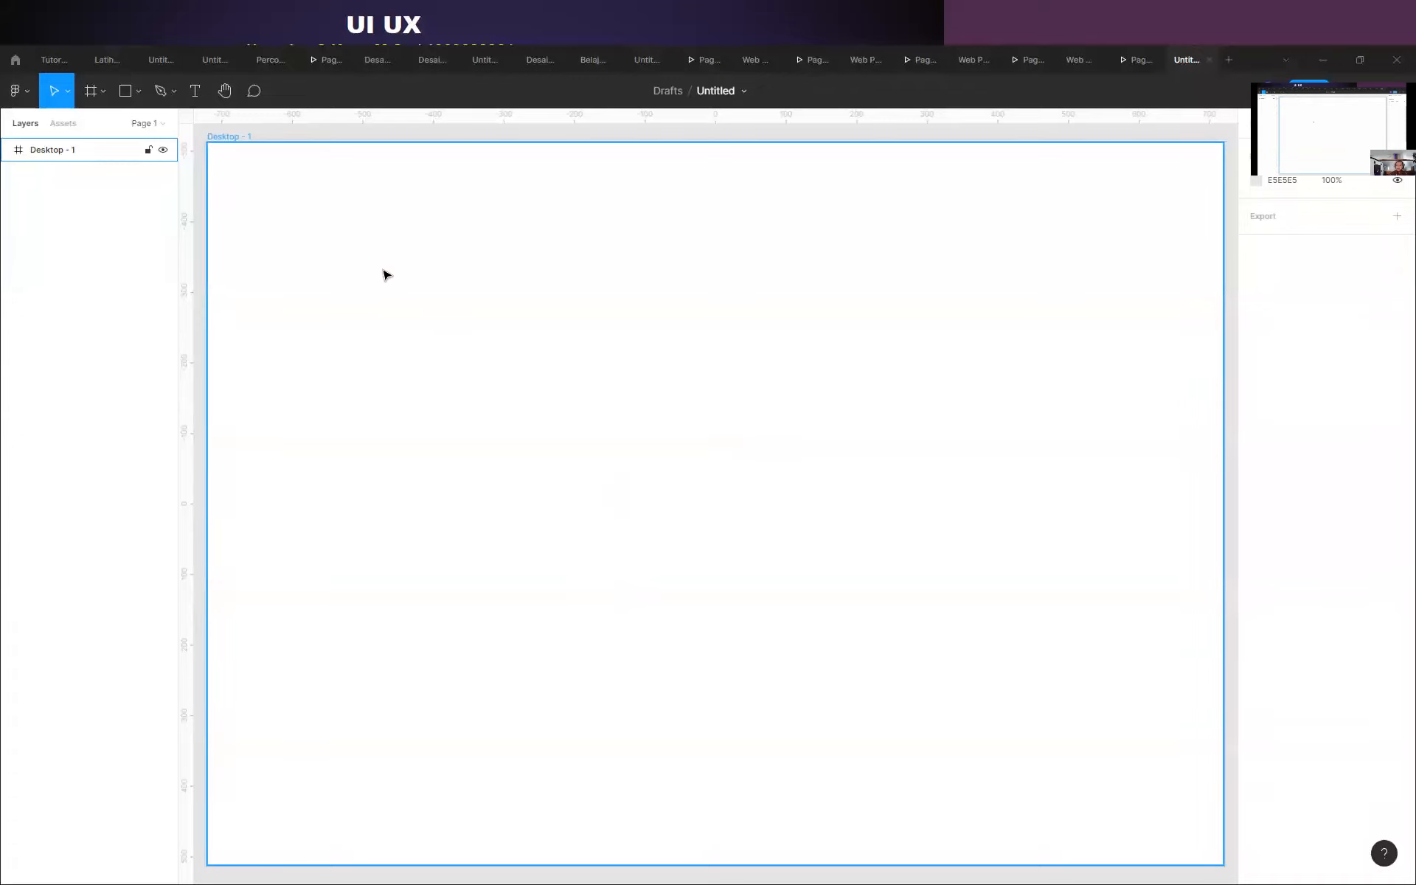
Delete the existing Desktop - 1 frame and create a new 1440 × 1024 frame from the Desktop preset.
click(78, 149)
key(Delete)
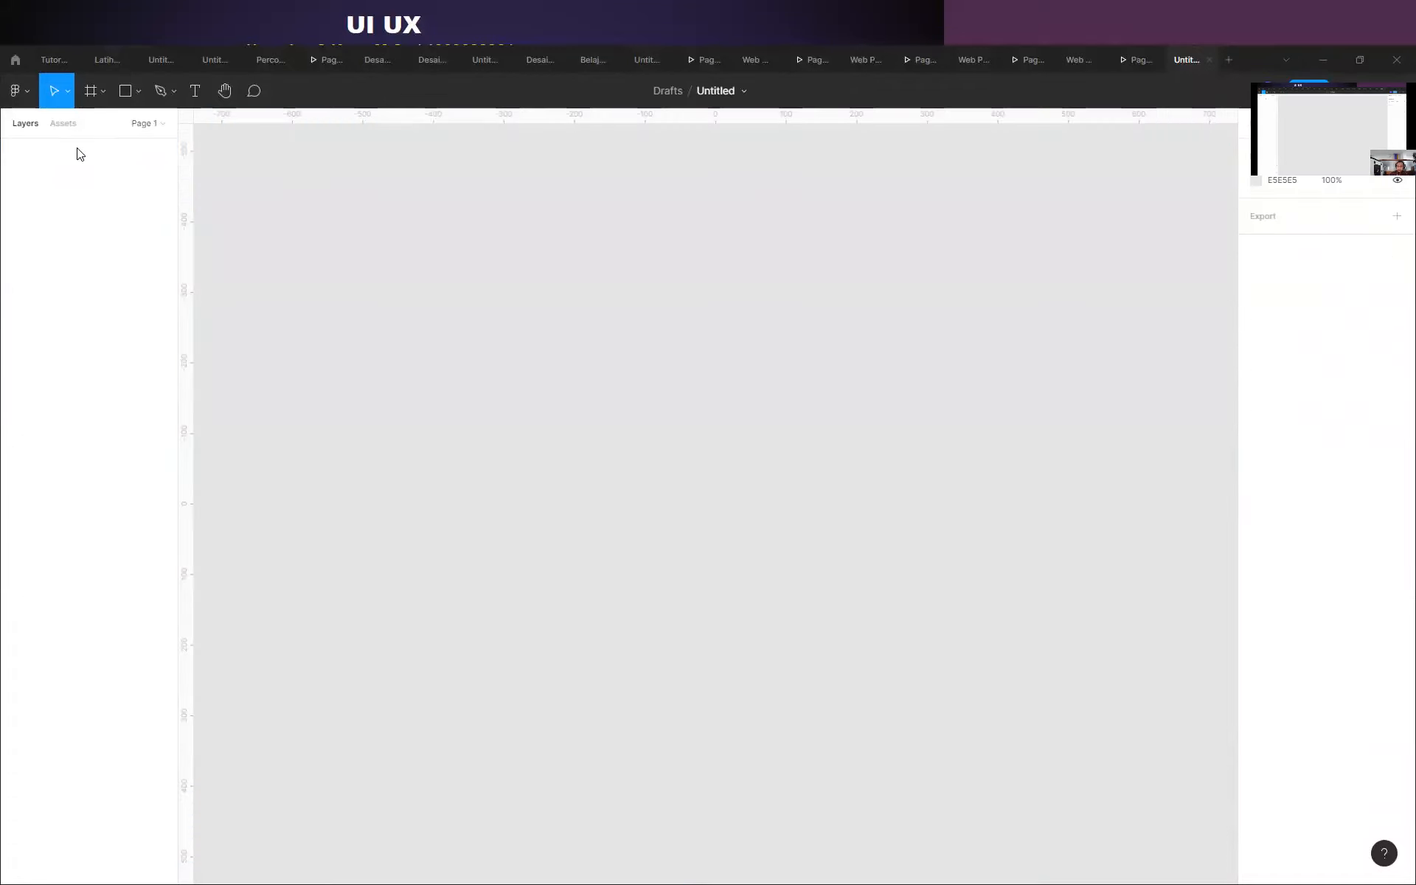
click(92, 90)
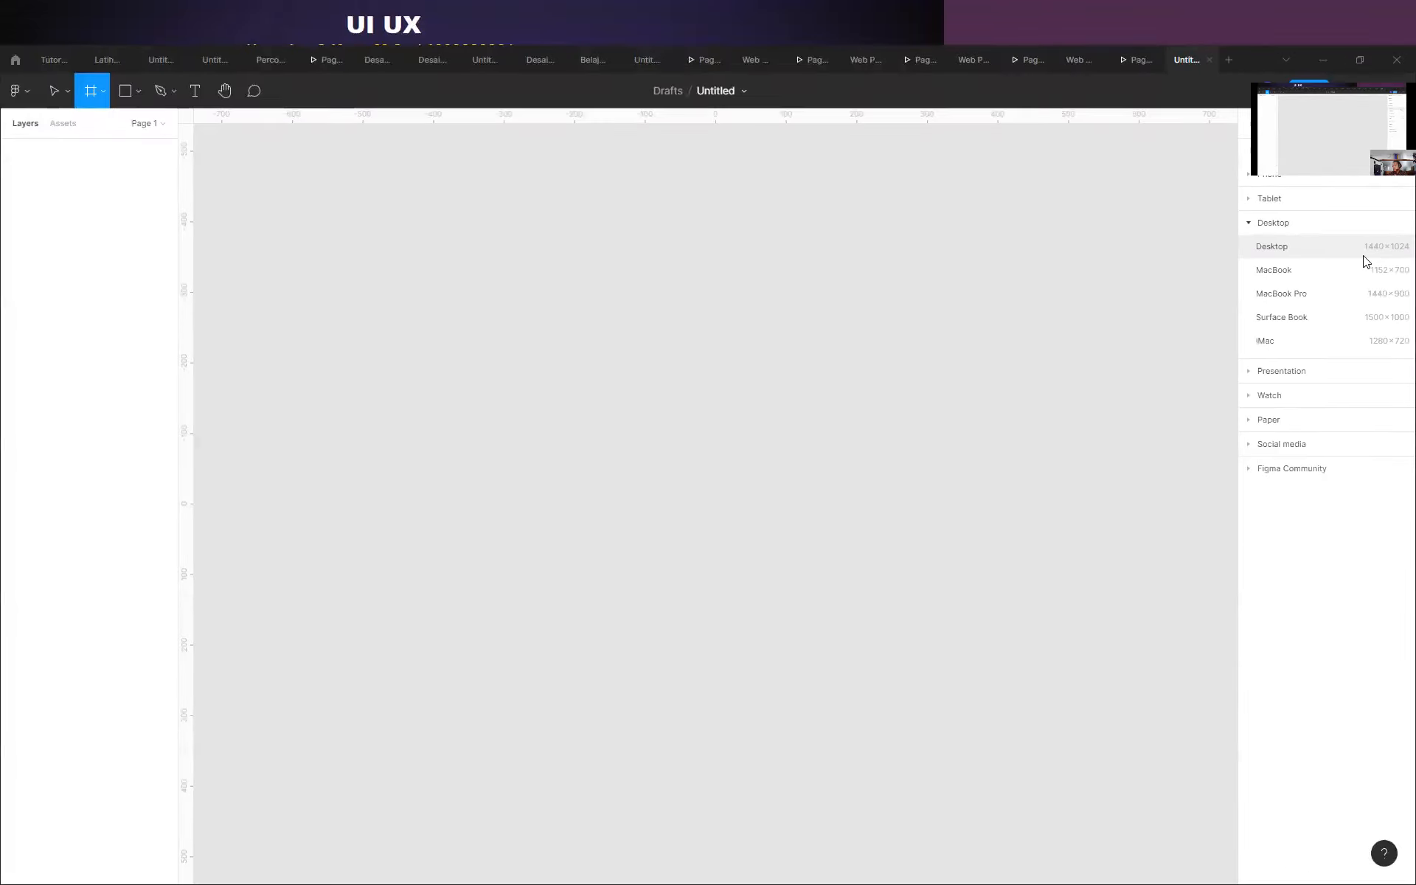
click(1364, 260)
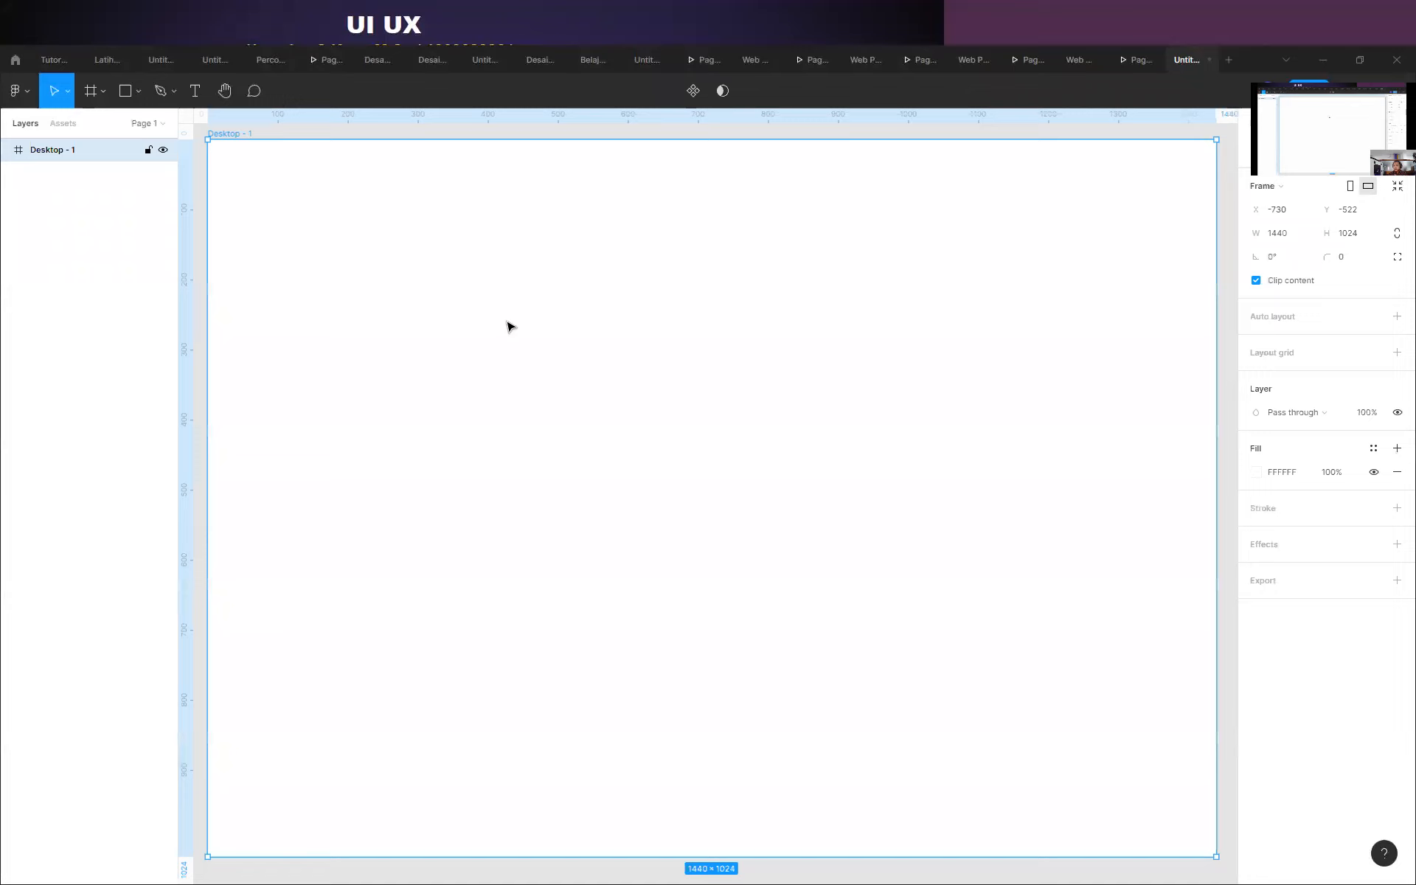
Draw a full-width rectangle of about 1440 × 920 starting at the frame's upper-left corner.
click(123, 89)
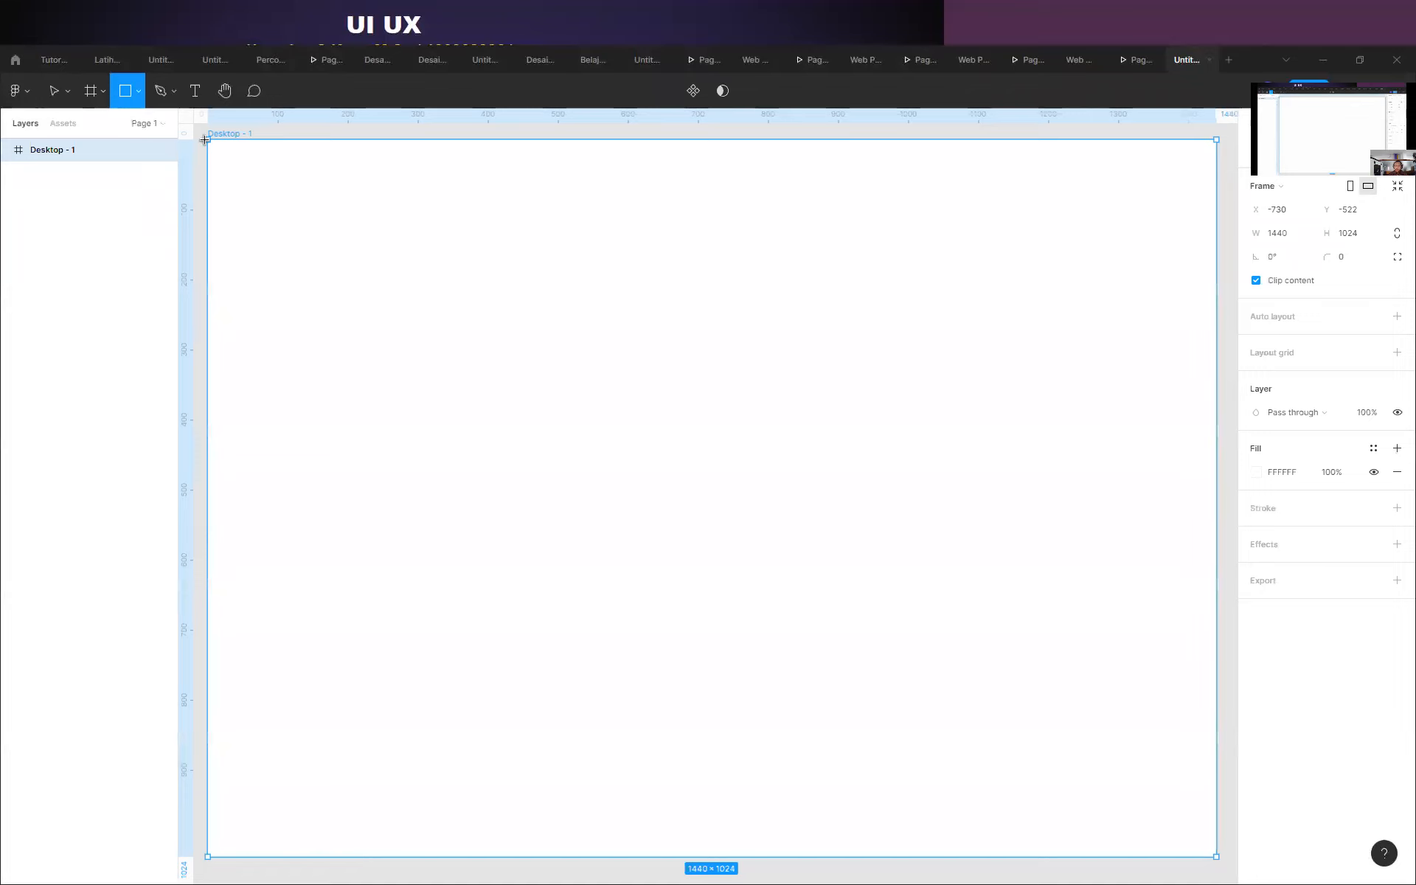
drag(206, 138, 1218, 789)
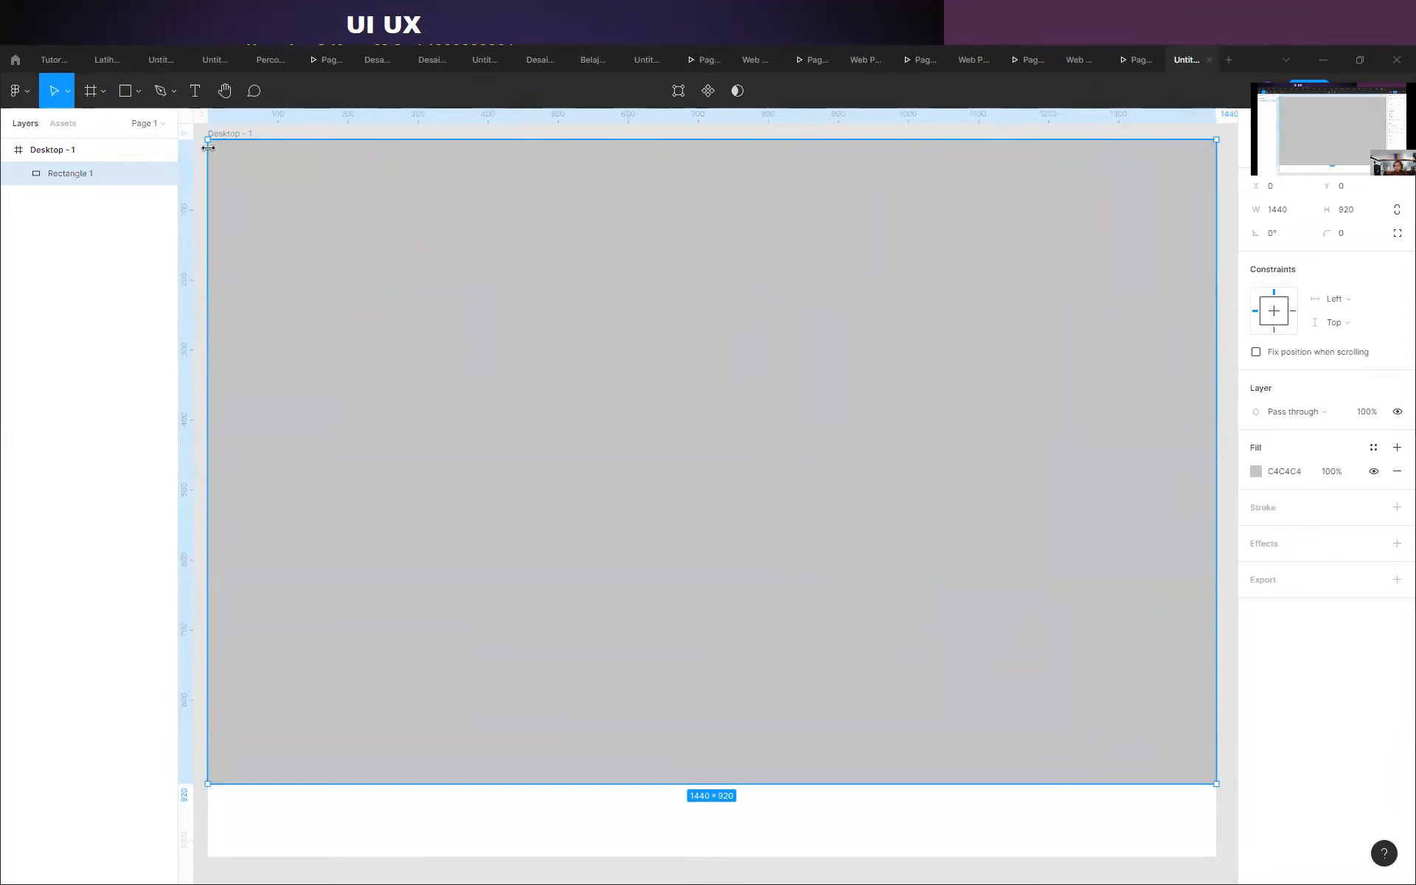
Try rounding the large rectangle's corners to a radius of 460, and undo the rounding.
drag(218, 151, 816, 683)
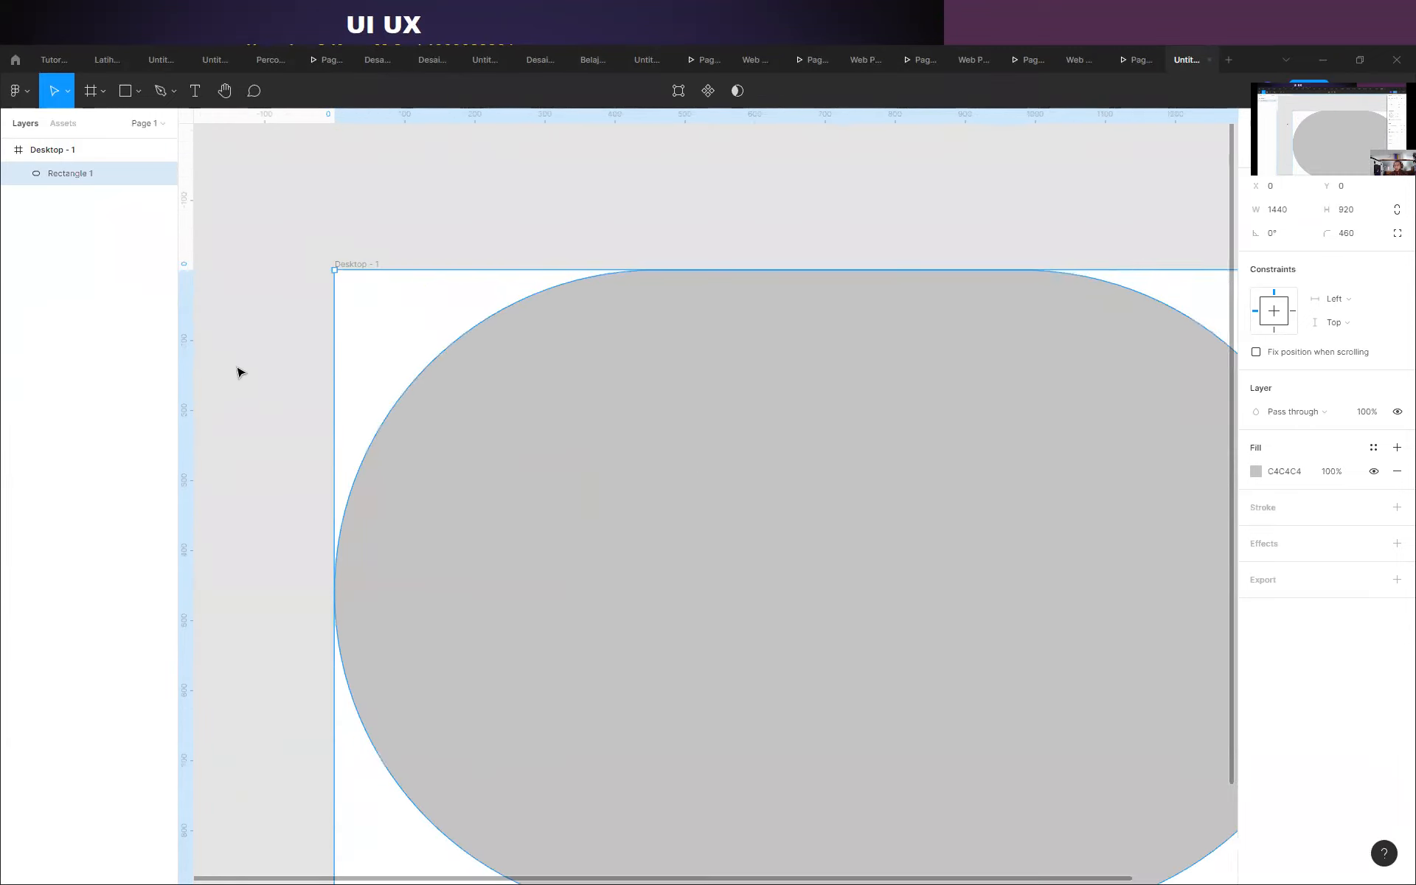
scroll(289, 342, down, 2)
scroll(289, 342, down, 3)
scroll(420, 442, up, 5)
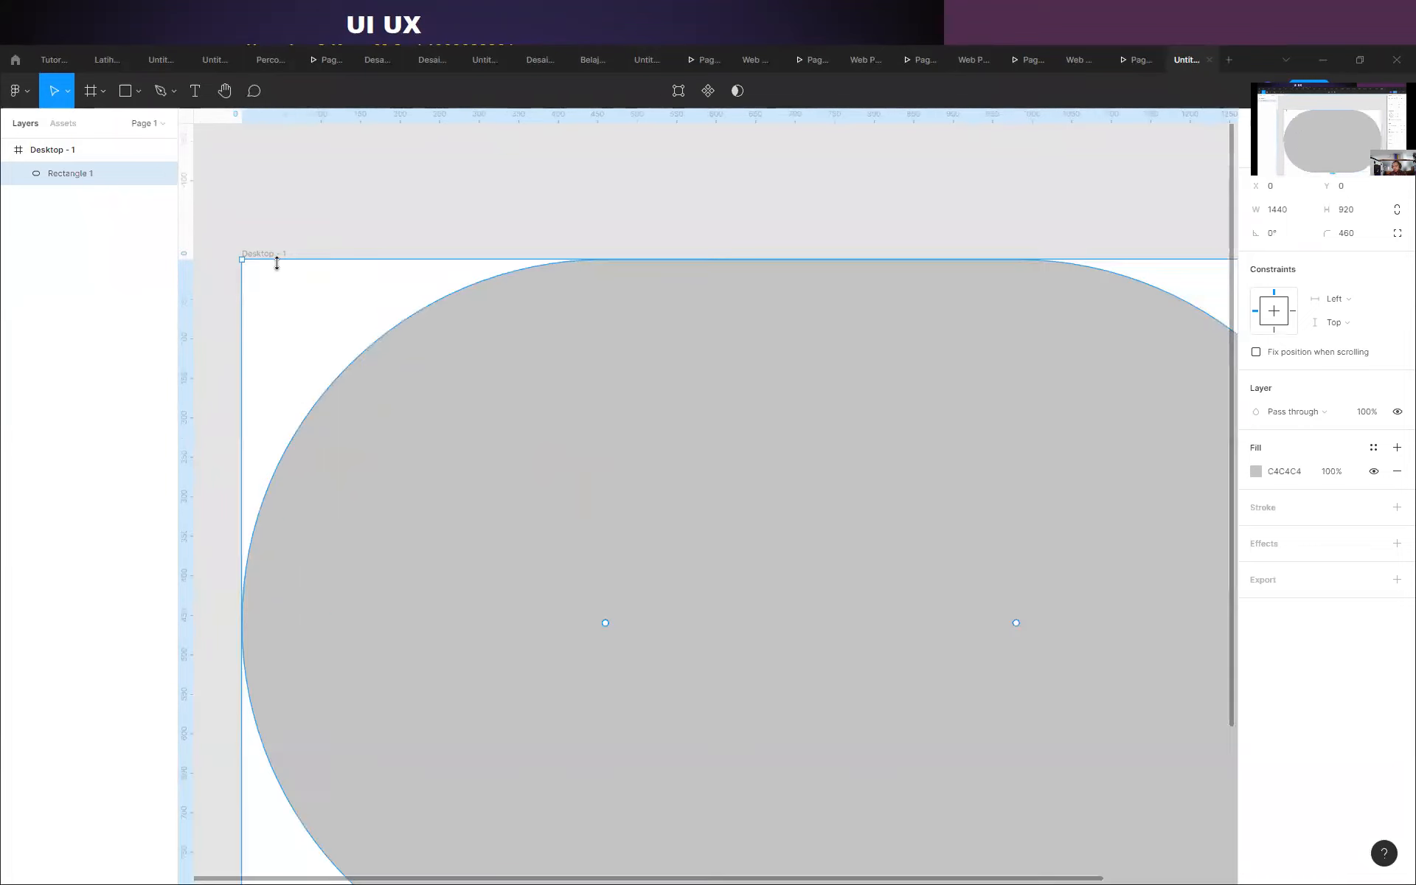
scroll(295, 253, down, 3)
scroll(318, 509, up, 1)
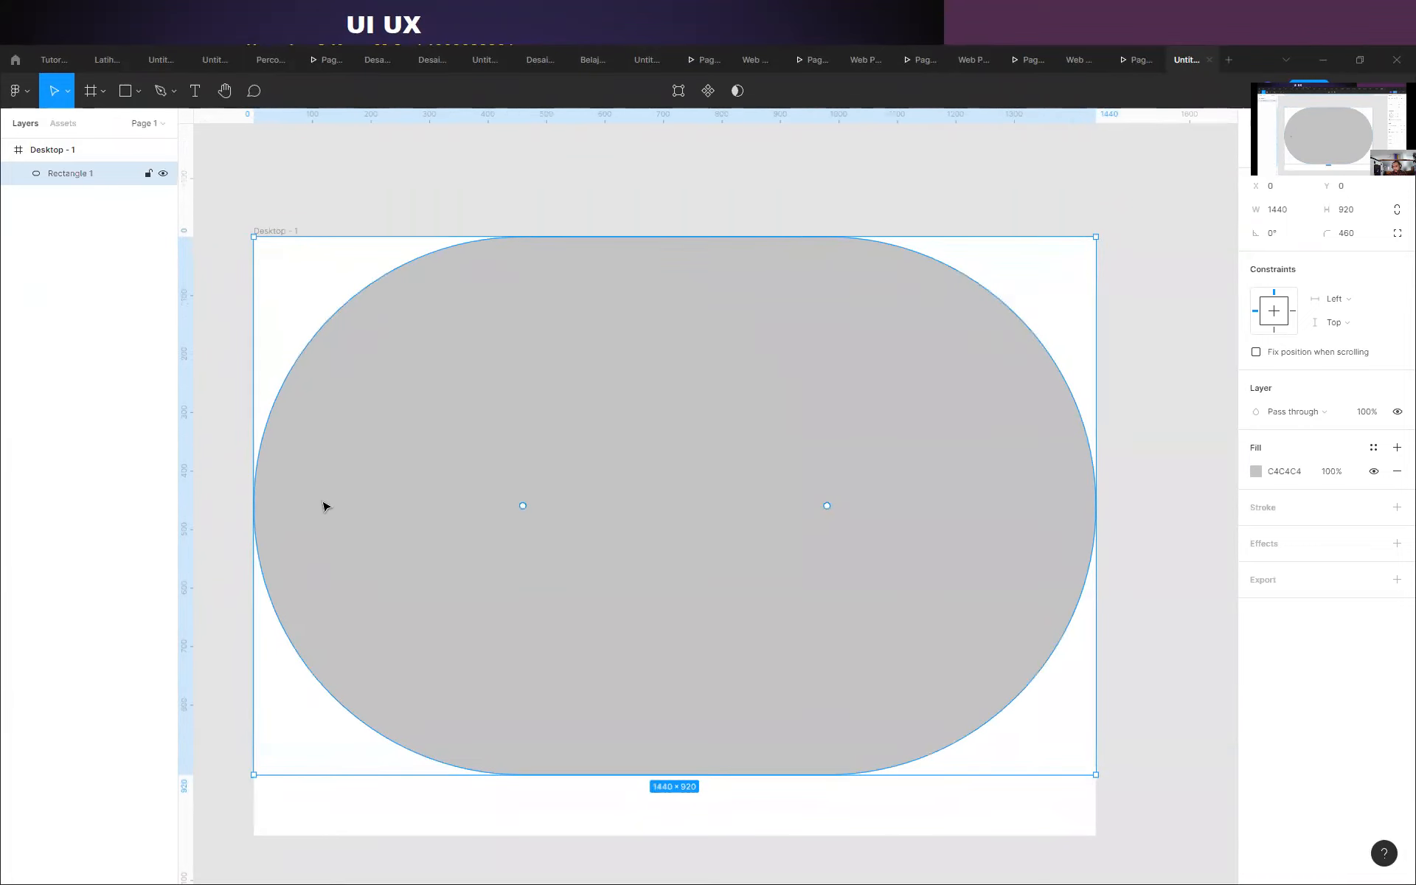
key(ctrl+z)
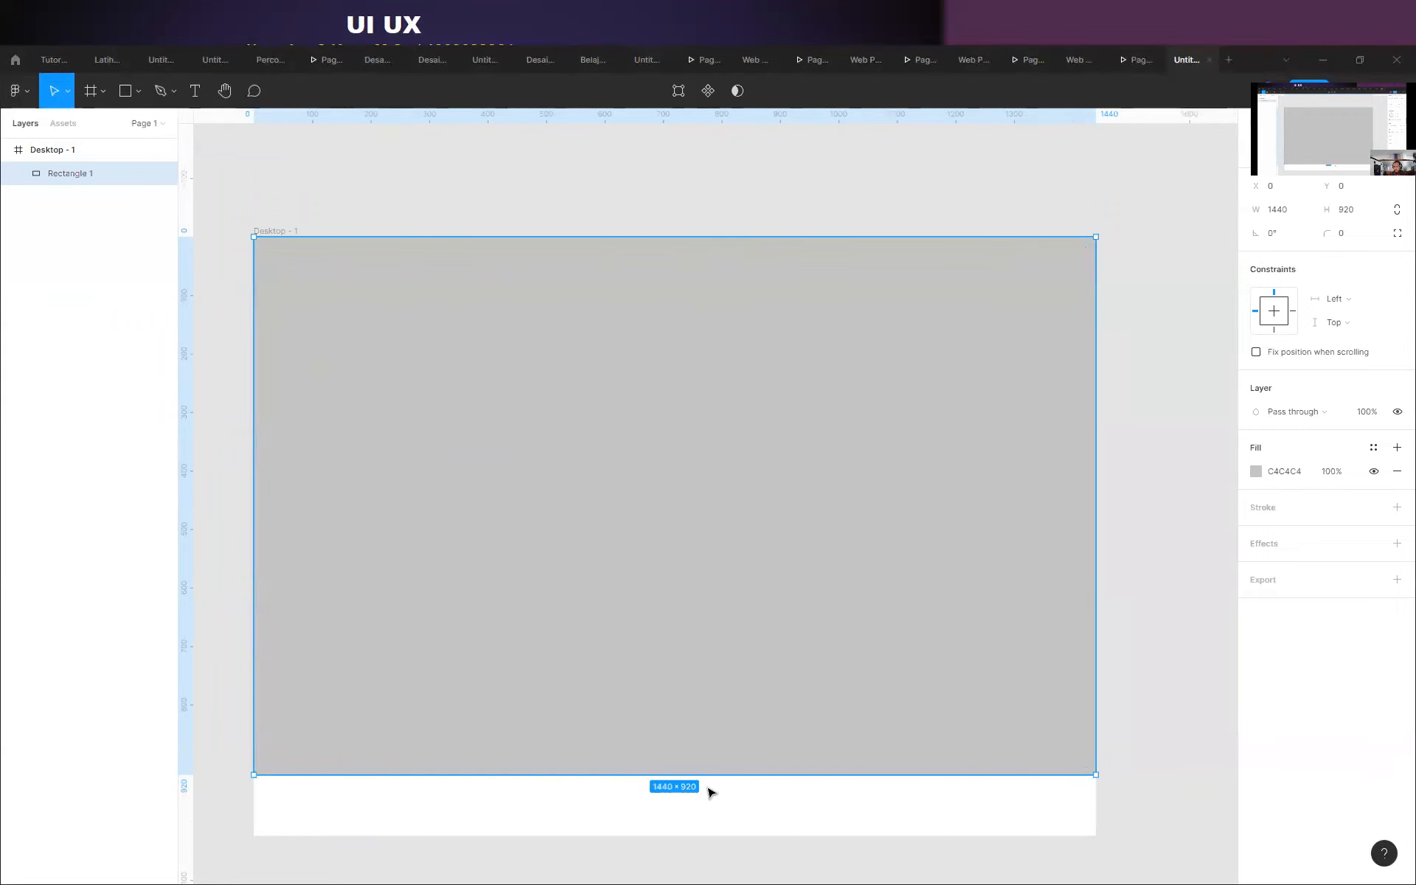
Reduce the rectangle's height to about 811 and open its vector points for editing.
drag(711, 775, 715, 710)
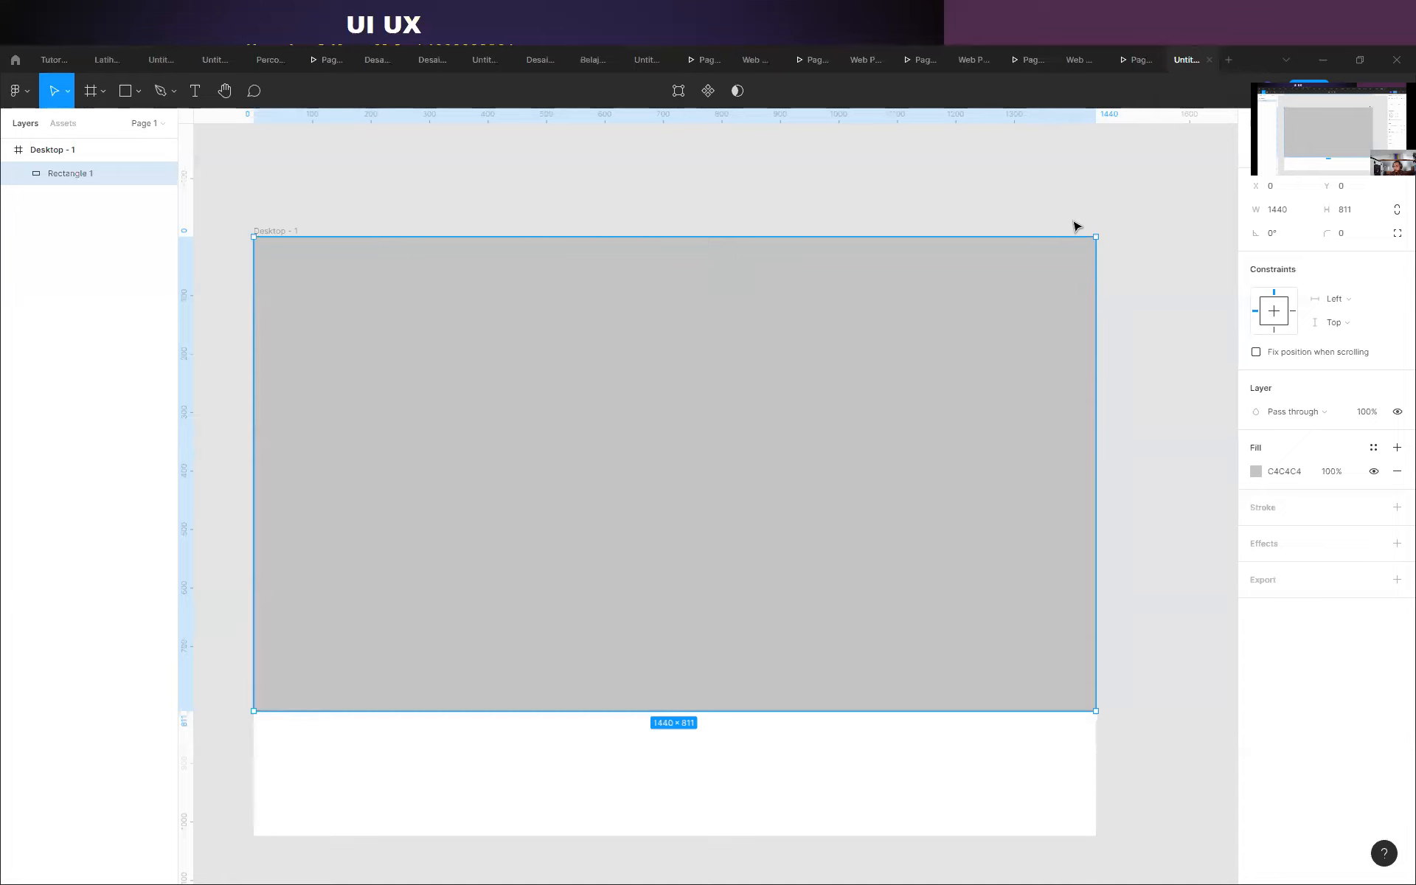
double_click(252, 713)
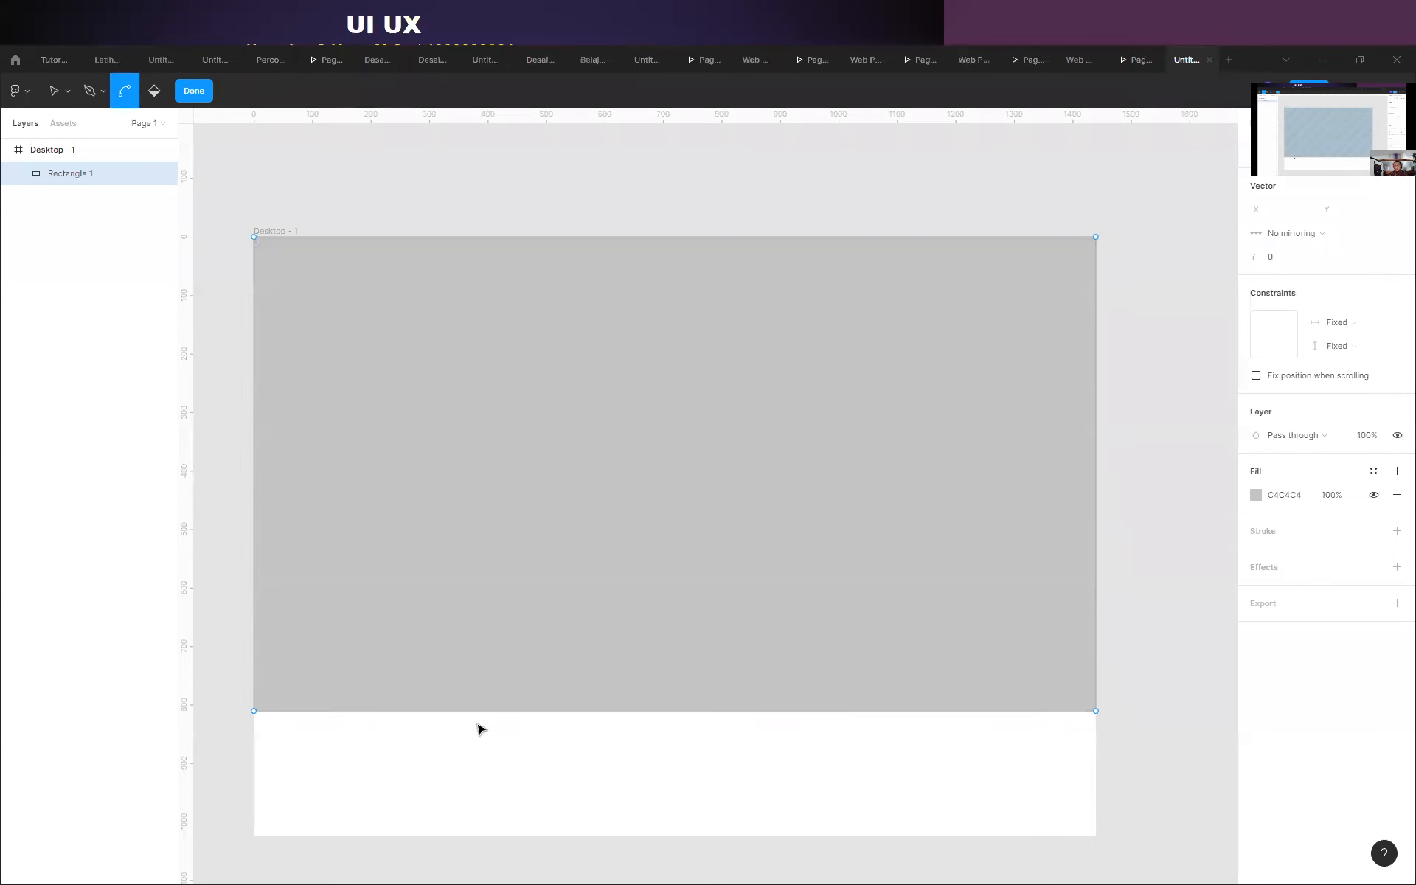
scroll(487, 725, up, 2)
scroll(619, 588, down, 1)
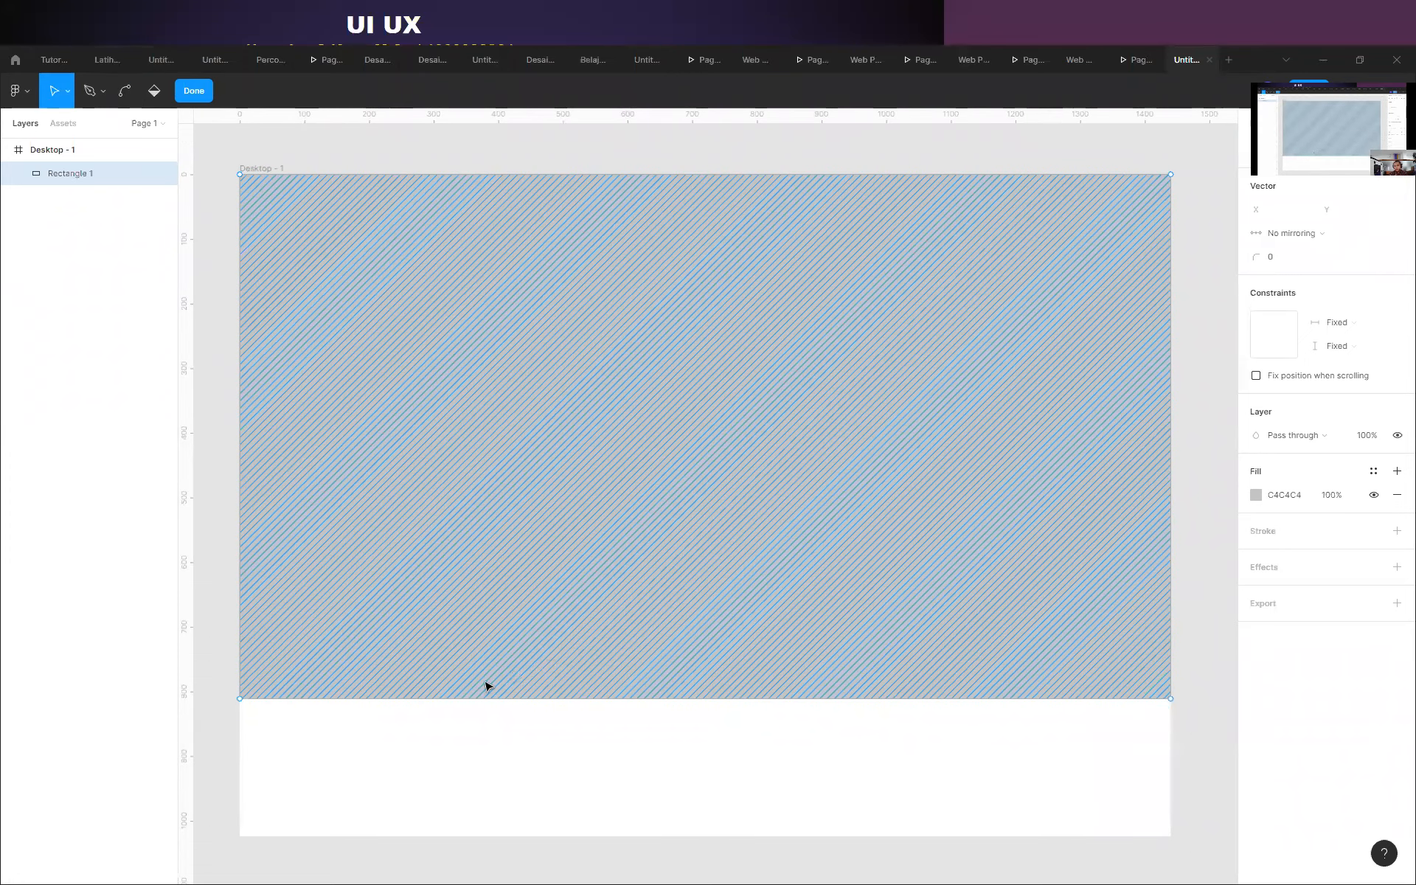
Try reshaping the rectangle by moving its corner points and a new upper-edge midpoint, and undo these changes.
click(257, 694)
drag(257, 694, 619, 516)
key(ctrl+z)
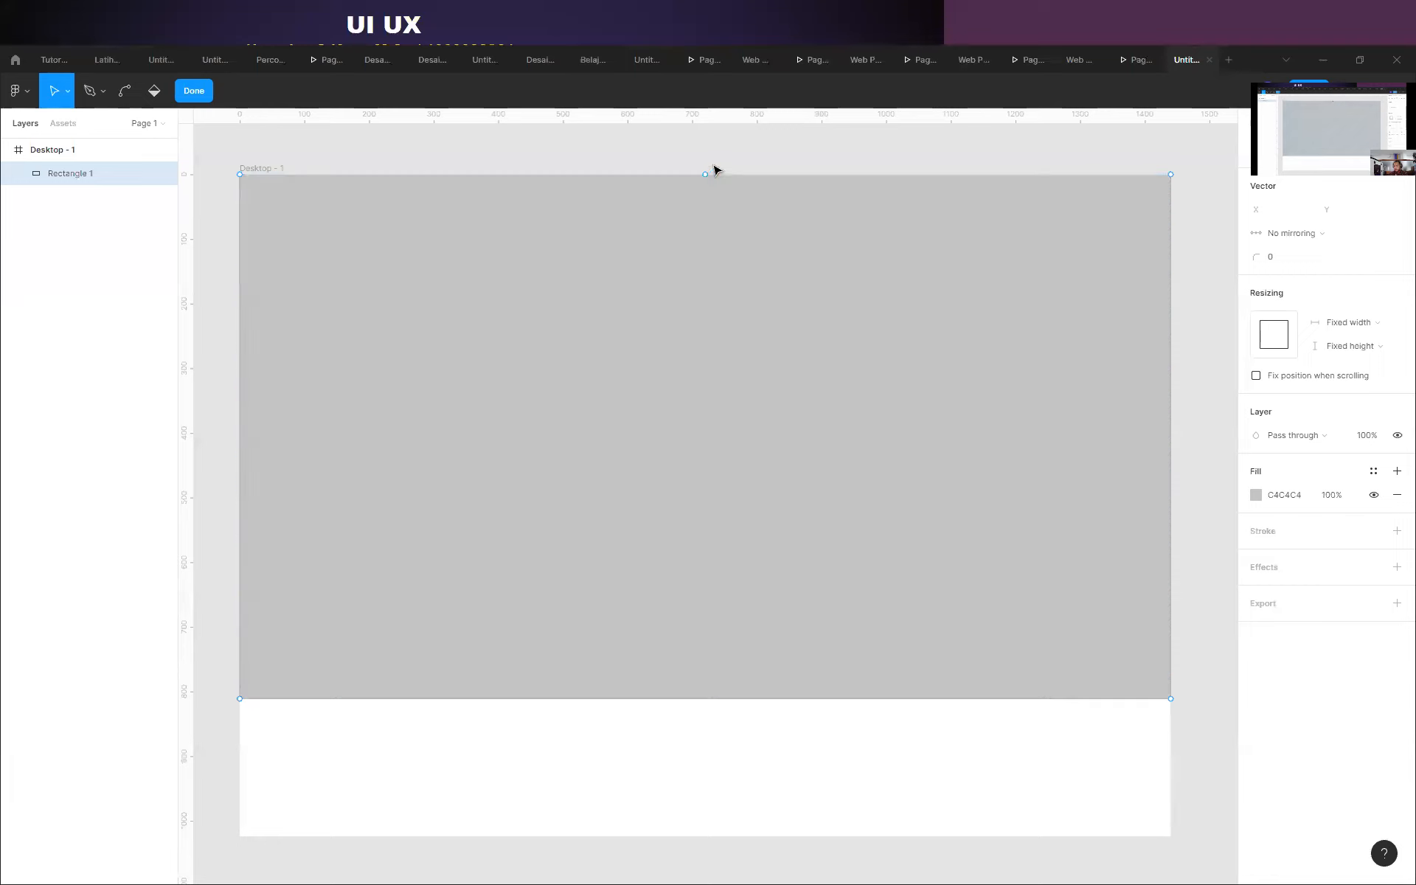
drag(708, 176, 329, 514)
drag(470, 435, 638, 298)
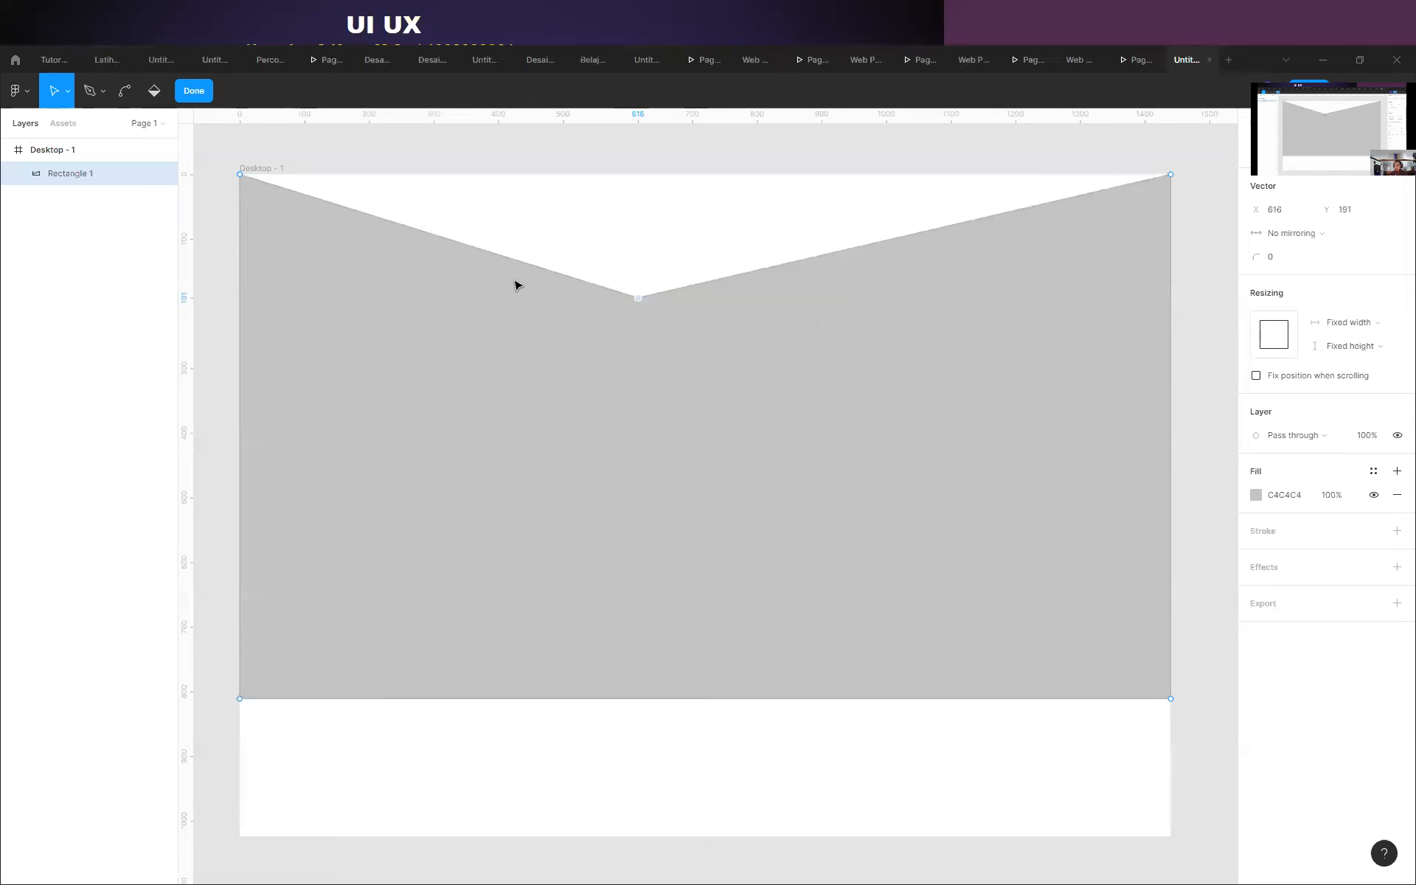
drag(242, 178, 417, 411)
key(ctrl+z)
key(ctrl+z)
key(ctrl+z)
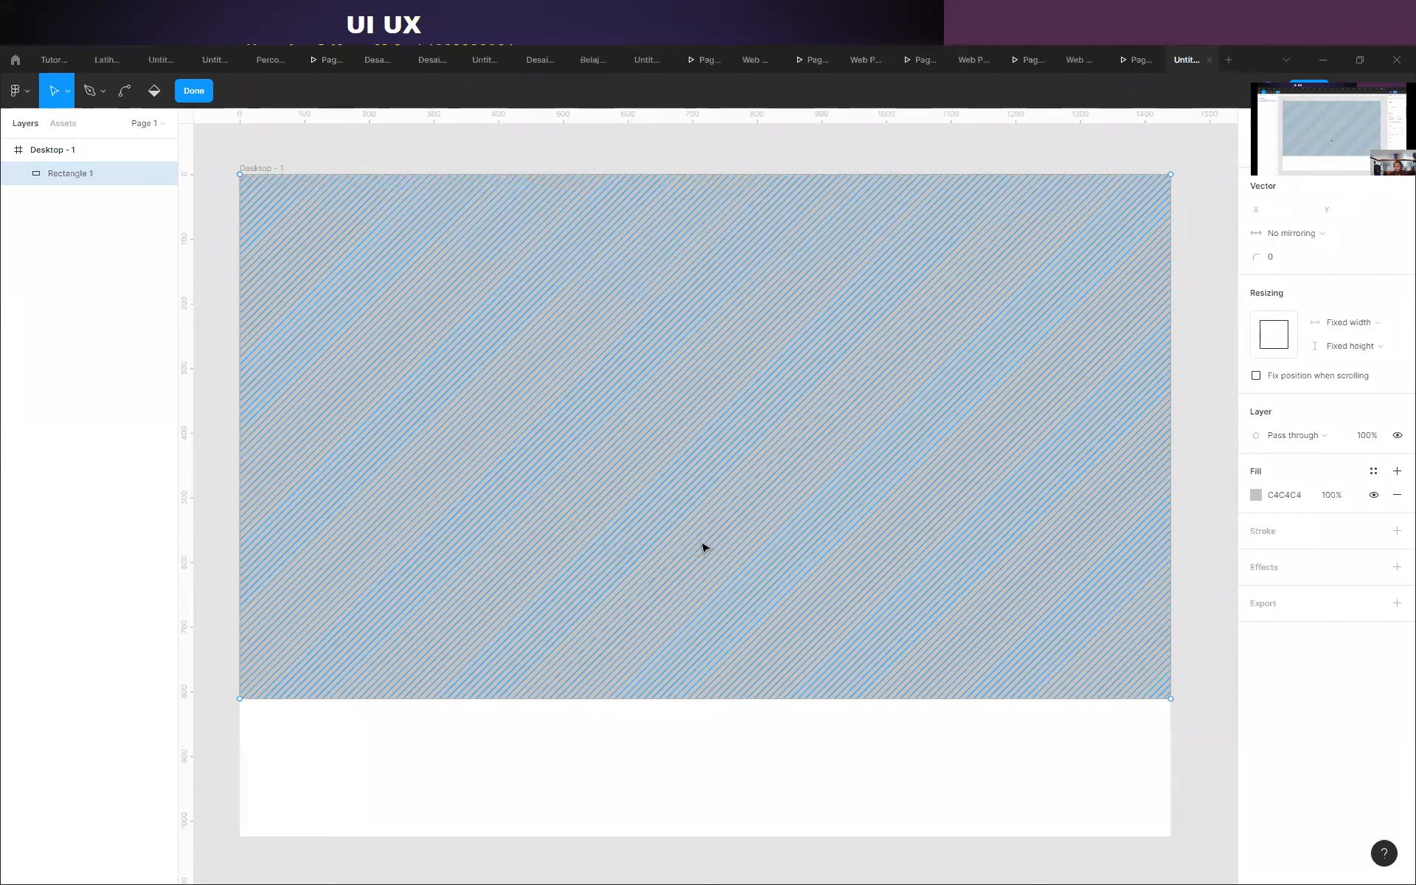
Raise the rectangle's lower edge to about Y 723 and pull its midpoint down to about X 720, Y 873.5.
mouse_move(225, 675)
mouse_down()
mouse_move(1135, 673)
mouse_move(1179, 730)
mouse_move(1173, 645)
mouse_up()
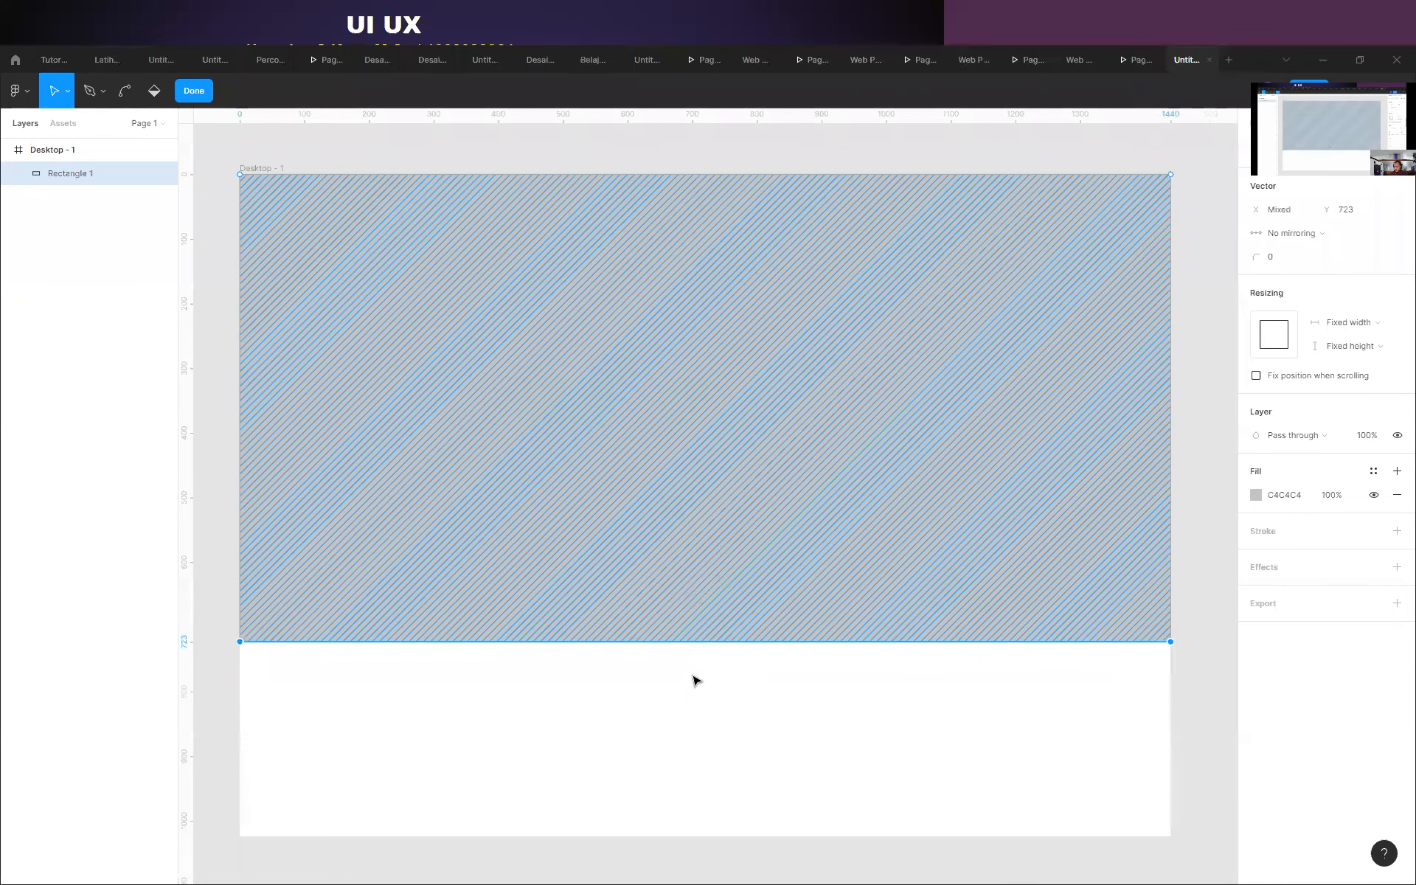
click(706, 642)
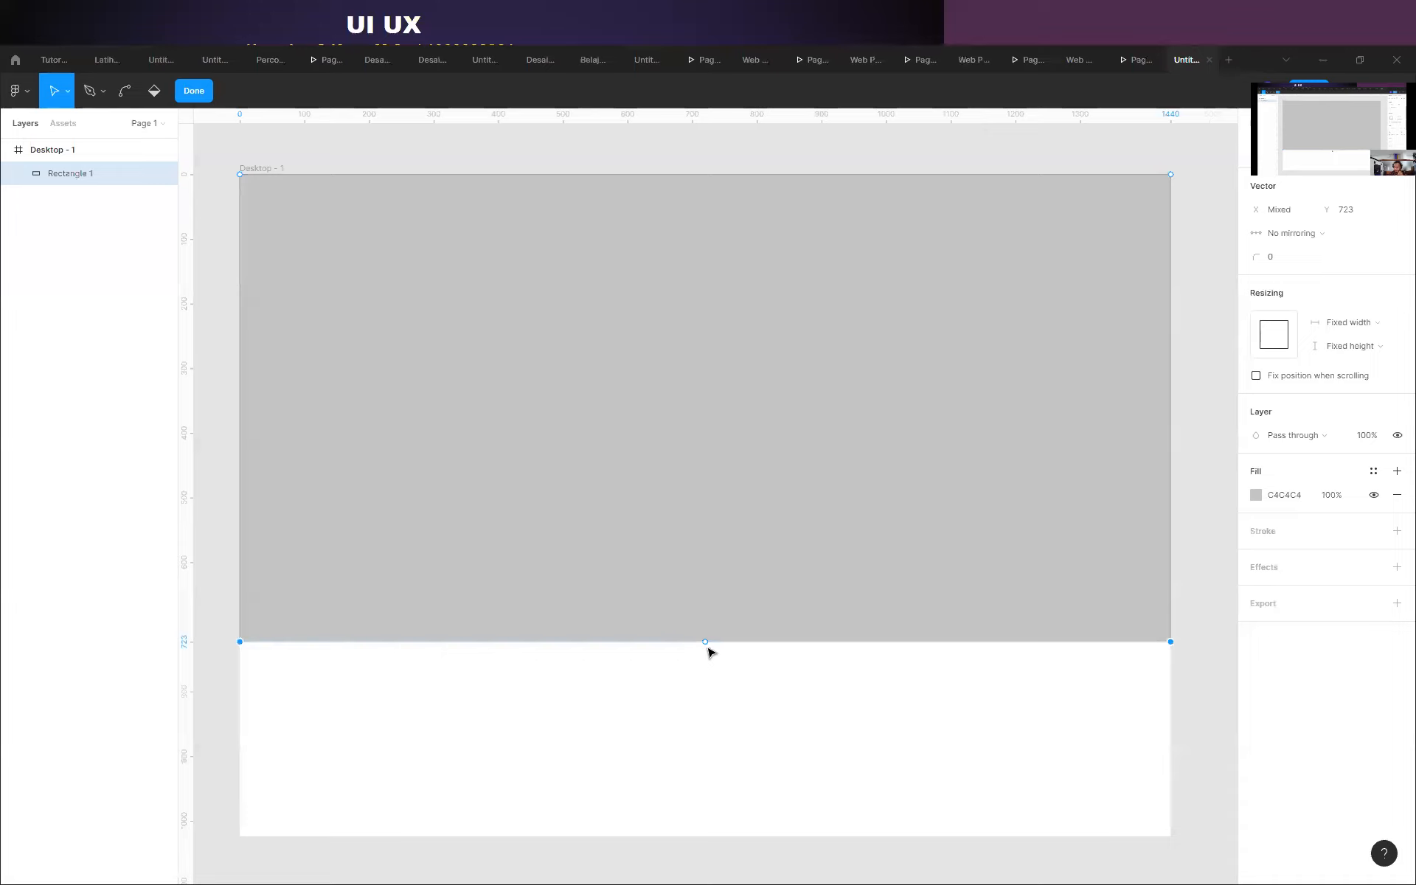
drag(707, 647, 737, 742)
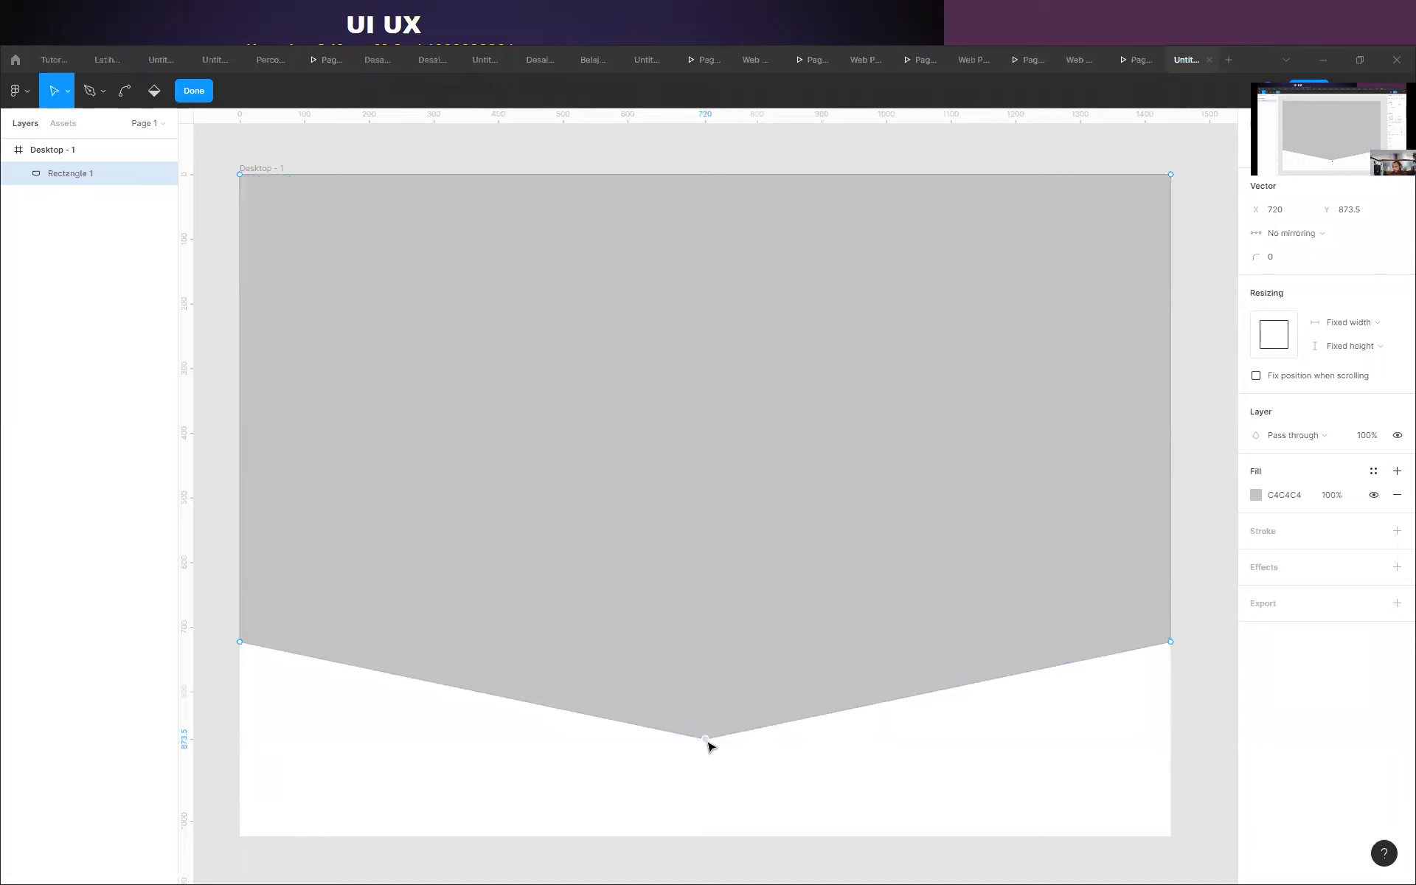
Bend the lower middle point into a curve with mirrored handles and extend its handle to about X 1135.
click(751, 774)
key(ctrl)
key(ctrl)
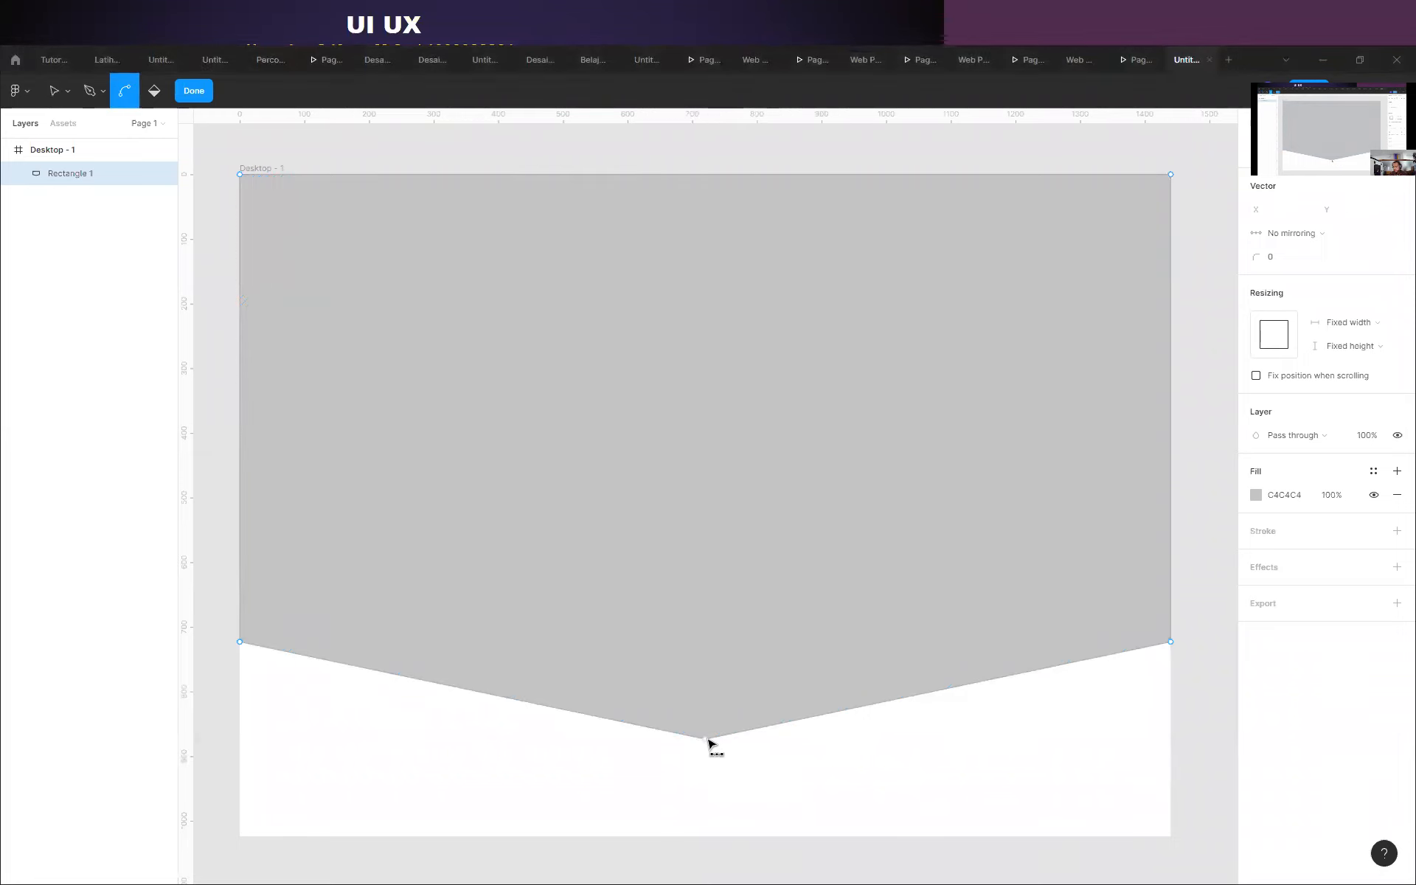
key(ctrl)
key(ctrl)
key(ctrl)
key(ctrl)
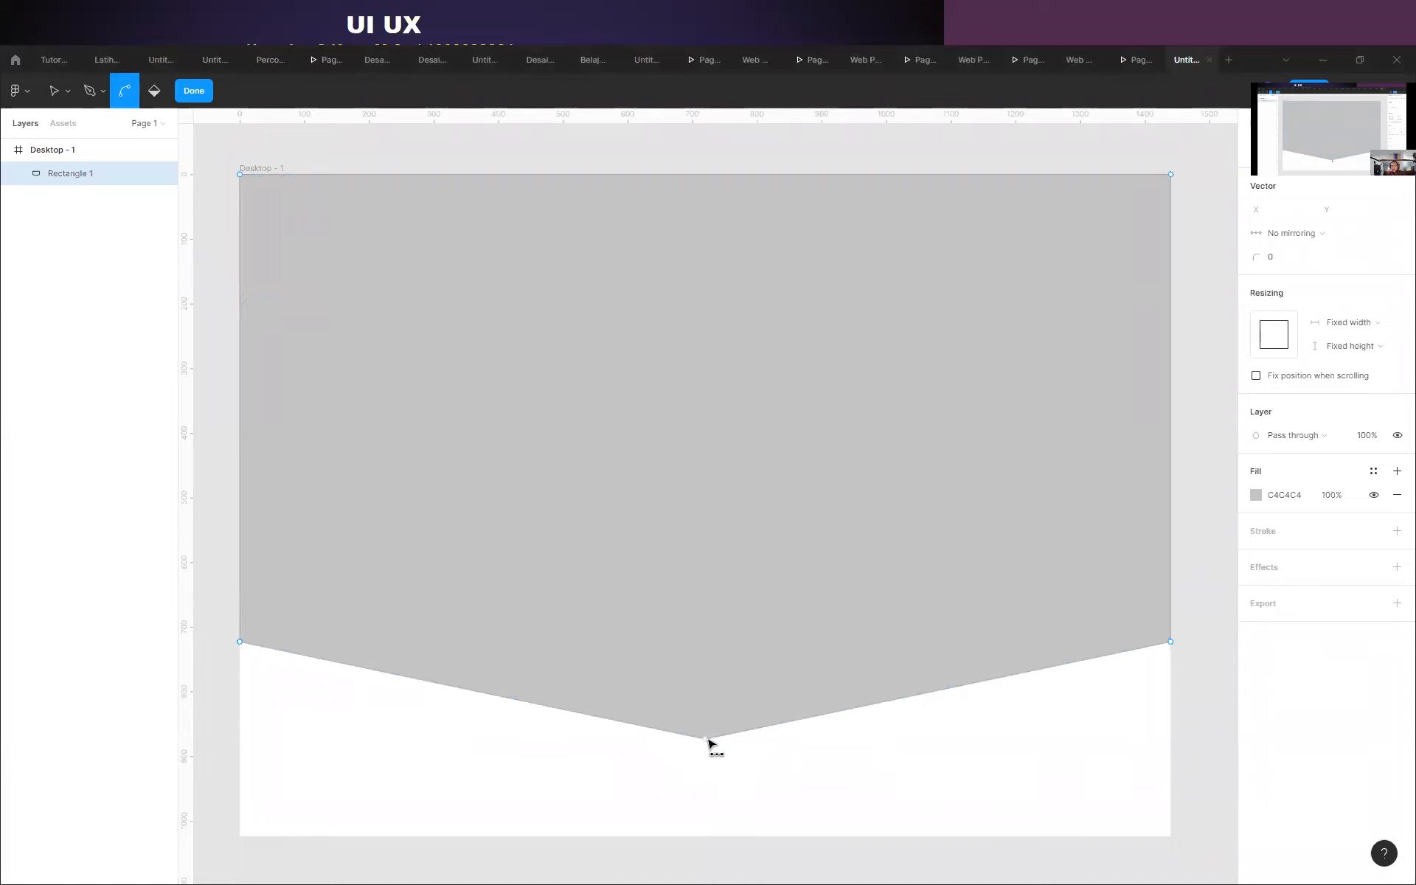
ctrl+click(708, 741)
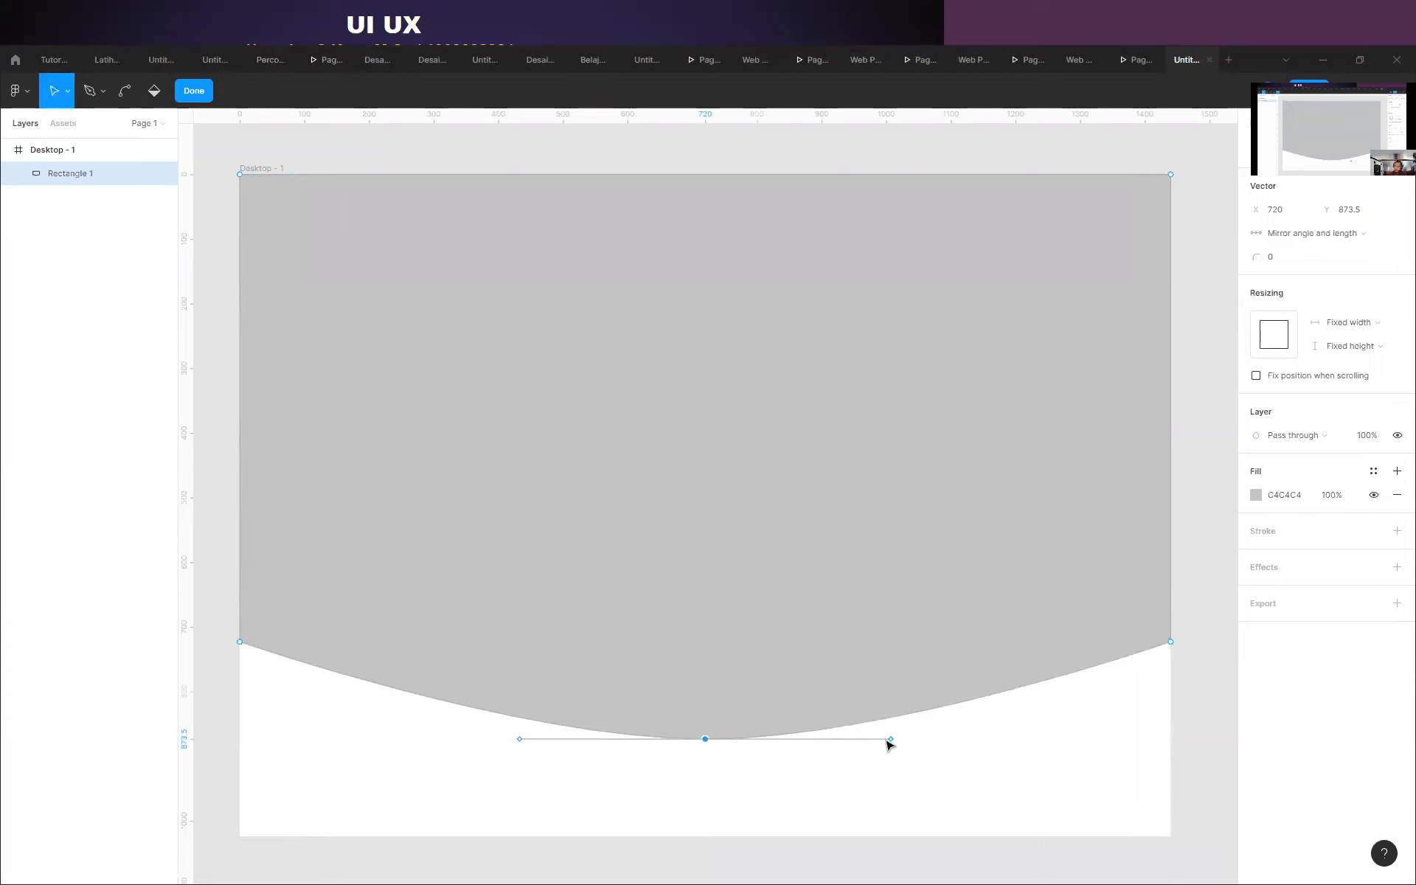
drag(898, 745, 974, 754)
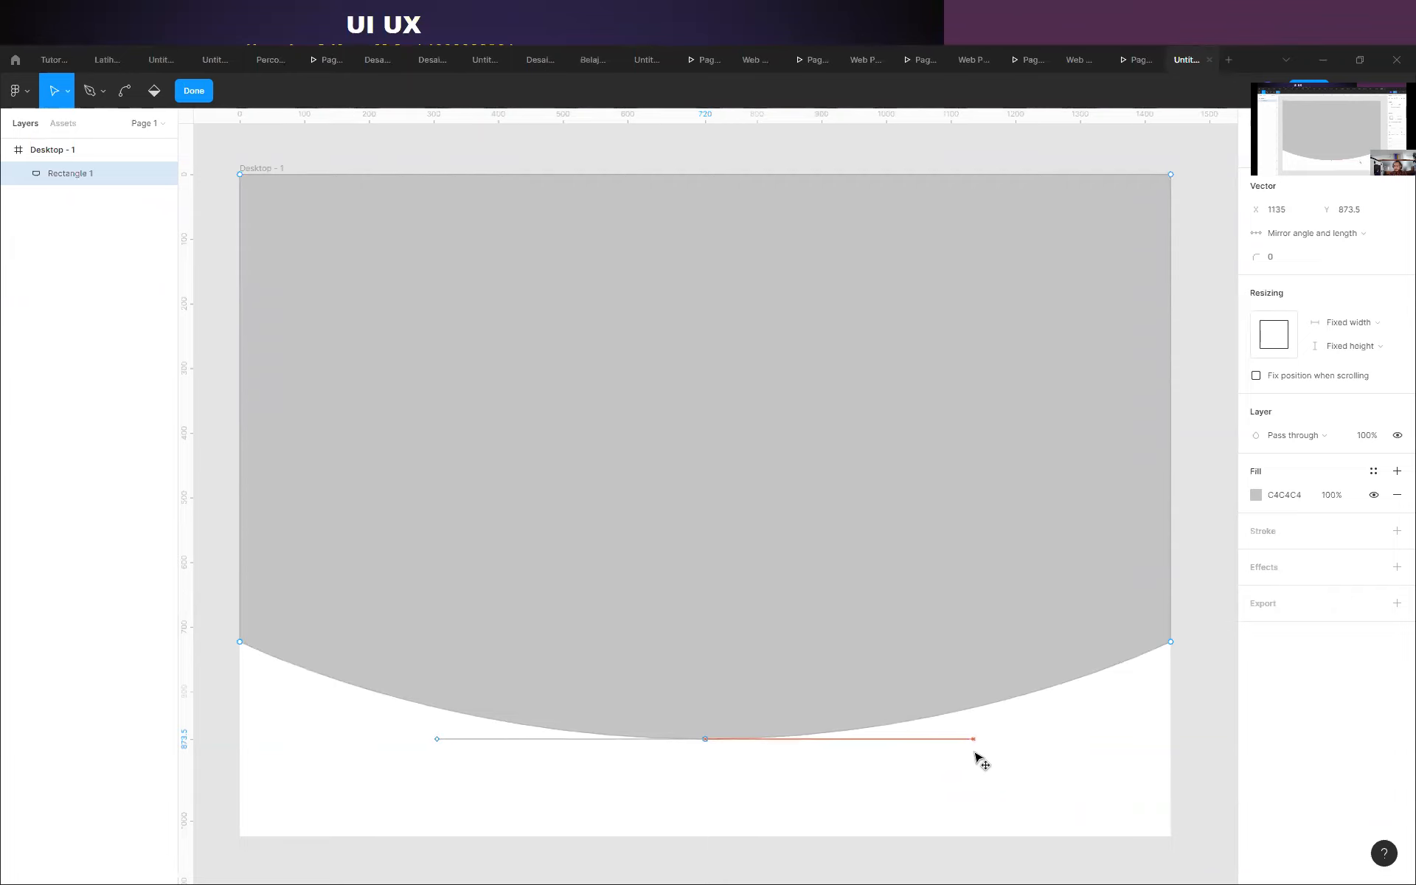
click(985, 780)
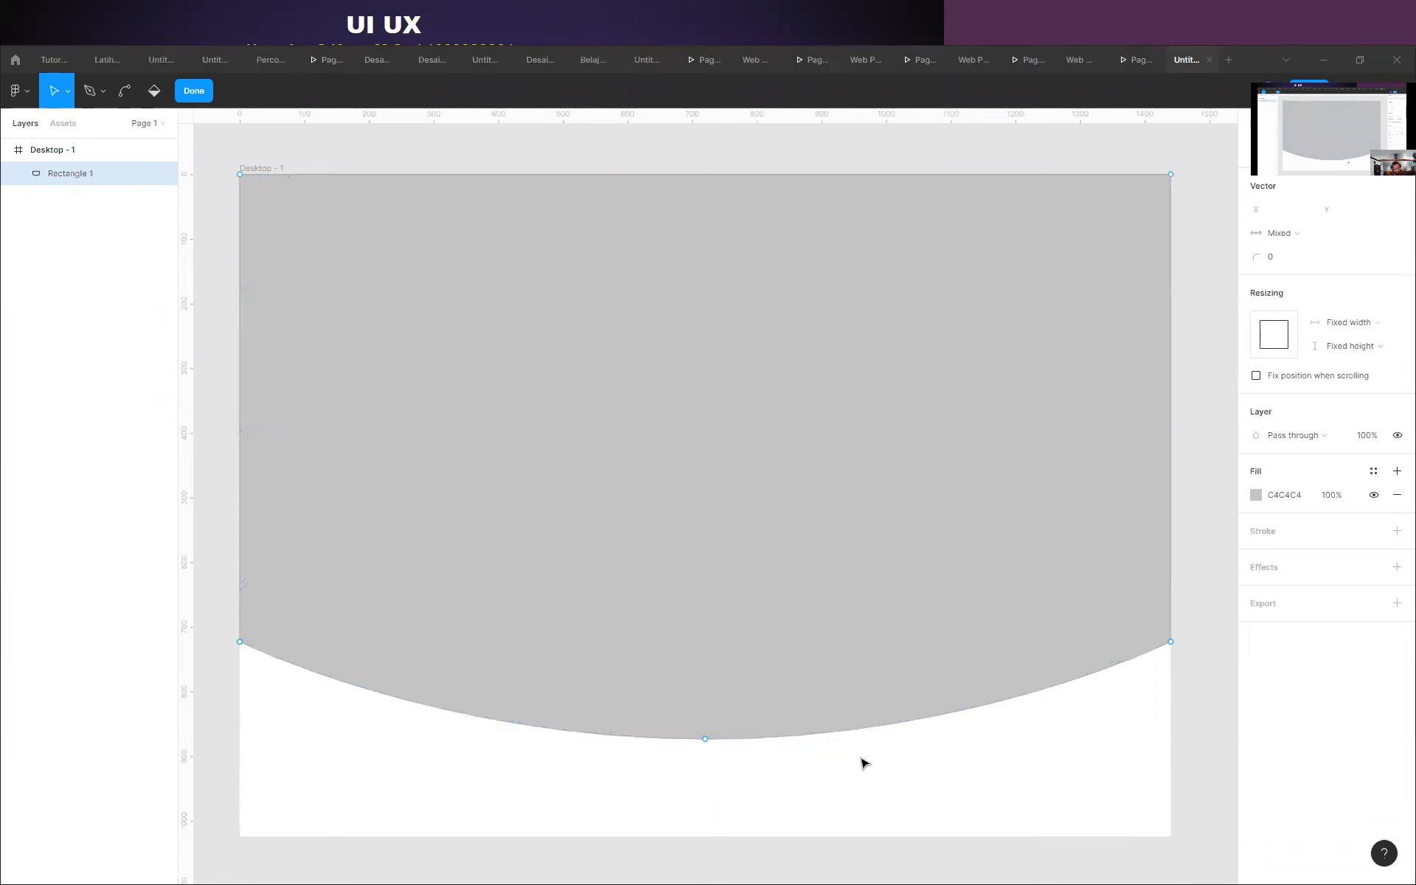
Undo the handle extension and the bend at the lower middle point.
click(818, 781)
key(ctrl+z)
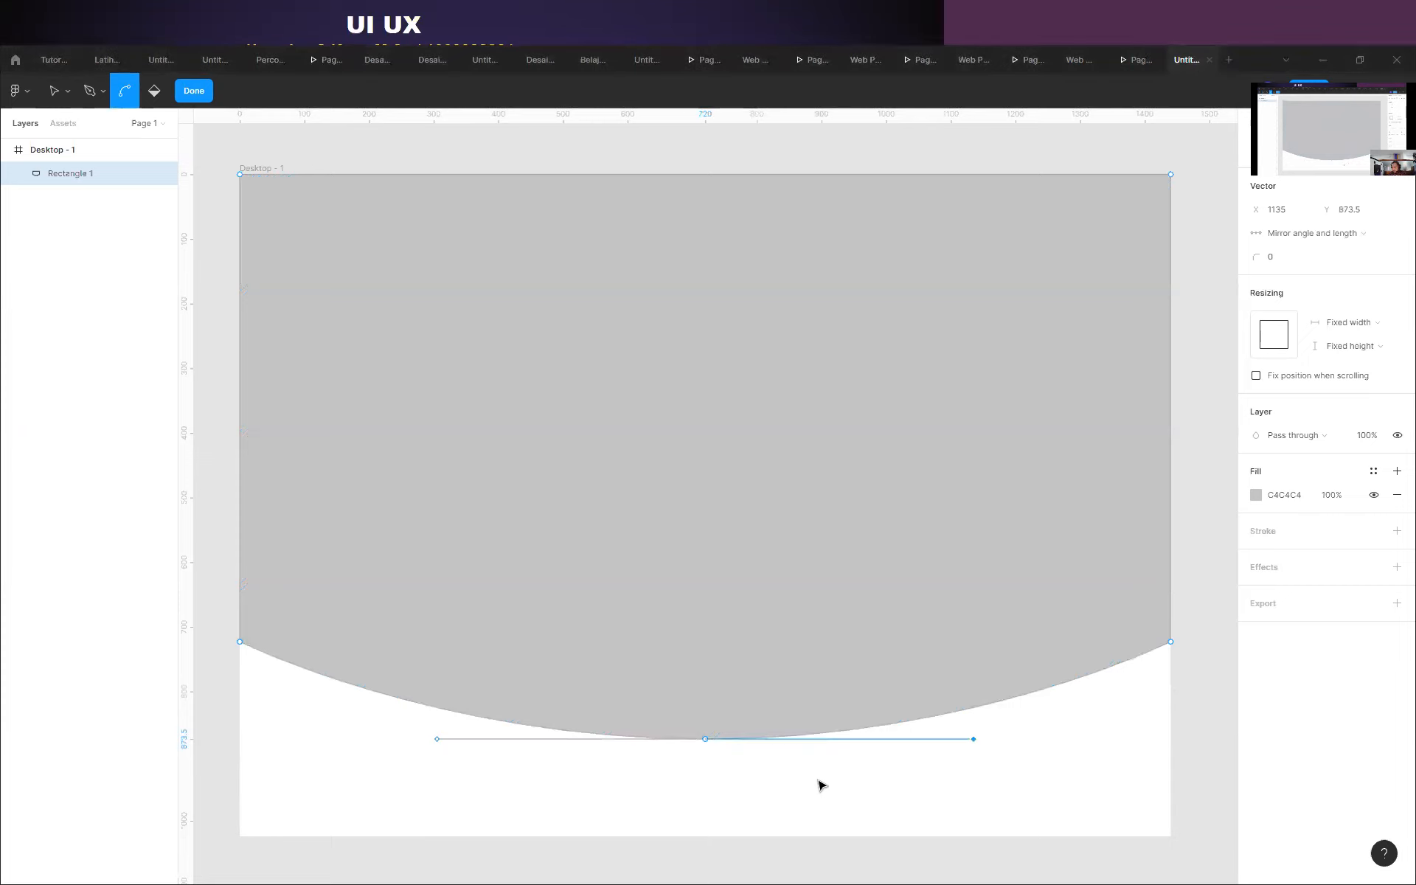
key(ctrl+z)
key(ctrl+z)
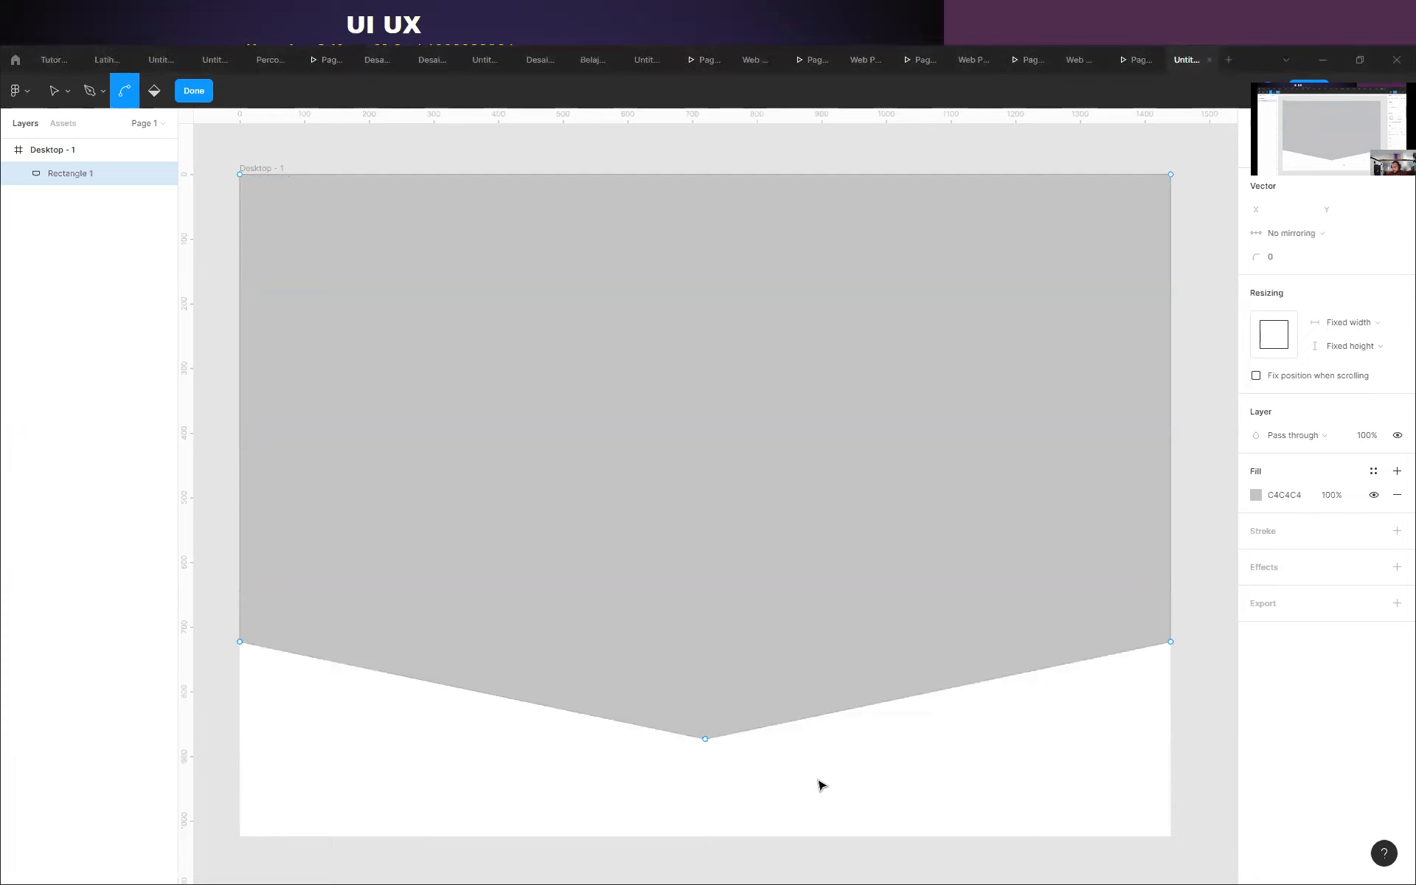
Bend the shape's lower middle point into a smooth curve with mirrored handles, and select that point.
key(v)
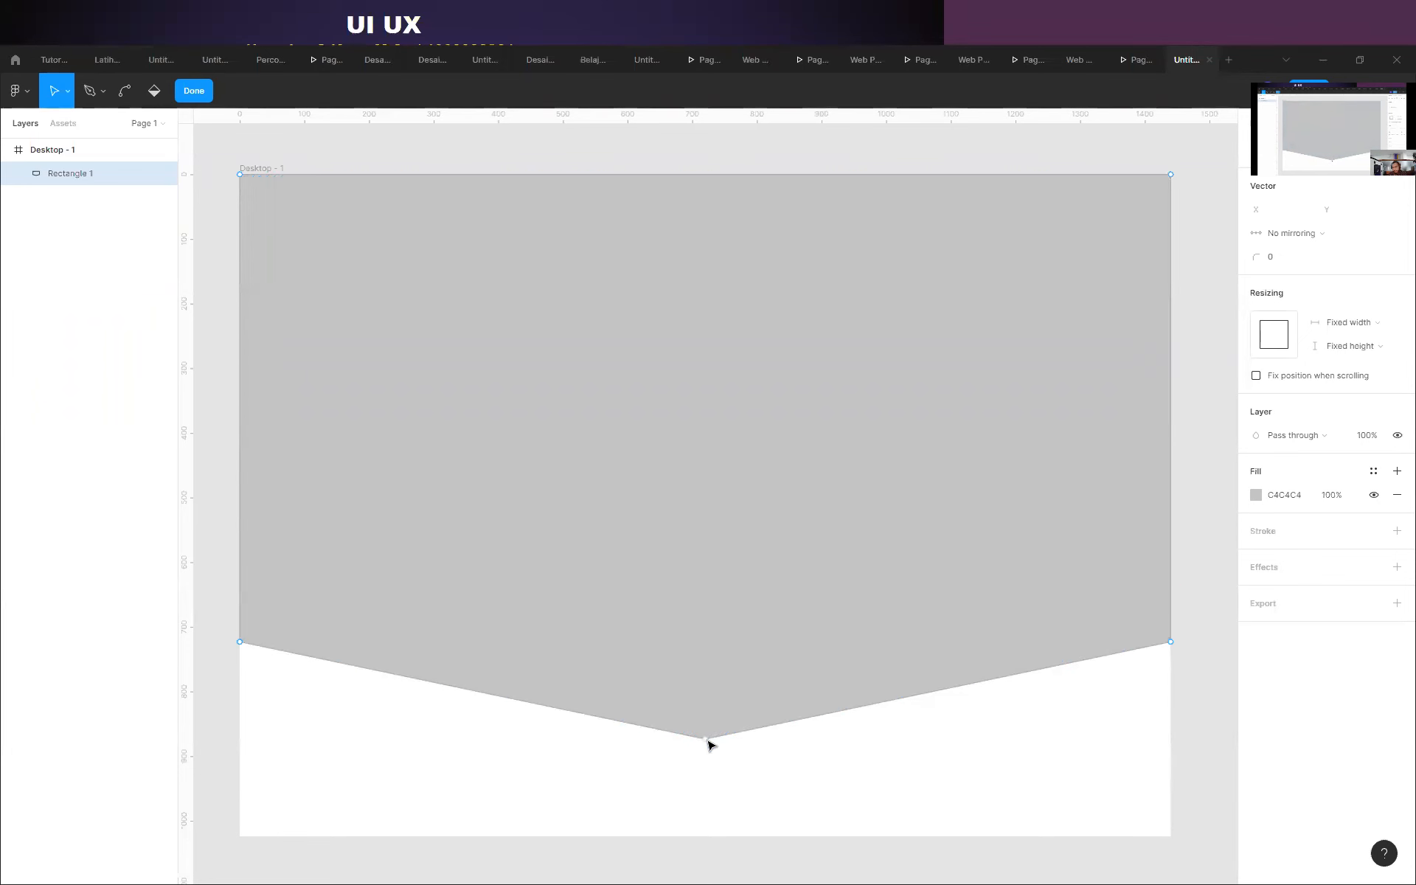
key(ctrl)
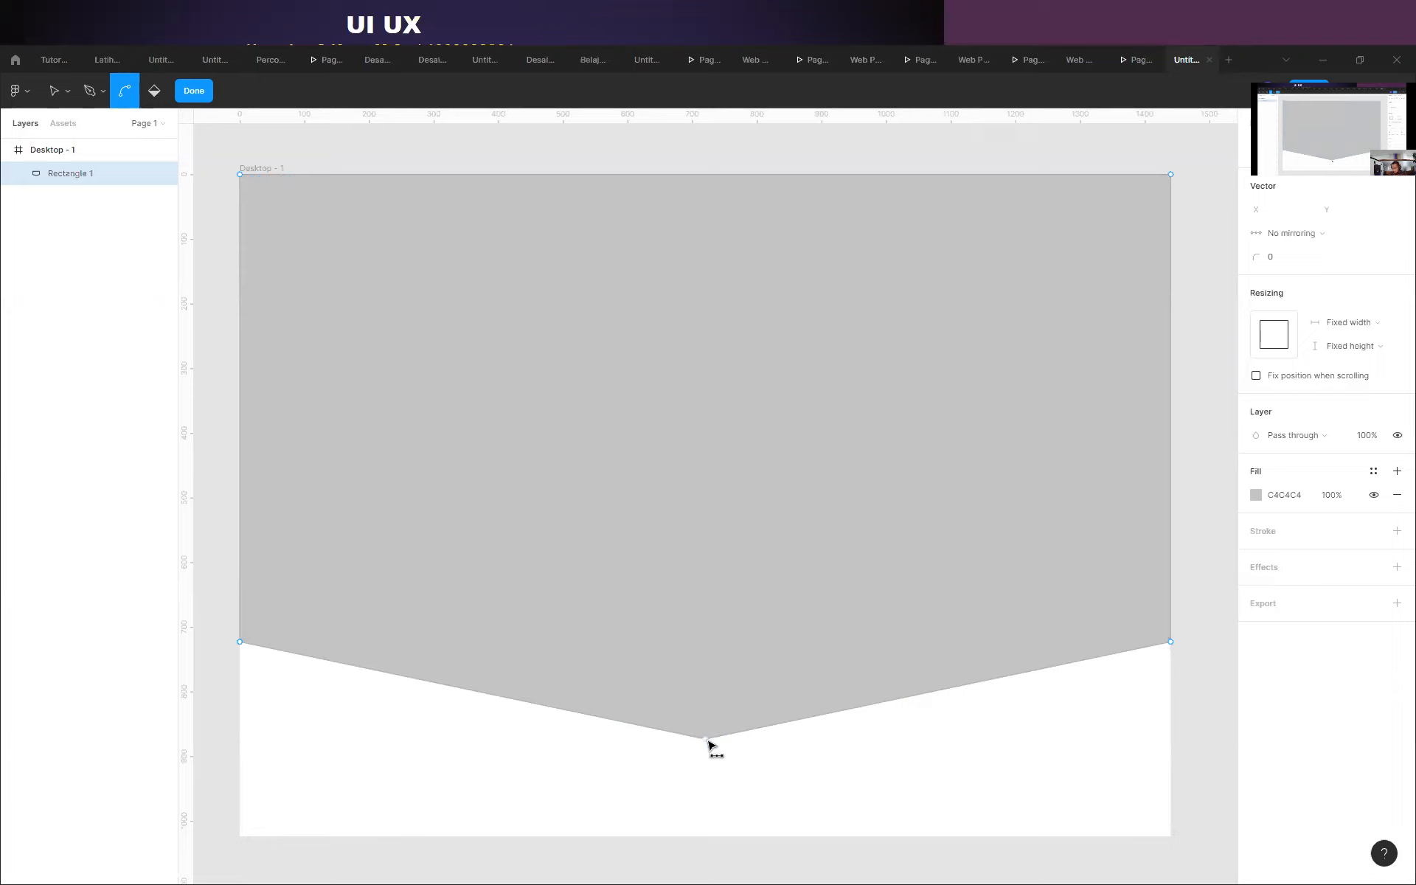
click(707, 739)
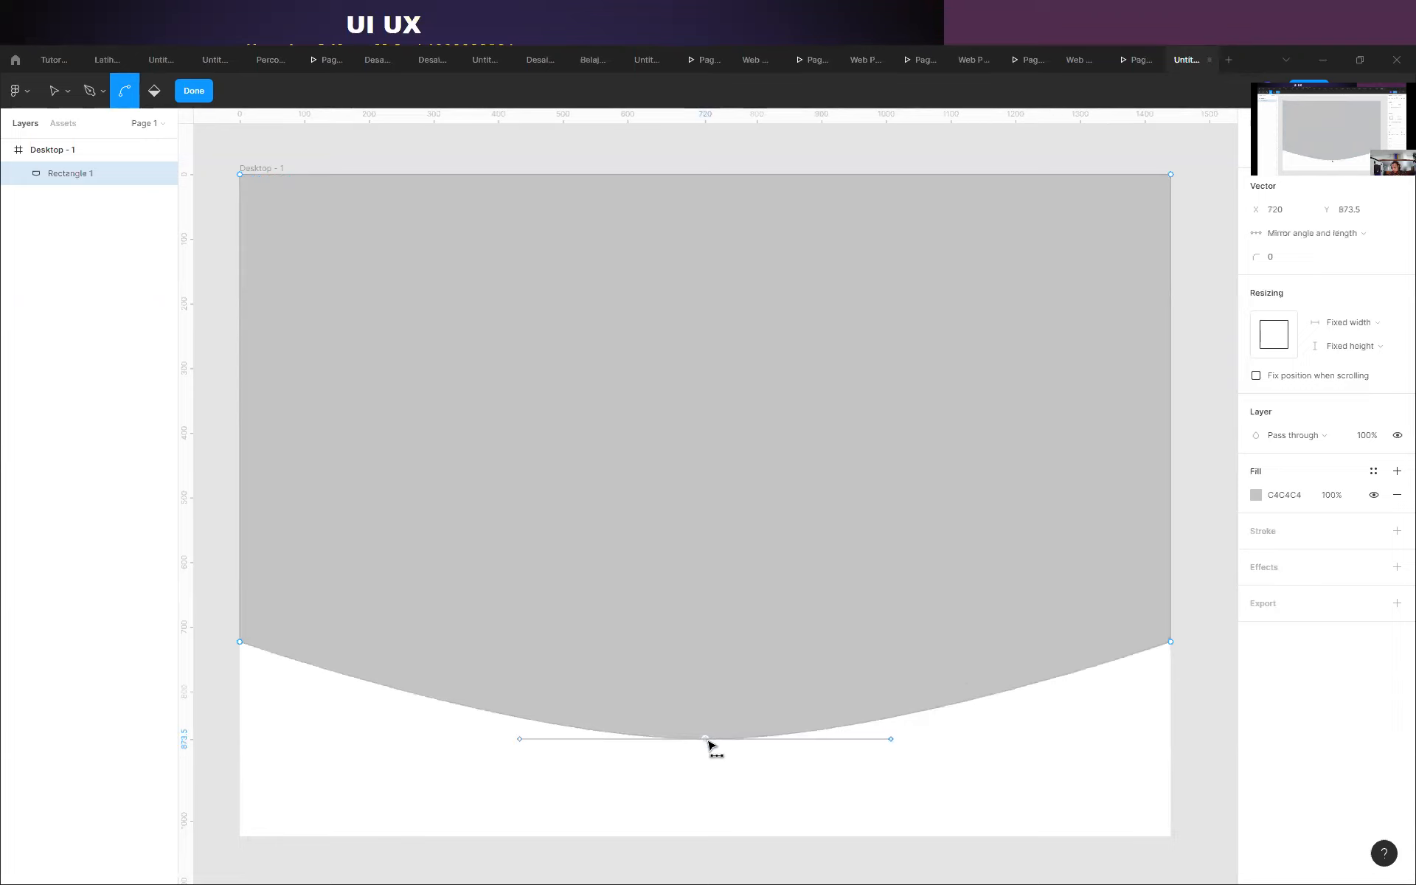
key(v)
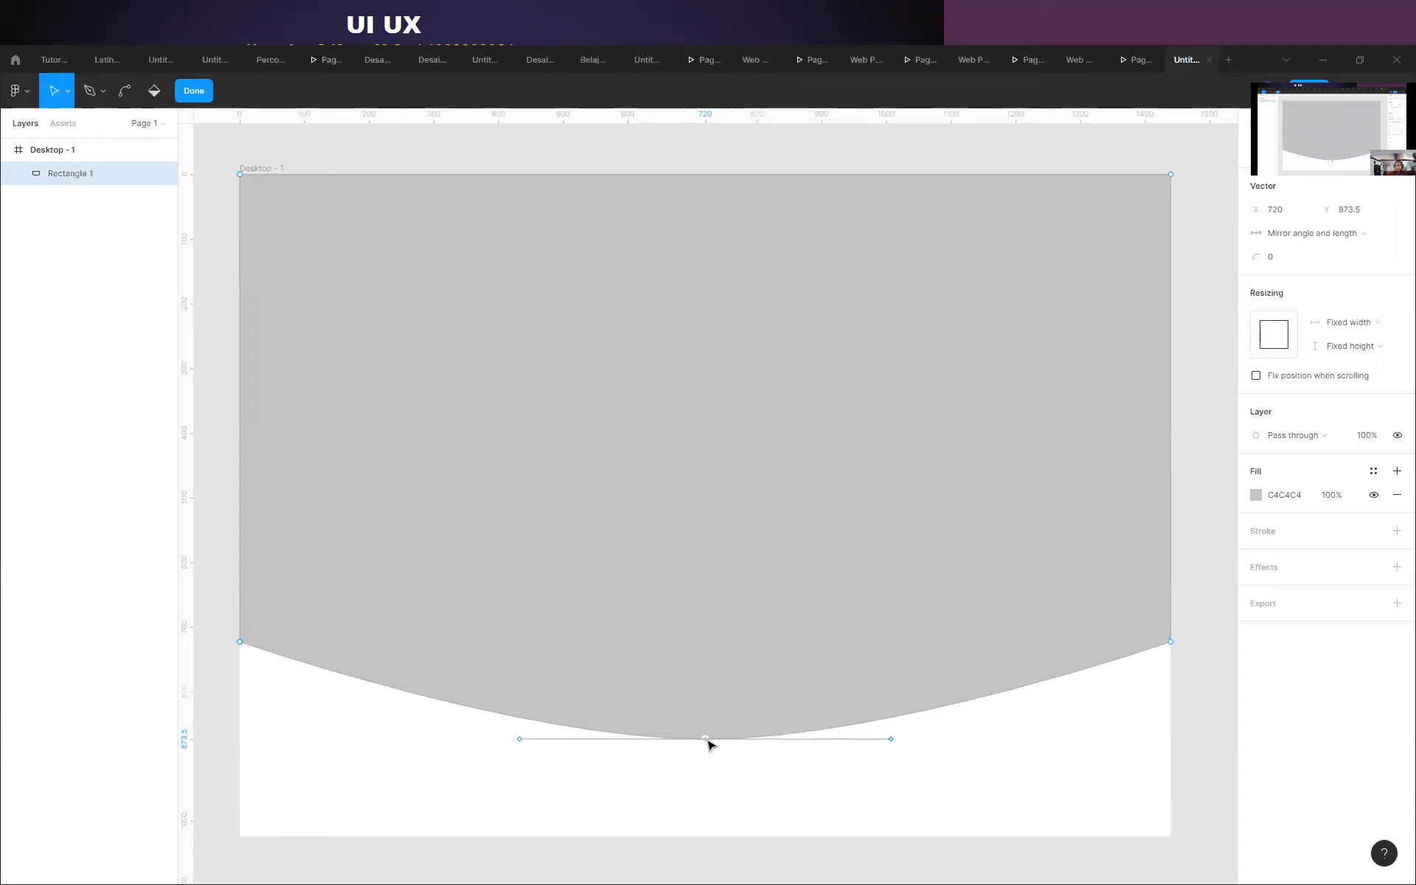
click(707, 739)
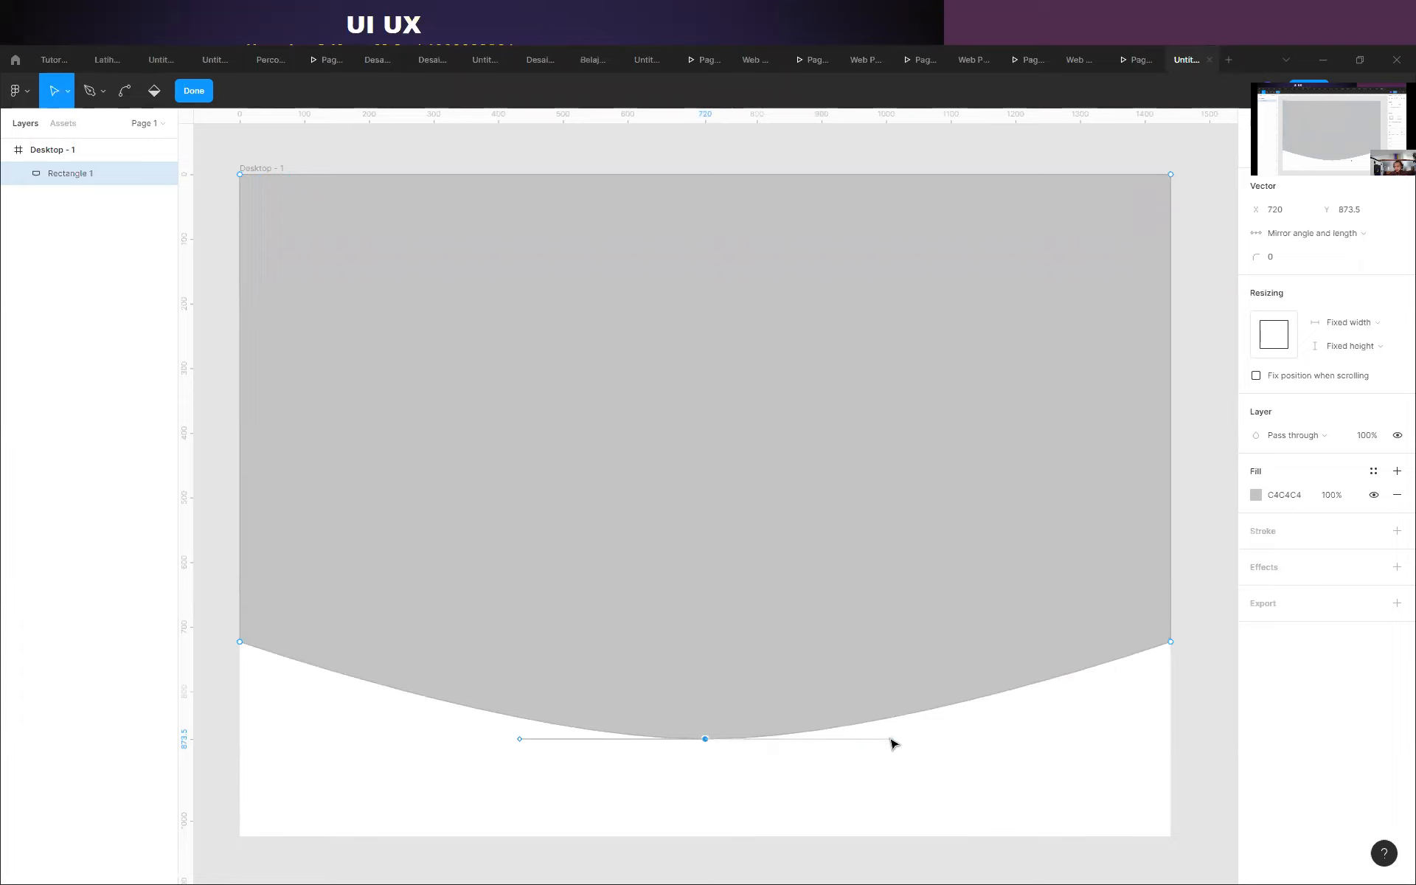
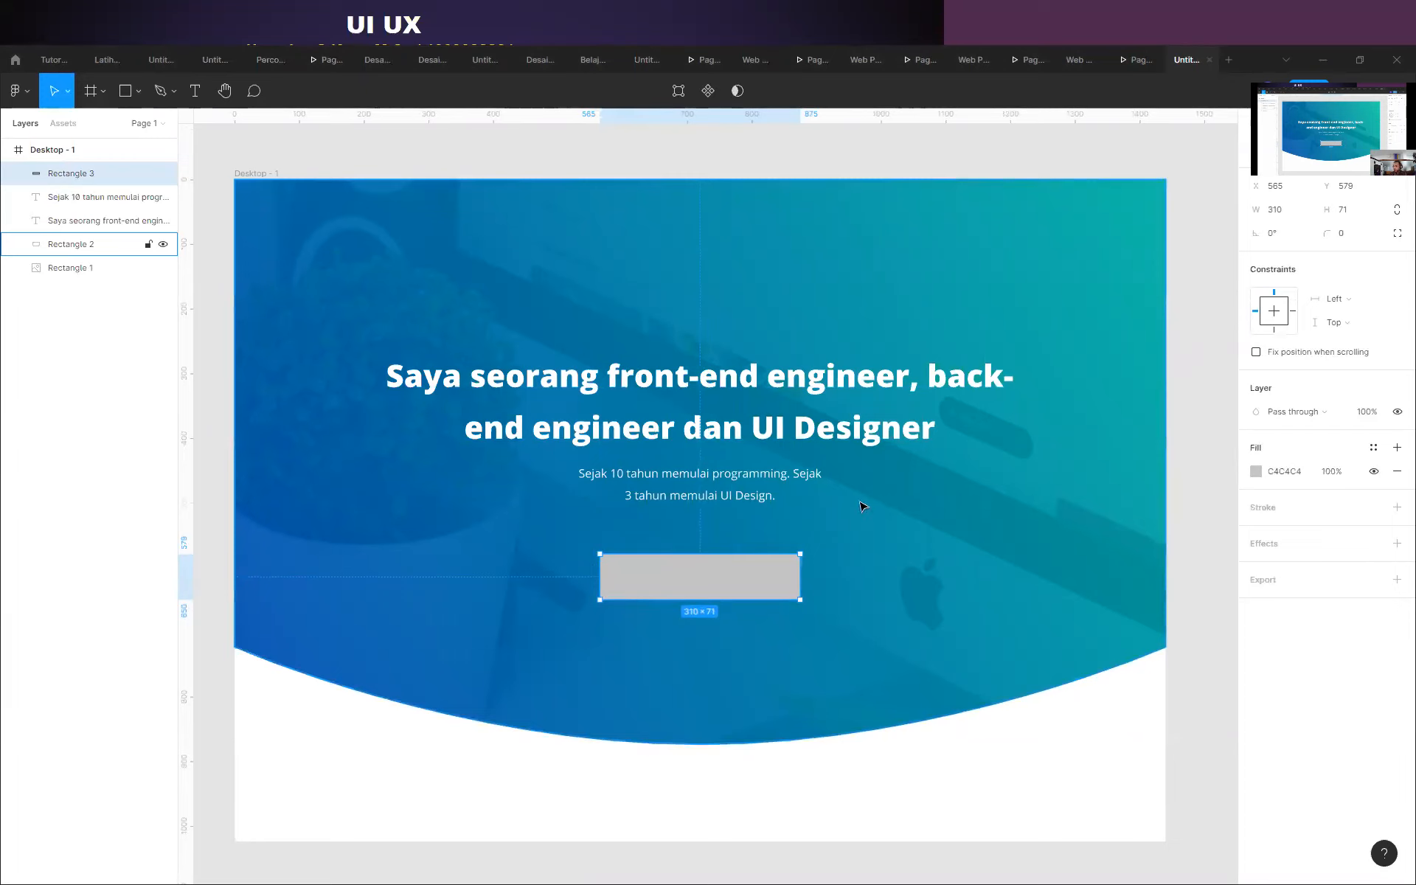
Move the grey button rectangle under the subtitle up to about Y 541 and fully round its corners to radius 35.5.
drag(707, 586, 706, 563)
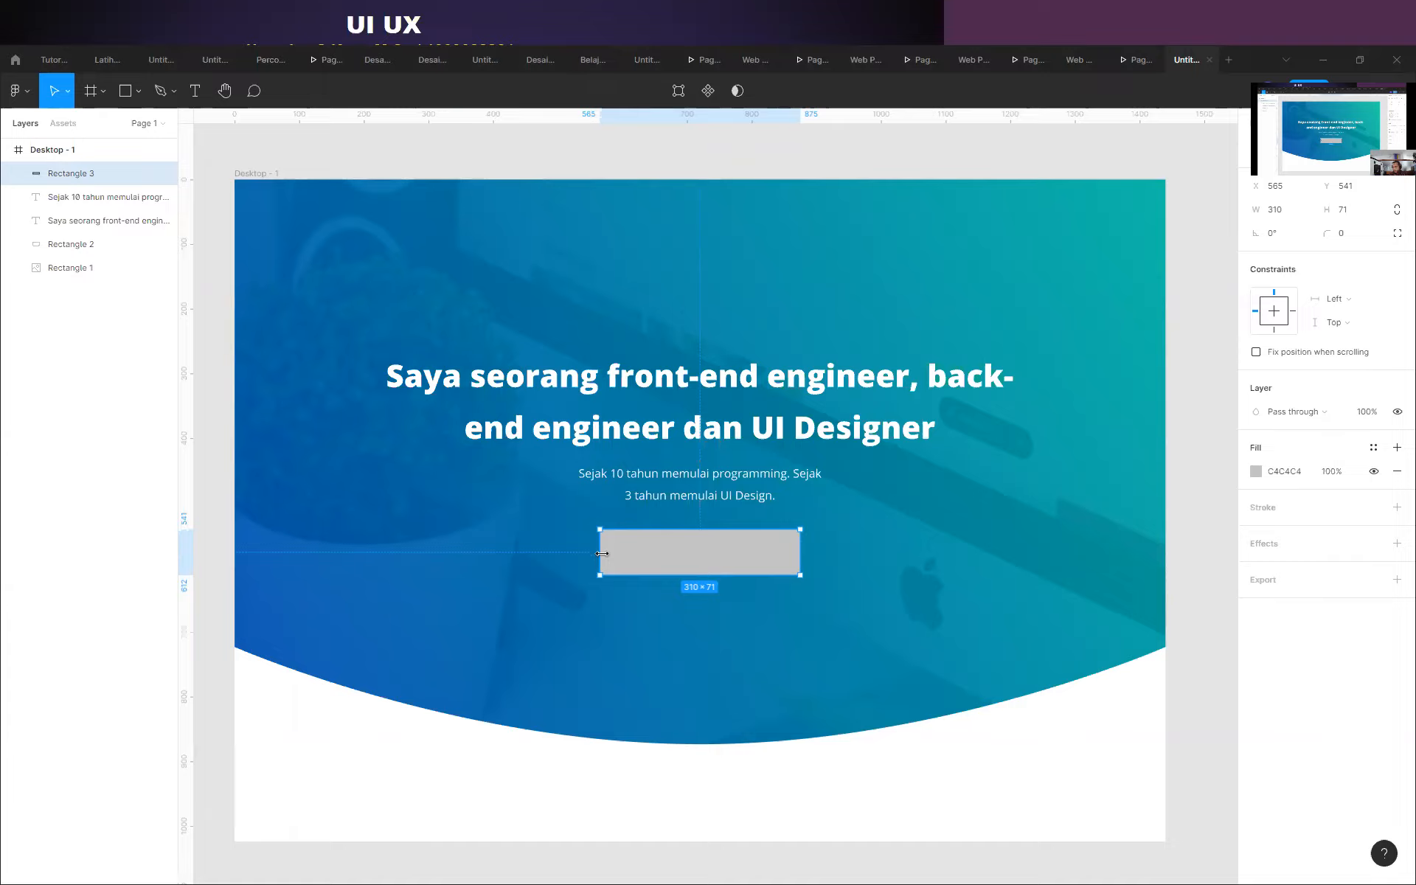
scroll(602, 554, up, 10)
drag(590, 434, 812, 597)
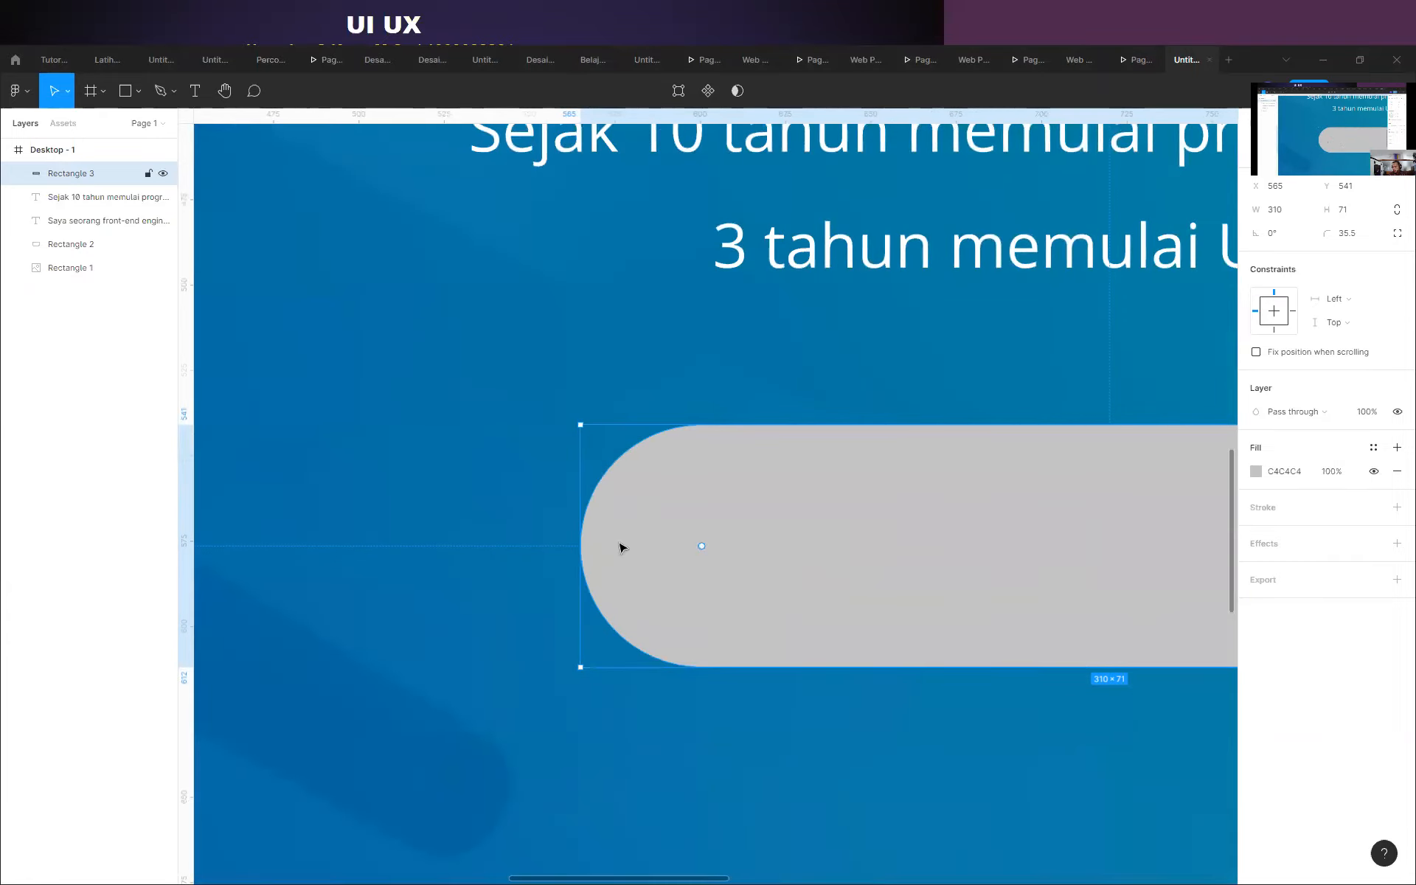
scroll(526, 483, down, 5)
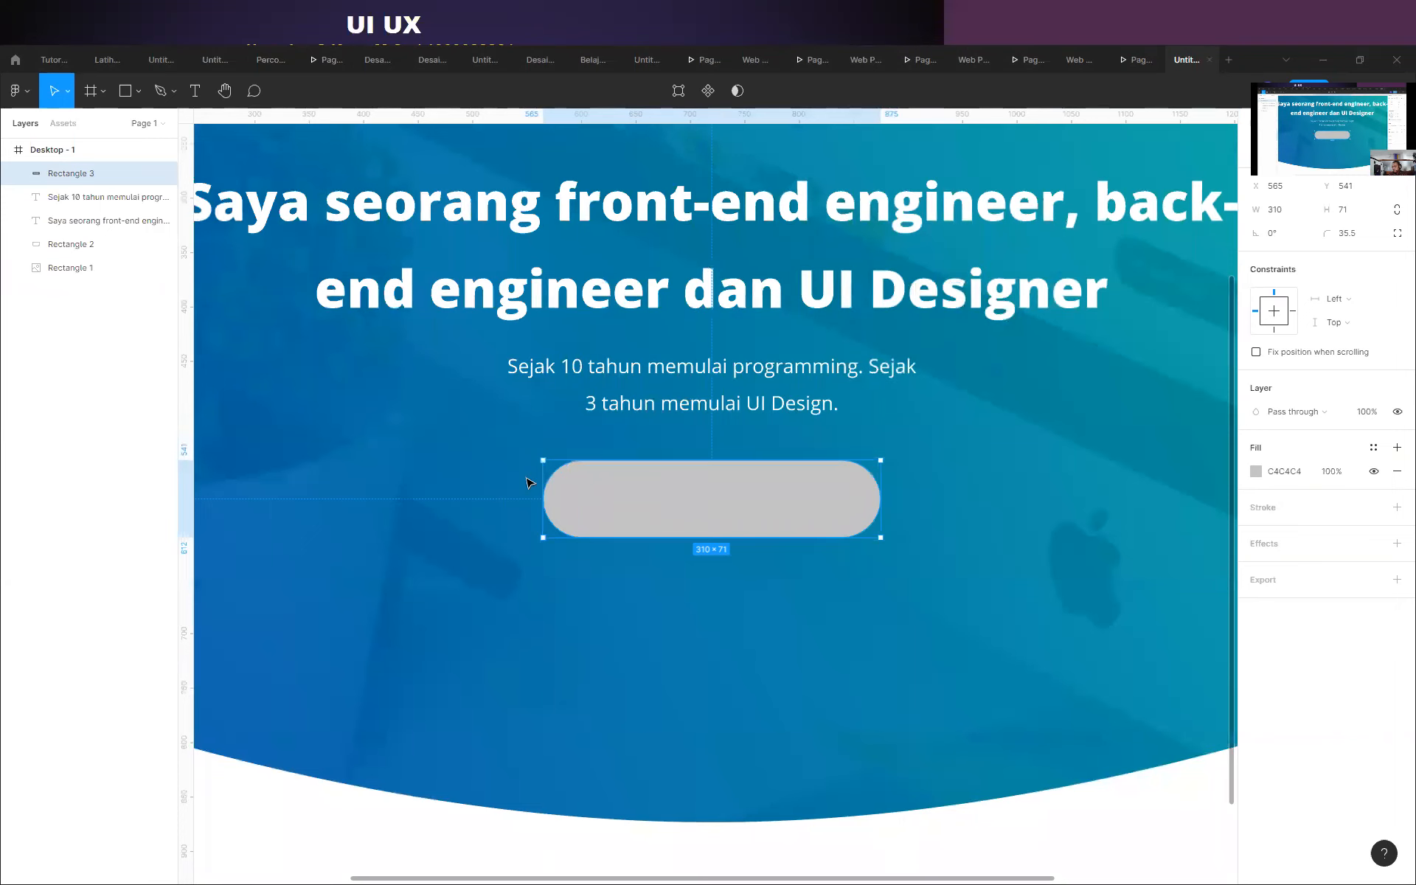
scroll(532, 484, down, 4)
scroll(692, 507, up, 6)
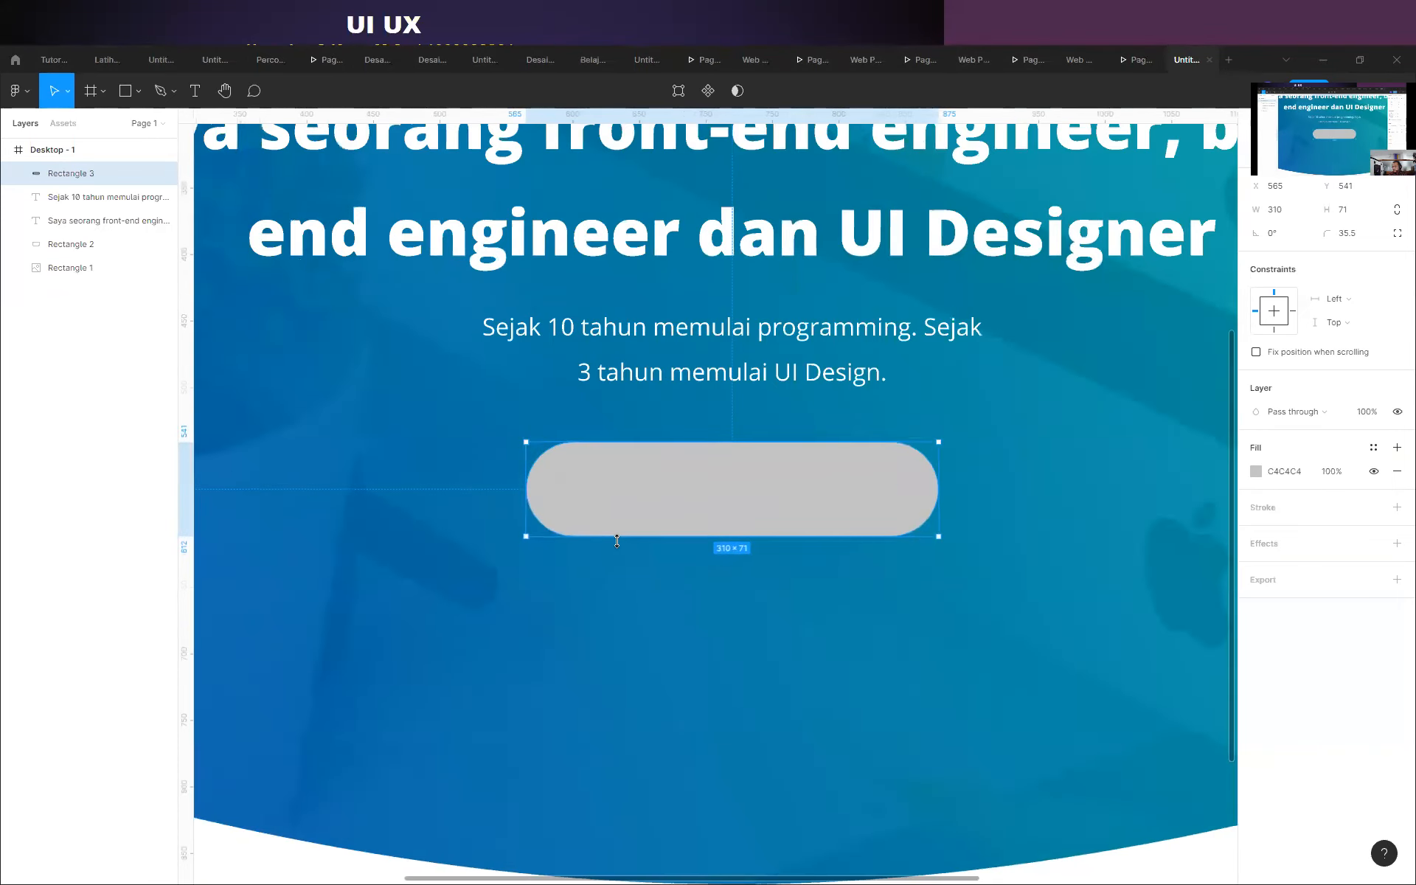
Try magenta BD00AA as the rounded button's fill and change it to yellow-green A7C200.
scroll(691, 508, up, 3)
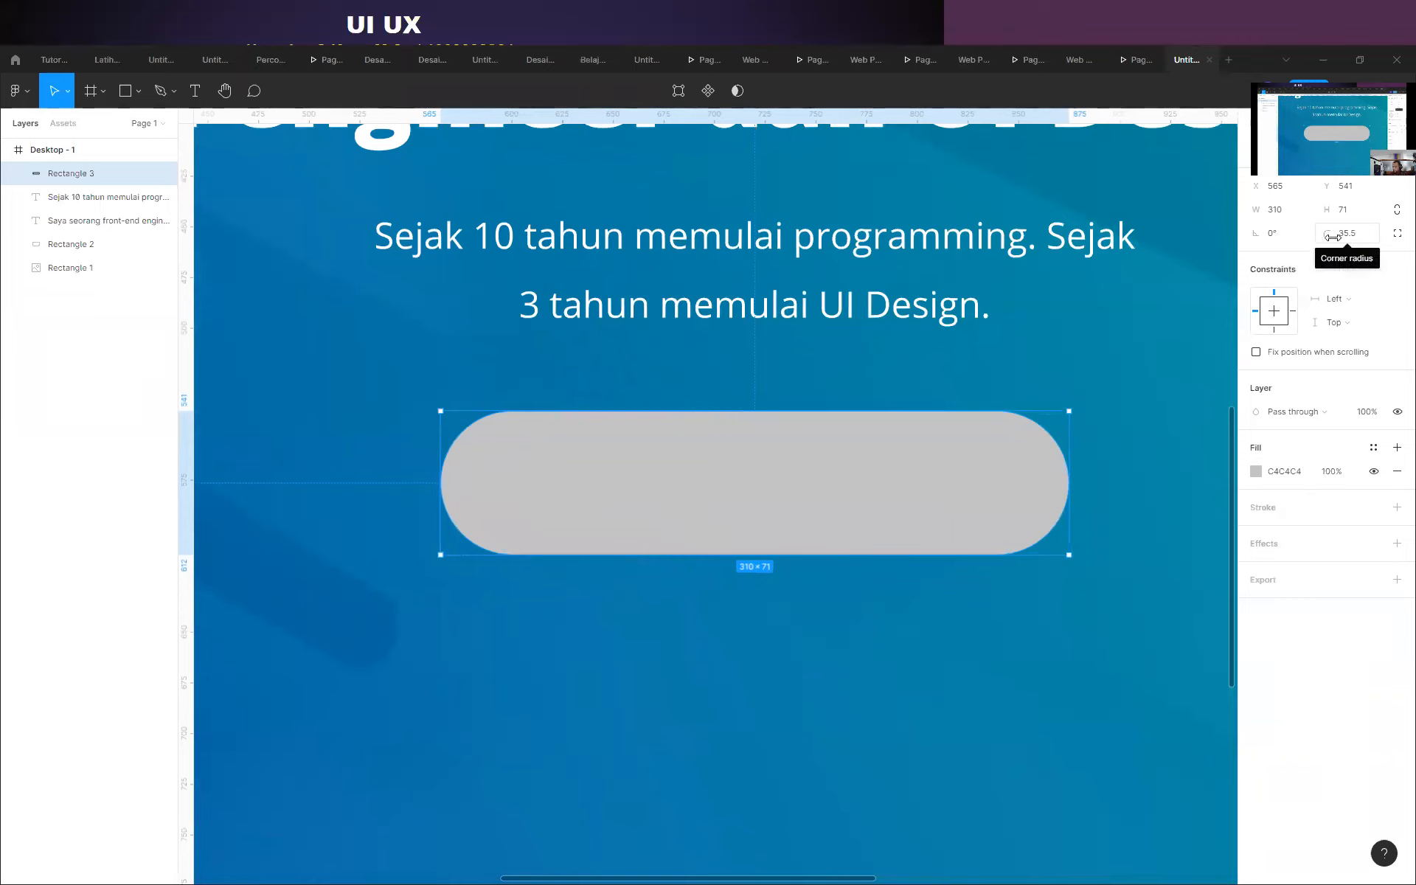
click(1256, 471)
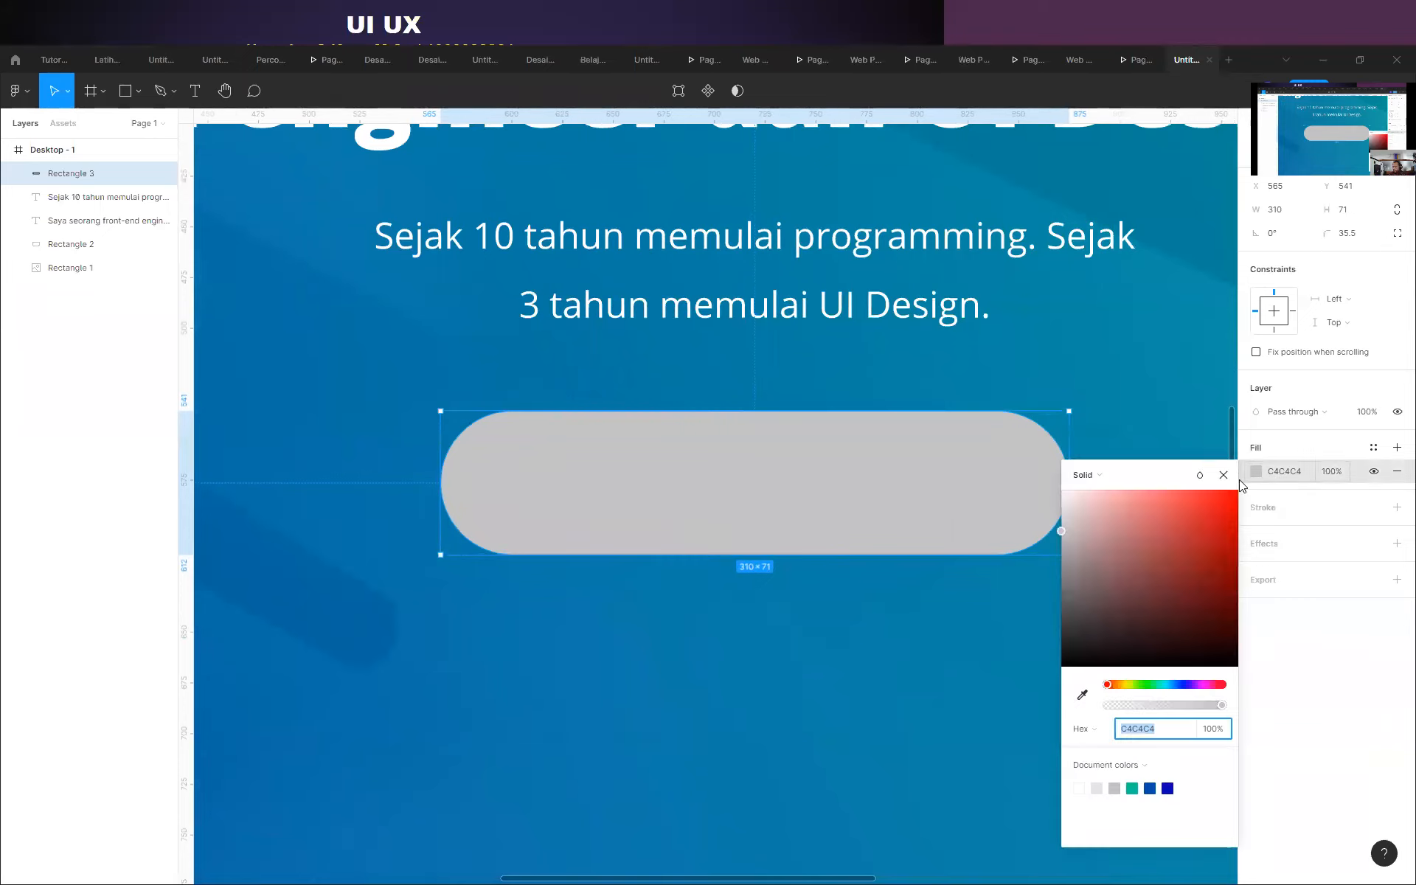
drag(1111, 686, 1205, 687)
drag(1062, 529, 1242, 543)
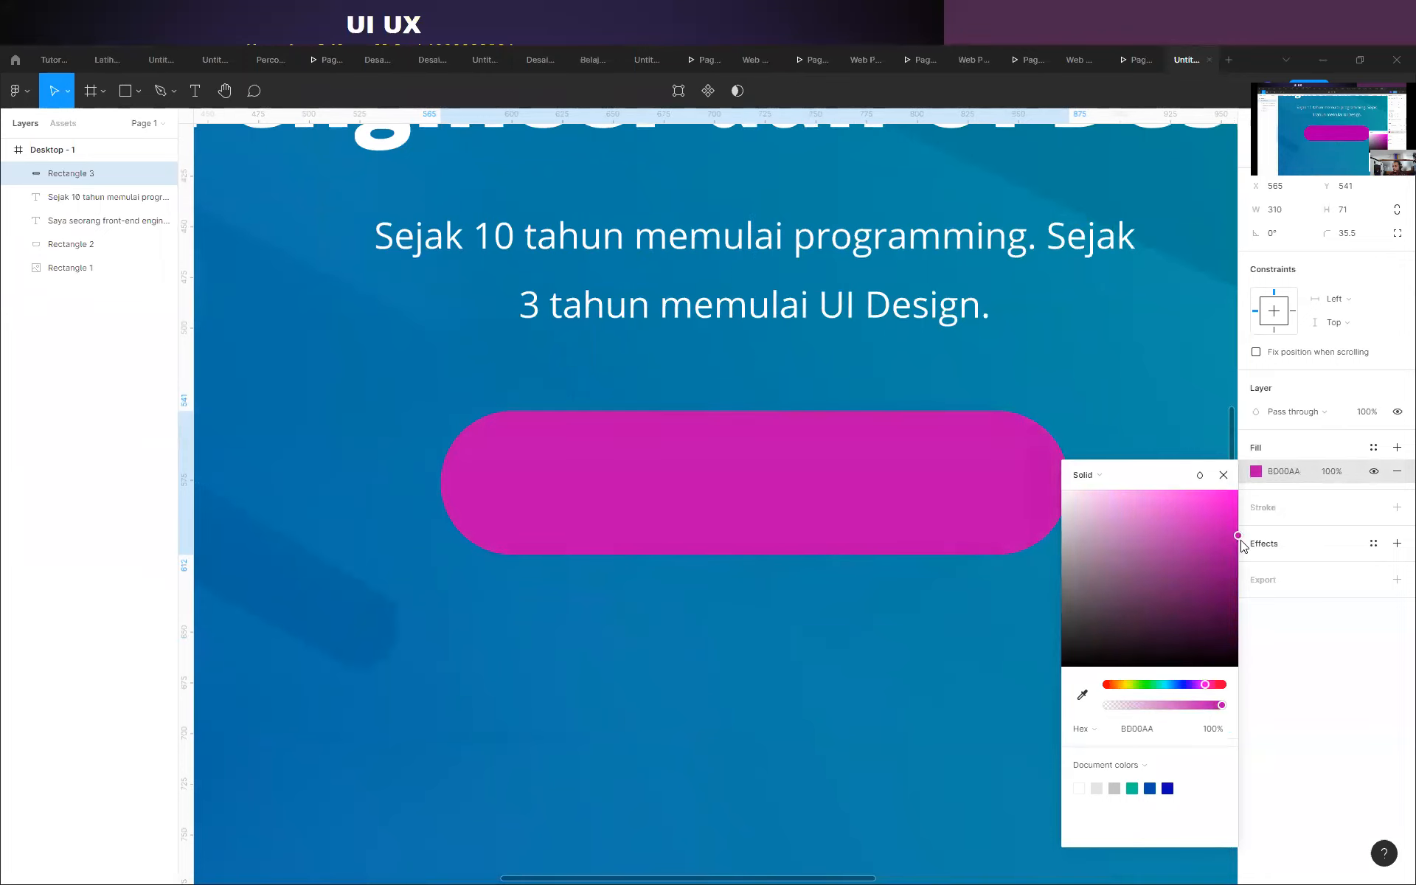
scroll(583, 539, down, 5)
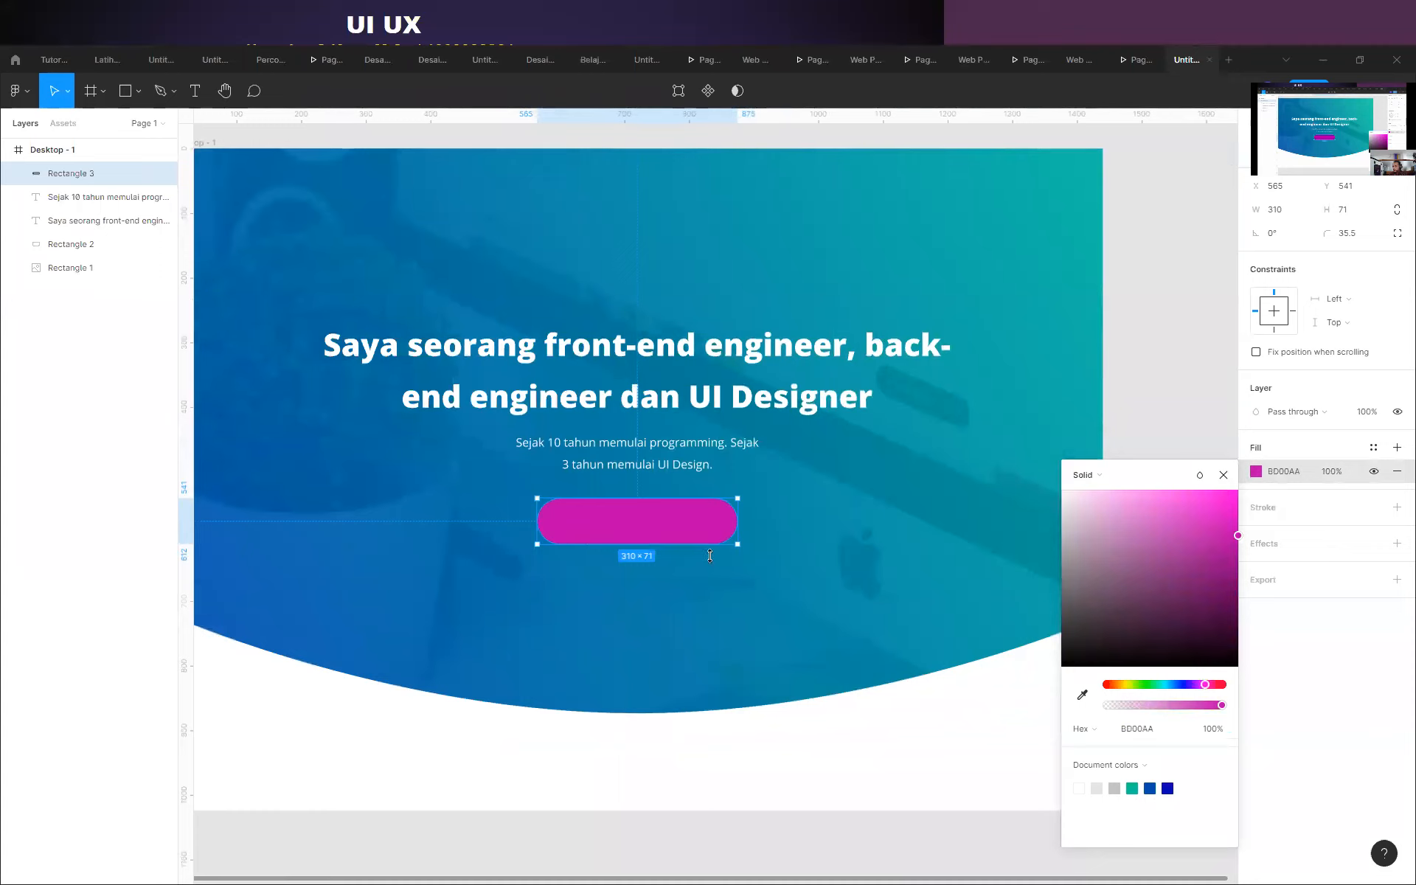
mouse_move(1236, 534)
mouse_down()
mouse_move(1252, 491)
mouse_move(1239, 532)
mouse_up()
drag(1205, 684, 1132, 689)
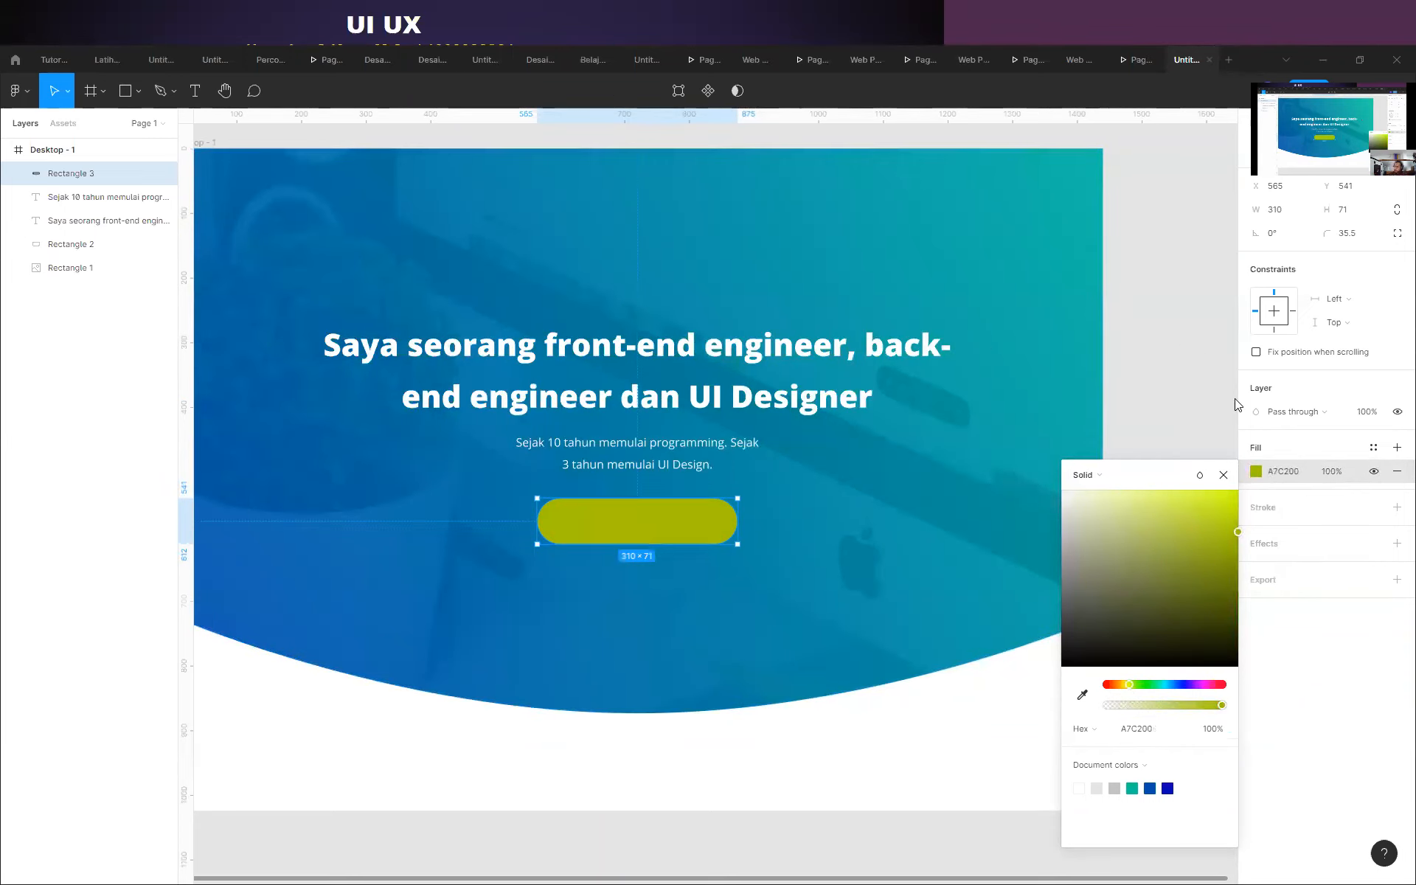
Add a white FFFFFF inside stroke with a thickness of 2 to the rounded button.
click(1262, 508)
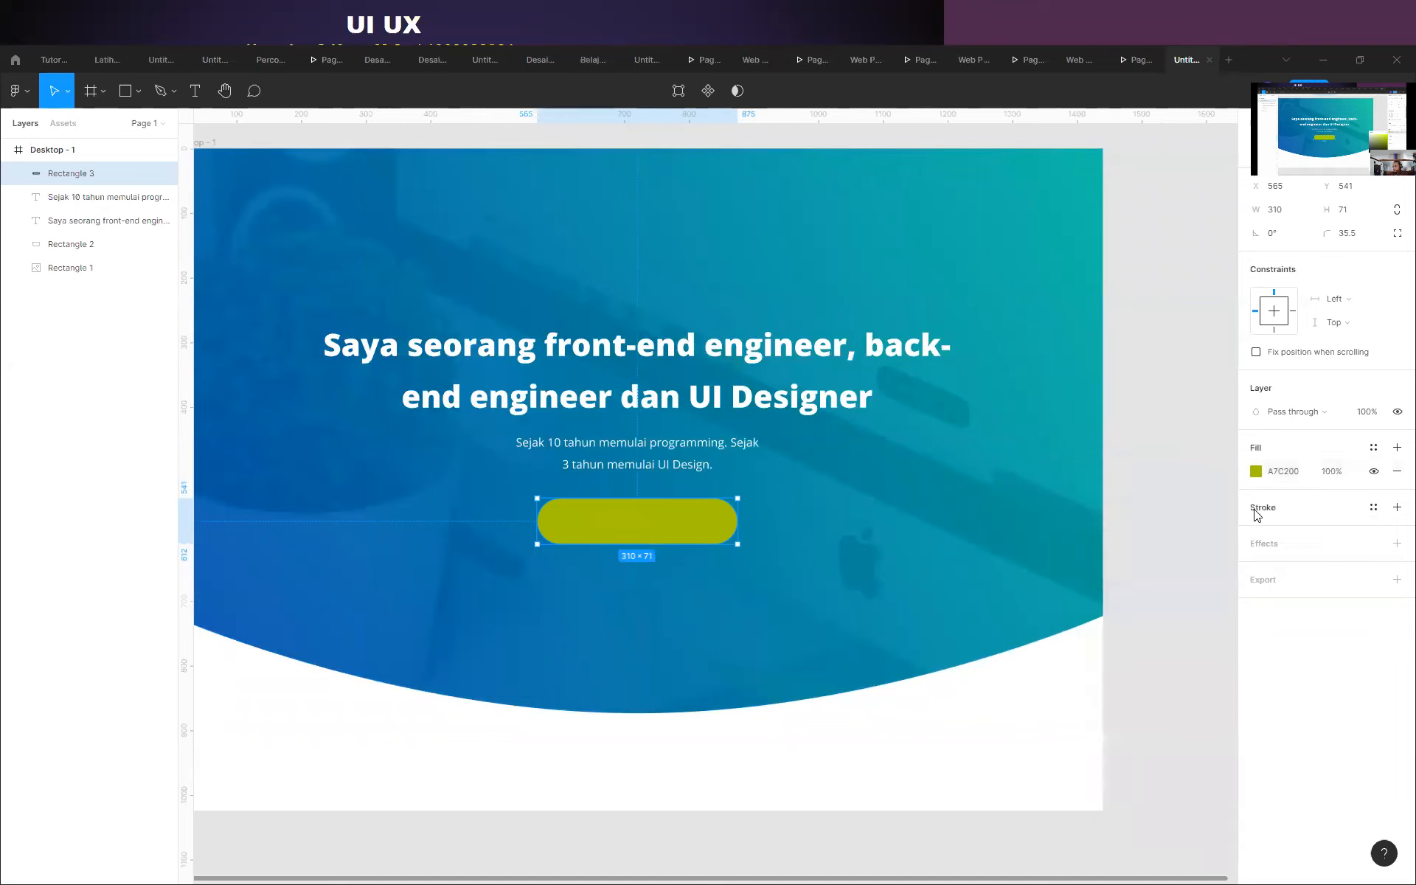
click(1271, 555)
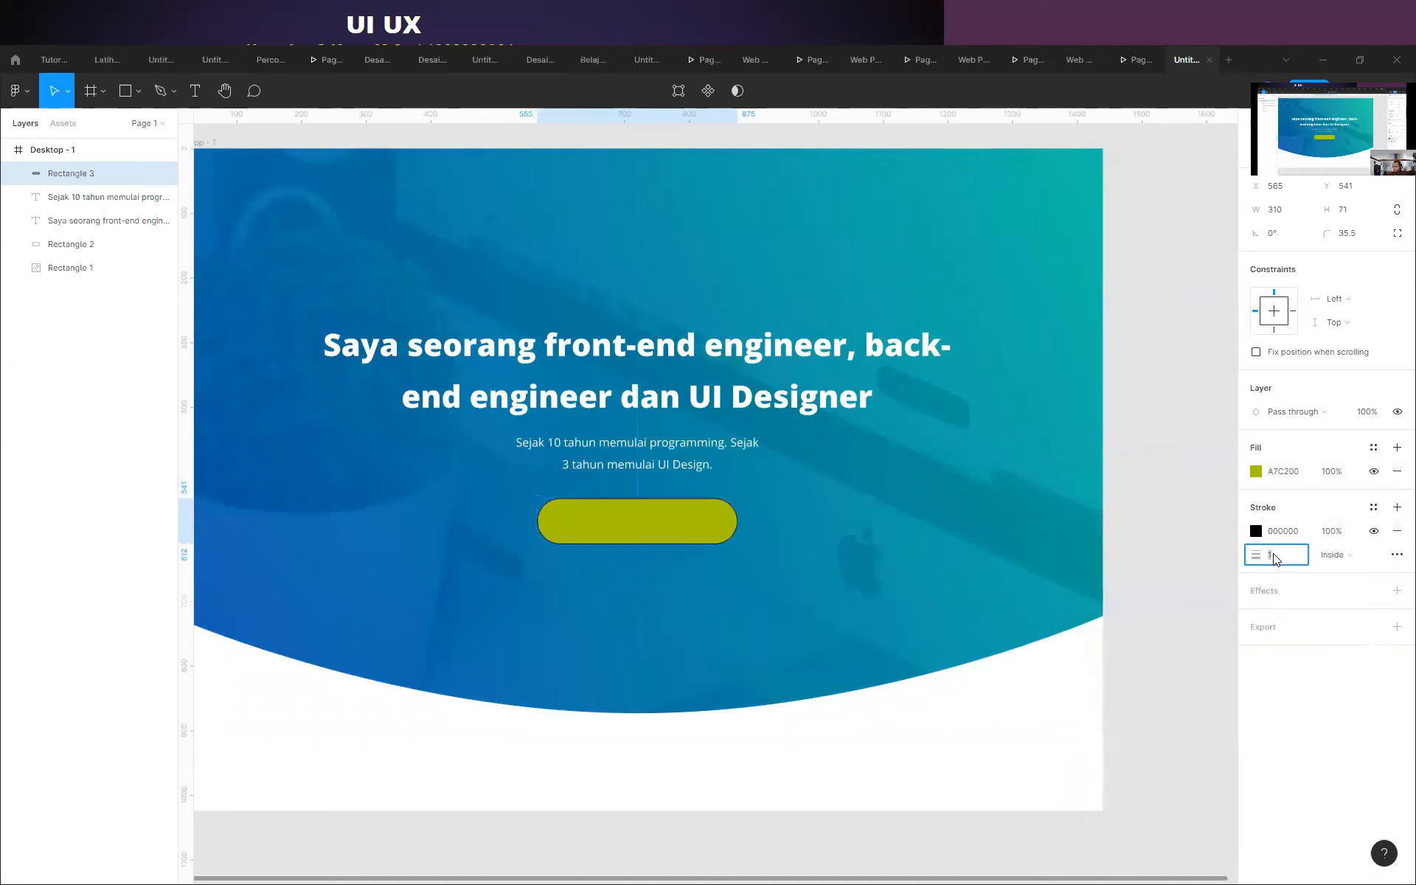
text(2)
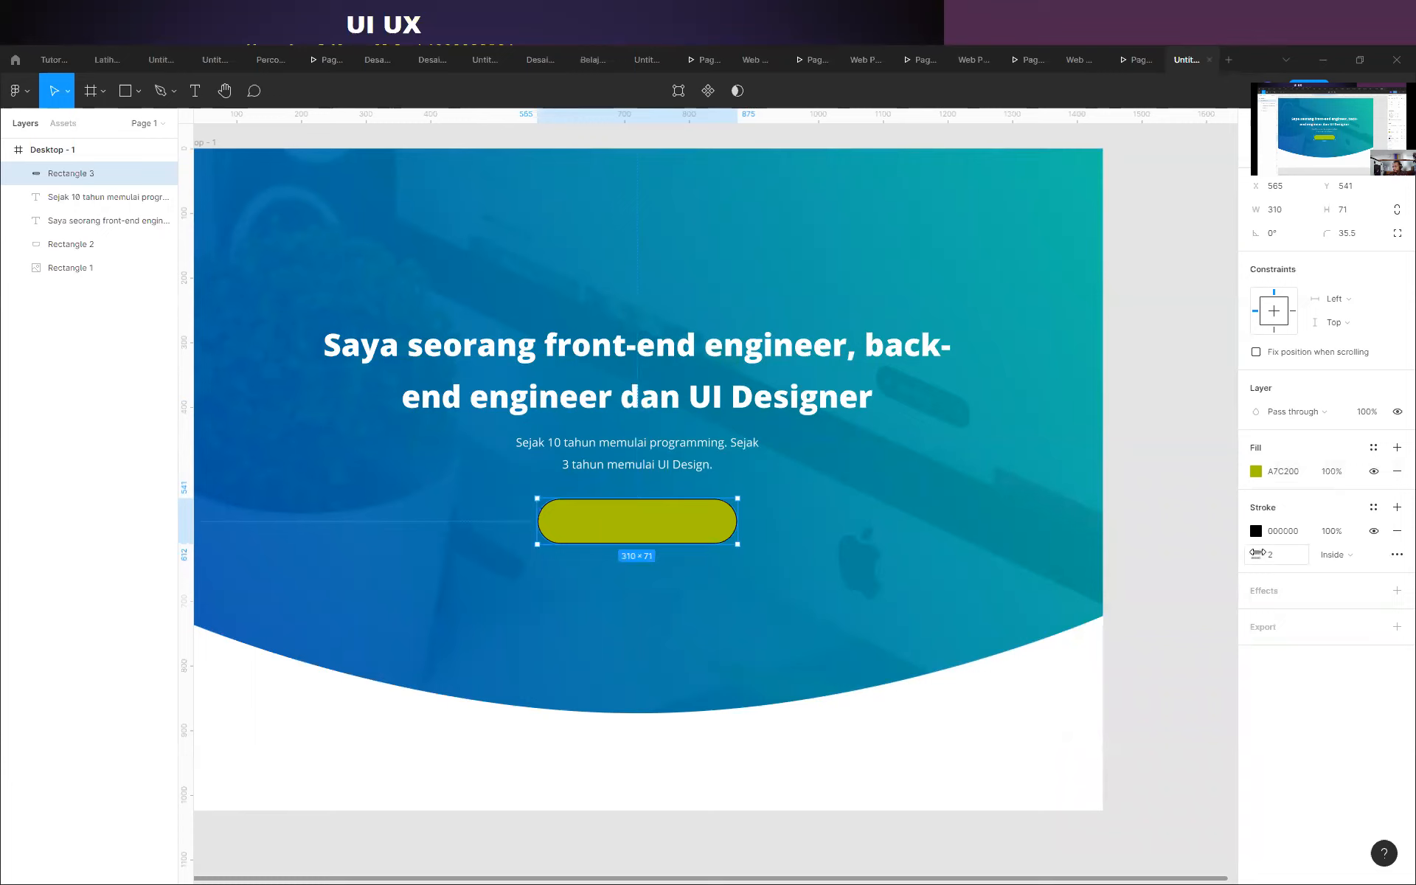
click(1256, 531)
drag(1117, 550, 918, 480)
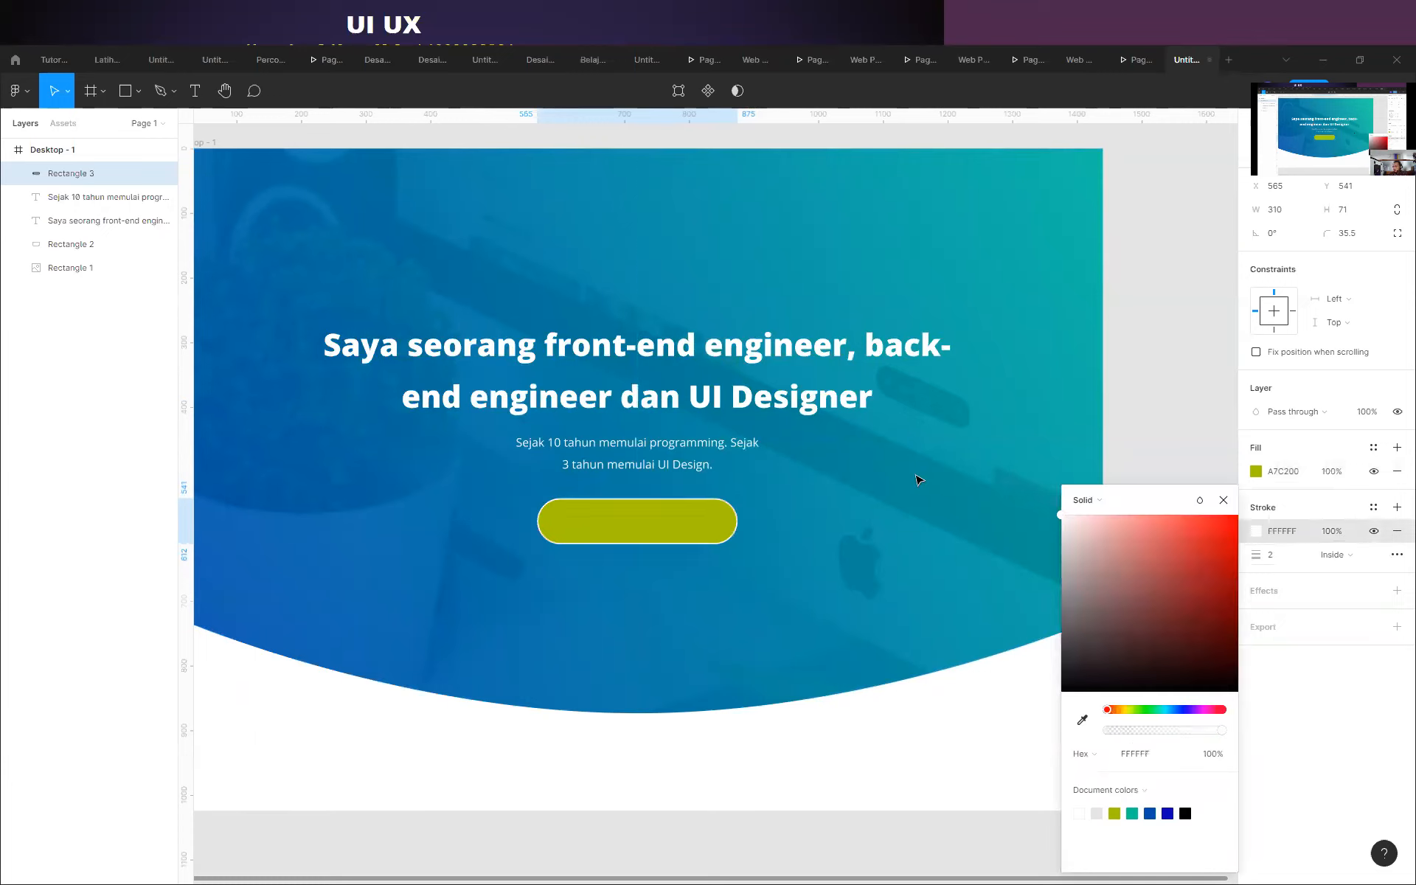
click(1166, 421)
Add a white text reading "Pelajari" on the banner just above the headline.
key(t)
click(491, 296)
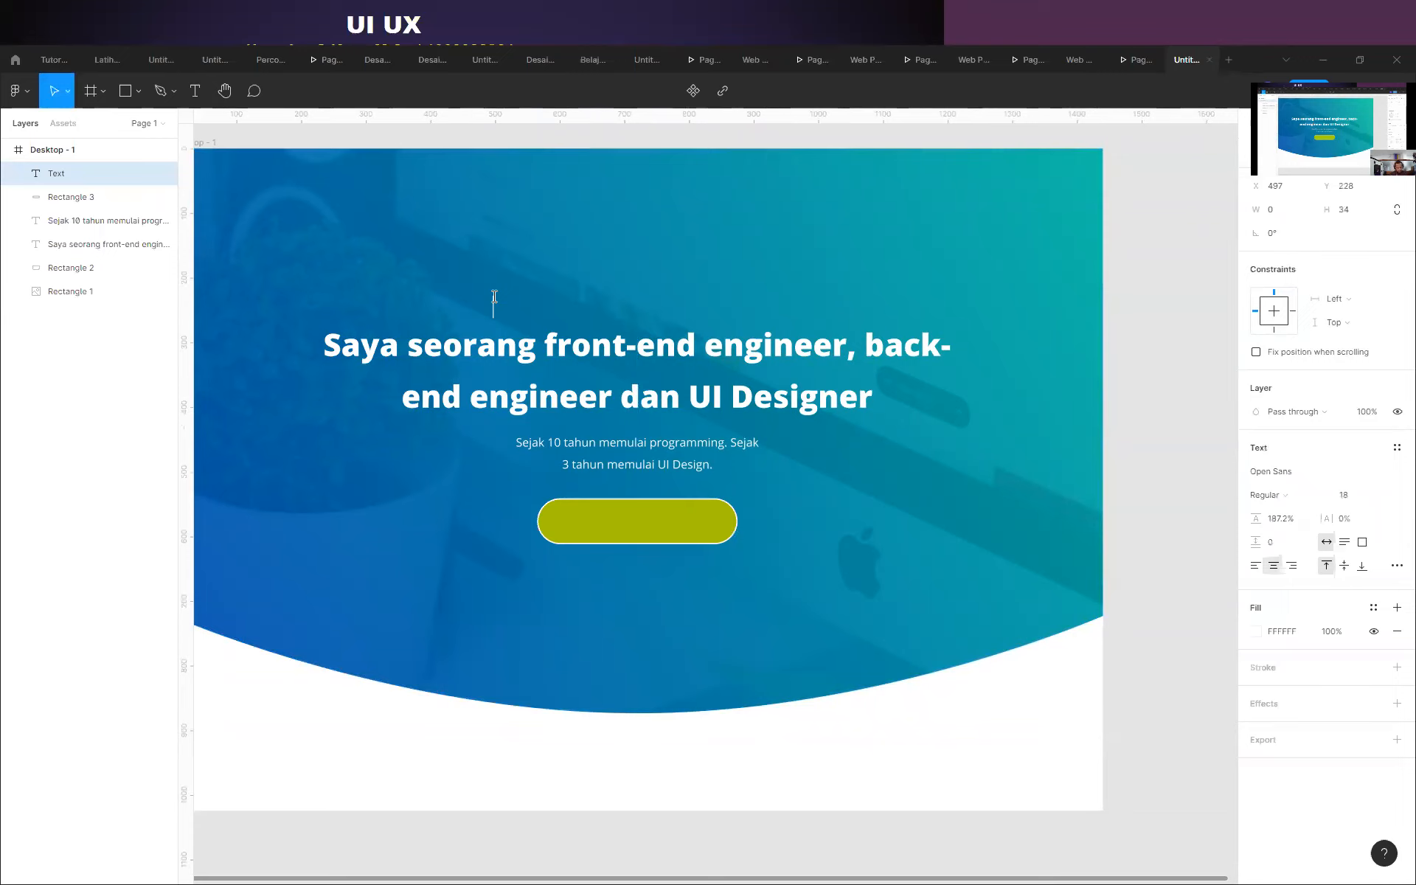
text(Pelajar)
key(Escape)
text(i)
key(Escape)
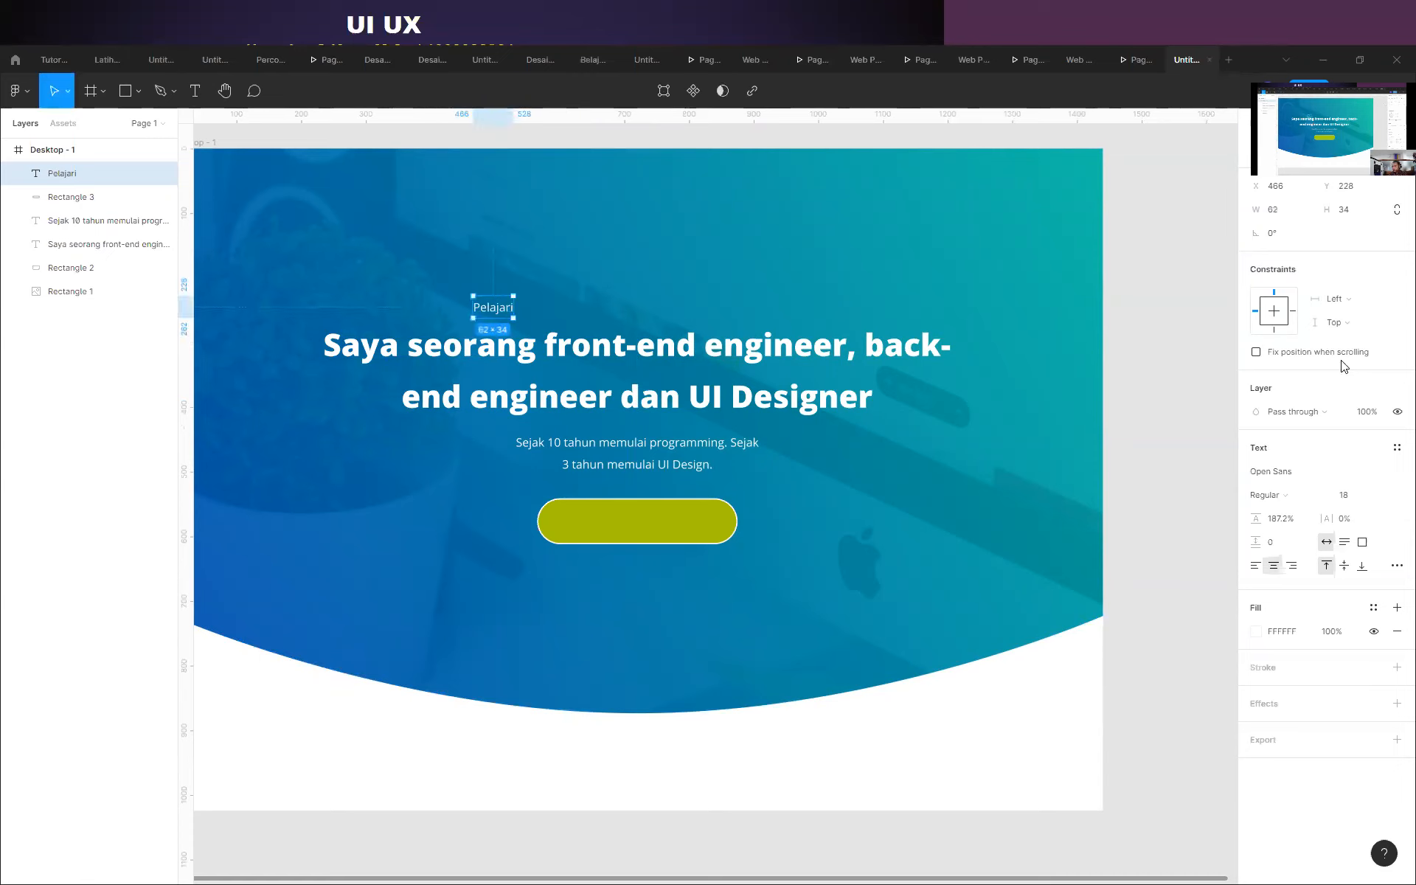
Format the "Pelajari" text as size 24 ExtraBold and centre it on the rounded button.
click(1392, 498)
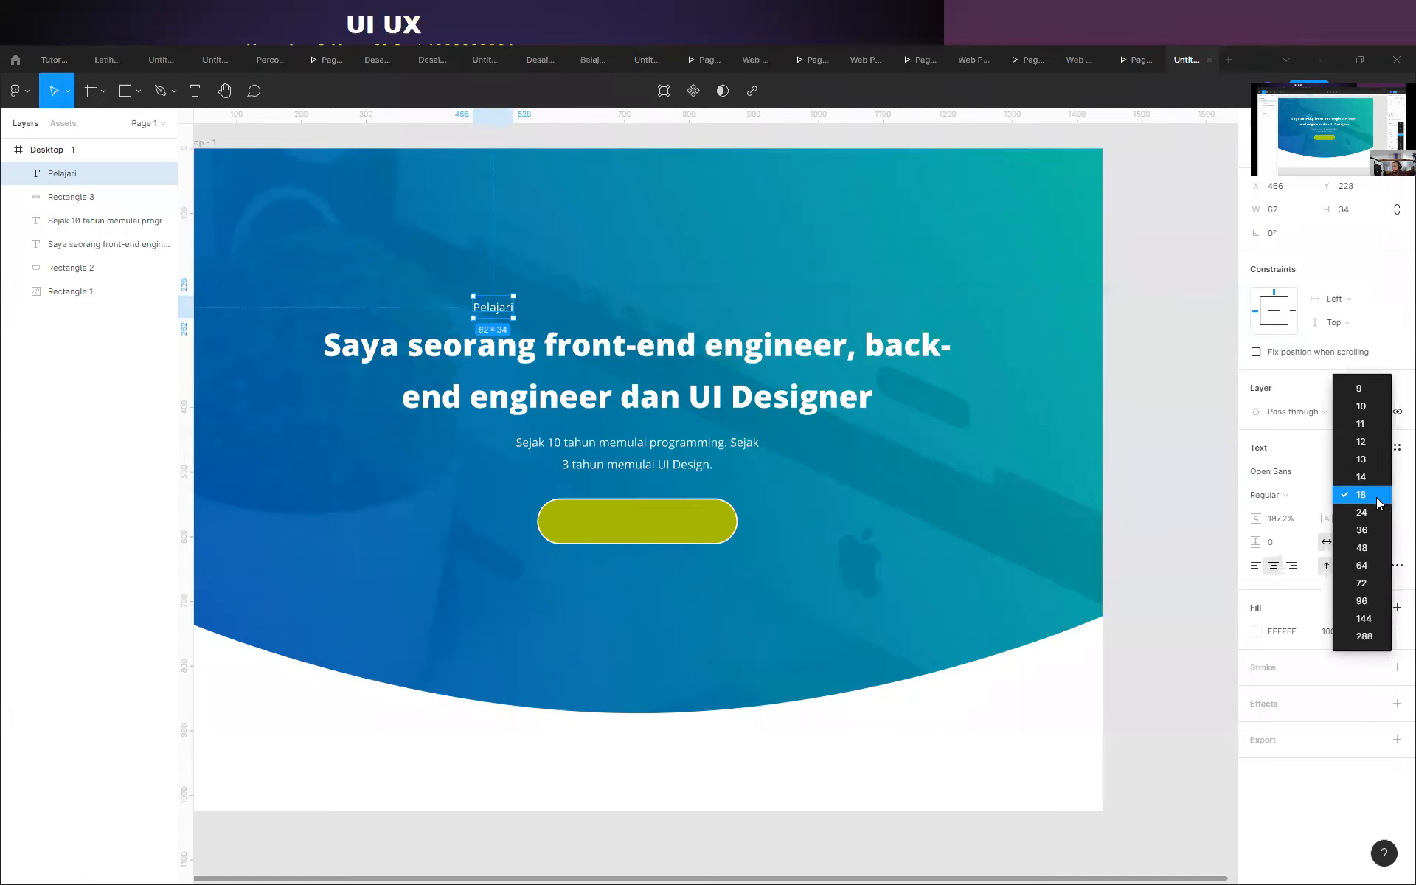
click(1362, 511)
click(1291, 506)
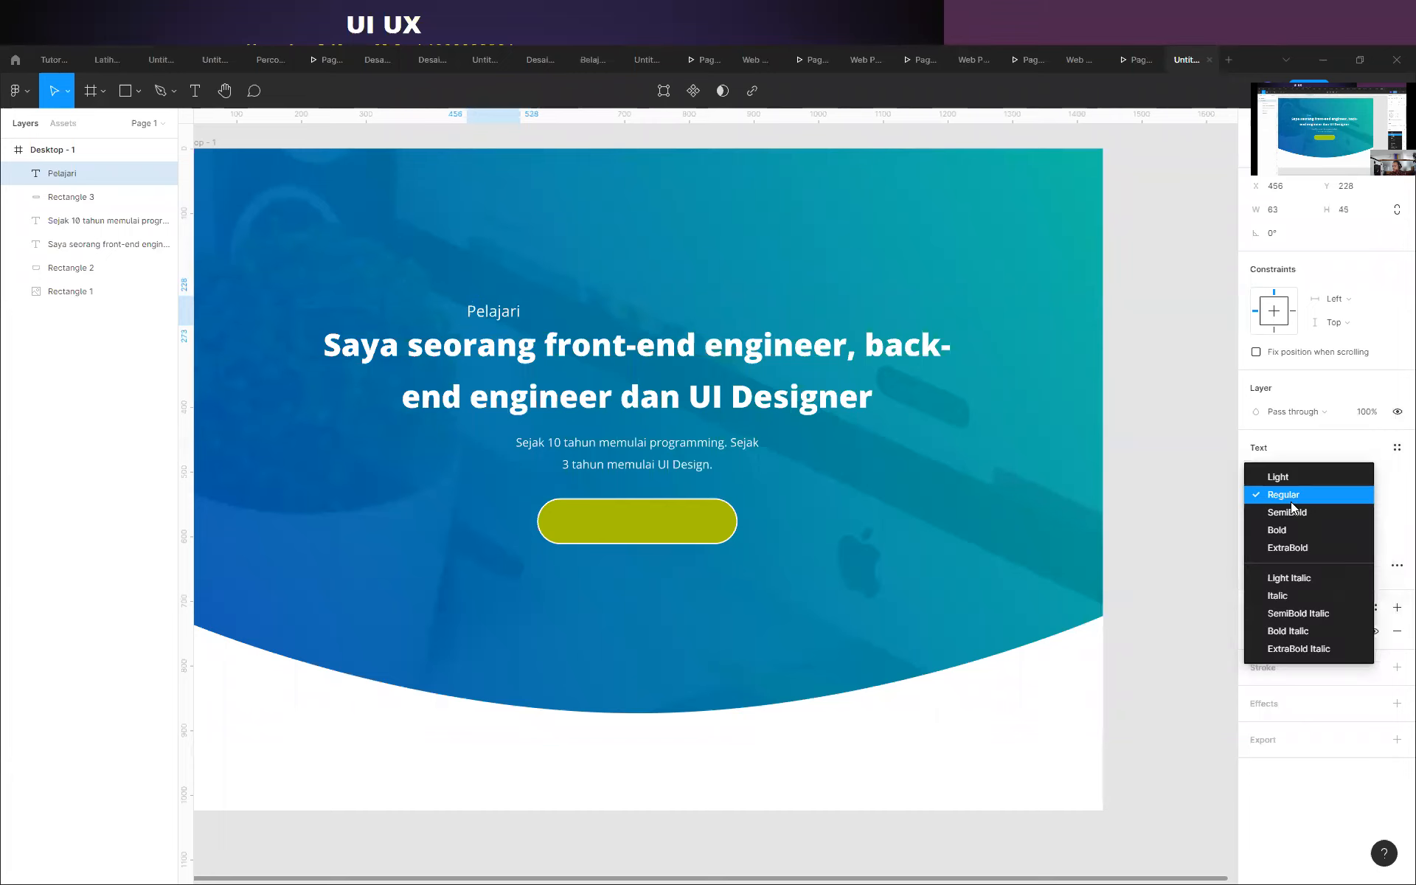
click(1290, 545)
drag(493, 325, 633, 529)
click(1160, 635)
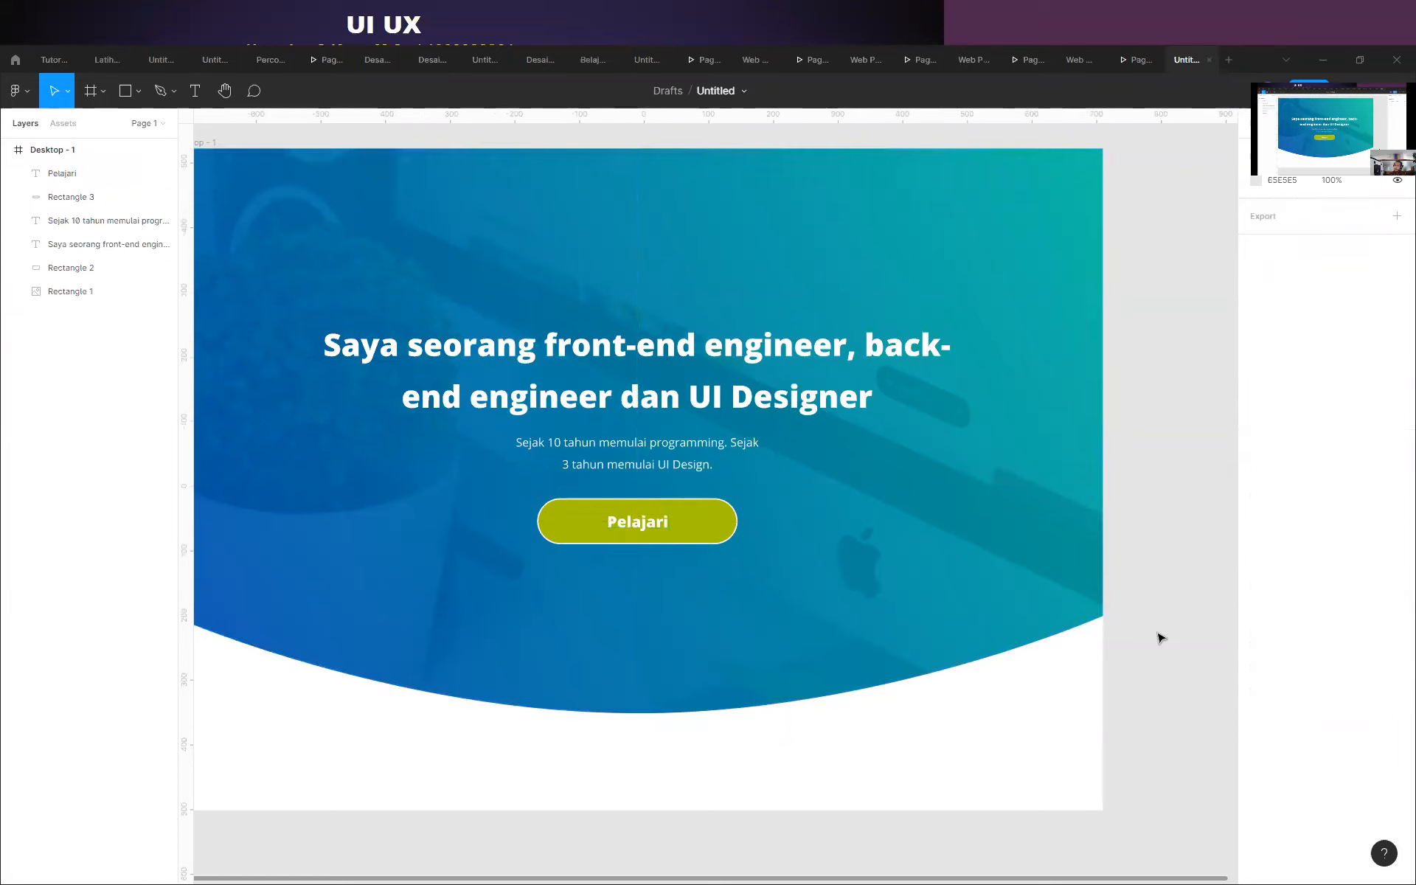
Darken the button's fill to the olive yellow A7AA01.
scroll(619, 572, up, 3)
scroll(701, 518, down, 1)
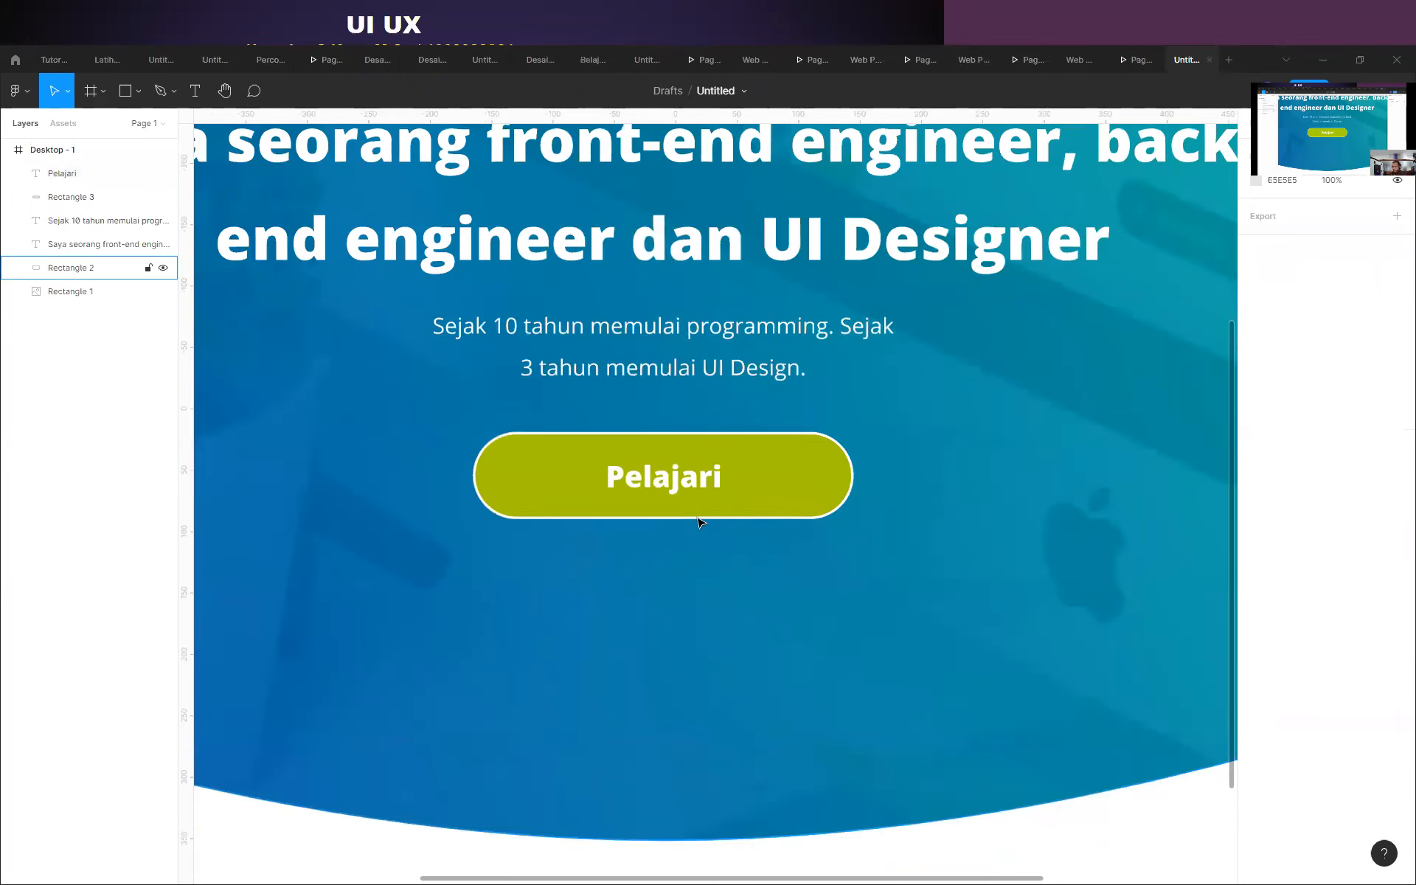
click(764, 482)
click(1256, 472)
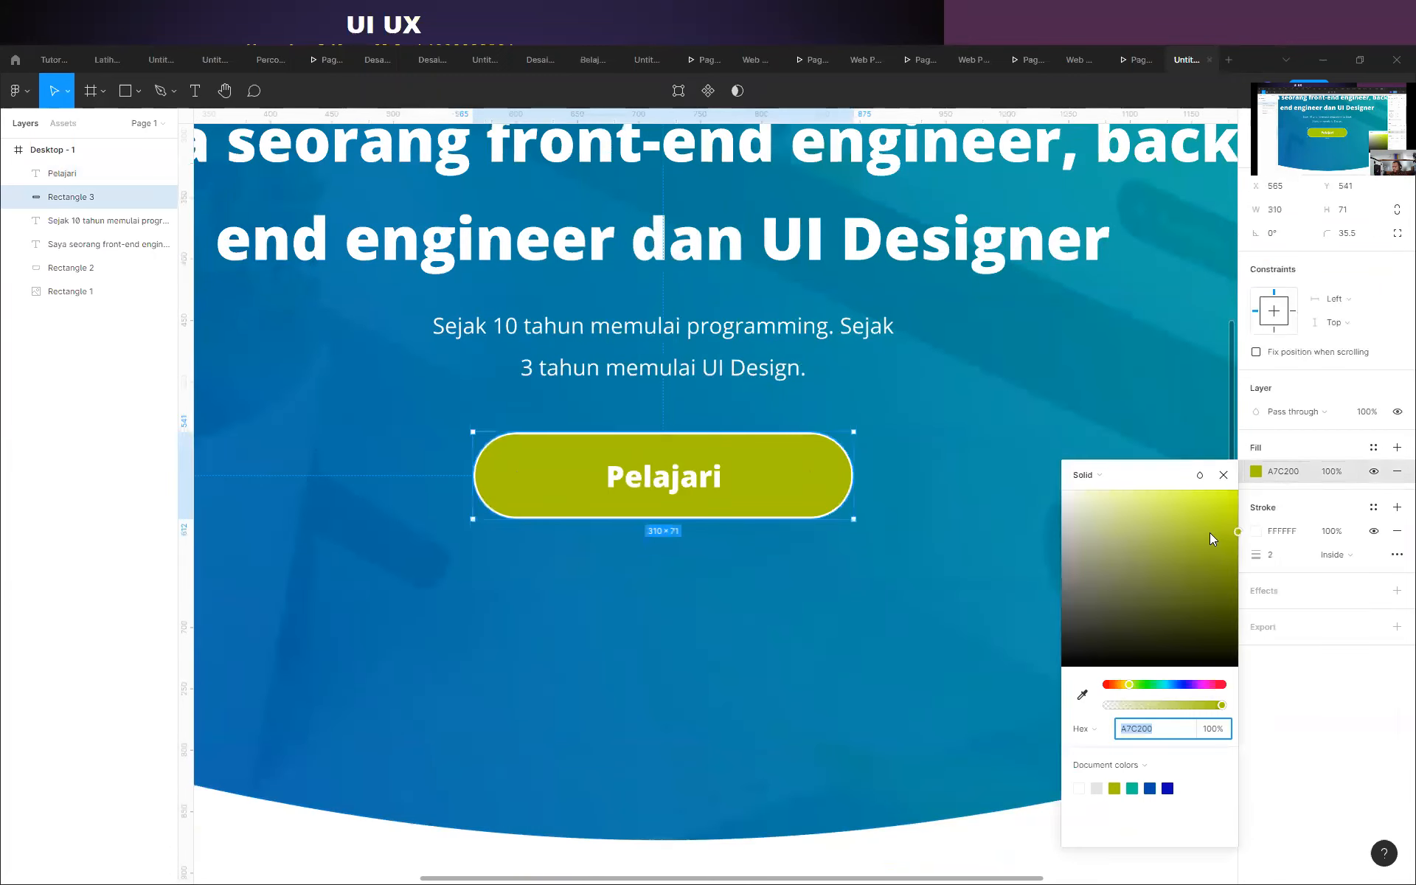
drag(1234, 532, 1238, 553)
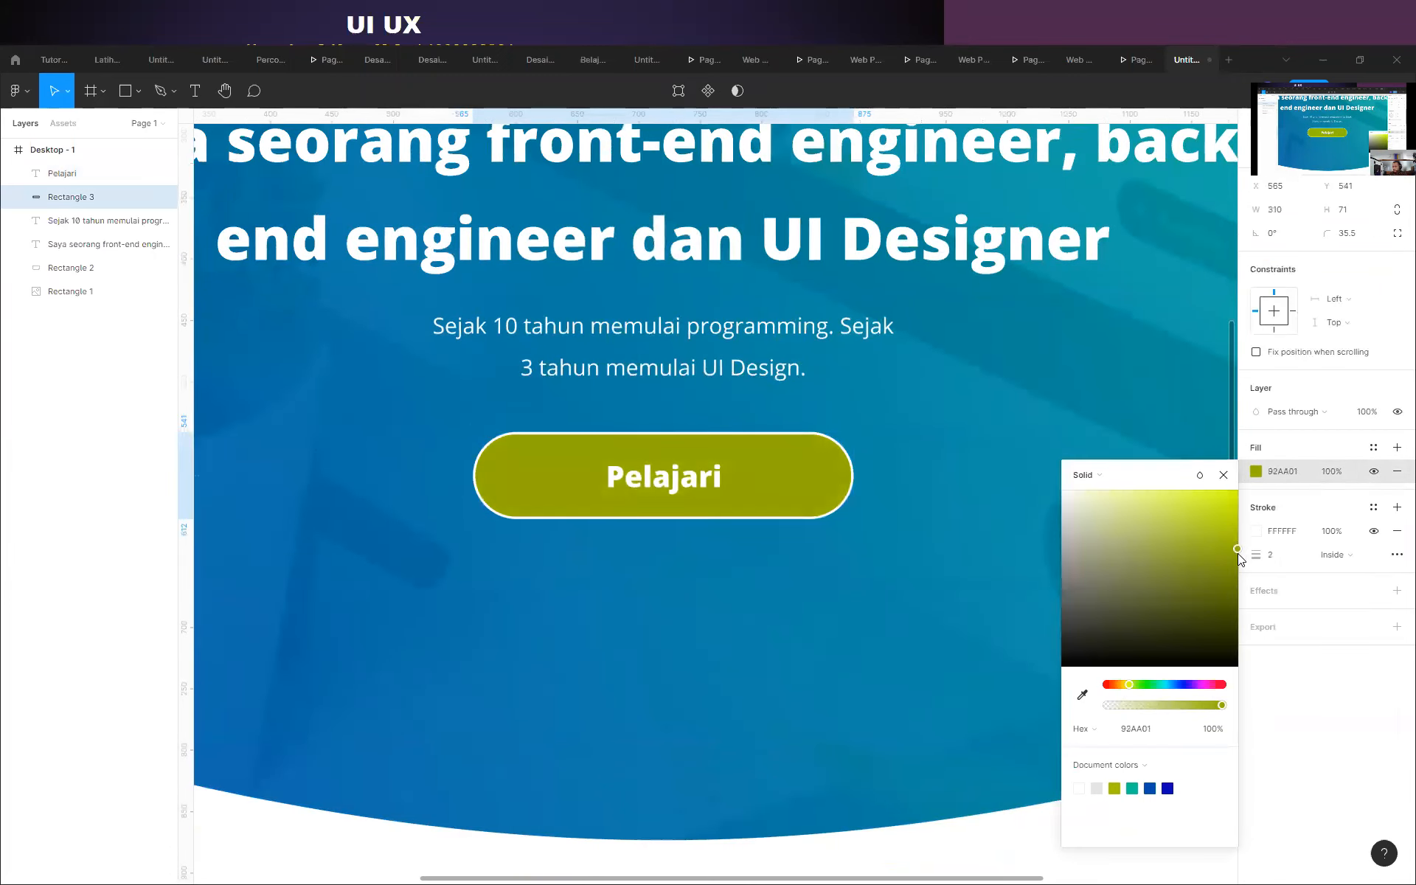
drag(1131, 688, 1128, 688)
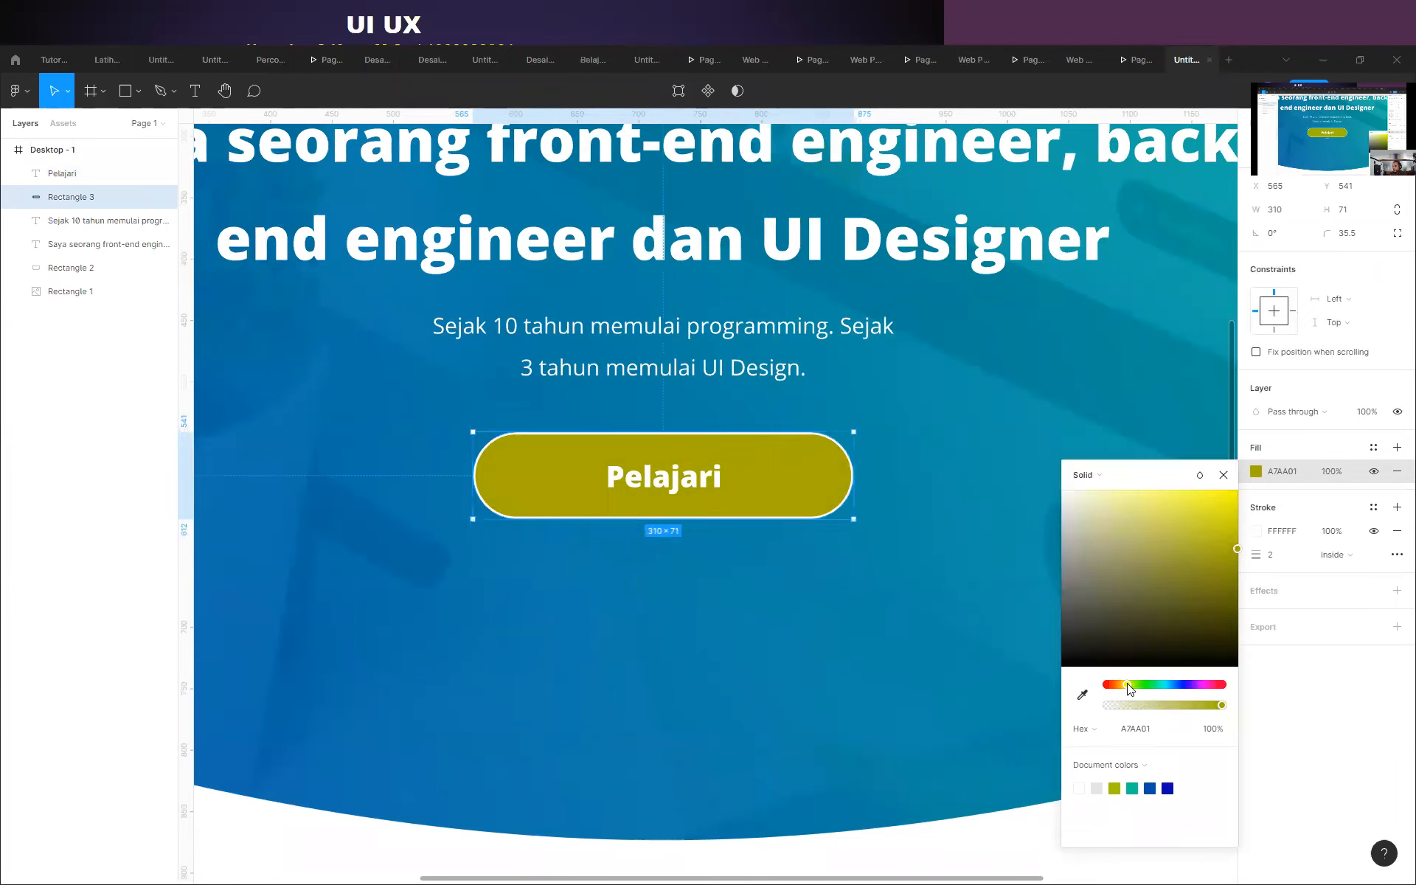
click(812, 666)
scroll(612, 546, down, 5)
click(976, 602)
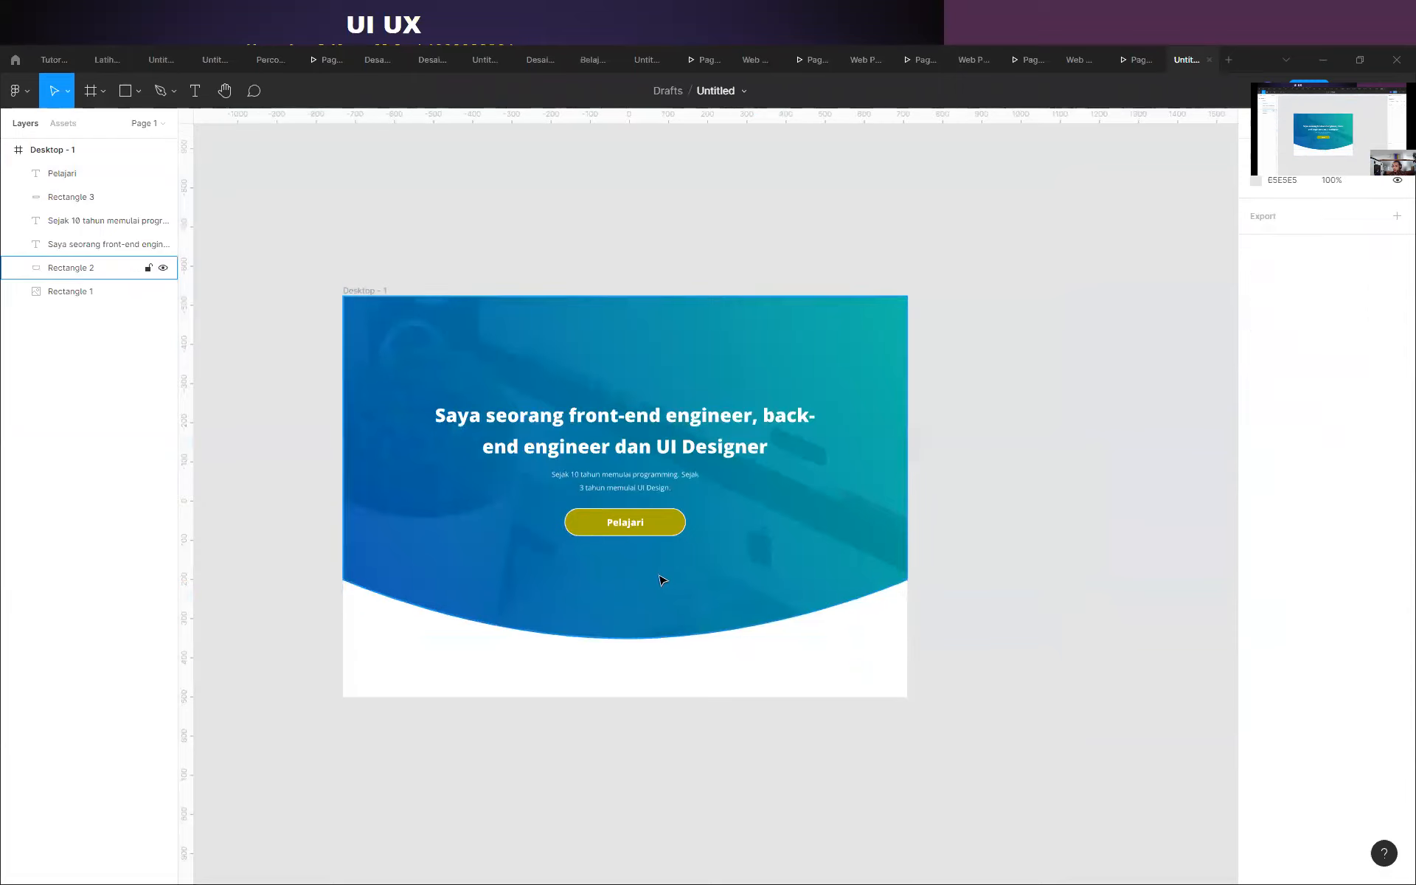
Draw a grey 1080 × 77 rectangle above the headline, horizontally centred in the frame at X 180, Y 92.
scroll(661, 576, up, 5)
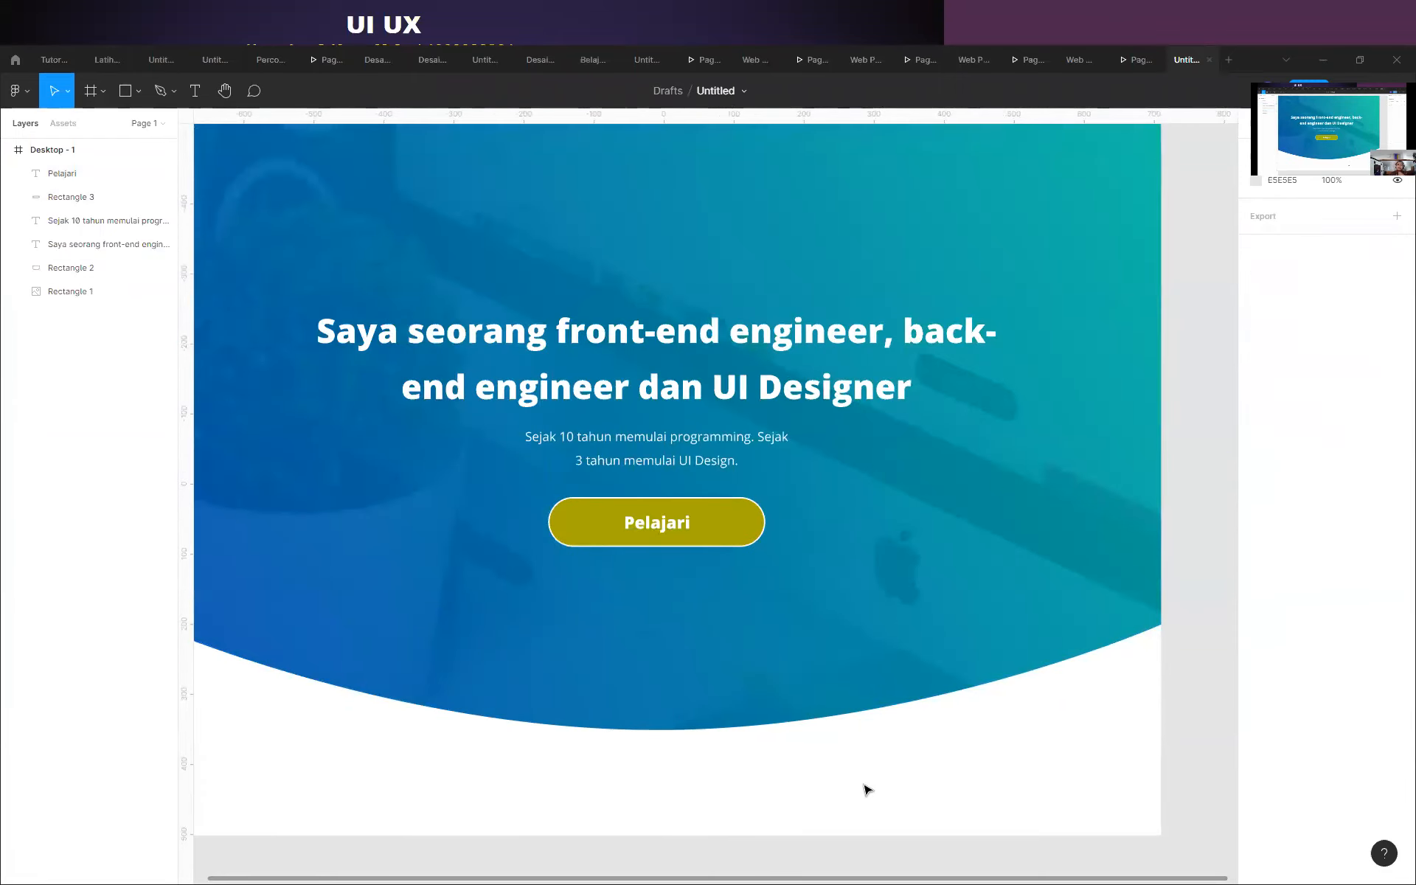
scroll(809, 771, down, 2)
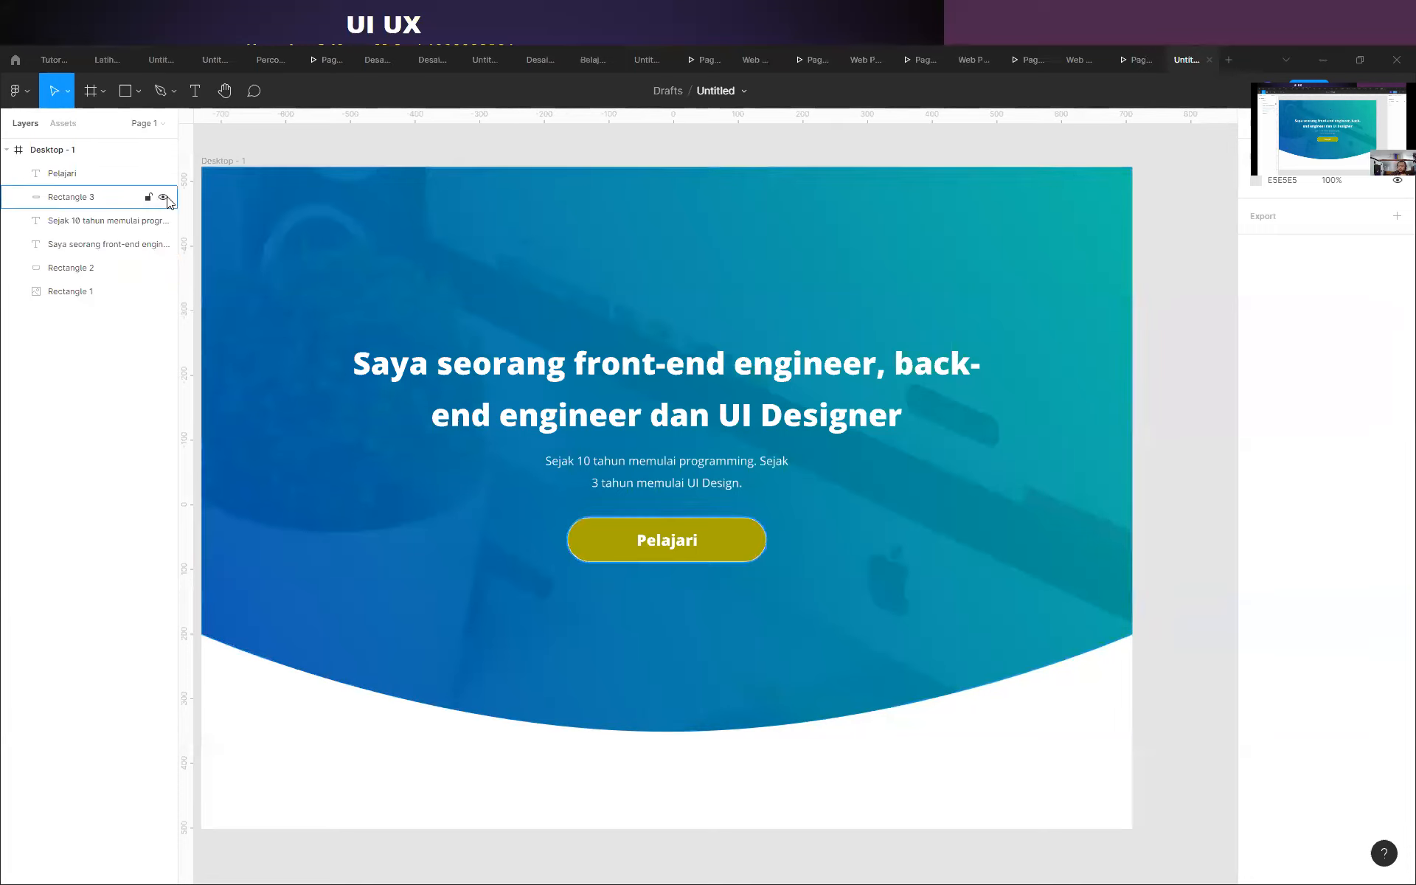
click(124, 91)
drag(329, 219, 1003, 276)
click(1282, 209)
text(10)
key(Return)
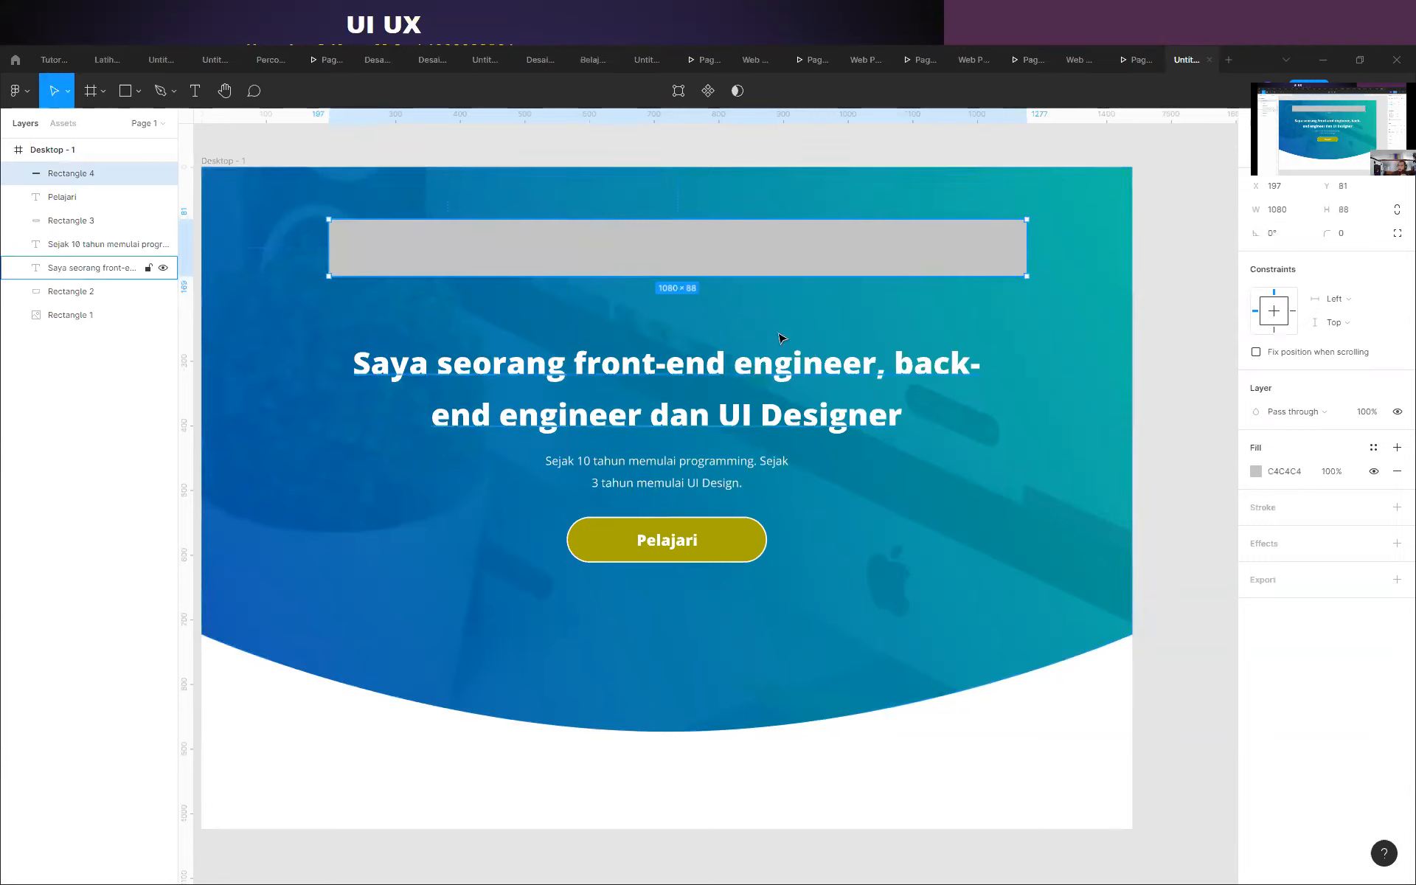
drag(663, 219, 663, 226)
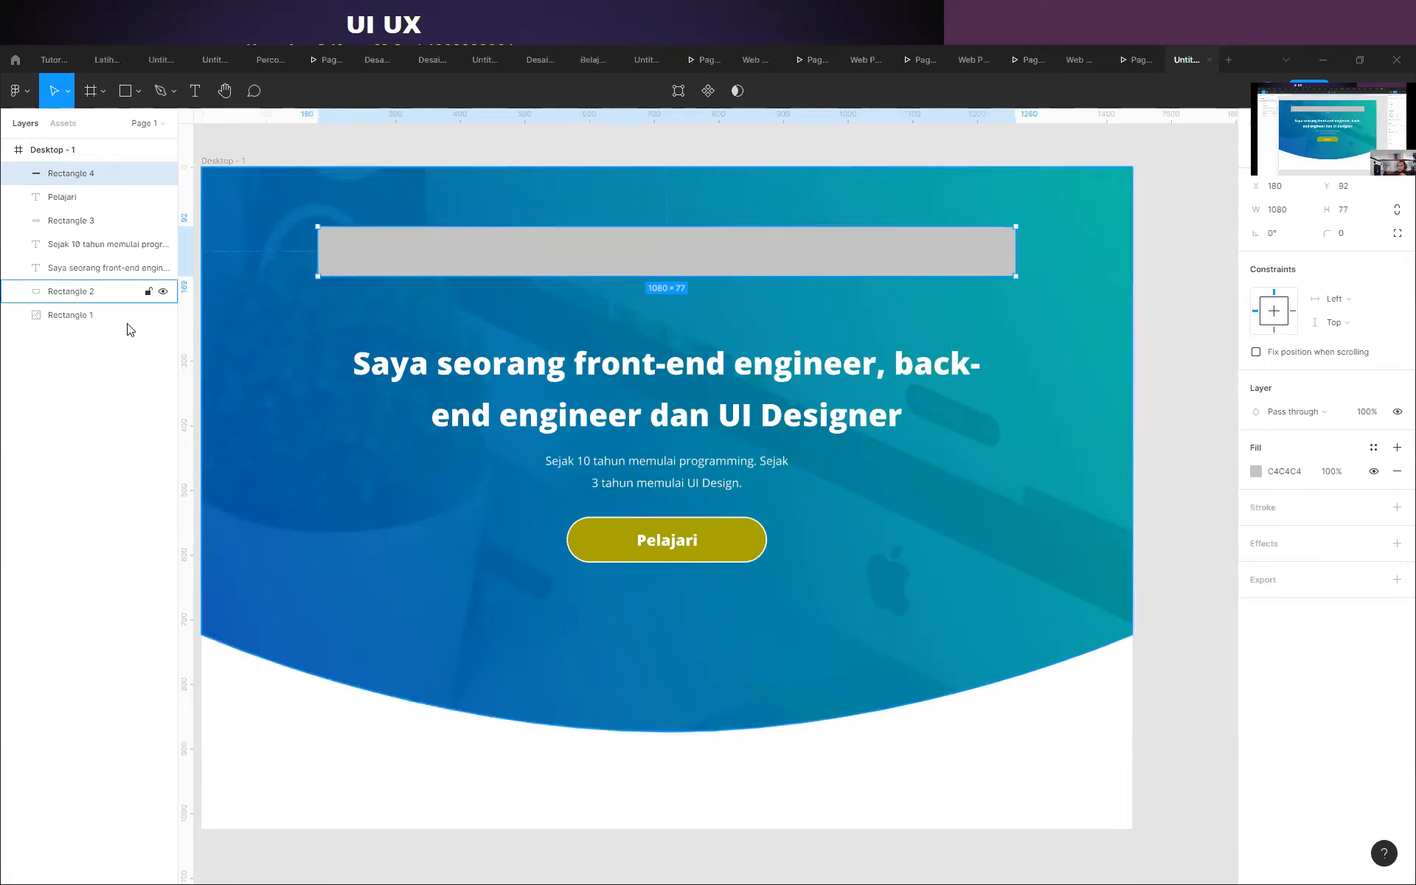
Place two vertical guides along the left and right edges of the grey bar, at X 180 and X 1260.
drag(191, 253, 318, 253)
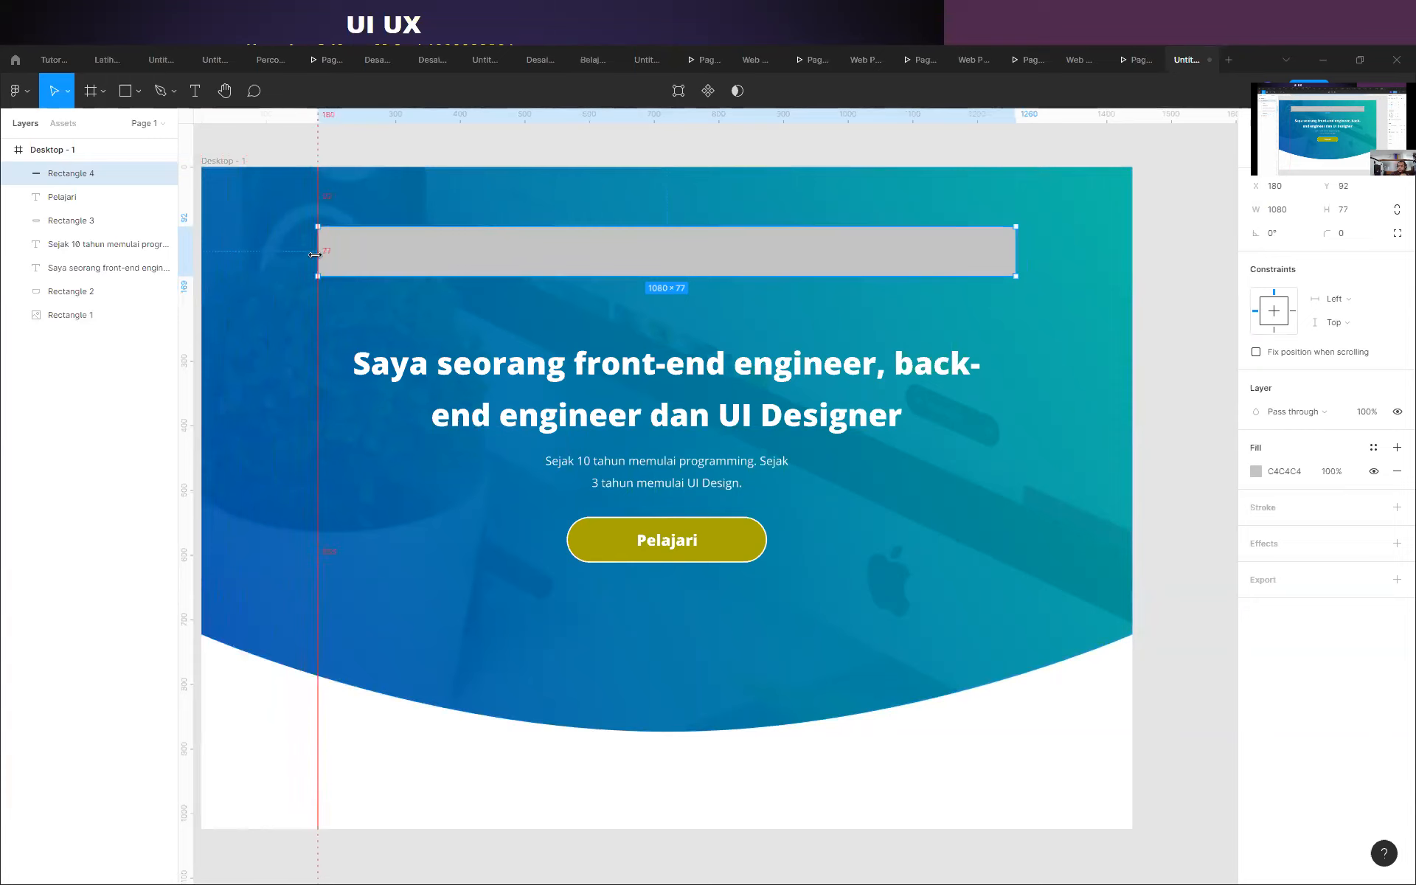
drag(189, 257, 1015, 255)
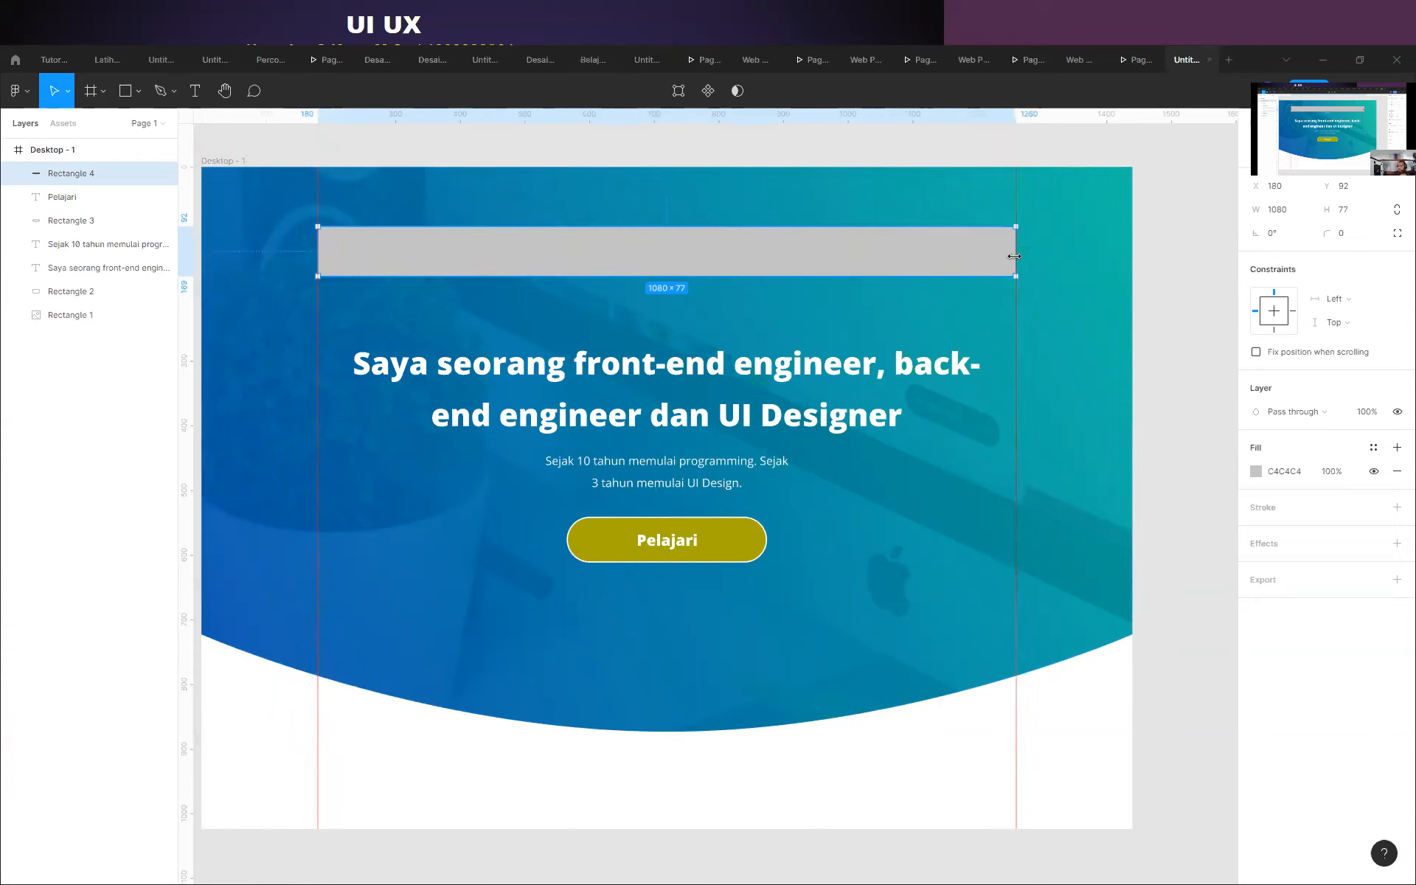
click(1192, 275)
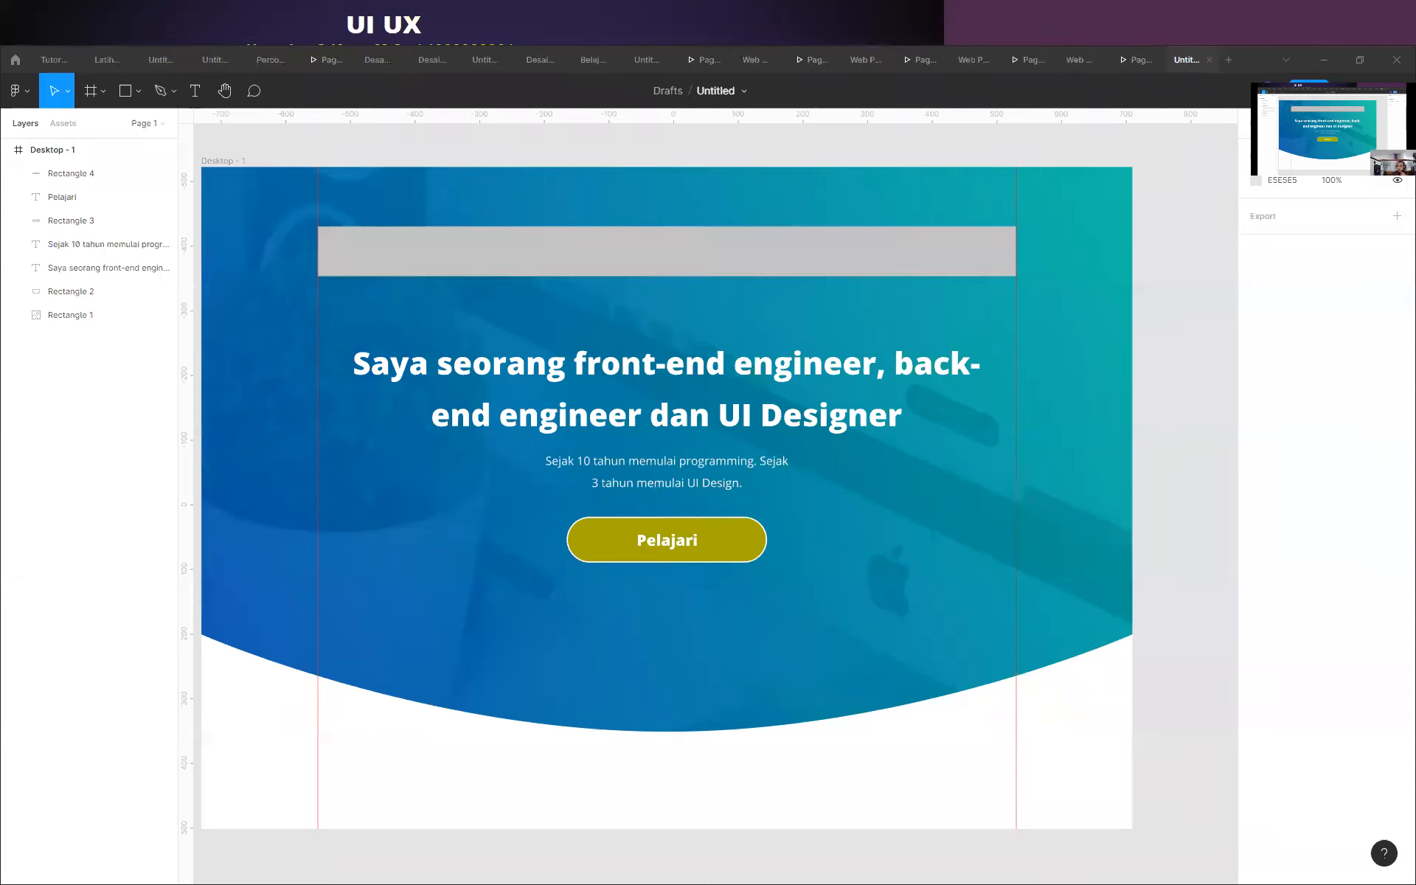
Duplicate the button's "Pelajari" text to the left end of the grey bar and bring the copy in front of it.
click(668, 544)
drag(668, 545, 342, 259)
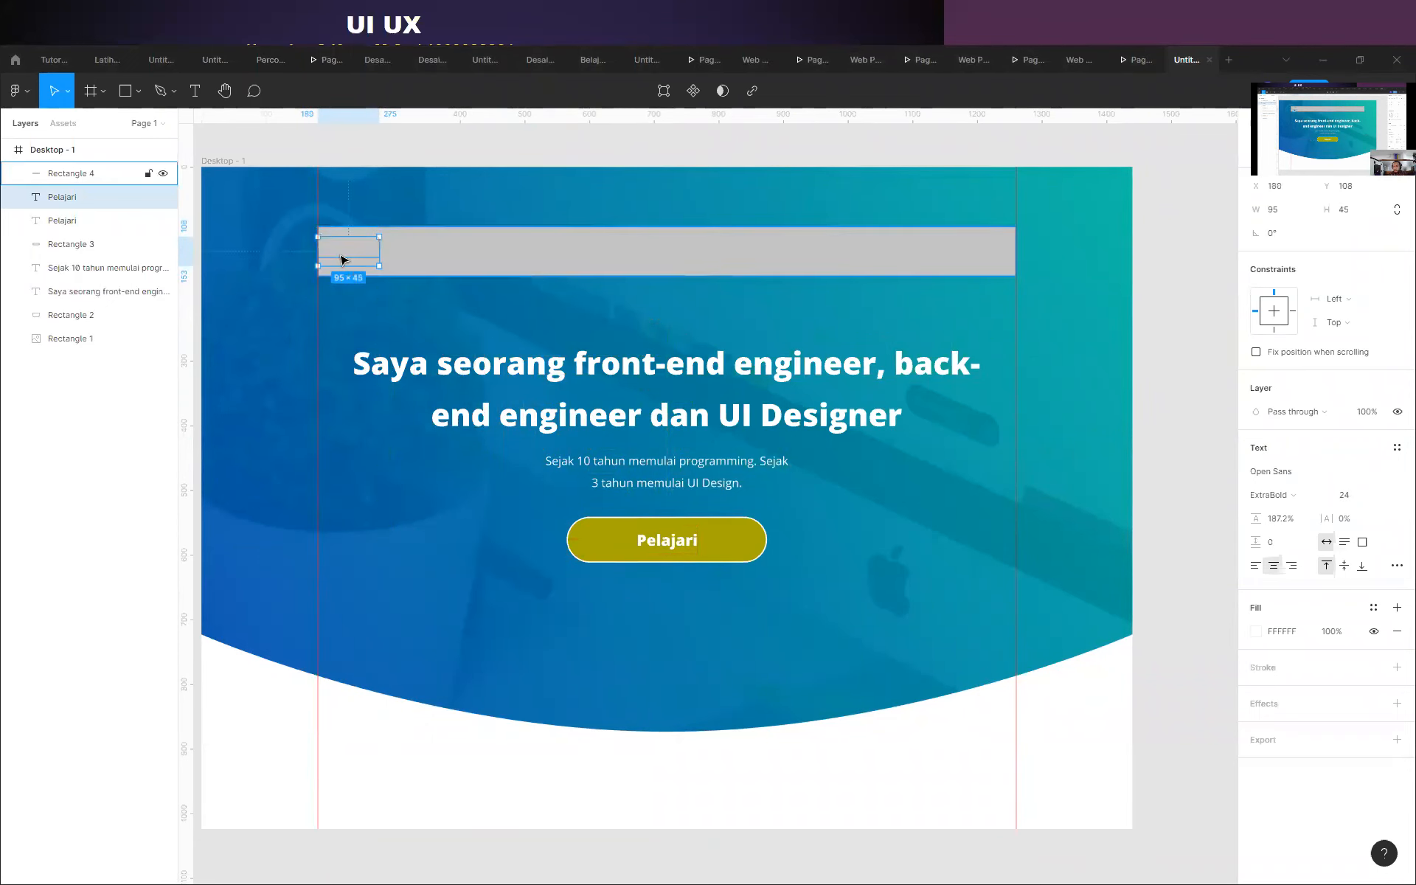
drag(62, 198, 64, 169)
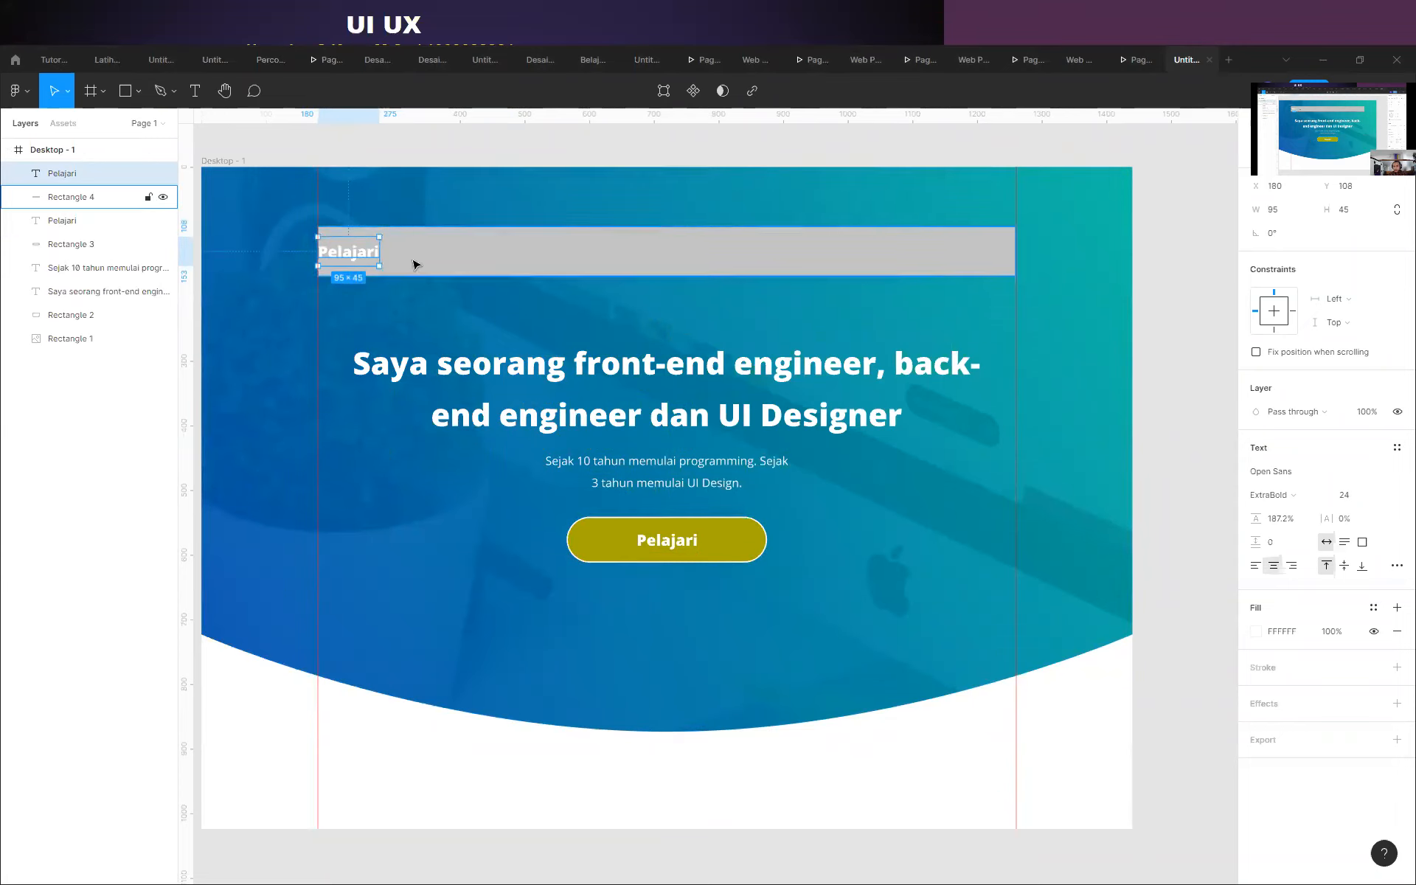
Replace the copied text in the grey bar with the site owner's name.
double_click(360, 255)
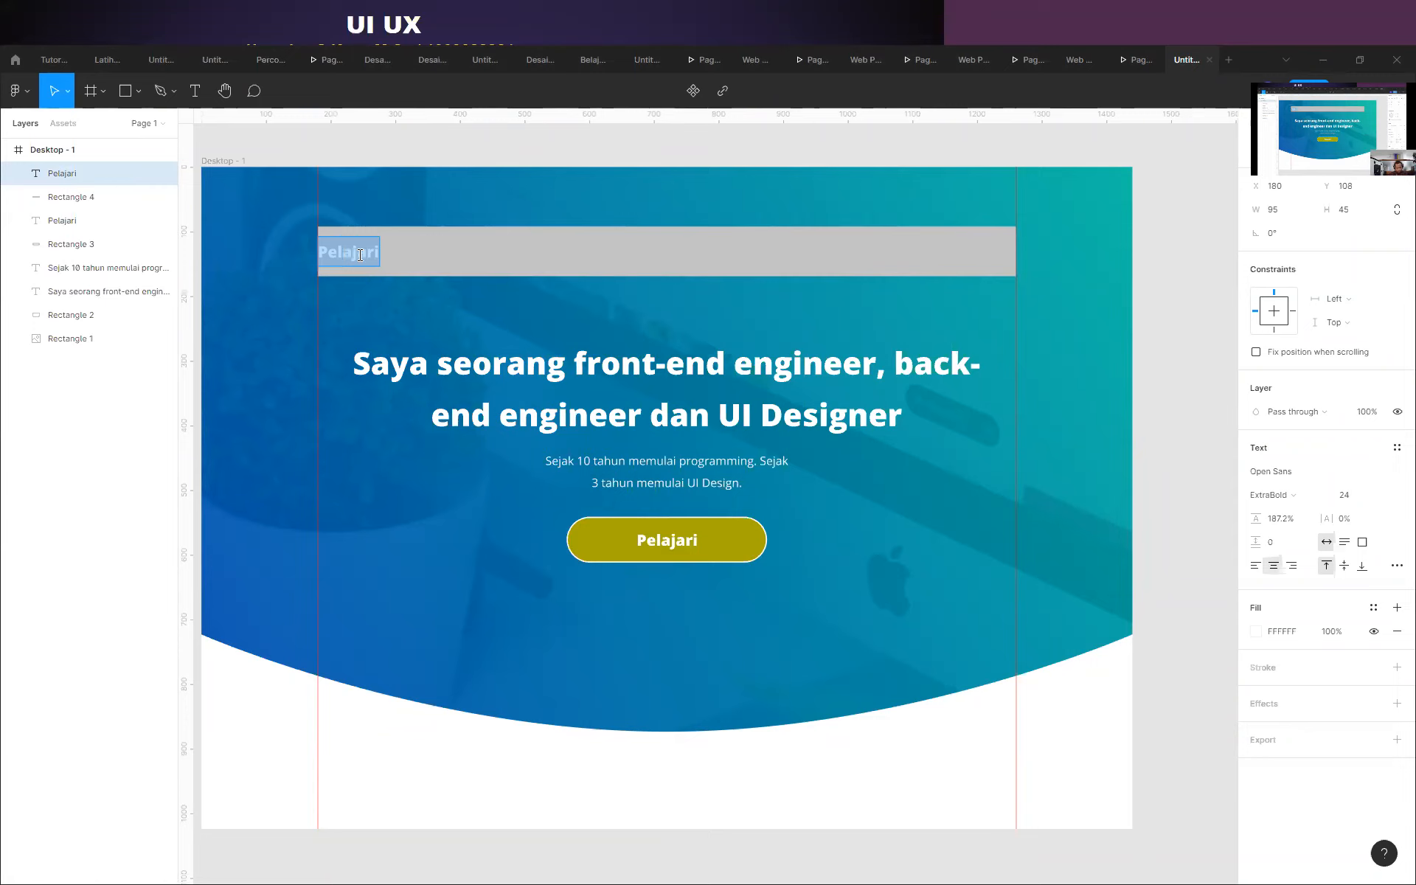
text(Haryoko)
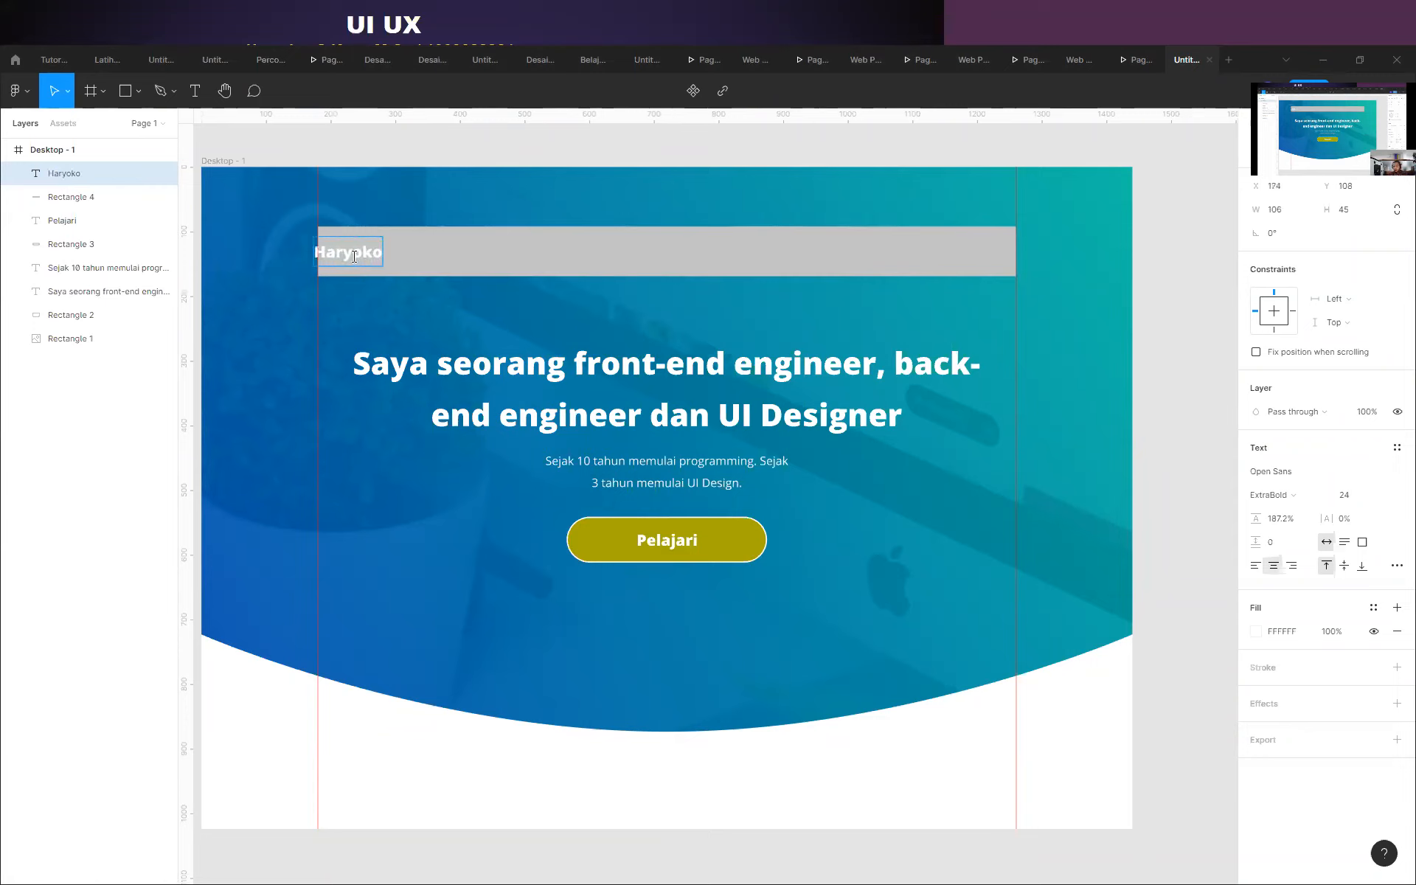
key(Escape)
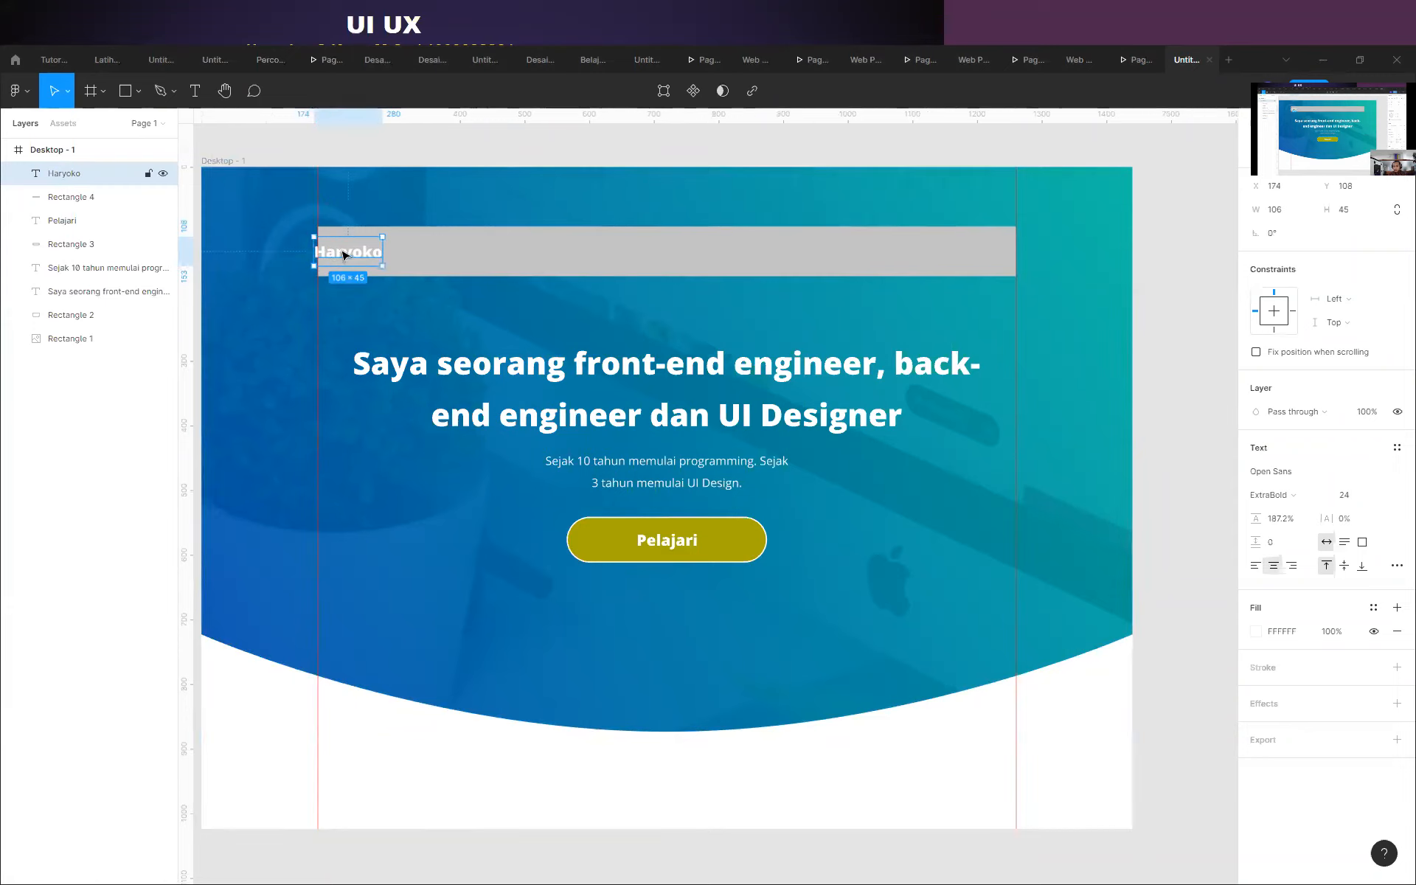
Duplicate the name text along the grey bar to about X 491 and change the copy to "Home".
drag(345, 254, 559, 251)
double_click(559, 250)
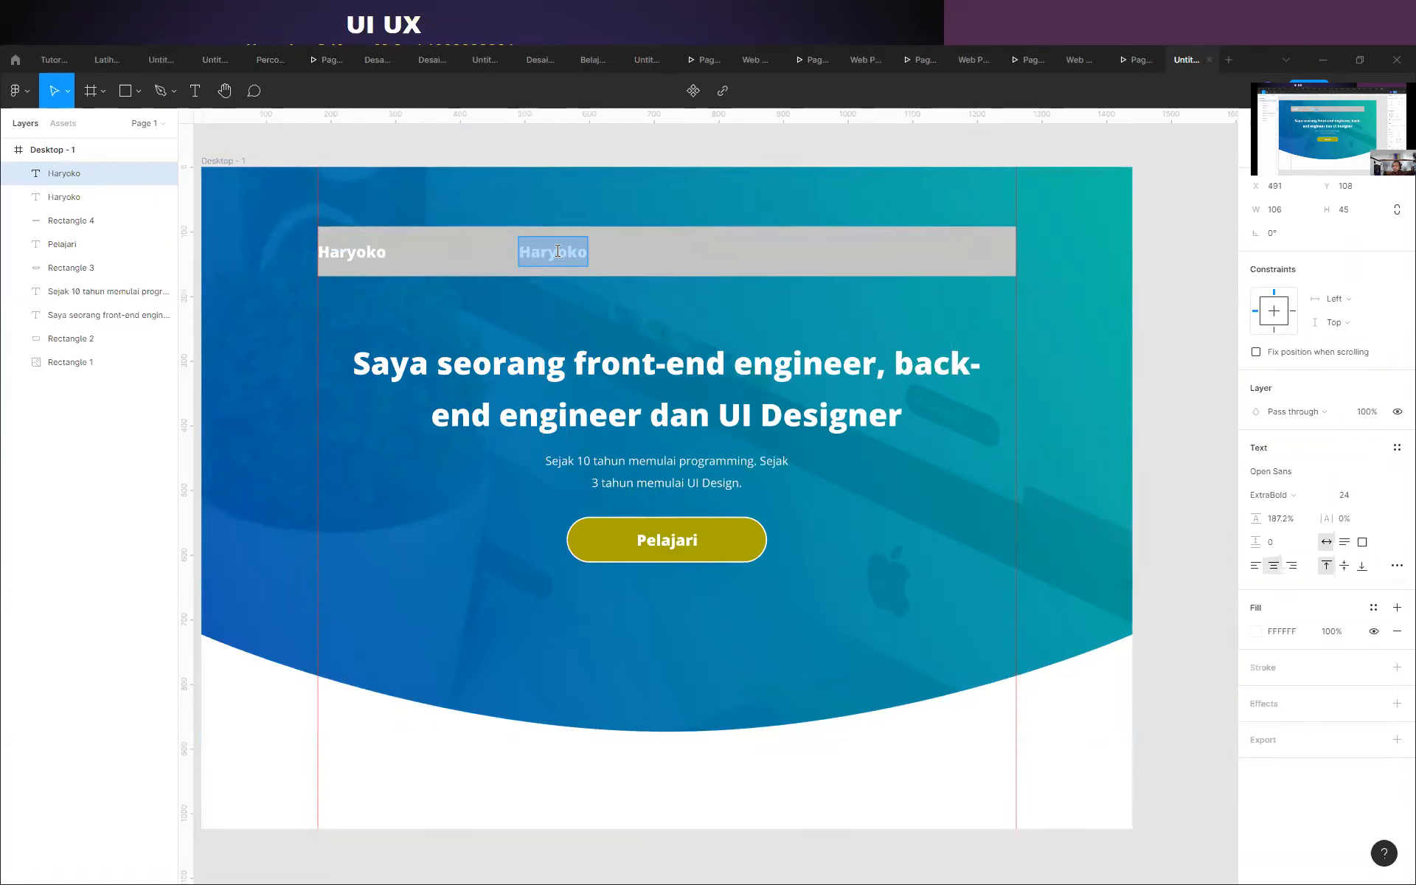
text(Home)
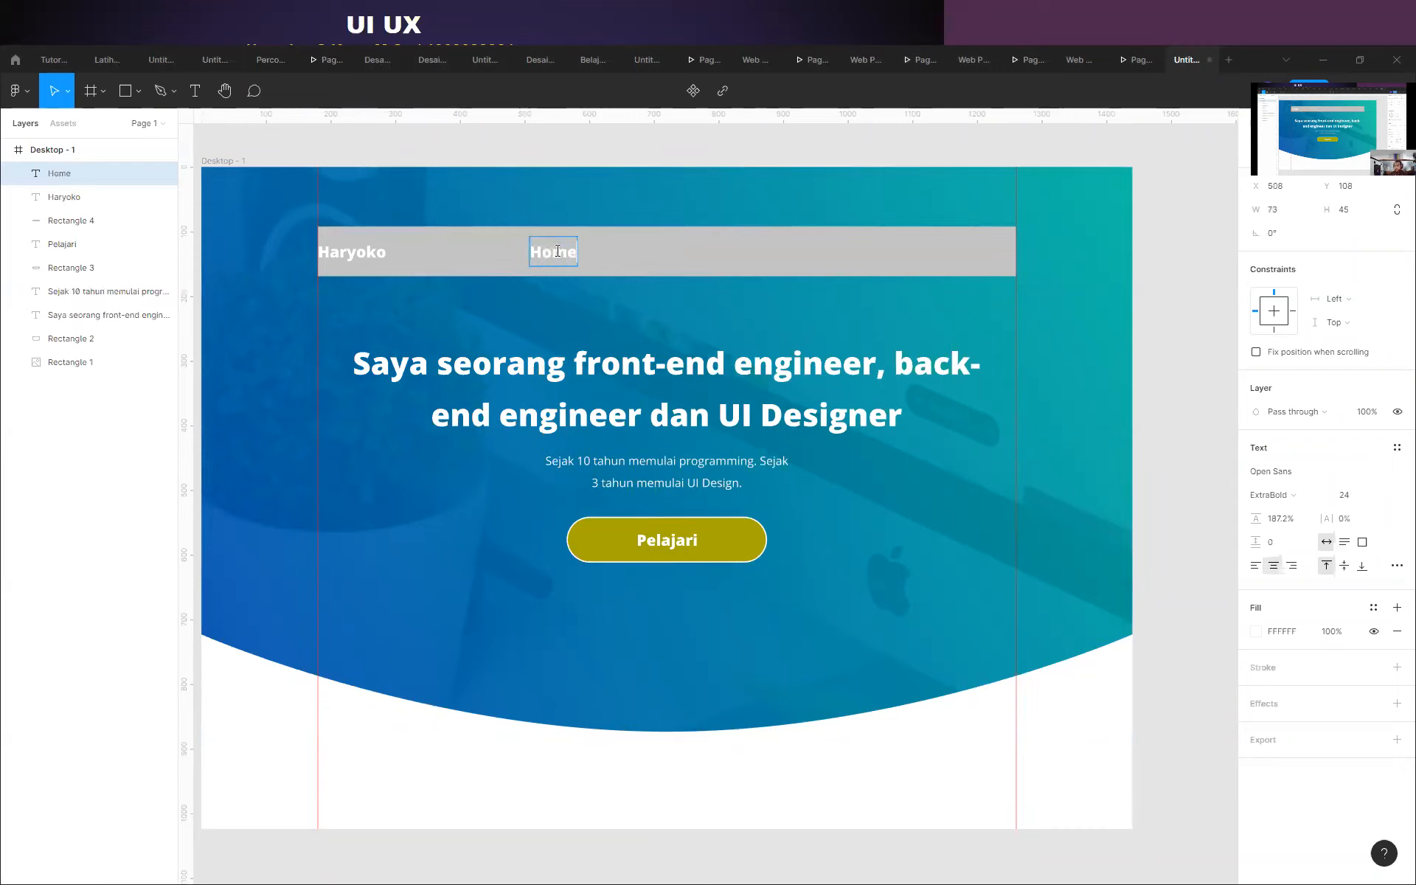
Set the weight of the "Home" text to SemiBold.
key(ctrl+a)
click(1312, 496)
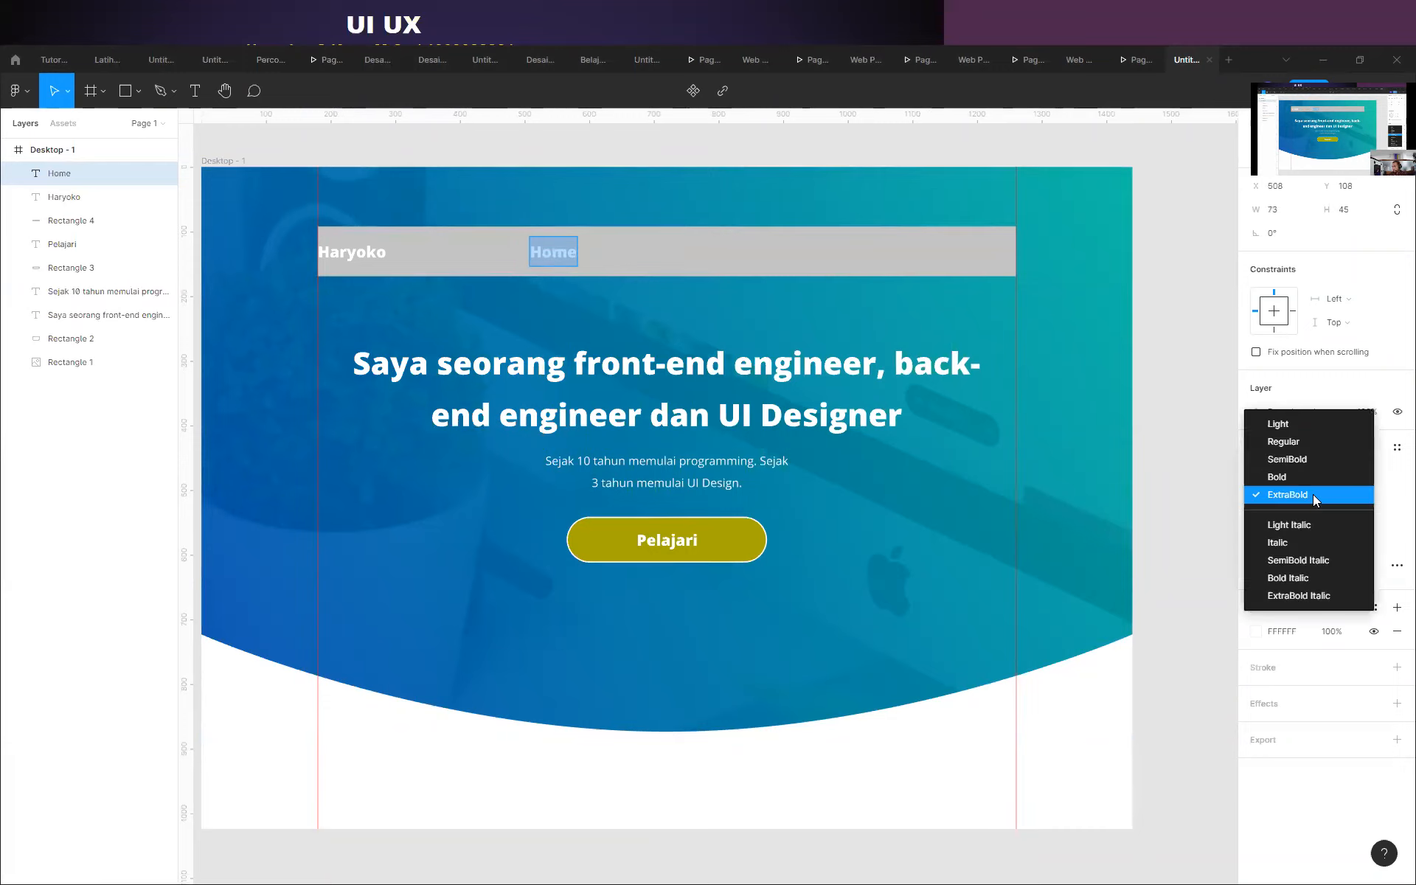
click(1317, 462)
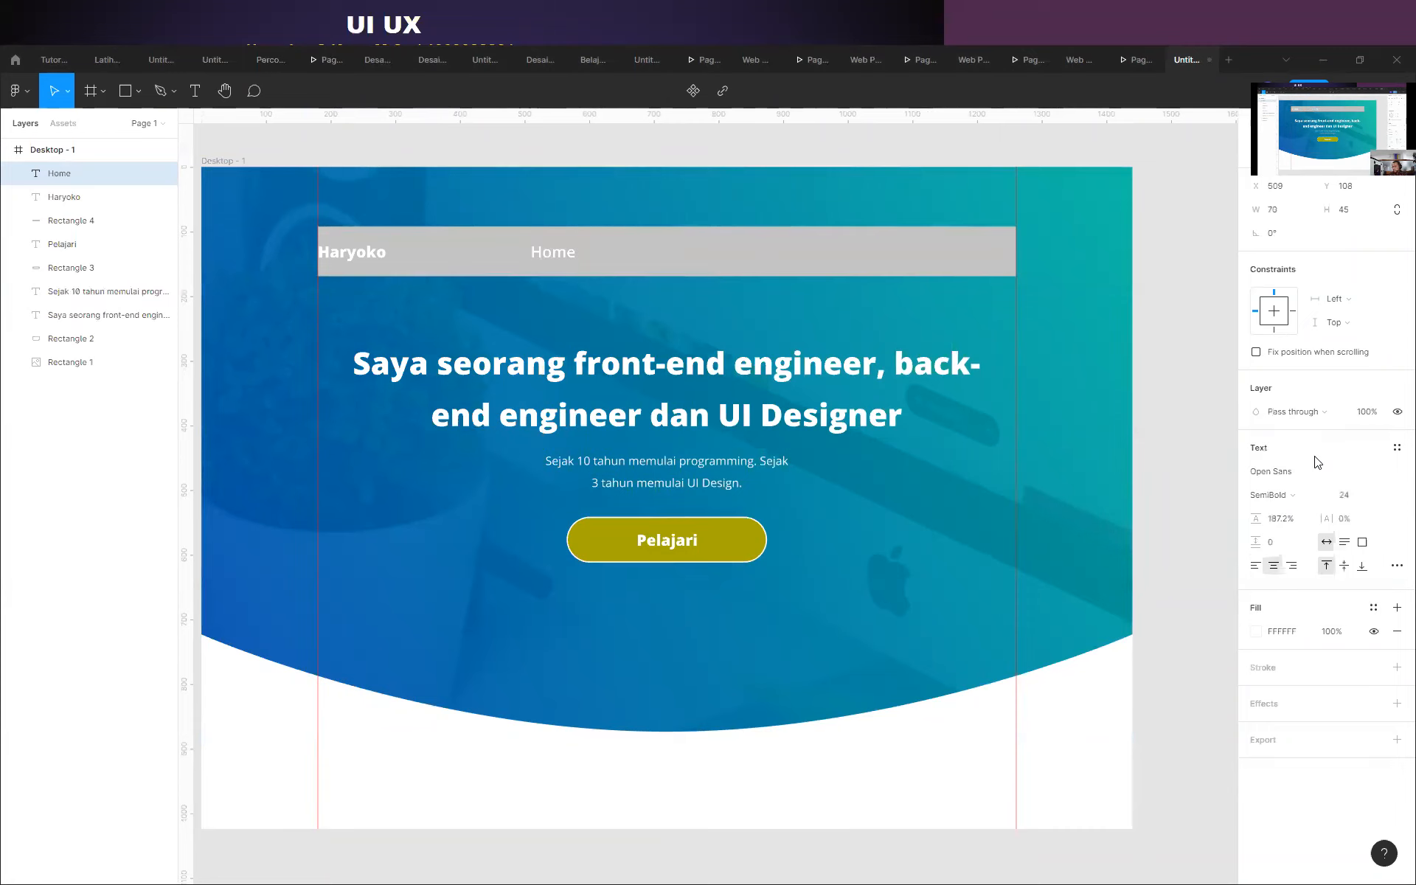
Set the font size of the "Home" text to 18.
click(1384, 498)
click(1373, 477)
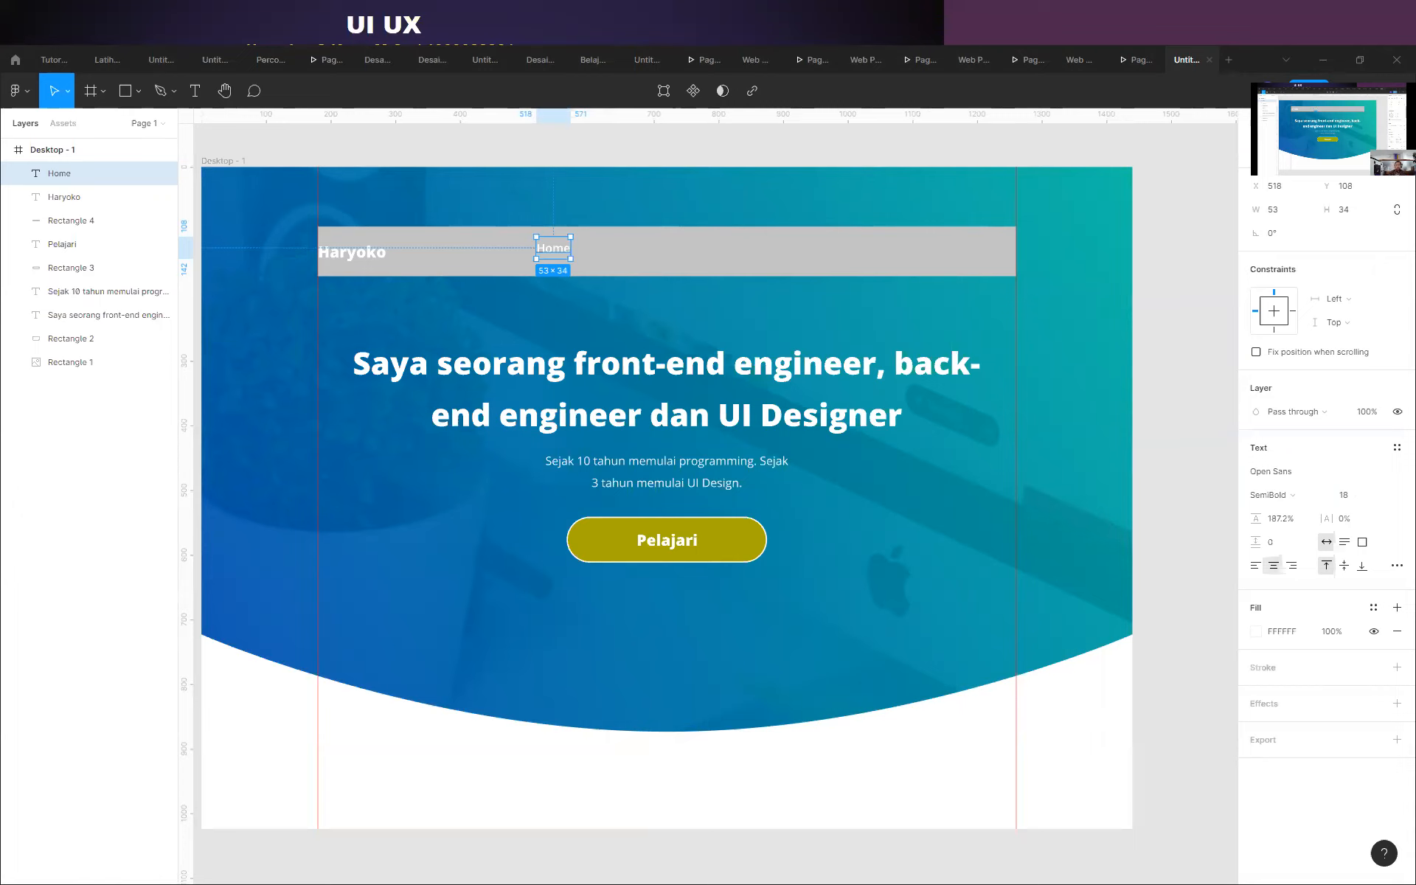
Duplicate the "Home" text along the grey bar to about X 633 and change the copy to "Profile".
key(alt)
scroll(593, 239, up, 3)
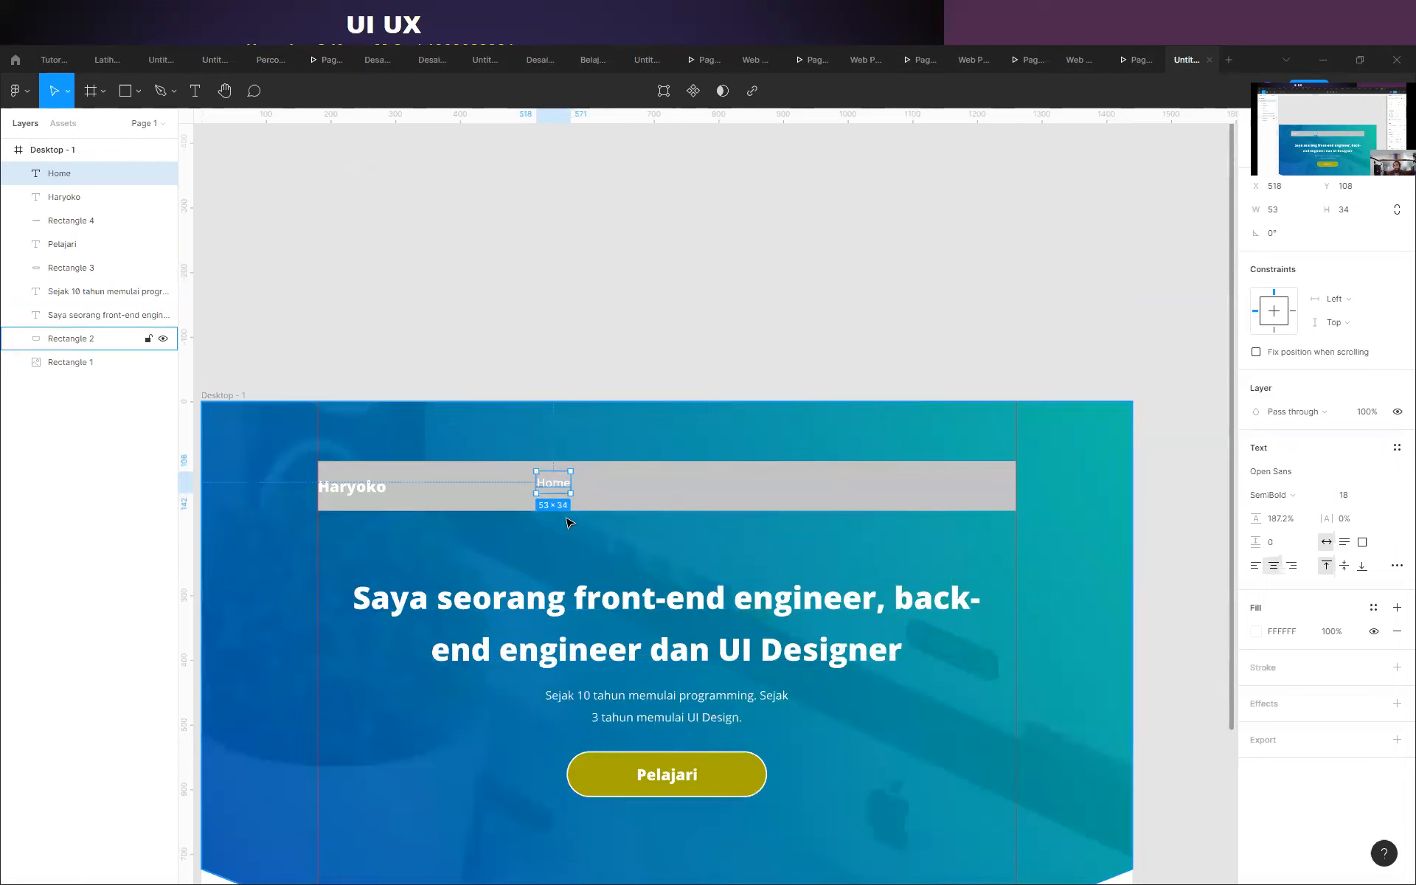
scroll(569, 531, up, 2)
scroll(569, 575, up, 5)
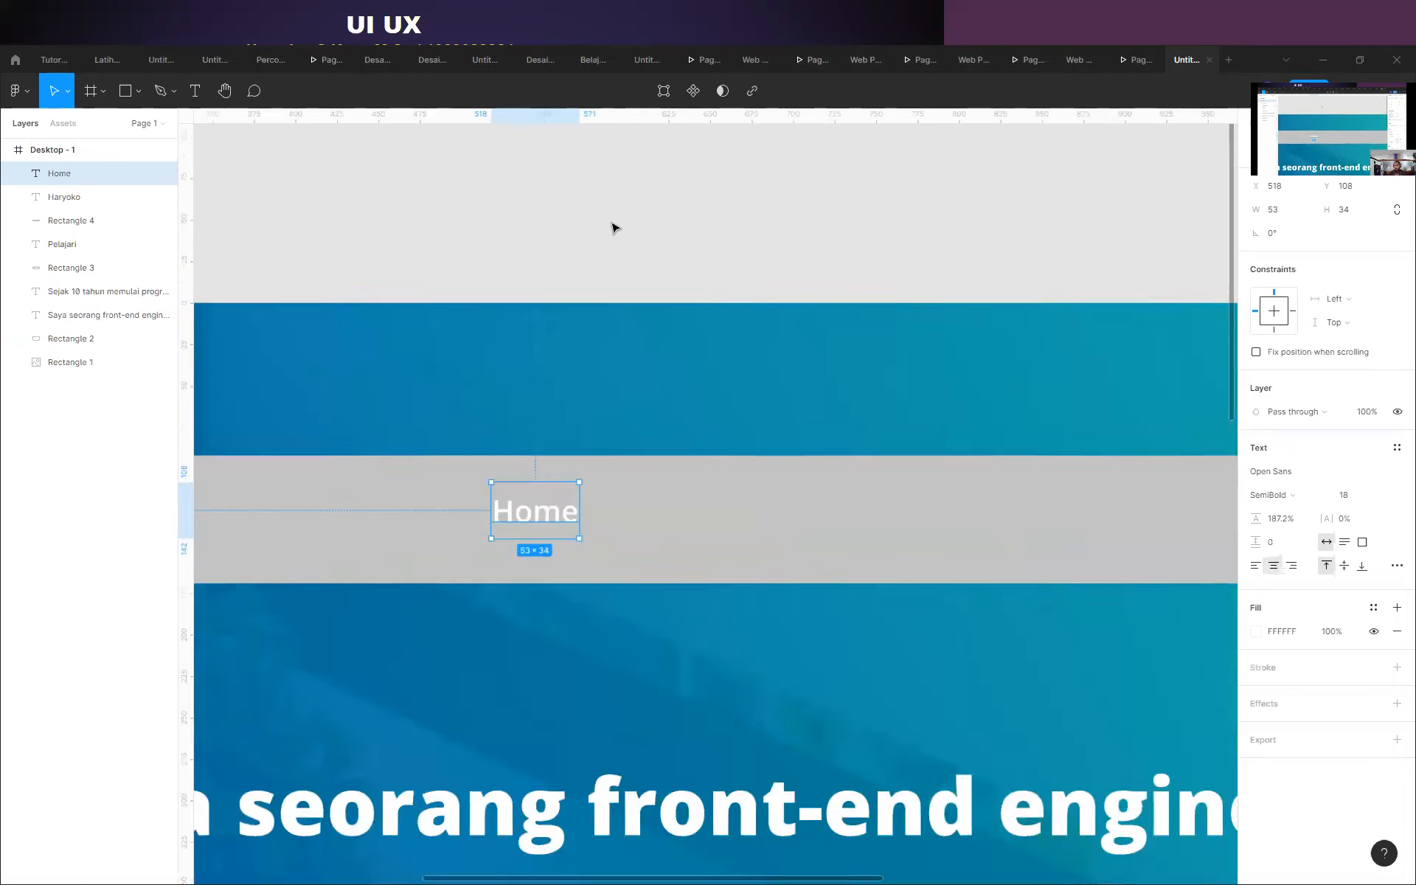
scroll(616, 227, down, 3)
scroll(593, 385, up, 5)
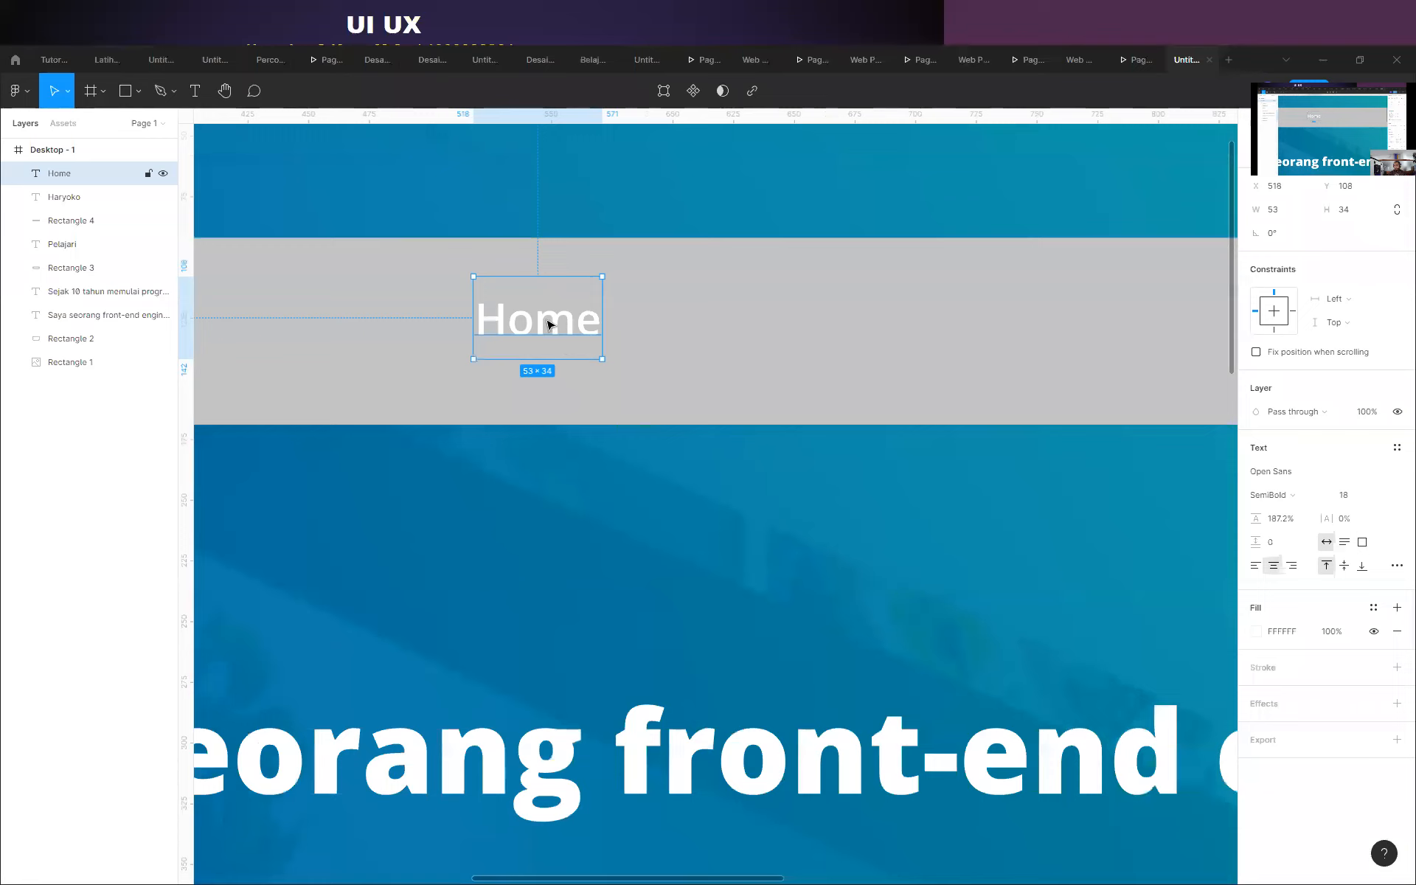
drag(559, 322, 837, 320)
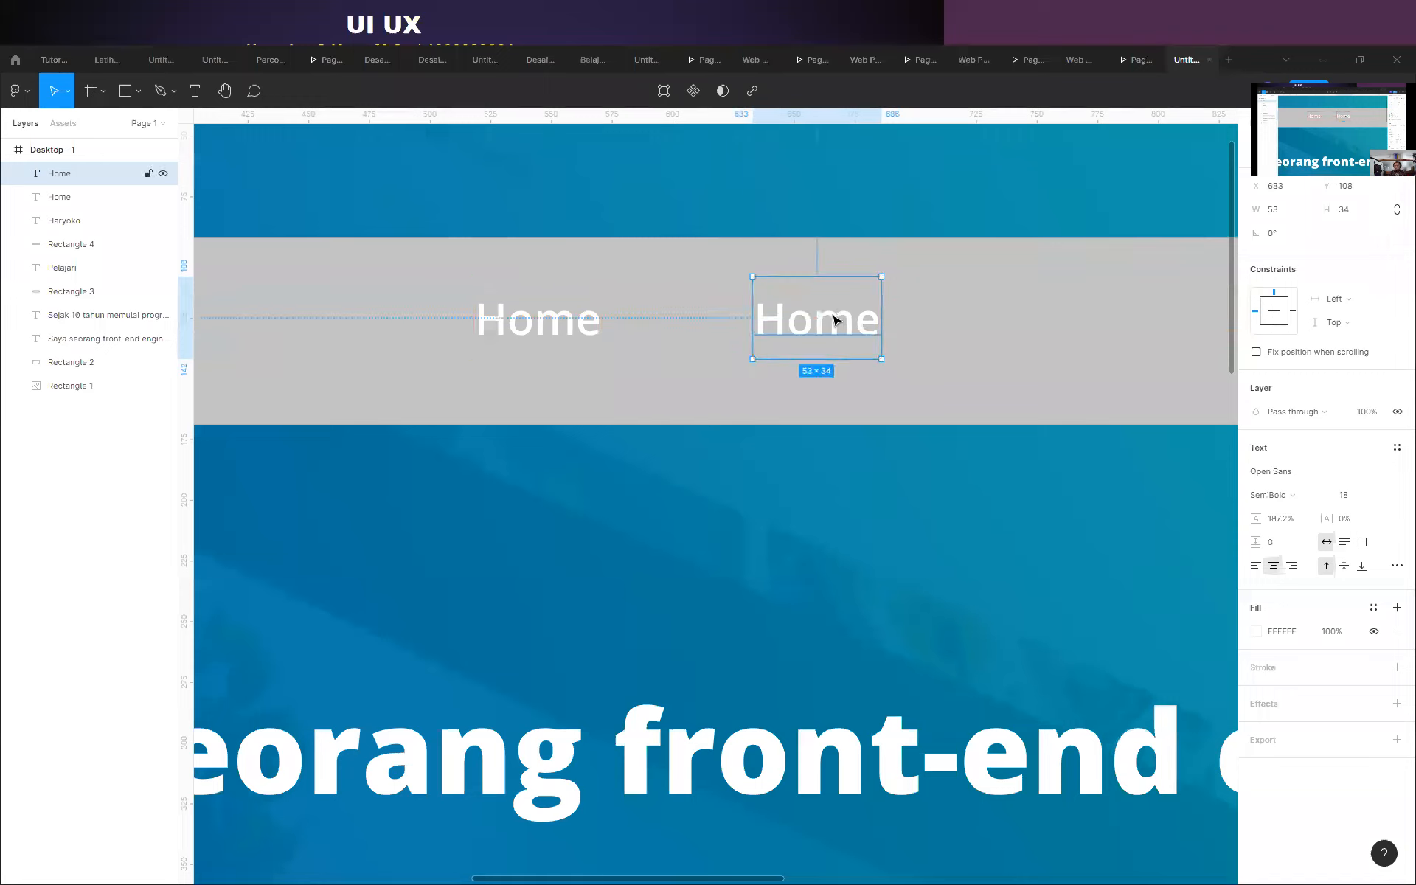
double_click(834, 319)
text(Profile)
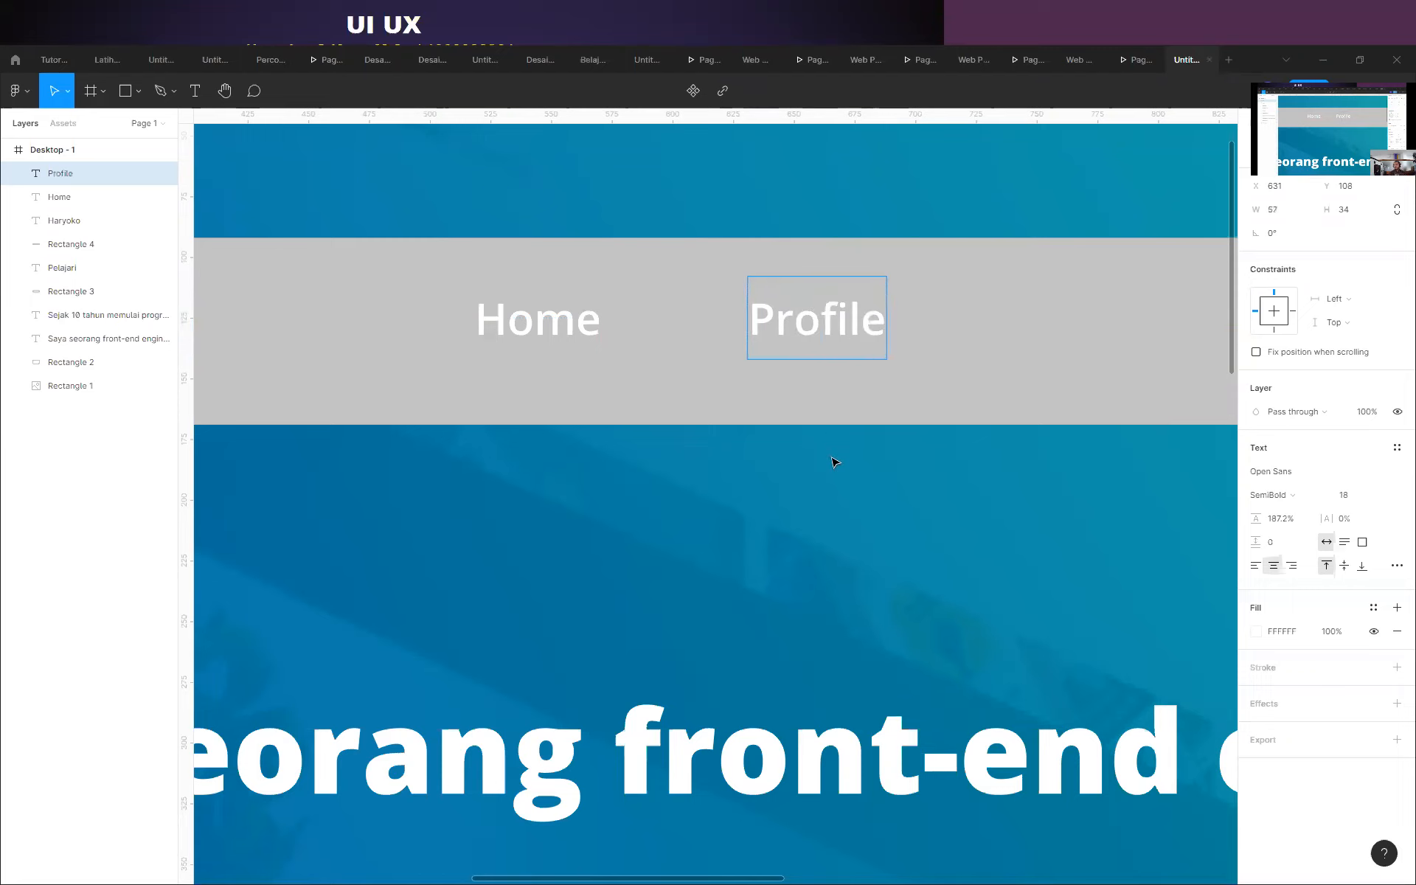
key(Escape)
Duplicate the "Profile" text along the grey bar to about X 748 and change the copy to "Skills".
scroll(826, 329, down, 2)
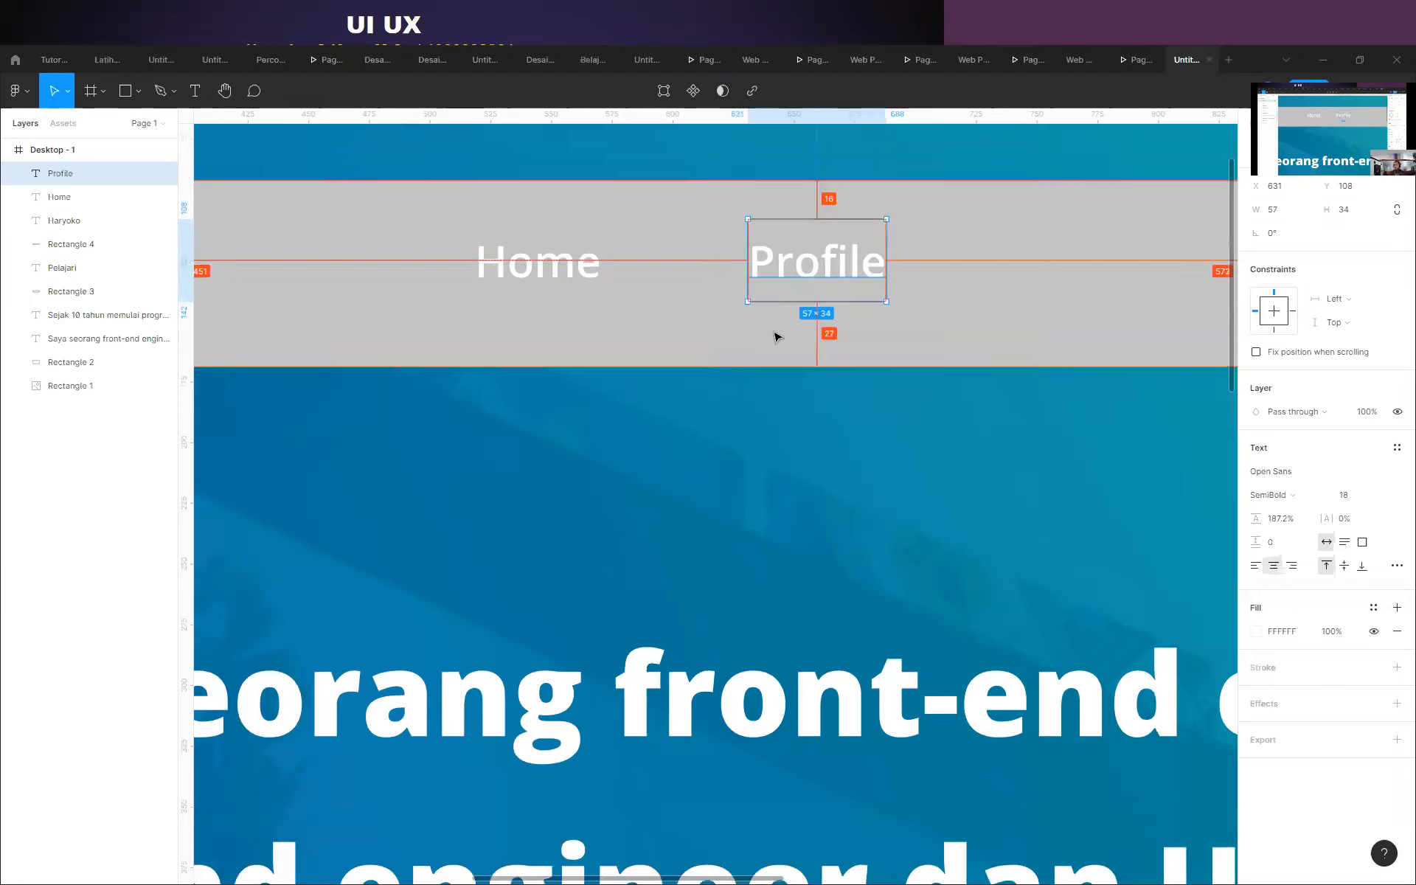
scroll(795, 308, down, 2)
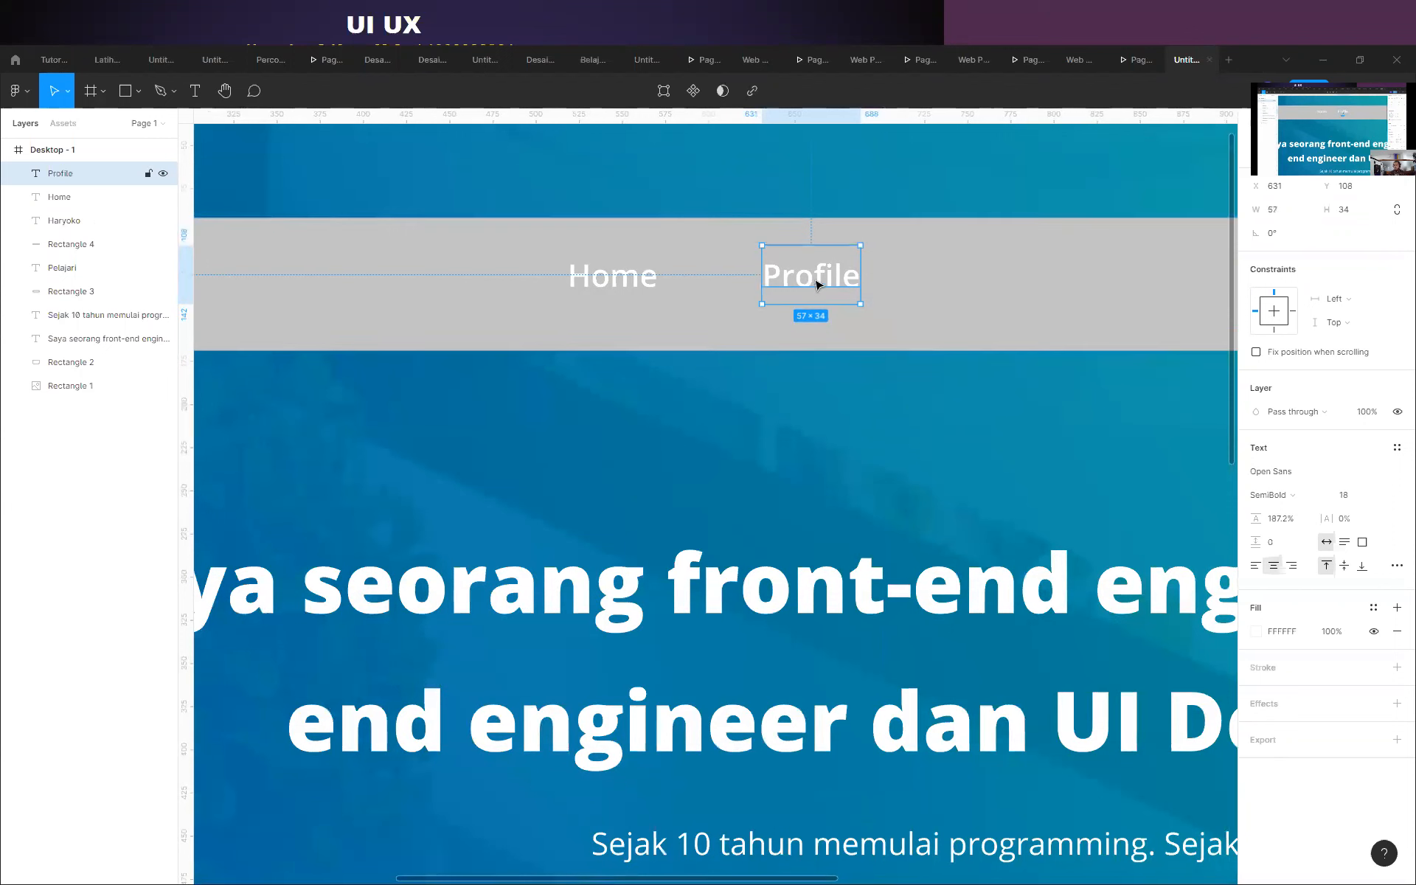
drag(821, 278, 1022, 269)
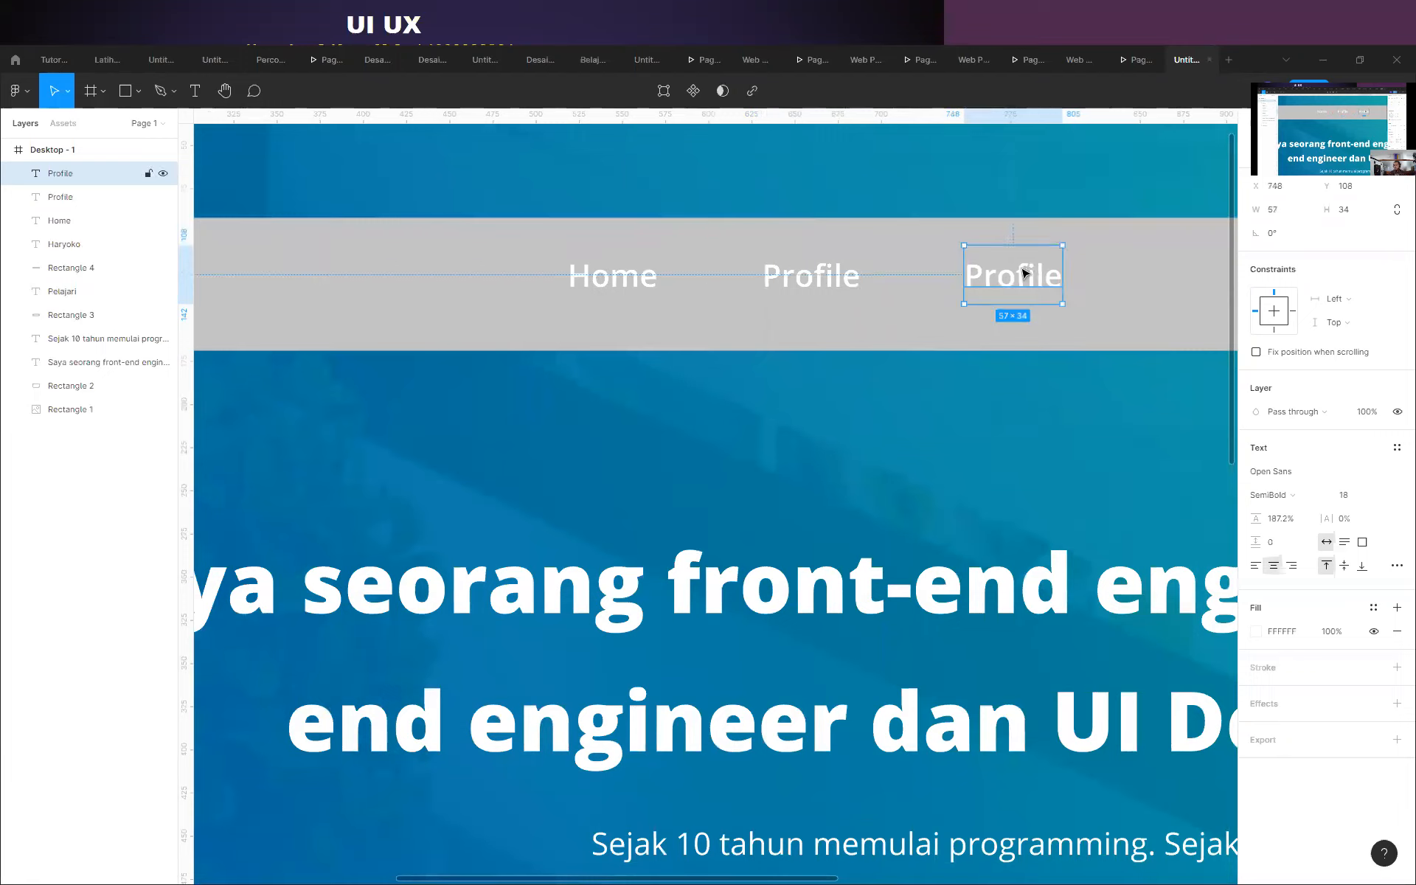
double_click(1022, 267)
text(Skills)
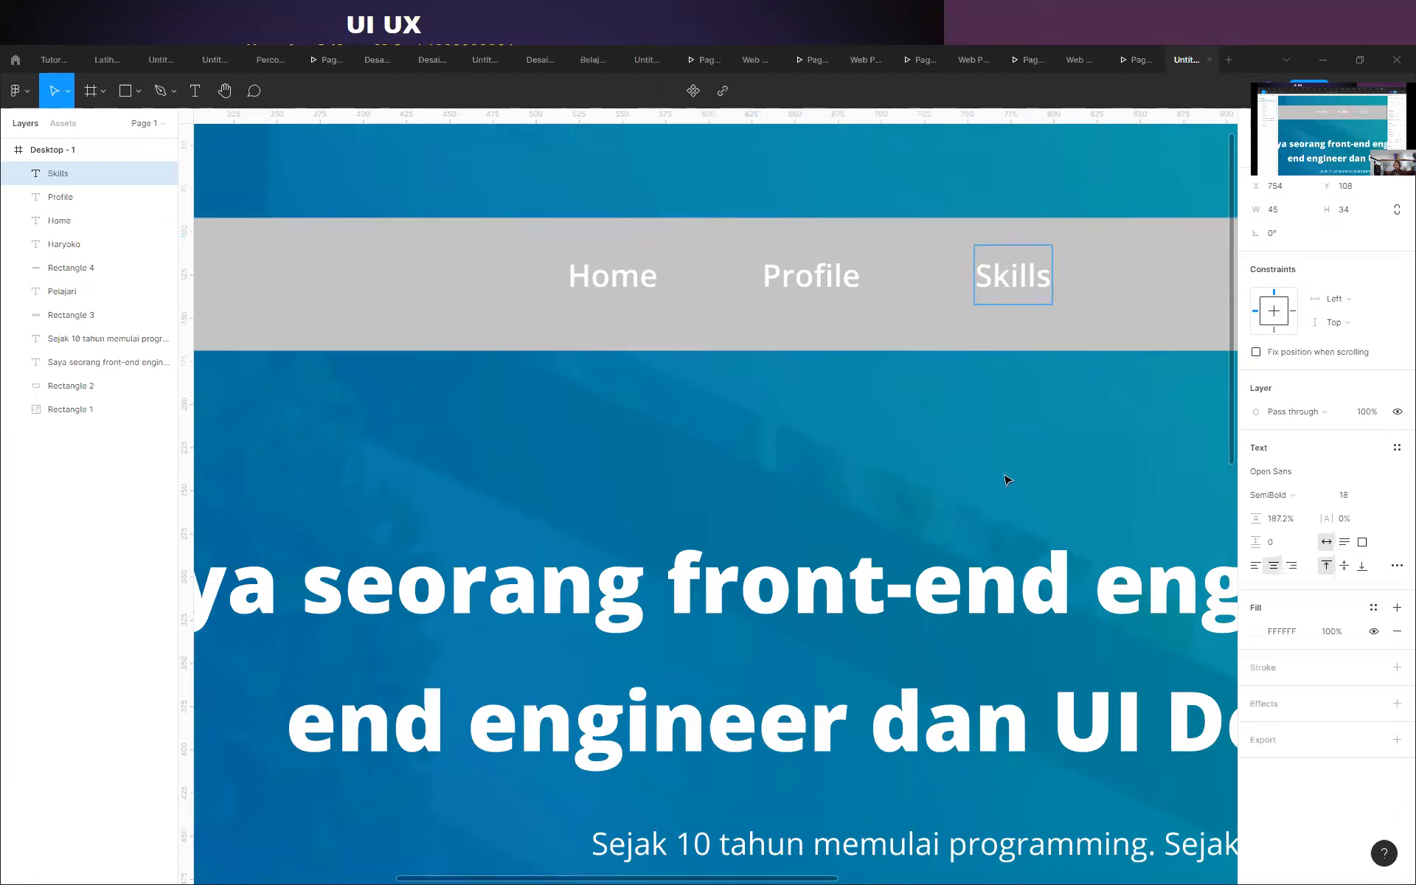
key(Escape)
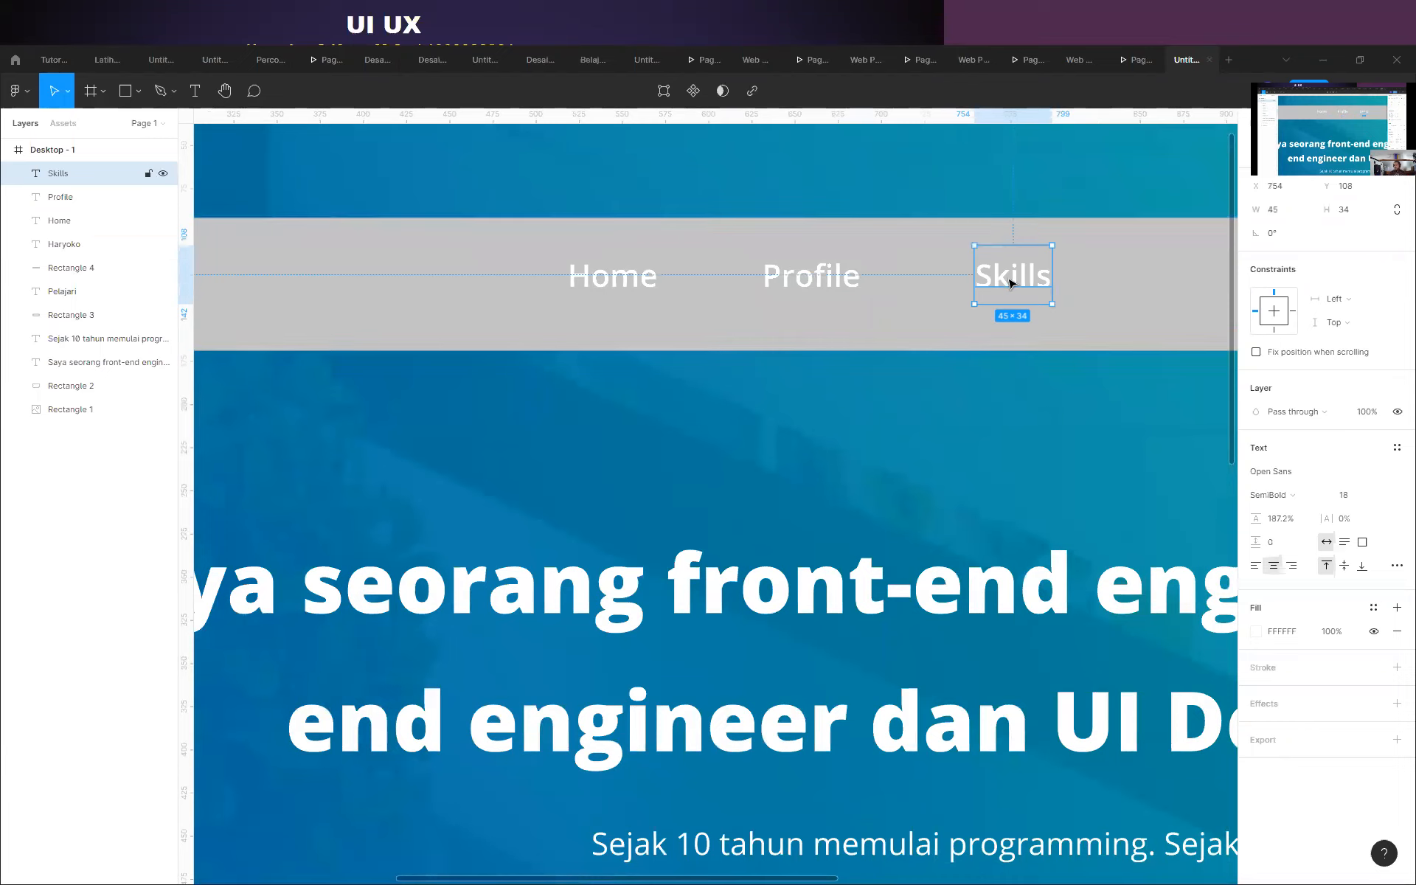
Duplicate the "Skills" text along the grey bar to about X 853 and change the copy to "Projects".
drag(1008, 282, 1181, 273)
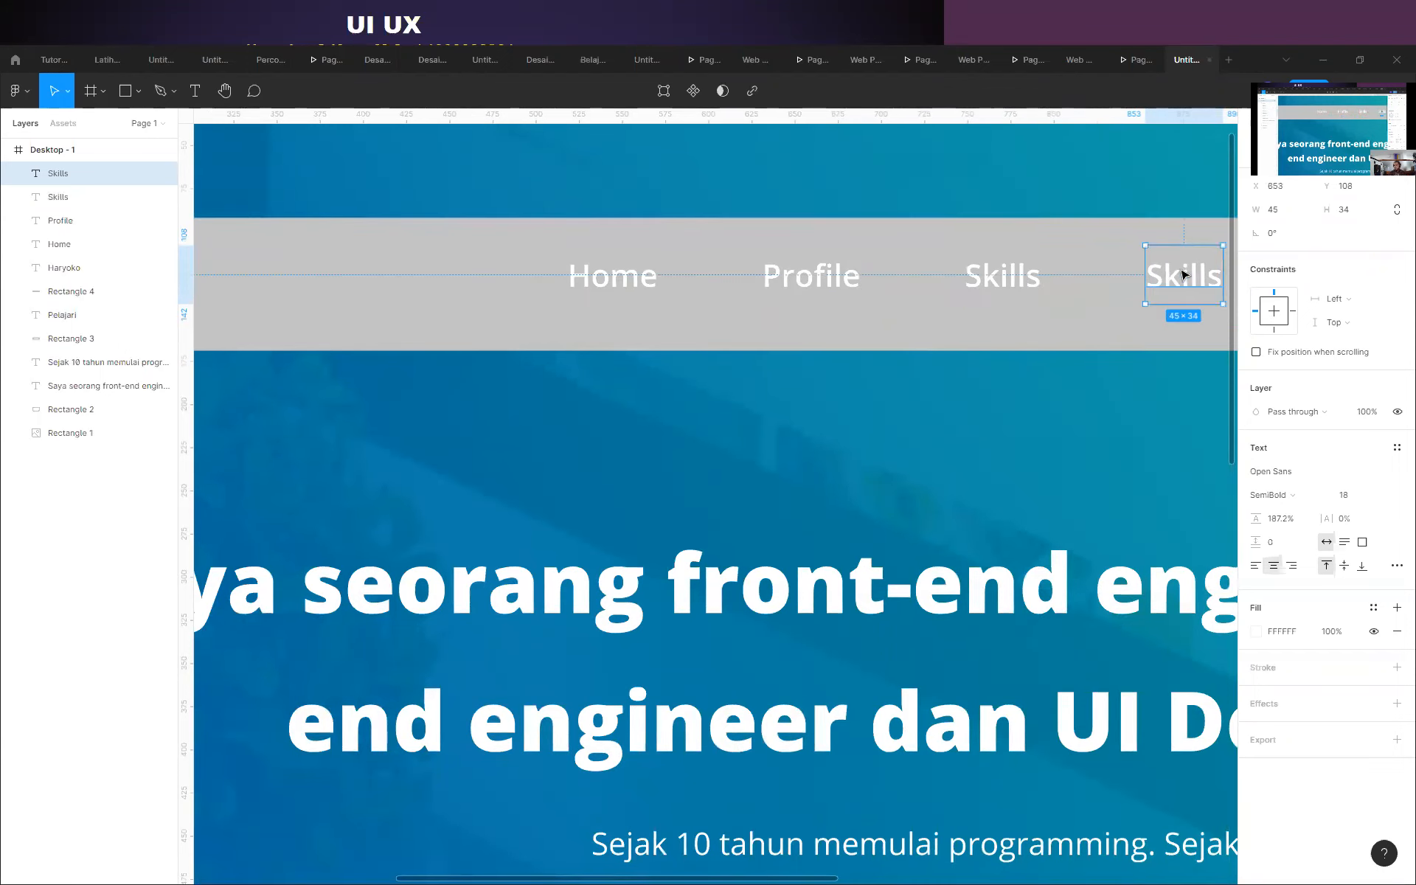
double_click(1181, 270)
text(Pro)
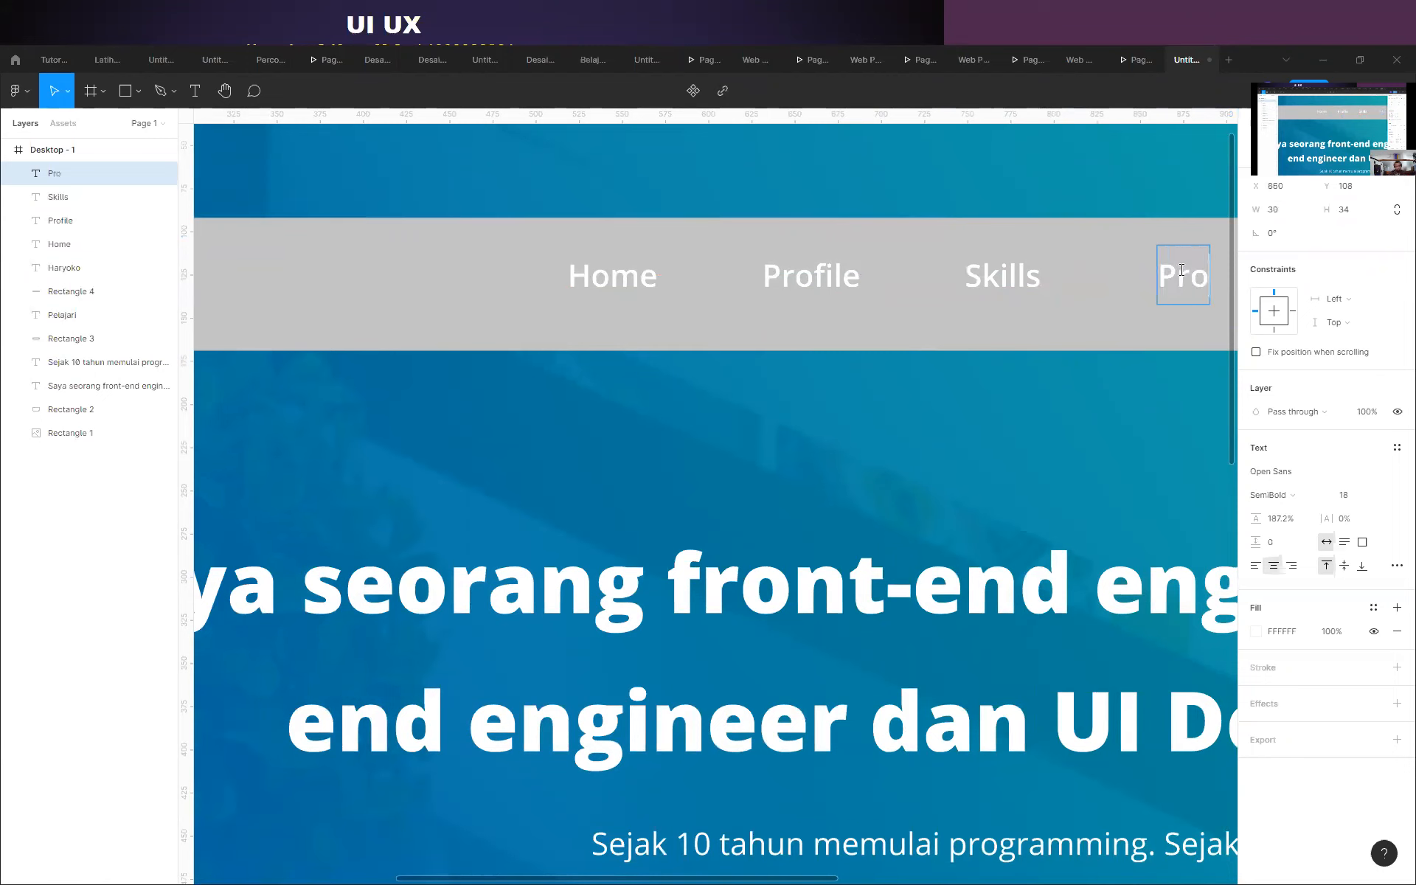
text(jects)
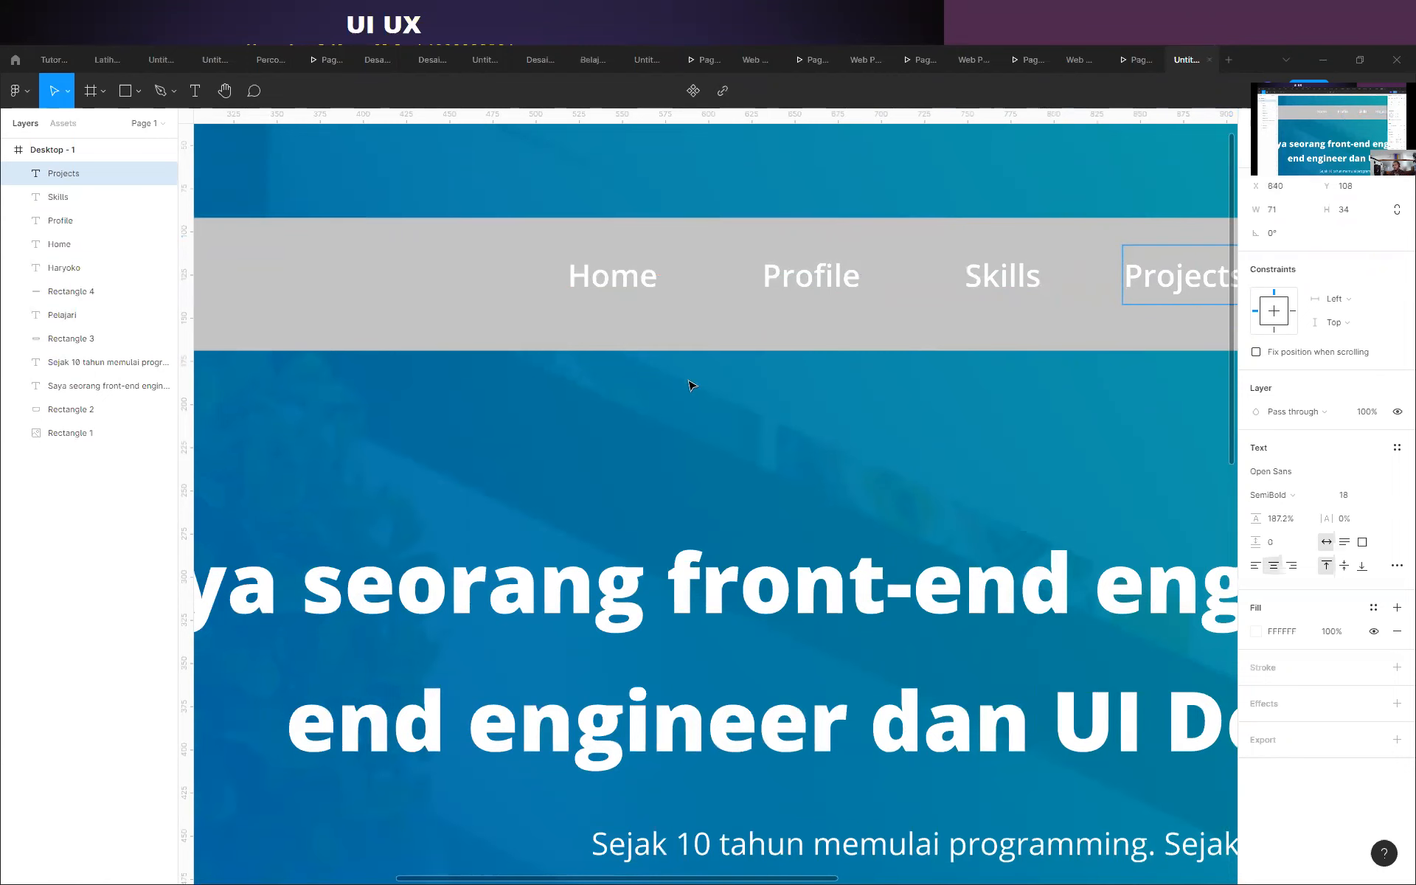
scroll(692, 385, down, 5)
scroll(911, 335, up, 4)
click(864, 476)
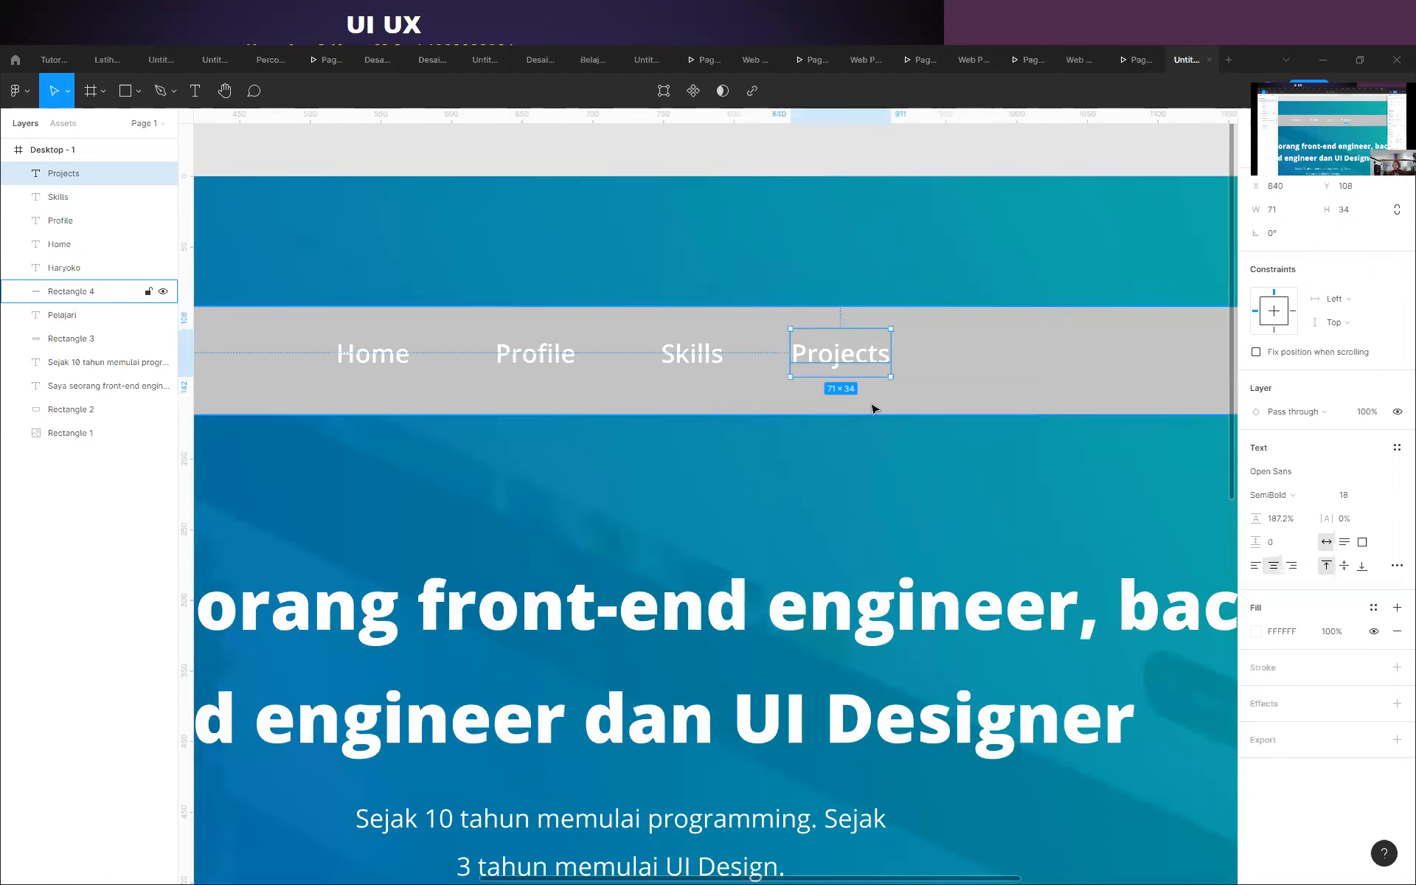
Duplicate the "Projects" text along the grey bar, change the copy to "Contact" and place it at X 984.
drag(860, 358, 1068, 358)
double_click(1066, 357)
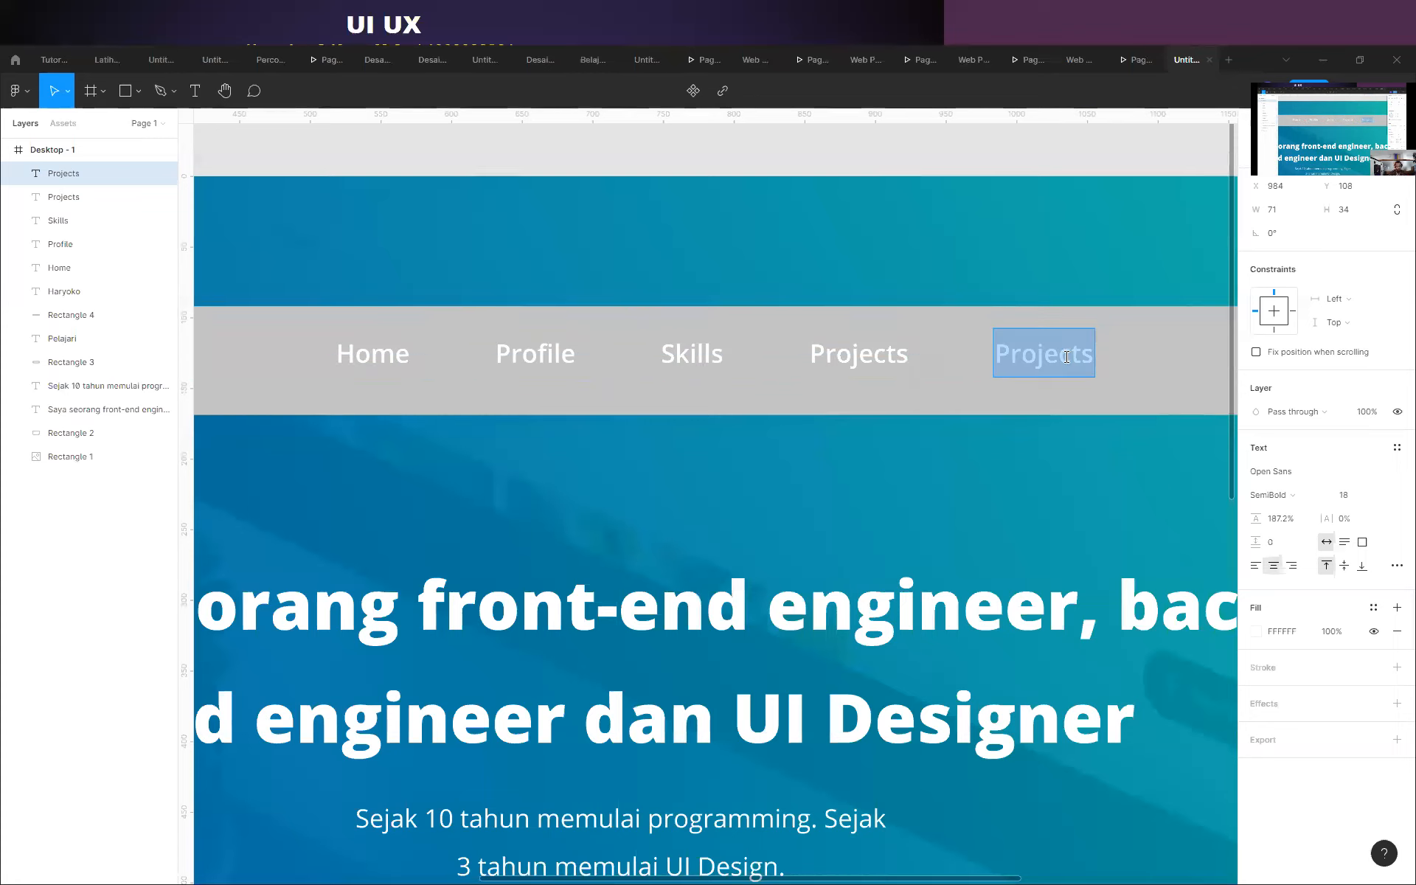
text(Contact)
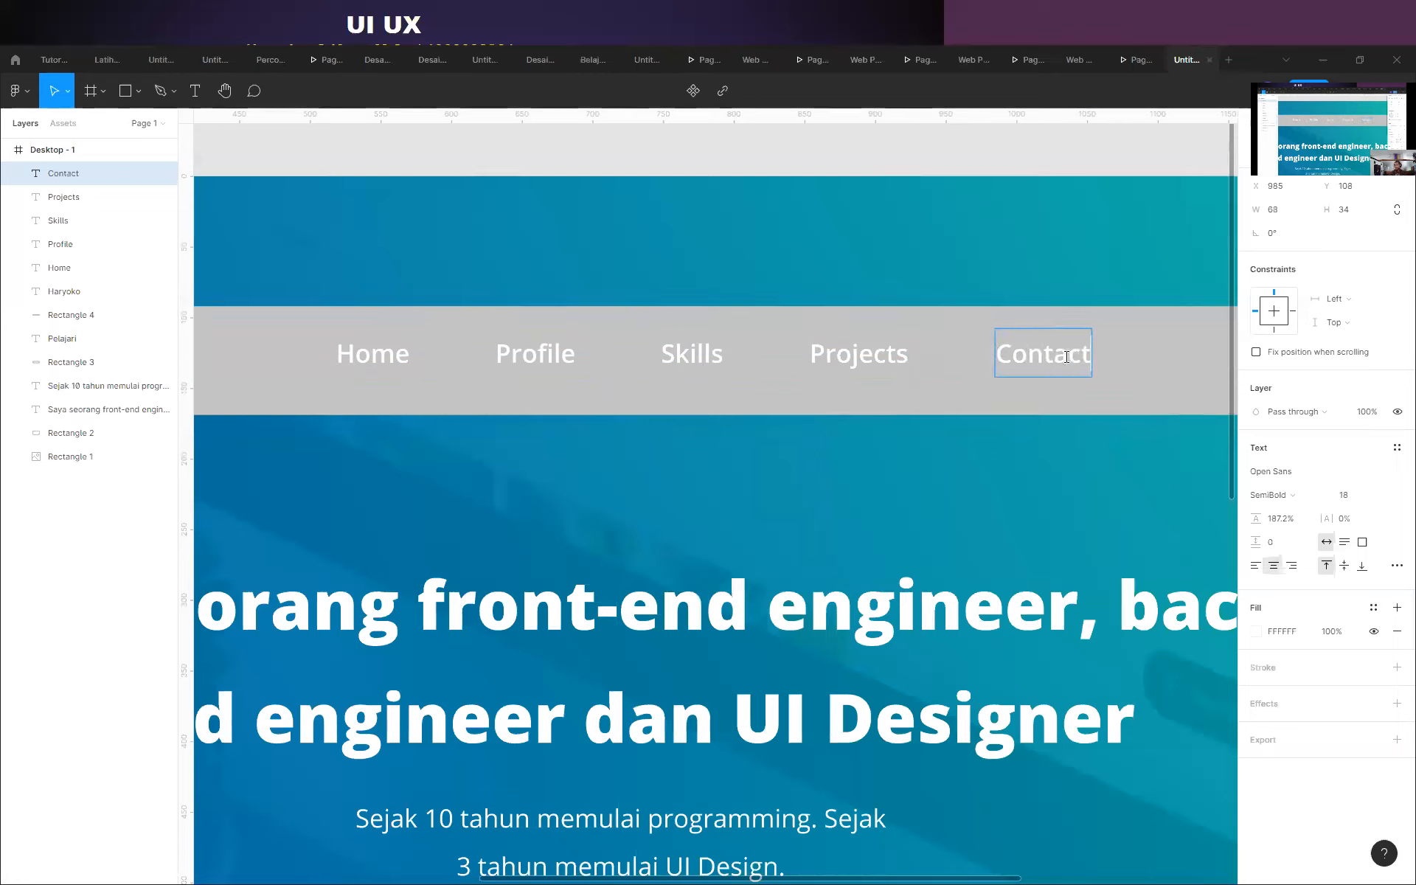
key(Escape)
drag(1062, 354, 1061, 359)
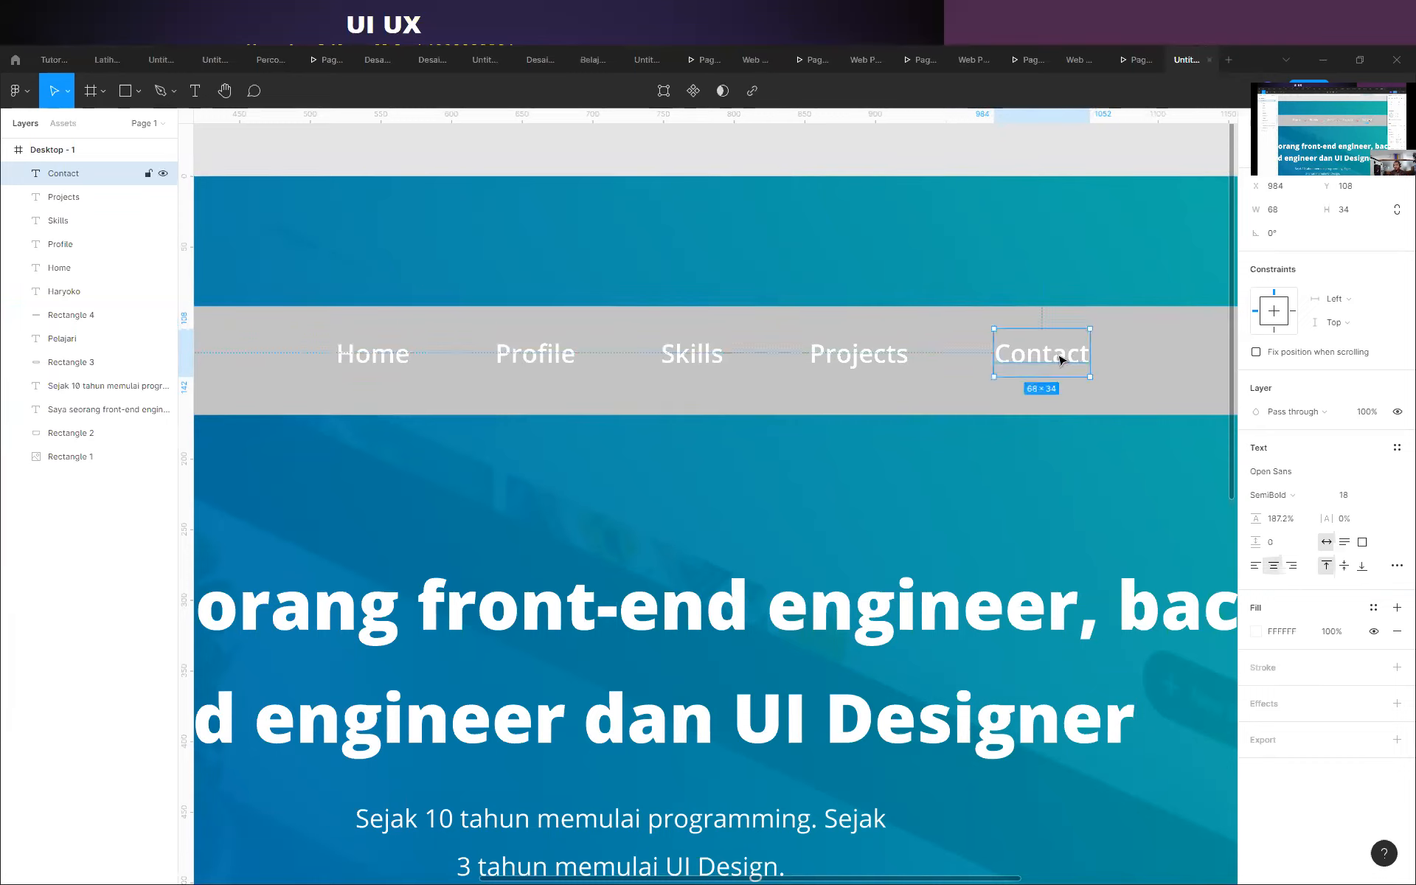
Group the five menu texts from "Home" to "Contact" and centre the group horizontally in the page frame.
scroll(701, 357, down, 5)
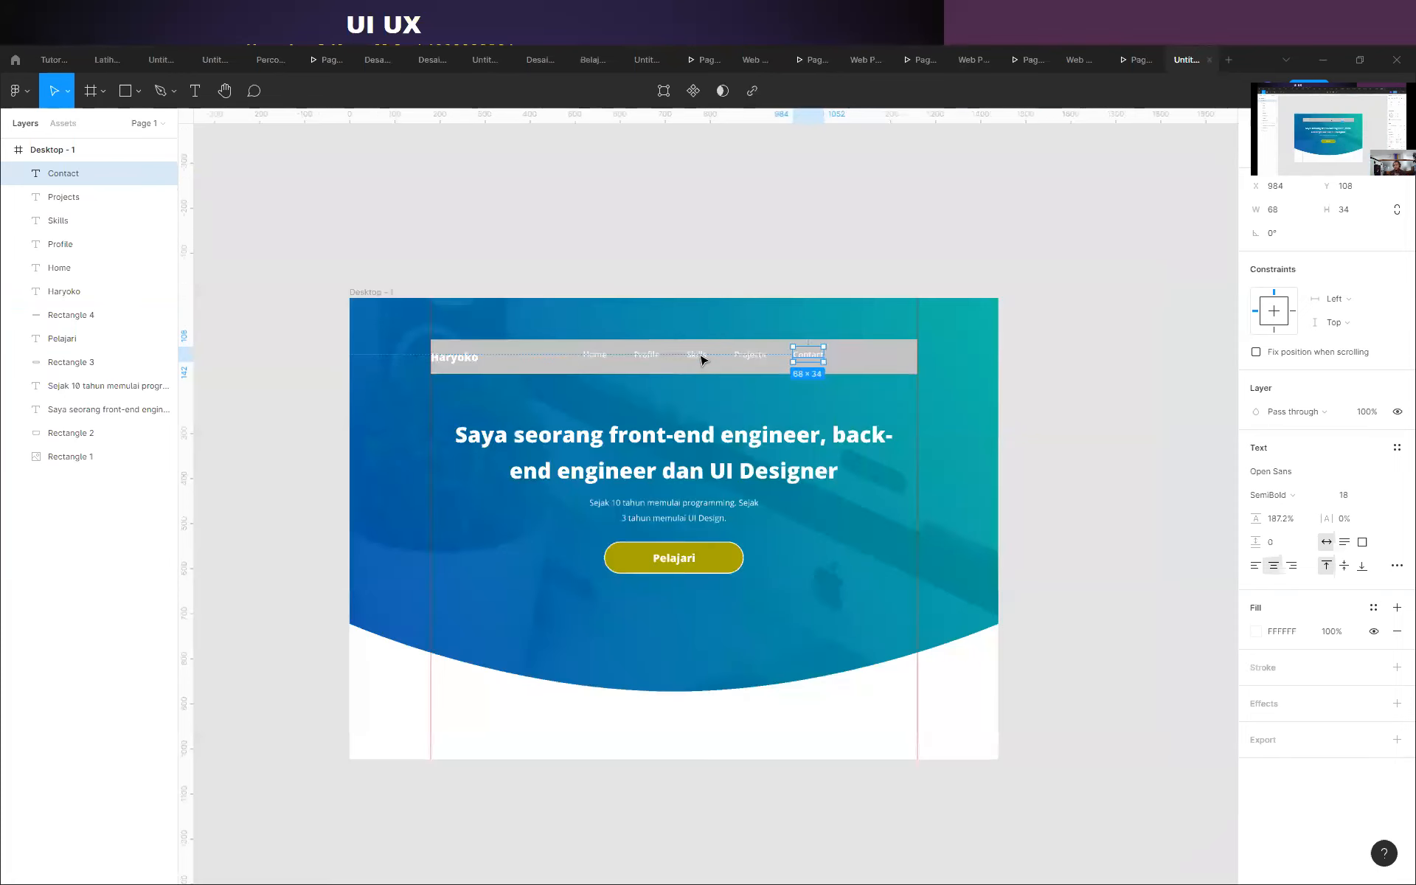
scroll(745, 365, up, 1)
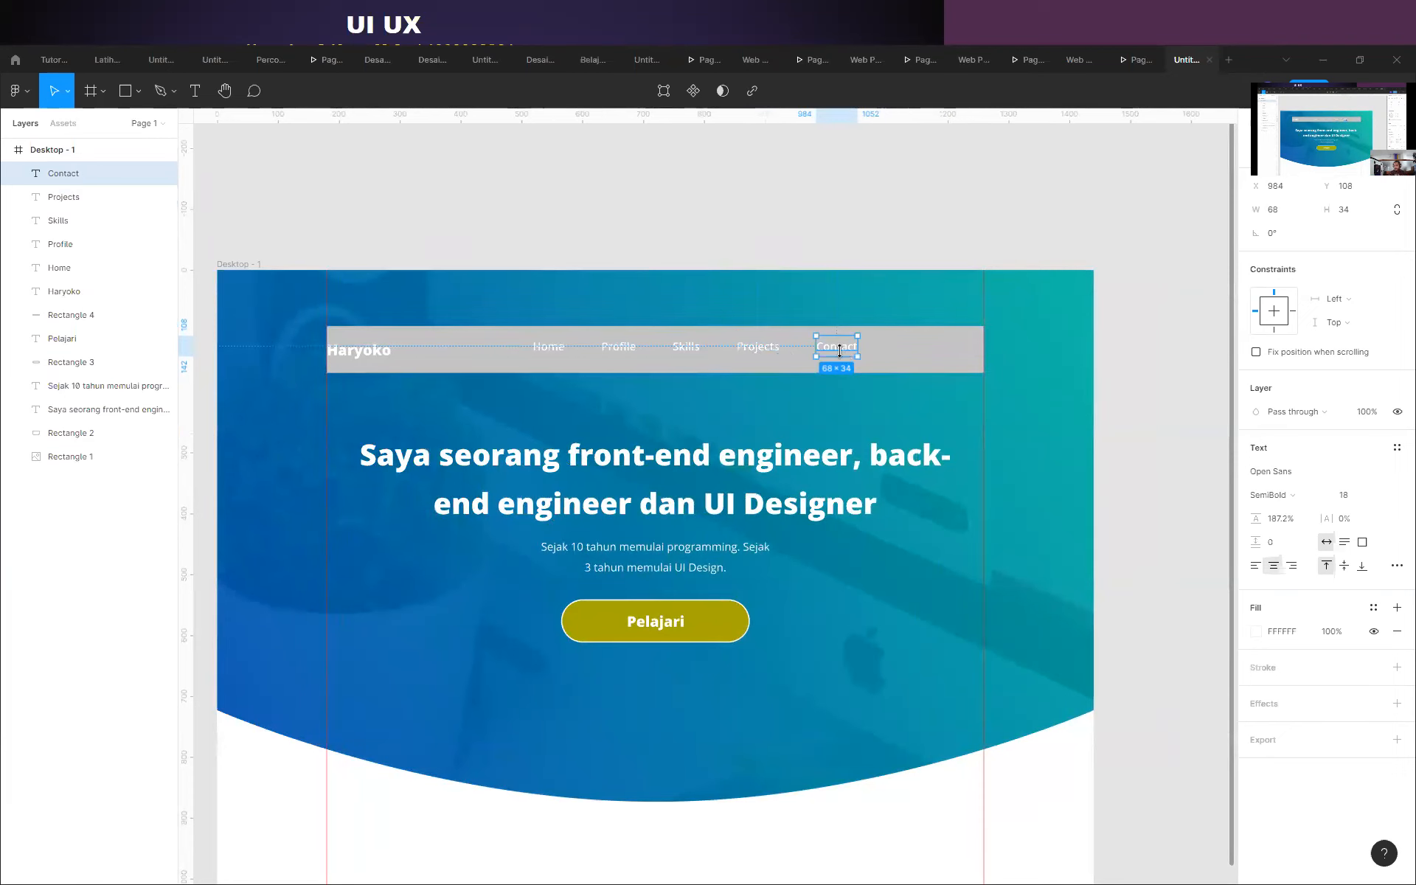
shift+click(757, 352)
shift+click(682, 352)
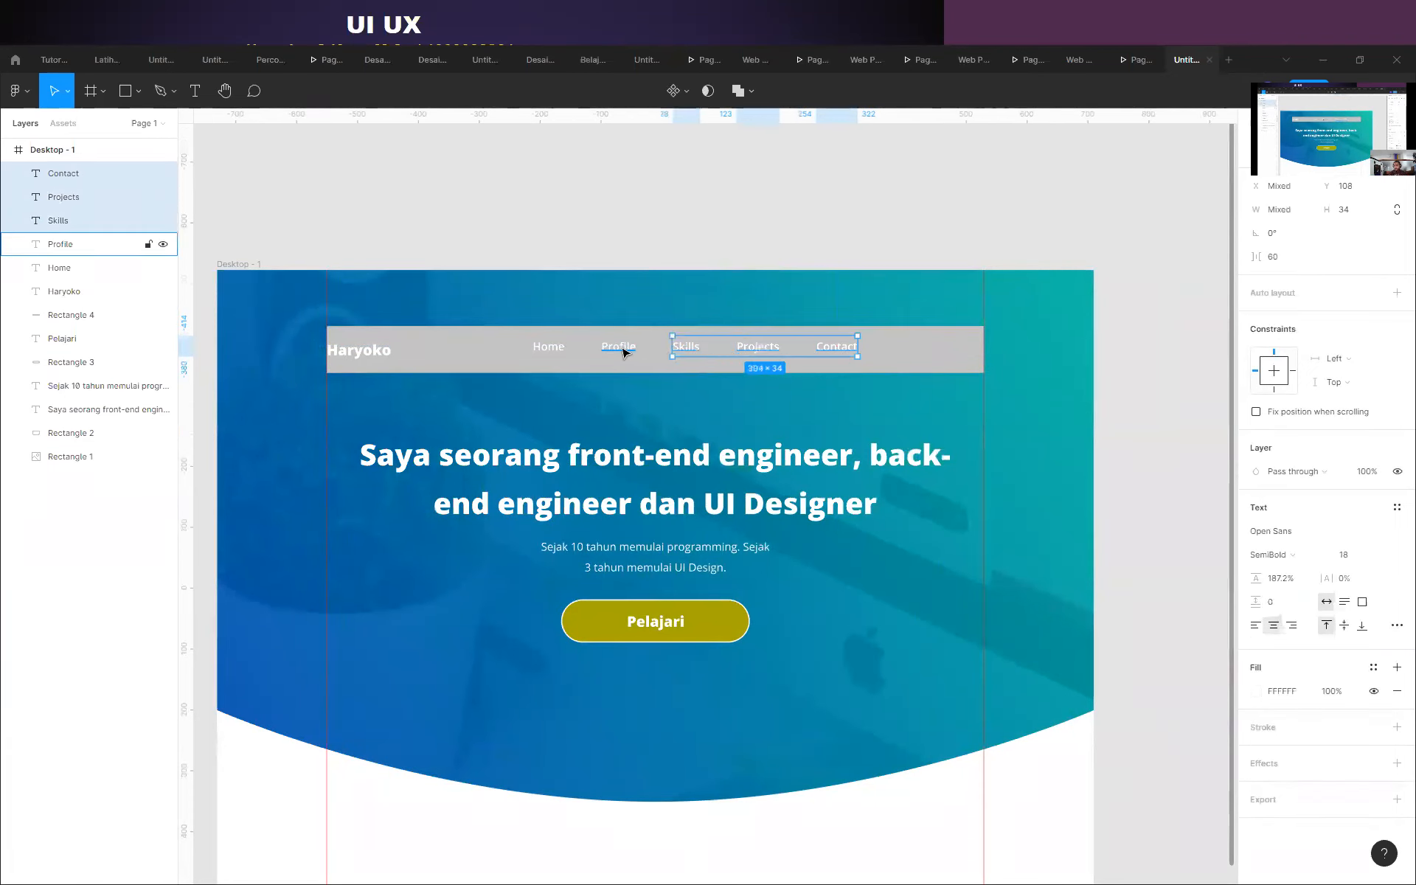
shift+click(624, 352)
shift+click(549, 352)
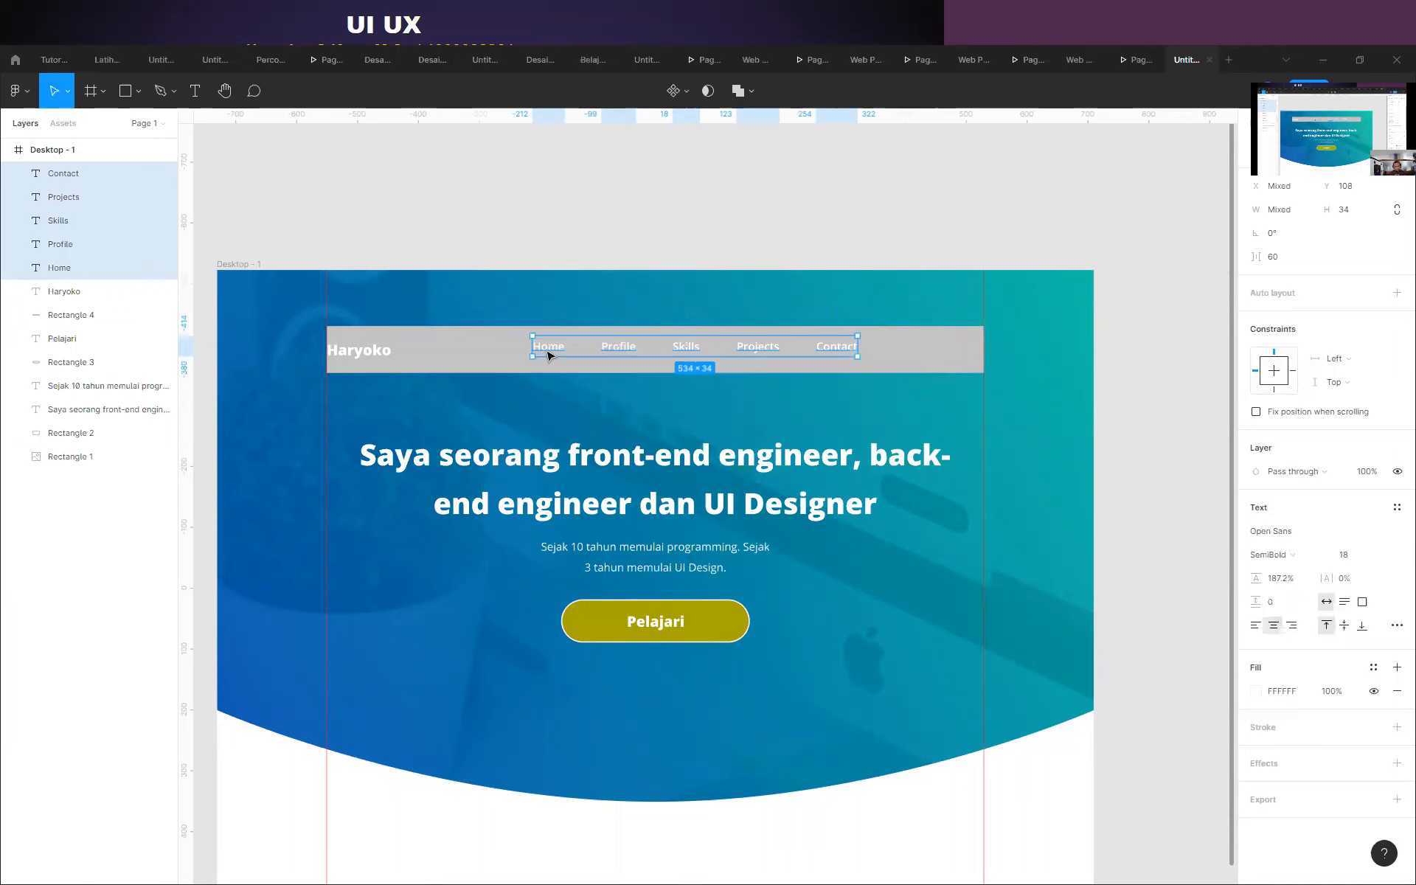
key(ctrl+g)
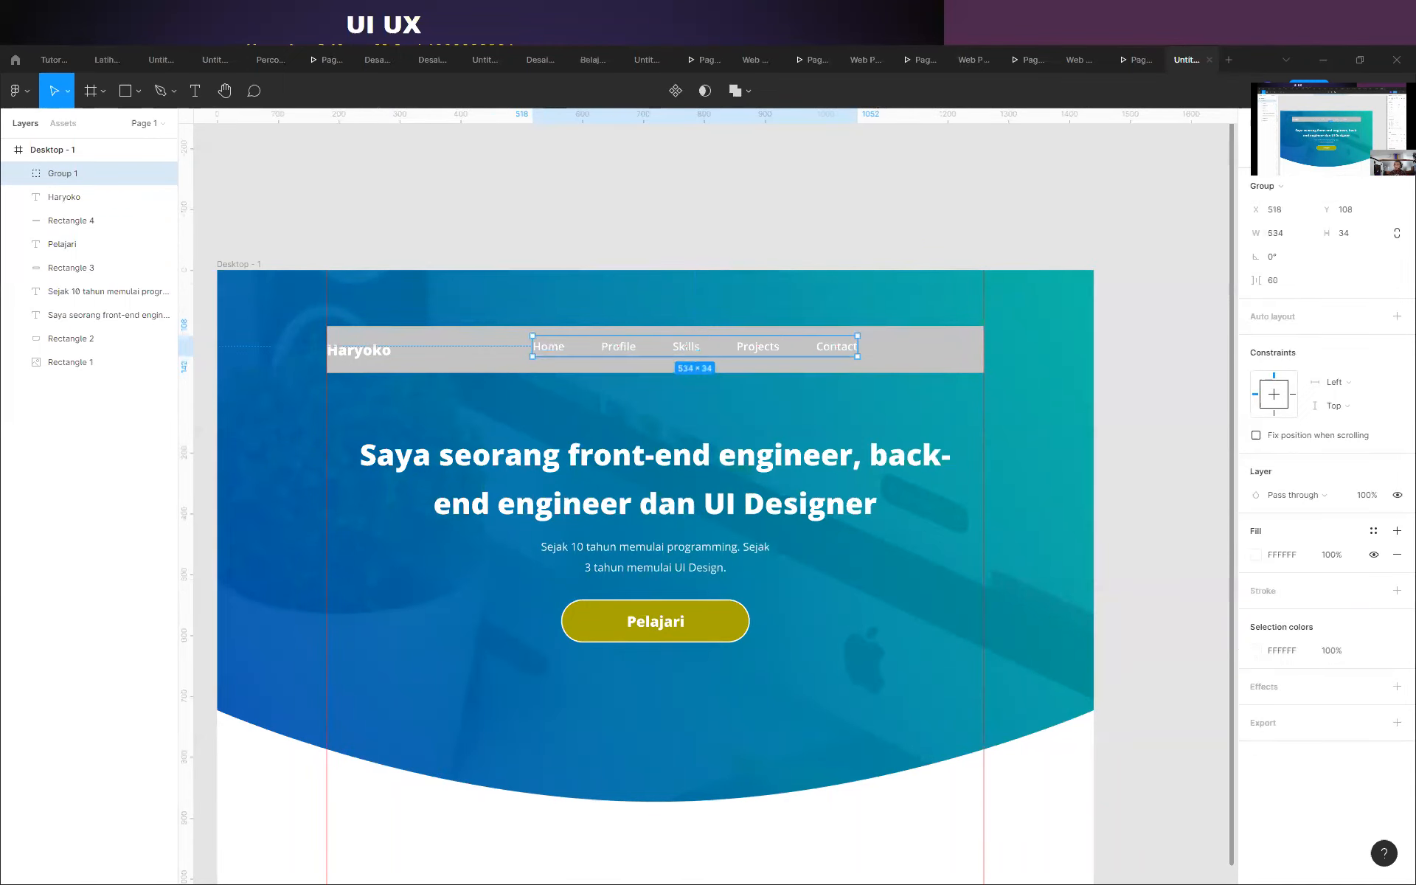
key(alt+h)
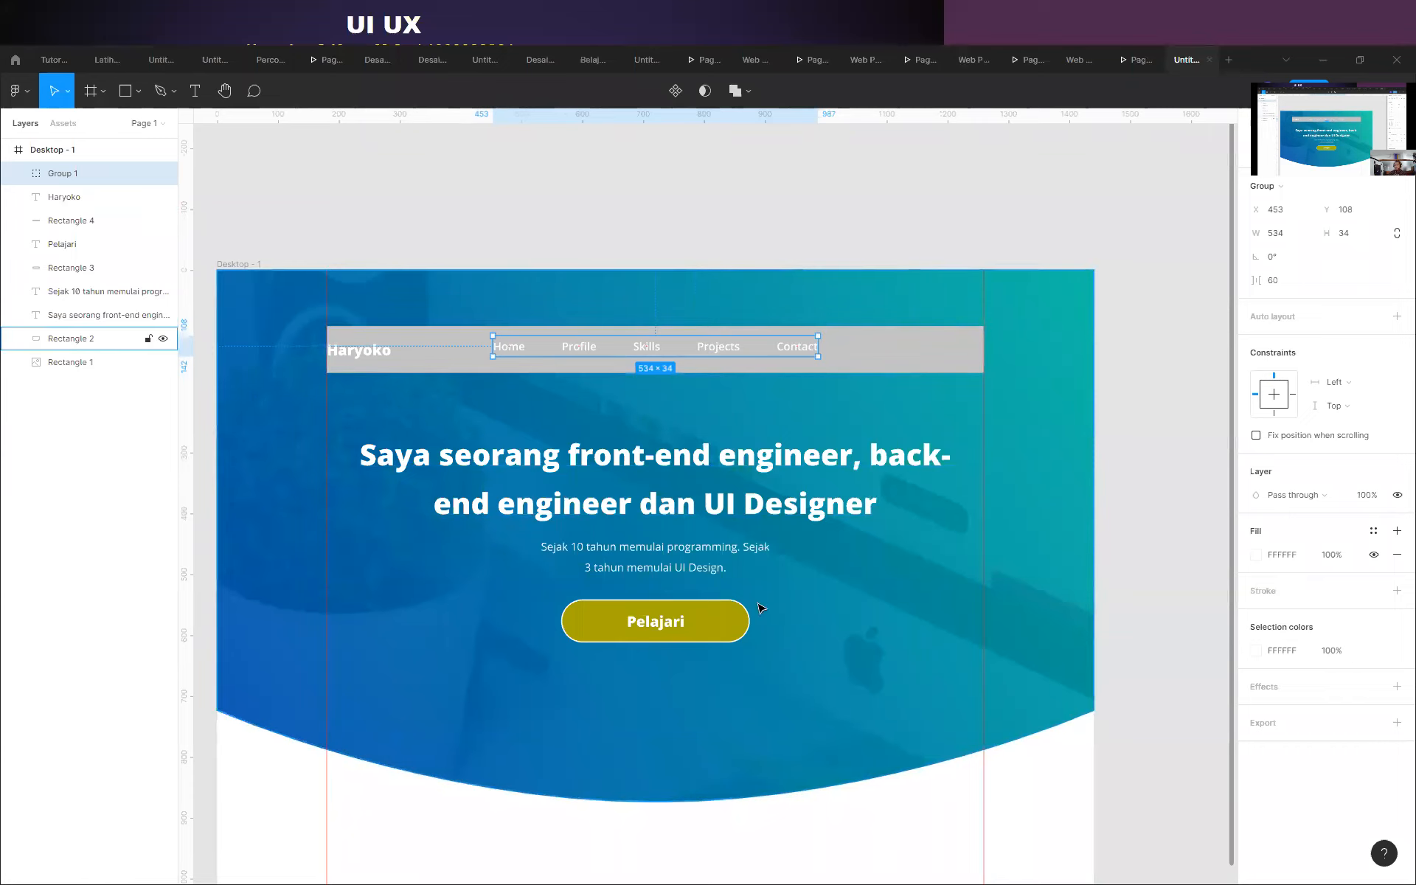
Duplicate the "Pelajari" button with its label to the right end of the grey bar and bring the copies in front of it.
click(663, 628)
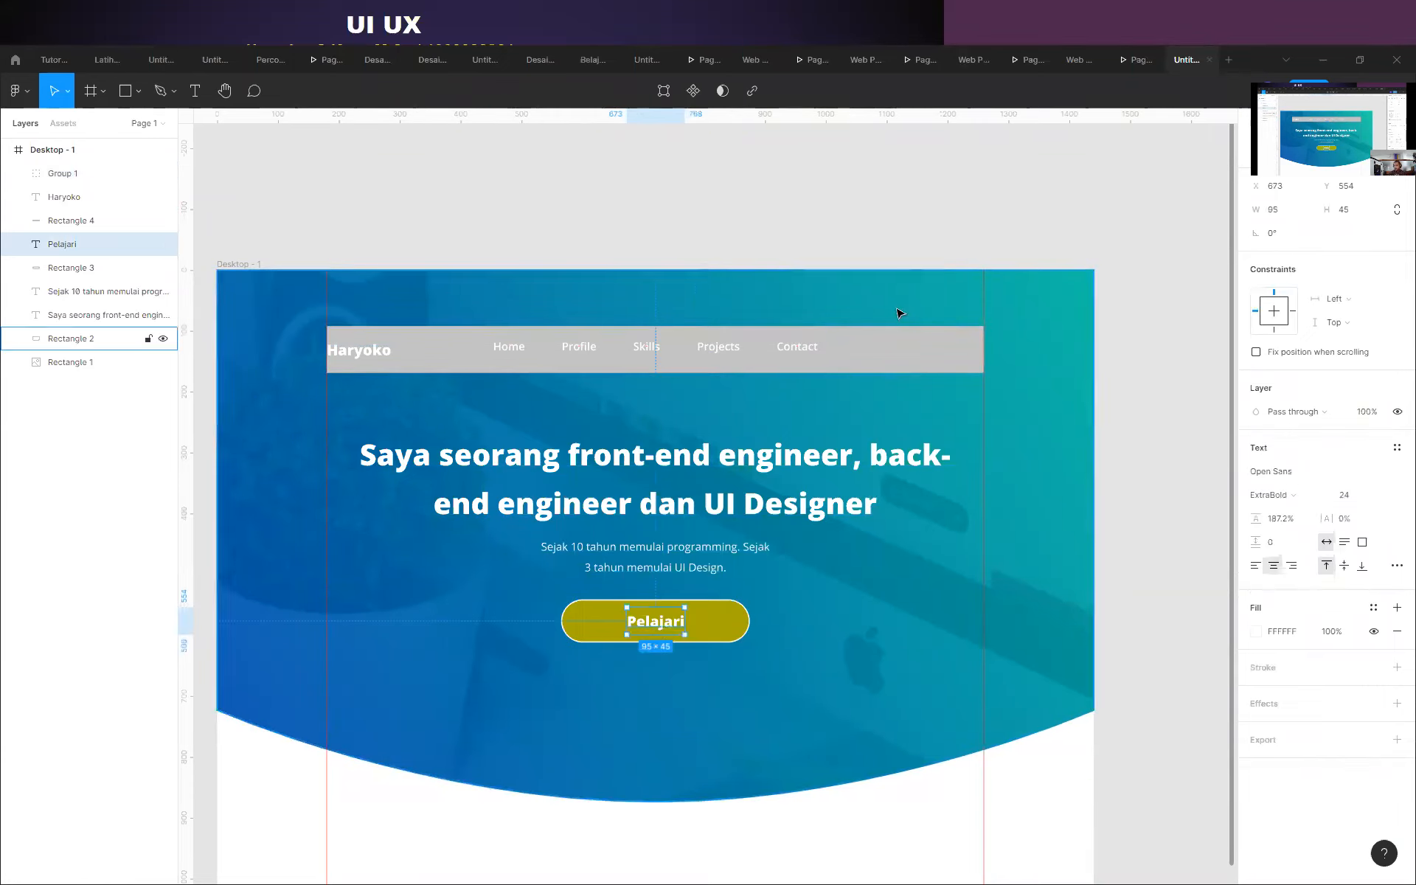
click(741, 620)
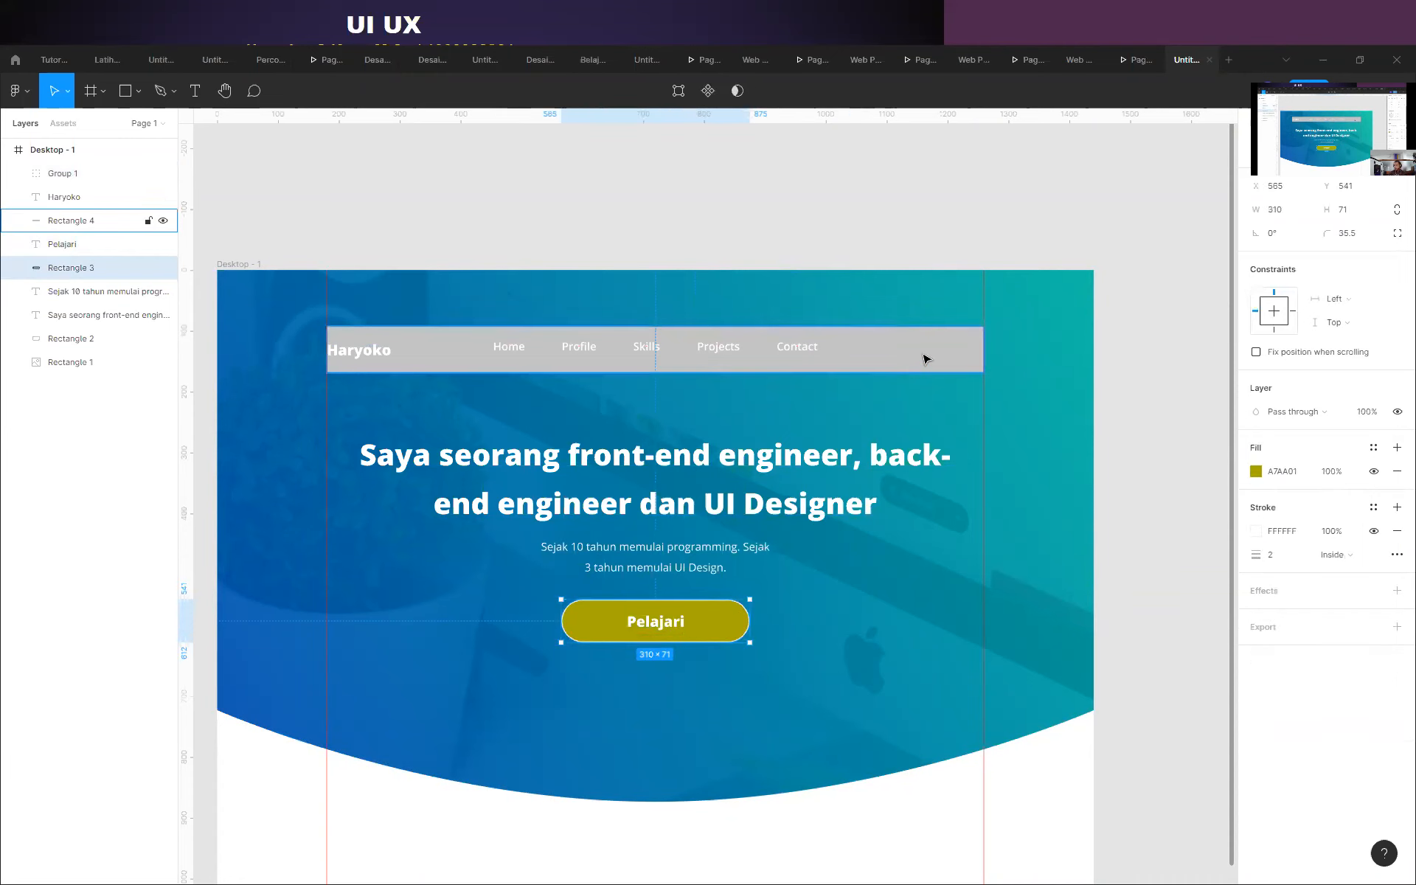
shift+click(675, 626)
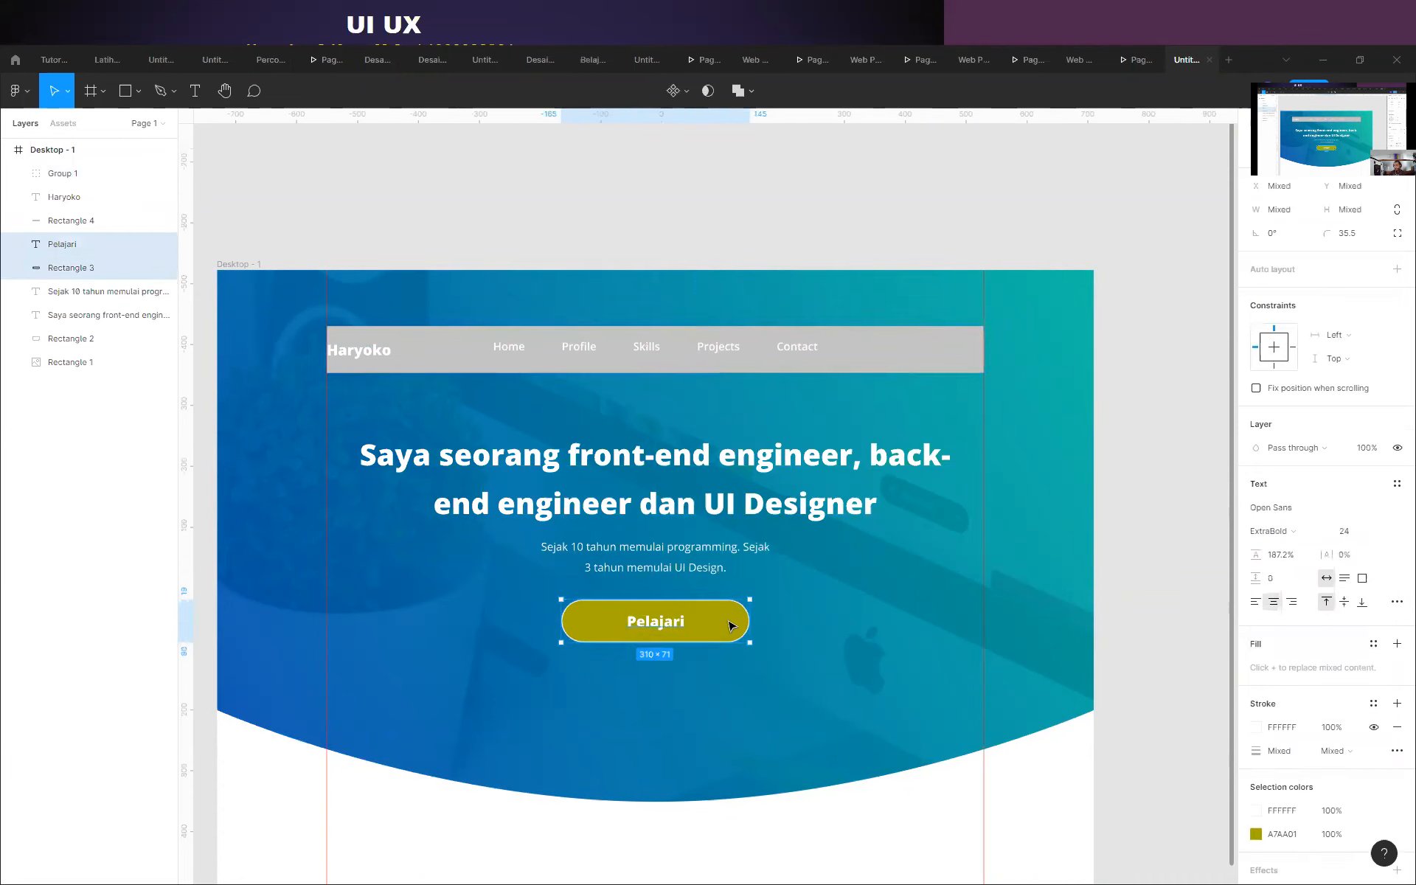
drag(729, 625, 962, 357)
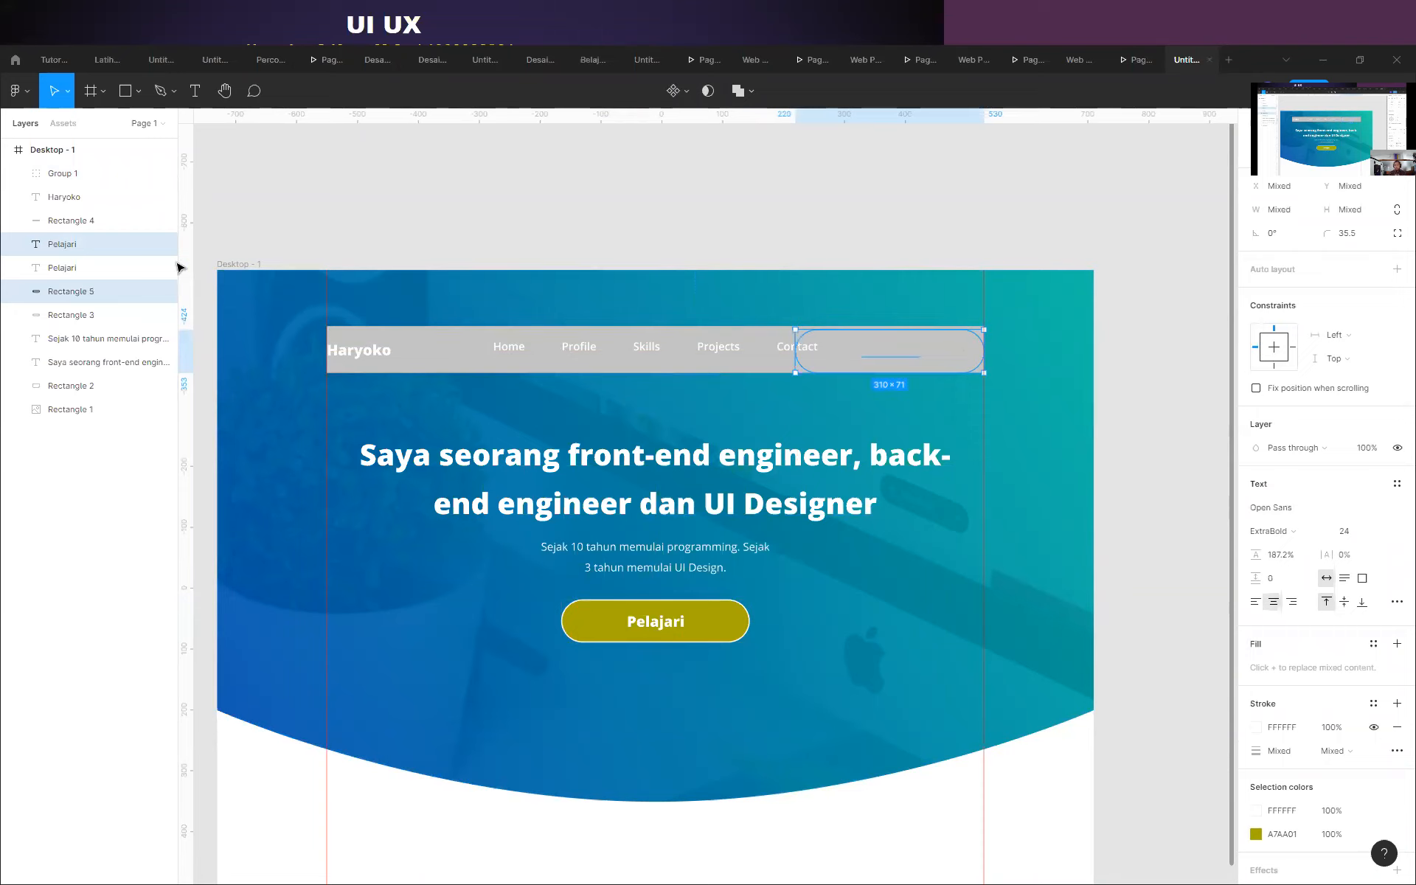
drag(86, 295, 88, 169)
click(1155, 286)
Change the label of the copied button in the grey bar to "Contact".
scroll(948, 354, up, 5)
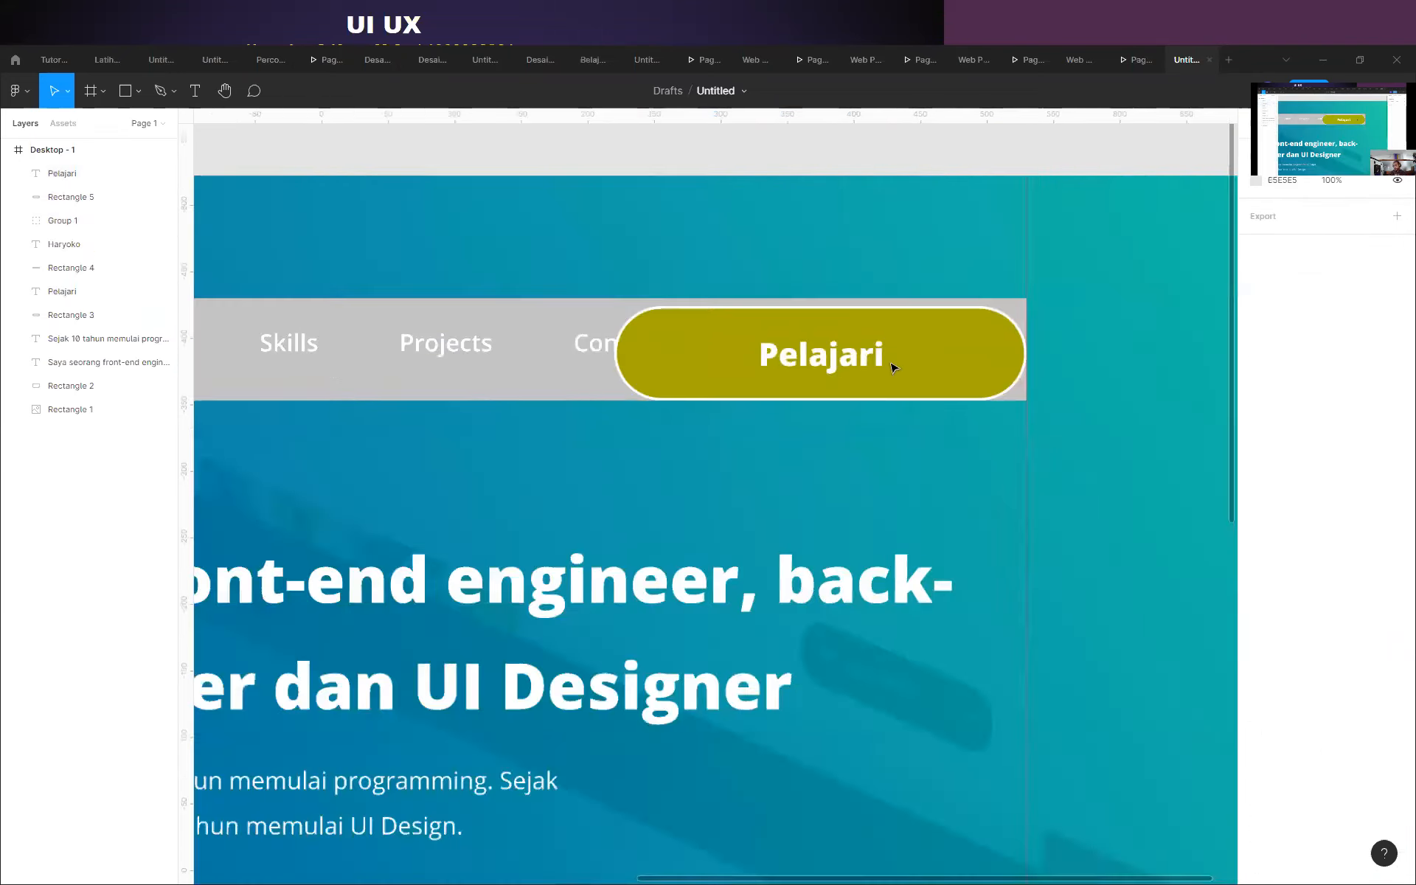
click(822, 360)
double_click(820, 357)
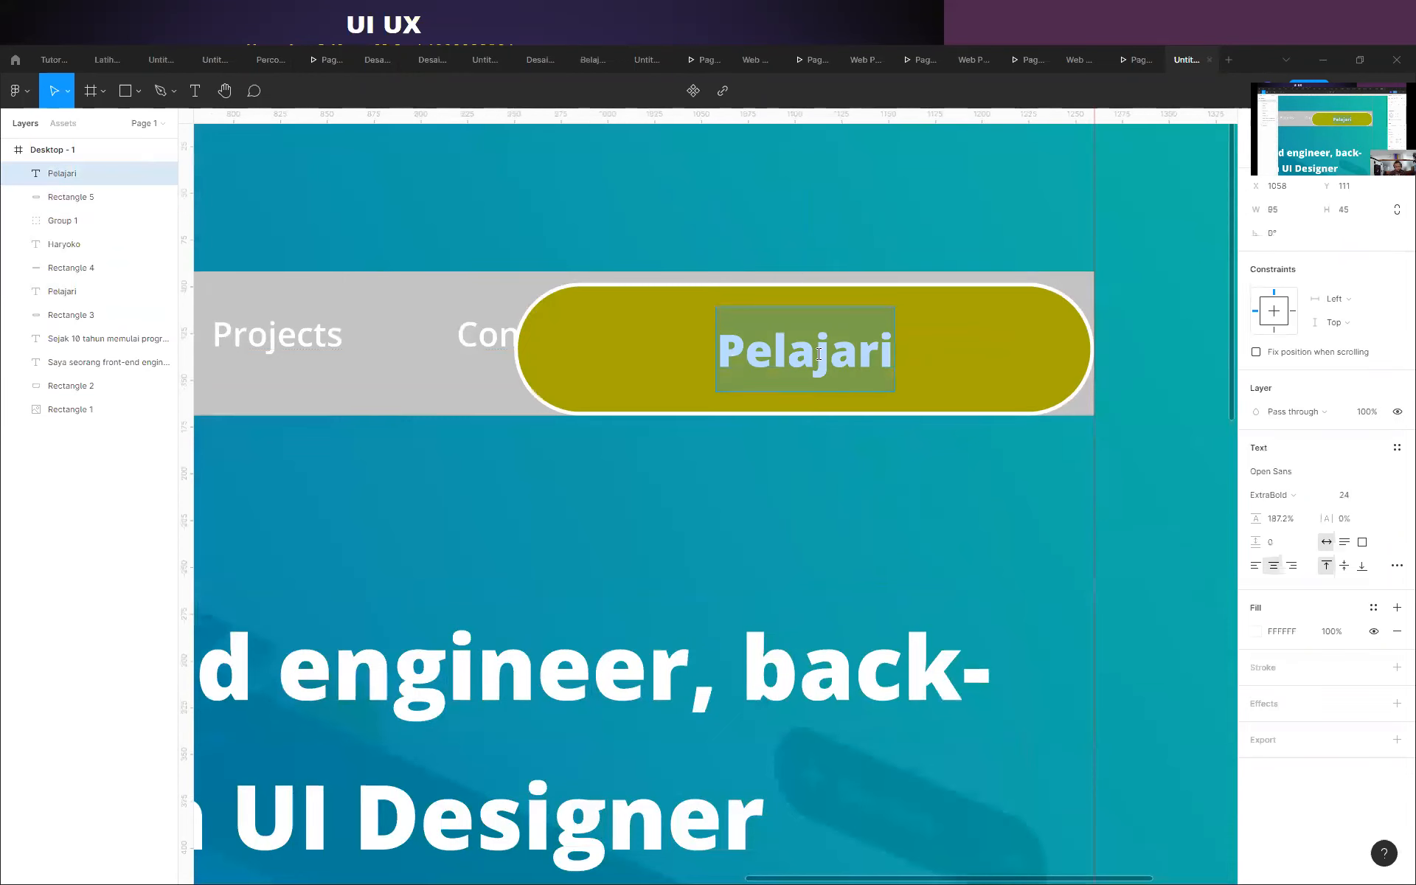
text(Contact)
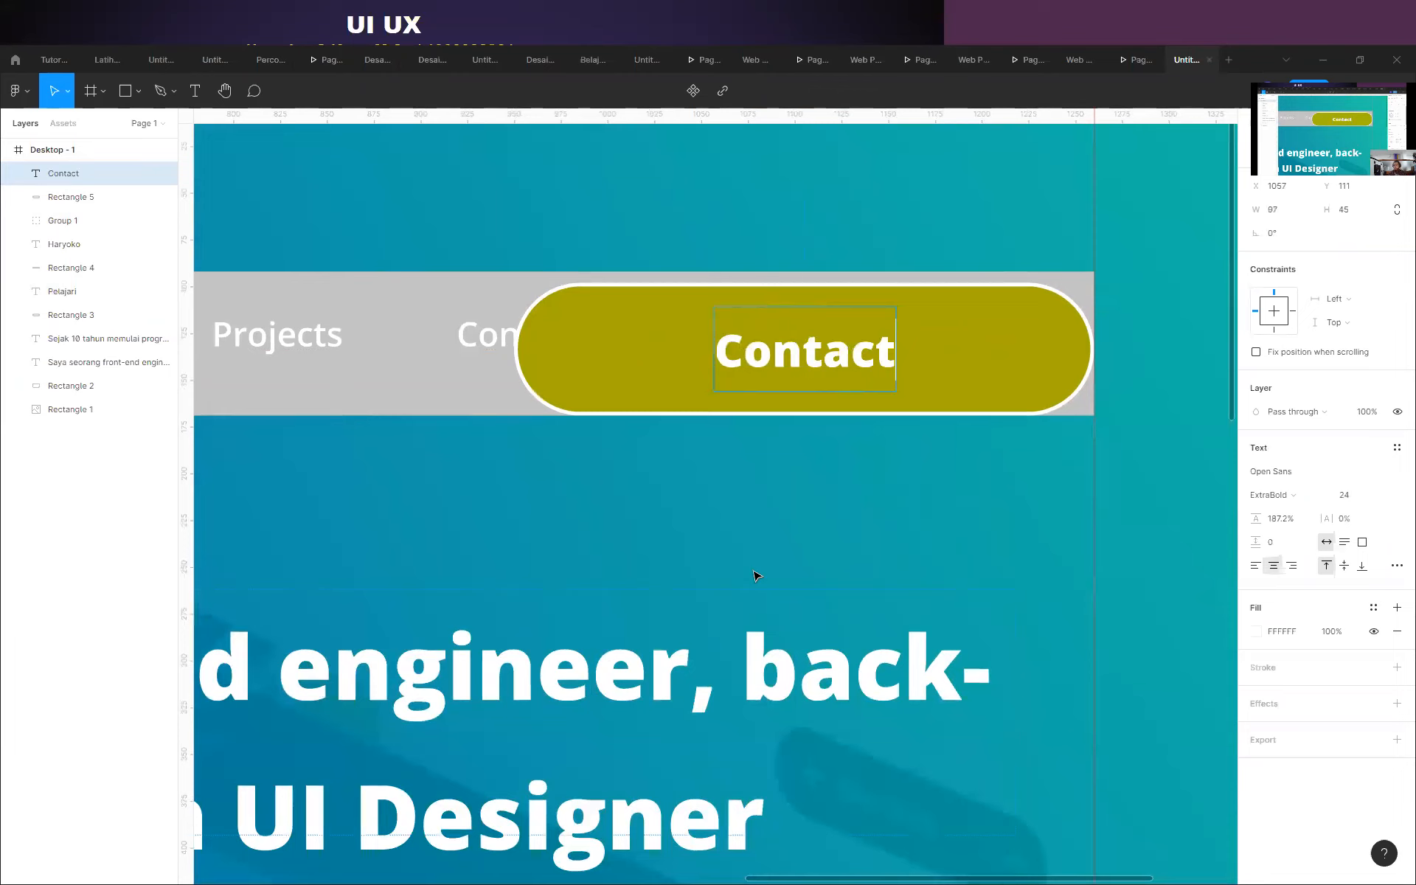
key(Escape)
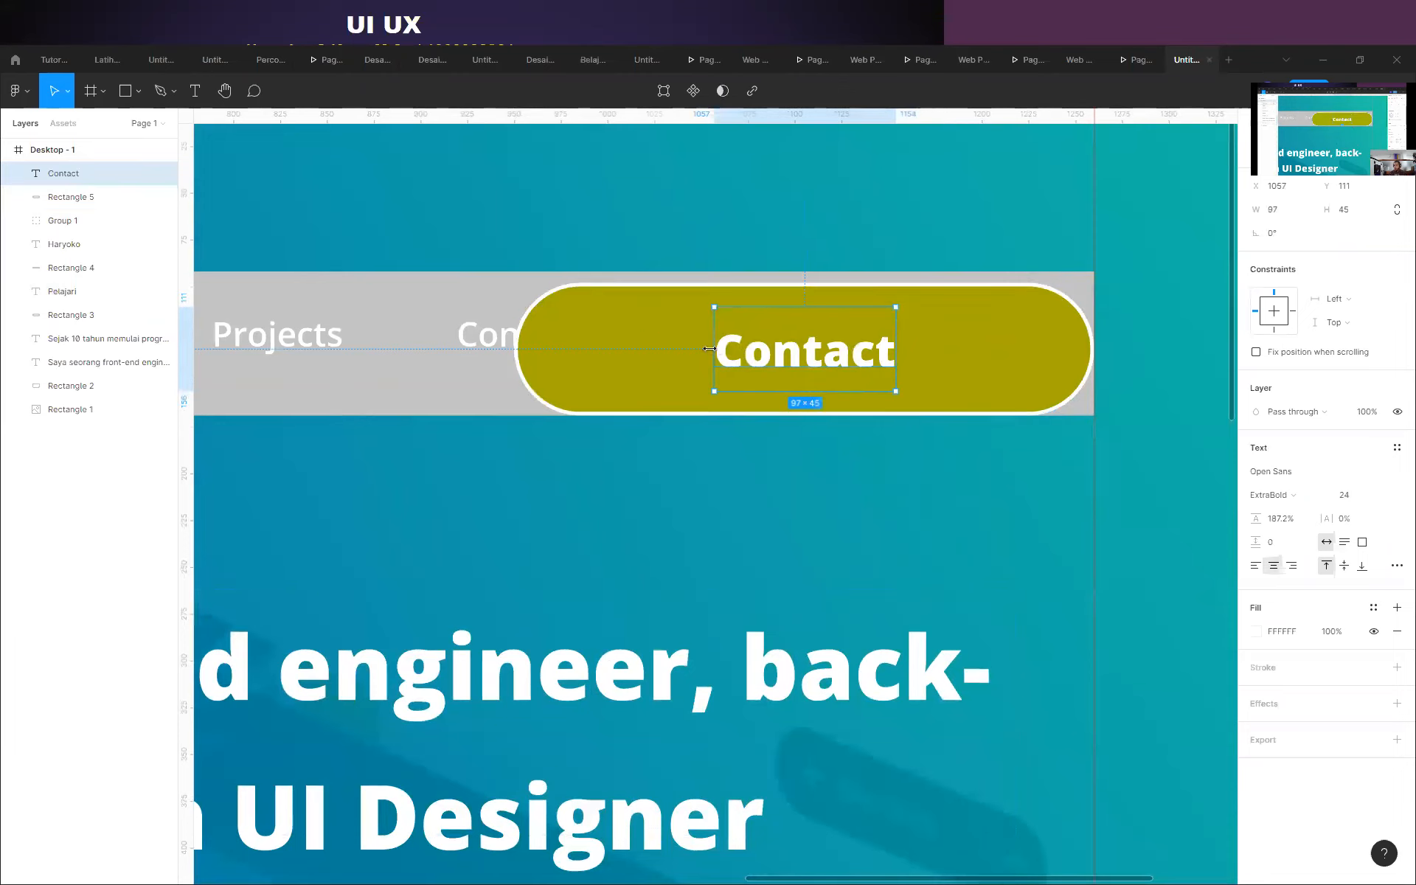
Move the button's "Contact" label to about X 1143 and shrink the olive button around it to about 143 × 53.
drag(720, 351, 892, 338)
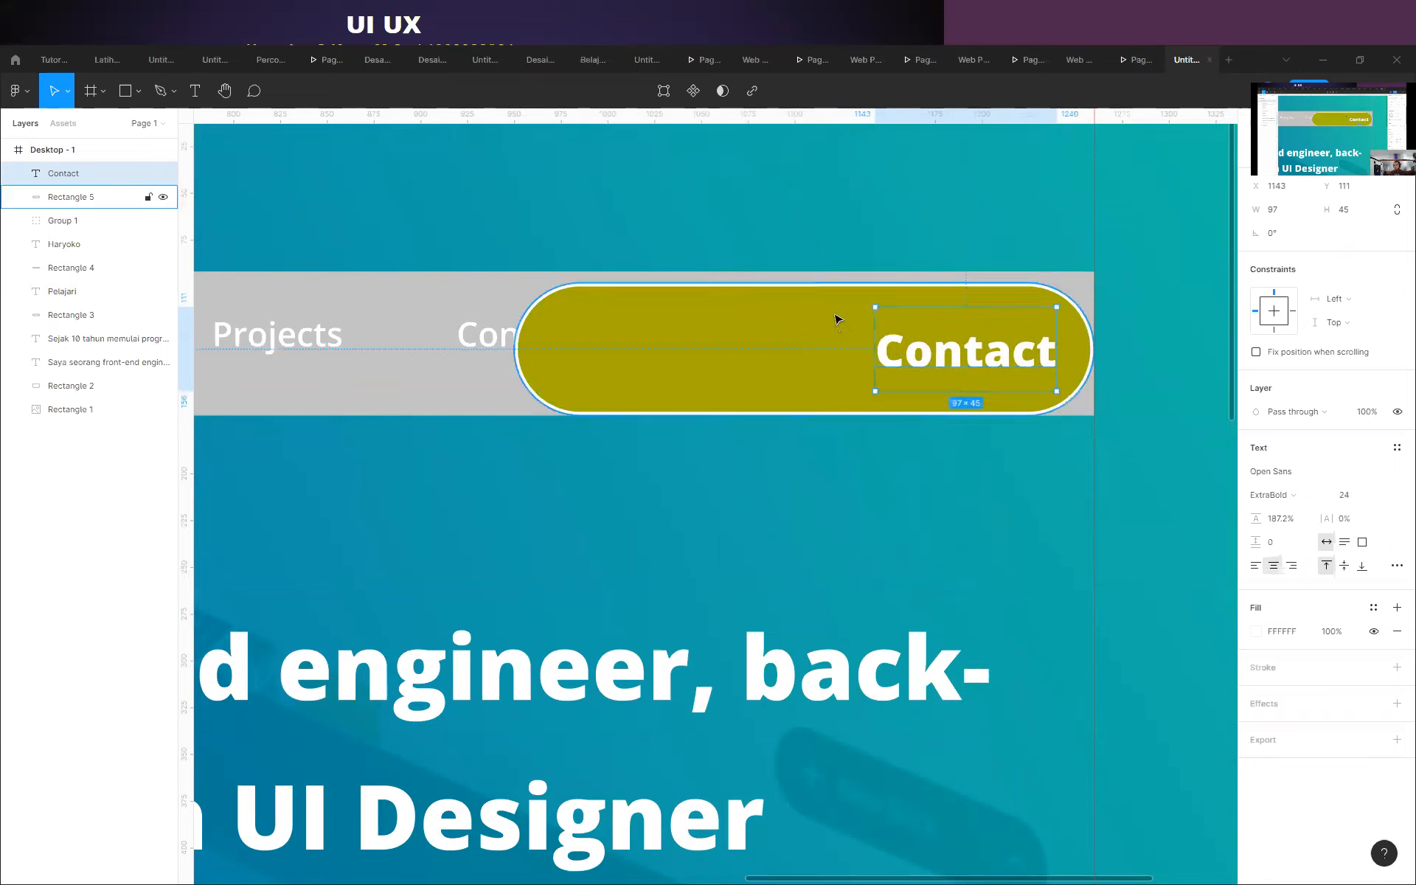
click(797, 320)
drag(547, 354, 827, 357)
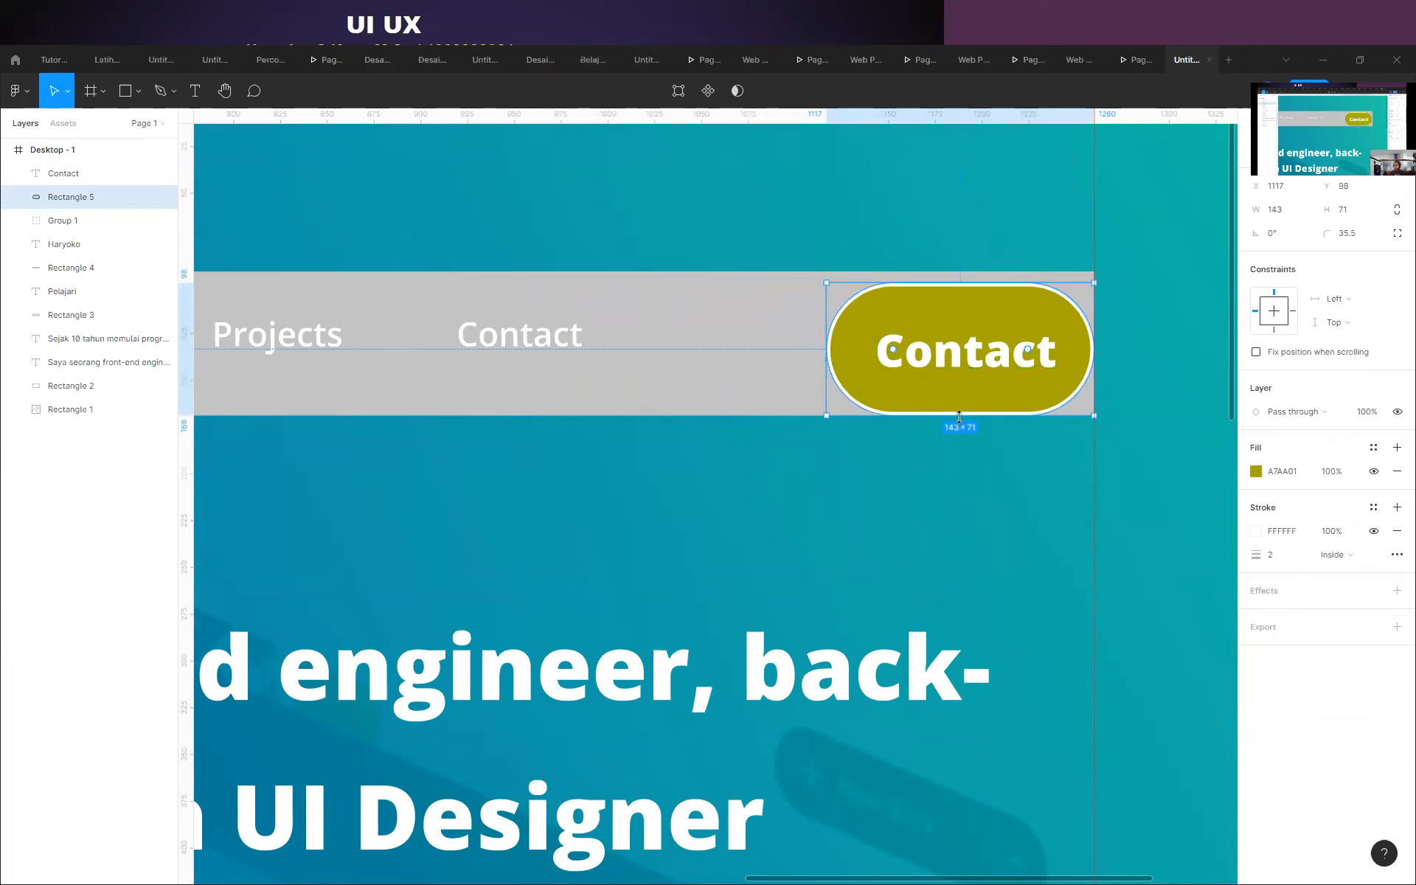
drag(962, 412, 958, 380)
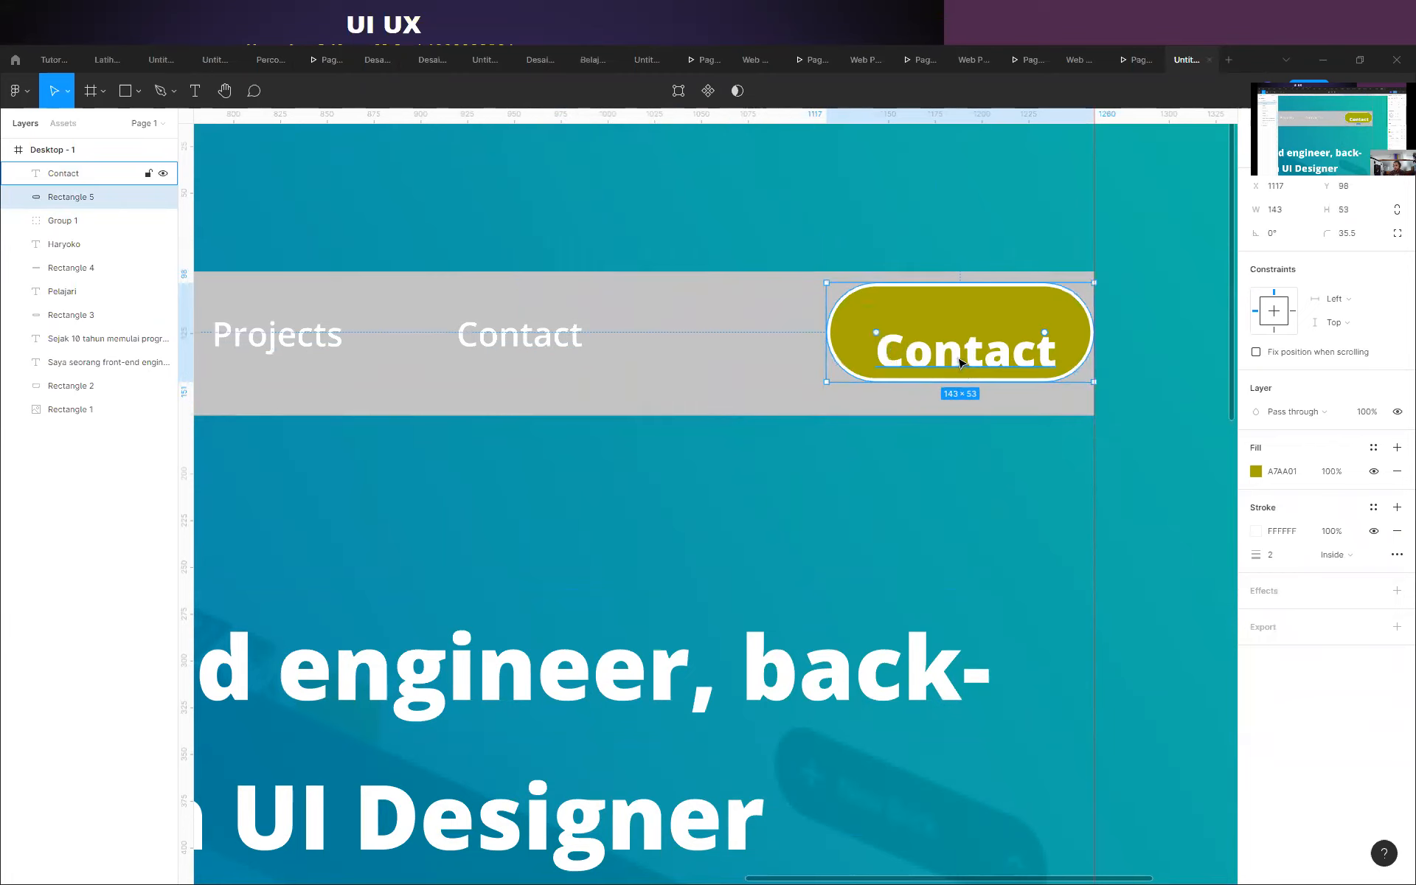
Centre the "Contact" label on its olive button both ways and move the pair down to about Y 104 in the grey bar.
click(957, 360)
shift+click(958, 298)
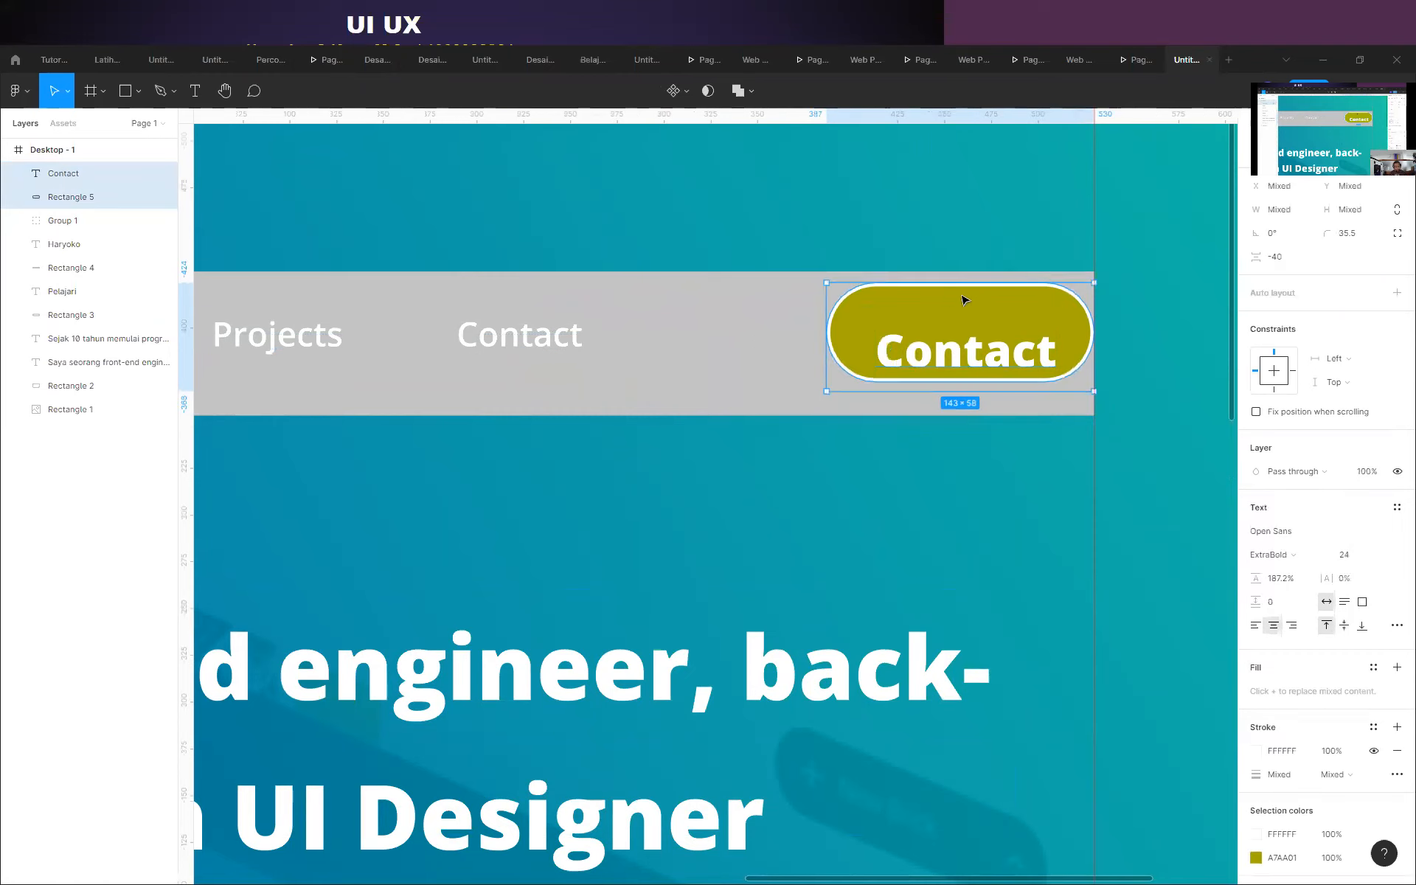
key(alt+h)
key(alt+v)
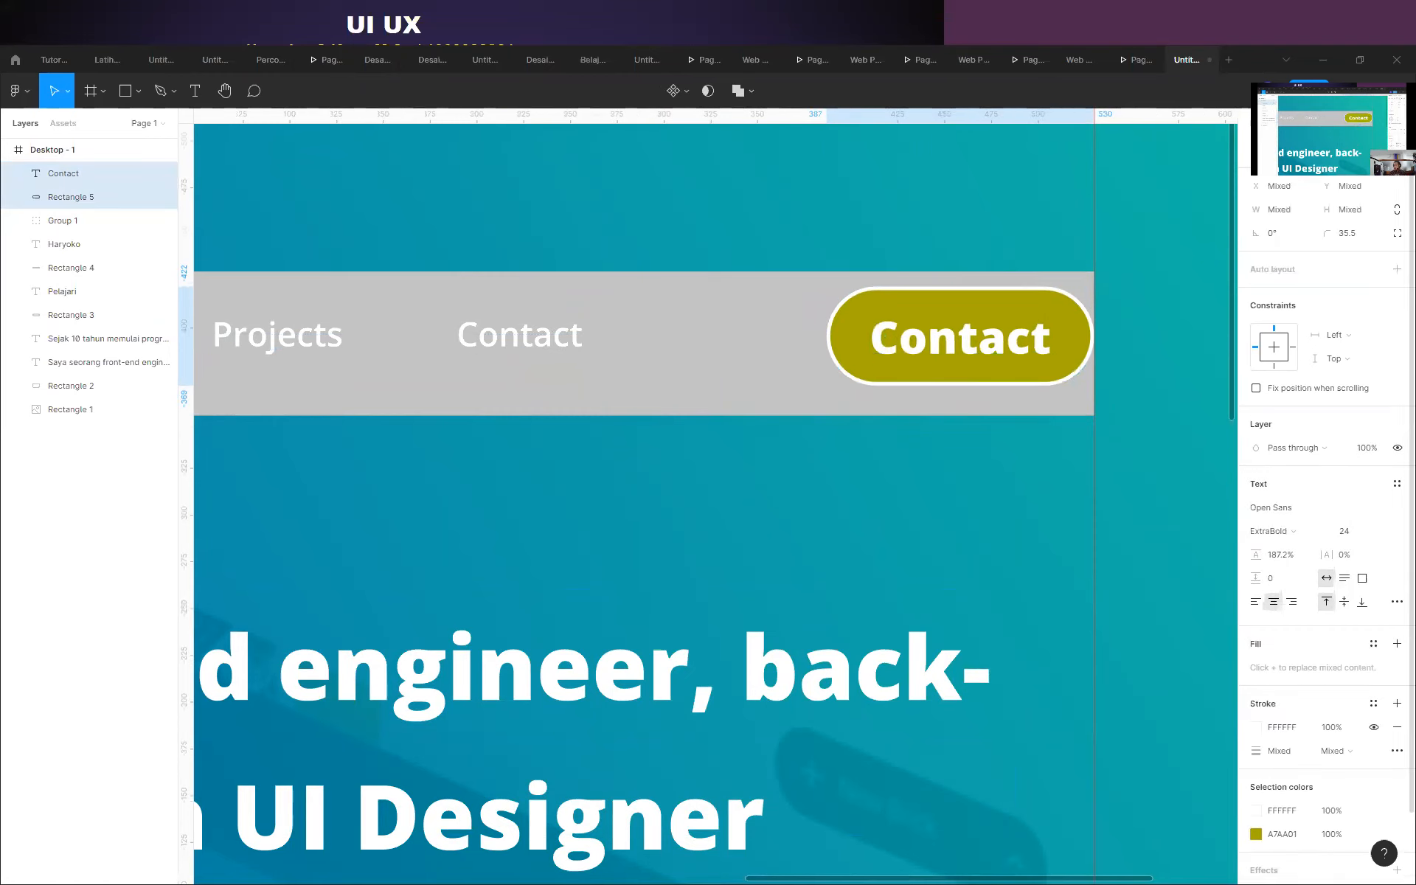
drag(999, 348, 999, 355)
scroll(870, 286, down, 3)
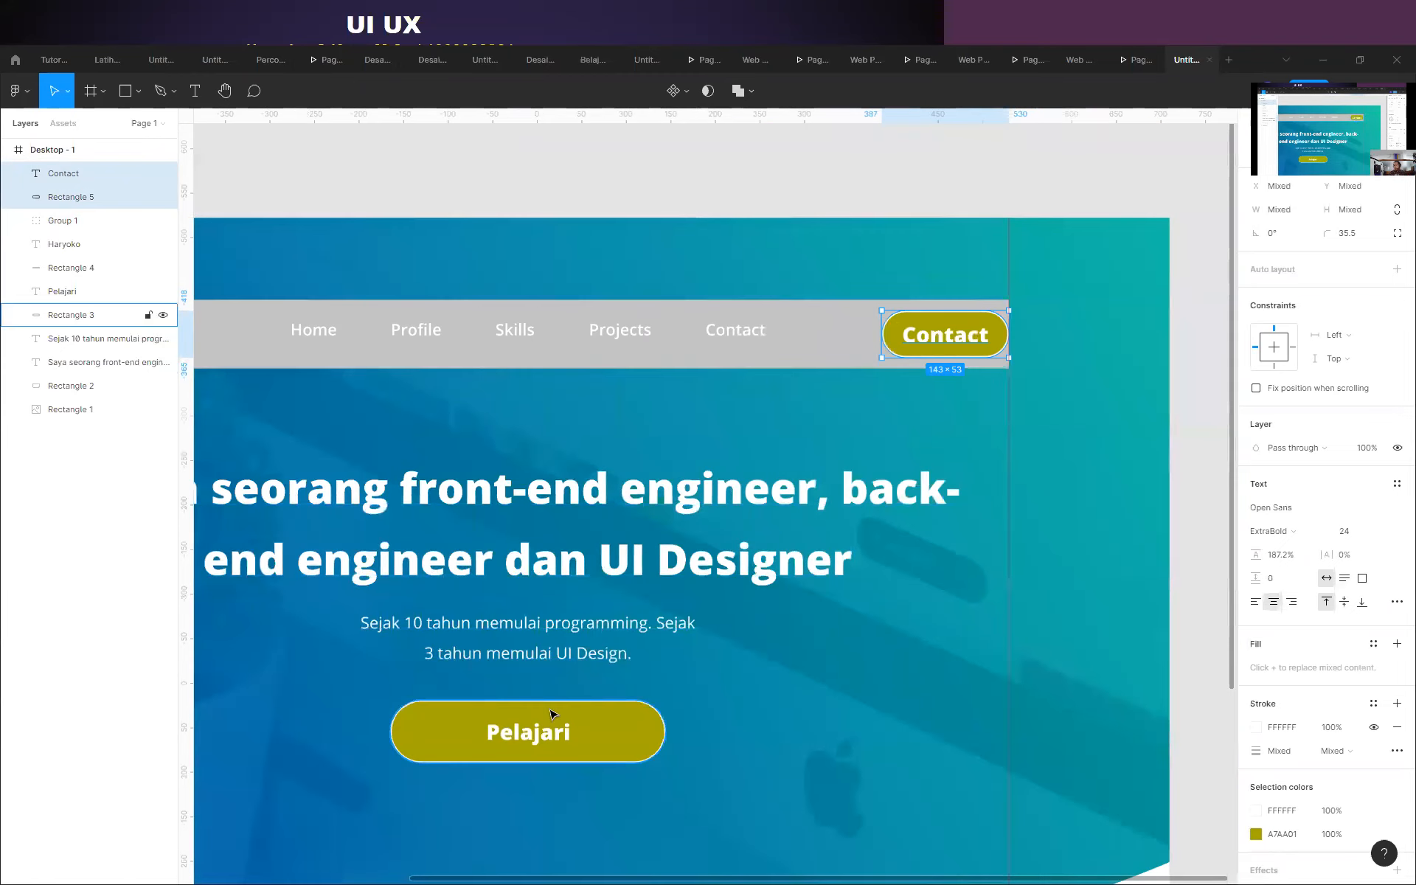
click(1075, 441)
click(945, 345)
click(1105, 377)
click(1031, 205)
click(978, 334)
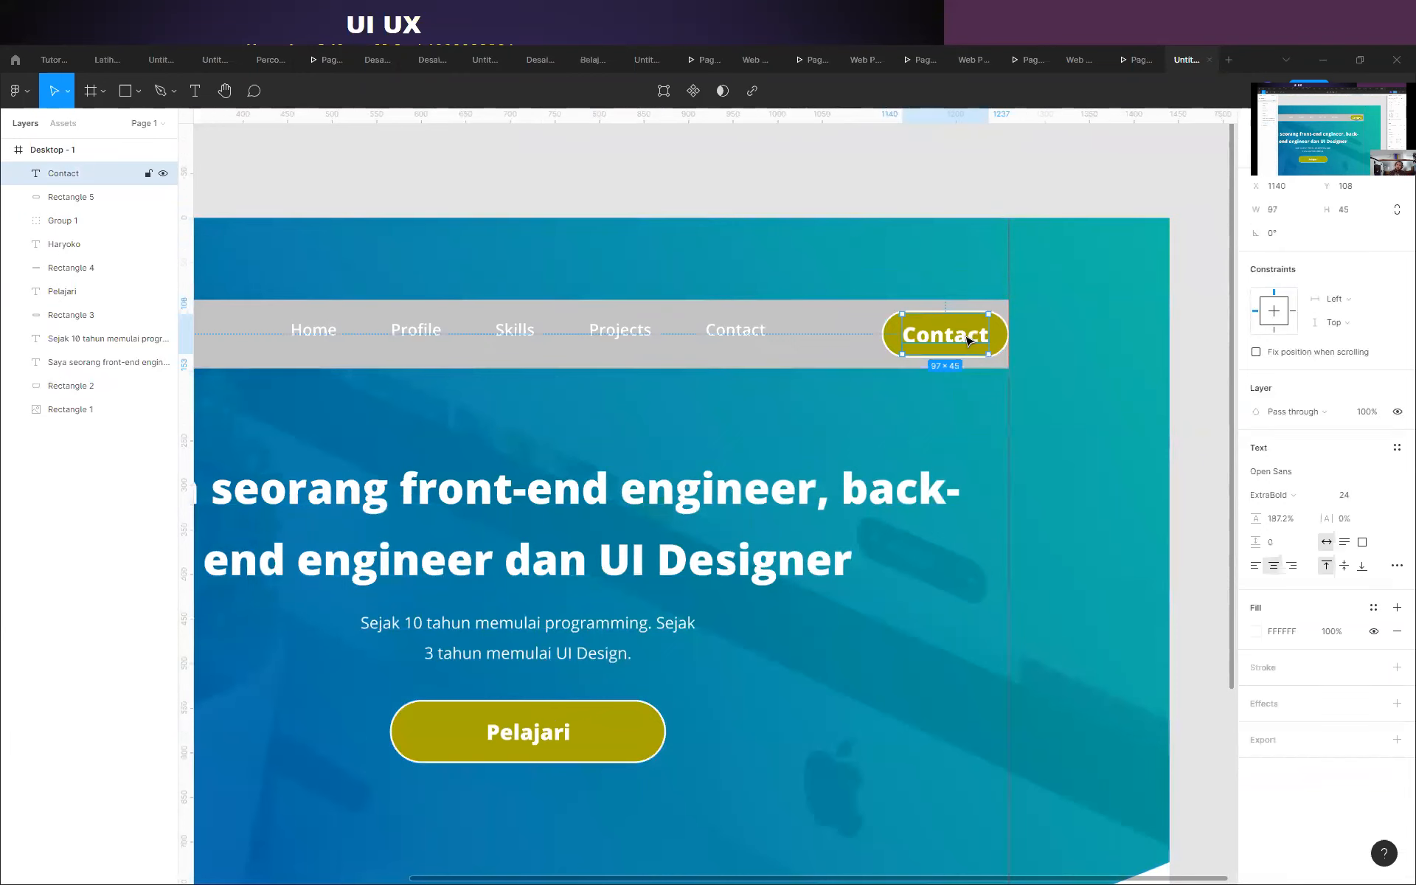
click(1016, 196)
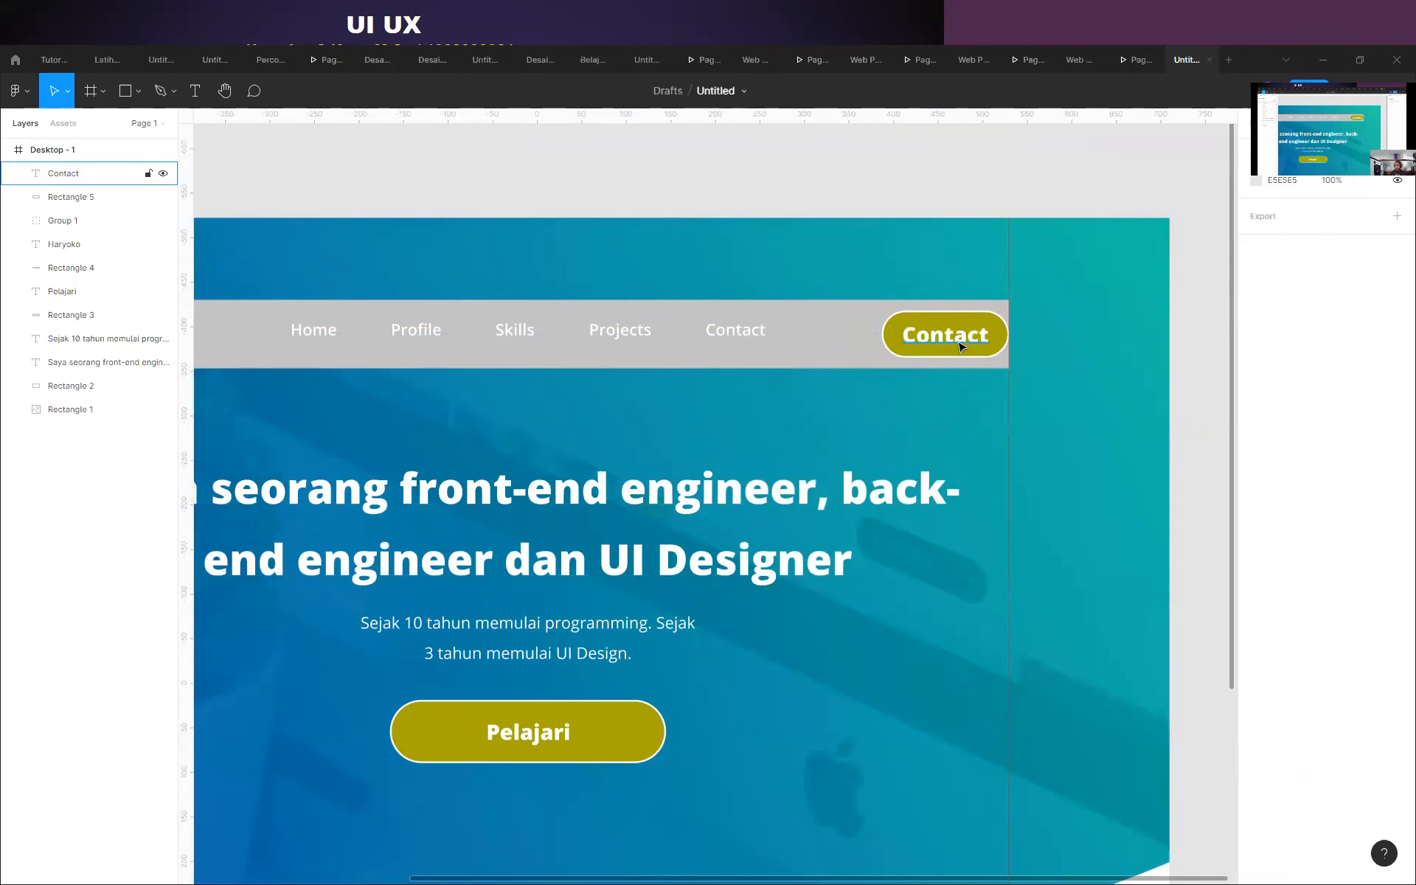
Remove the olive fill from the rounded rectangle behind the "Contact" label, keeping its outline.
click(961, 347)
click(987, 339)
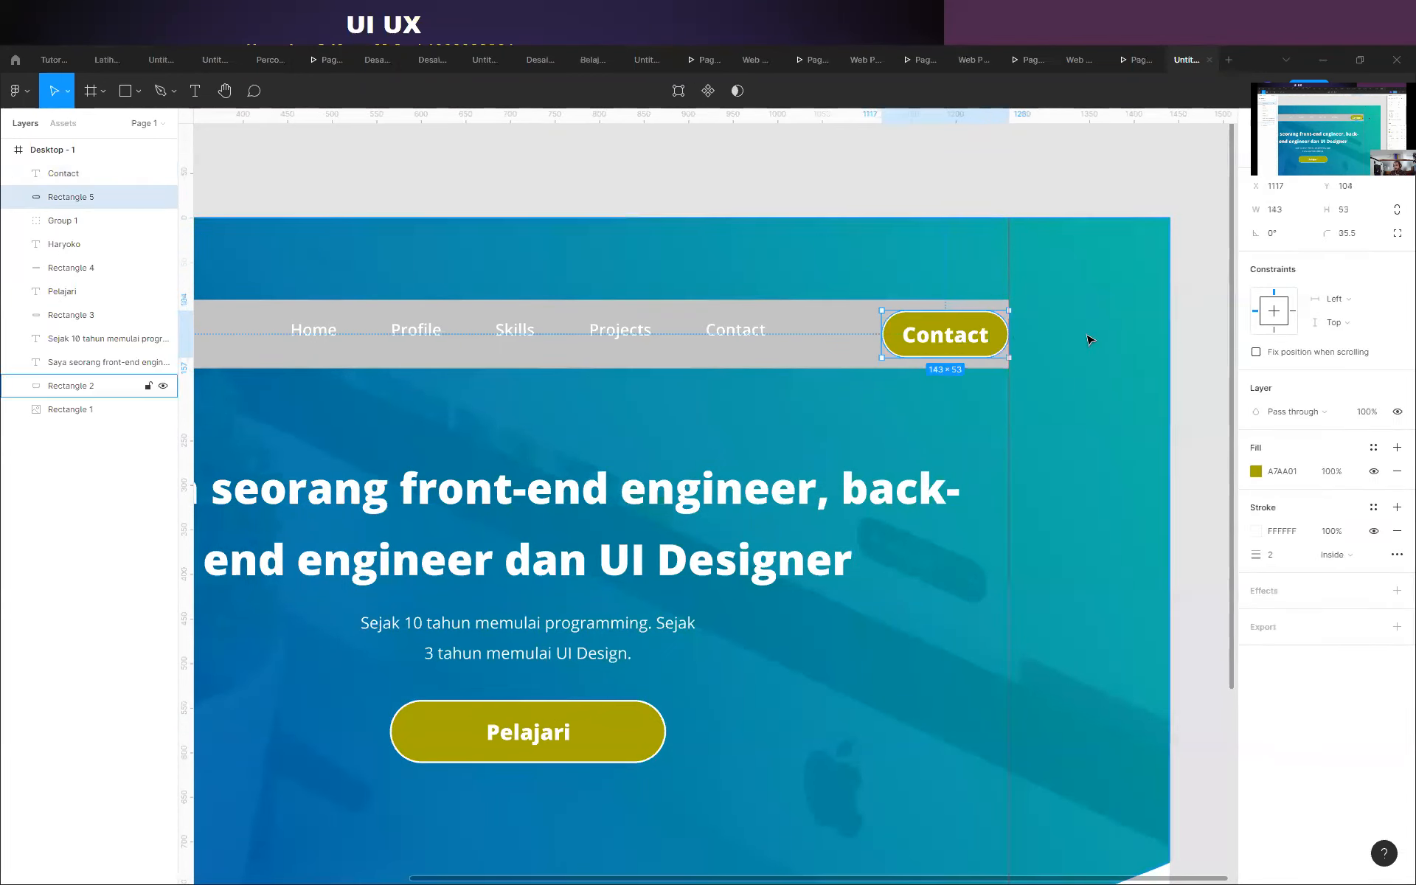
click(1373, 471)
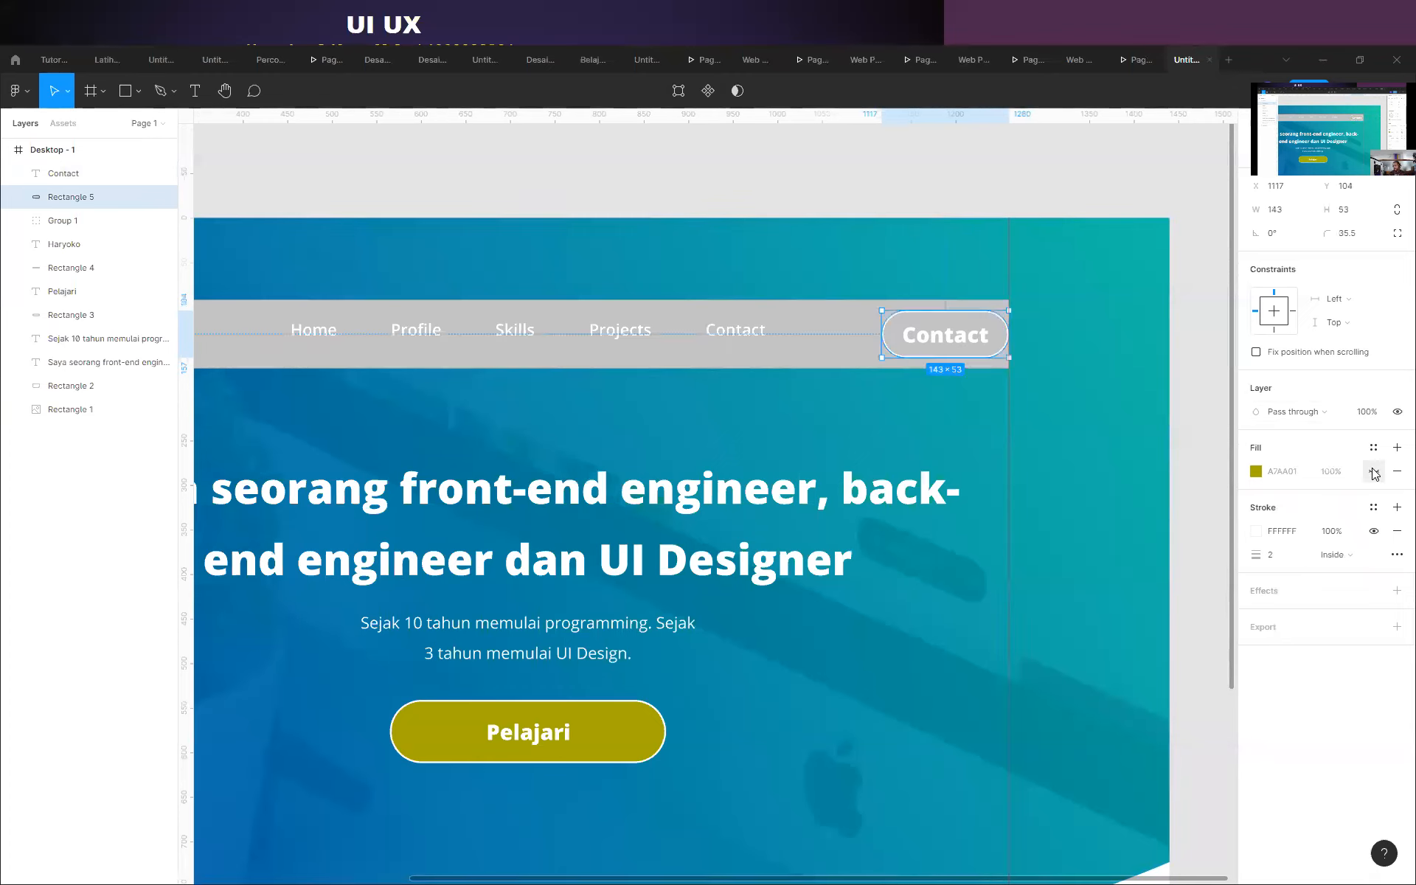
click(1374, 472)
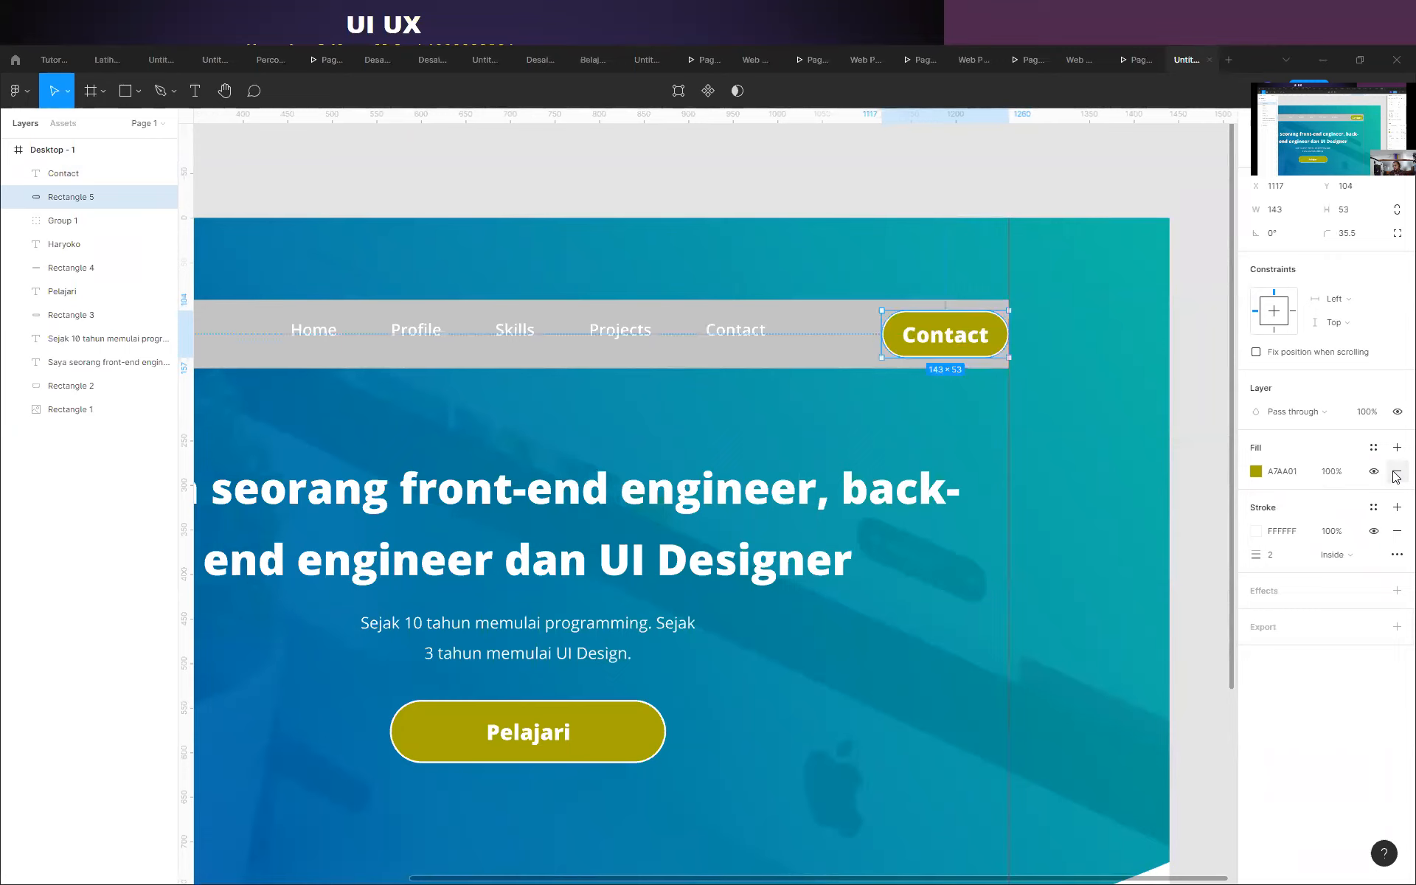
click(1396, 474)
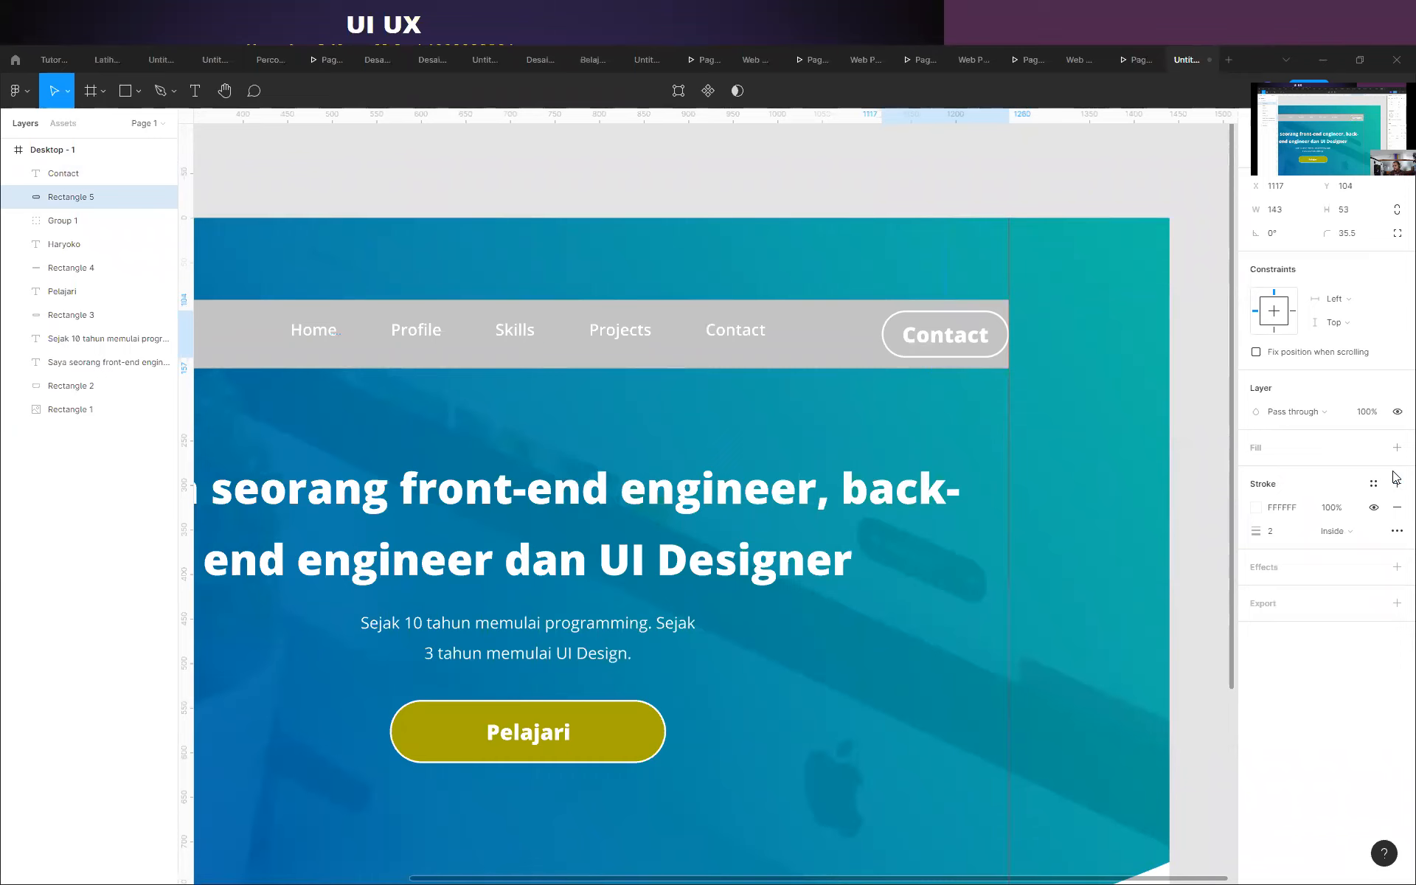
Colour the Contact button's outline and its label olive A7AA01, sampled from the "Pelajari" button.
click(1256, 508)
click(1082, 720)
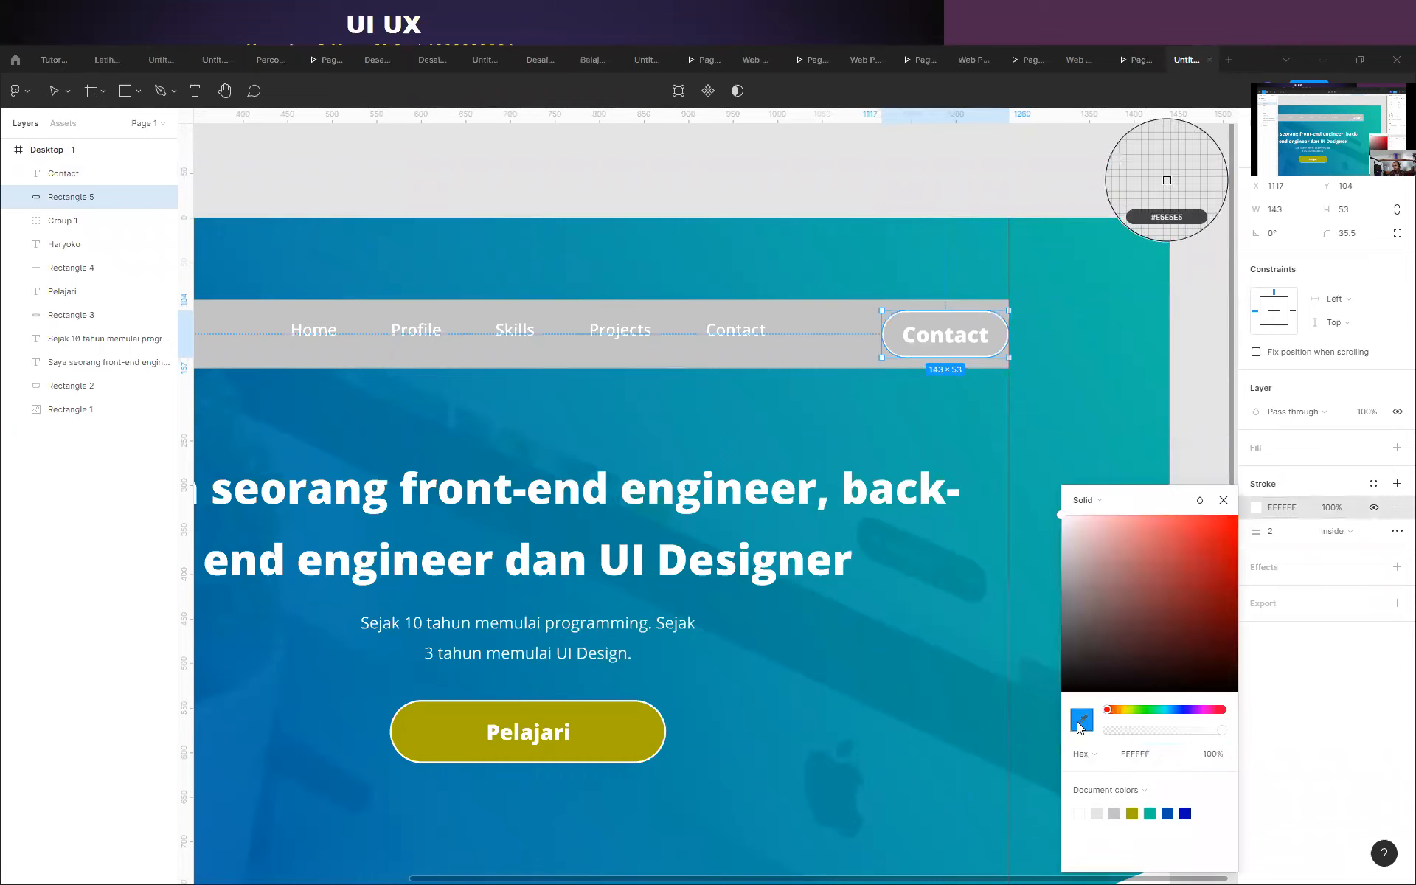
click(599, 741)
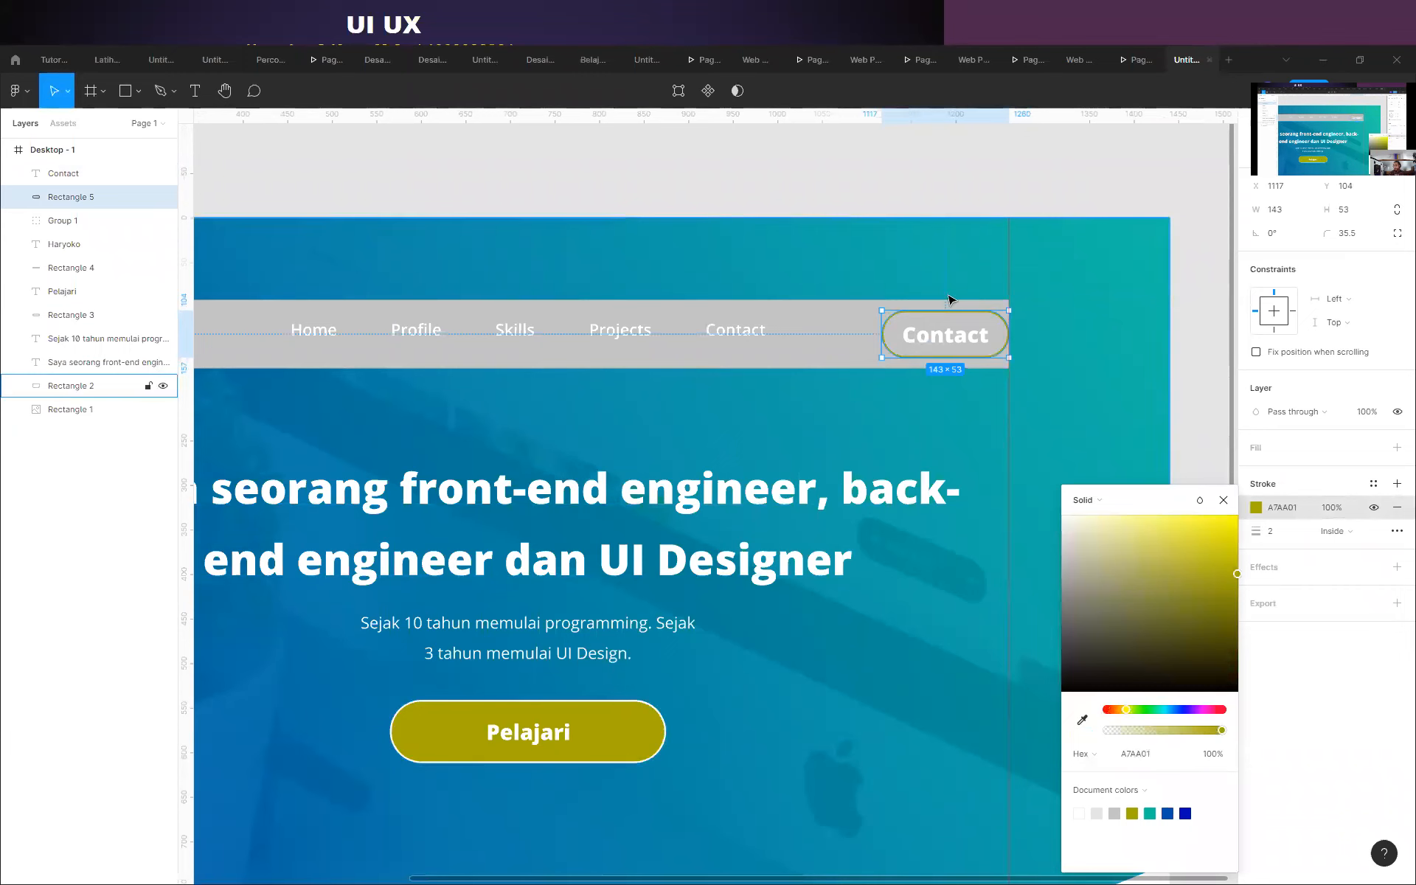
click(956, 345)
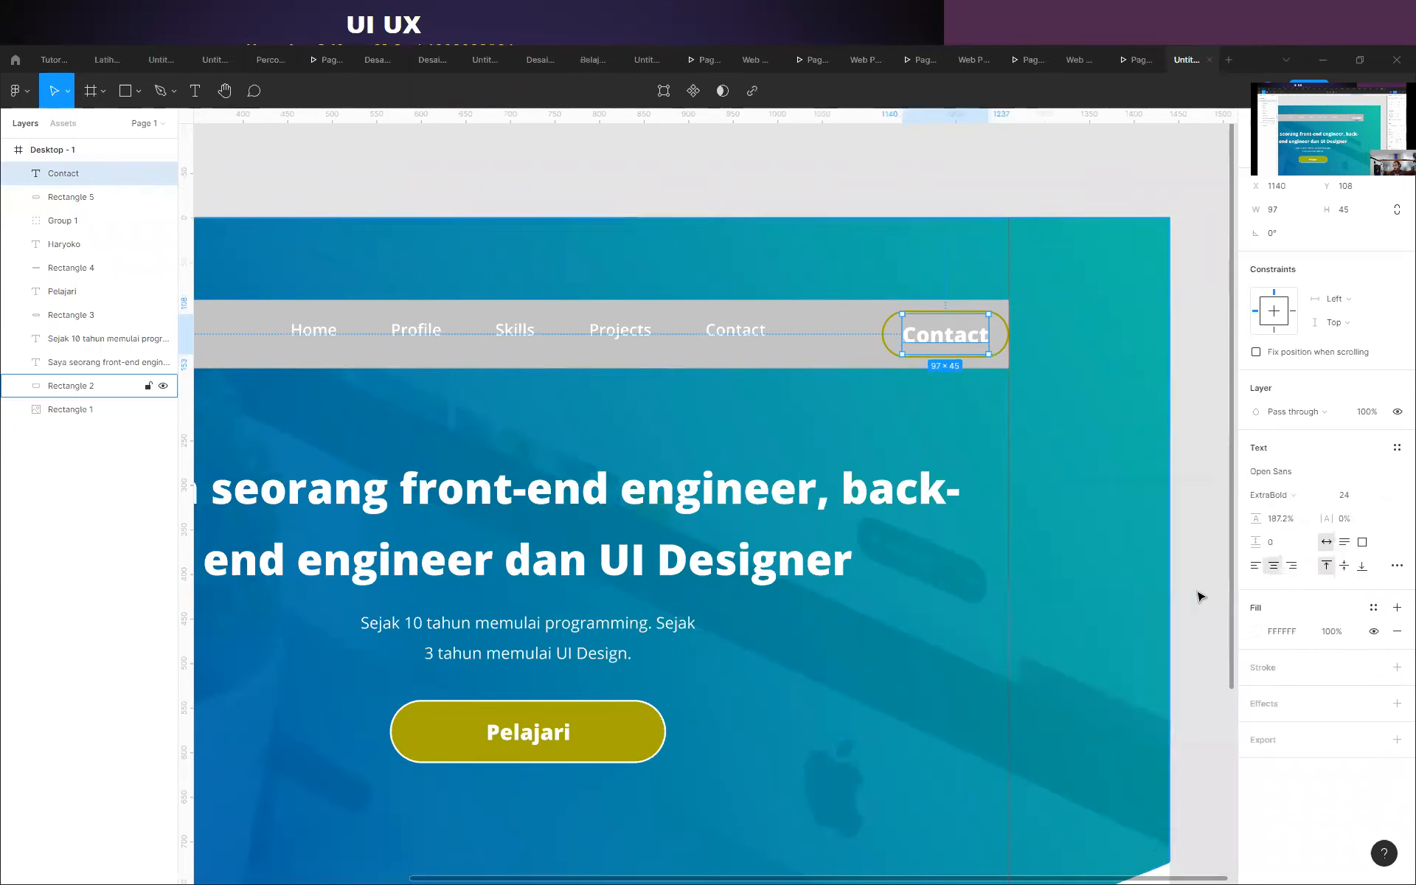
click(1258, 634)
click(1082, 720)
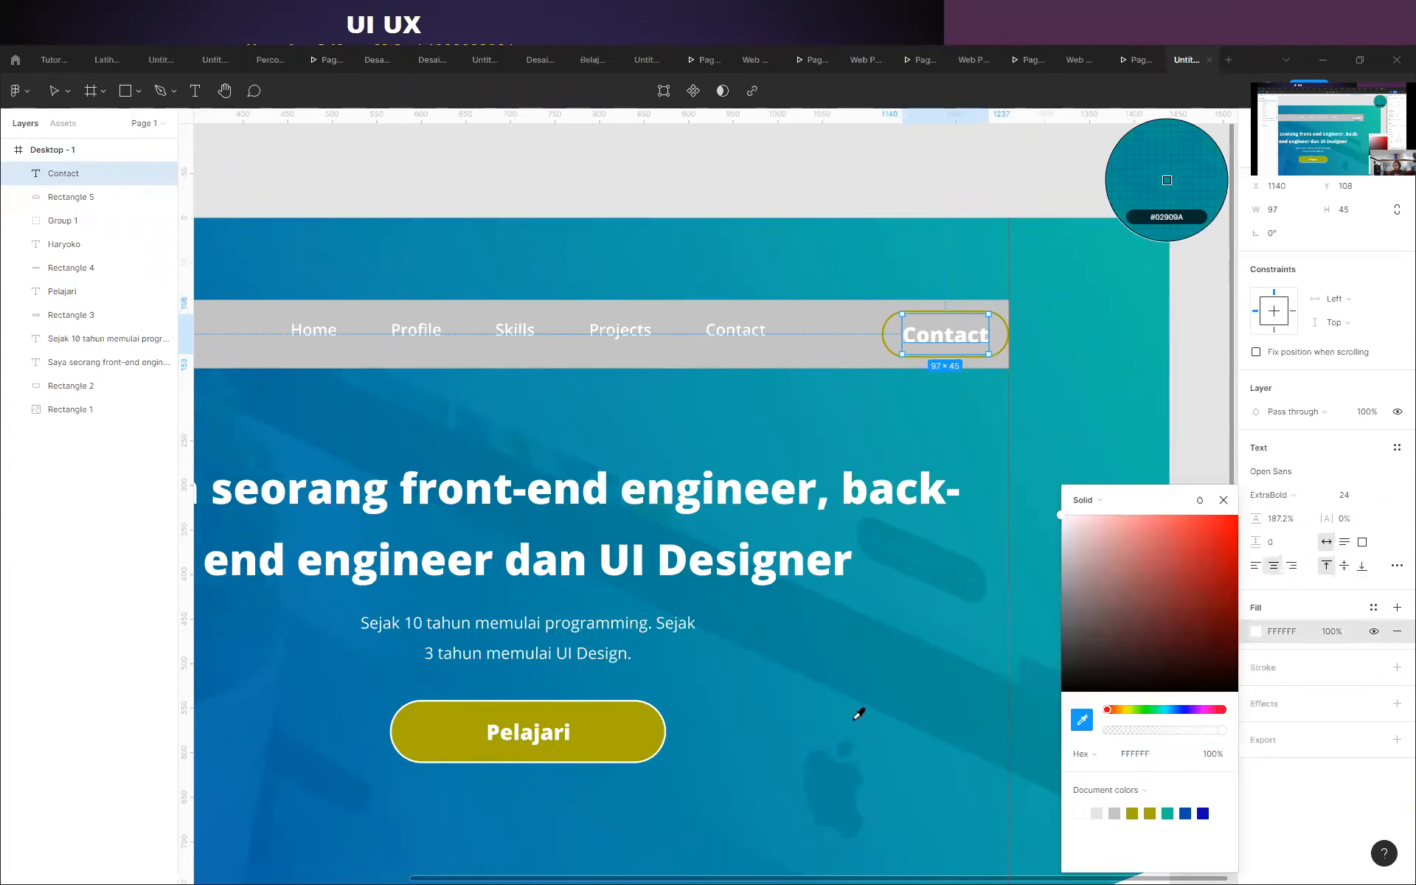
click(630, 729)
click(882, 142)
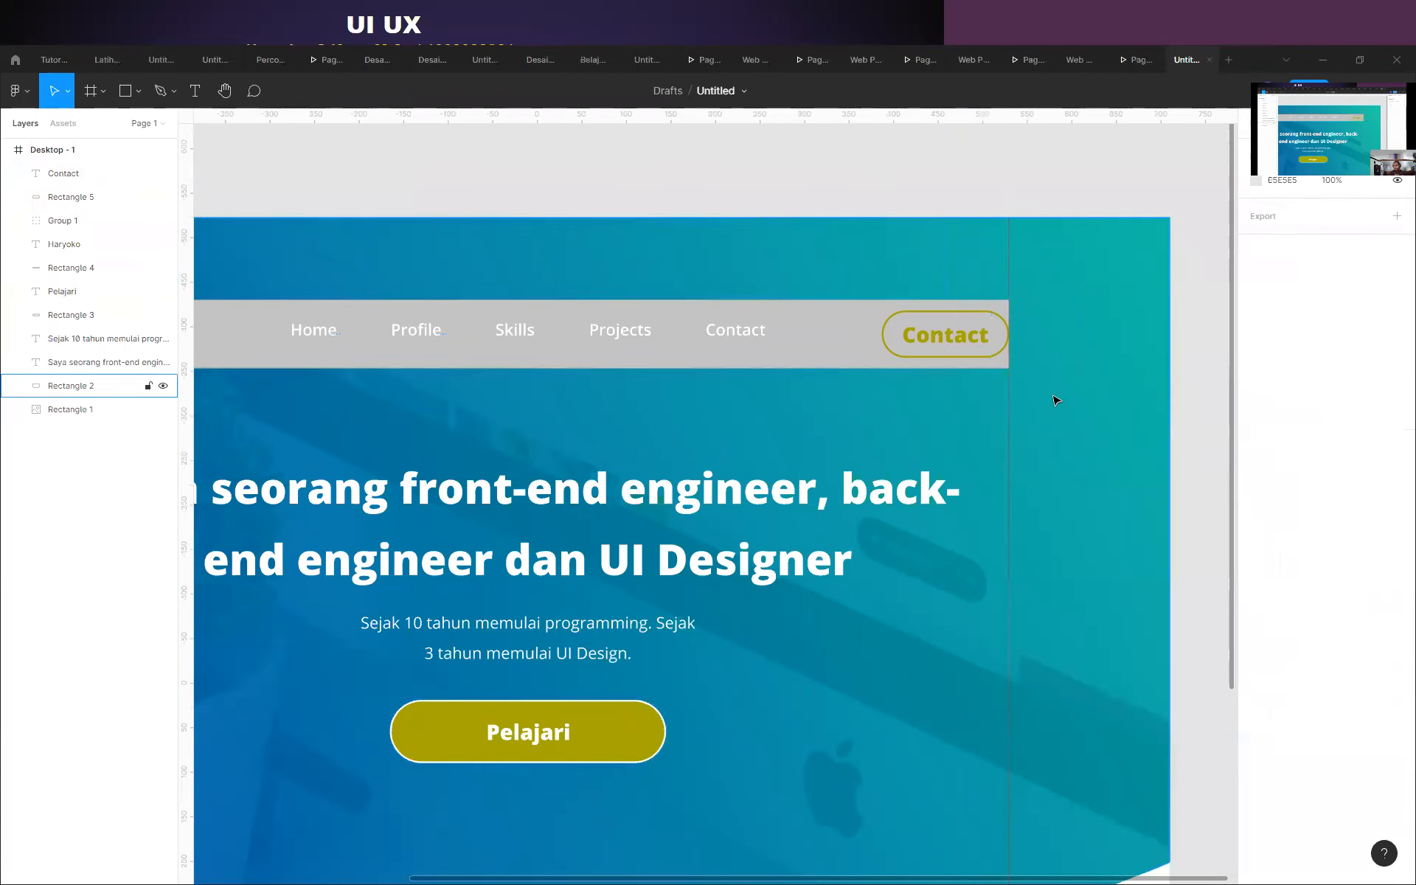
Delete the grey bar behind the navigation texts and the Contact button.
scroll(1056, 399, down, 3)
scroll(920, 369, up, 2)
click(920, 370)
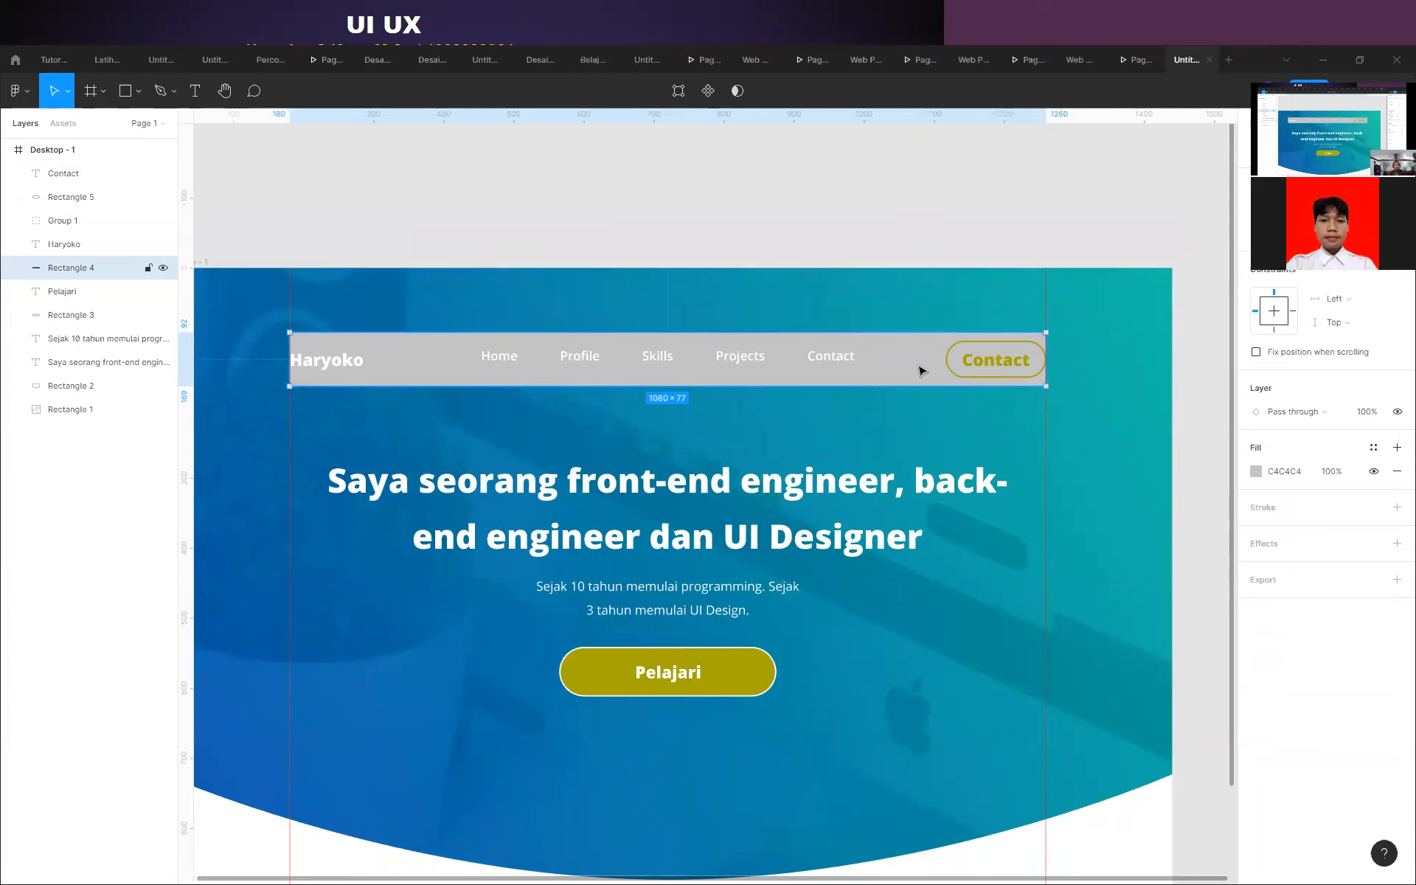
key(Delete)
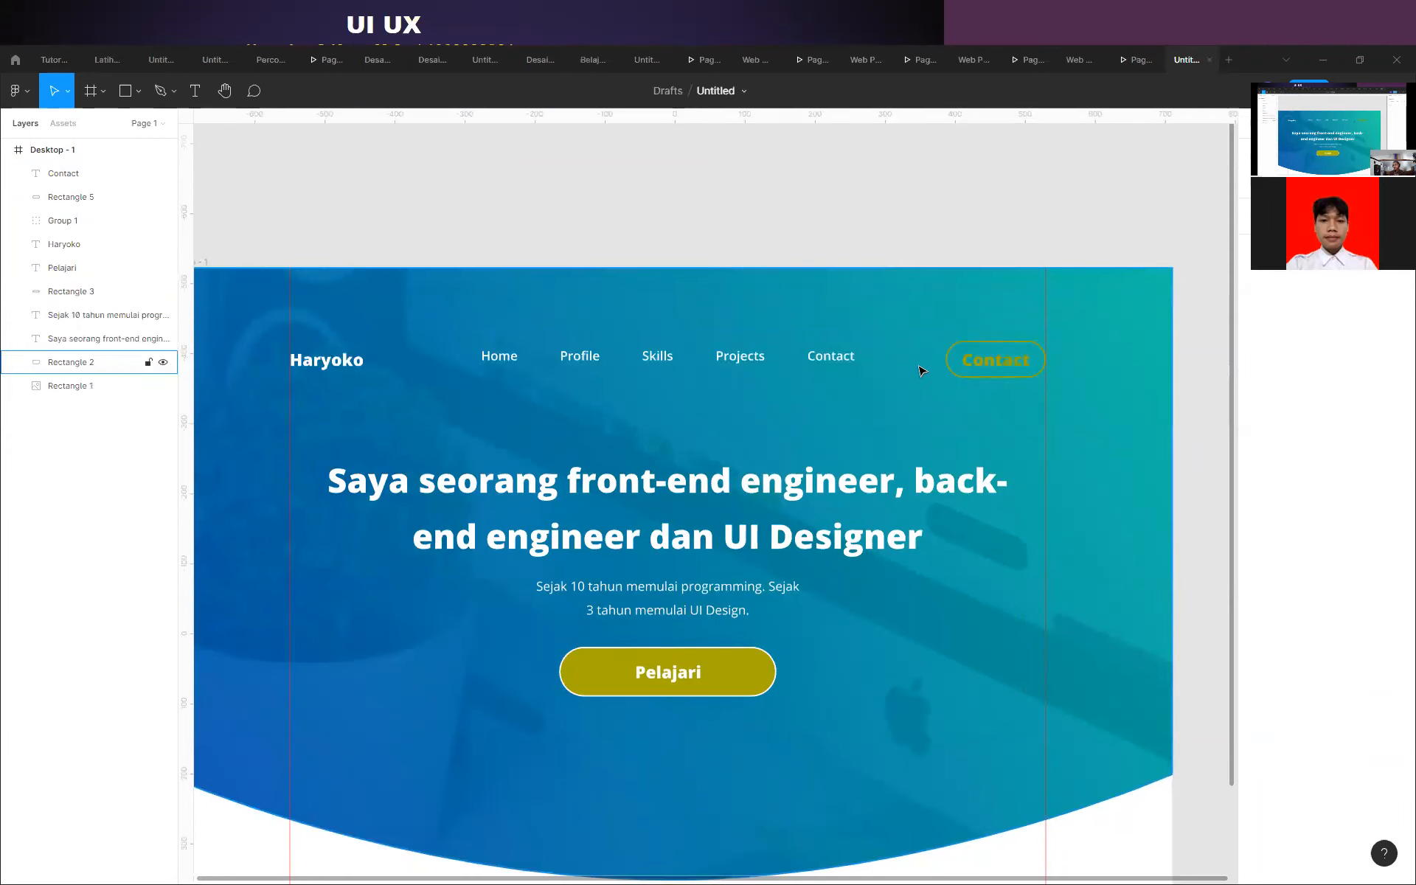
Change the fill colour of the Contact button's label to bright yellow FAFF03.
click(1016, 365)
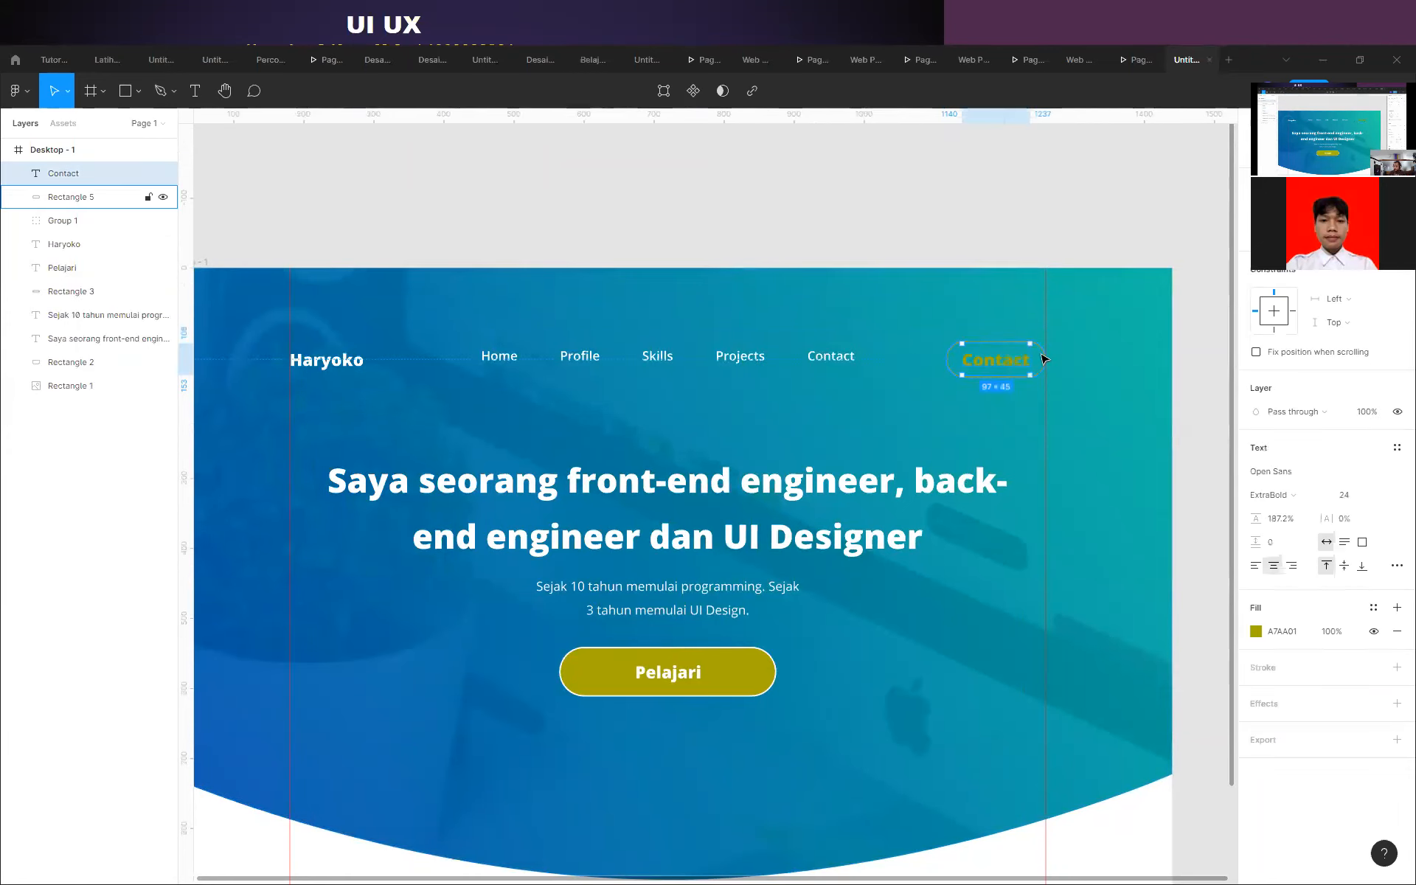
shift+click(1042, 357)
click(1256, 668)
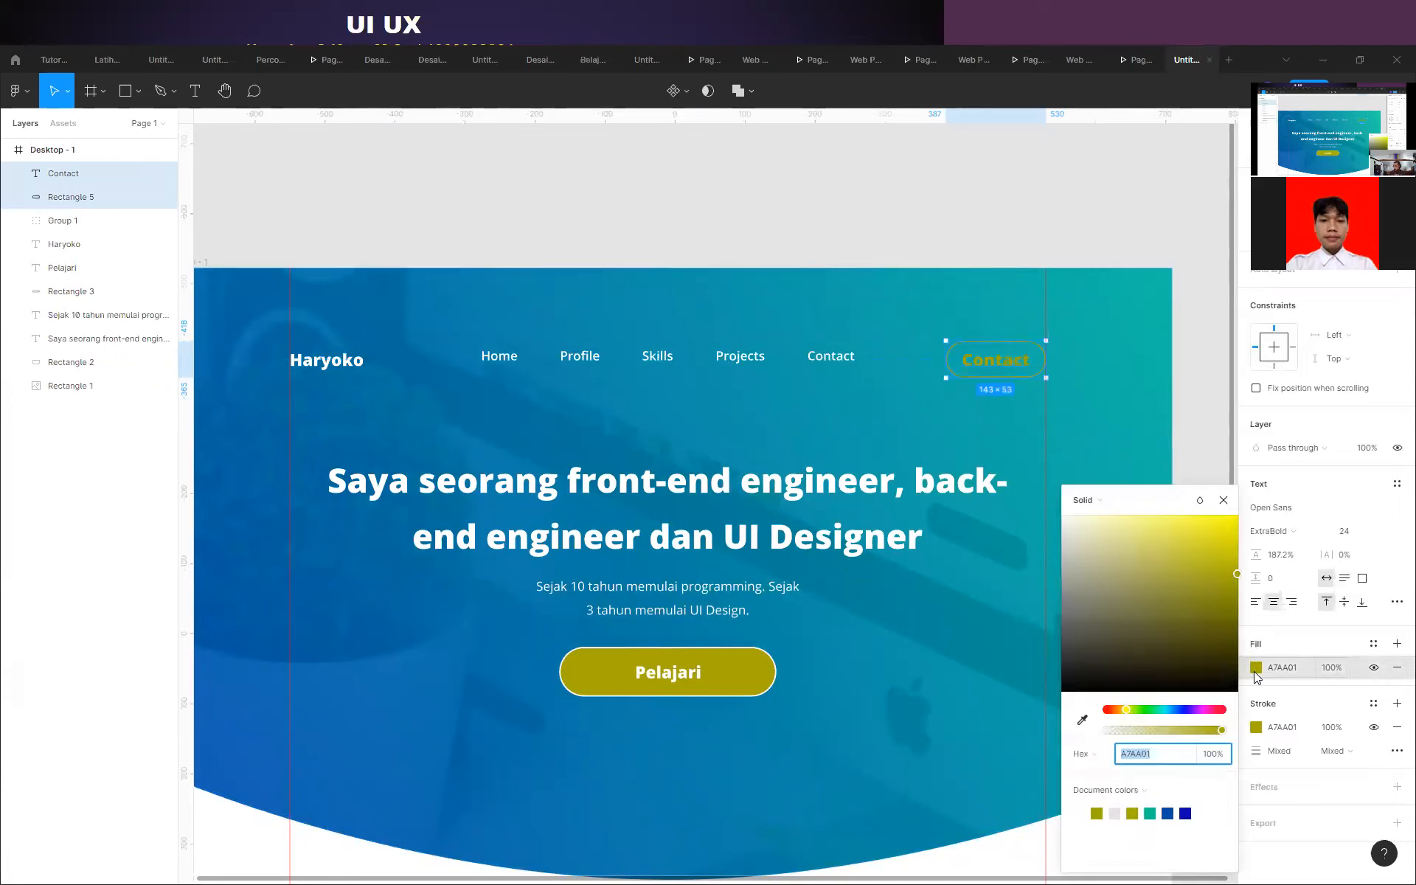
drag(1122, 713, 1124, 713)
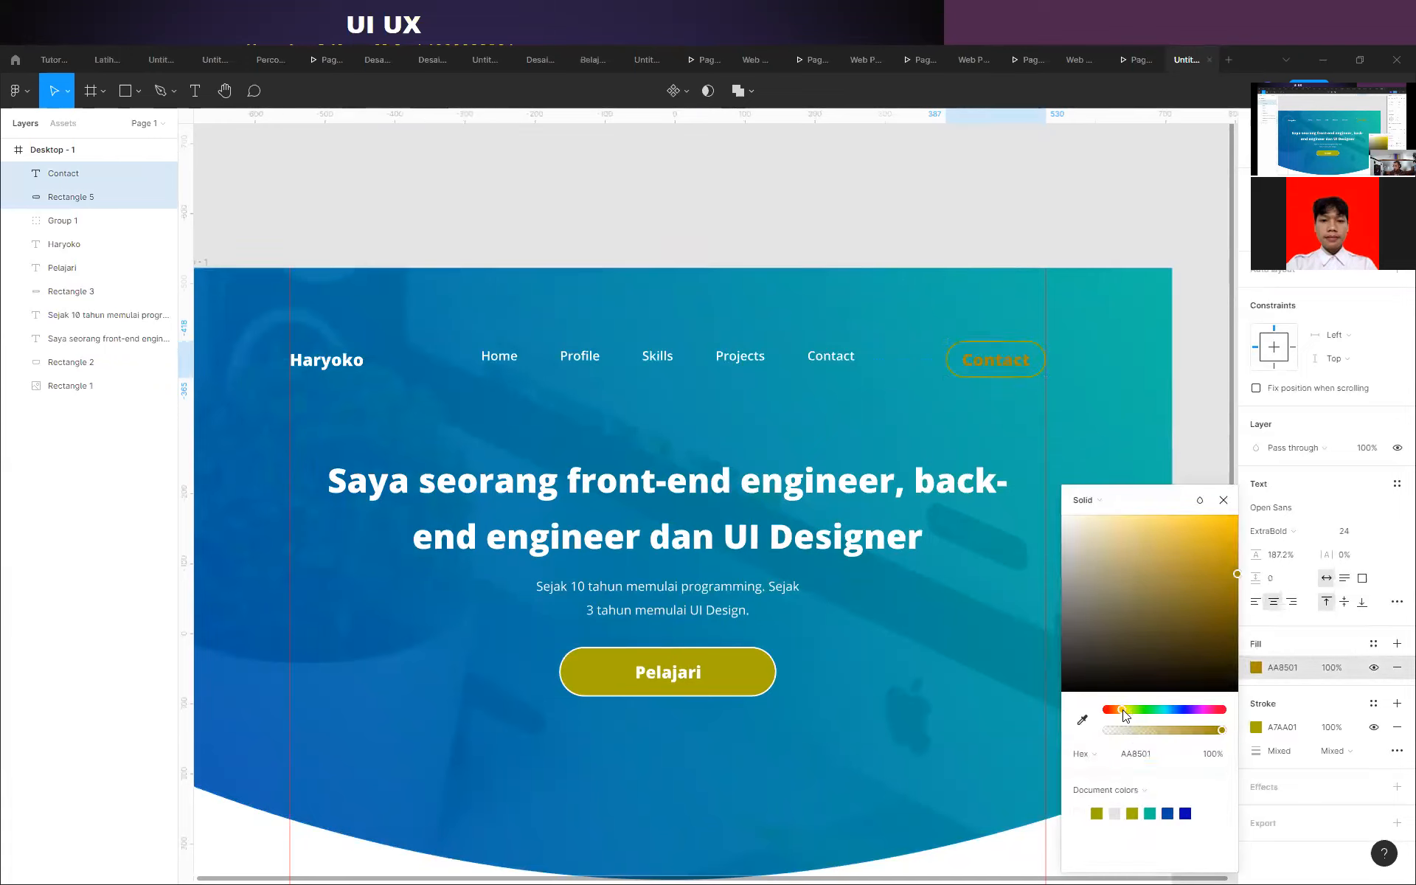
drag(1237, 574, 1236, 510)
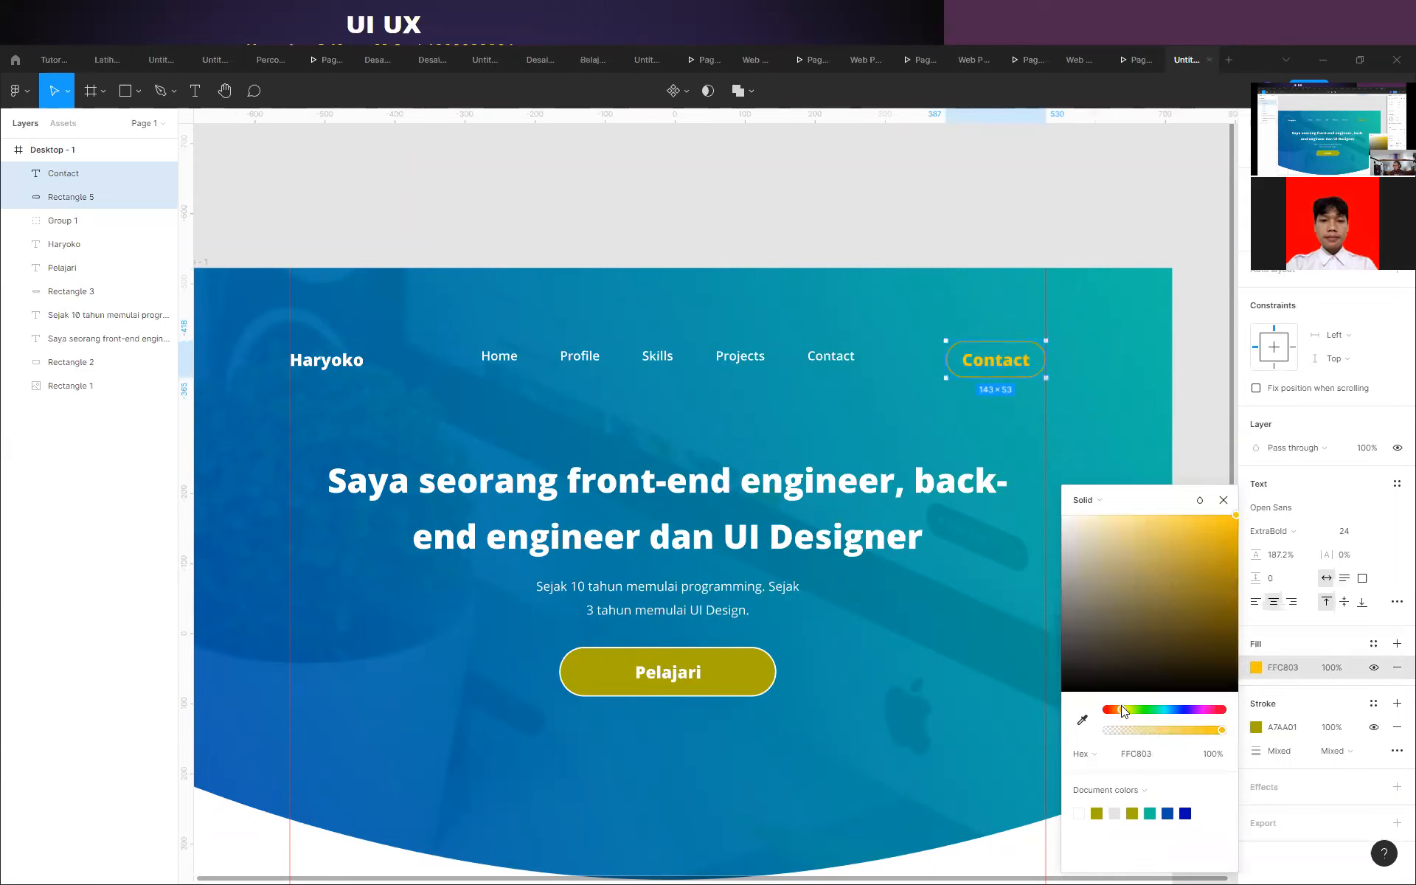
drag(1118, 713, 1128, 715)
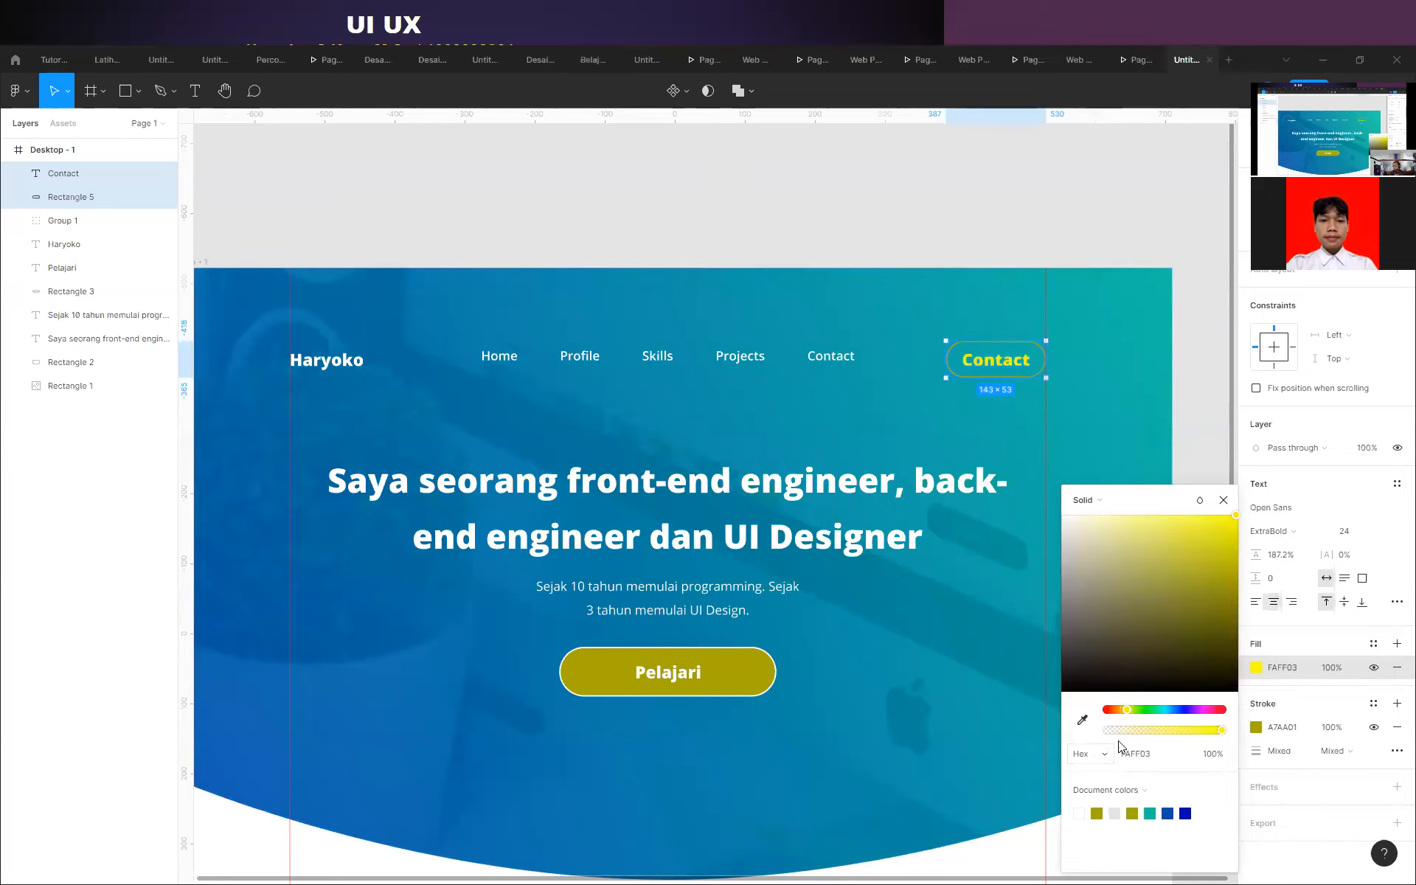
drag(1129, 711, 1126, 711)
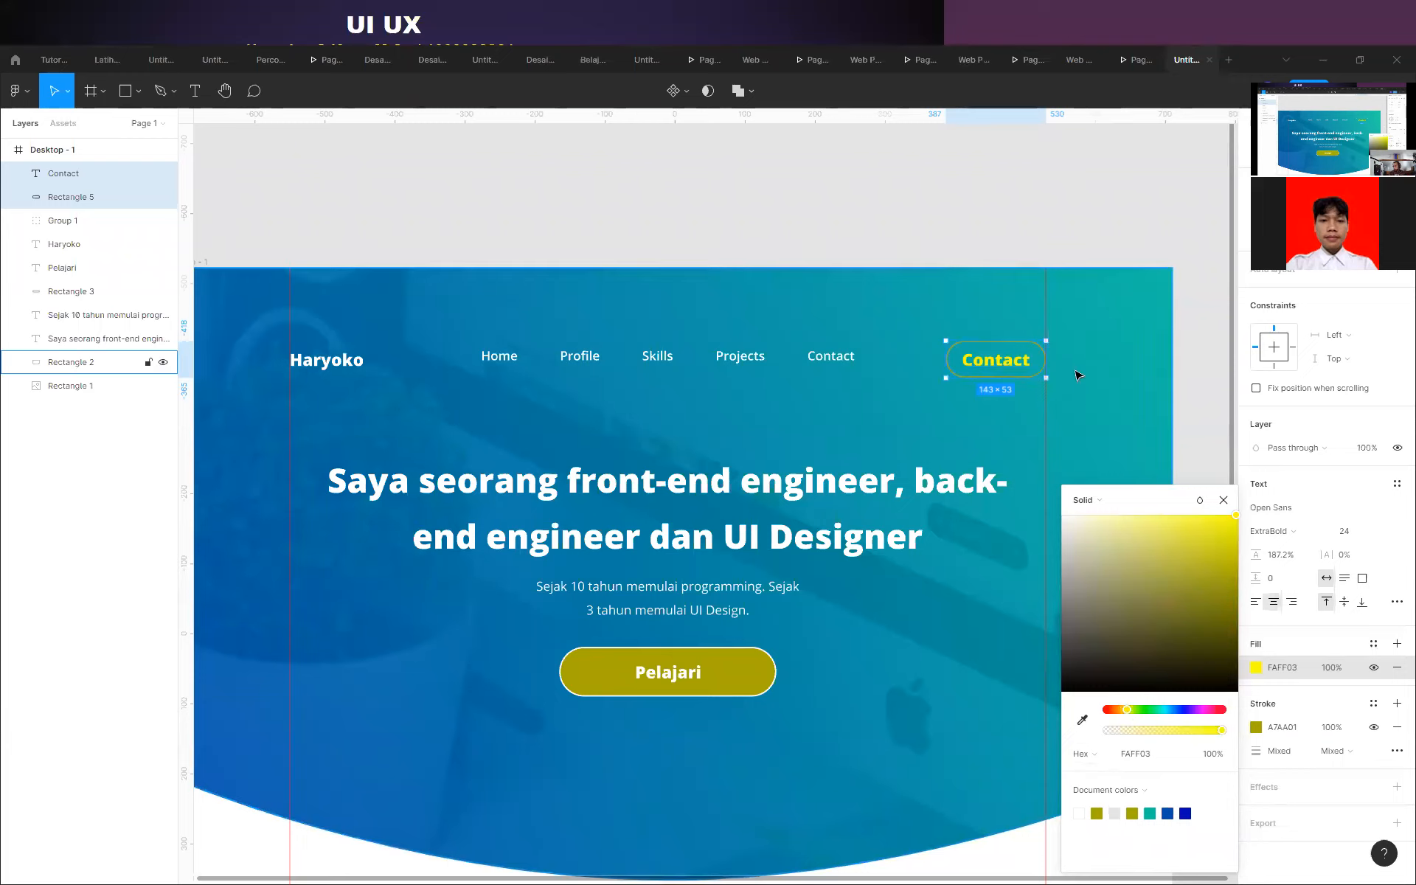
click(1131, 170)
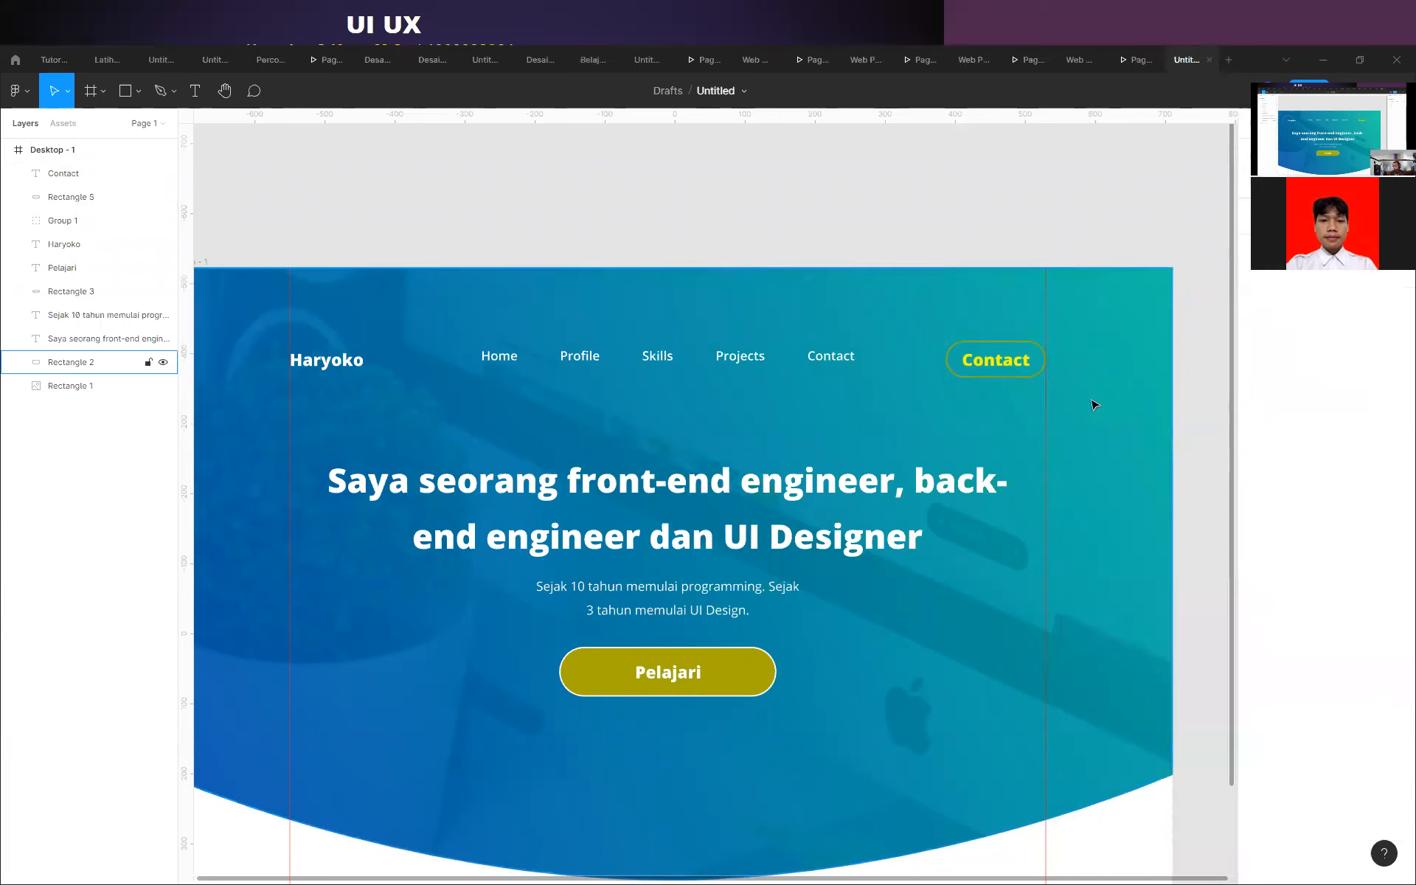
Try filling the "Pelajari" button with yellow FAFF03 sampled from the "Contact" label, and undo the change.
click(1025, 360)
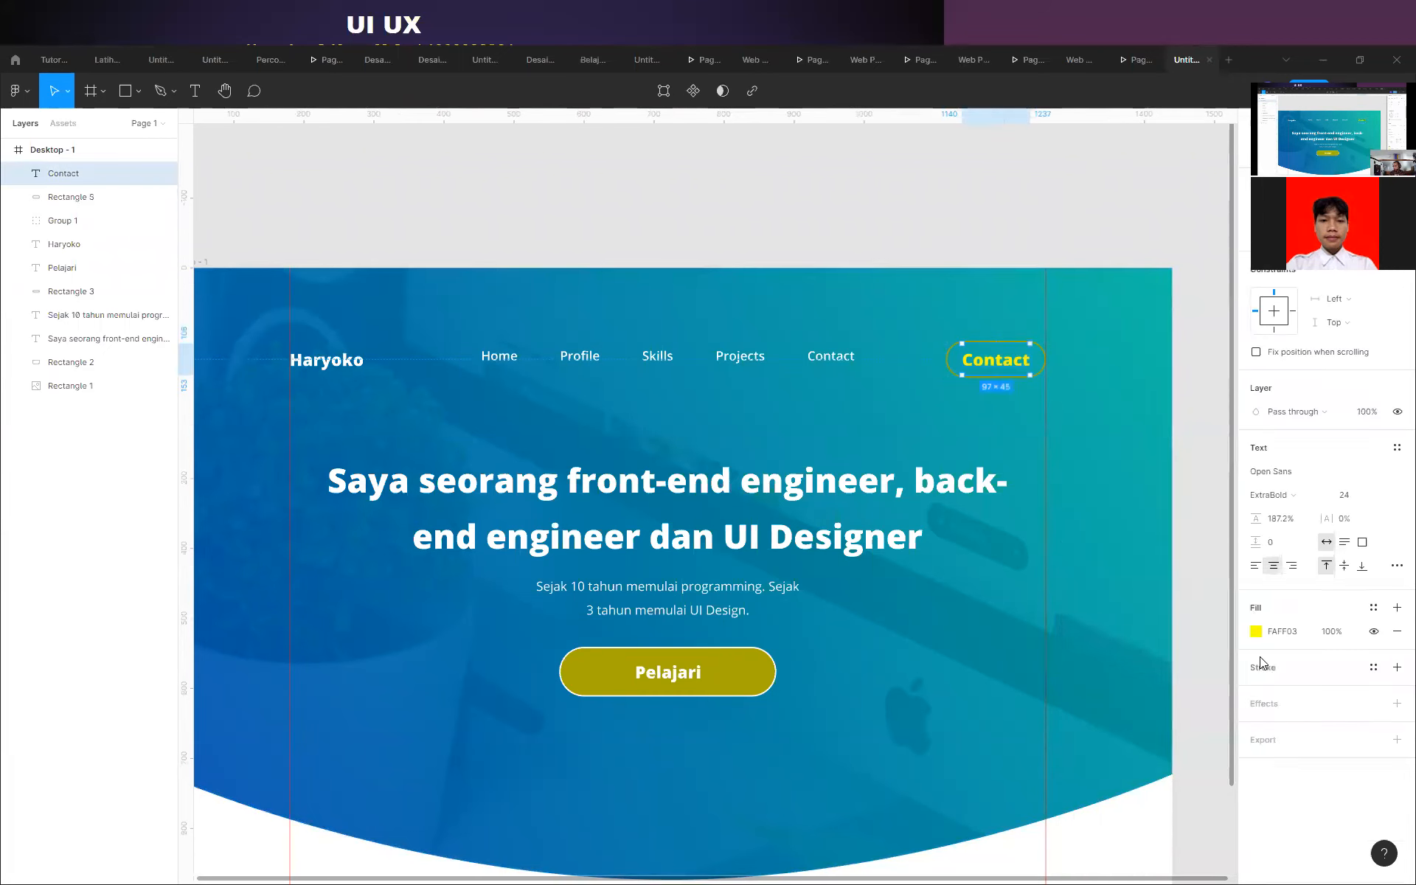
click(764, 668)
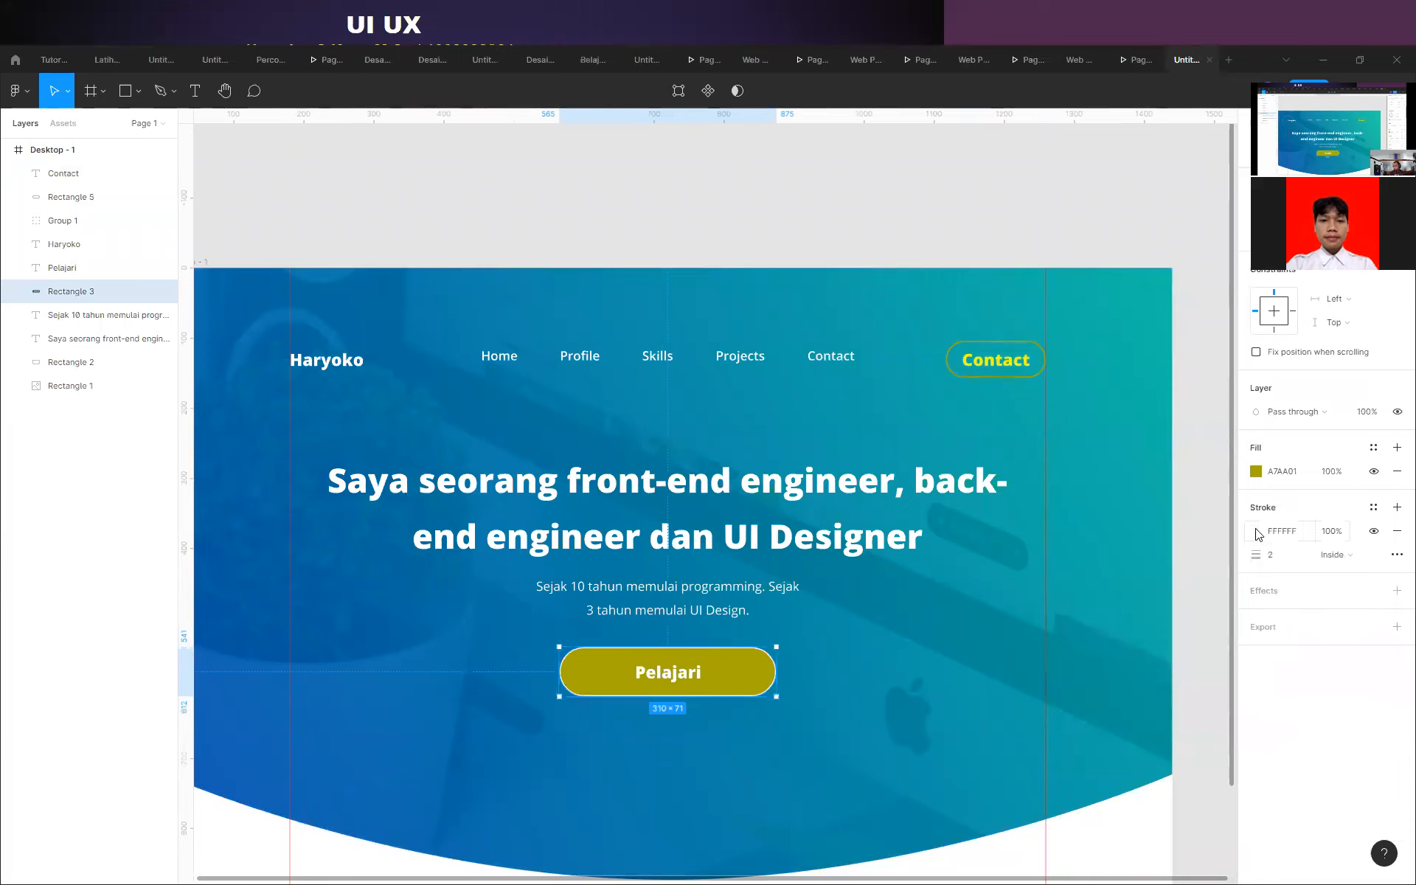
click(1256, 472)
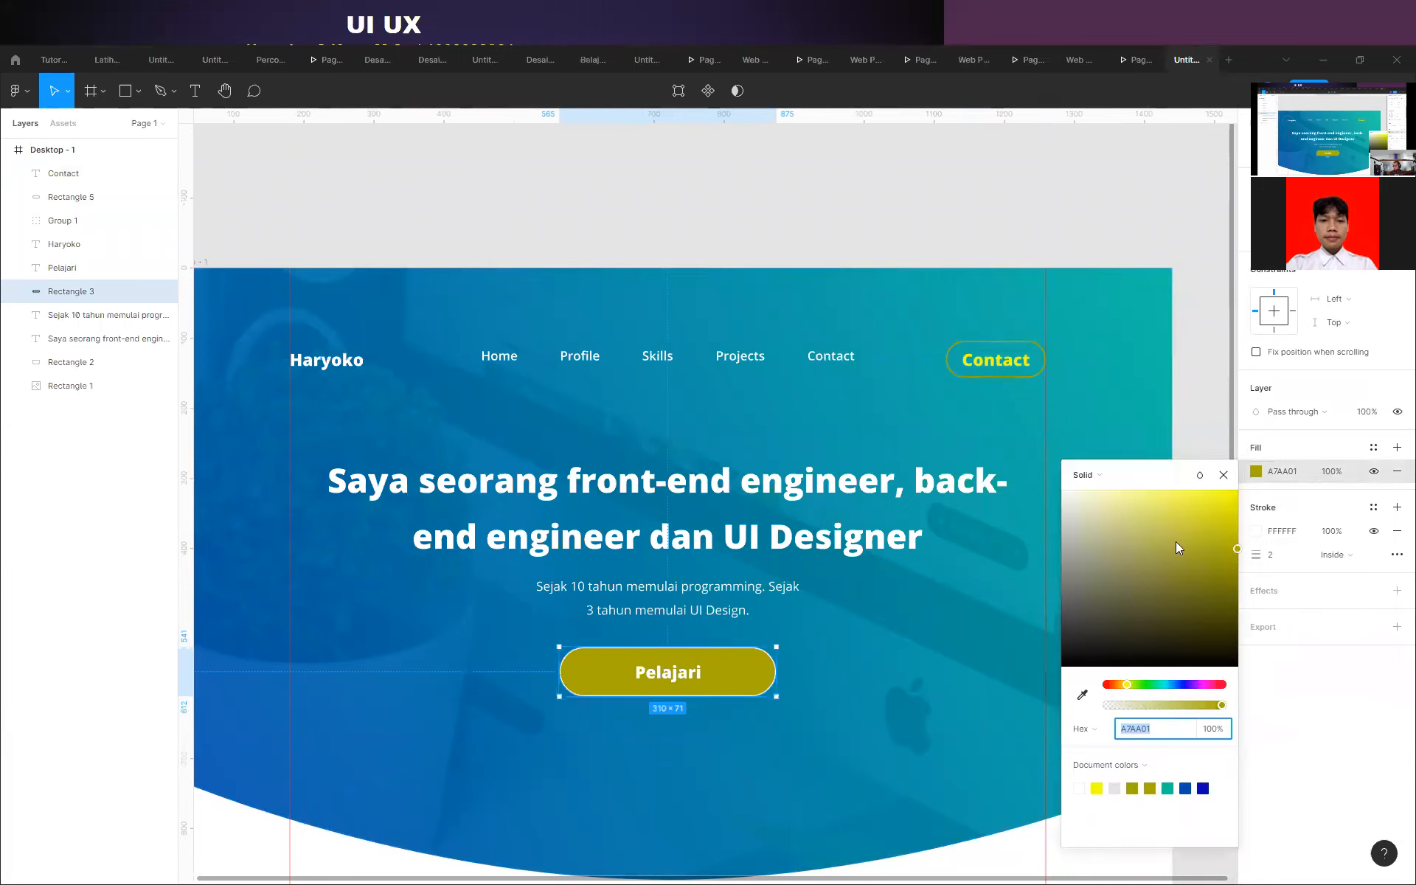
click(1083, 695)
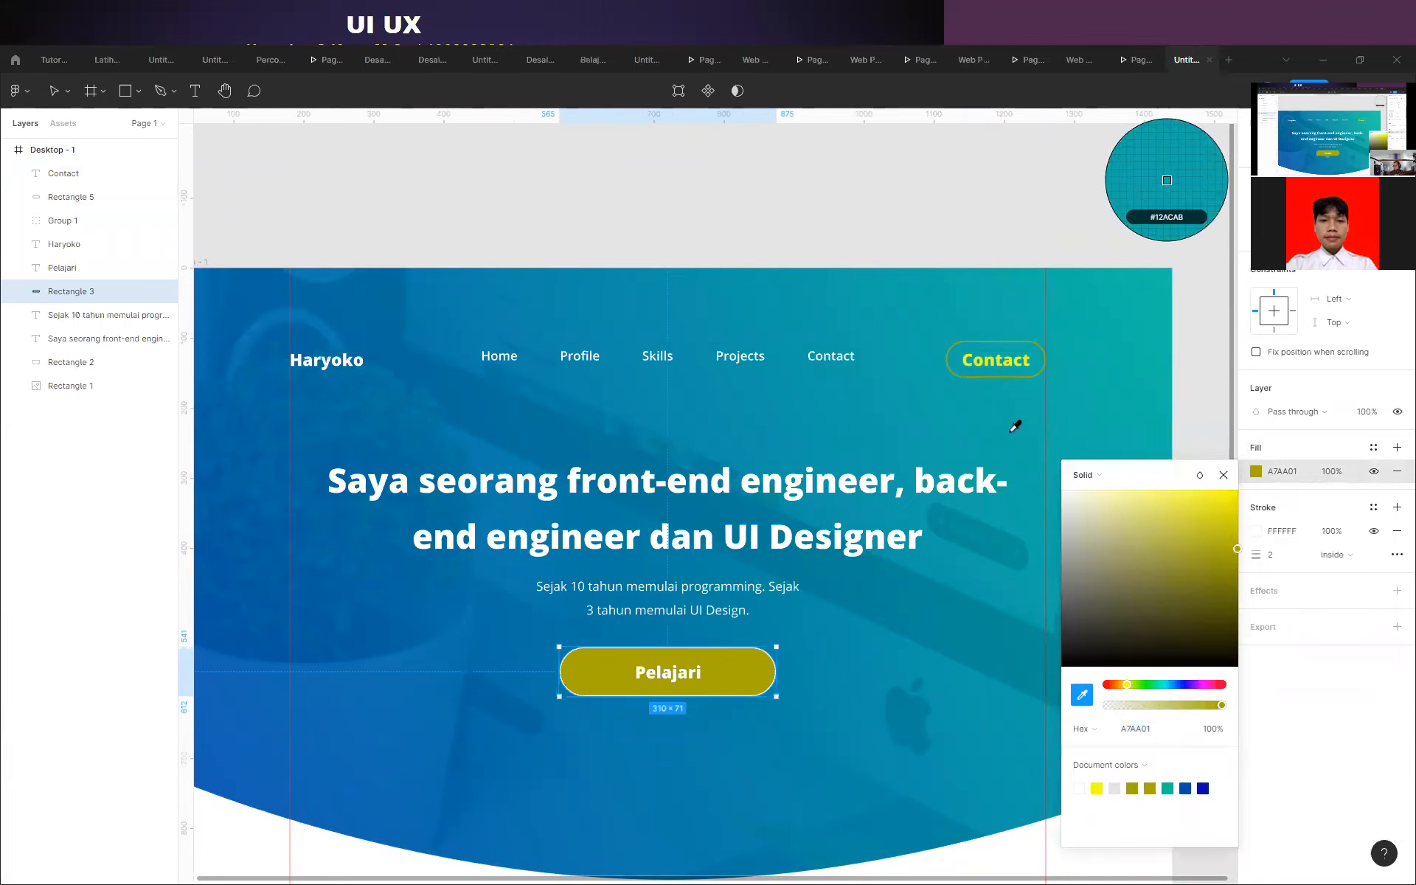
click(1001, 362)
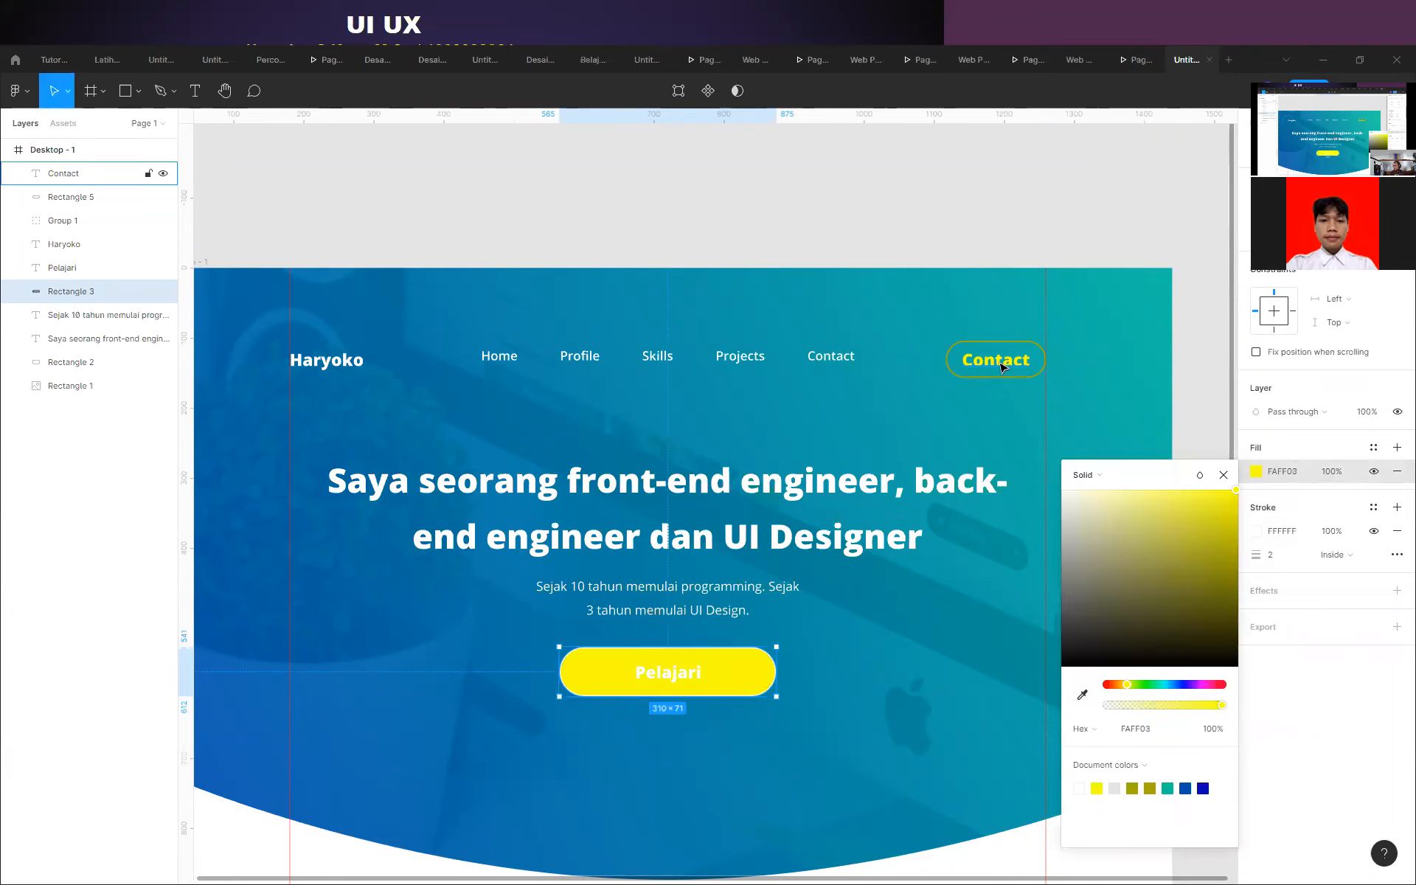
key(ctrl+z)
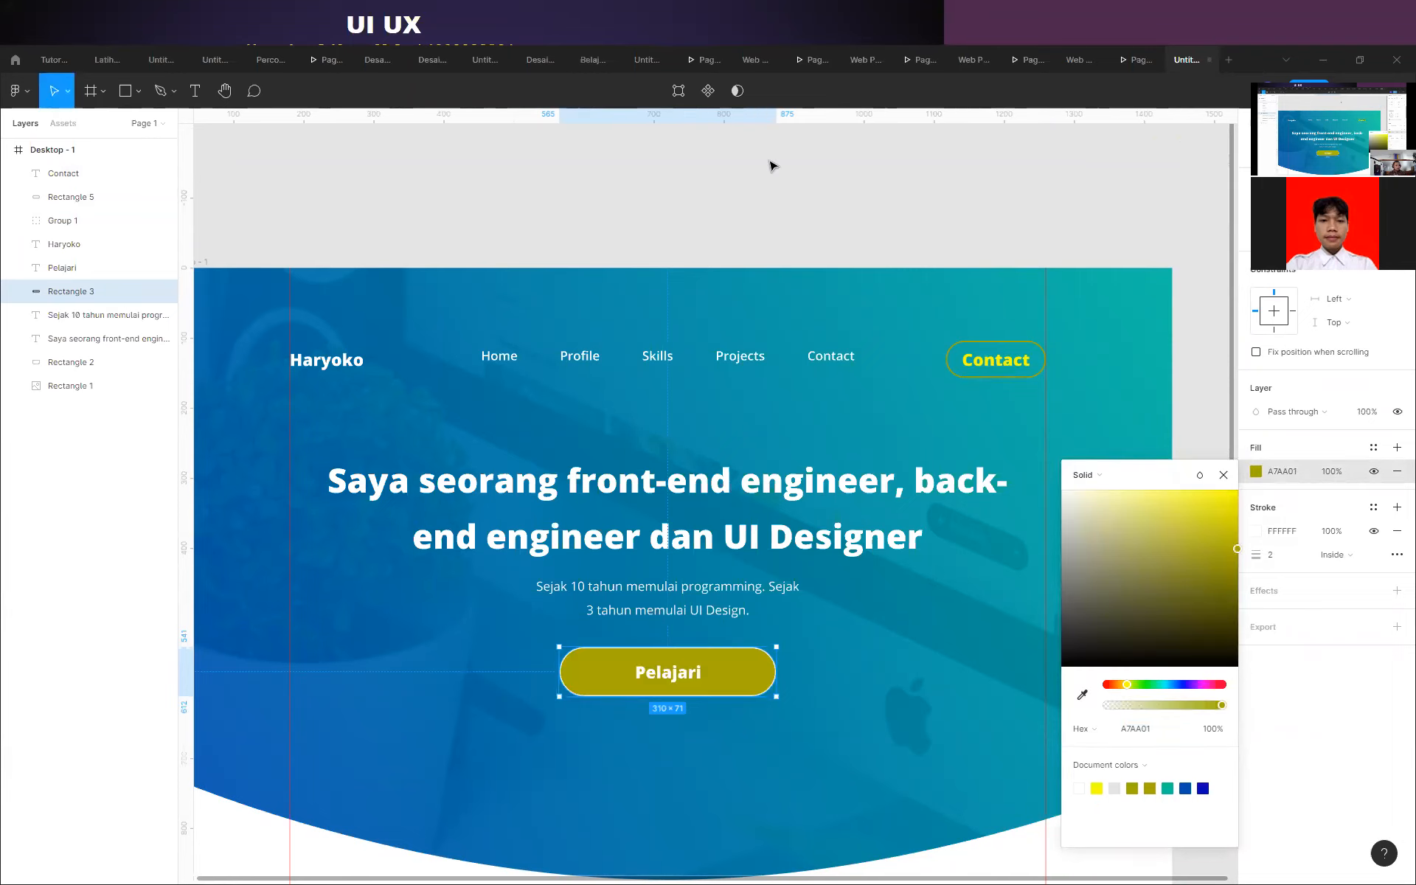
click(771, 164)
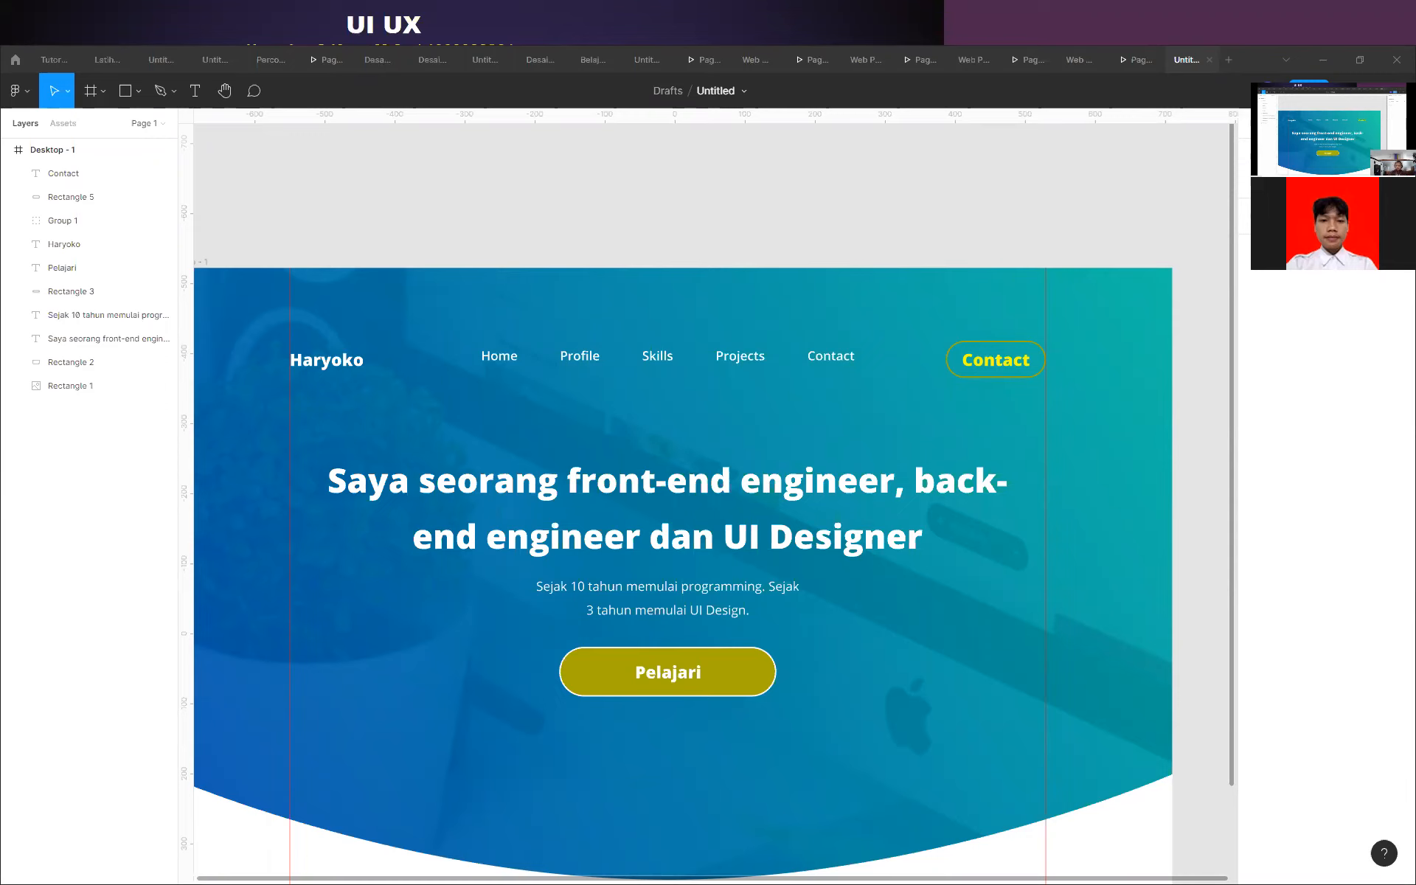
click(820, 171)
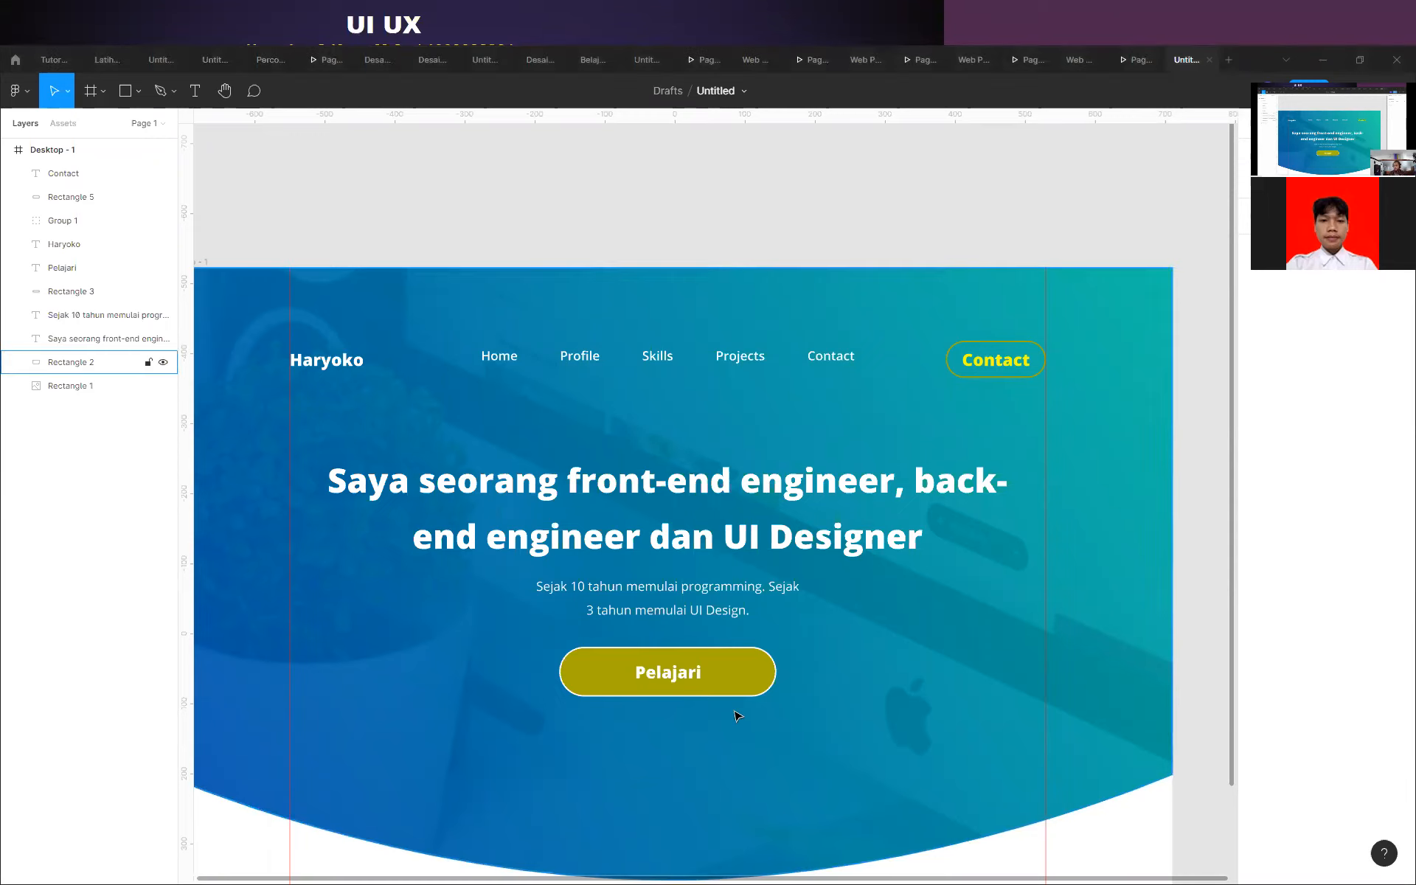
Brighten the "Pelajari" button's fill colour to yellow D7DB00.
click(741, 681)
click(1256, 471)
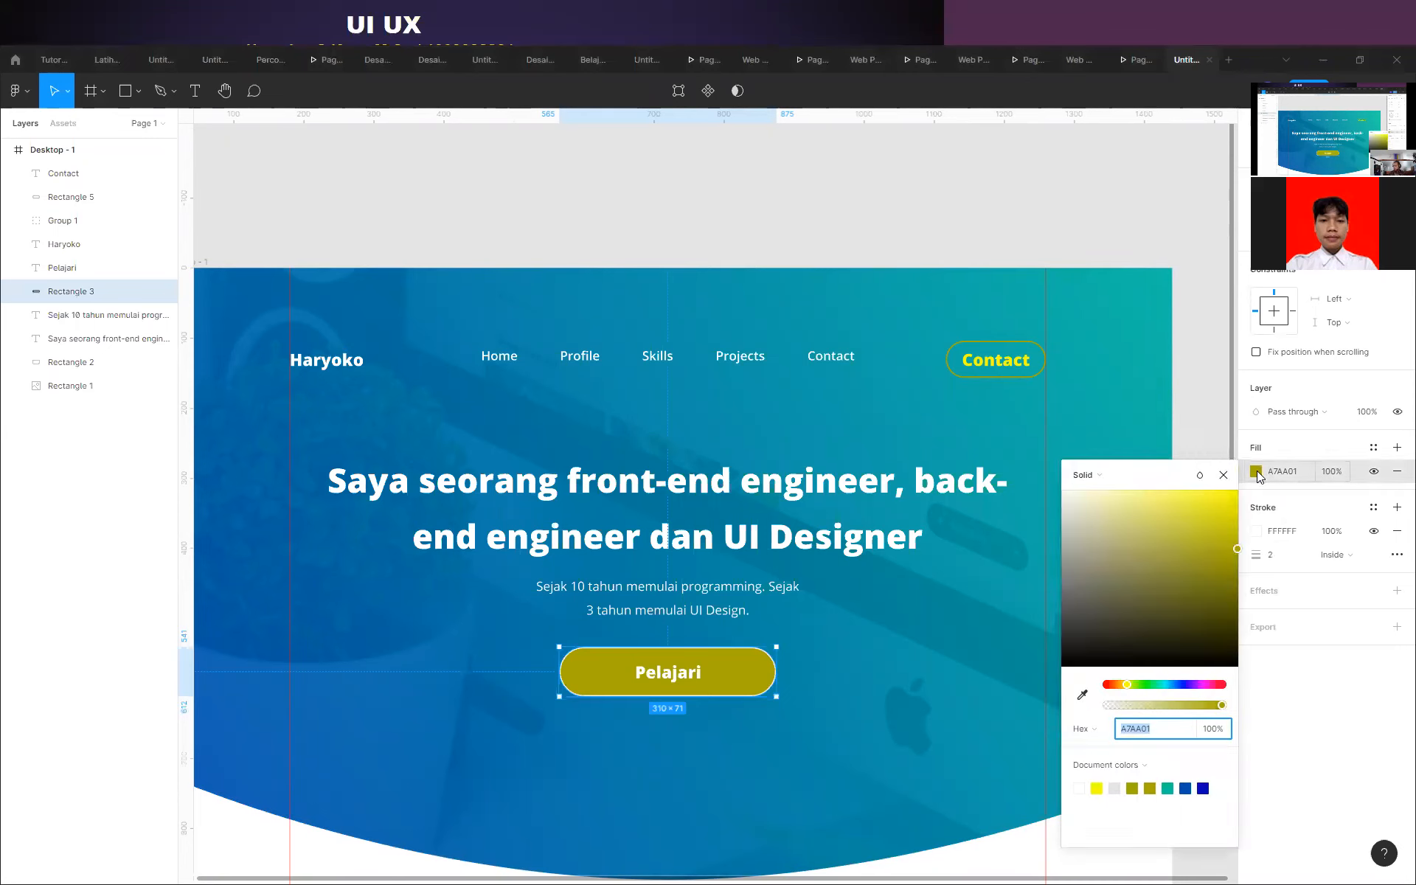
drag(1239, 550, 1238, 515)
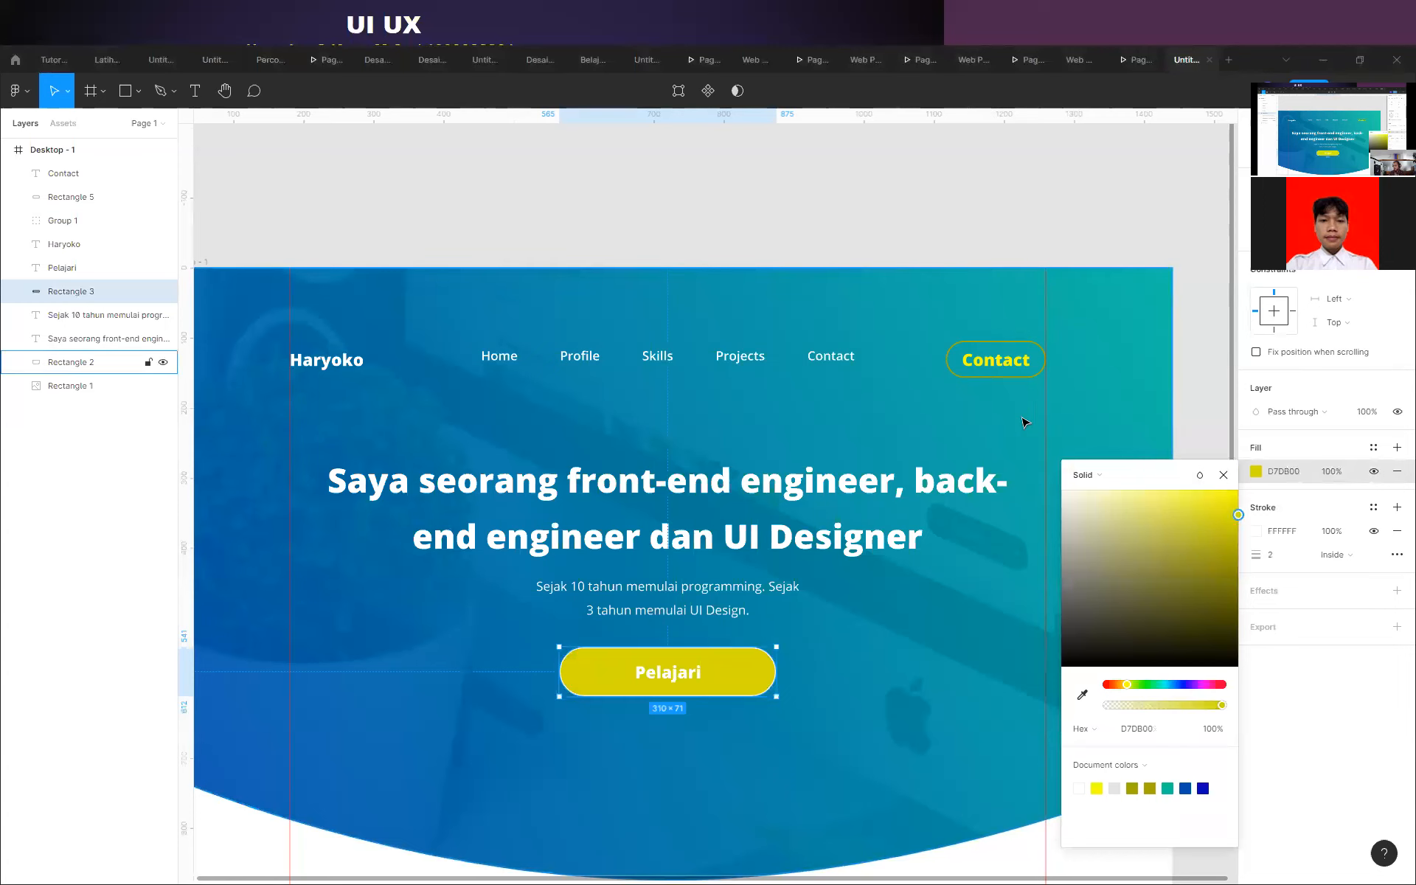
key(Escape)
Change the fill colour of the "Pelajari" button's label to black.
click(659, 674)
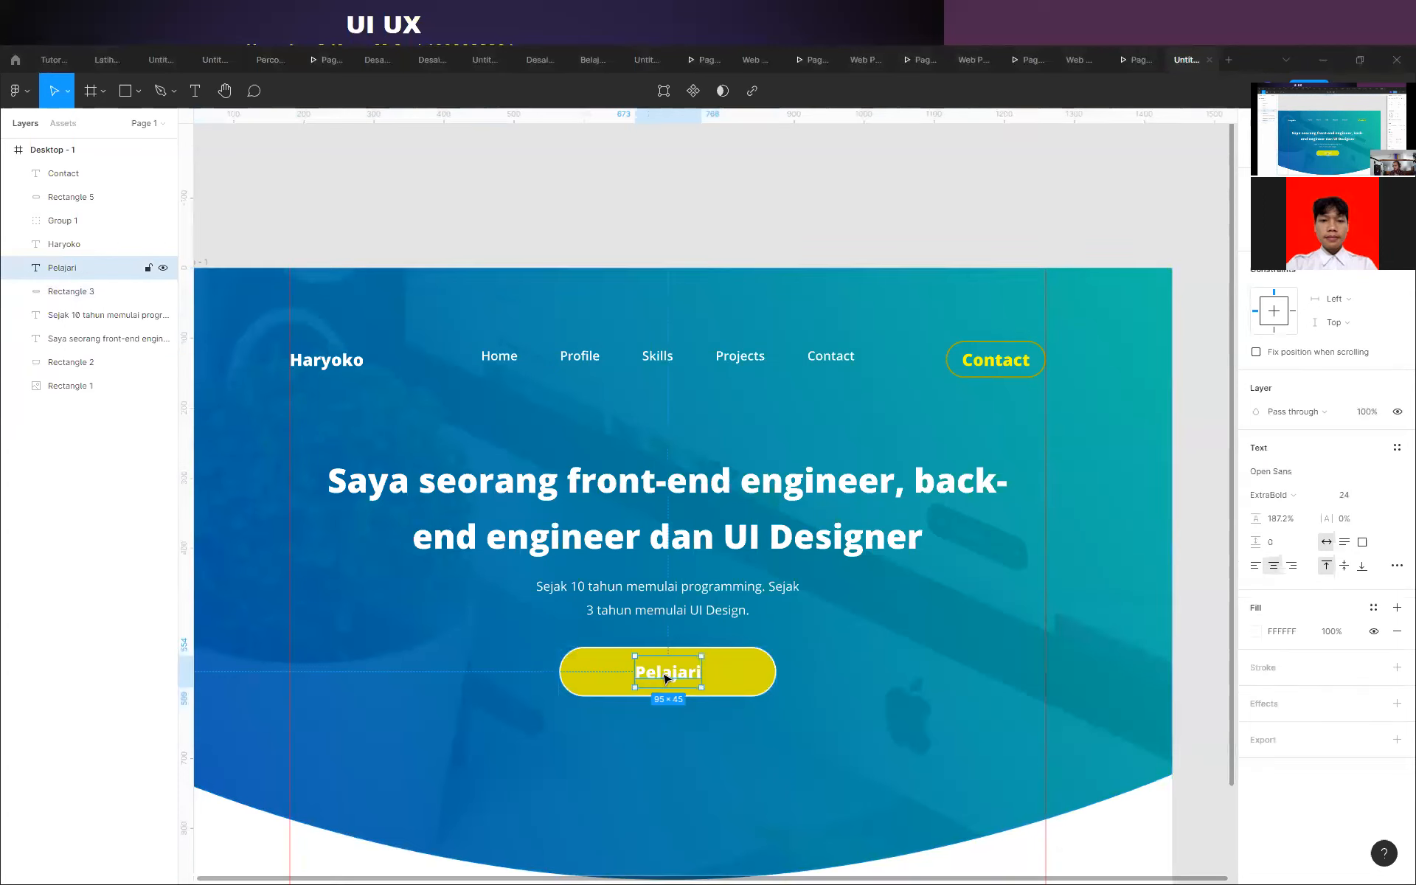
click(1258, 635)
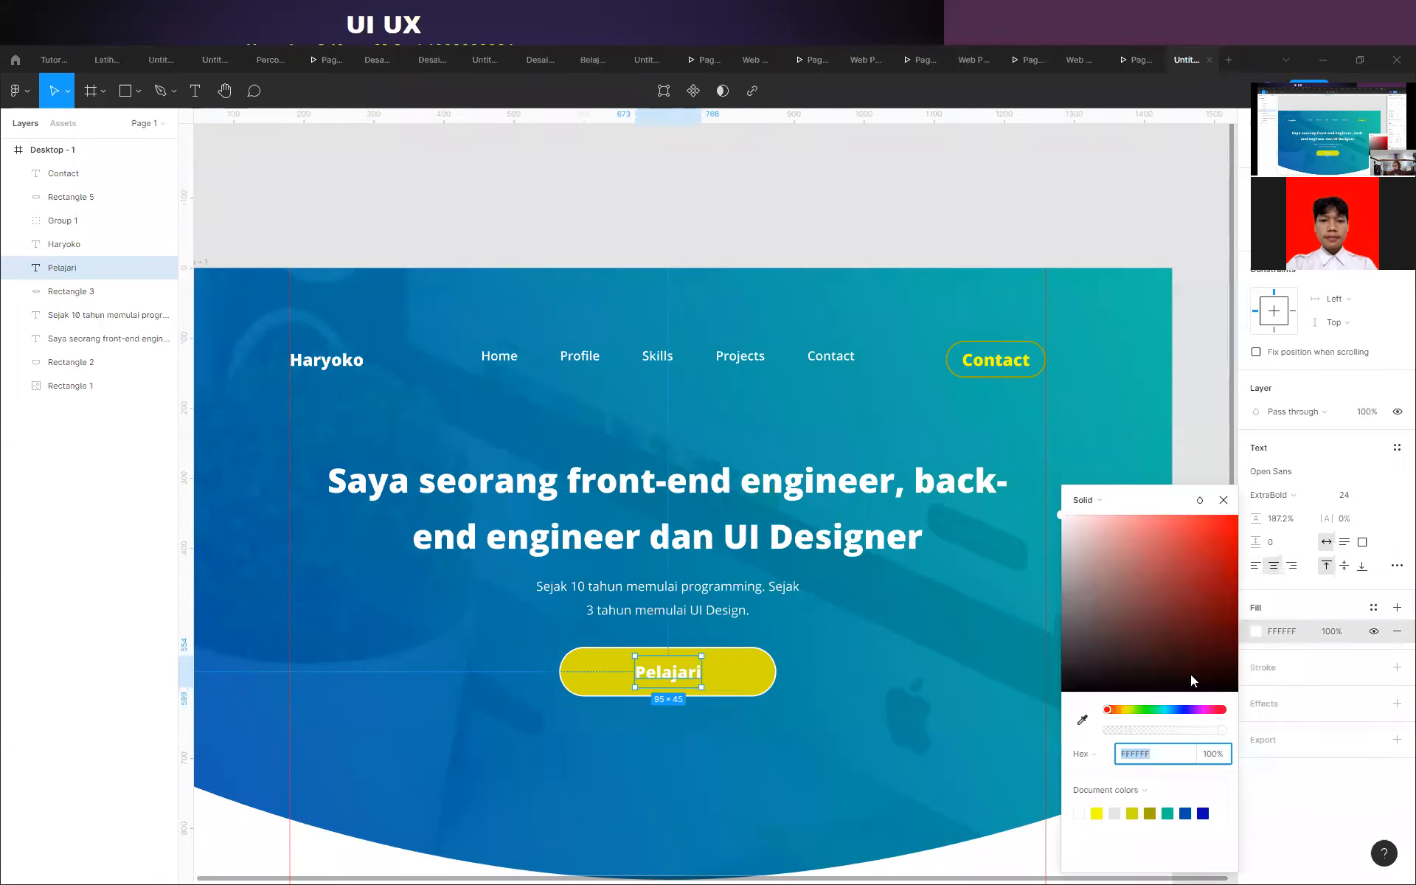
drag(1192, 680, 1028, 727)
click(876, 701)
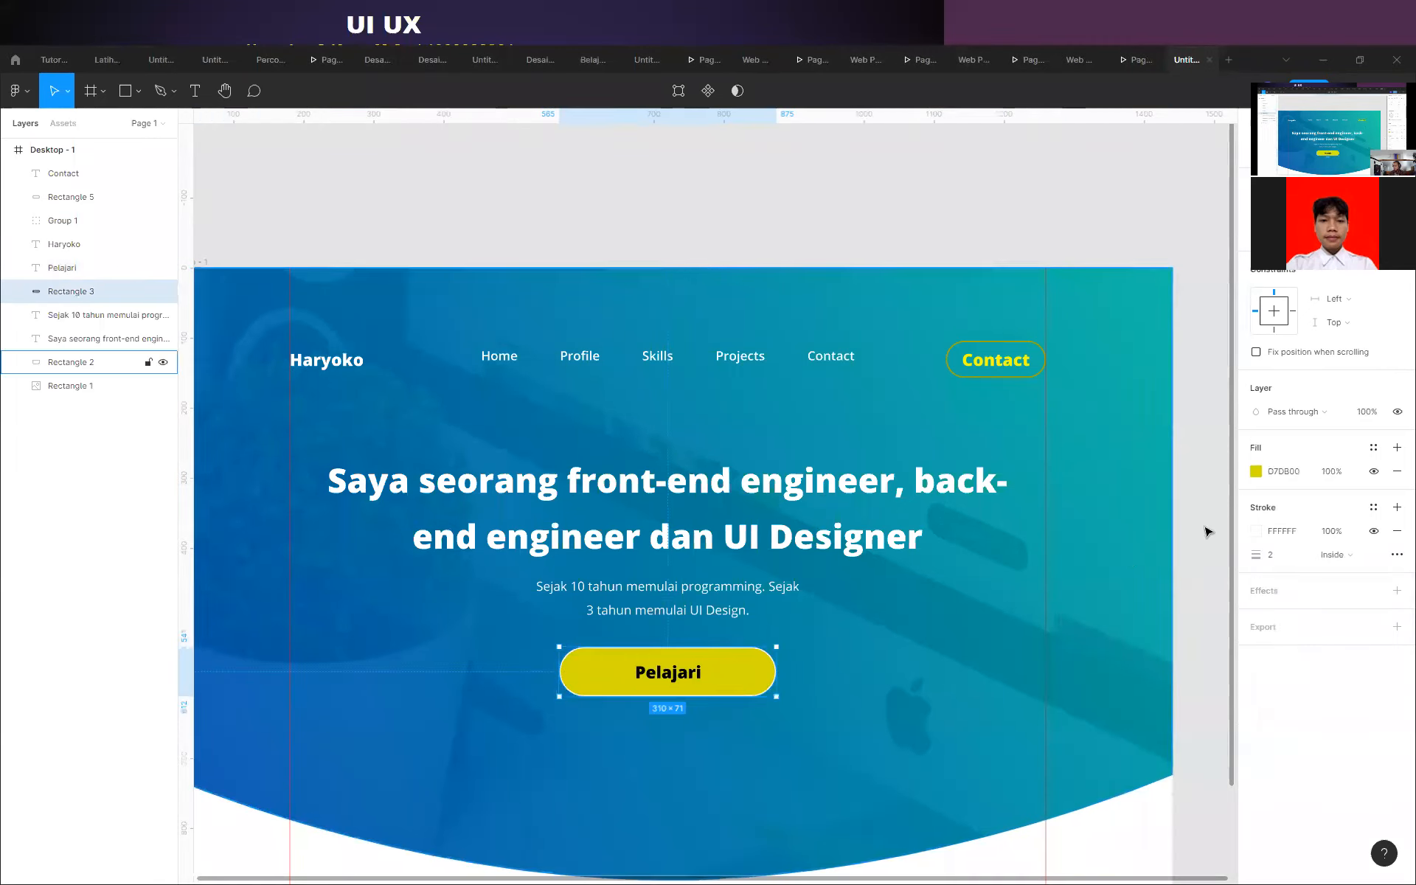
Recolour the Contact button's label with the yellow D6DB00 sampled from the "Pelajari" button.
click(995, 369)
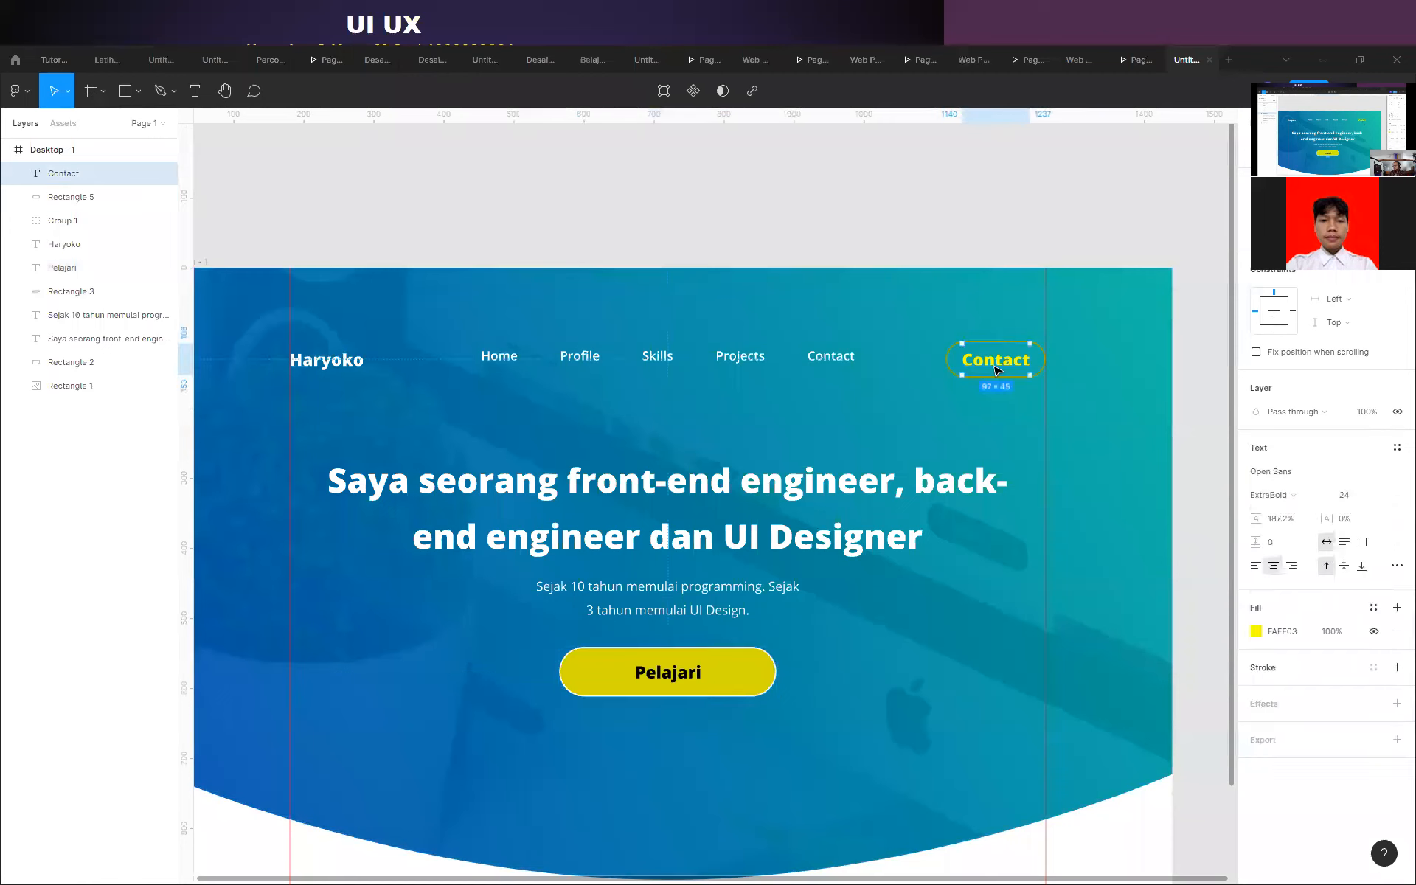
click(1256, 631)
click(1082, 721)
click(752, 664)
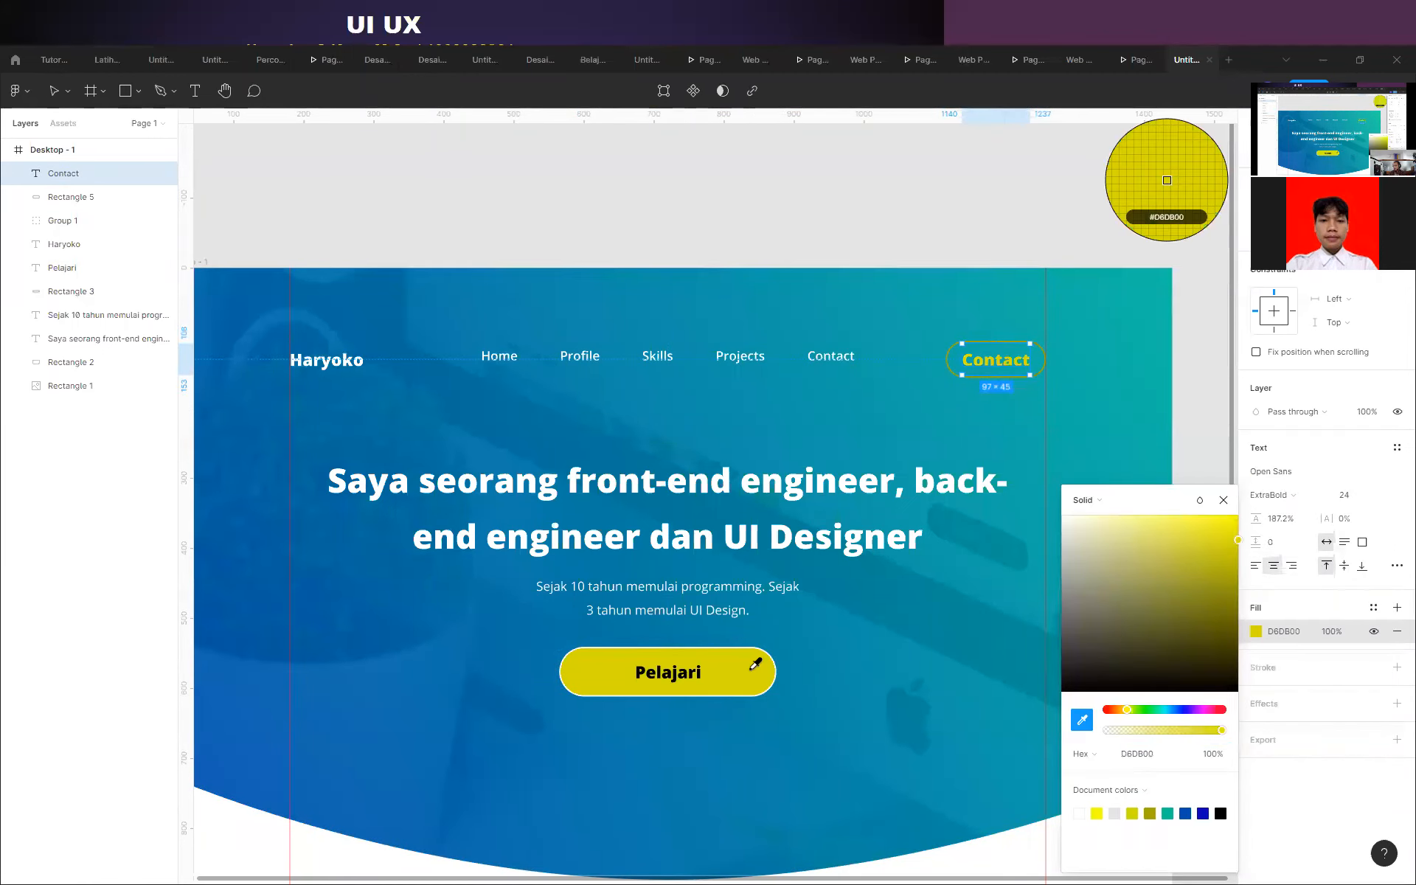
click(904, 258)
Match the Contact button's outline to the "Pelajari" button by sampling its yellow D6DB00 as the stroke colour.
click(1039, 344)
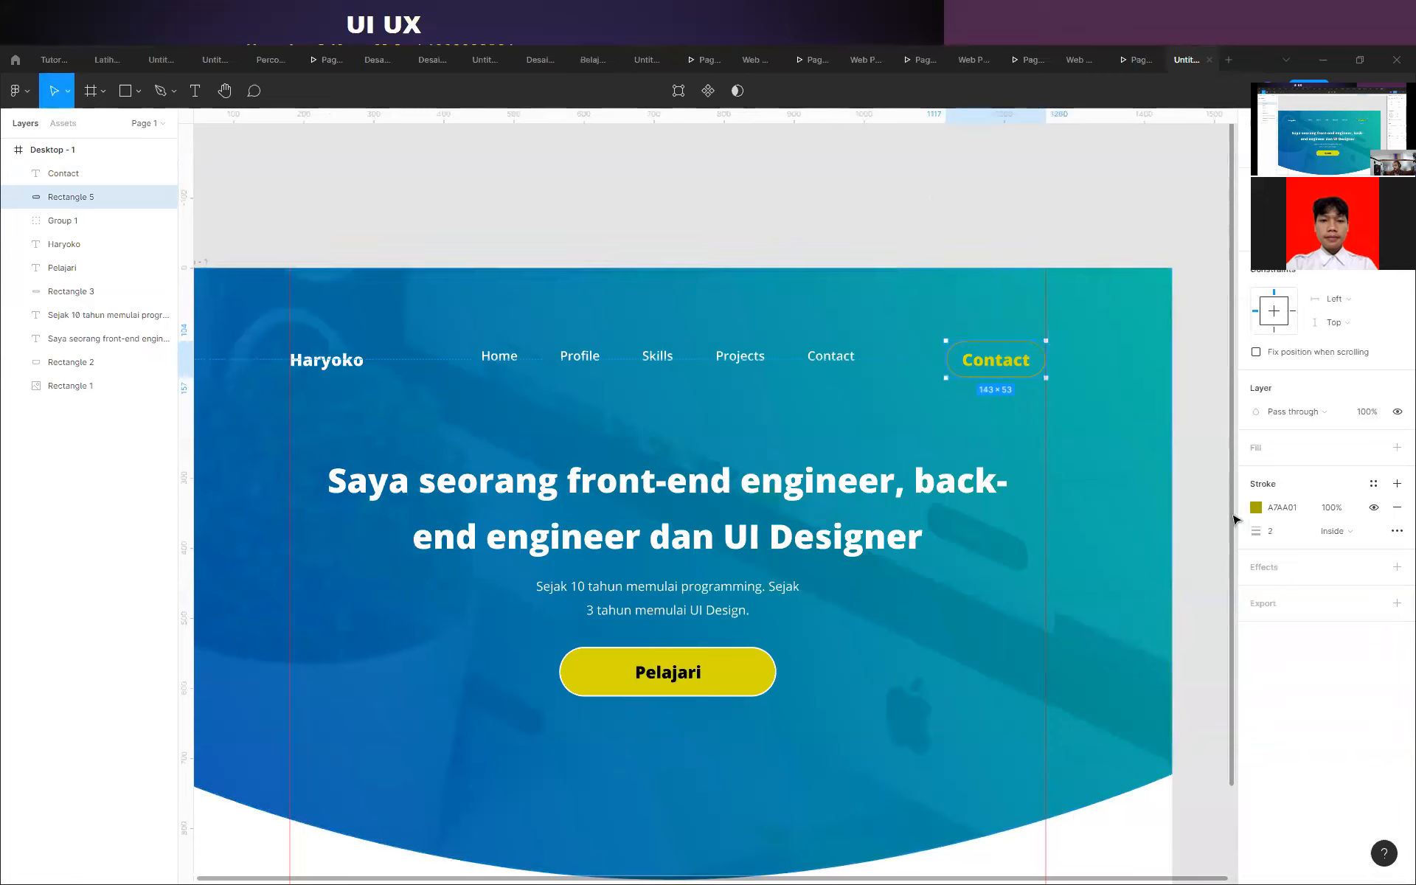
click(1248, 517)
click(1256, 508)
click(1153, 560)
click(1082, 721)
click(763, 683)
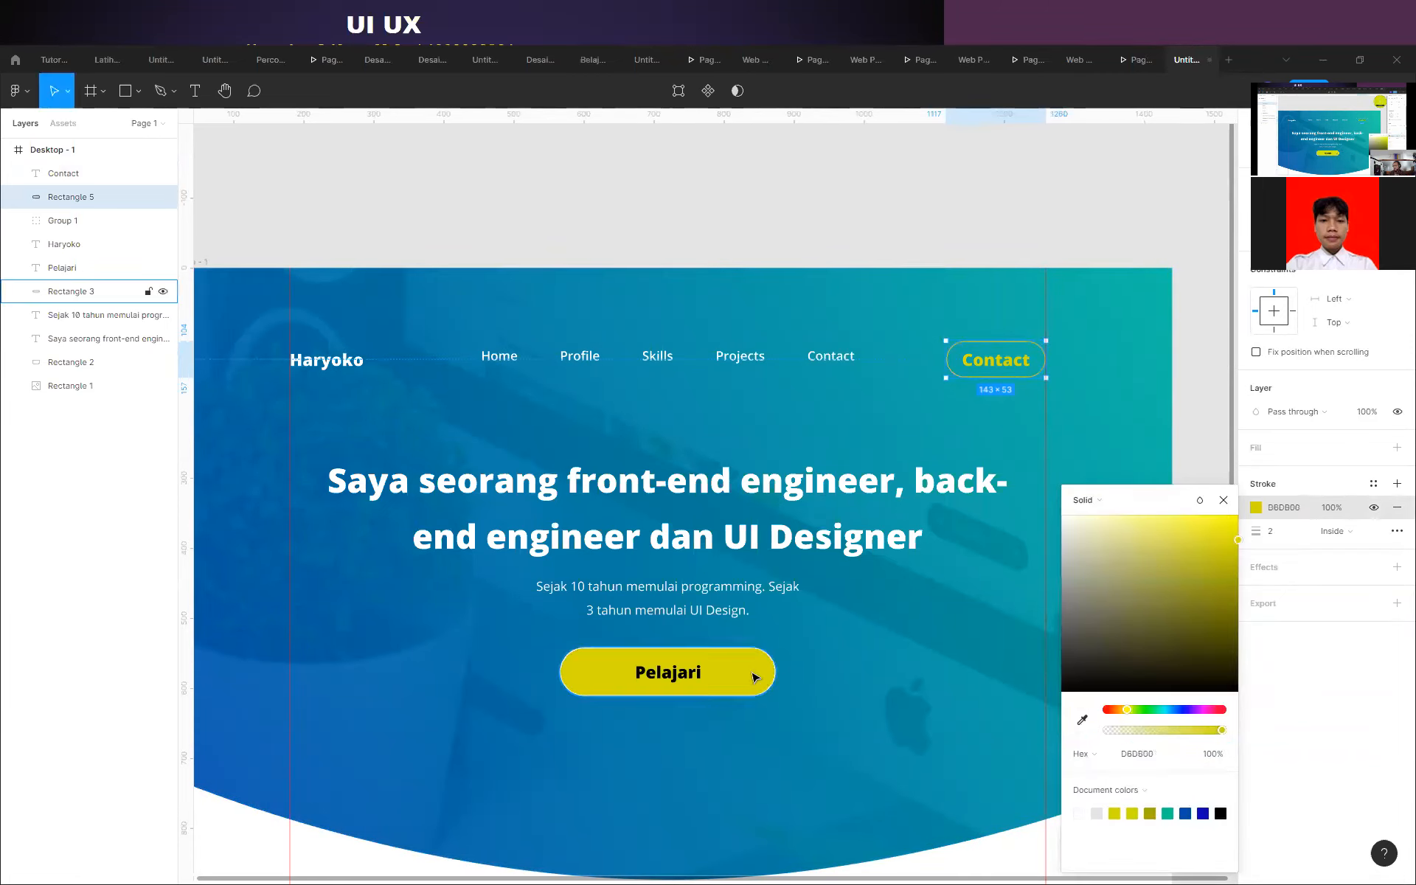
click(909, 243)
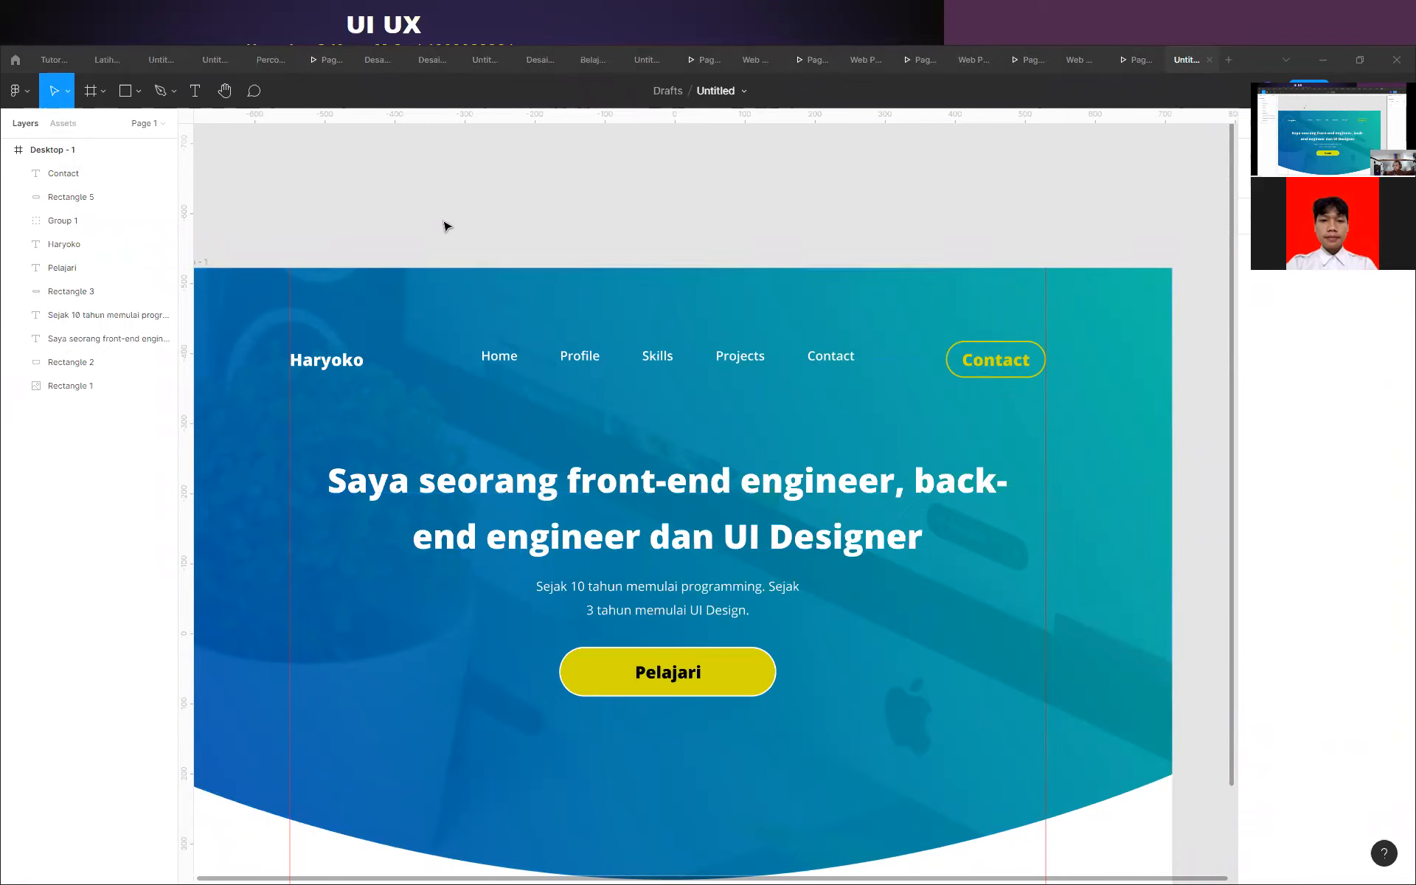
scroll(653, 266, down, 3)
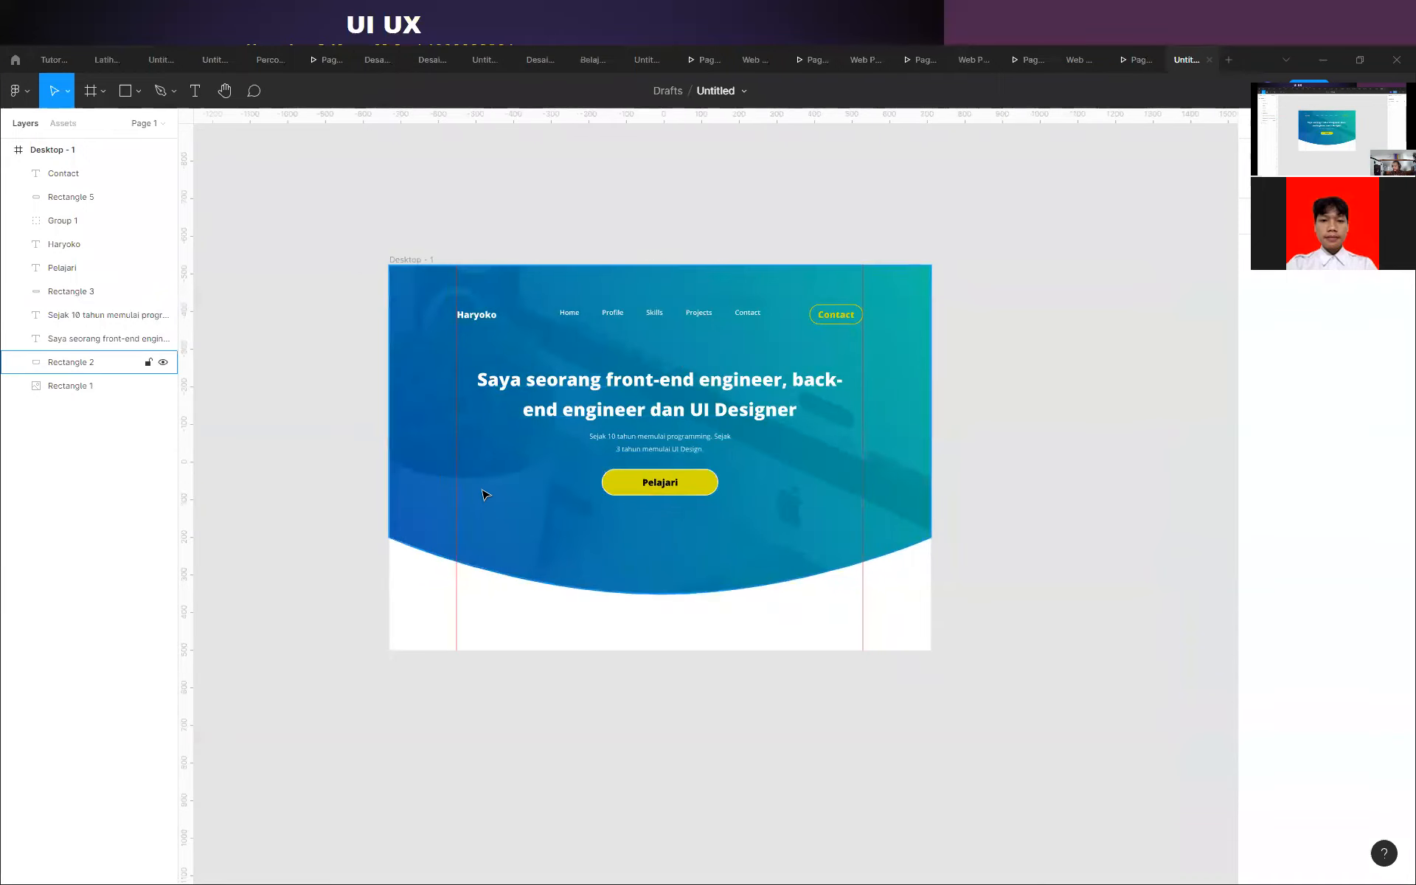
scroll(538, 443, up, 2)
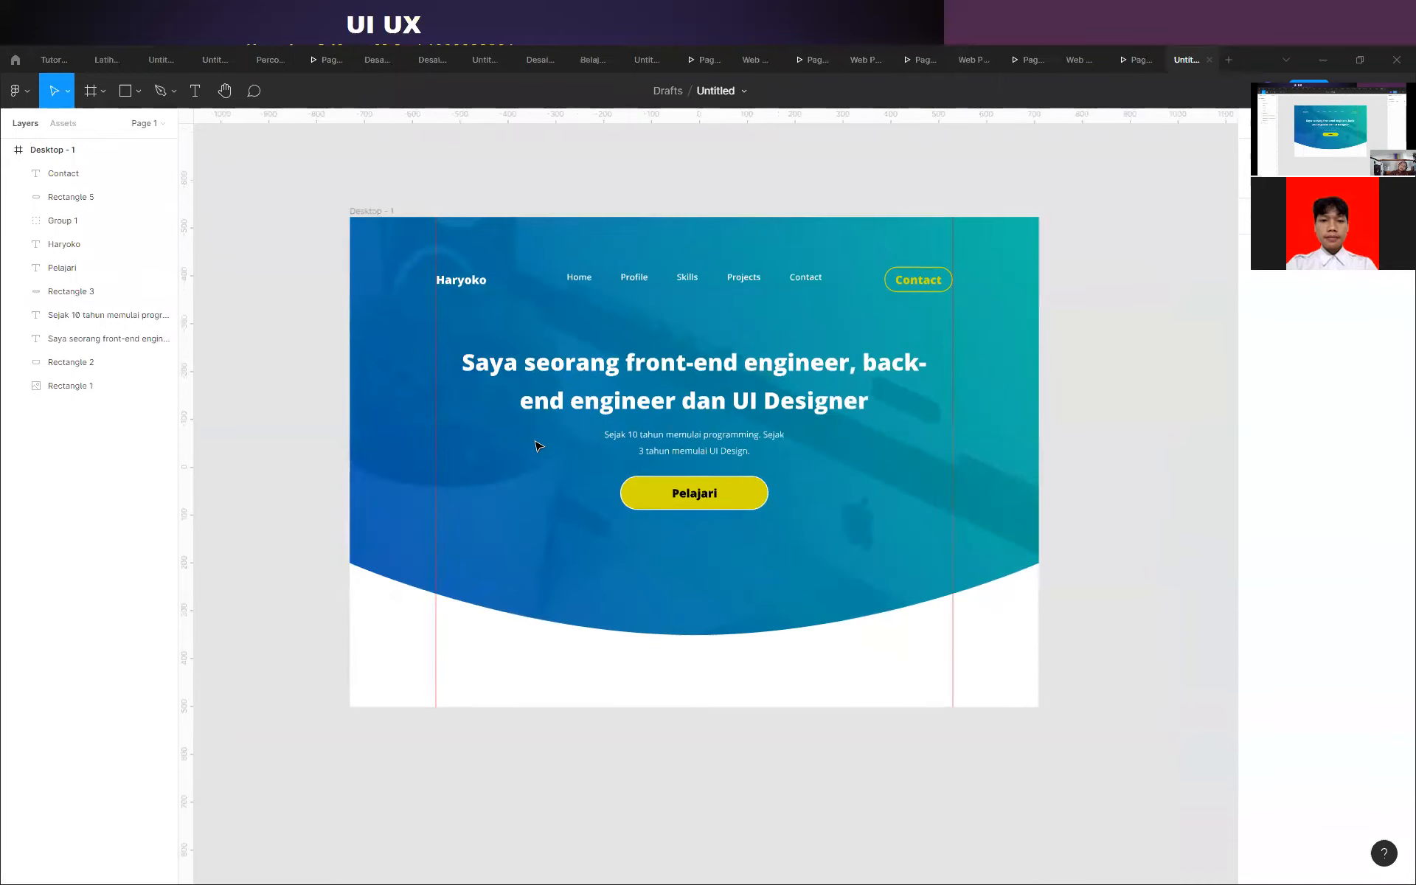
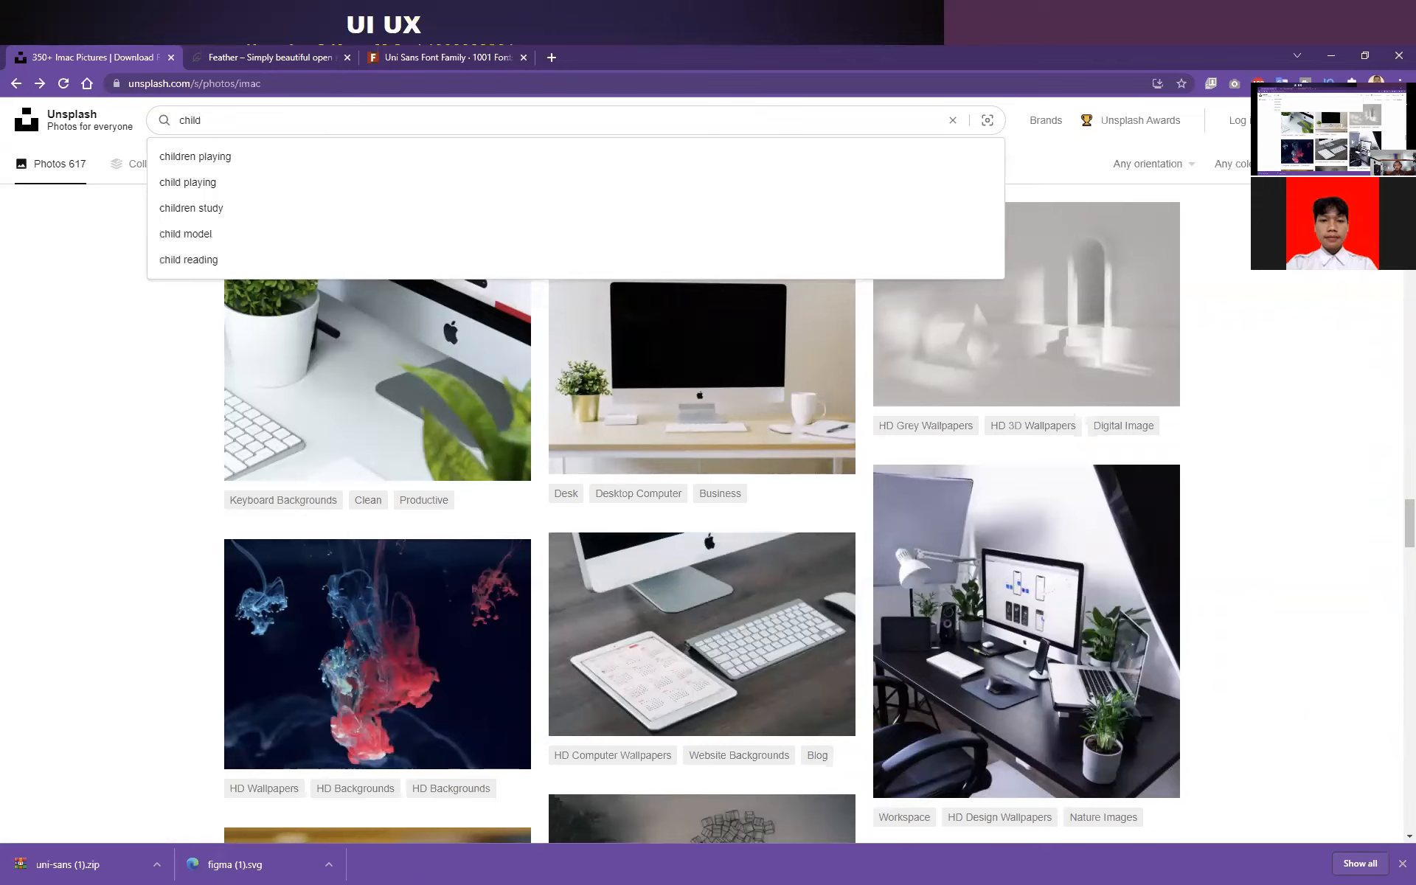
Search Unsplash for "child" and look through the photo results for a suitable picture.
scroll(877, 569, down, 1)
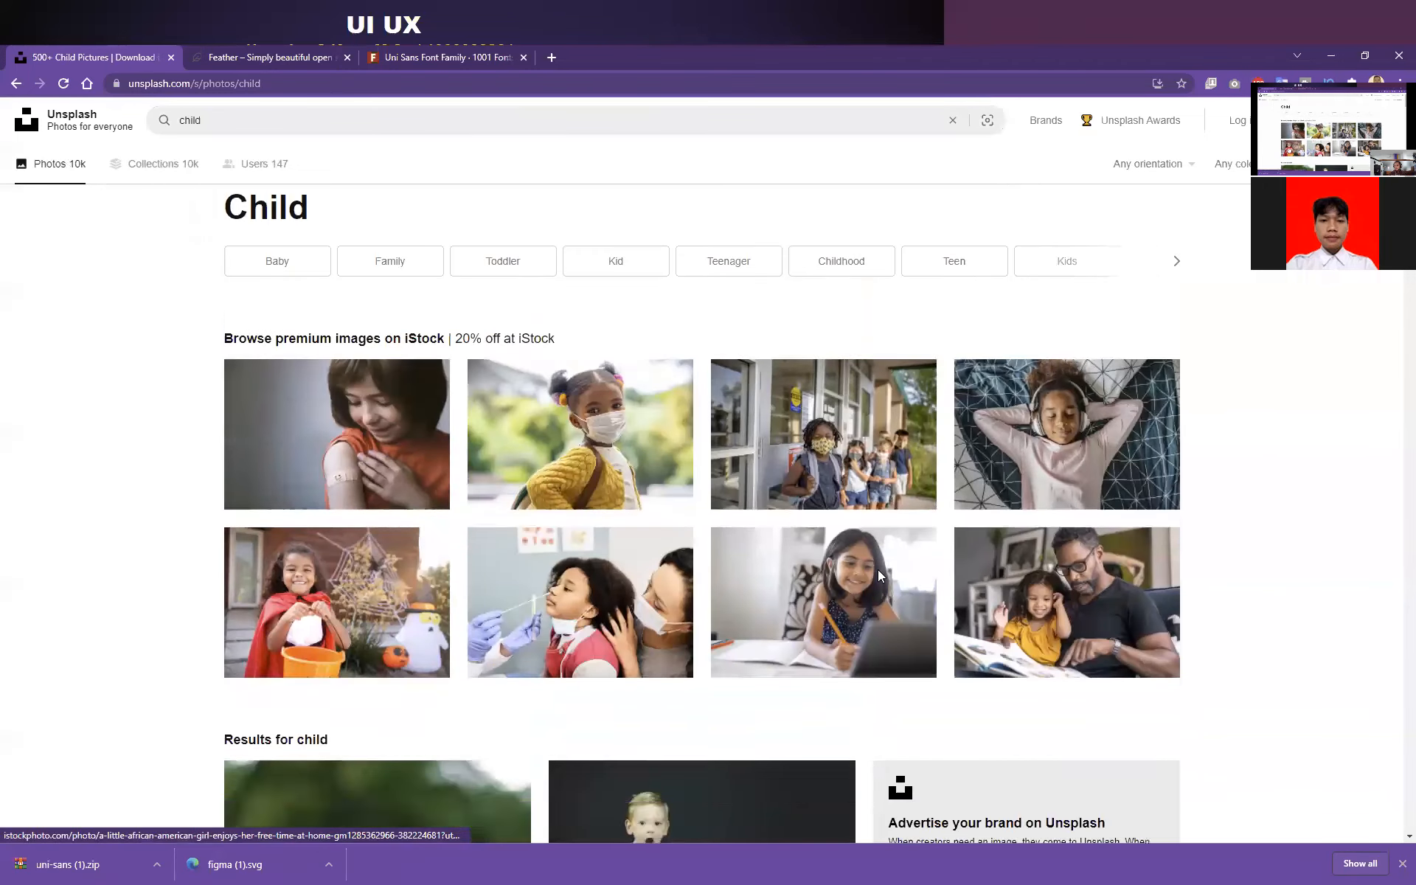
scroll(877, 569, down, 15)
scroll(311, 379, up, 9)
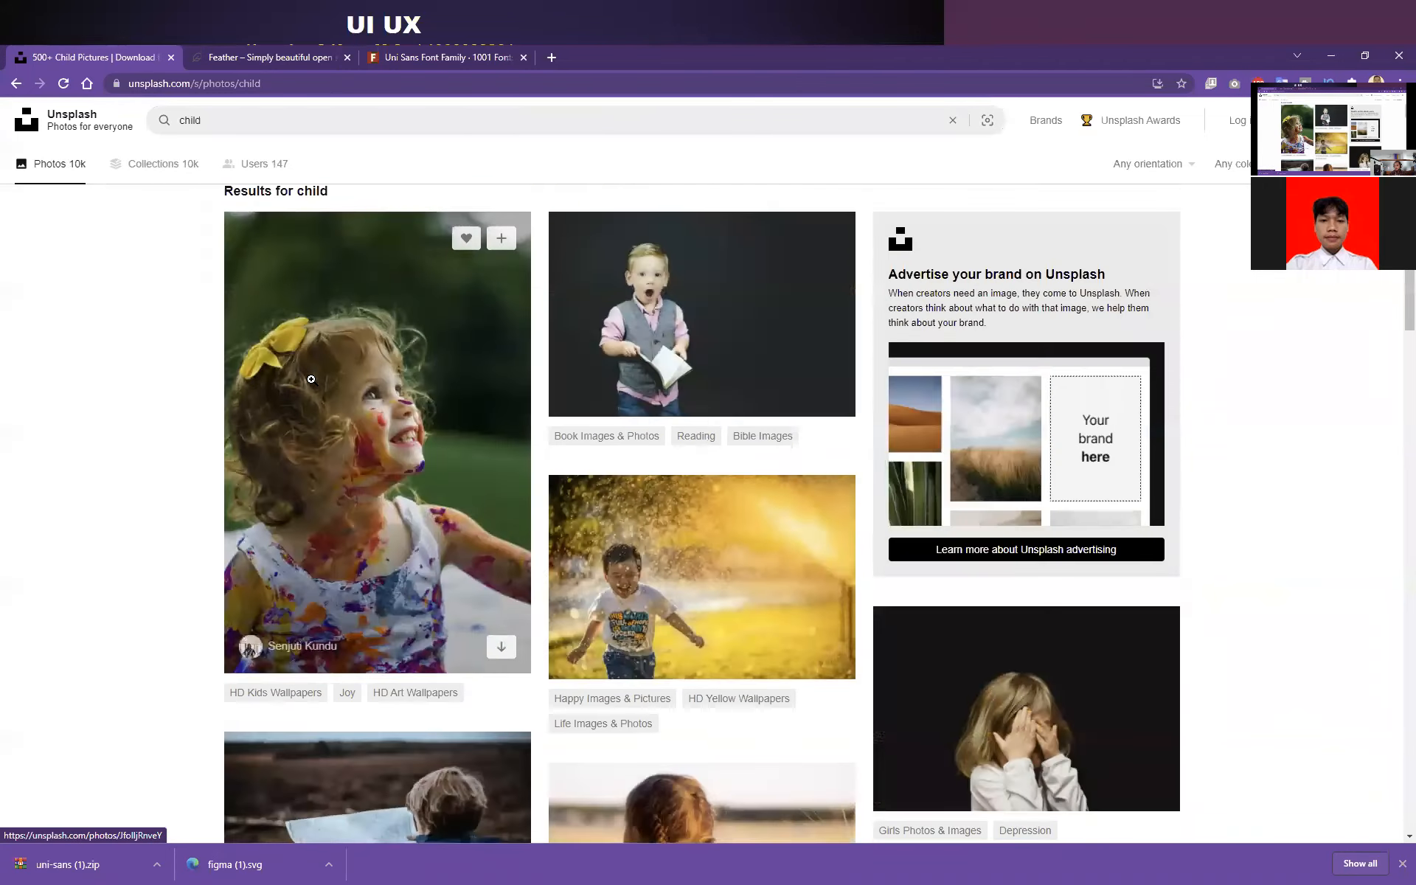
scroll(311, 379, up, 8)
scroll(300, 373, down, 8)
scroll(299, 371, down, 4)
scroll(295, 368, up, 4)
scroll(299, 372, down, 8)
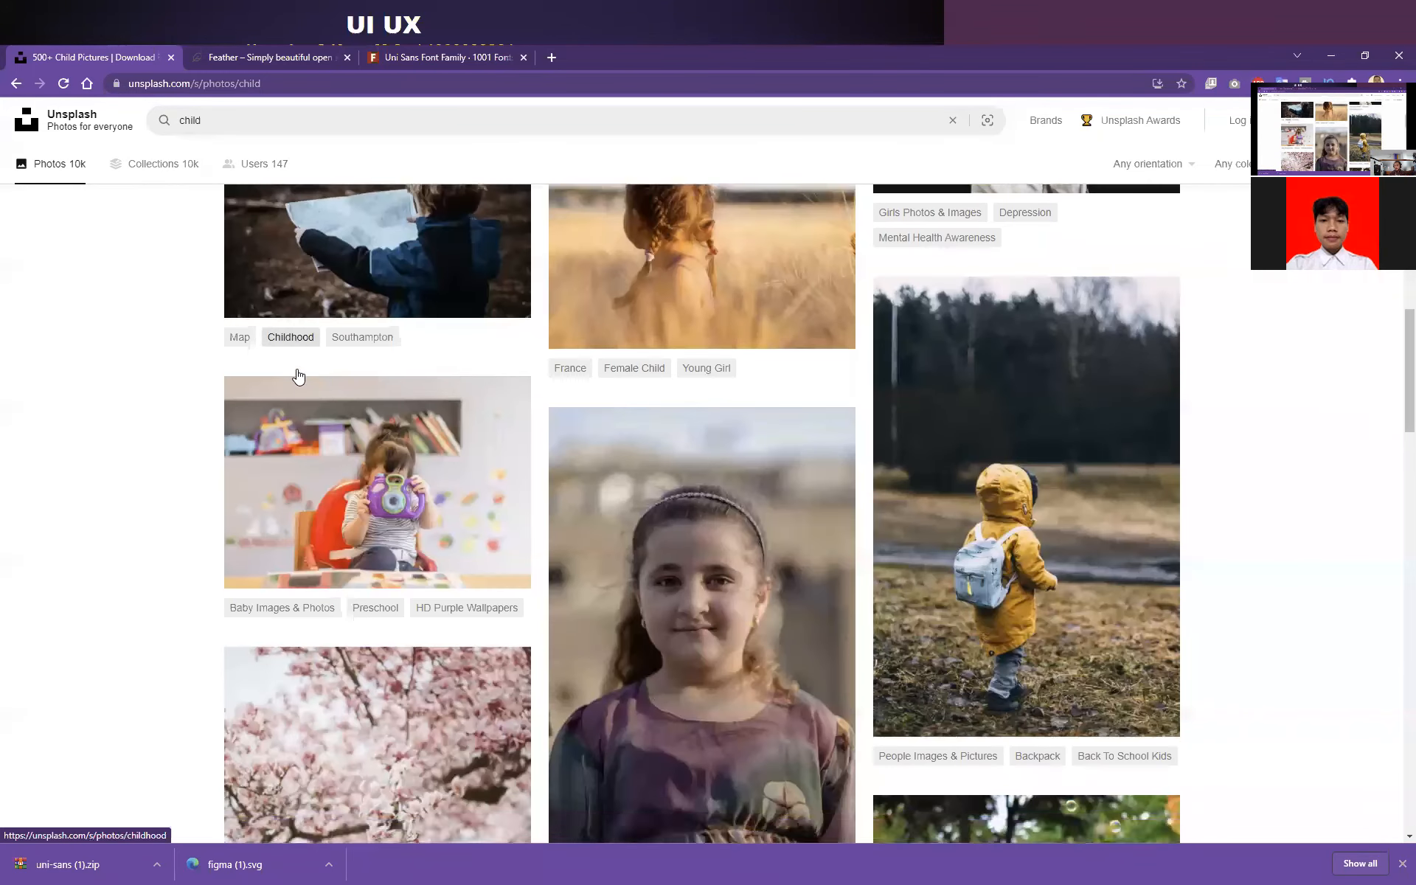
scroll(299, 376, down, 8)
scroll(297, 369, down, 15)
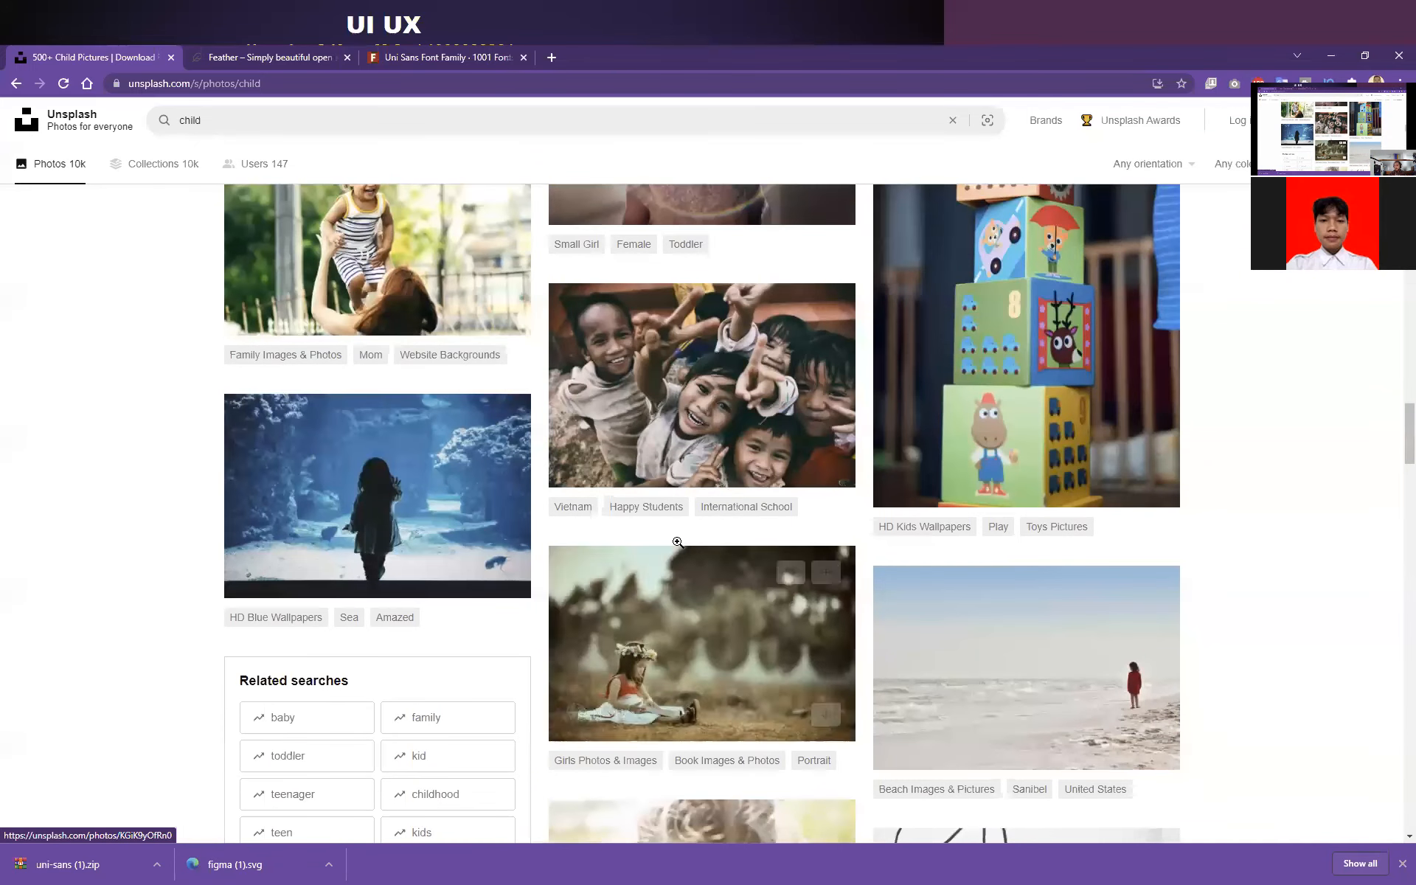
scroll(297, 370, down, 8)
Search the photos for "woman" and narrow the results to the "Business Woman" suggestion.
click(140, 124)
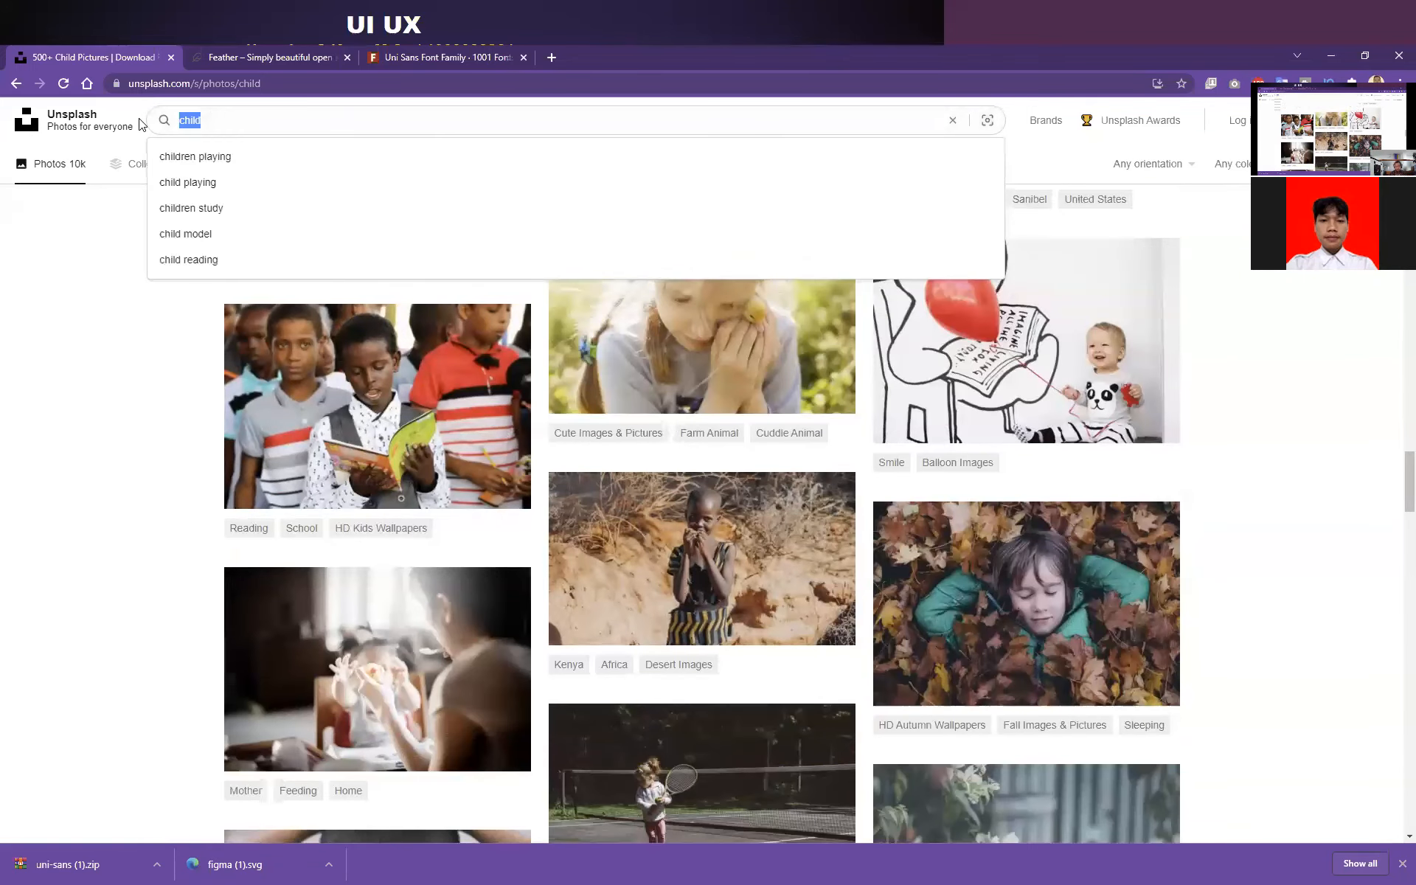
key(BackSpace)
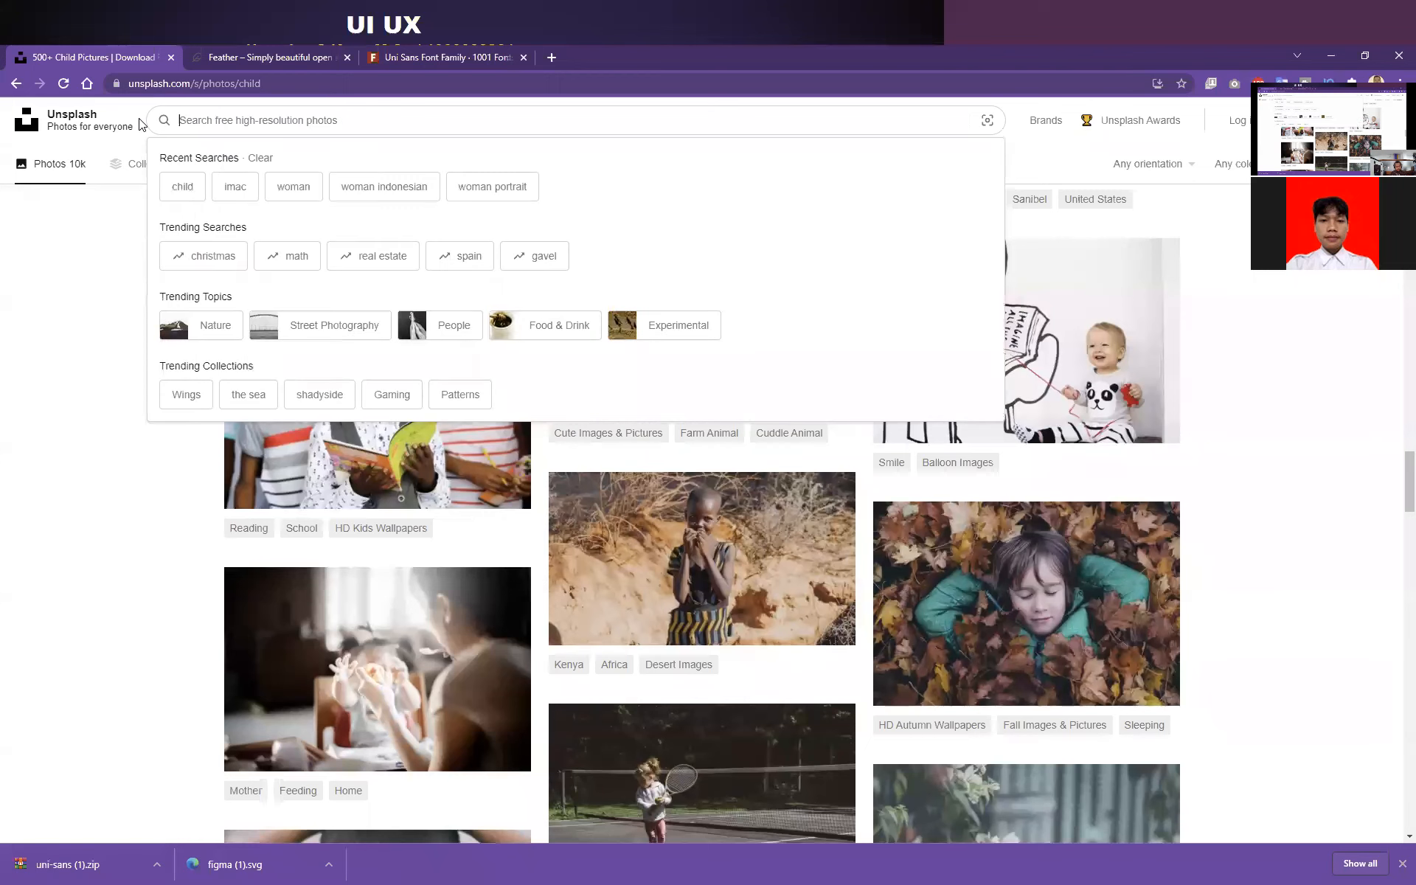
text(woman)
key(Return)
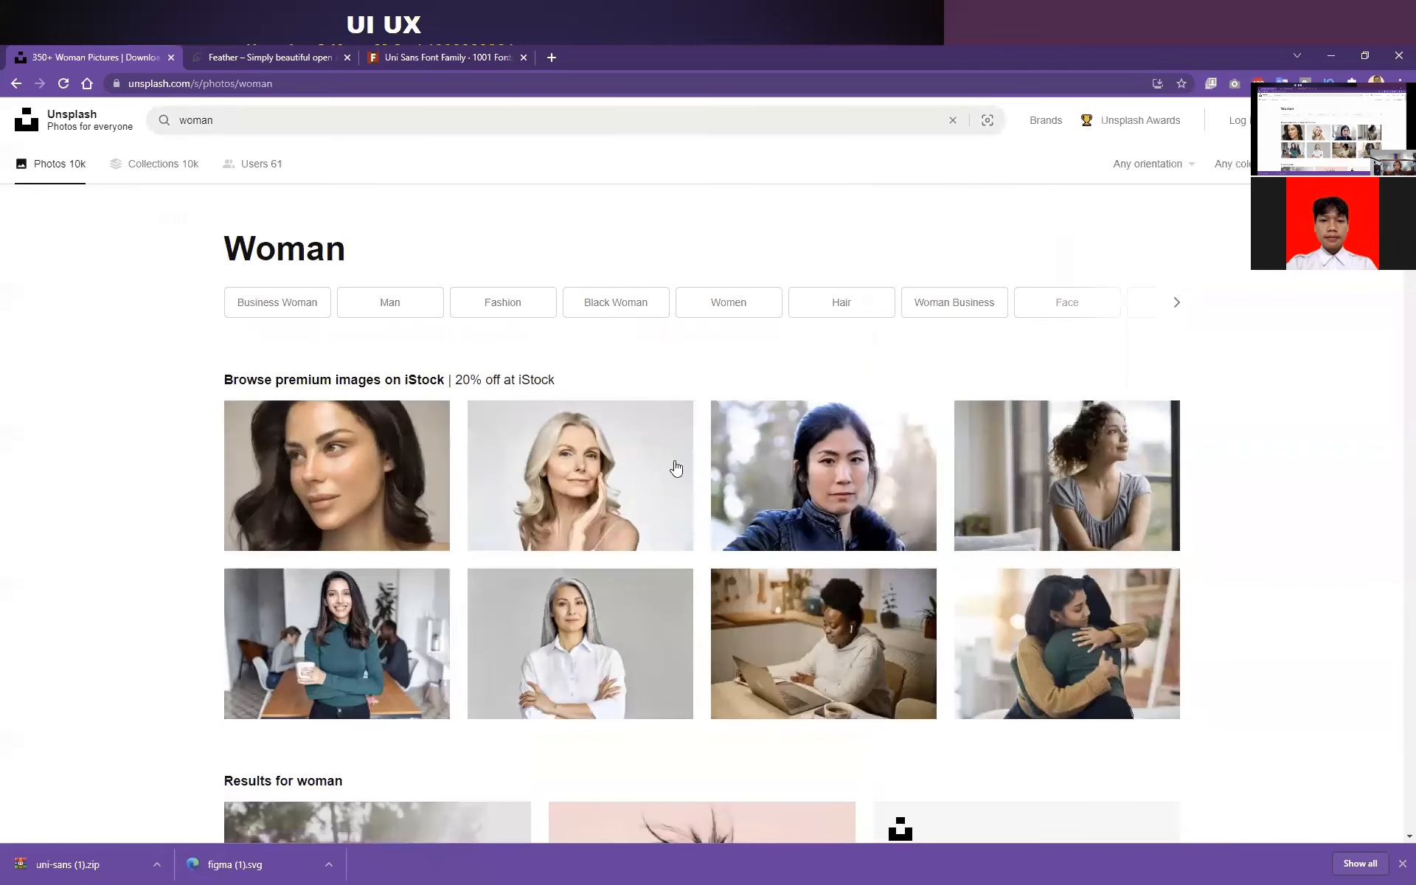
scroll(1258, 604, down, 8)
scroll(1258, 604, up, 7)
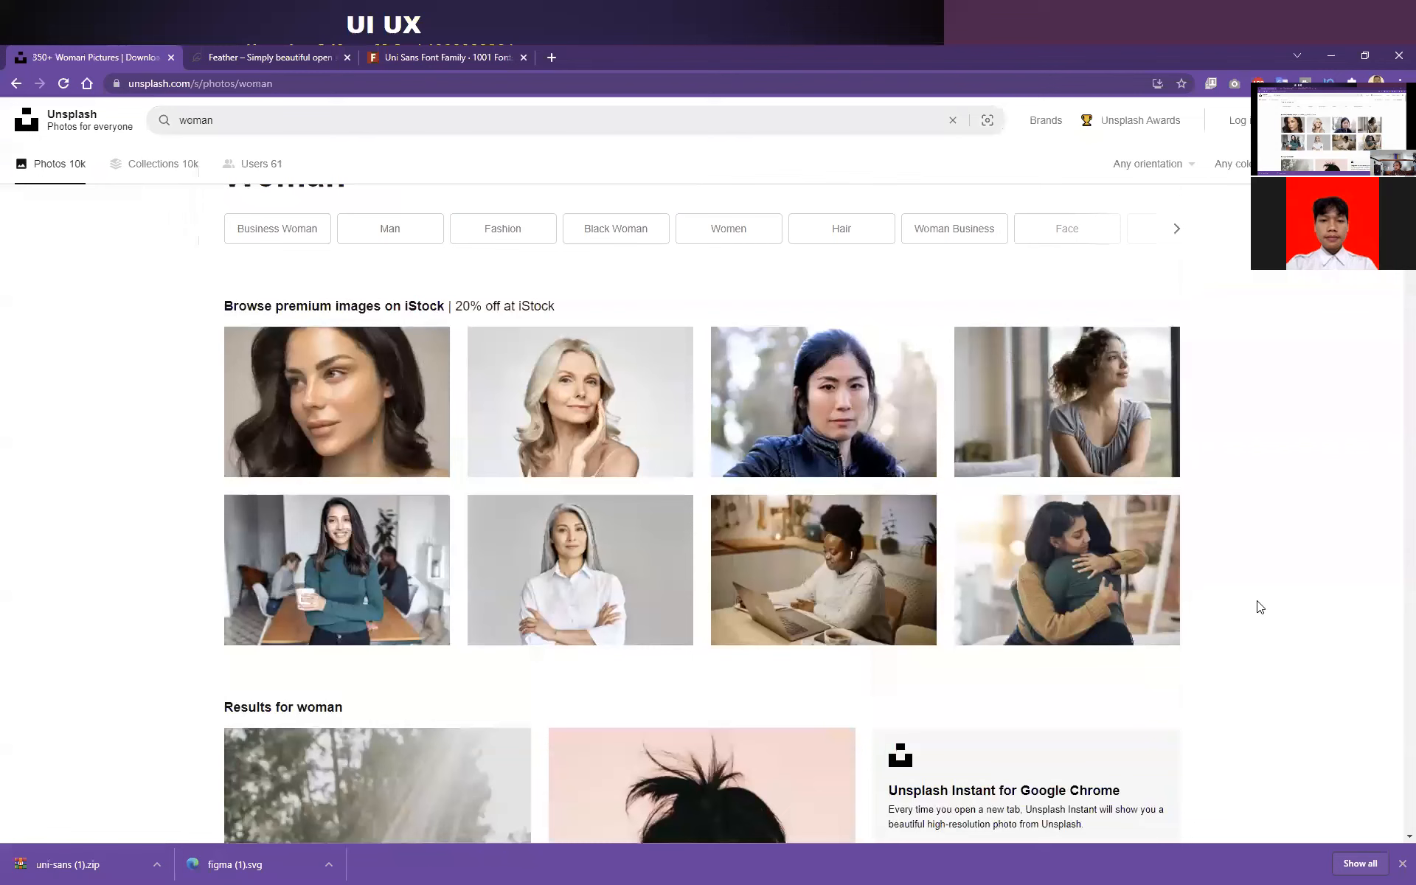
click(293, 230)
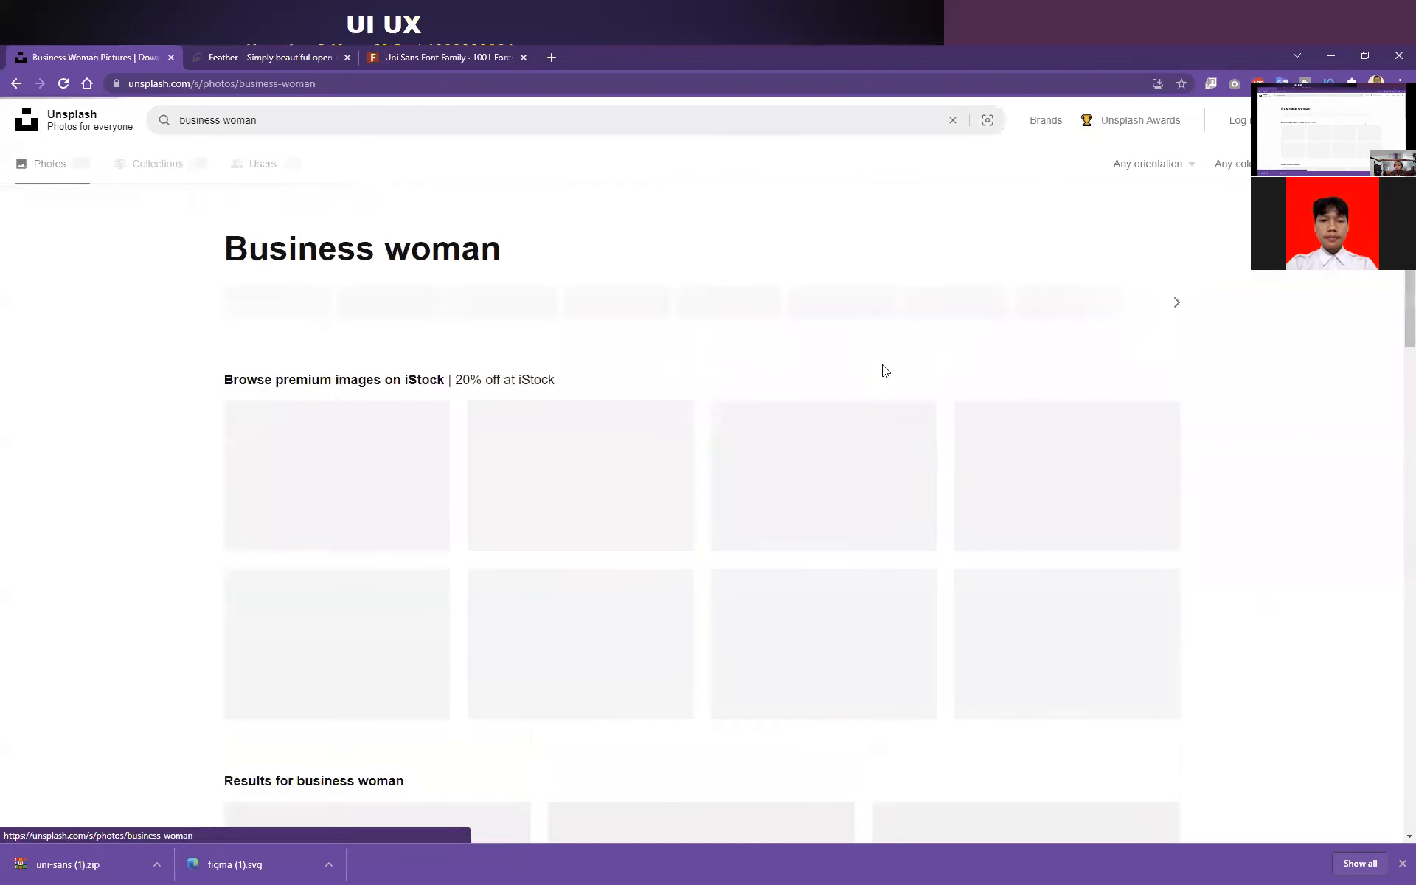
Look through the "Business woman" photo results on Unsplash for a picture that suits the Profile section.
scroll(1133, 376, down, 5)
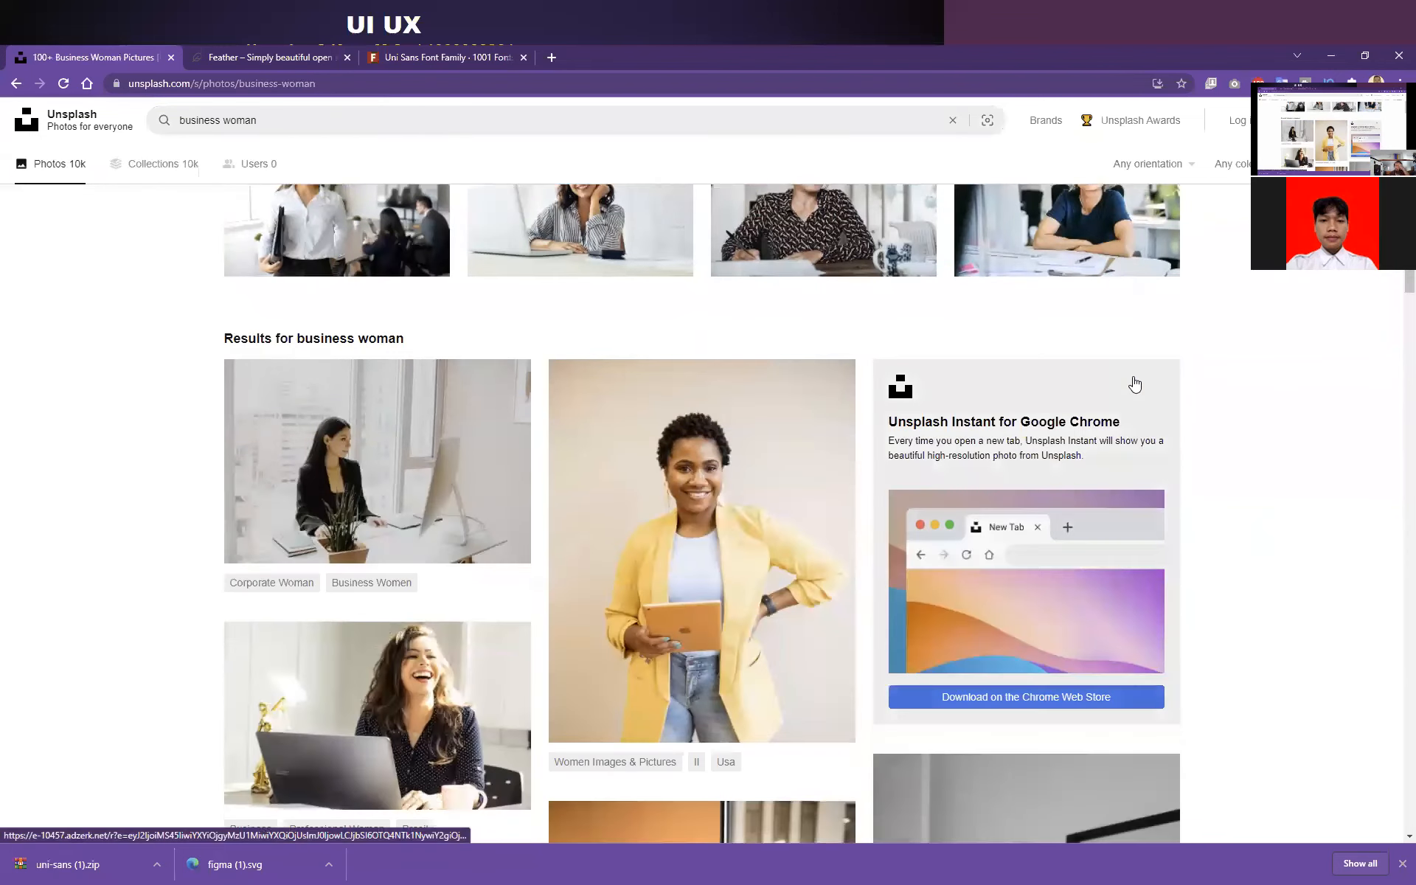
scroll(1135, 383, down, 8)
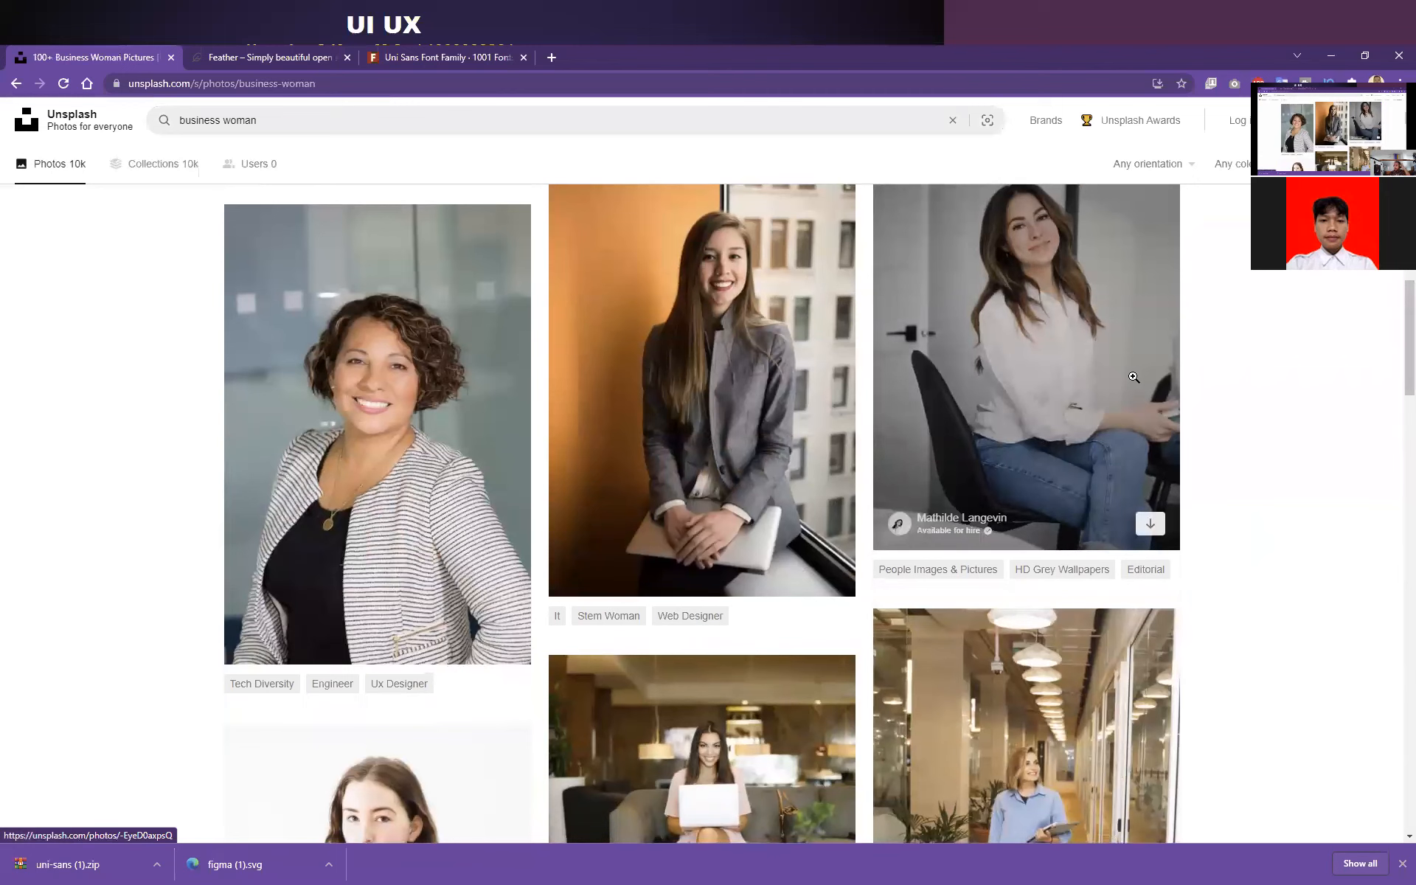
scroll(1297, 516, down, 7)
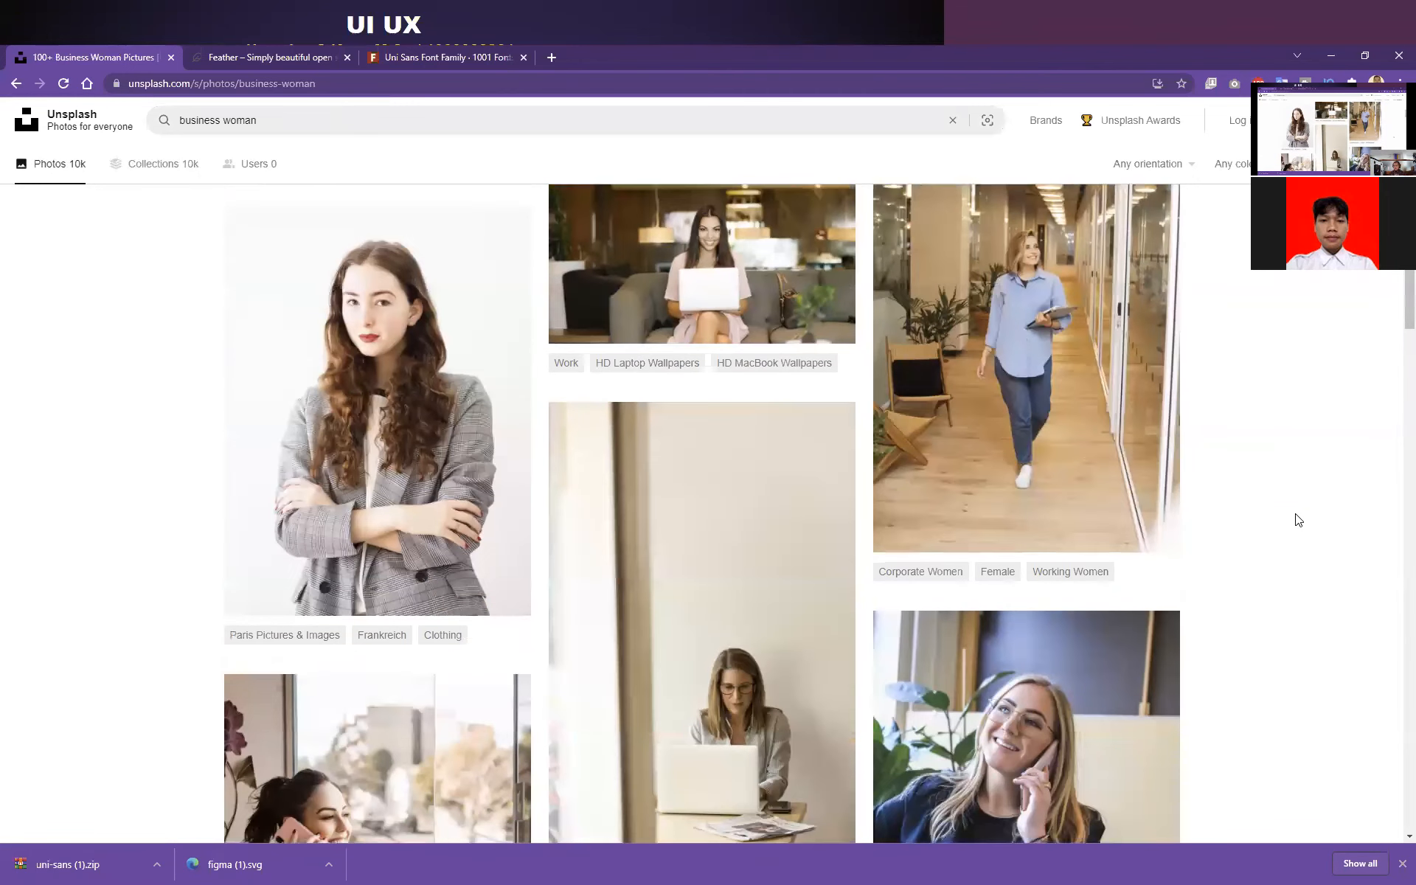
scroll(1298, 518, down, 7)
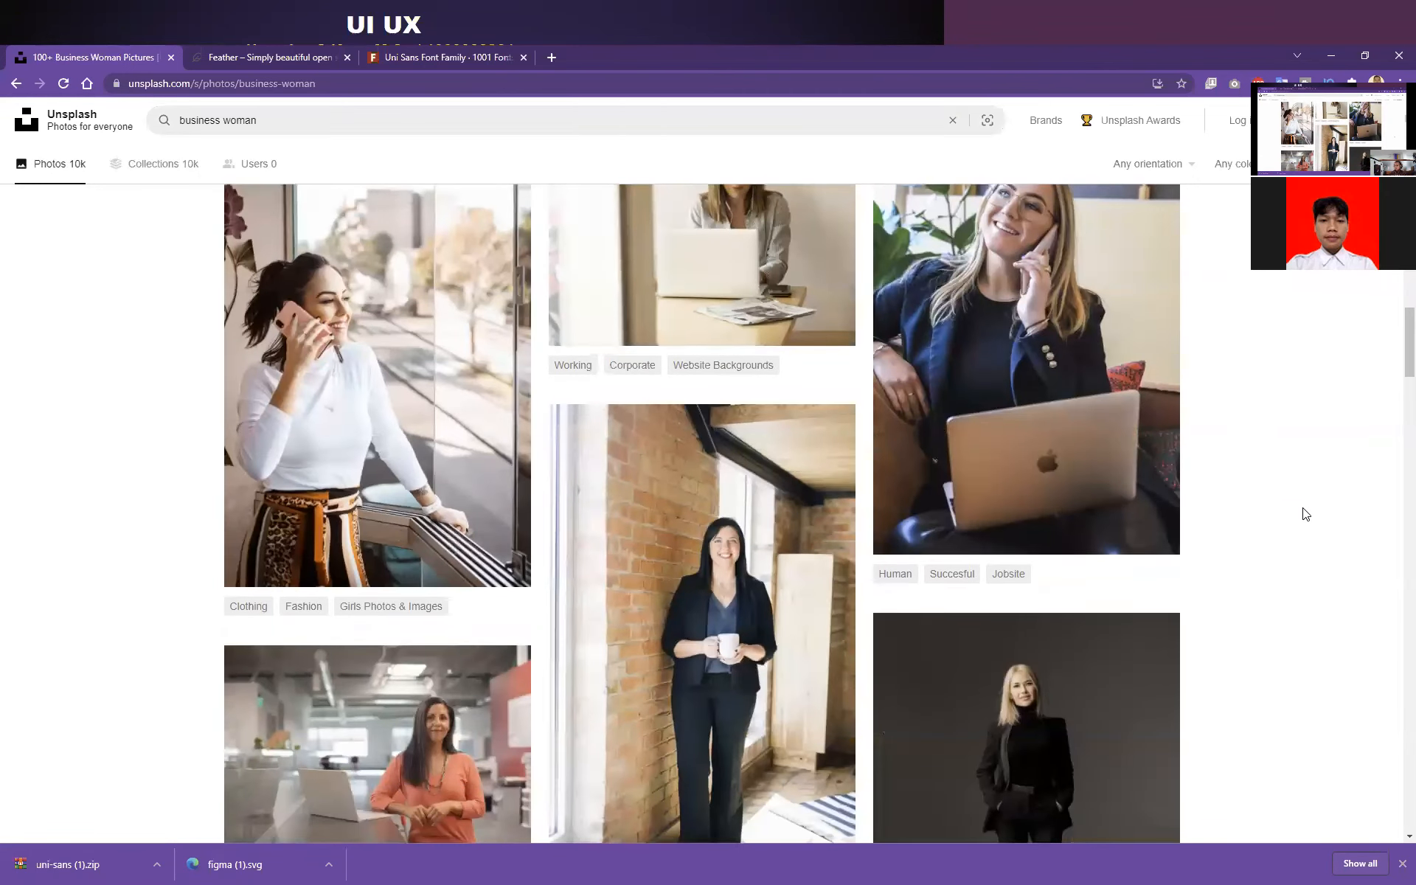
scroll(1305, 514, up, 3)
scroll(1307, 512, down, 11)
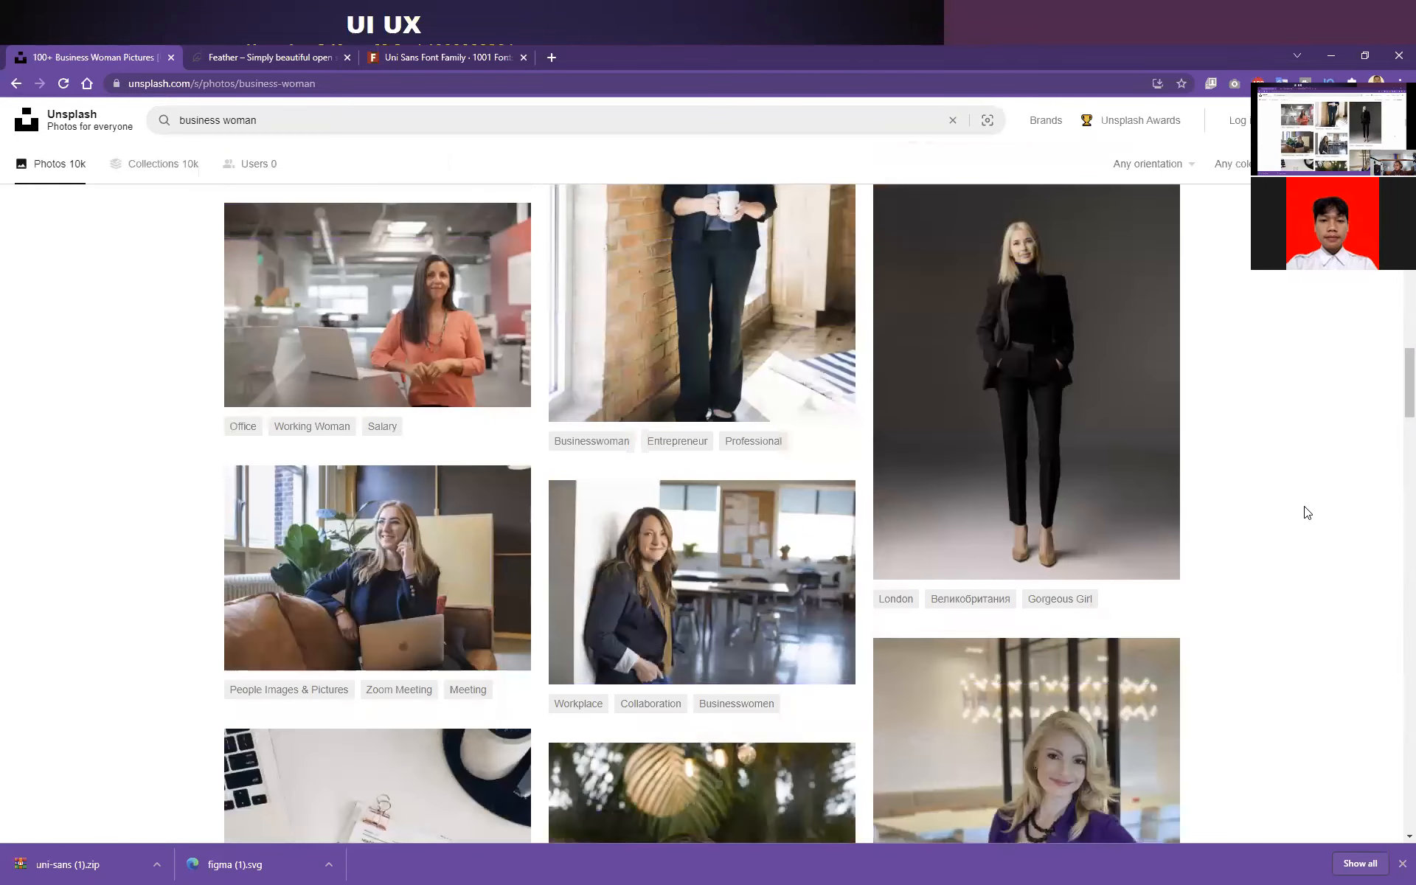
scroll(1307, 512, up, 2)
scroll(1307, 512, down, 5)
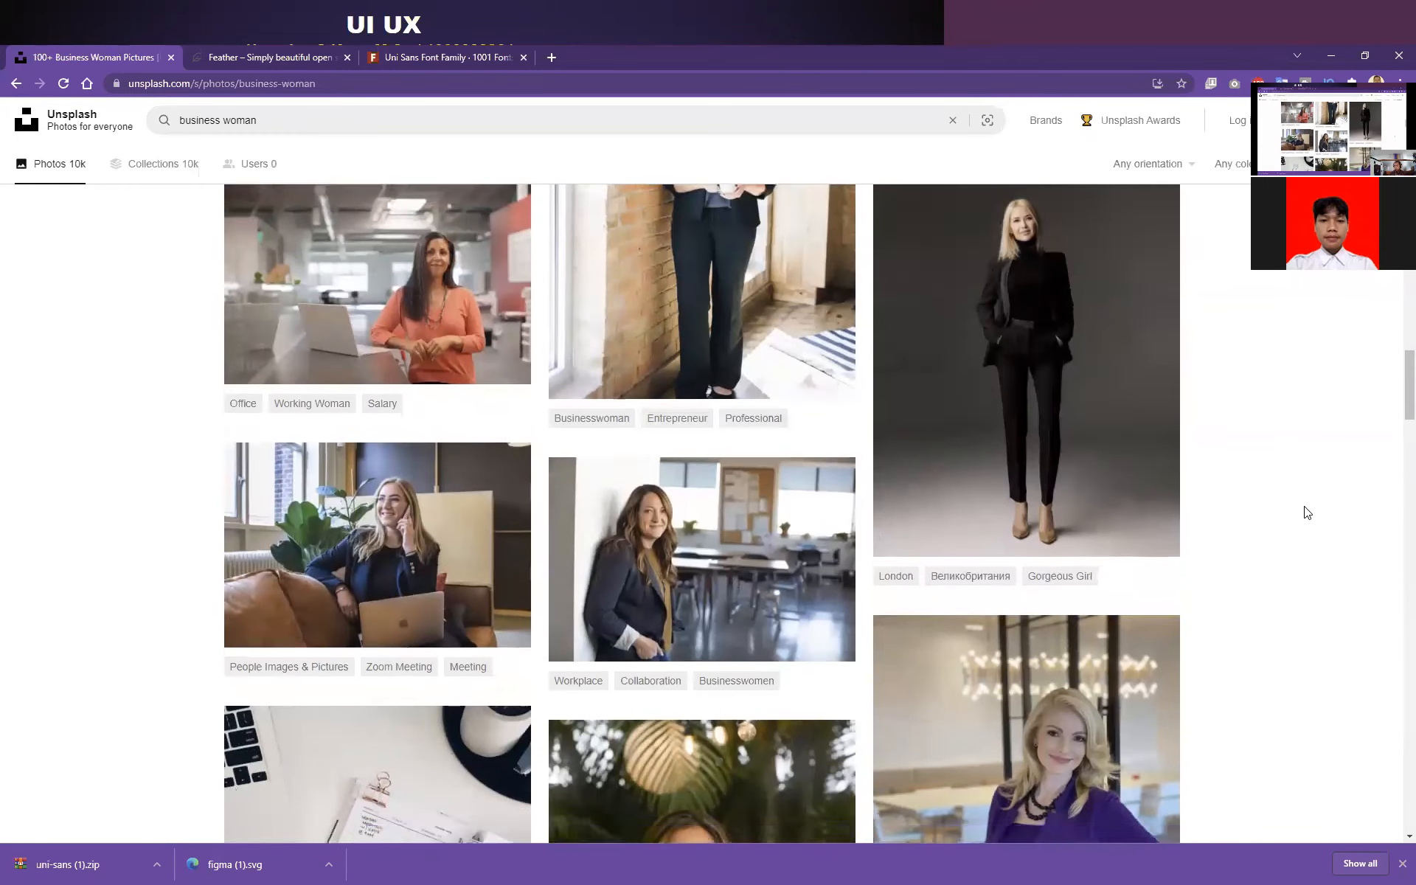
scroll(1307, 512, down, 7)
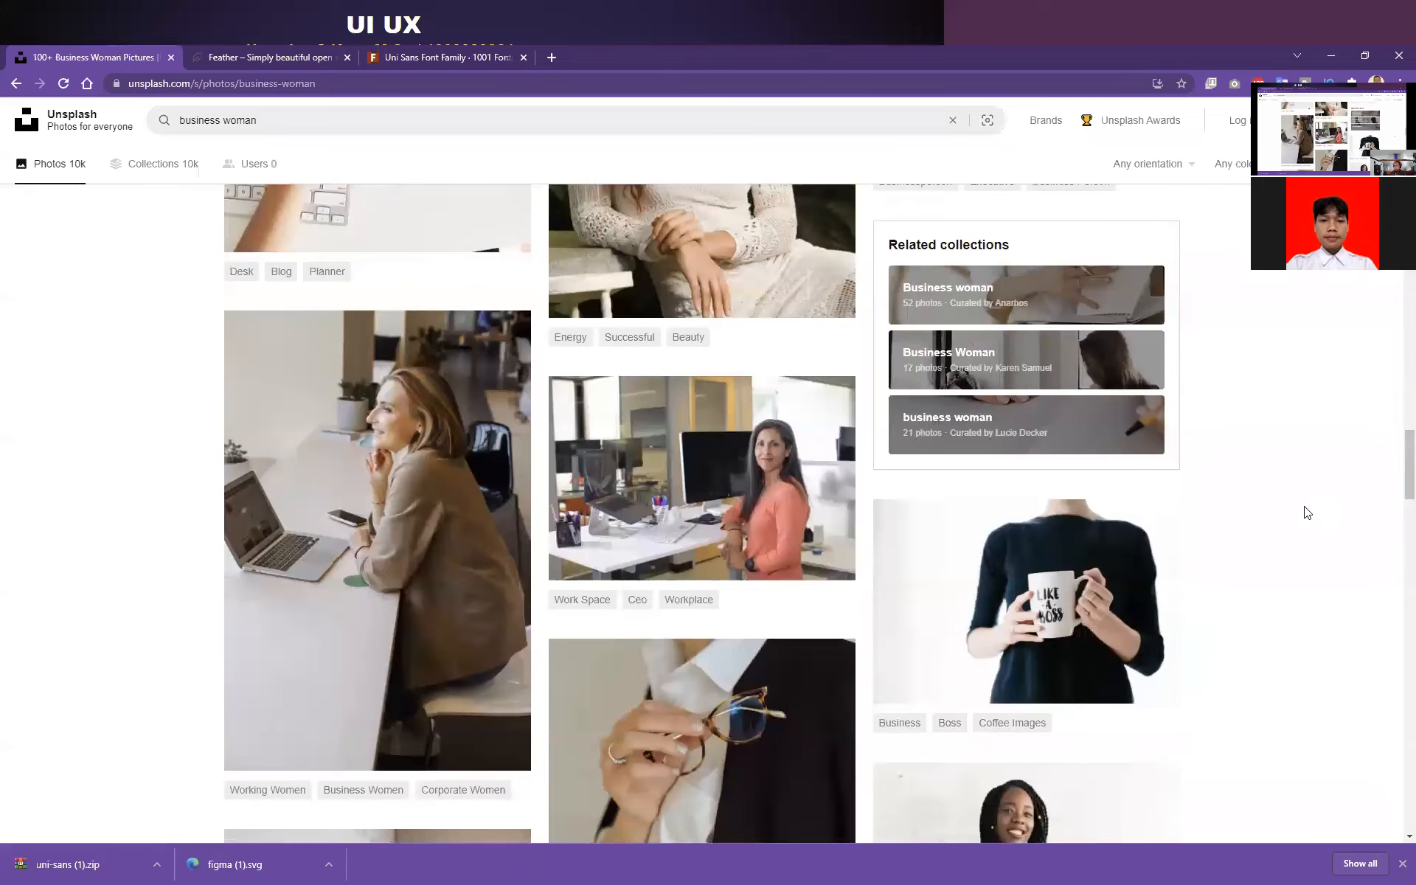
scroll(1307, 511, down, 7)
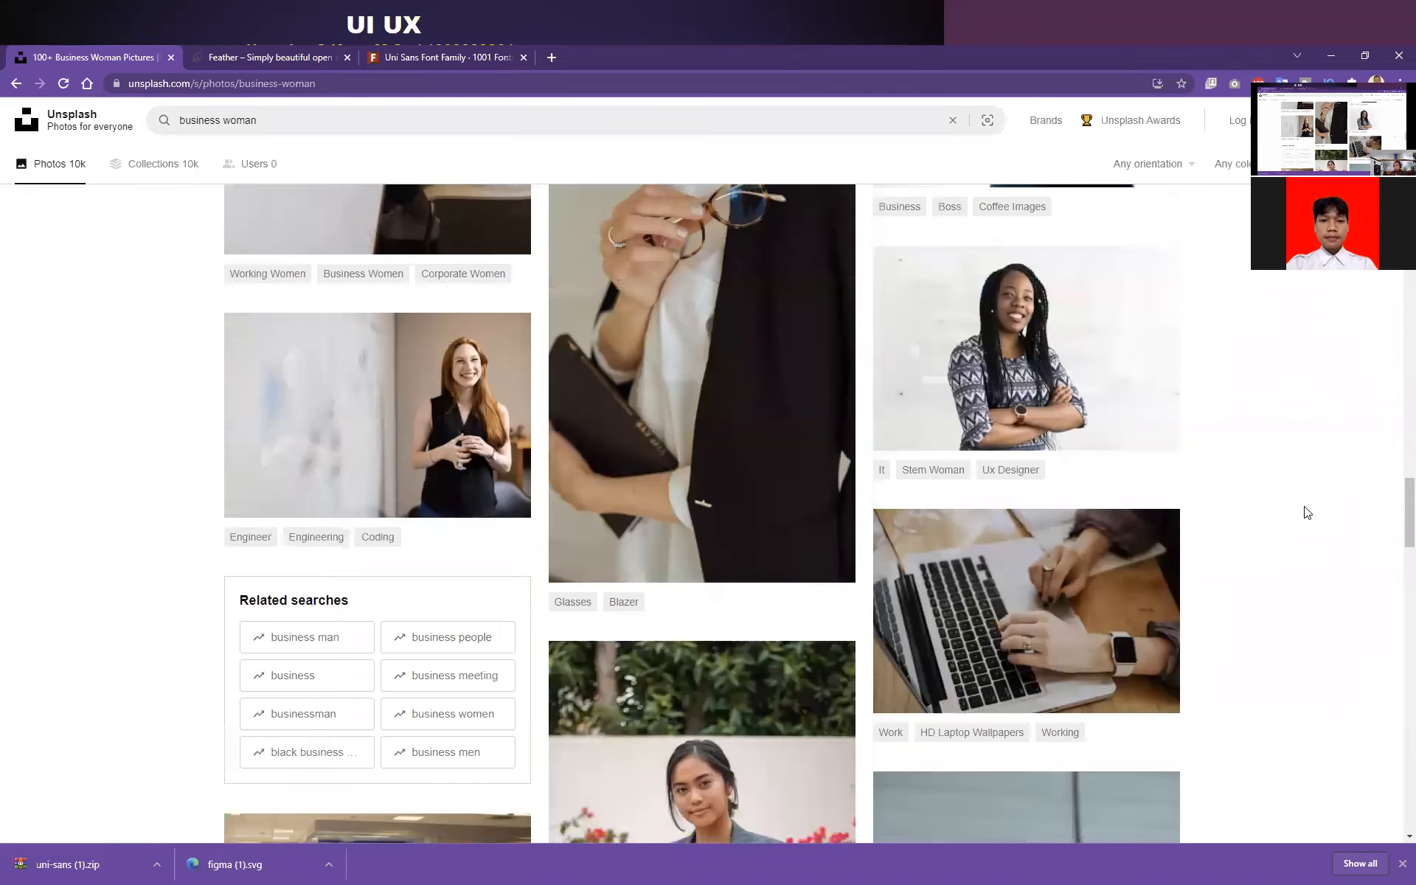
scroll(1307, 512, down, 7)
scroll(1307, 512, down, 7)
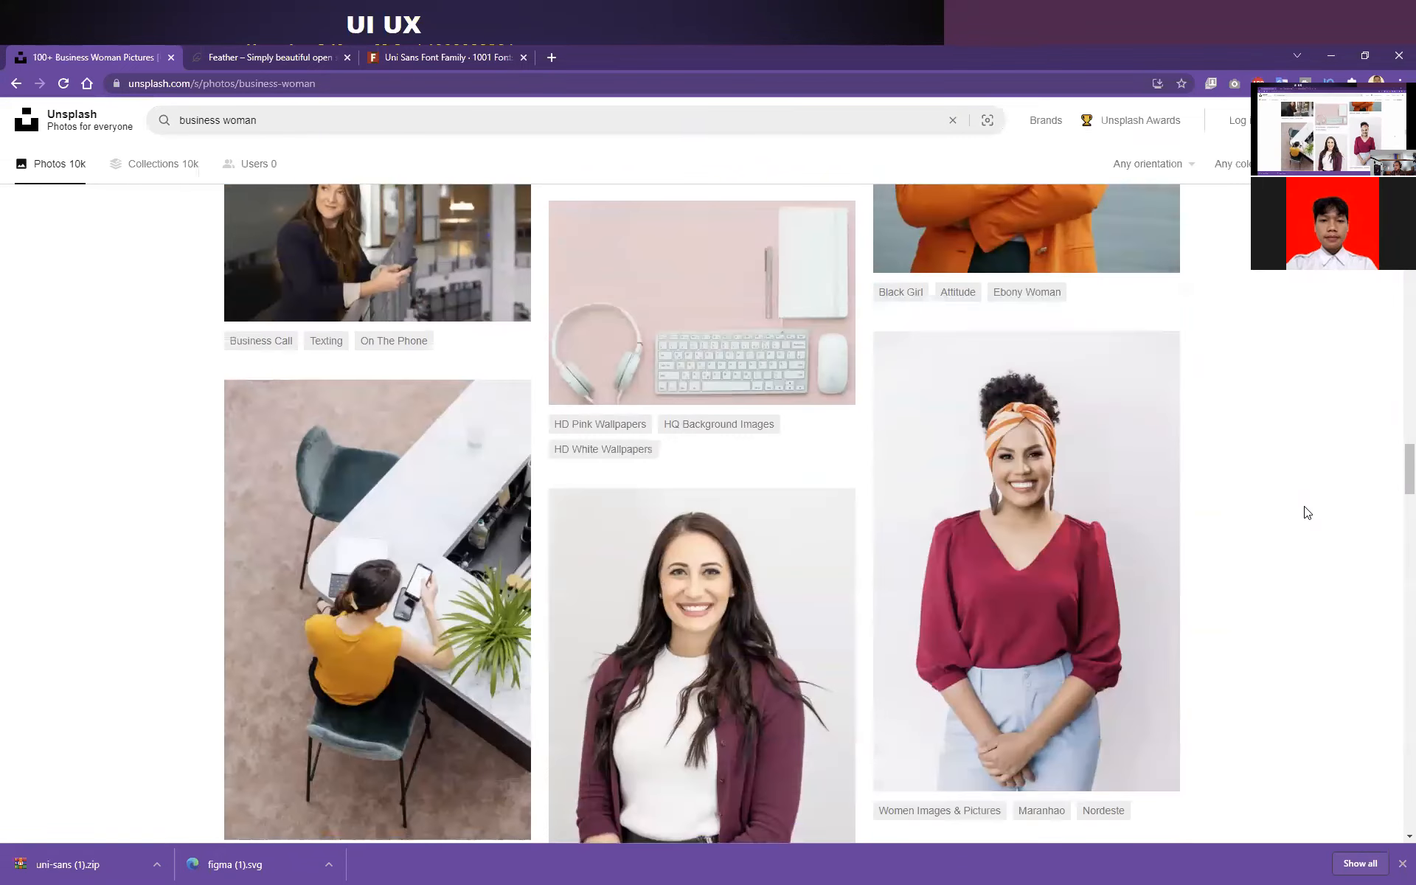
scroll(1307, 512, down, 14)
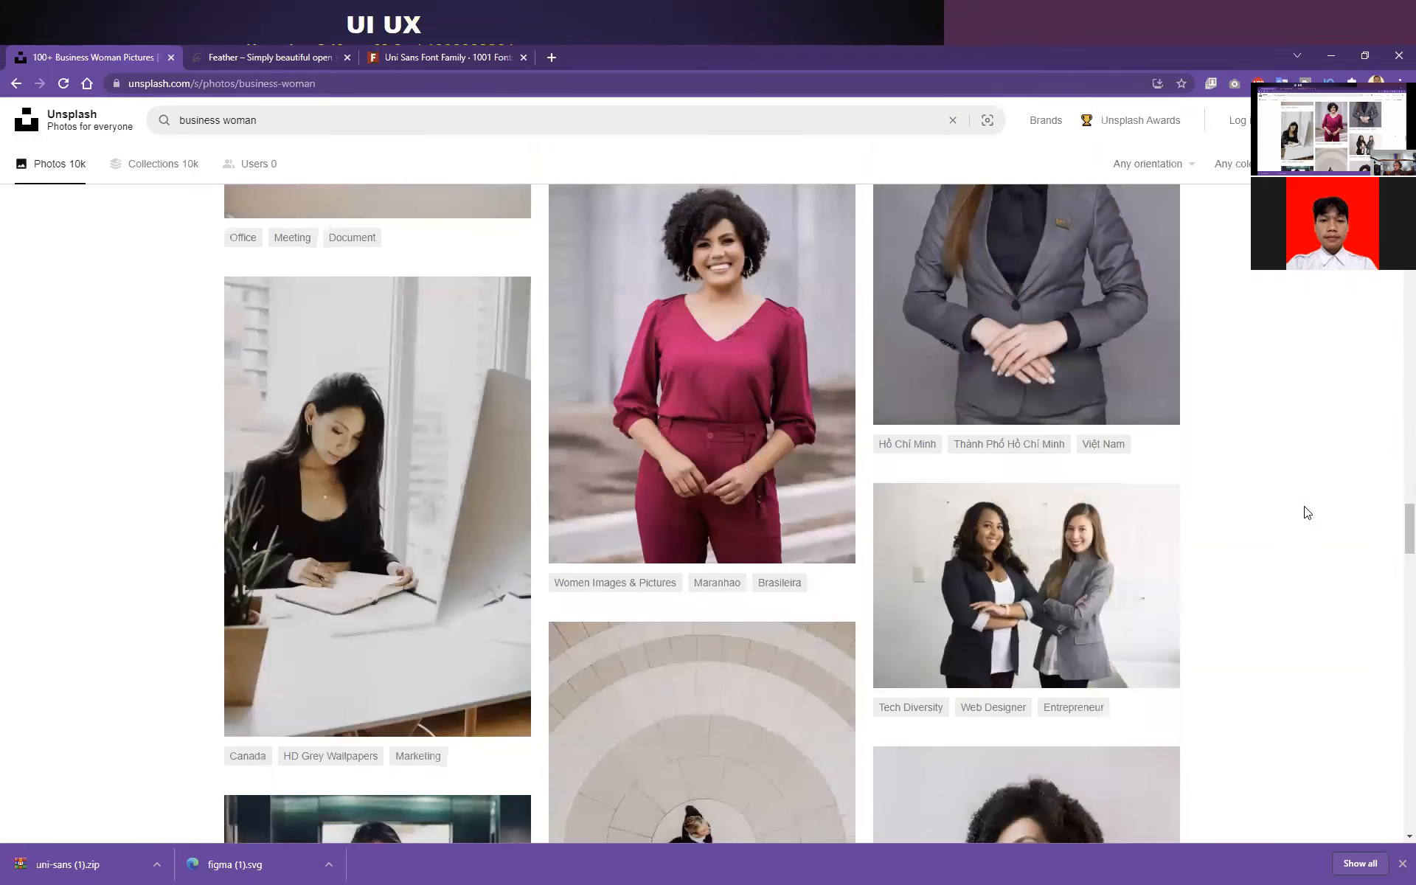
scroll(1307, 512, down, 6)
scroll(1306, 512, up, 4)
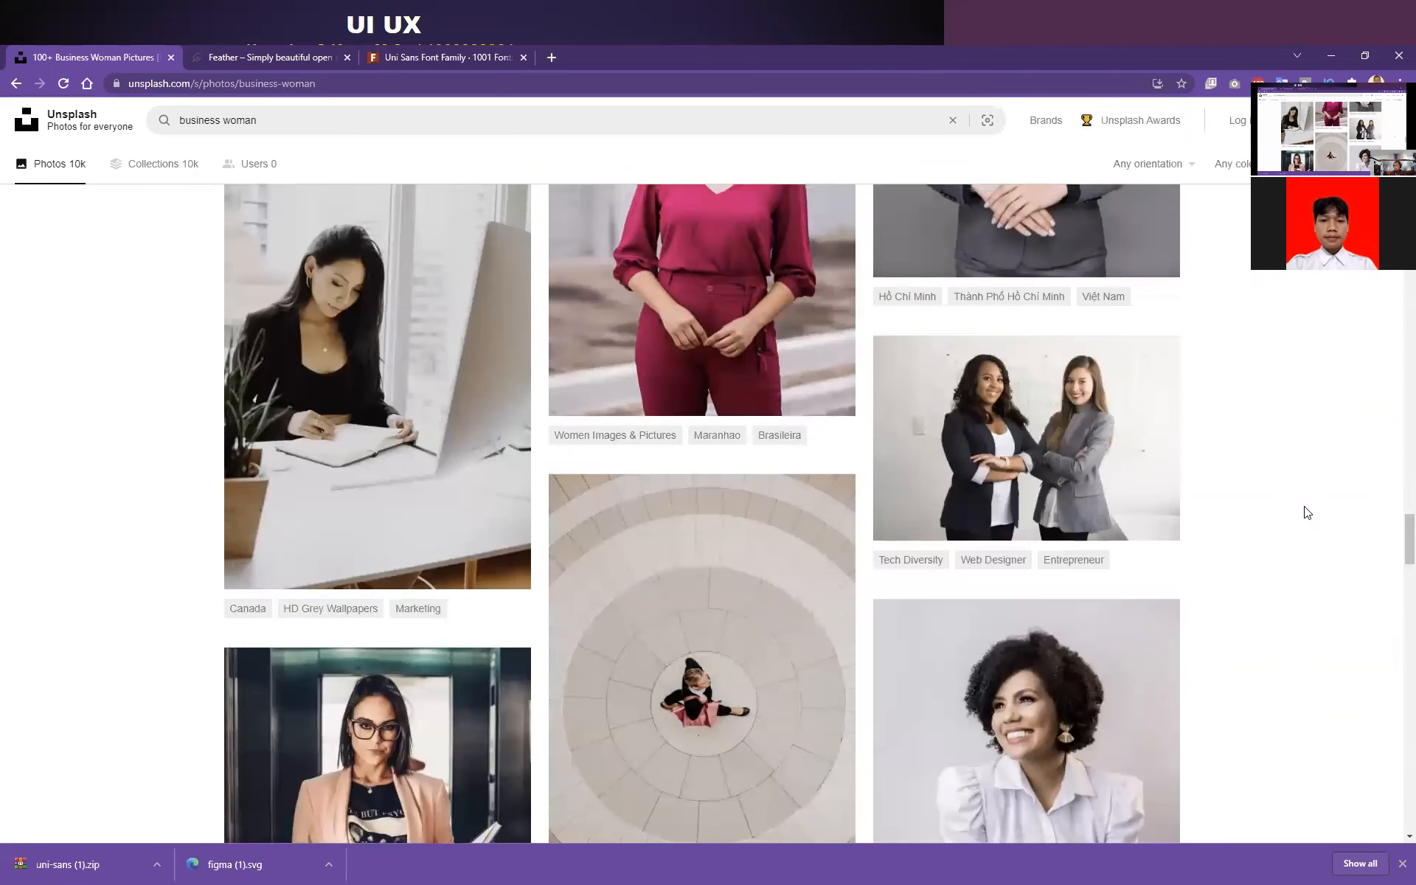
scroll(1307, 512, down, 13)
scroll(1306, 511, down, 10)
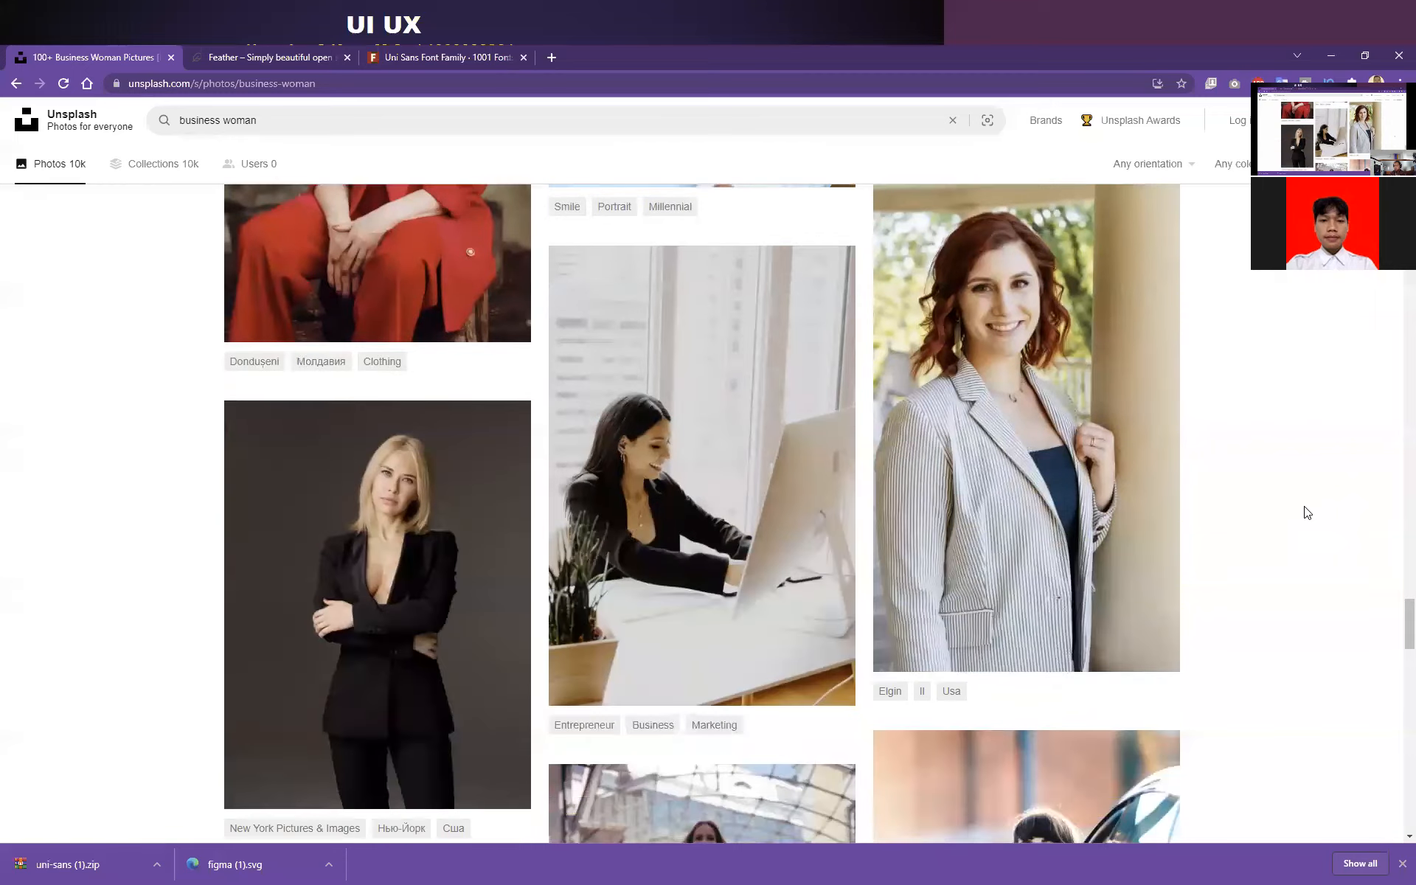
scroll(1307, 512, down, 8)
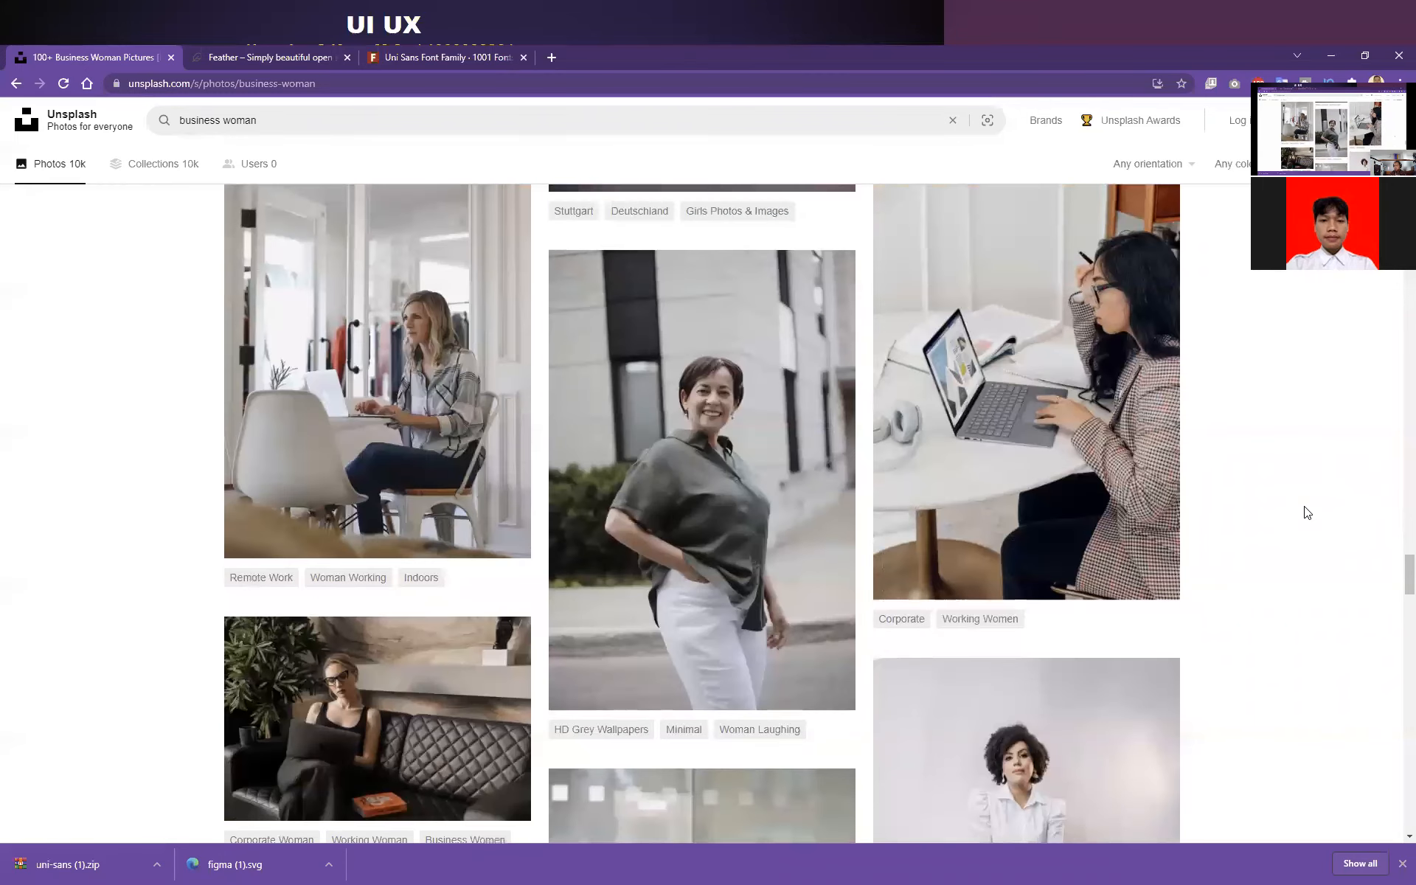
scroll(1307, 512, down, 9)
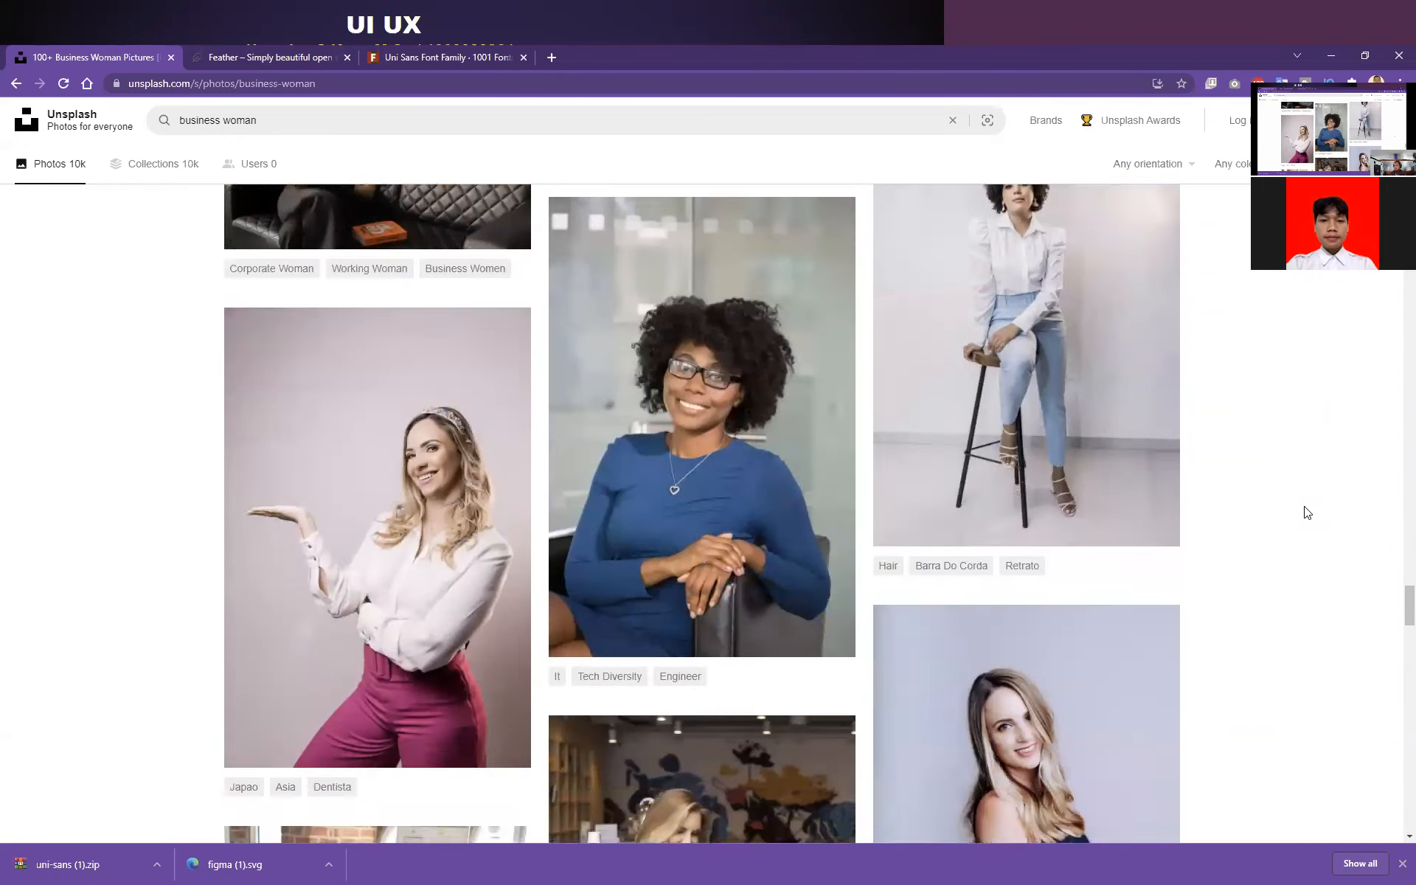
scroll(1307, 512, down, 10)
scroll(1307, 512, down, 13)
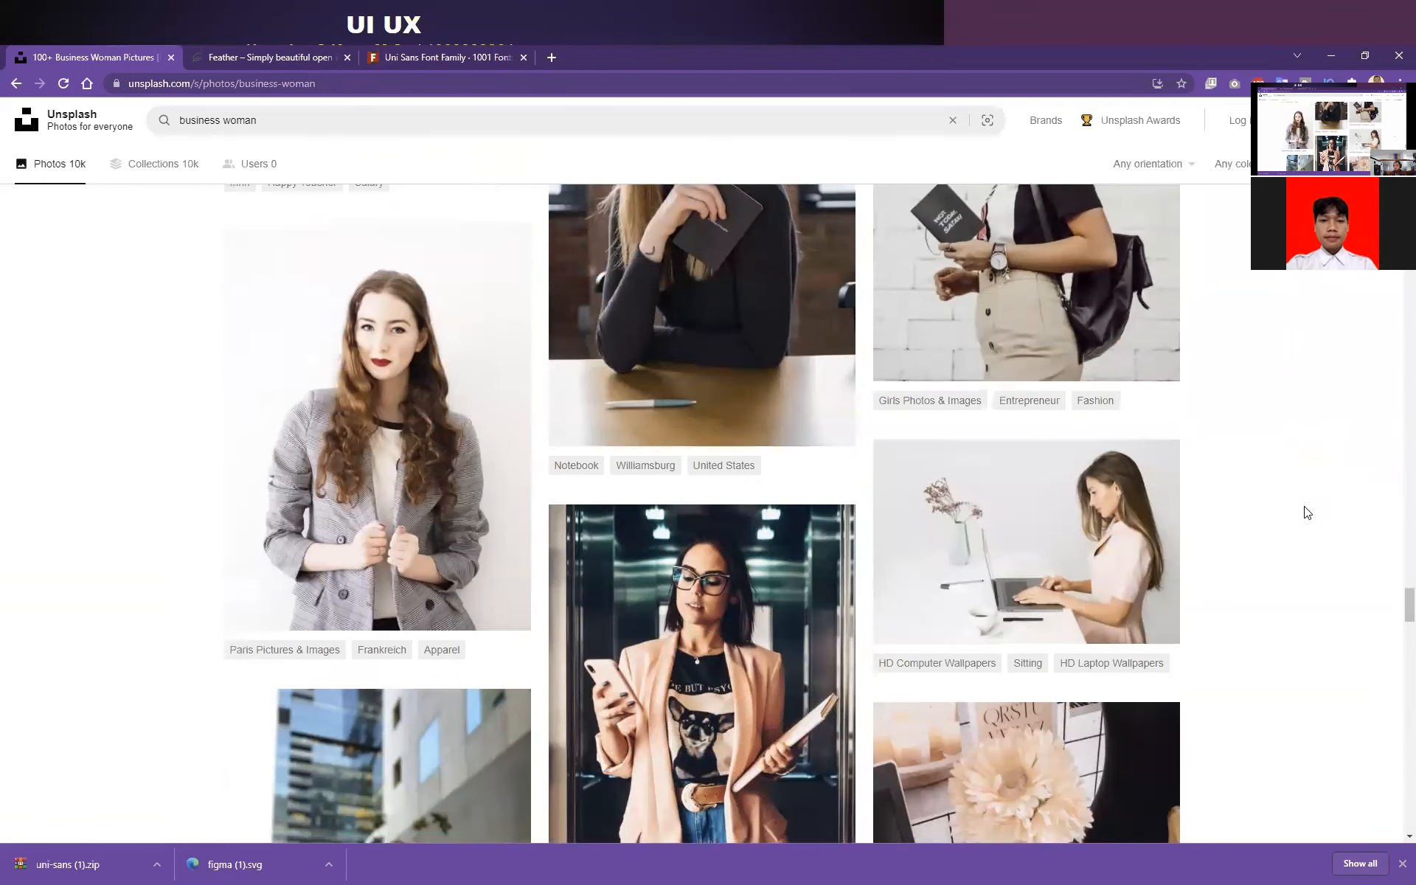
scroll(1307, 512, down, 7)
scroll(1307, 512, down, 20)
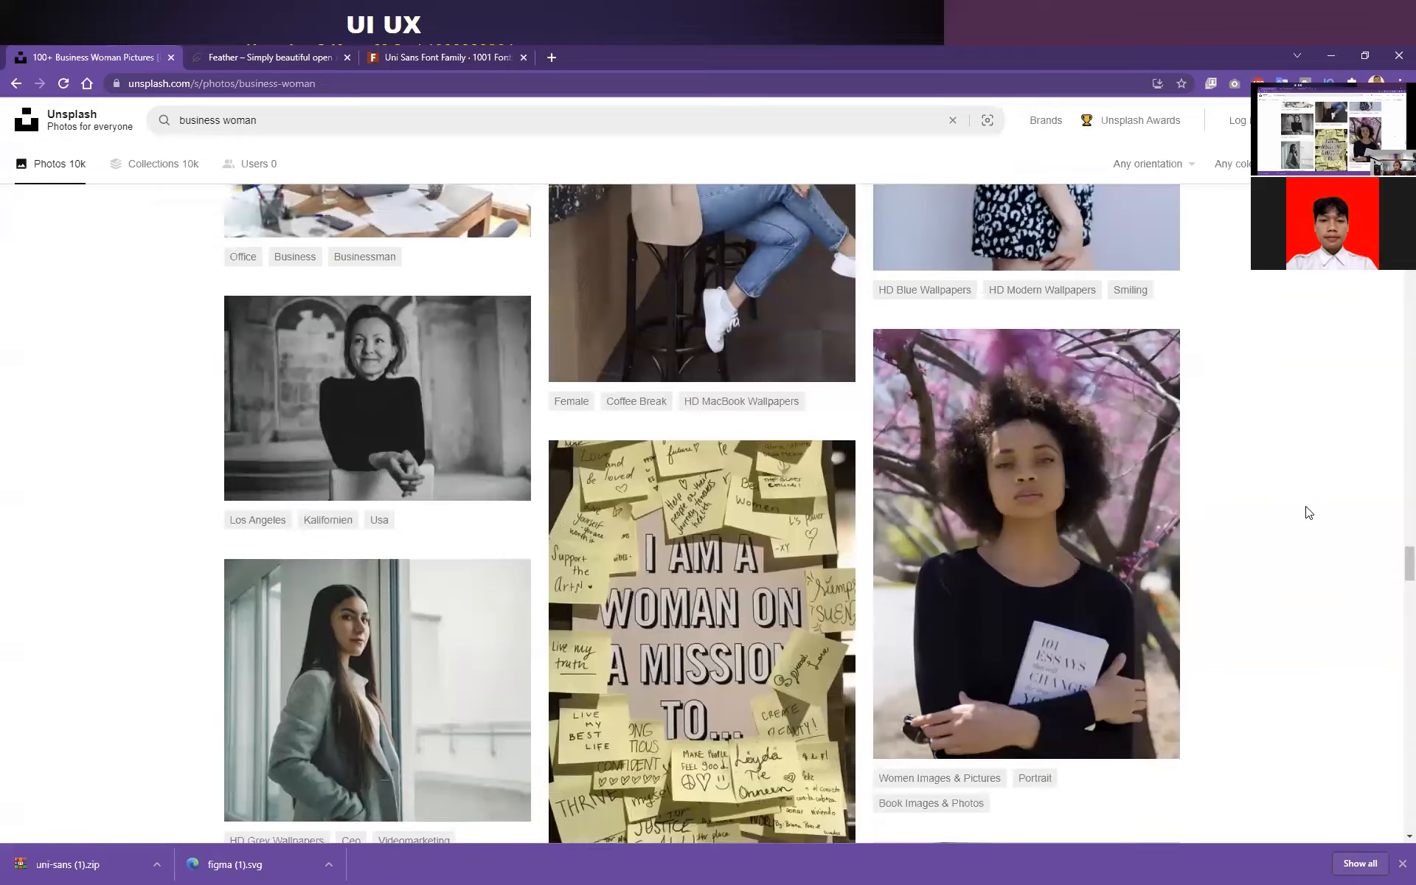
scroll(1317, 506, down, 20)
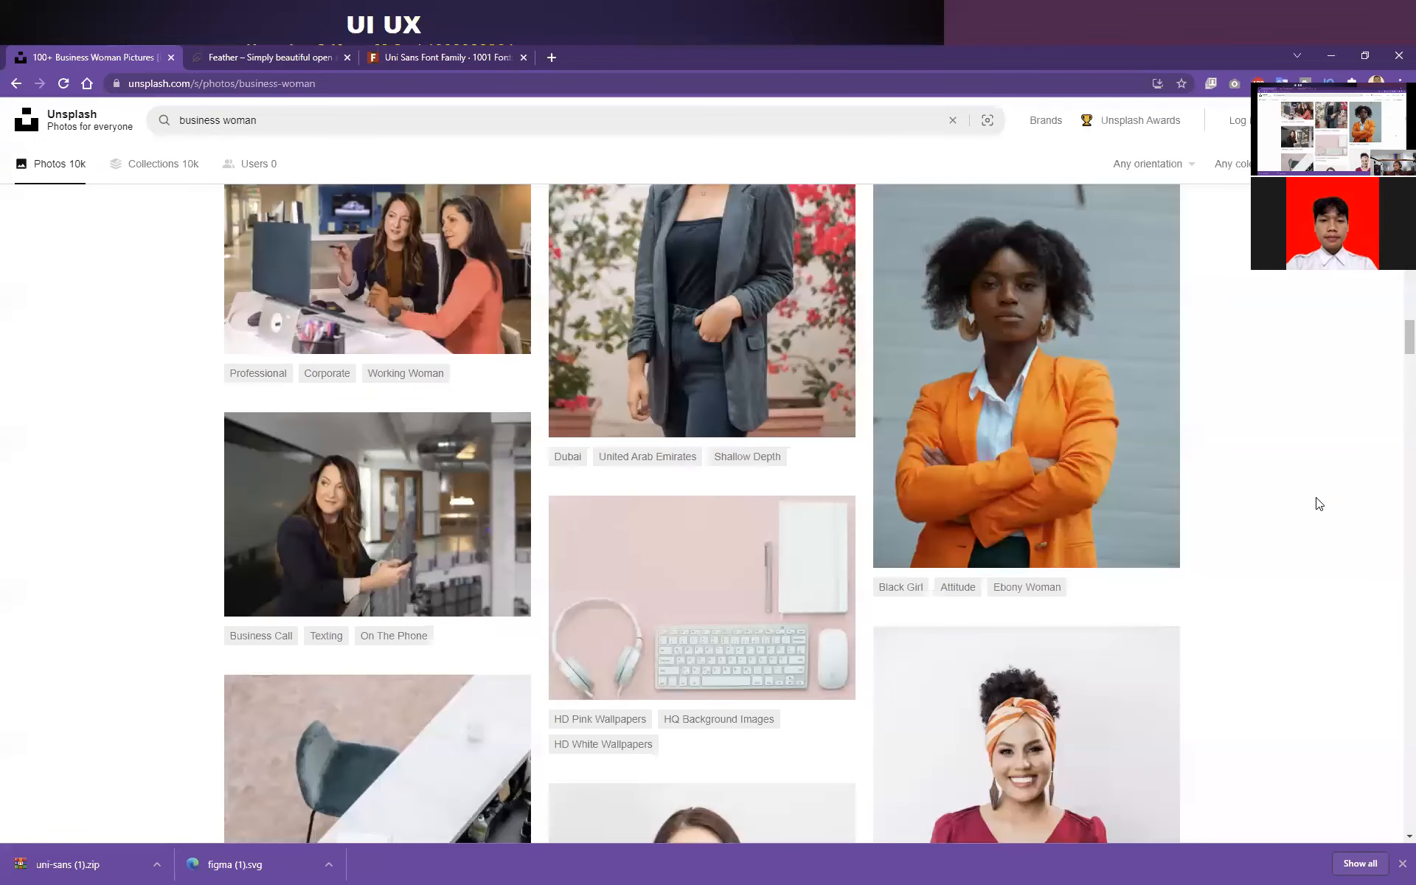
scroll(1319, 504, down, 20)
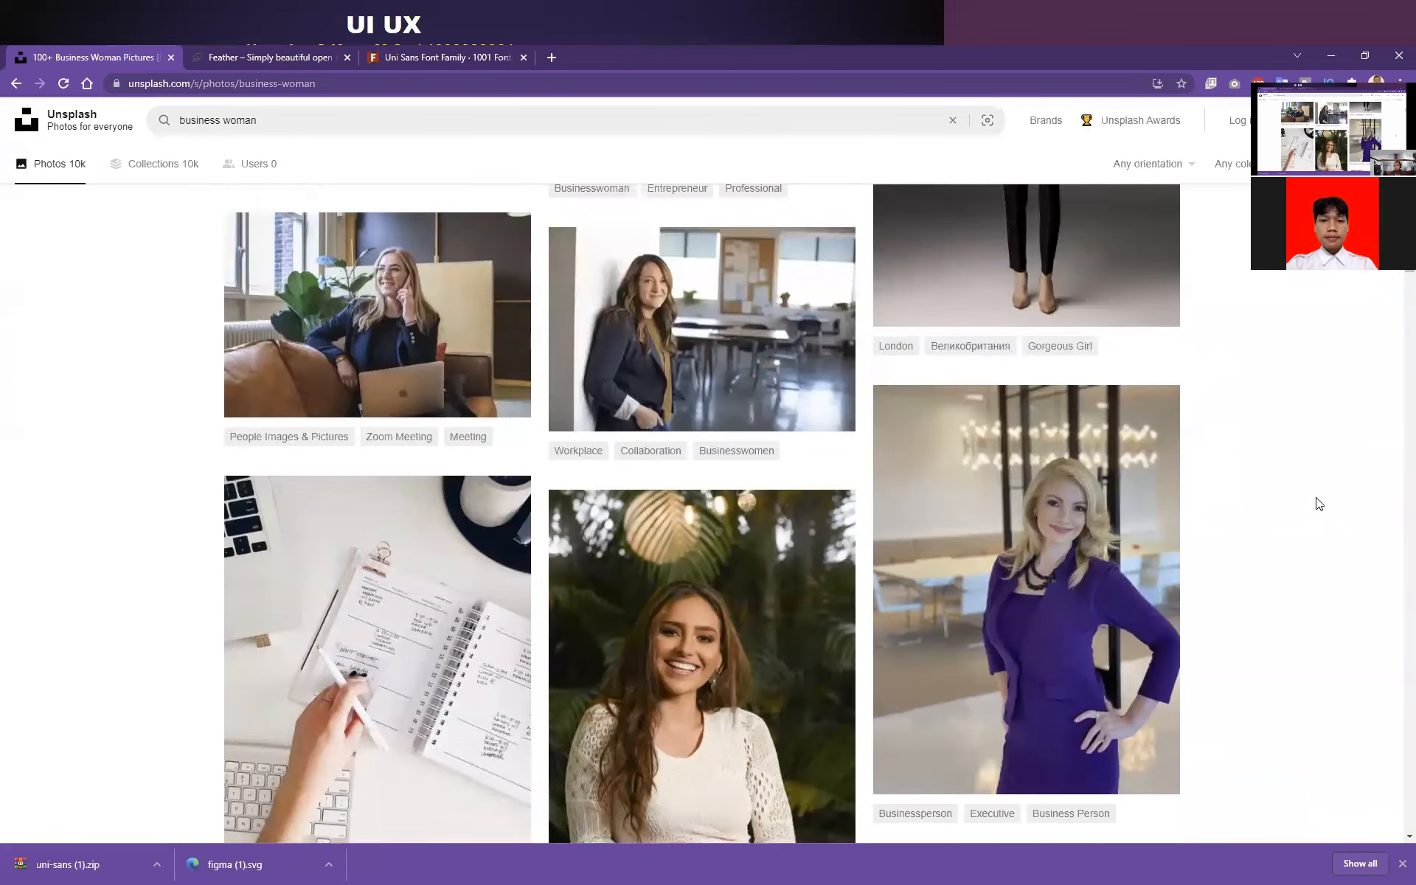
scroll(1319, 504, up, 8)
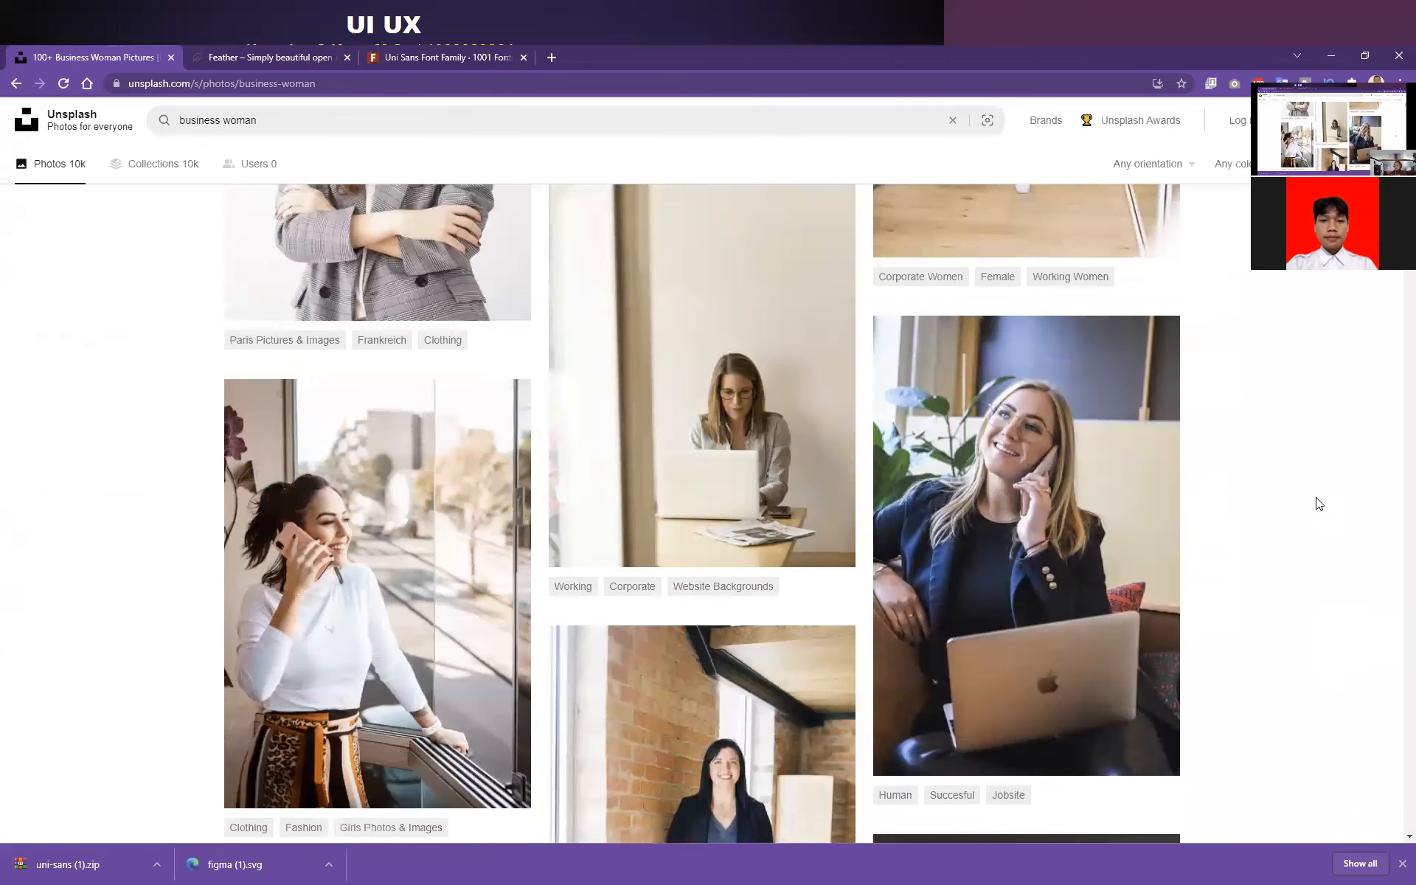
Open the photo of the smiling woman on the phone with a laptop and copy the image.
click(966, 555)
click(742, 465)
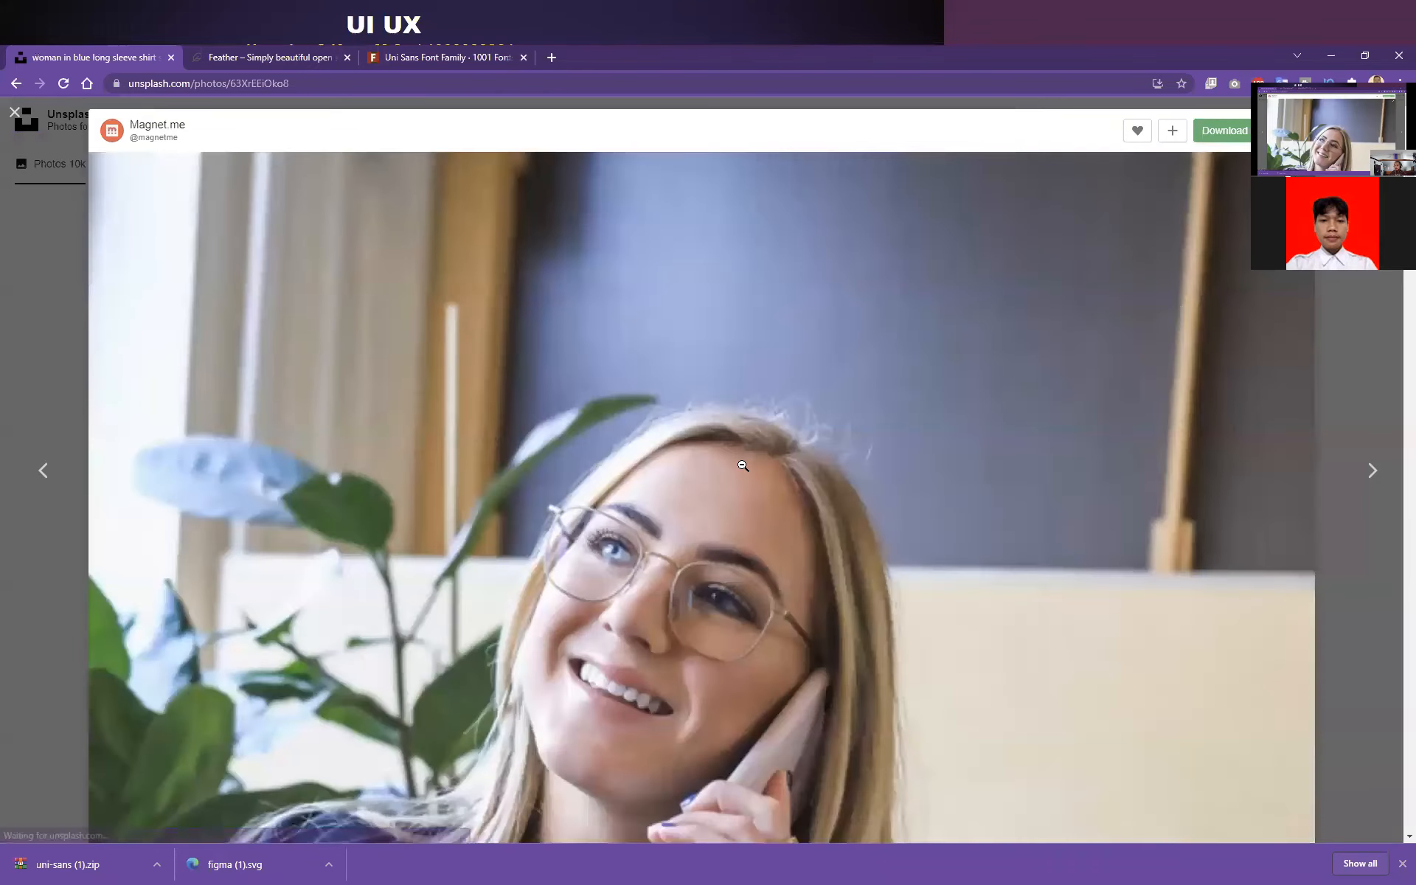
right_click(745, 468)
click(798, 514)
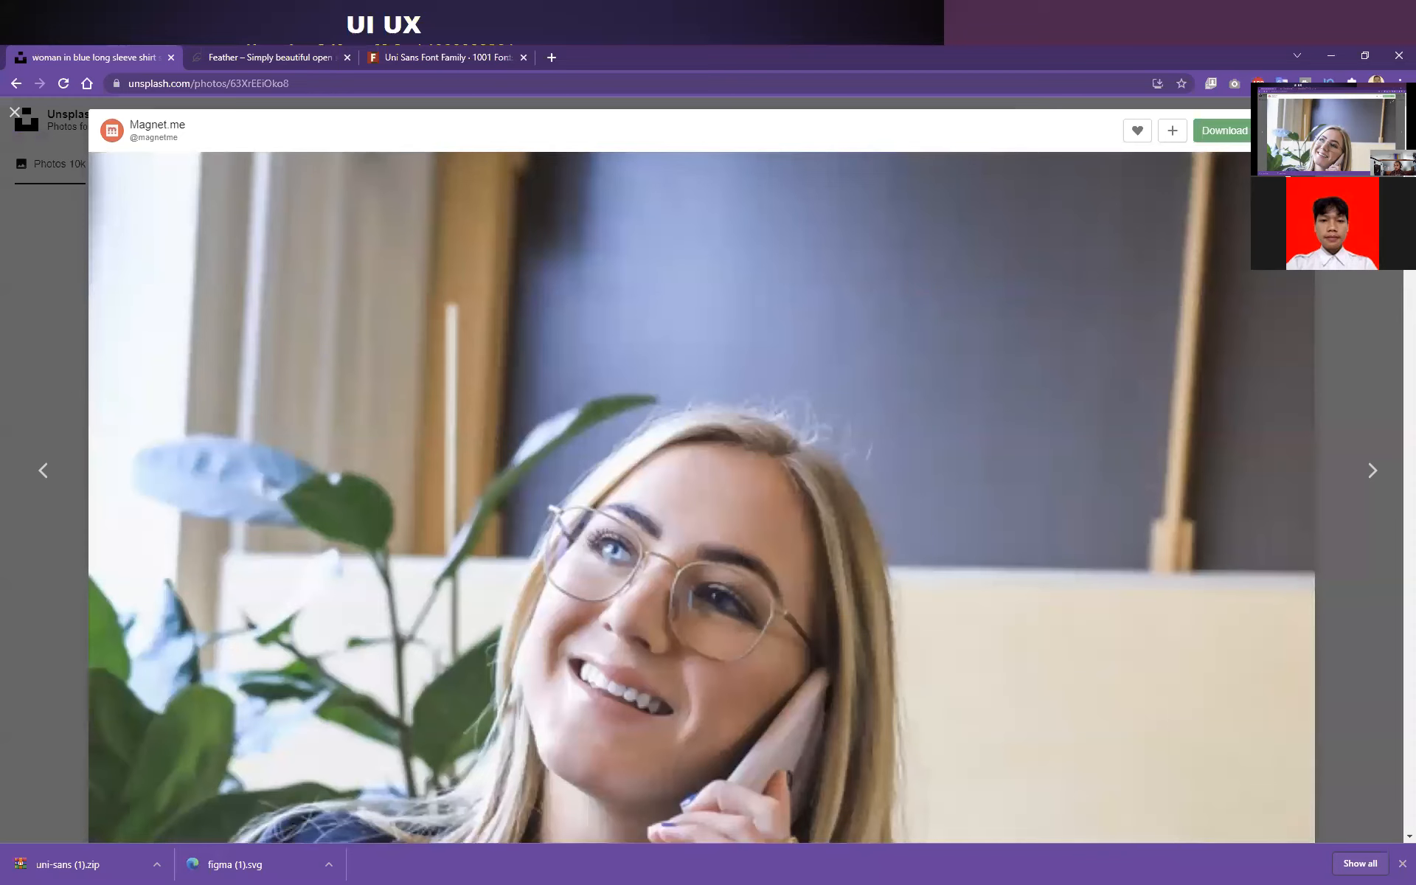
Switch to Figma, paste the copied photo and place it below the Profile heading beside the left guide, about 344 × 516.
click(1332, 64)
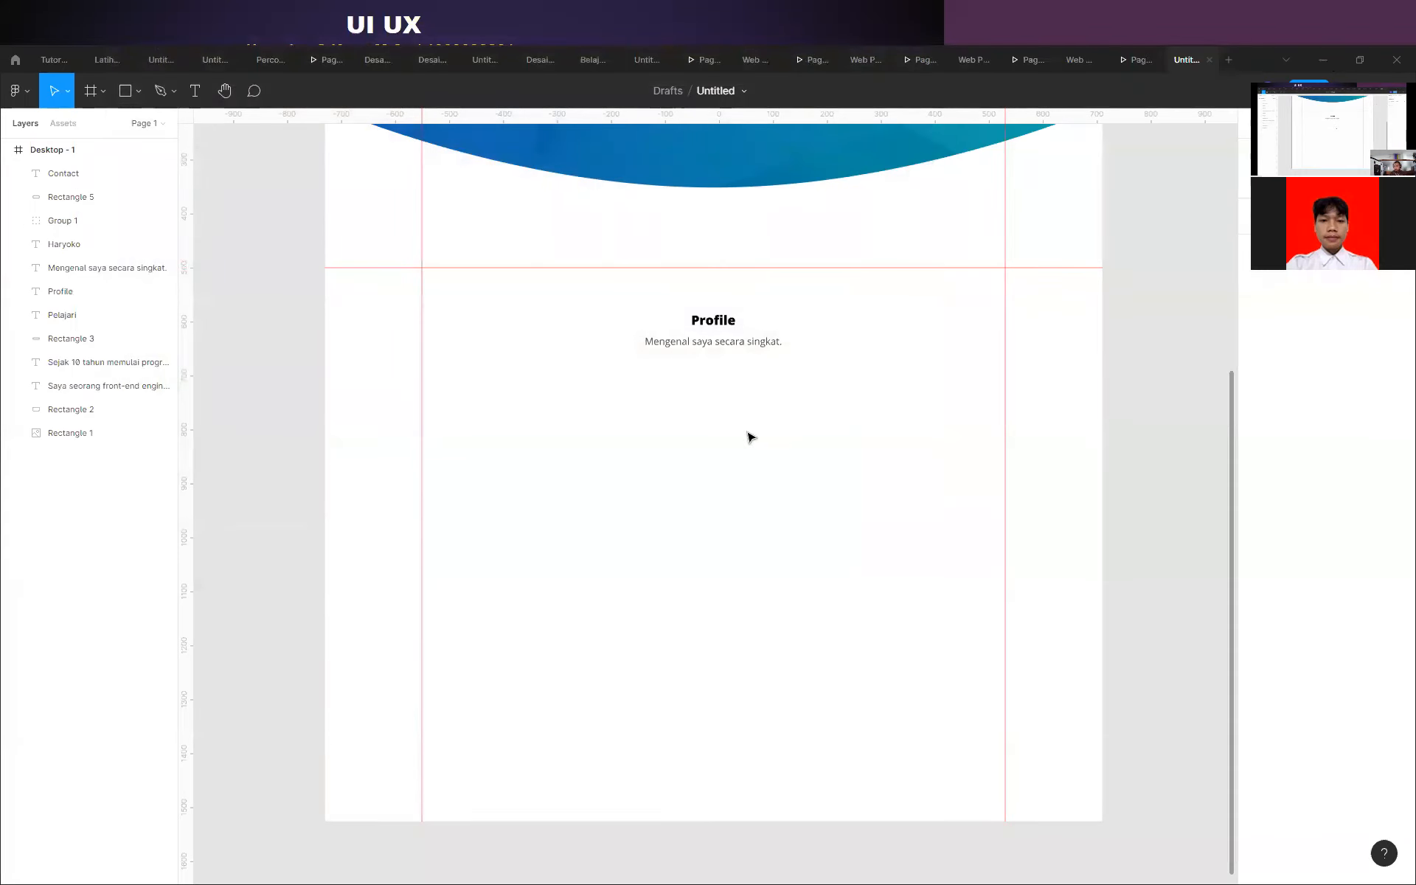
key(ctrl+v)
drag(895, 214, 587, 507)
click(195, 91)
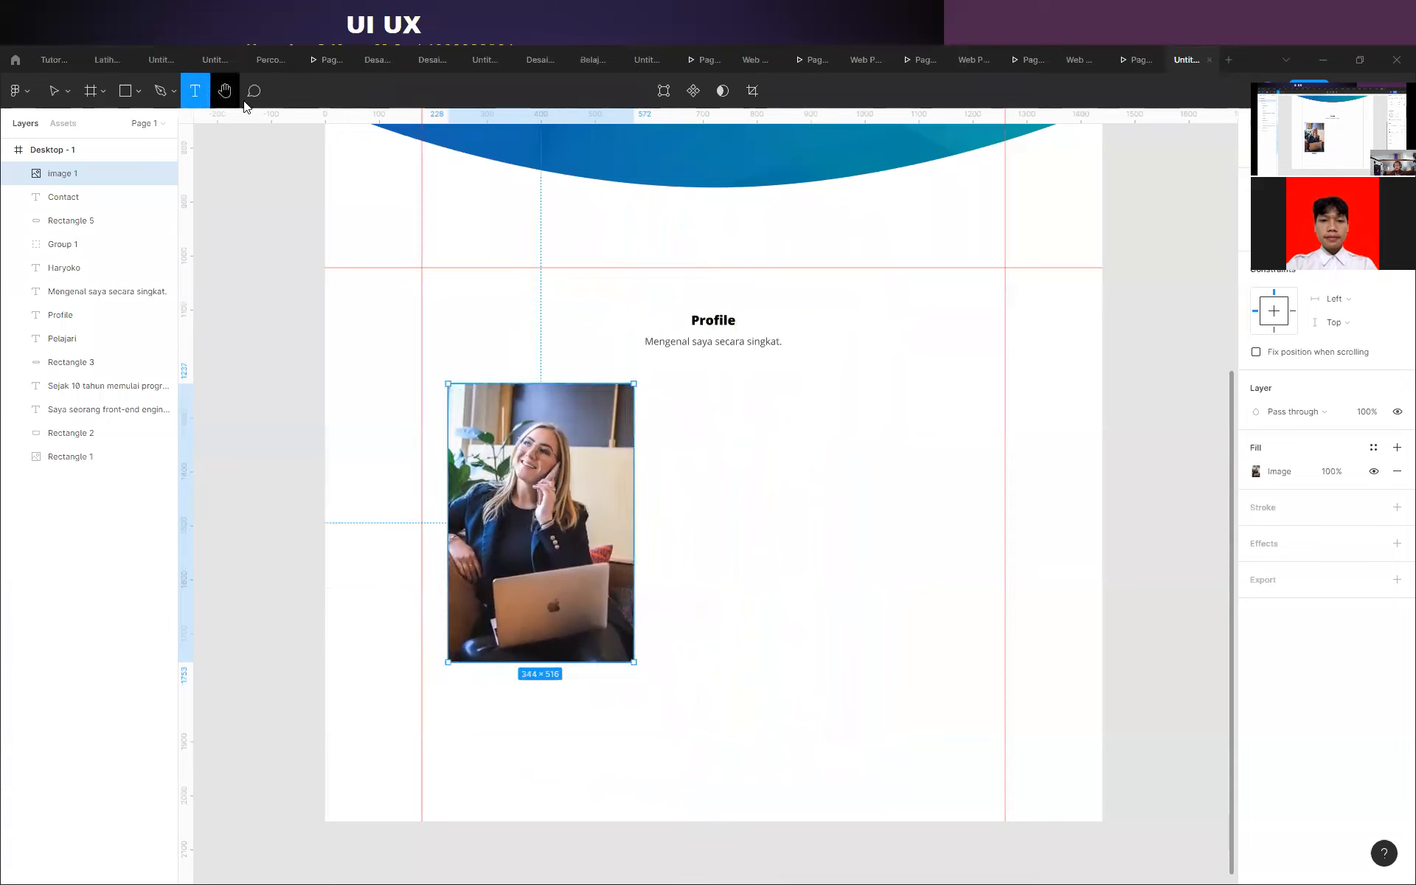
drag(647, 383, 988, 794)
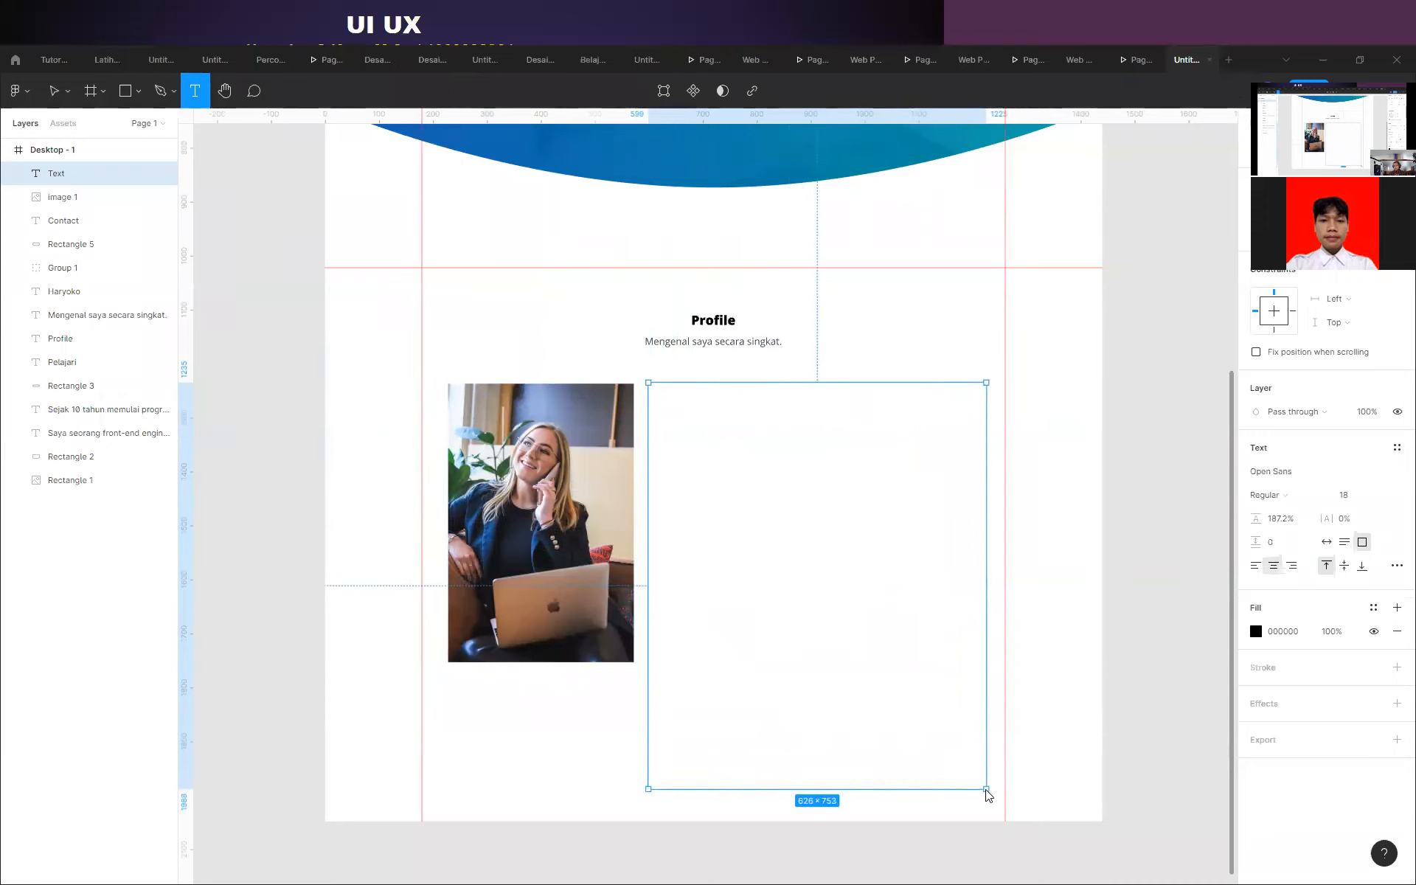
drag(987, 790, 986, 790)
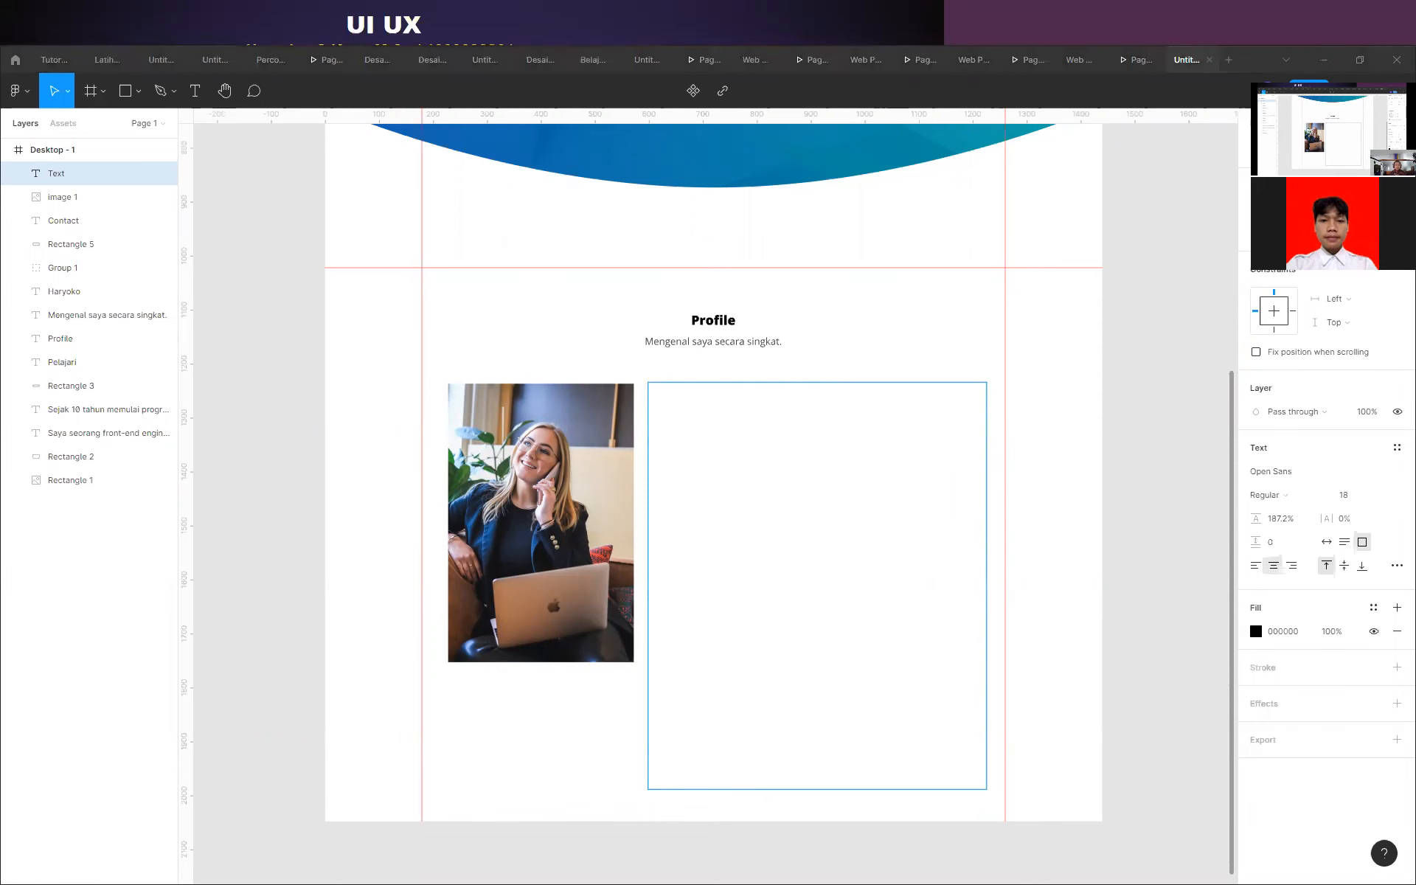
Switch to Word and copy the sample paragraphs from "Video provides a powerful way" through "even on another device.".
key(alt+Tab)
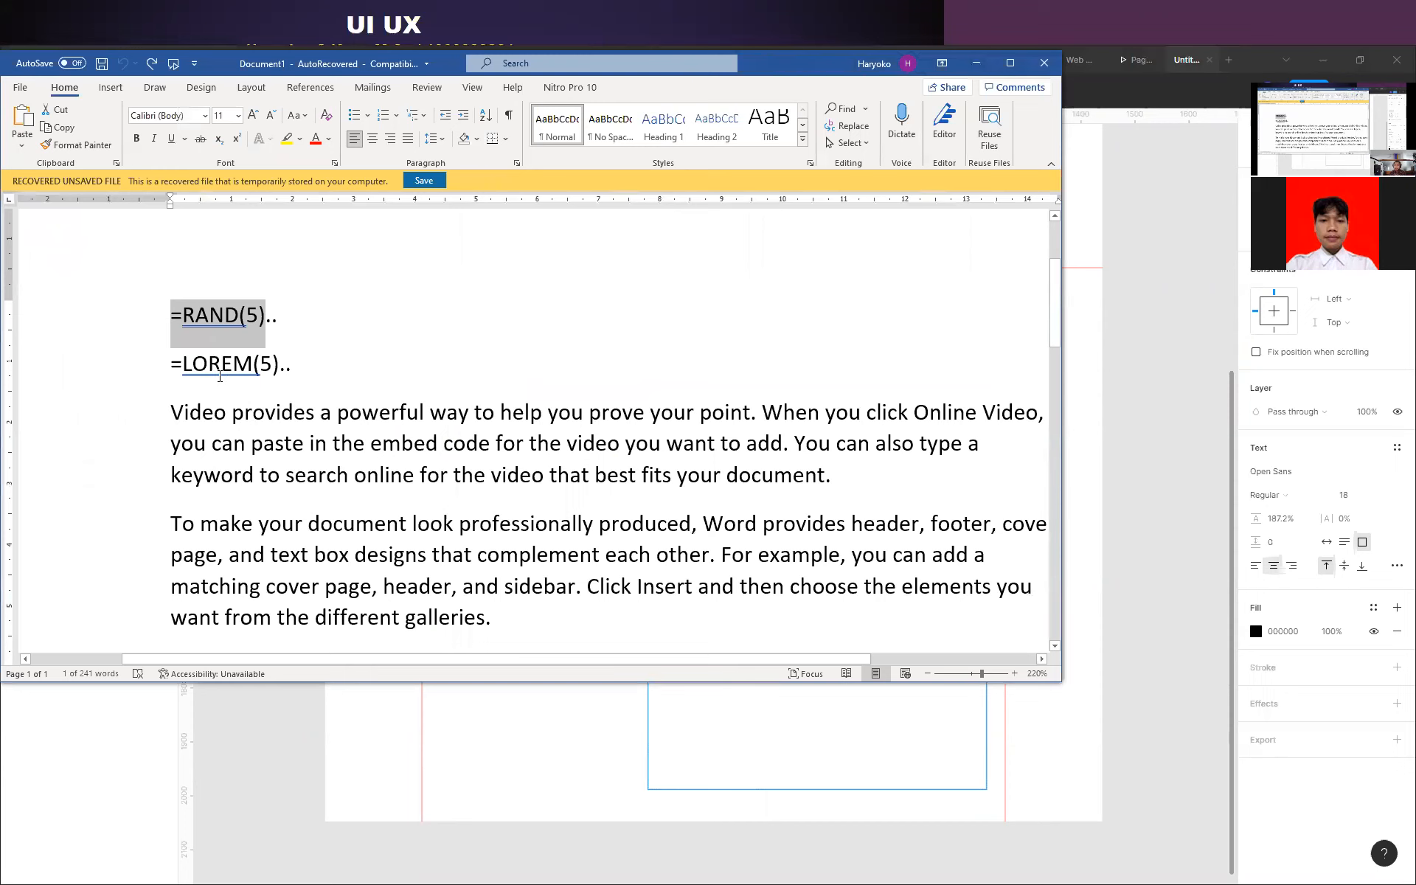
scroll(220, 376, down, 3)
click(172, 331)
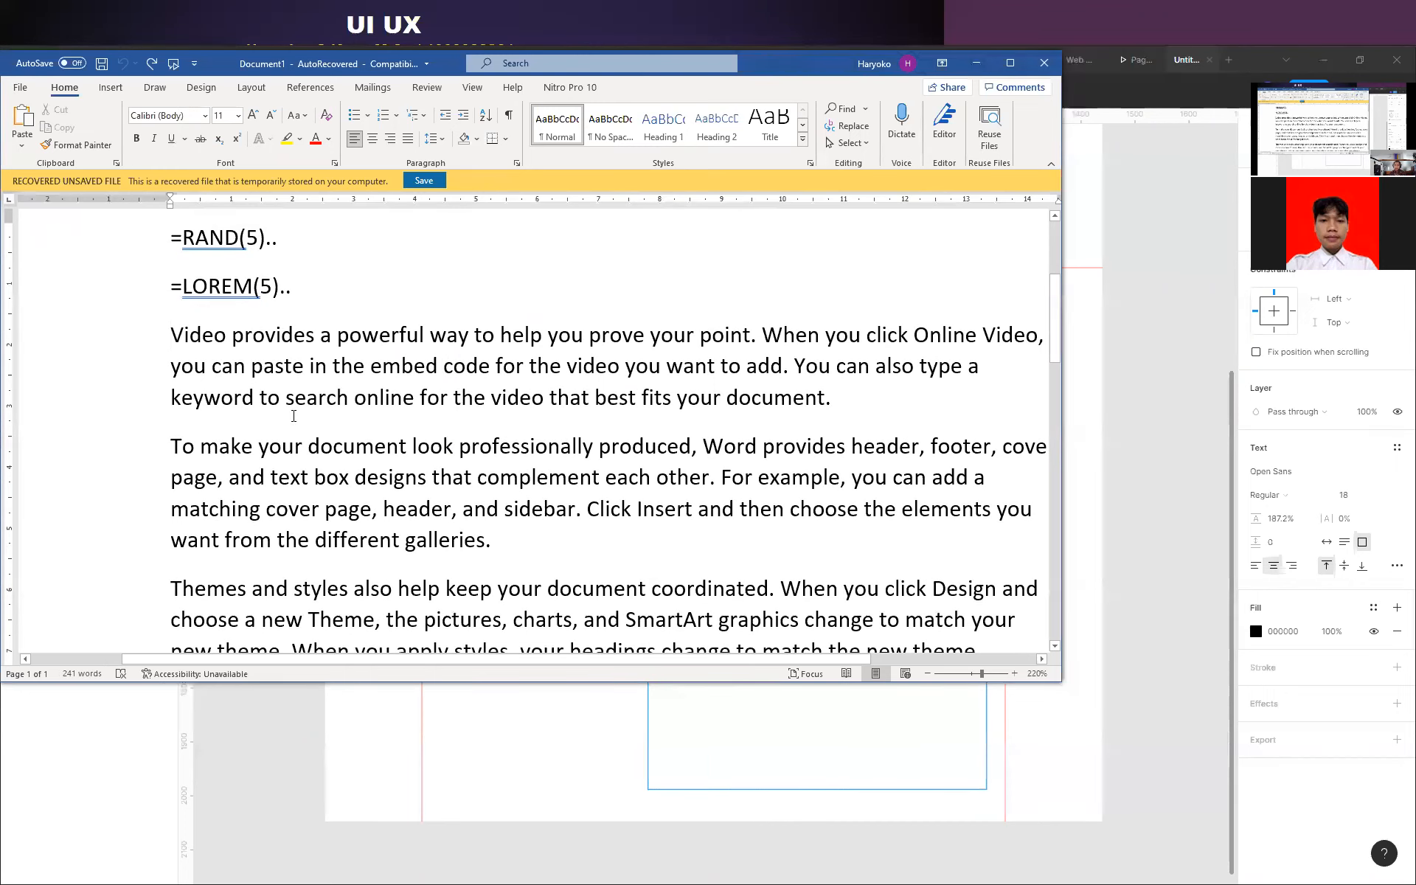
scroll(294, 416, down, 6)
shift+click(715, 359)
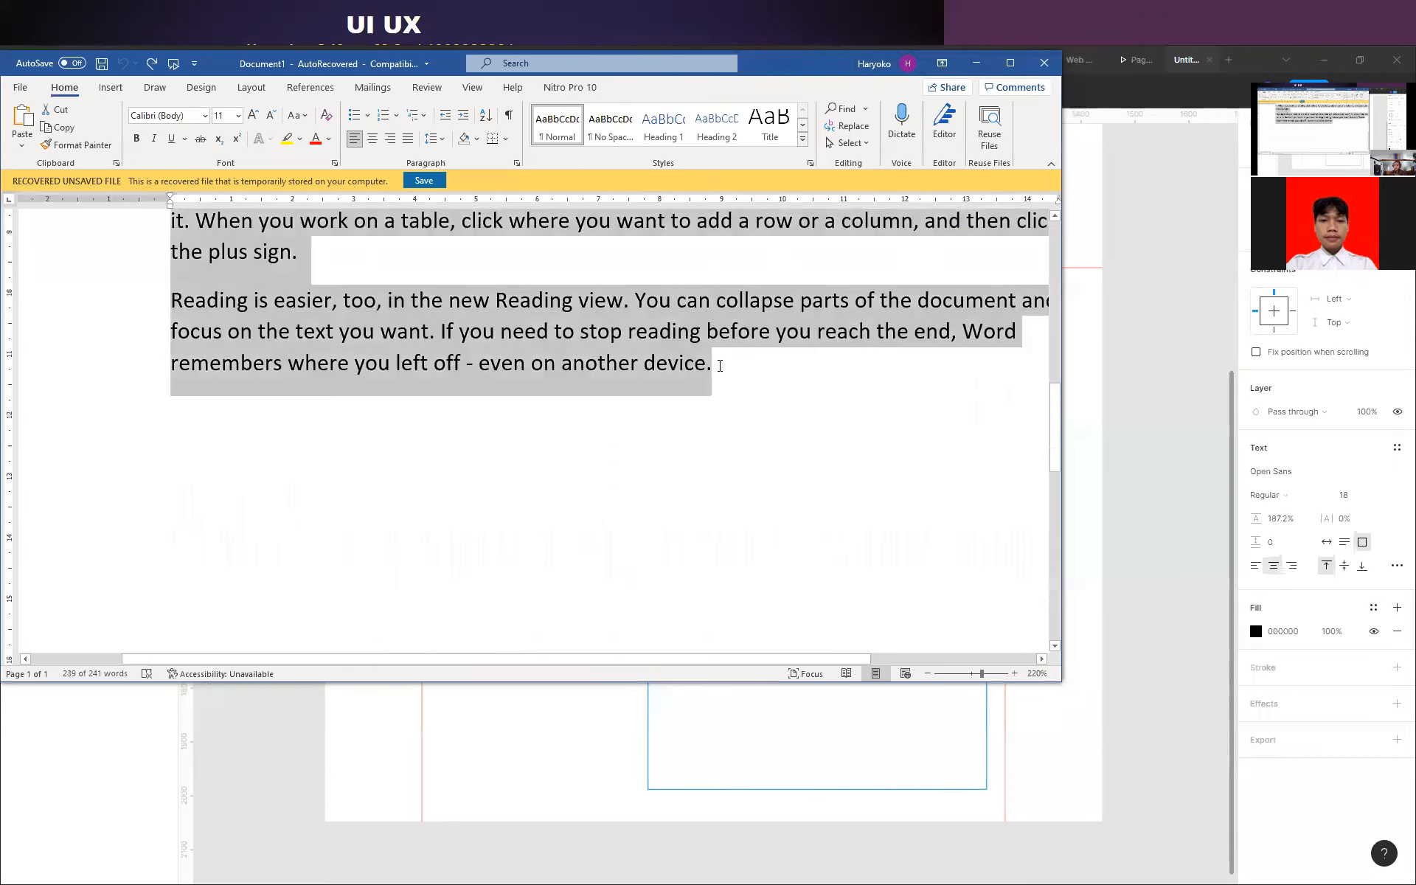
Back in Figma, draw a text box about 578 × 710 to the right of the photo and paste the copied paragraphs.
click(1128, 408)
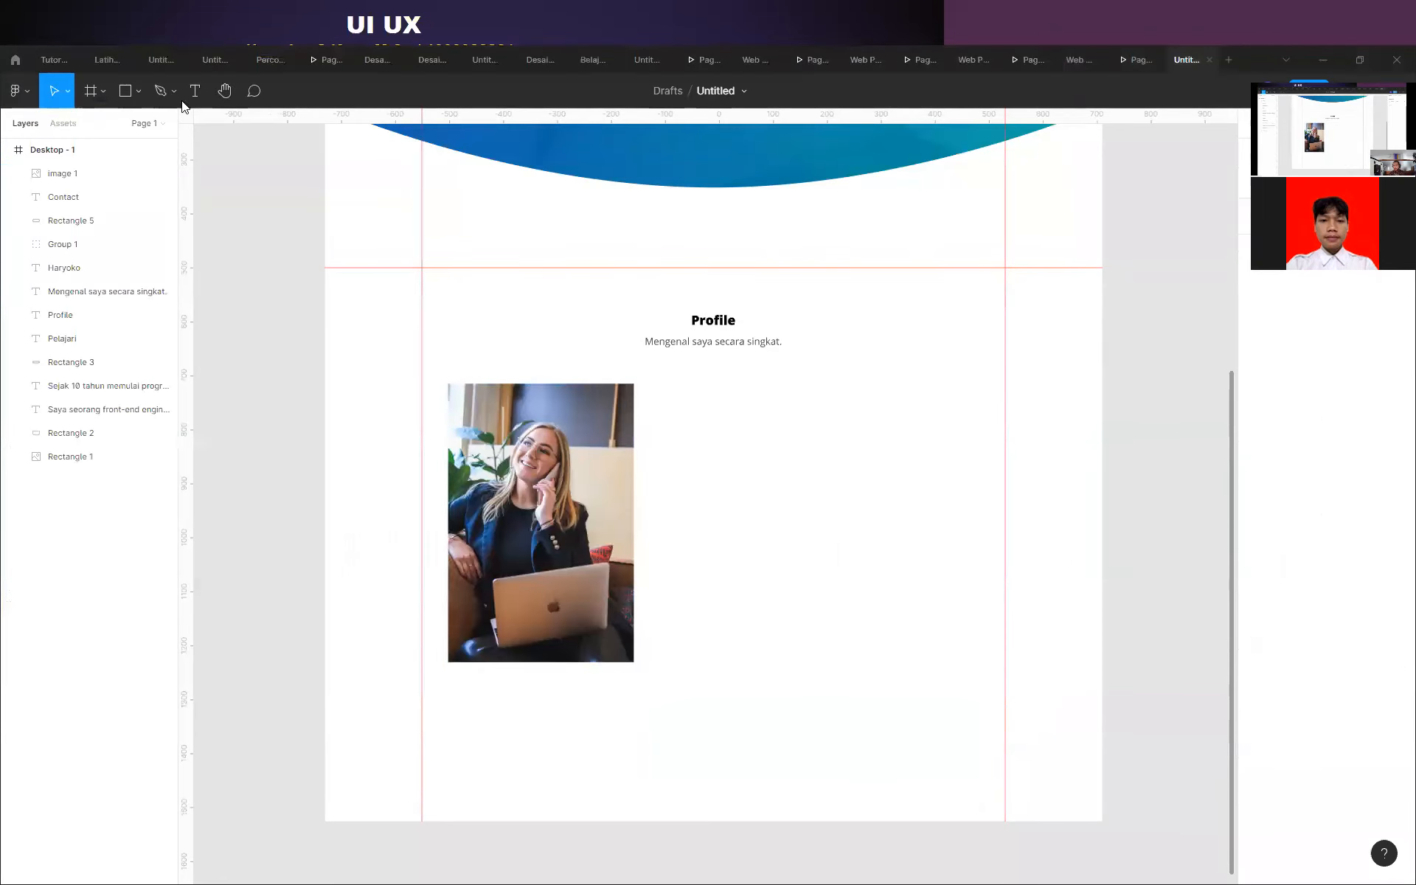
key(t)
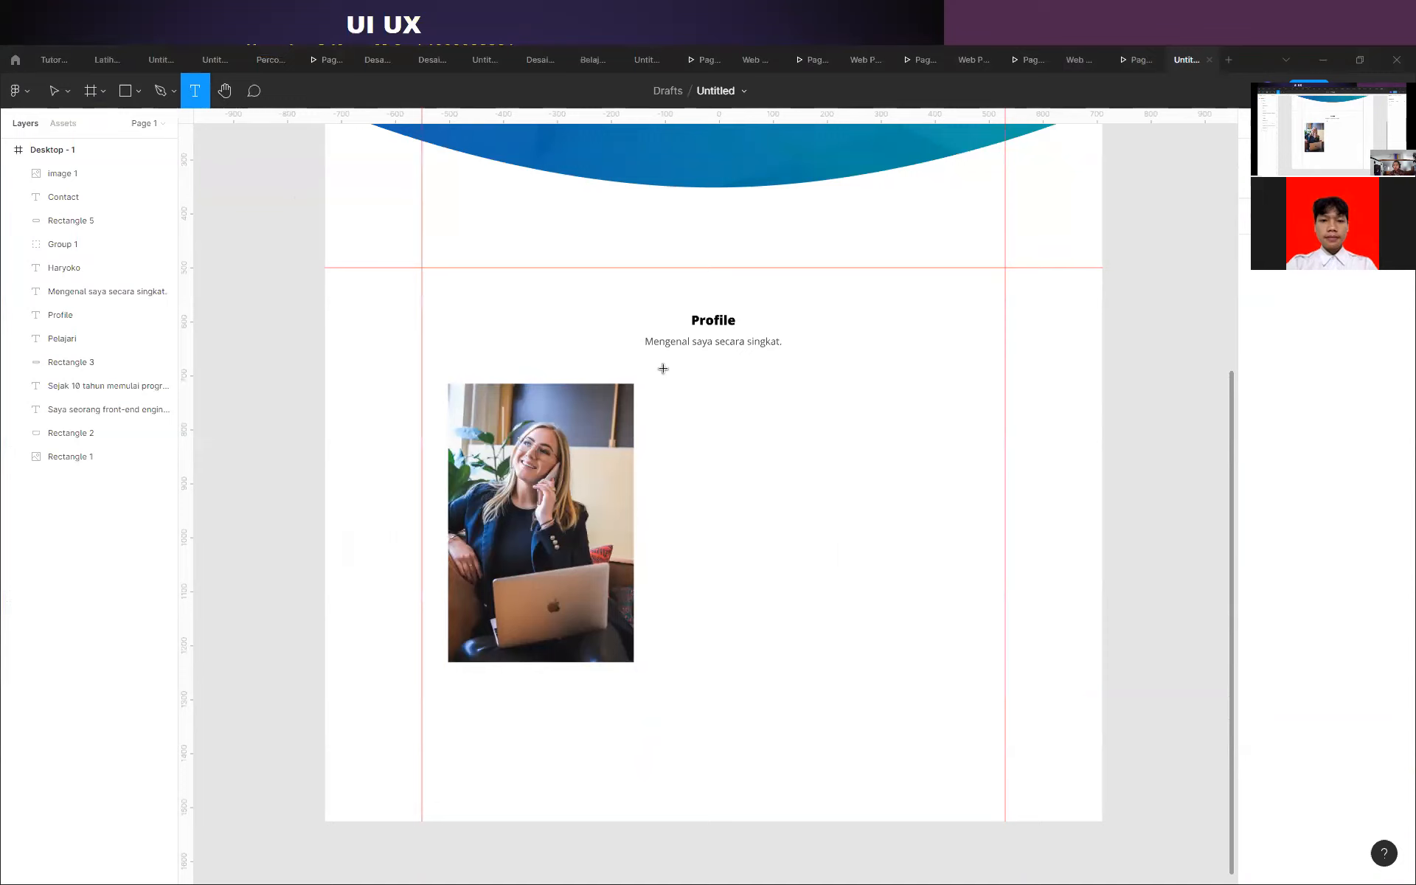
drag(649, 381, 963, 766)
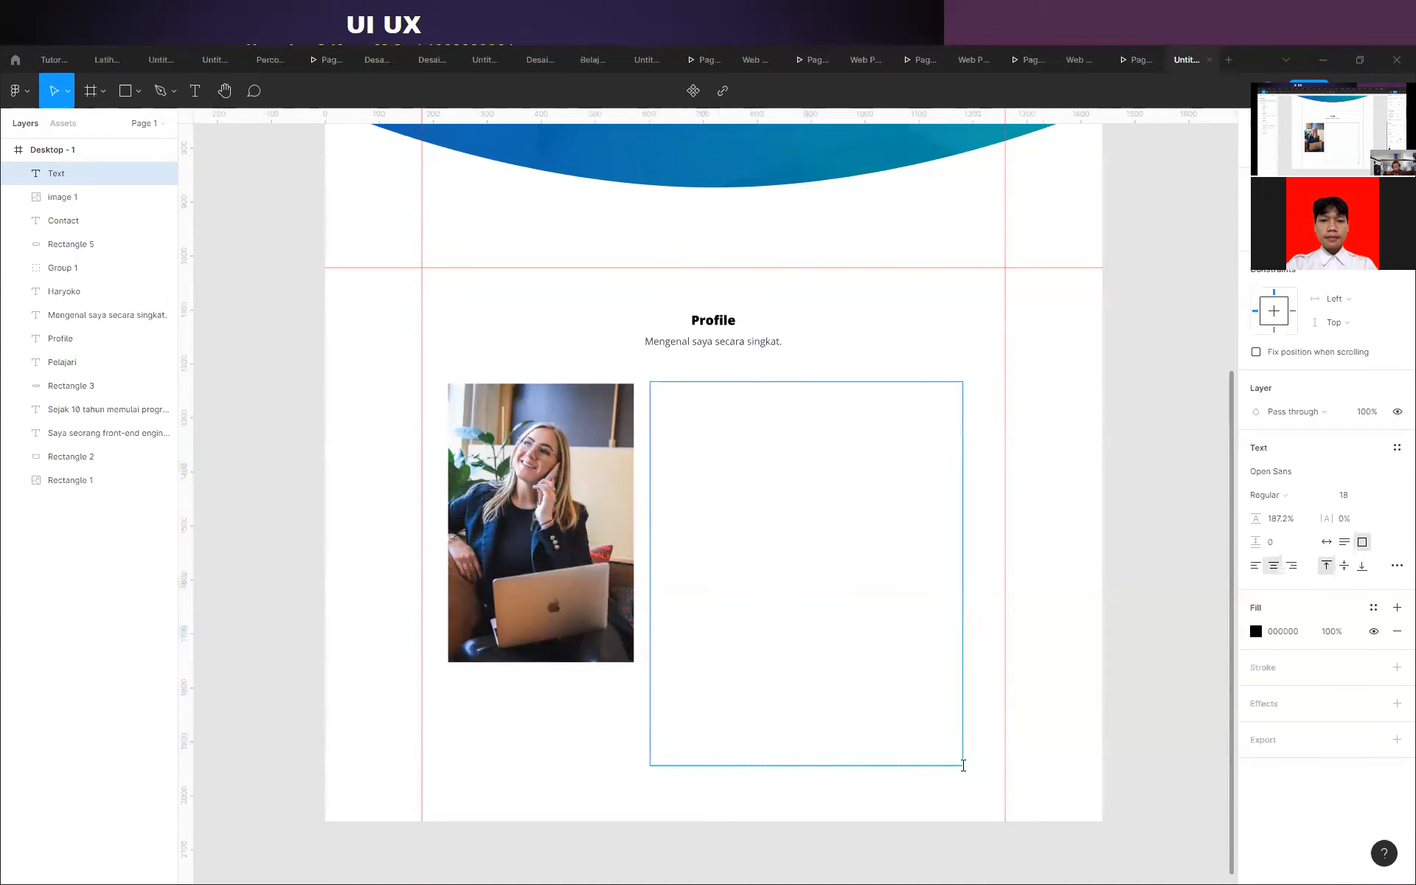
text(Video provides a powerful way to help you prove your point. When you click Online Video, you can paste in the embed code for the video you want to add. You can also type a keyword to search online for the video that best fits your document. To make your document look professionally produced, Word provides header, footer, cover page, and text box designs that complement each other. For example, you can add a matching cover page, header, and sidebar. Click Insert and then choose the elements you want from the different galleries. Themes and styles also help keep your document coordinated. When you click Design and choose a new Theme, the pictures, charts, and SmartArt graphics change to match your new theme. When you apply styles, your headings change to match the new theme. Save time in Word with new buttons that show up where you need them. To change the way a picture fits in your document, click it and a button for layout options appears next to it. When you work on a table, click where you want to add a row or a column, and then click the plus sign. Reading is easier, too, in the new Reading view. You can collapse parts of the document and focus on the text you want. If you need to stop reading before you reach the end, Word remembers where you left off - even on another device.)
Left-align all the paragraphs in the text box beside the photo.
key(ctrl+a)
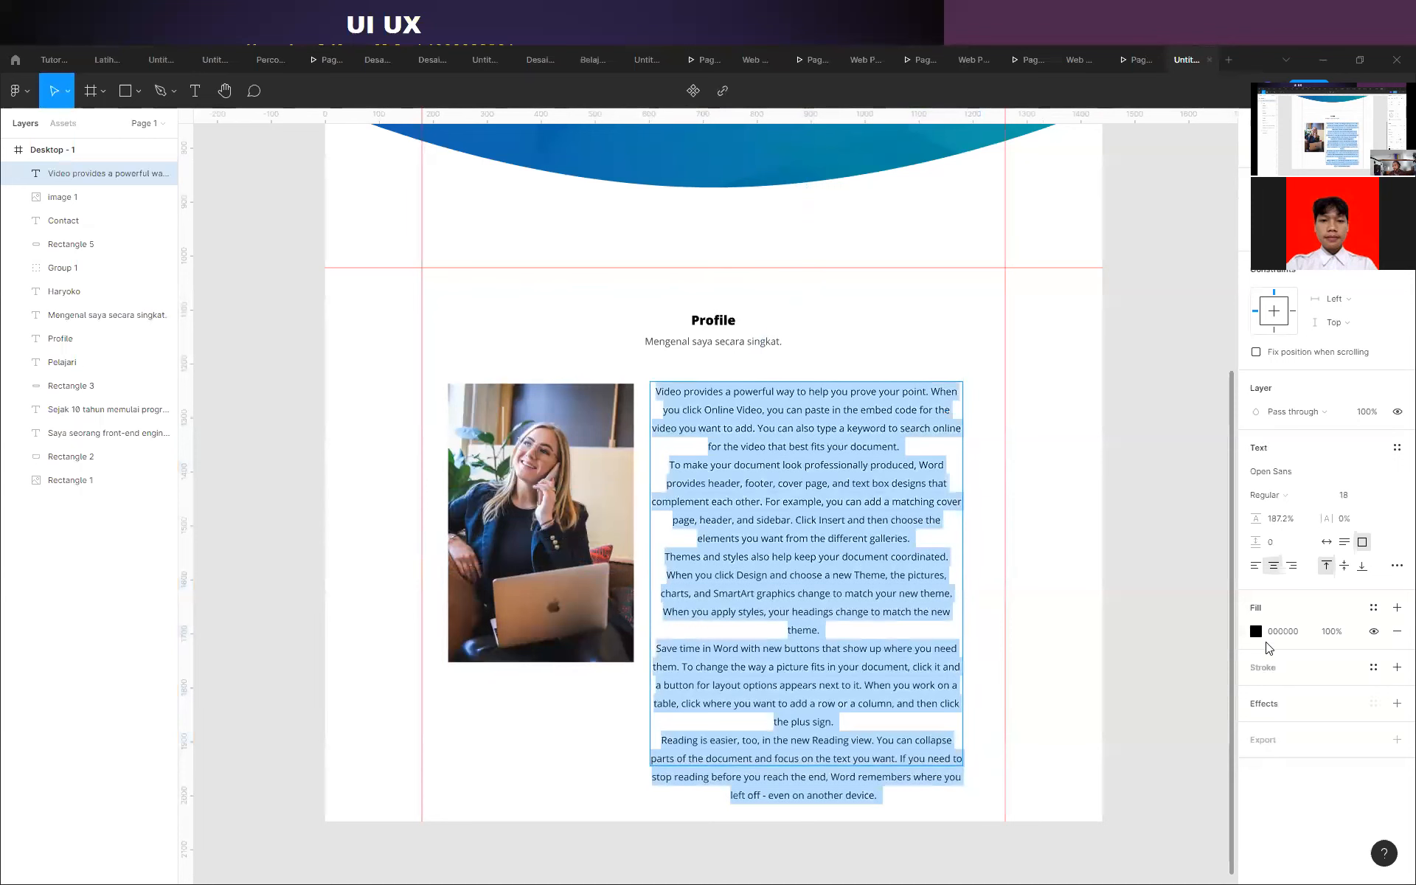
click(1255, 566)
key(ctrl+a)
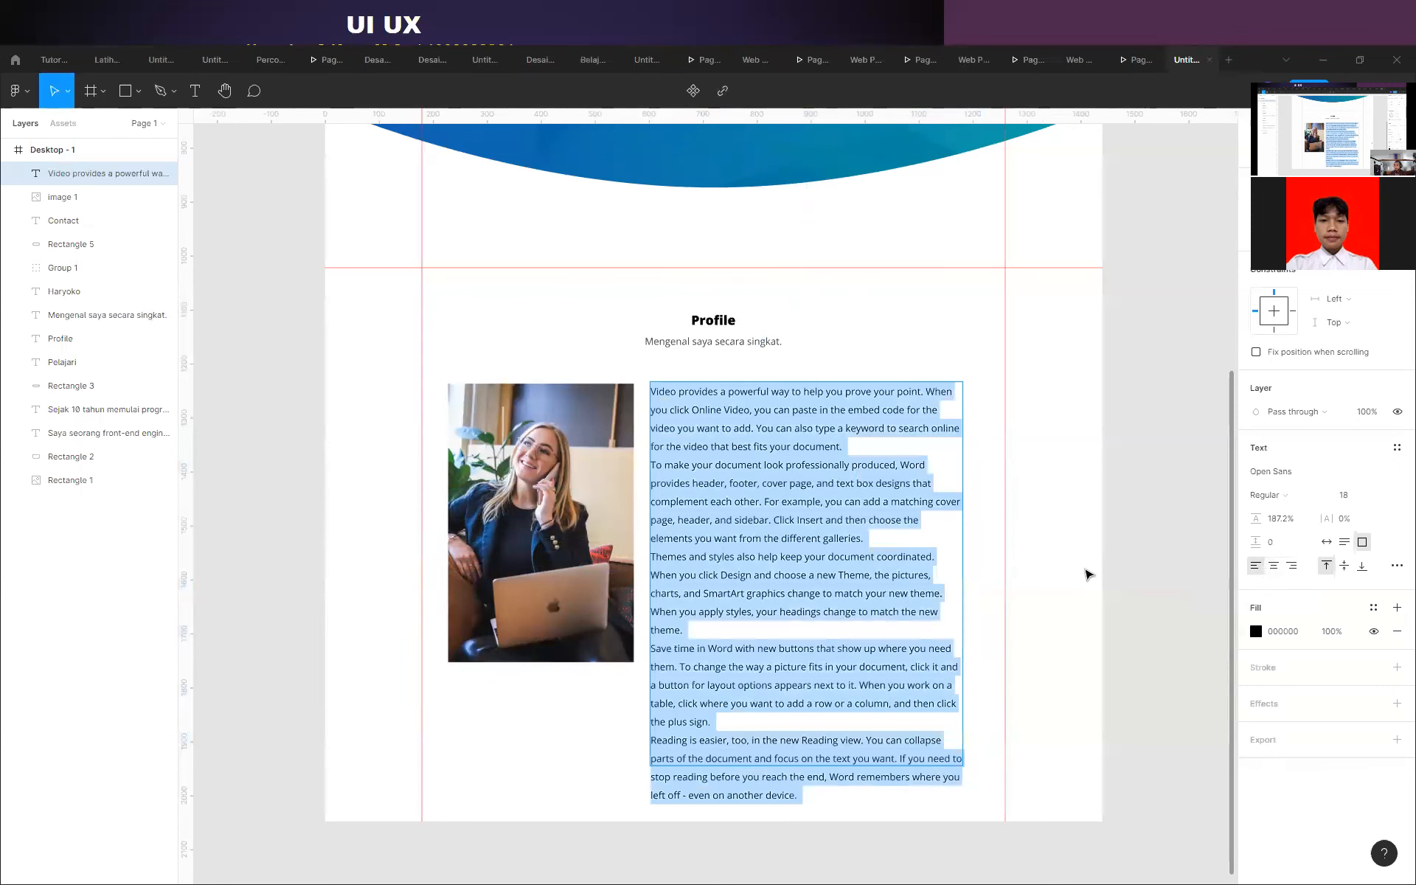
key(Escape)
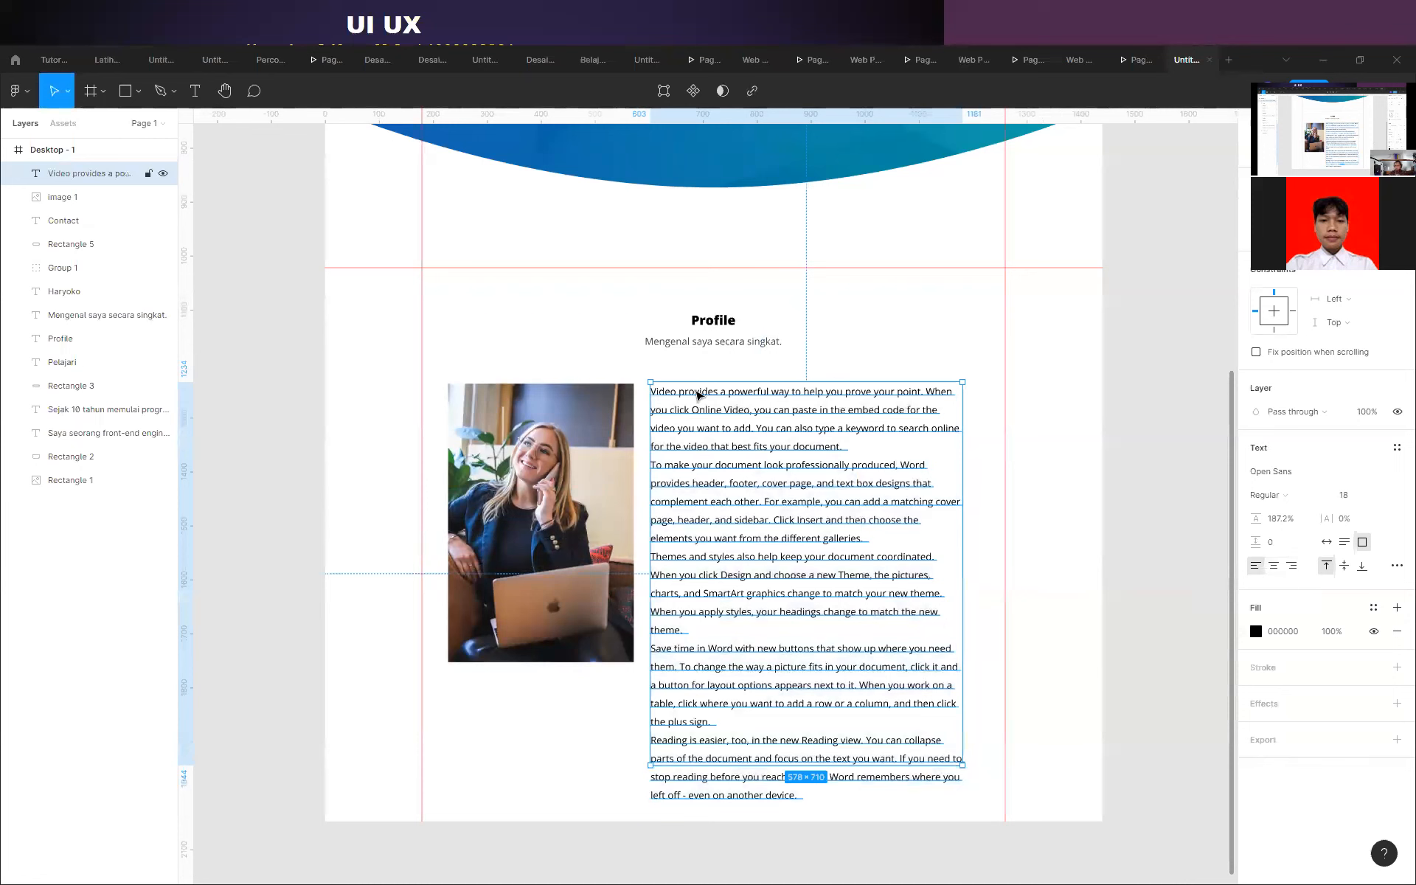
Shift the paragraph block slightly up and closer to the photo, leaving it deselected.
drag(671, 403, 670, 402)
click(1136, 480)
click(786, 579)
click(1196, 573)
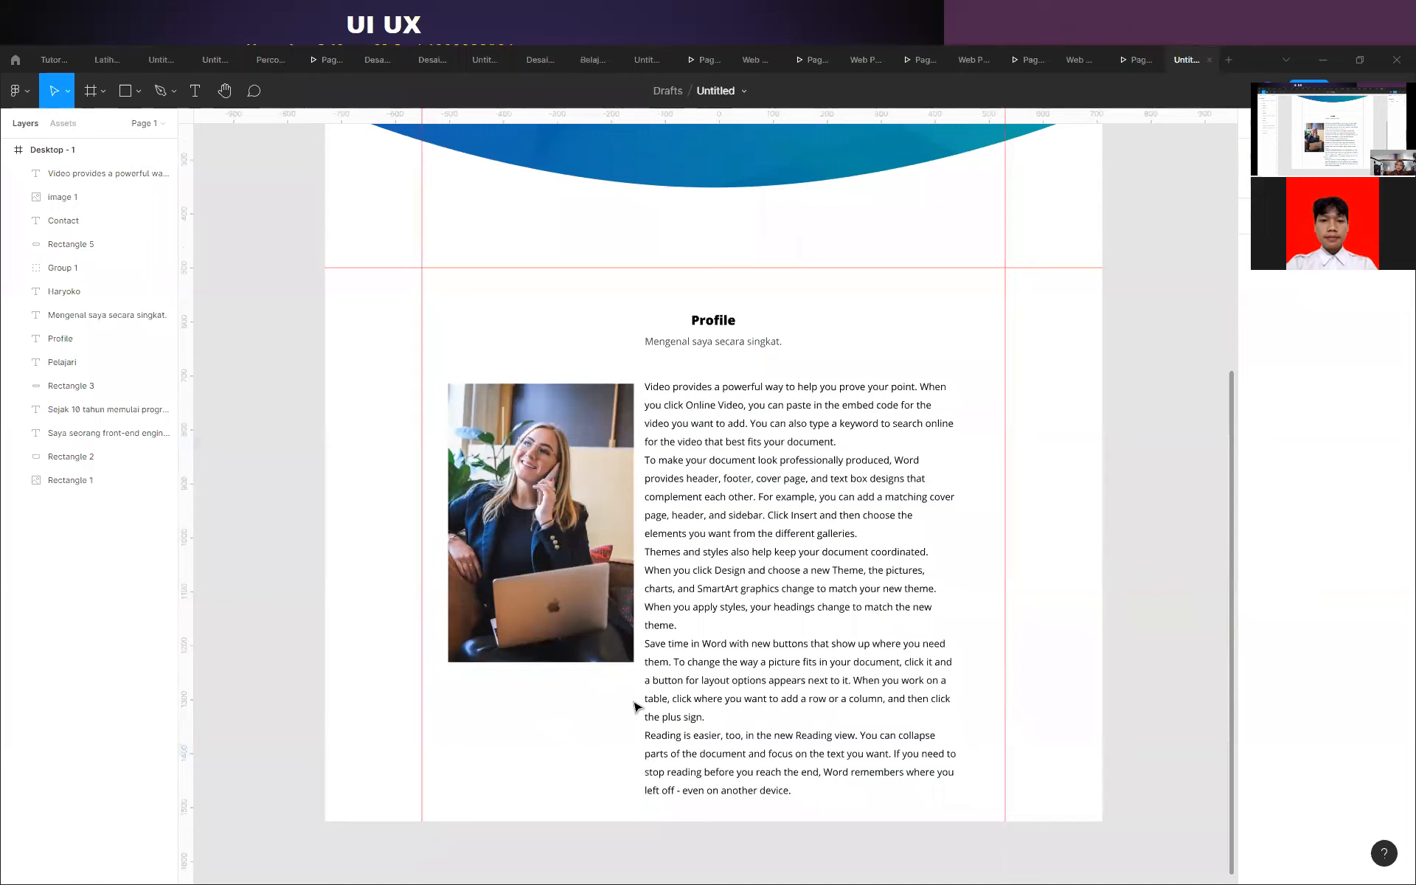
Draw a rectangle about 258 × 300 overlapping the lower-left corner of the Profile photo and extending slightly beyond its edges.
click(126, 92)
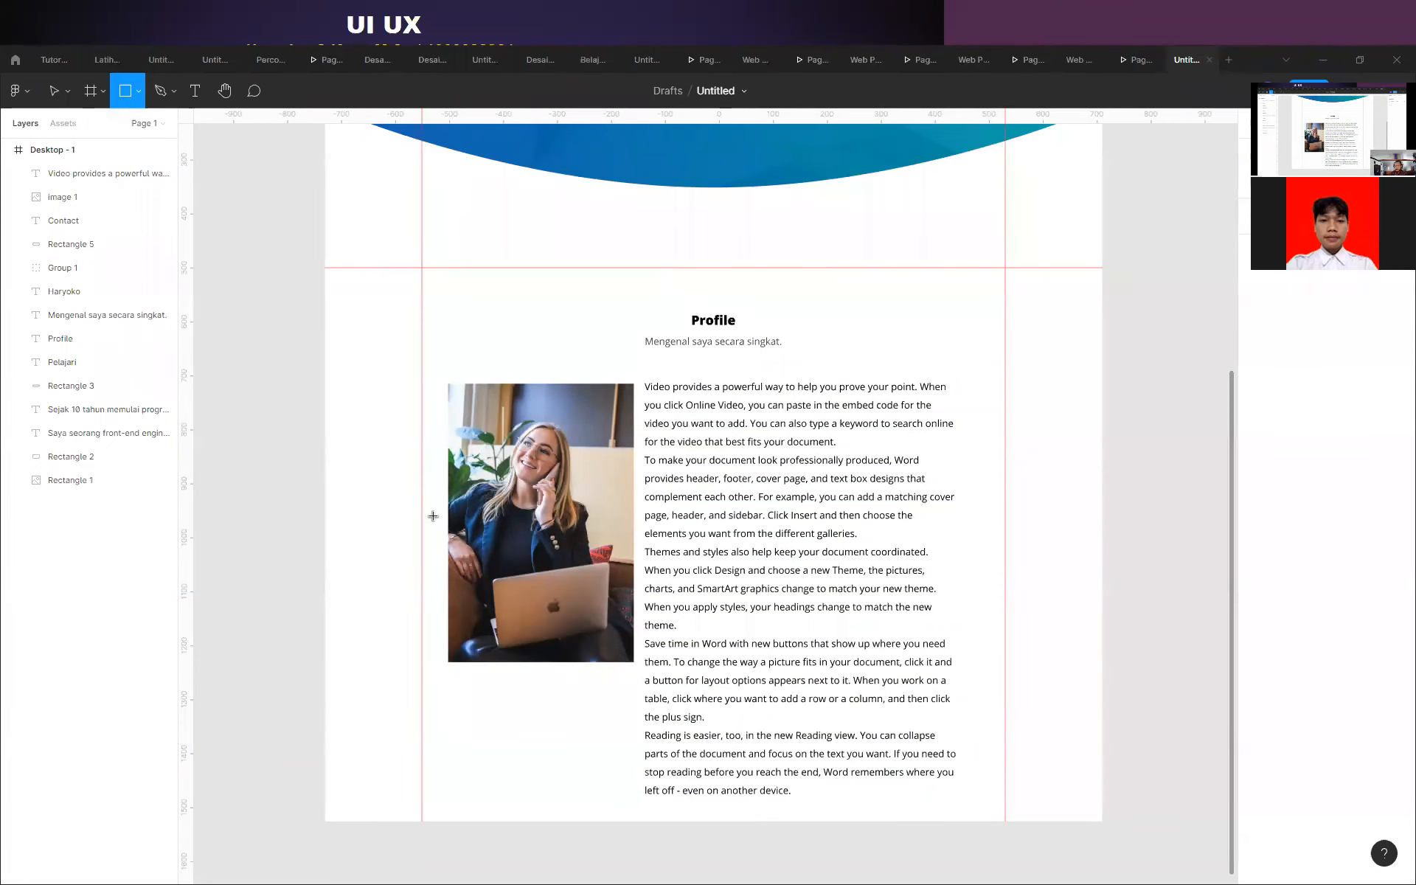
mouse_move(433, 516)
mouse_down()
mouse_move(509, 668)
mouse_move(574, 684)
mouse_up()
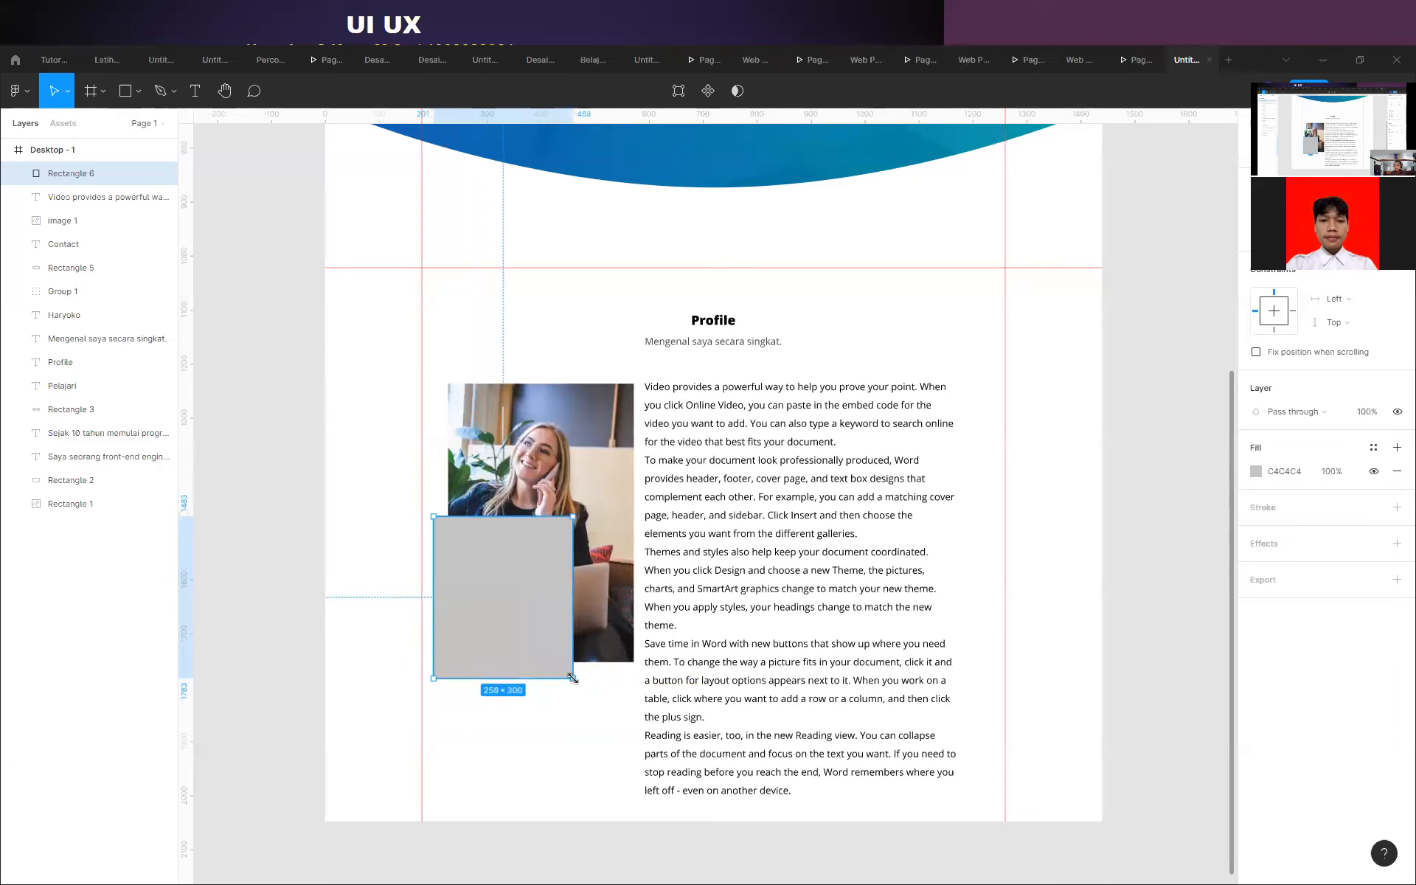
Round the photo's top-left, bottom-left and bottom-right corners with a radius of 50, keeping the top-right corner square.
click(629, 453)
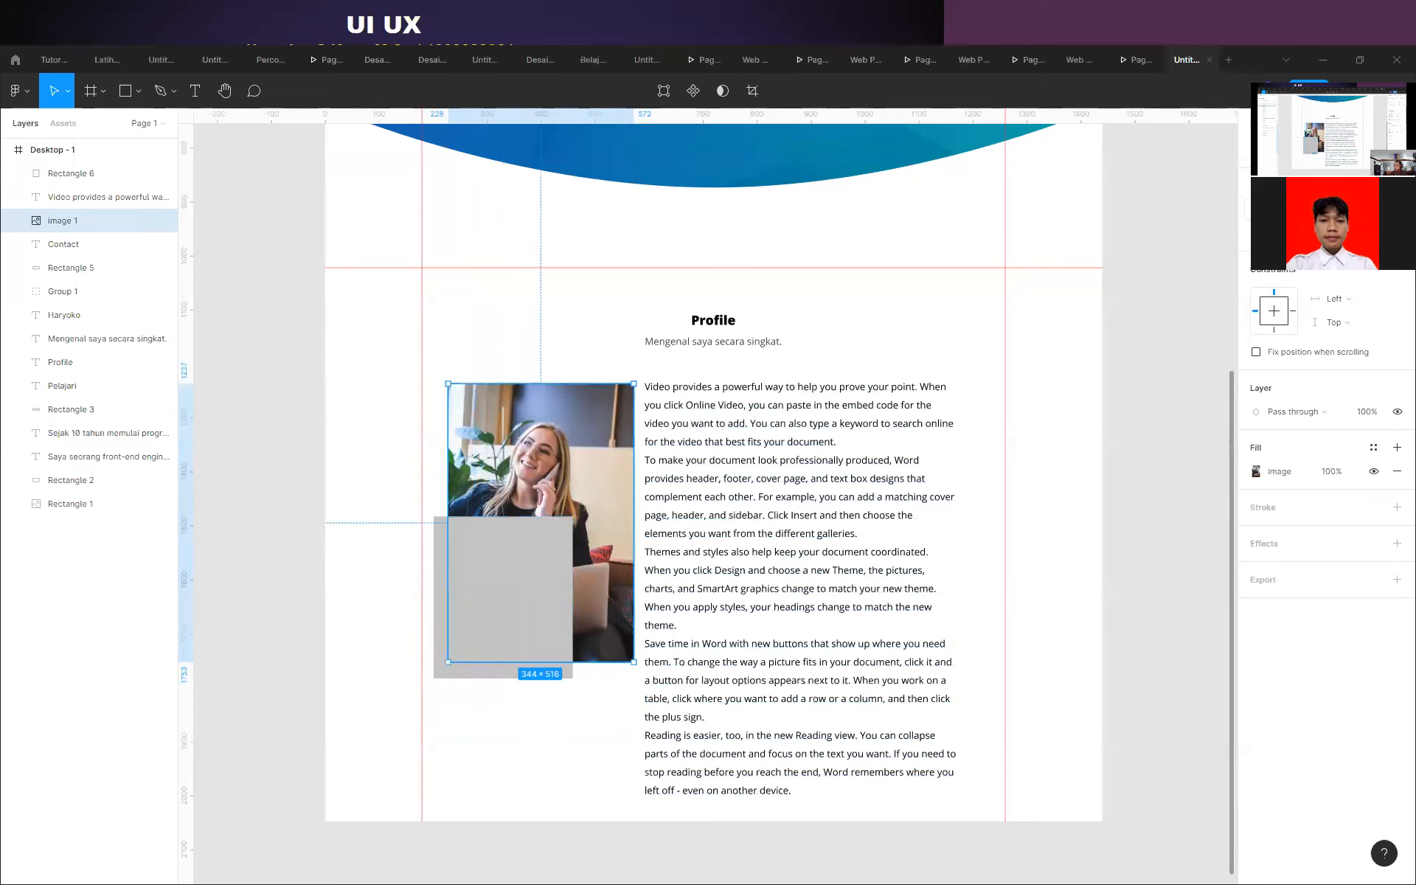
scroll(1322, 279, up, 1)
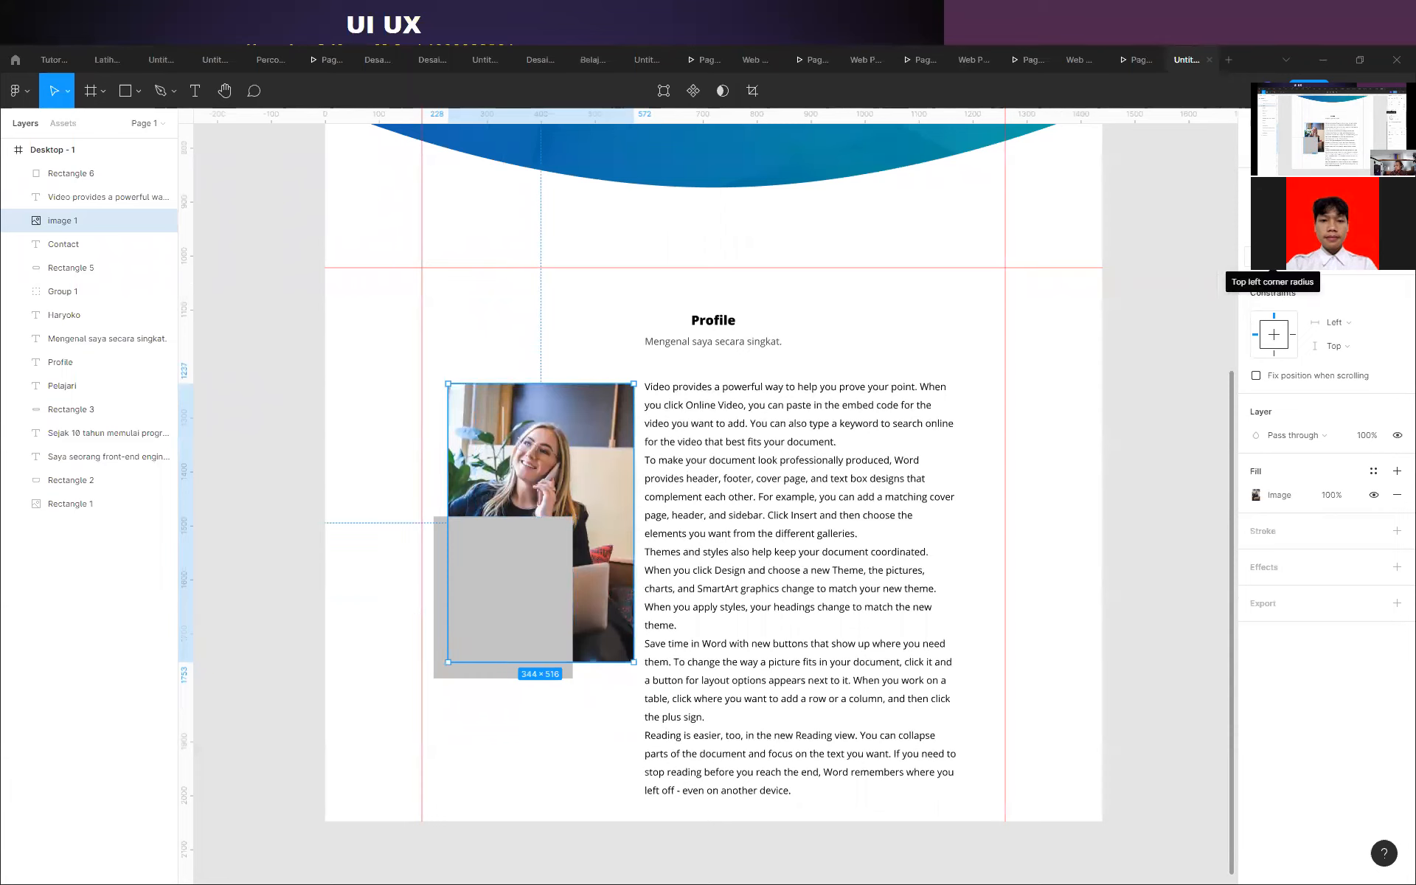
text(50)
key(Return)
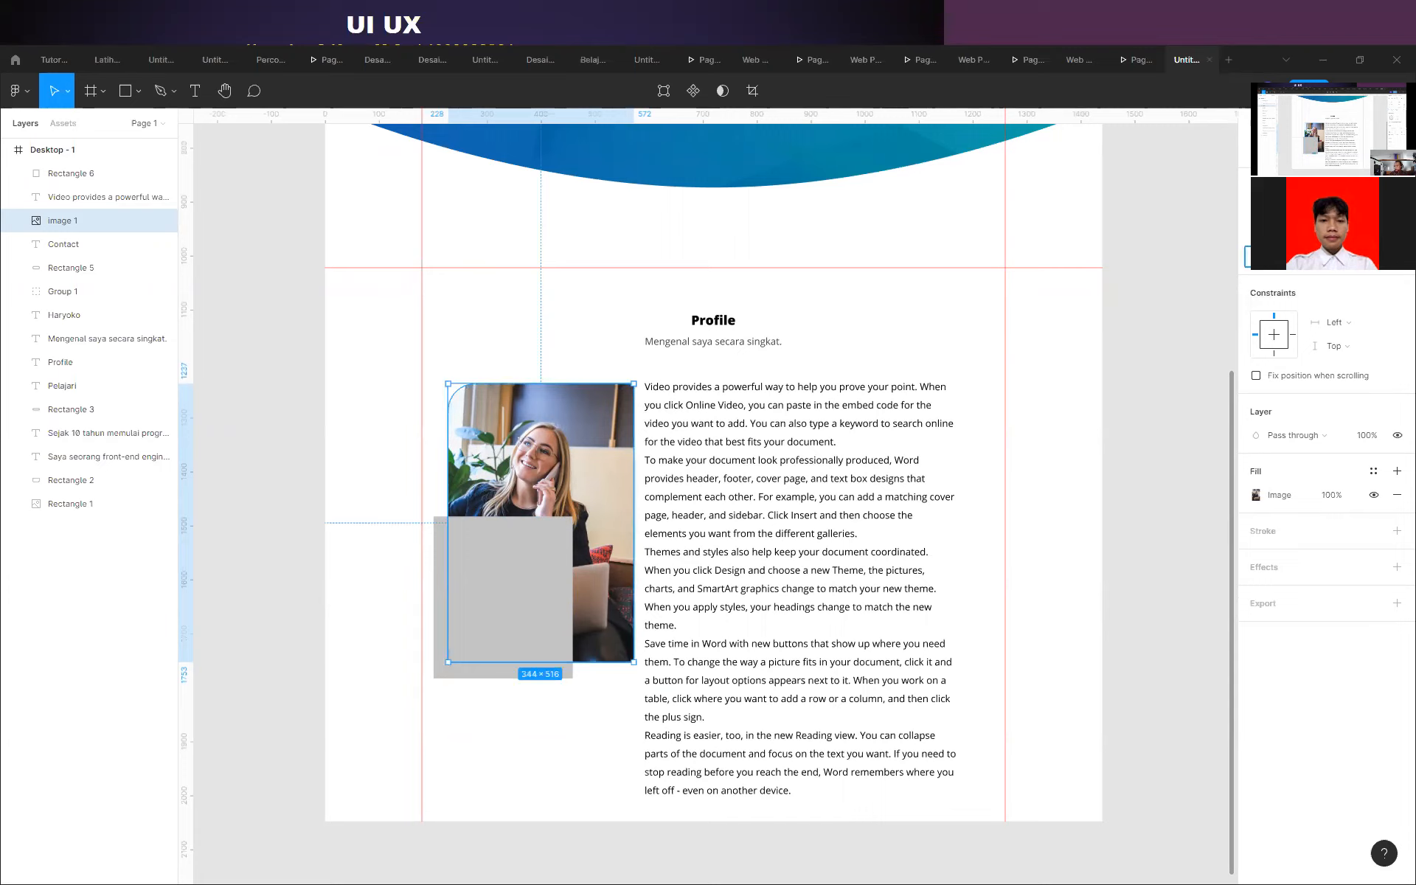
text(50)
key(Return)
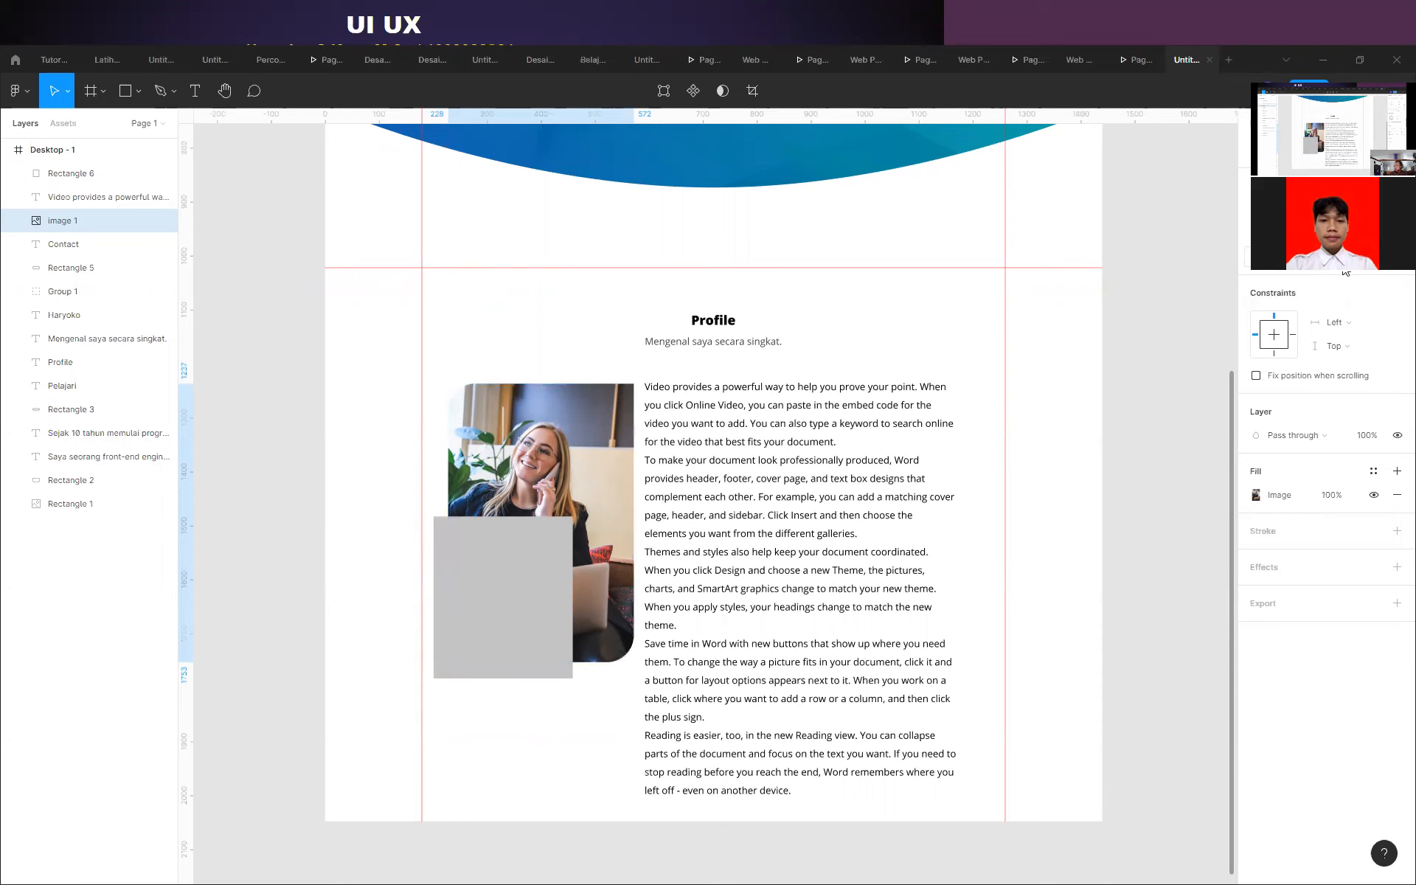
click(1346, 272)
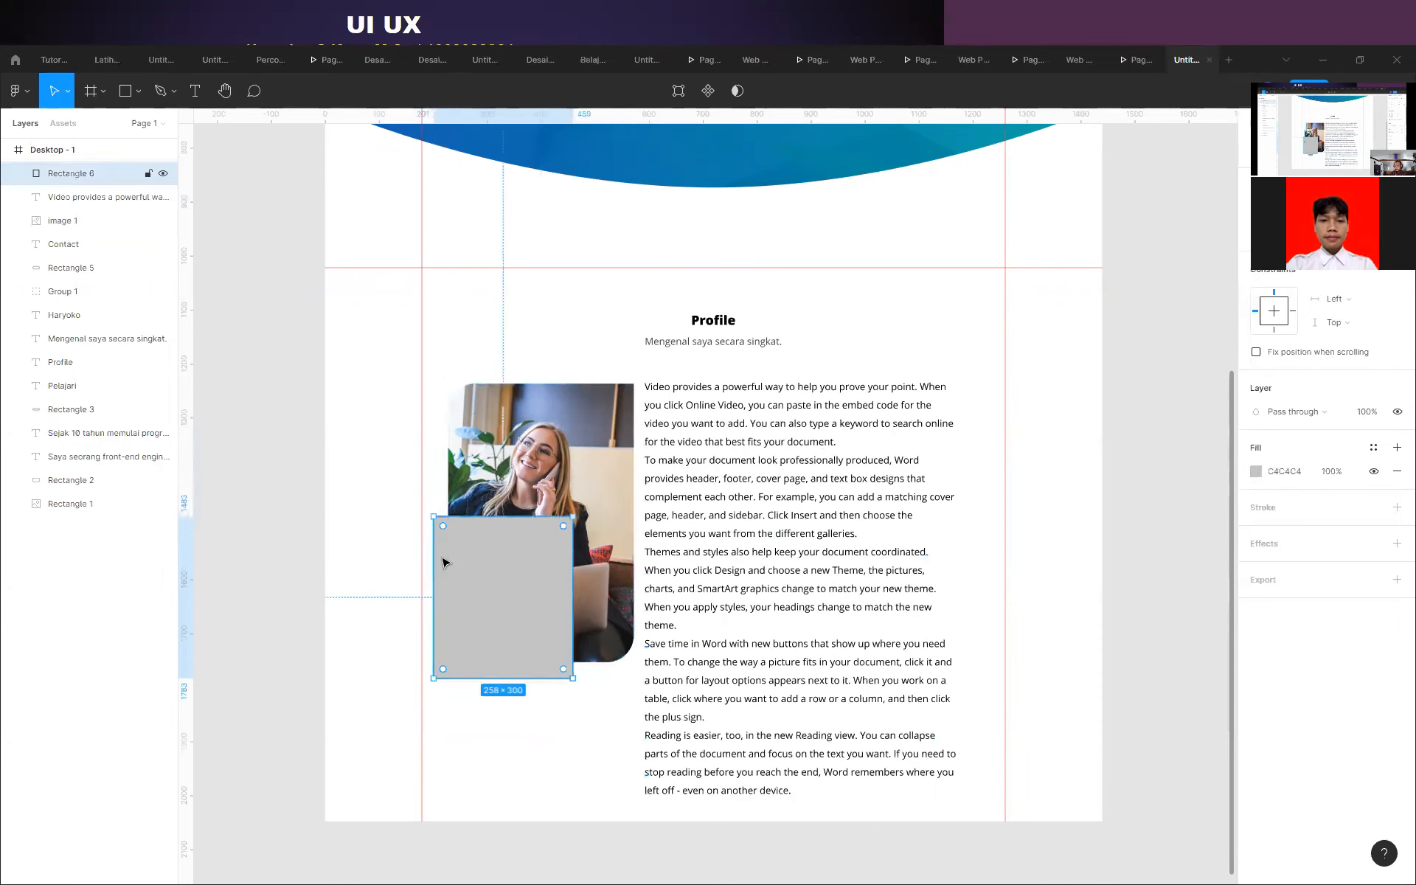
Bring the photo to the front so it covers the grey rectangle, and clear the selection.
right_click(525, 452)
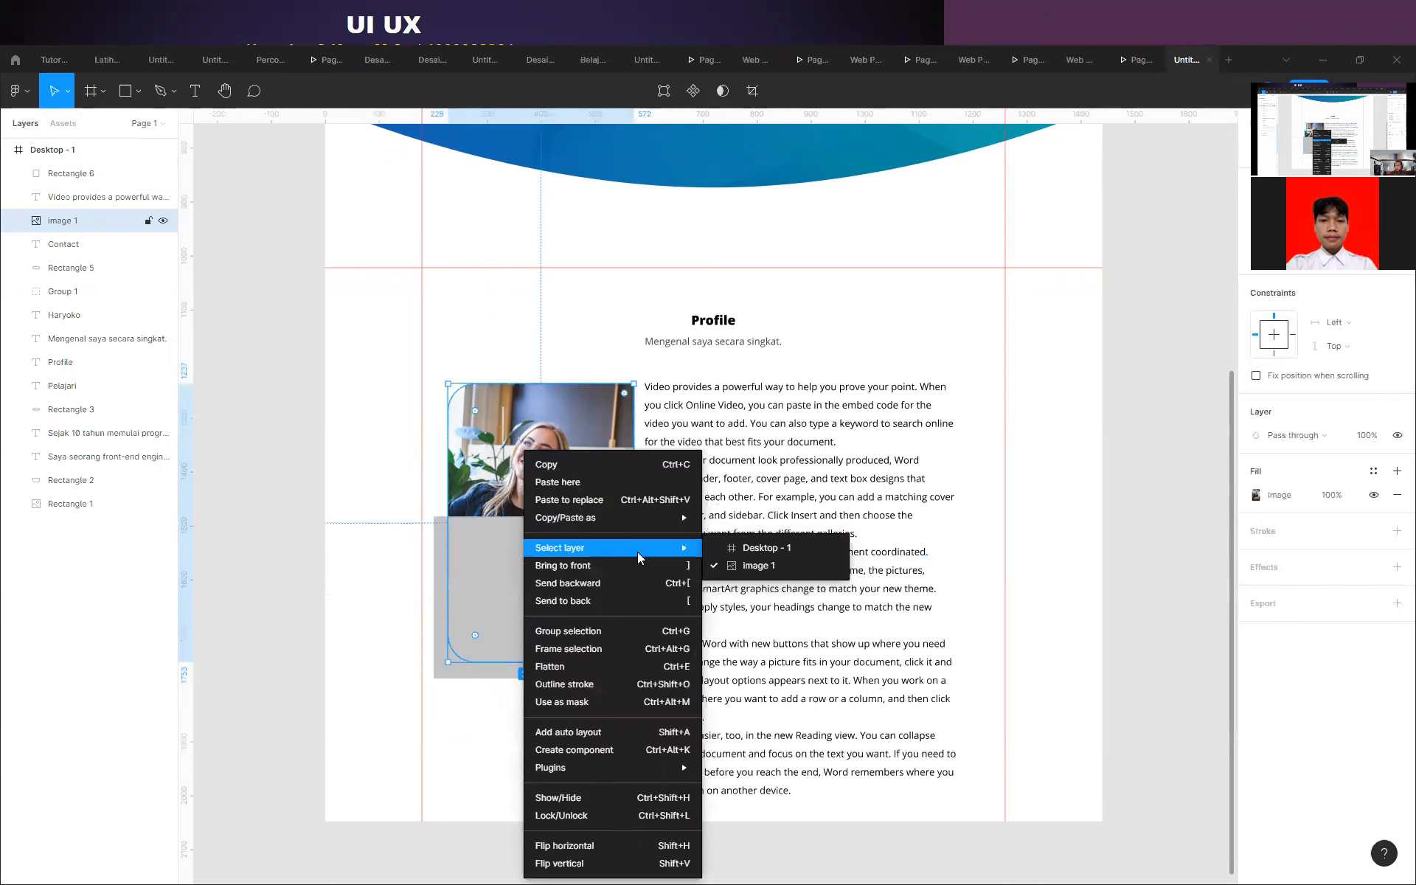
click(655, 567)
click(547, 776)
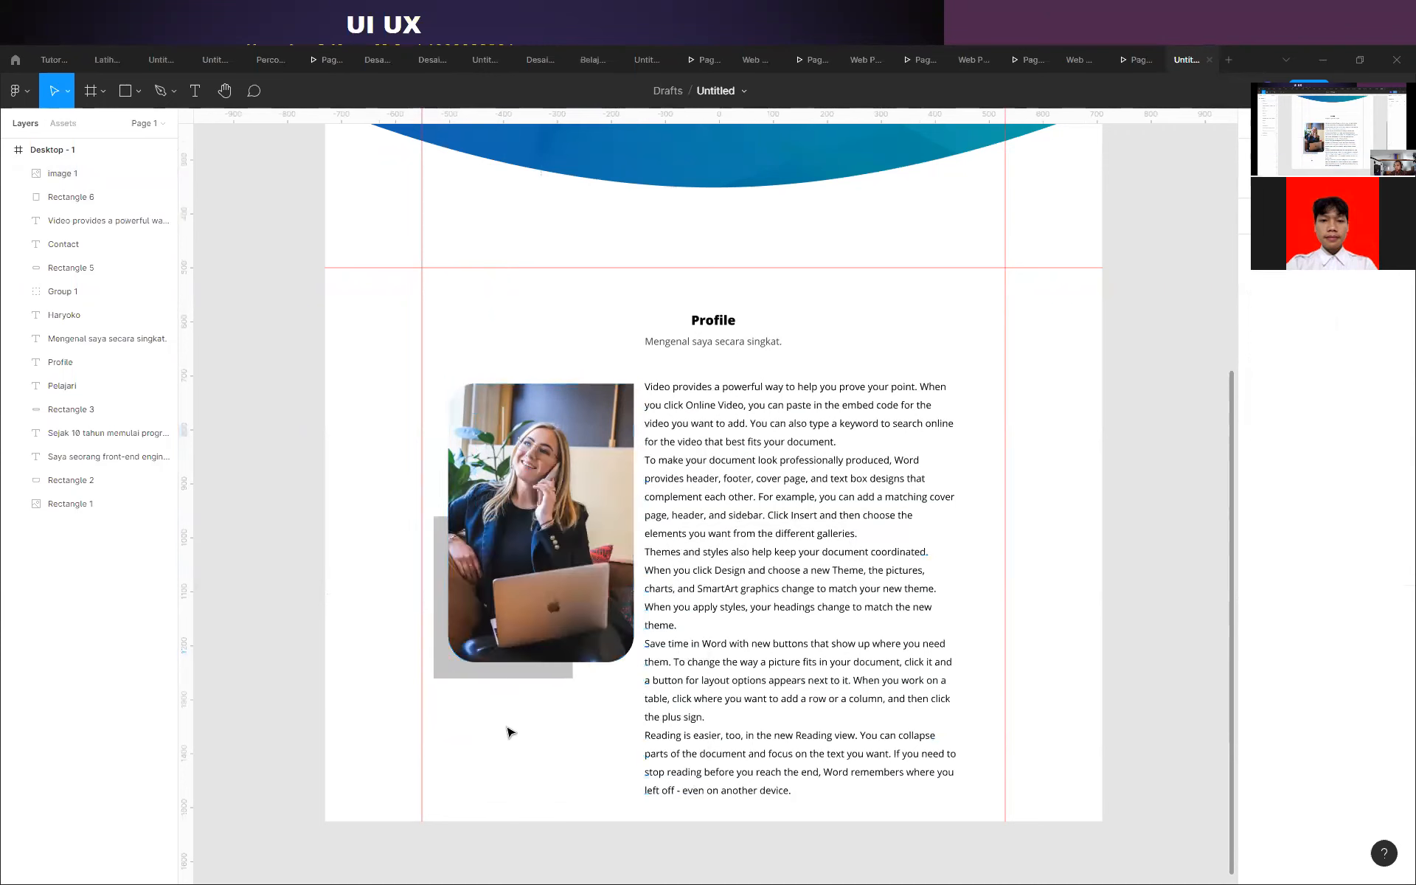
Round only the bottom-left corner of the grey rectangle behind the photo to follow the photo's curve.
scroll(509, 698, up, 3)
click(489, 671)
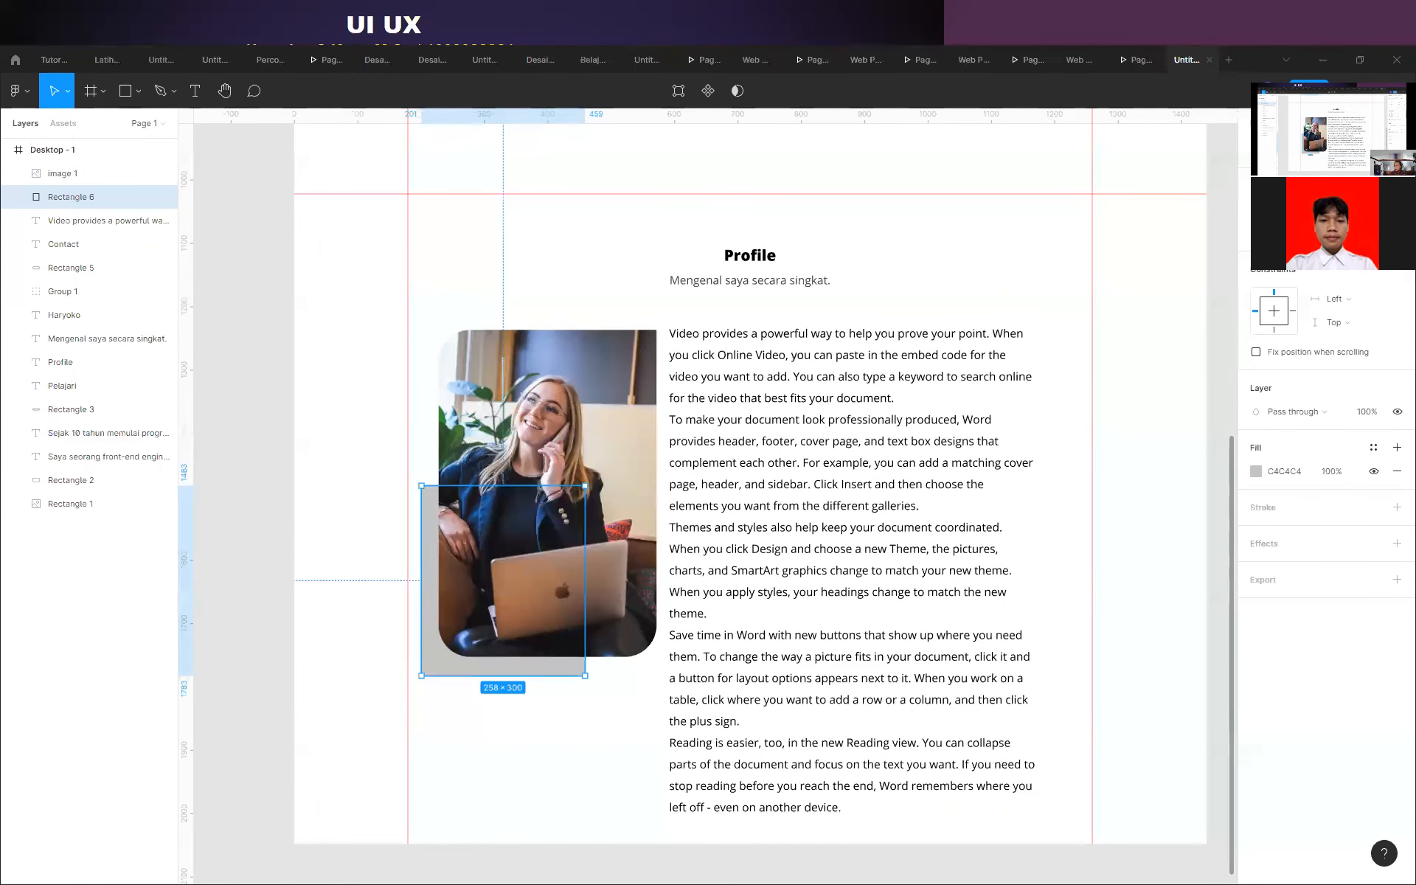
click(1397, 233)
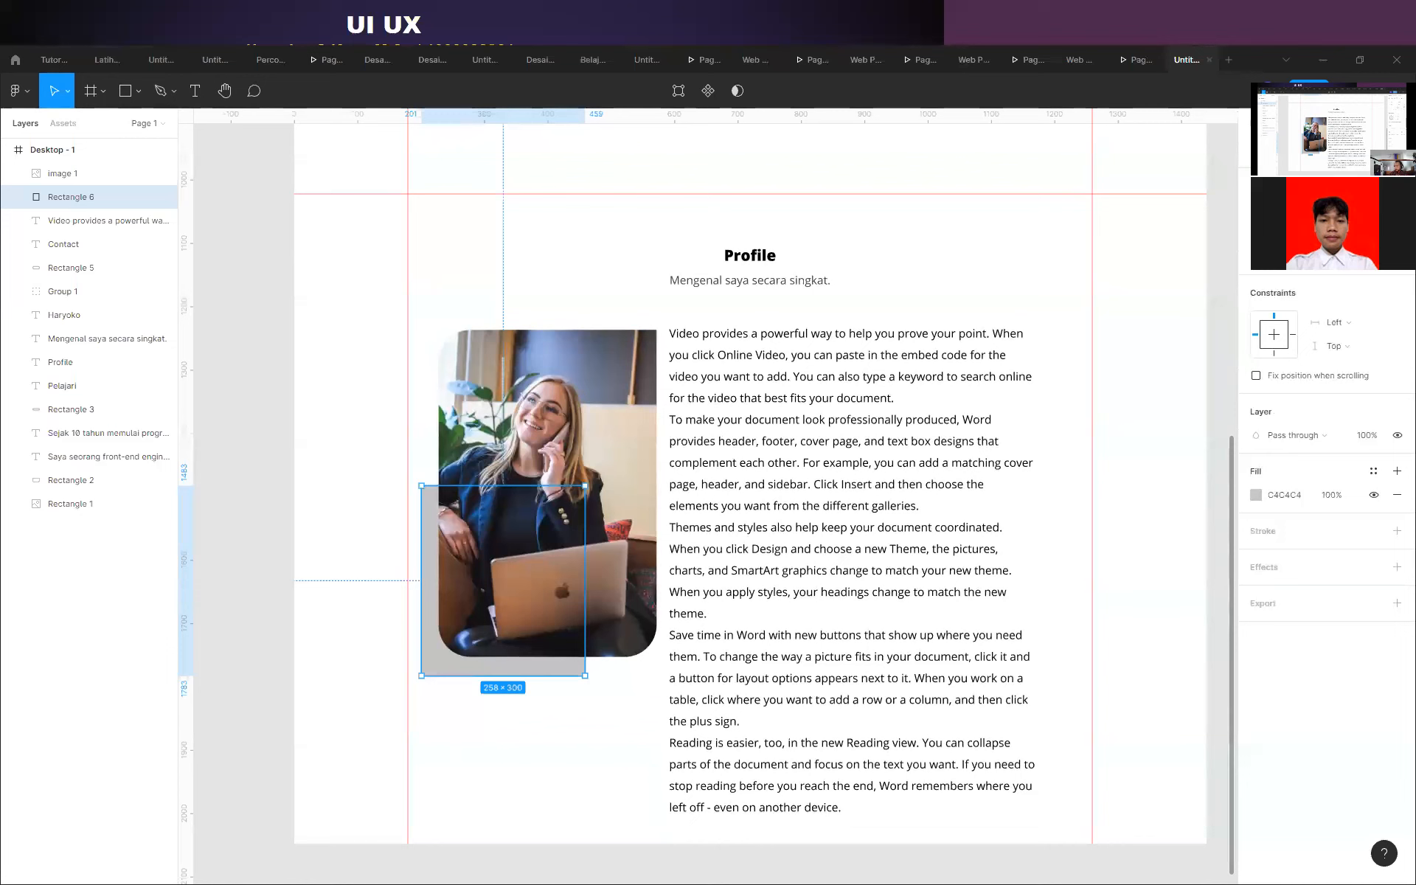
click(542, 756)
click(475, 668)
key(Tab)
key(Return)
click(454, 870)
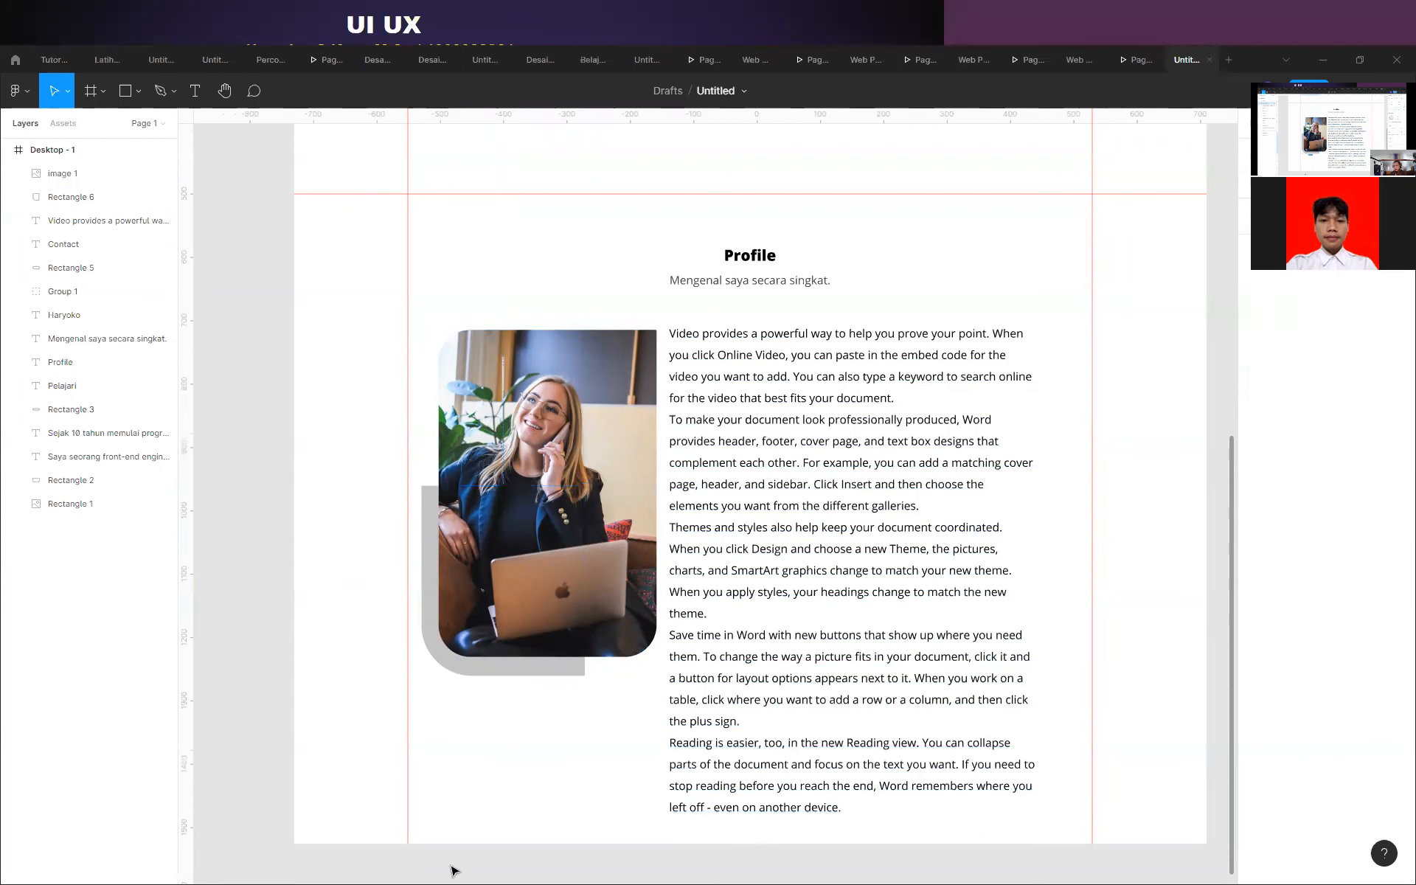
Save the blue-green linear fill of the curved hero shape as a color style named Gradient.
click(531, 670)
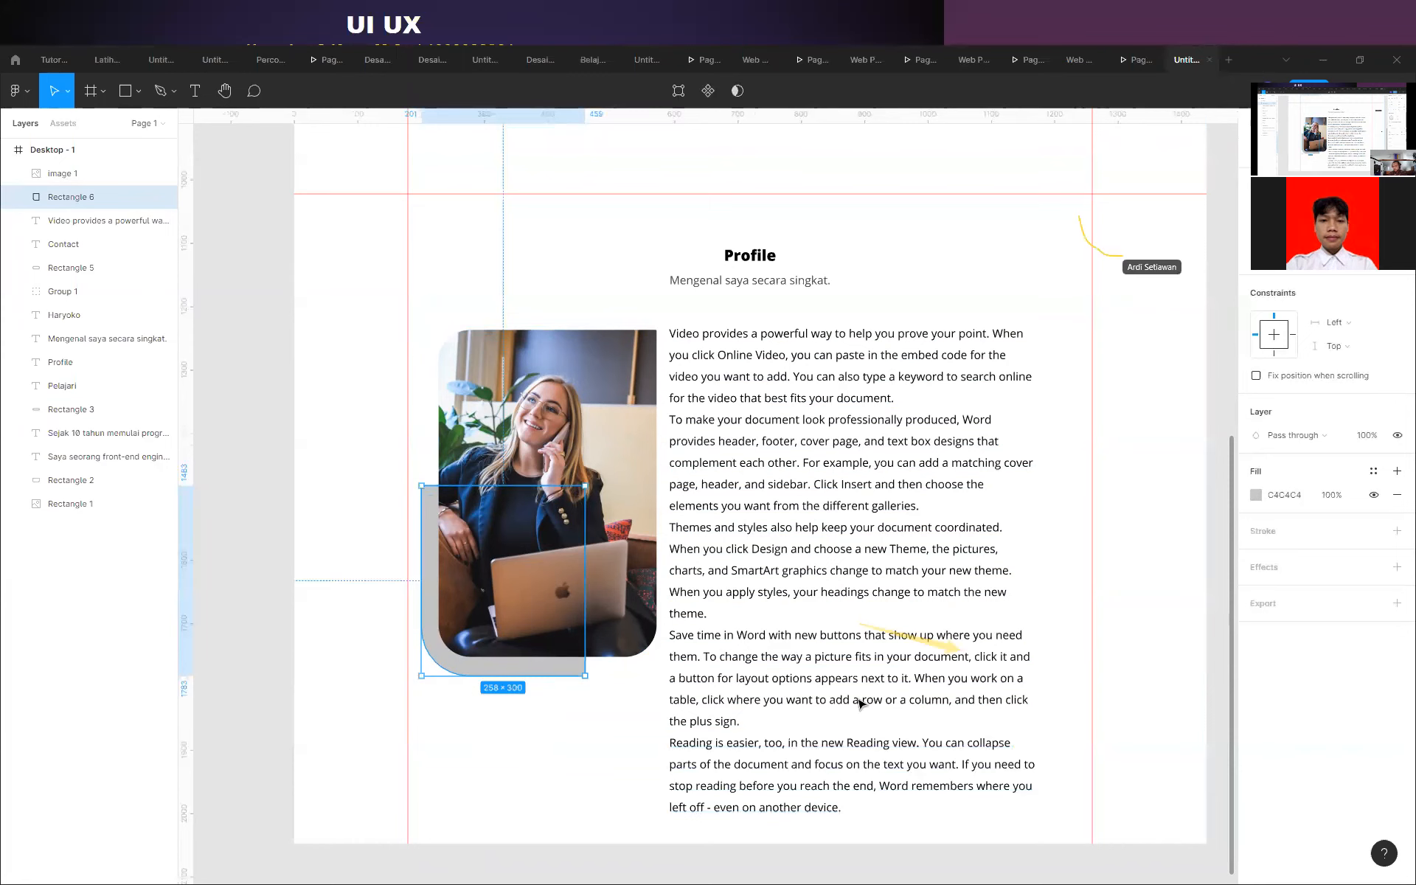
scroll(578, 546, down, 5)
scroll(578, 547, up, 3)
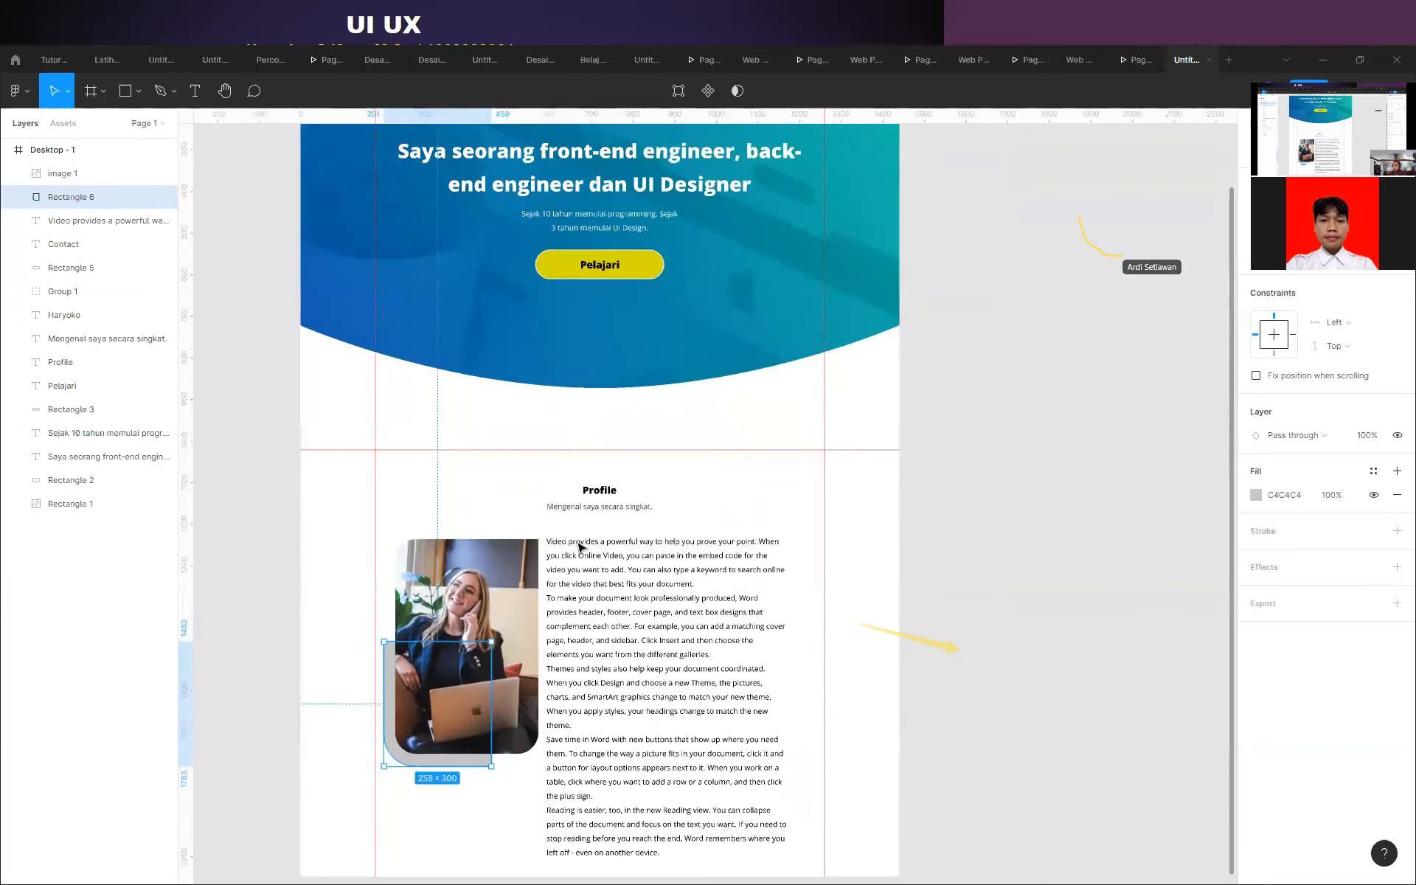
click(784, 243)
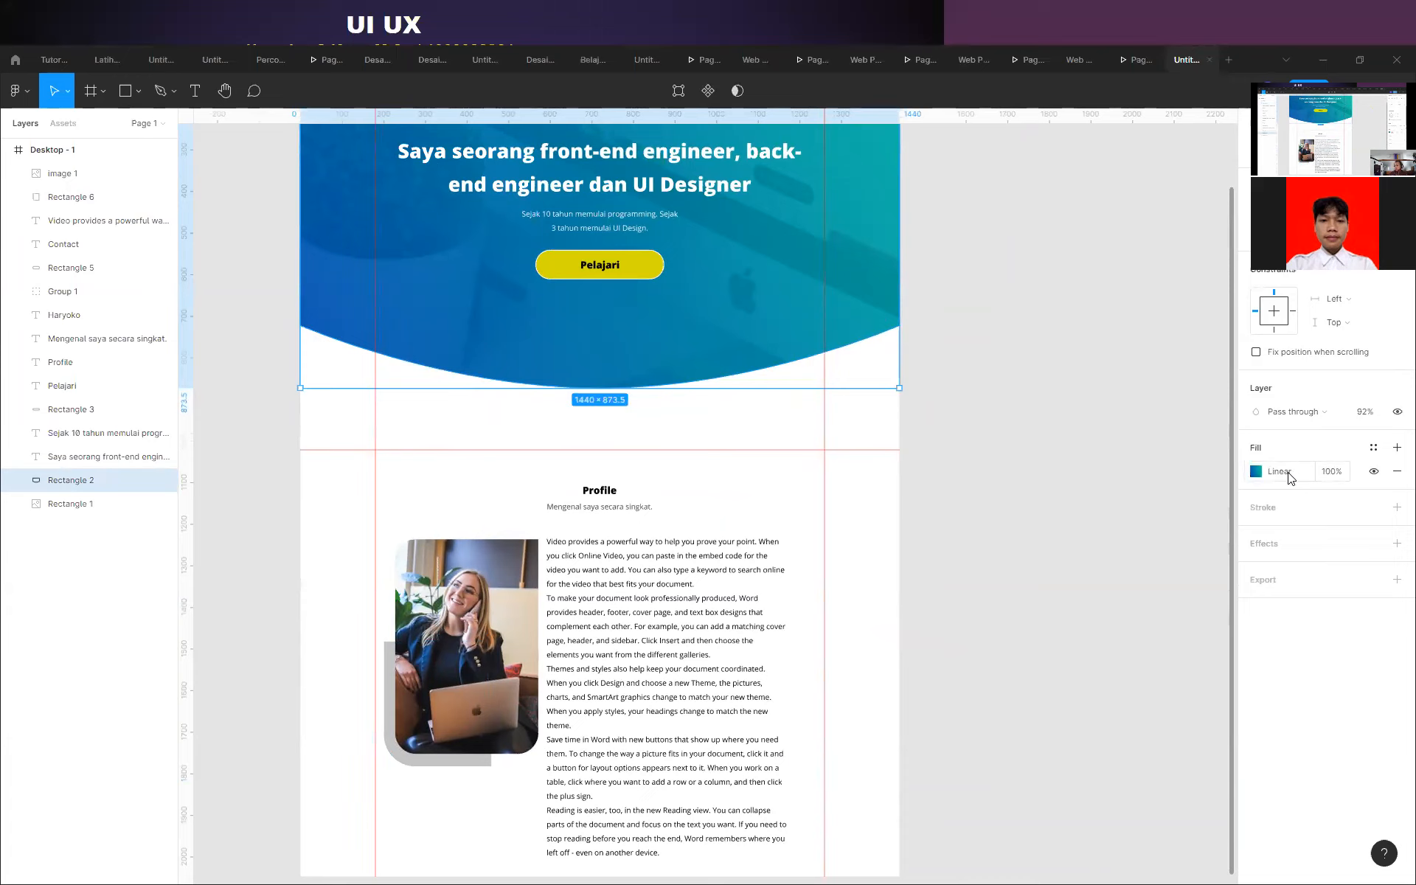
click(1373, 449)
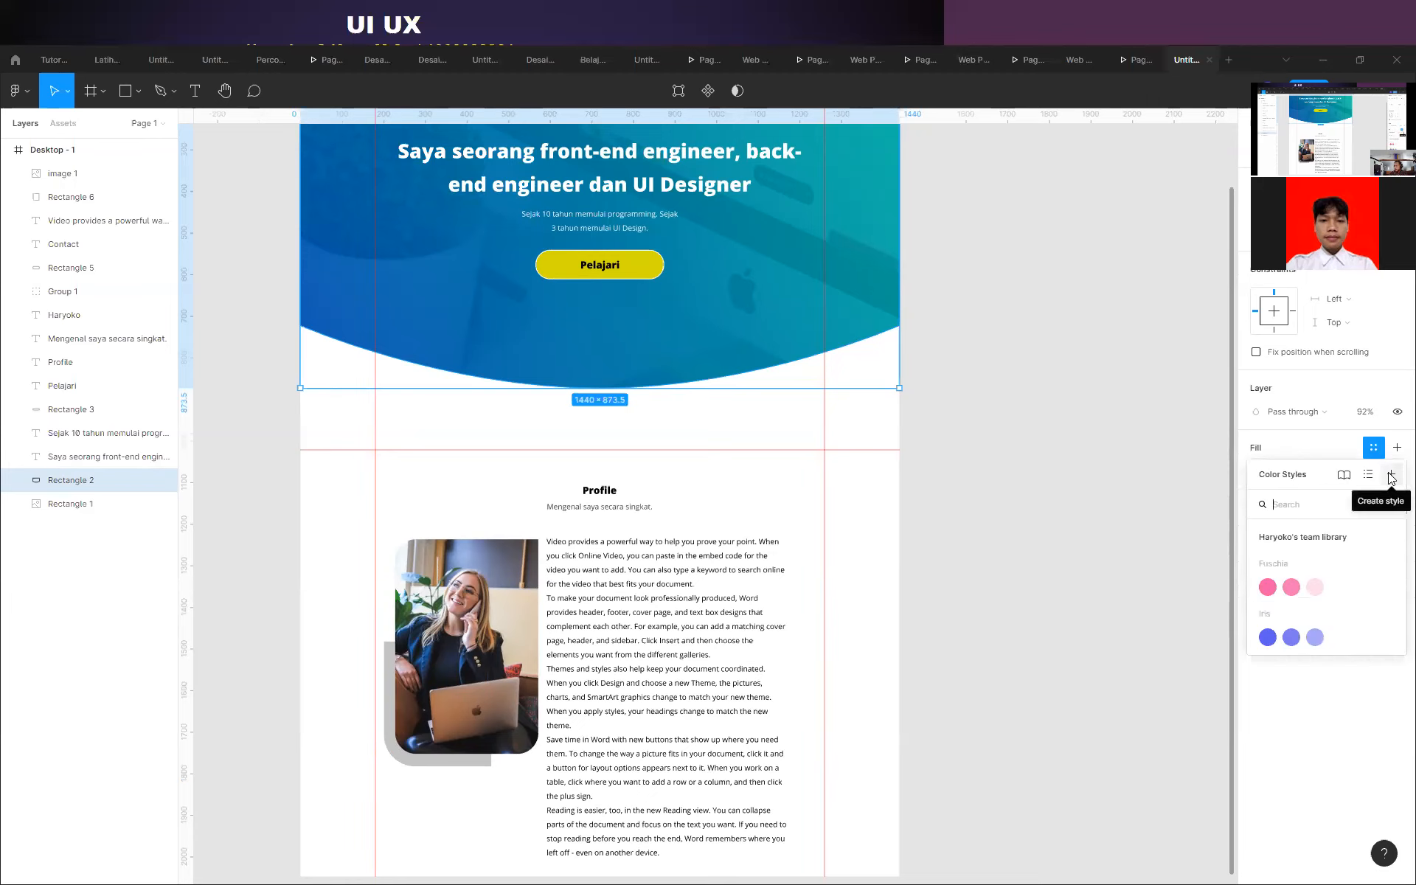
click(1391, 476)
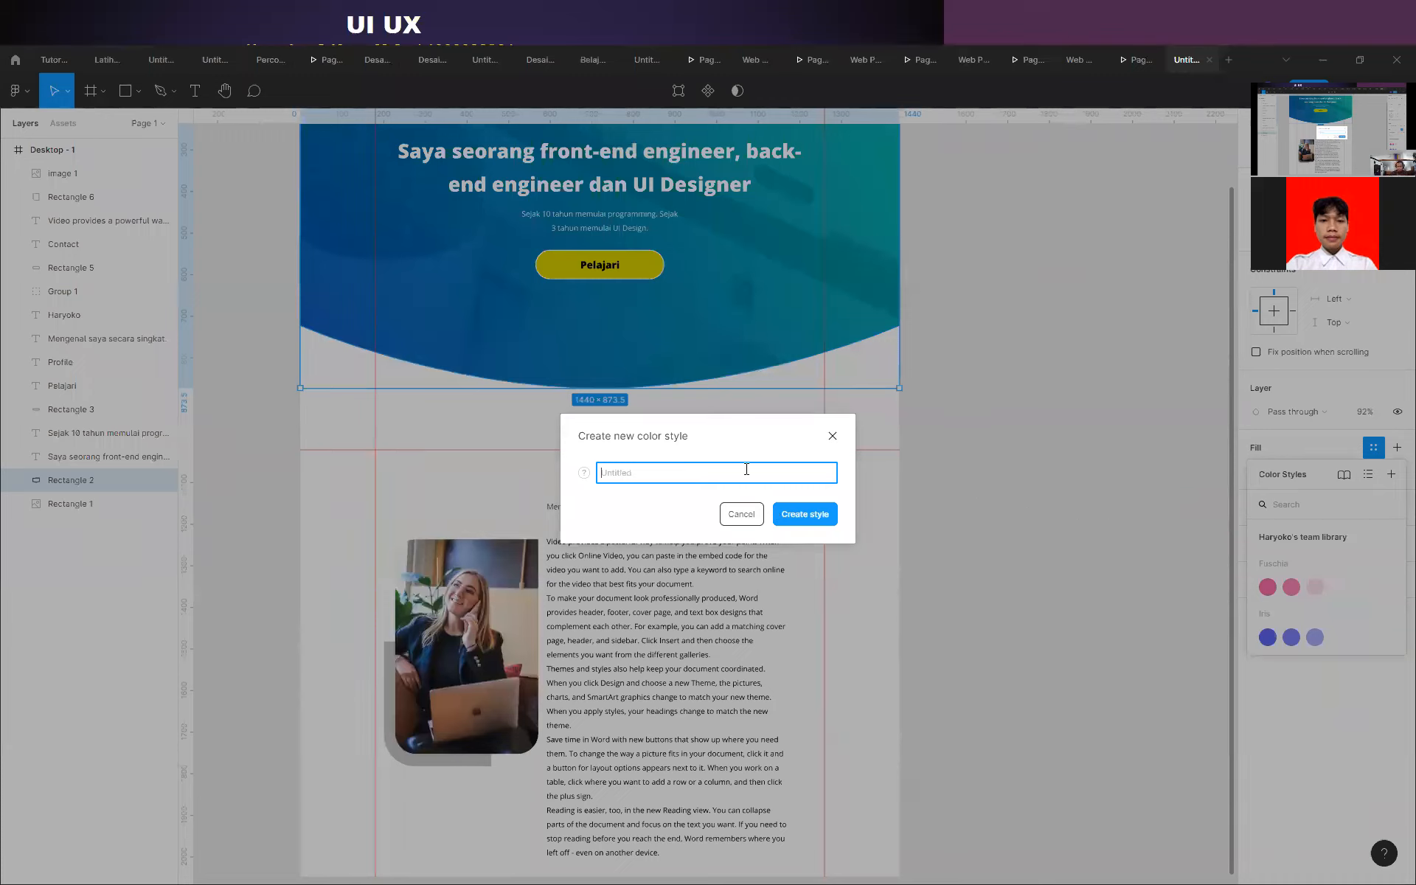
text(Gradient)
key(Return)
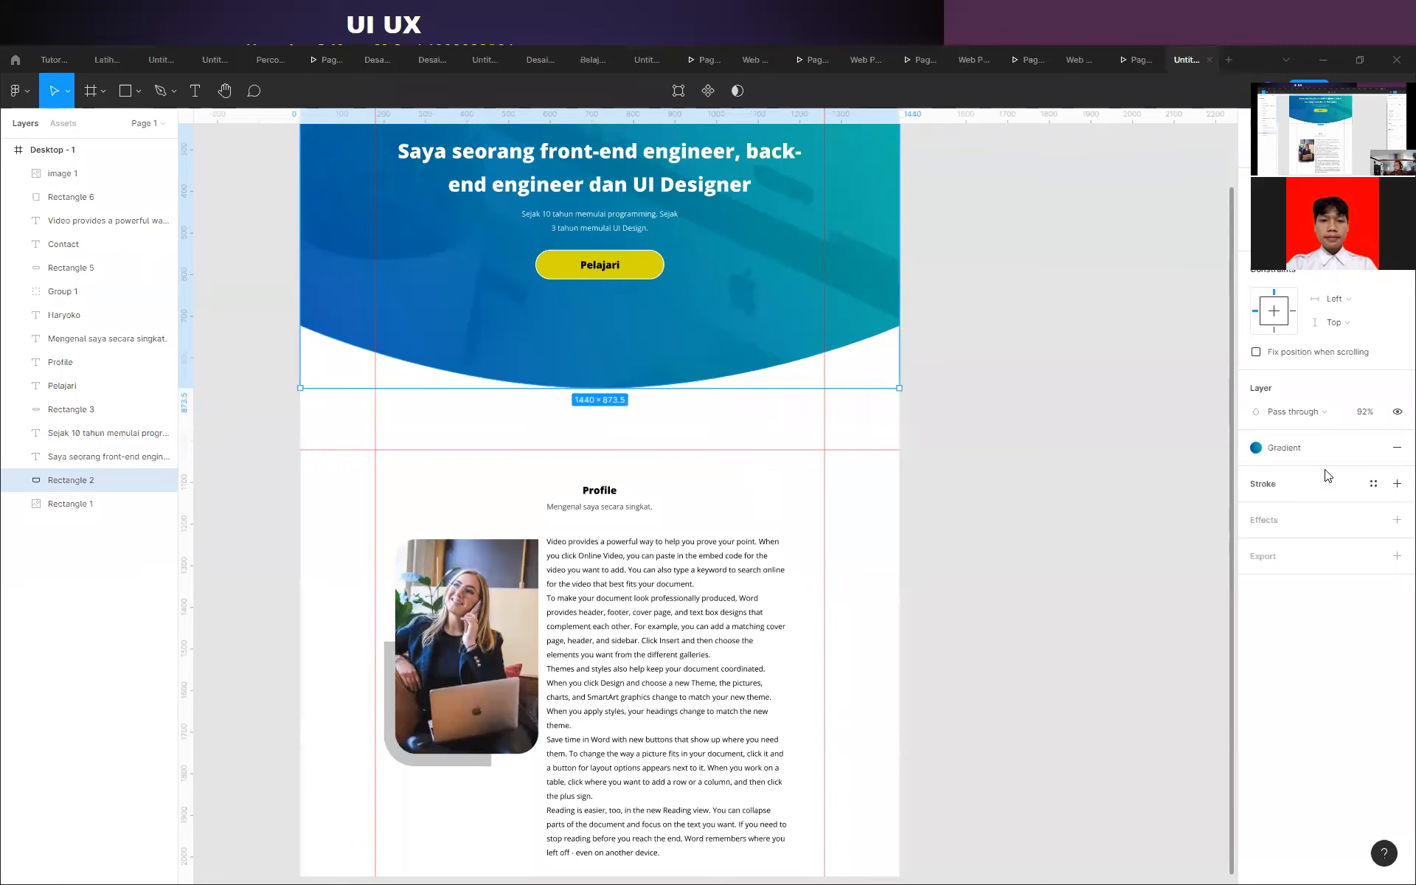
click(1276, 448)
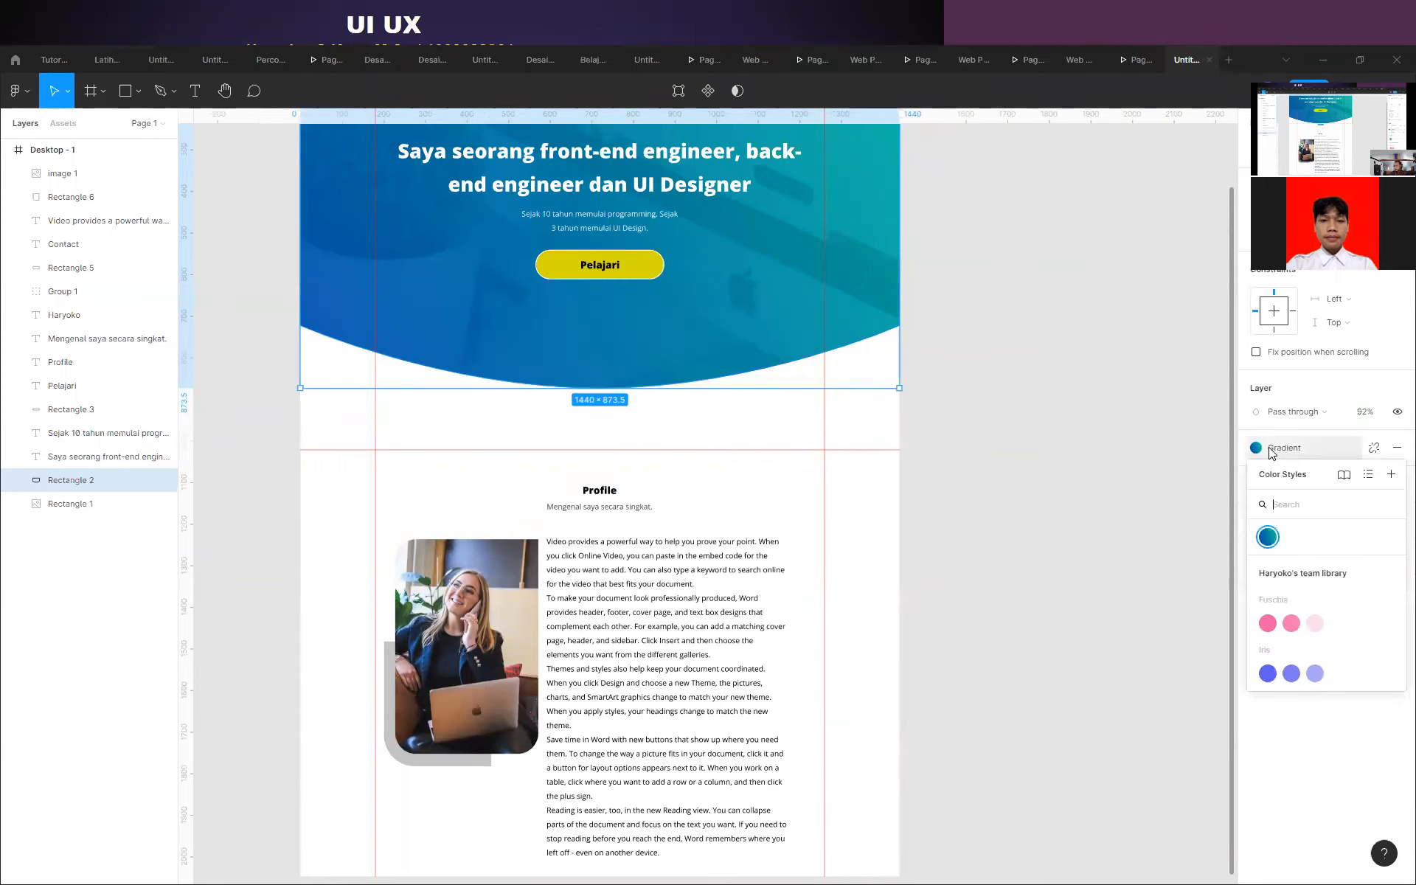
click(1065, 497)
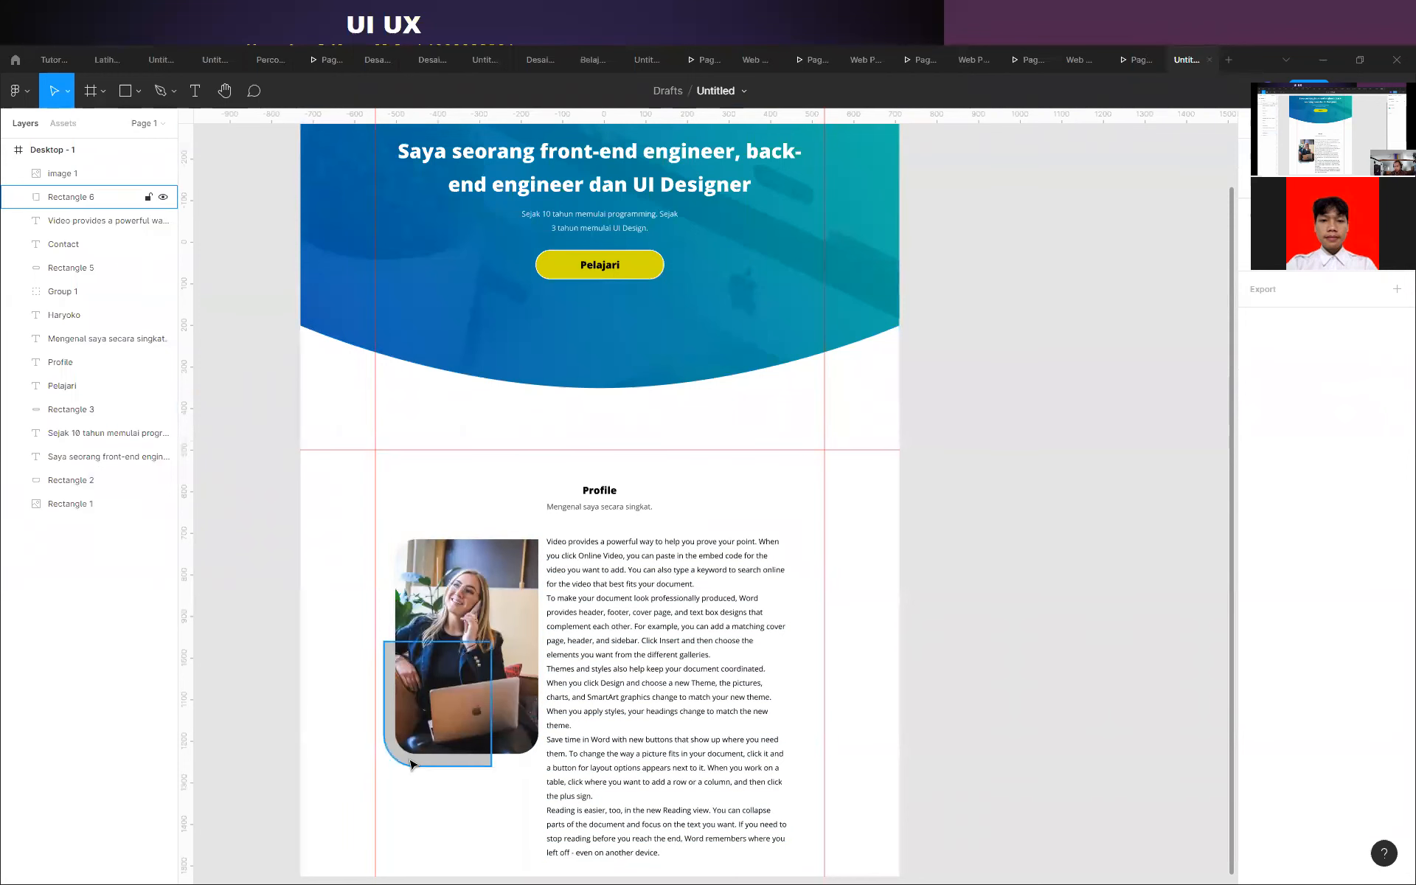
Apply the Gradient color style to the grey rectangle behind the photo.
scroll(420, 786, up, 2)
scroll(455, 700, down, 6)
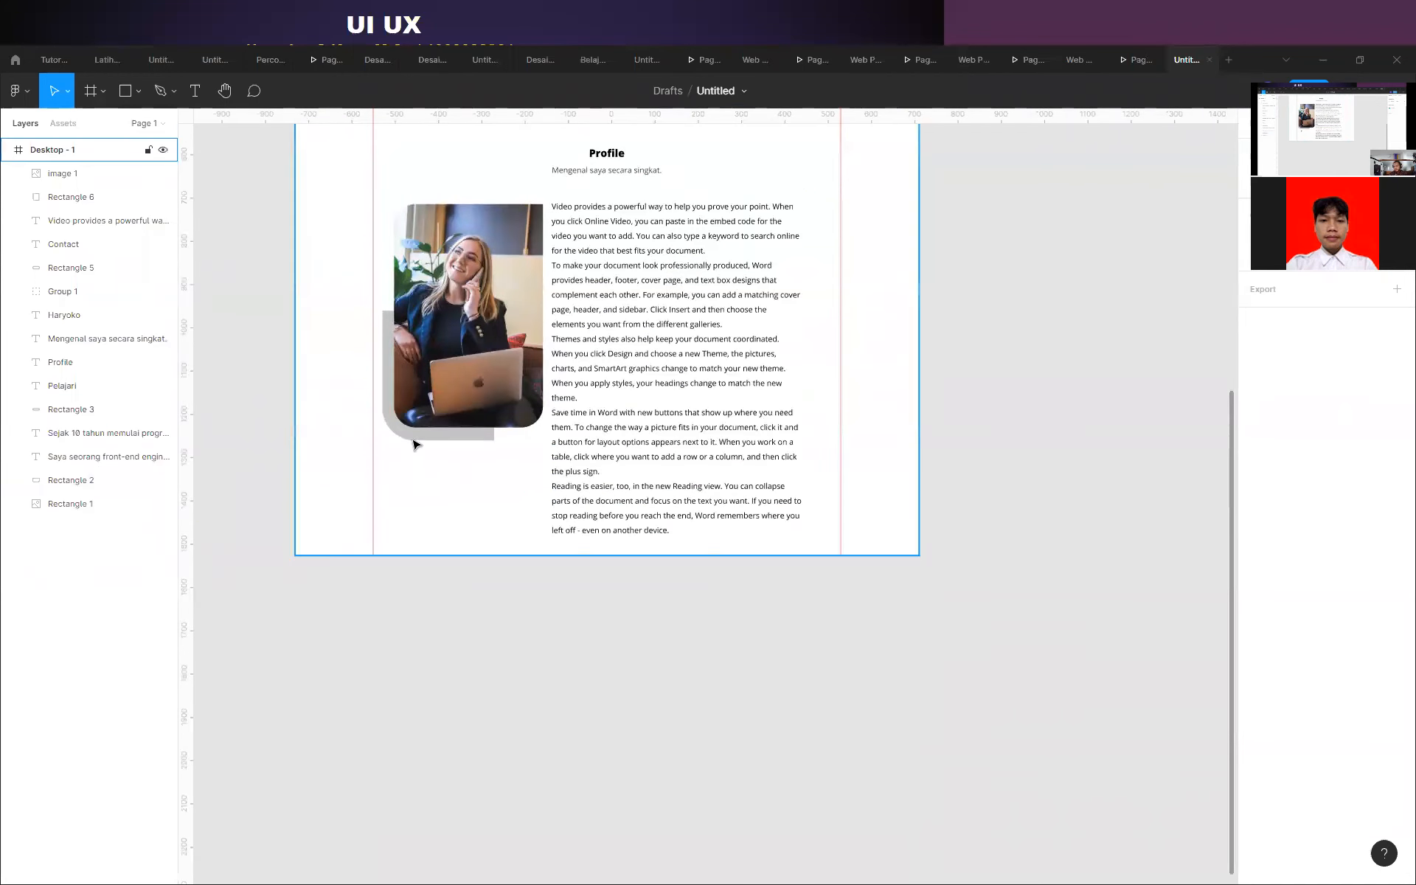
scroll(415, 443, up, 5)
click(418, 480)
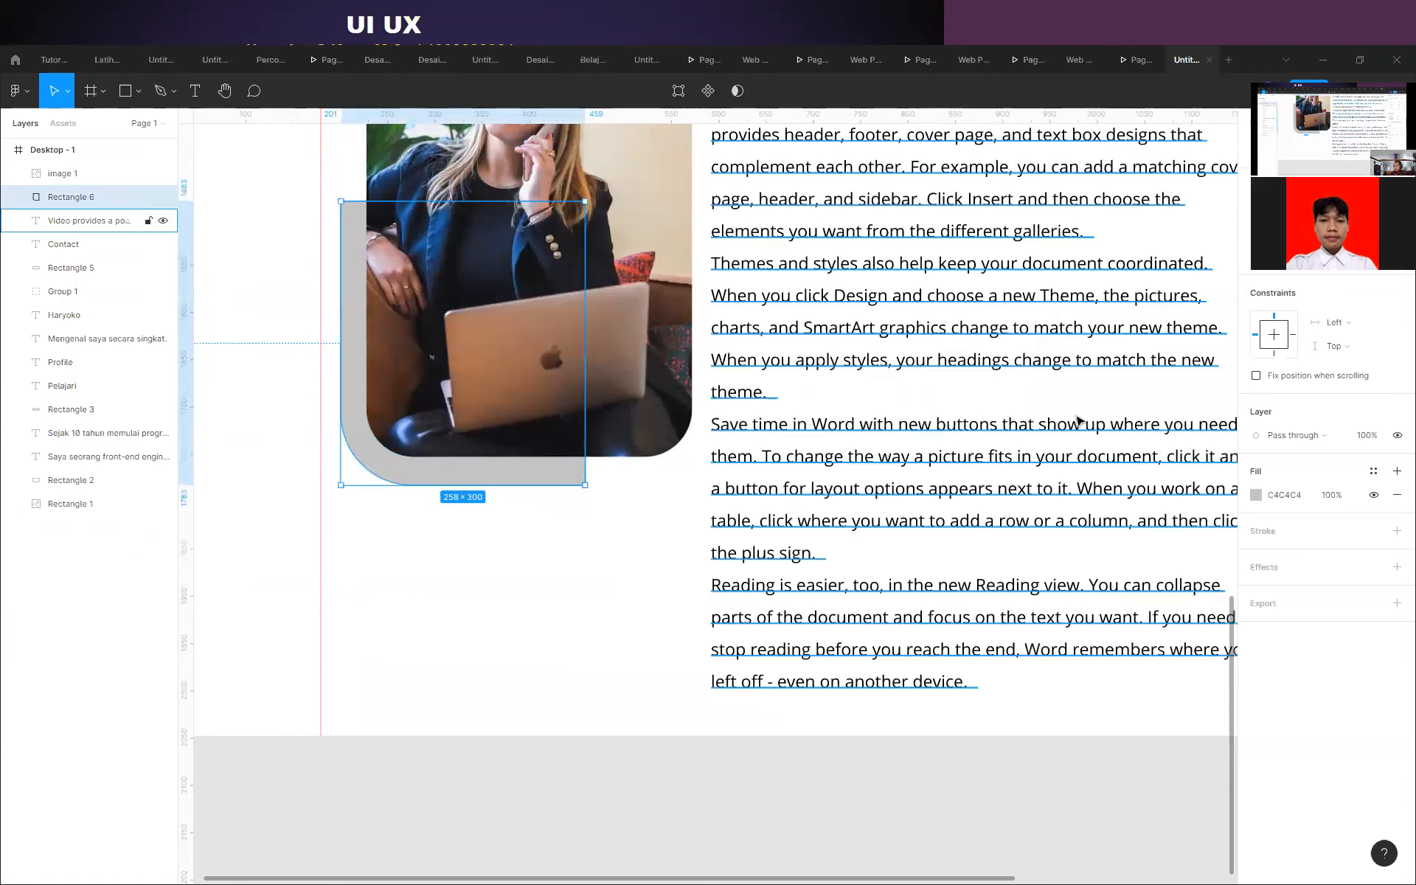
click(1373, 472)
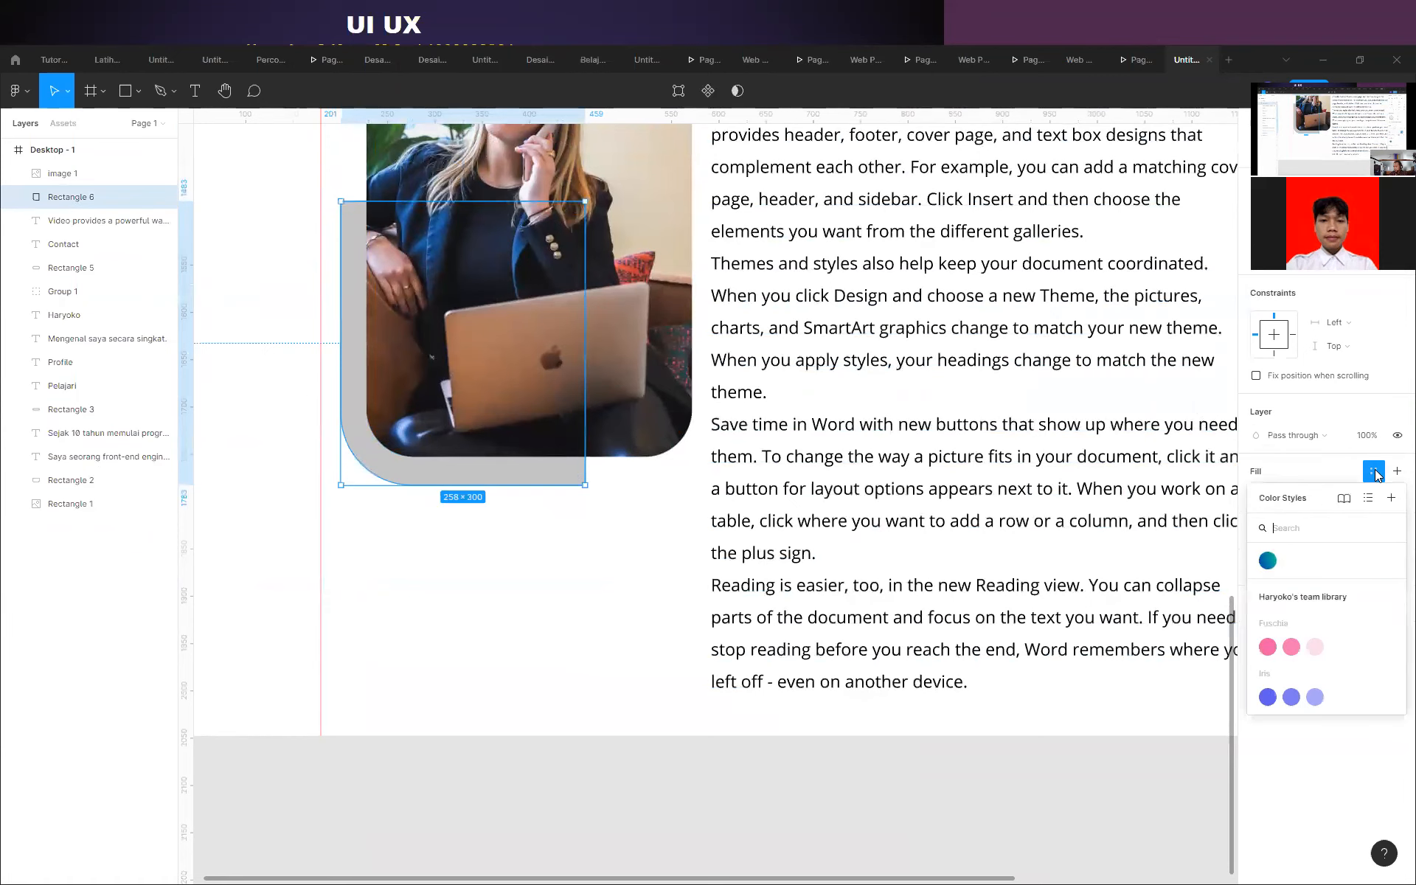
click(1267, 562)
click(338, 620)
scroll(452, 626, down, 5)
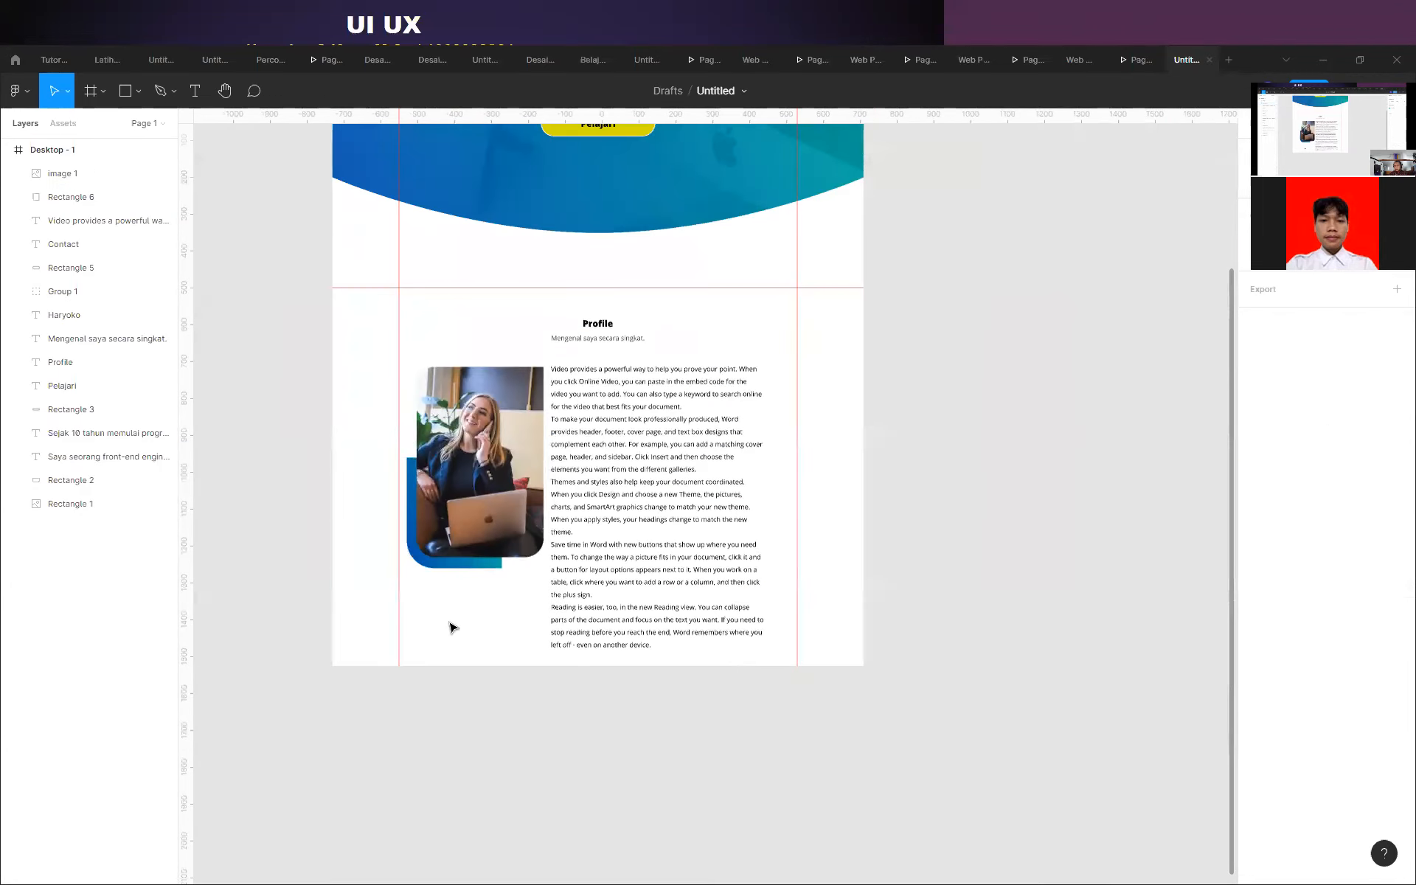
scroll(534, 422, up, 3)
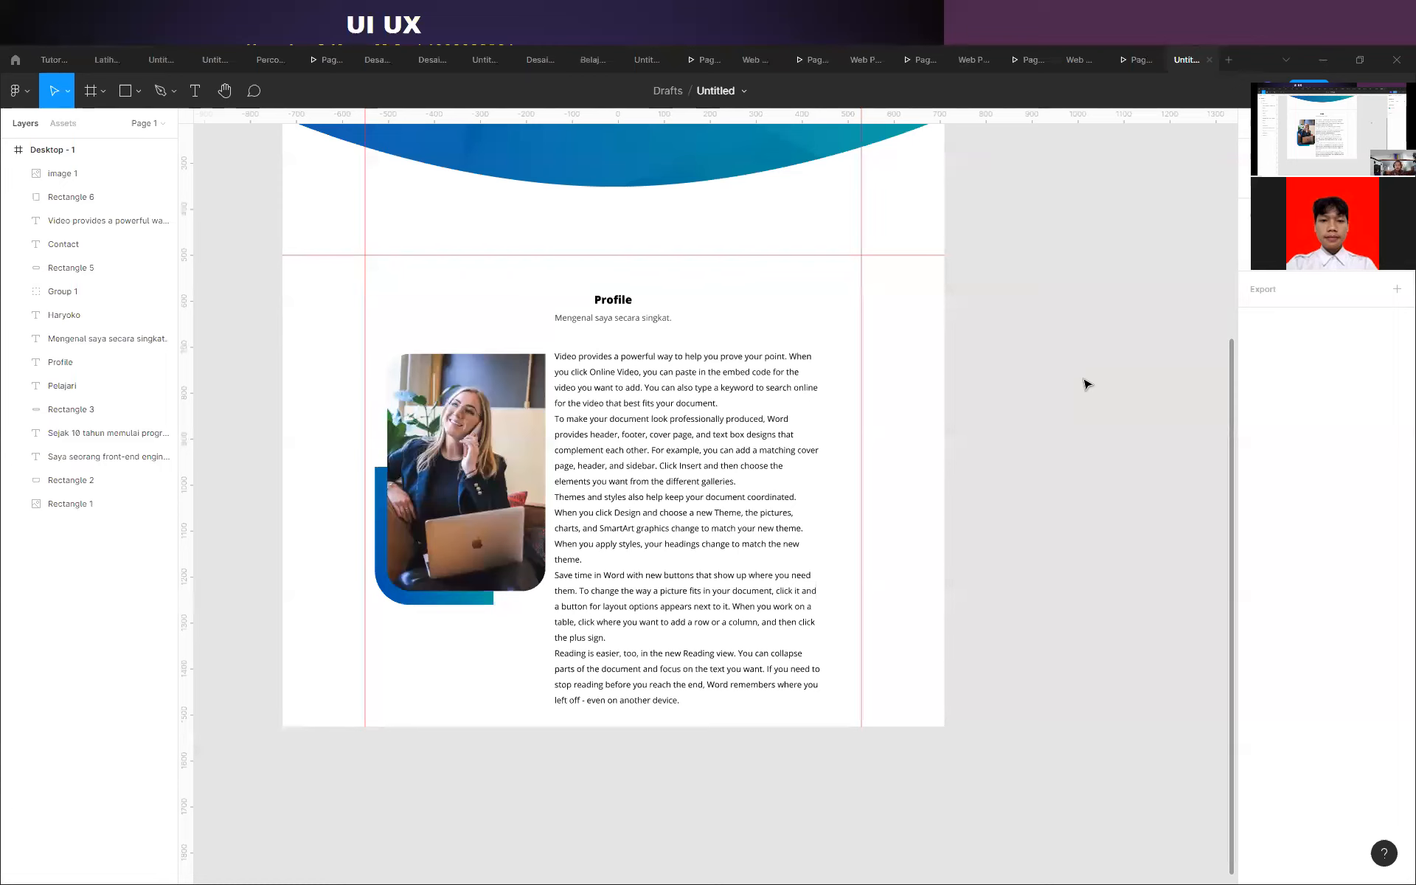
Group the photo, its gradient backing shape and the paragraph text, and center the group horizontally on the page.
click(741, 439)
click(1077, 413)
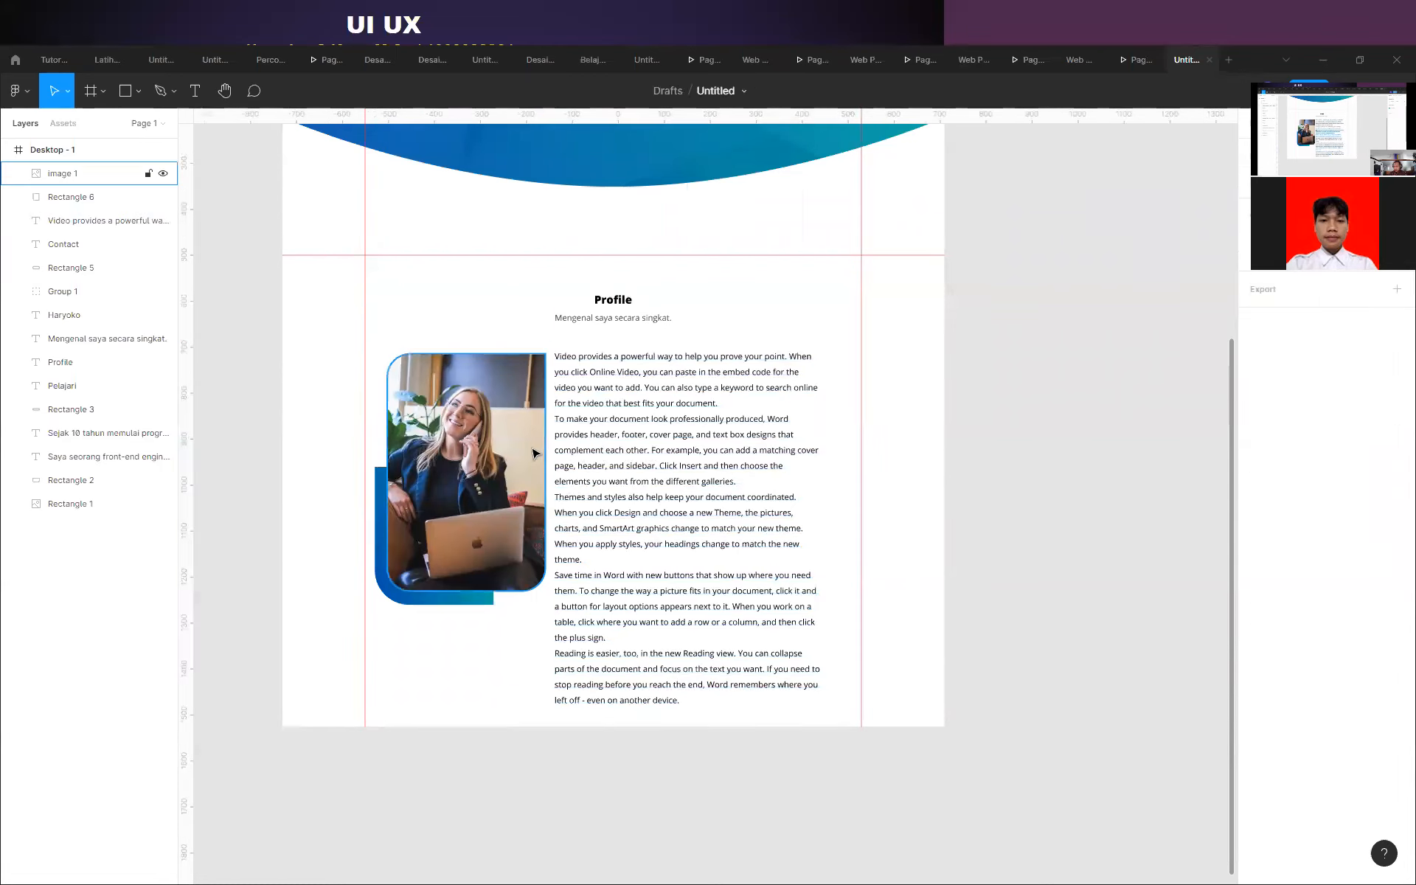
click(532, 452)
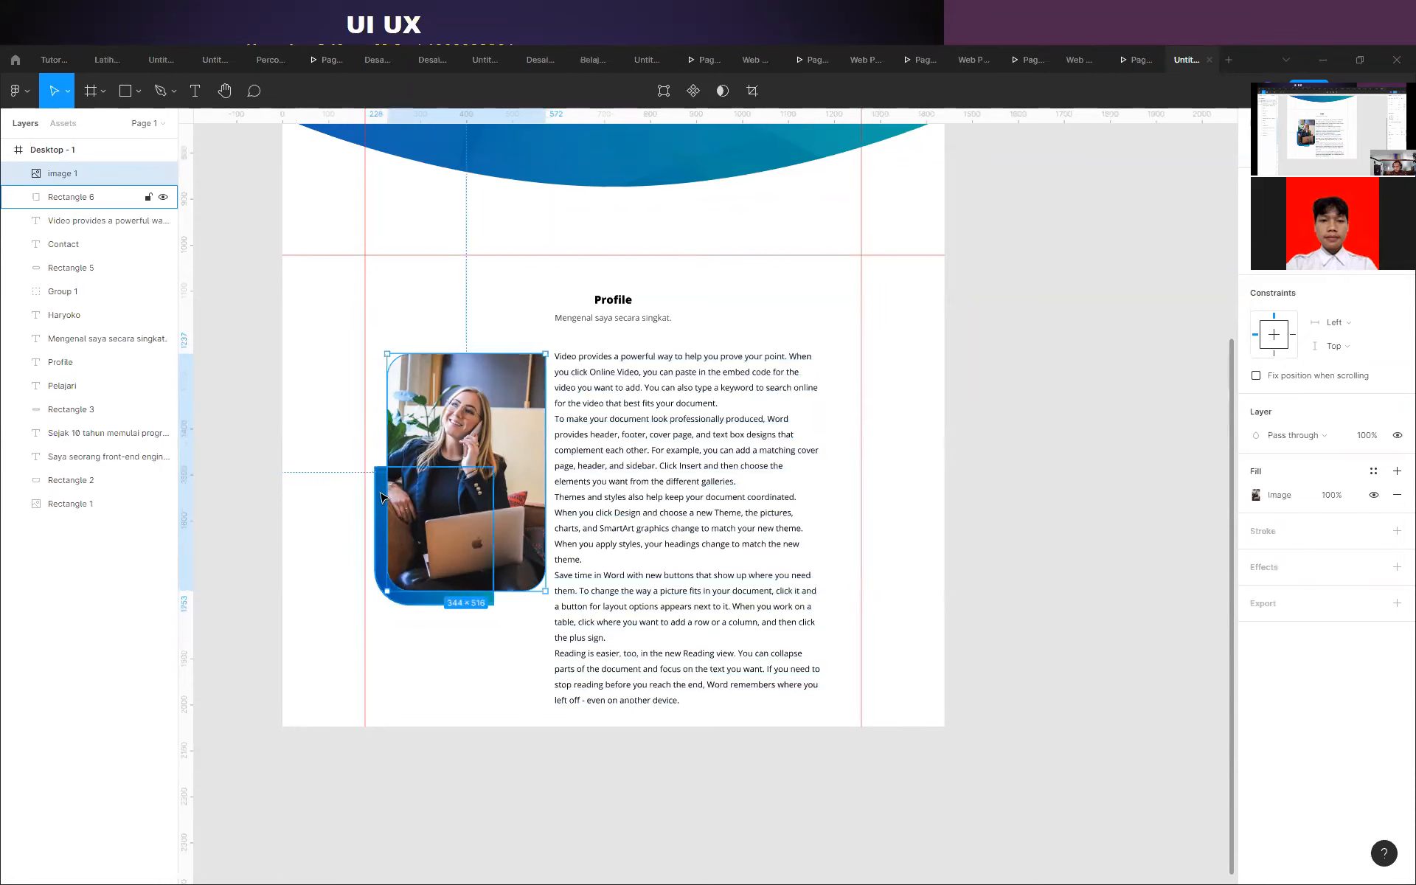
shift+click(381, 496)
shift+click(583, 470)
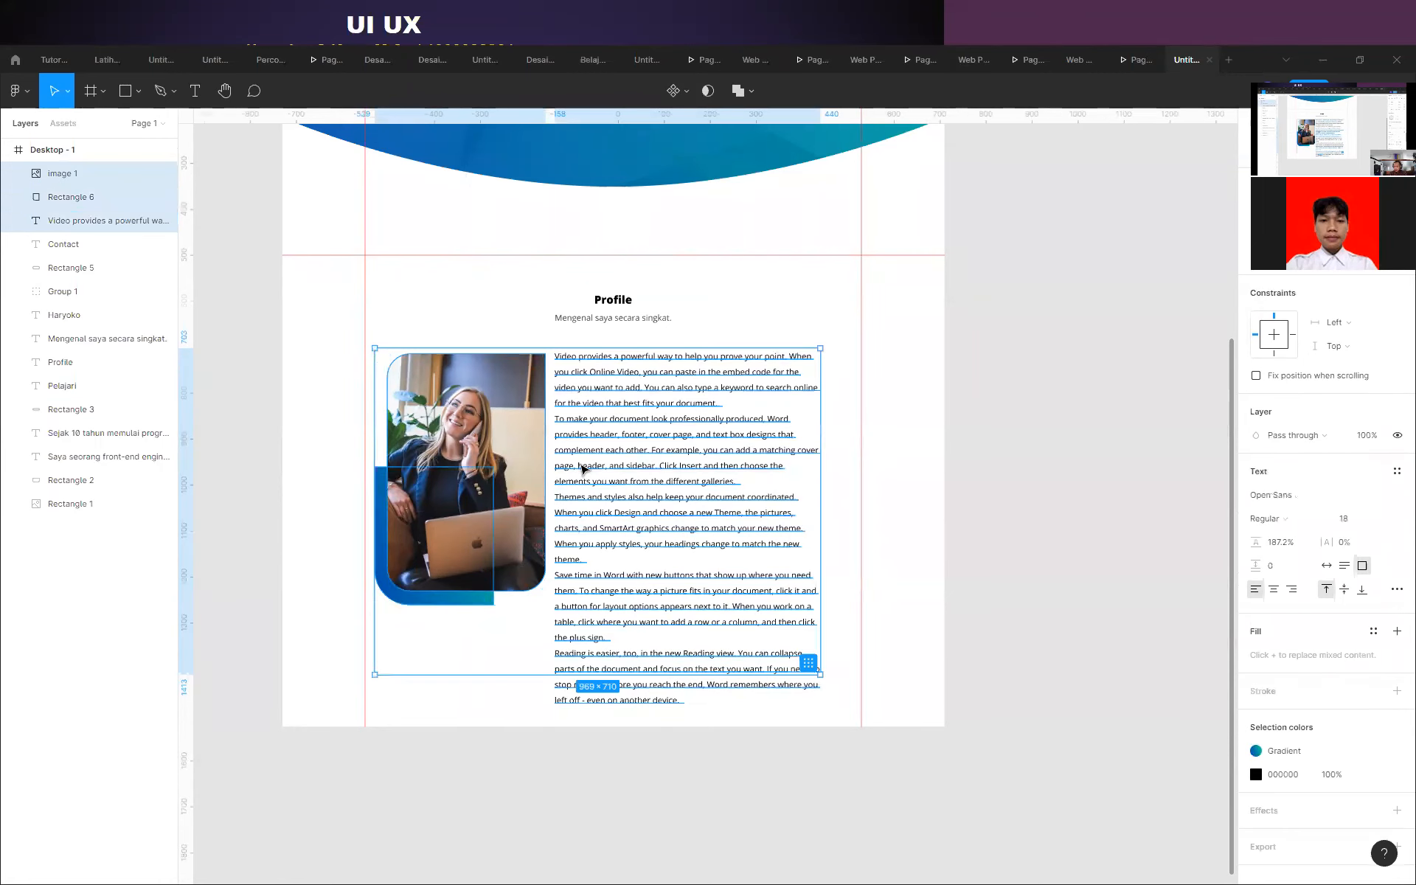
key(ctrl+g)
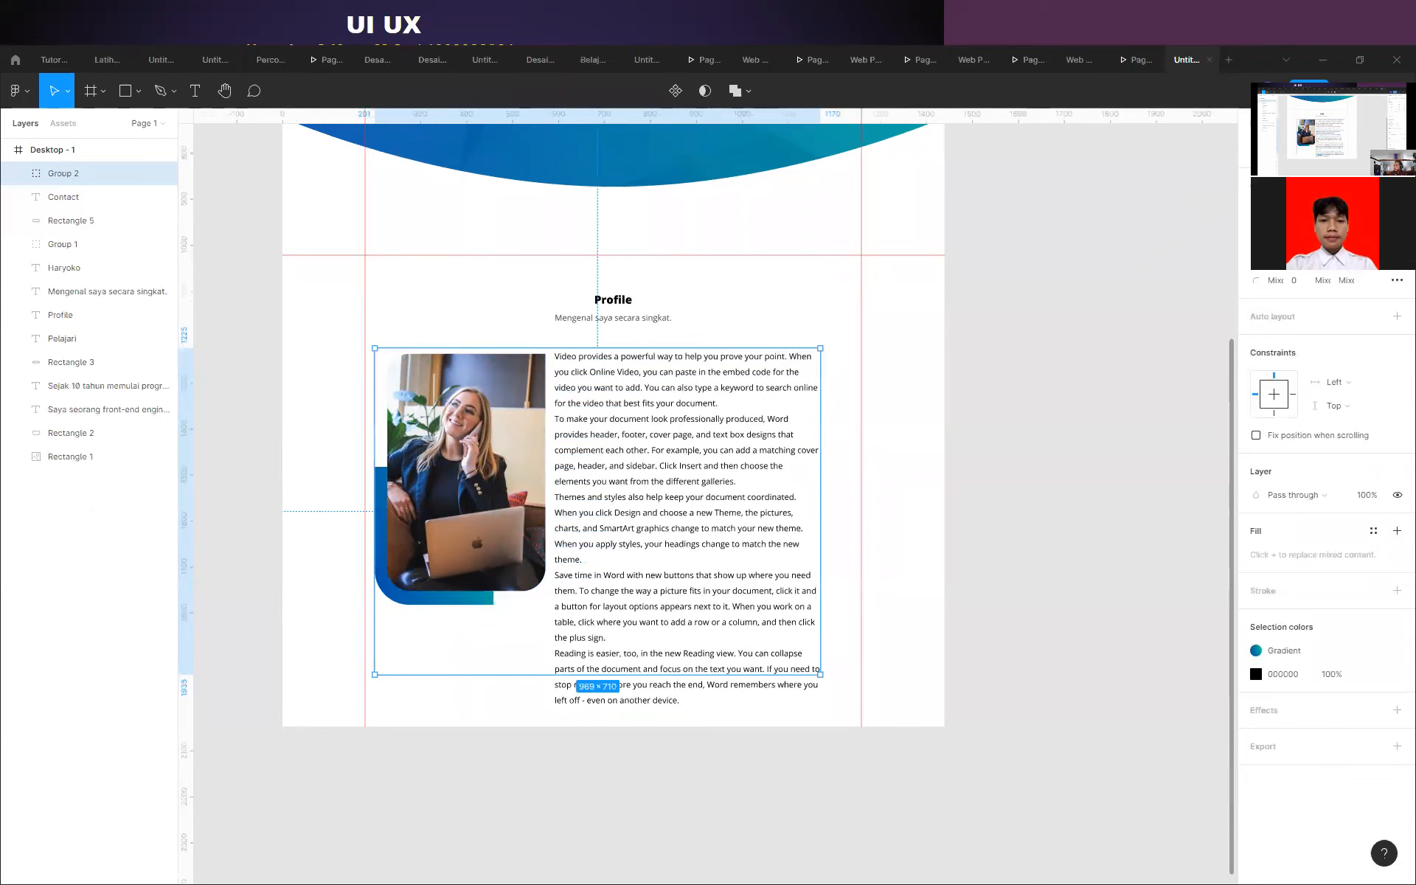
click(1282, 153)
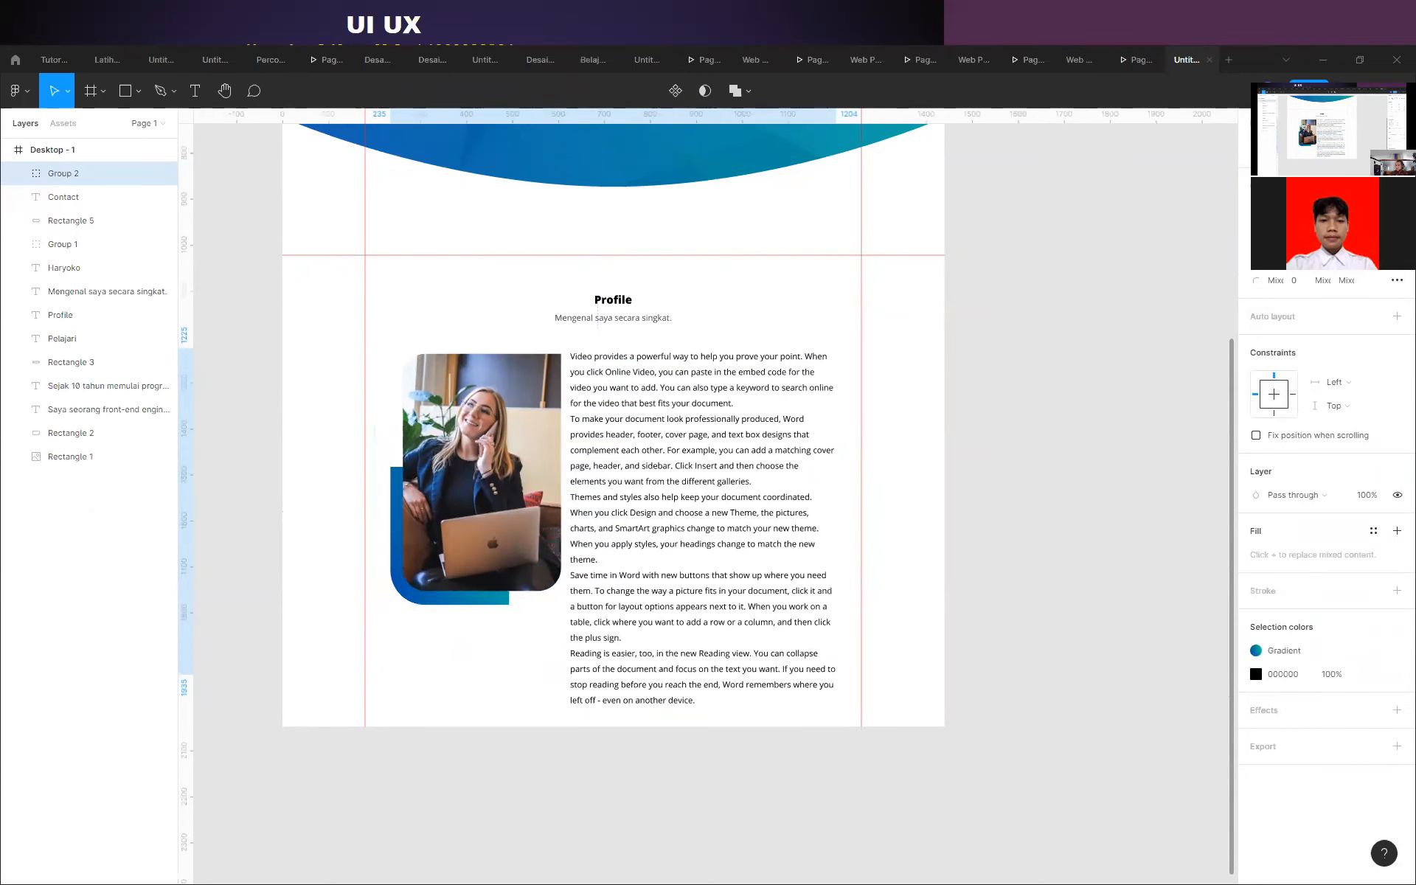
click(1103, 415)
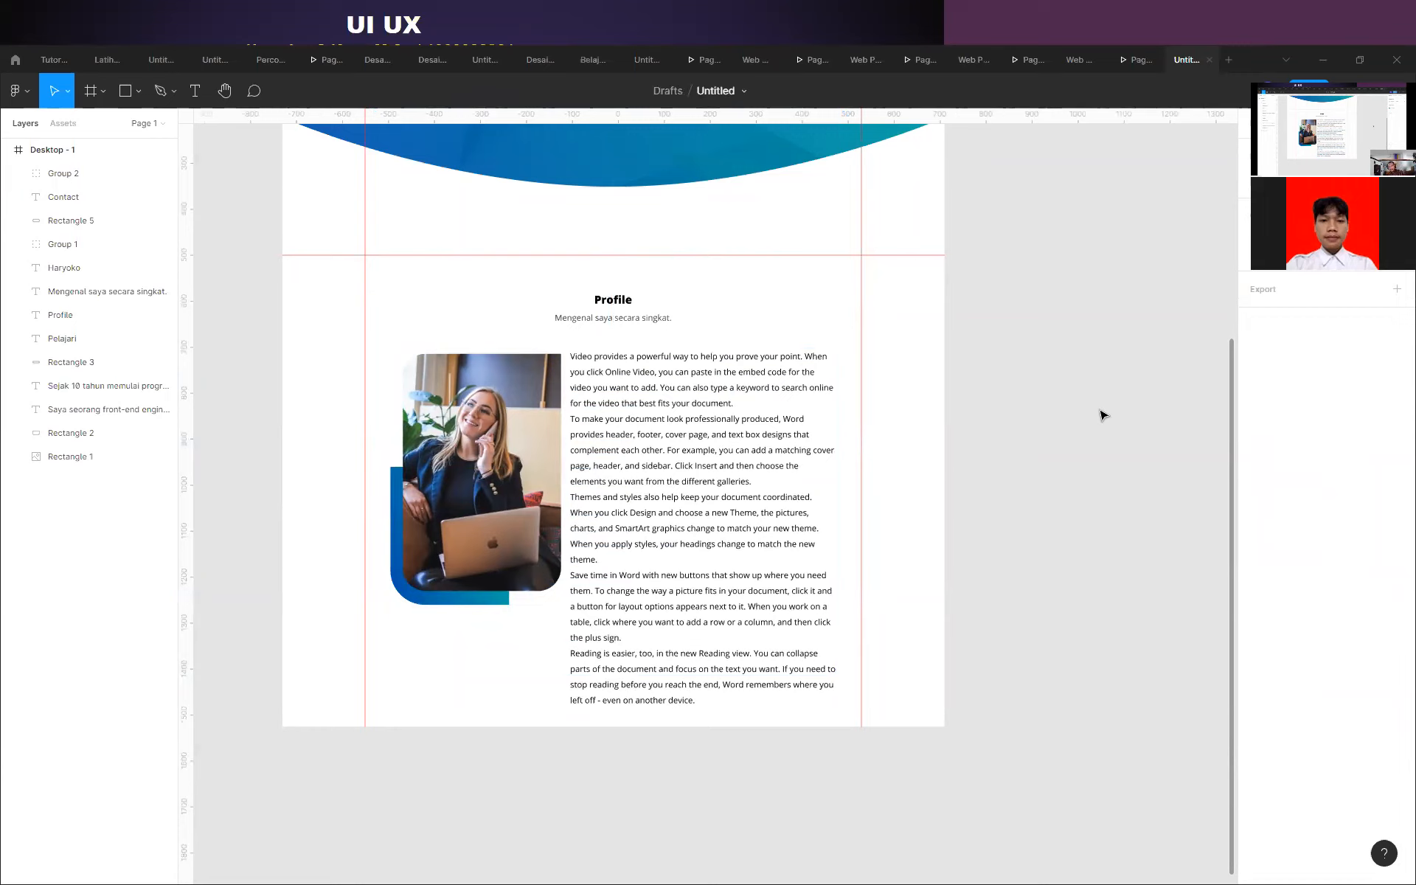
Ungroup the centered photo, backing shape and paragraph text in the Profile section, leaving them deselected.
click(772, 494)
right_click(715, 486)
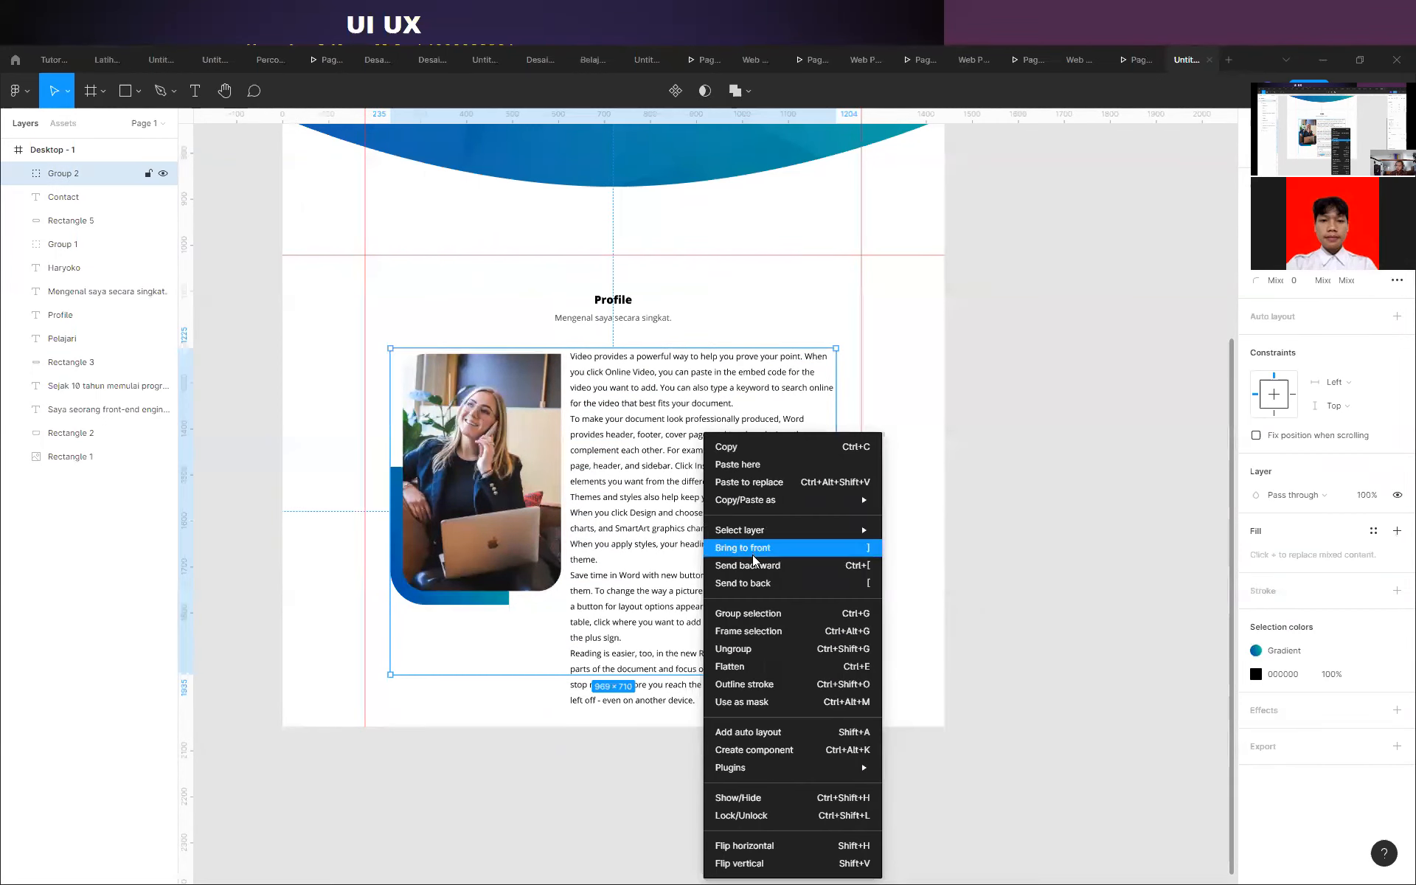
click(772, 649)
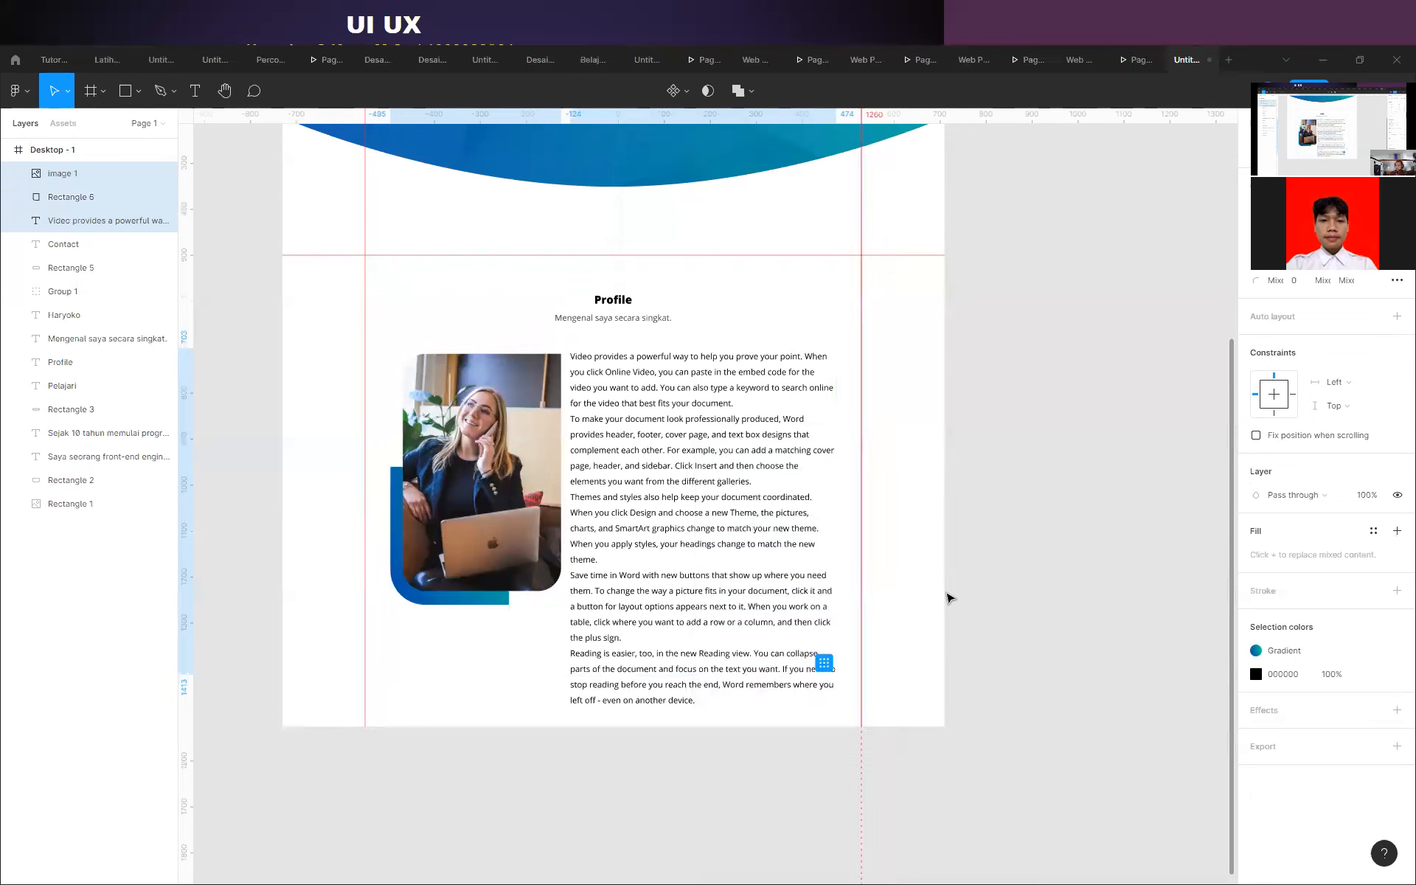
click(945, 594)
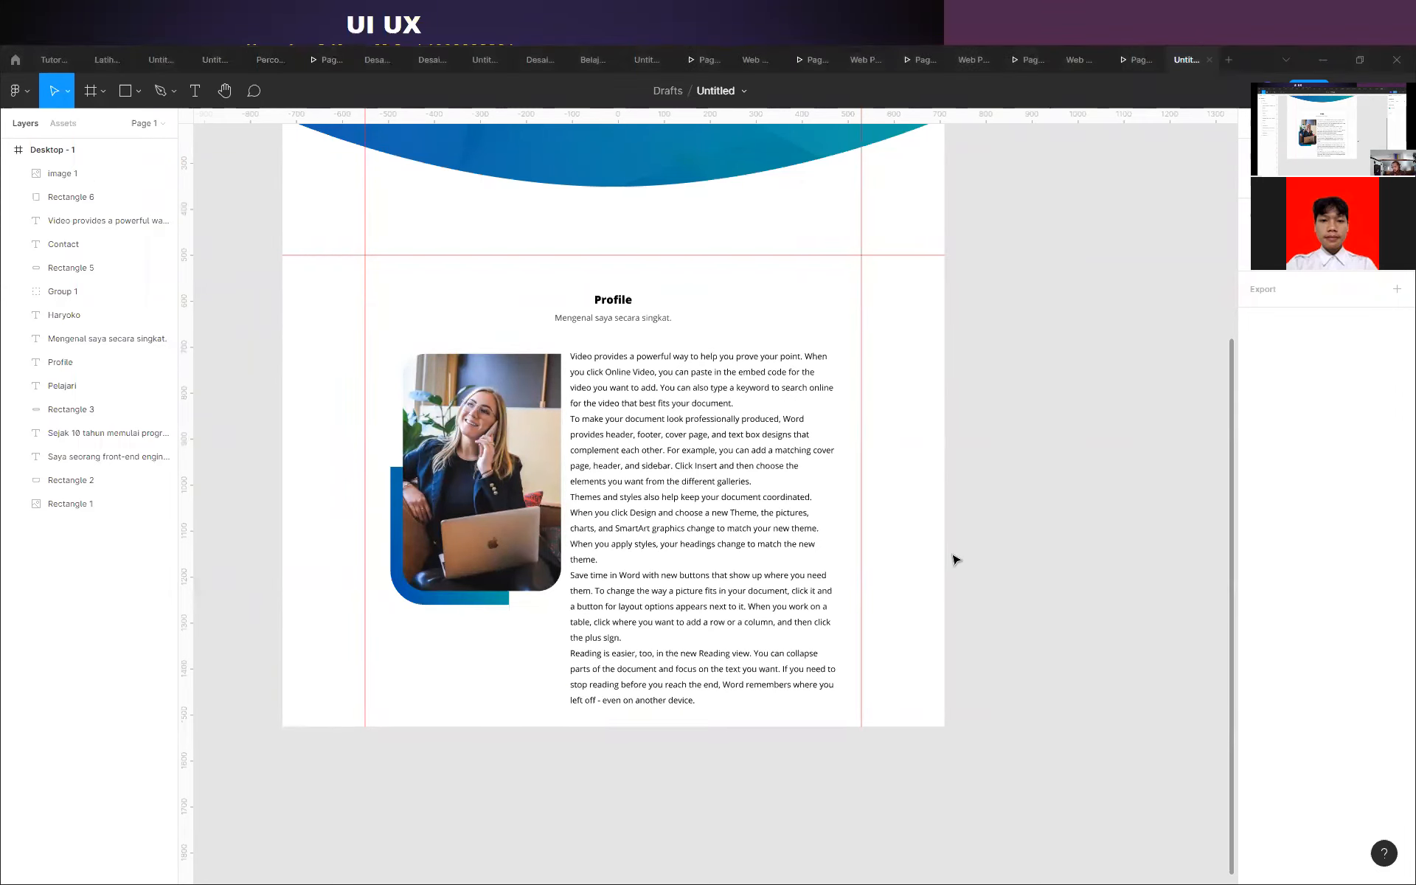
scroll(959, 560, up, 5)
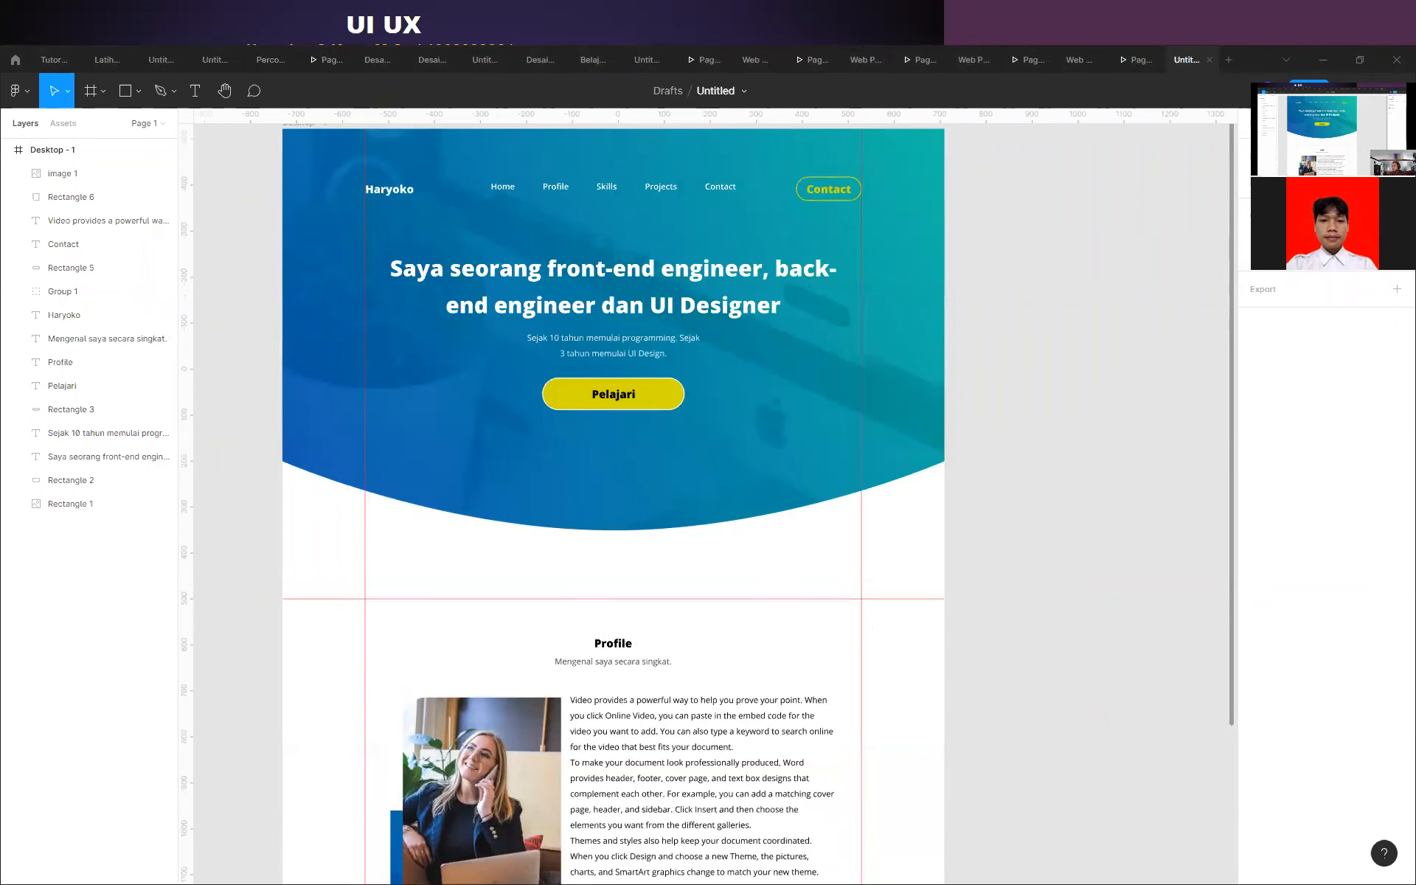
Switch to prototyping mode and ungroup the header's navigation links into separate text layers, leaving them deselected.
key(shift+e)
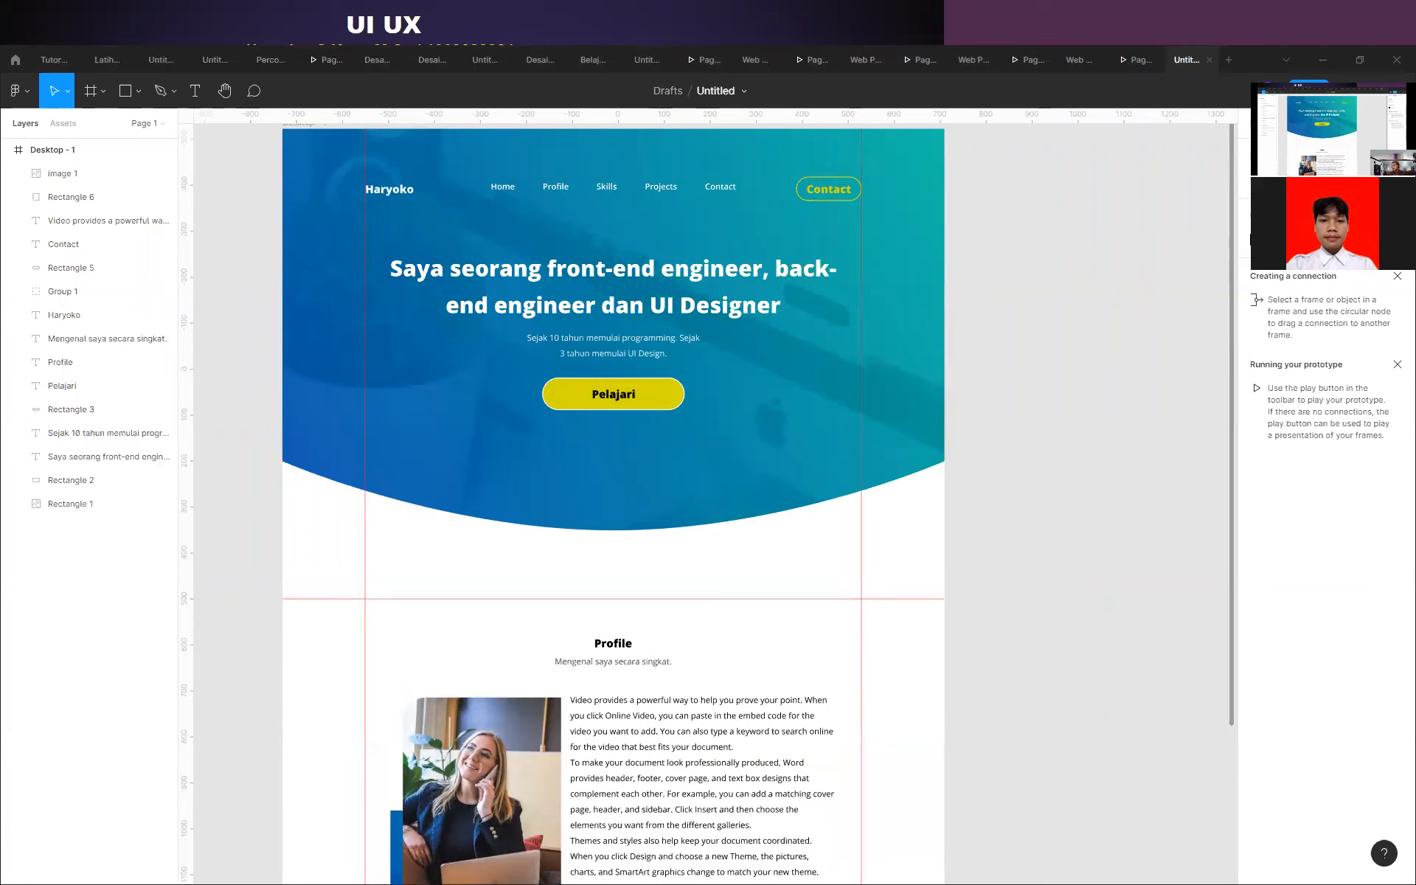
click(556, 190)
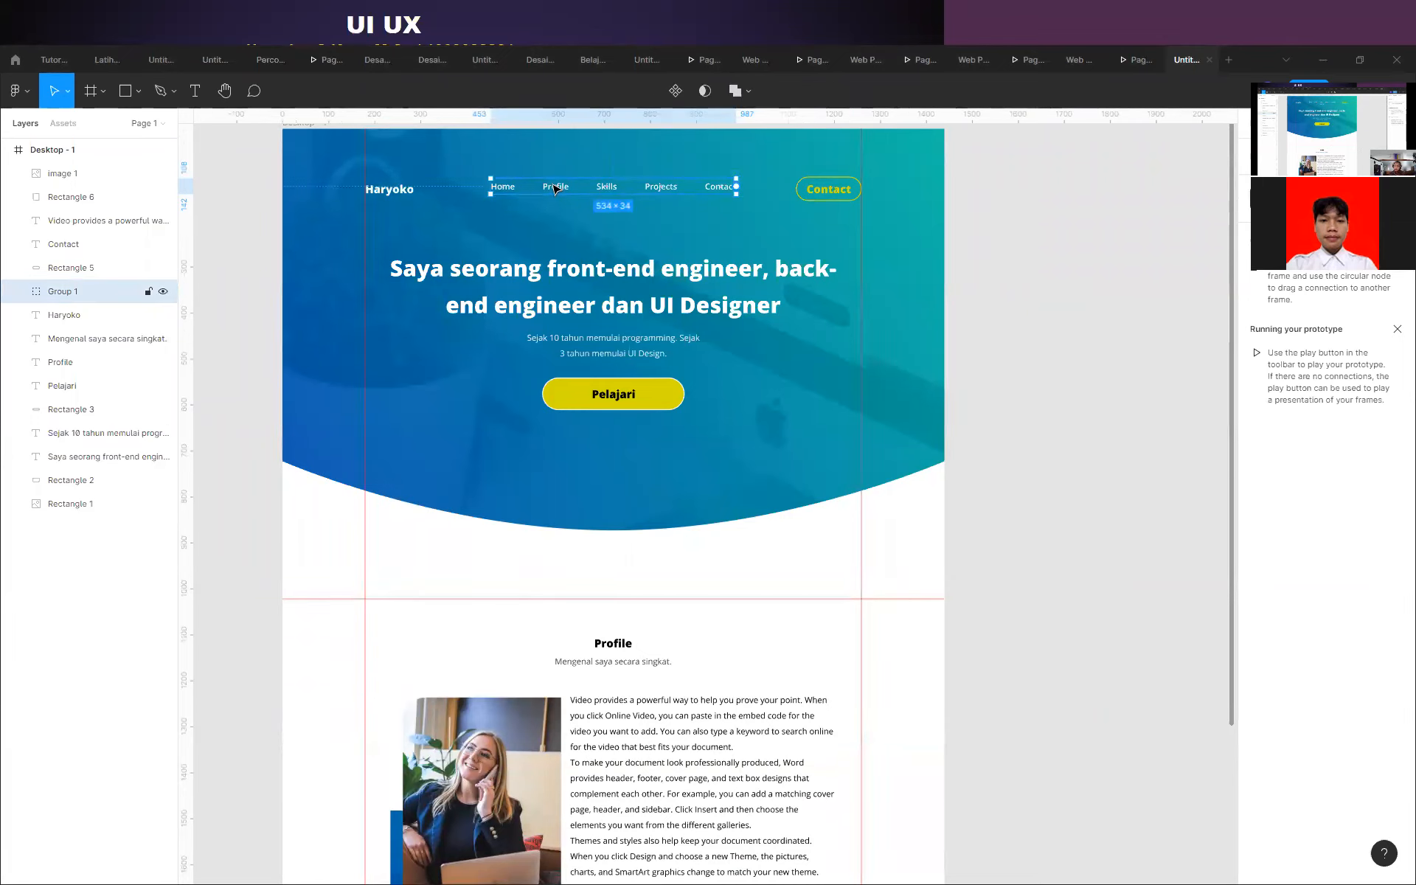
right_click(542, 182)
click(617, 397)
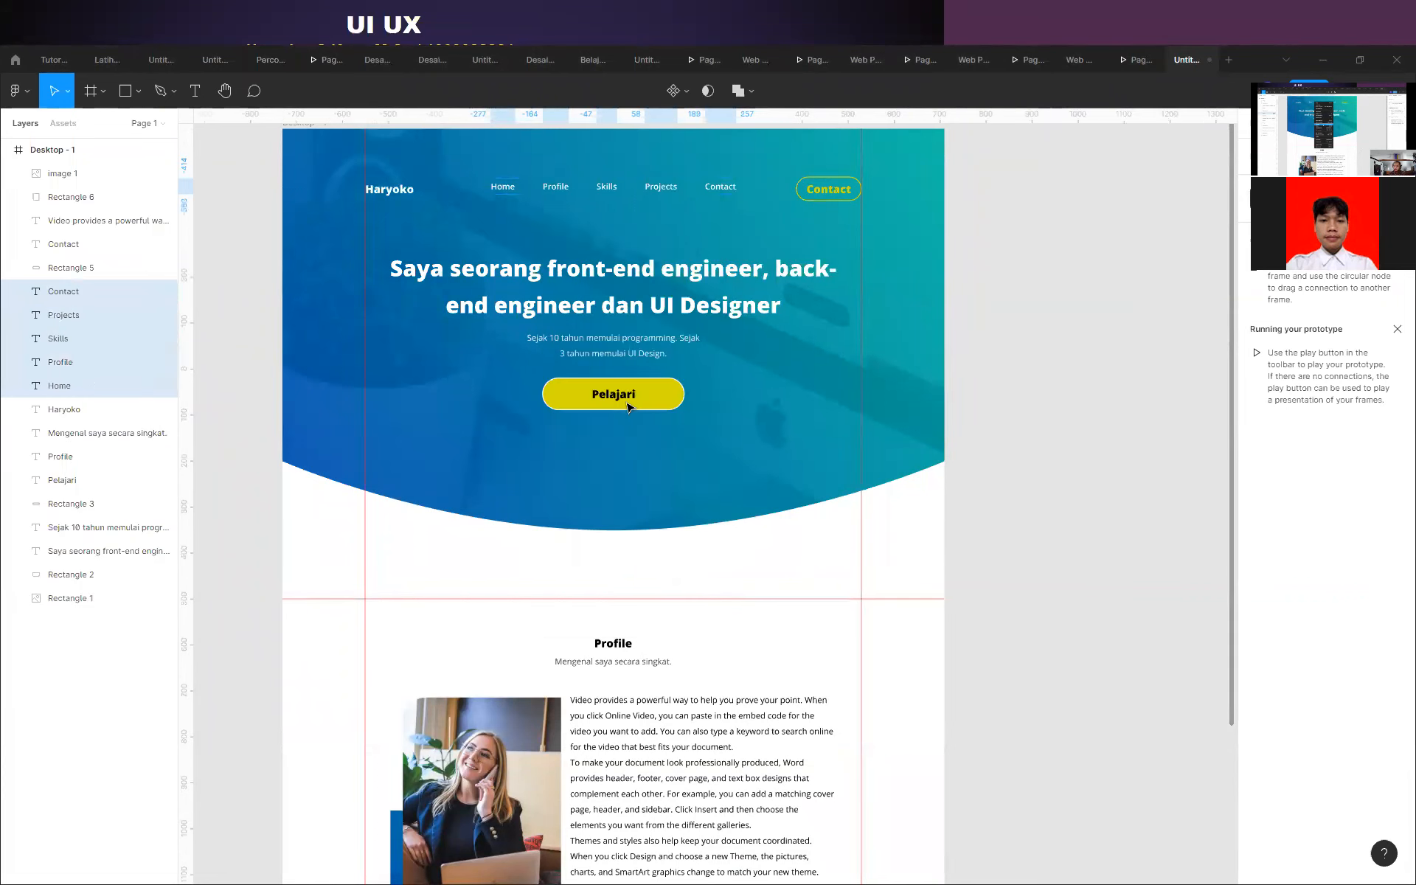
click(1163, 449)
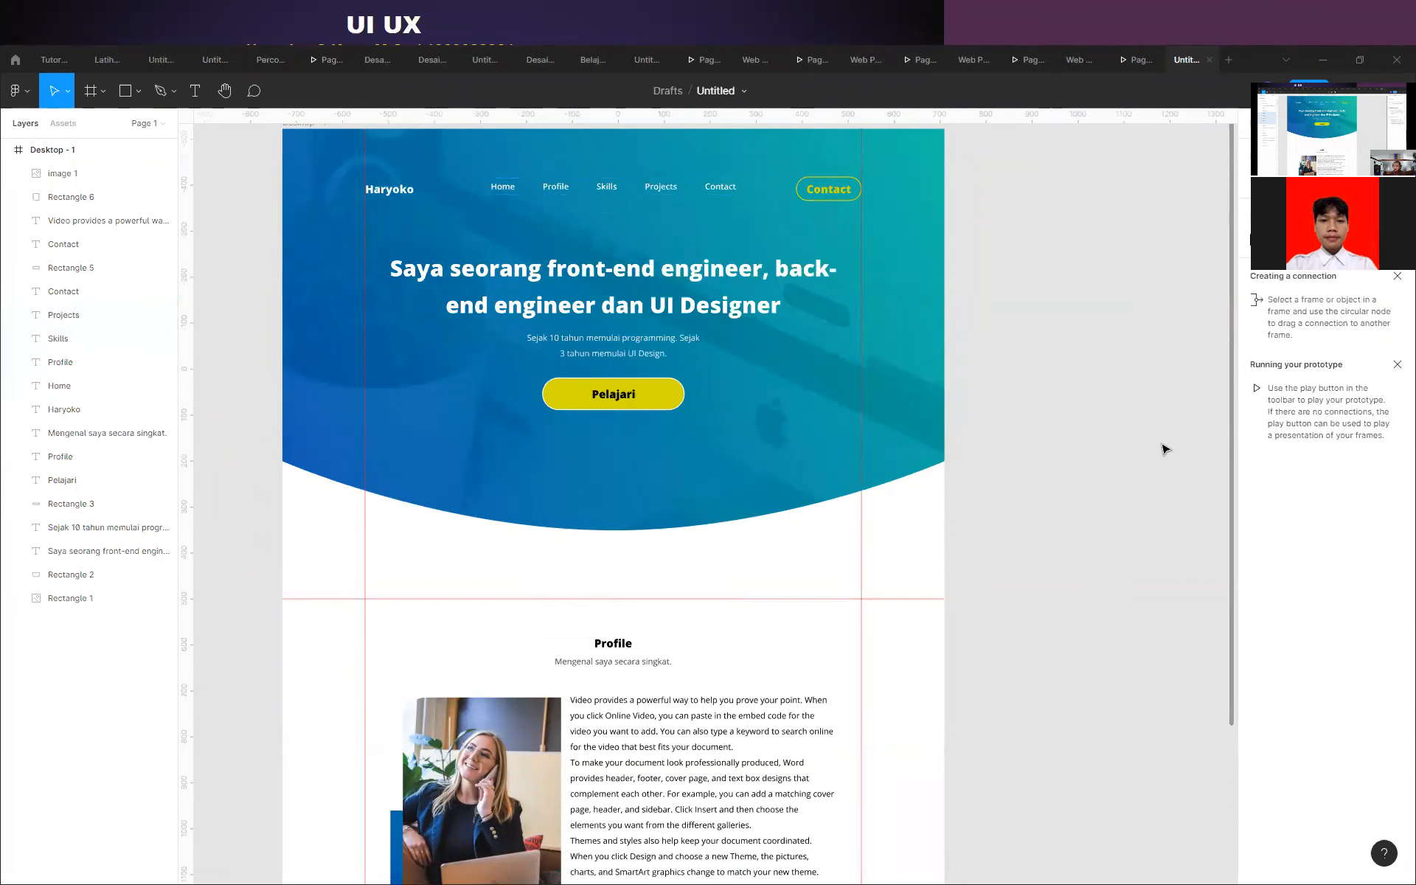
Add an On click interaction to the Profile navigation link that scrolls to the Profile section heading.
click(561, 193)
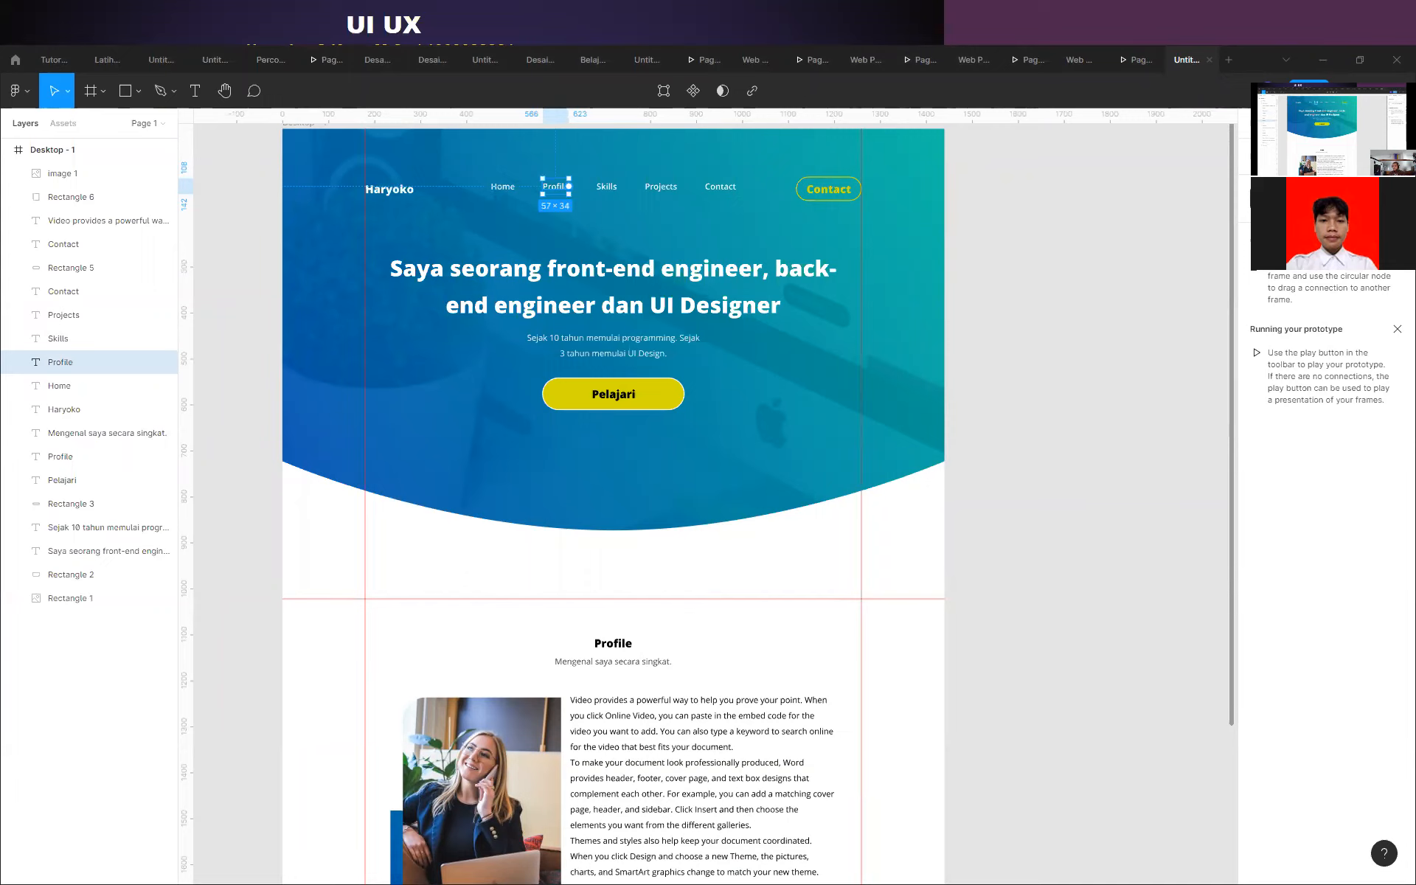
scroll(1324, 346, up, 1)
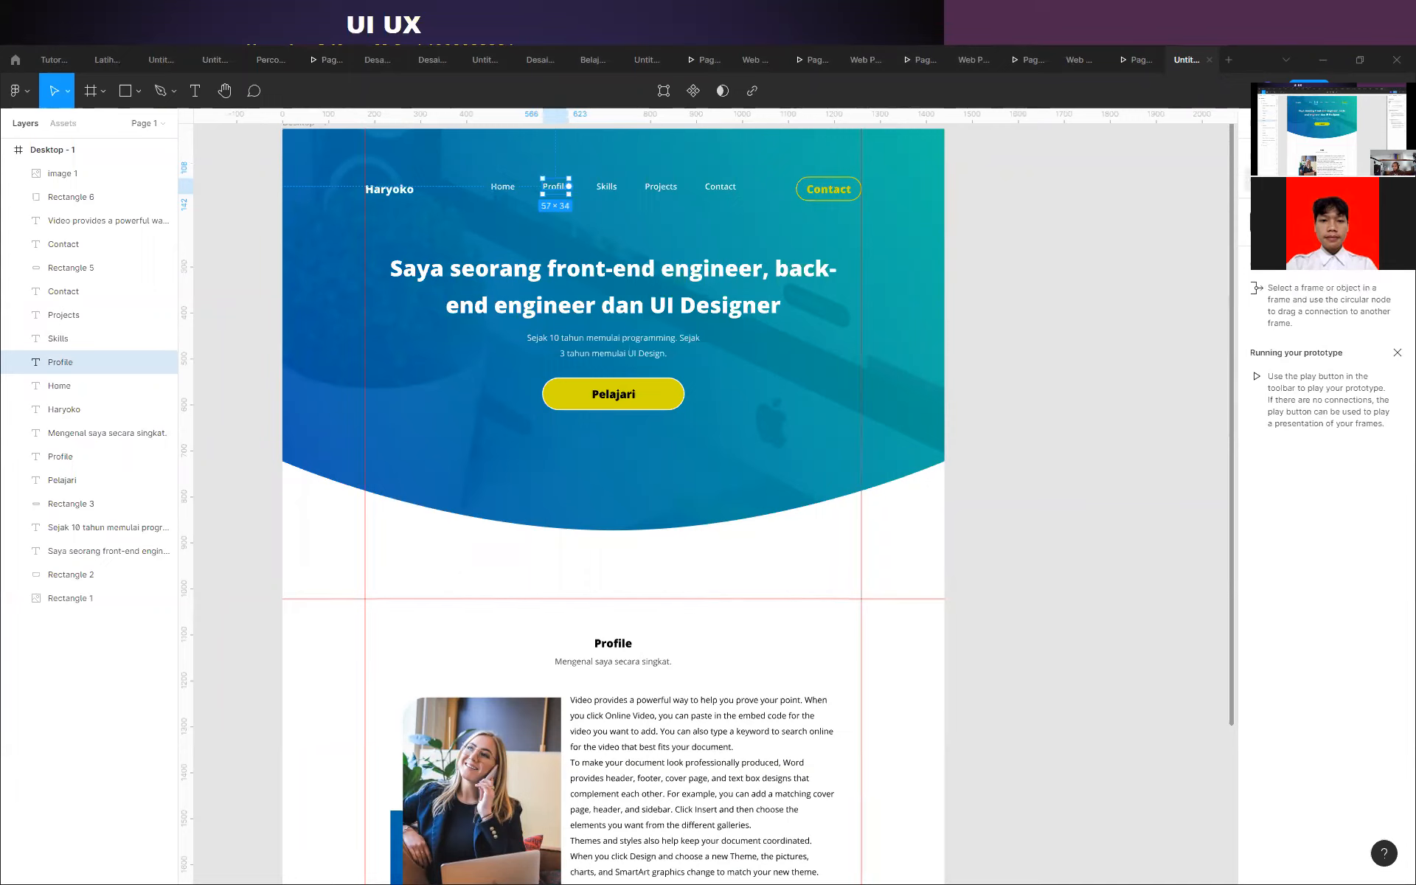
click(1298, 180)
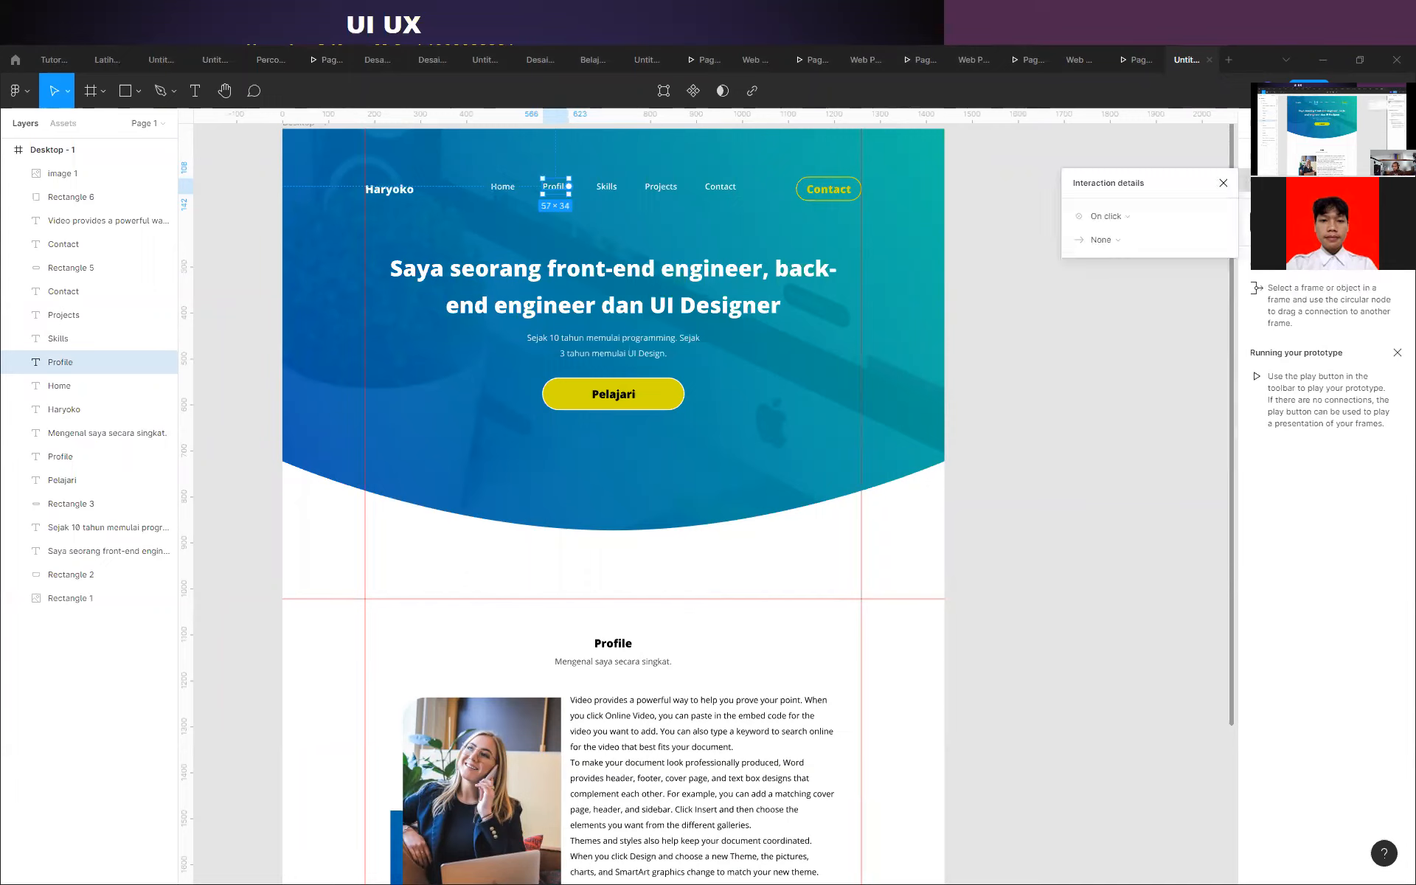
click(1110, 240)
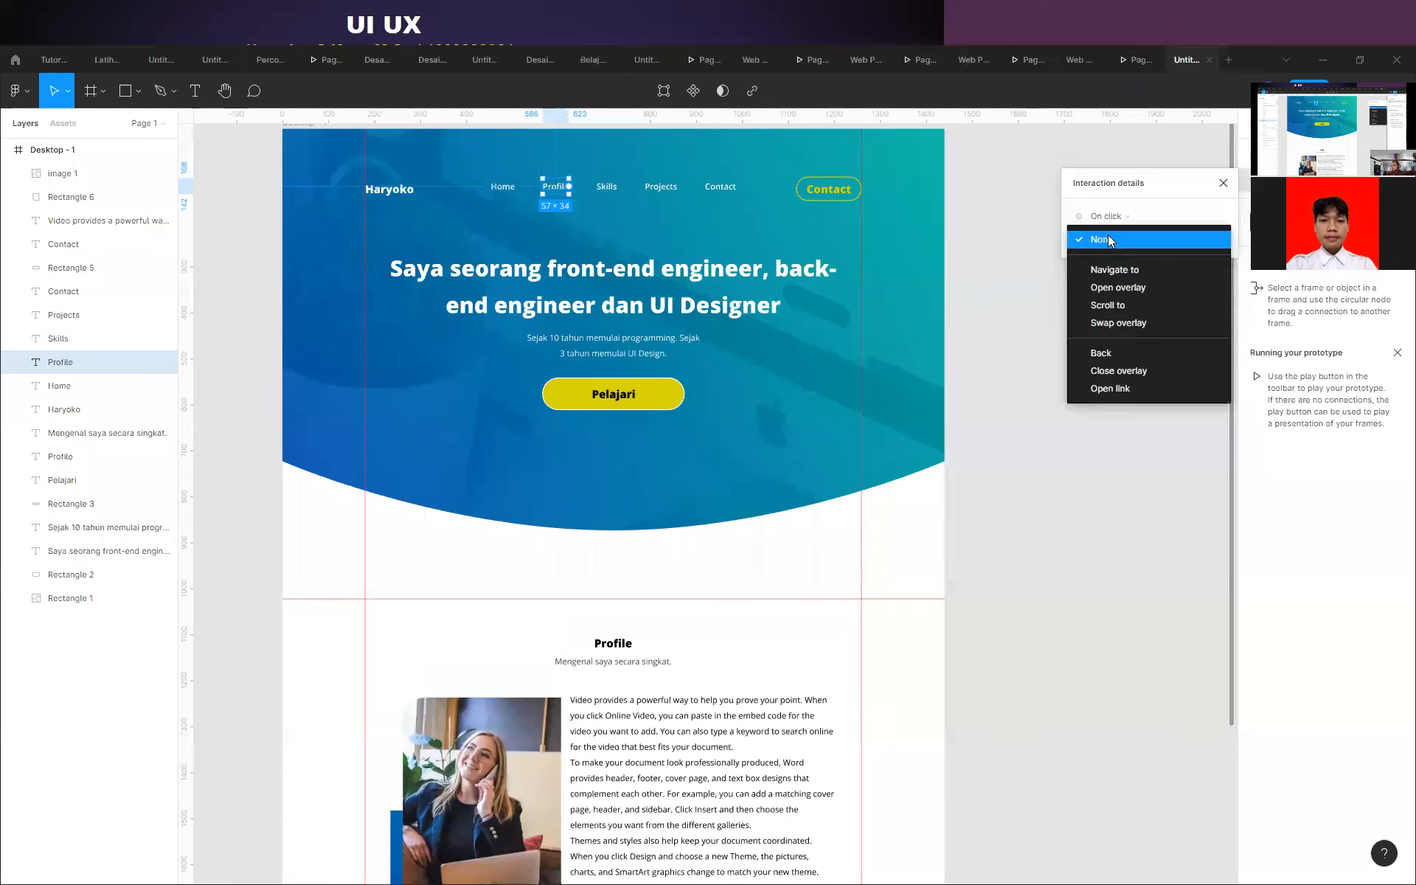
click(1115, 306)
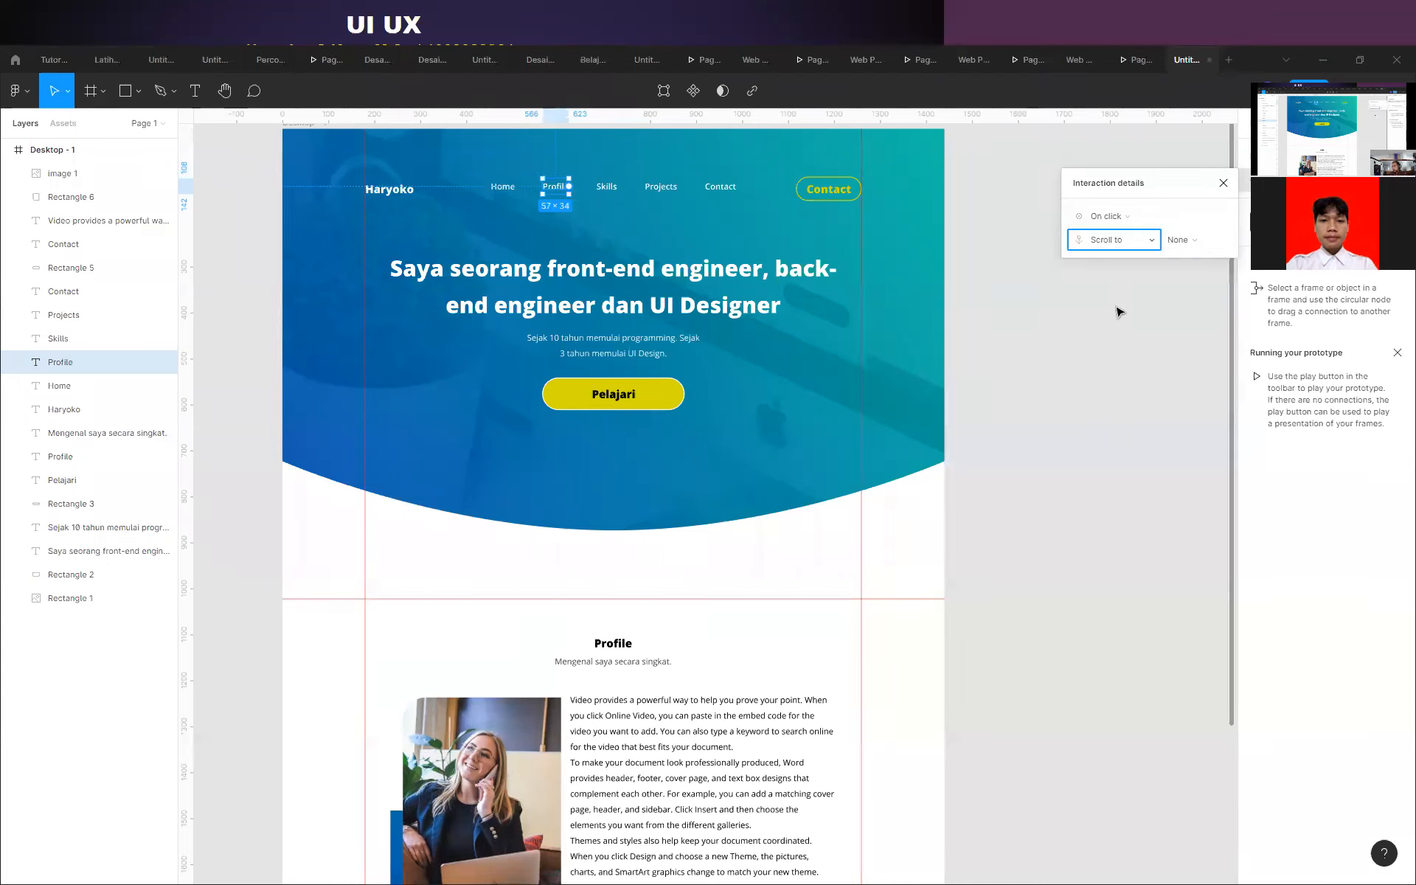
click(1192, 247)
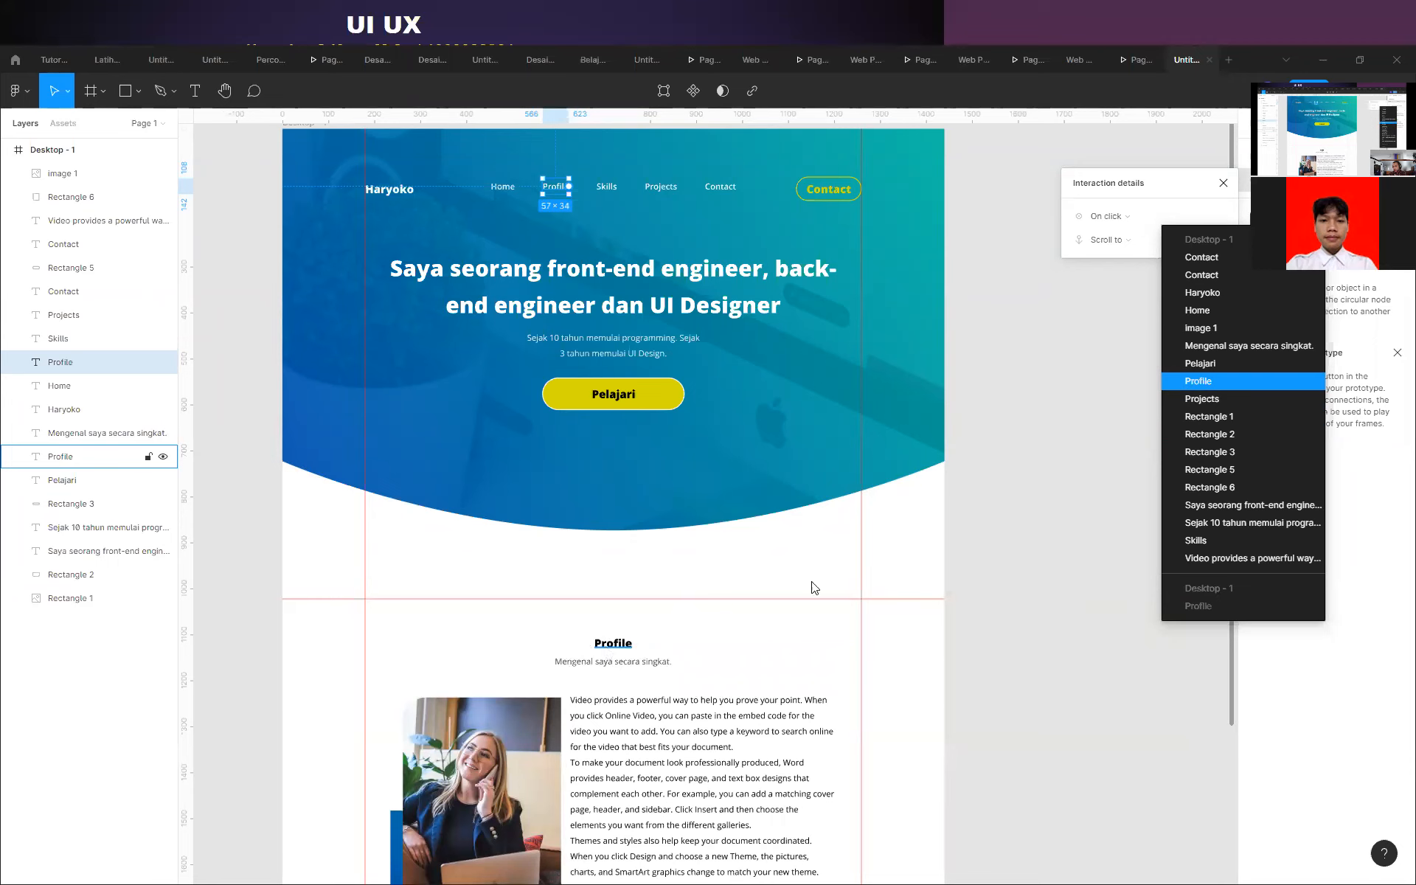
click(1200, 386)
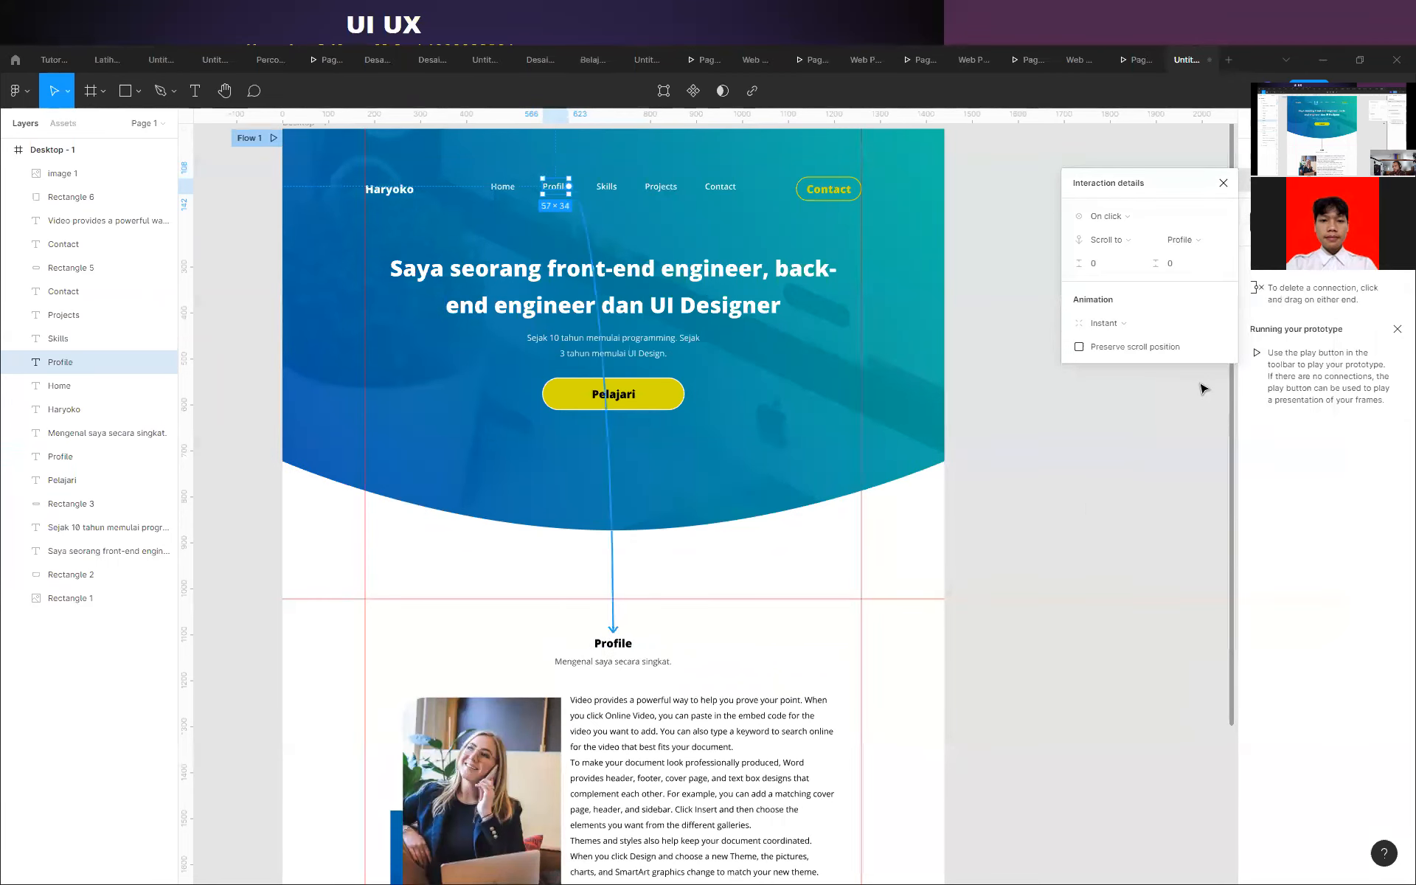
Set the Profile link's scroll animation to Animate with Ease in and out back easing.
click(1115, 332)
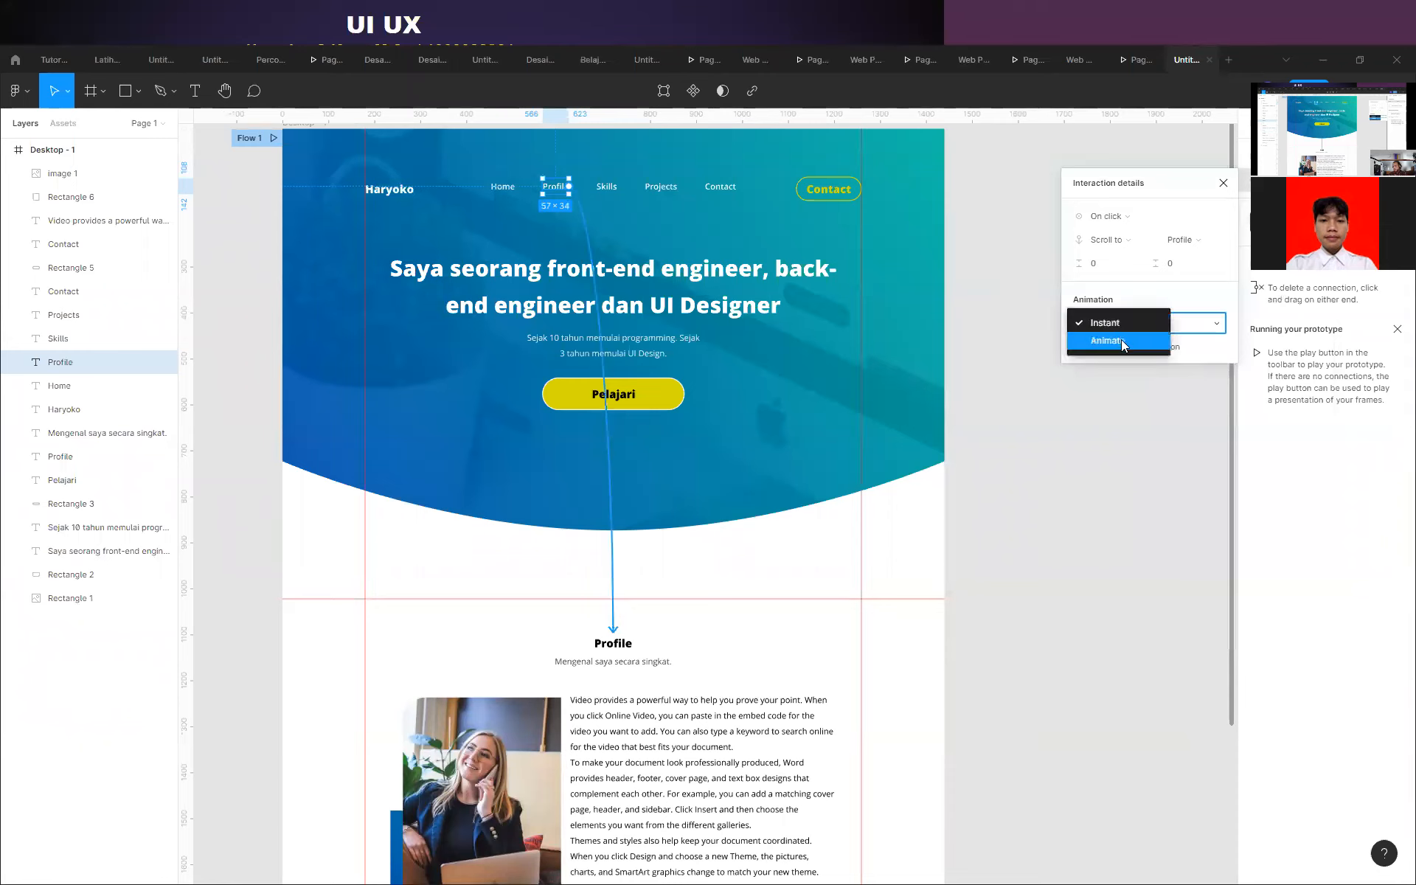
click(1121, 339)
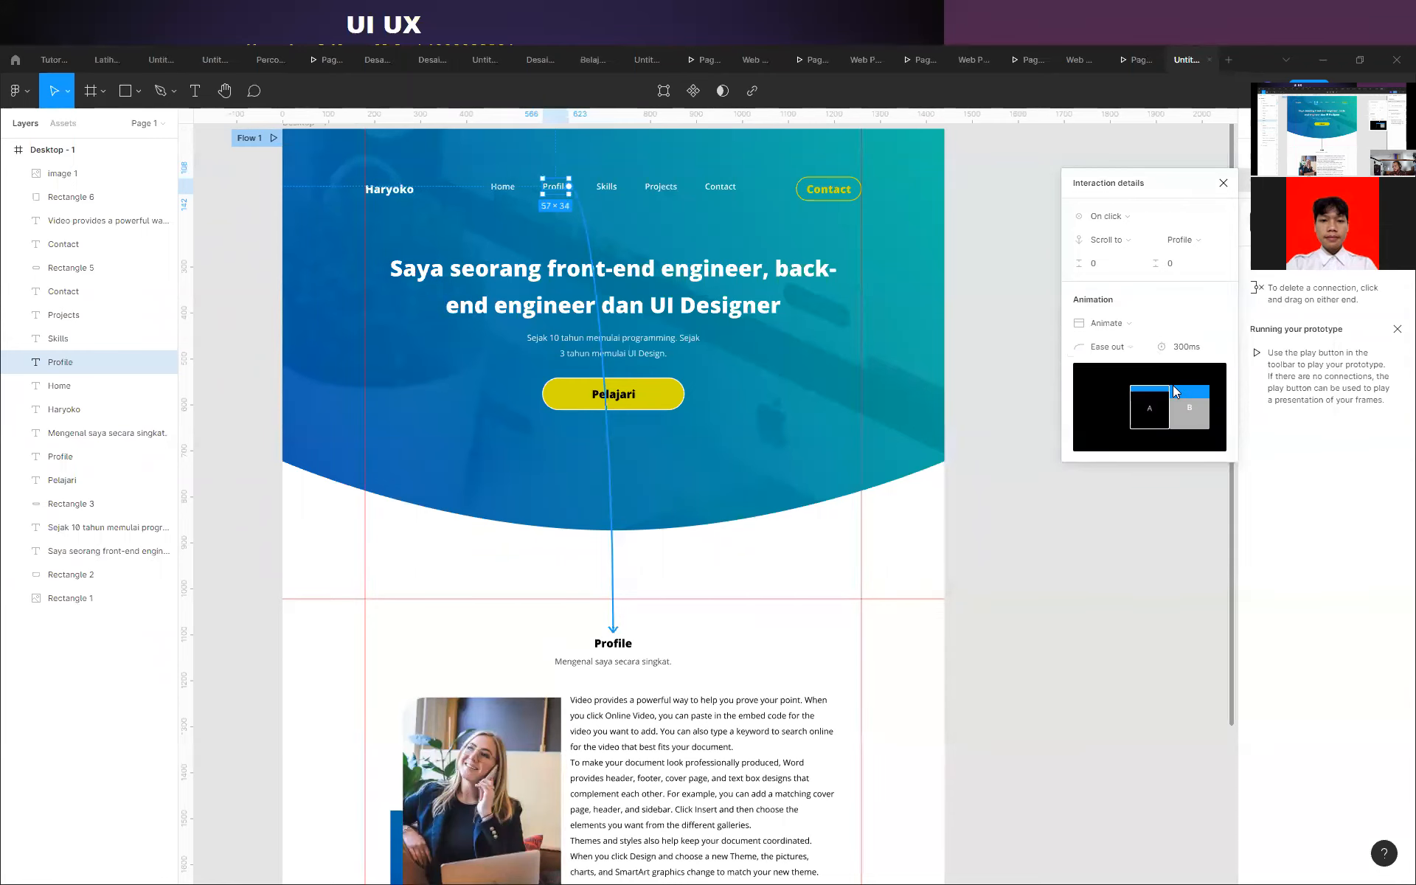
click(1133, 350)
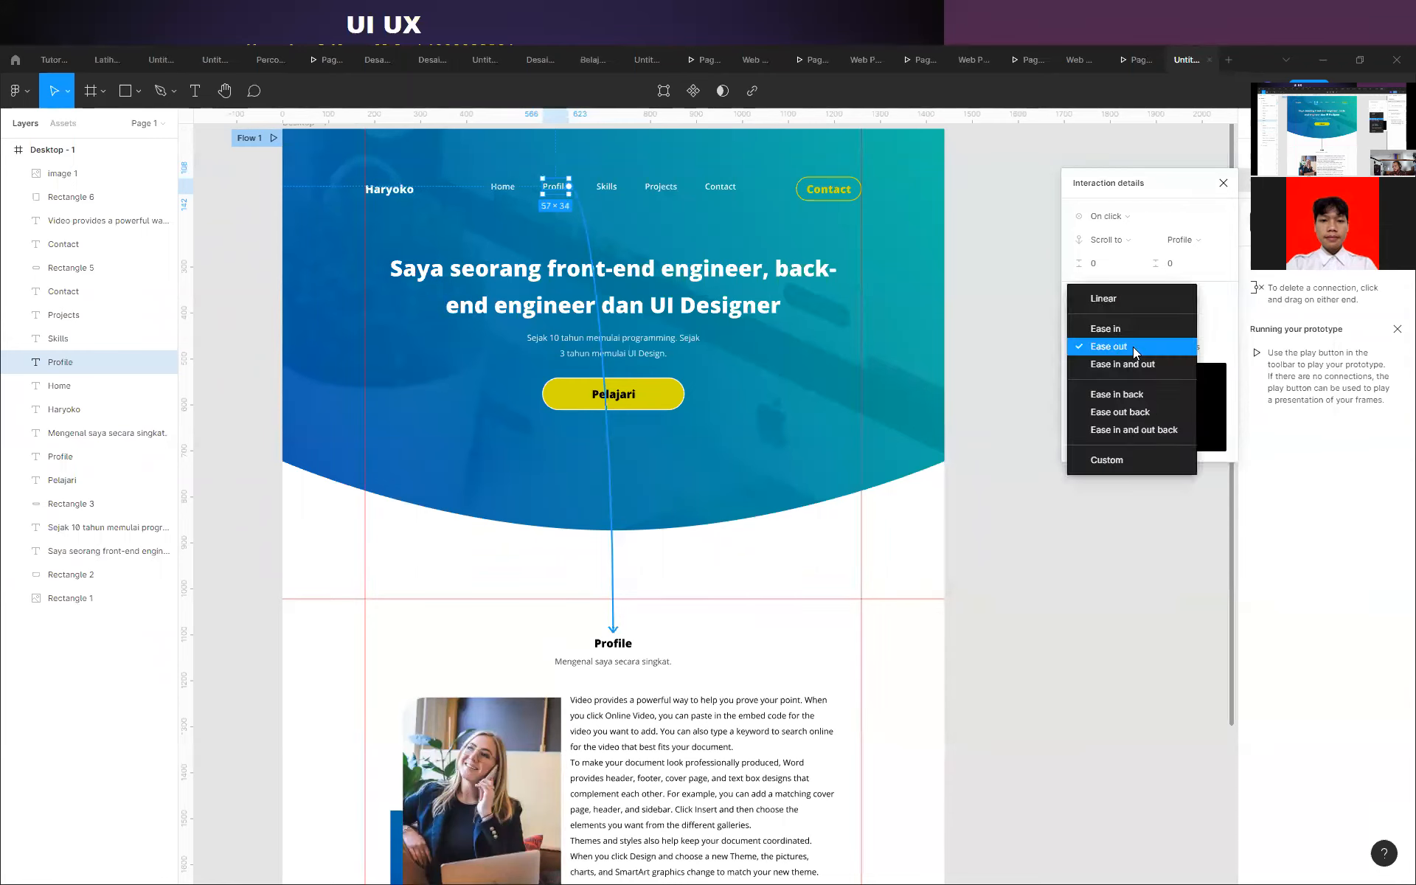
click(1134, 430)
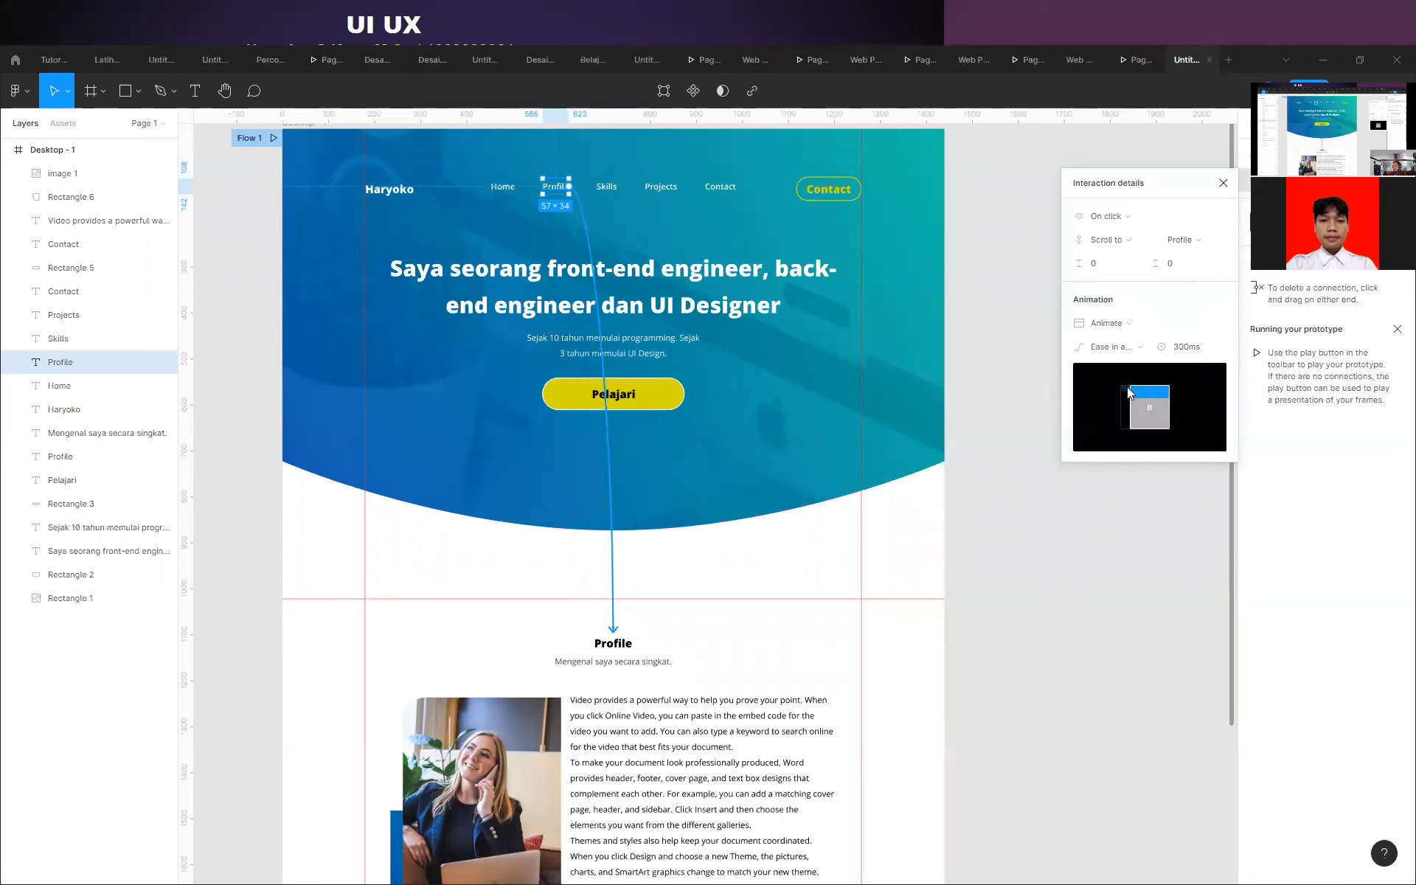
click(1109, 350)
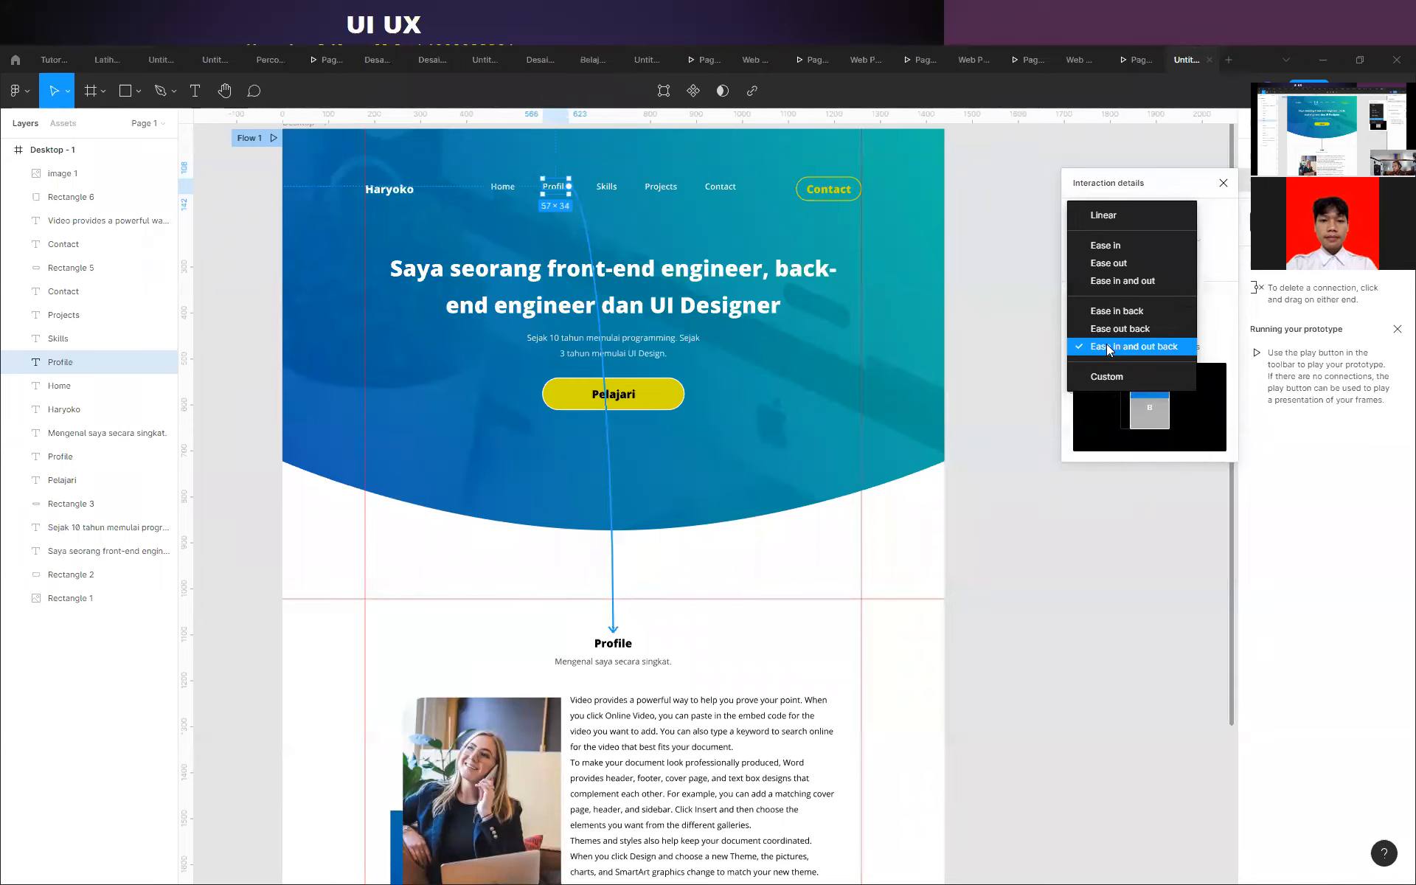
click(1109, 331)
click(1118, 356)
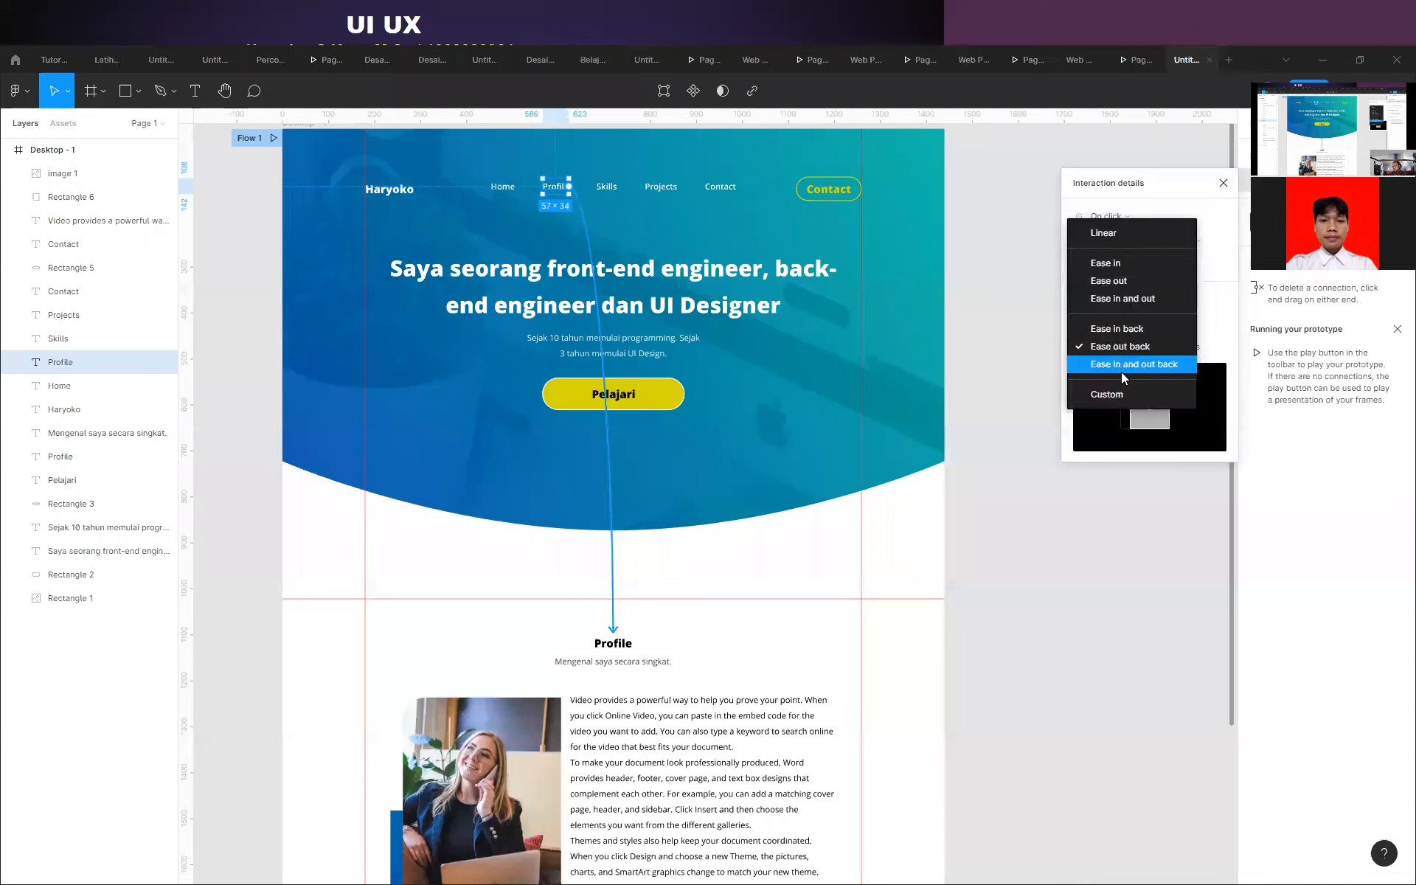
click(1121, 369)
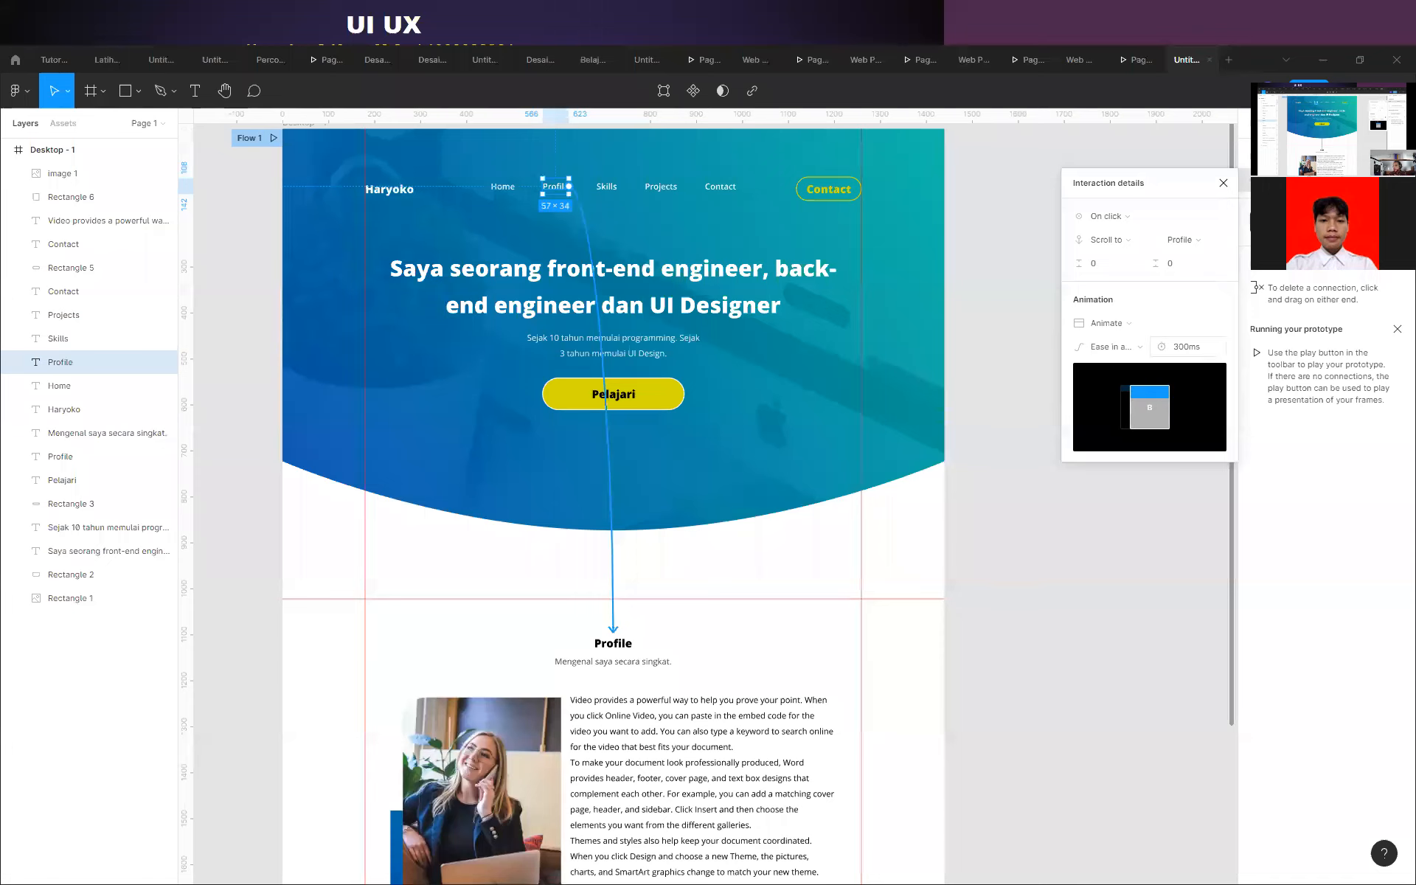
click(1201, 158)
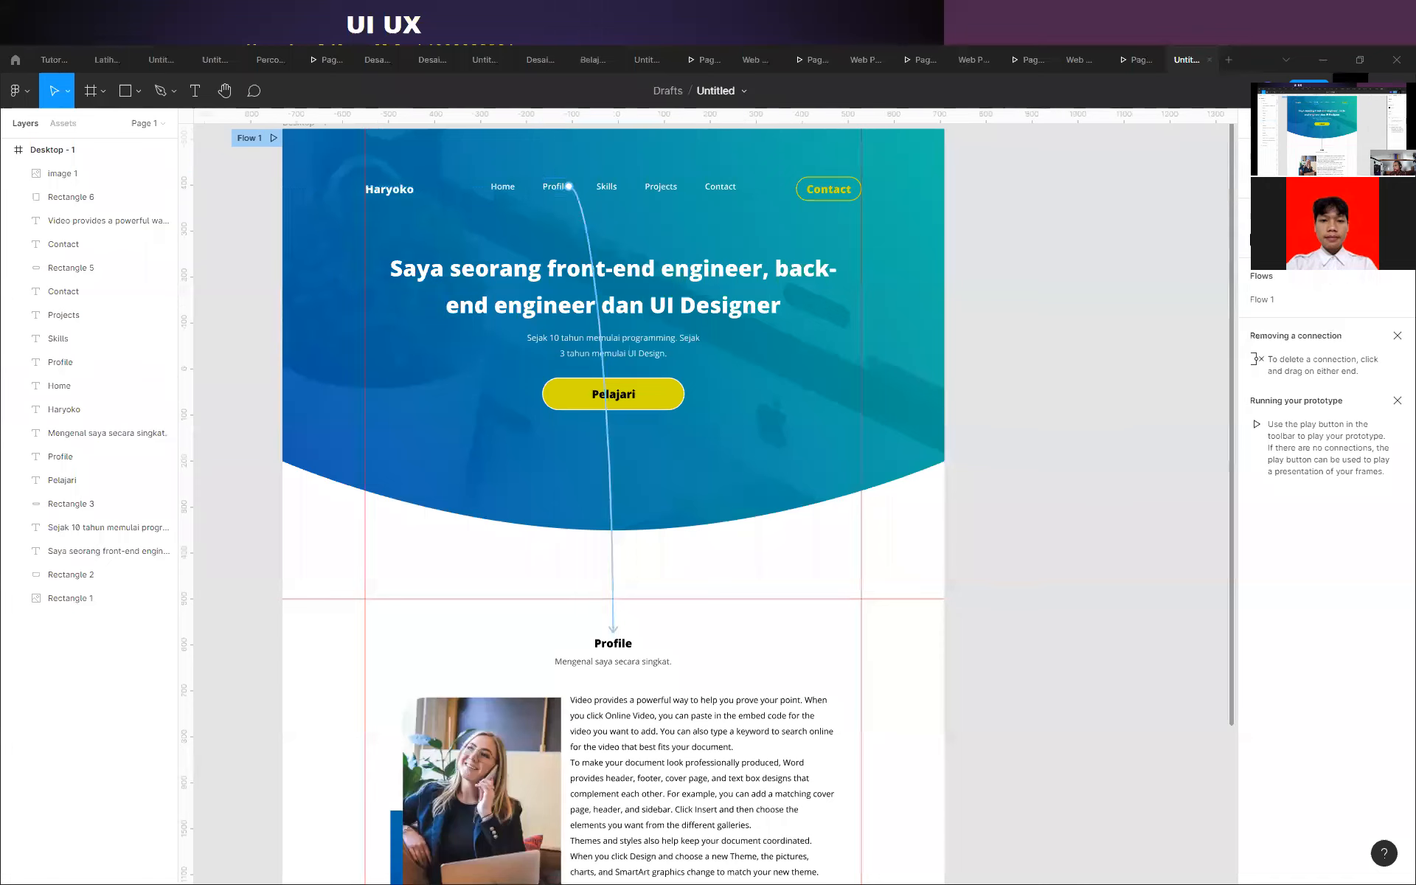
Present the prototype and test the Profile navigation link's scrolling twice, then return to the design file.
click(1351, 91)
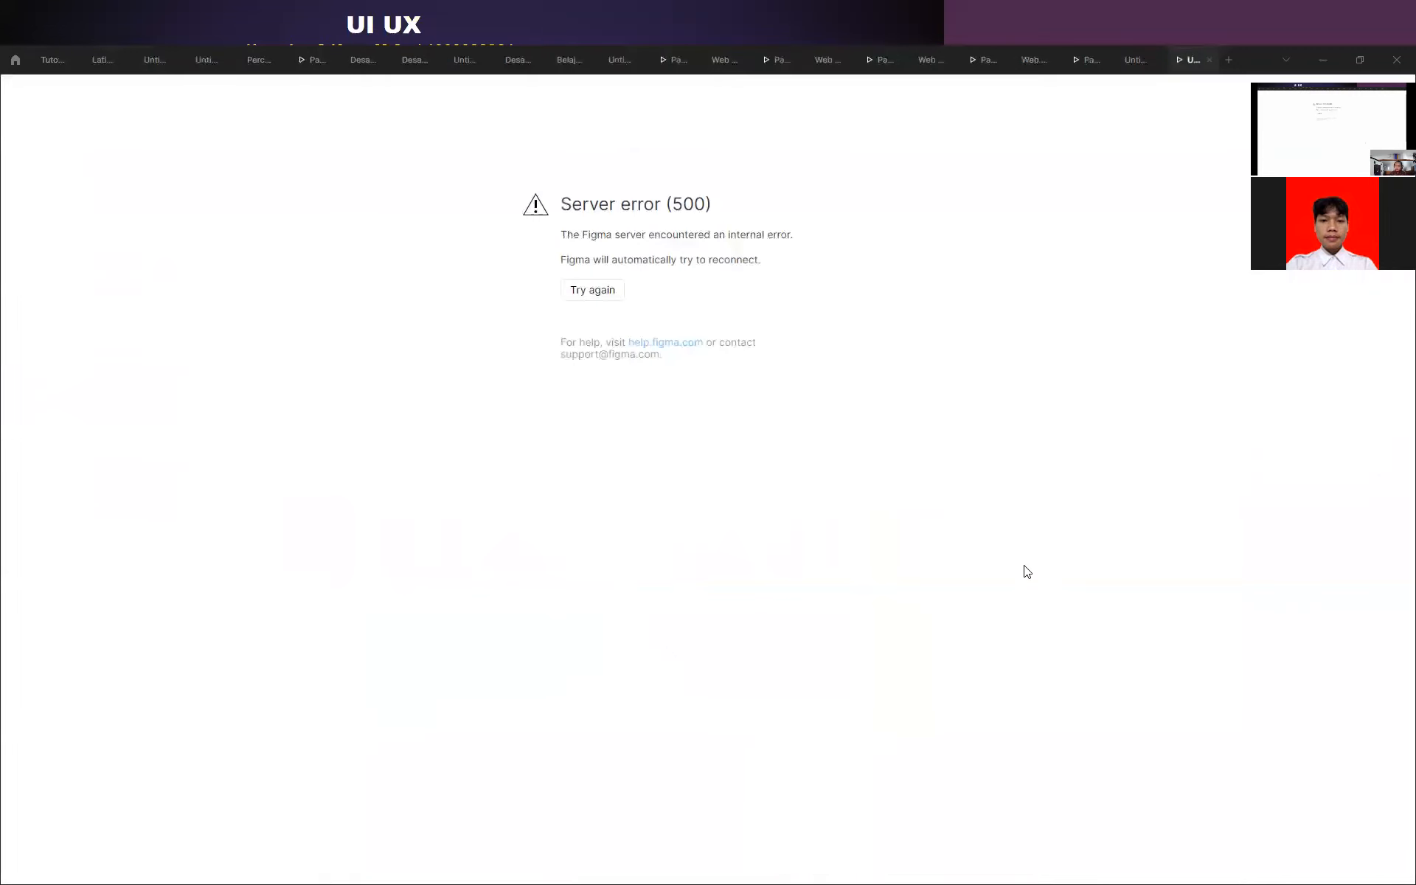
click(1131, 58)
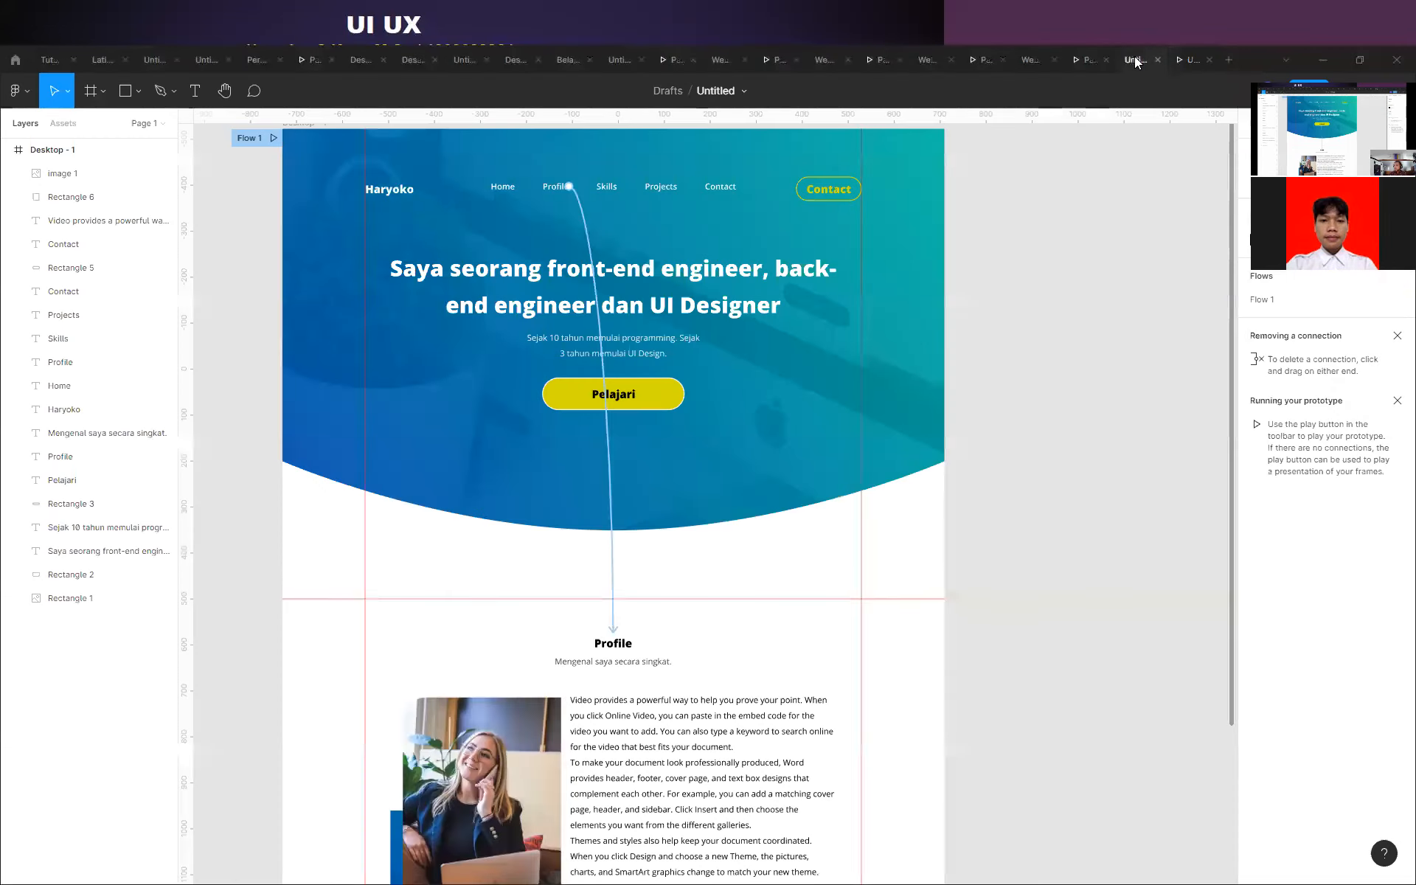
click(1187, 62)
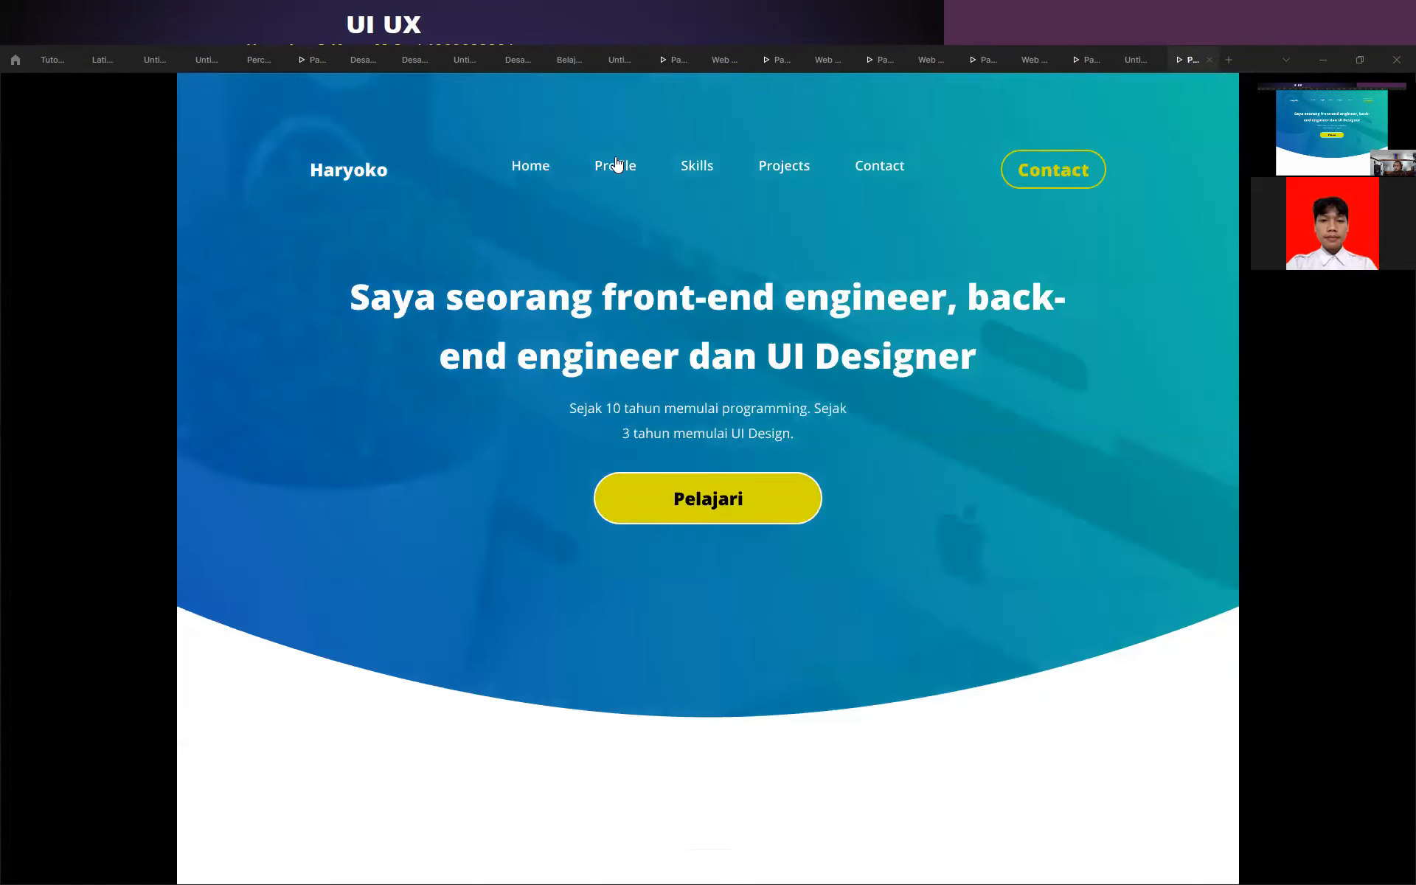
click(618, 164)
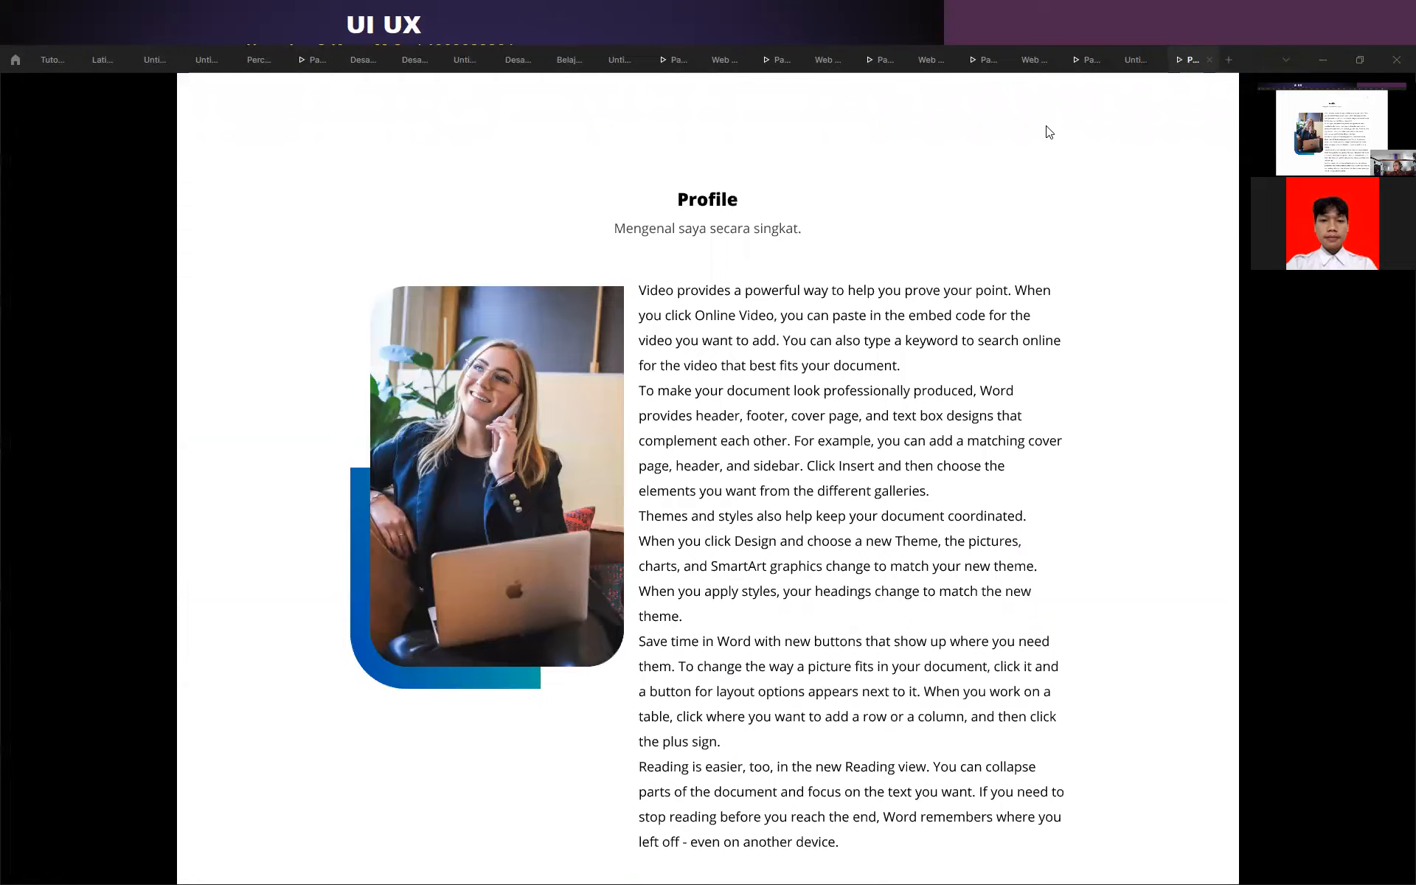
scroll(610, 748, up, 8)
scroll(603, 316, up, 2)
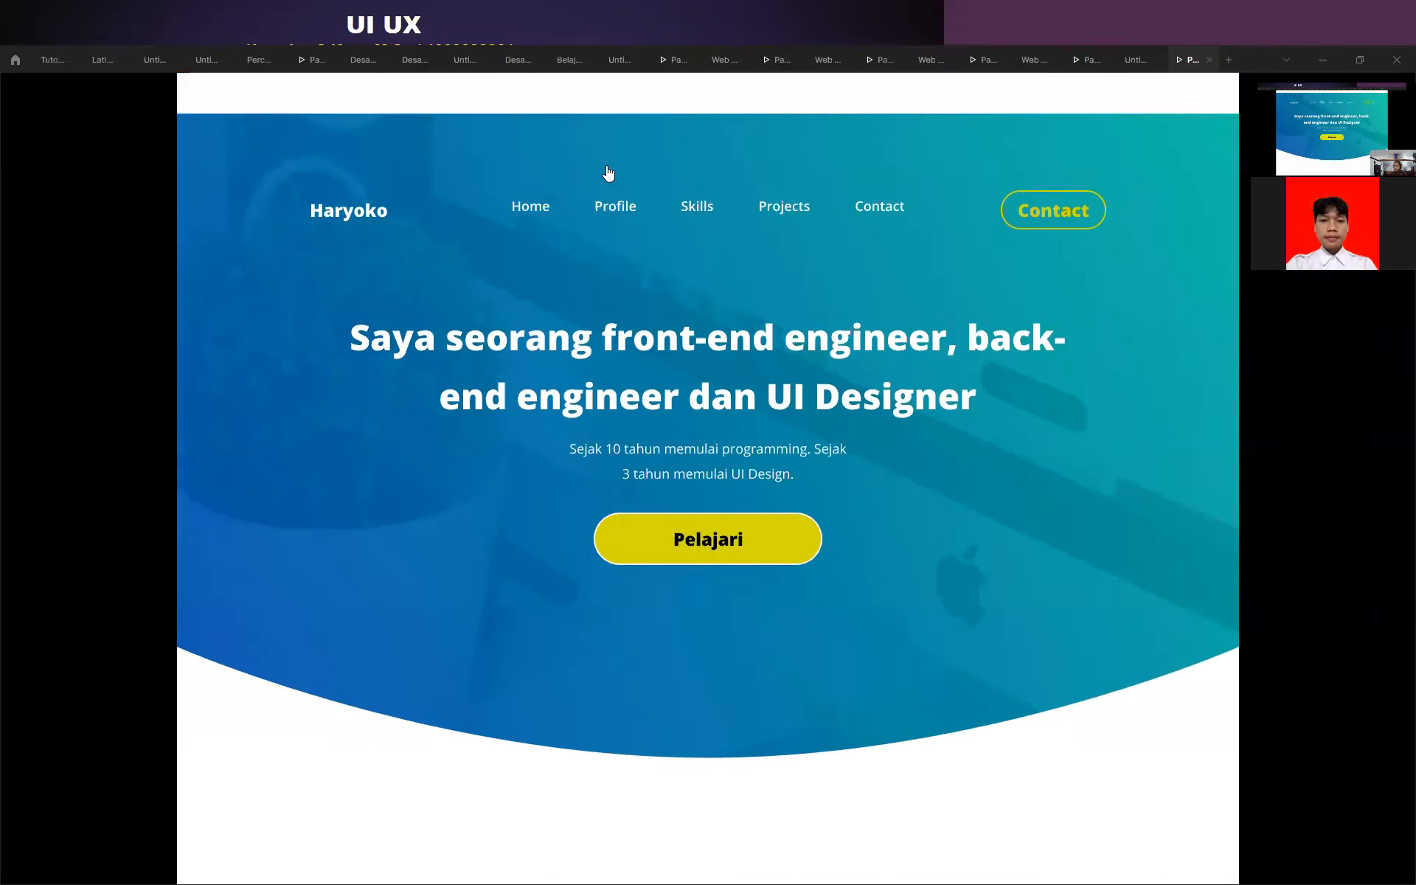
click(608, 168)
scroll(629, 625, up, 7)
scroll(585, 255, up, 2)
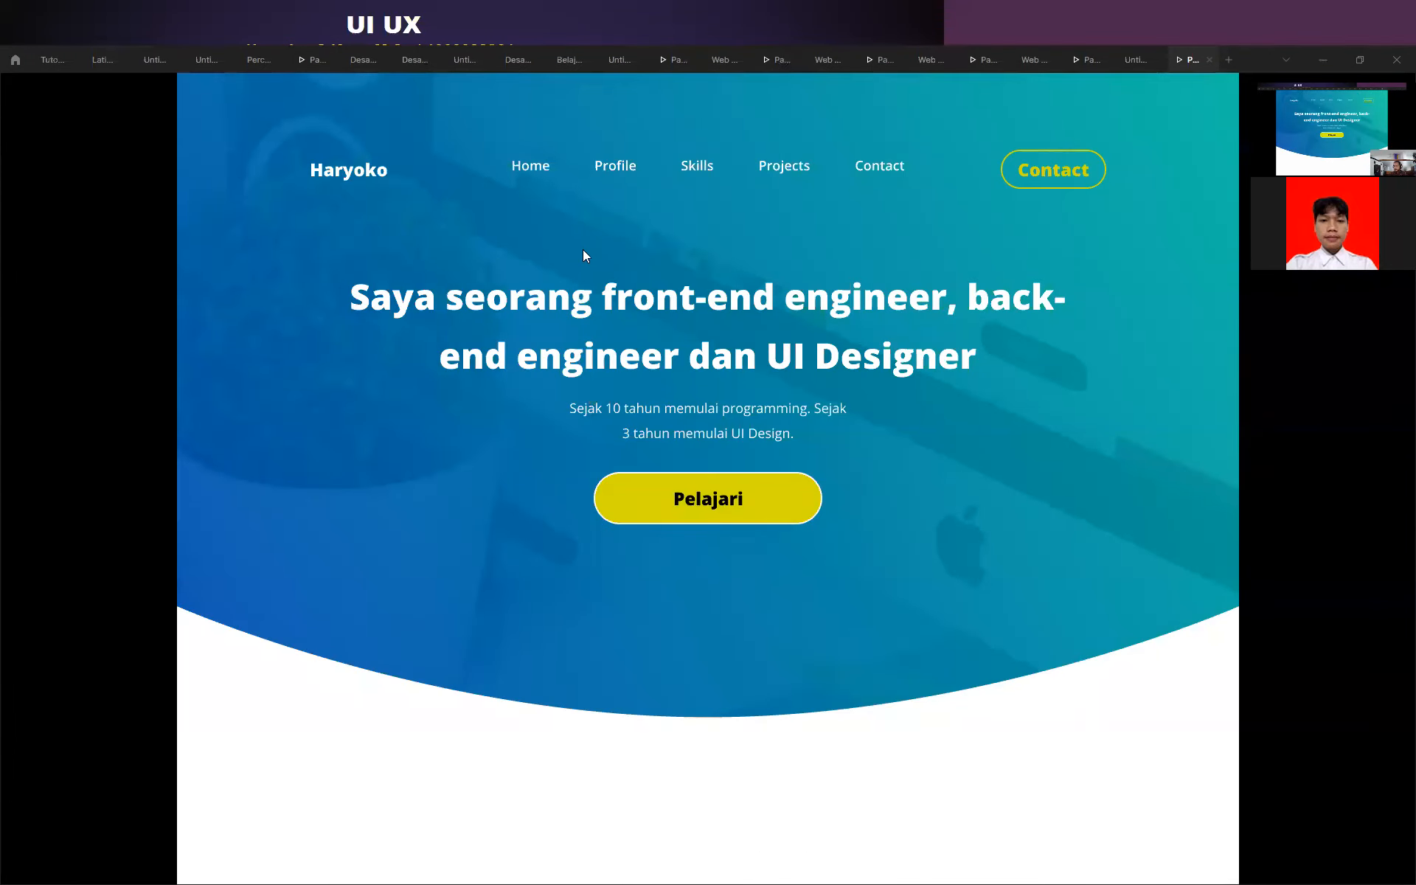
click(629, 165)
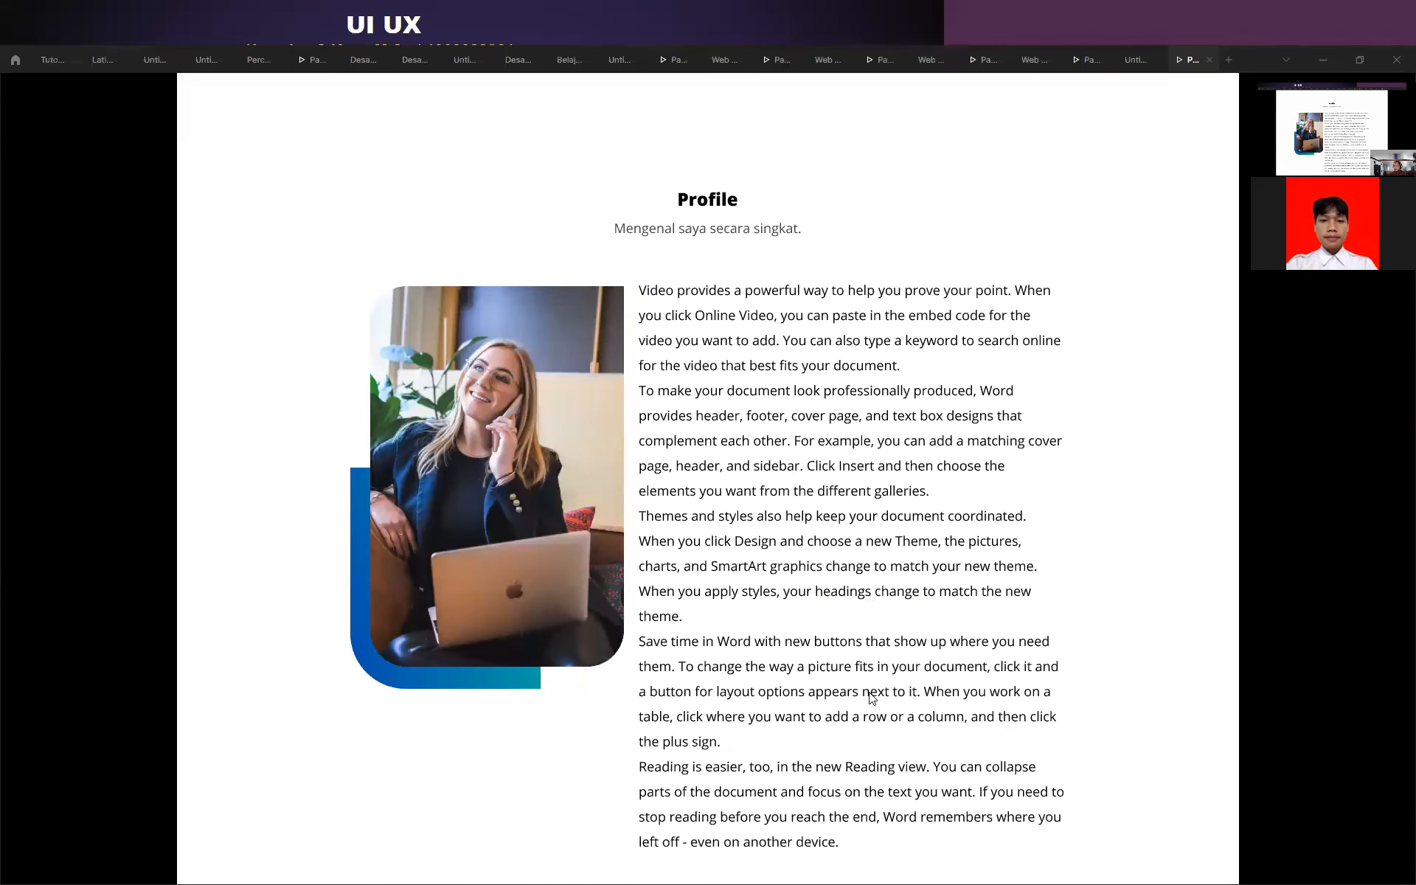
click(1130, 62)
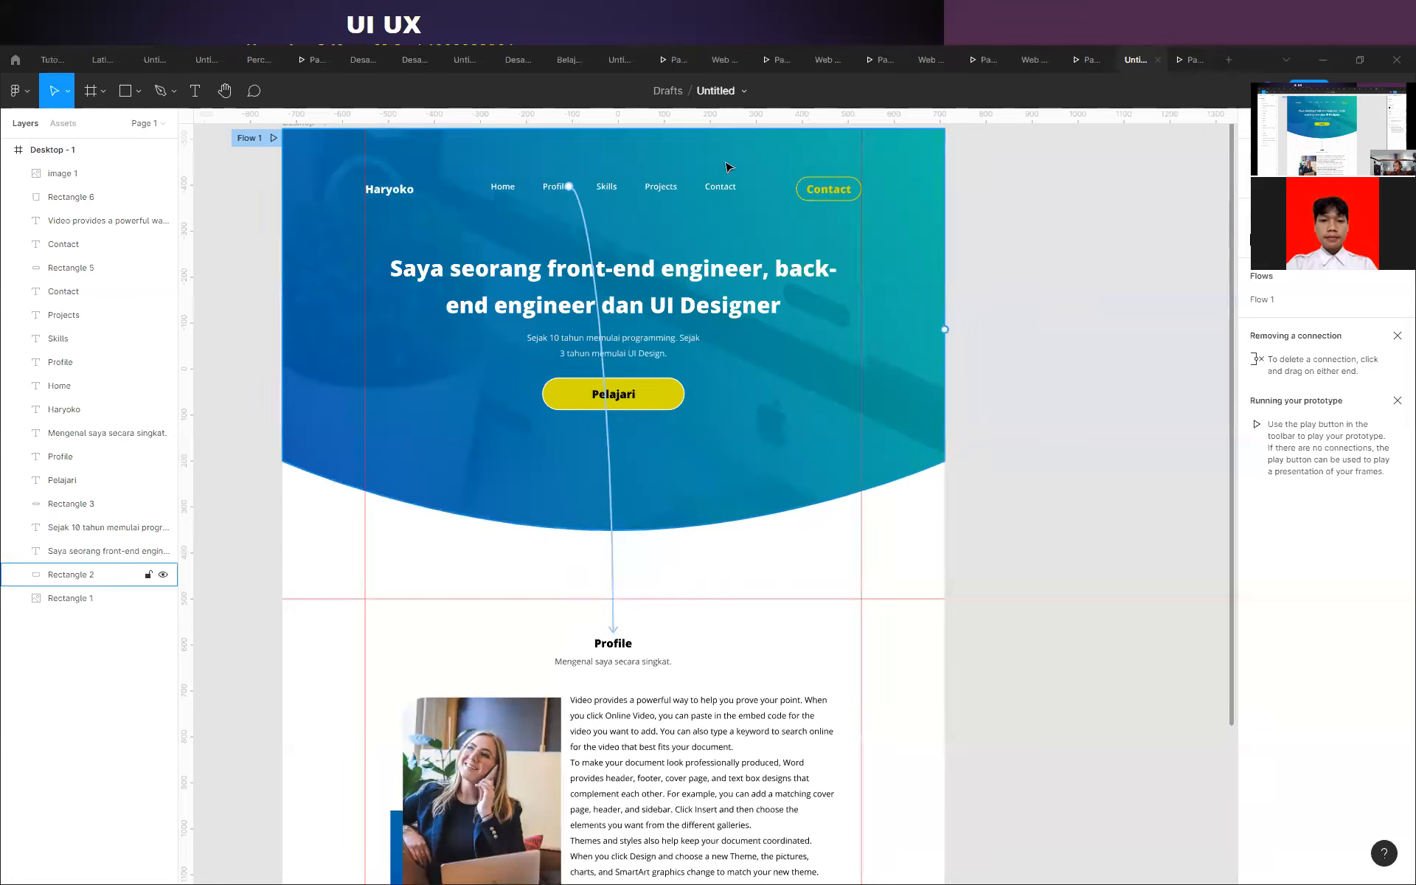
Try other easing curves on the Profile link's scroll animation, such as Ease out back and Ease in, ending with Ease in and out back.
click(555, 187)
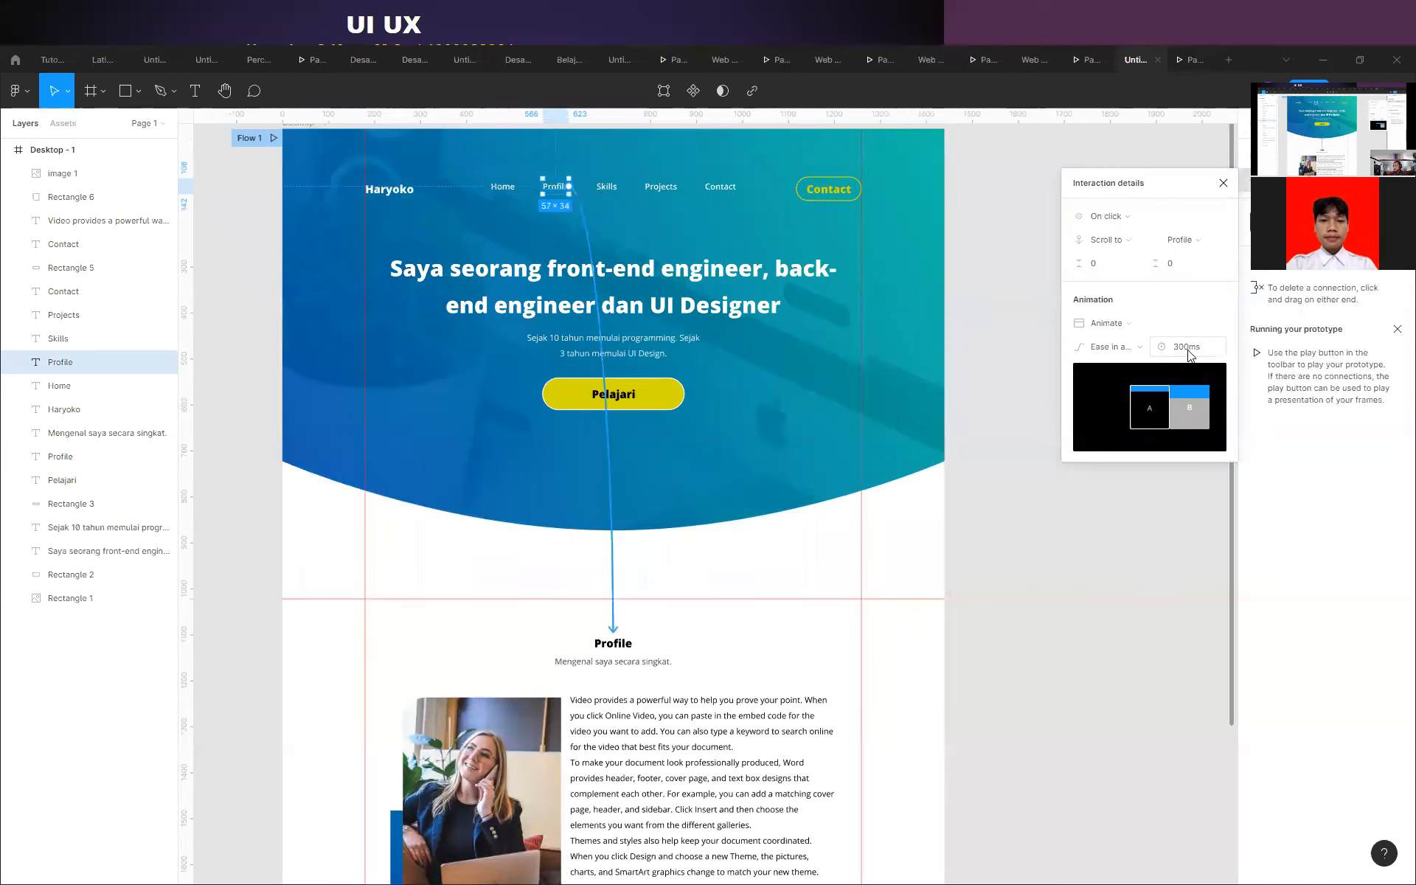
click(1120, 351)
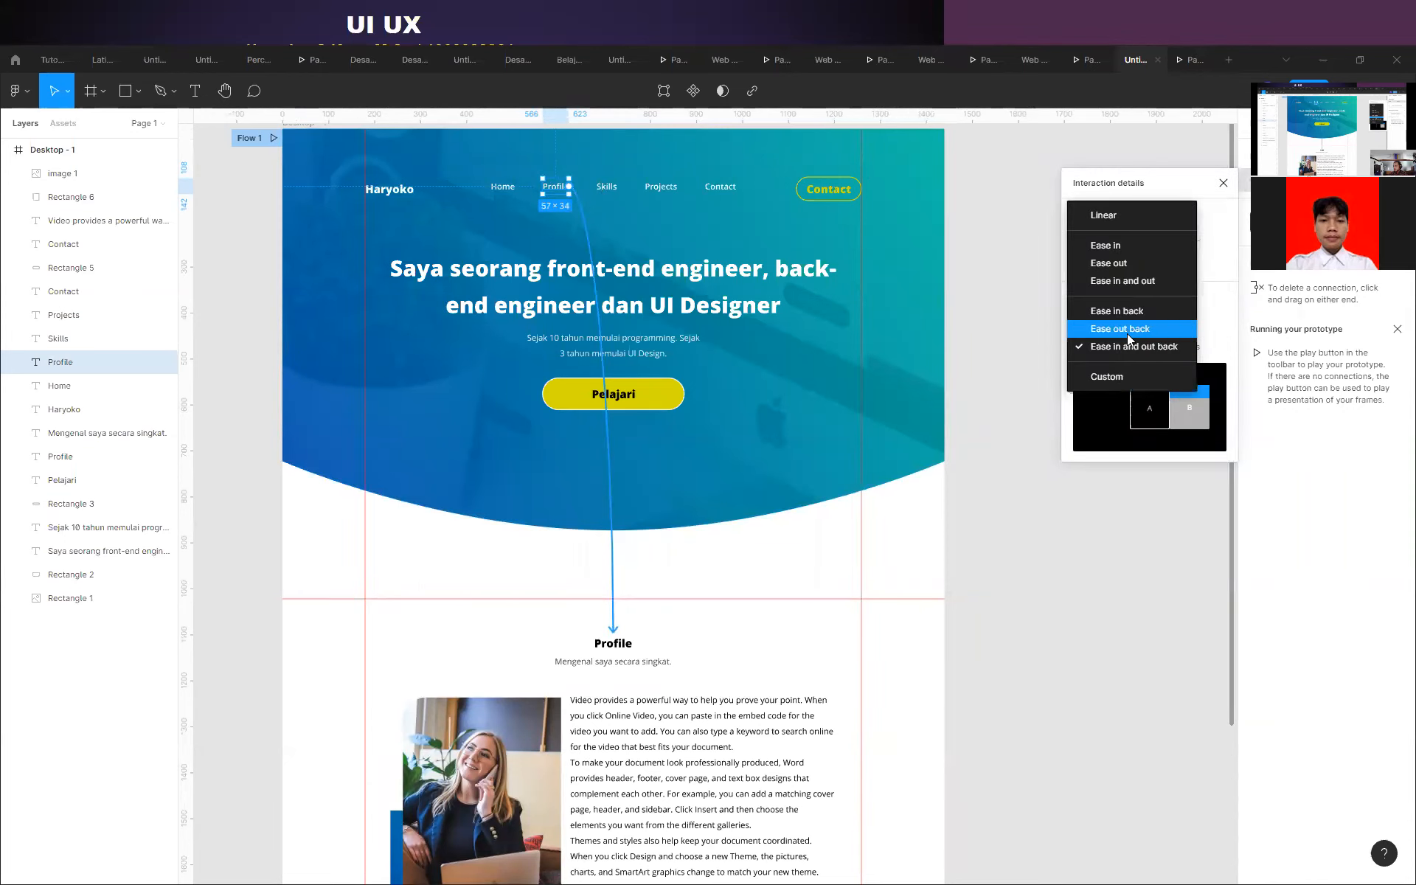
click(1133, 329)
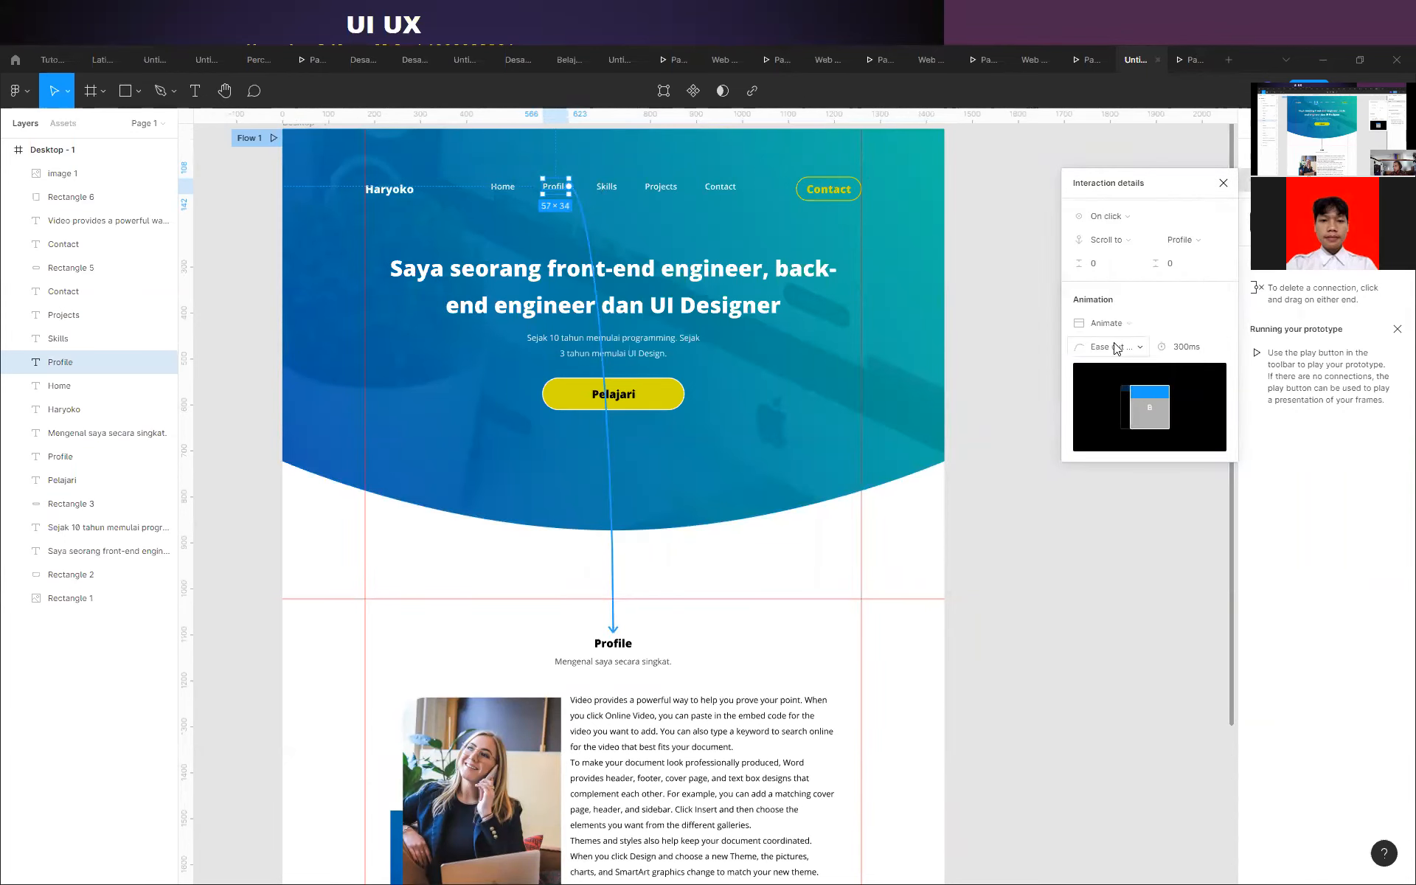
click(1113, 348)
click(1116, 330)
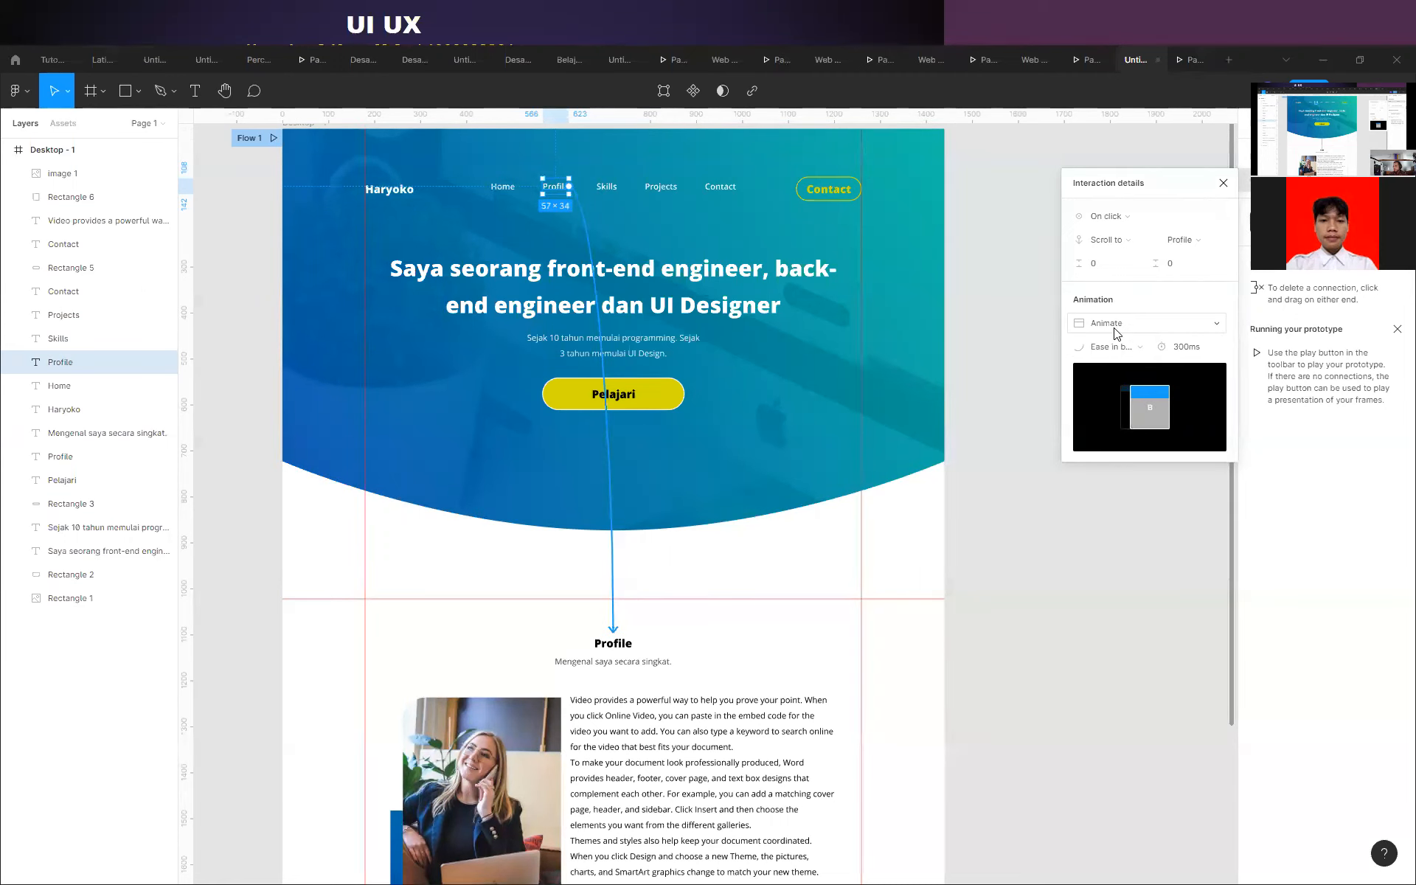
click(1119, 347)
click(1122, 322)
click(1106, 346)
click(1112, 315)
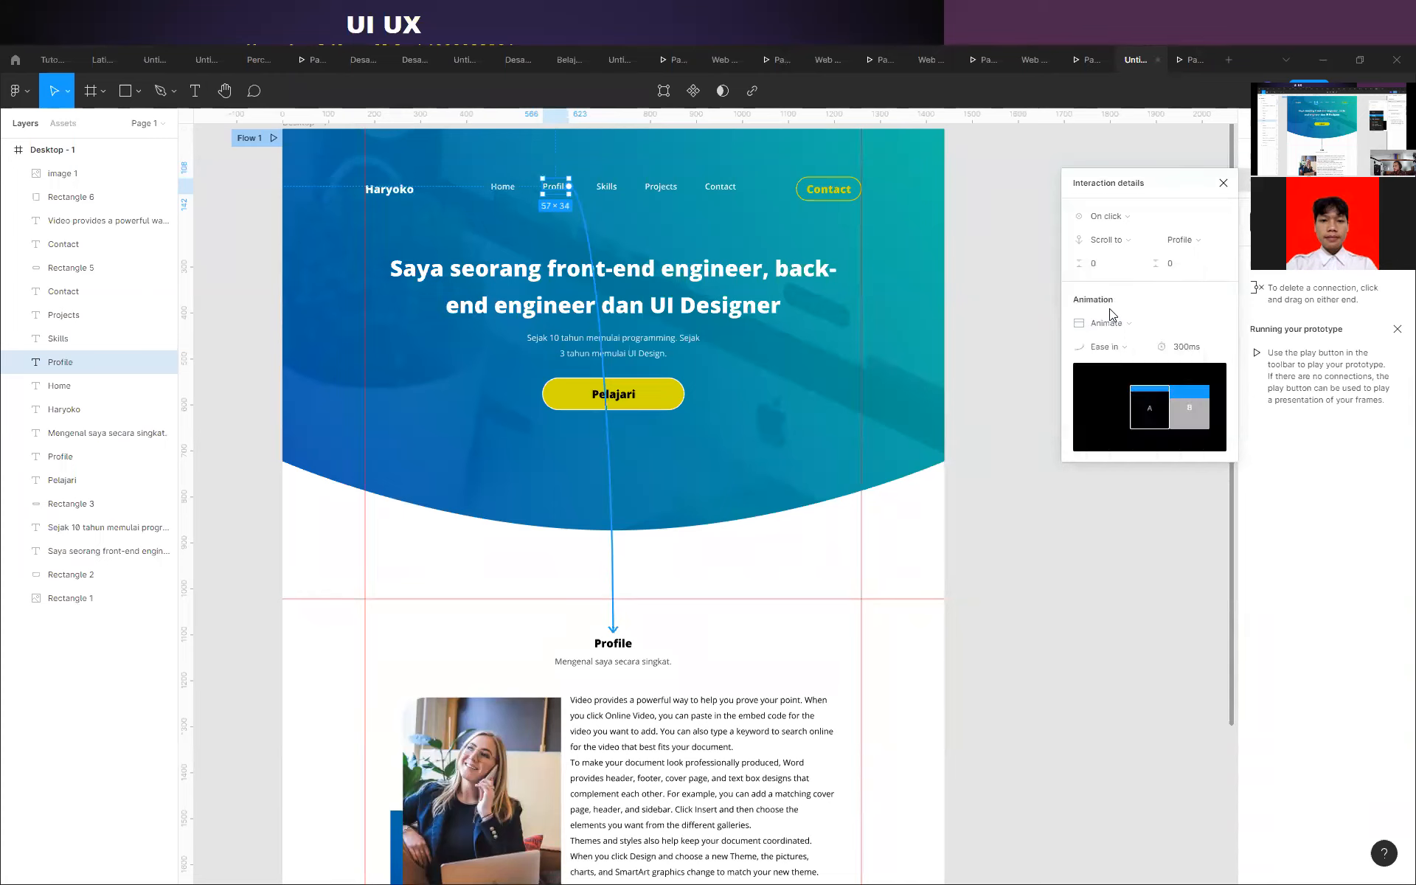
click(1106, 348)
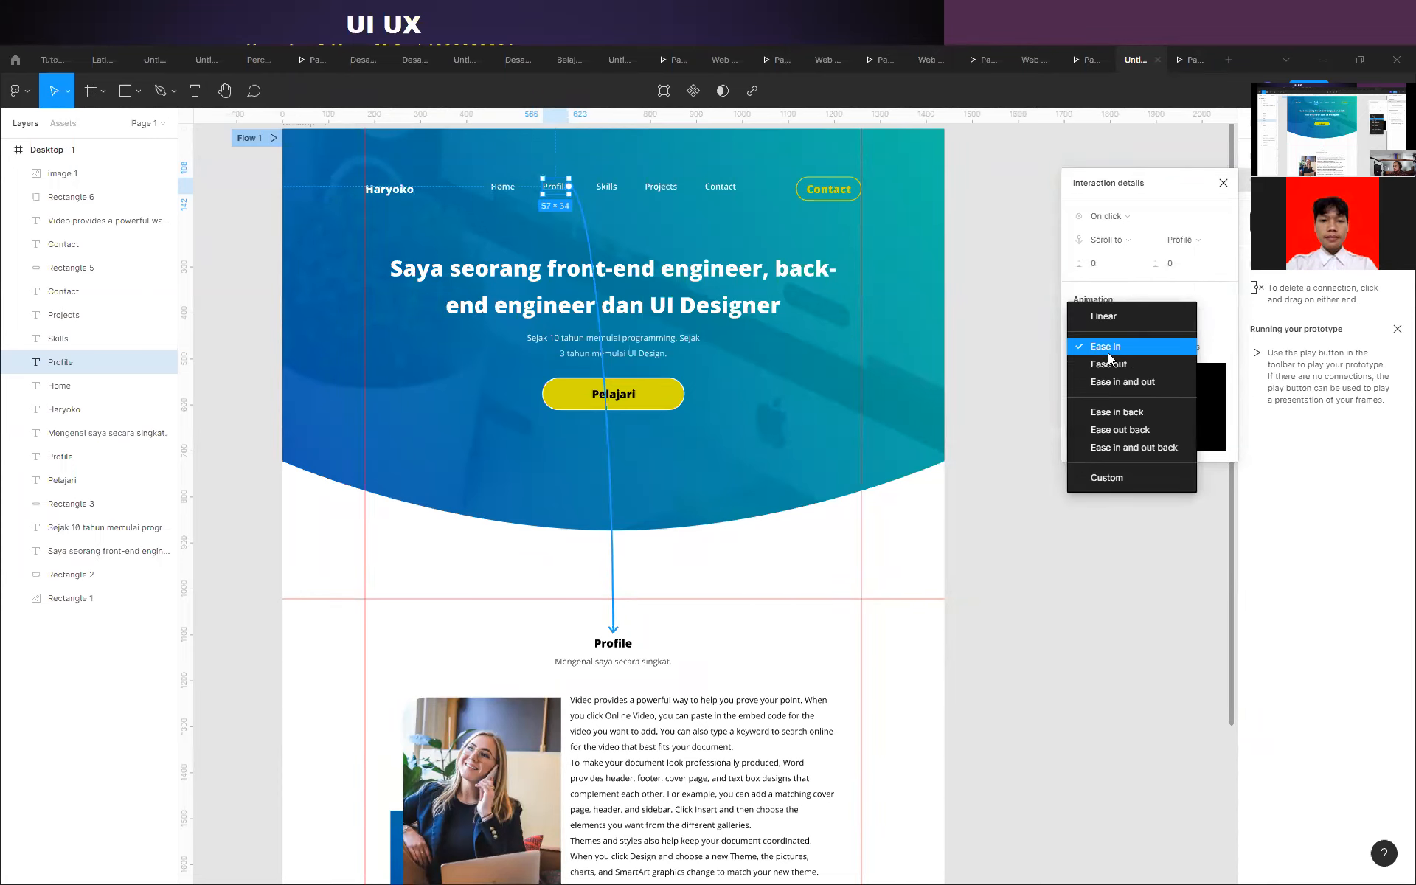
click(1109, 360)
click(1104, 348)
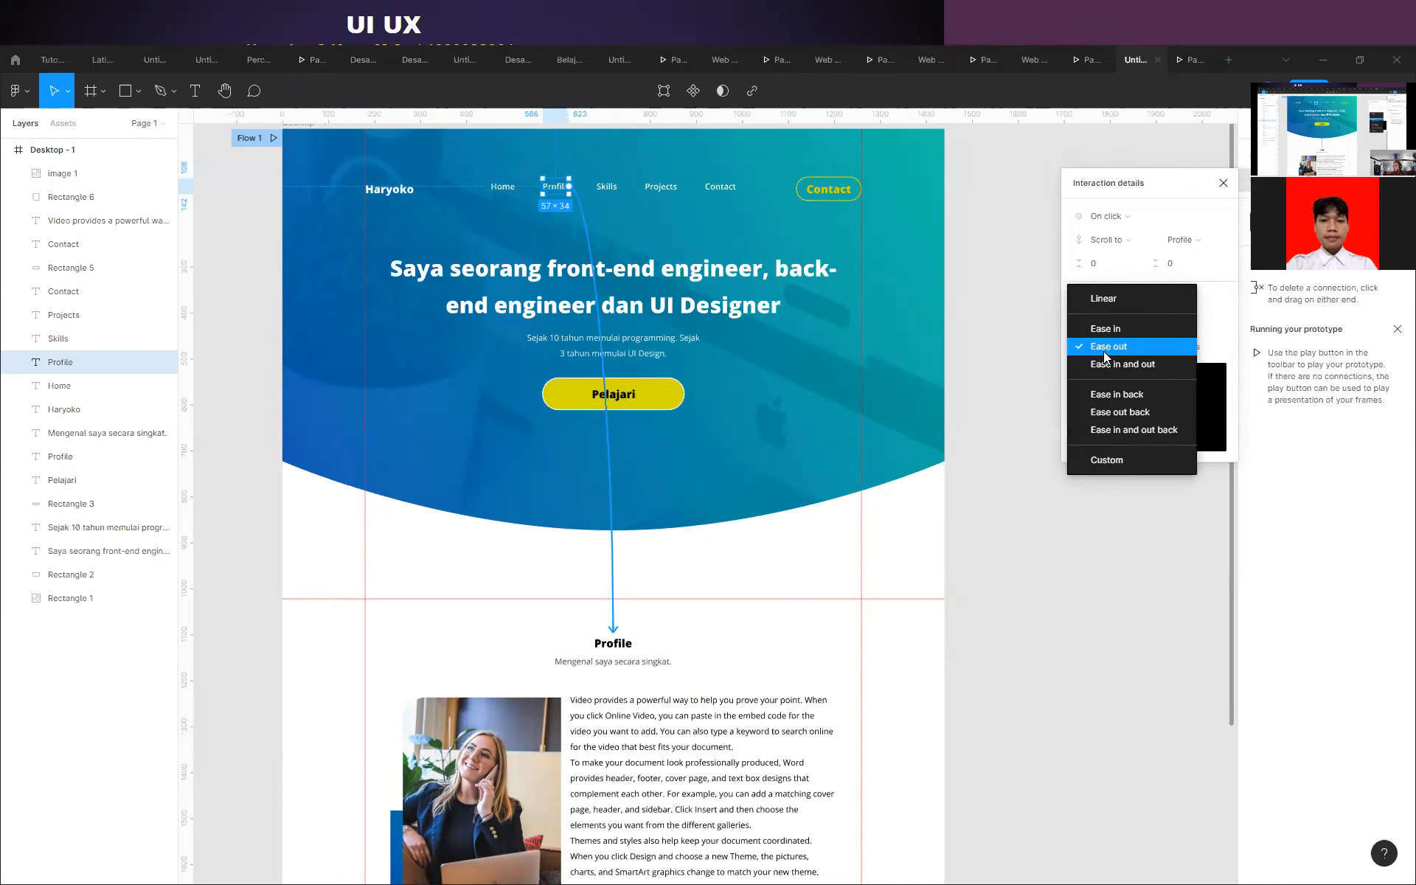
click(1129, 430)
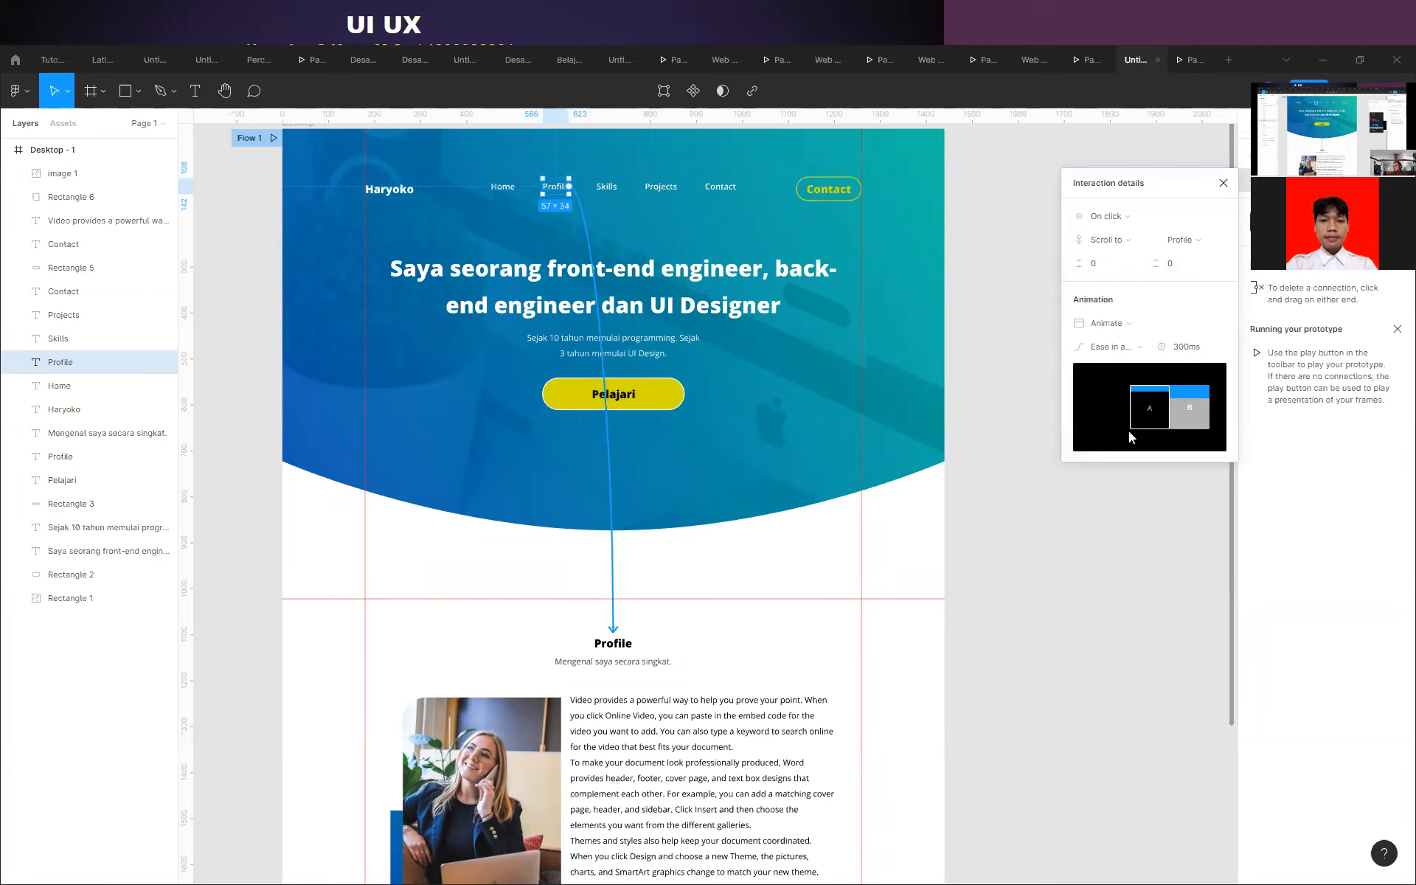
Close the Profile link's interaction settings and bring the presented prototype back up to its hero section.
click(1224, 183)
click(1085, 323)
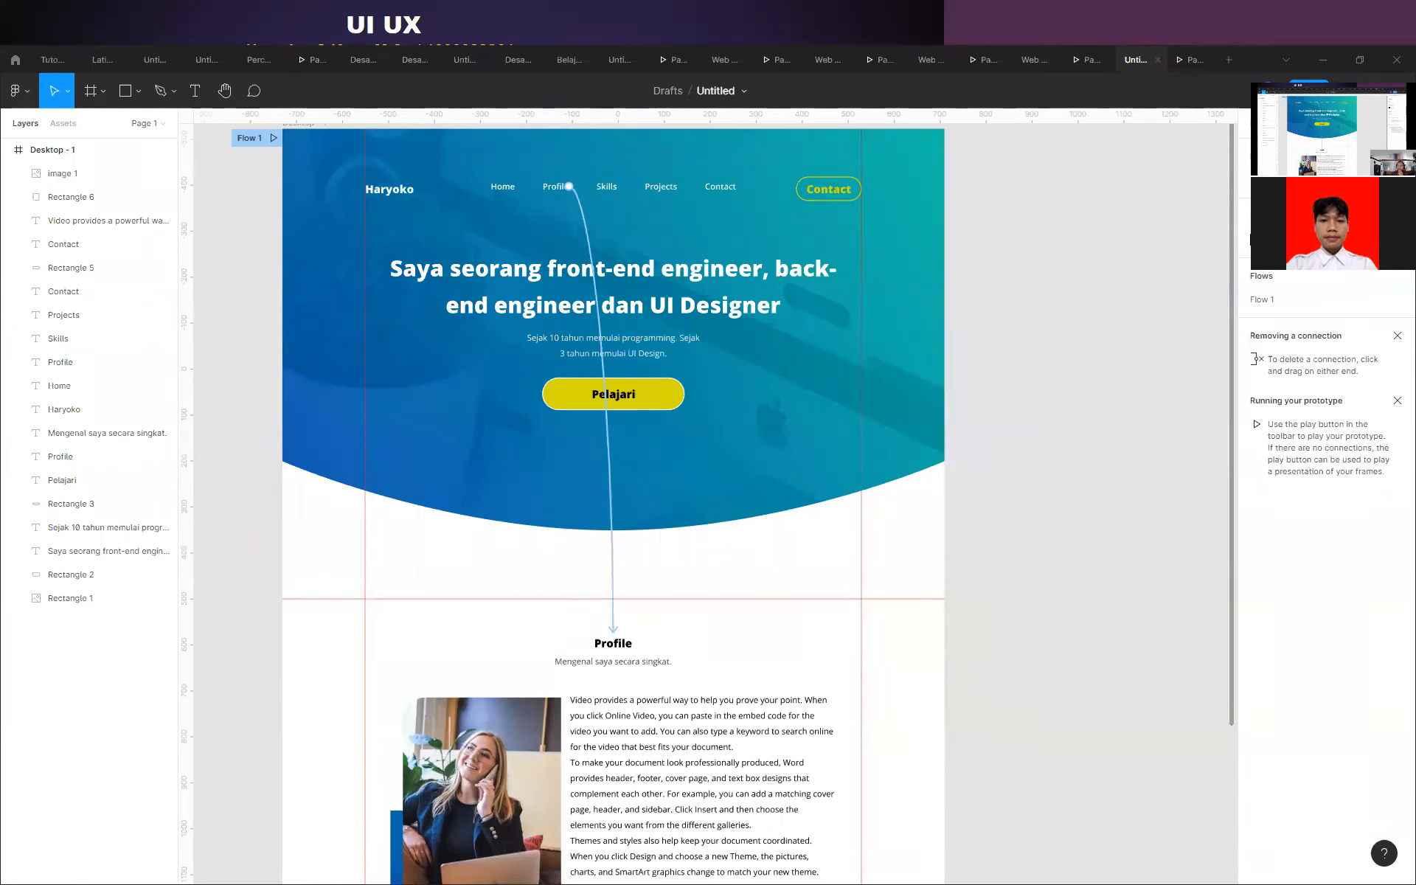
click(1187, 60)
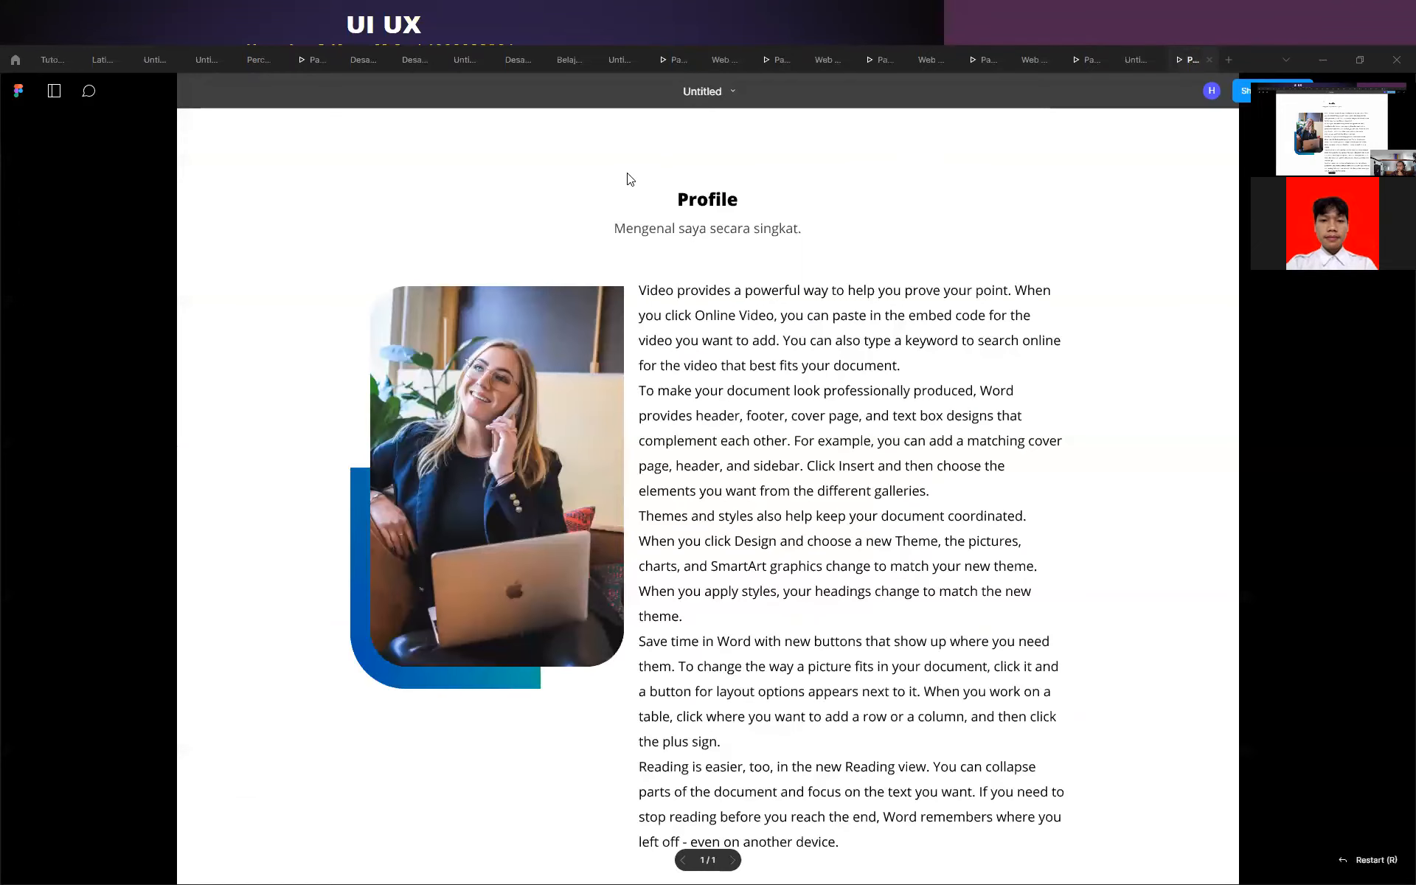
scroll(715, 494, up, 6)
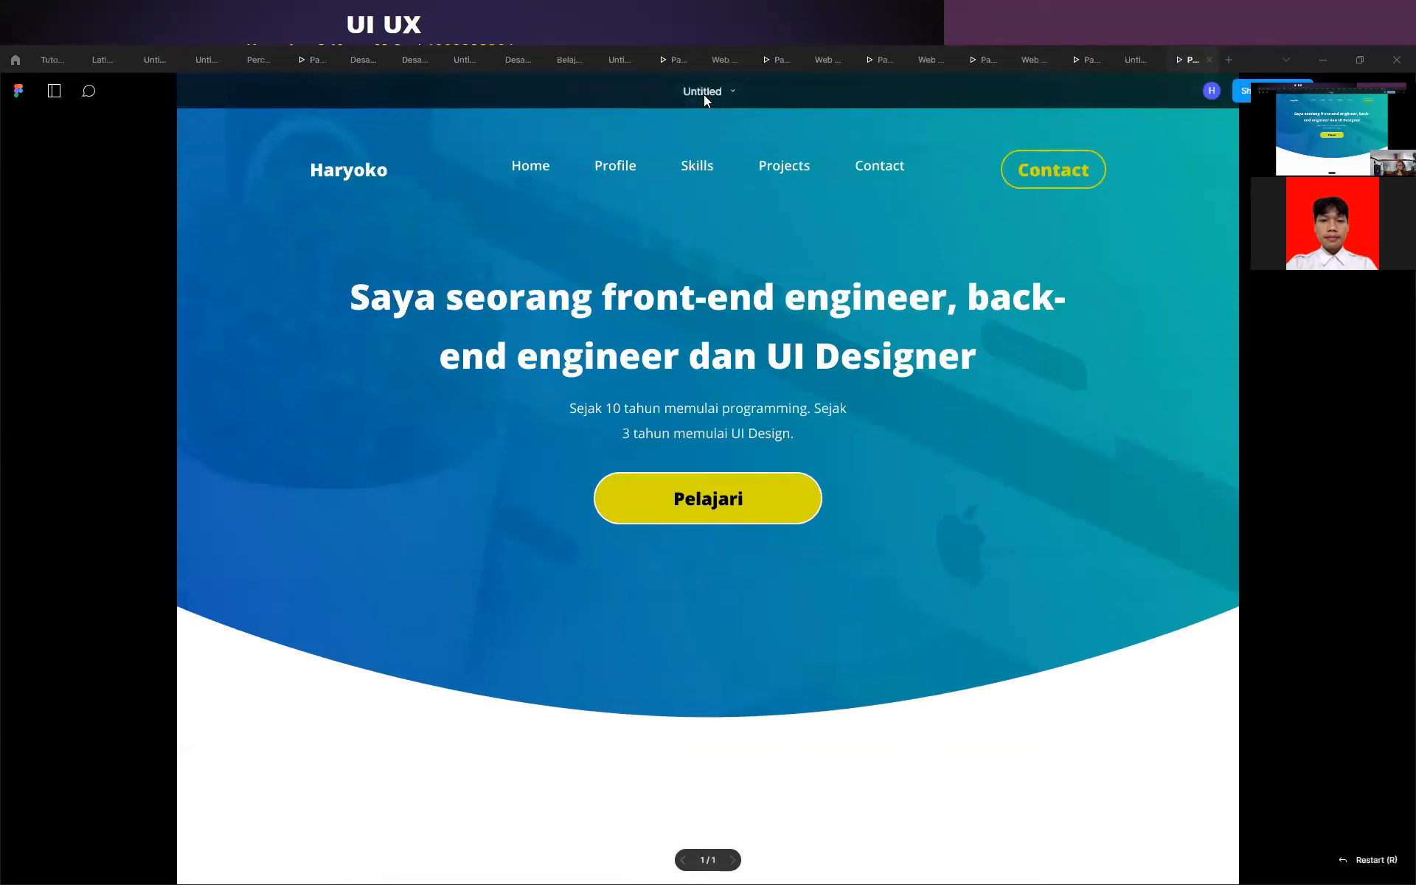
Rename the design file as "Web Profile TI03".
click(1139, 60)
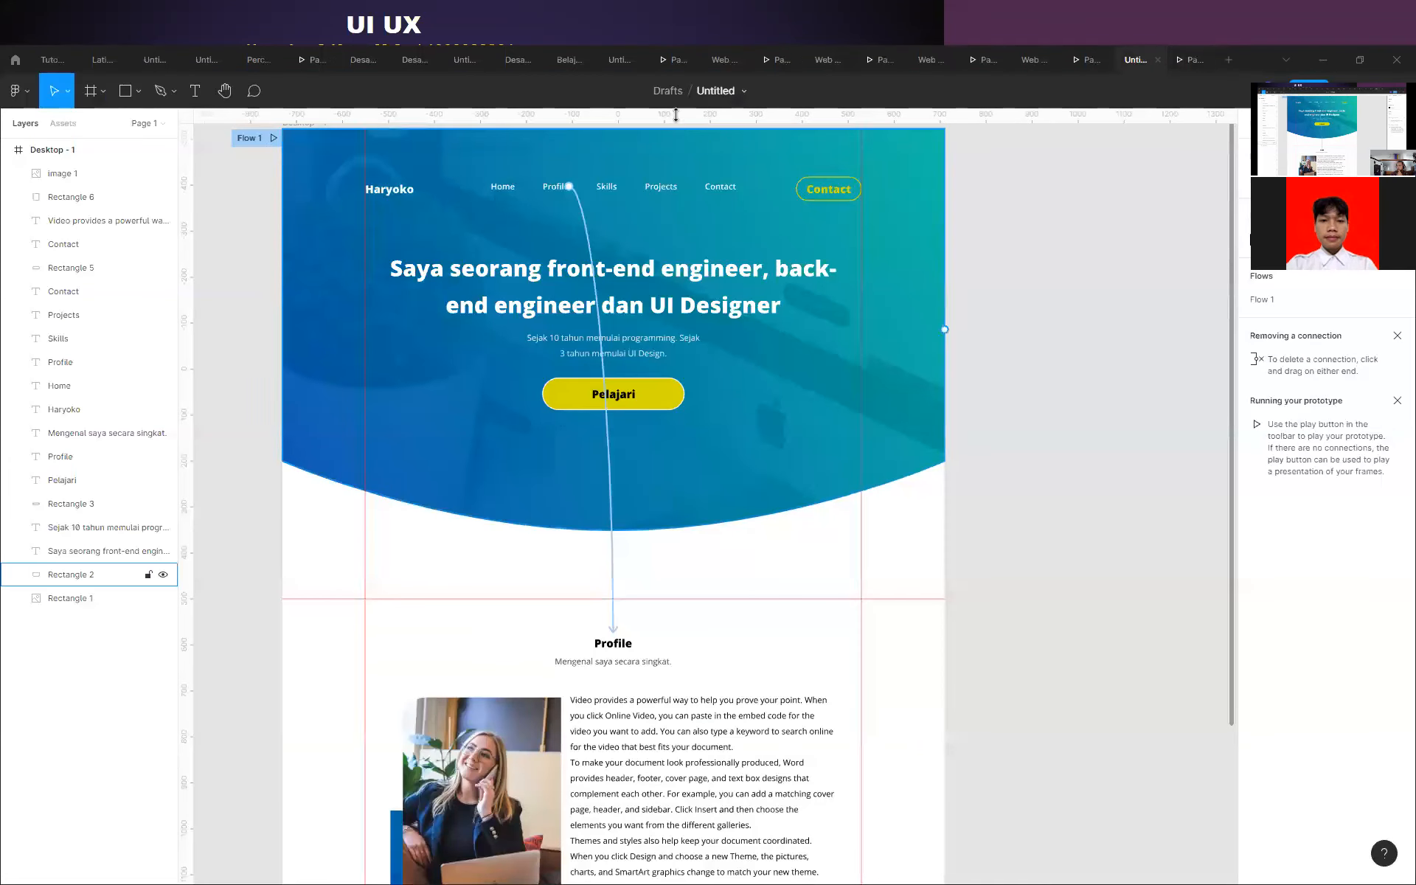
click(715, 90)
text(Web)
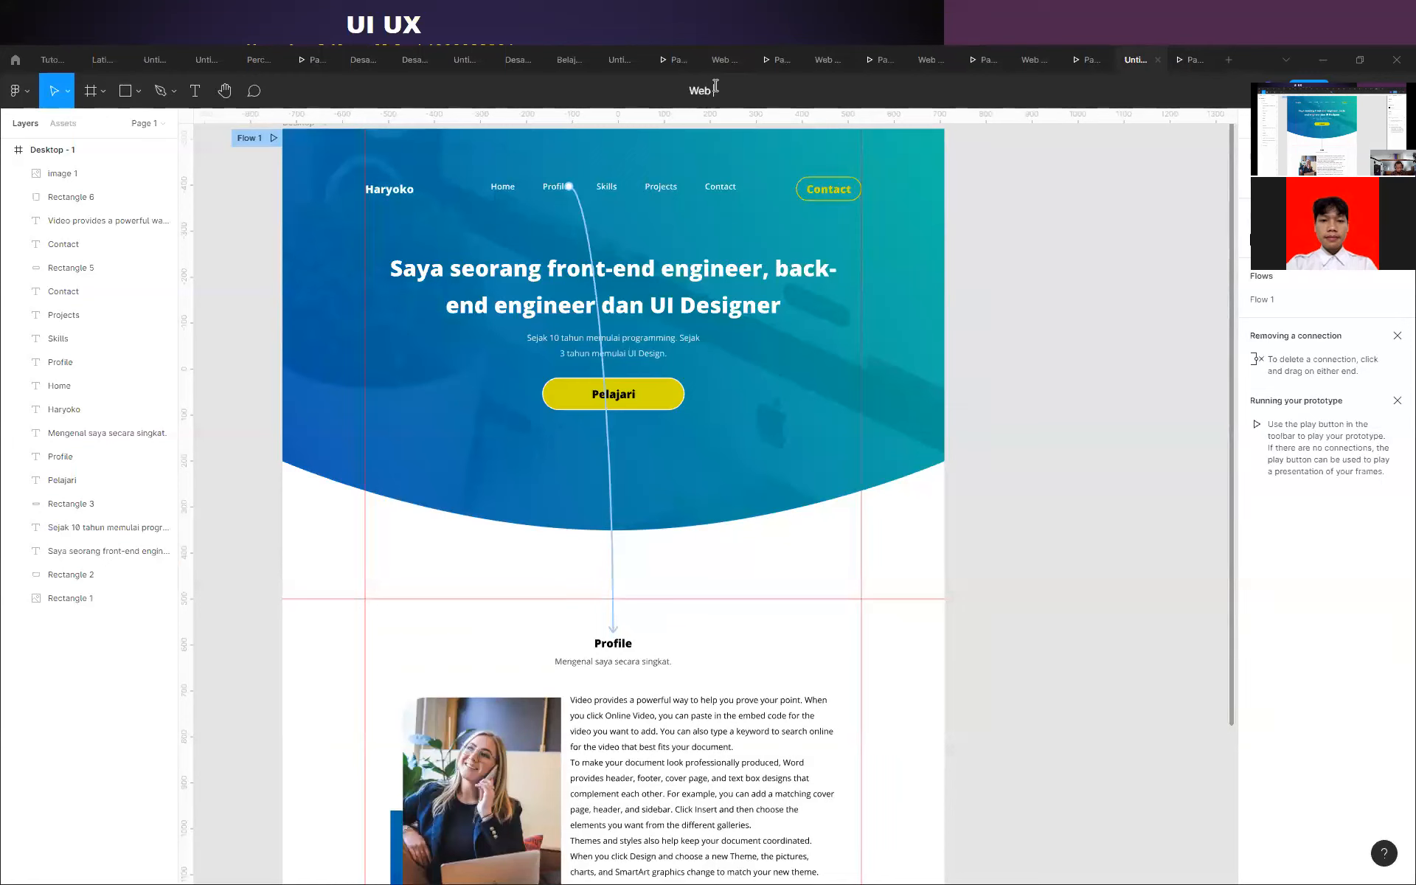
text( Profile TI03)
key(Return)
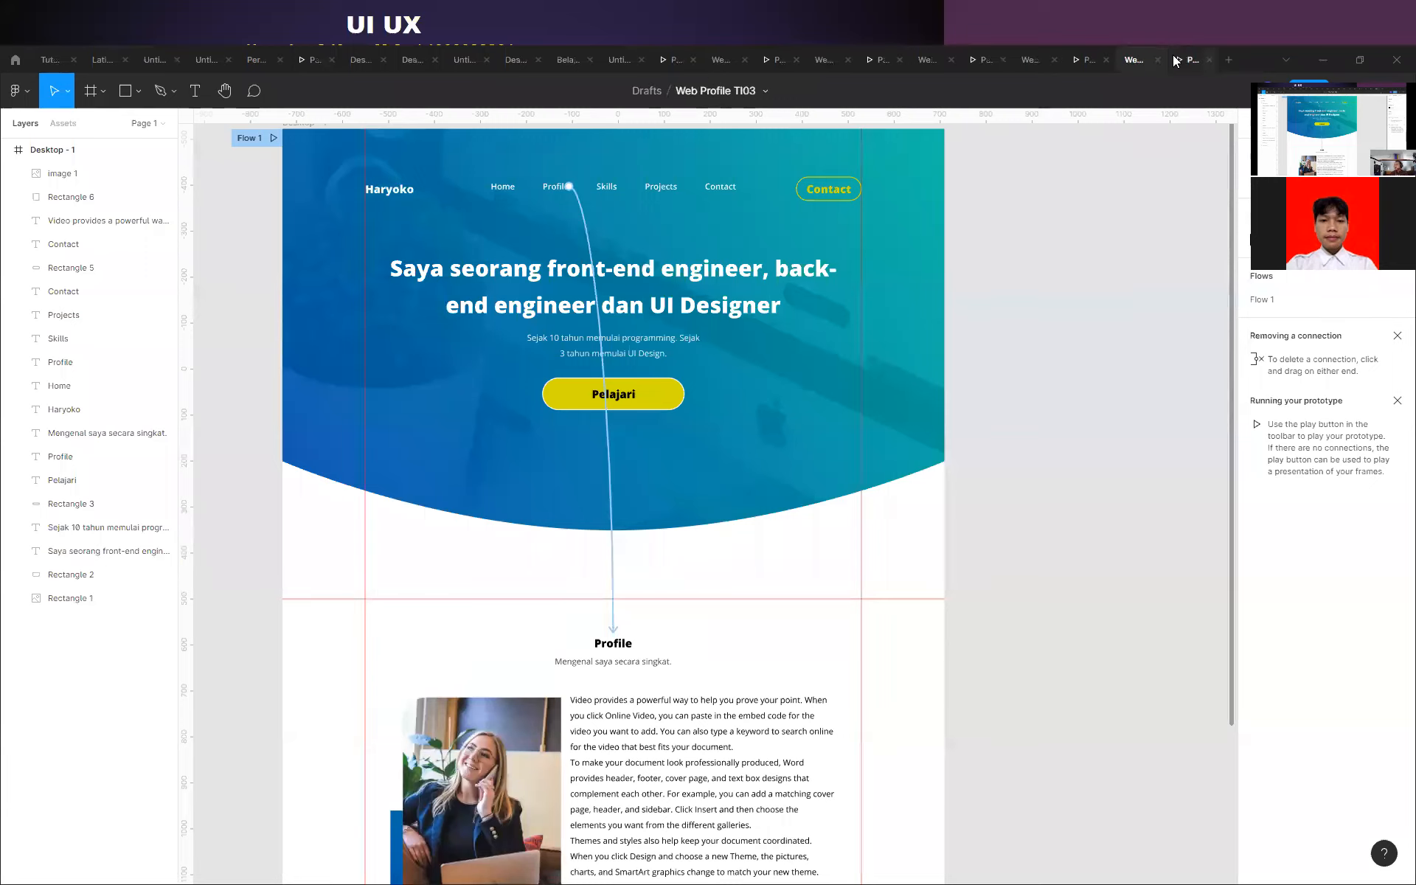
Test the Profile navigation link in the presented prototype again, then return to the design file.
click(1206, 63)
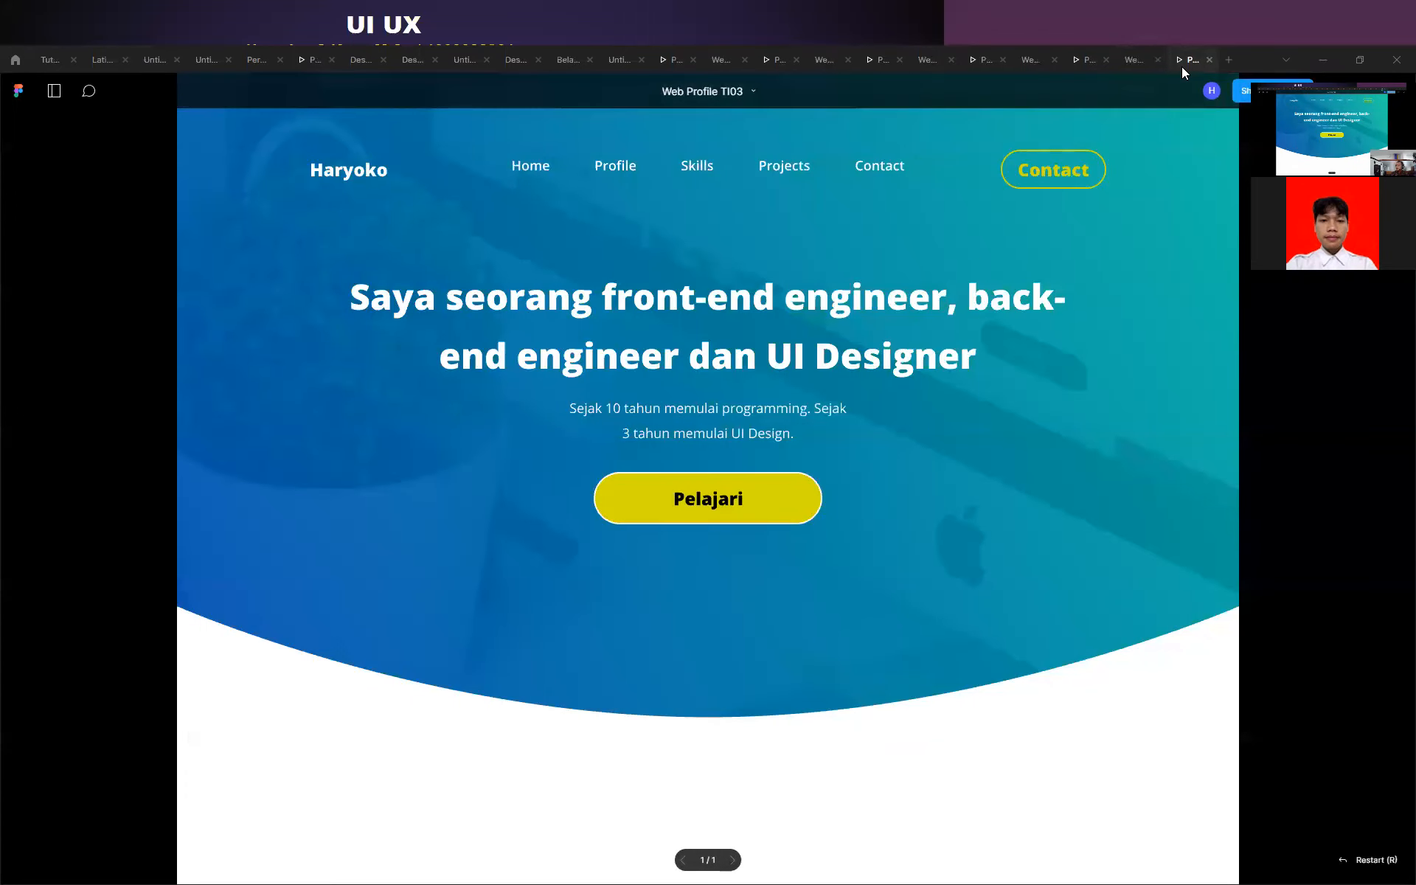
click(627, 174)
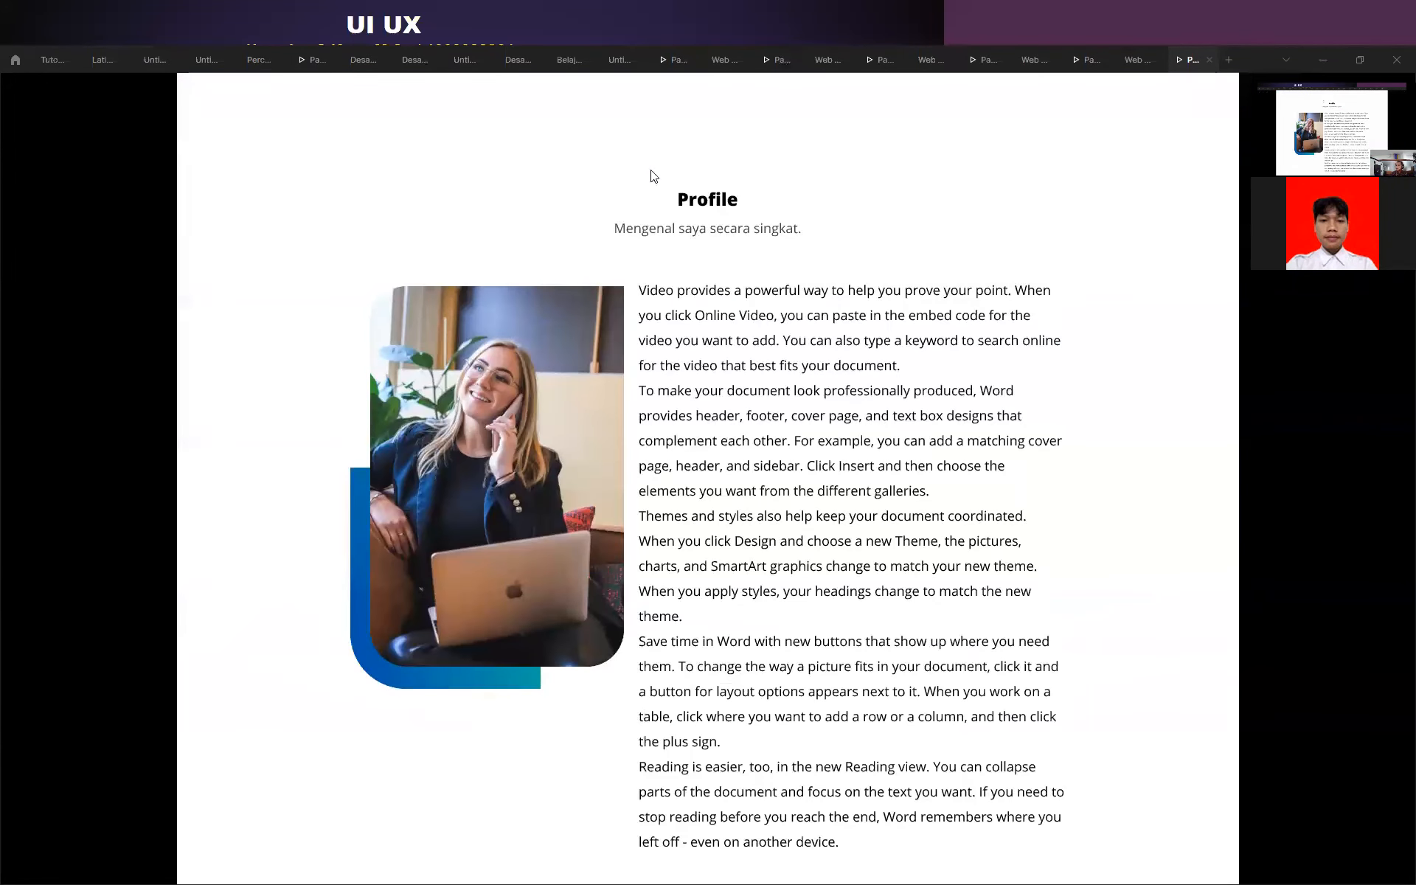
click(1126, 61)
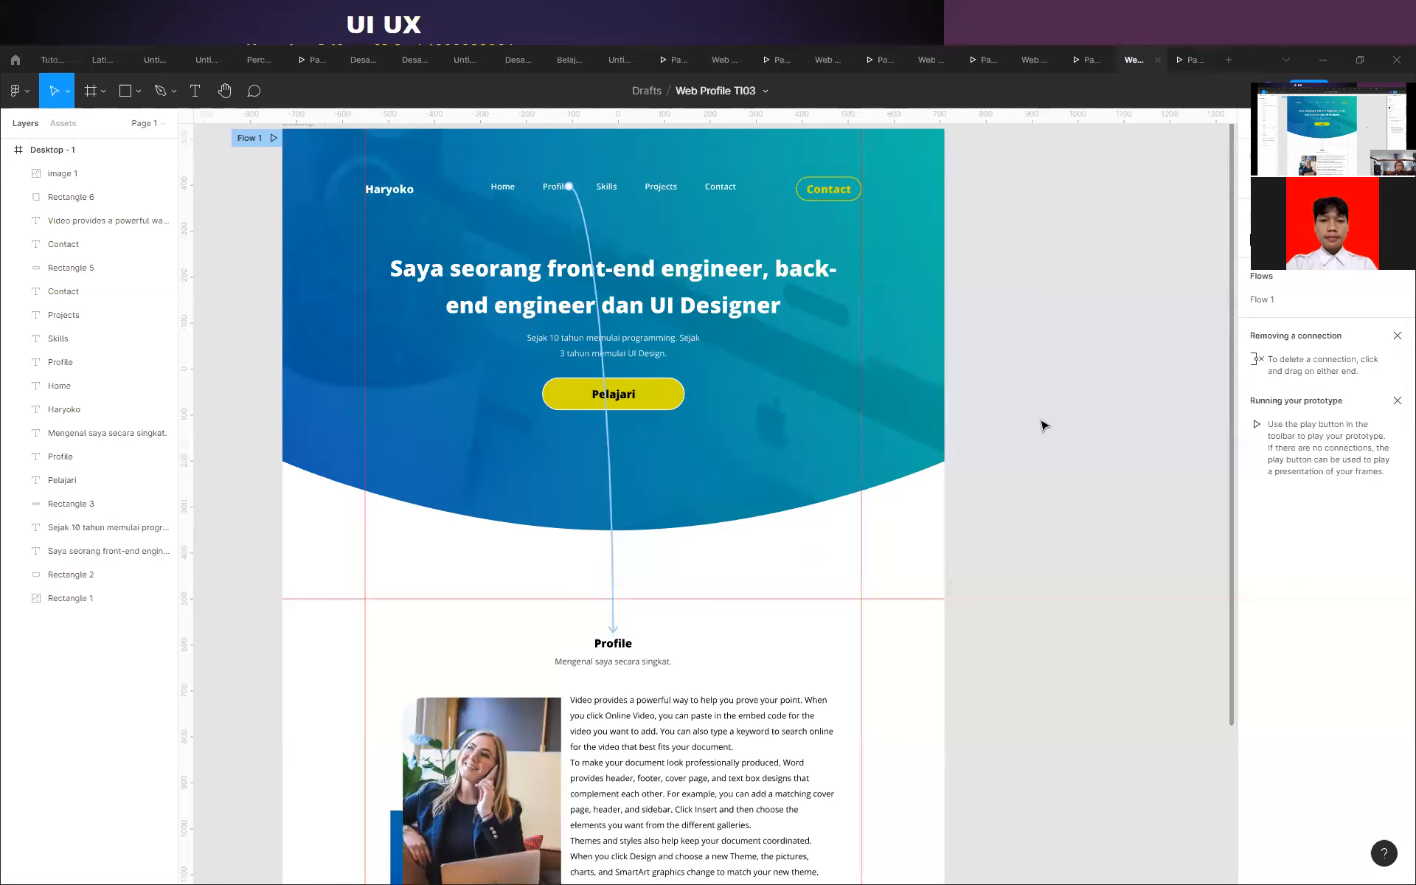
Recolor the Profile body paragraph with the dark gray 424242 sampled from the "Mengenal saya secara singkat." subtitle.
scroll(1031, 426, down, 1)
scroll(1031, 426, down, 4)
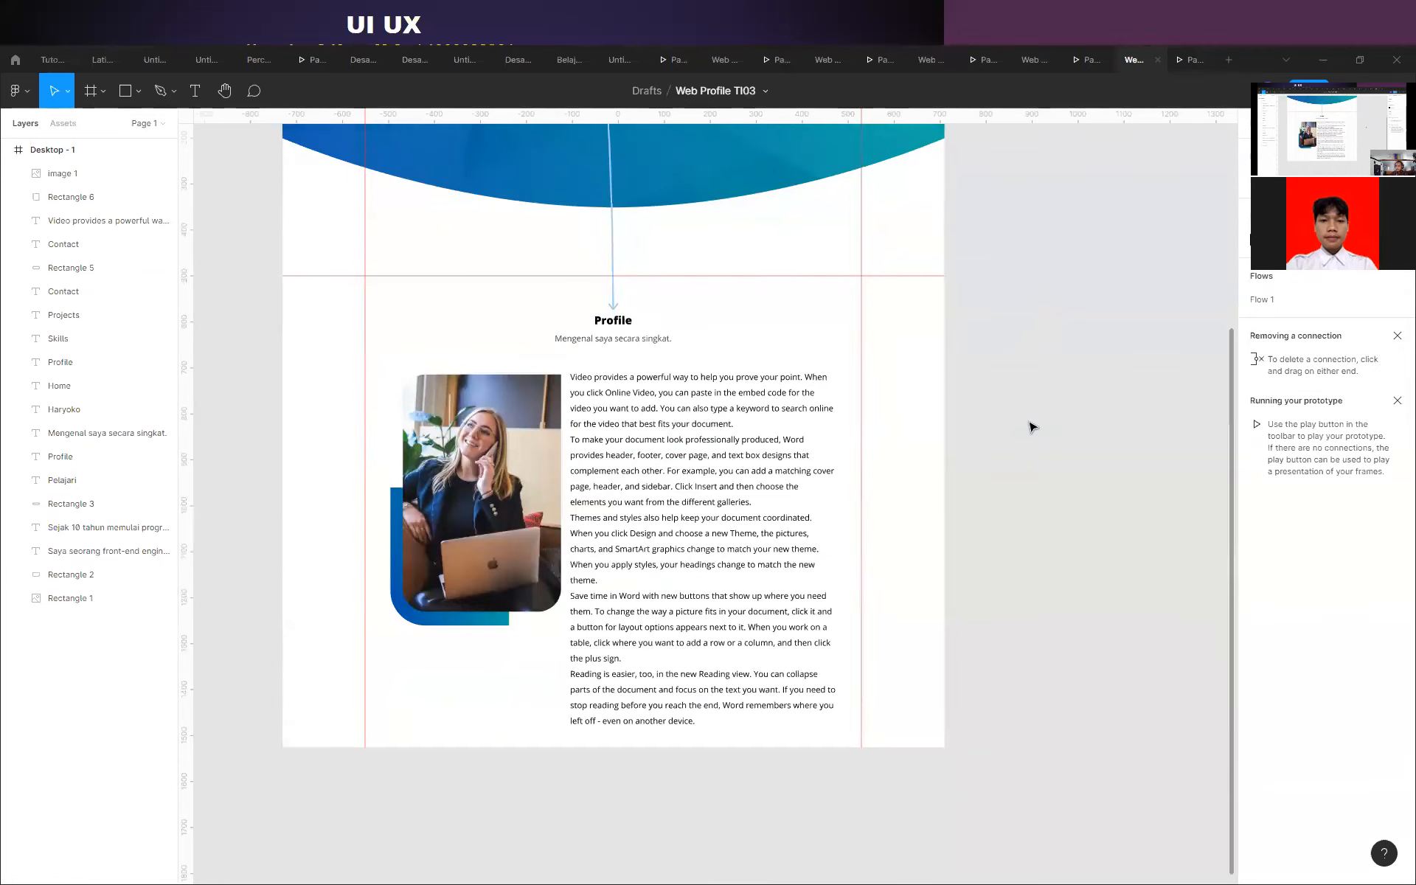
scroll(1031, 426, down, 4)
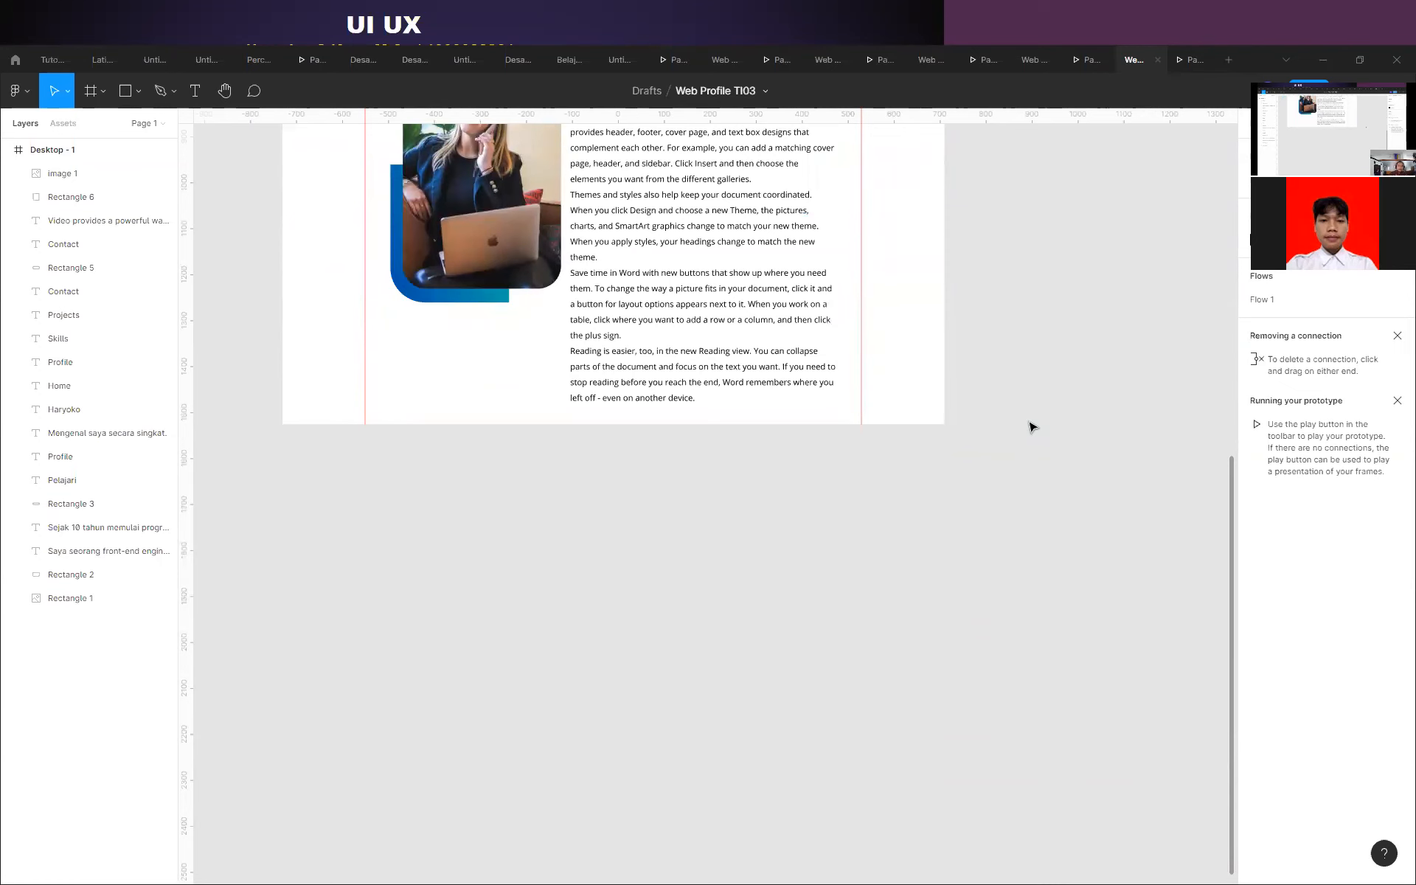
scroll(962, 660, up, 6)
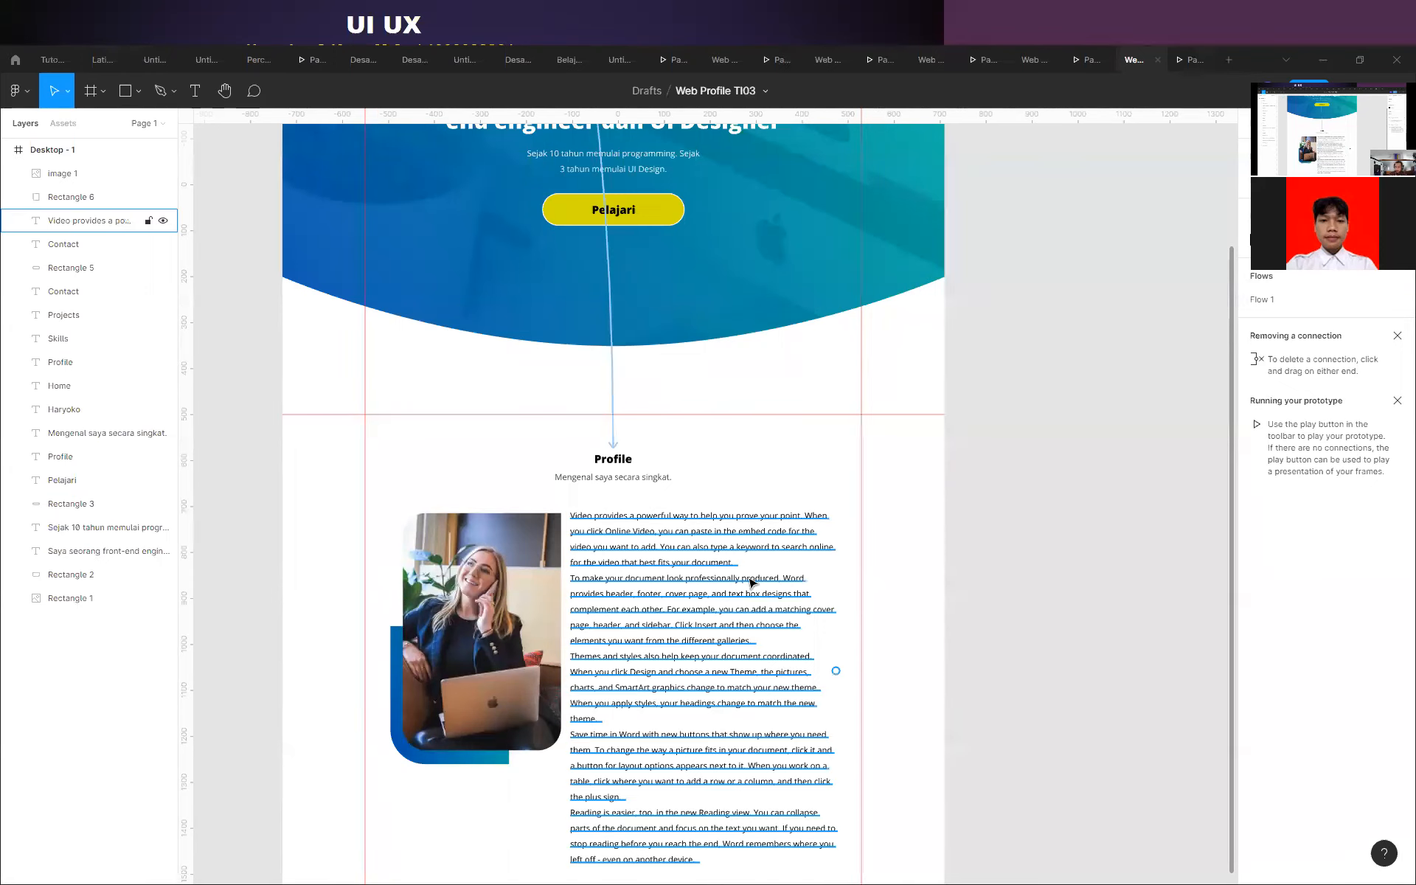
ctrl+scroll(610, 598, up, 5)
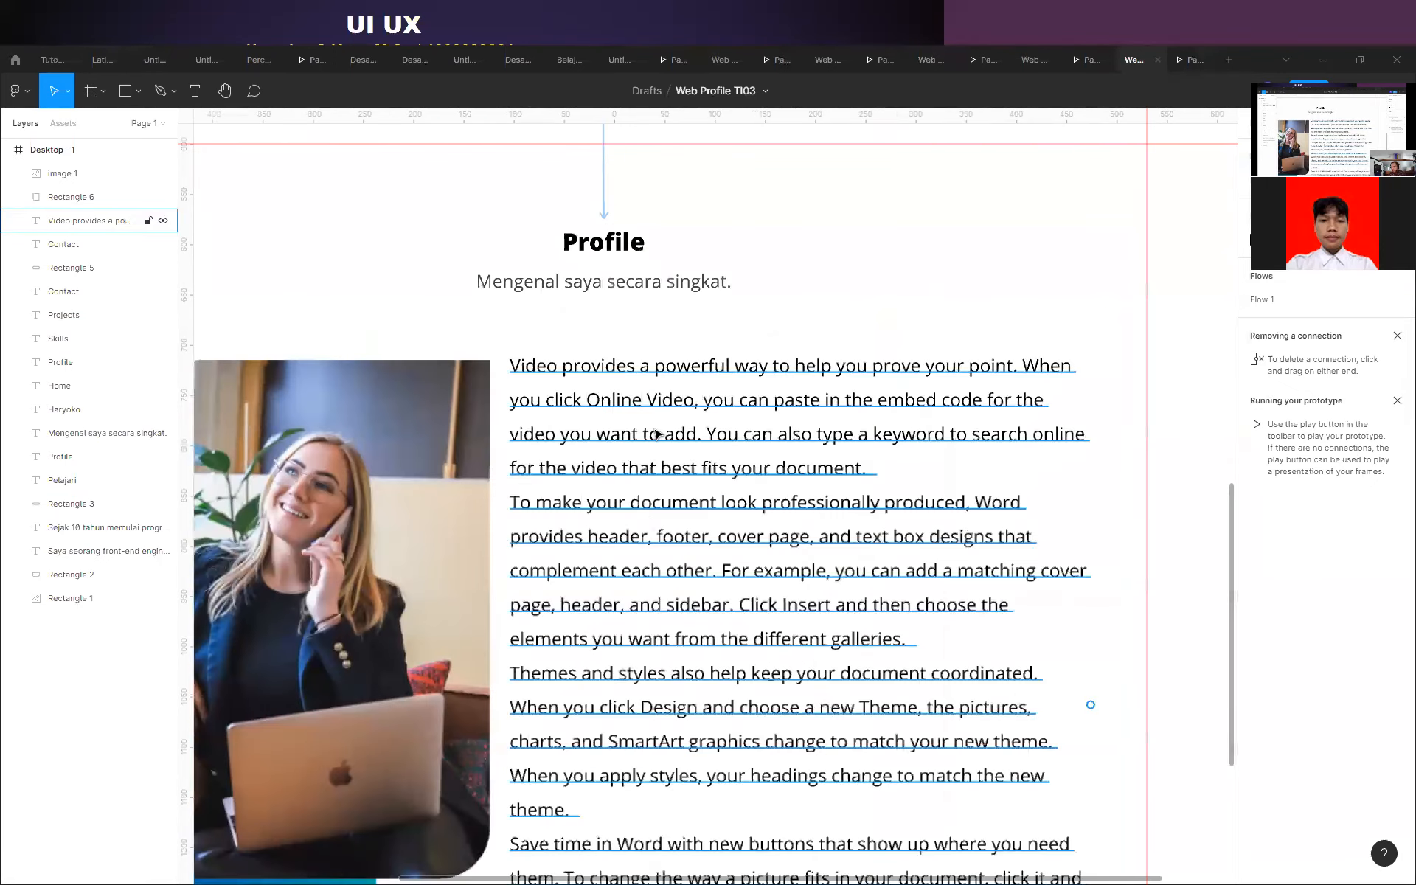
click(678, 375)
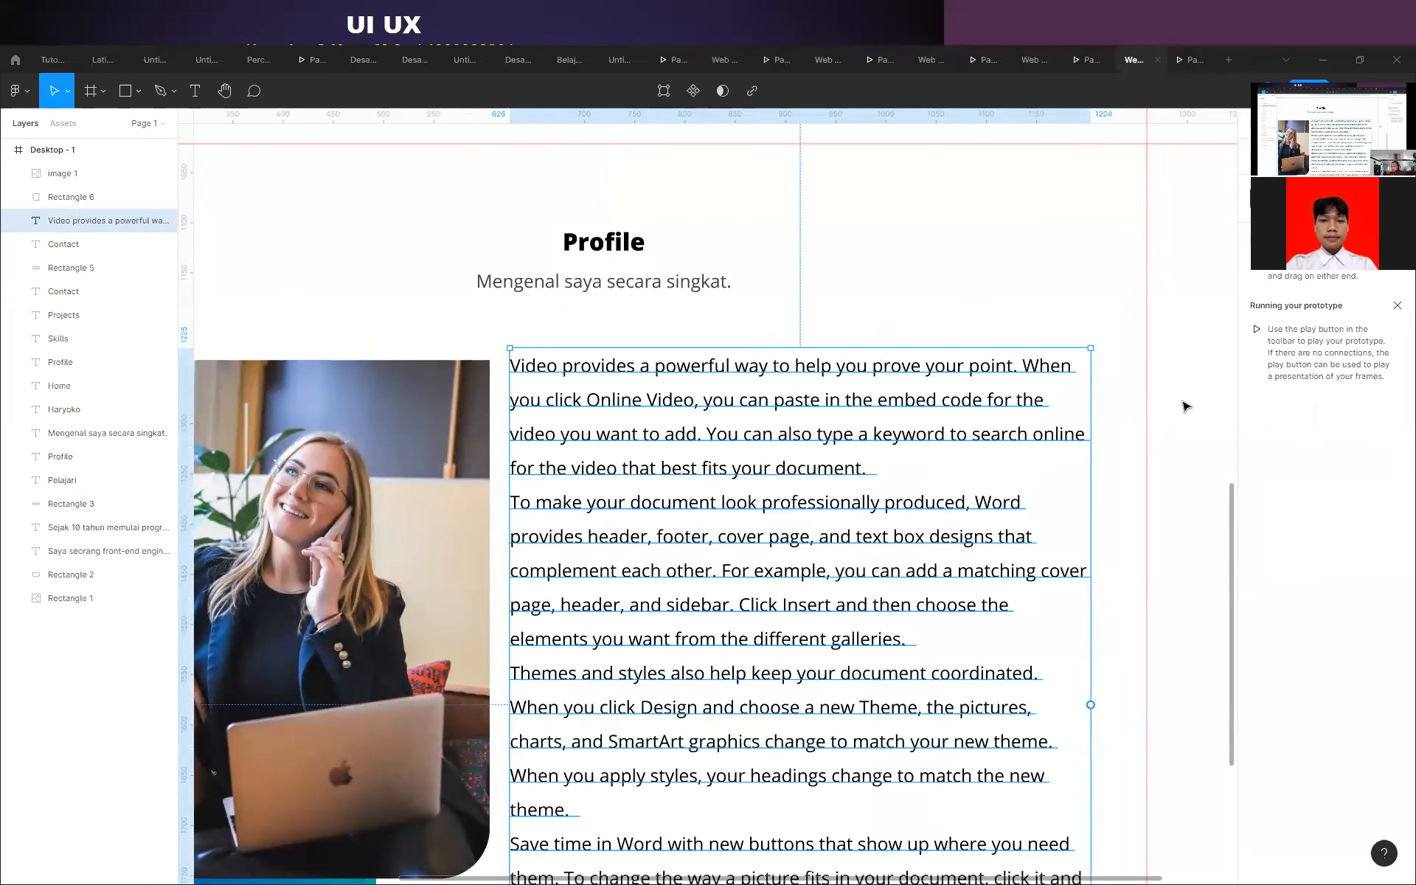
click(1263, 124)
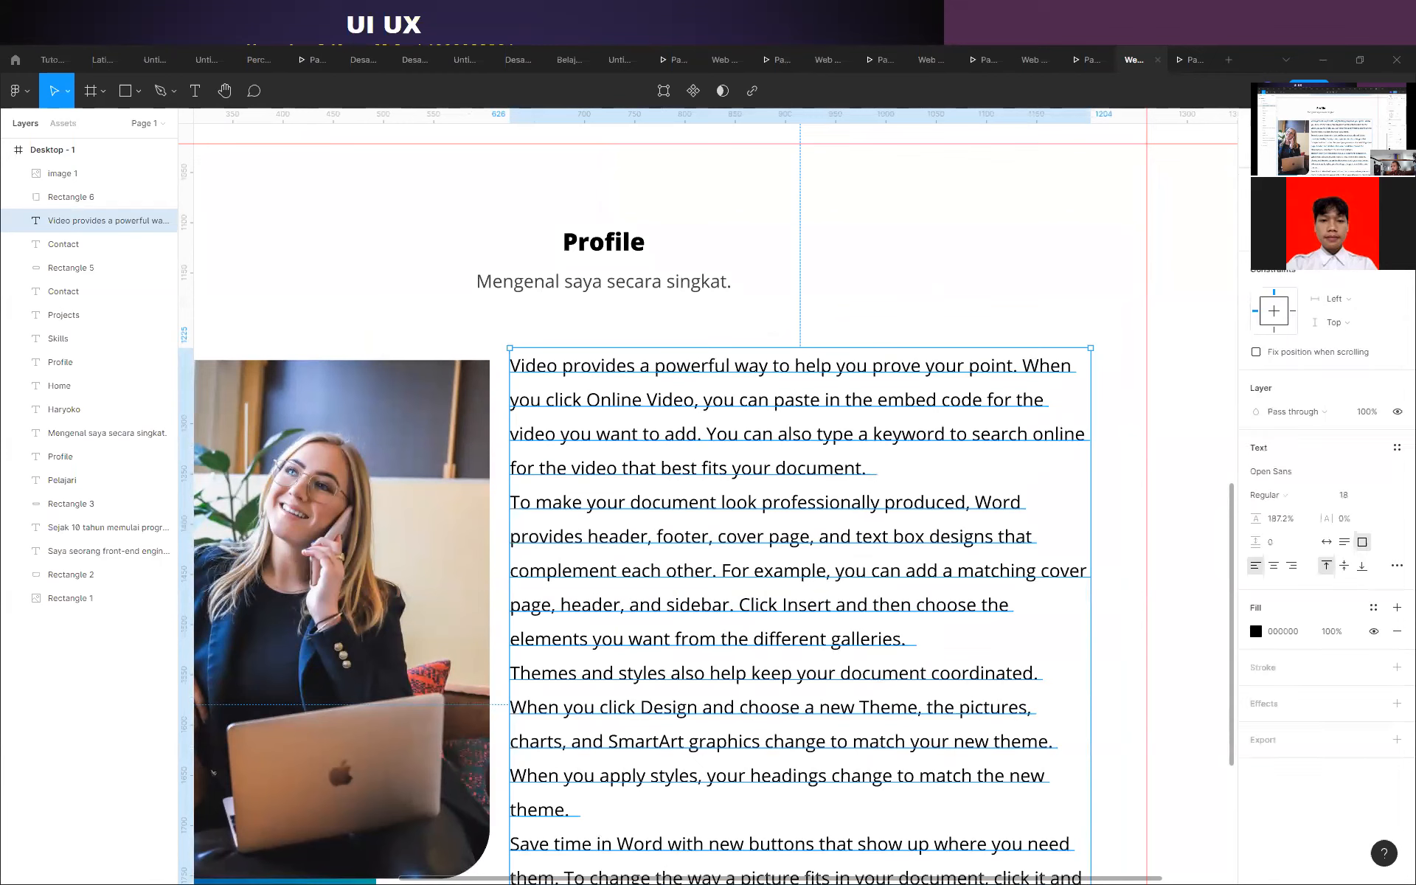
click(1256, 631)
click(1082, 719)
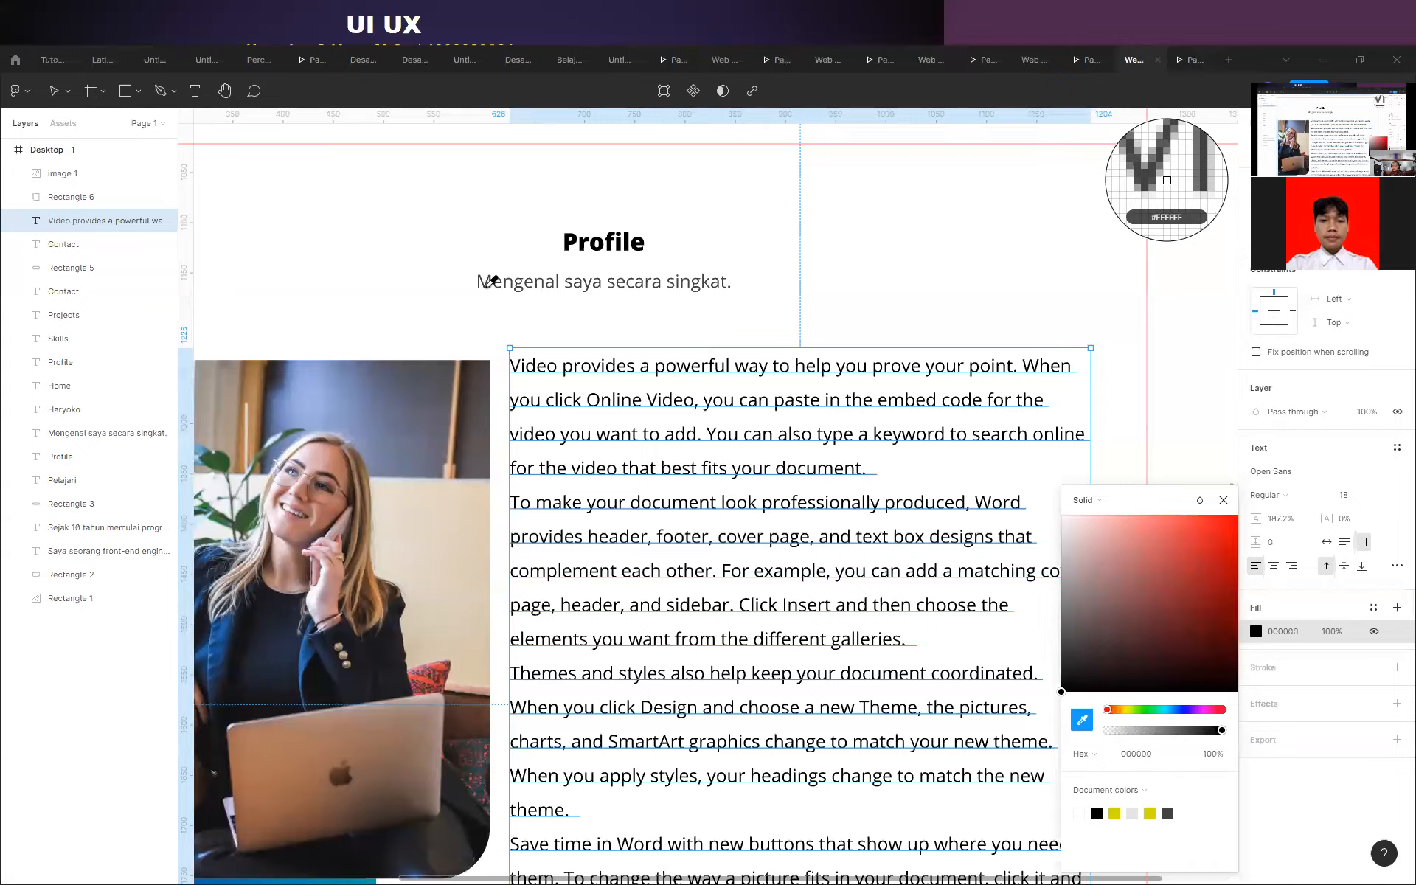
scroll(488, 281, up, 10)
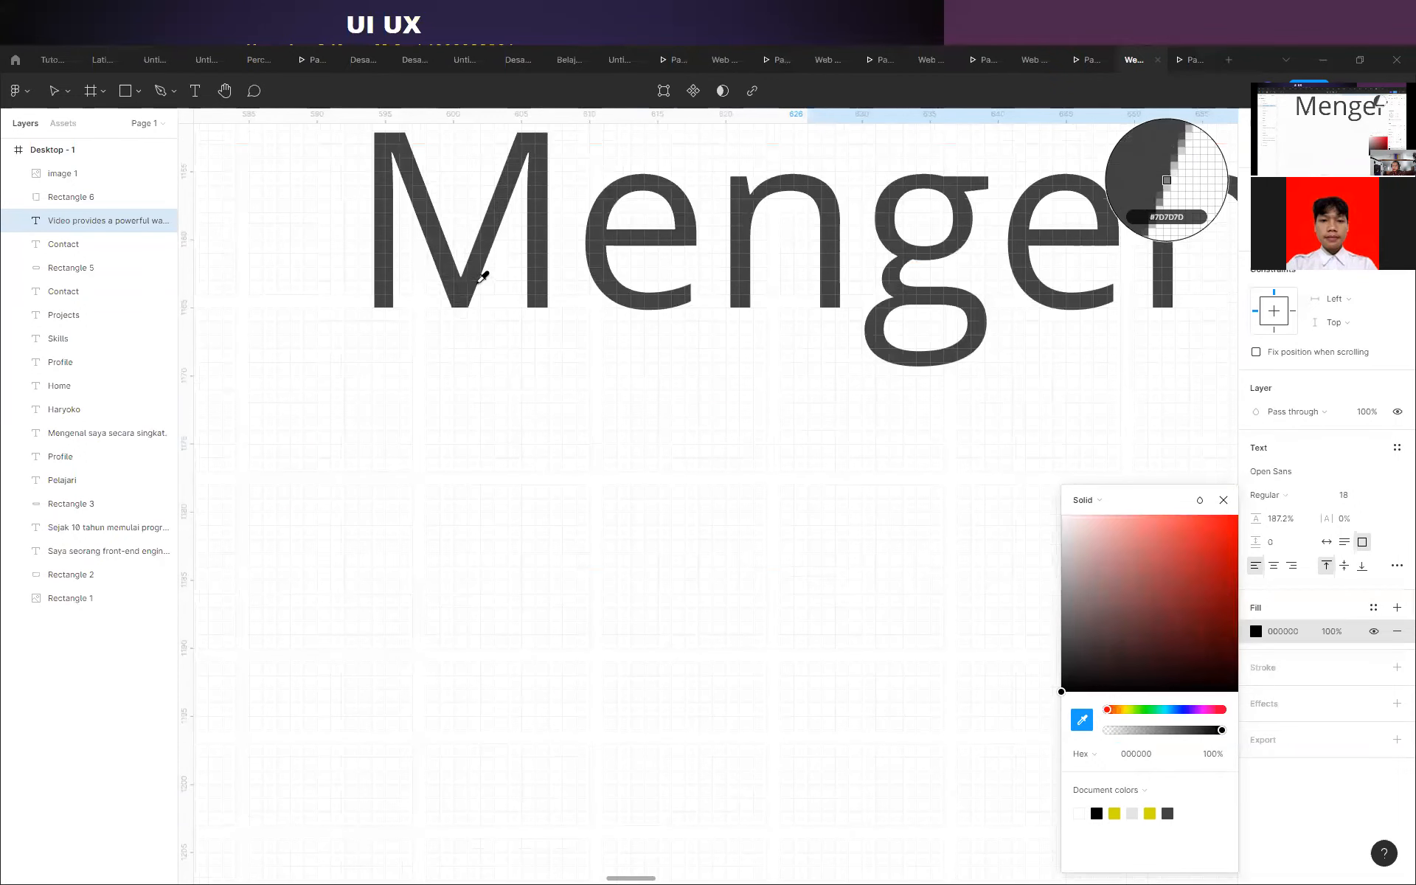
click(478, 263)
click(927, 614)
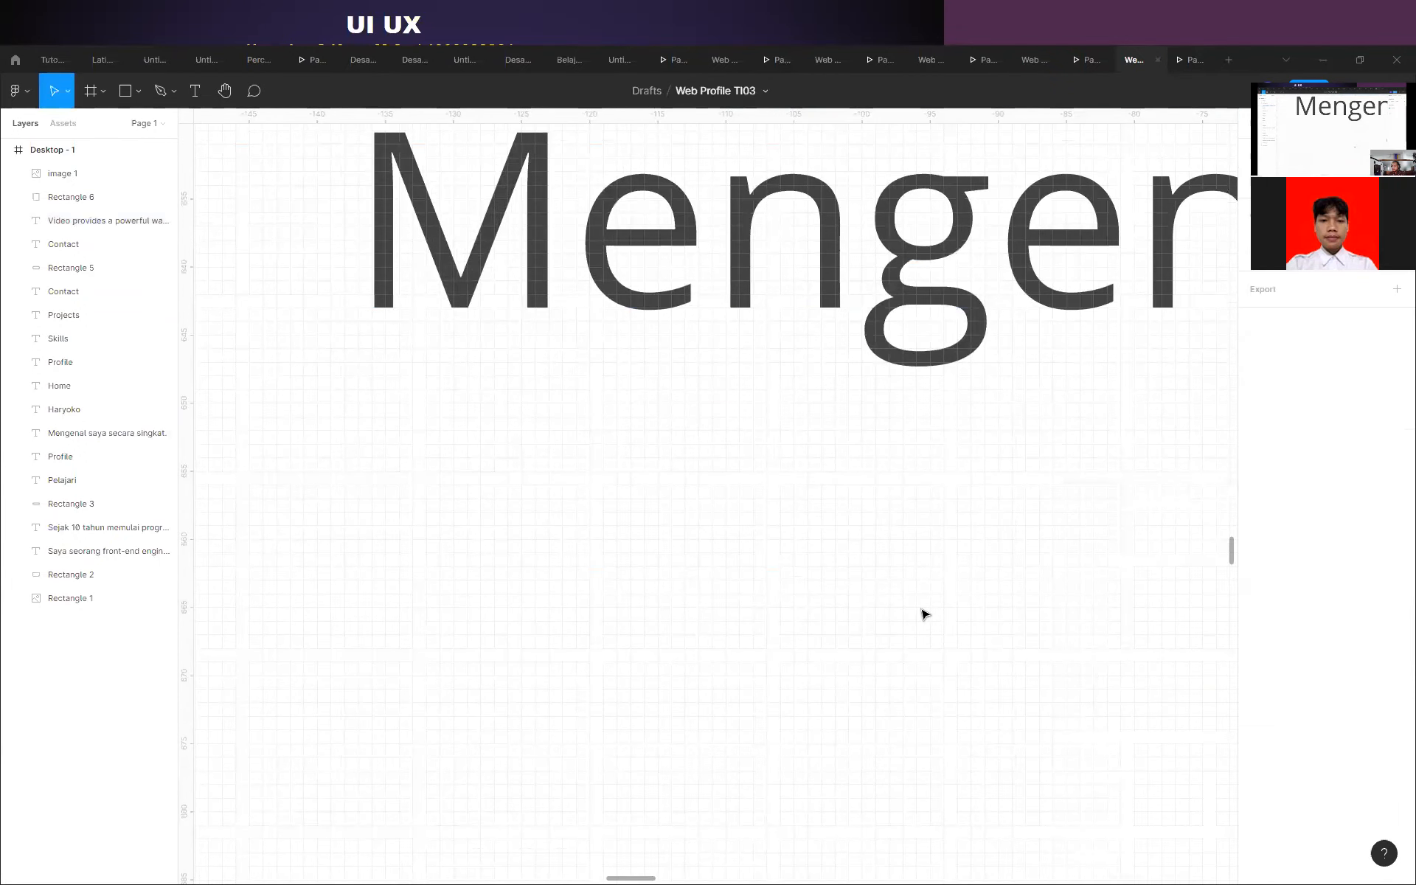
Apply the saved blue-to-teal gradient color style to the fill of the Profile body paragraph.
scroll(918, 612, down, 10)
scroll(722, 515, down, 5)
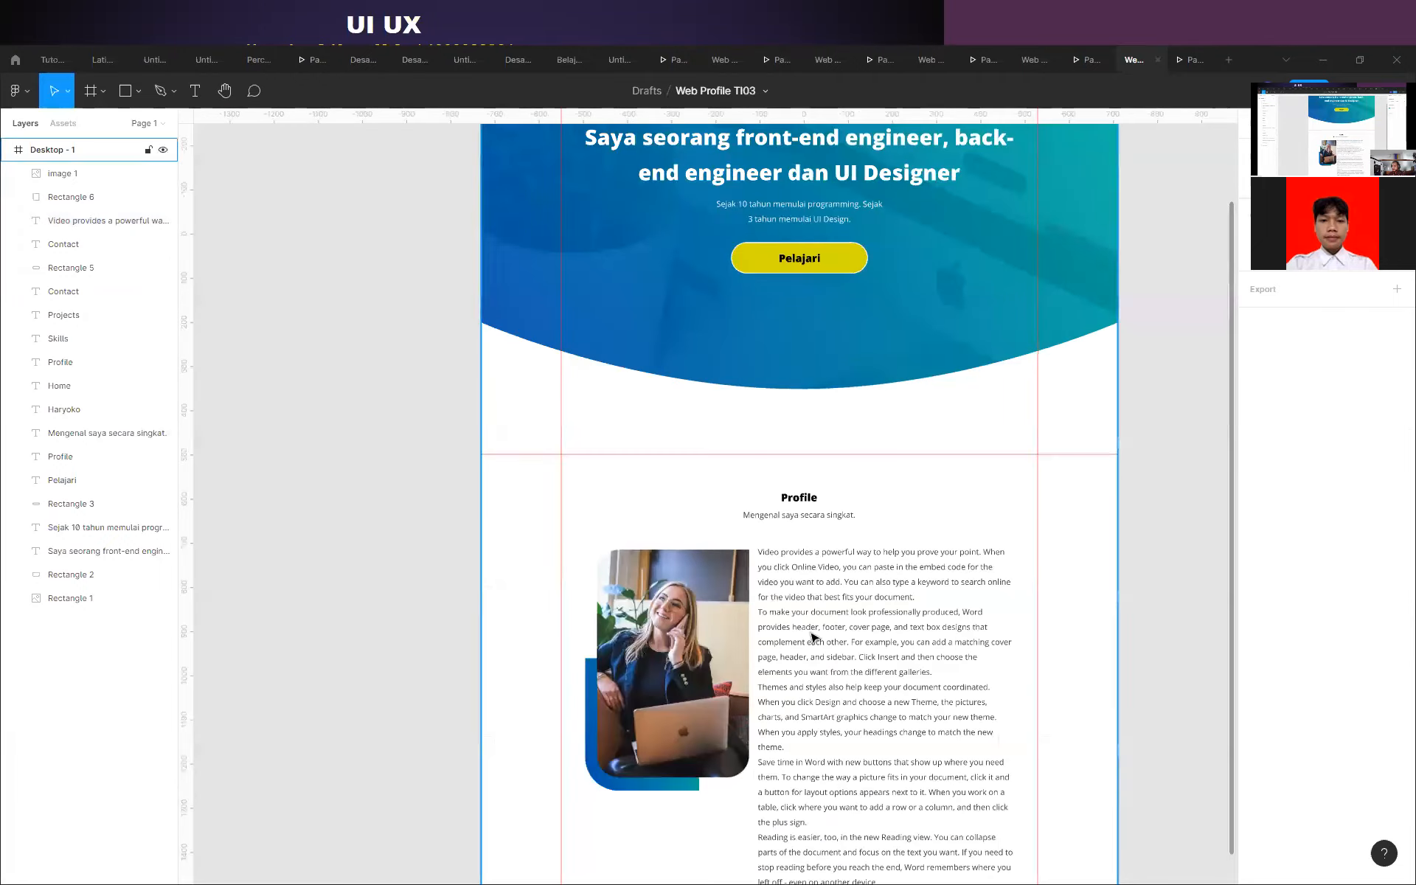
scroll(885, 708, up, 4)
scroll(600, 405, down, 1)
scroll(615, 425, up, 1)
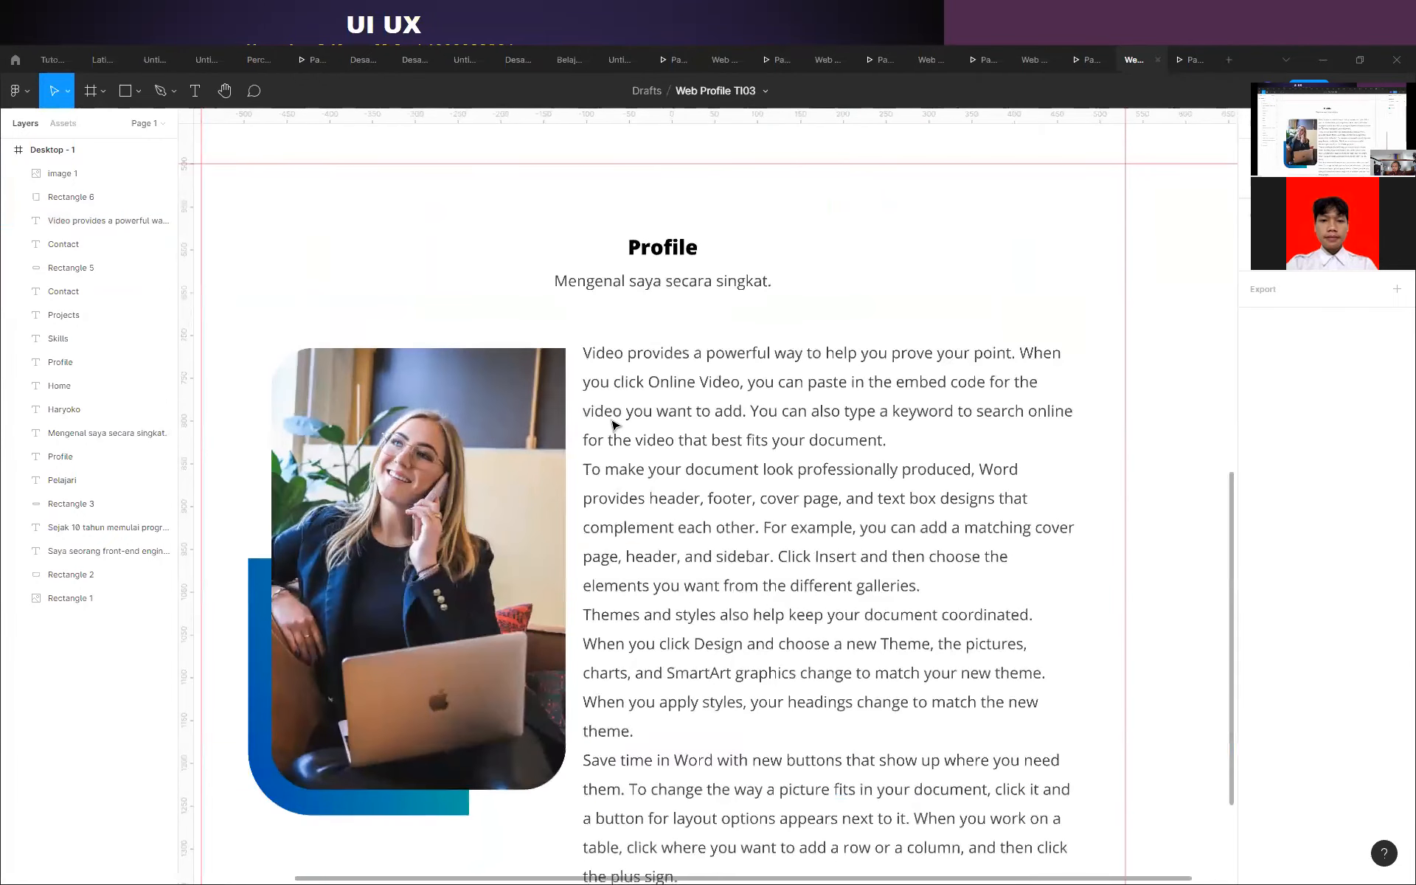
click(638, 390)
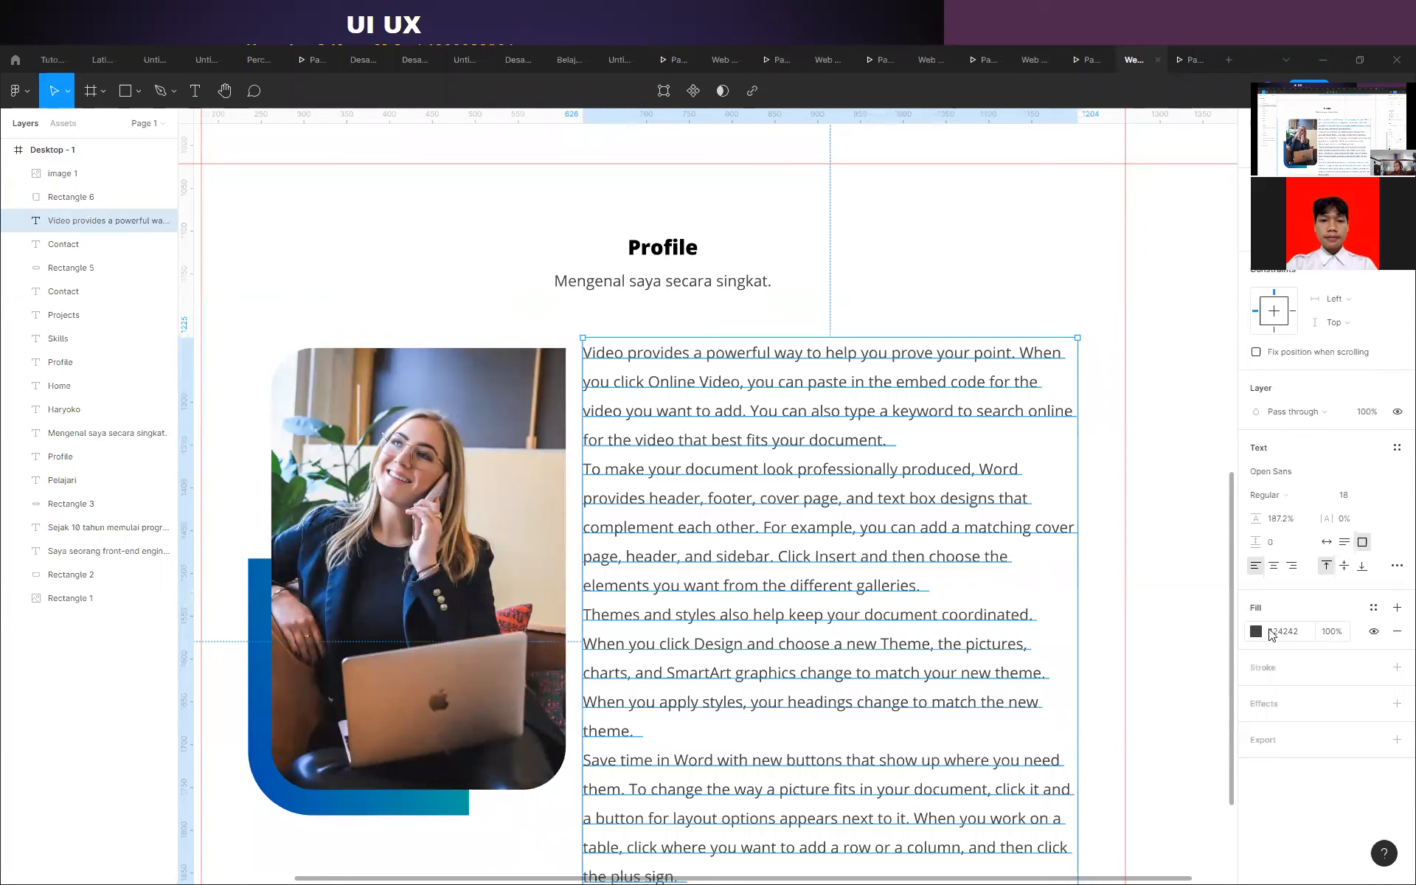
click(1373, 607)
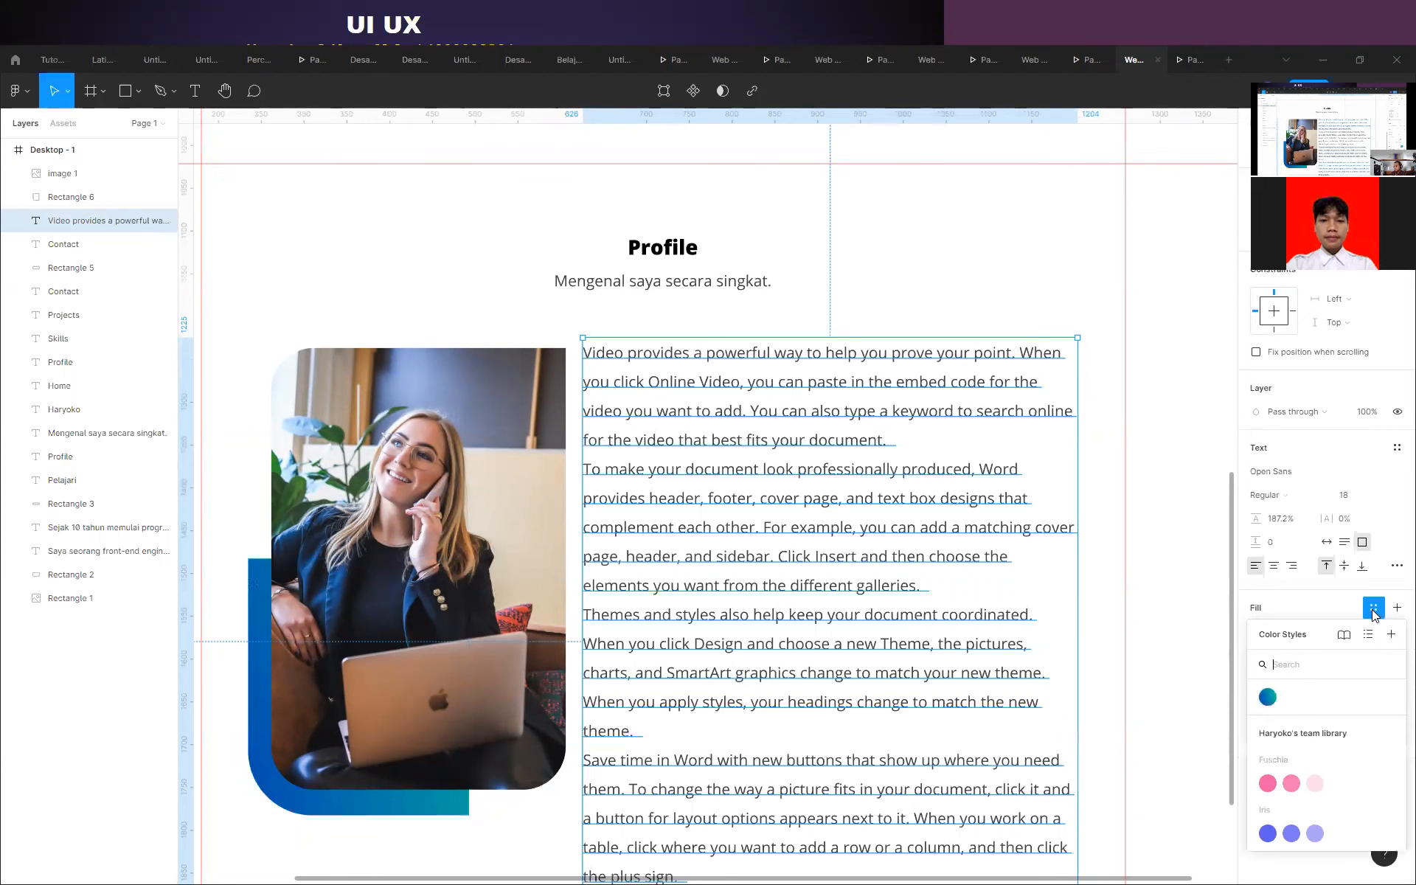
click(1269, 697)
click(1147, 383)
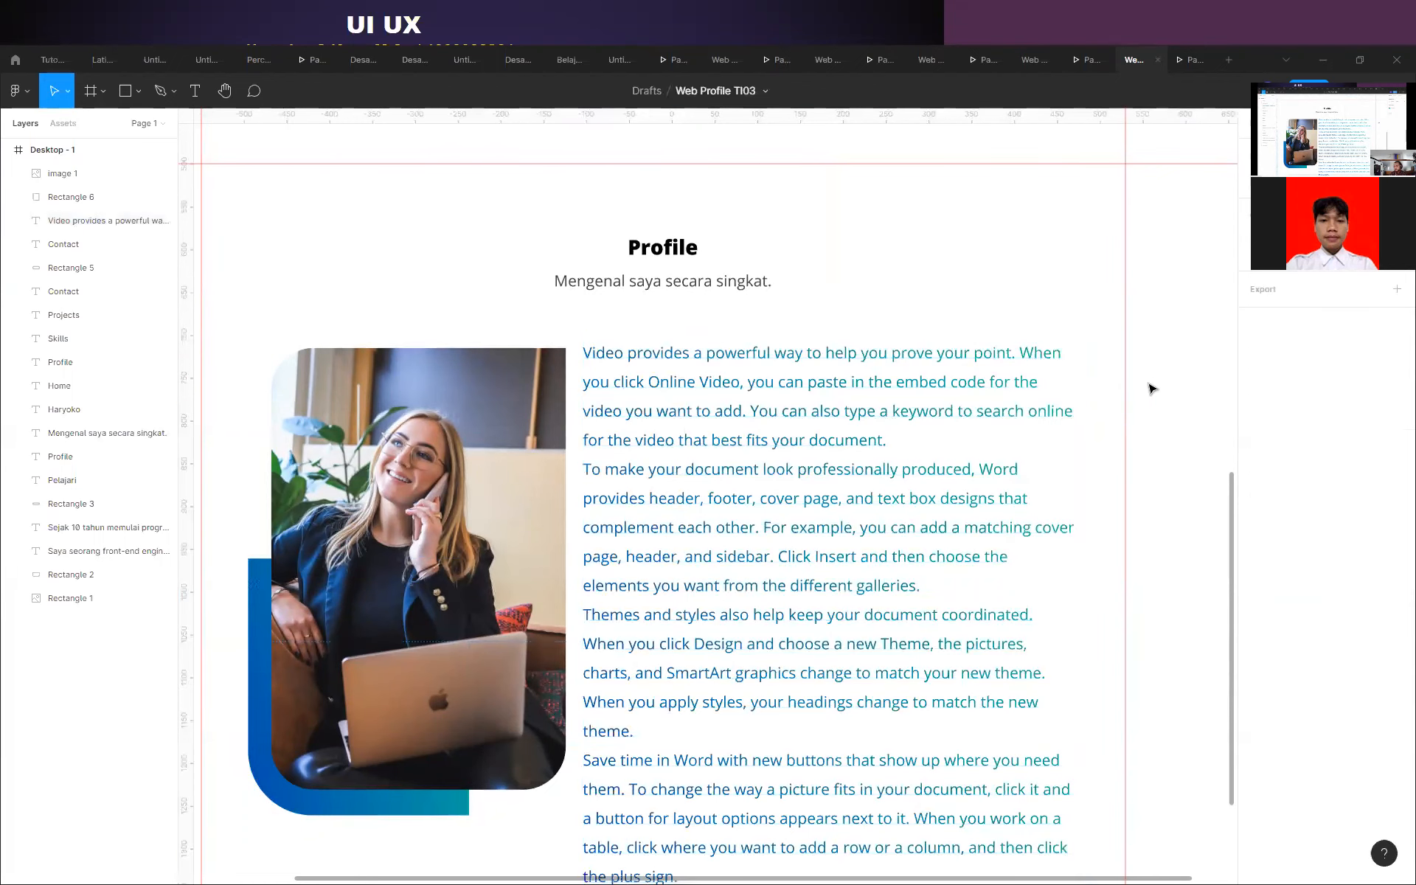
scroll(666, 376, down, 4)
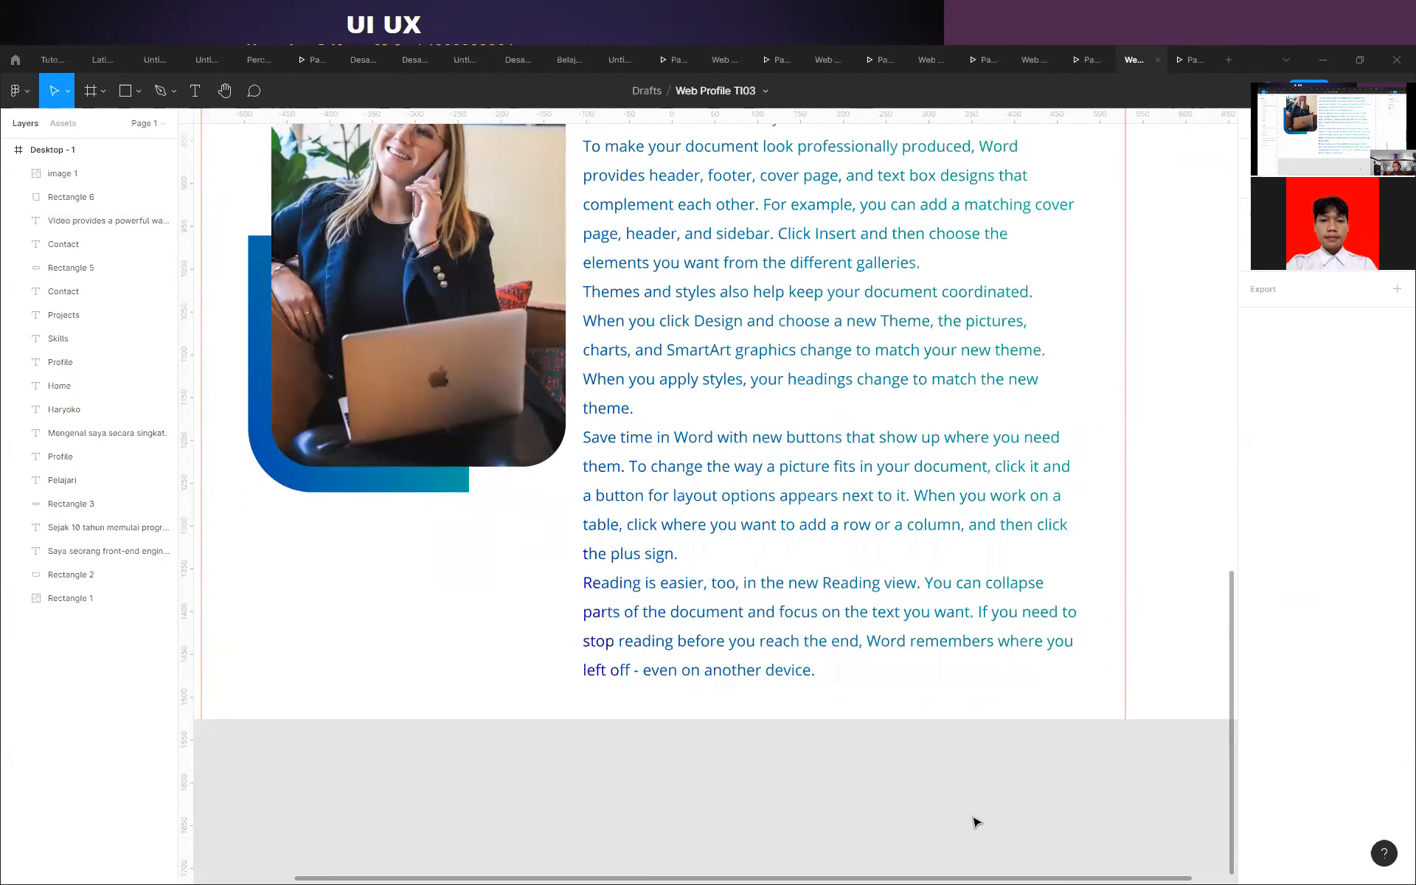
scroll(975, 822, up, 5)
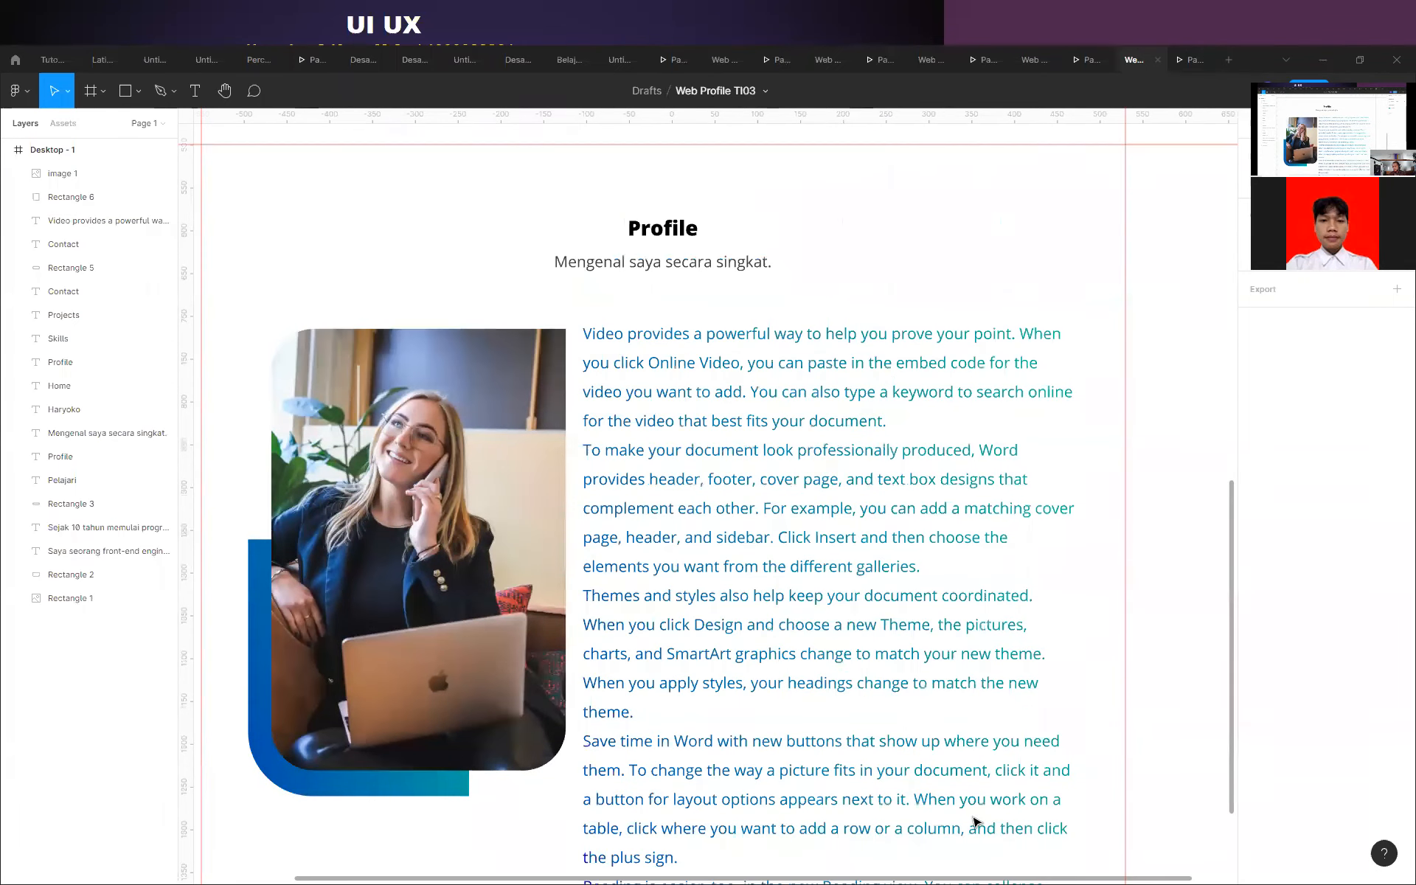
Apply the saved blue-to-teal gradient color style to the "Mengenal saya secara singkat." subtitle.
click(708, 270)
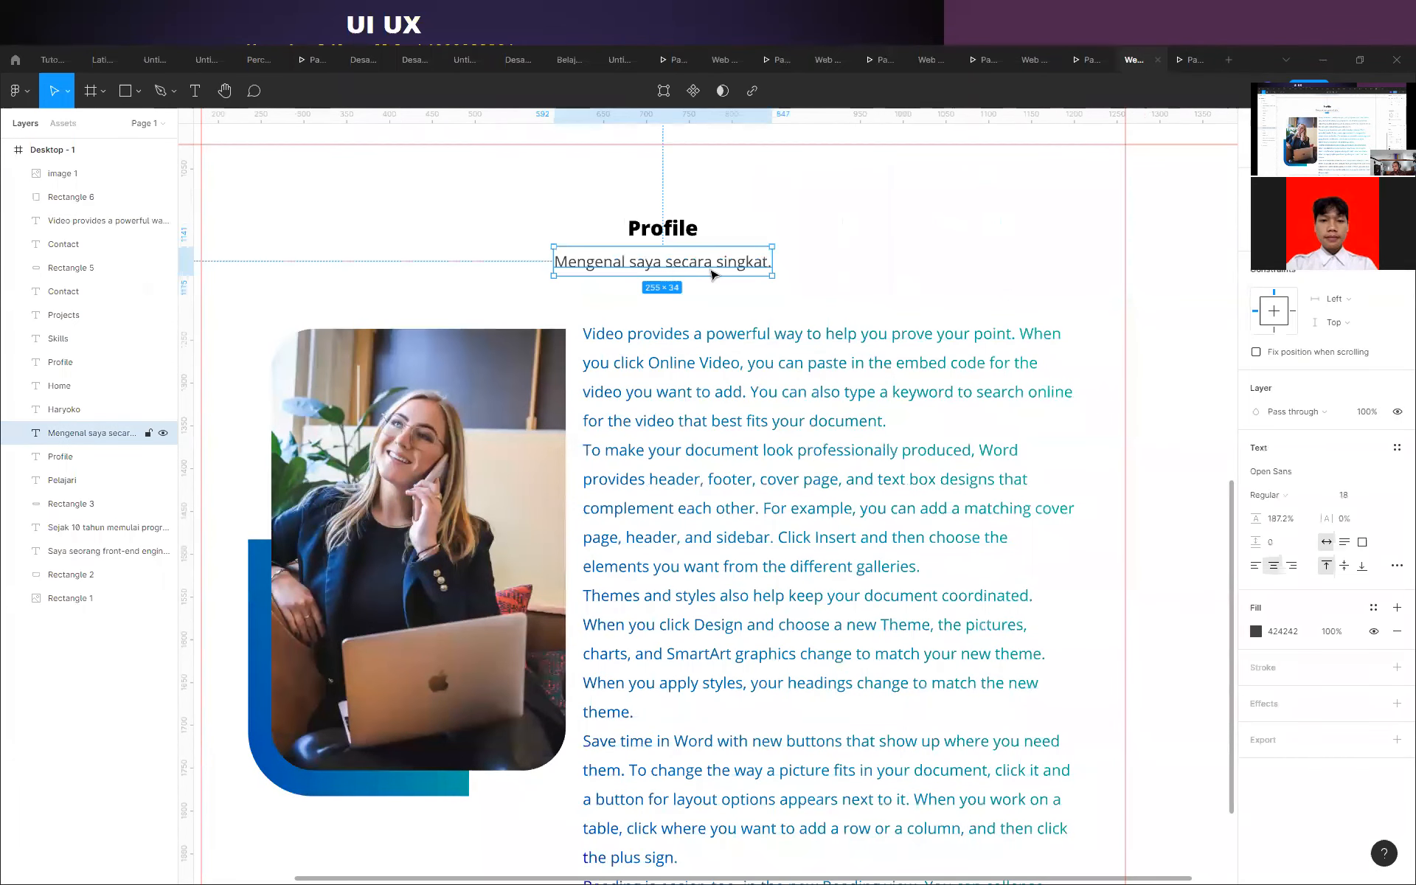
click(1373, 607)
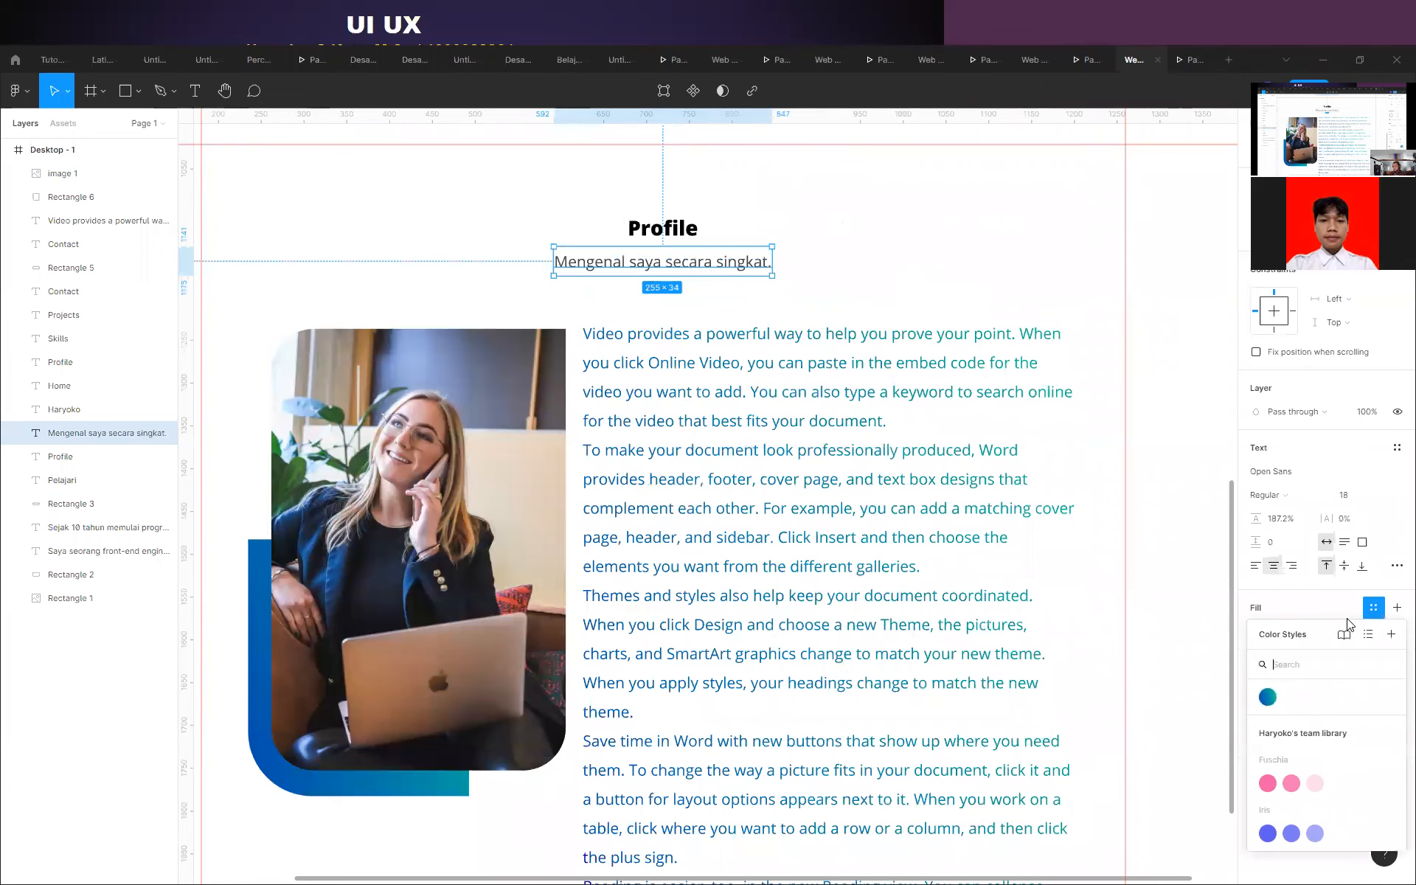
click(1267, 697)
click(1163, 329)
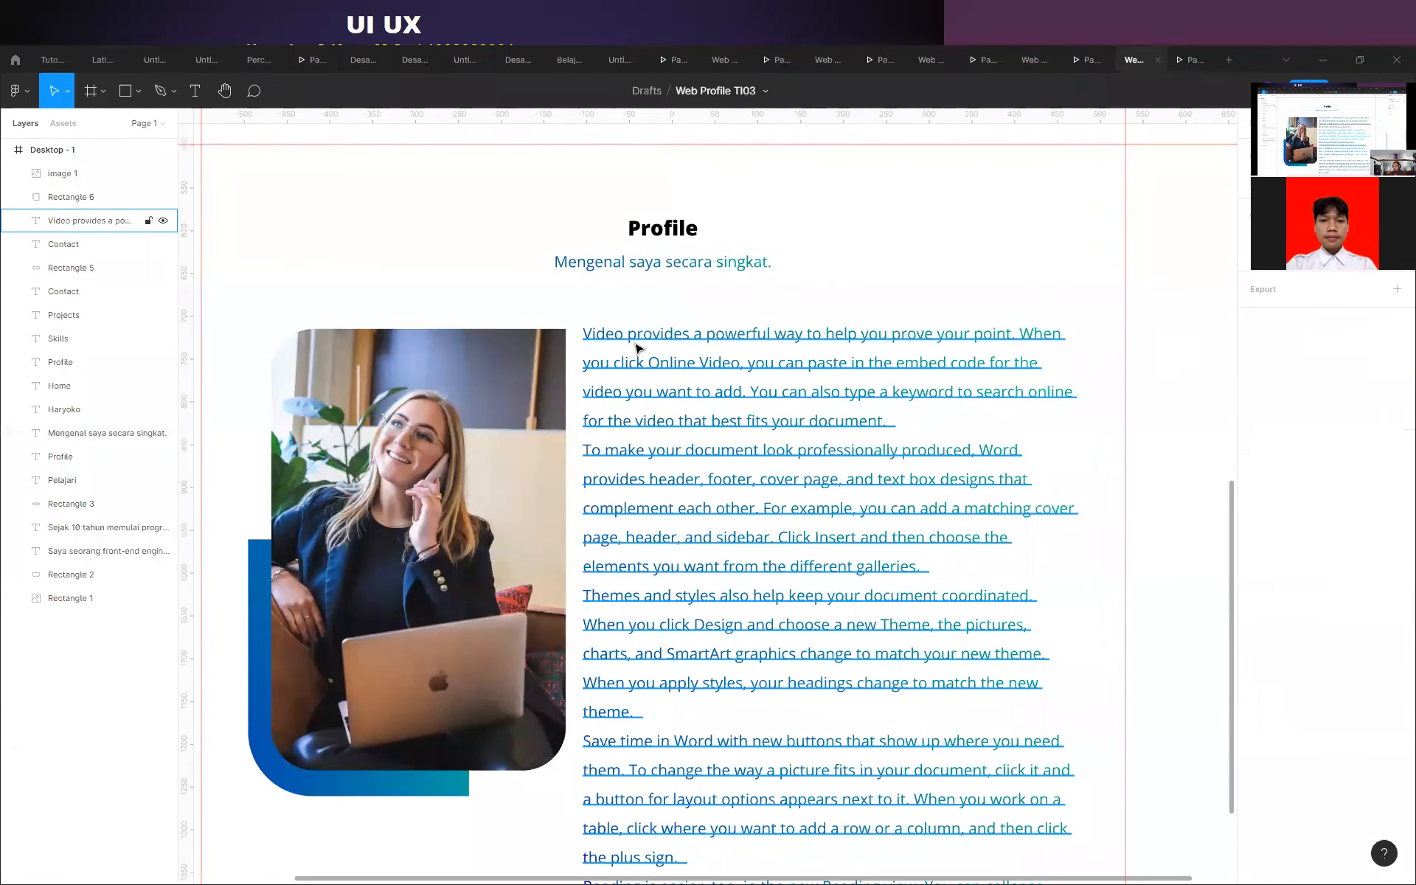
Review the page from the hero down to the Profile section, examining the gradient text and overall layout.
scroll(632, 347, down, 5)
scroll(616, 393, up, 3)
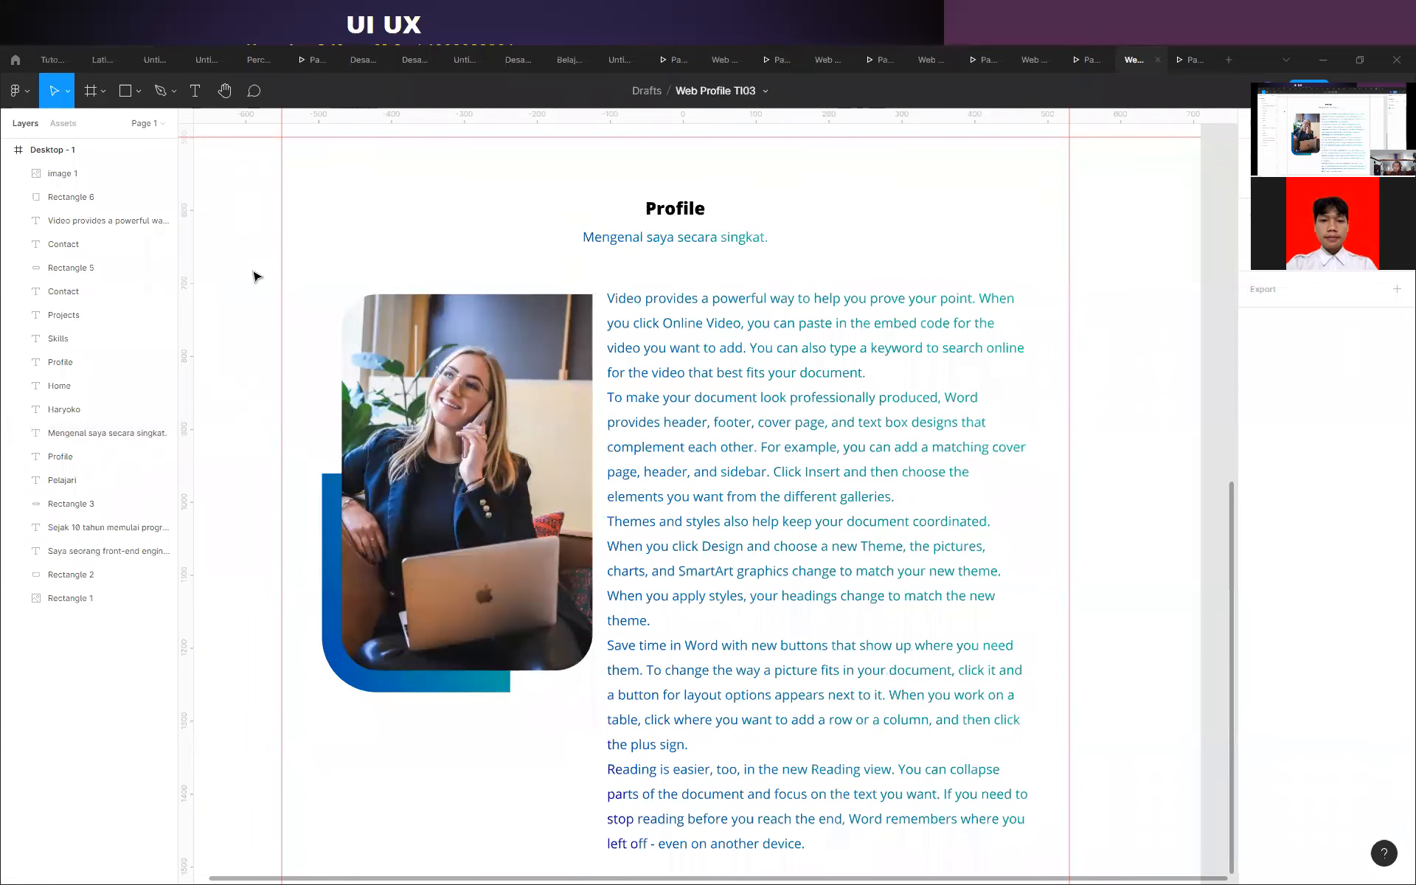
scroll(771, 405, down, 3)
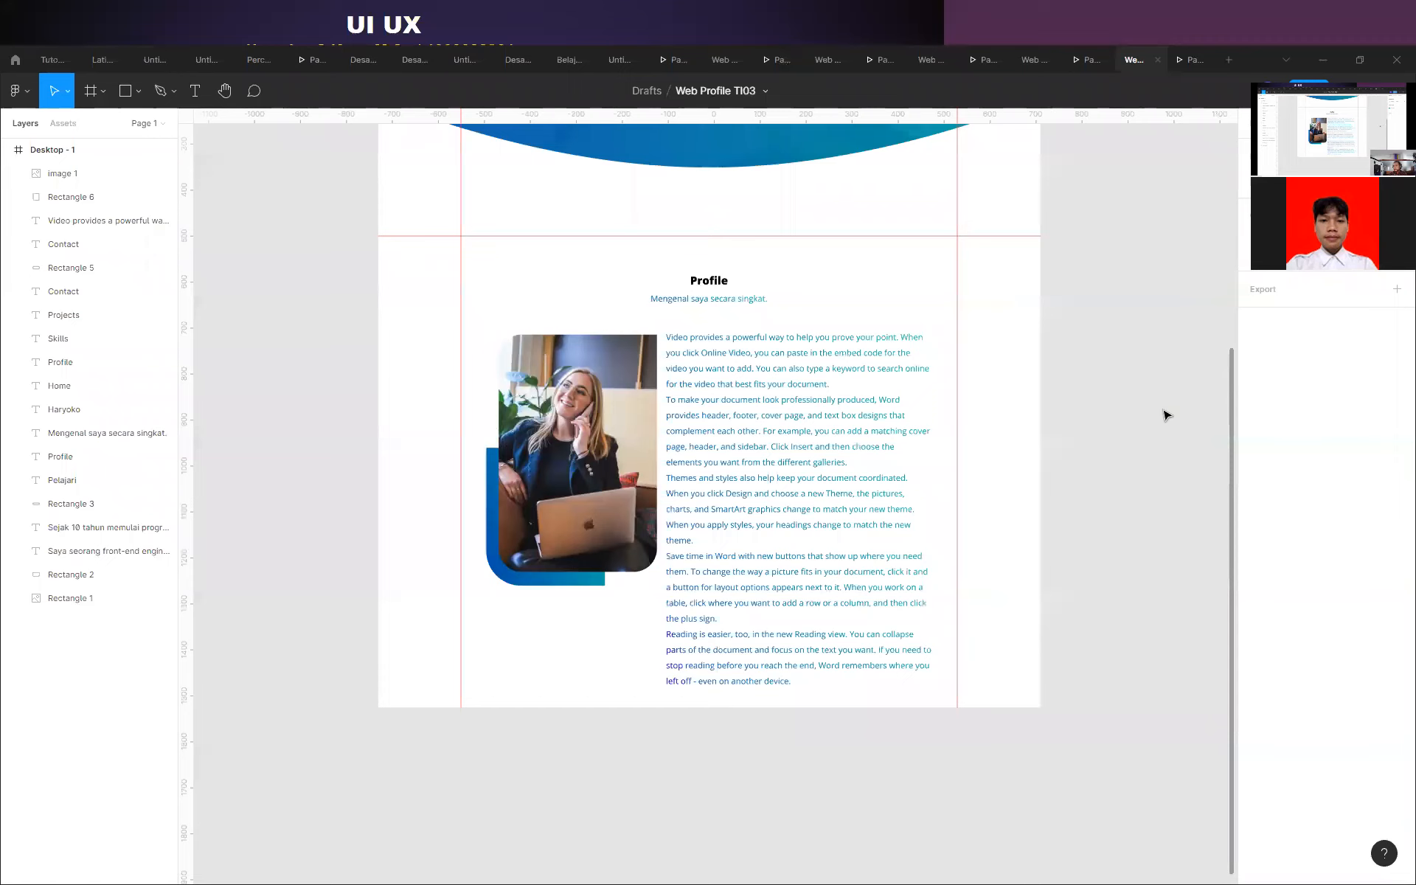
scroll(1062, 365, up, 2)
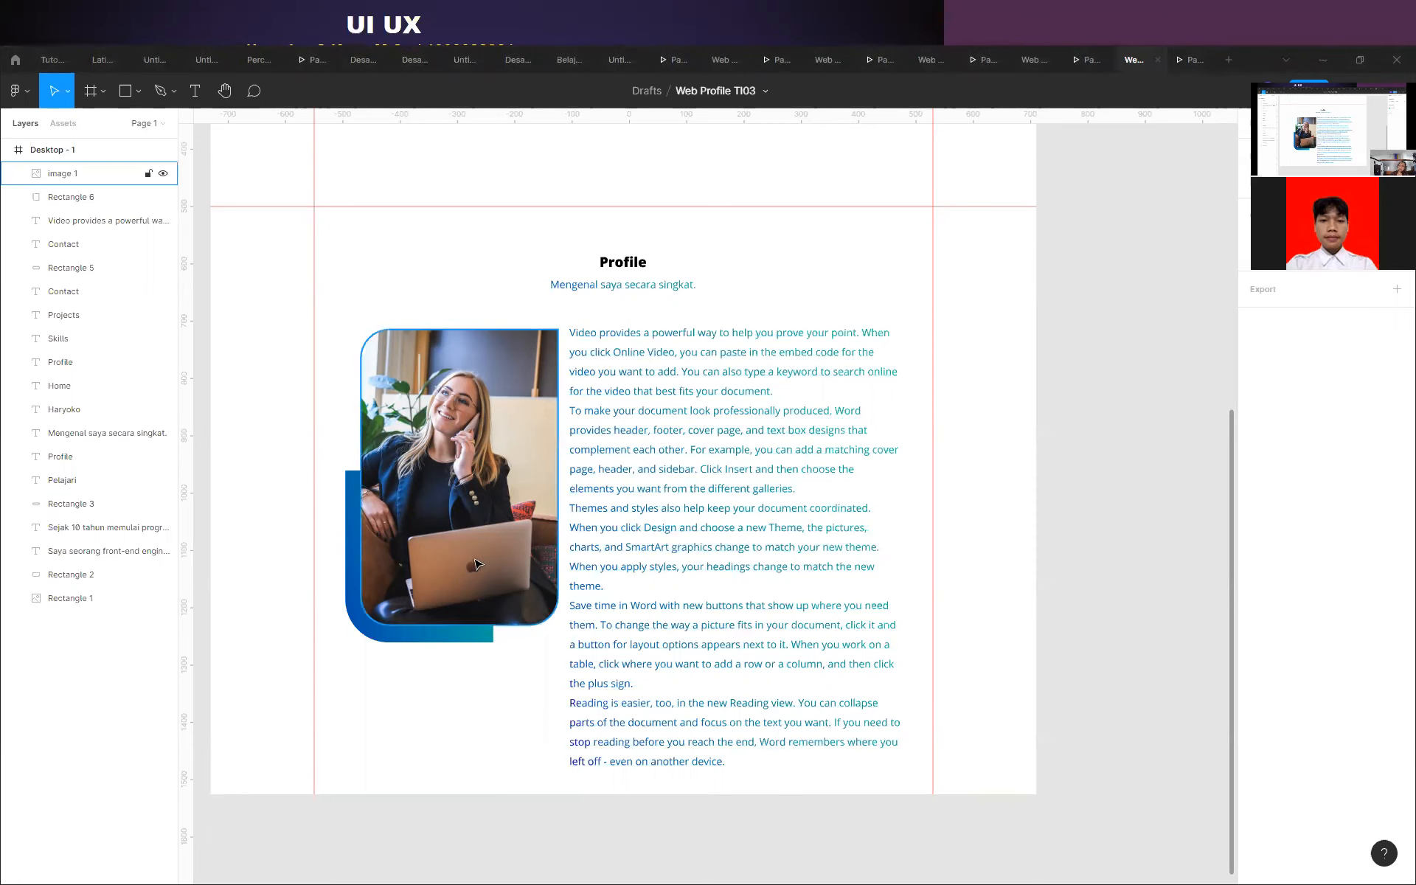
scroll(473, 566, down, 5)
scroll(497, 667, up, 2)
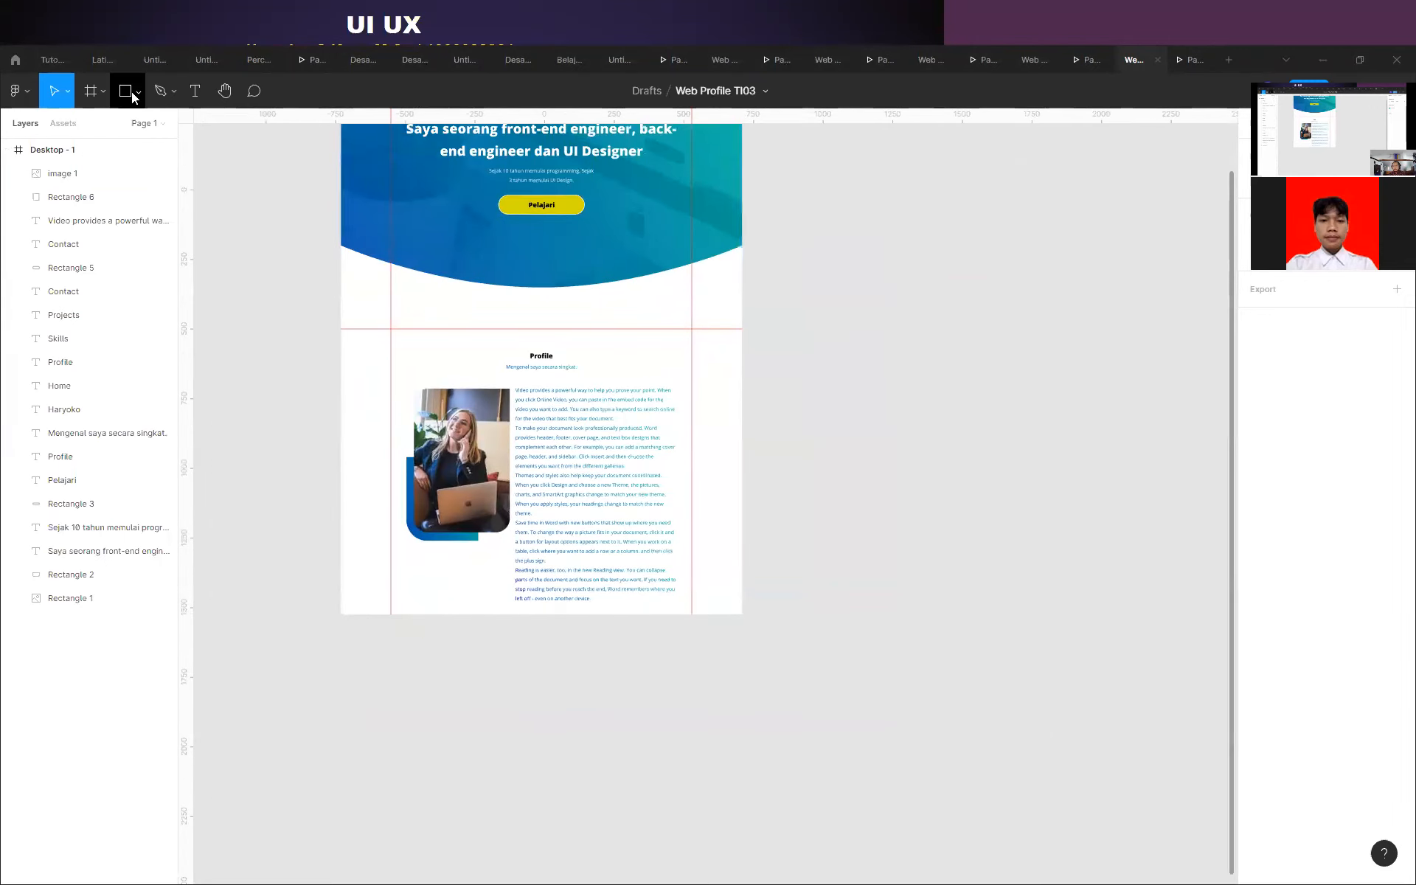
scroll(607, 307, down, 1)
scroll(601, 398, up, 5)
scroll(556, 816, up, 3)
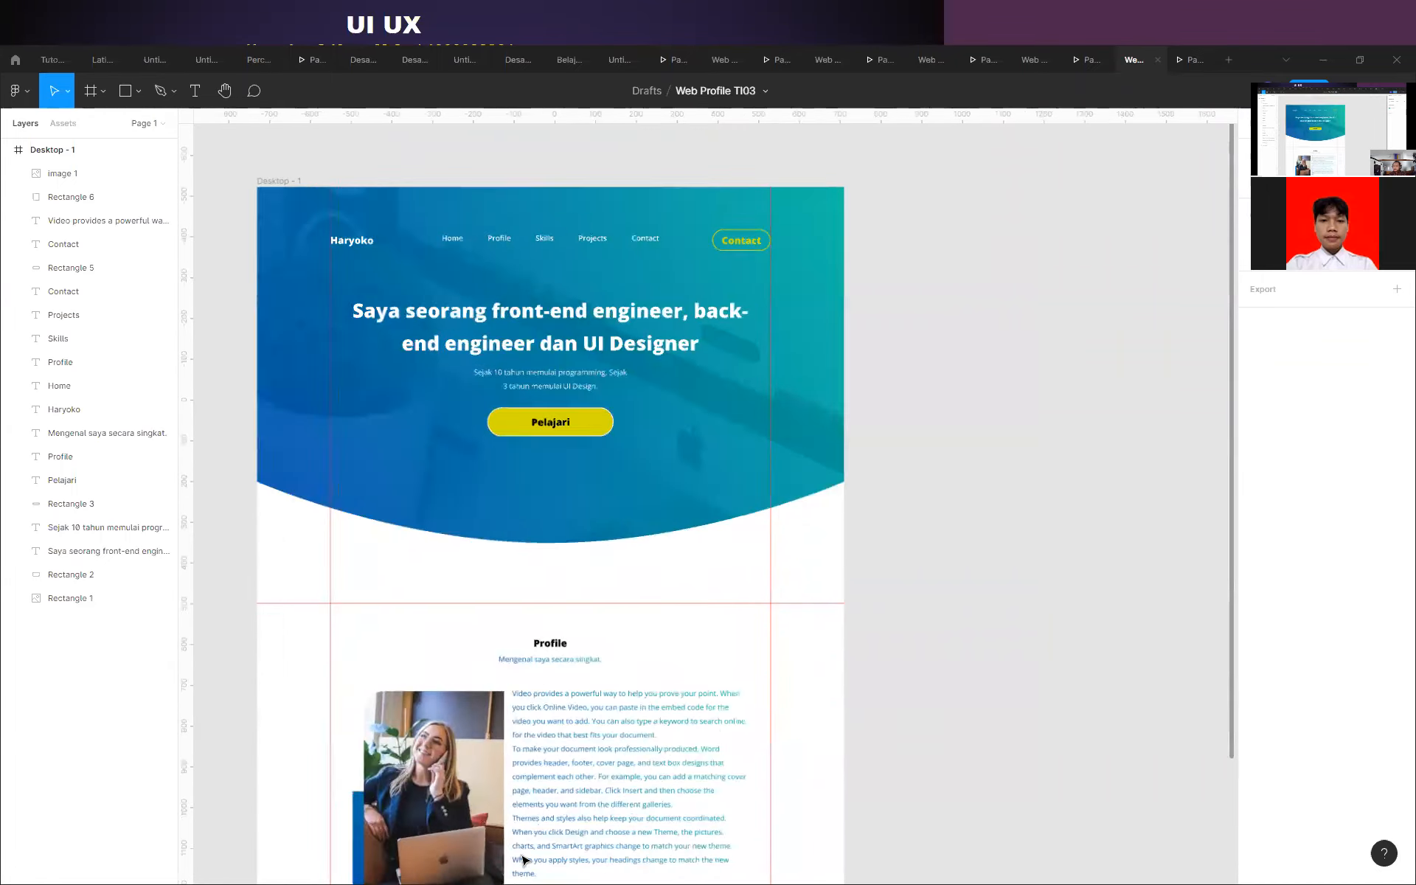
scroll(570, 588, down, 2)
scroll(570, 588, up, 3)
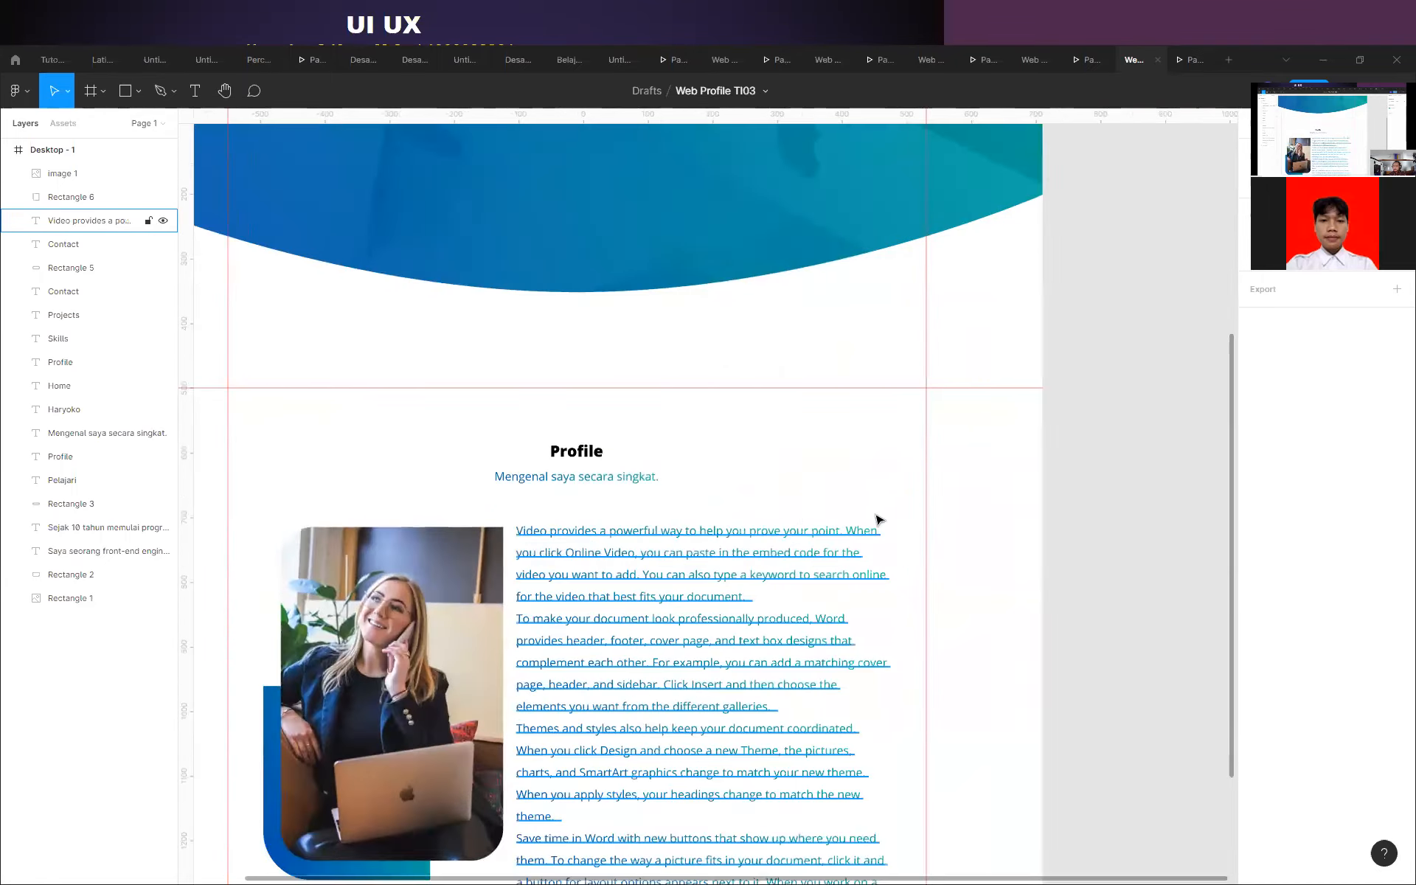
scroll(878, 523, down, 3)
scroll(787, 666, up, 3)
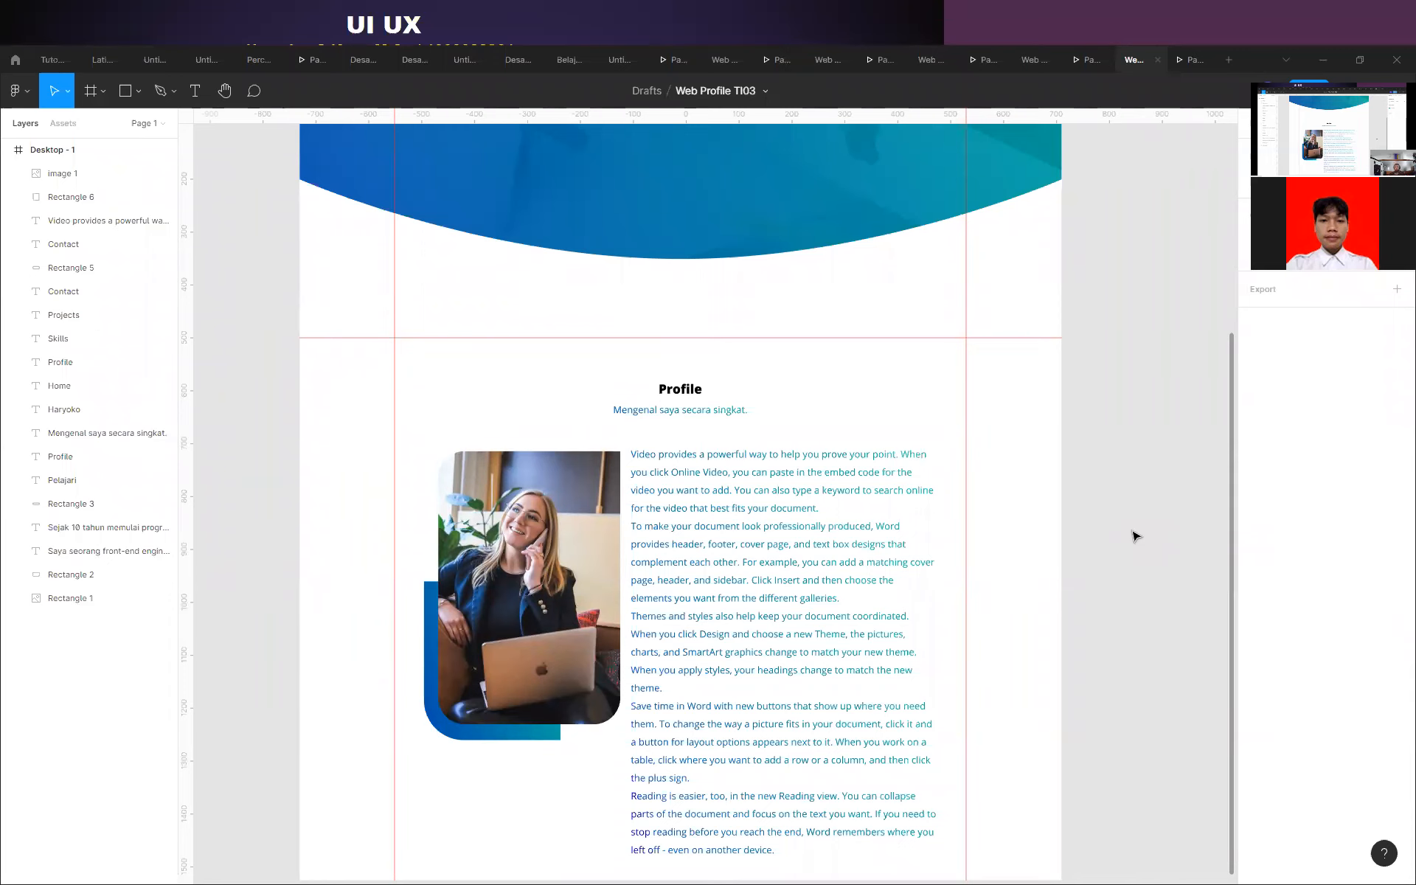
Draw a rectangle on the empty canvas beside the Desktop - 1 frame and size it to 1440 × 1024.
scroll(942, 458, down, 5)
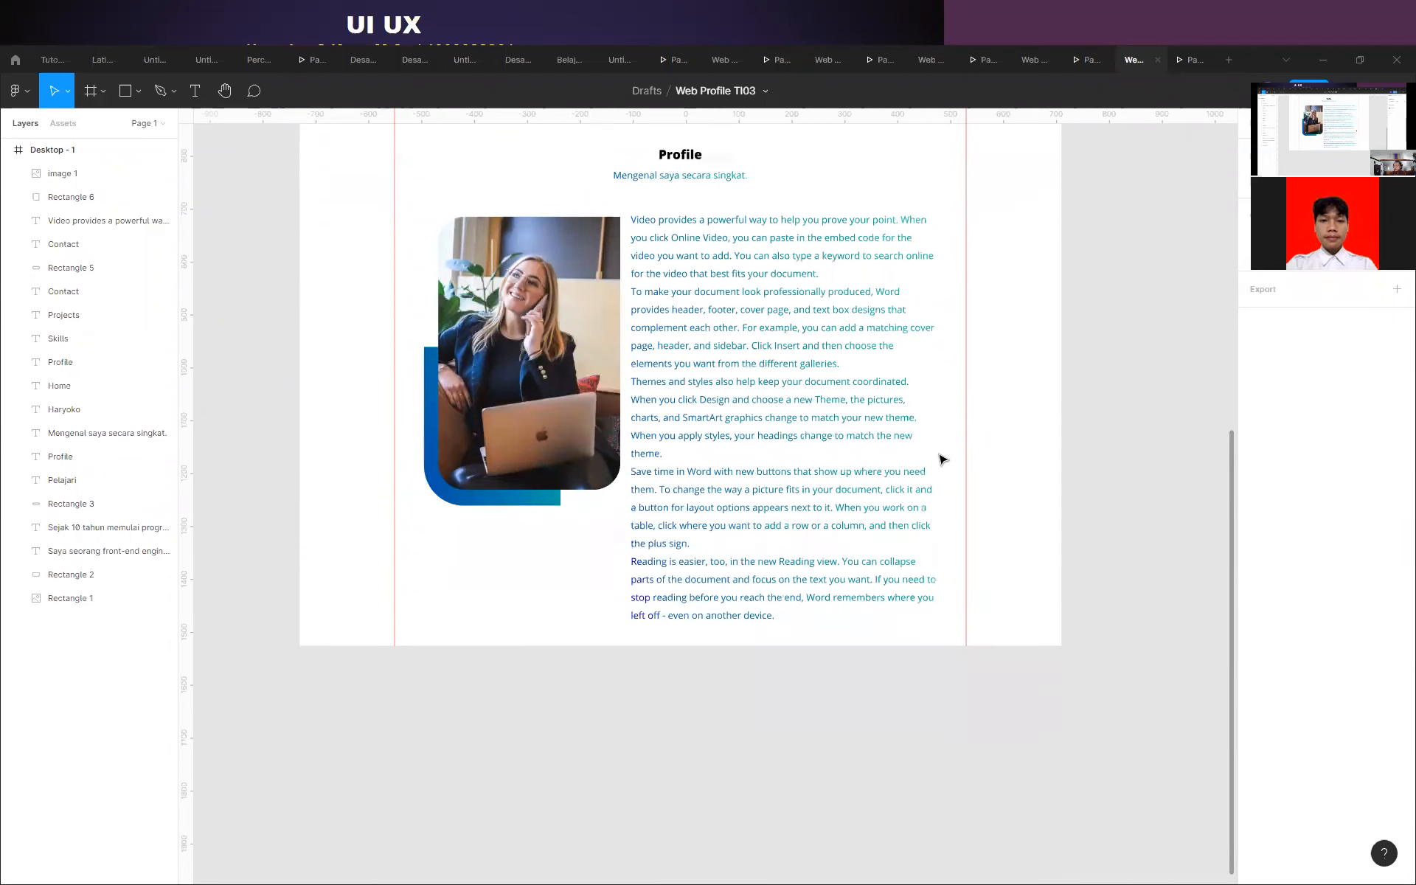
scroll(765, 500, down, 5)
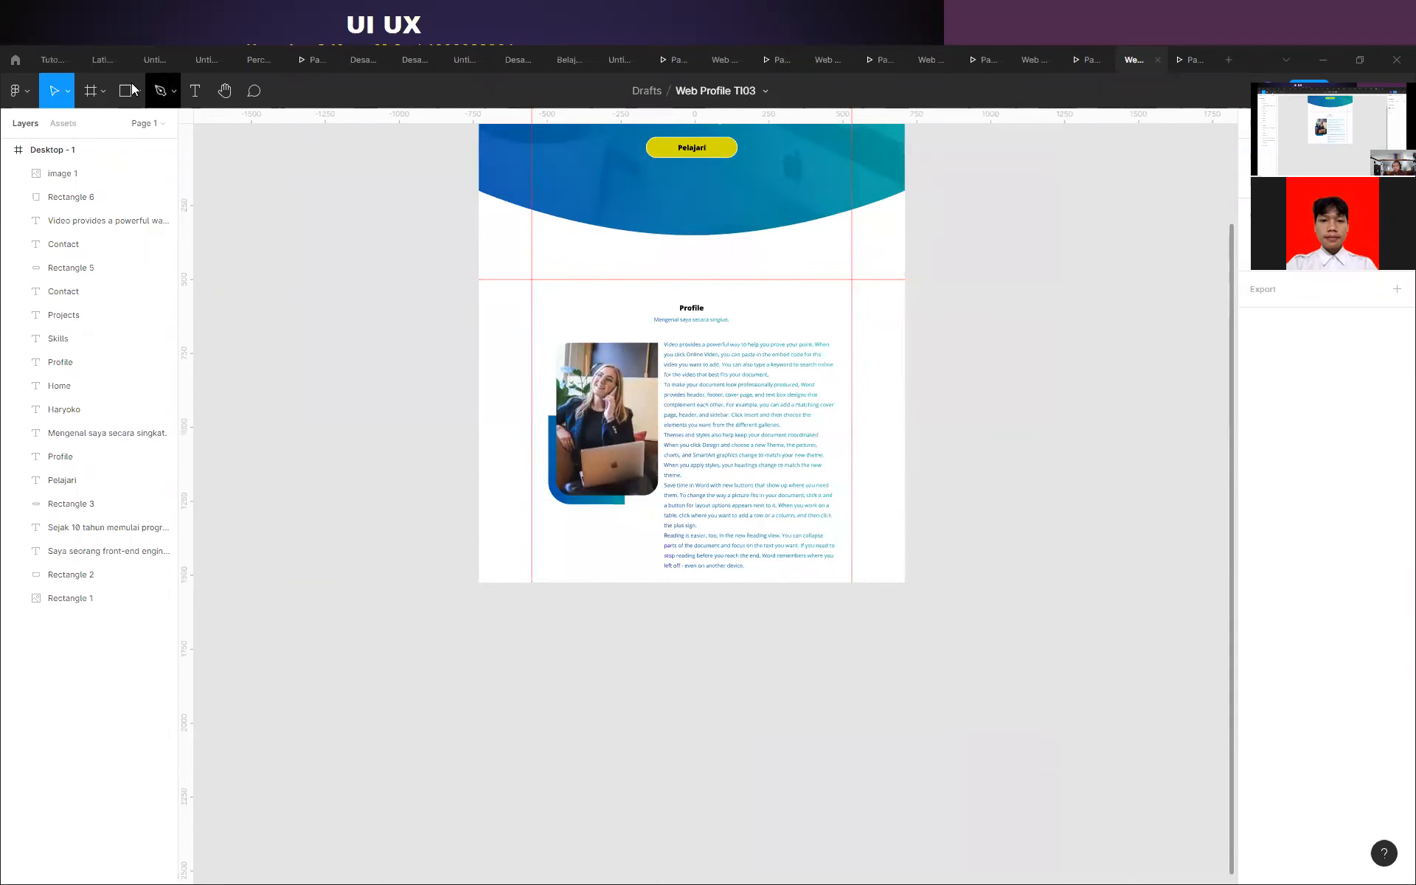
key(r)
drag(989, 367, 1110, 487)
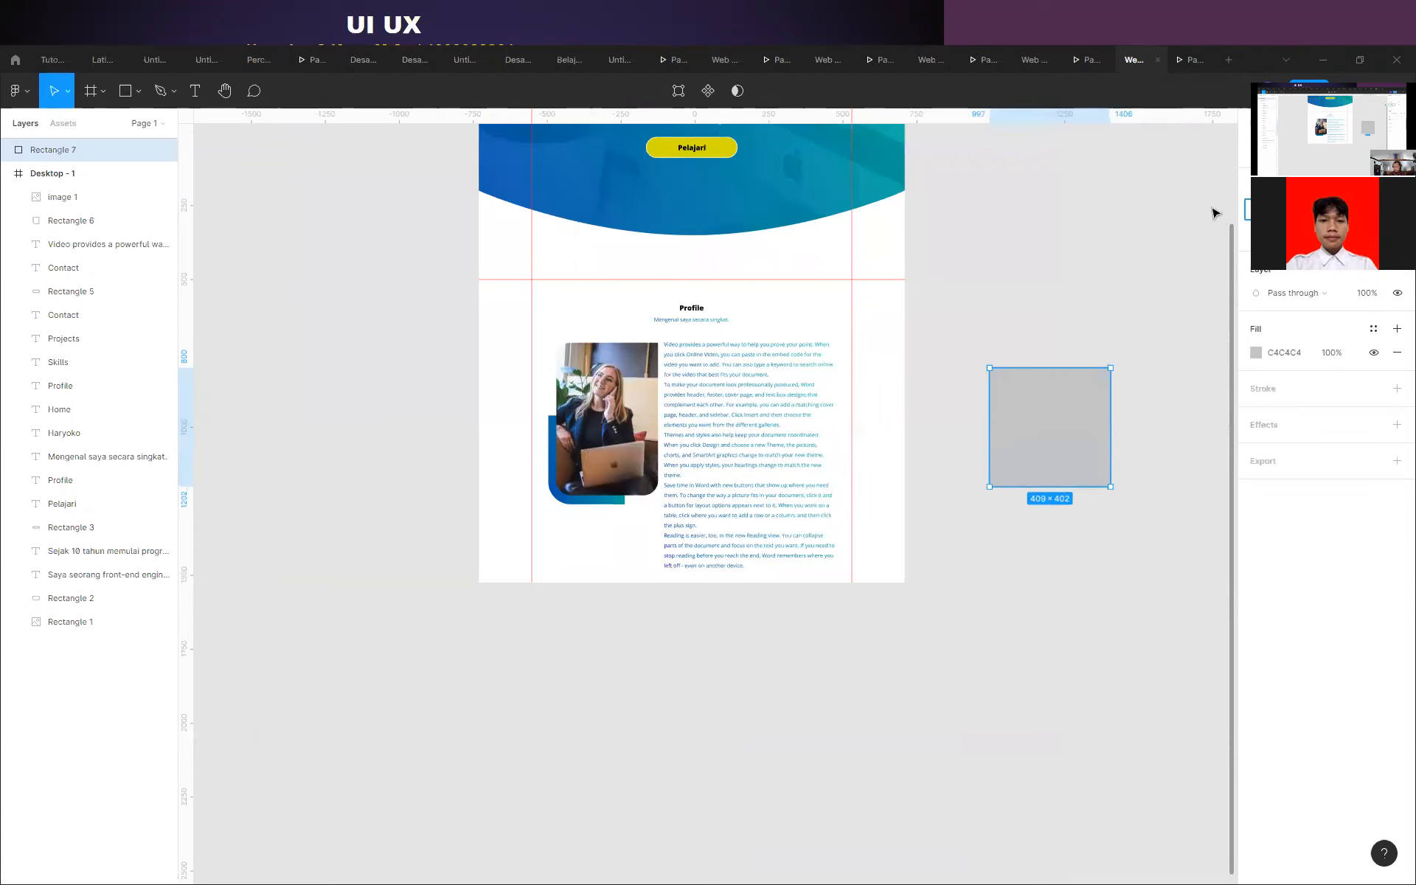
key(Return)
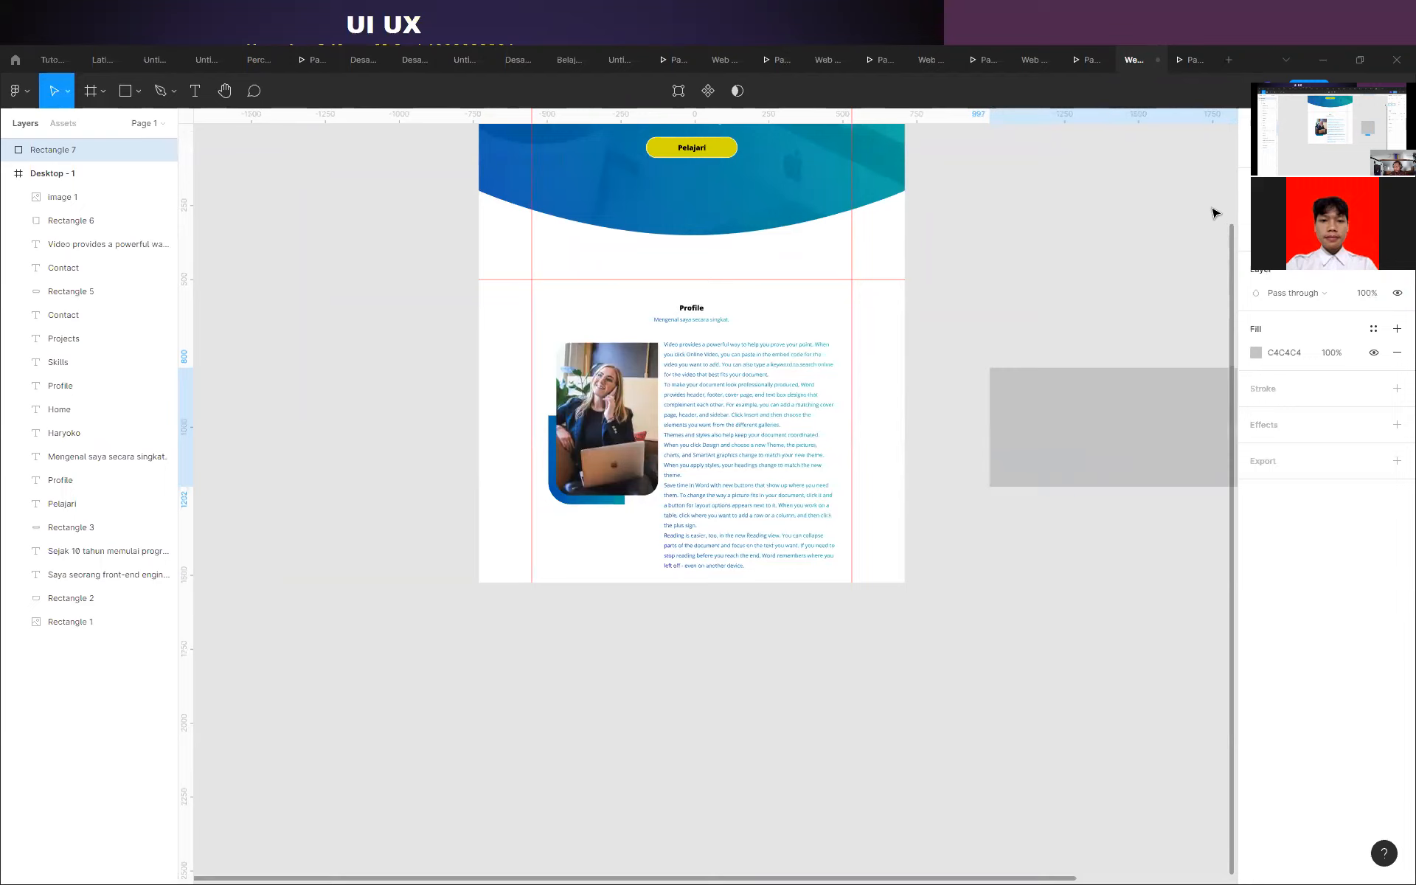
text(1024)
key(Return)
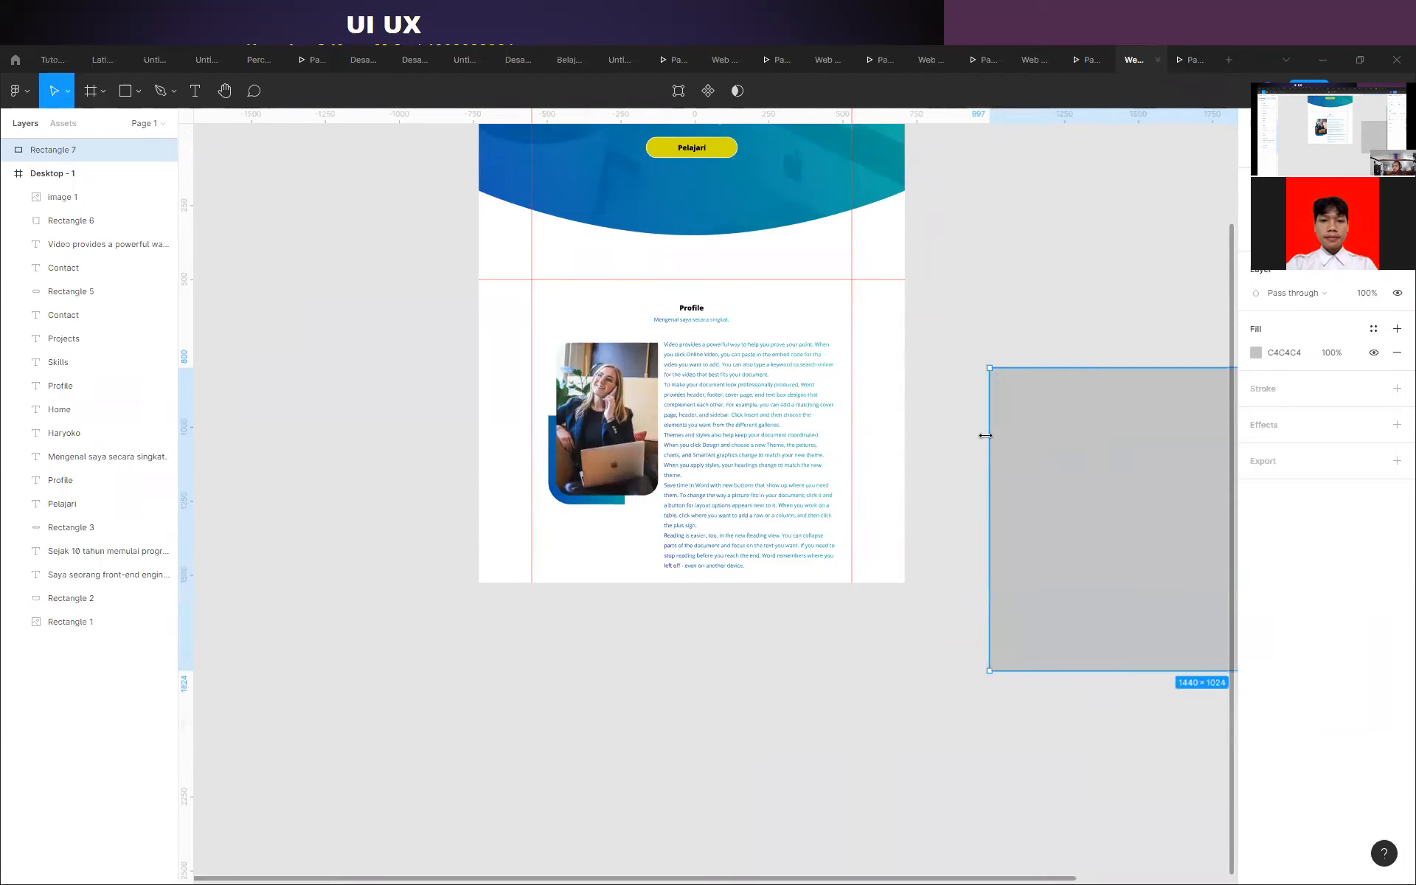
Place the grey rectangle flush beneath the Desktop - 1 frame and extend the frame's height to 3072 to cover it.
click(38, 174)
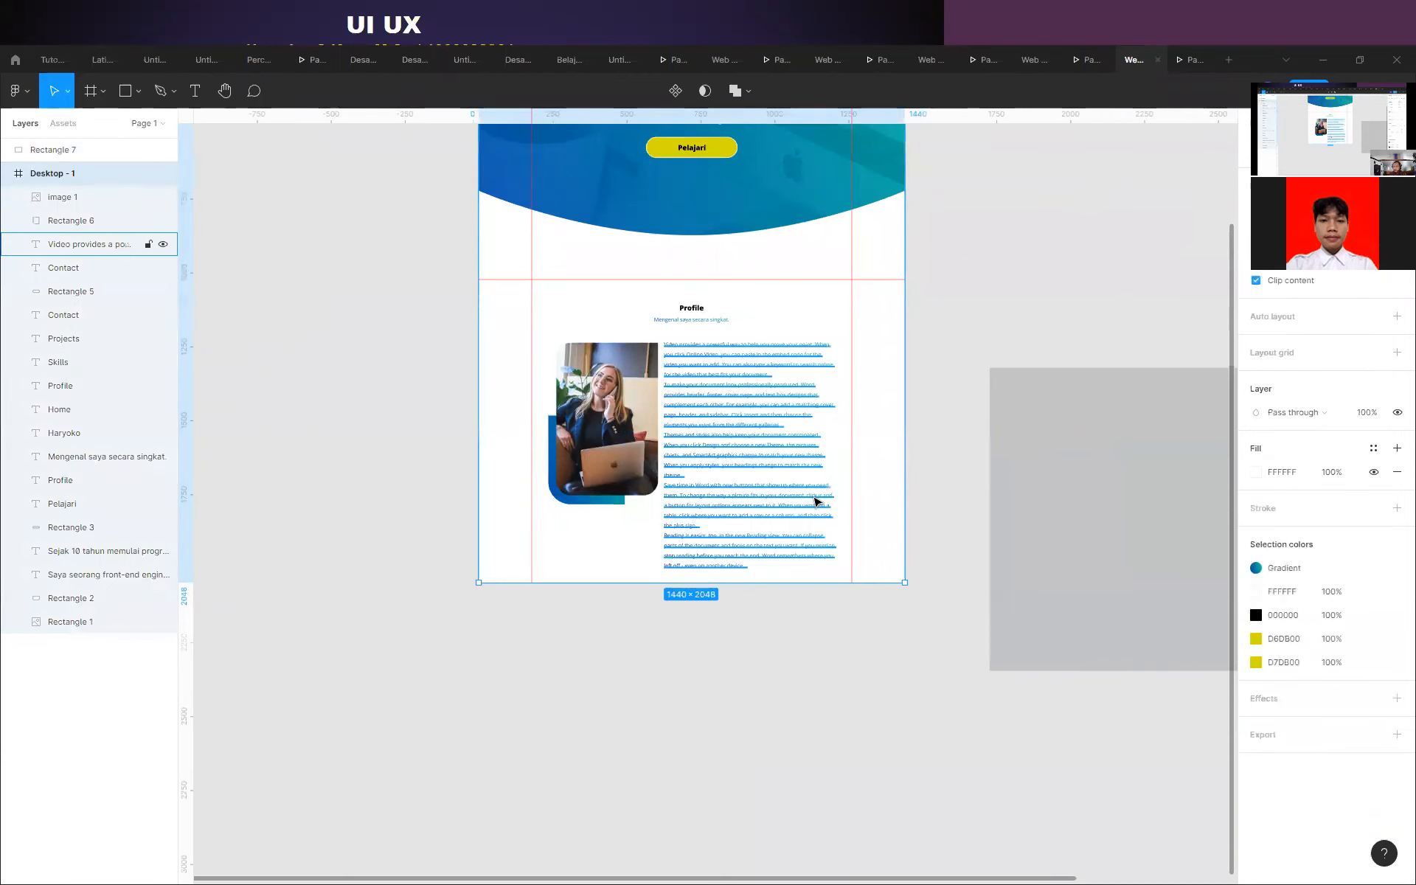
drag(1072, 369, 548, 606)
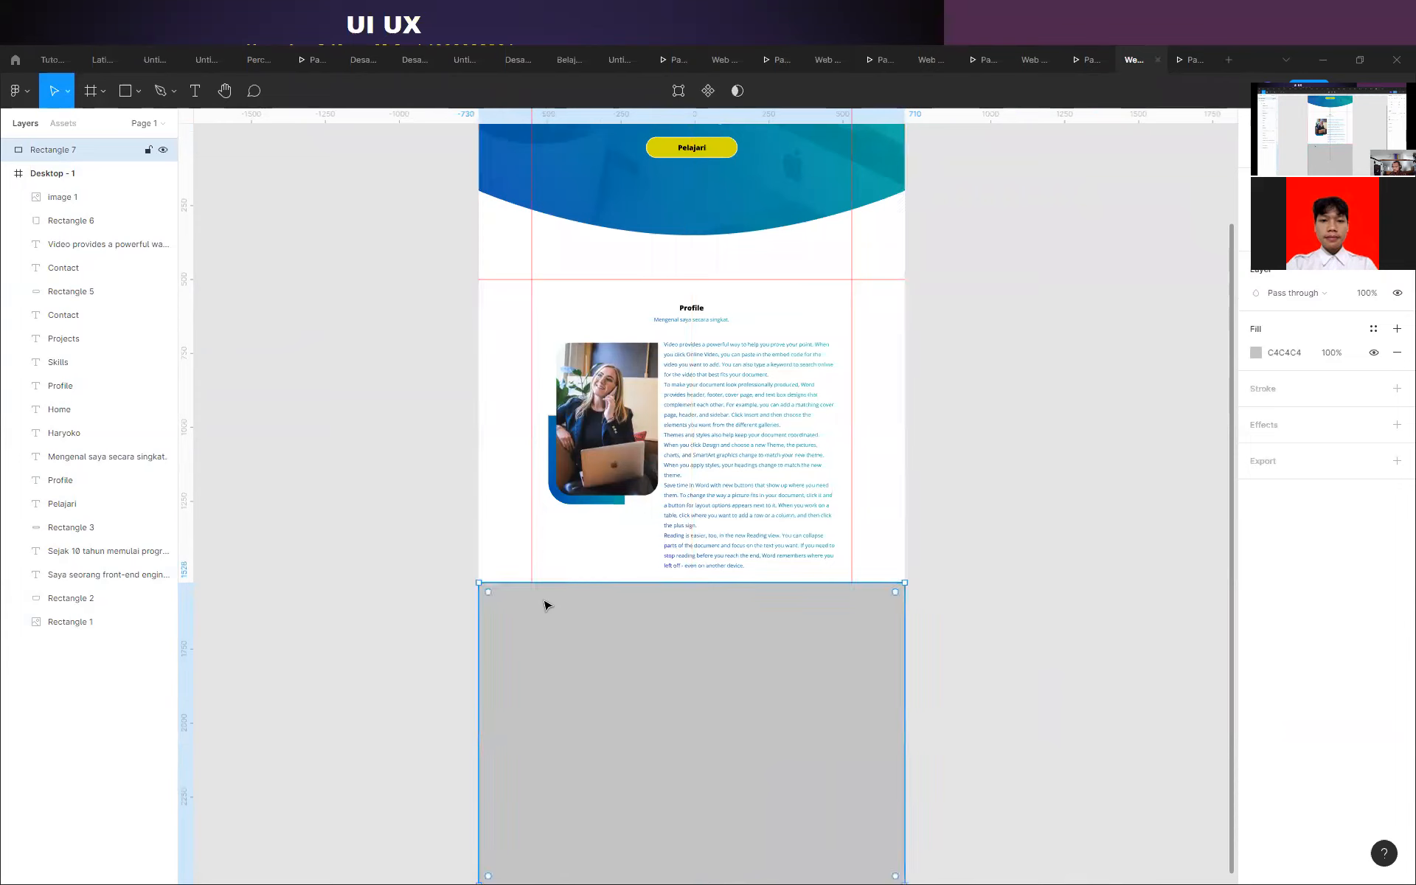
click(105, 174)
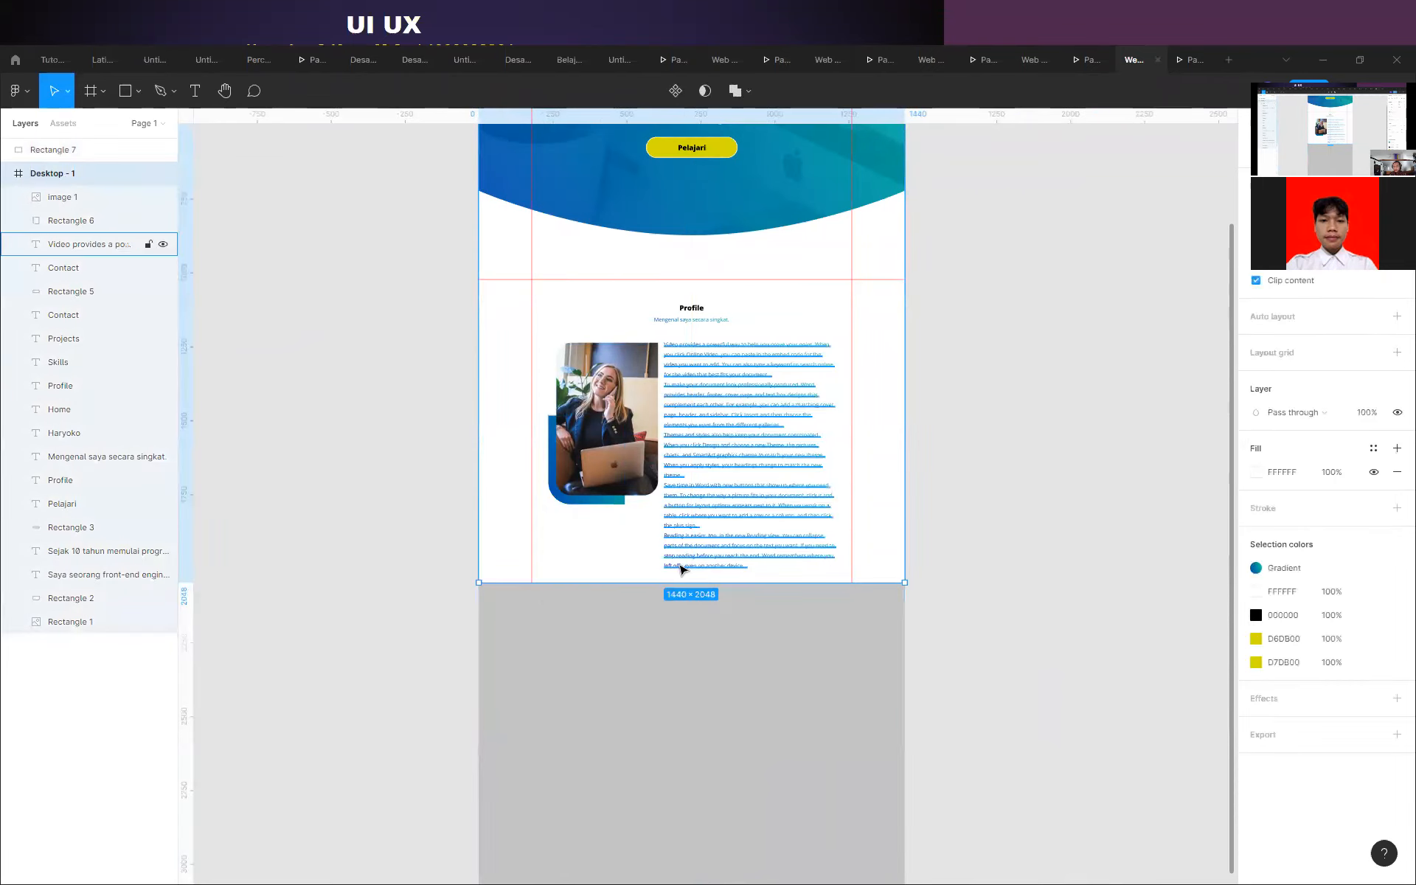
scroll(679, 572, down, 5)
drag(683, 167, 671, 476)
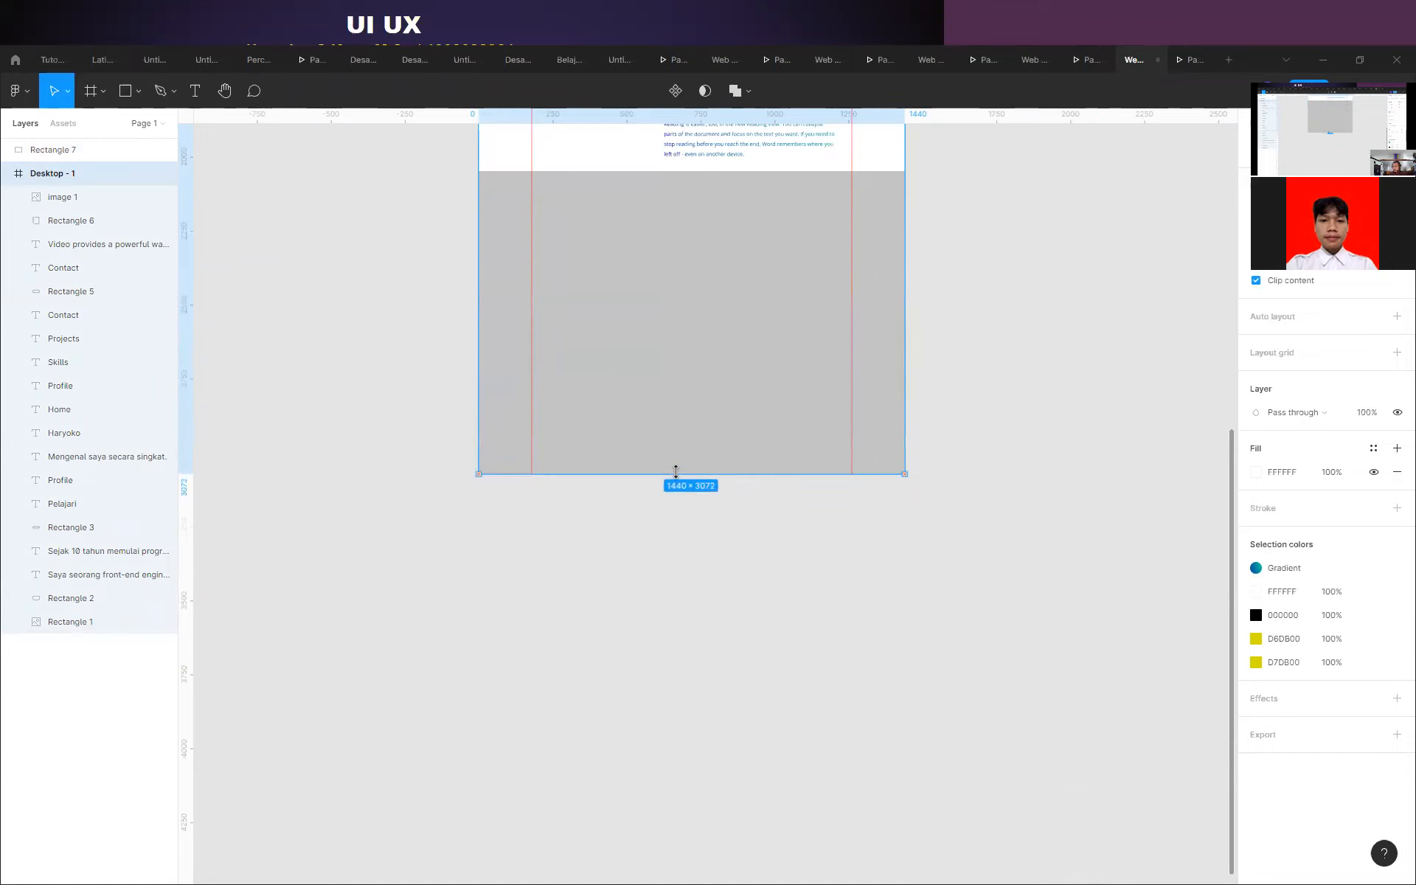
Nest the grey rectangle inside the Desktop - 1 frame and apply the saved Gradient color style to its fill.
click(42, 150)
drag(52, 185, 52, 186)
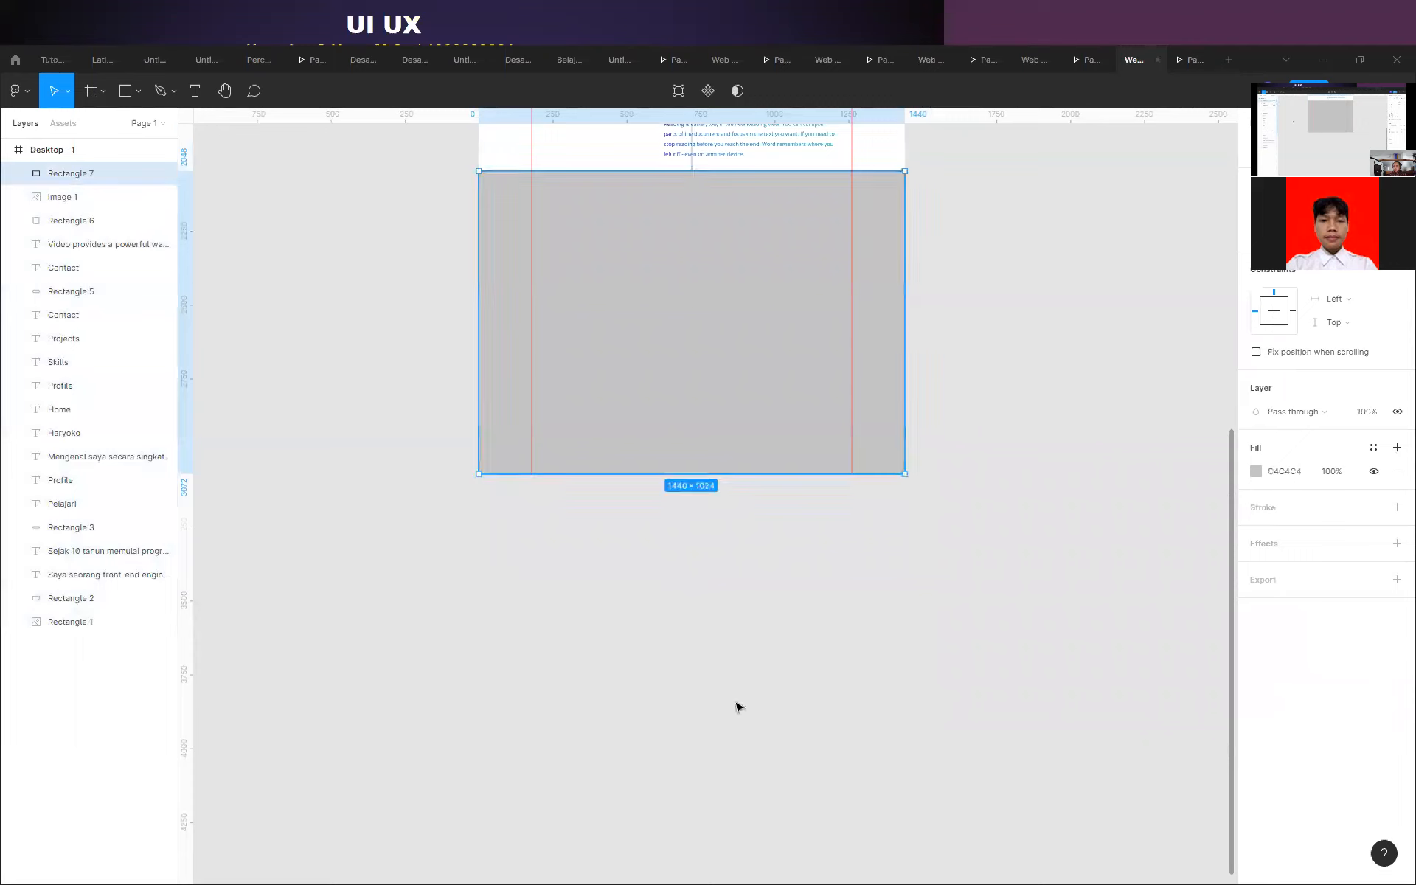
click(1374, 448)
click(1266, 539)
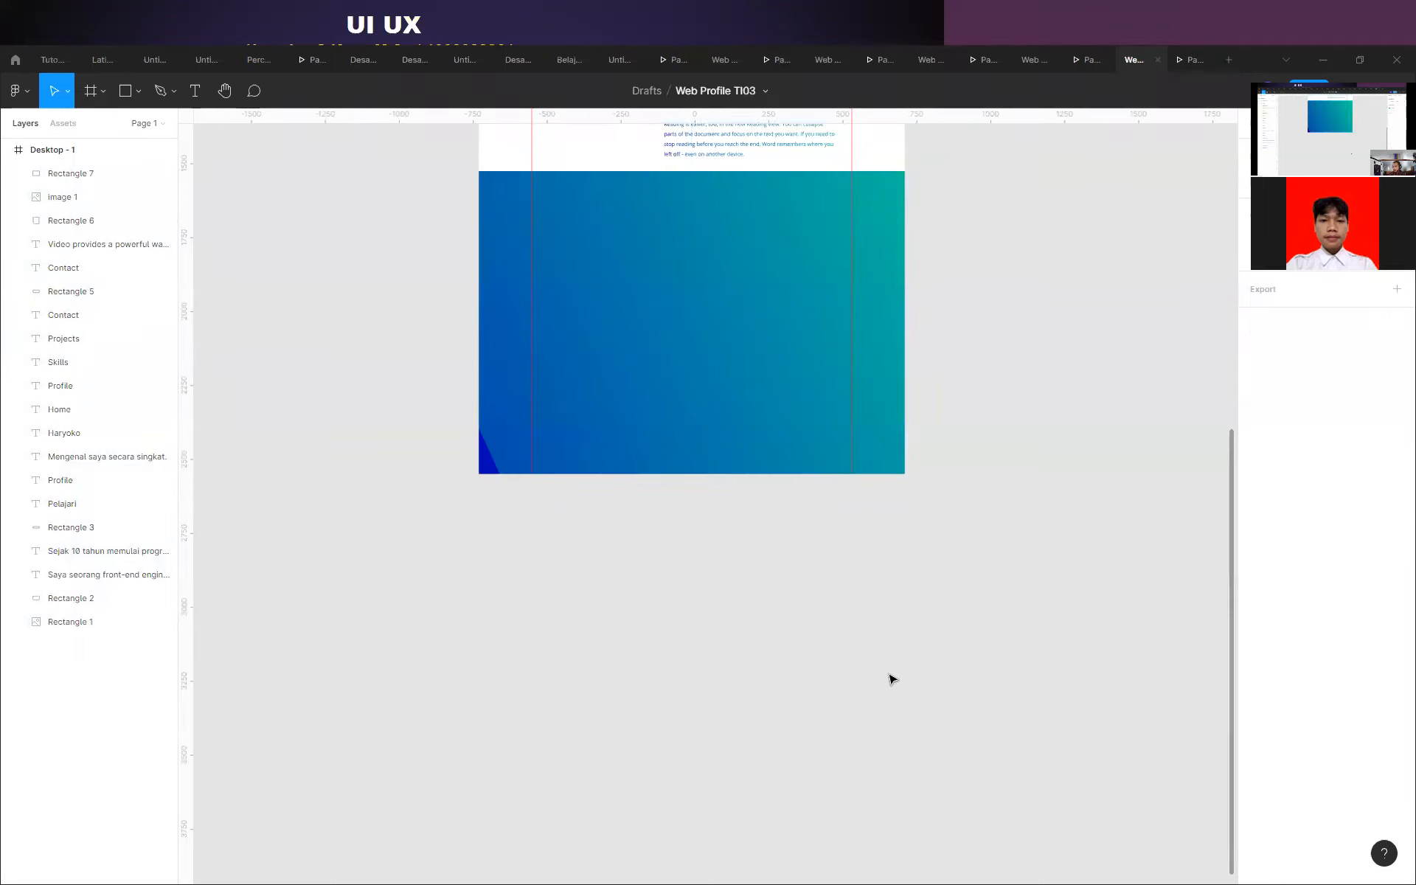
Try layer opacities of 5% and 20% on the gradient rectangle below the Profile section.
scroll(856, 683, up, 1)
click(683, 388)
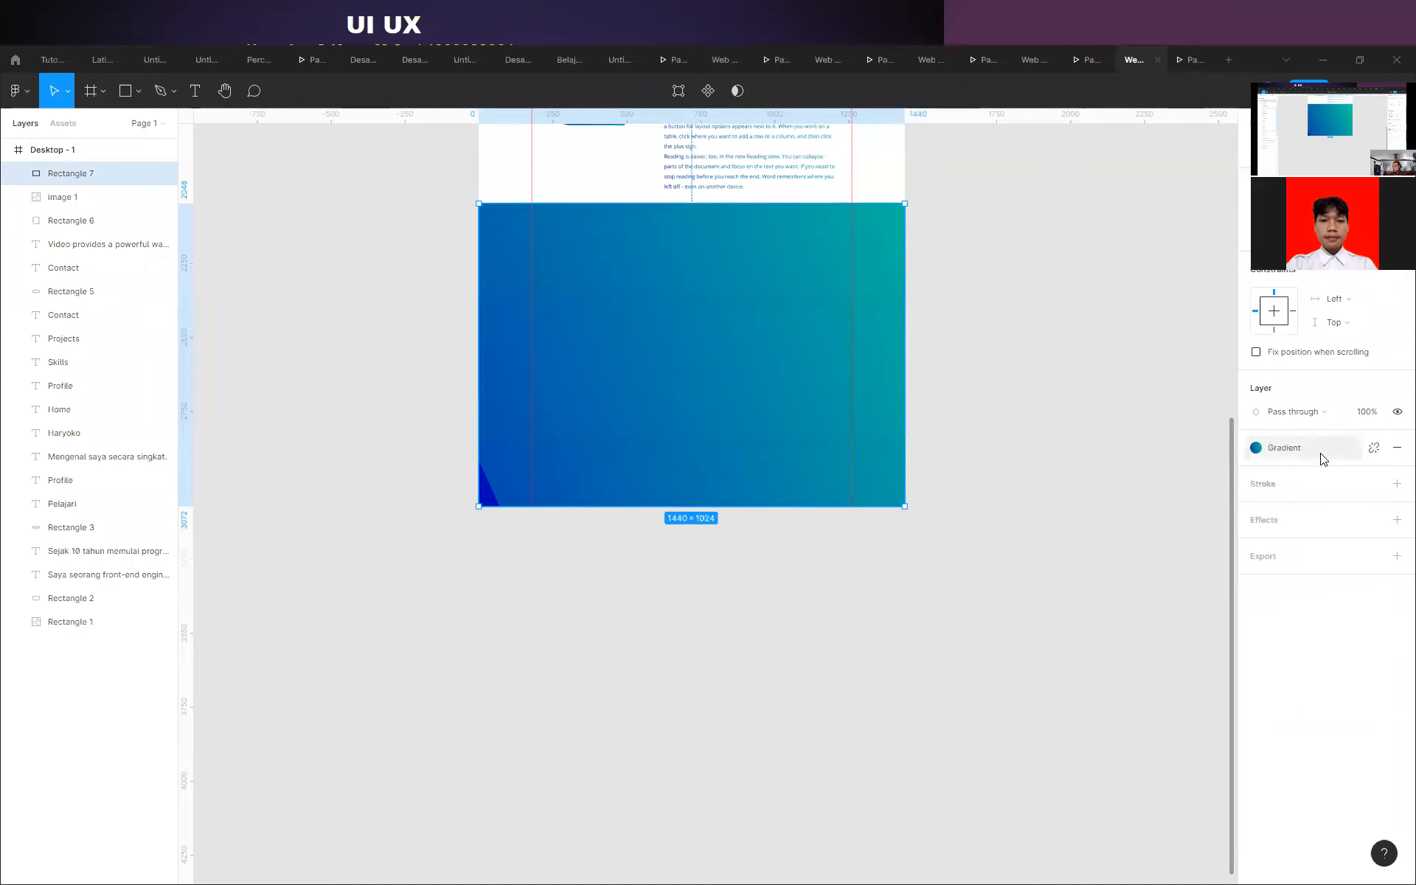
click(1373, 413)
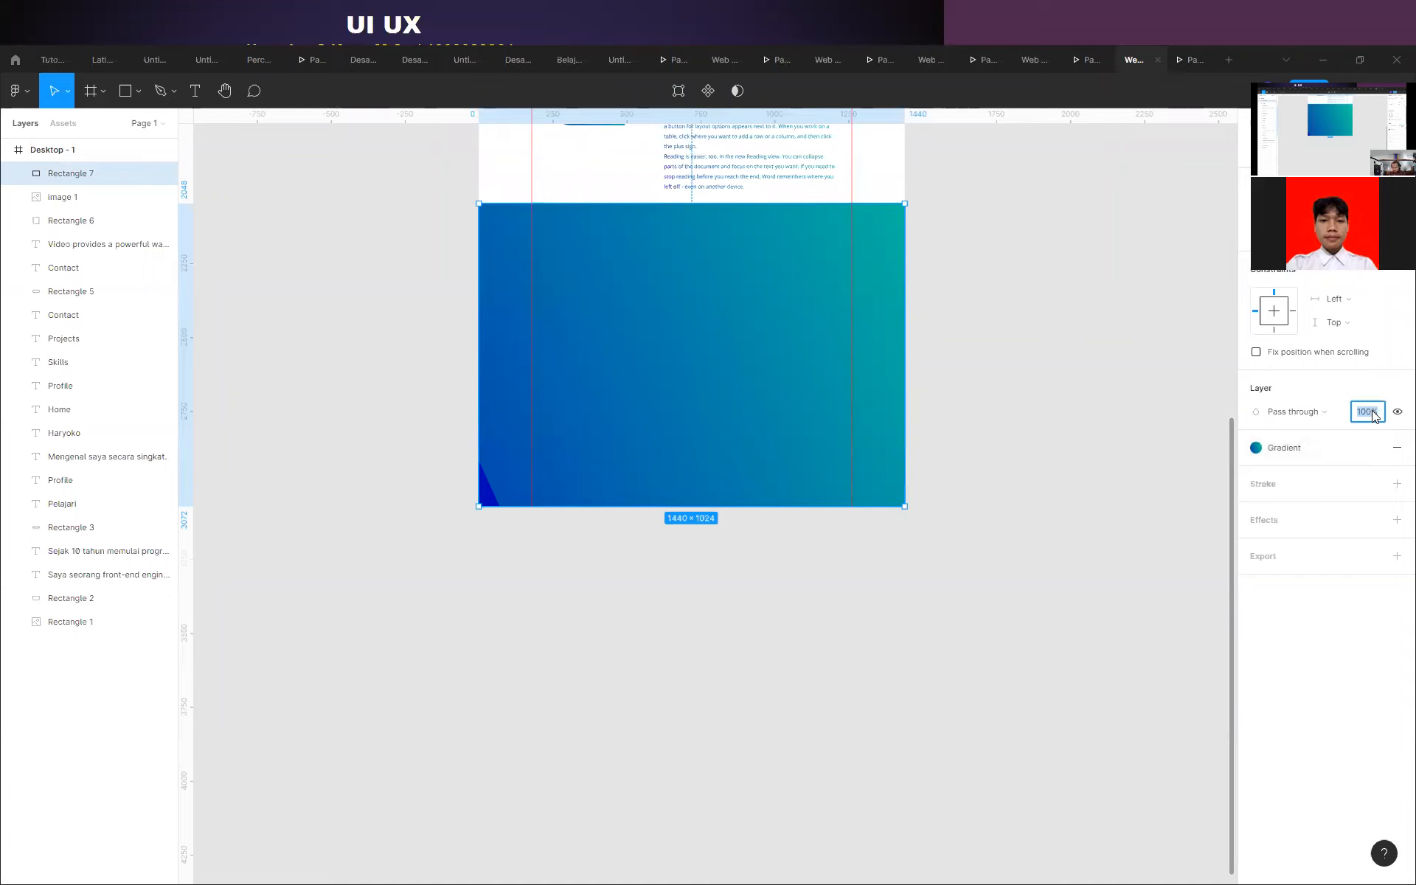
text(5)
key(Return)
click(1373, 415)
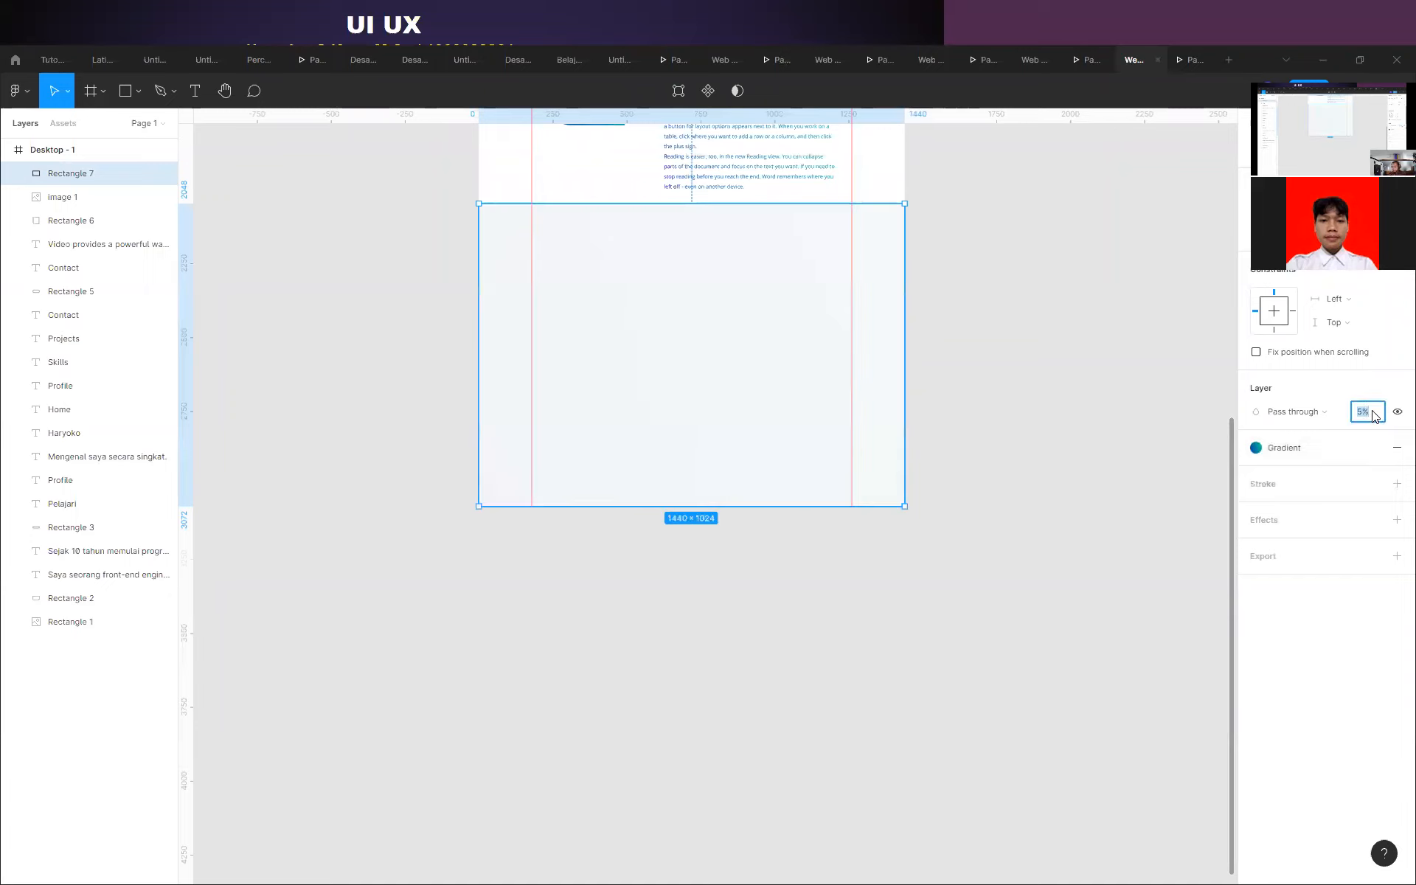
text(100)
key(Return)
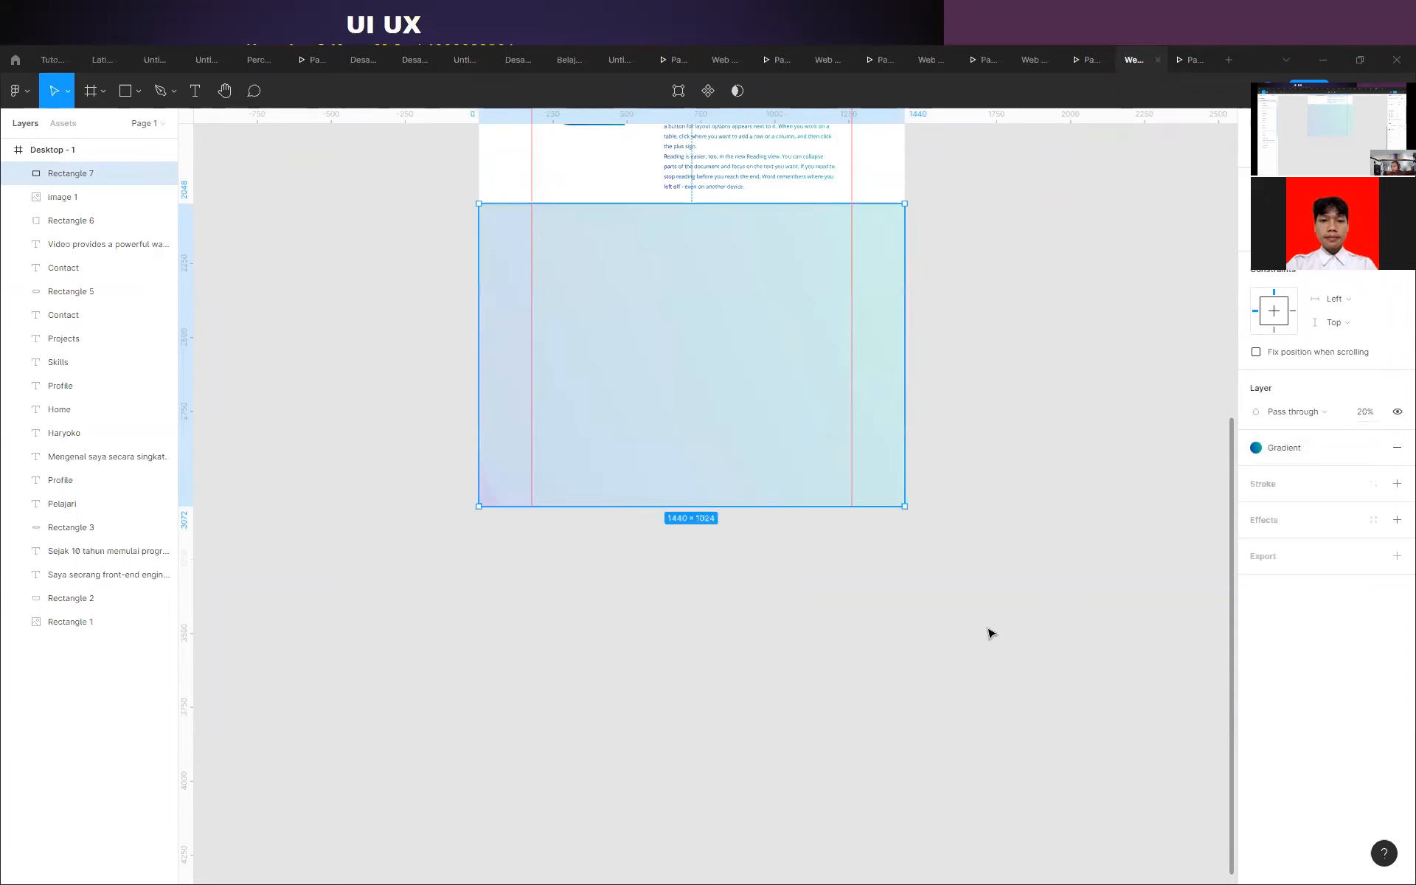
click(931, 662)
Review the page layout and examine the hero shape's Gradient color style, the style list and the available libraries.
scroll(934, 658, up, 4)
scroll(936, 655, up, 2)
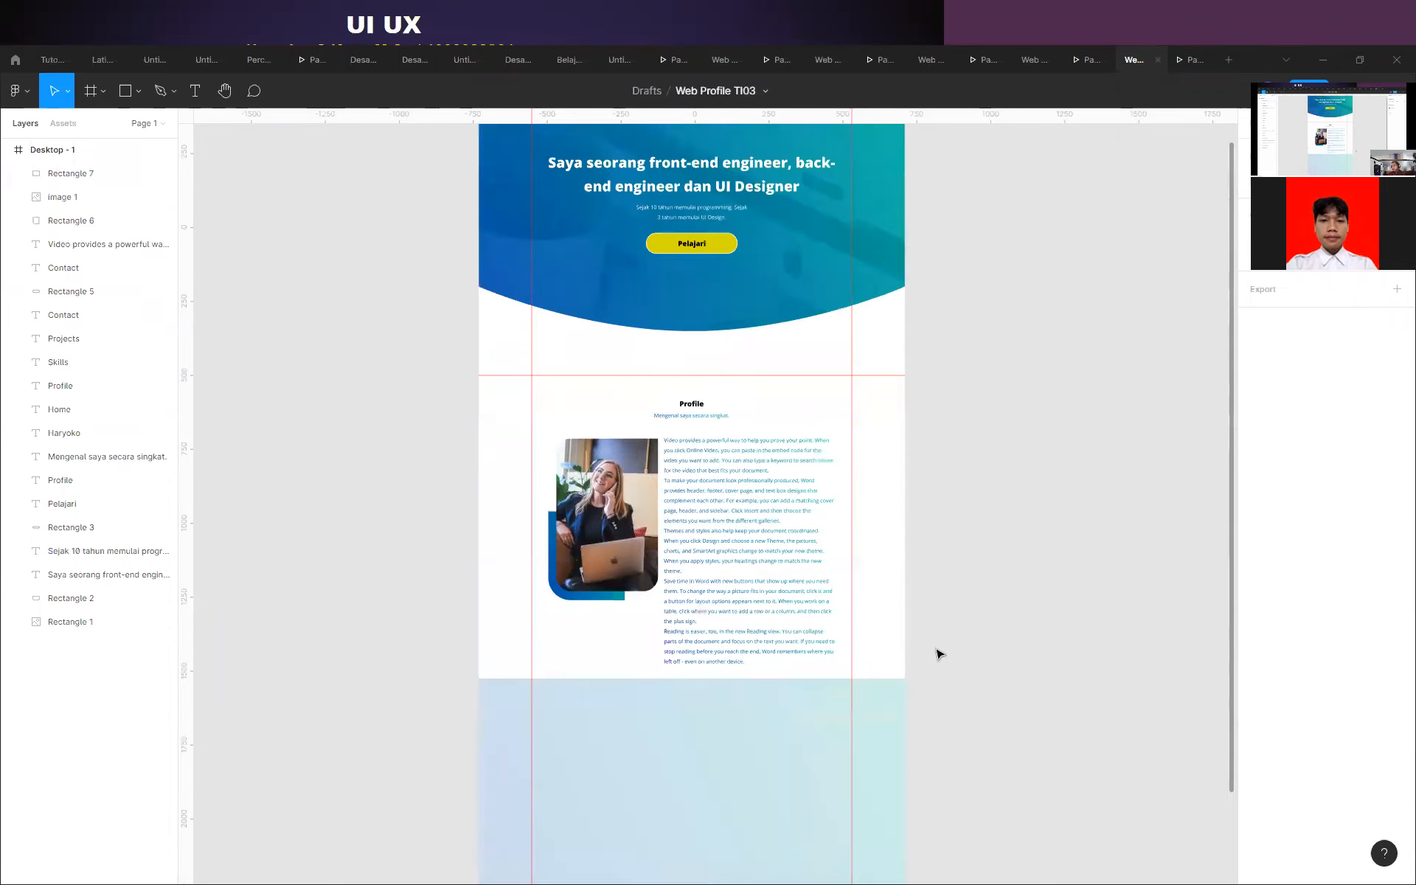
scroll(939, 653, down, 4)
scroll(922, 634, up, 5)
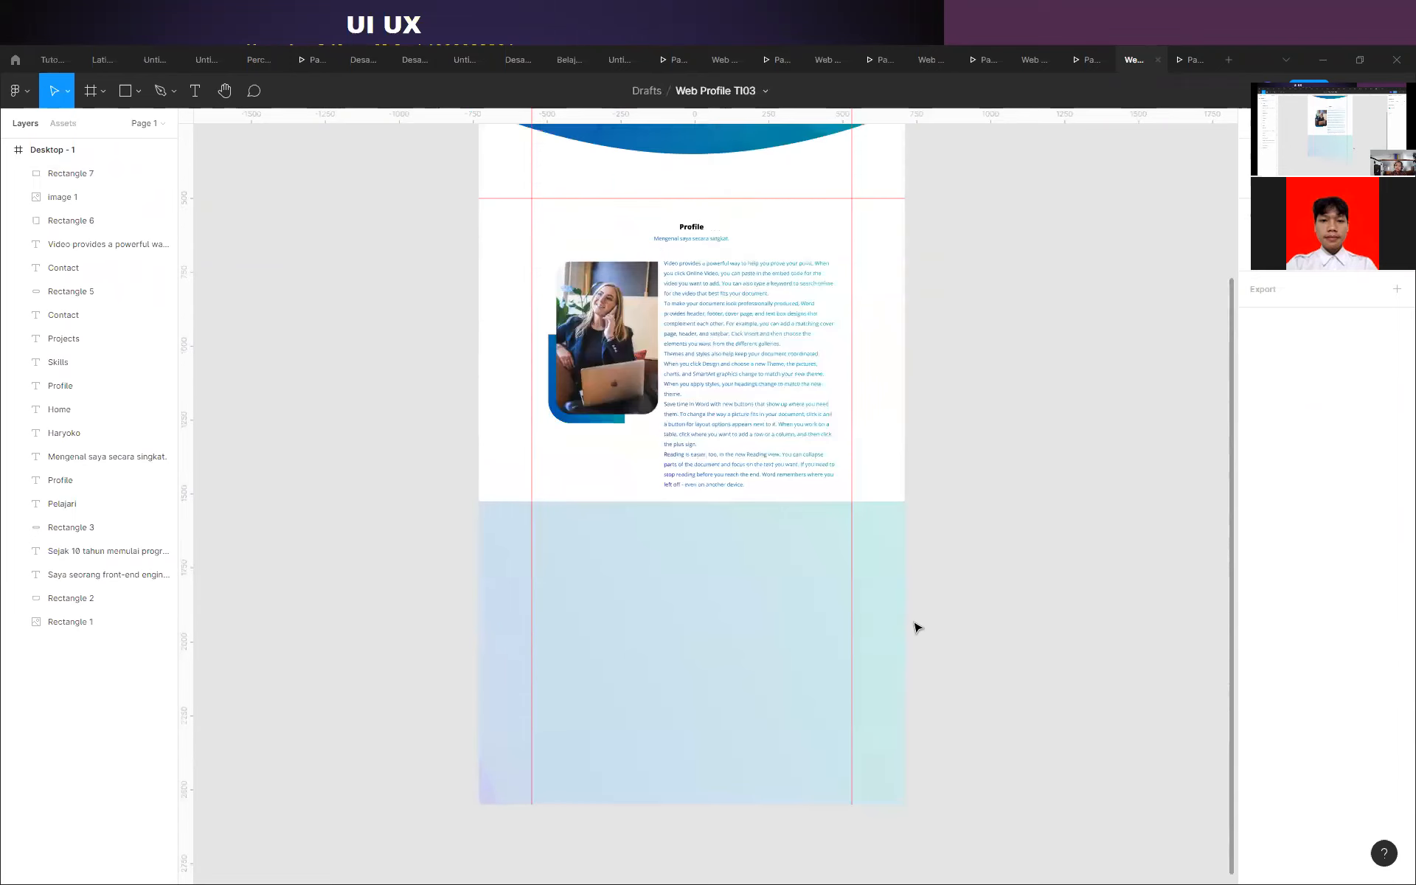
click(898, 243)
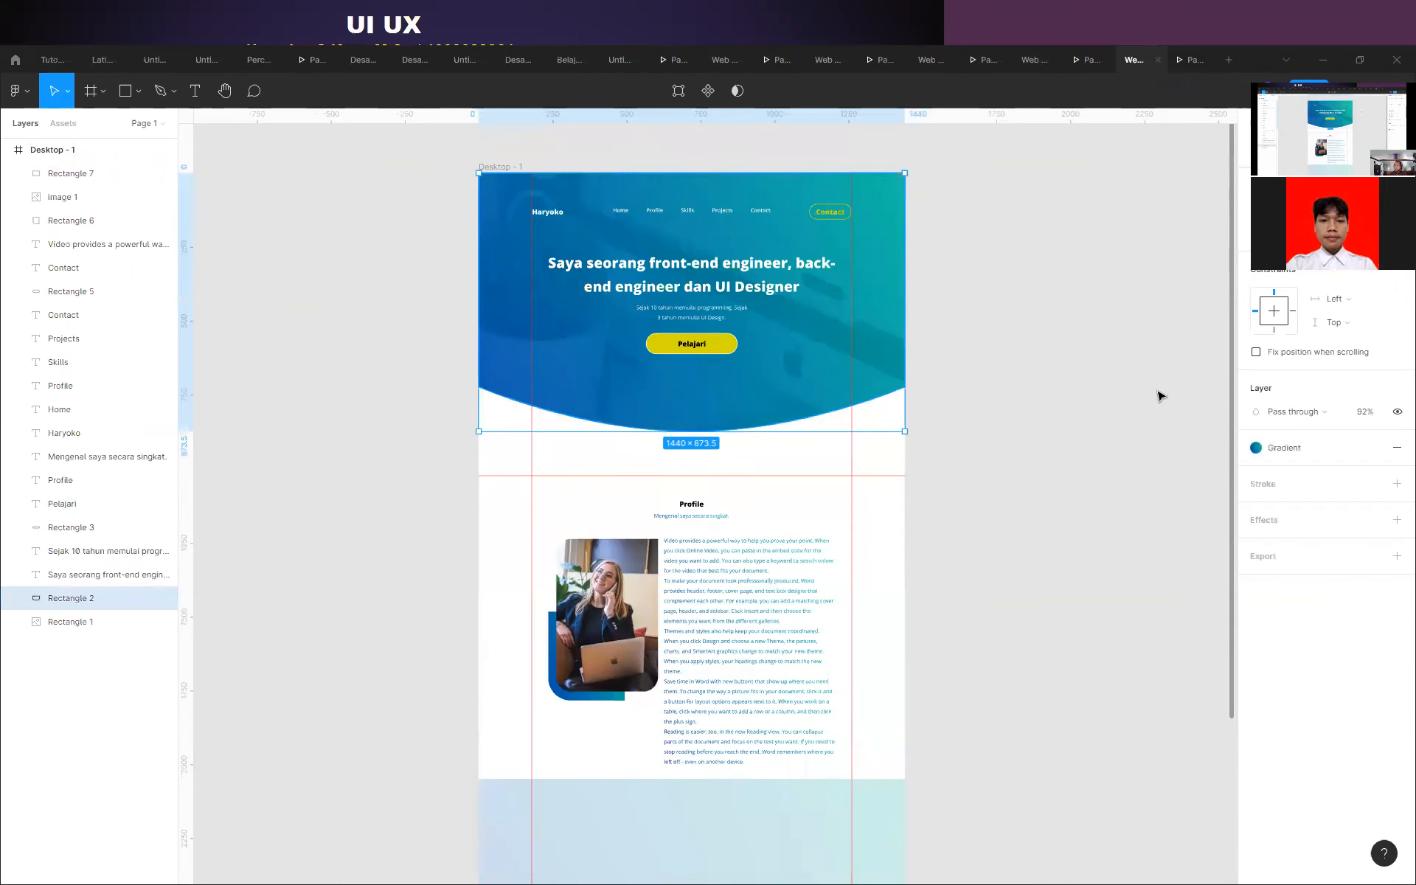
click(1286, 448)
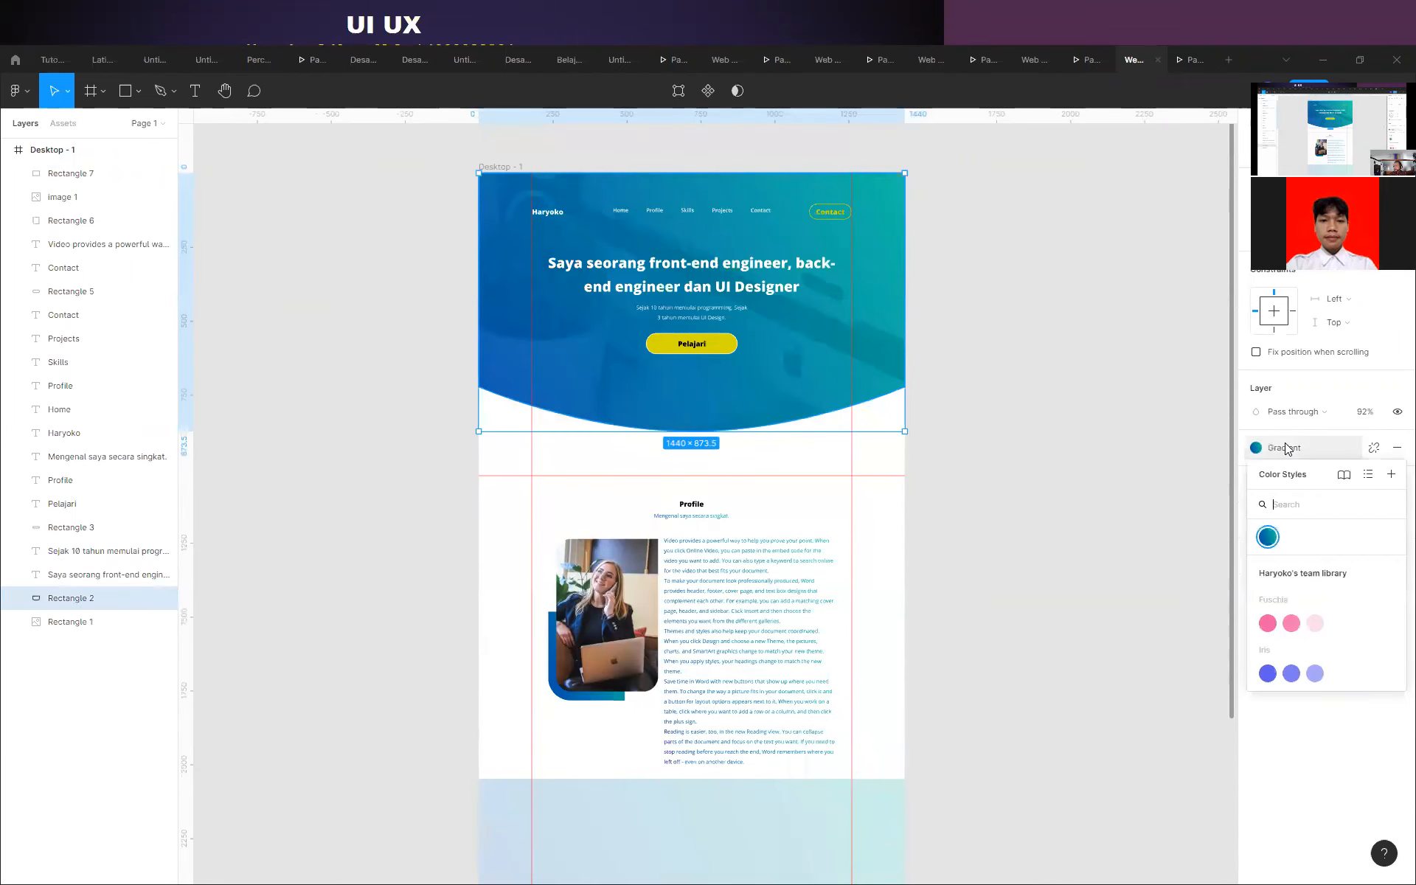
click(1285, 447)
click(1285, 448)
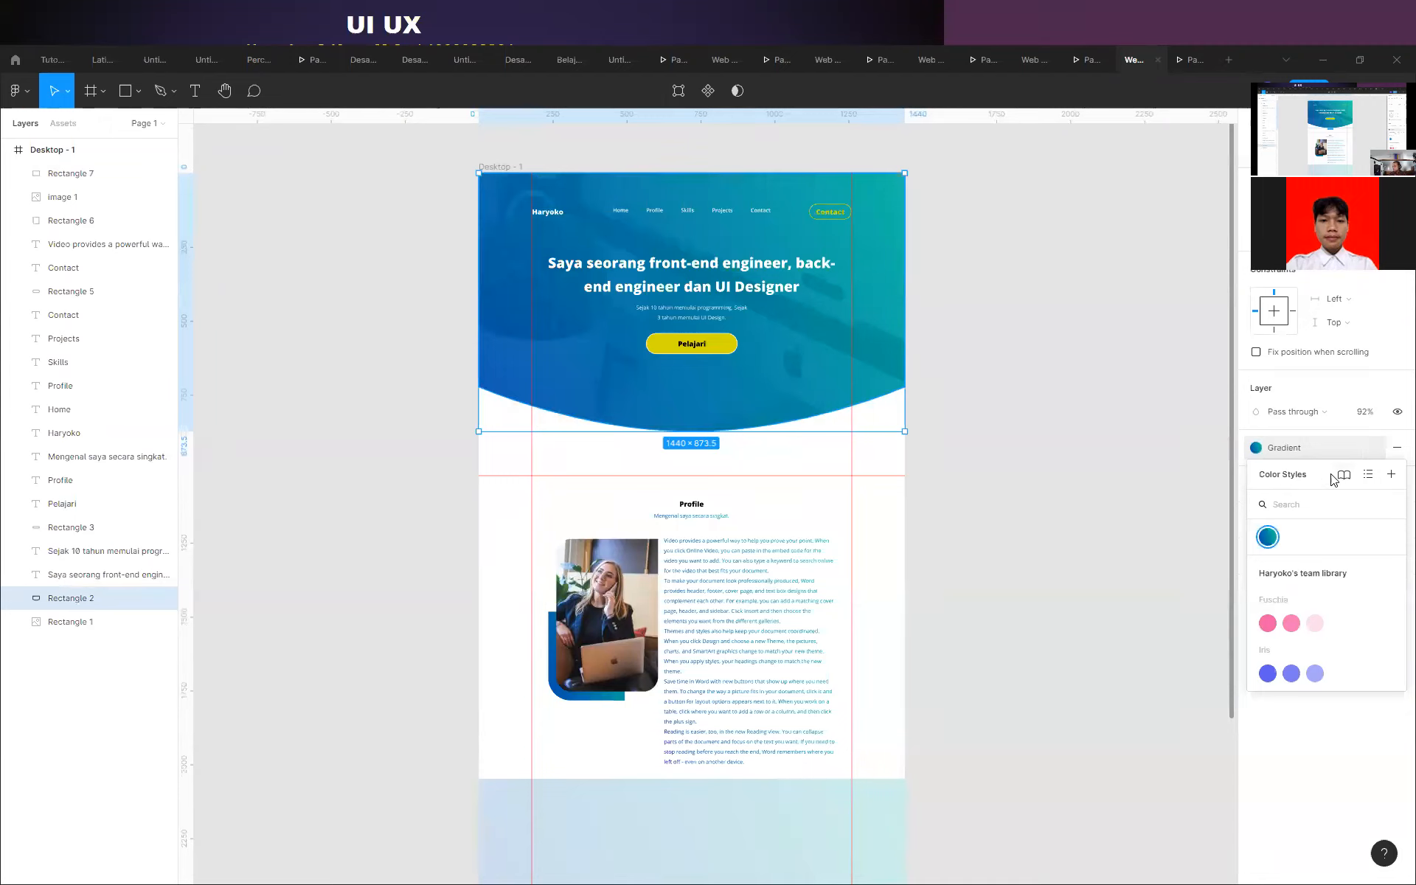
click(1368, 476)
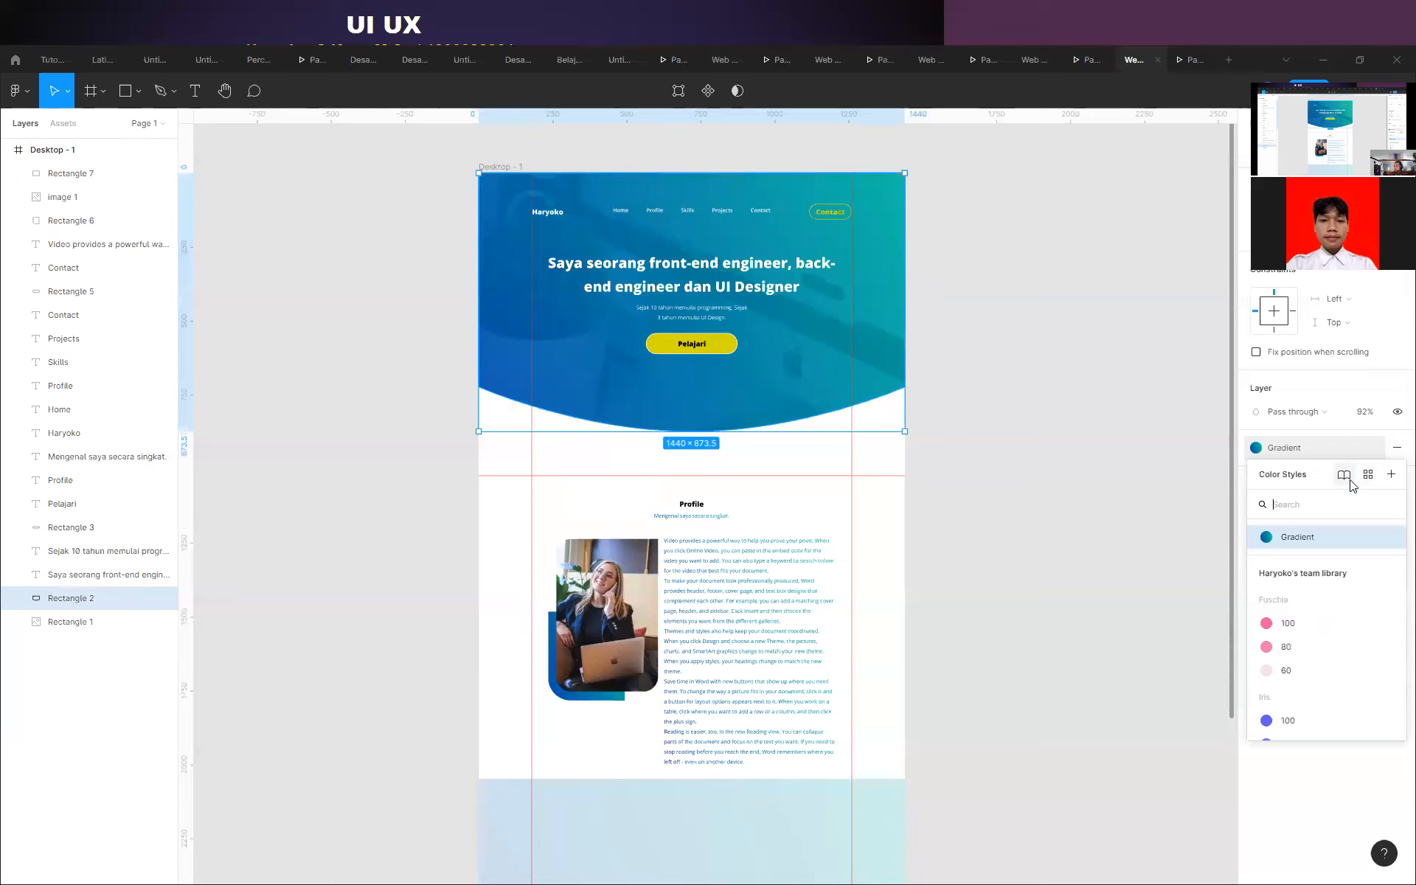
click(1344, 474)
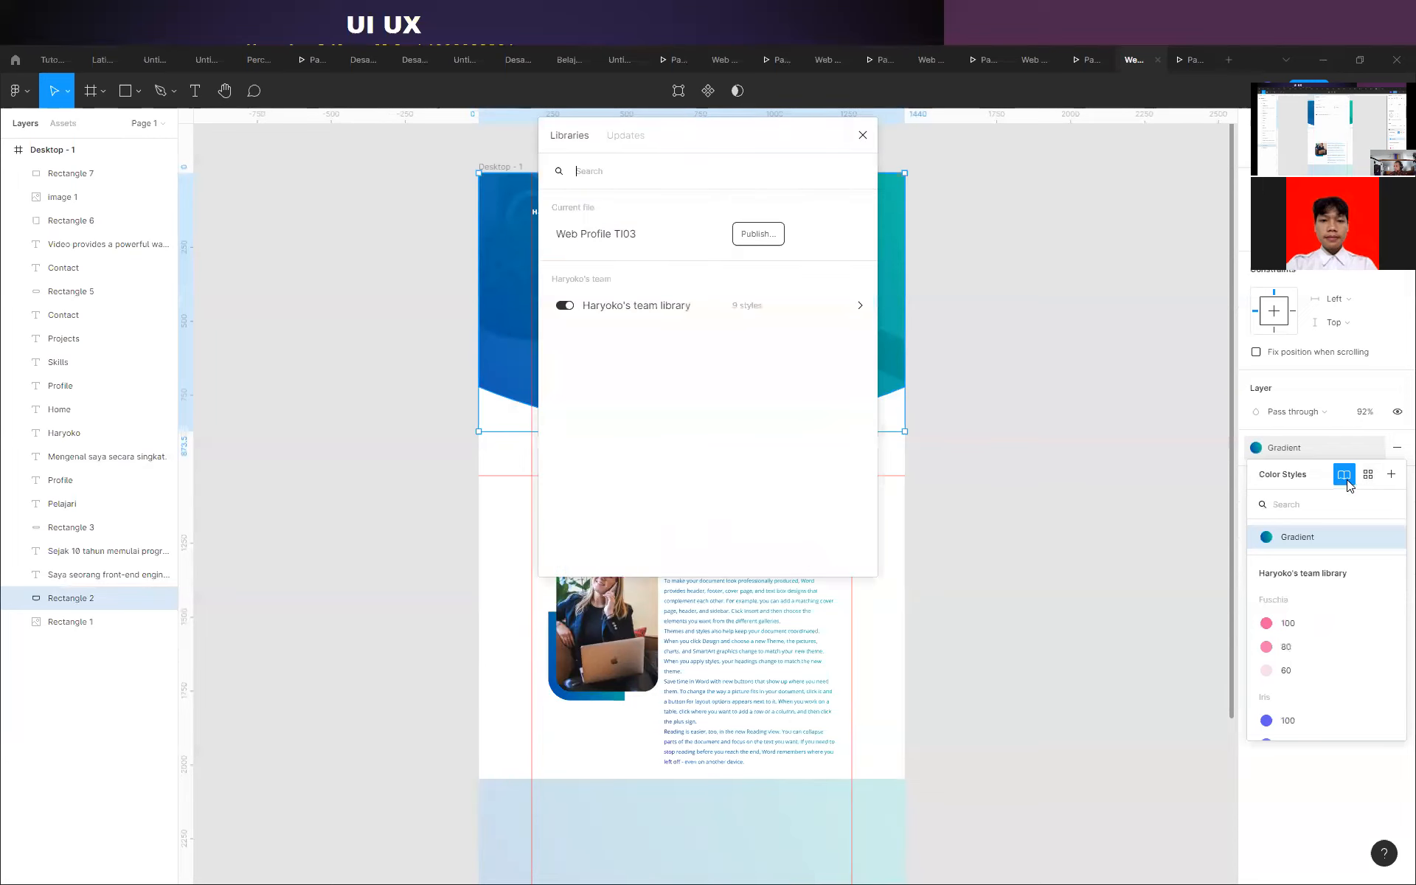
click(862, 135)
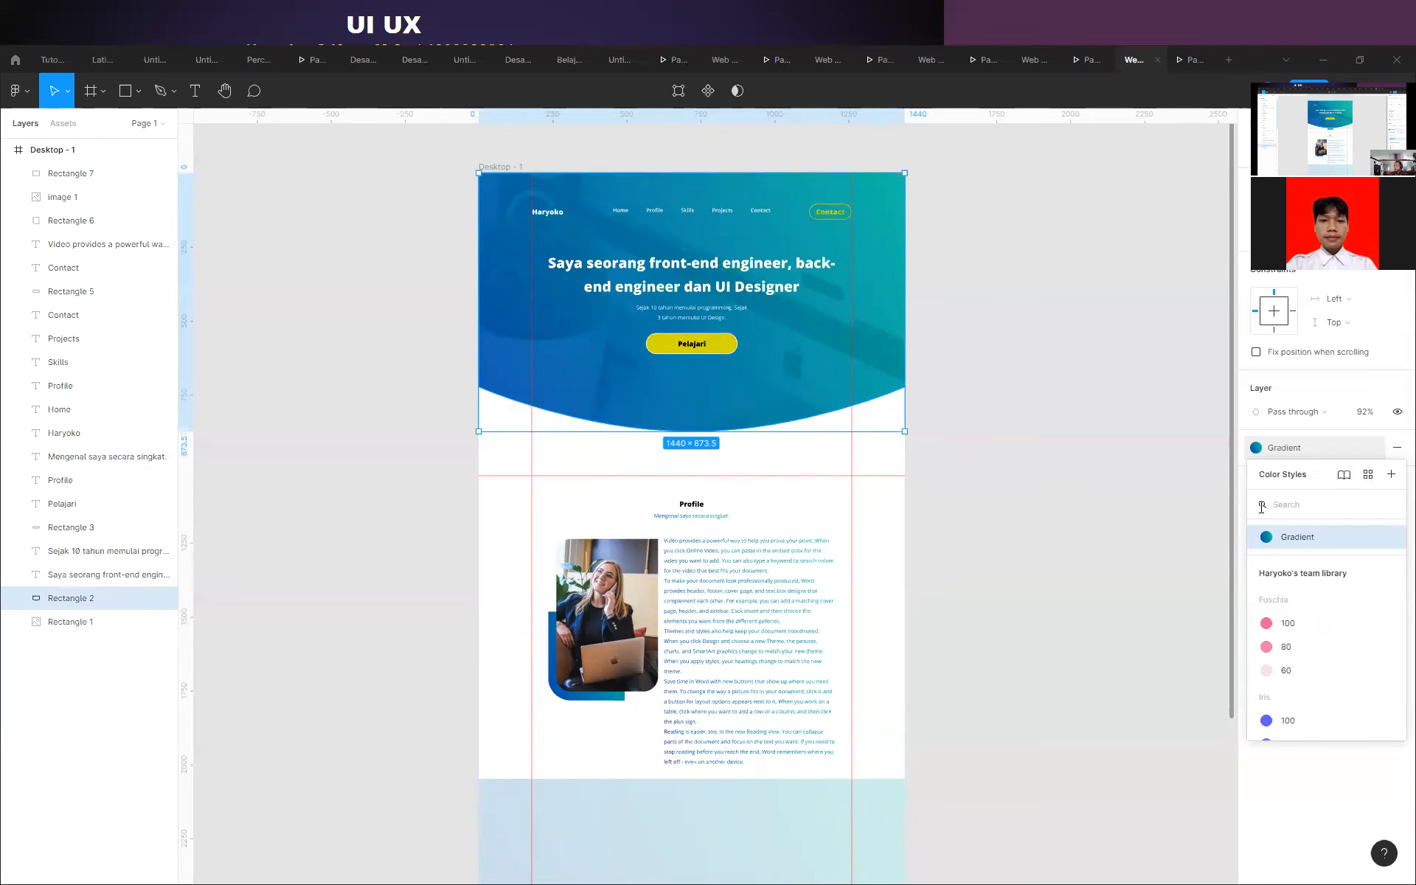
click(1113, 433)
Set the layer opacity of the gradient rectangle below the Profile section to 15%.
scroll(1003, 465, down, 5)
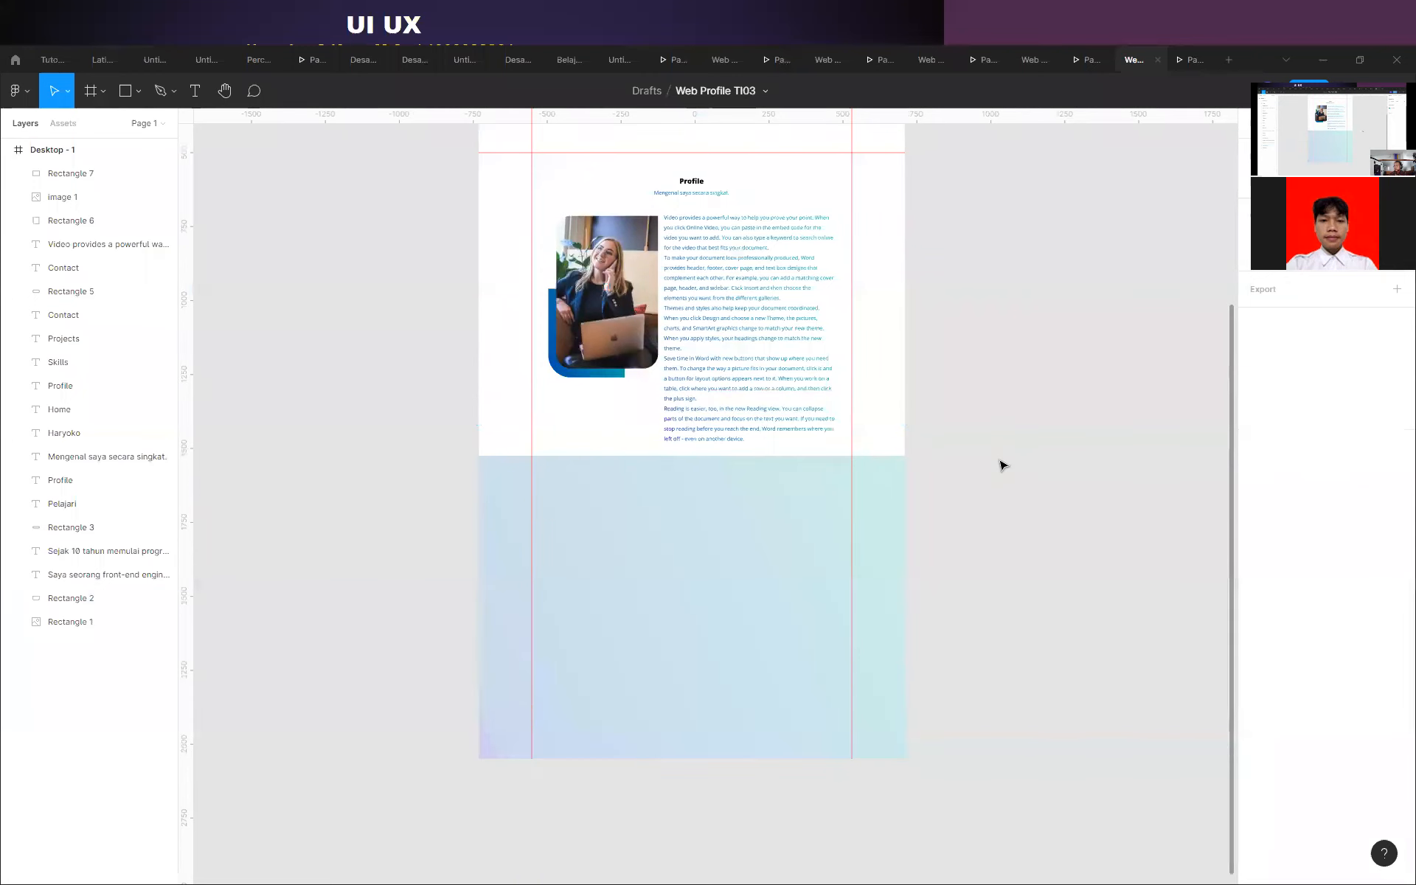
click(863, 612)
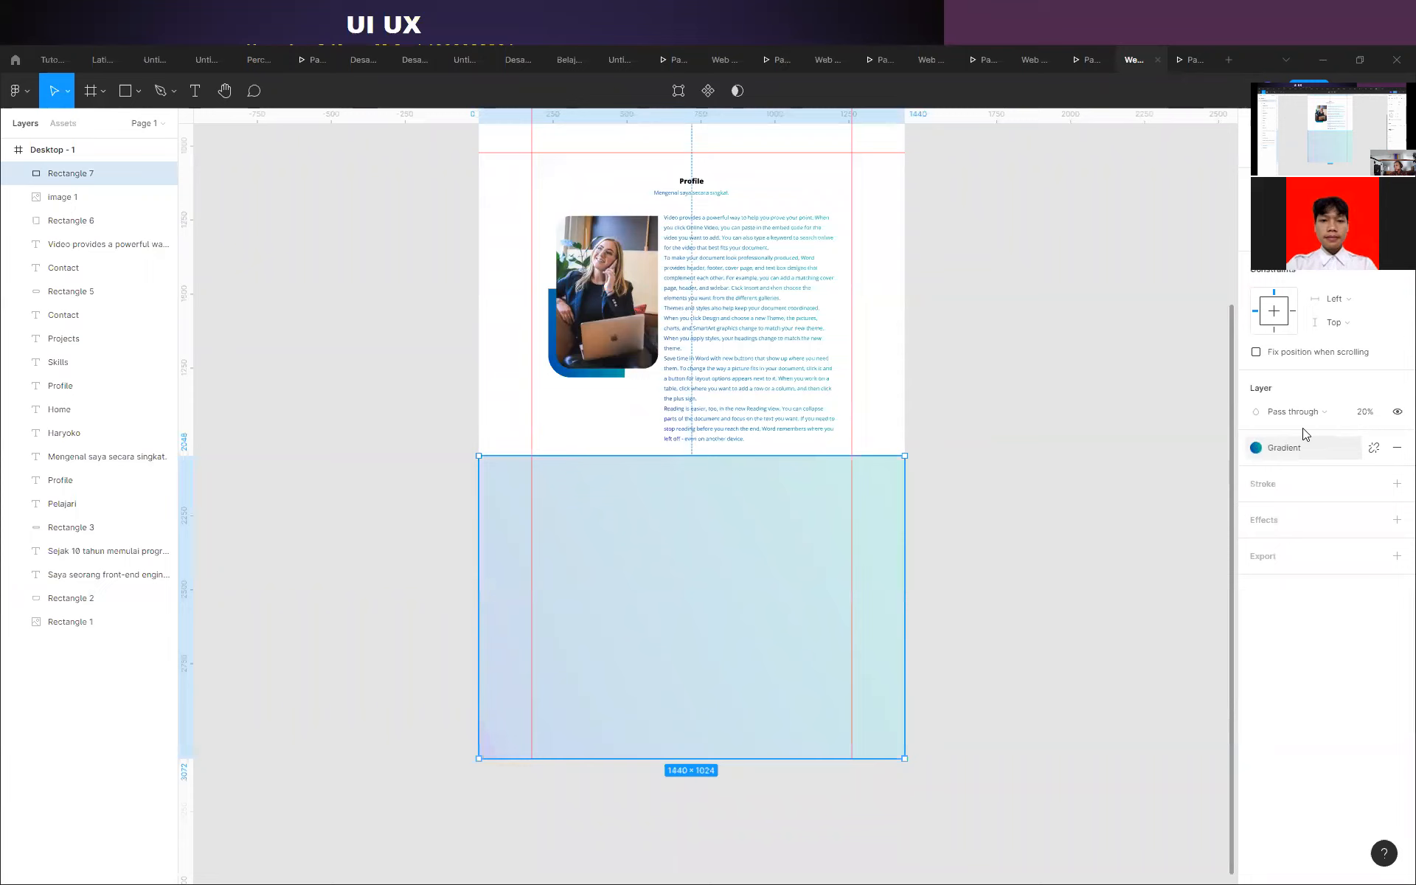
click(1364, 416)
text(10)
key(Return)
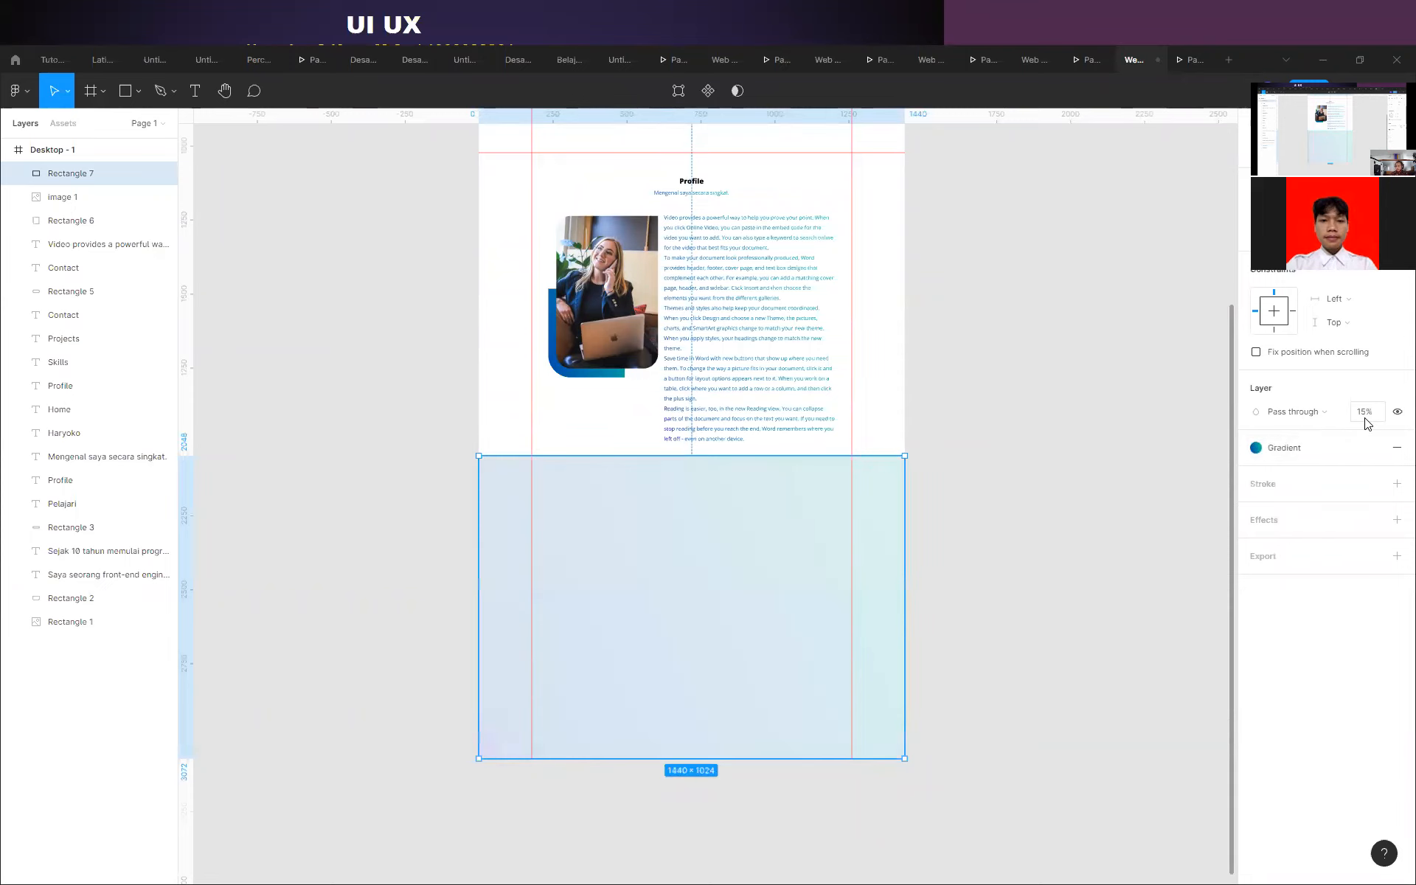
click(1017, 538)
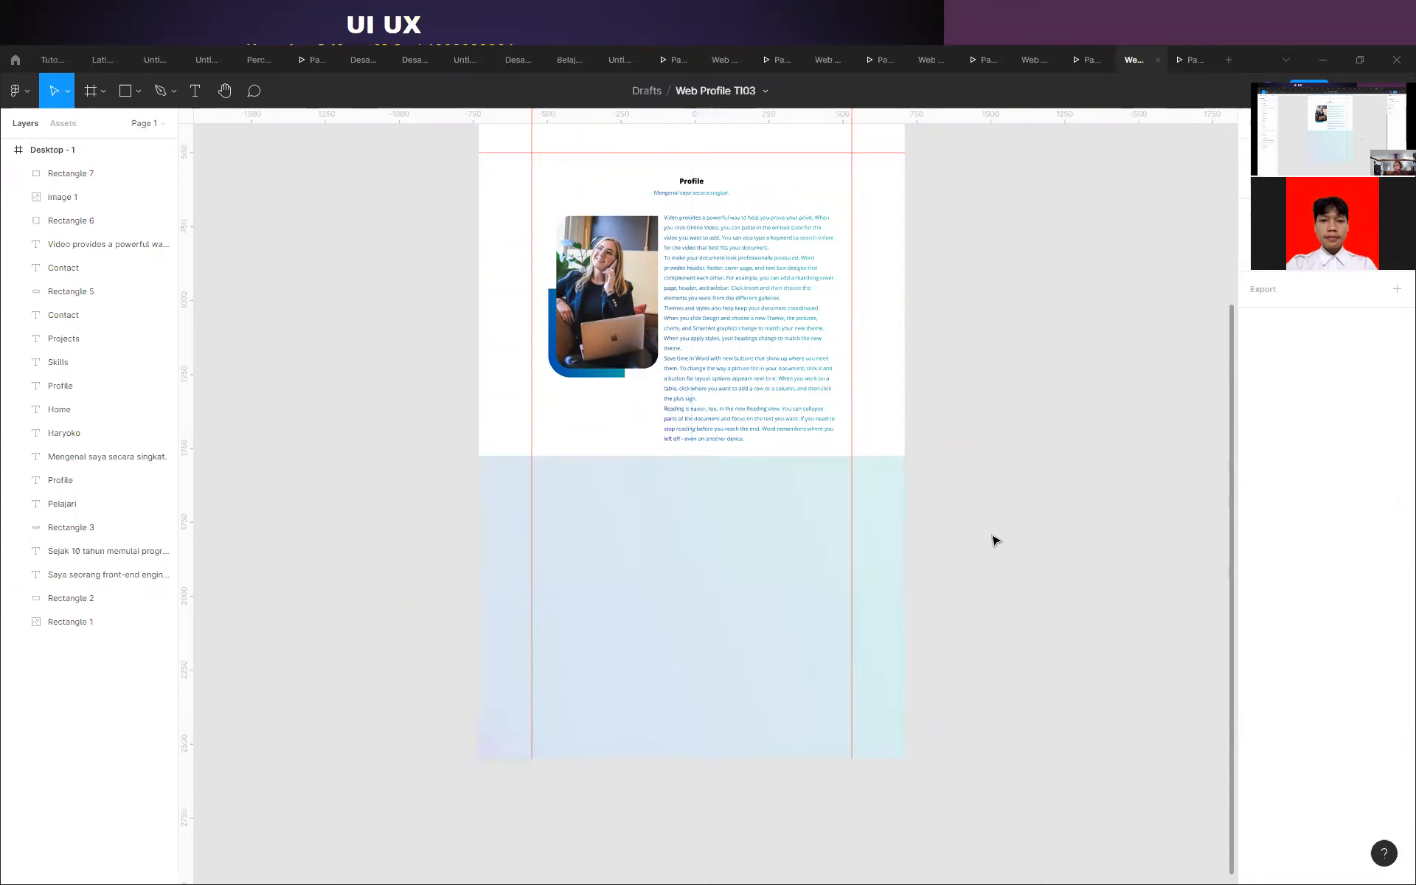
Duplicate the Profile heading and its "Mengenal saya secara singkat." subtitle into the upper part of the new gradient section.
click(694, 182)
shift+click(720, 194)
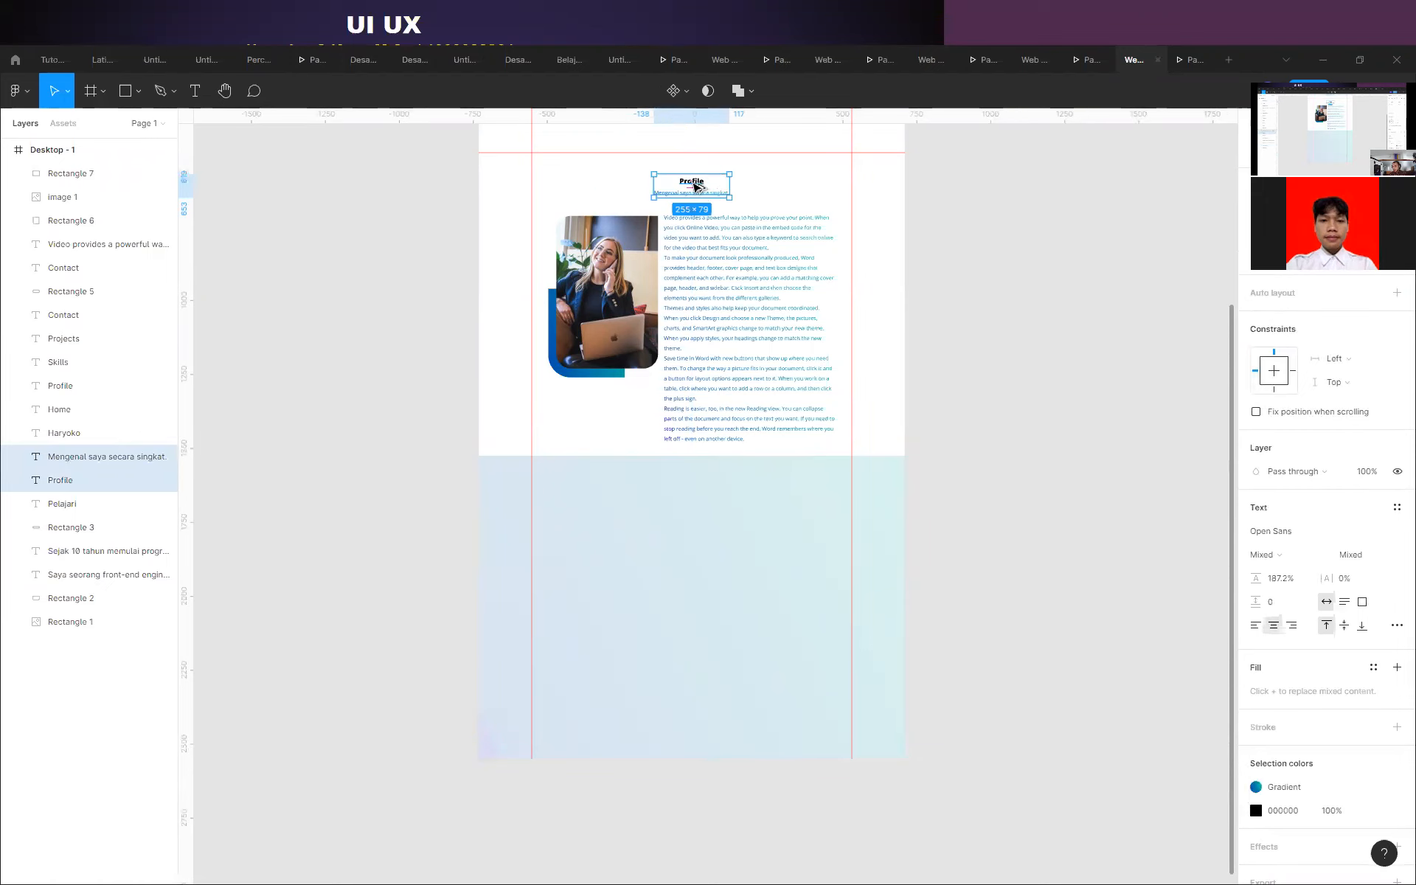
drag(696, 188, 700, 502)
scroll(717, 545, up, 5)
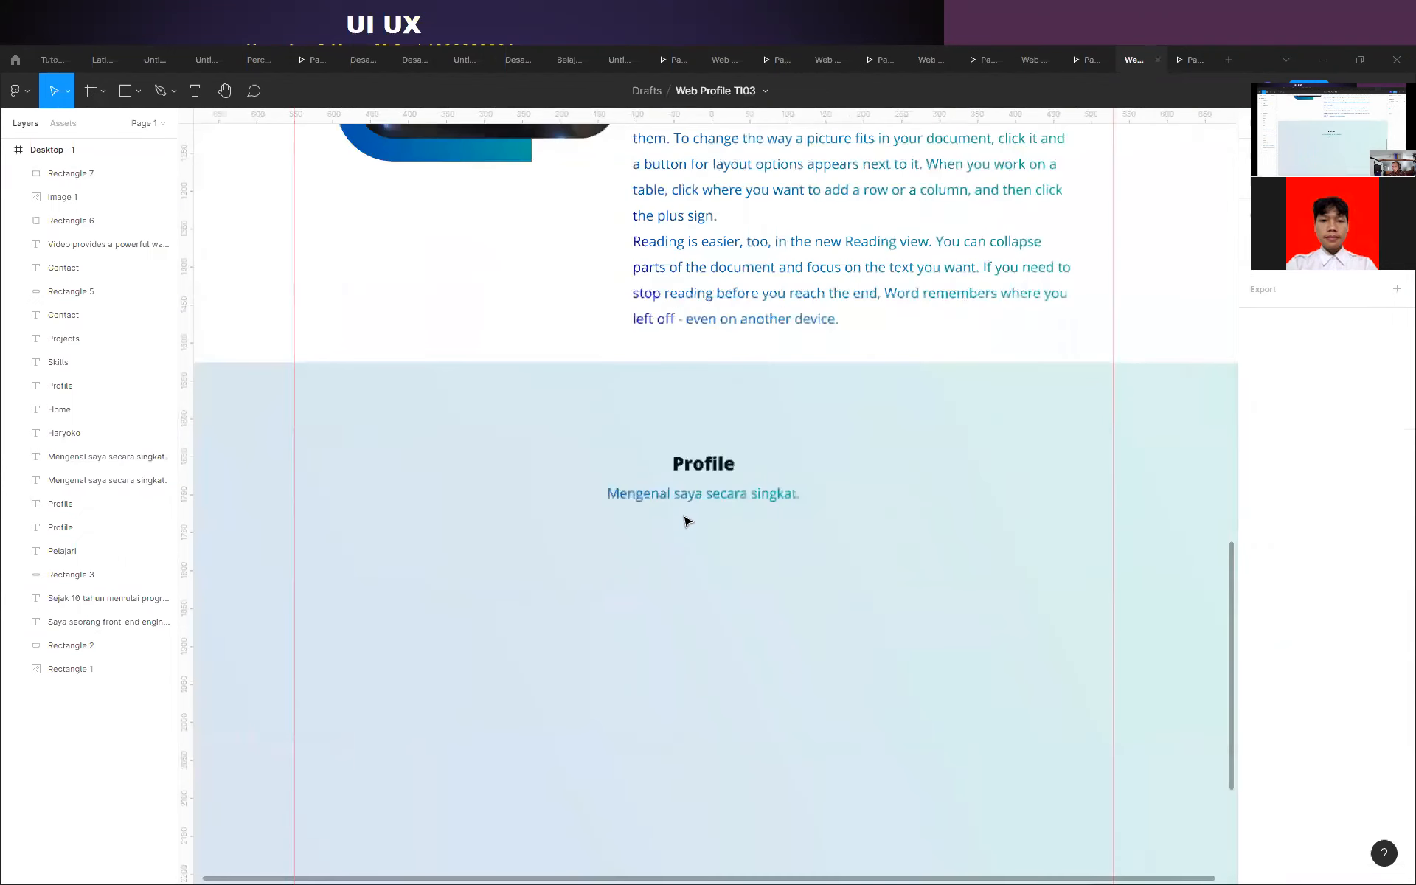
Lower the layer opacity of the rectangle behind the copied heading to 10%.
scroll(686, 522, down, 5)
click(821, 581)
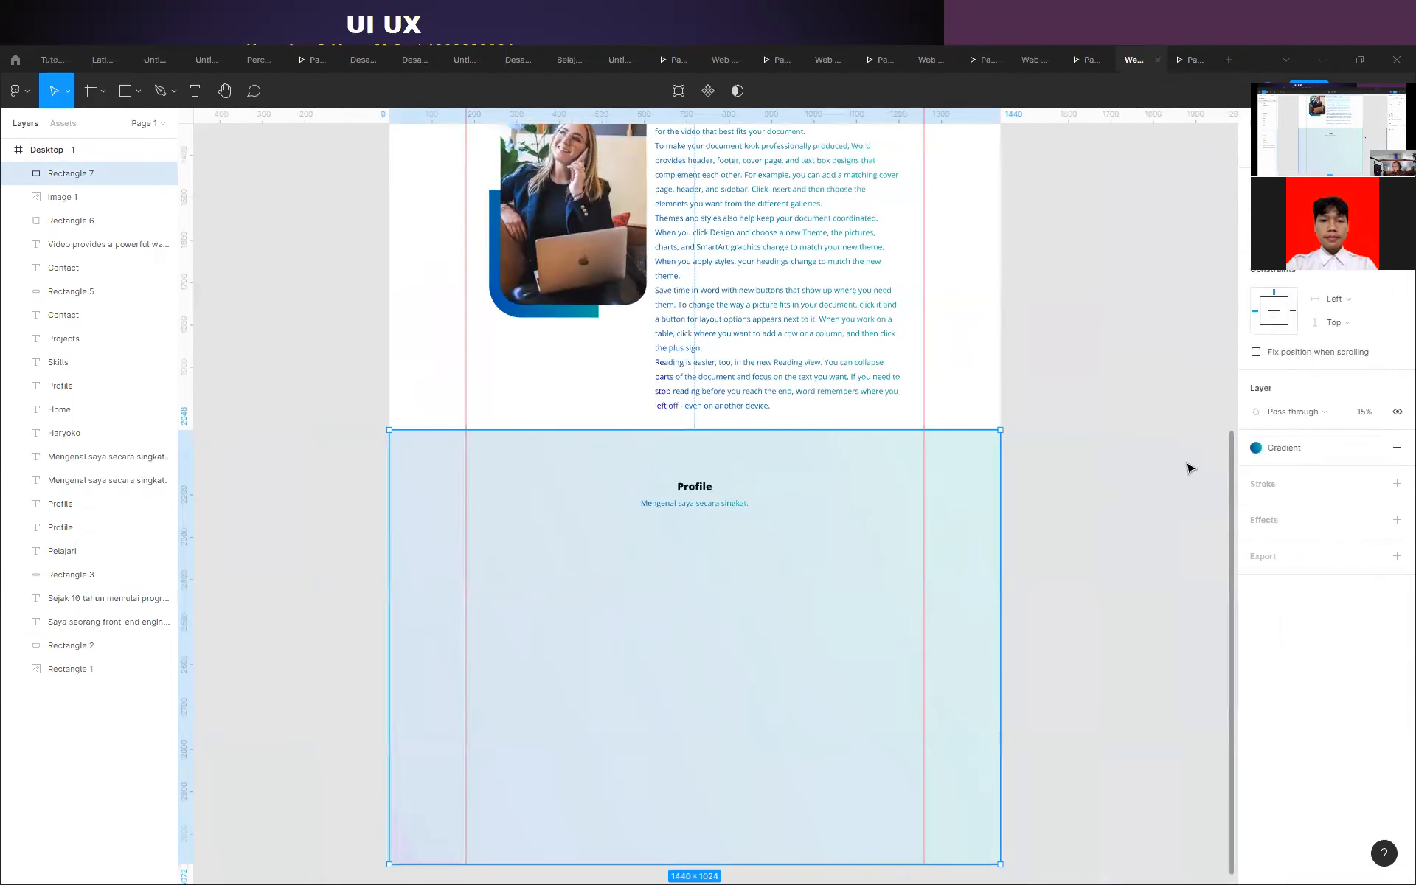
click(1365, 413)
text(10)
key(Return)
click(1089, 487)
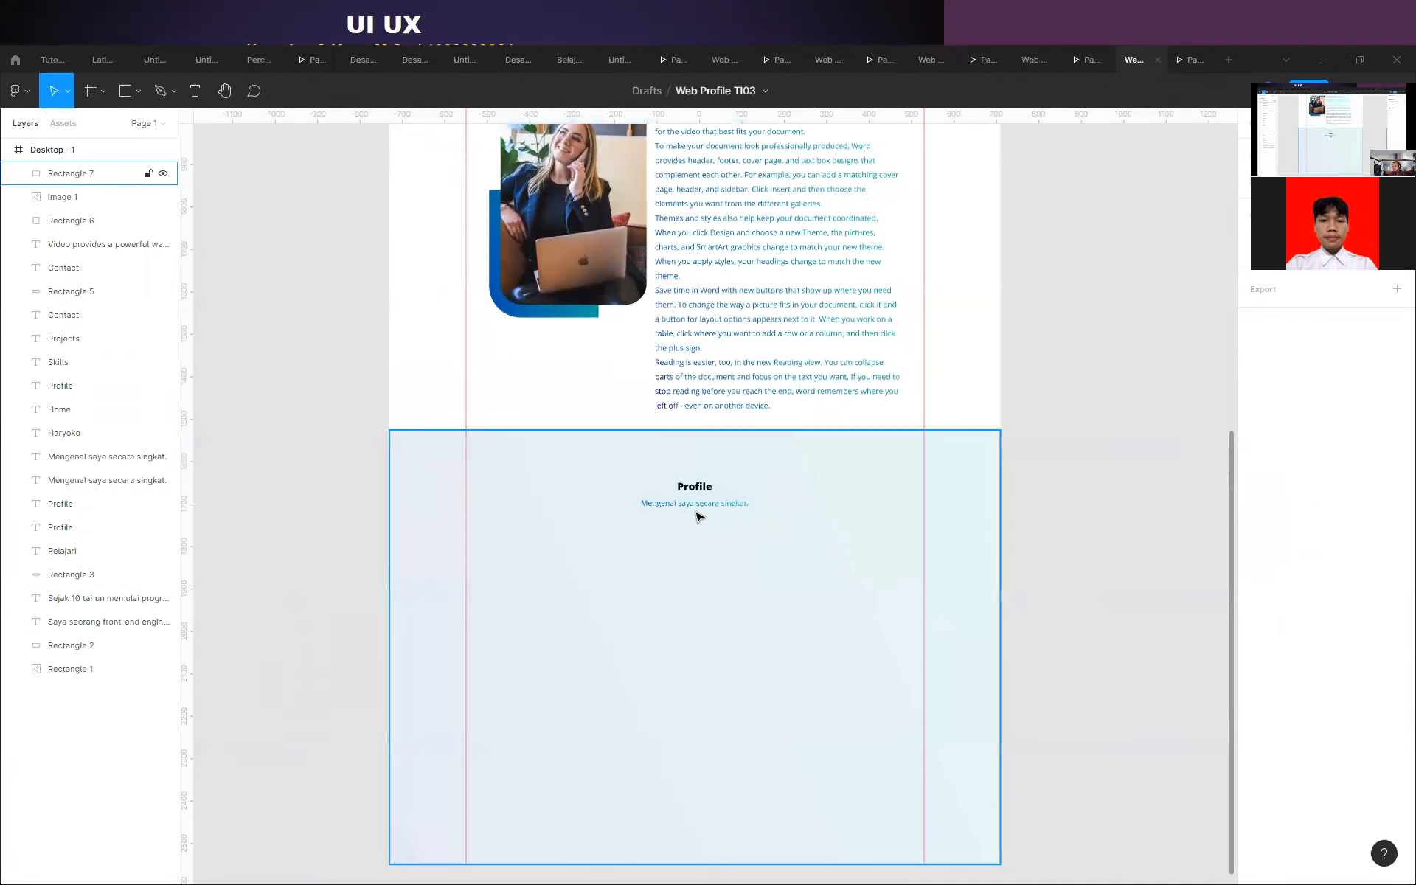
scroll(679, 535, up, 5)
double_click(719, 419)
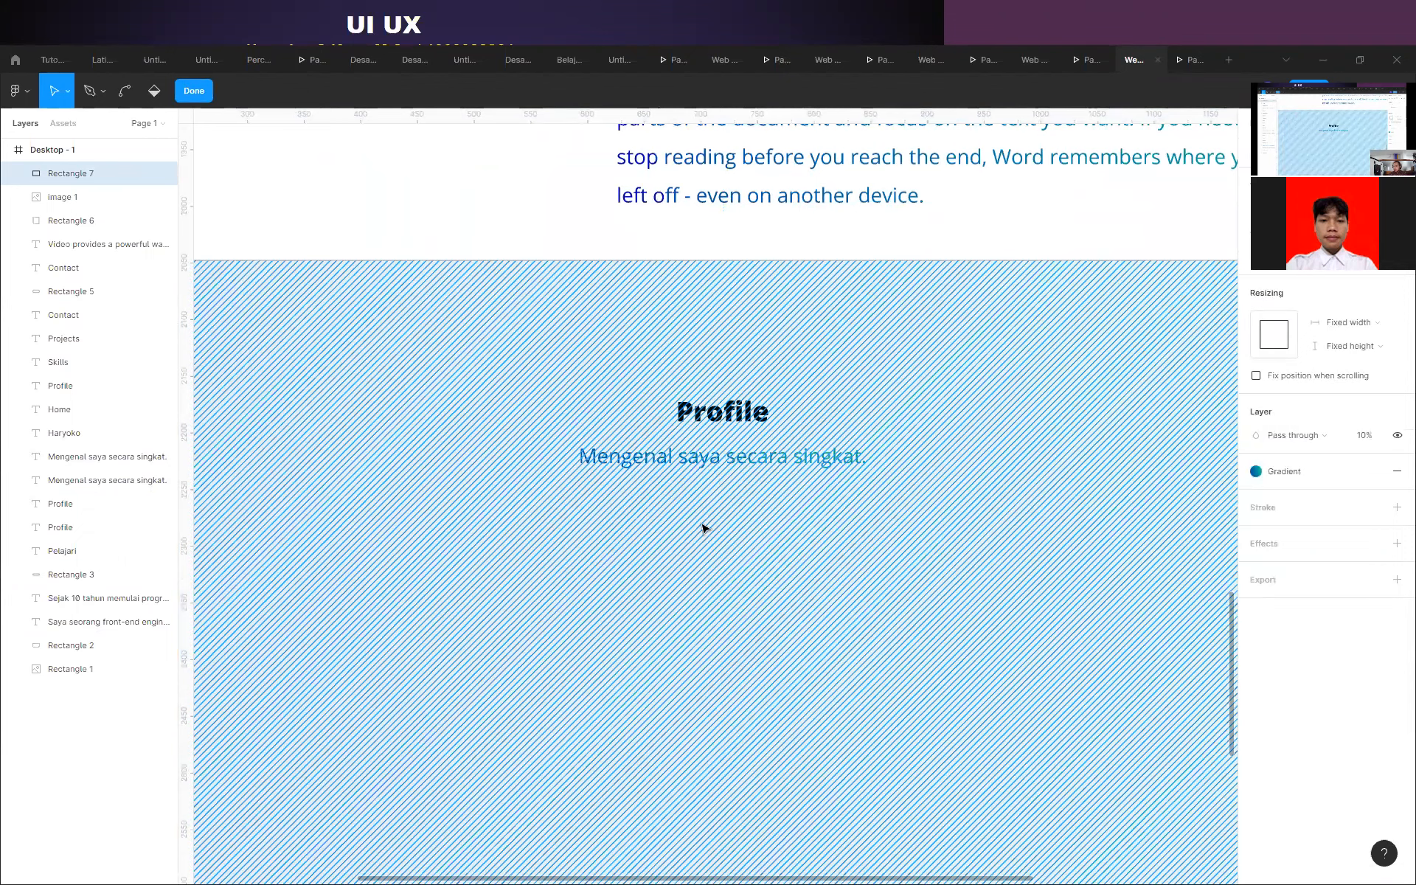
key(ctrl)
ctrl+scroll(700, 533, down, 3)
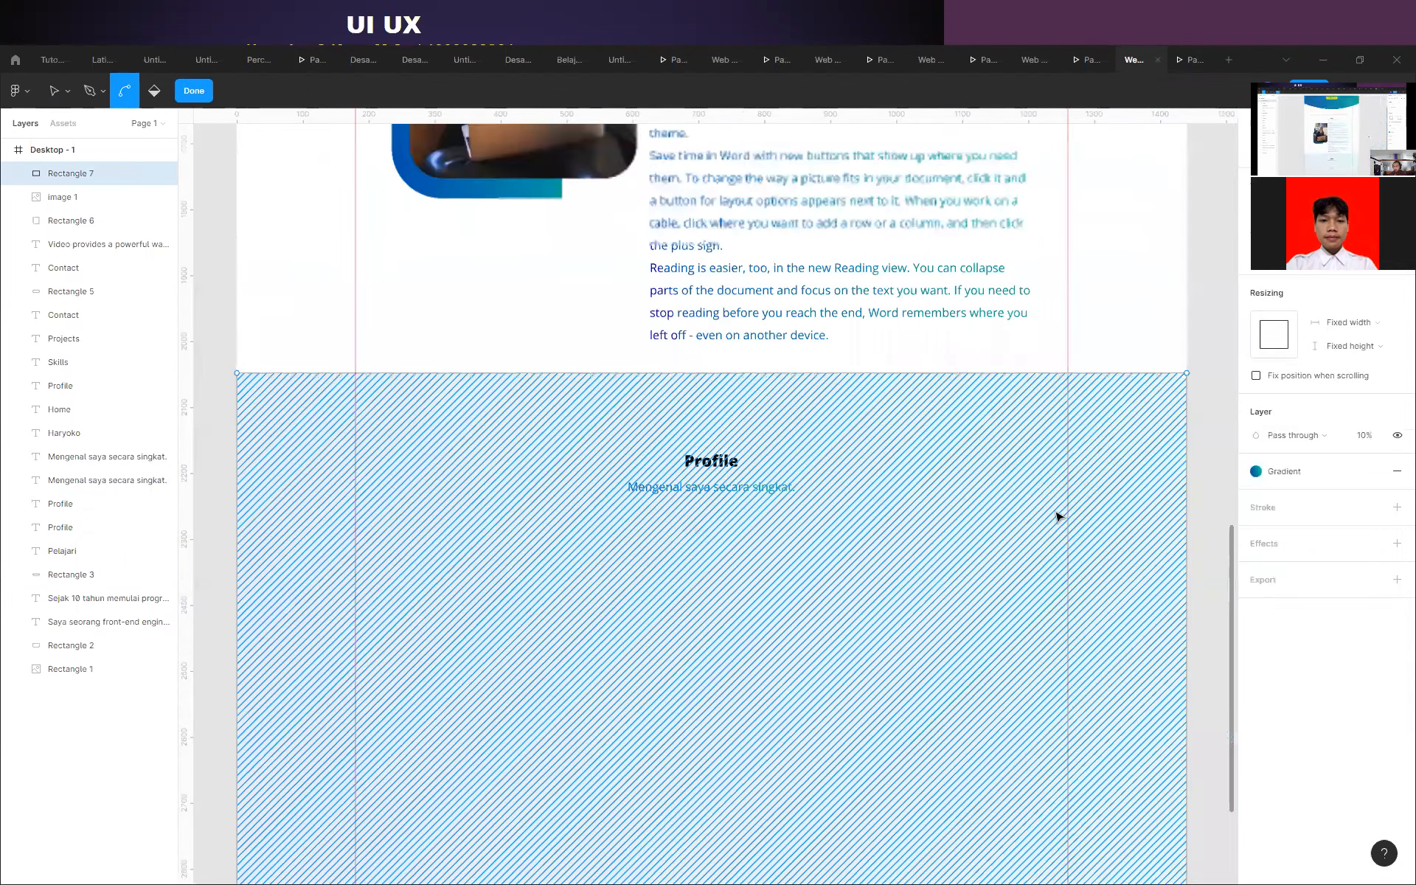
ctrl+scroll(1059, 516, down, 3)
scroll(1059, 516, down, 5)
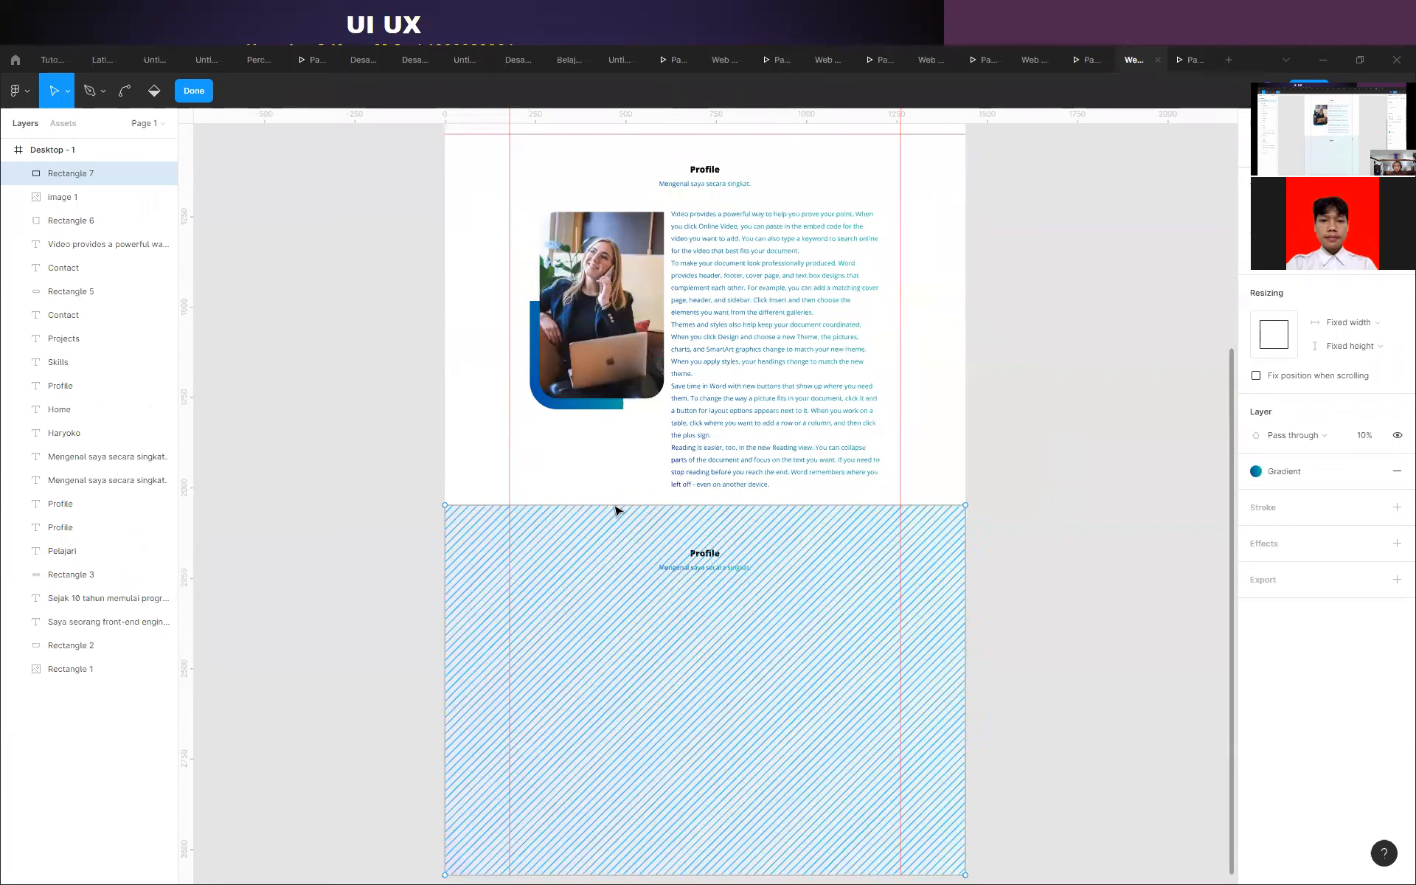
click(62, 391)
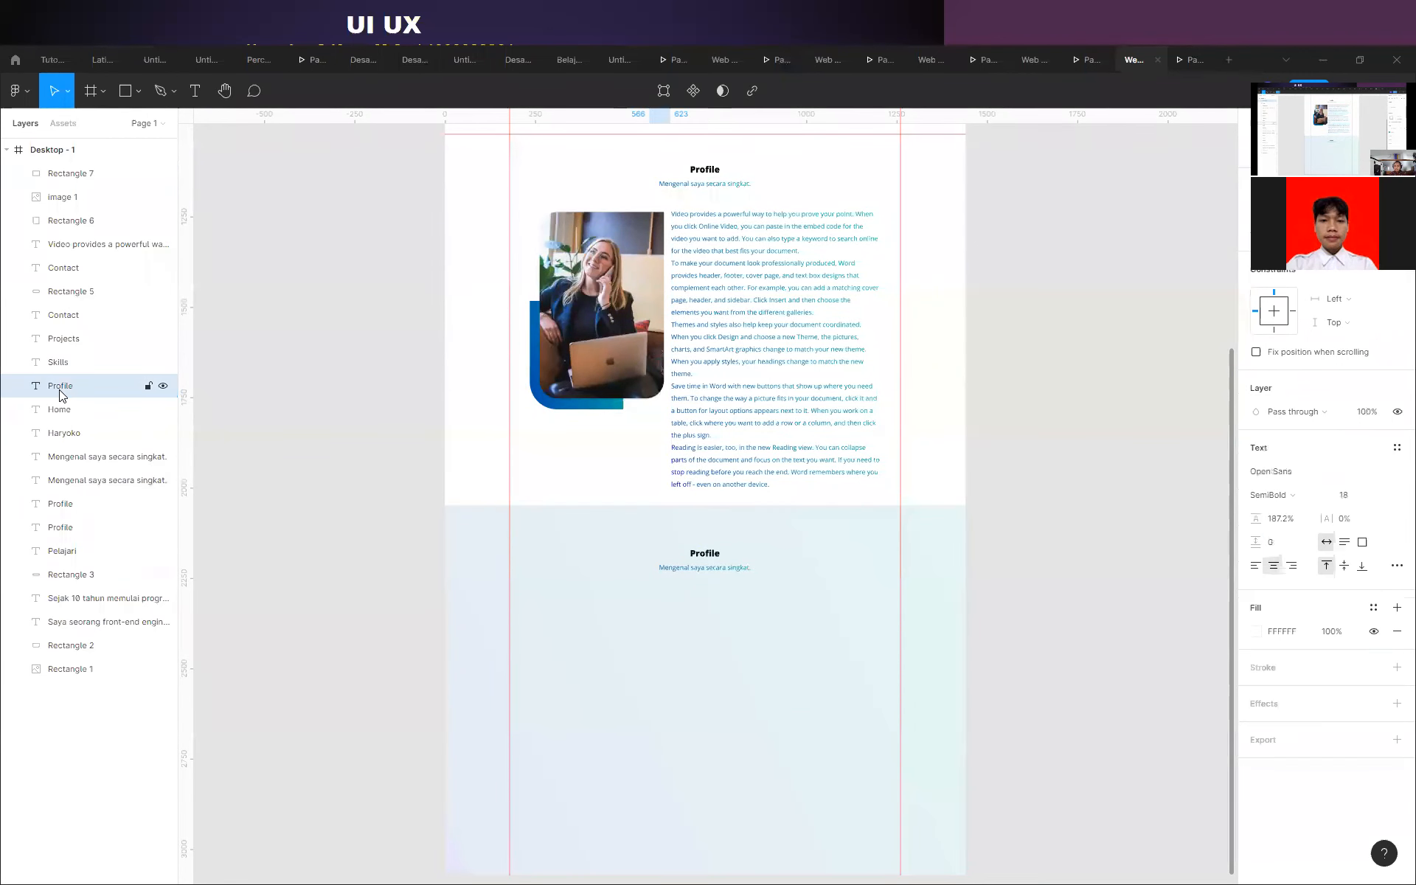
Bring the copied Profile heading and its subtitle to the front of the layer order, above Rectangle 7.
click(64, 433)
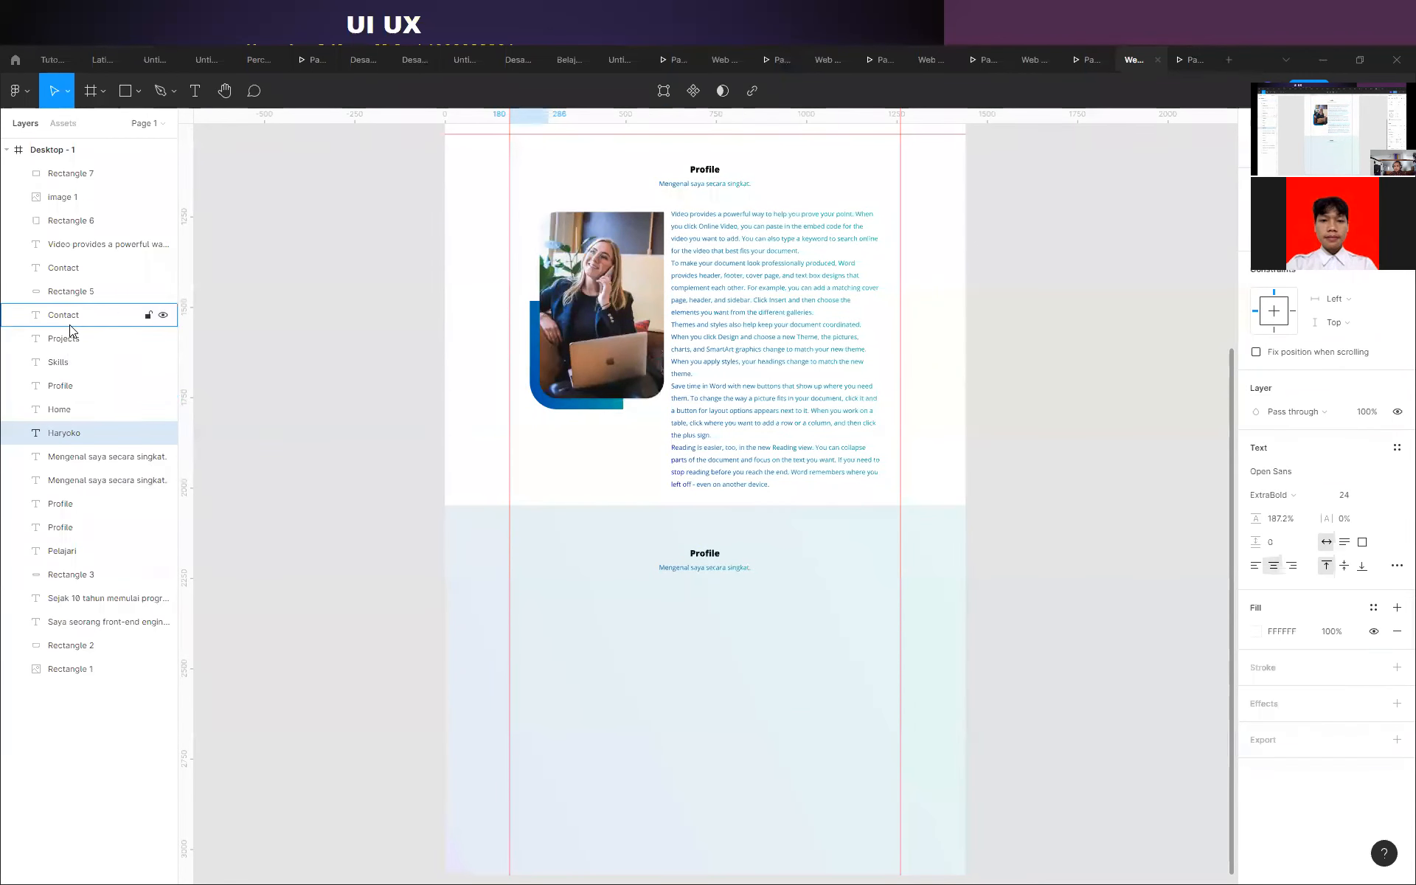
click(70, 529)
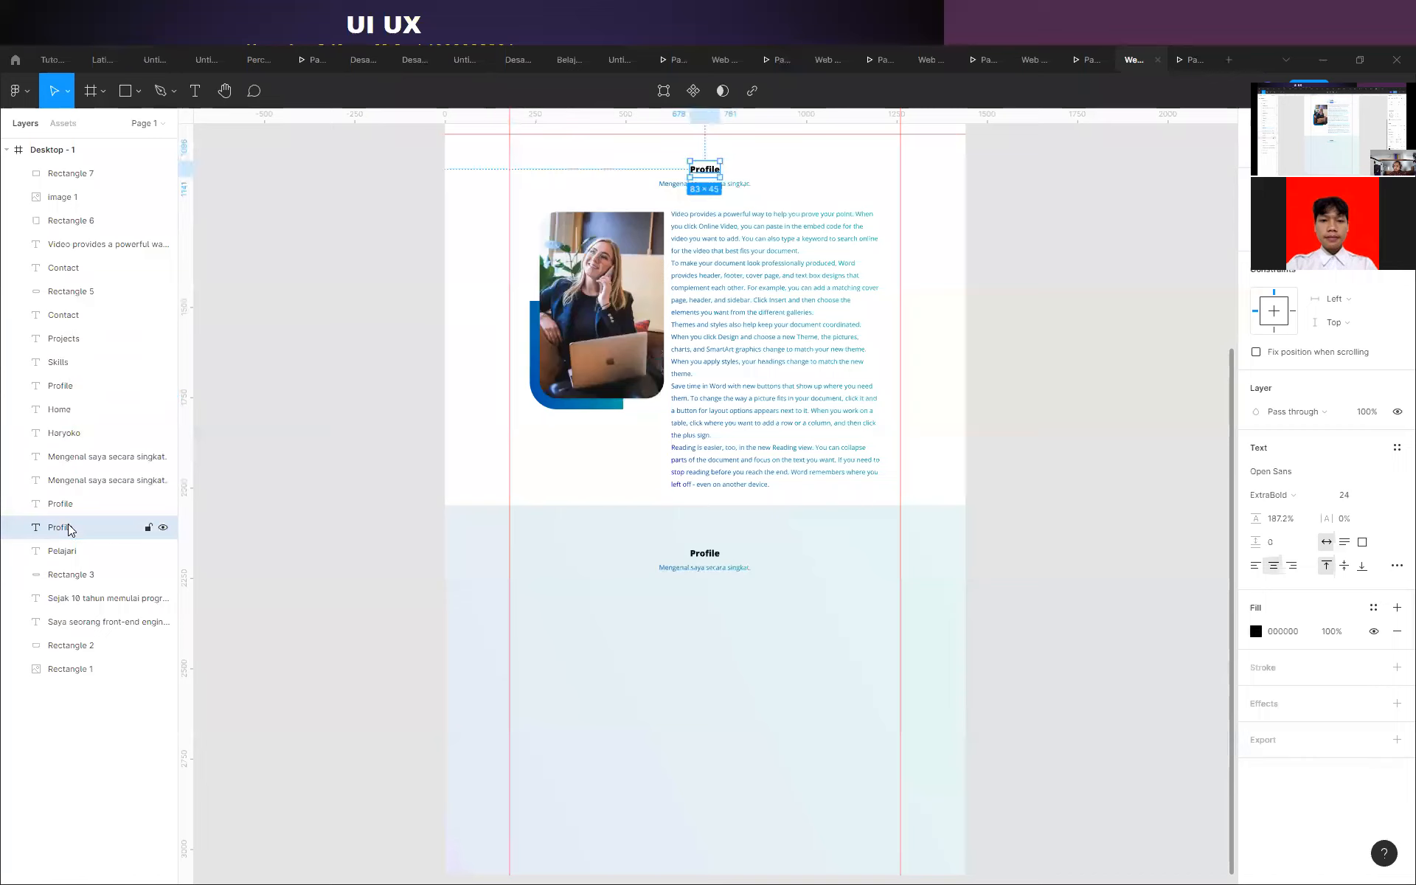
click(61, 386)
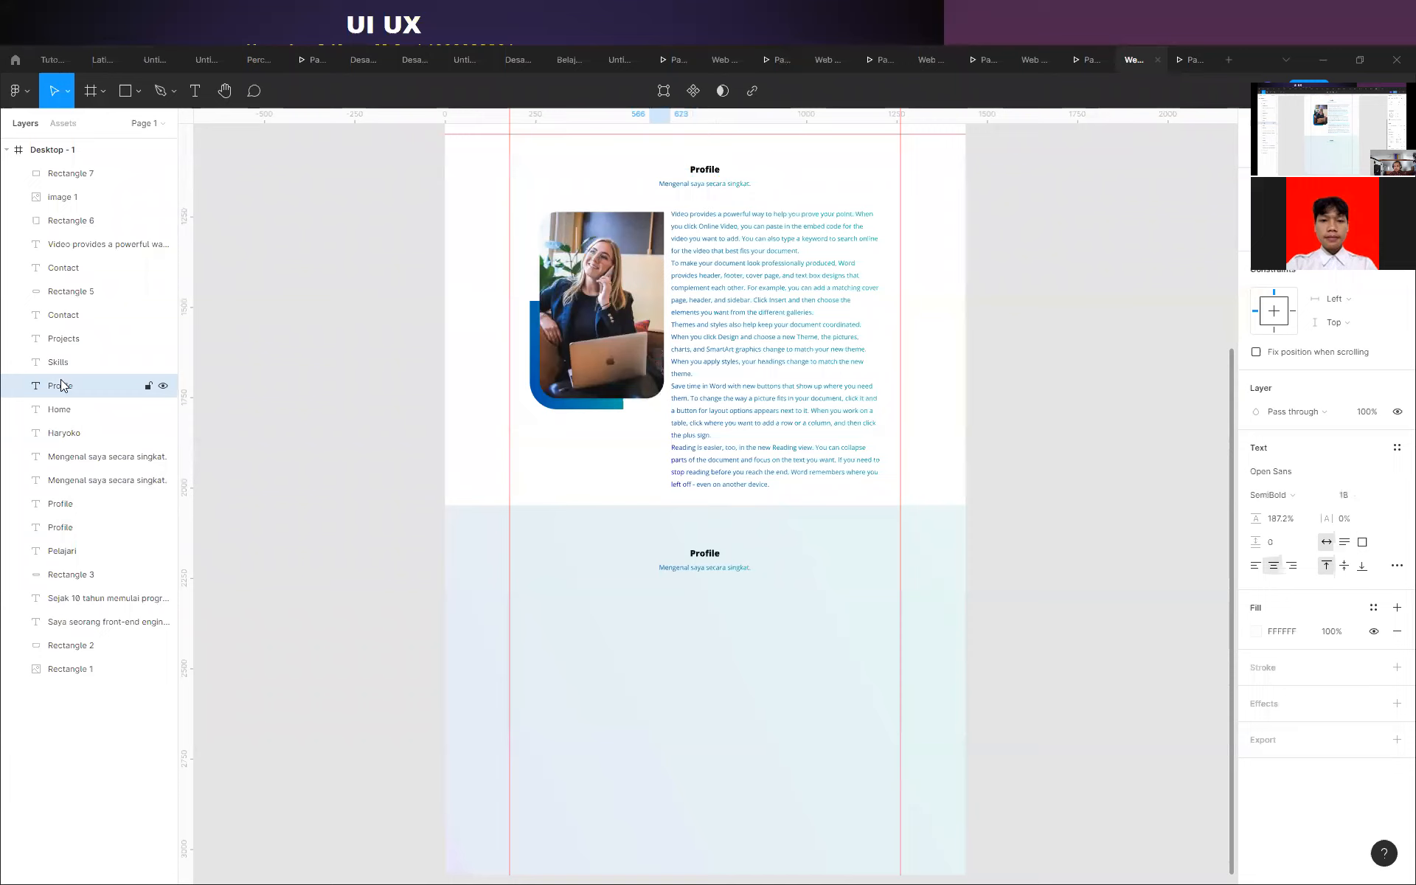
click(62, 507)
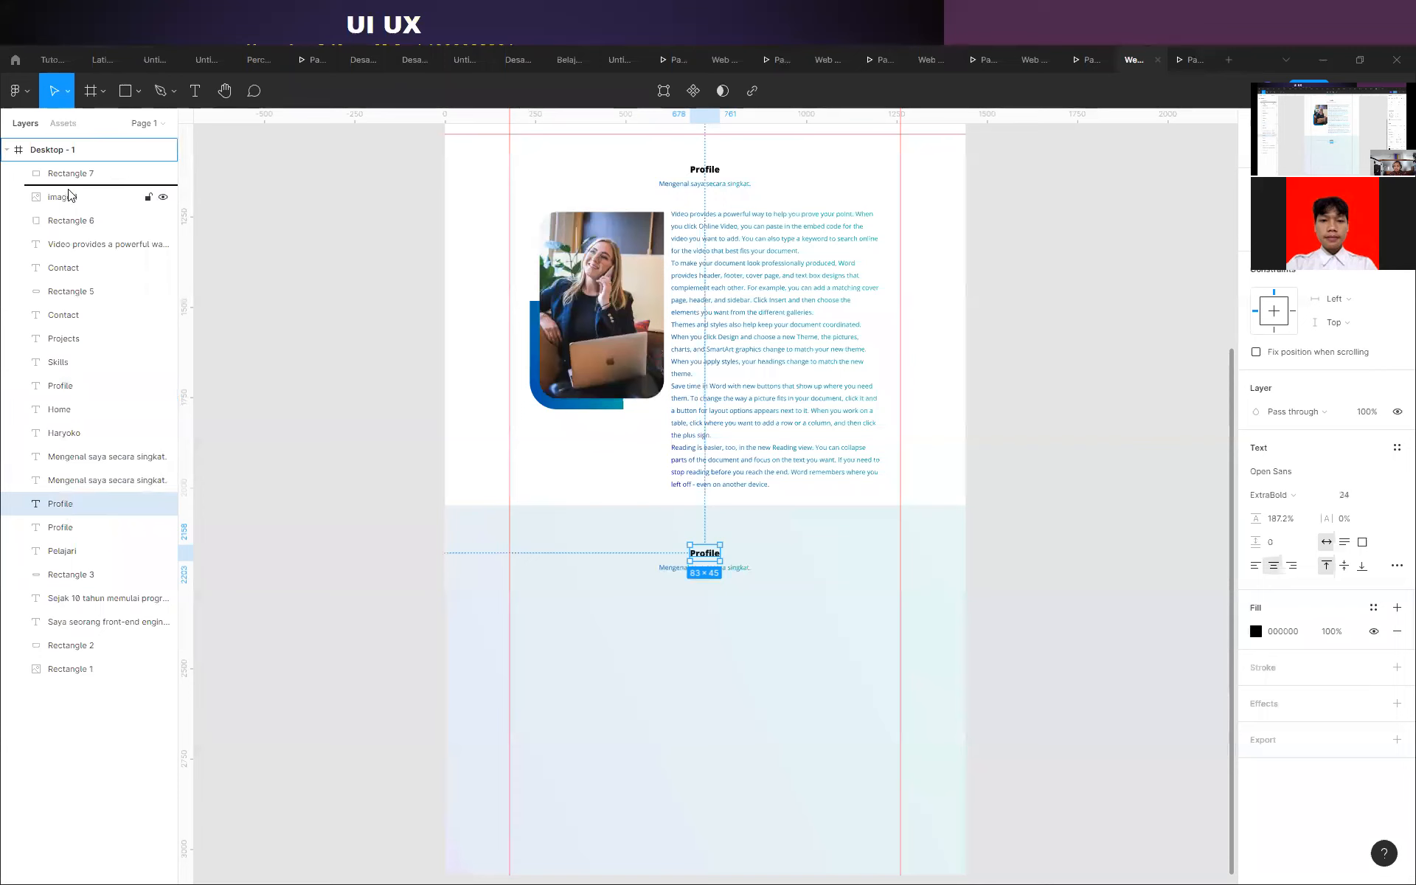
drag(68, 175, 68, 169)
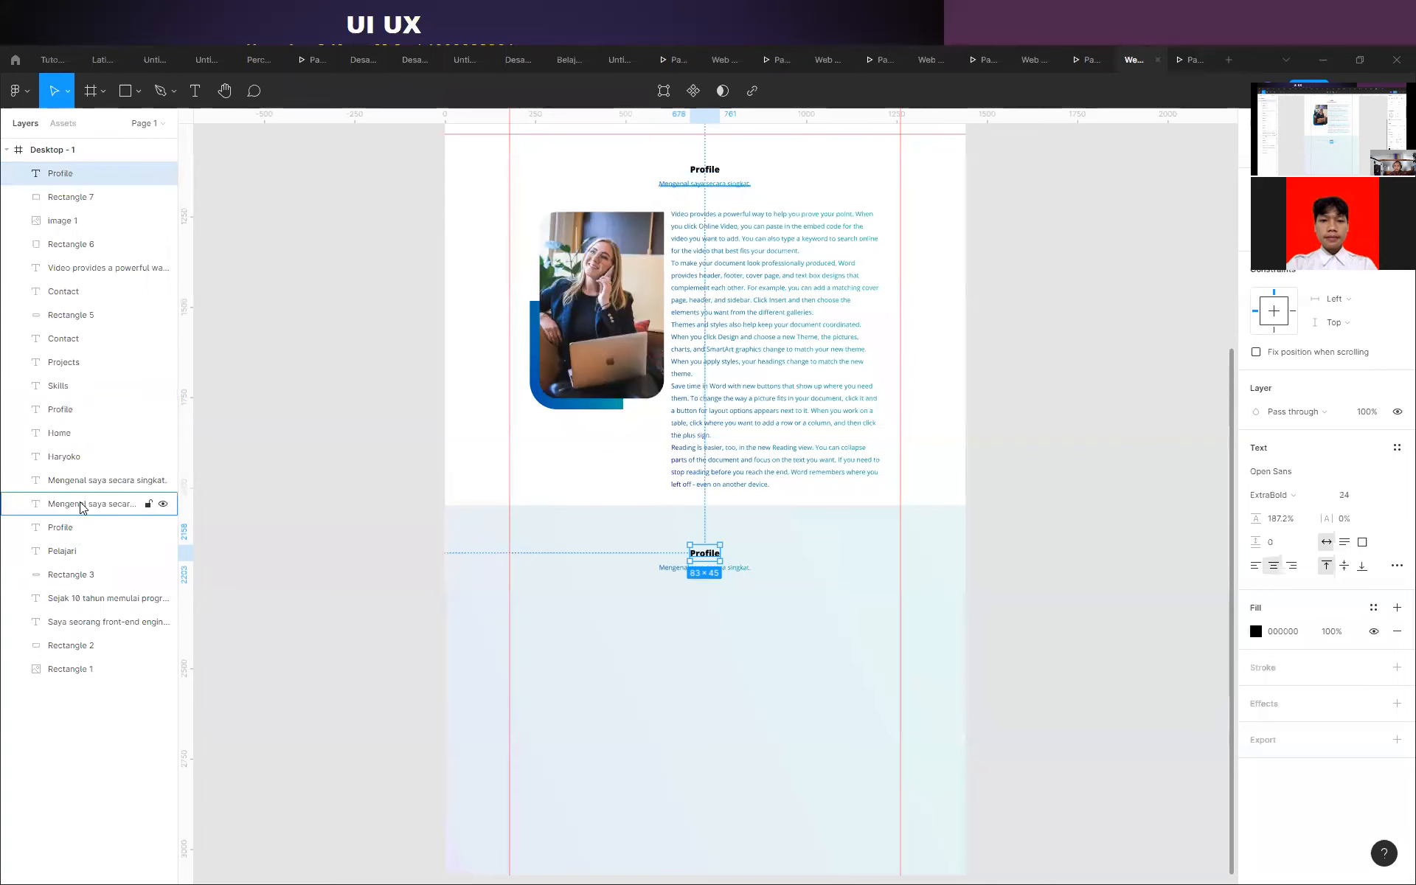
drag(79, 504, 78, 198)
Change the copied heading in the light-gradient section to "Skills".
click(709, 550)
double_click(709, 550)
text(s)
key(BackSpace)
text(Sklikks)
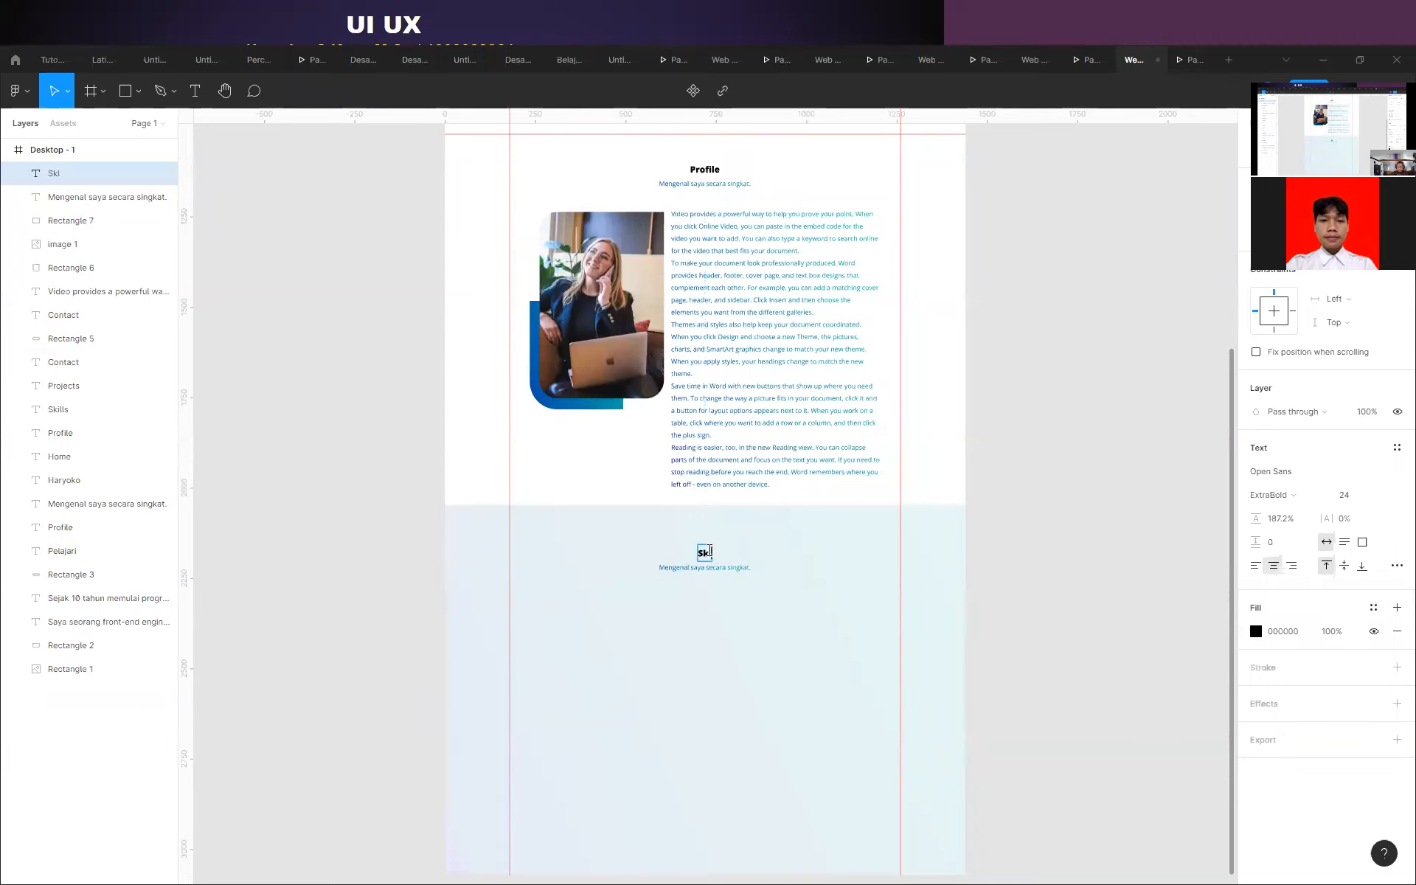
key(BackSpace)
key(BackSpace)
key(BackSpace)
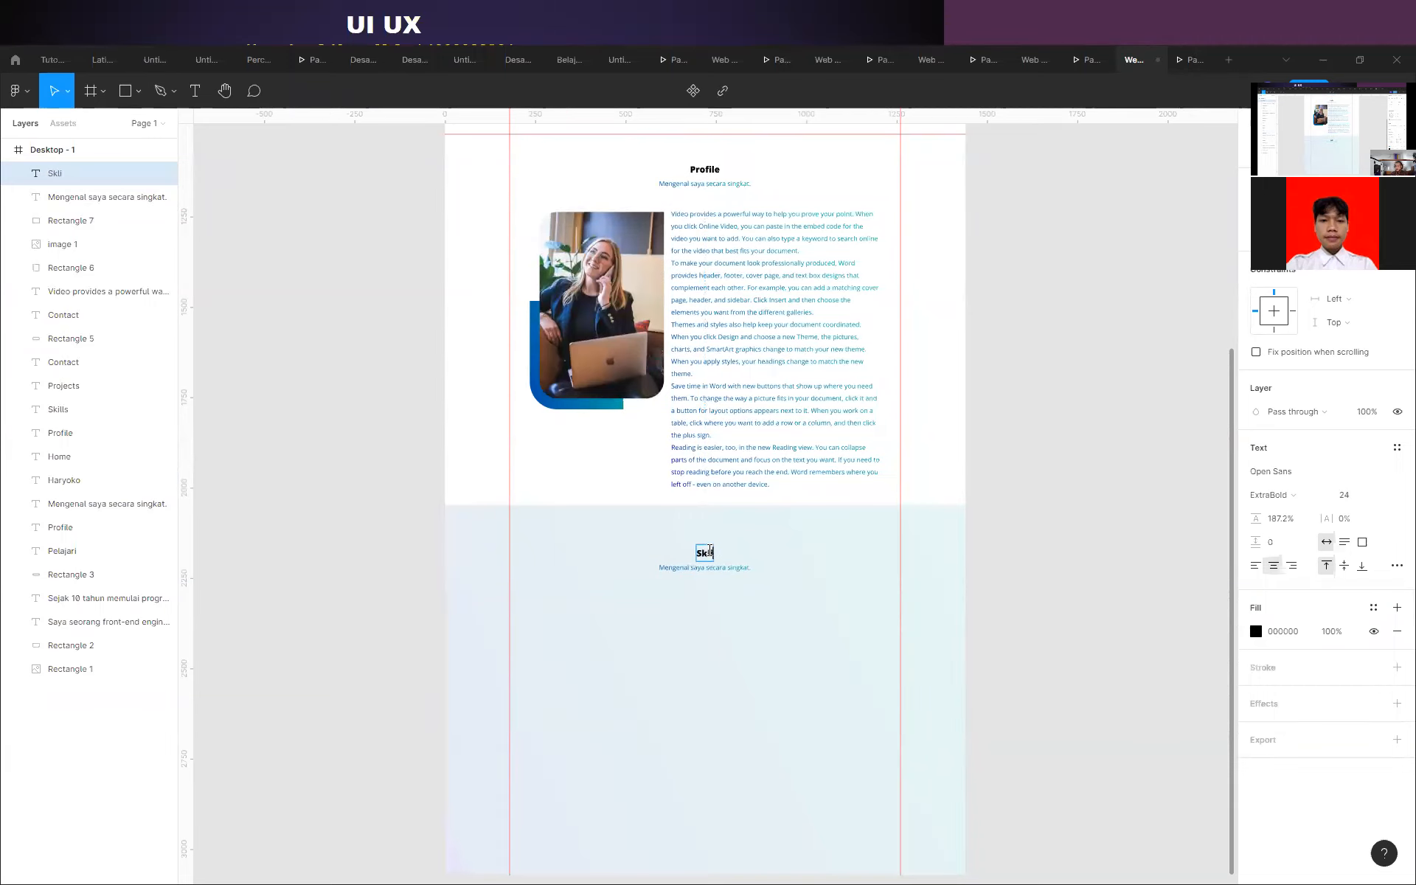
scroll(709, 593, up, 3)
key(BackSpace)
key(BackSpace)
text(ills)
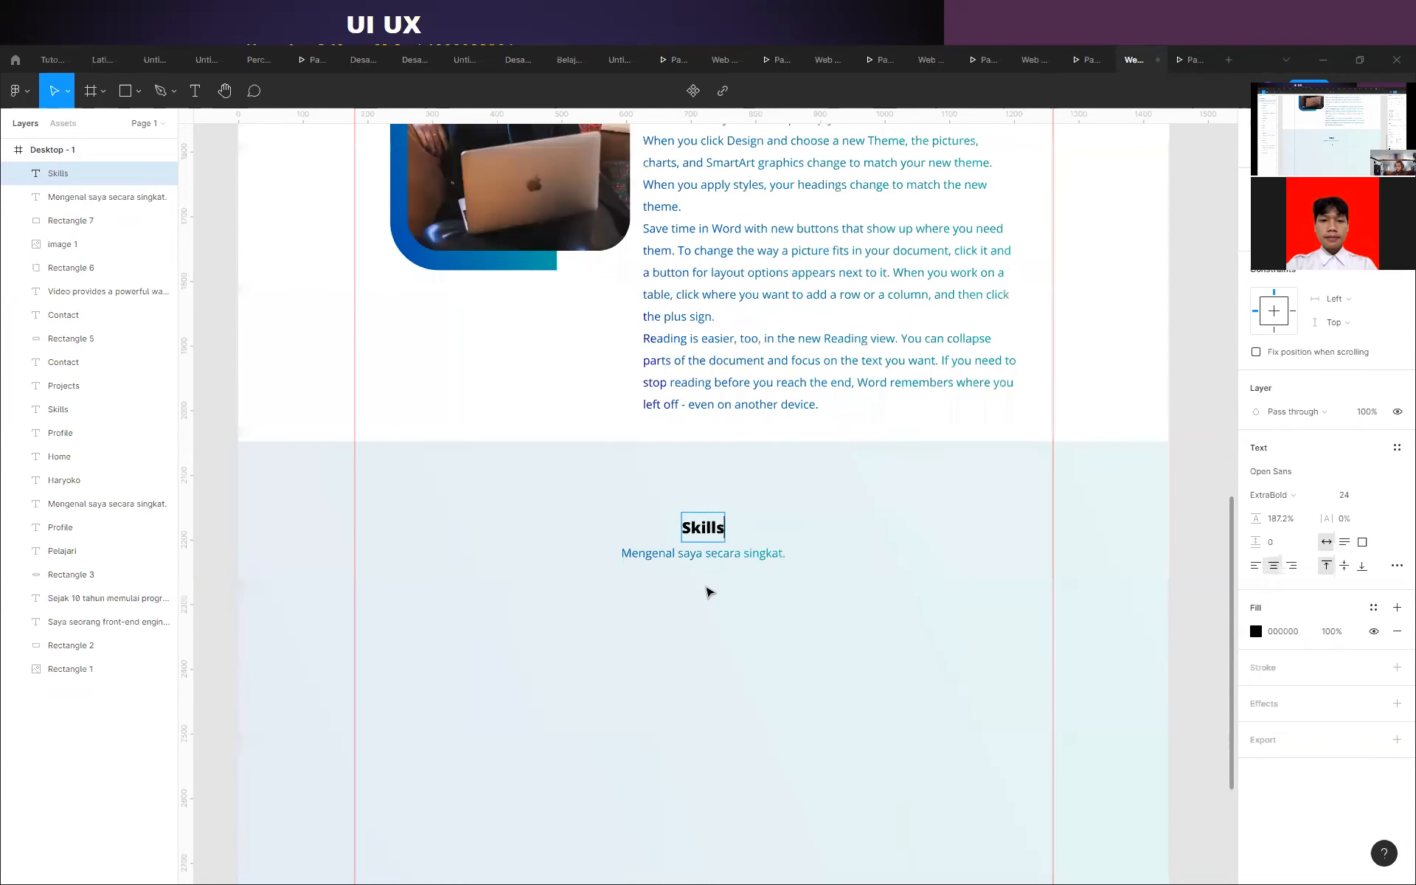
Replace the subtitle under the Skills heading with "Beberapa kemampuan saya.".
double_click(735, 557)
double_click(735, 557)
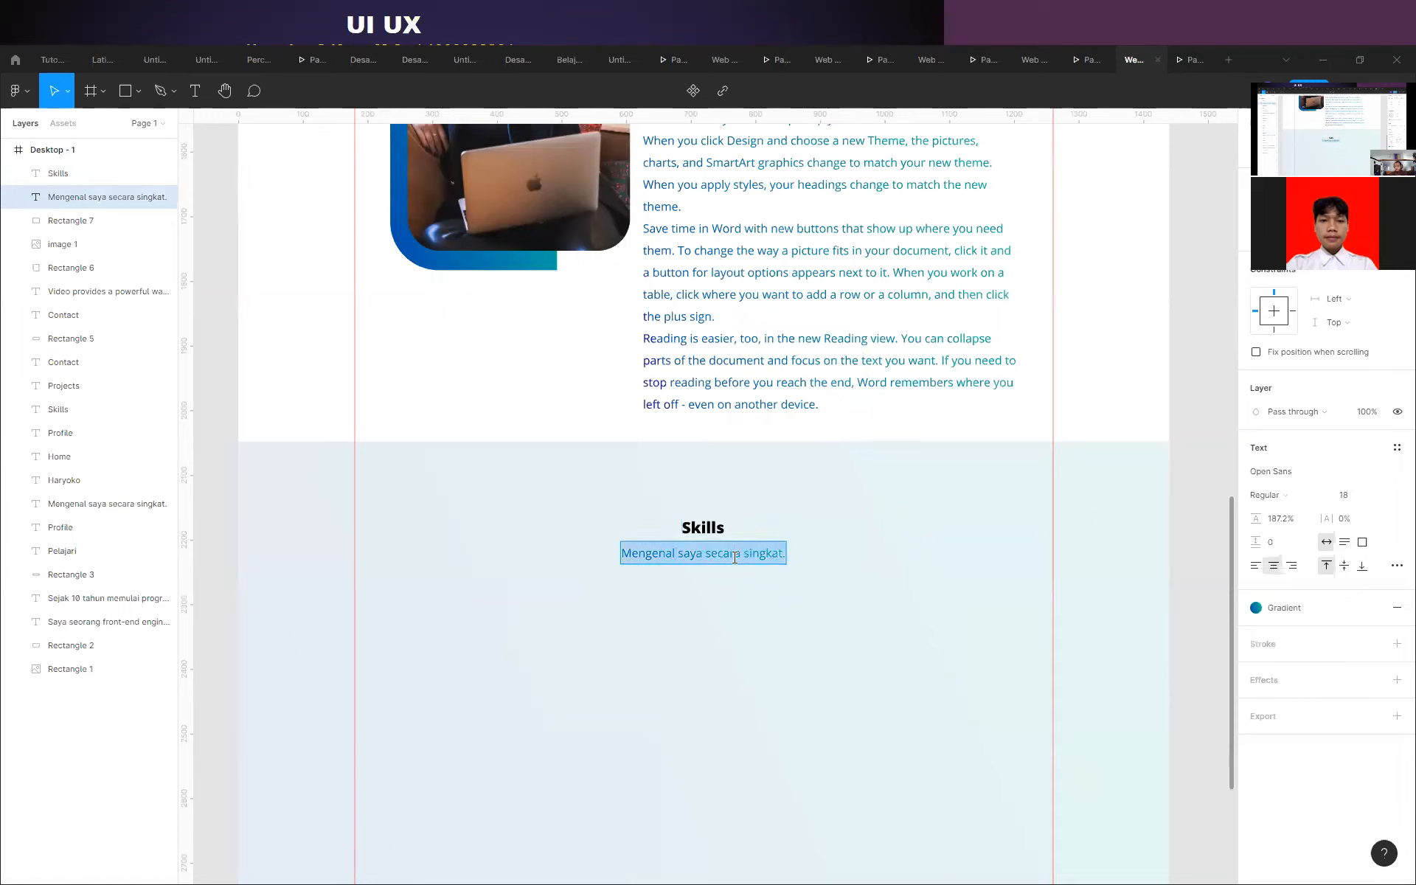
text(Beb)
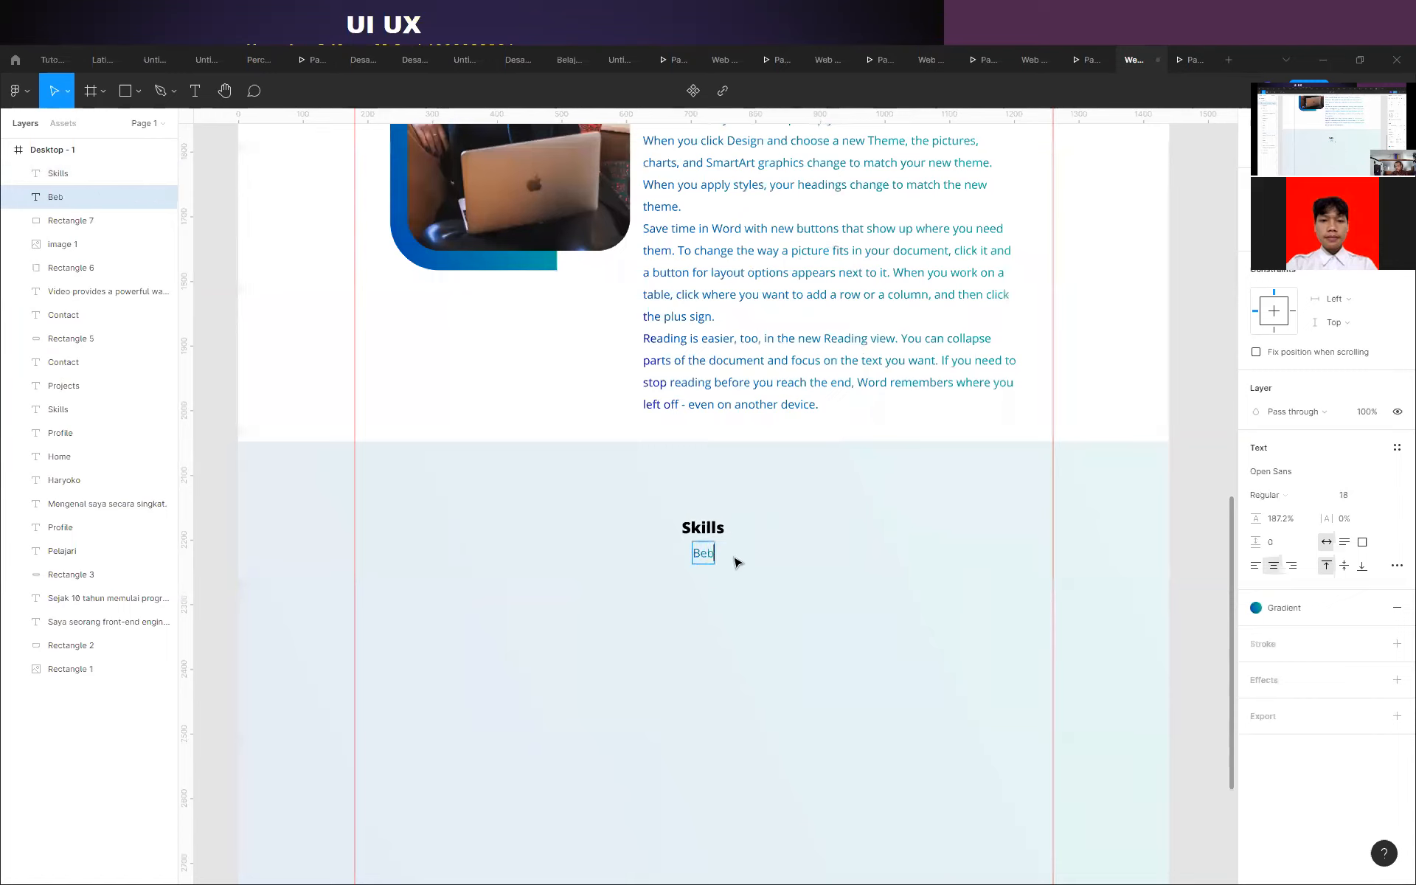
text(erapa kem)
key(BackSpace)
key(BackSpace)
key(BackSpace)
key(BackSpace)
text(kemampuan saya)
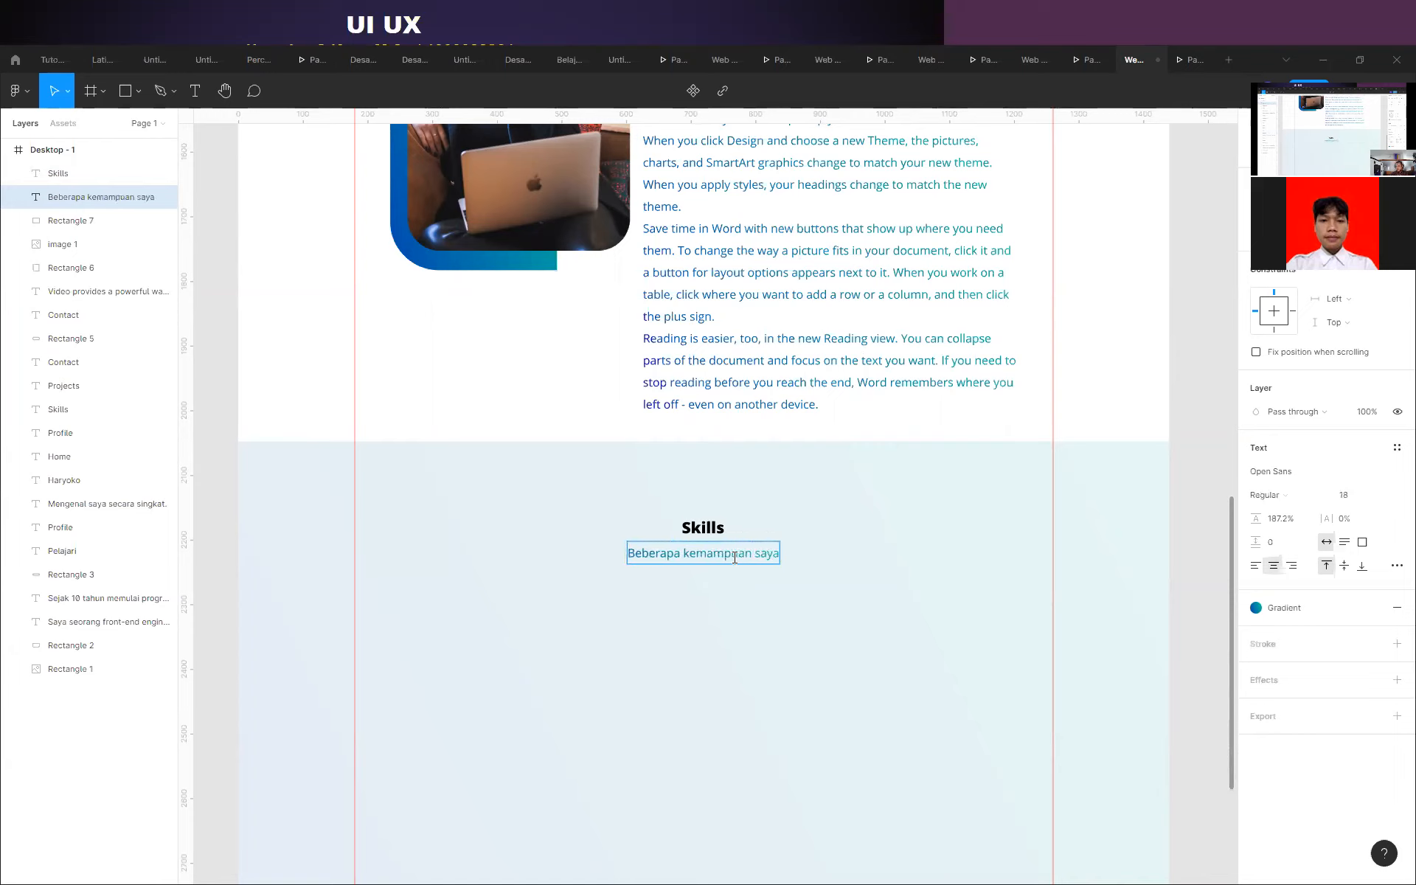
text(.)
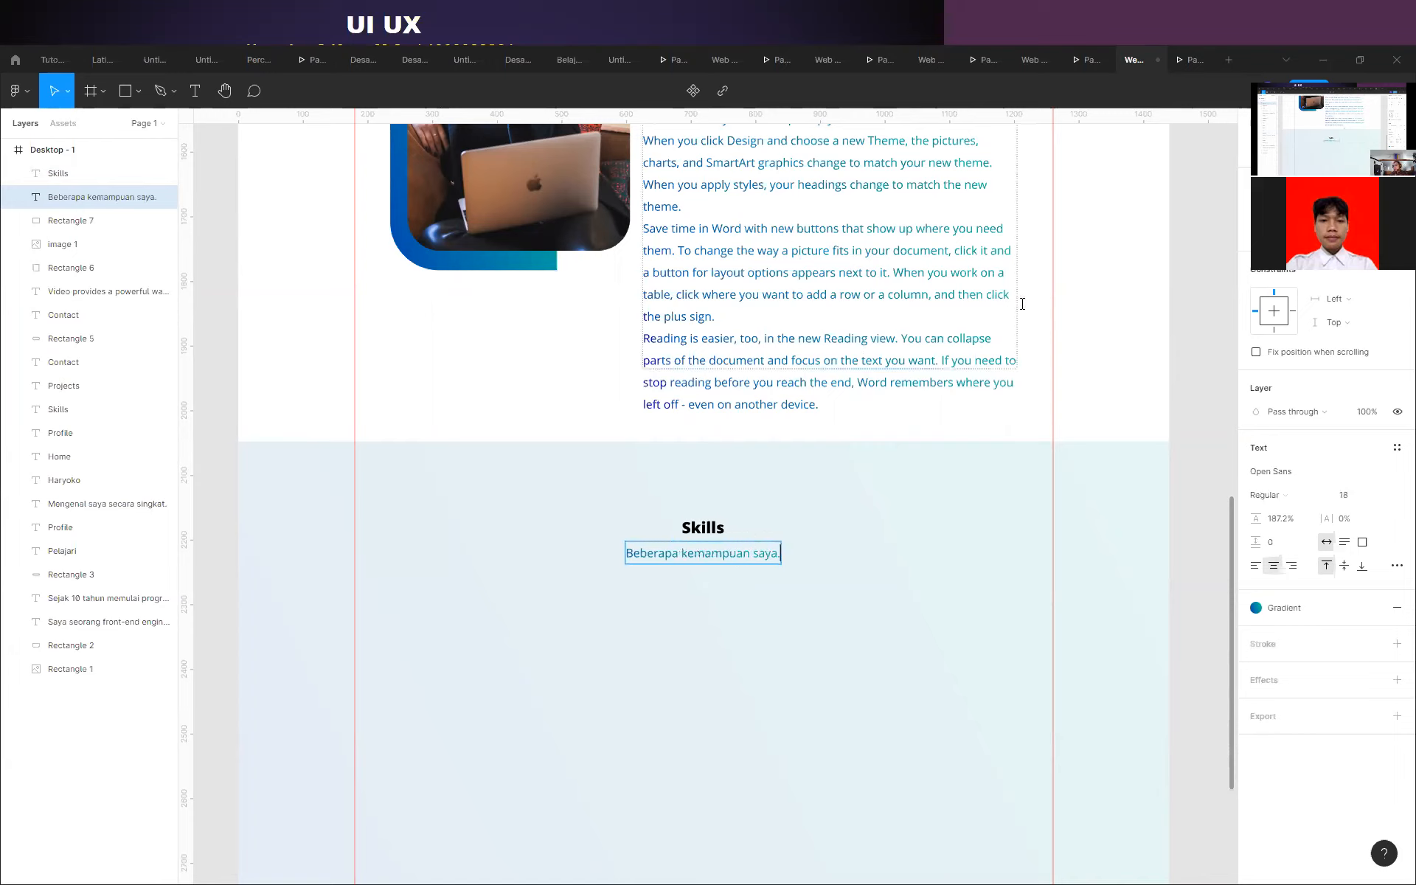
click(1148, 285)
scroll(706, 432, down, 3)
scroll(608, 497, up, 3)
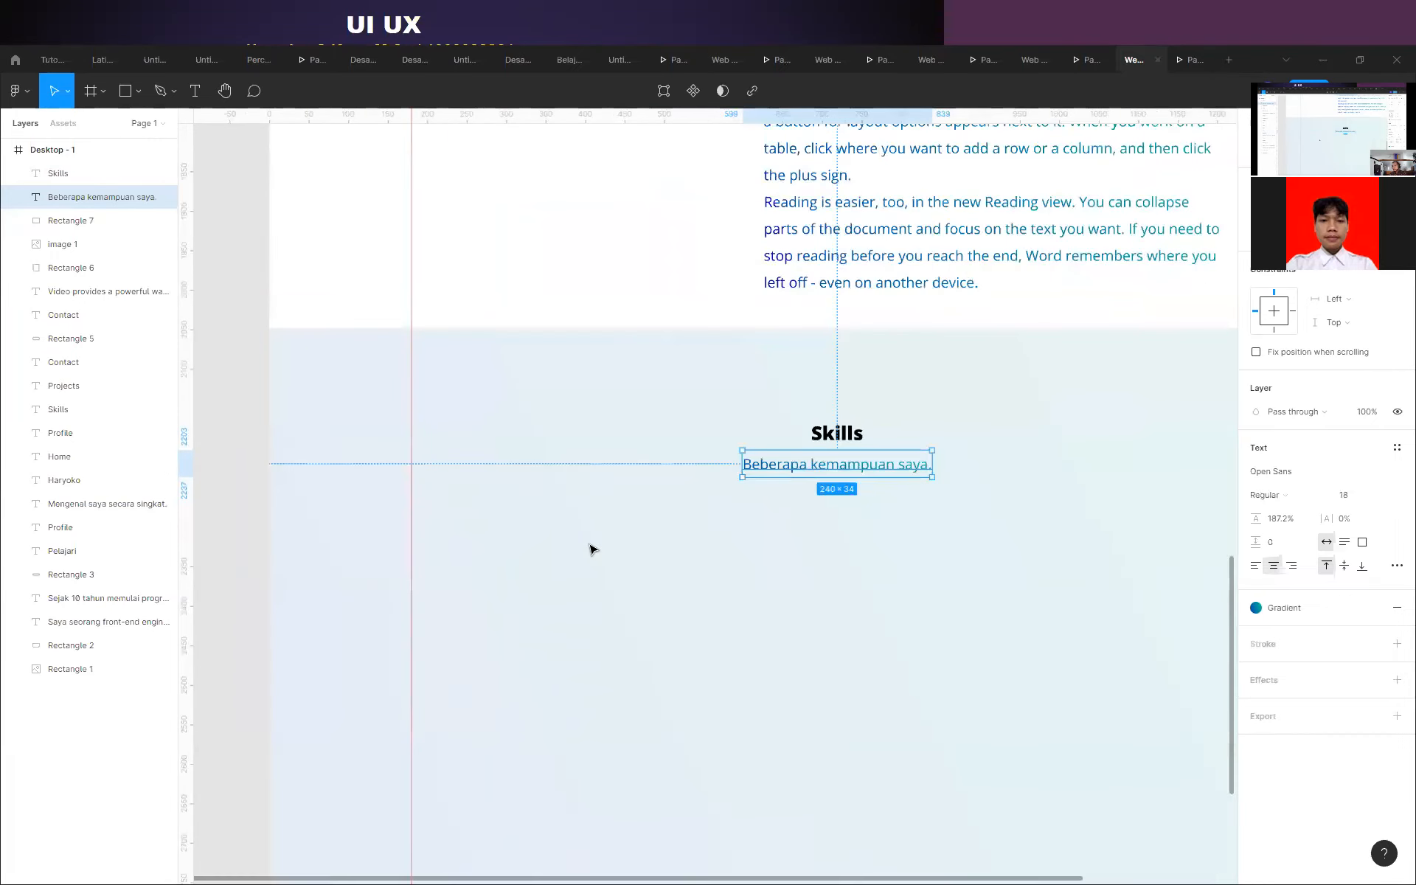
scroll(572, 556, down, 3)
click(1114, 551)
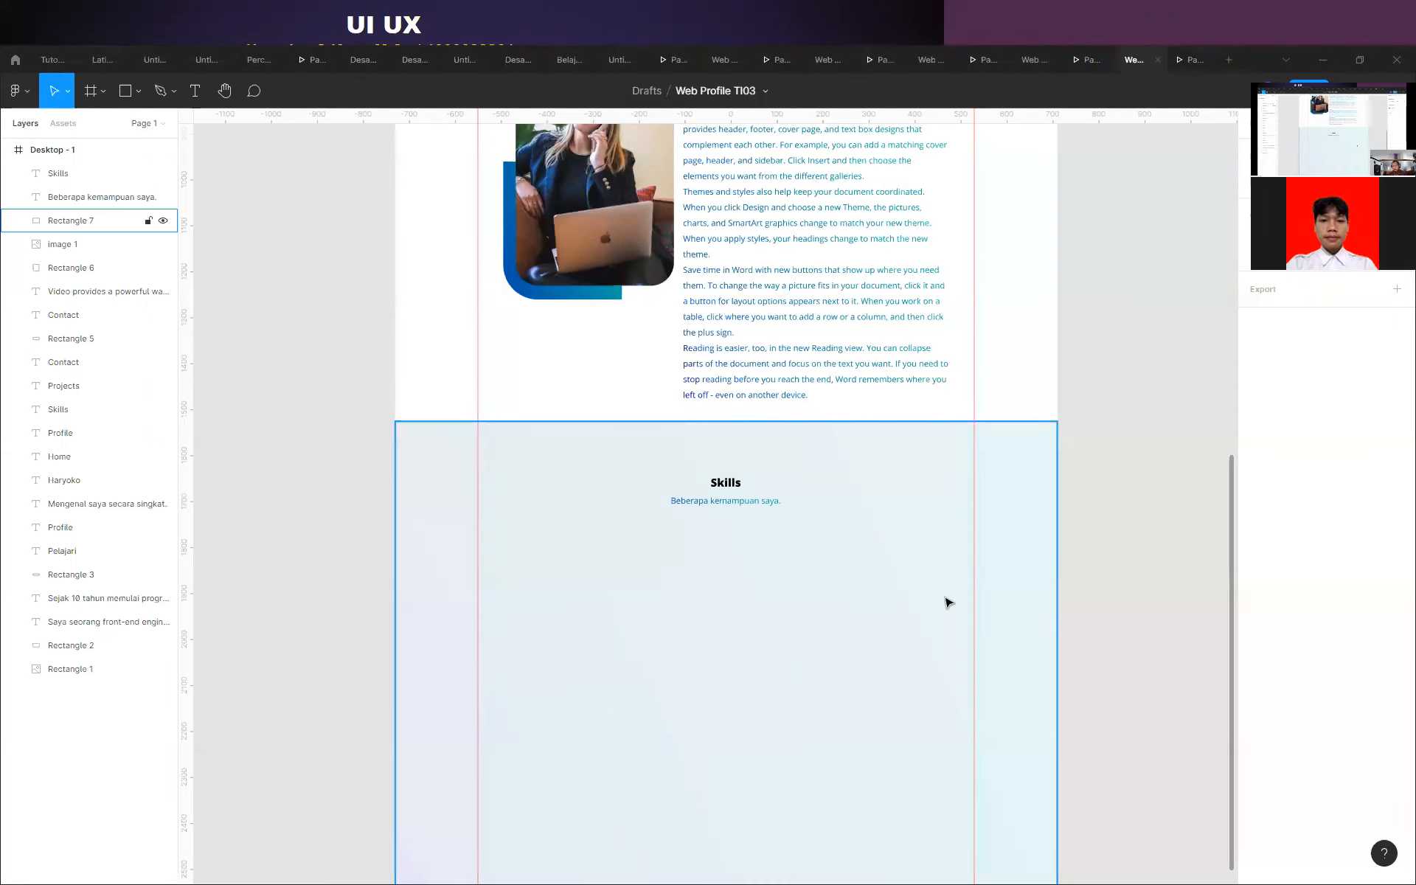
Examine the Skills card layout in the Web Profile TI01 prototype and compare it with the current page's preview.
click(1088, 59)
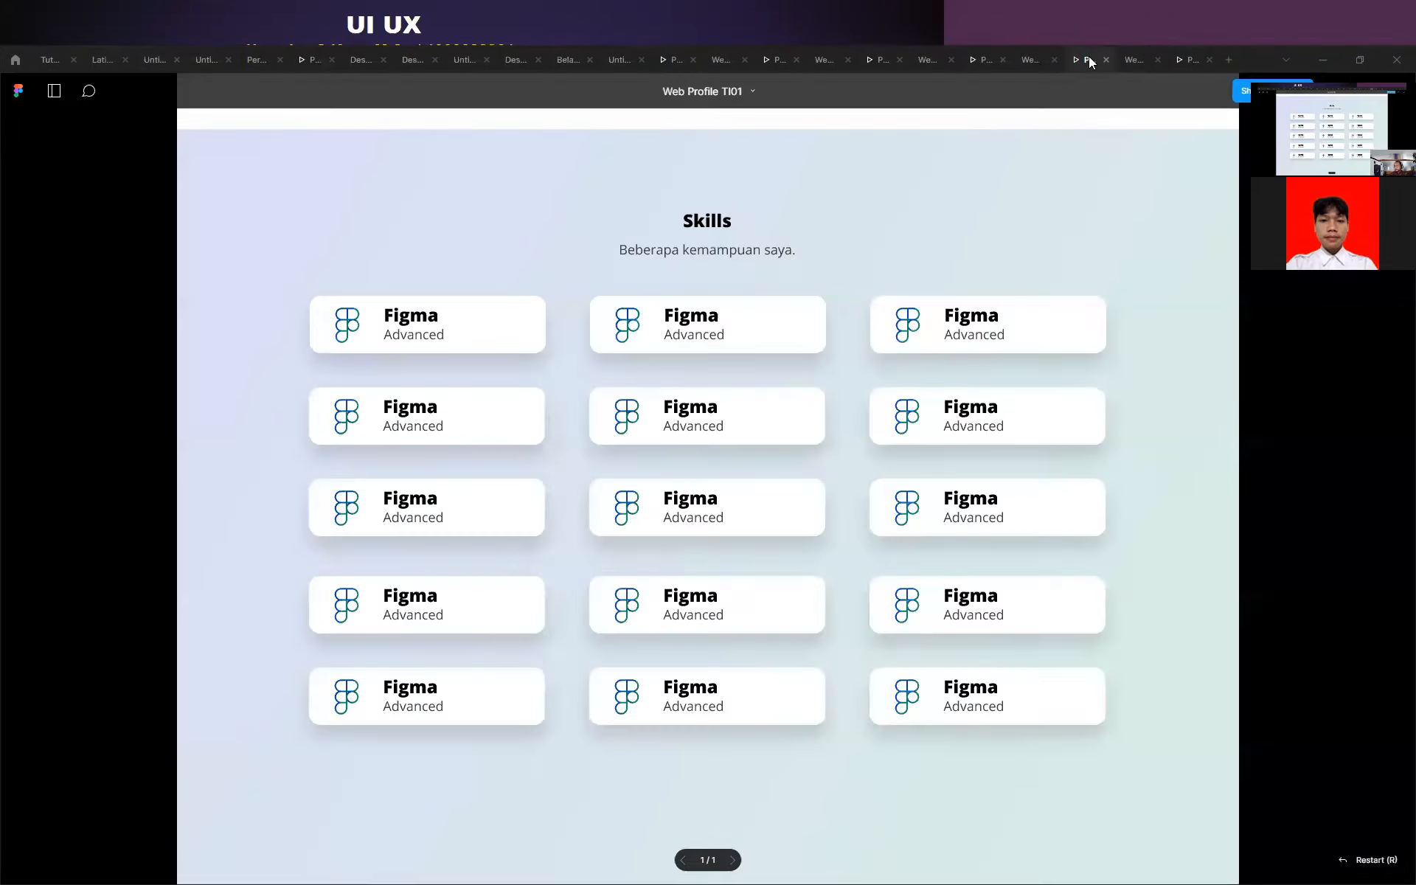
scroll(826, 391, up, 3)
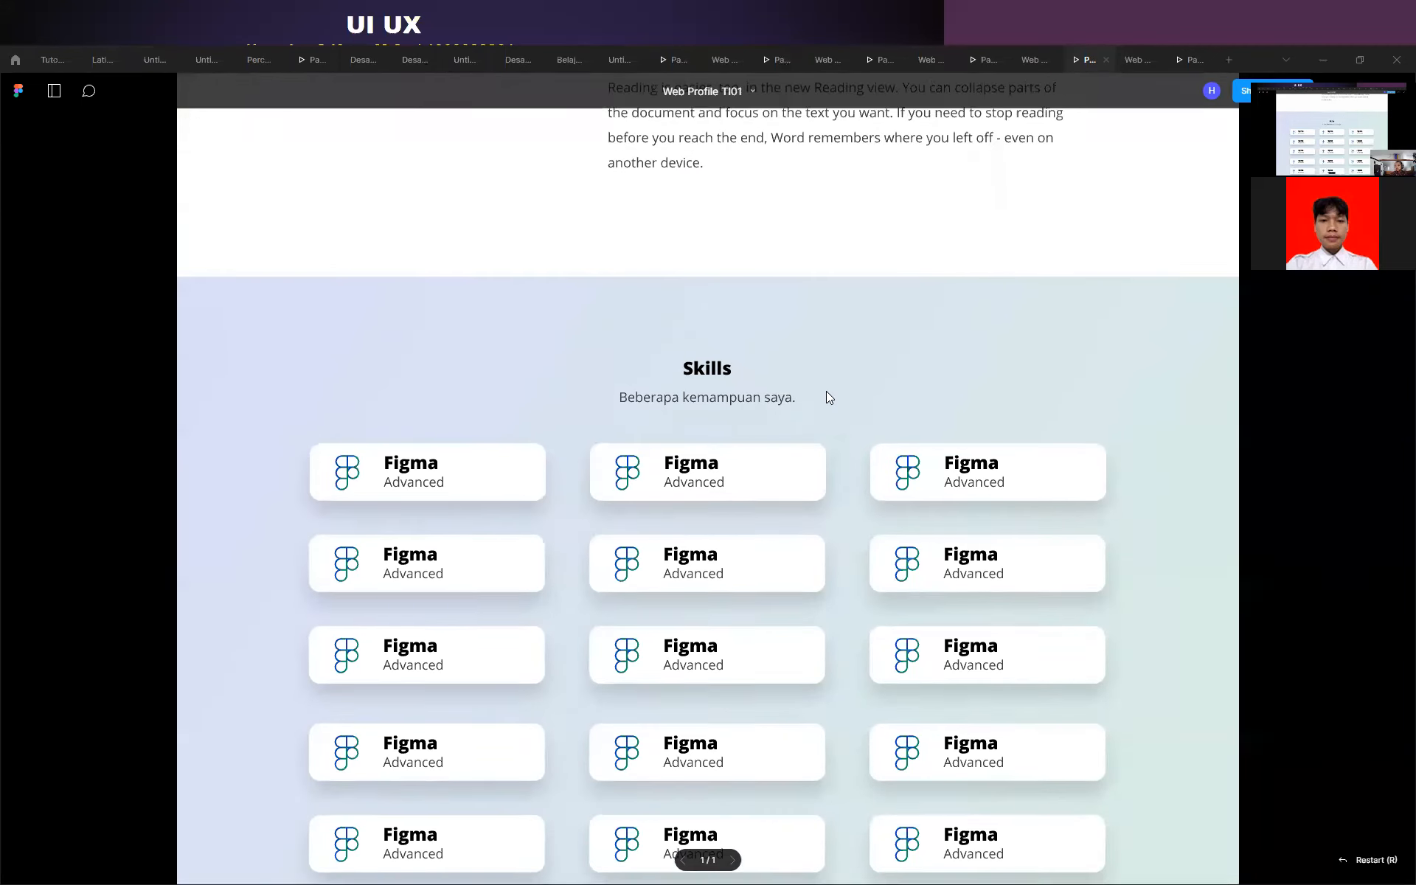
scroll(826, 391, down, 3)
scroll(826, 390, up, 1)
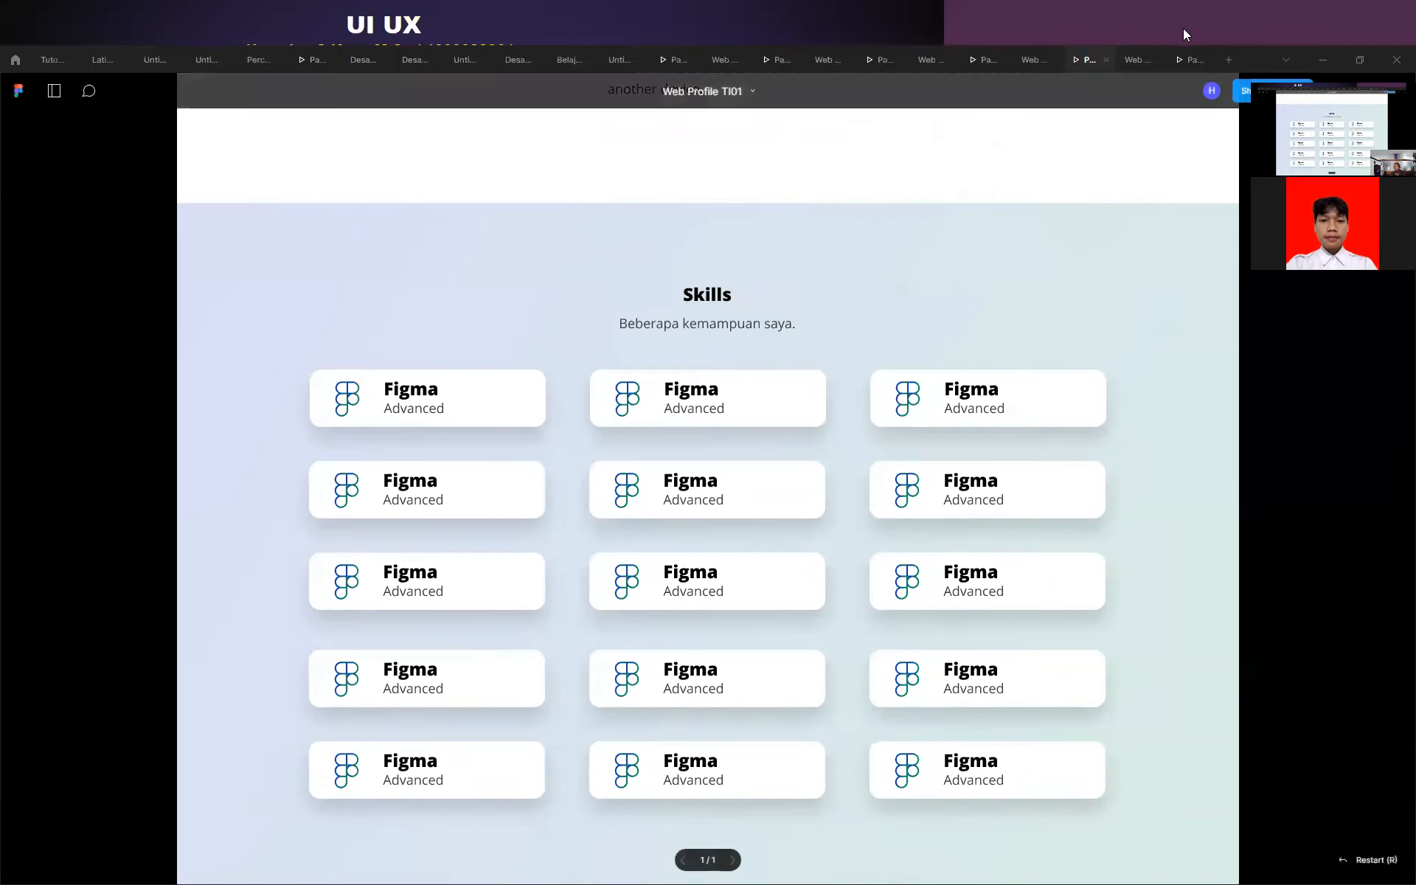
click(1191, 58)
scroll(838, 448, down, 10)
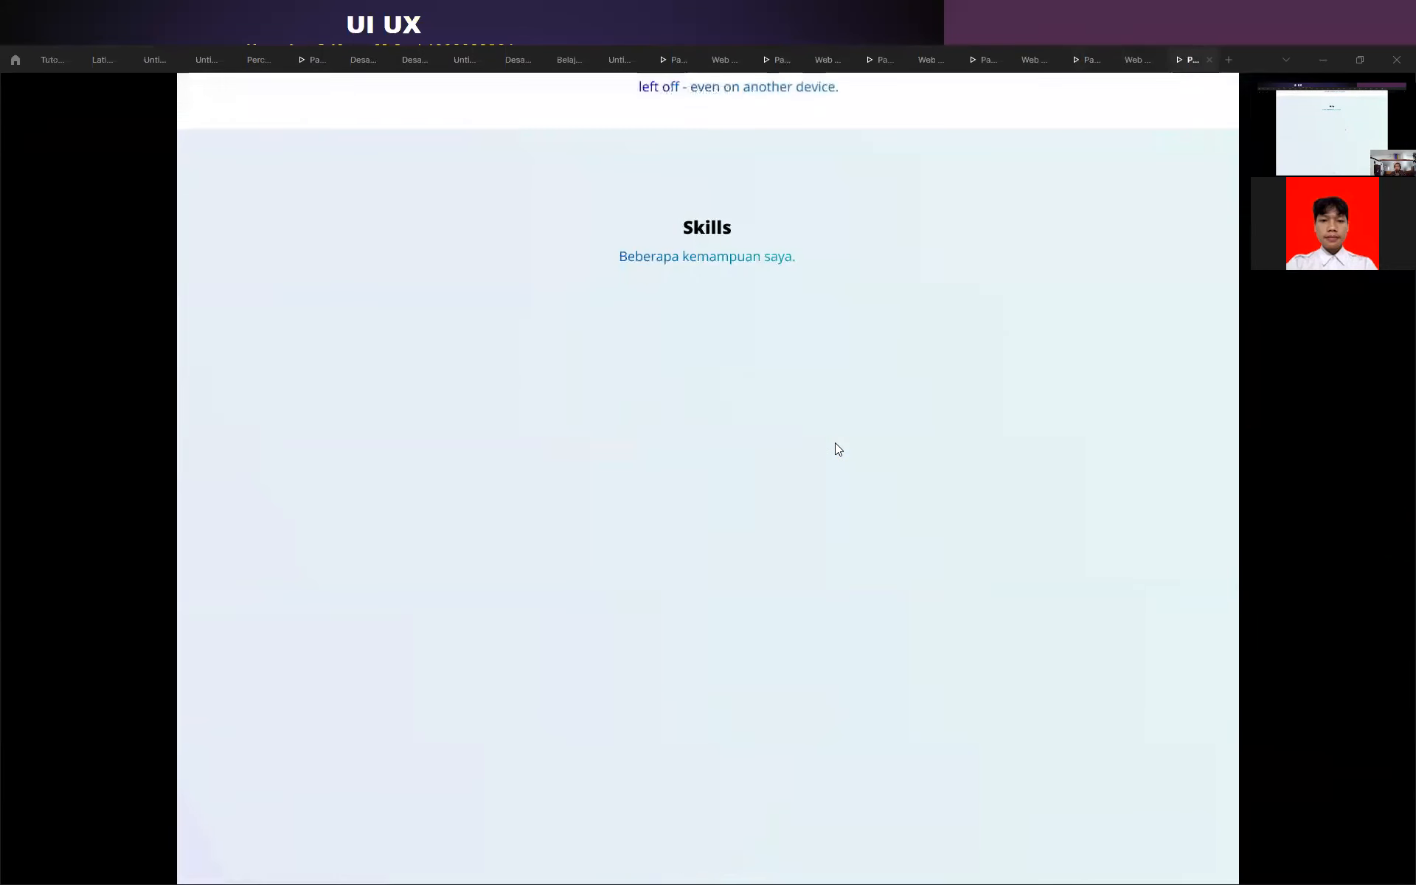
click(1139, 58)
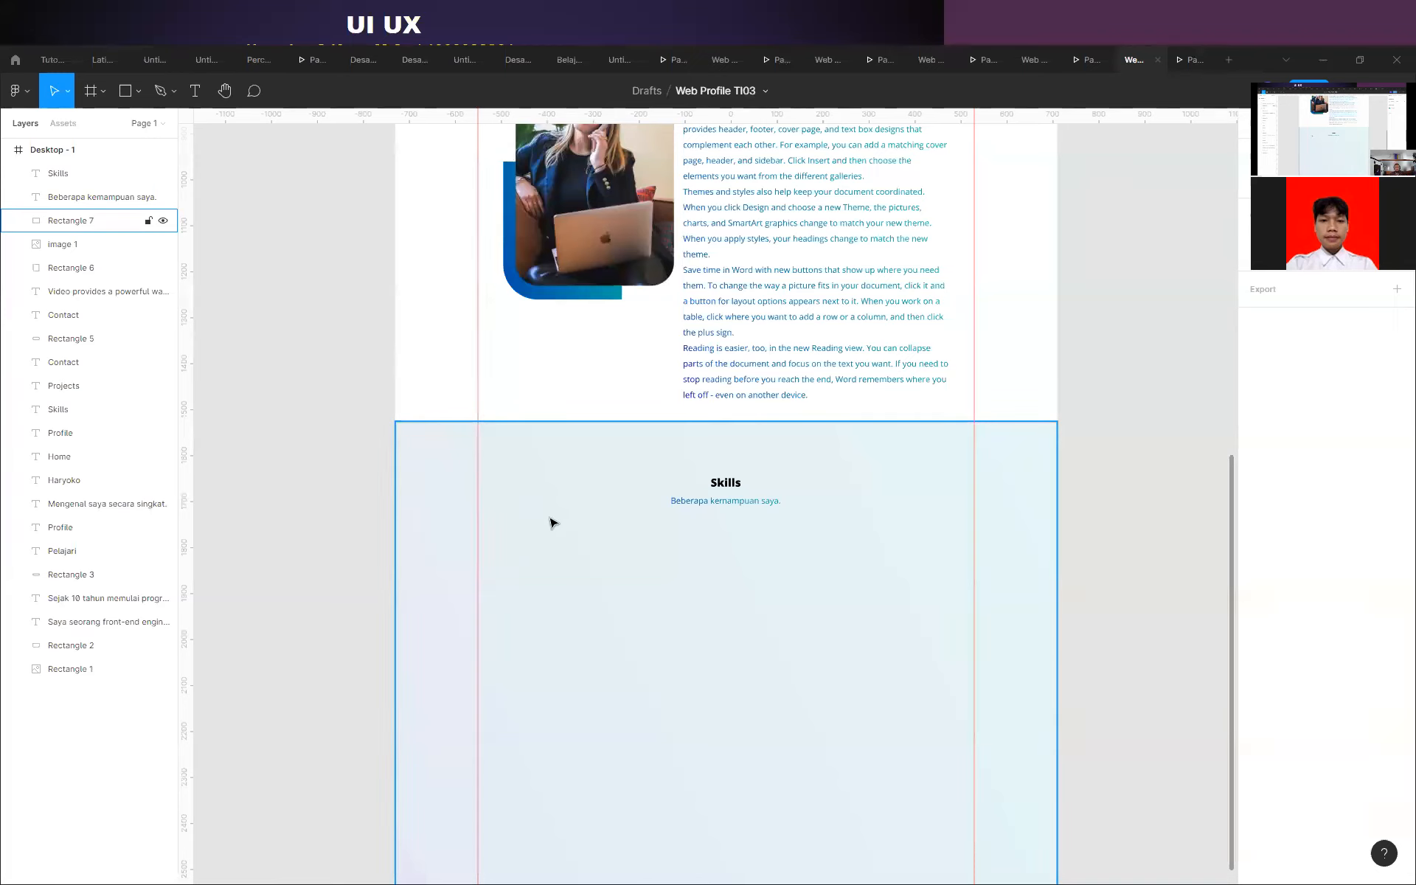
Draw a card rectangle below the Skills subtitle, starting at the left margin guide, and size it to 320 × 101.
key(r)
drag(478, 531, 622, 580)
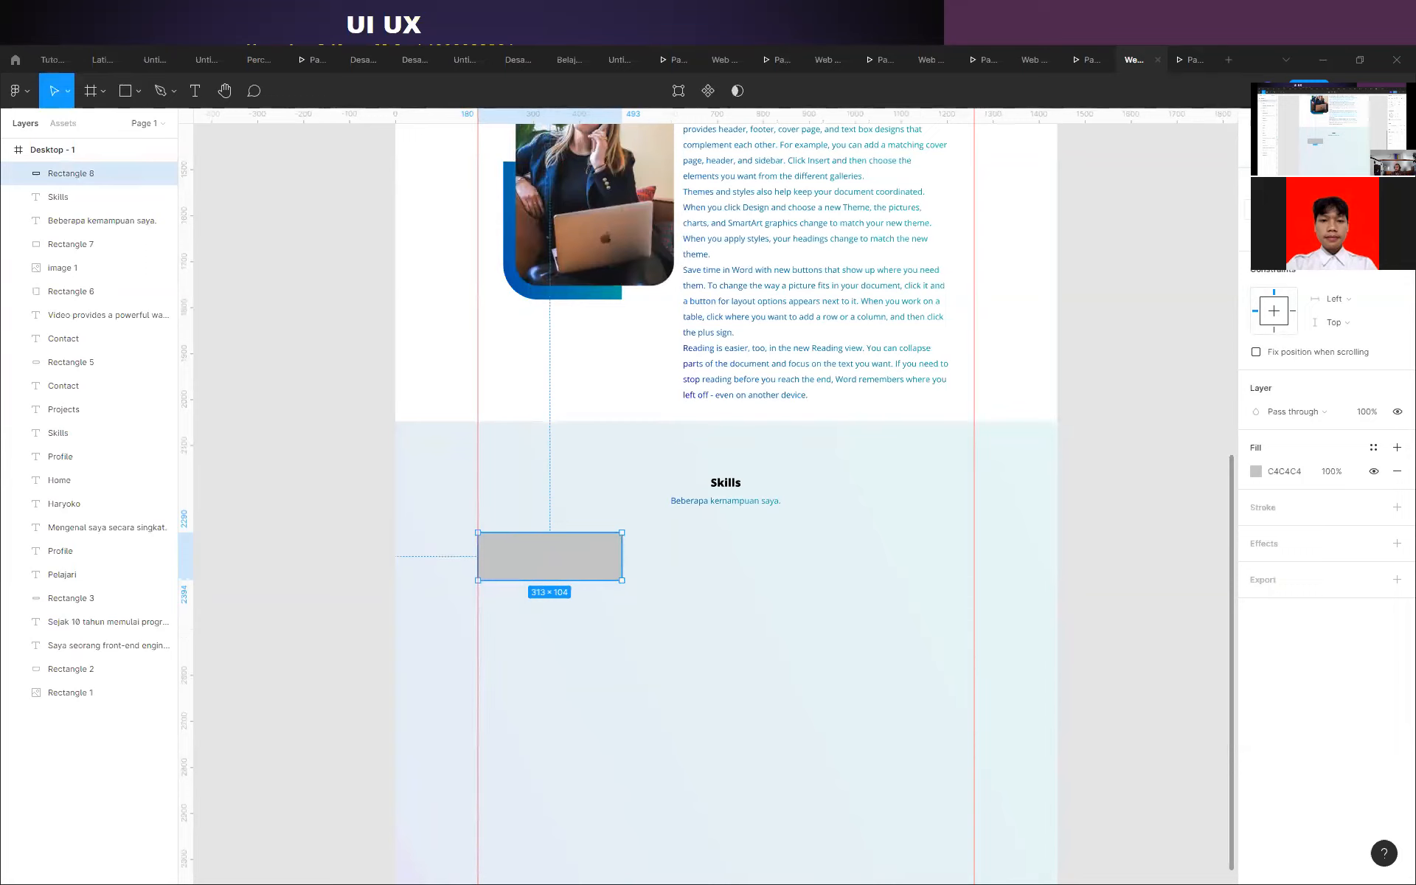
click(1273, 209)
key(Return)
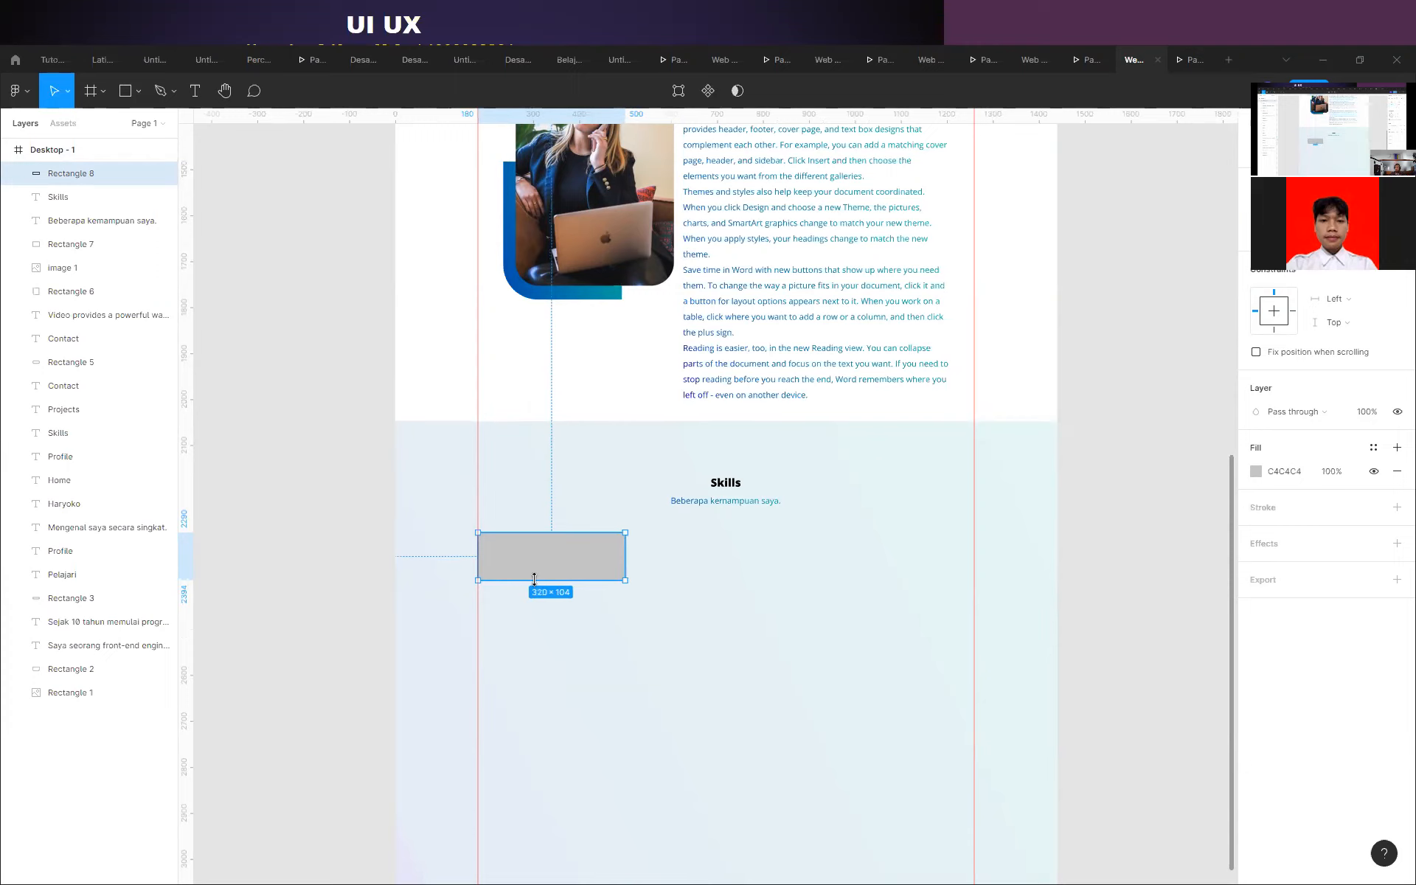
drag(550, 579, 557, 579)
Round all four corners of the new card rectangle slightly.
scroll(531, 575, up, 15)
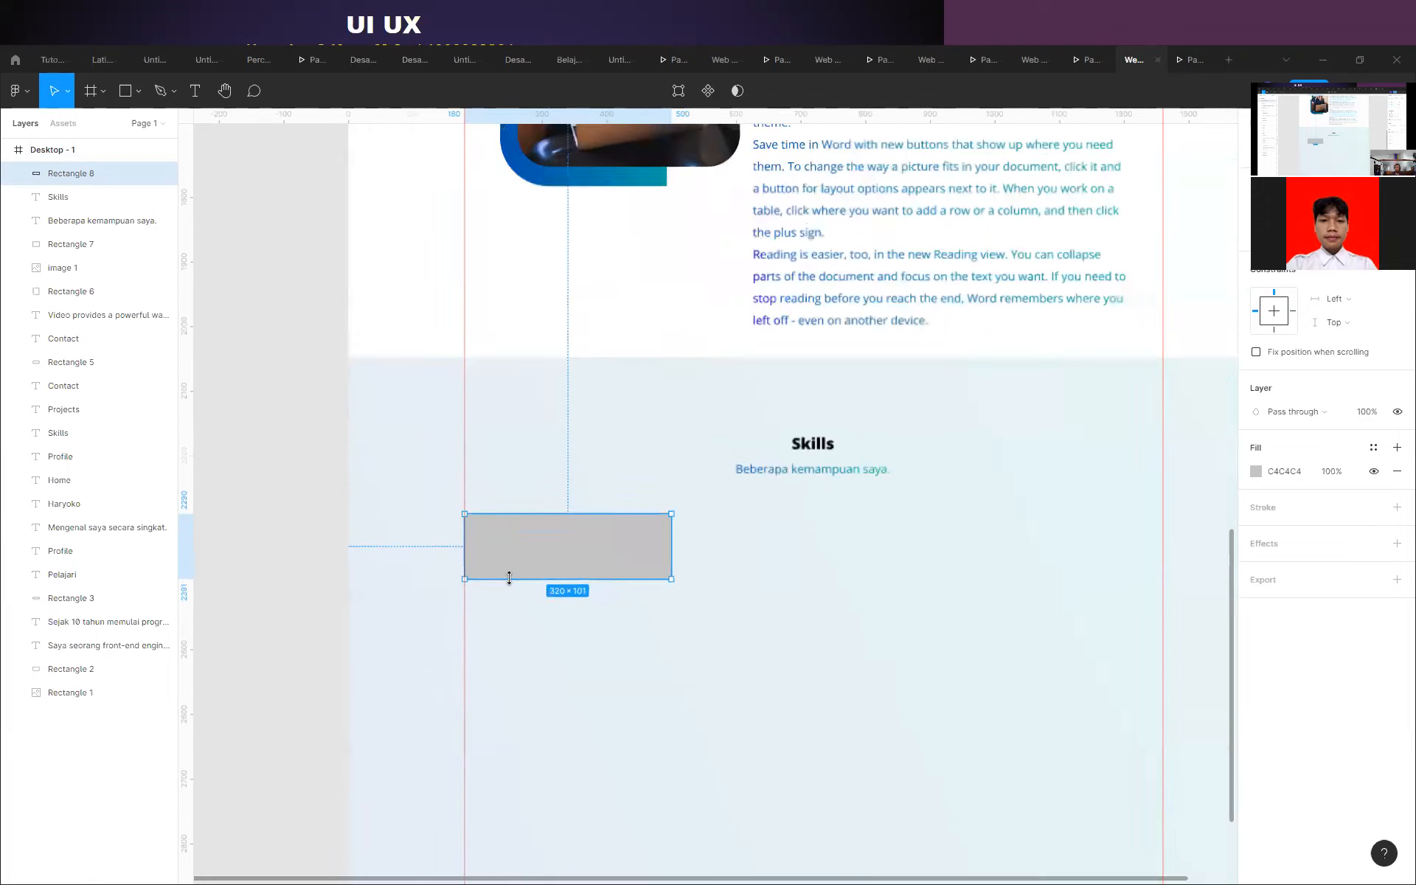
scroll(480, 466, up, 2)
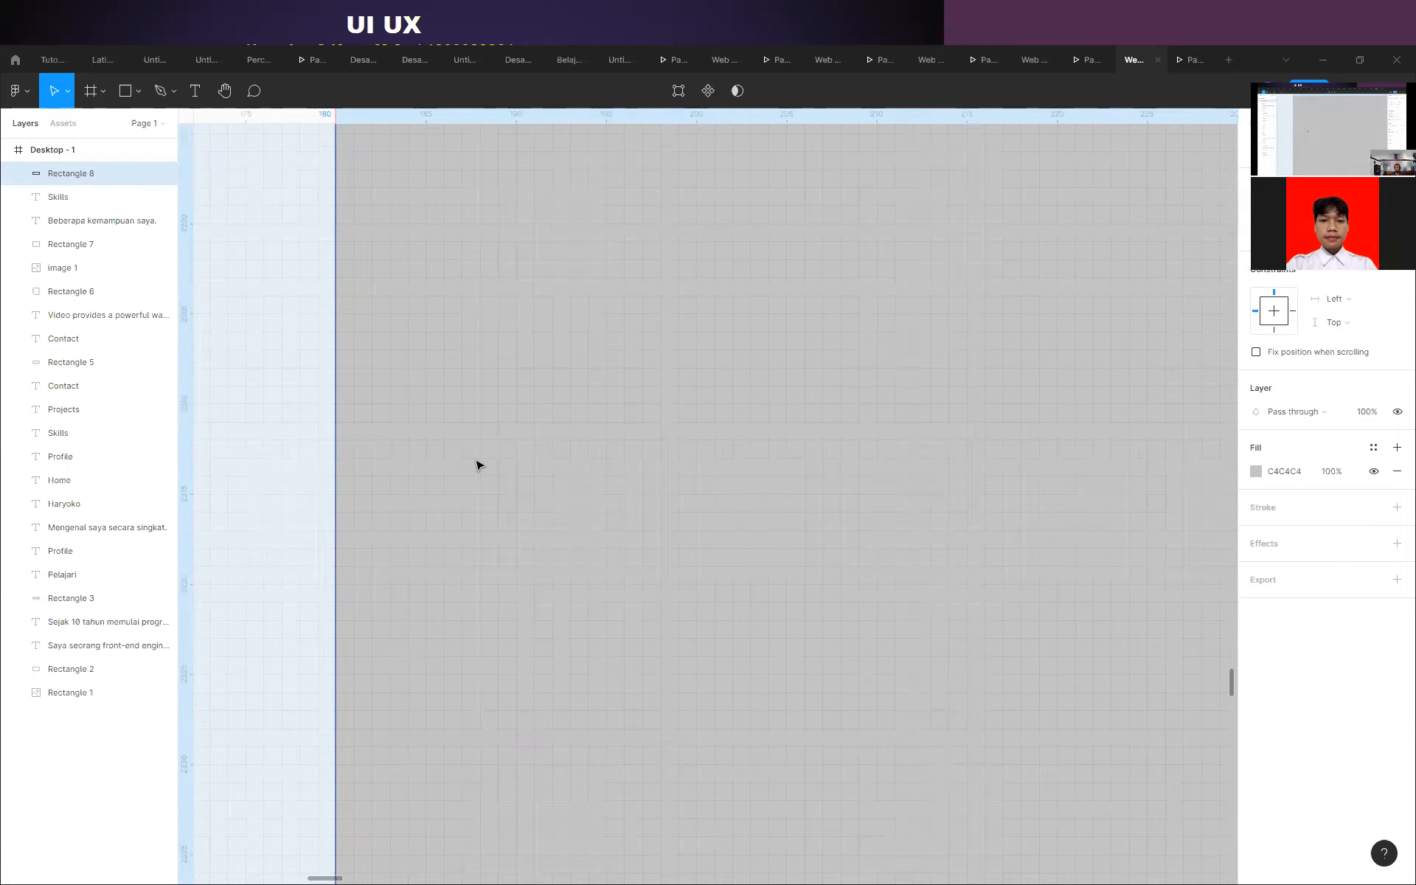
scroll(477, 465, down, 6)
scroll(471, 468, up, 5)
drag(442, 356, 487, 448)
scroll(482, 461, down, 1)
scroll(480, 463, down, 4)
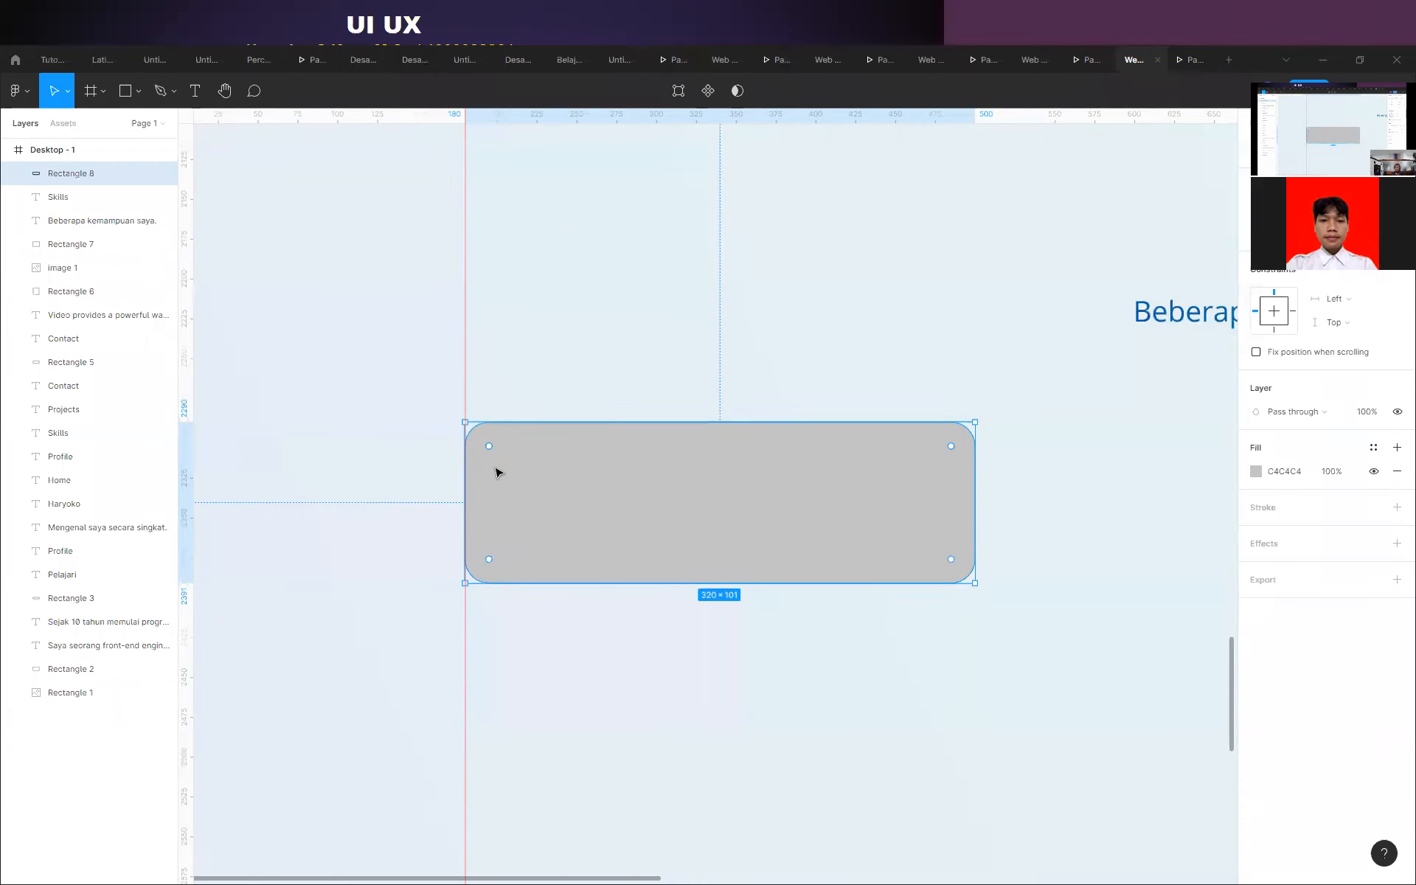
Set the card rectangle's fill to white (FFFFFF).
click(1256, 472)
drag(1172, 528, 1018, 472)
click(980, 310)
click(967, 517)
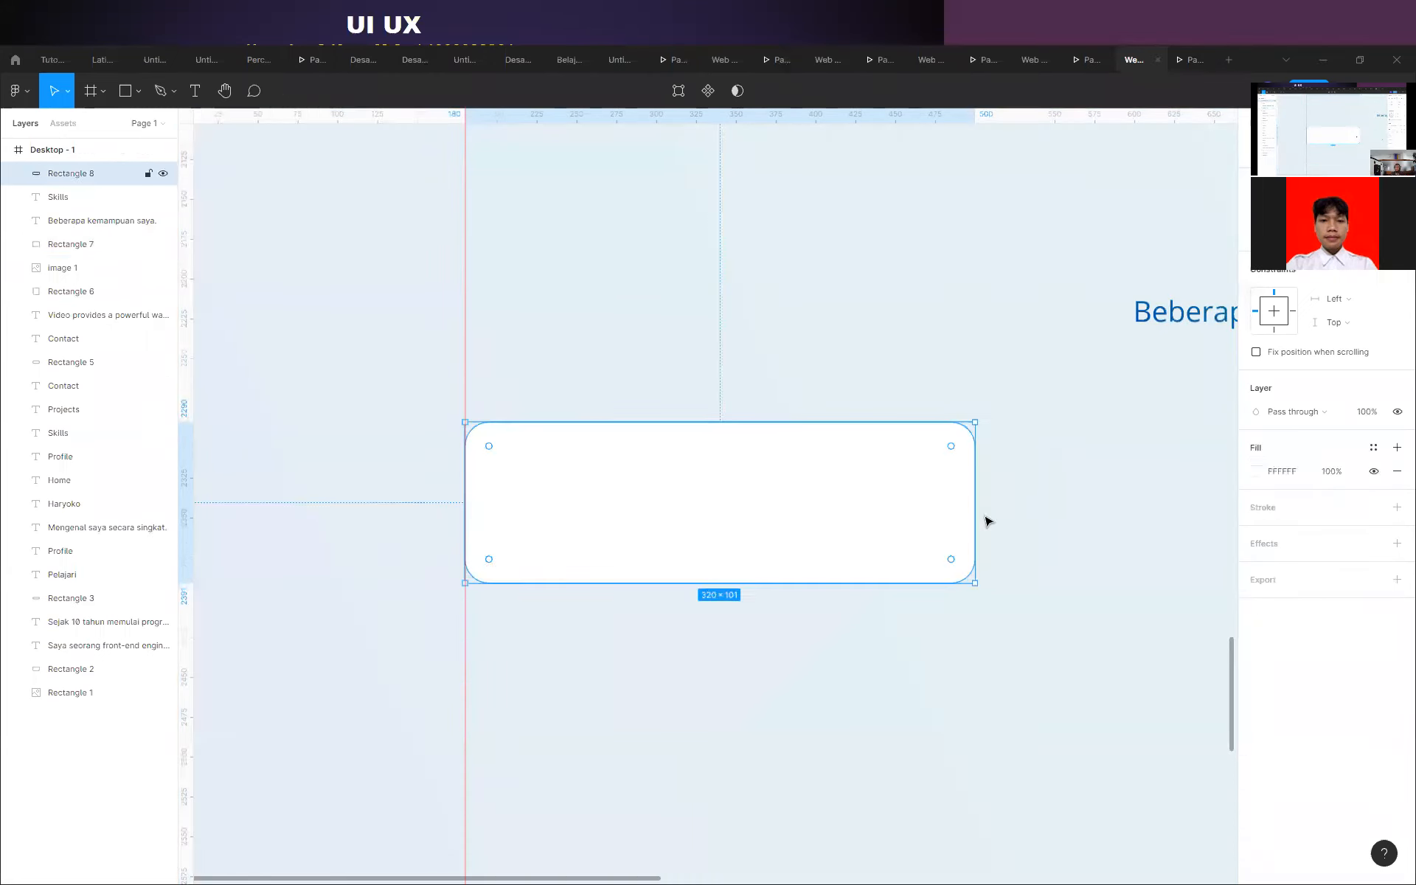
Add a drop shadow to the white card with blur 30, Y offset 15 and a reduced opacity.
click(1260, 546)
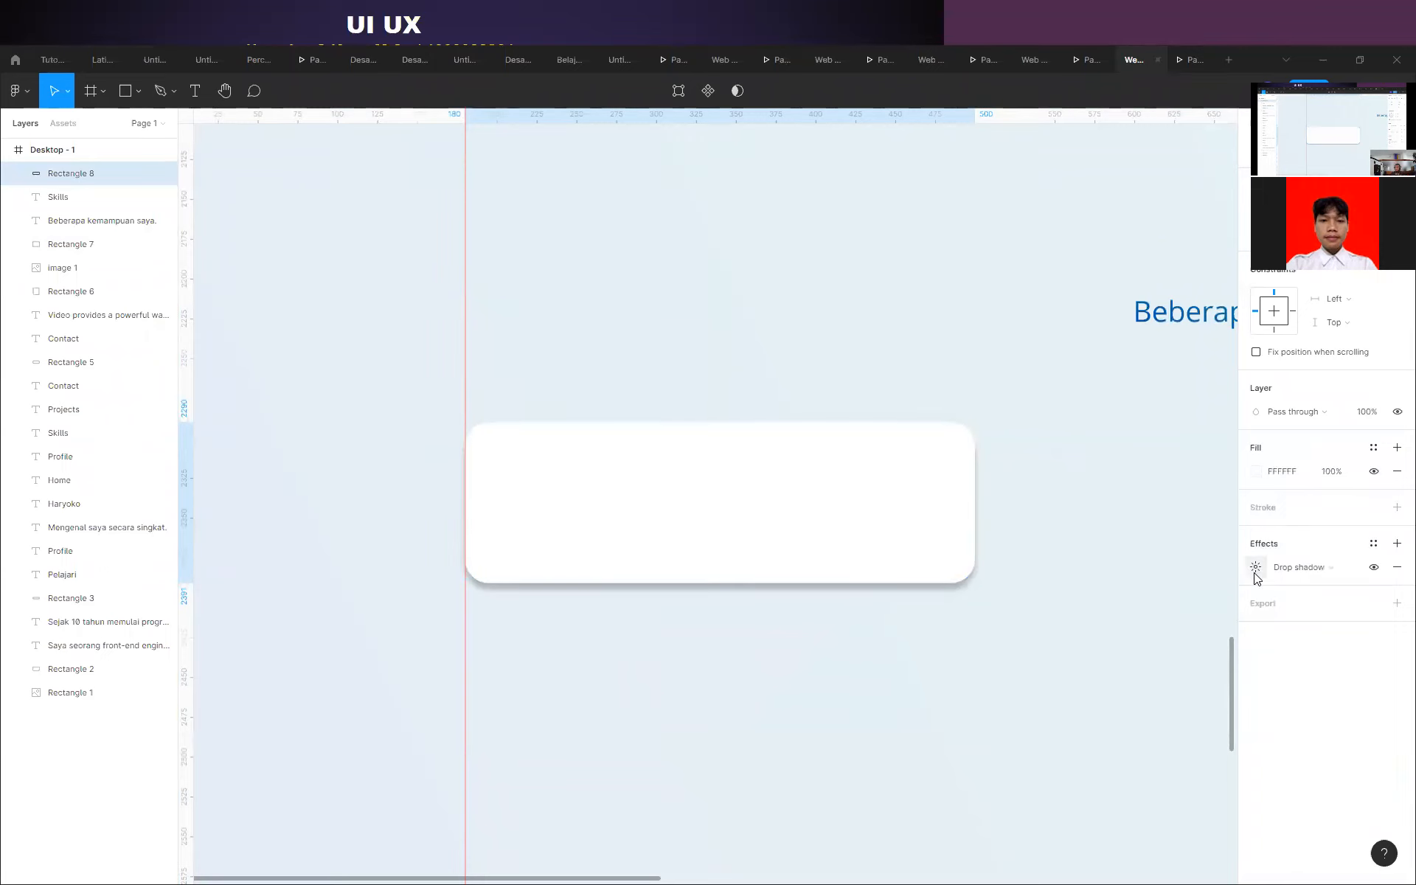
click(1256, 567)
click(1194, 611)
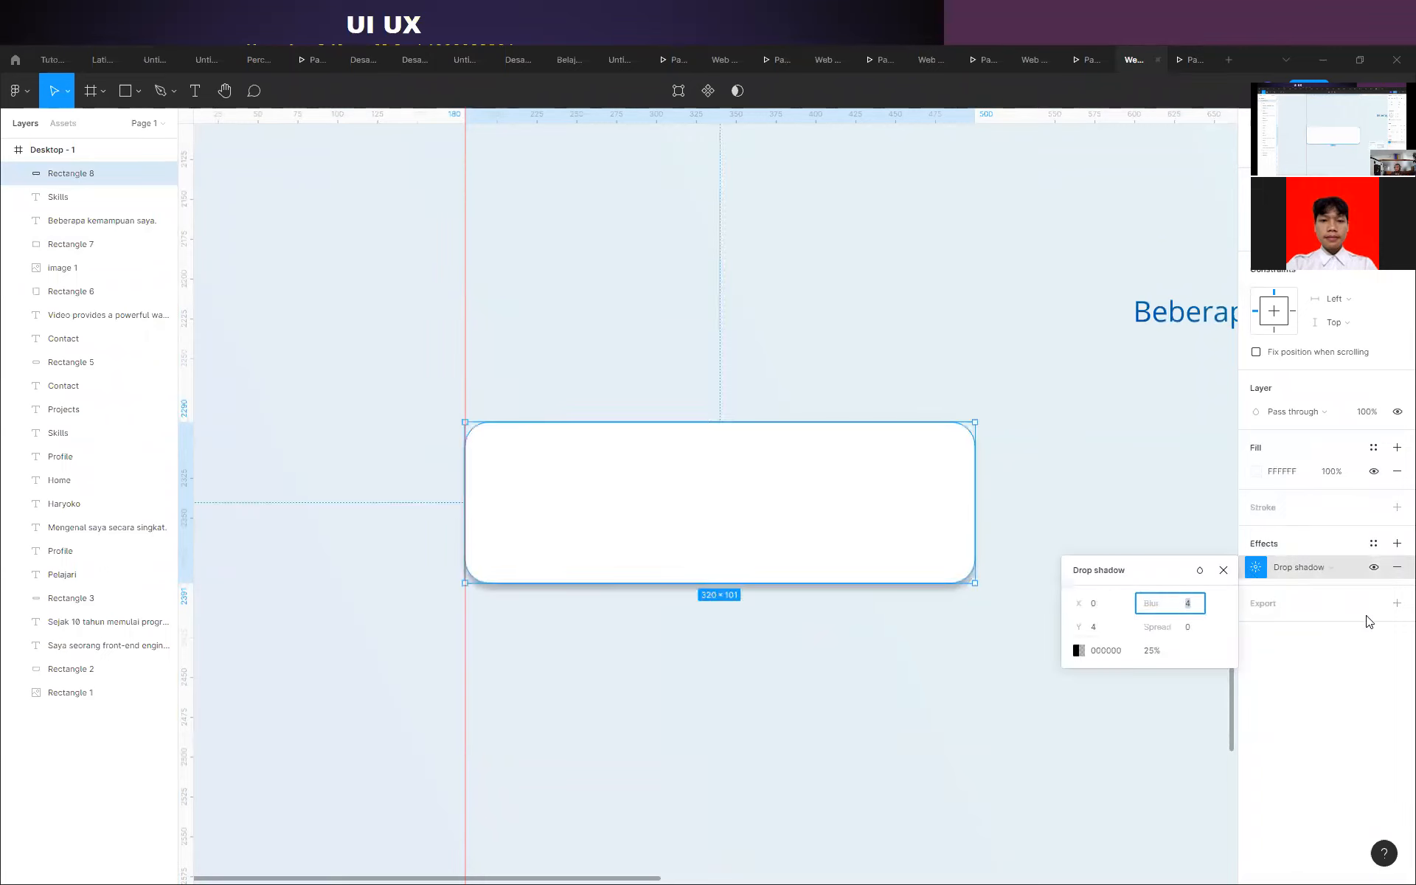
text(30)
click(1099, 628)
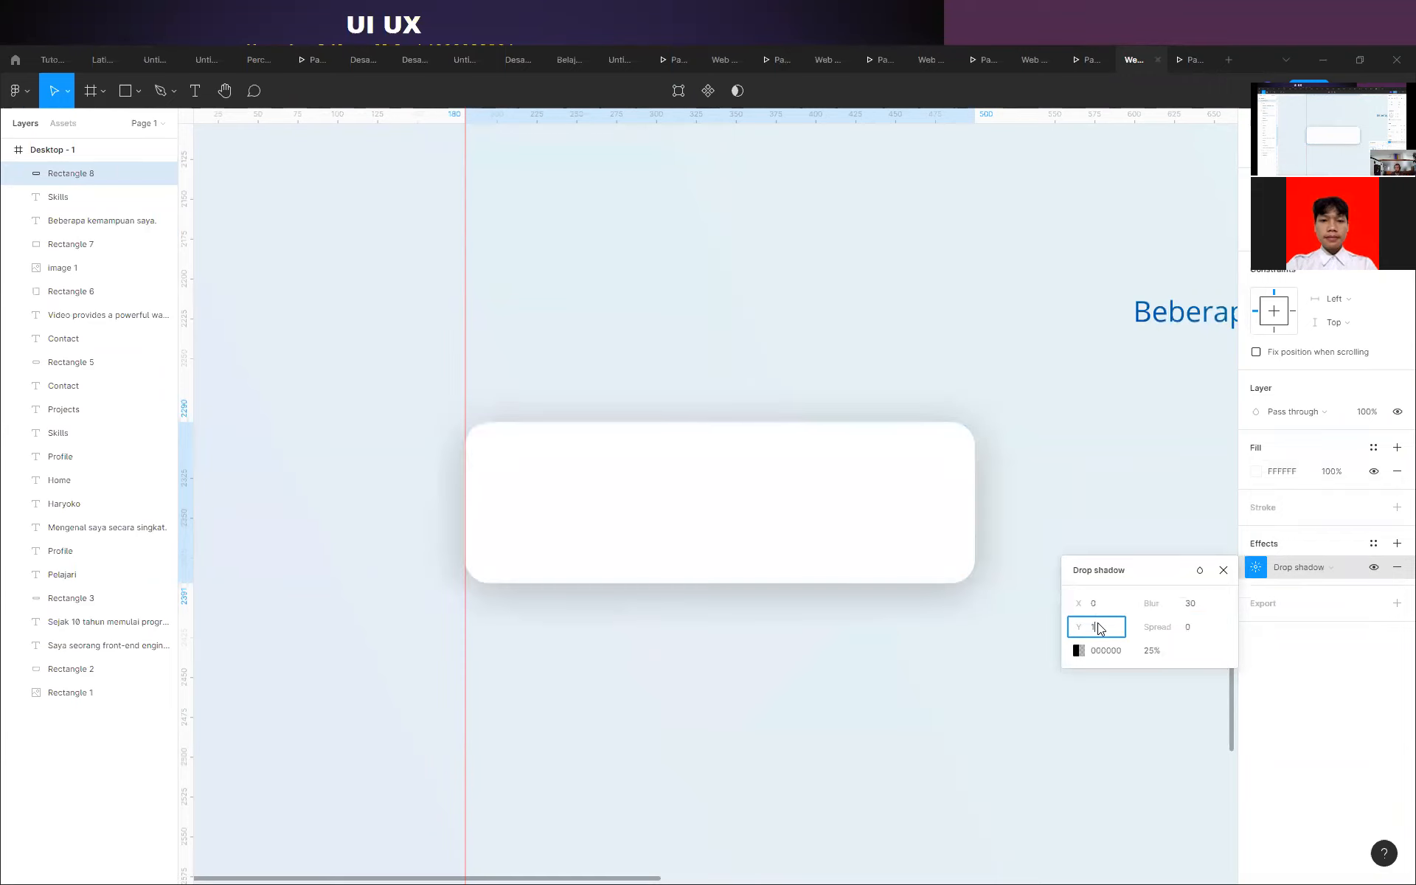
text(15)
click(1152, 651)
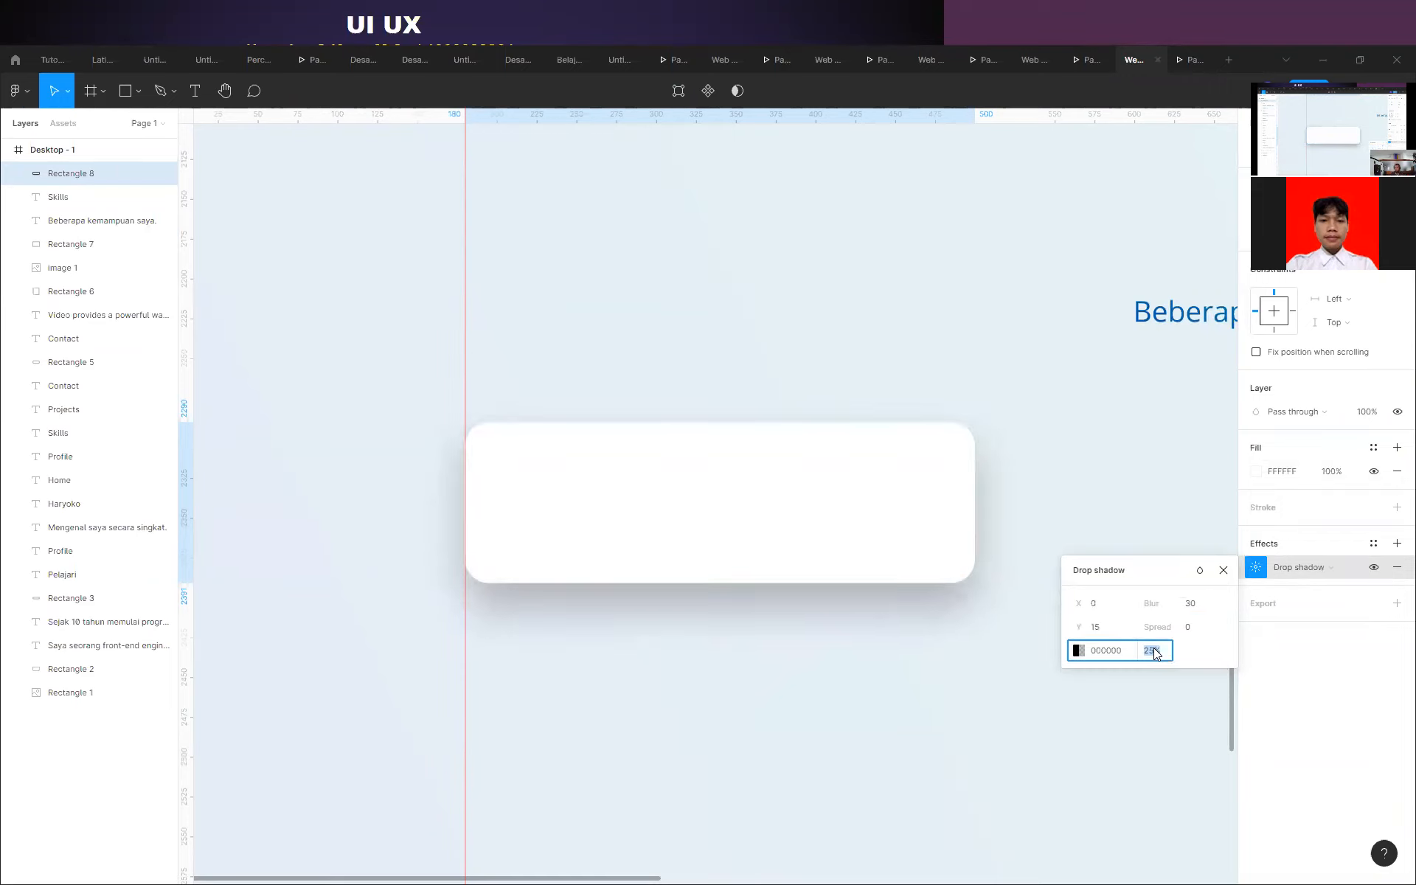
click(898, 382)
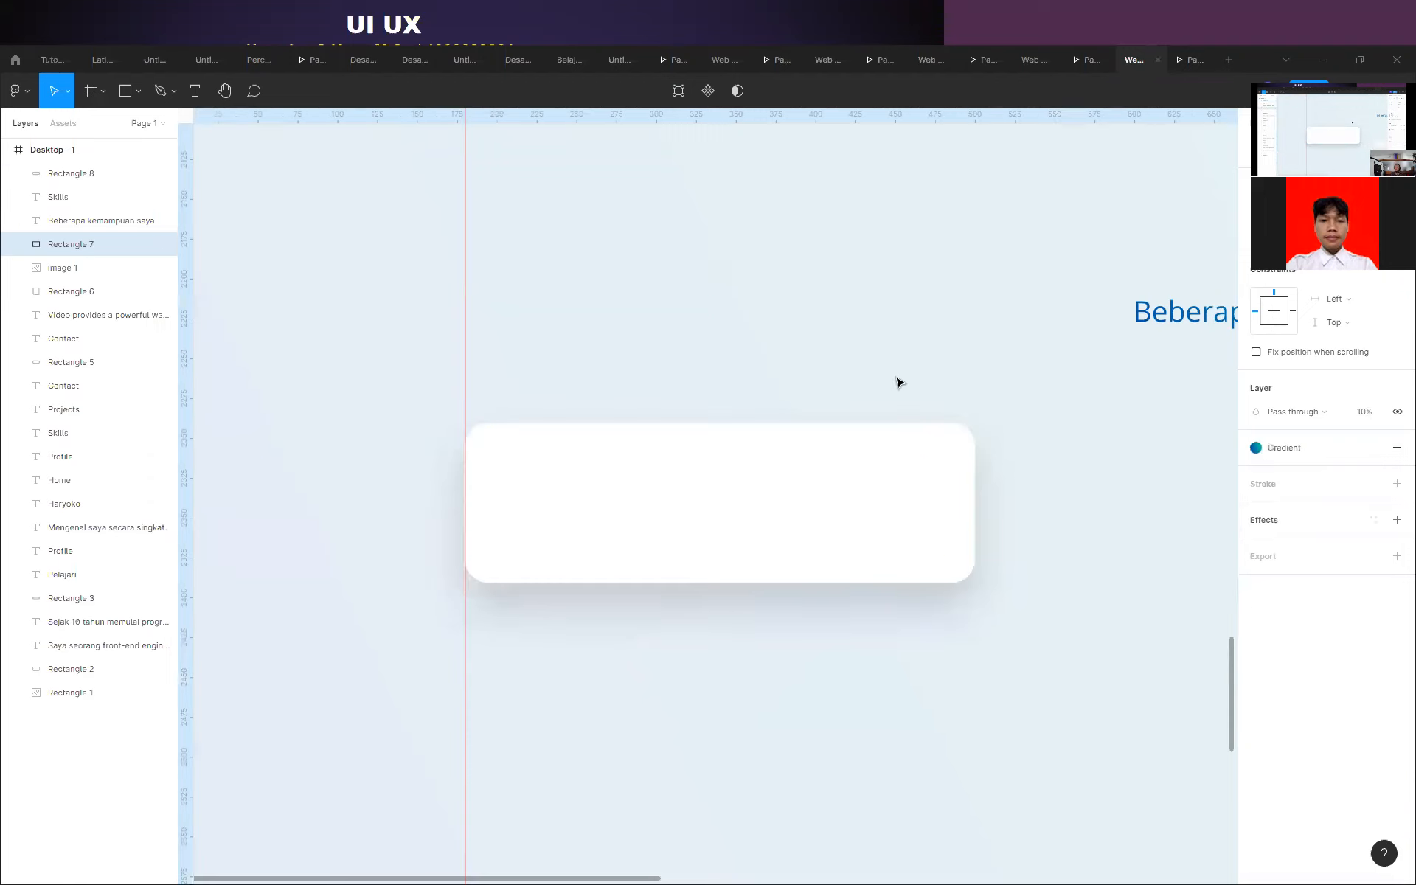
click(779, 491)
scroll(433, 601, down, 5)
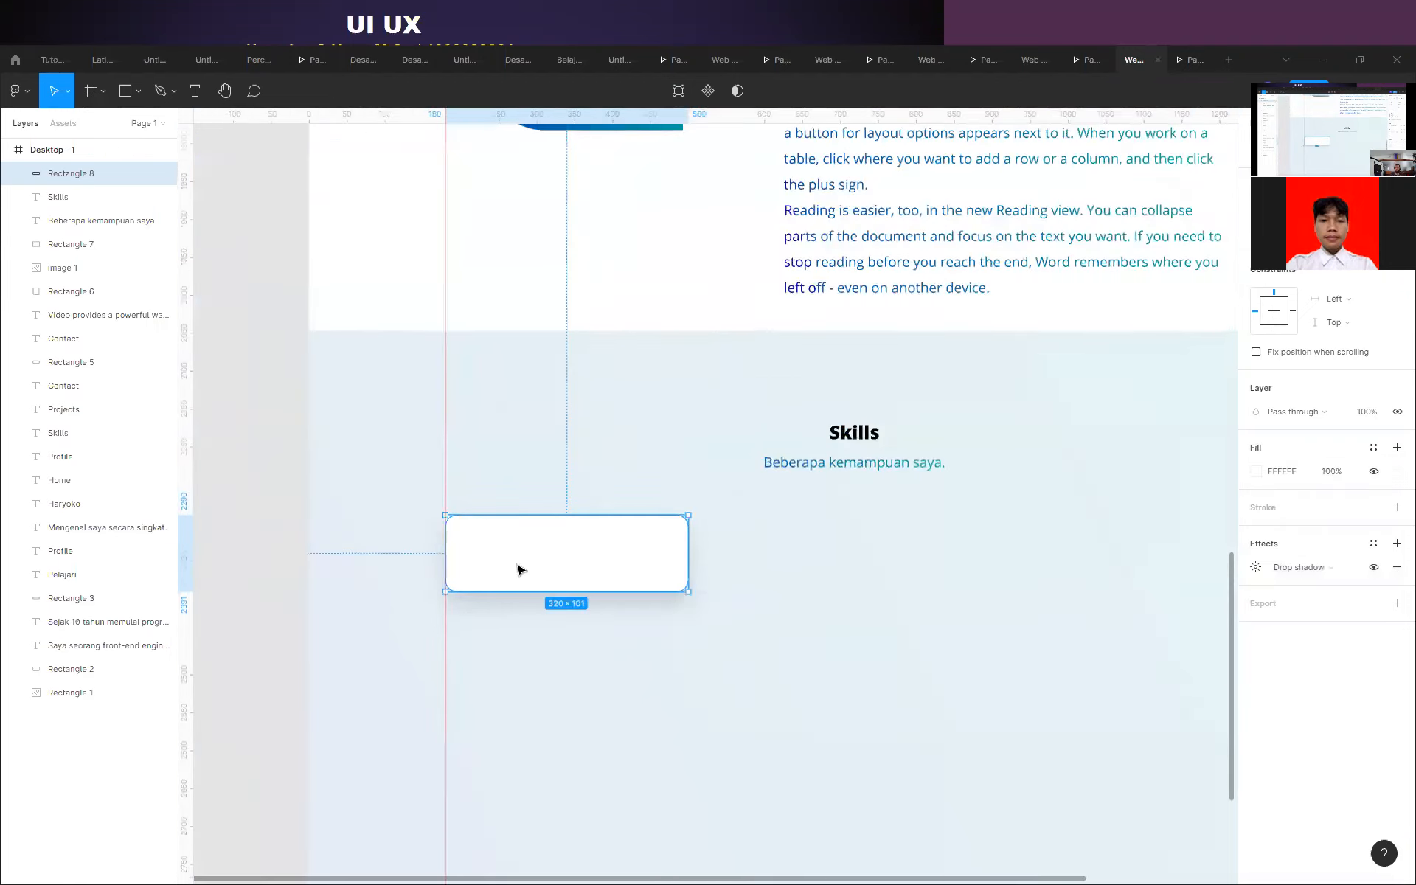
Duplicate the Skills heading and its subtitle together and place the copies over the white card.
scroll(587, 561, up, 3)
click(1050, 351)
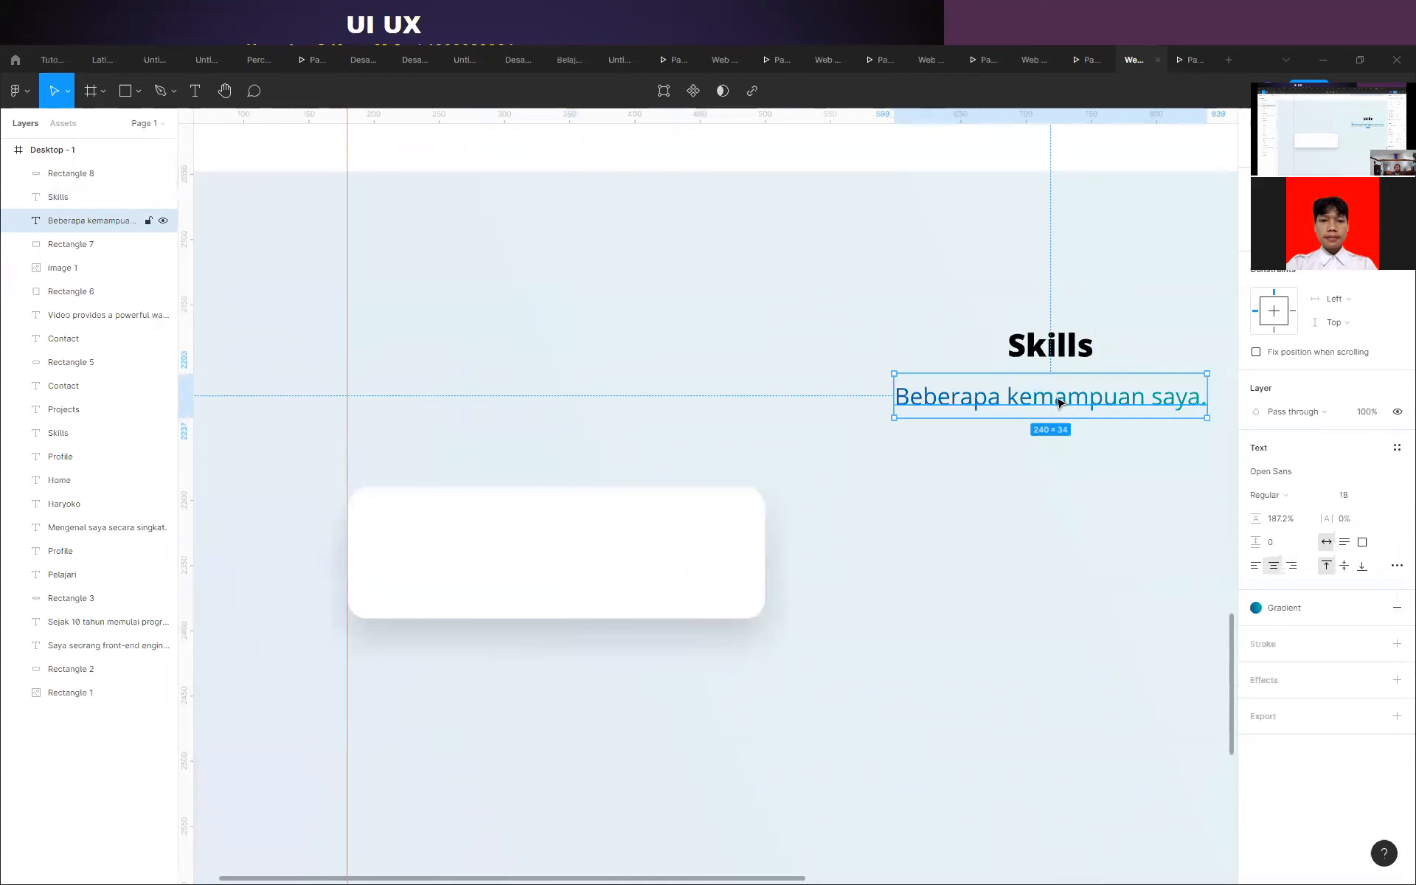
click(1064, 352)
shift+click(1082, 405)
drag(1083, 406, 632, 579)
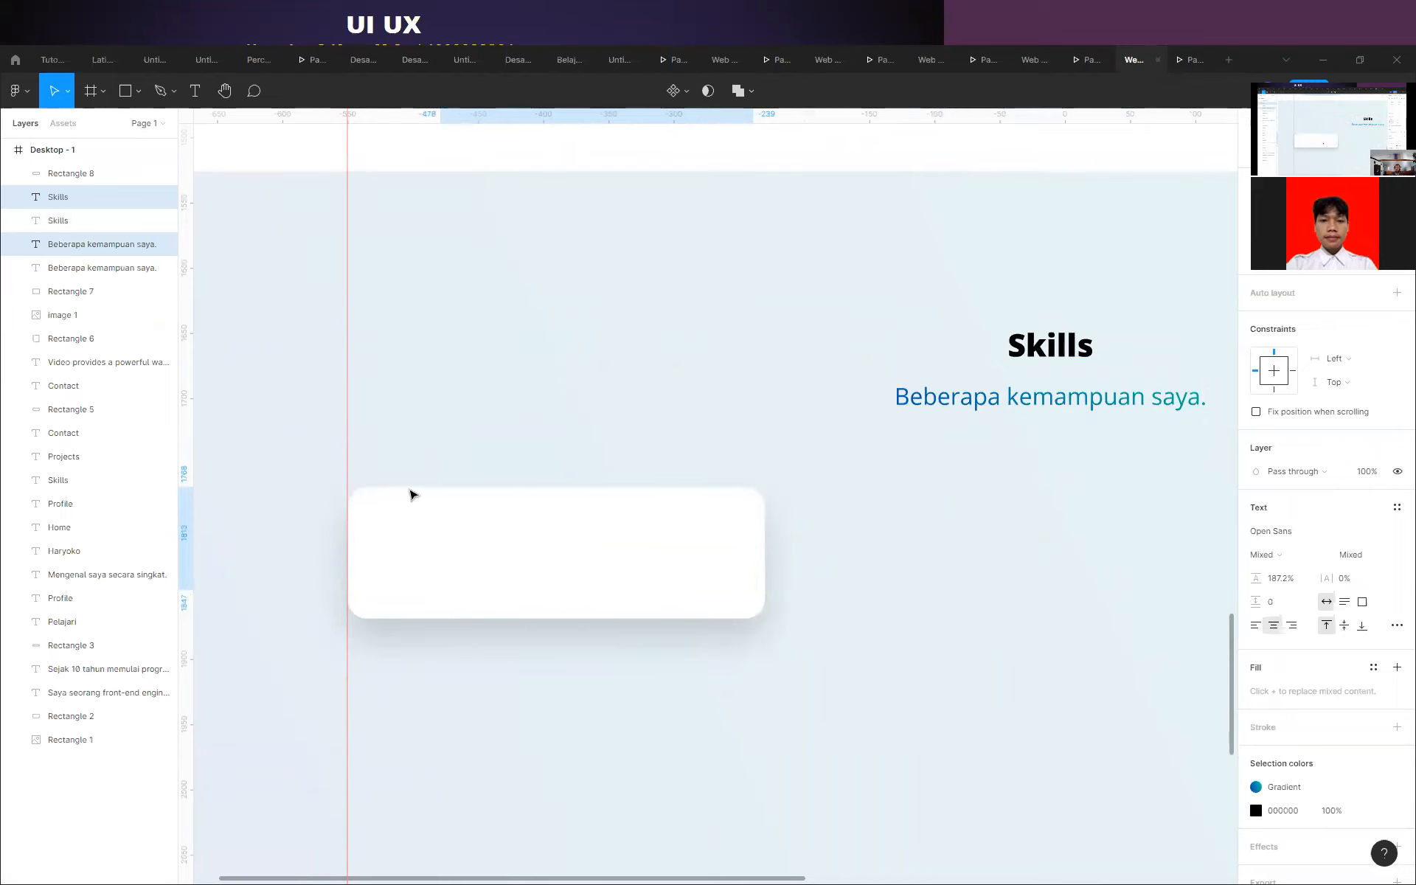
Bring the copied Skills heading and subtitle in front of the white card and change the heading's text to "Figma".
drag(81, 253, 97, 171)
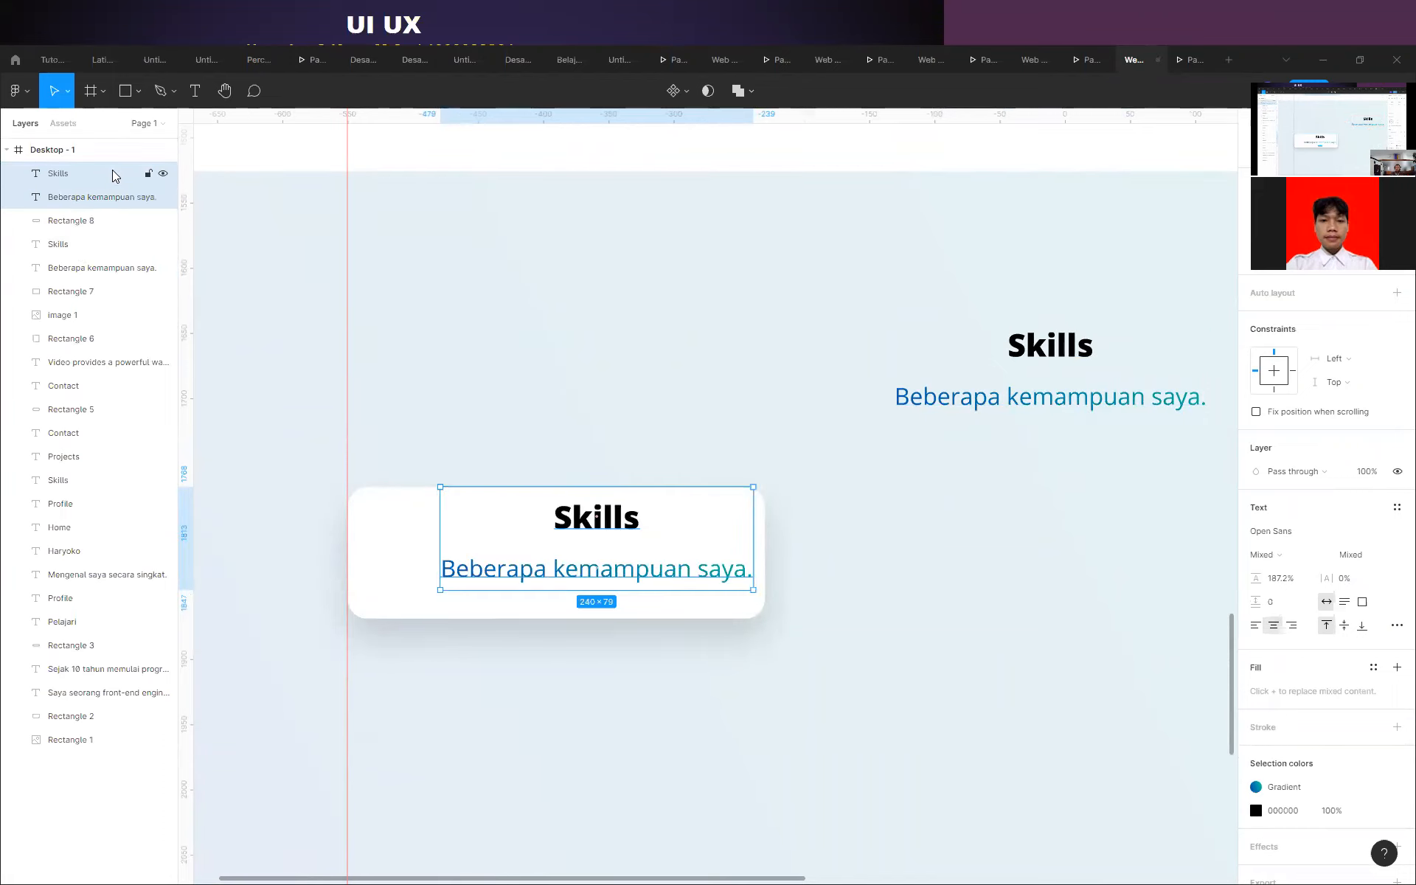
click(856, 518)
double_click(620, 509)
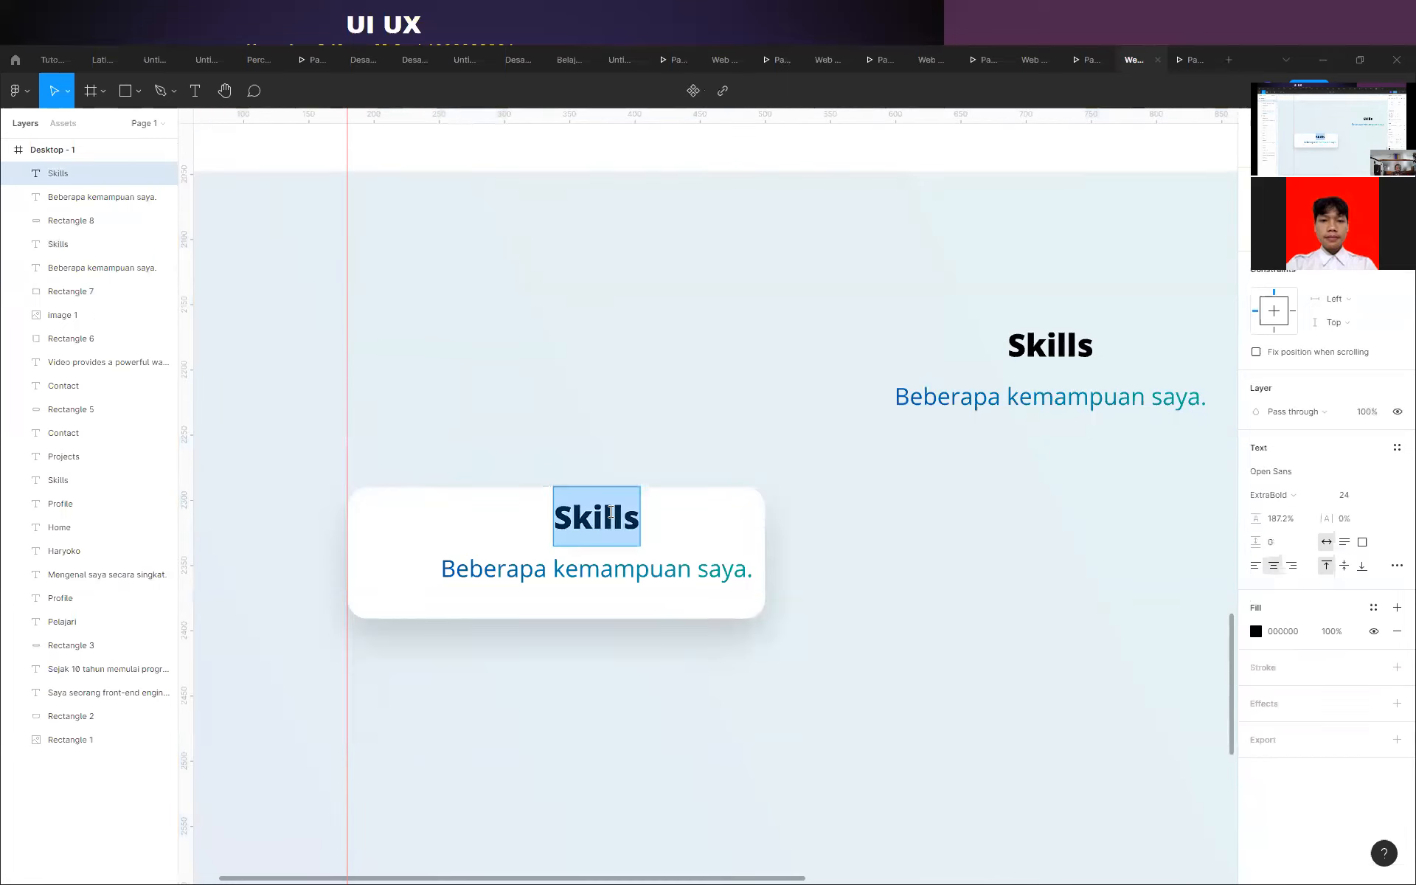
text(Figma)
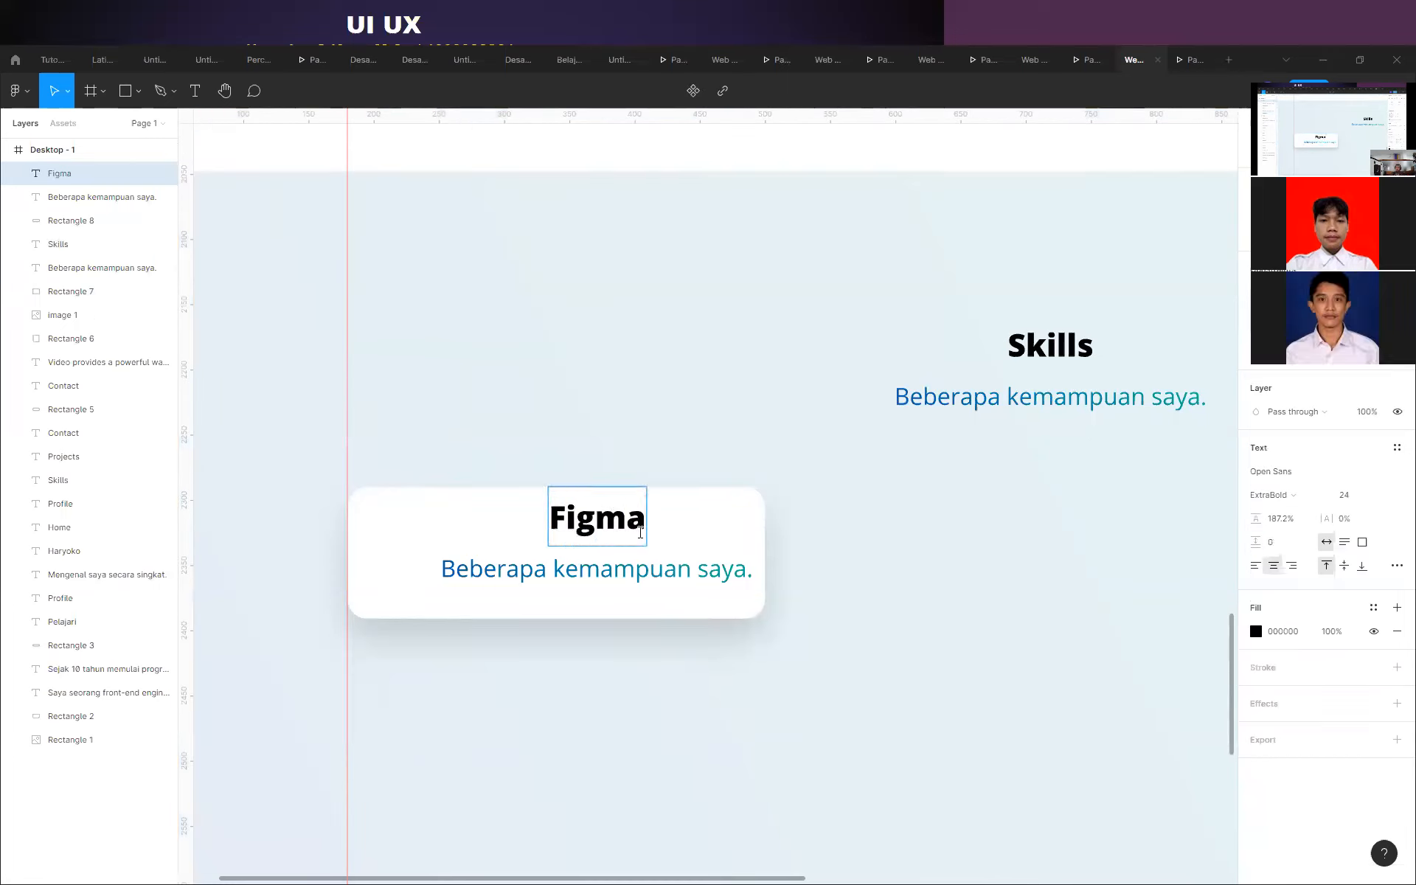
Replace the subtitle text under the card's Figma heading with "Advanced".
click(693, 569)
double_click(695, 570)
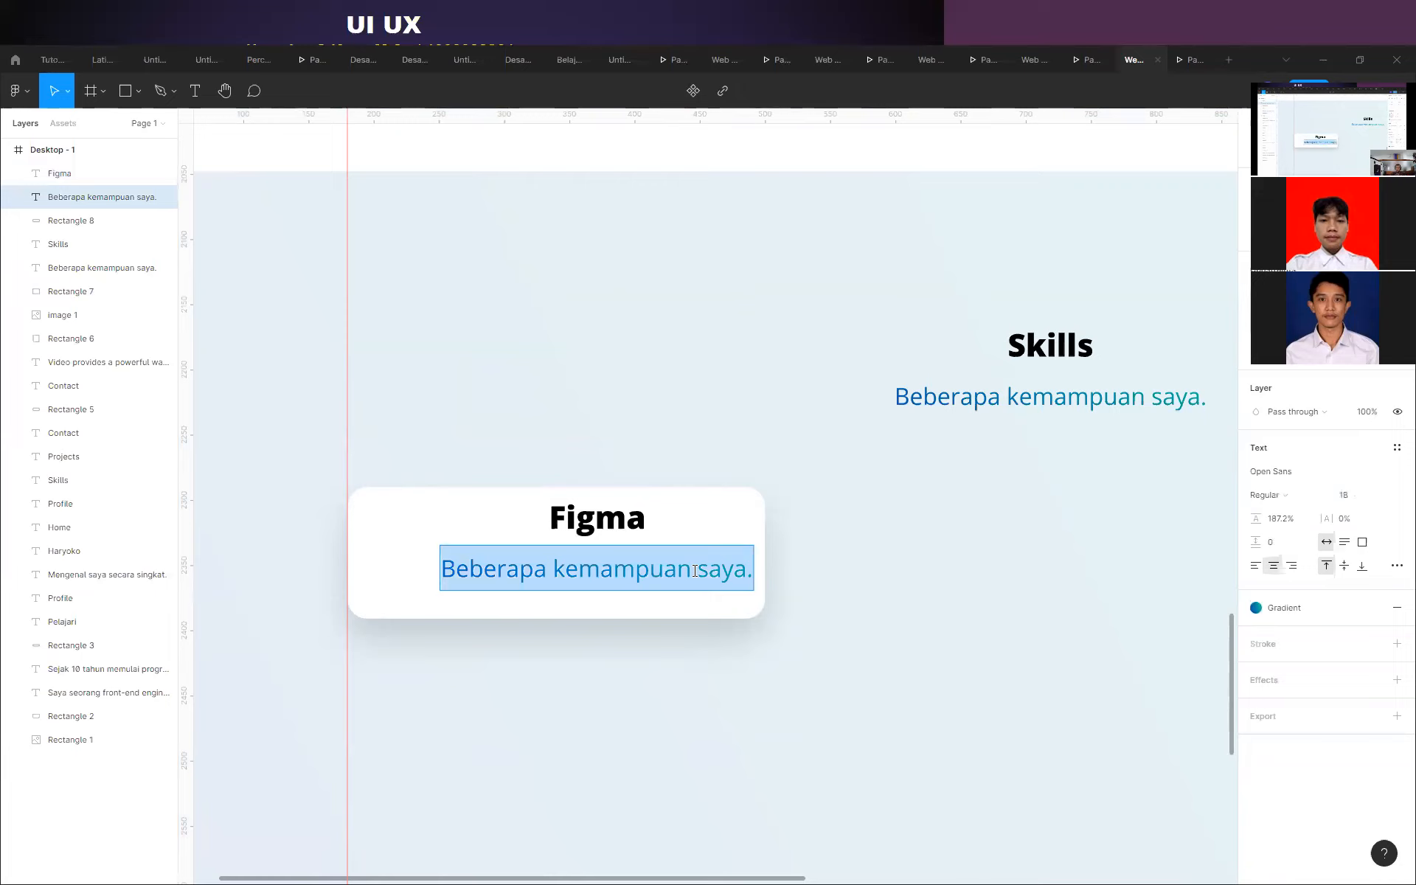
text(Adv)
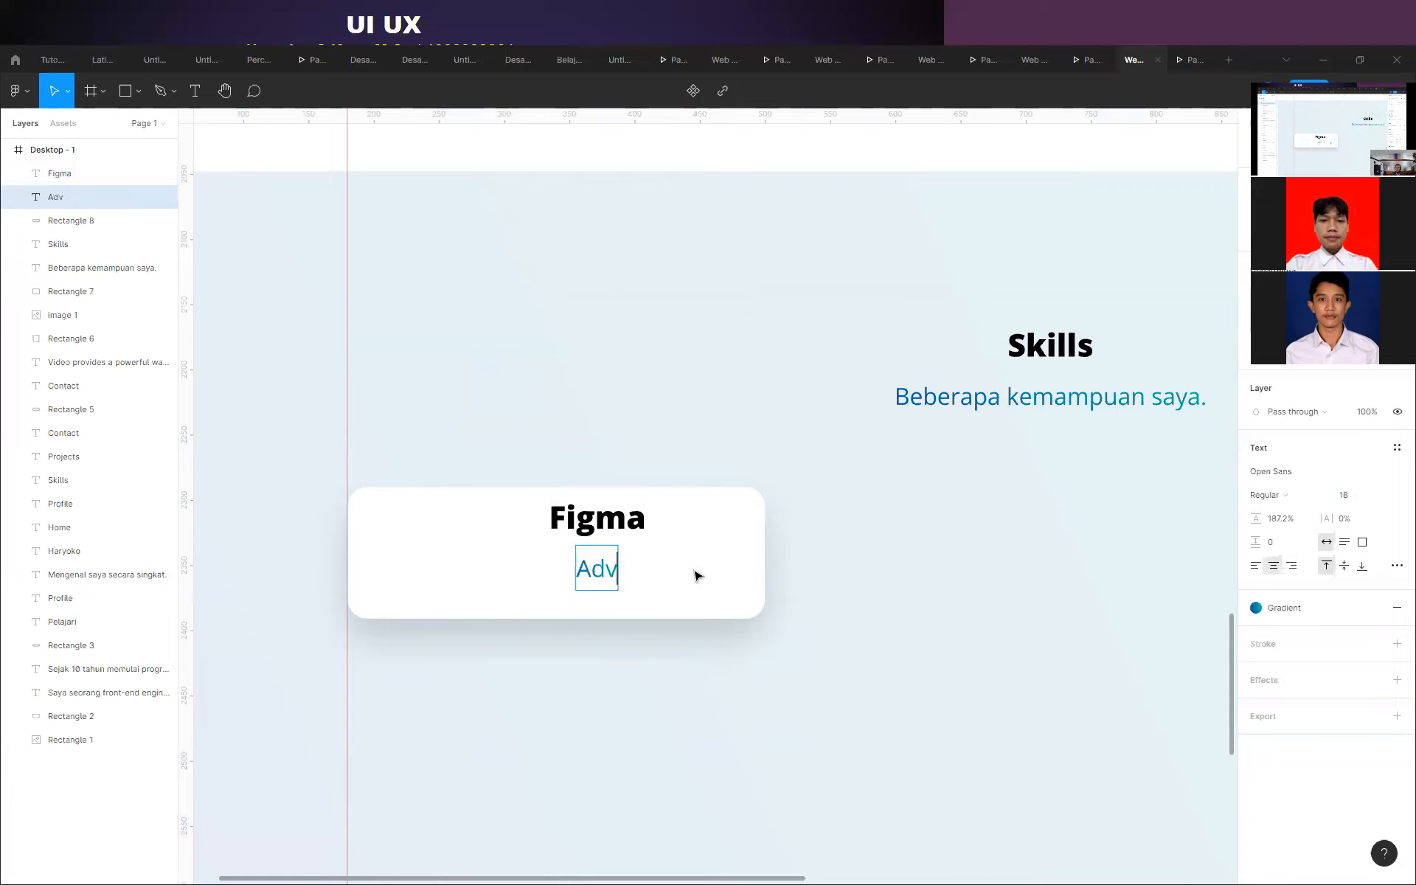
text(a)
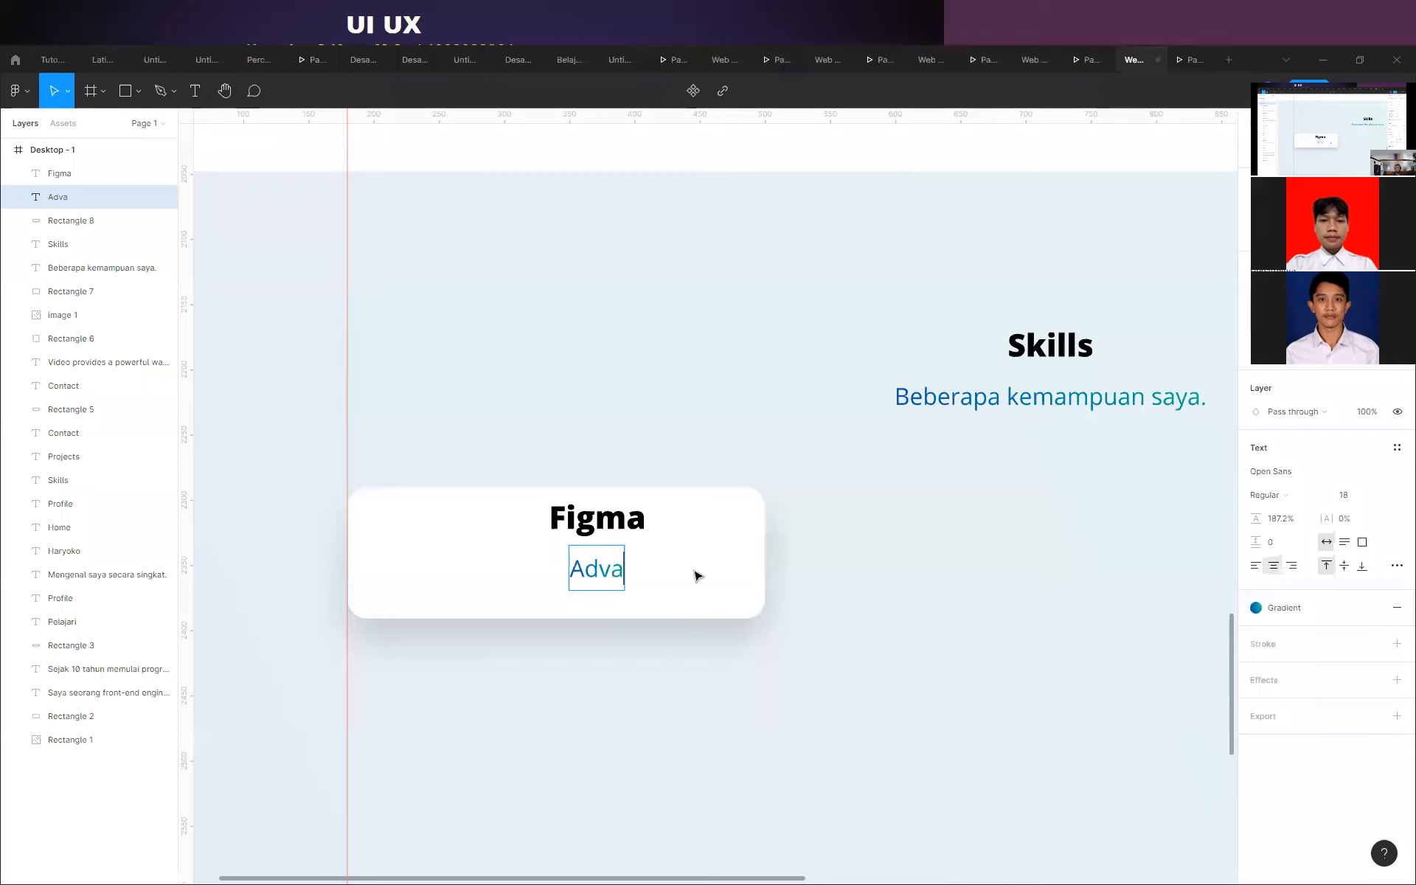
text(nced)
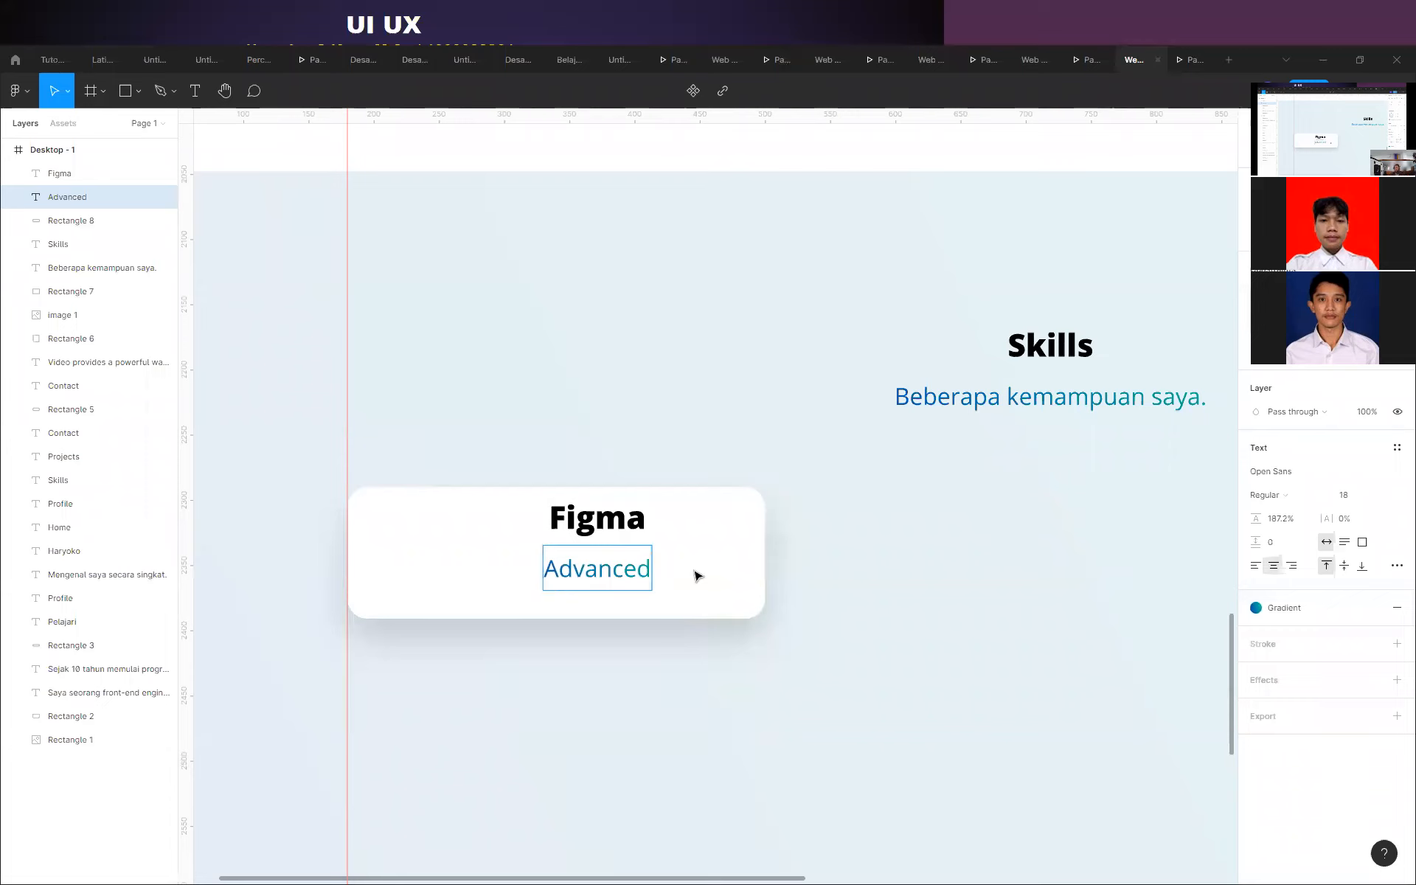
key(Escape)
click(562, 525)
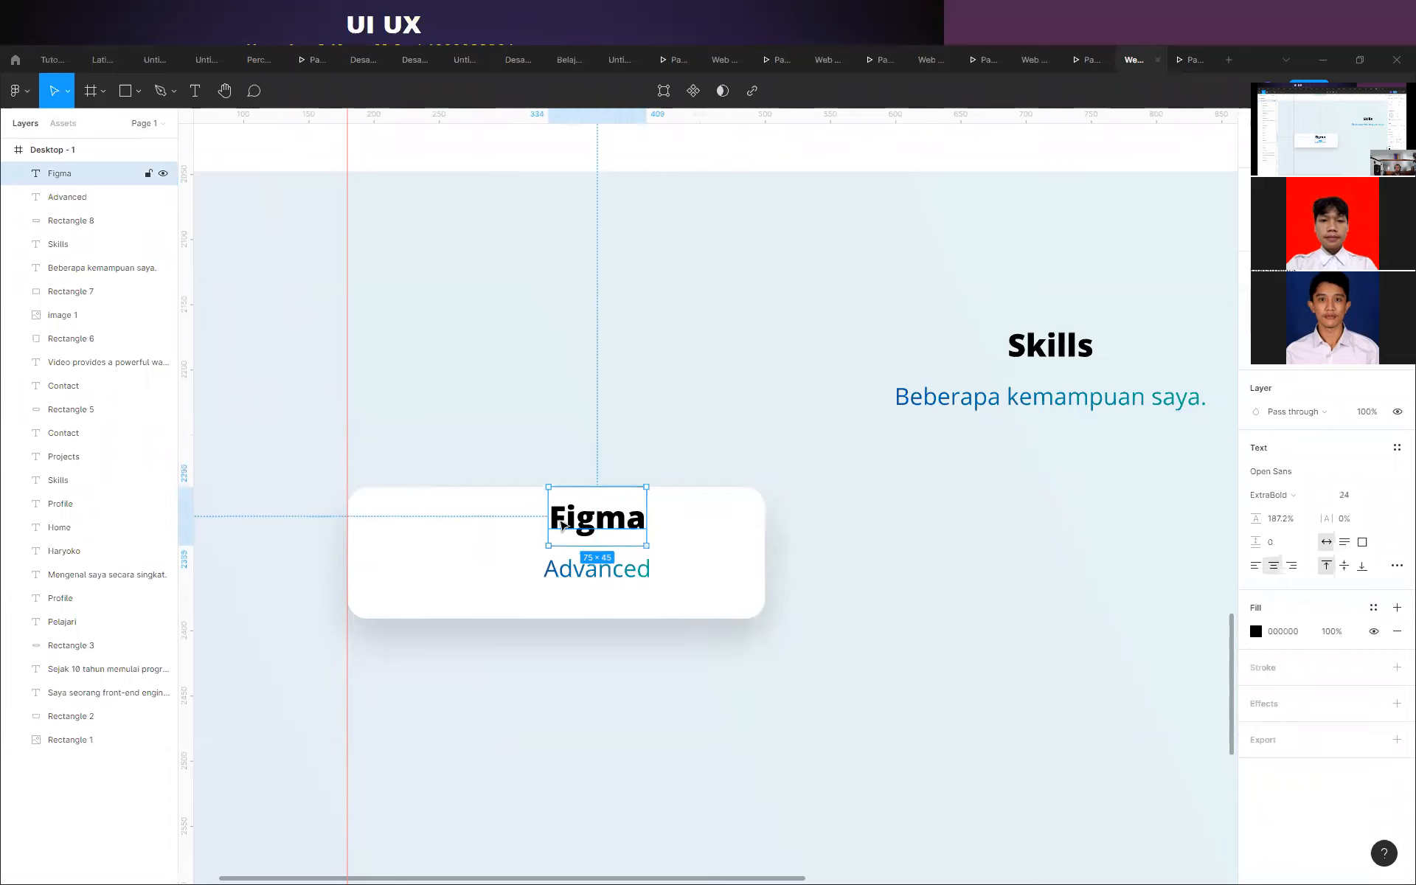
drag(548, 525, 501, 531)
key(ctrl+z)
click(649, 491)
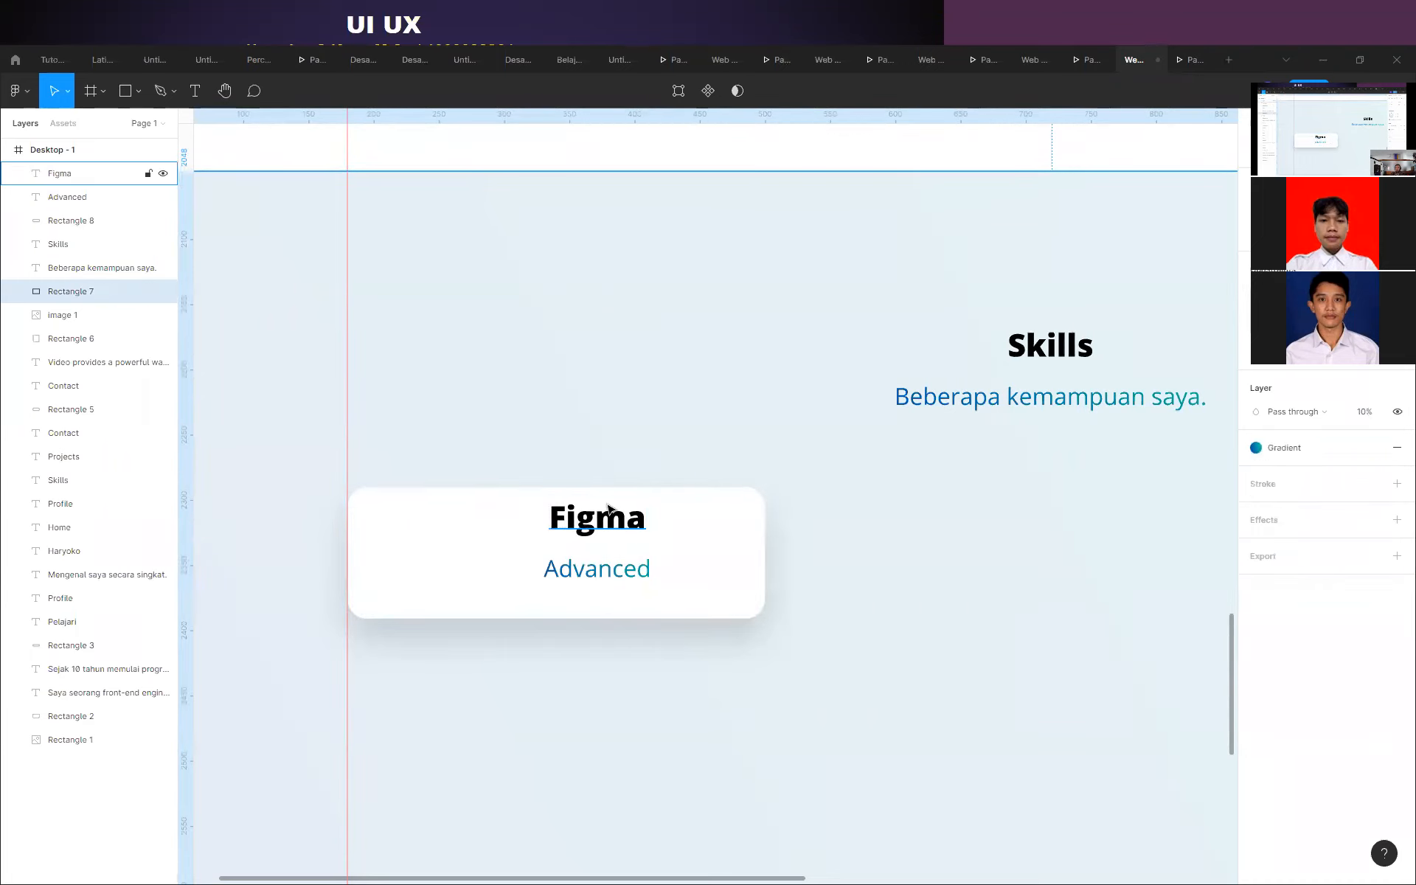
Reposition the Figma heading and the Advanced subtitle inside the white card so that their left edges line up, with the subtitle close beneath.
scroll(829, 578, down, 5)
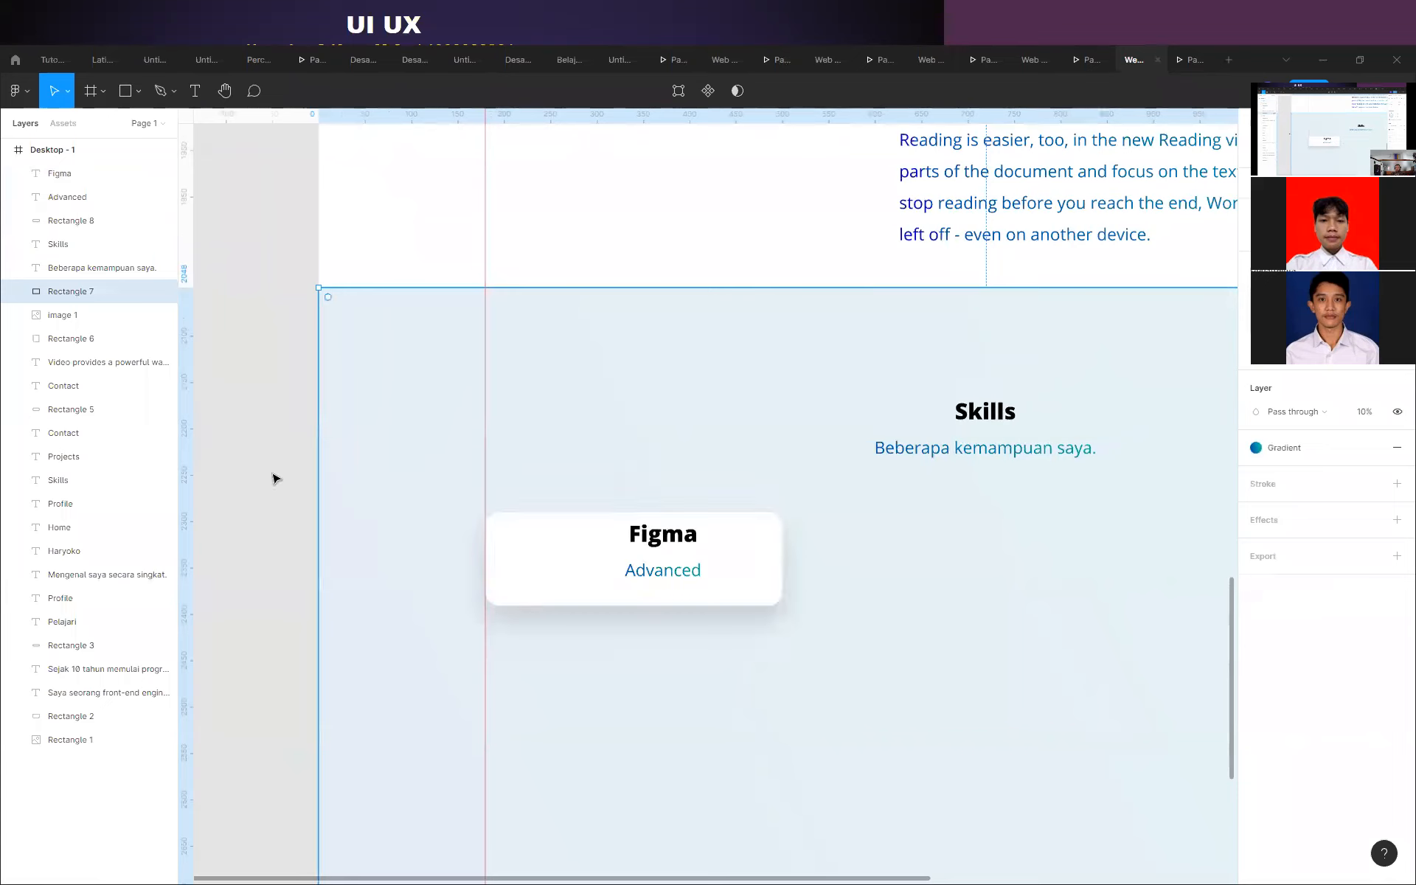
click(276, 477)
scroll(642, 591, up, 3)
scroll(759, 588, down, 3)
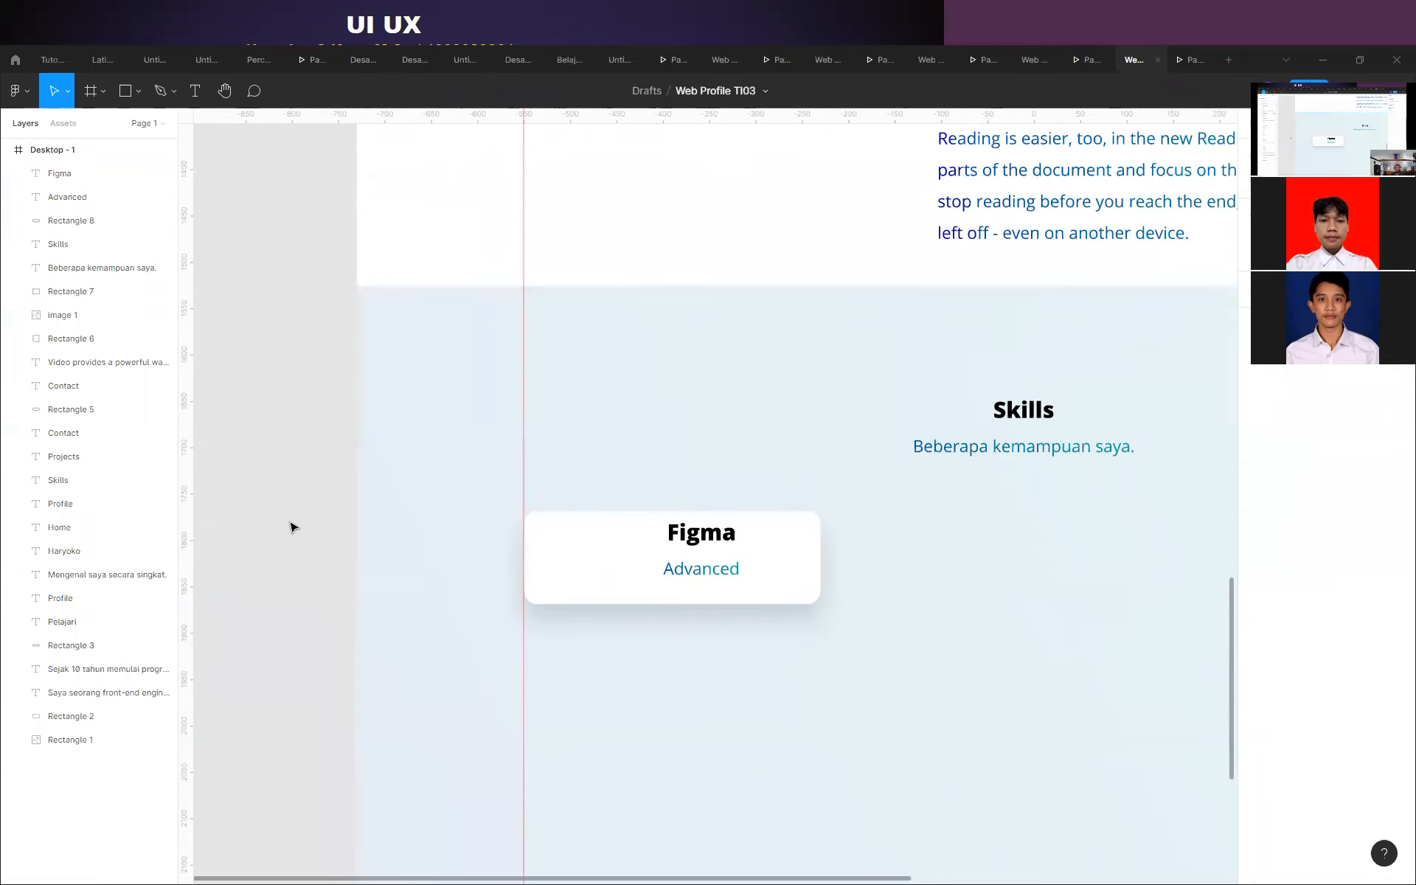
scroll(396, 546, up, 2)
scroll(800, 634, up, 1)
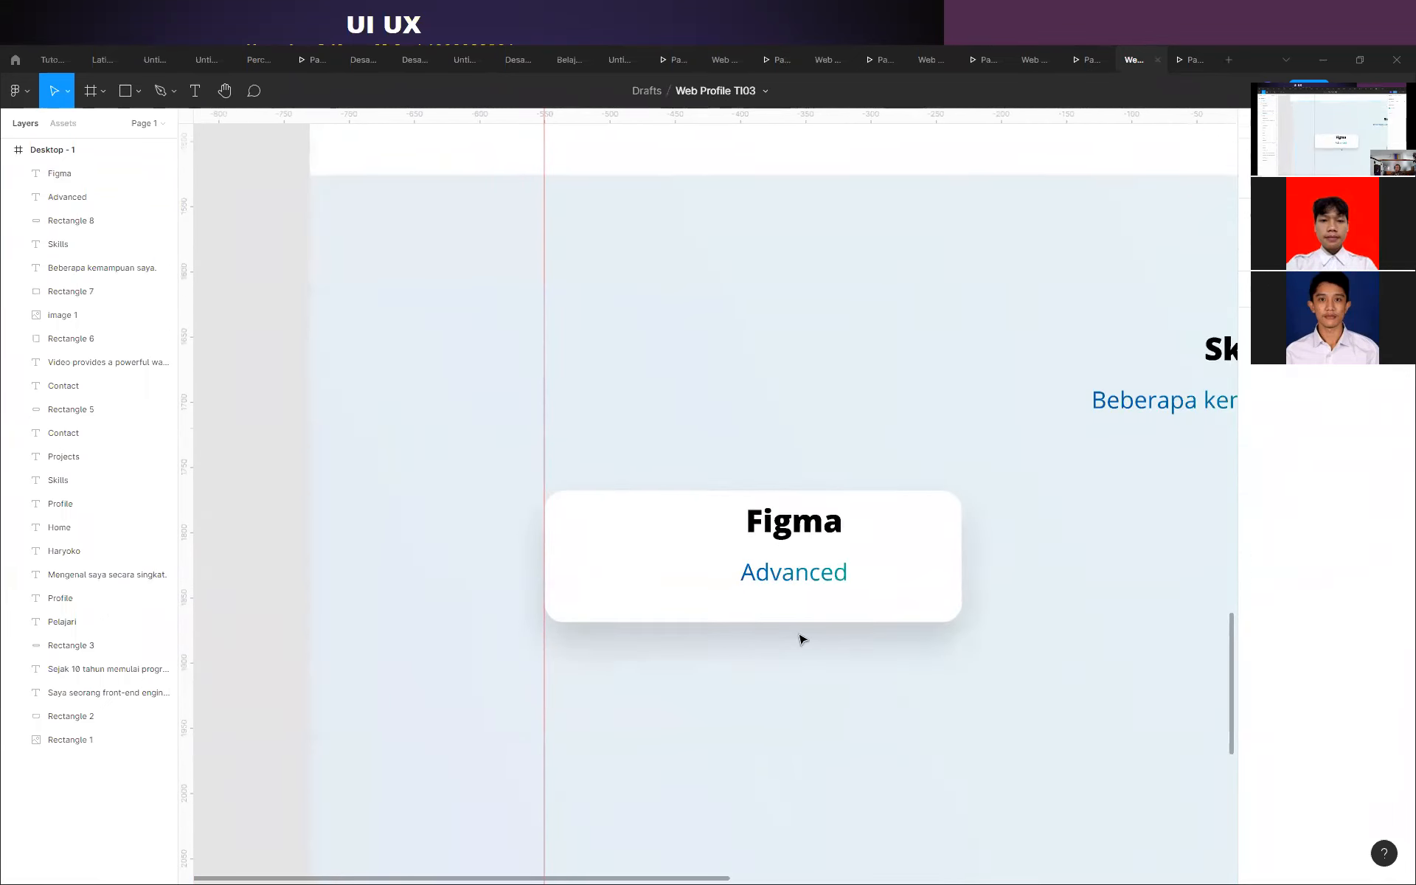
scroll(734, 566, up, 1)
drag(808, 525, 730, 579)
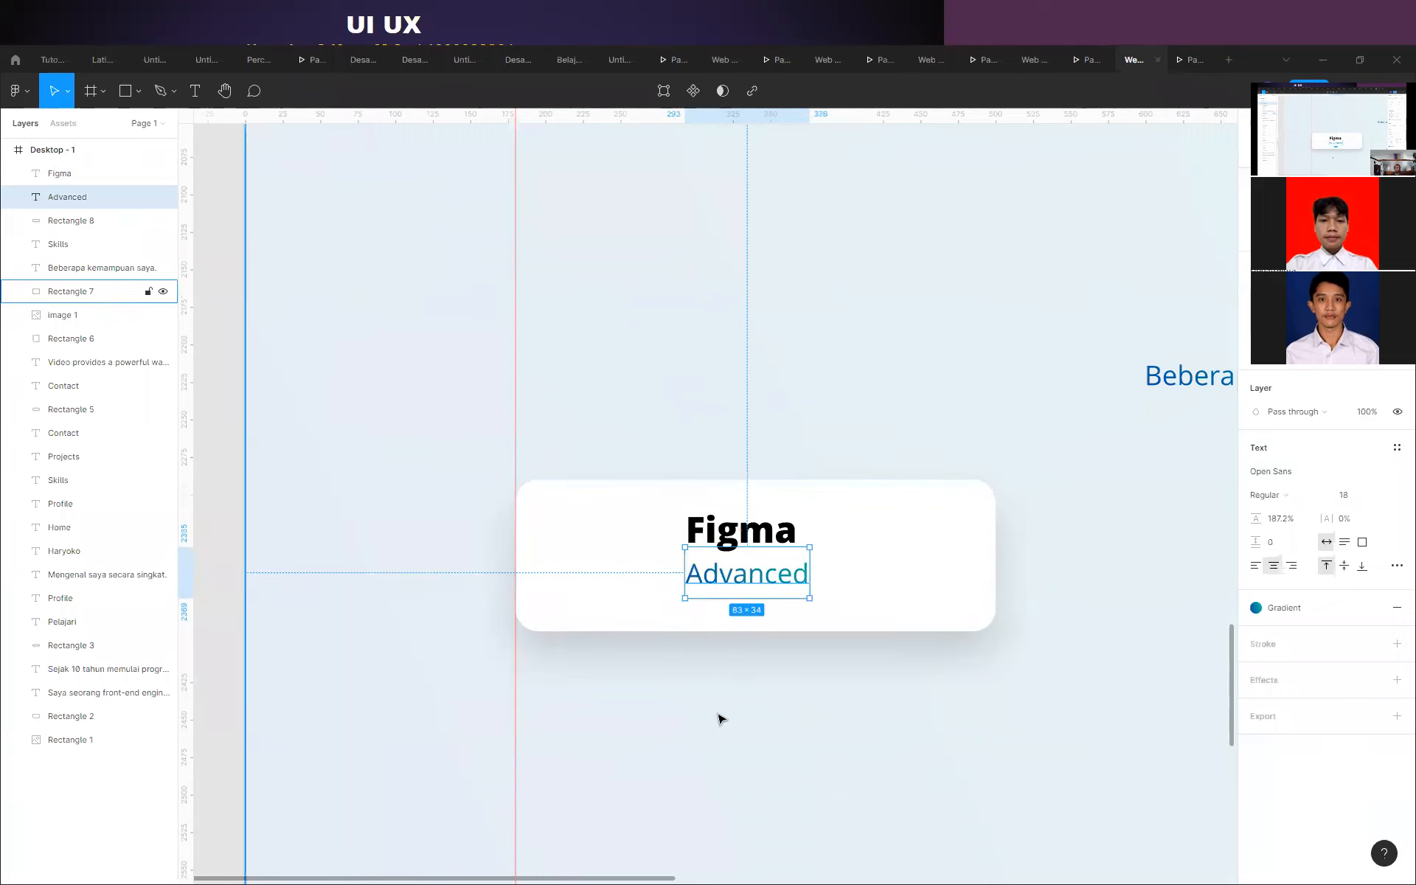
click(721, 718)
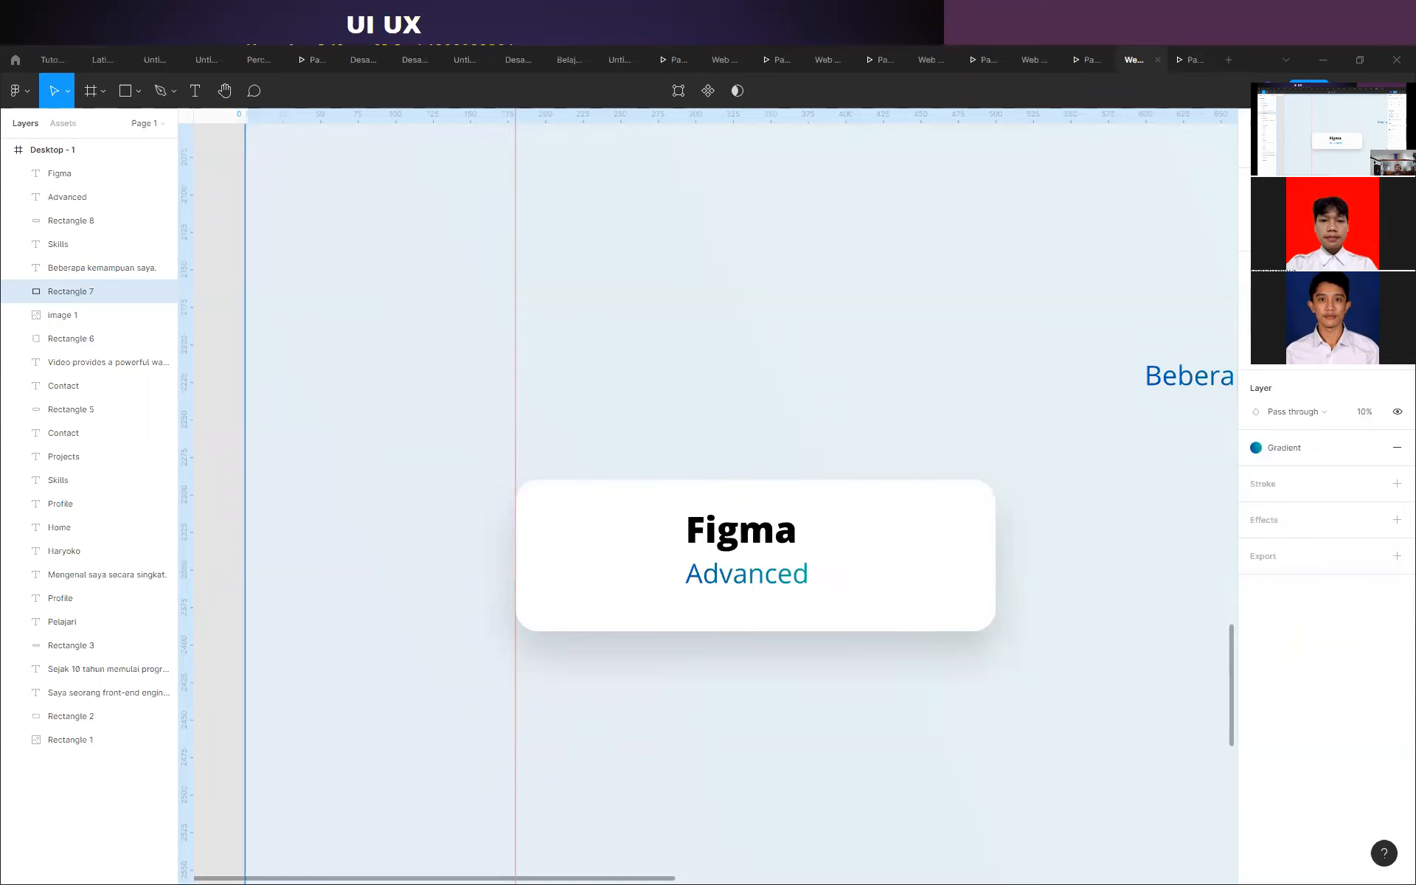
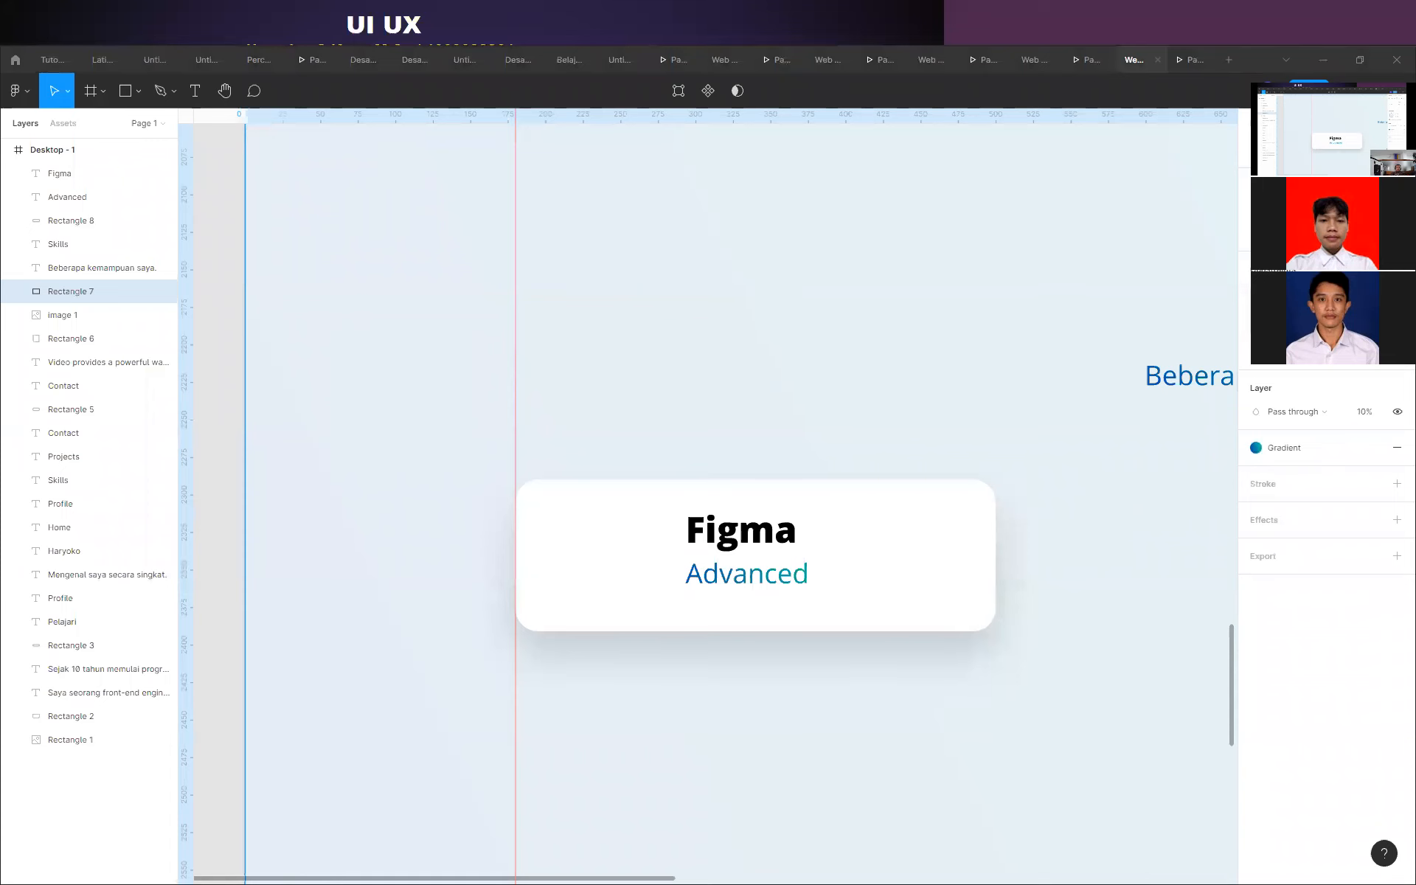
Switch to the browser and search Google in a new tab for "toonboom *.svg", accepting the suggested spelling "toon boom *.svg".
key(alt+Tab)
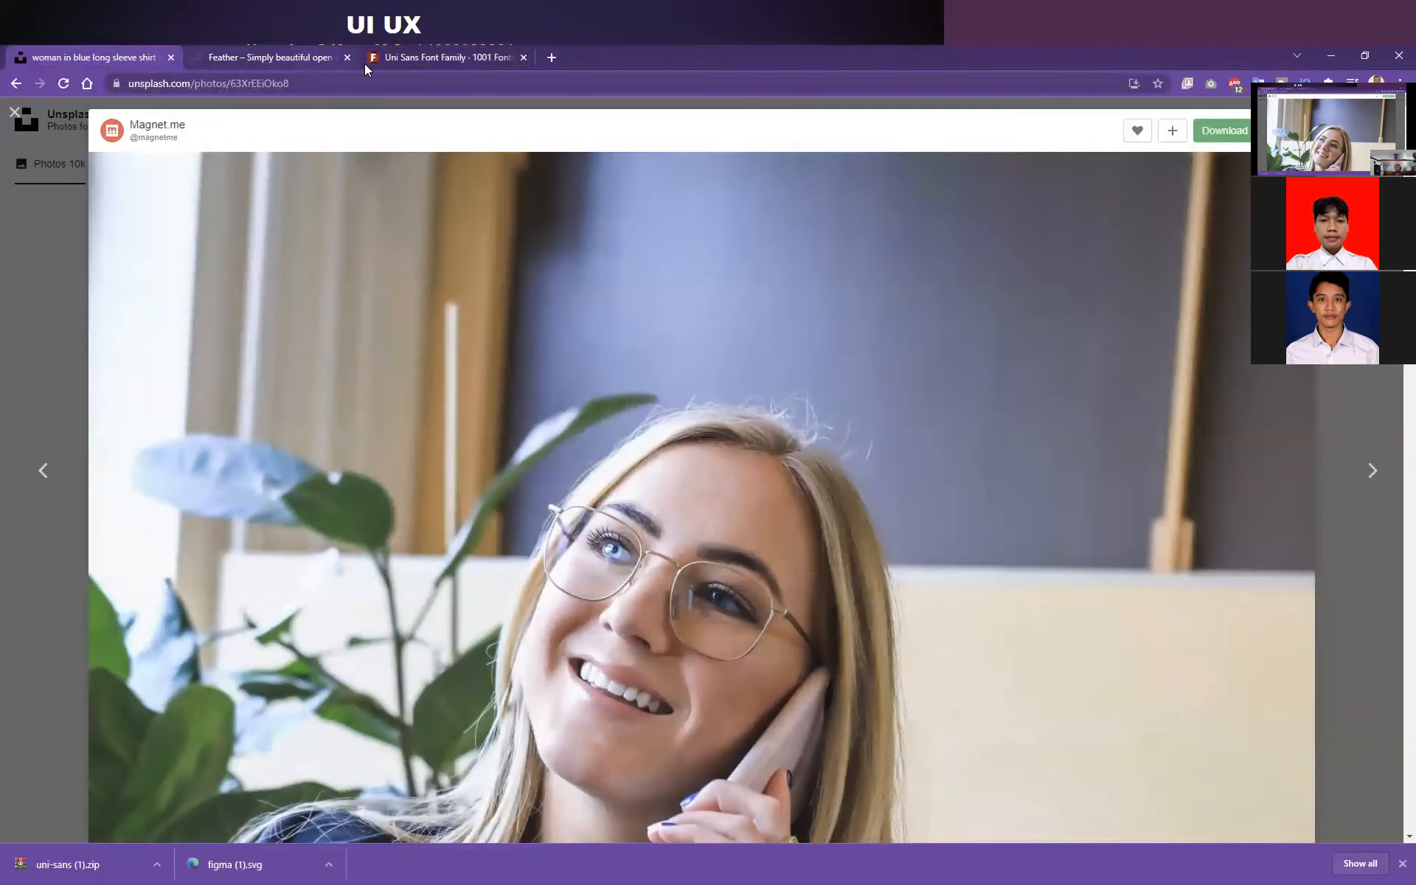
click(310, 57)
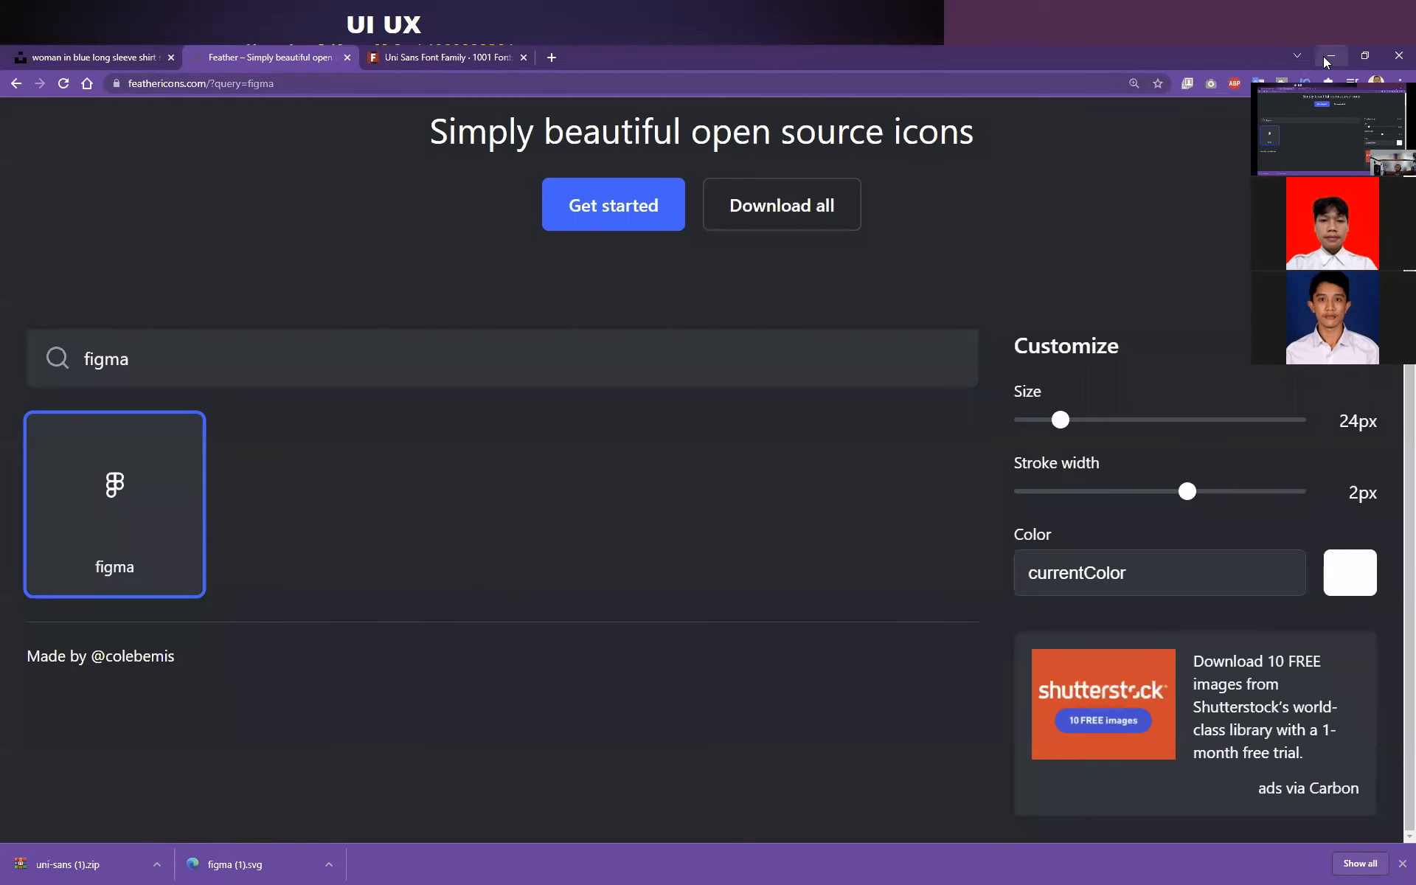
click(548, 57)
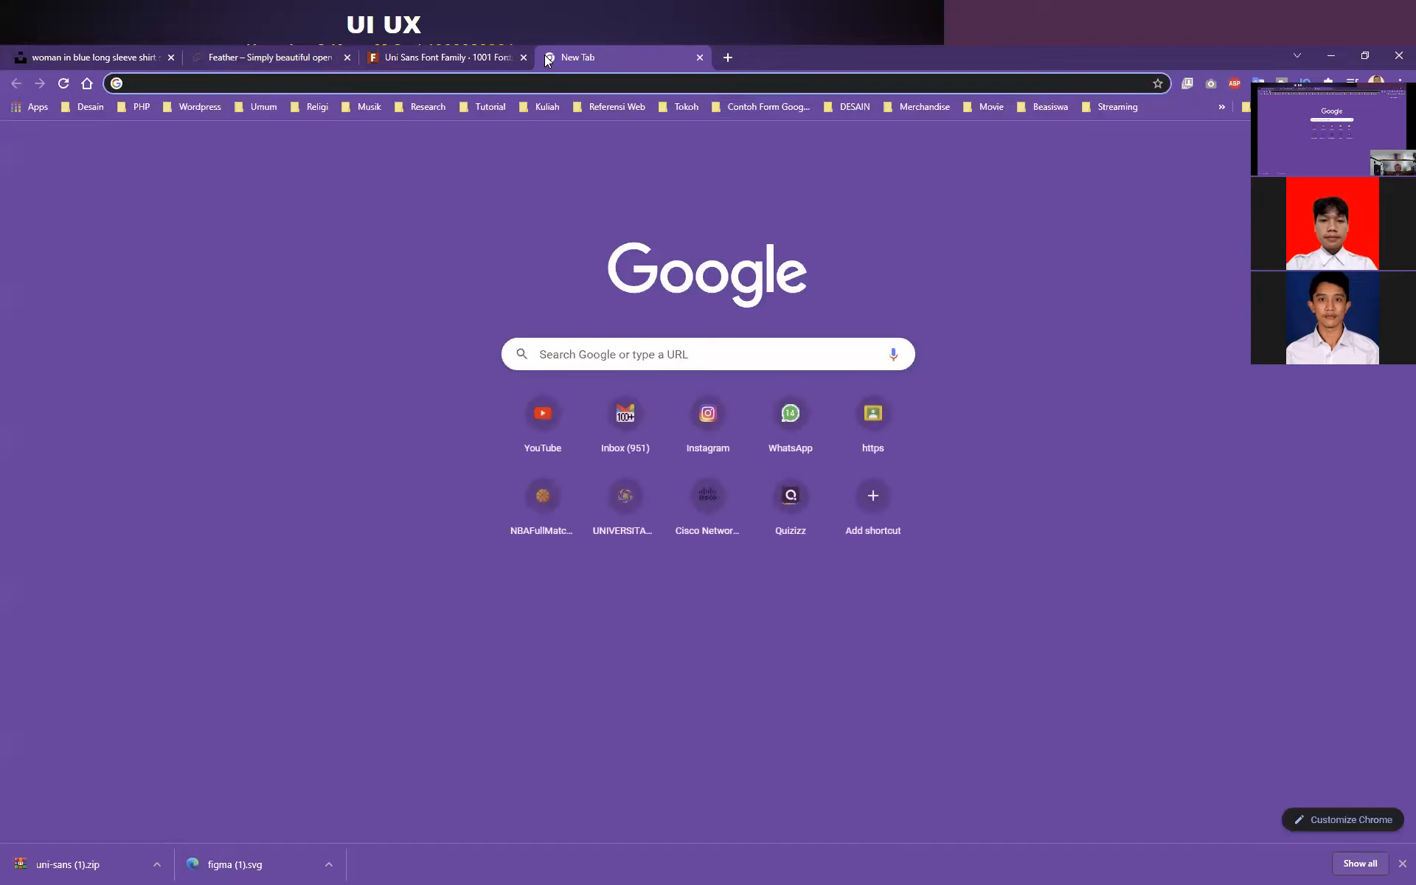
text(toon)
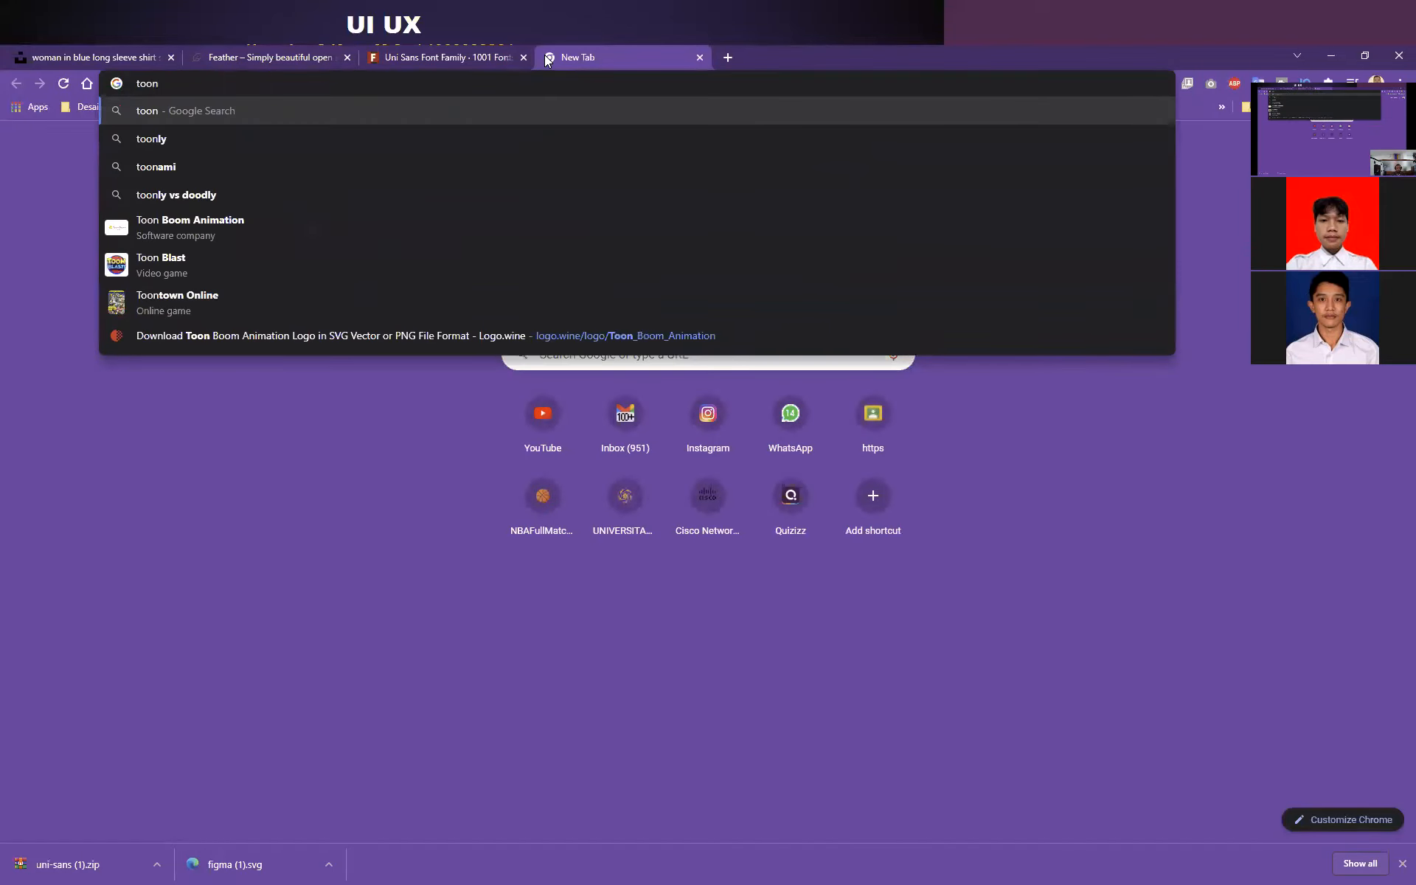
text(boom *.)
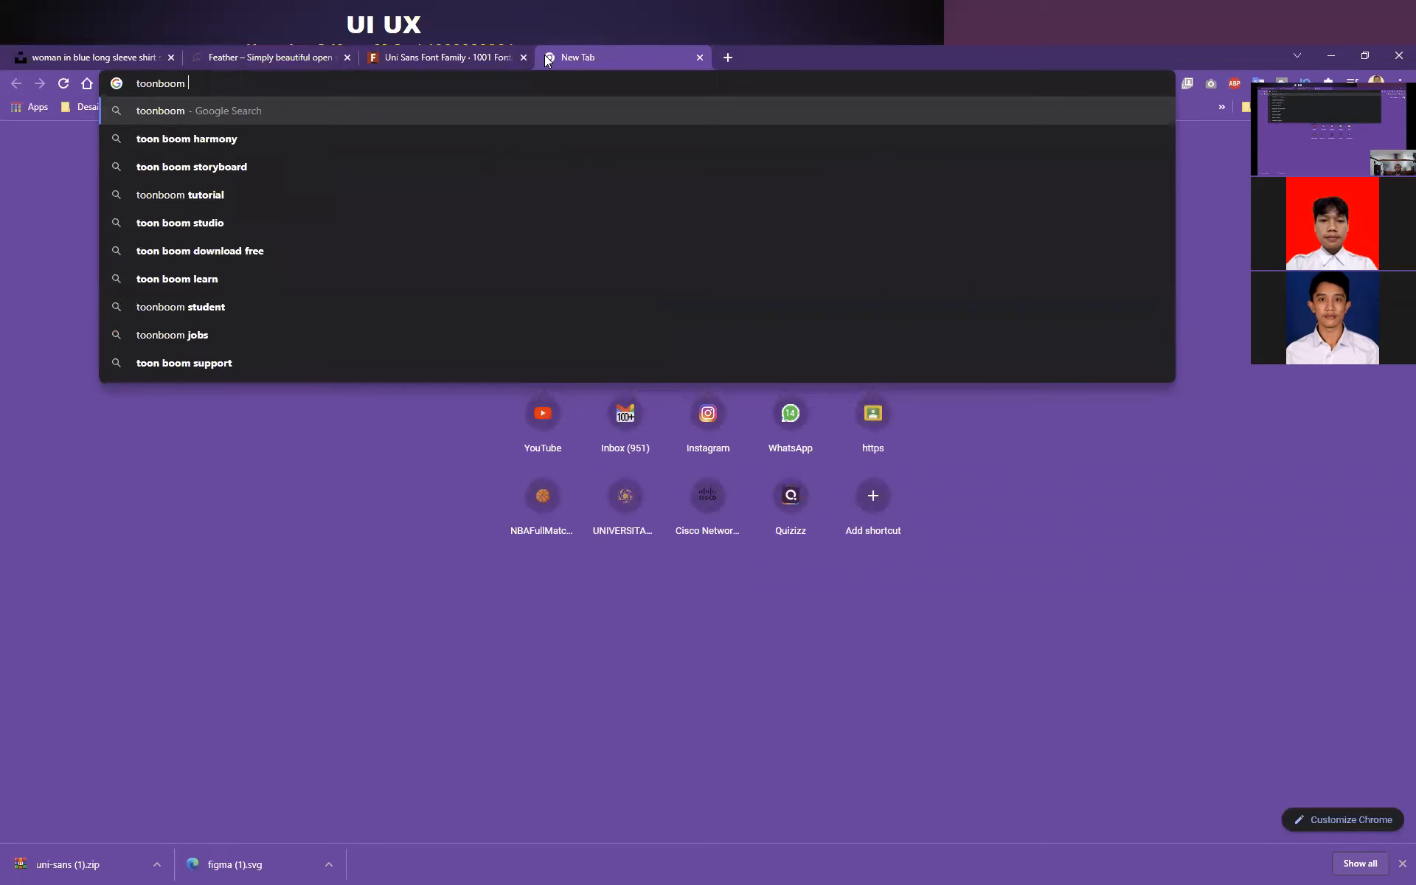
text(svg)
key(Return)
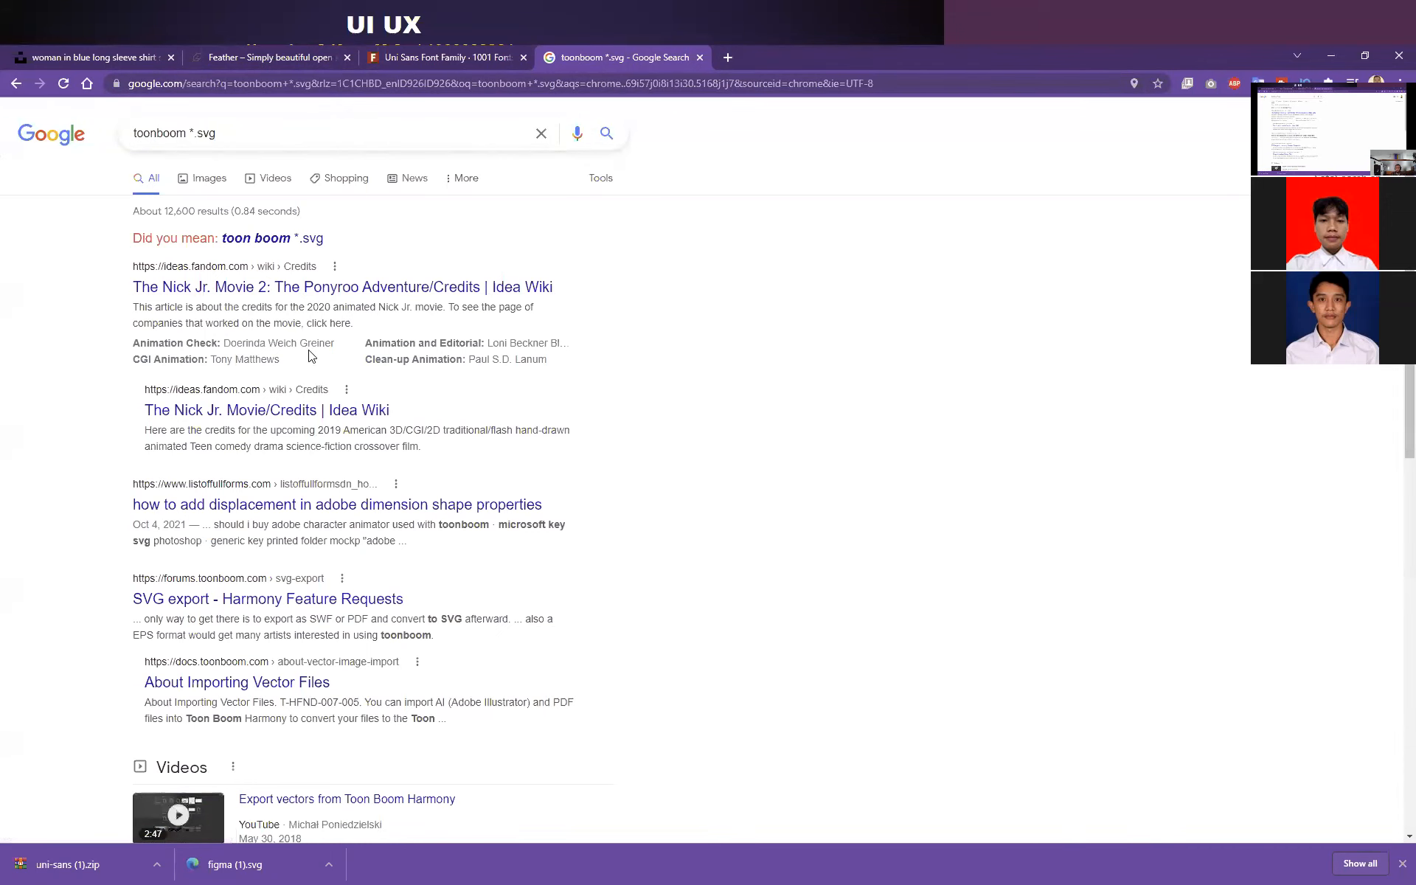
click(292, 240)
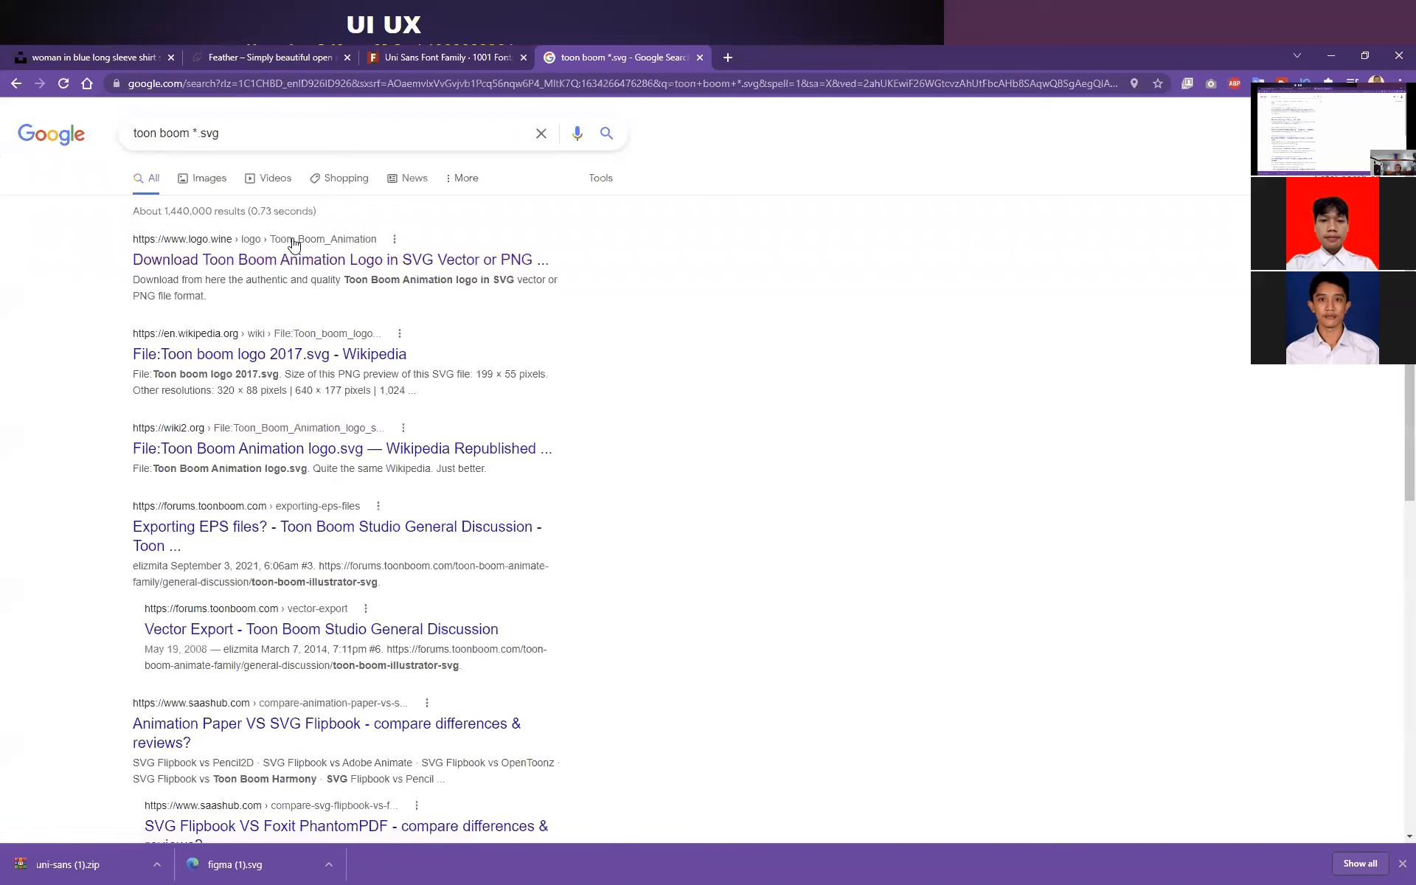
Open the logo.wine result for the Toon Boom Animation logo in a new tab and view that page.
right_click(298, 265)
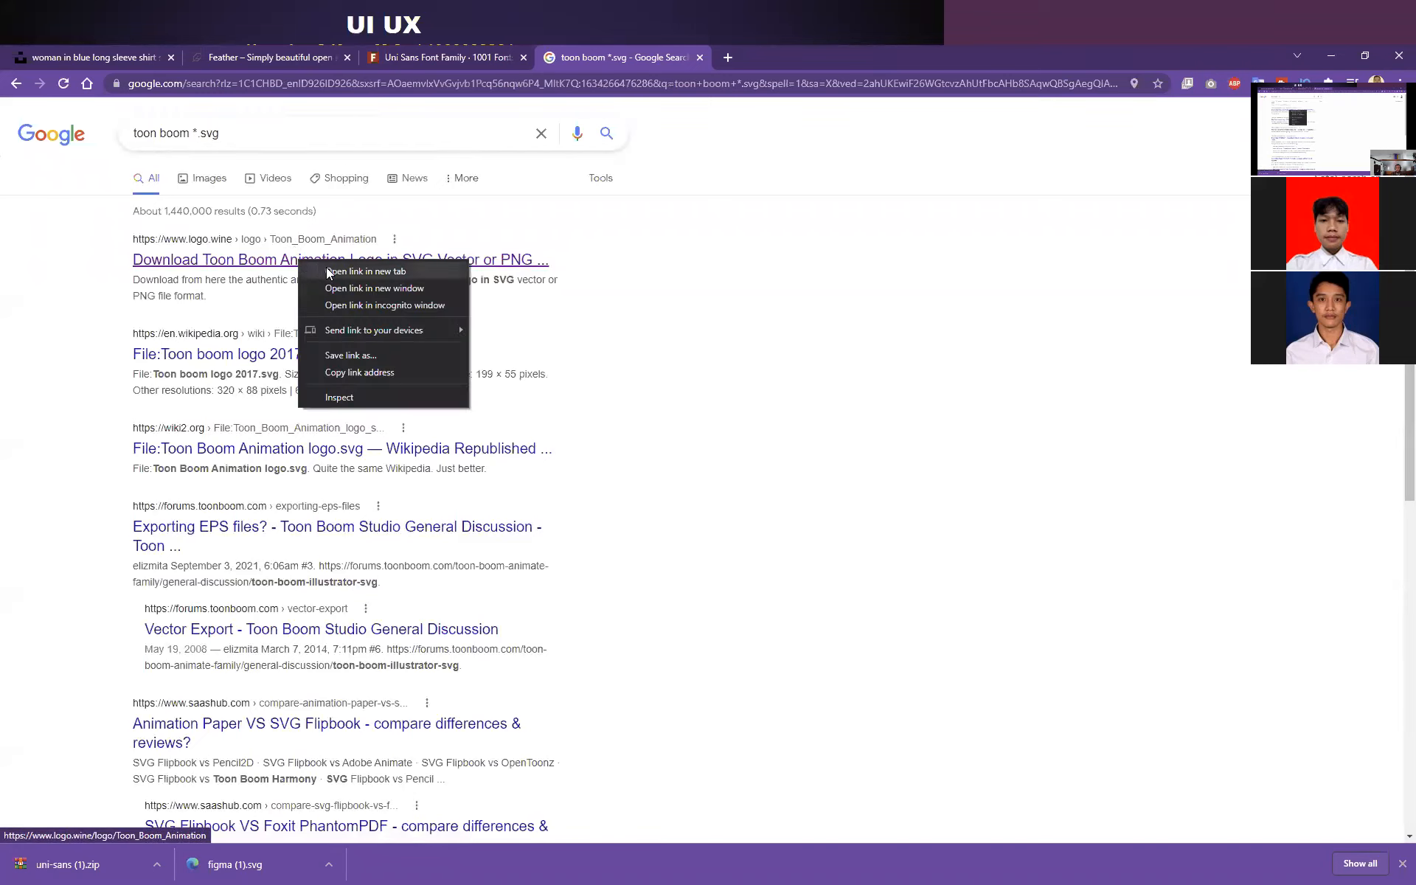
click(334, 272)
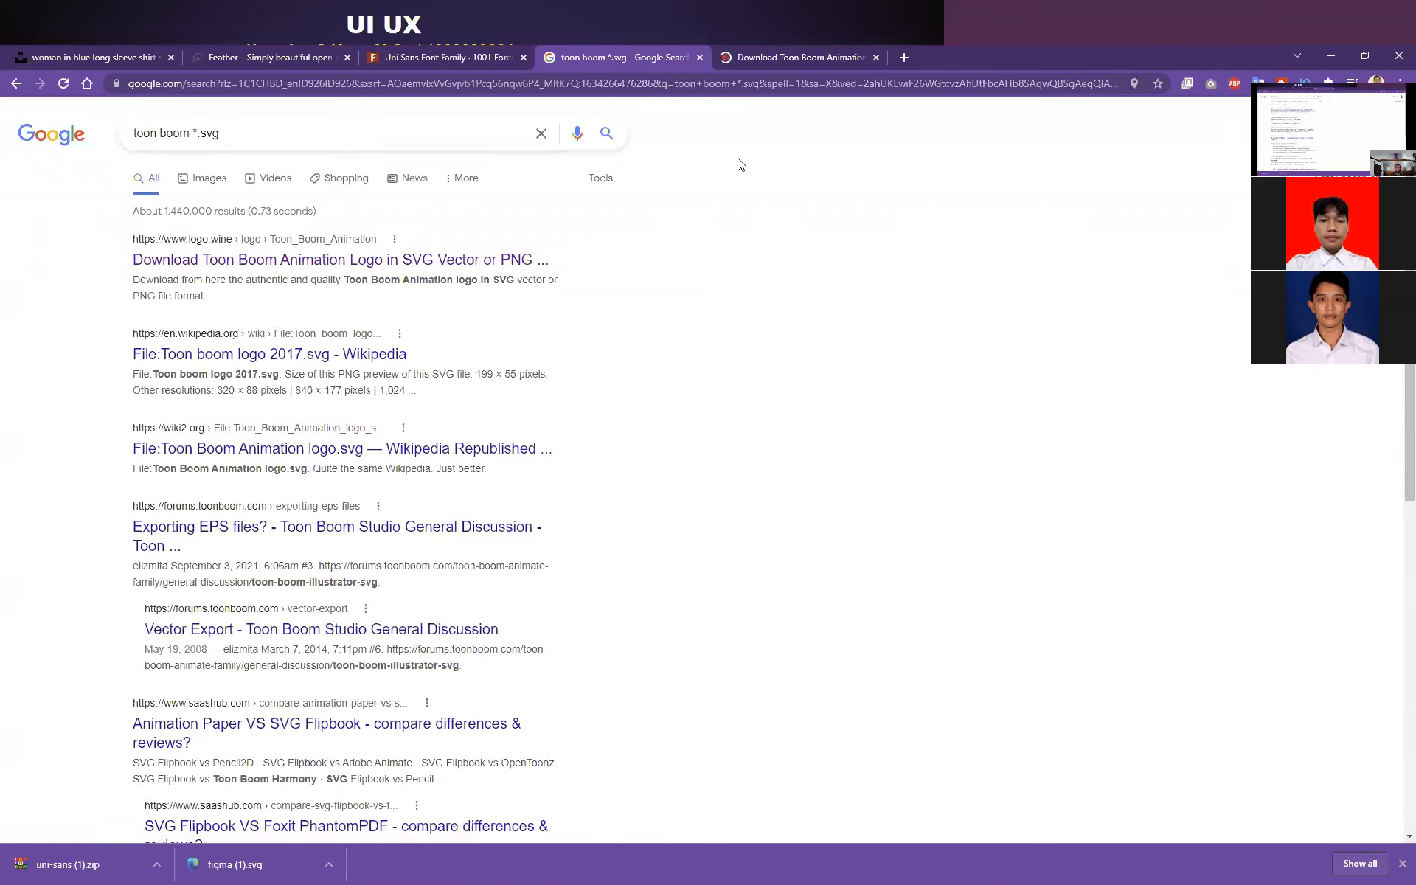
click(807, 58)
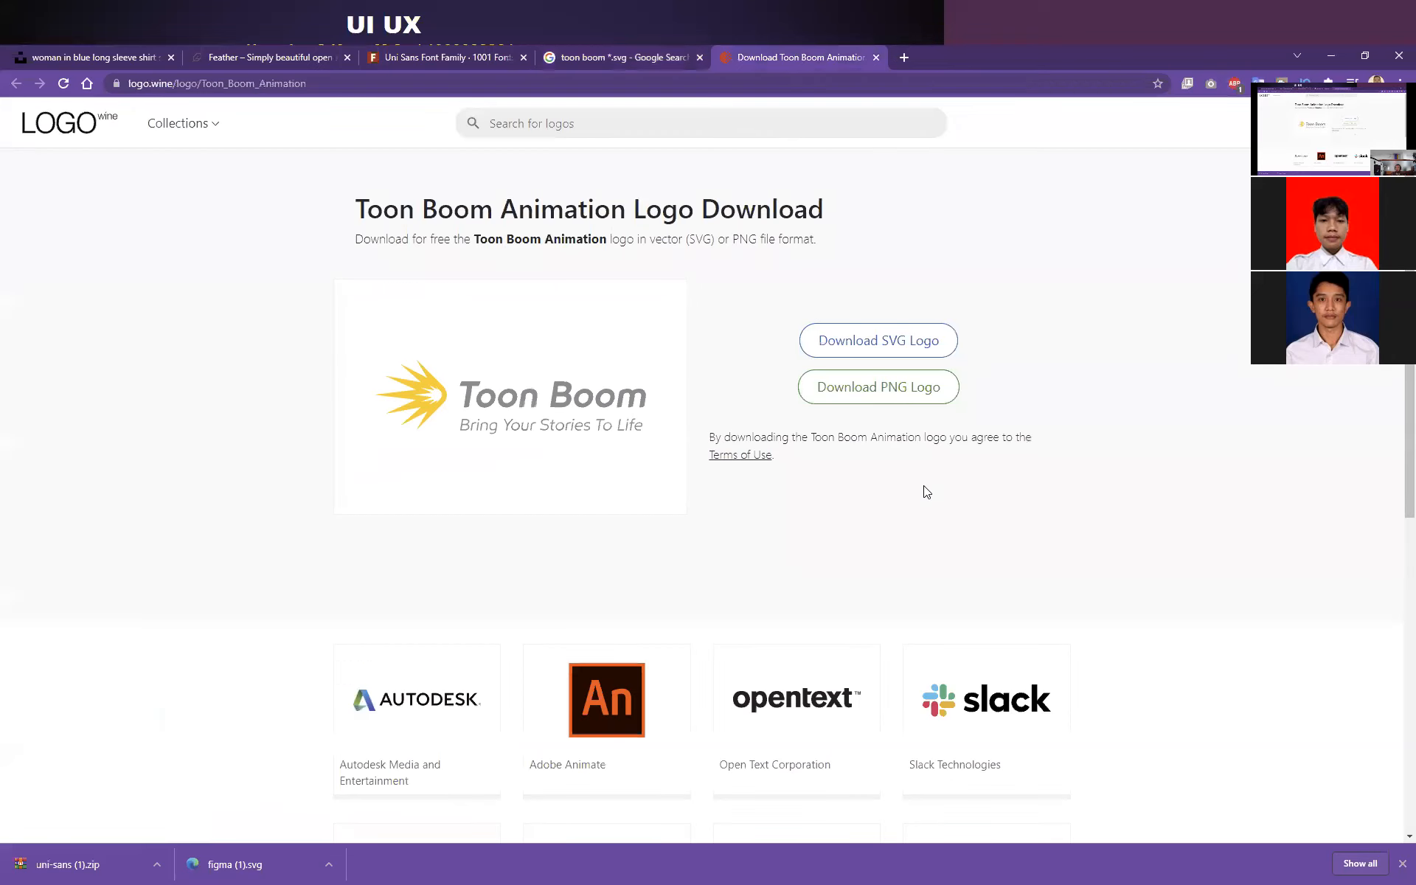
scroll(609, 338, down, 1)
scroll(590, 354, up, 1)
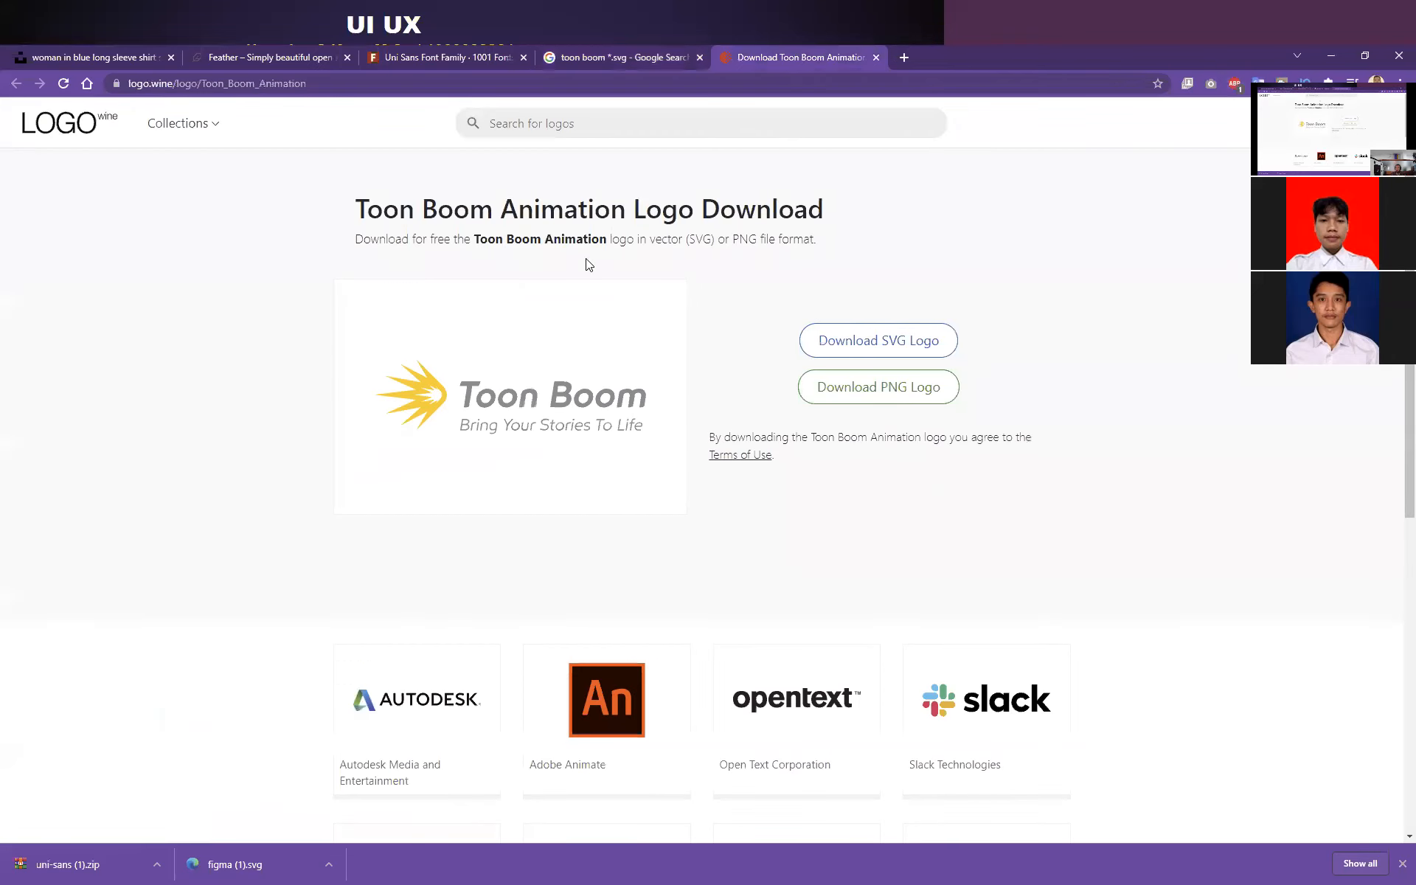
Search the logo site for "adobe" and look through the related logos on the page that opens.
click(599, 128)
text(adobe)
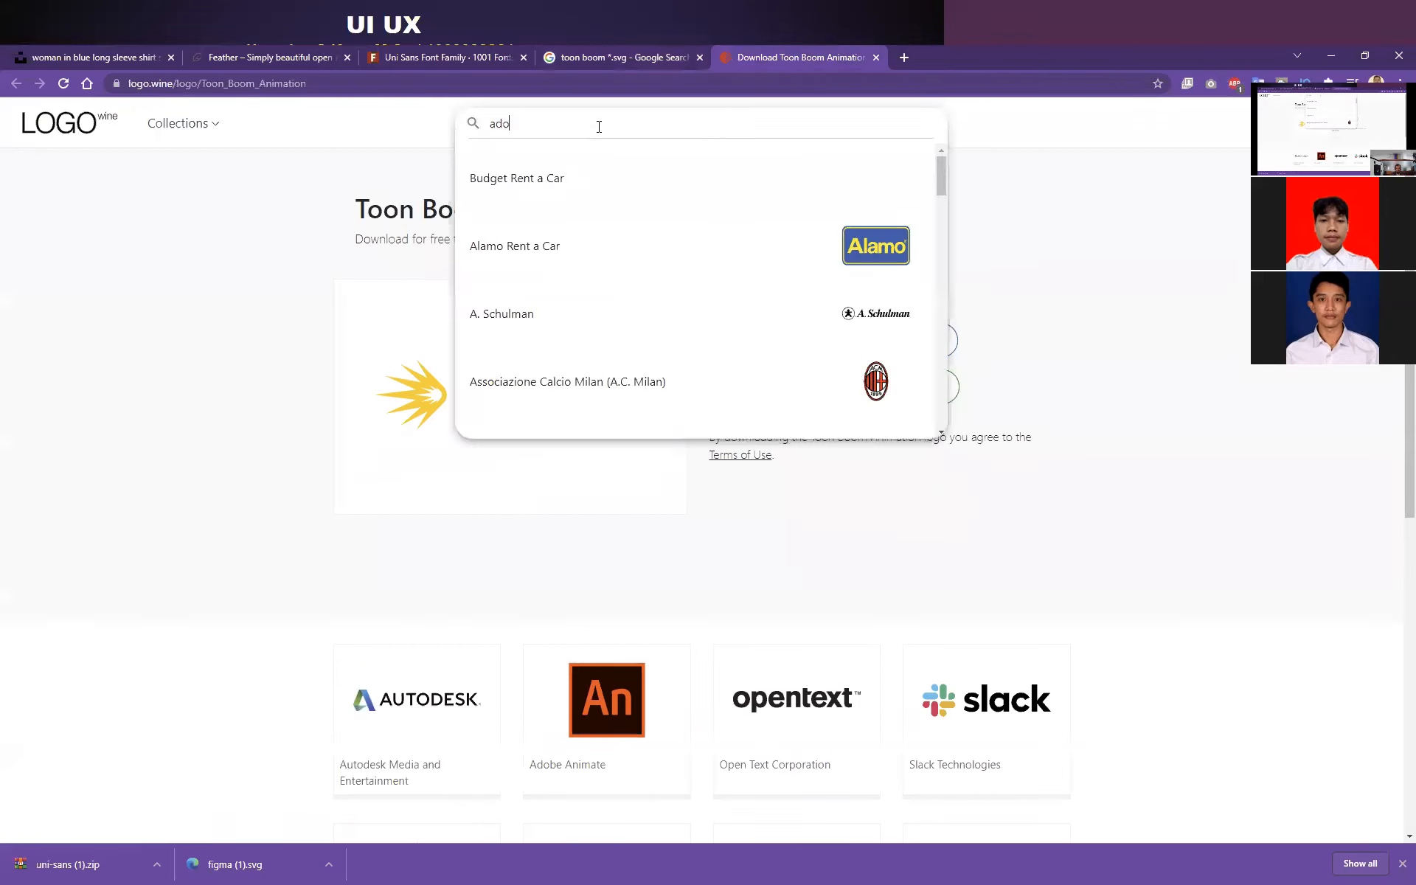
key(Return)
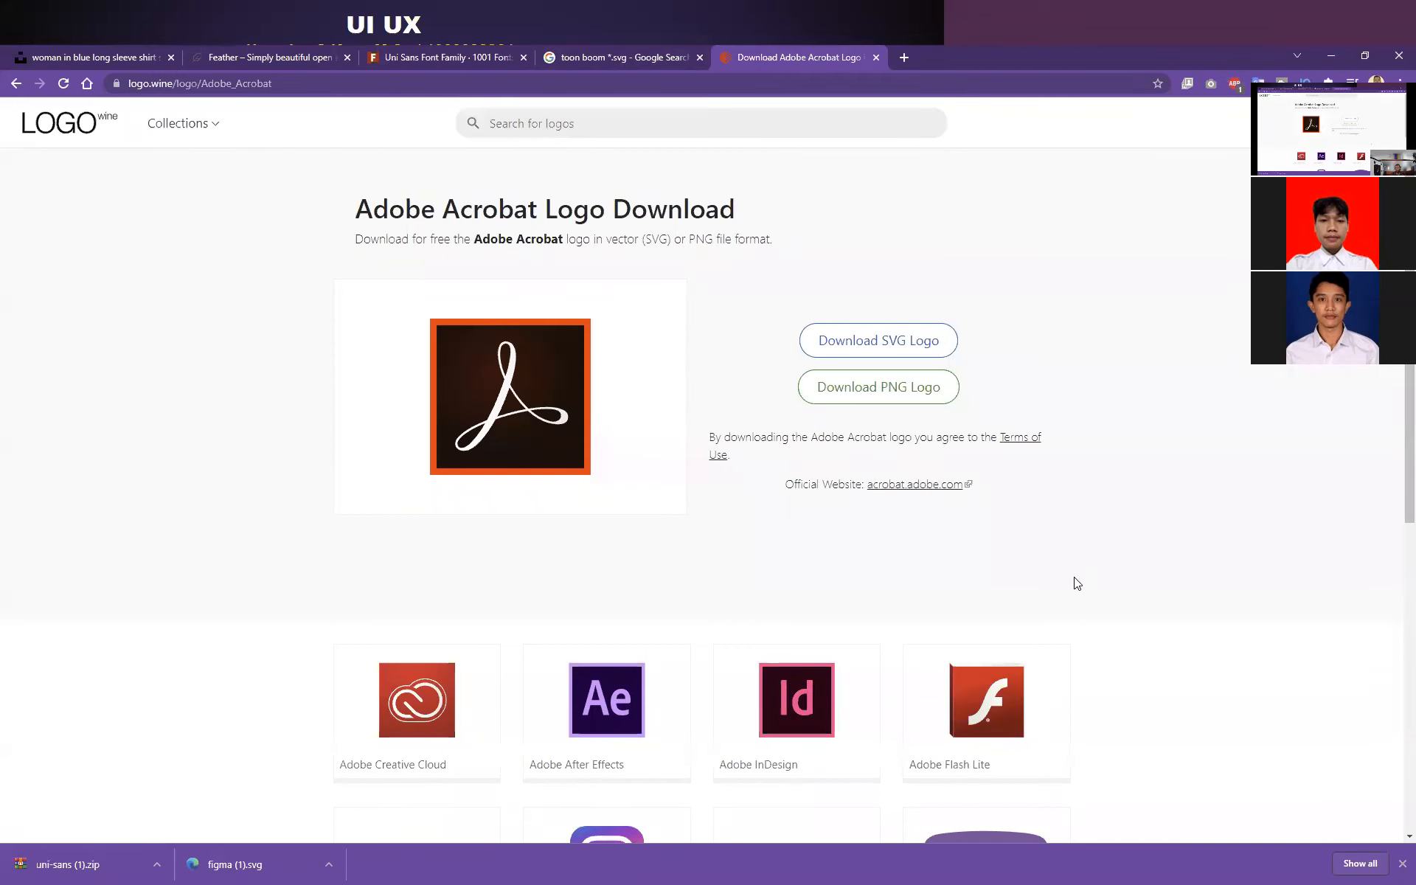
scroll(1077, 584, down, 5)
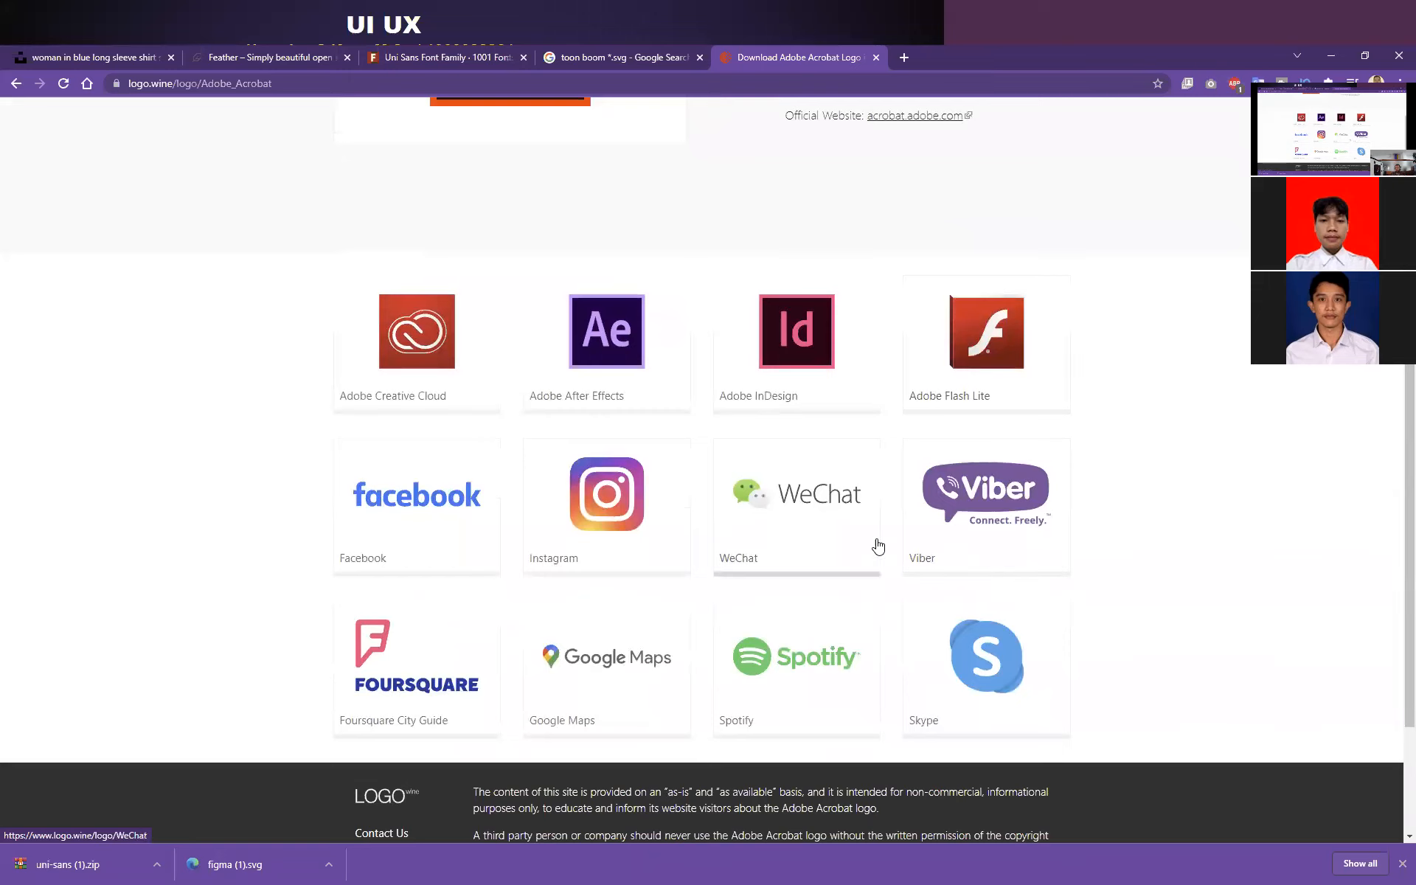
scroll(878, 546, up, 5)
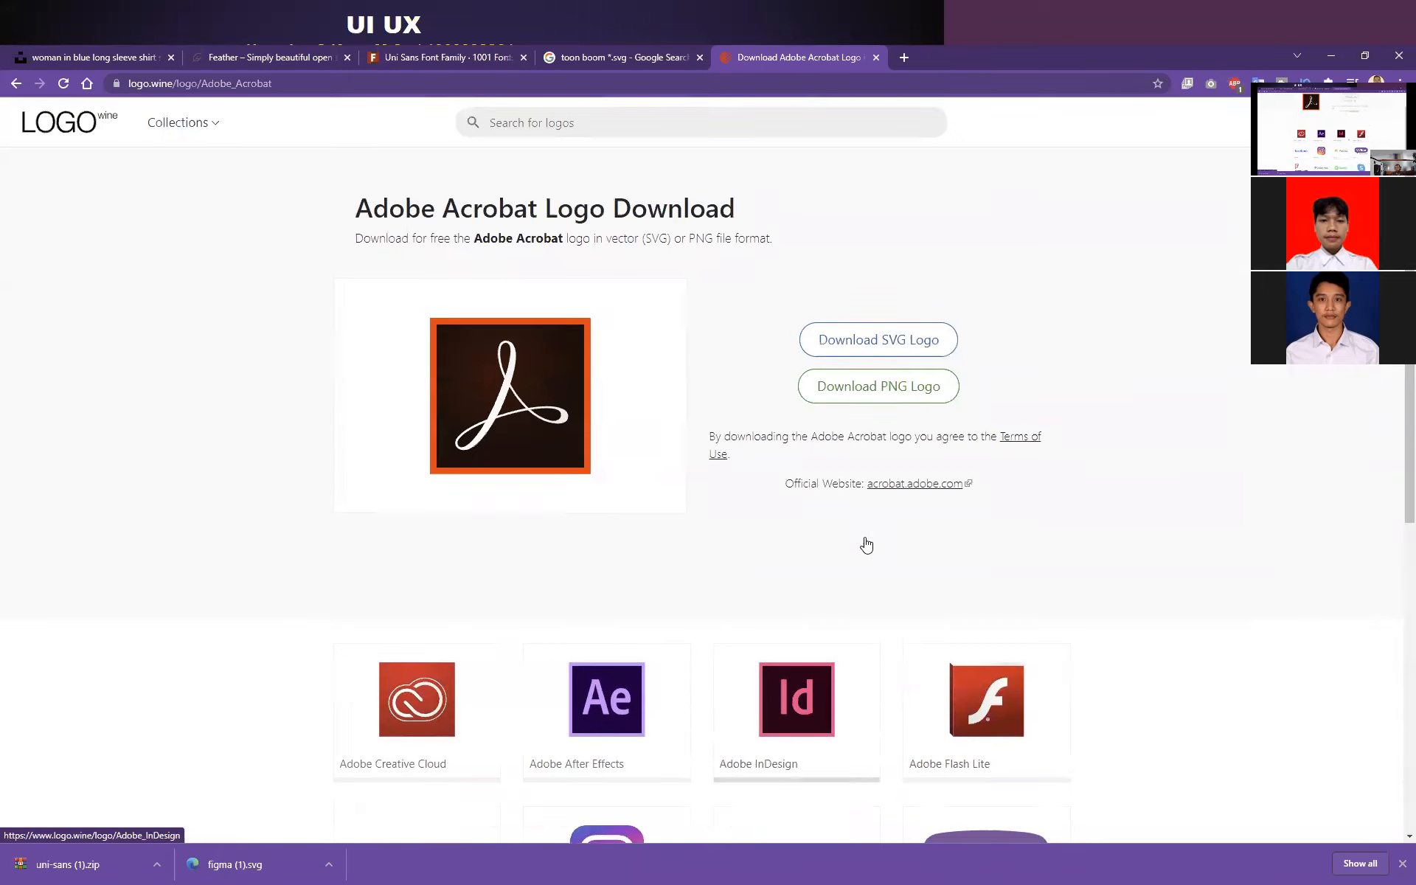
Search the logo site for "adobe xd" and download the Adobe XD logo as SVG.
click(548, 118)
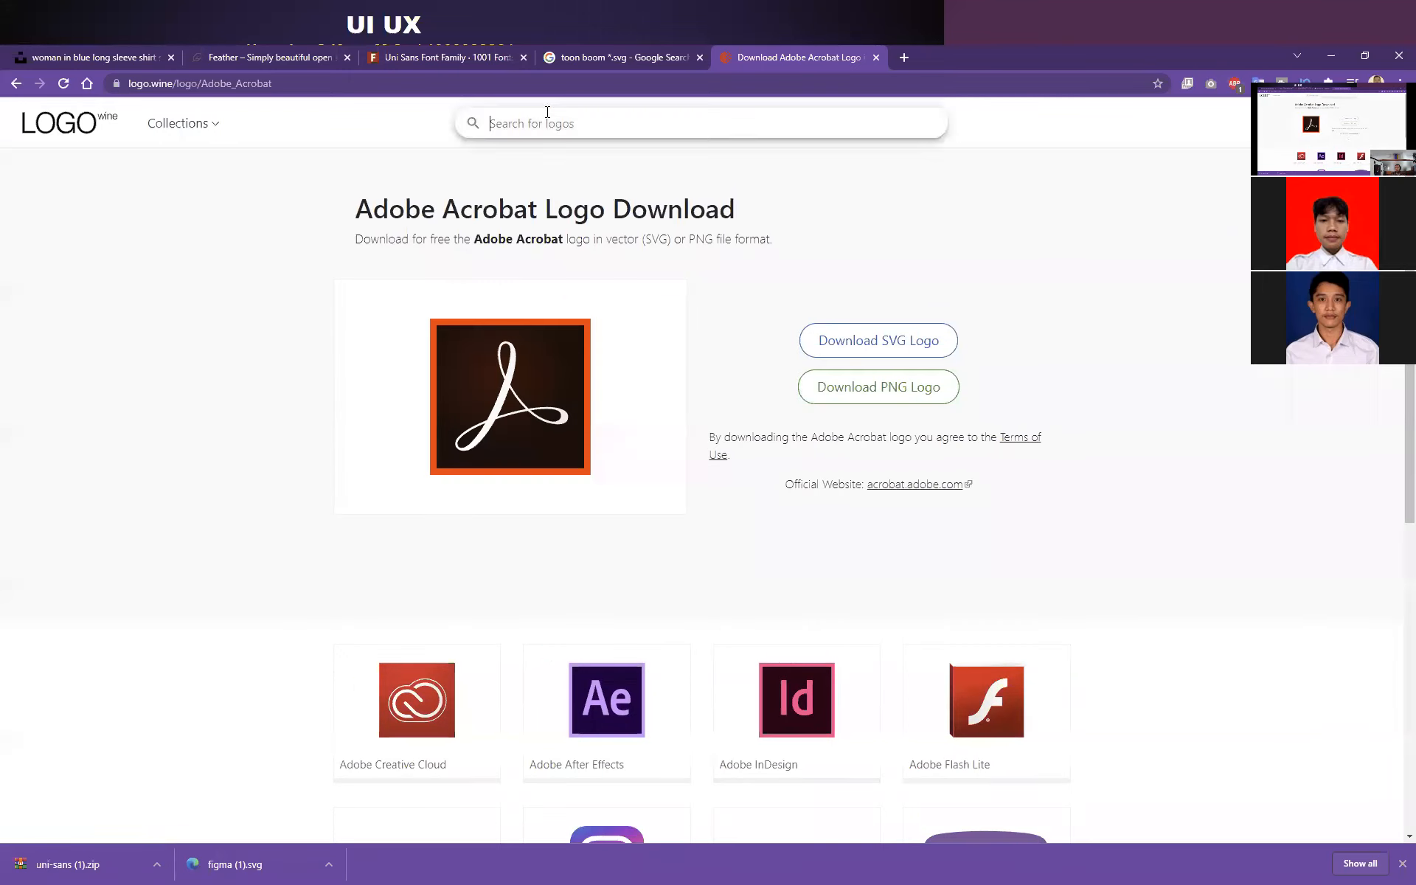
text(adobe cd)
key(BackSpace)
key(BackSpace)
text(xd)
key(Return)
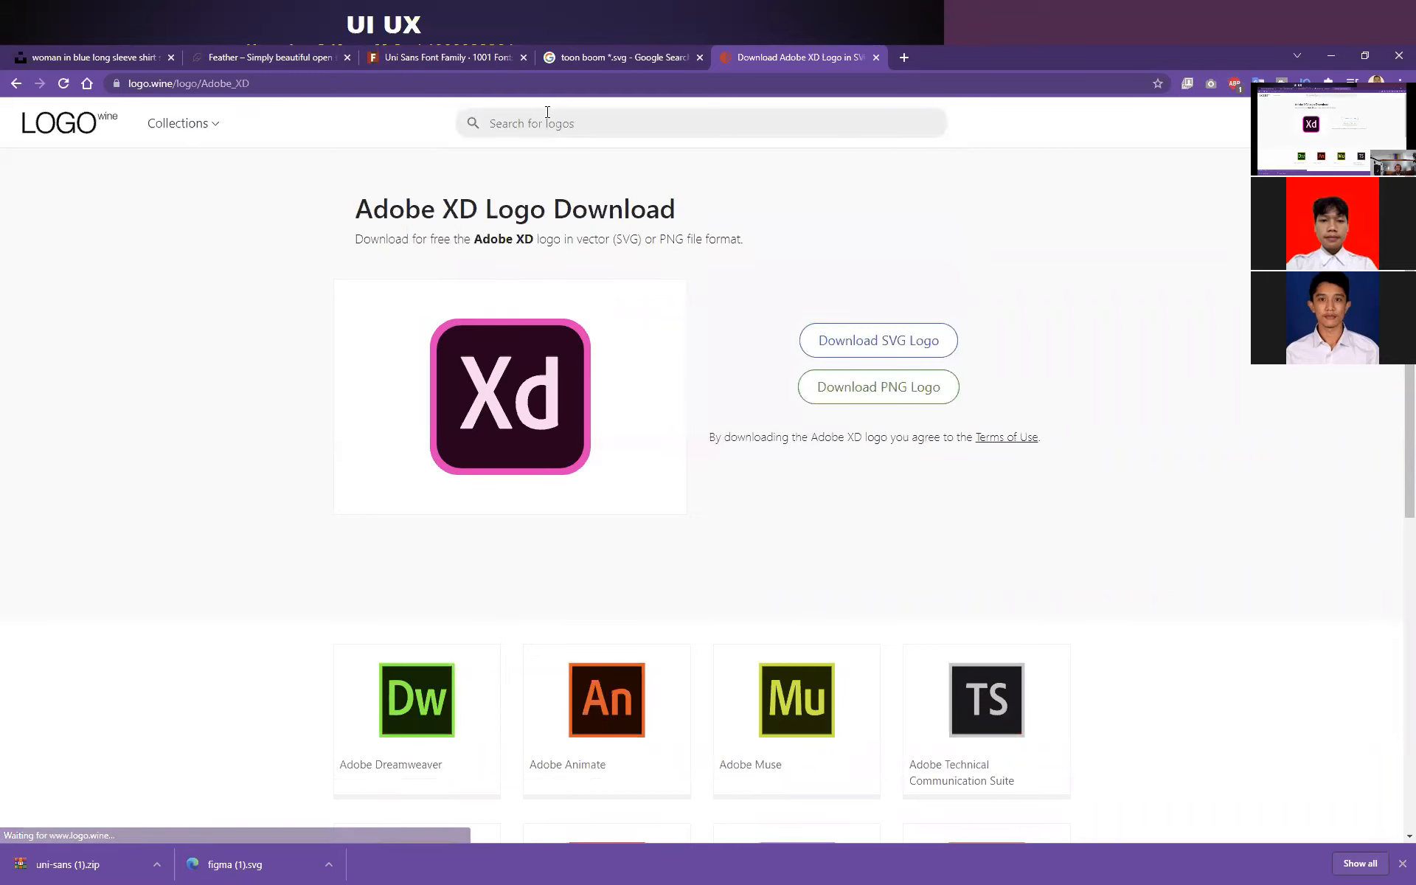
click(898, 354)
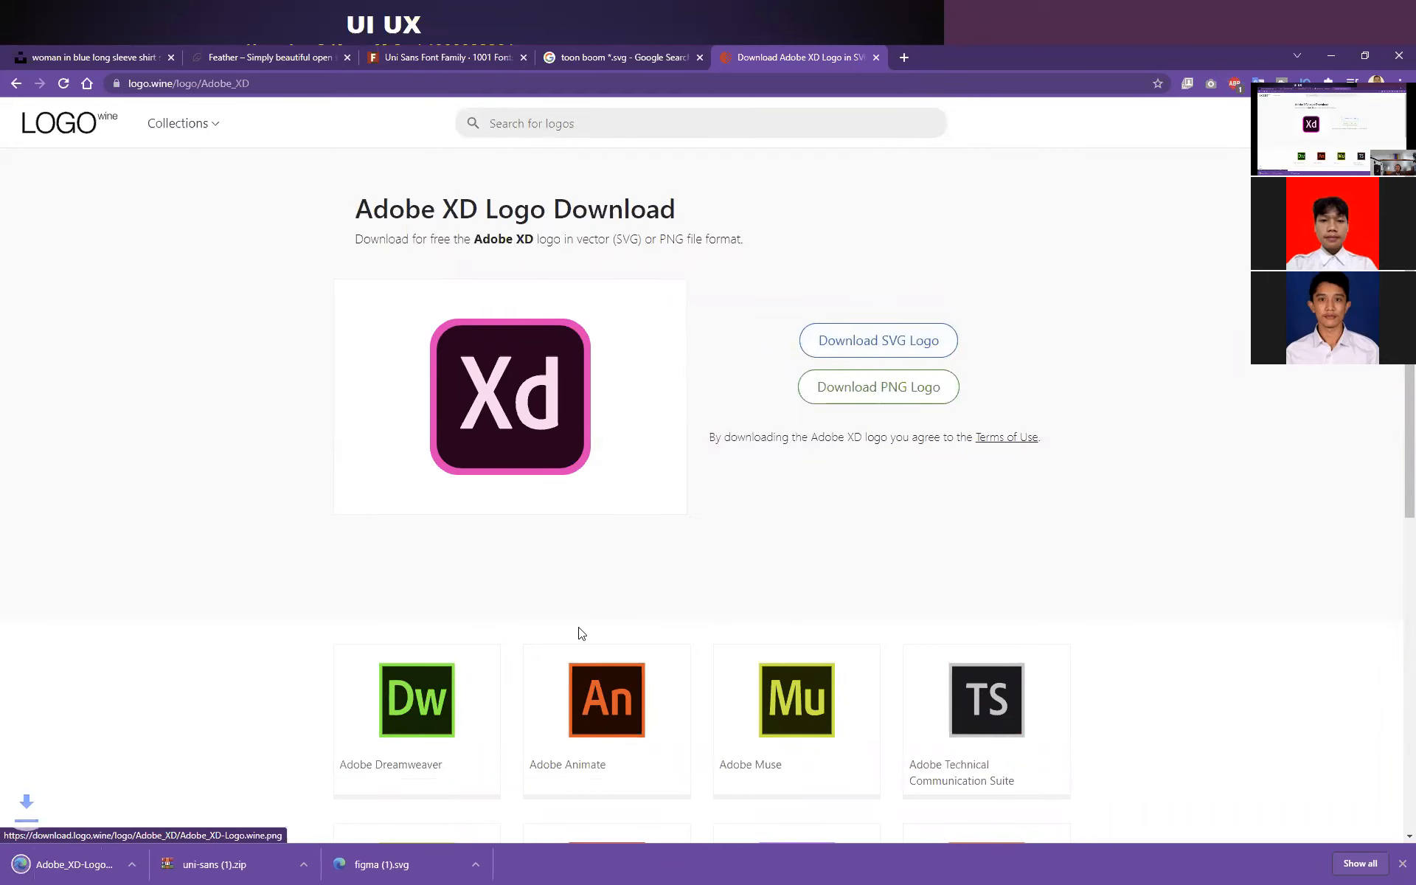
Switch back to Figma, place the figma (1) icon in the white card left of the Figma heading, and bring it to the front.
click(1335, 56)
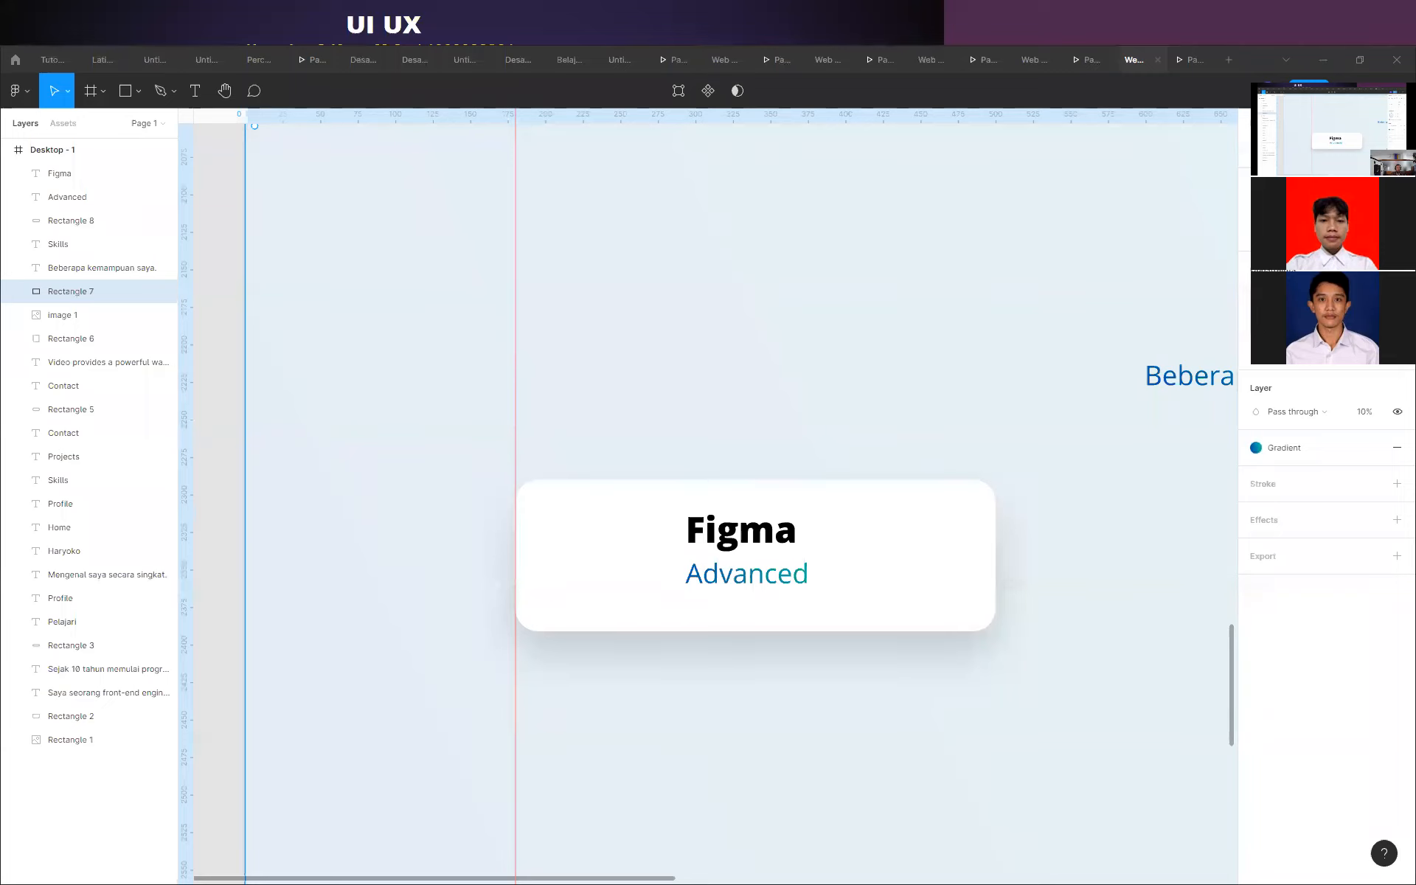
drag(472, 516, 599, 556)
drag(74, 291, 82, 171)
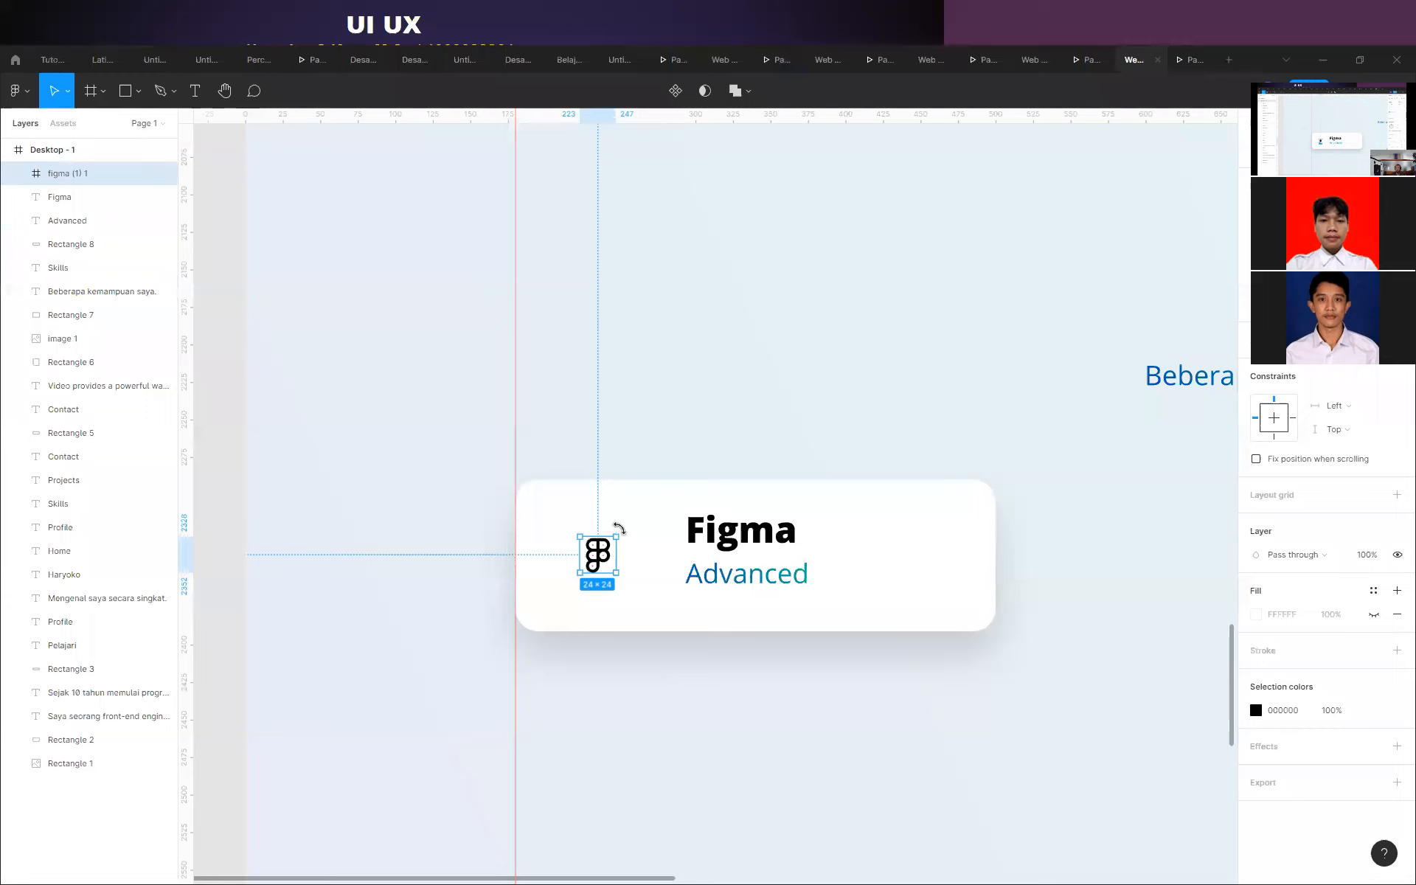
Enlarge the figma icon from its centre to 66 × 66 and fill its frame with the Gradient colour style.
drag(617, 539, 647, 521)
click(767, 361)
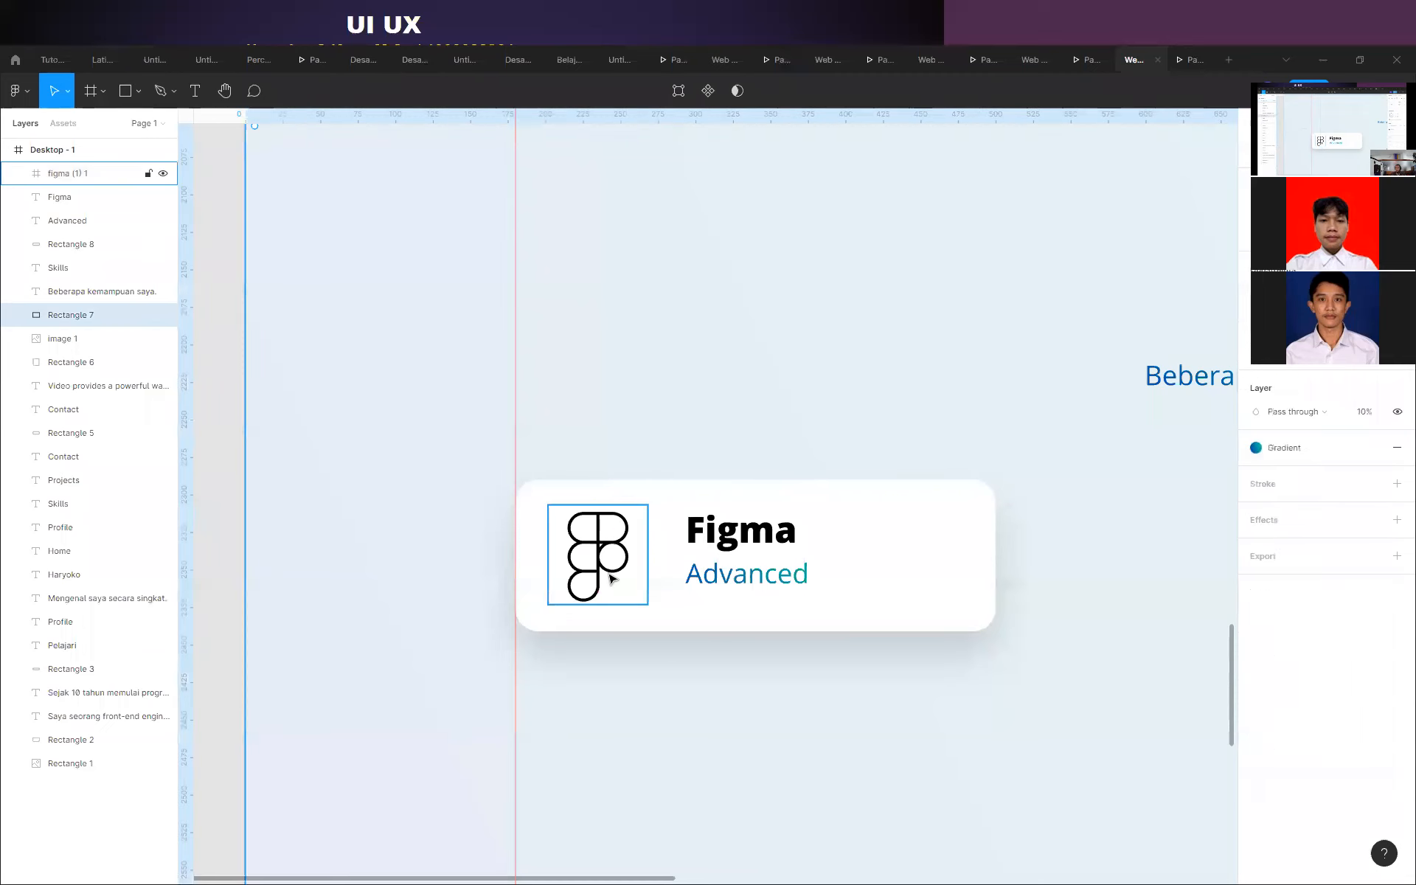
click(610, 550)
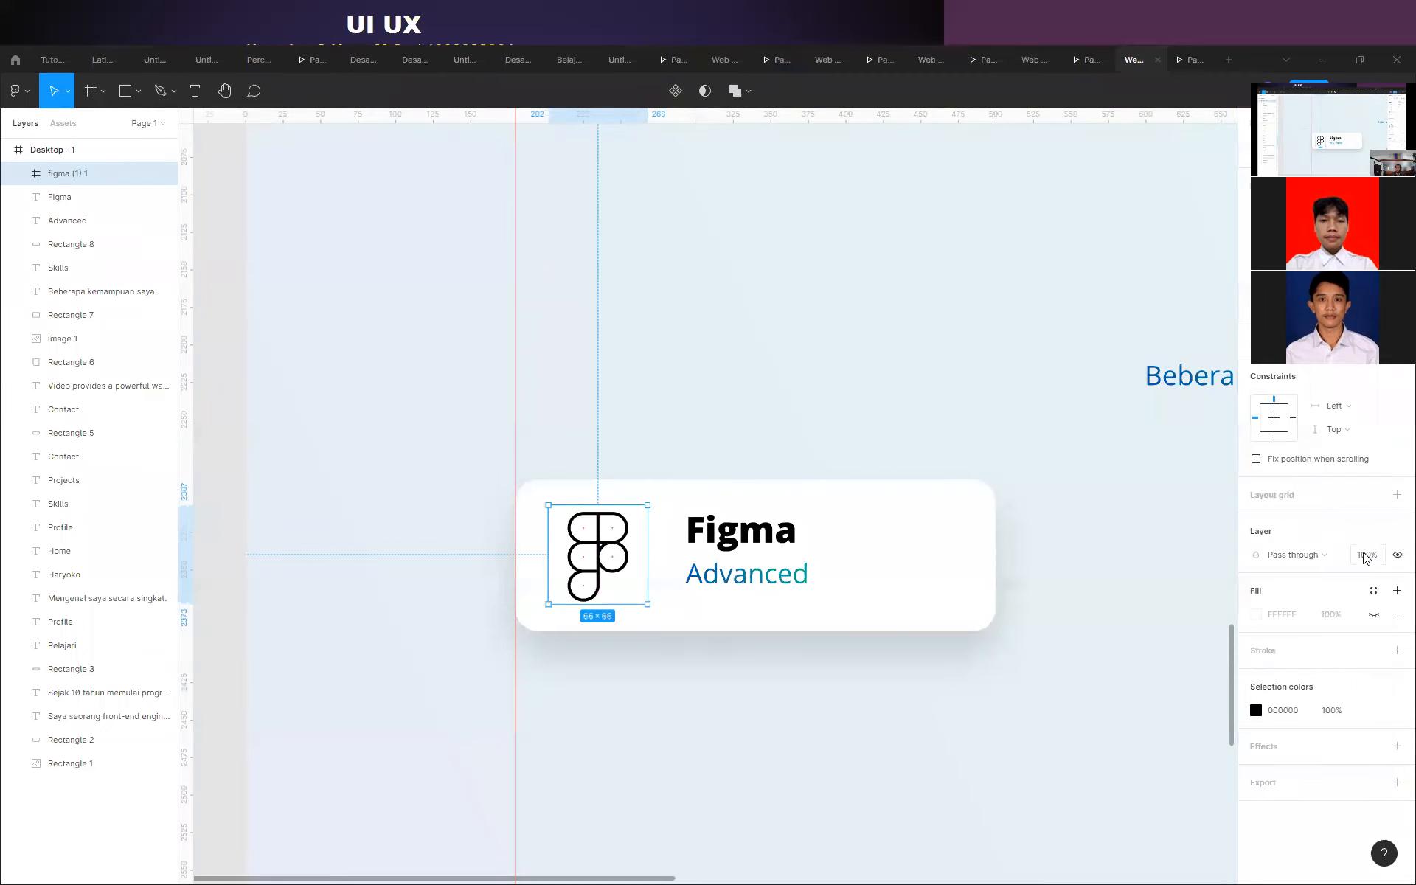
click(1373, 590)
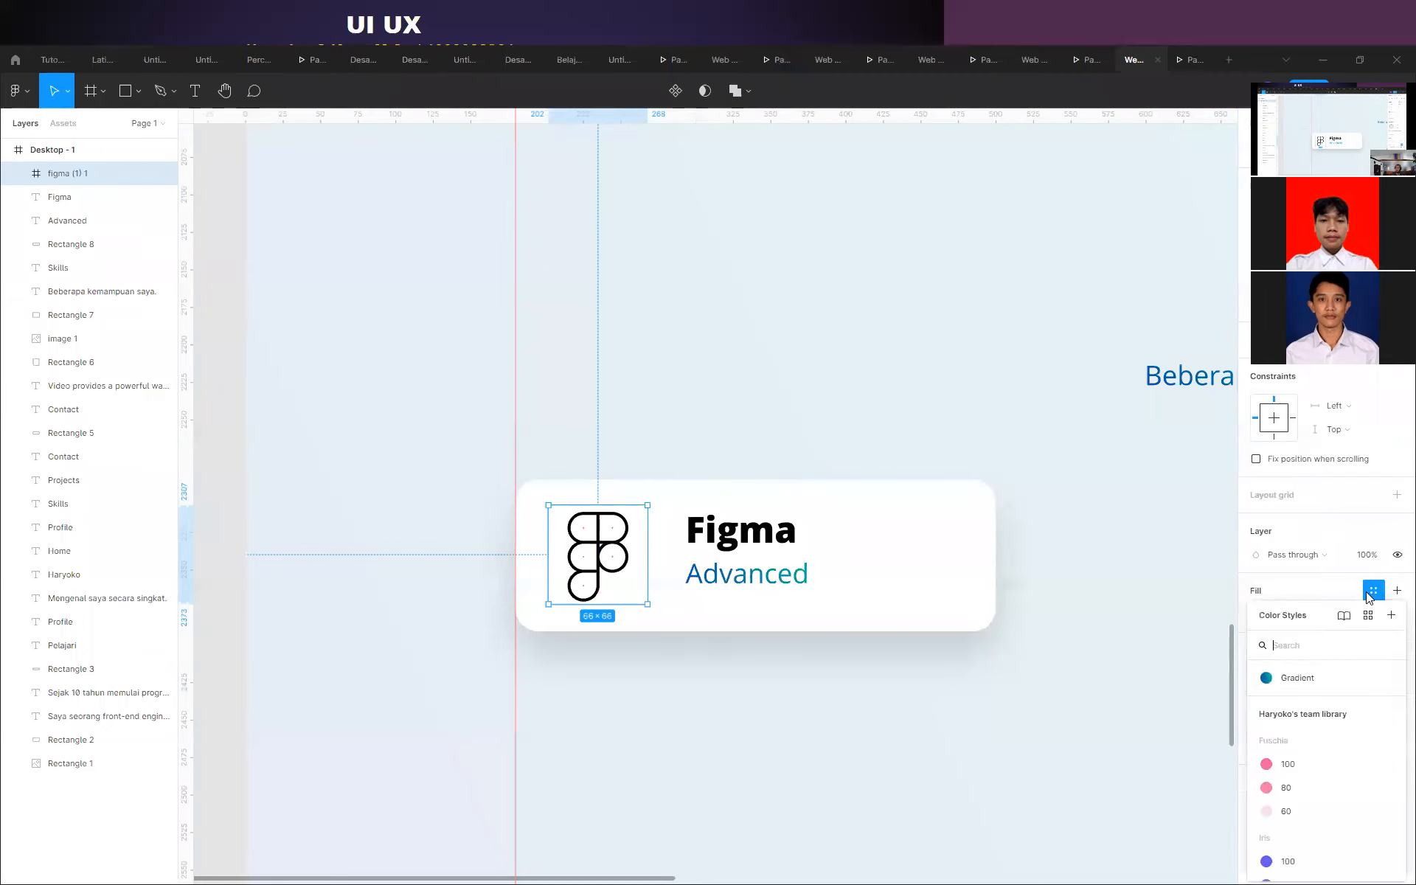
click(1272, 680)
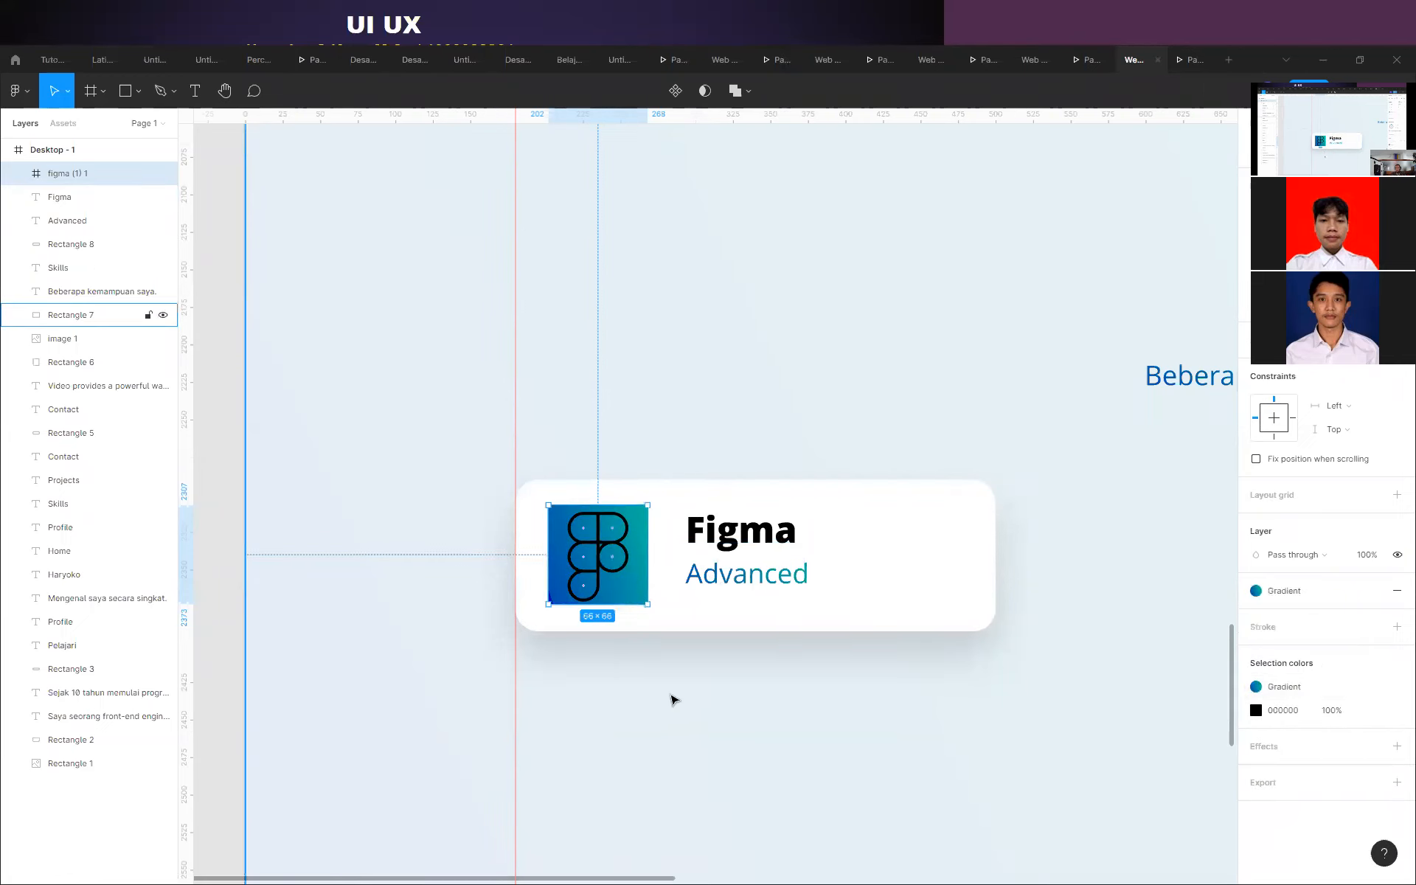
Round the corners of the icon's gradient frame in the Figma skill card.
scroll(679, 702, up, 3)
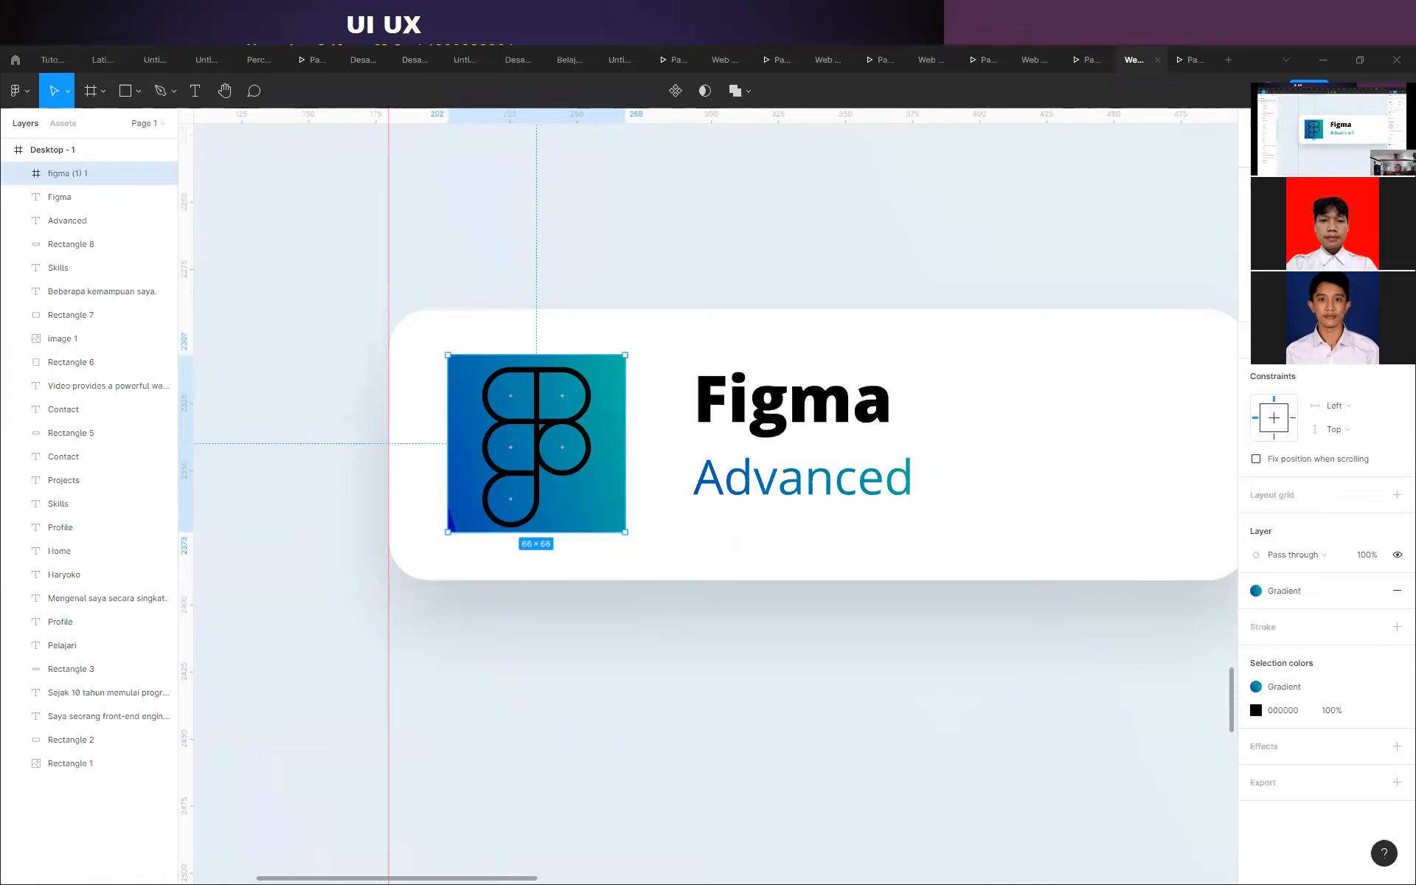
key(Return)
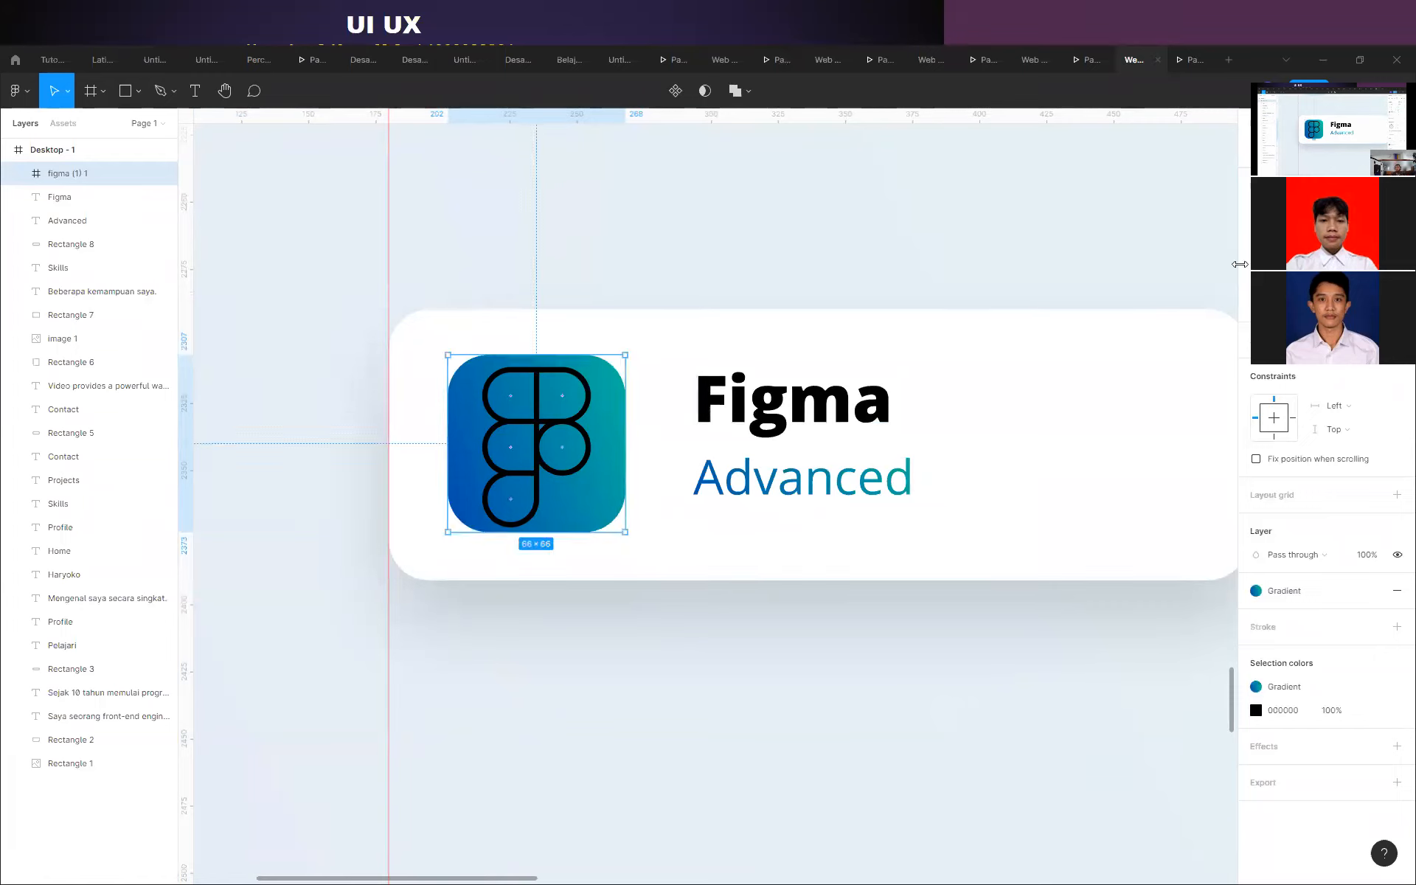
click(750, 275)
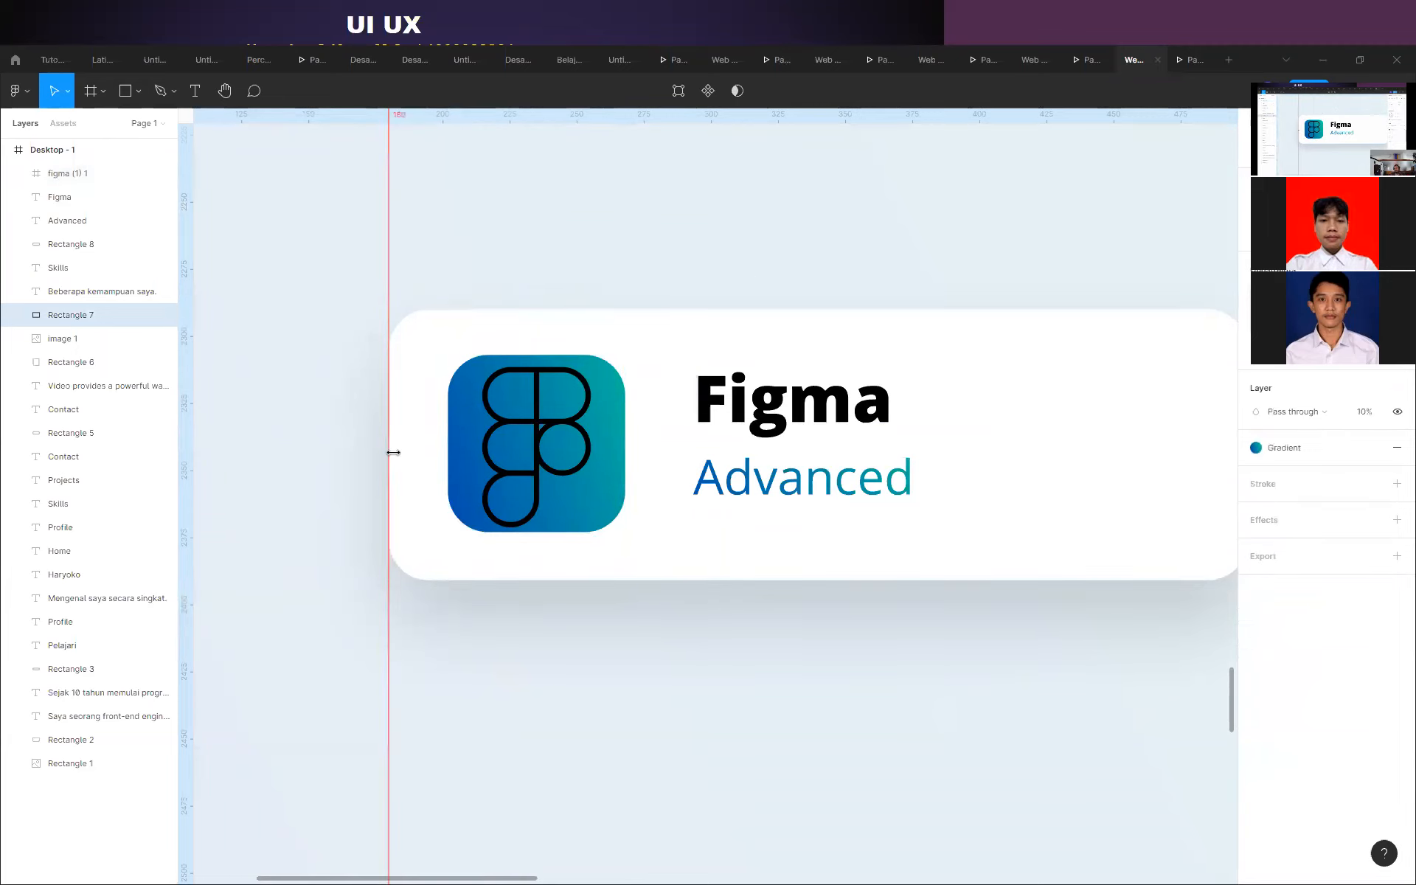
Group the figma icon, the Figma heading, the Advanced label and the white card rectangle.
scroll(365, 443, down, 5)
scroll(679, 443, up, 1)
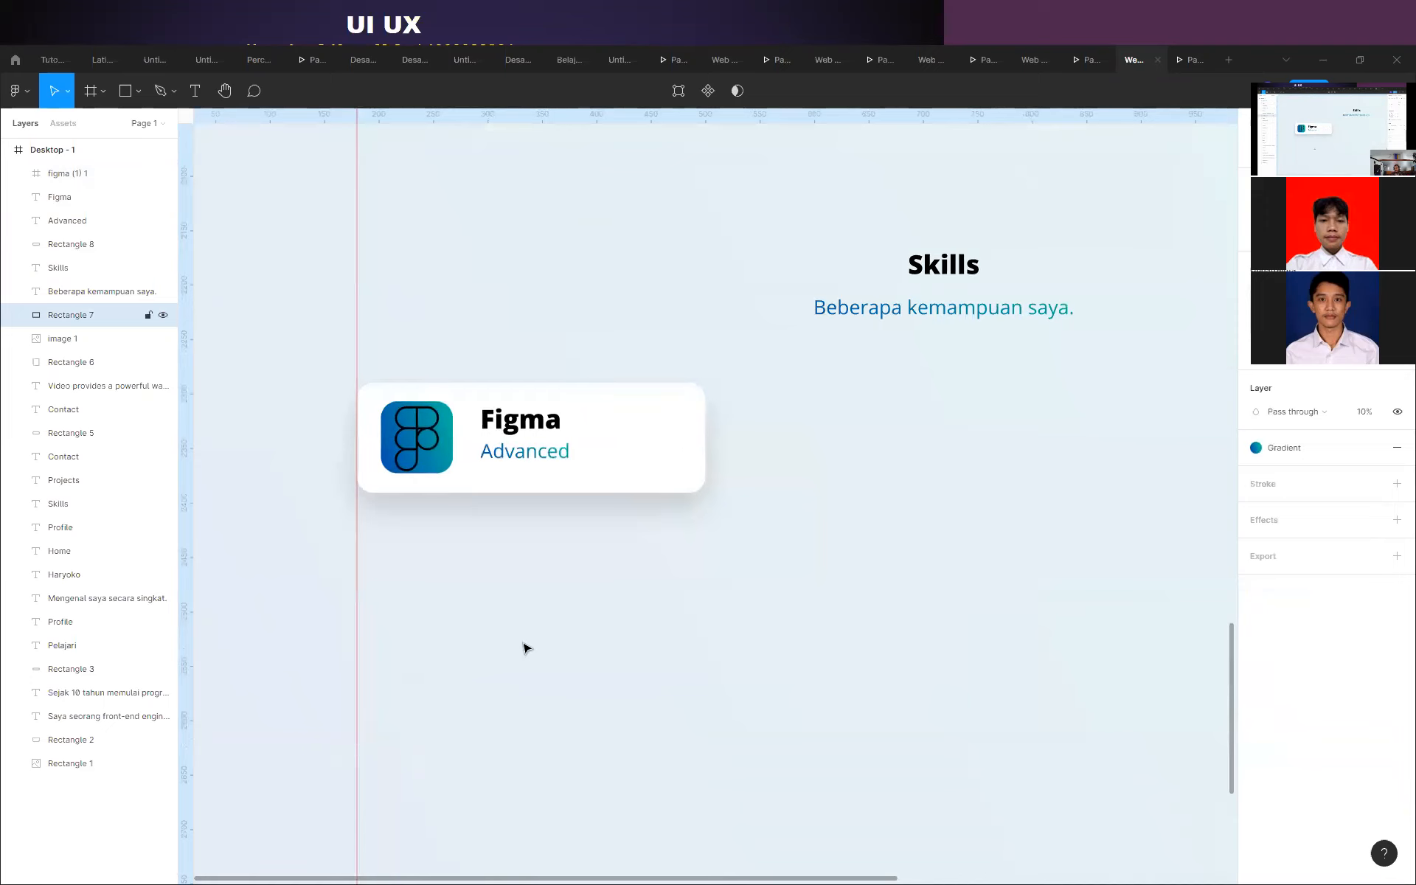
scroll(515, 381, up, 1)
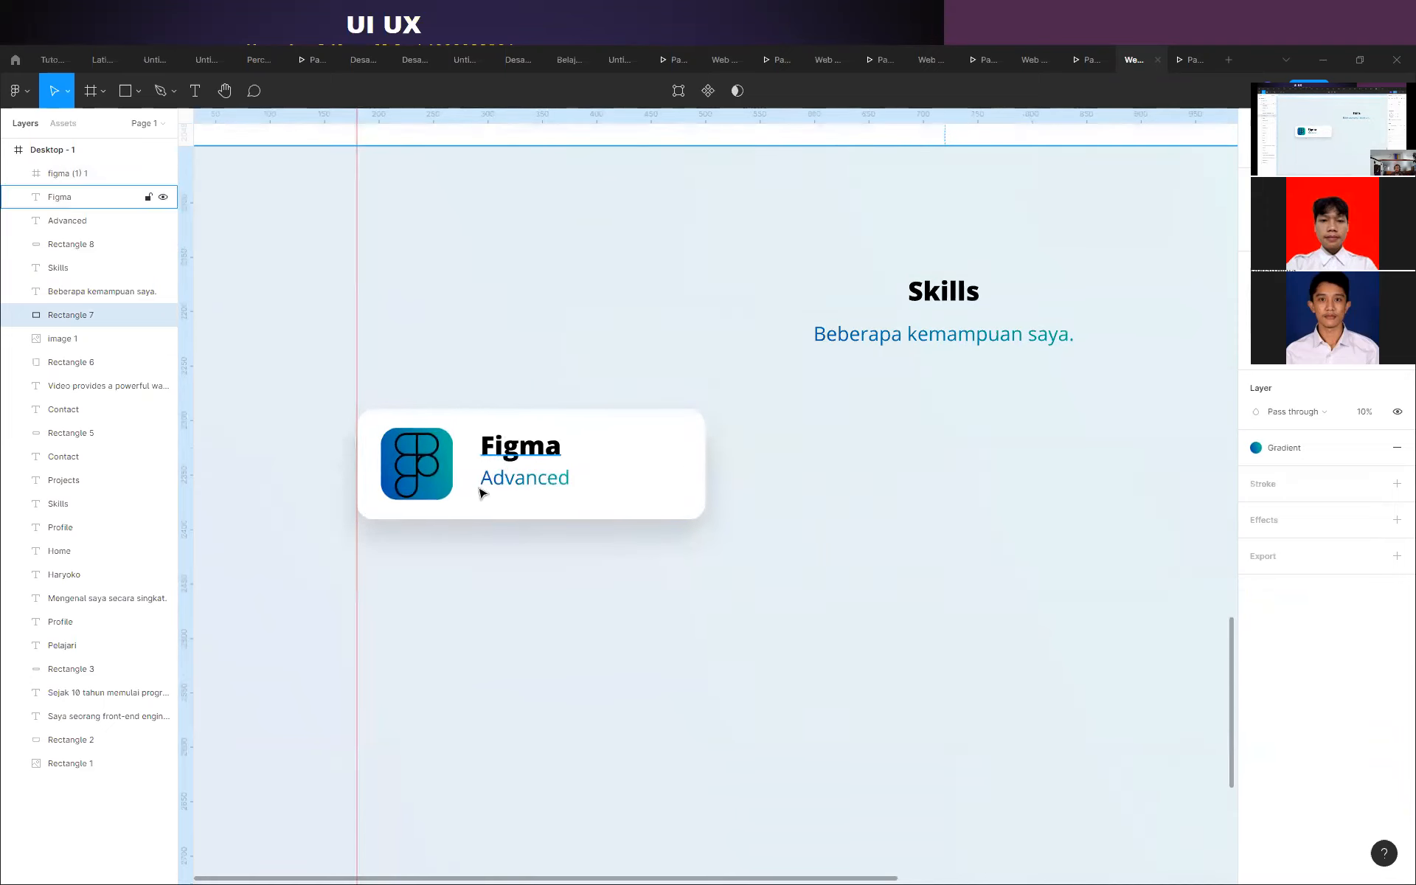
click(435, 480)
shift+click(520, 446)
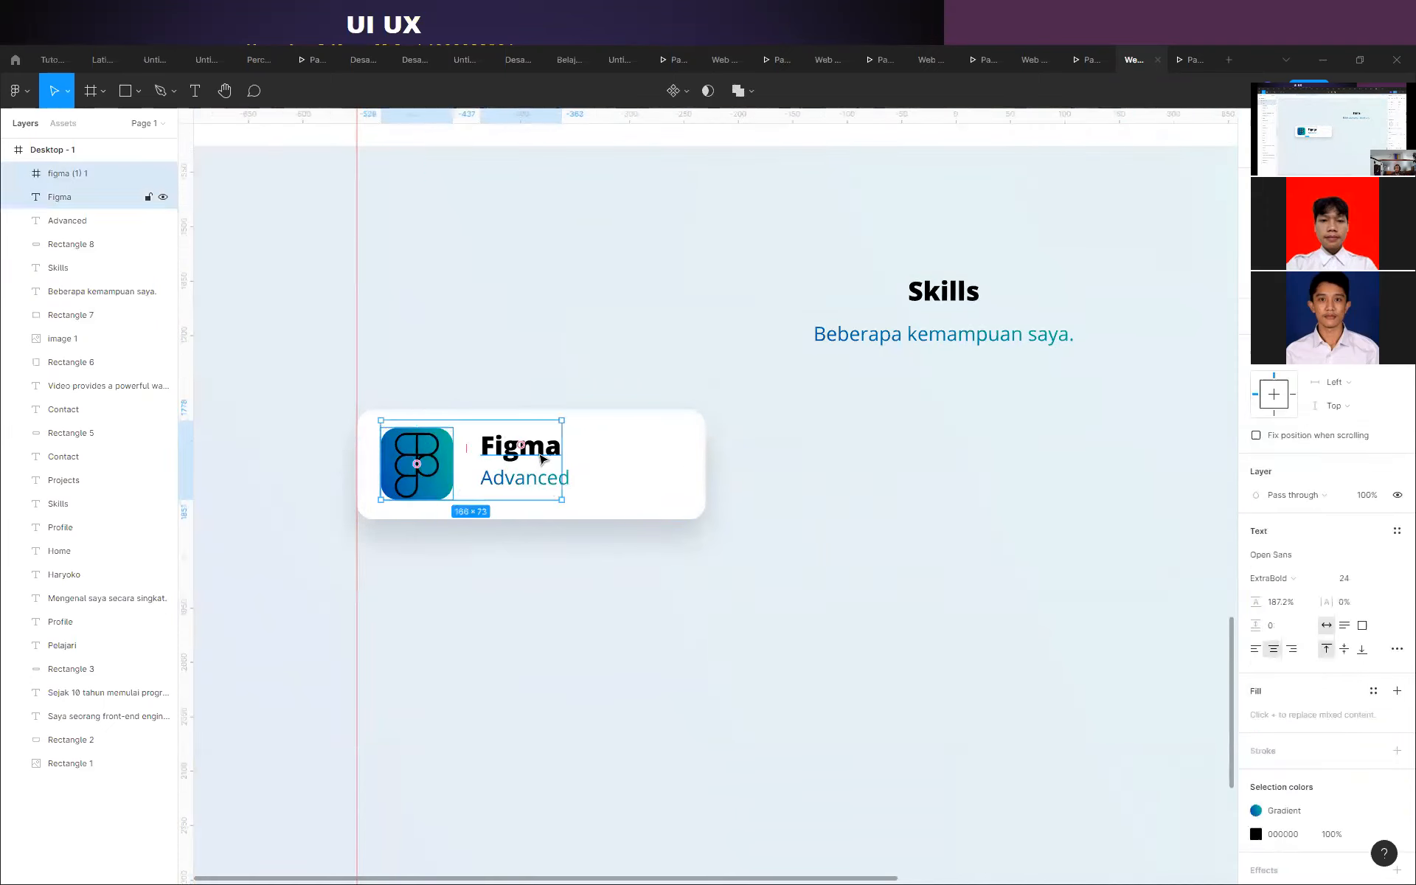
shift+click(561, 481)
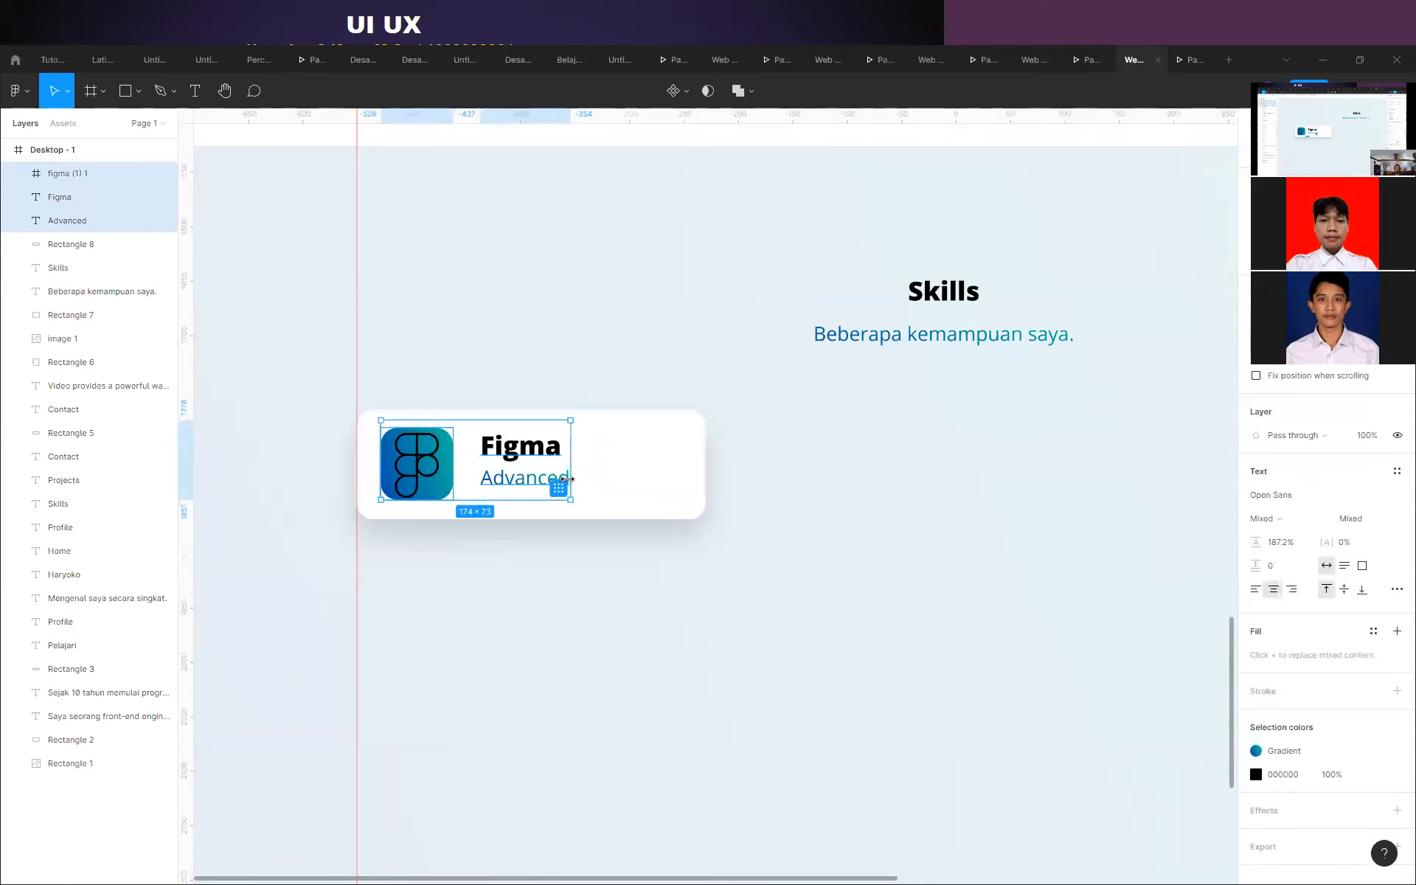
shift+click(689, 441)
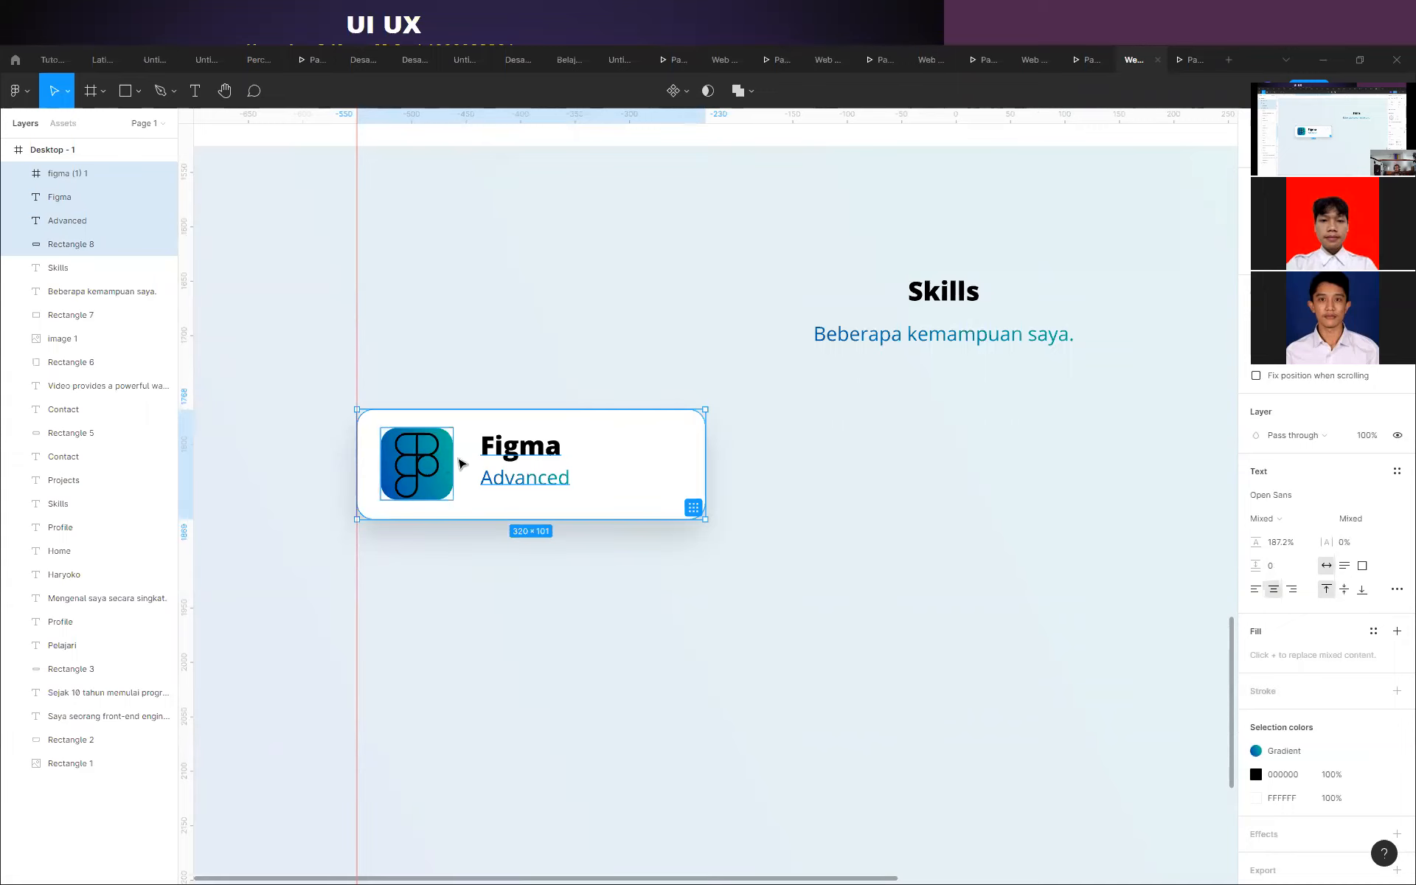
right_click(691, 480)
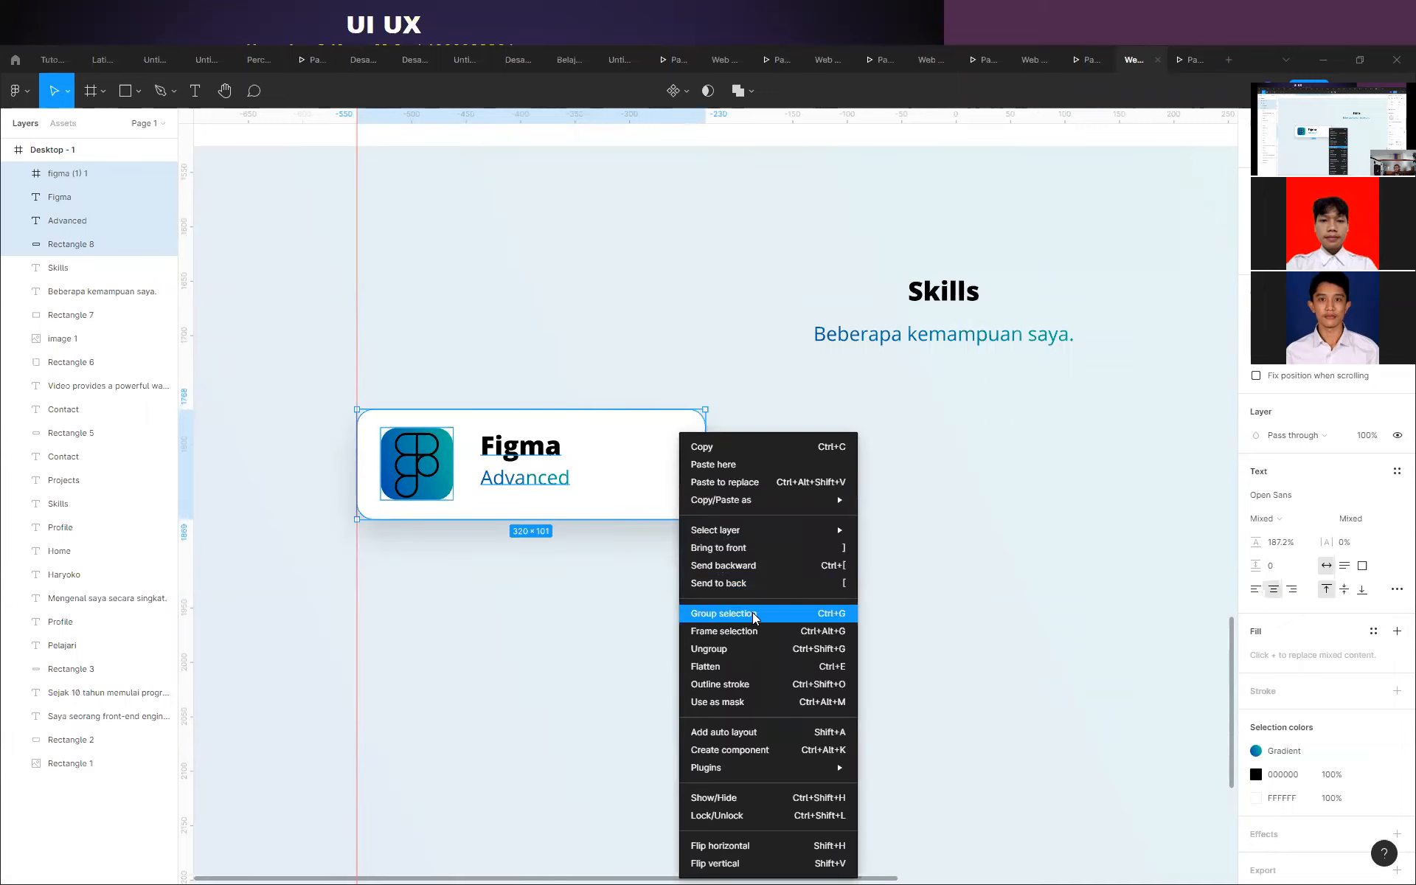
click(704, 613)
Duplicate the grouped Figma card twice to form a row of three cards side by side.
scroll(396, 536, down, 5)
scroll(620, 512, up, 3)
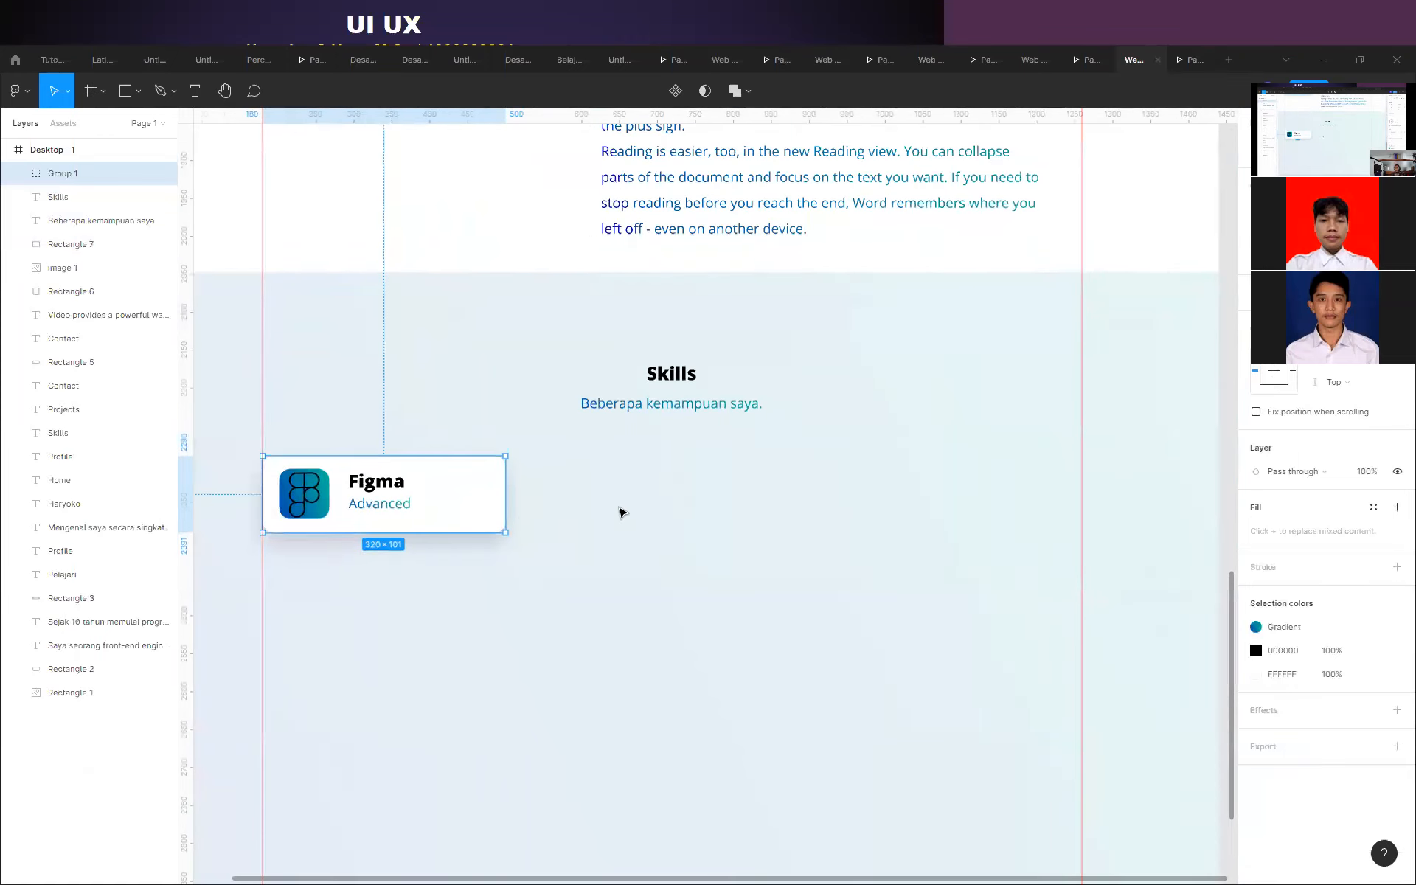
drag(433, 508, 922, 510)
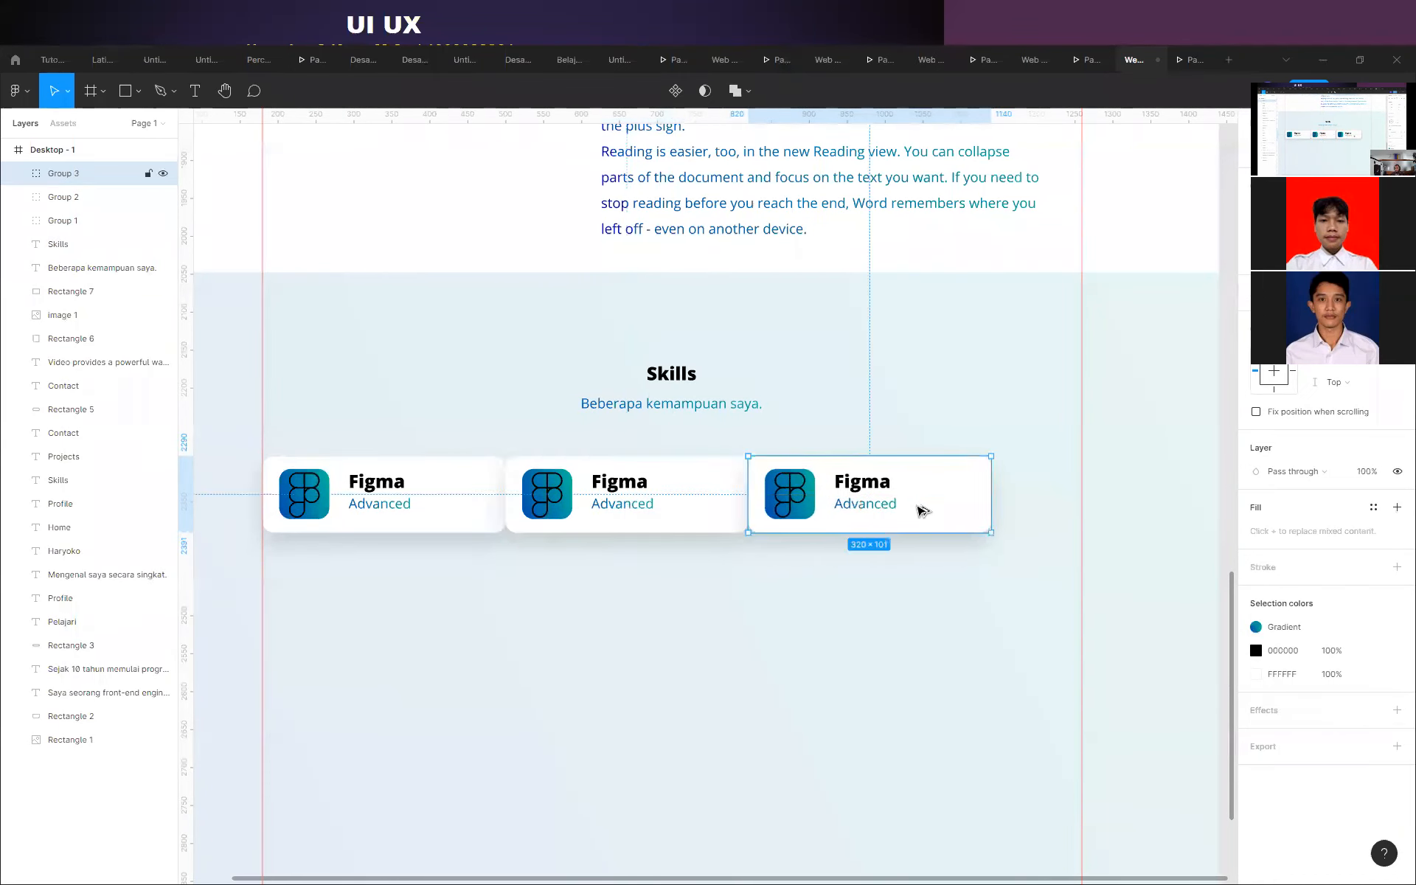
Set the horizontal spacing between the three skill cards to 60 so the row spans the two vertical guides.
shift+click(689, 509)
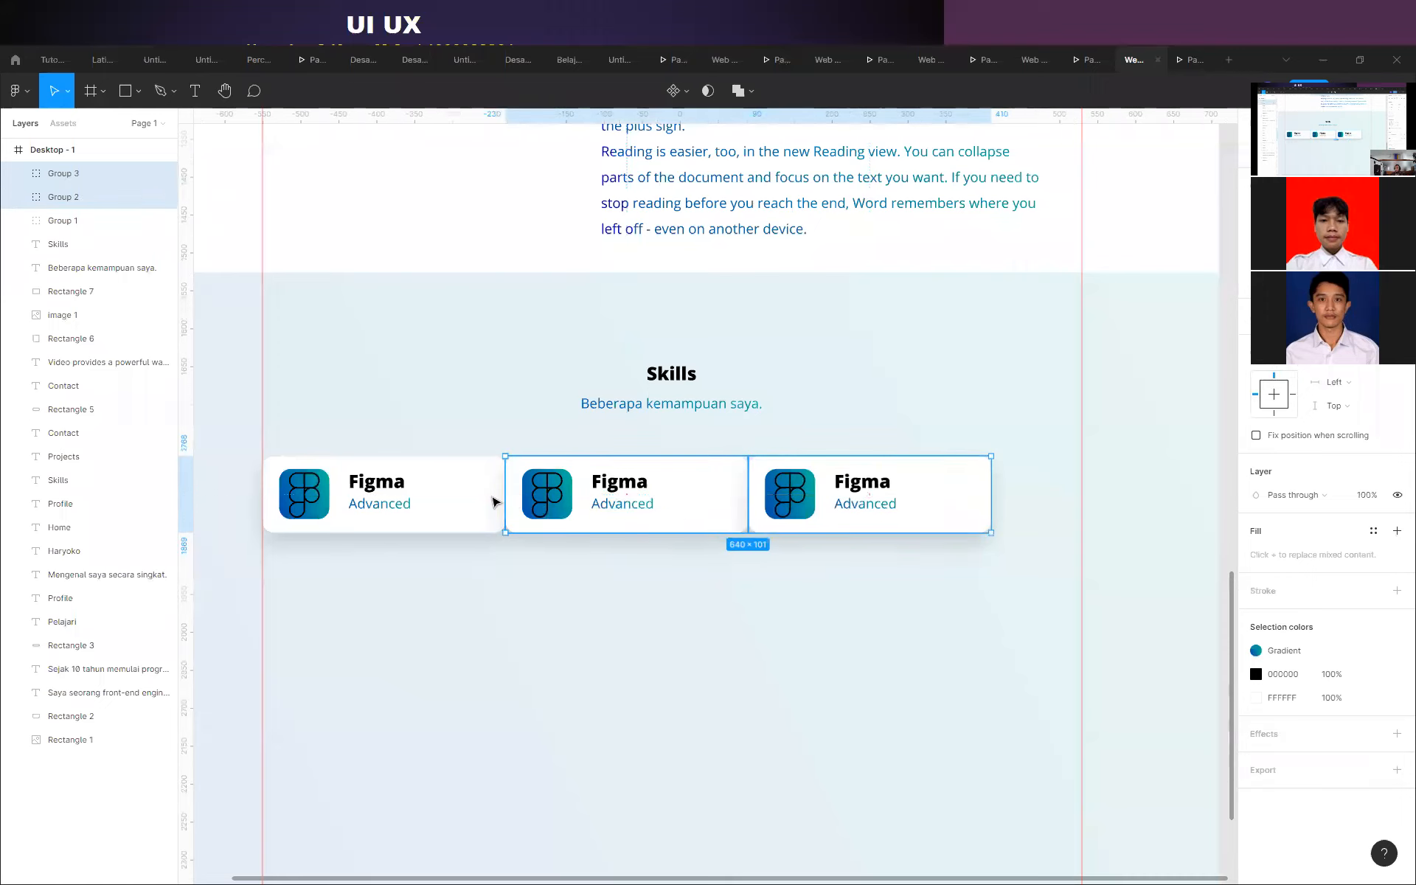
shift+click(452, 495)
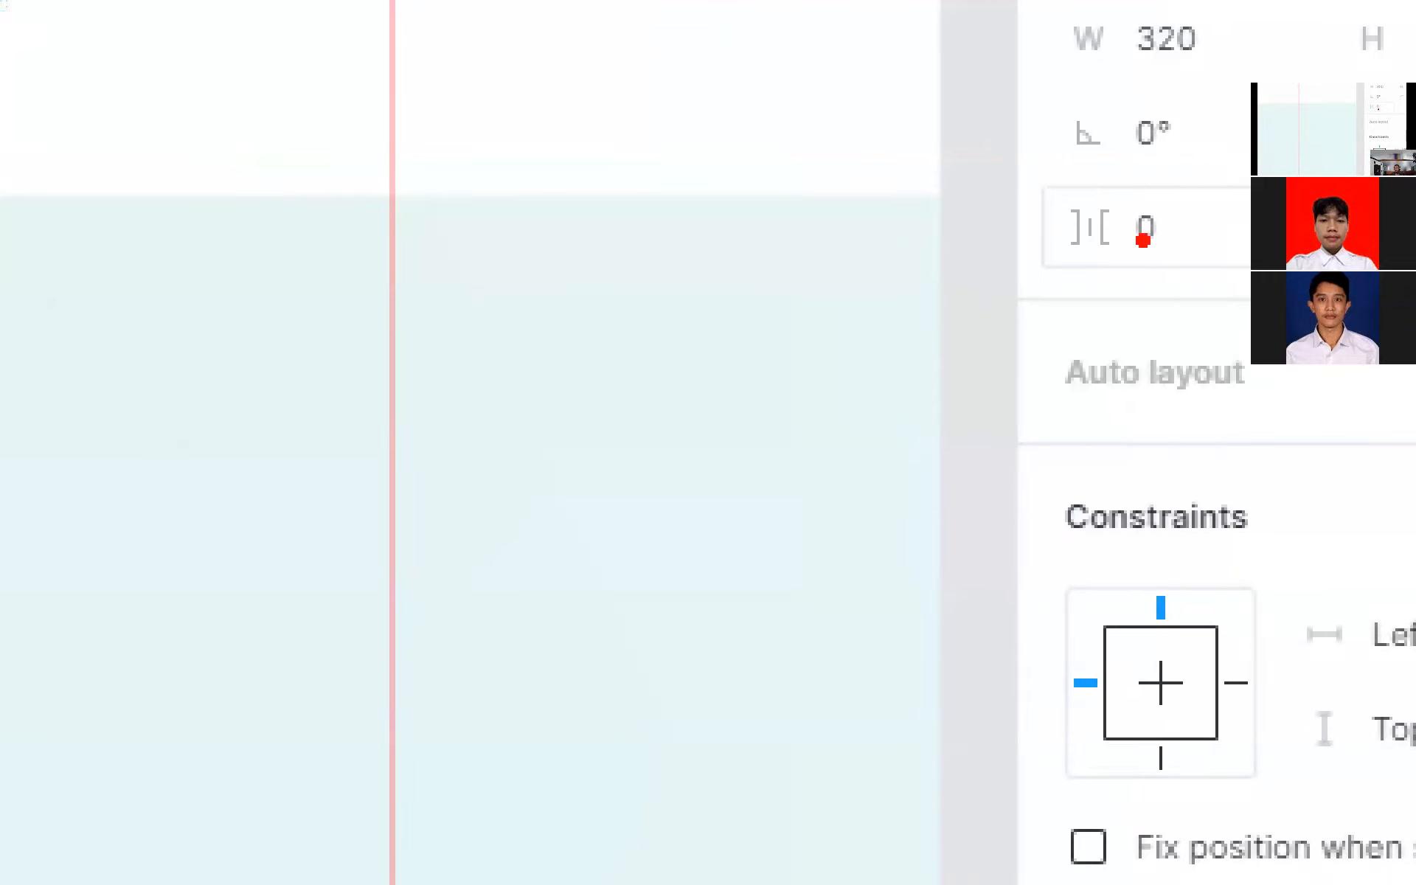
mouse_move(1161, 193)
mouse_down()
mouse_move(1057, 198)
mouse_move(1074, 258)
mouse_move(1197, 278)
mouse_move(1216, 242)
mouse_move(1161, 225)
mouse_up()
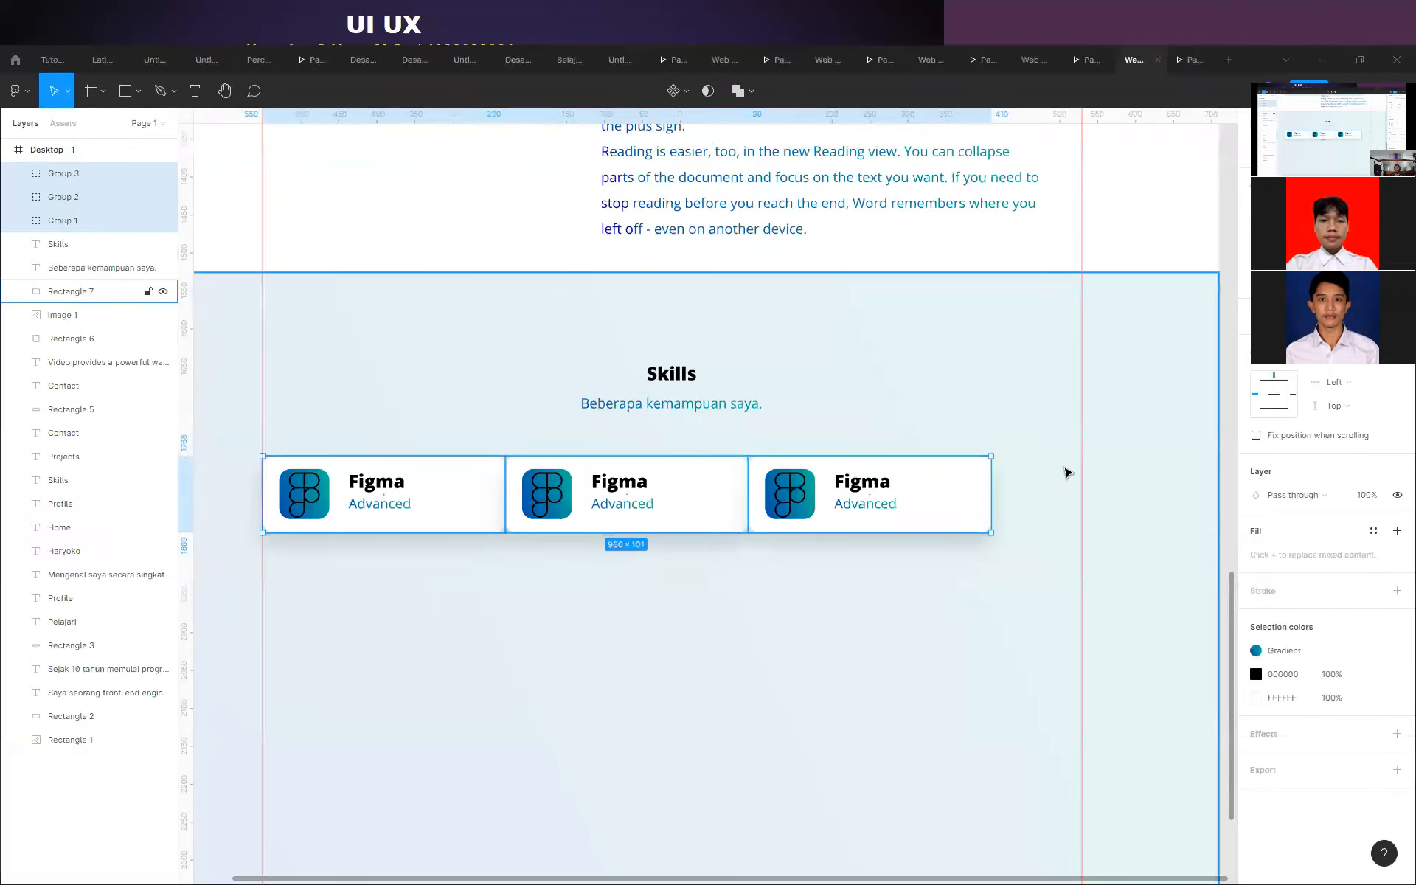
drag(1254, 283, 1298, 284)
key(Up)
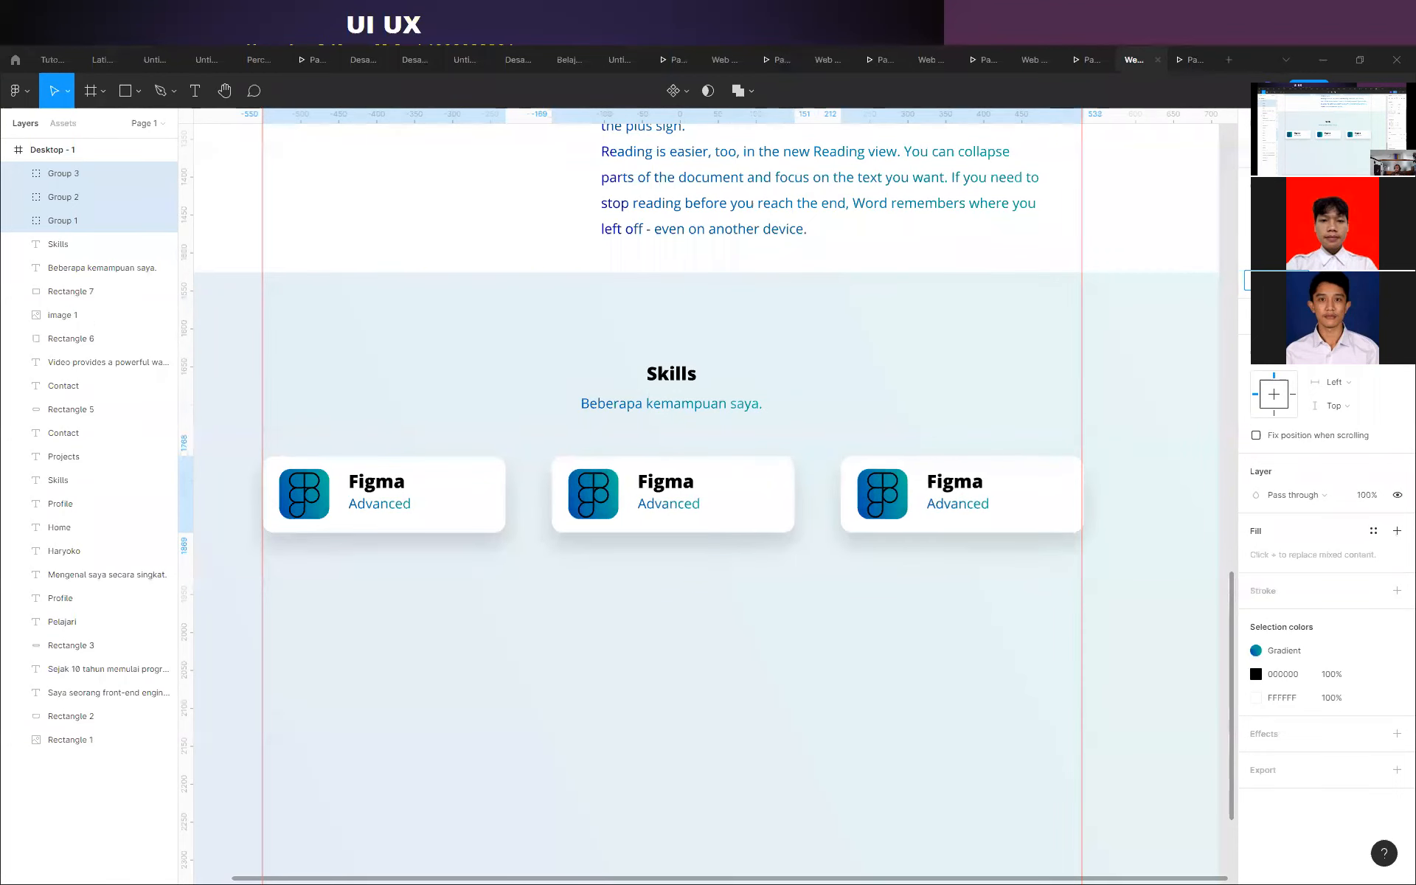
key(Down)
key(Down)
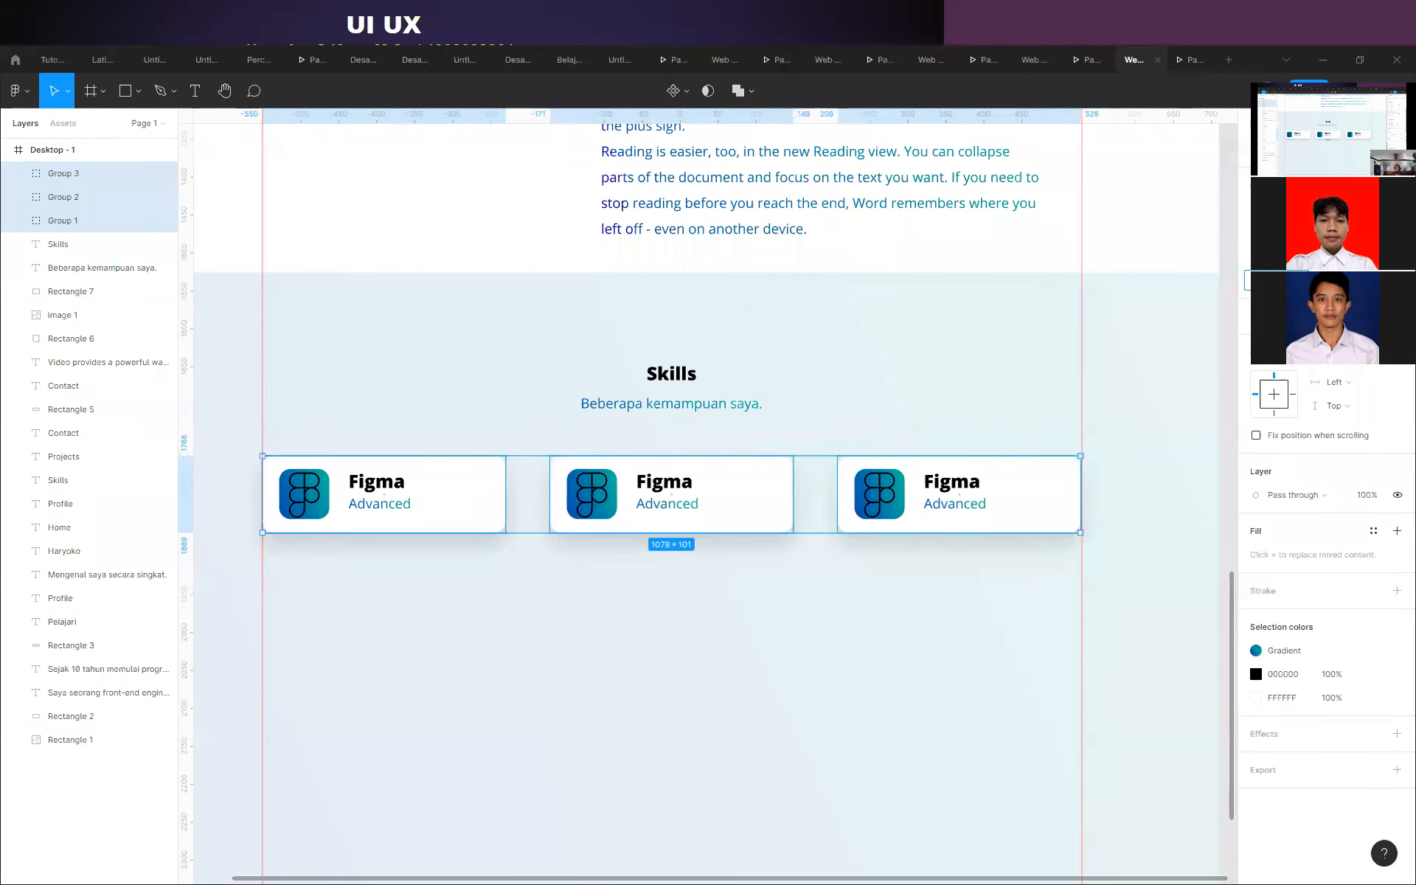
key(Up)
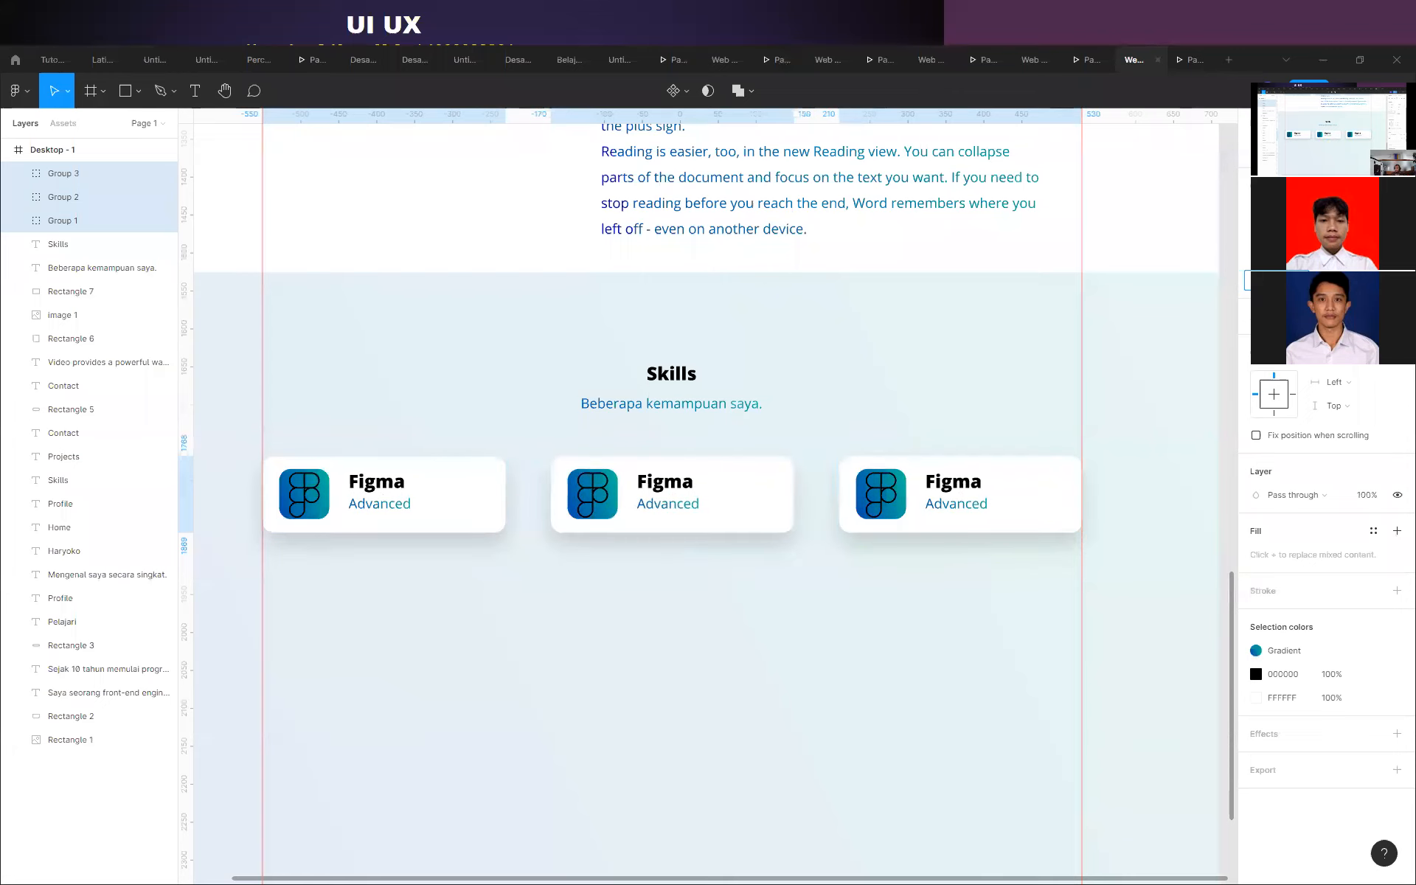
click(928, 616)
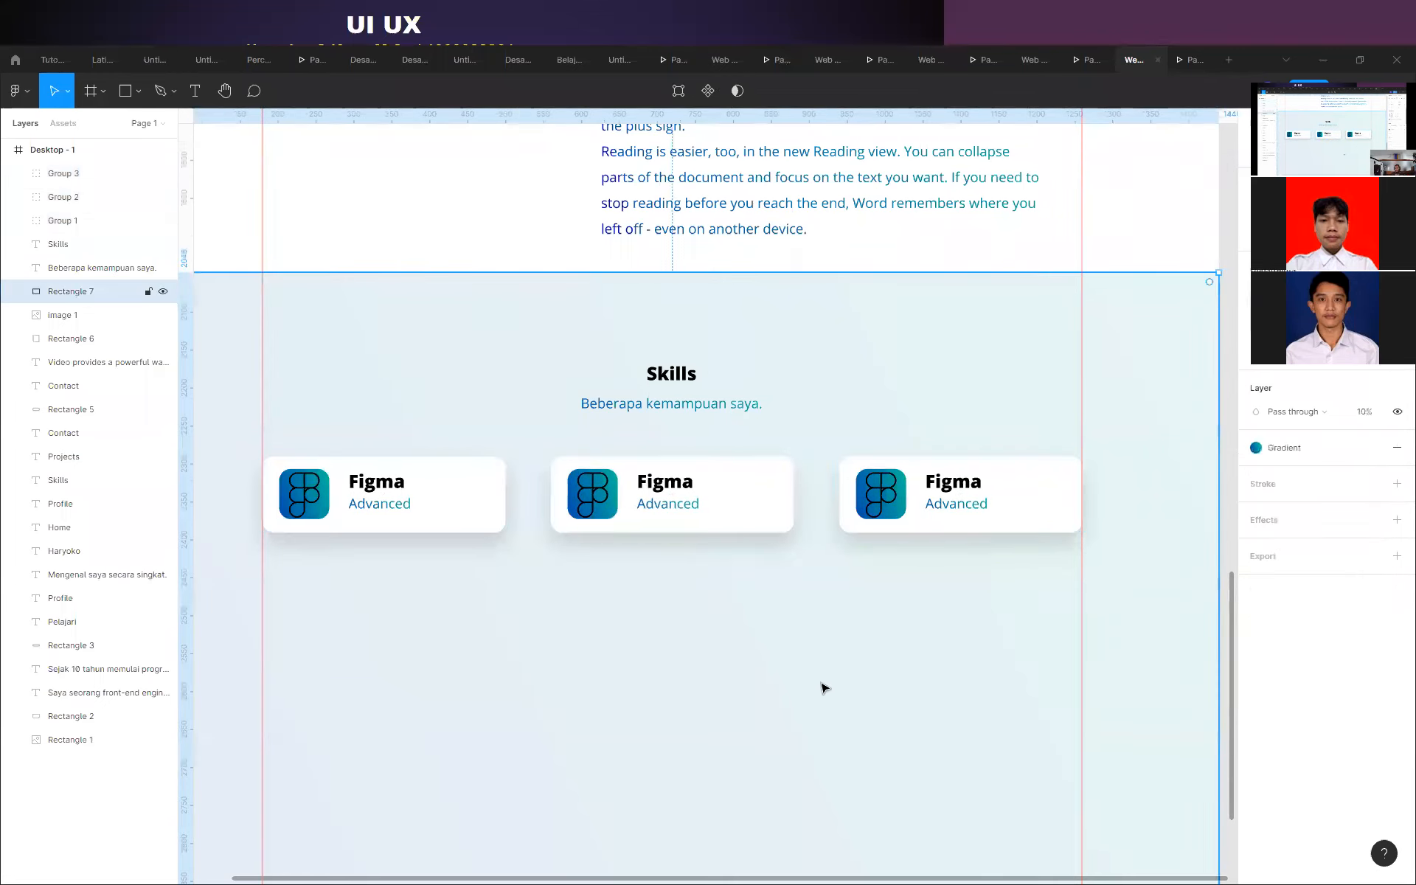
Change the heading of the middle skill card to "Adobe XD".
scroll(606, 585, up, 5)
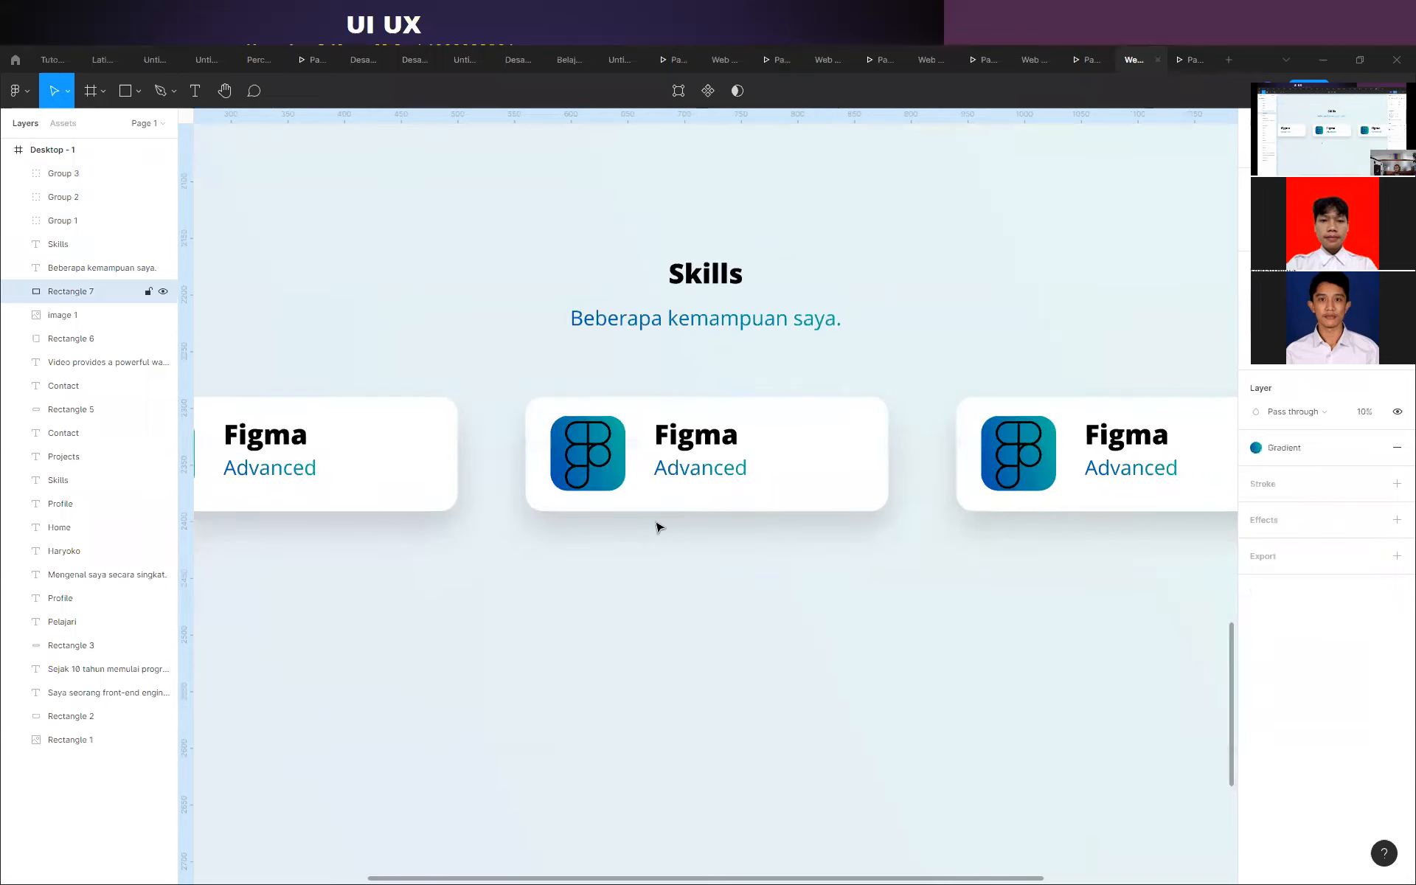
double_click(699, 423)
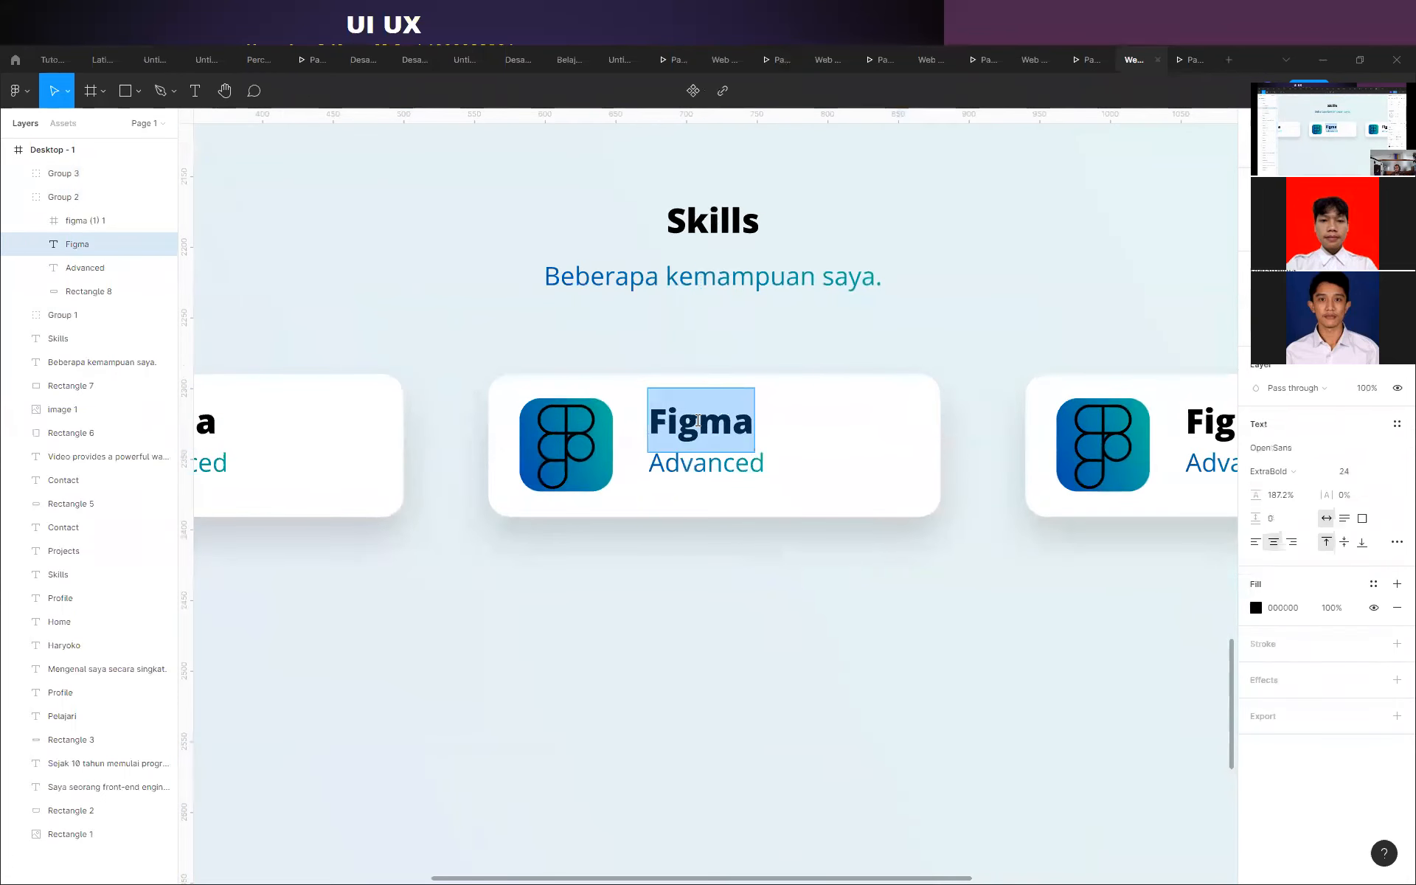
text(Ado)
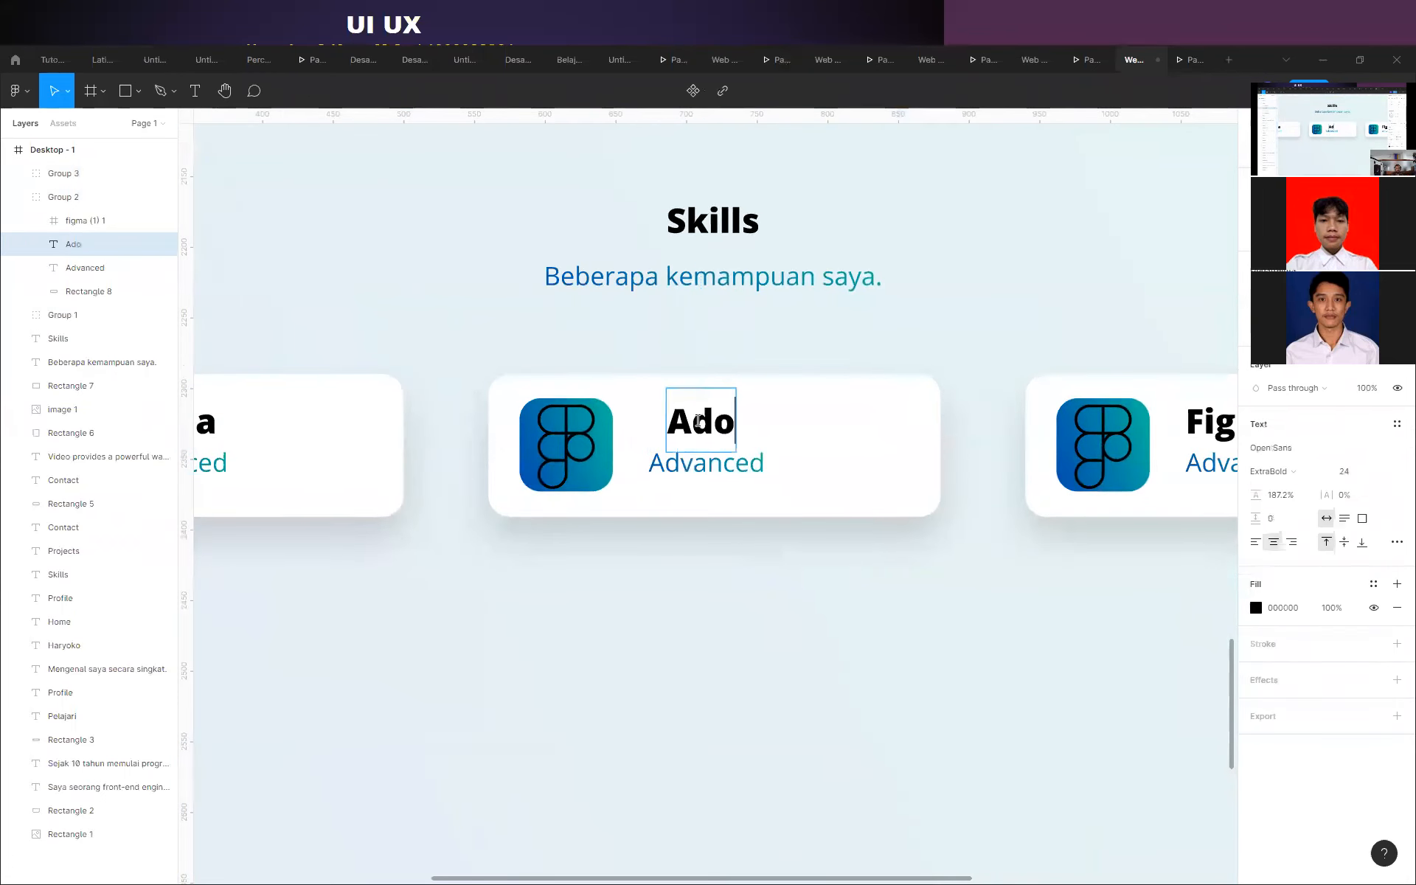
text(be XD)
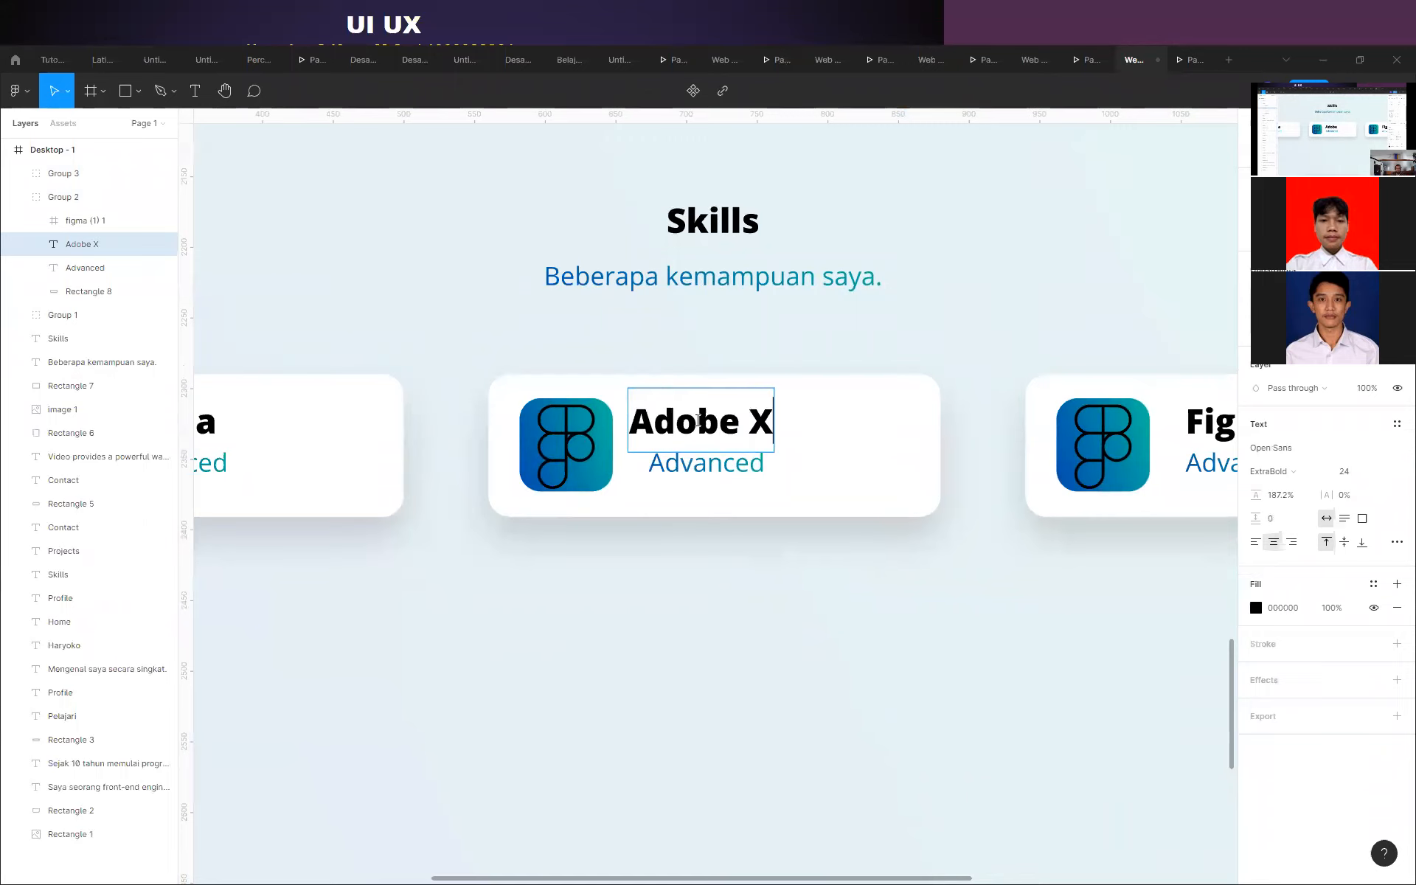
key(Escape)
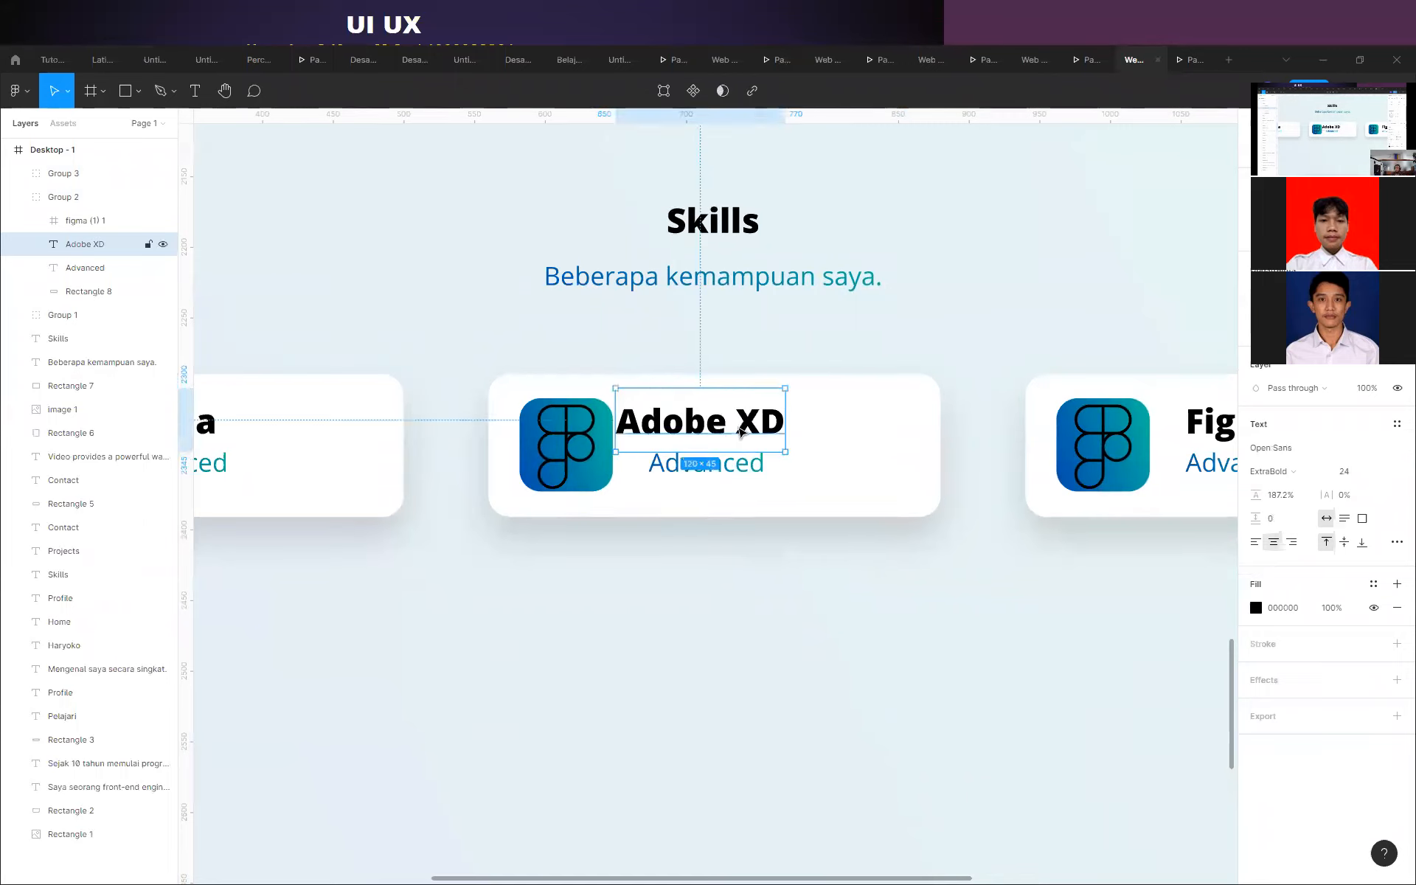
Try to left-align the Adobe XD heading and the Advanced label with each other.
shift+click(764, 466)
key(alt+a)
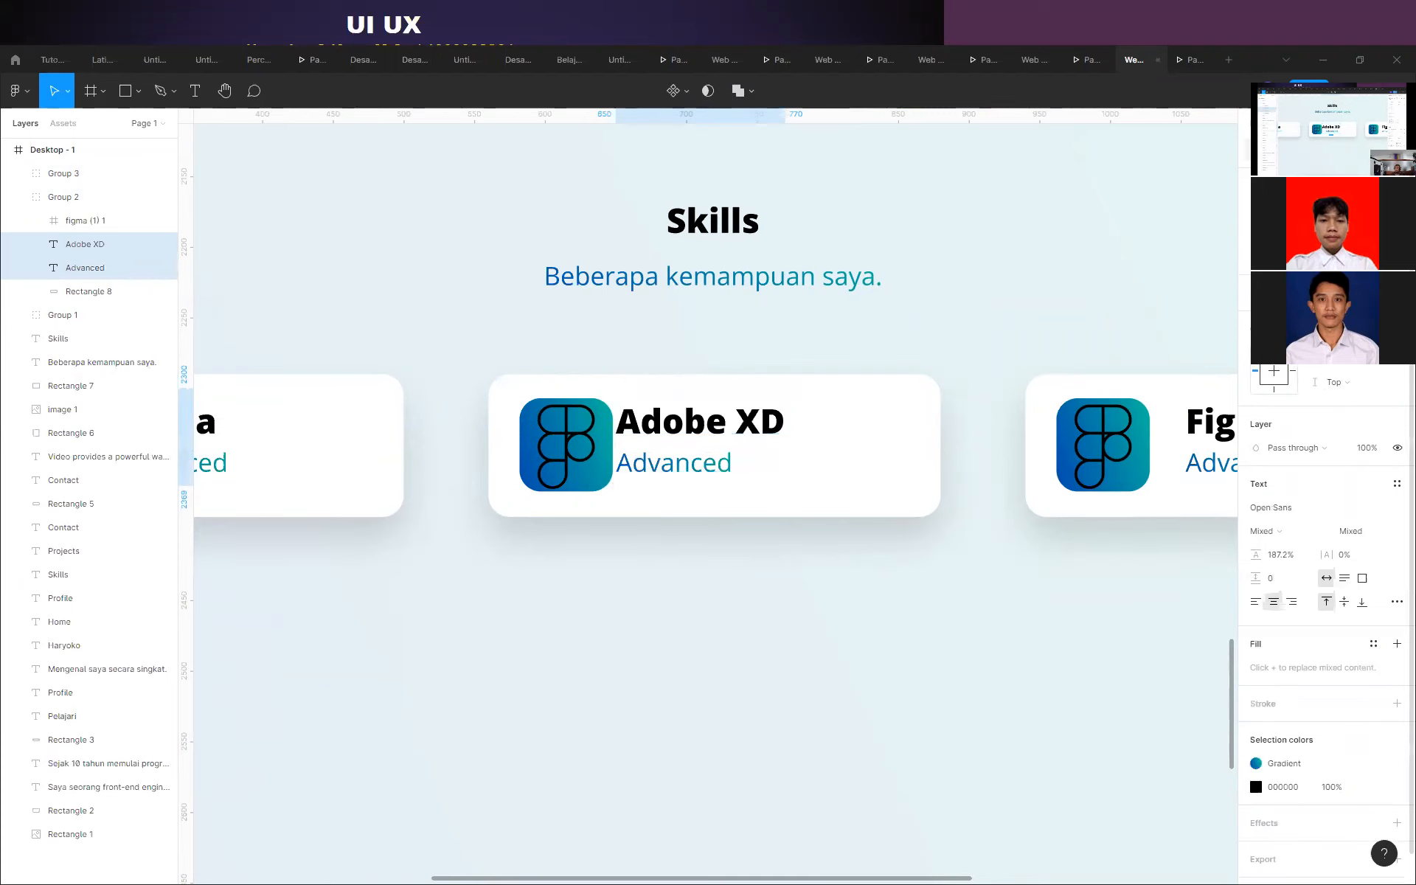
key(ctrl+z)
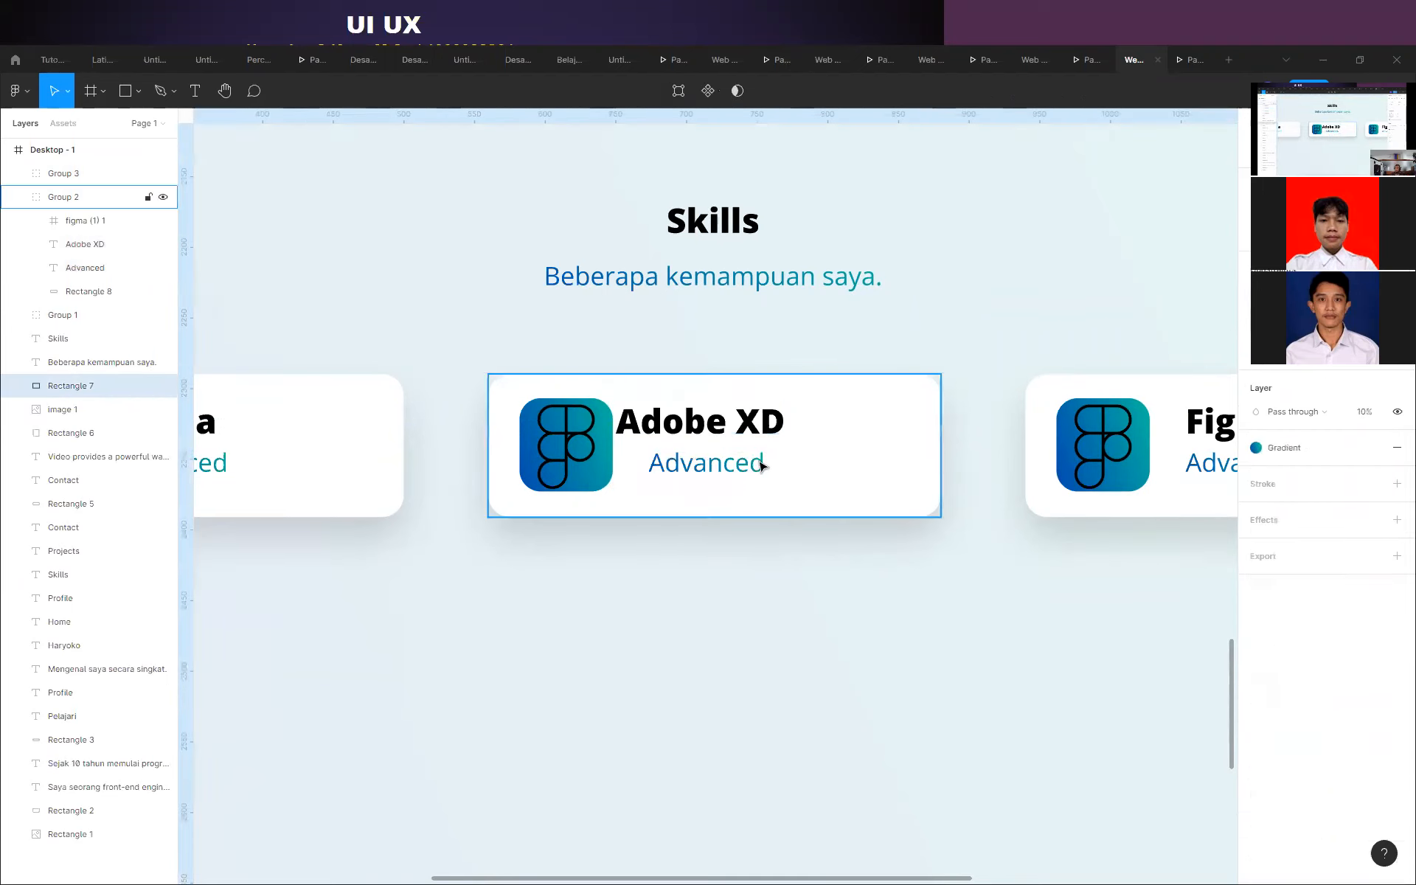
Ungroup the middle skill card containing the Adobe XD heading.
click(764, 438)
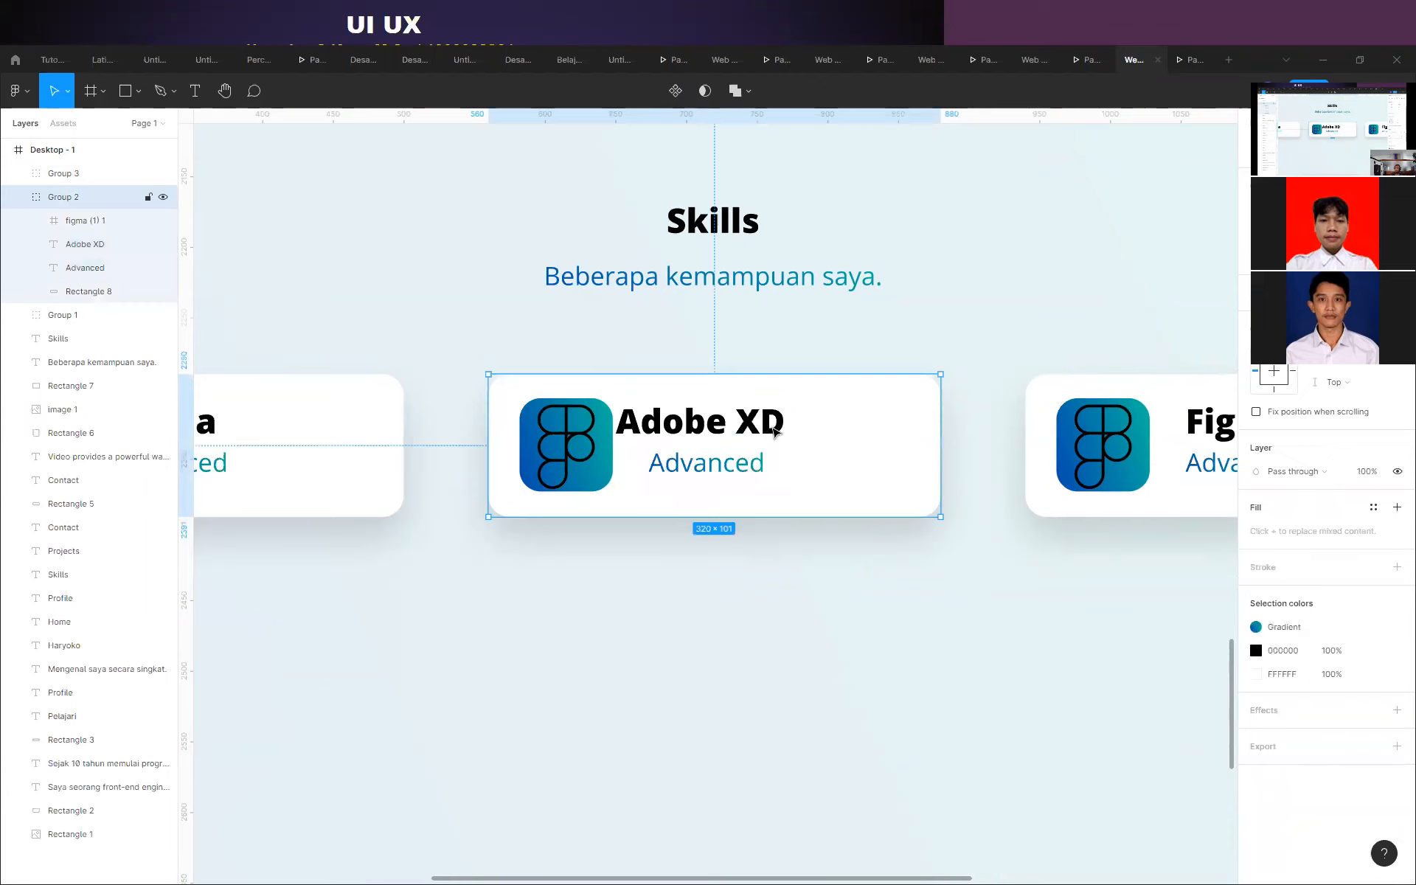
click(737, 284)
click(752, 426)
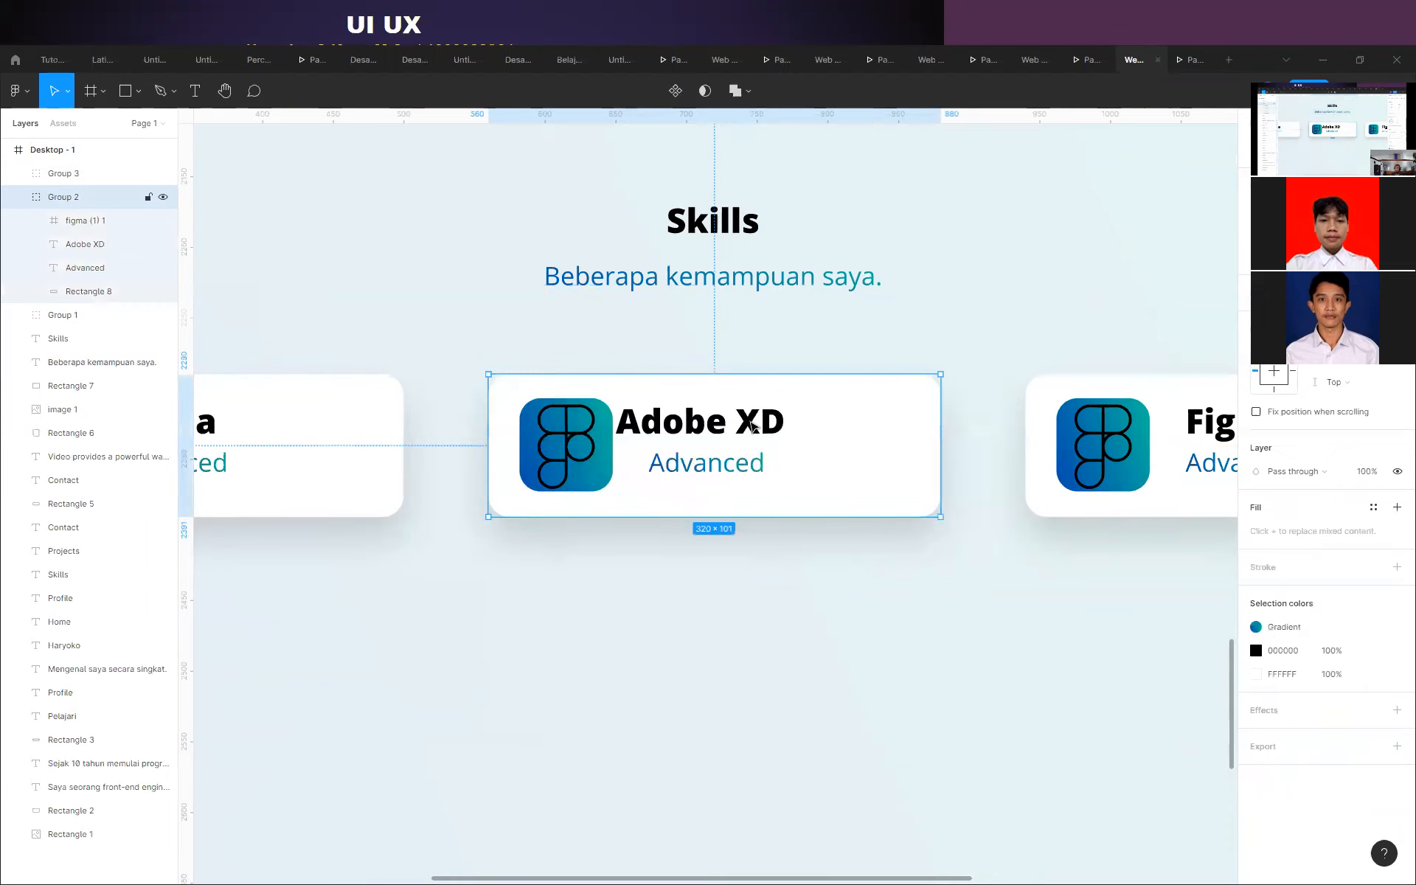
right_click(680, 421)
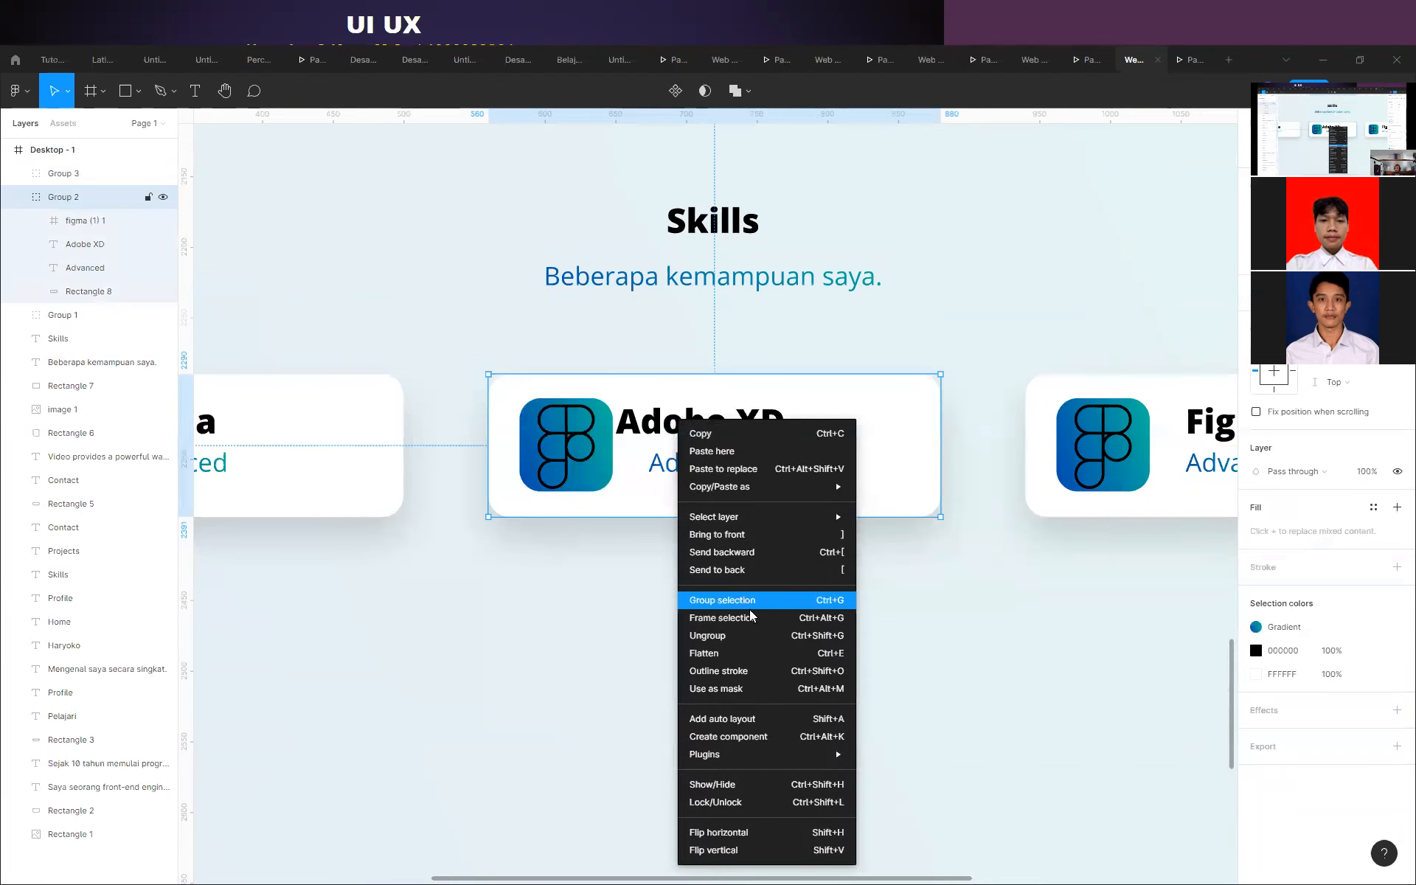
click(752, 635)
click(907, 303)
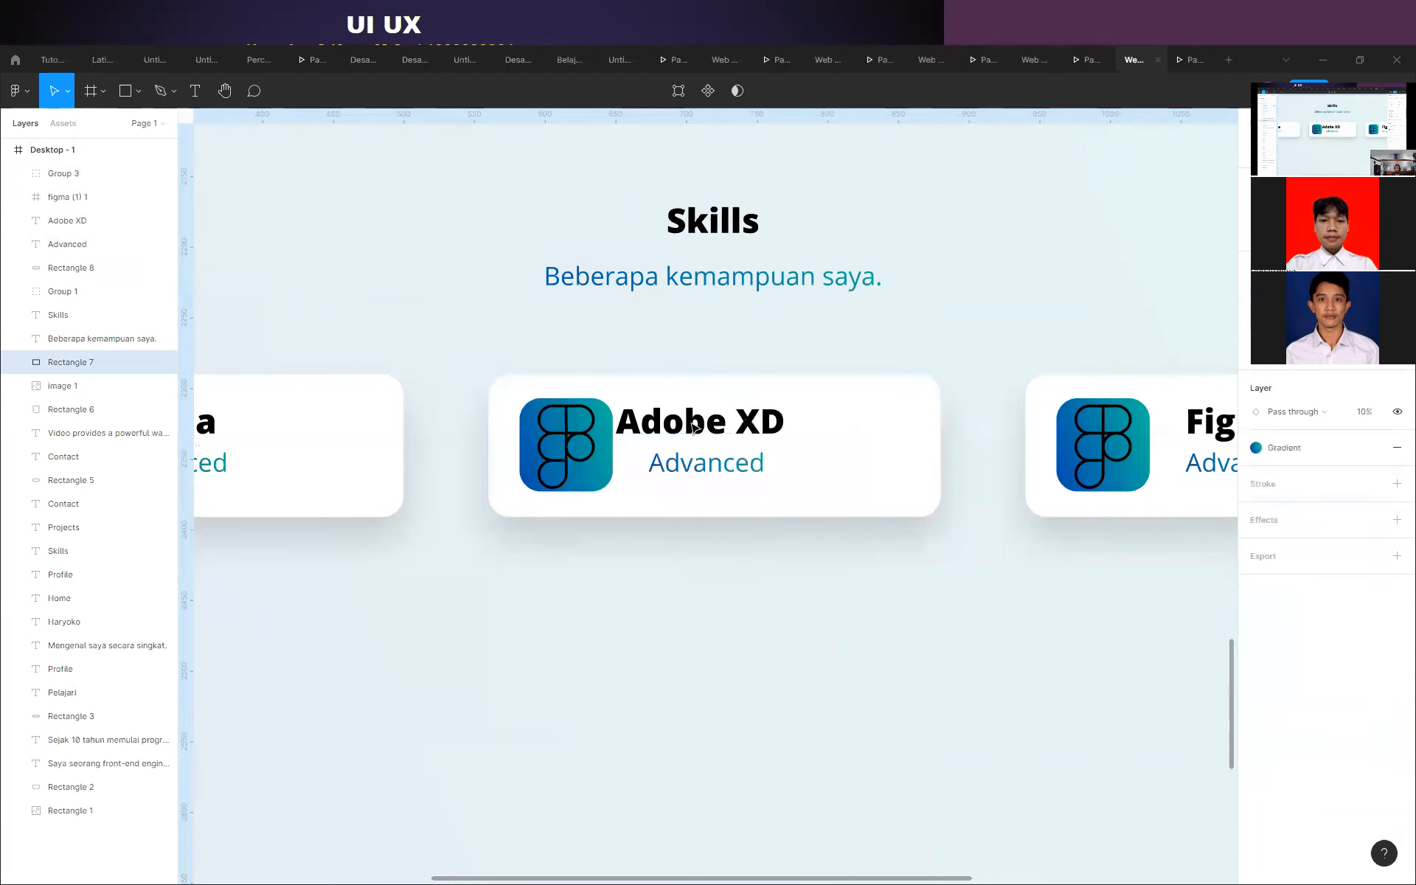
Move the Adobe XD heading right until its left edge lines up with the Advanced label.
click(754, 424)
drag(753, 424, 789, 430)
click(961, 307)
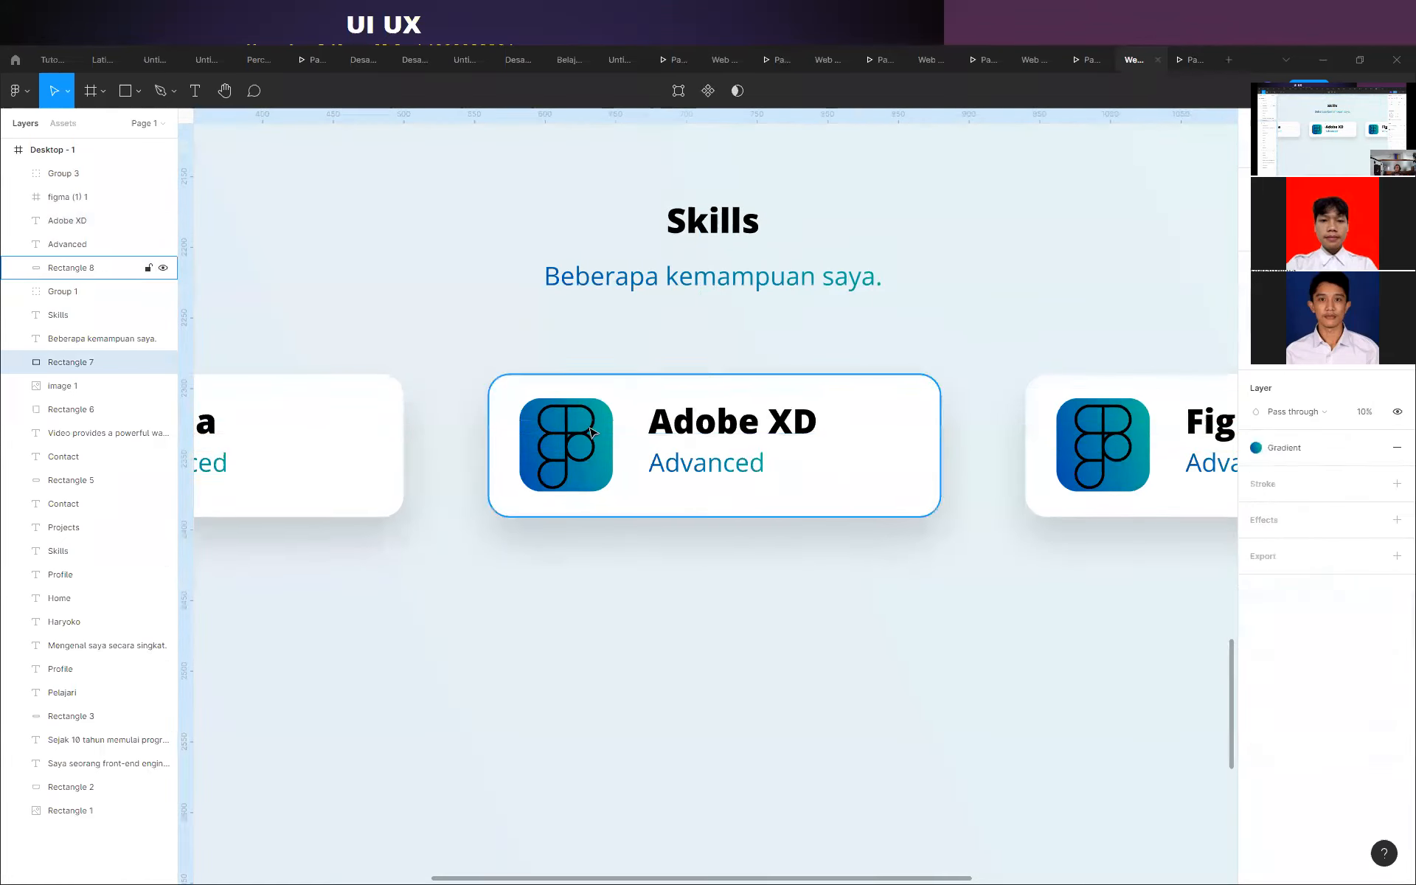
Bring the Adobe XD logo into the design and shrink it to about 333 × 222 over the middle skill card.
click(590, 453)
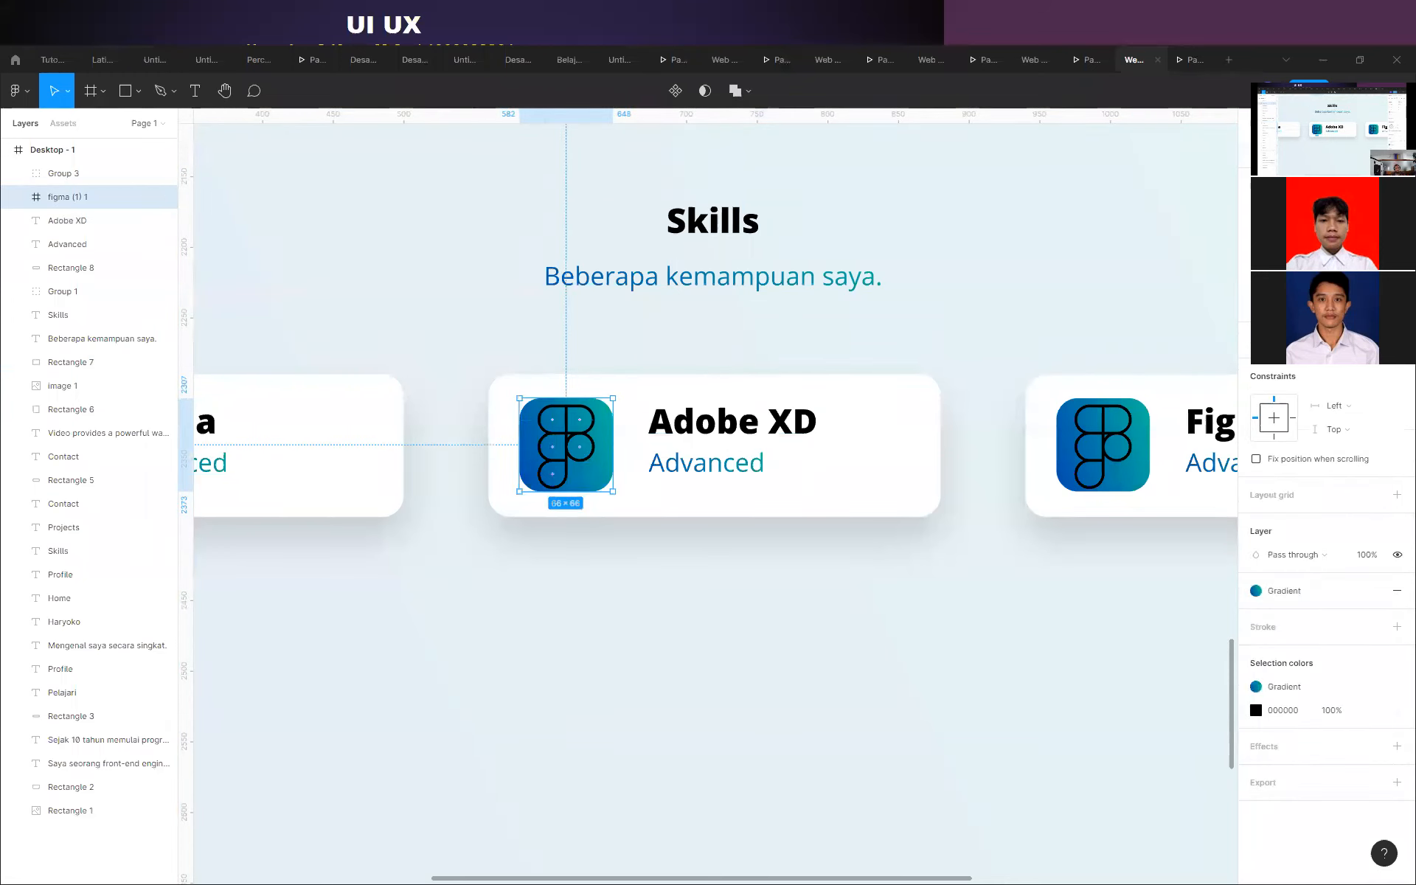
drag(366, 350, 422, 330)
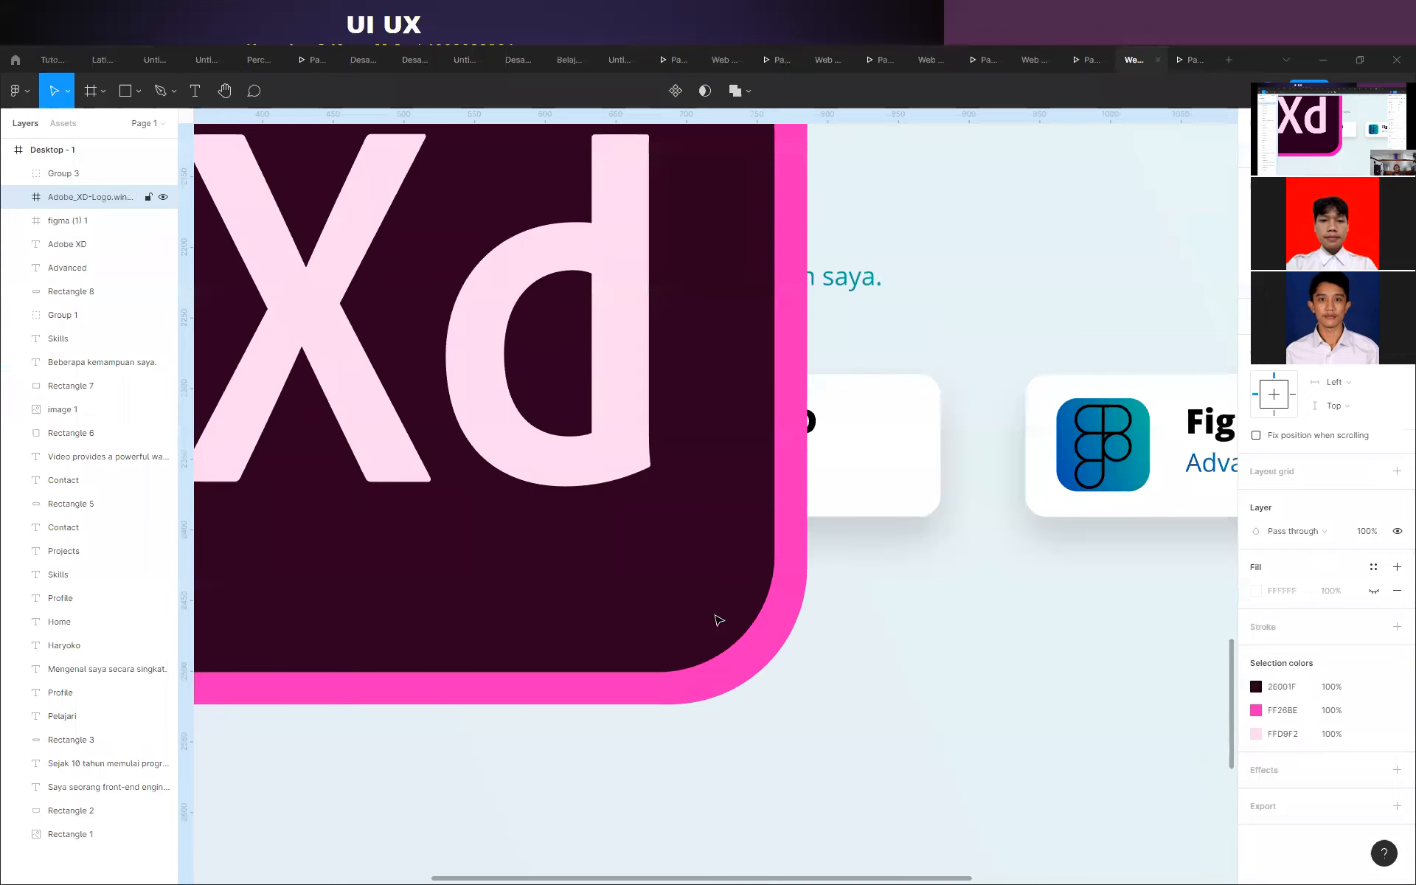
scroll(730, 657, down, 5)
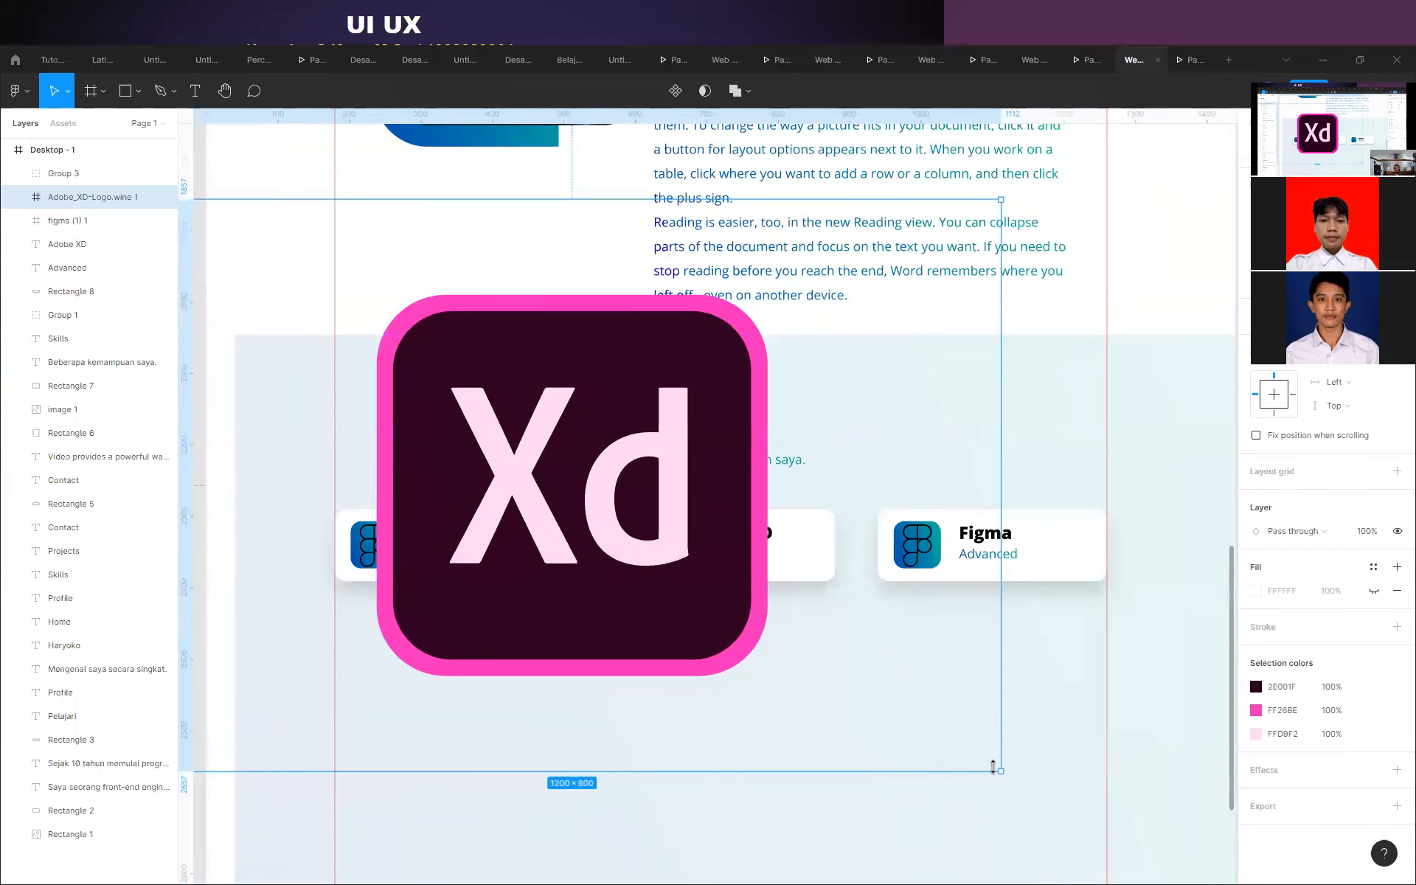
drag(903, 693, 381, 358)
drag(262, 290, 730, 549)
Shrink the Adobe XD logo to about 153 × 102 and place it over the Figma icon of the middle card.
scroll(771, 593, up, 4)
scroll(776, 596, up, 1)
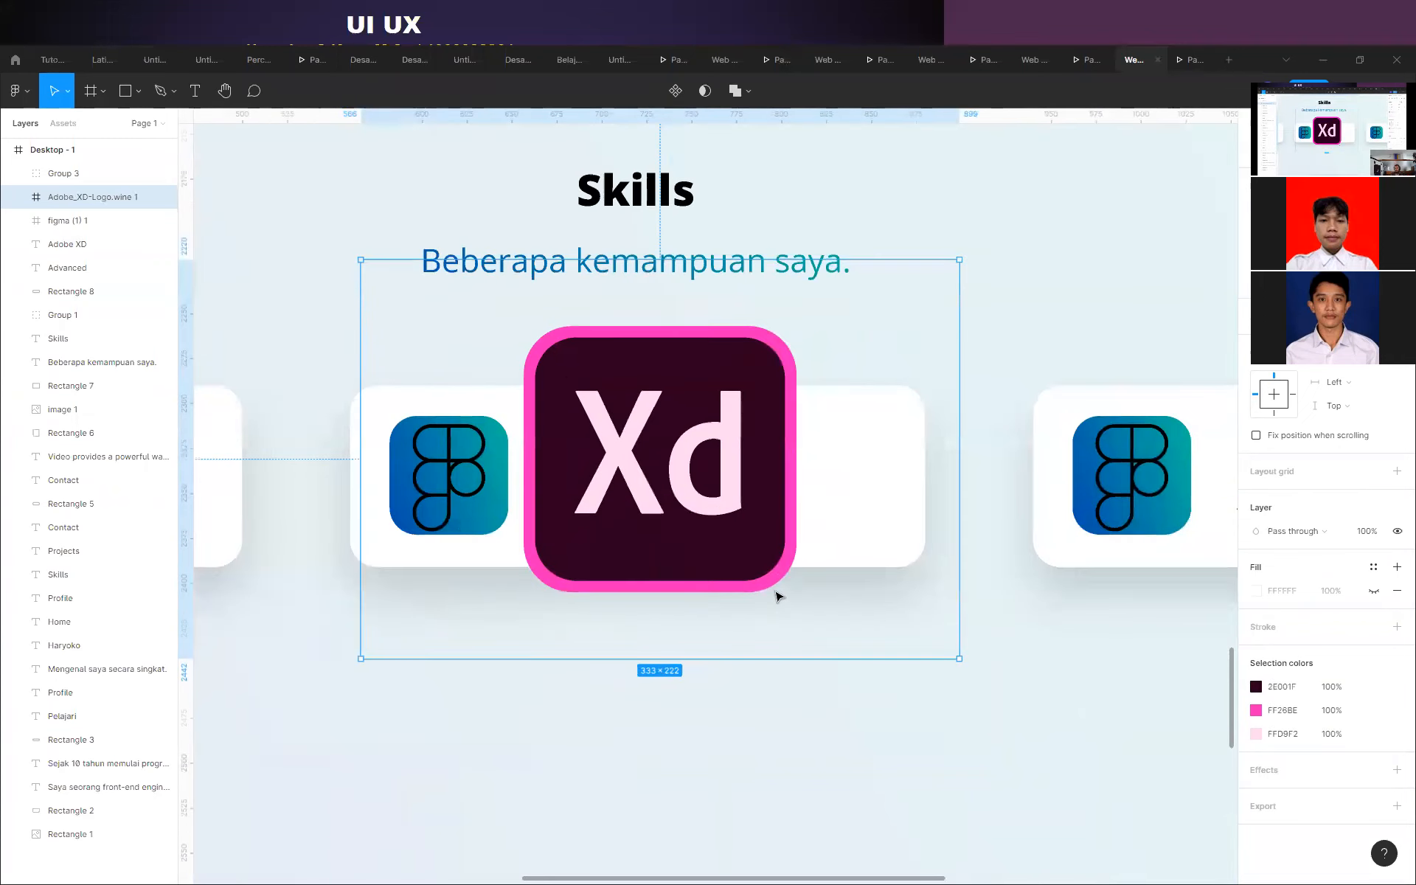
drag(961, 657, 633, 426)
drag(487, 350, 435, 477)
click(623, 642)
Fill the Adobe XD heading with the pink FF26BE sampled from the logo's border.
scroll(436, 521, up, 5)
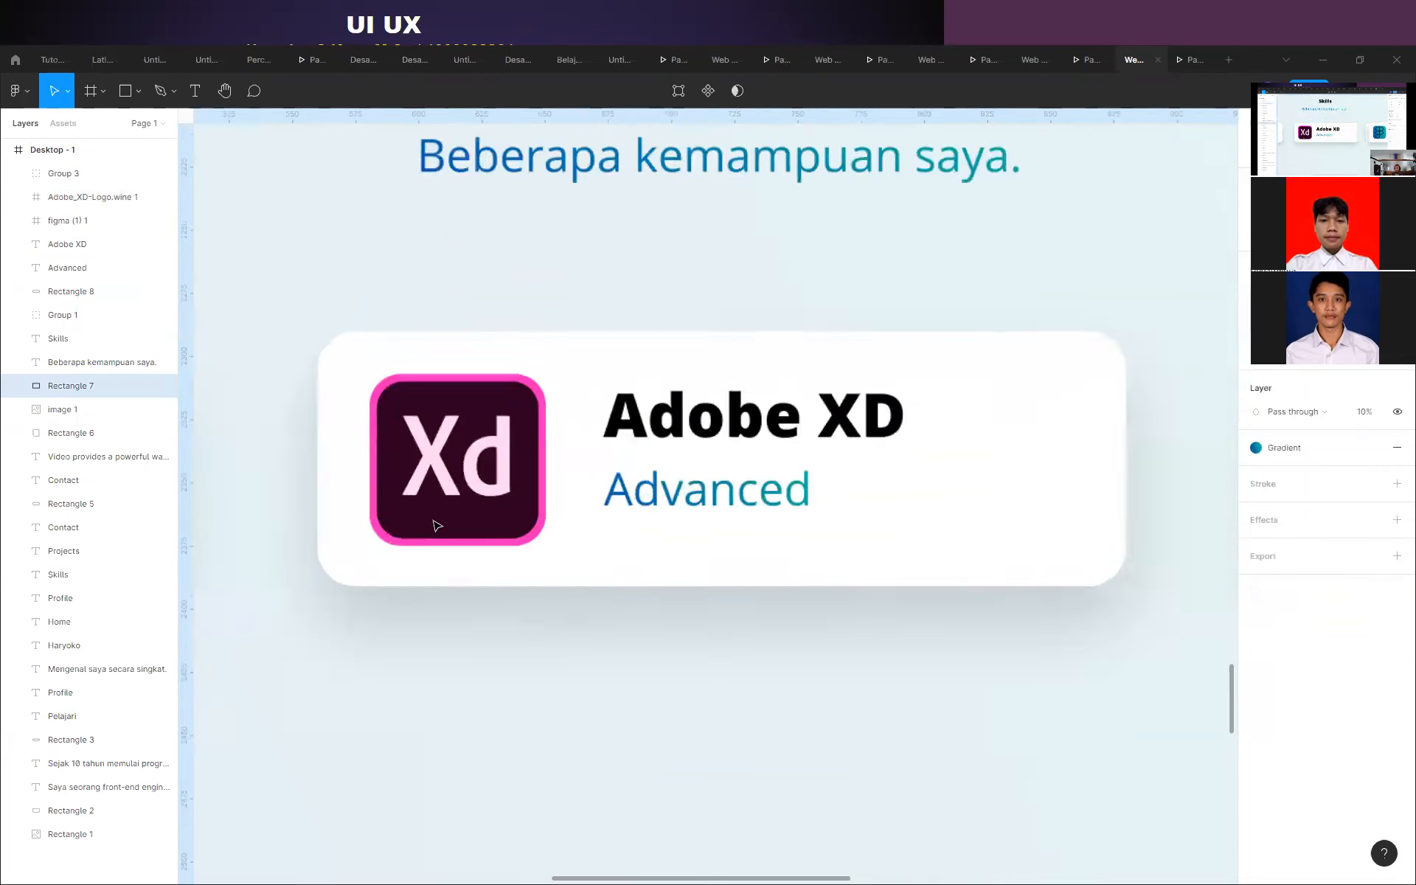
click(668, 412)
click(756, 397)
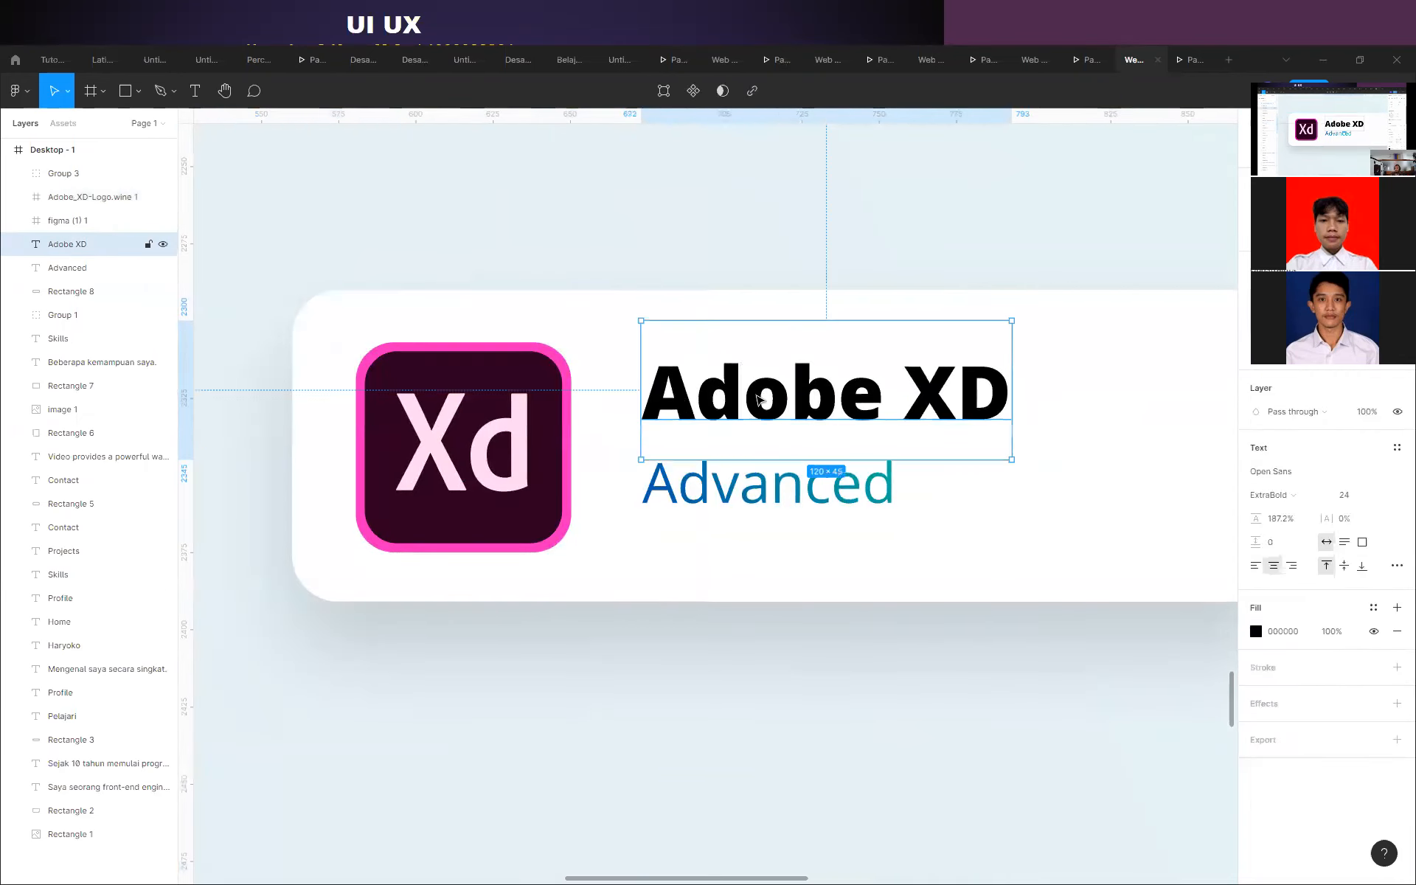
click(1257, 630)
click(1082, 719)
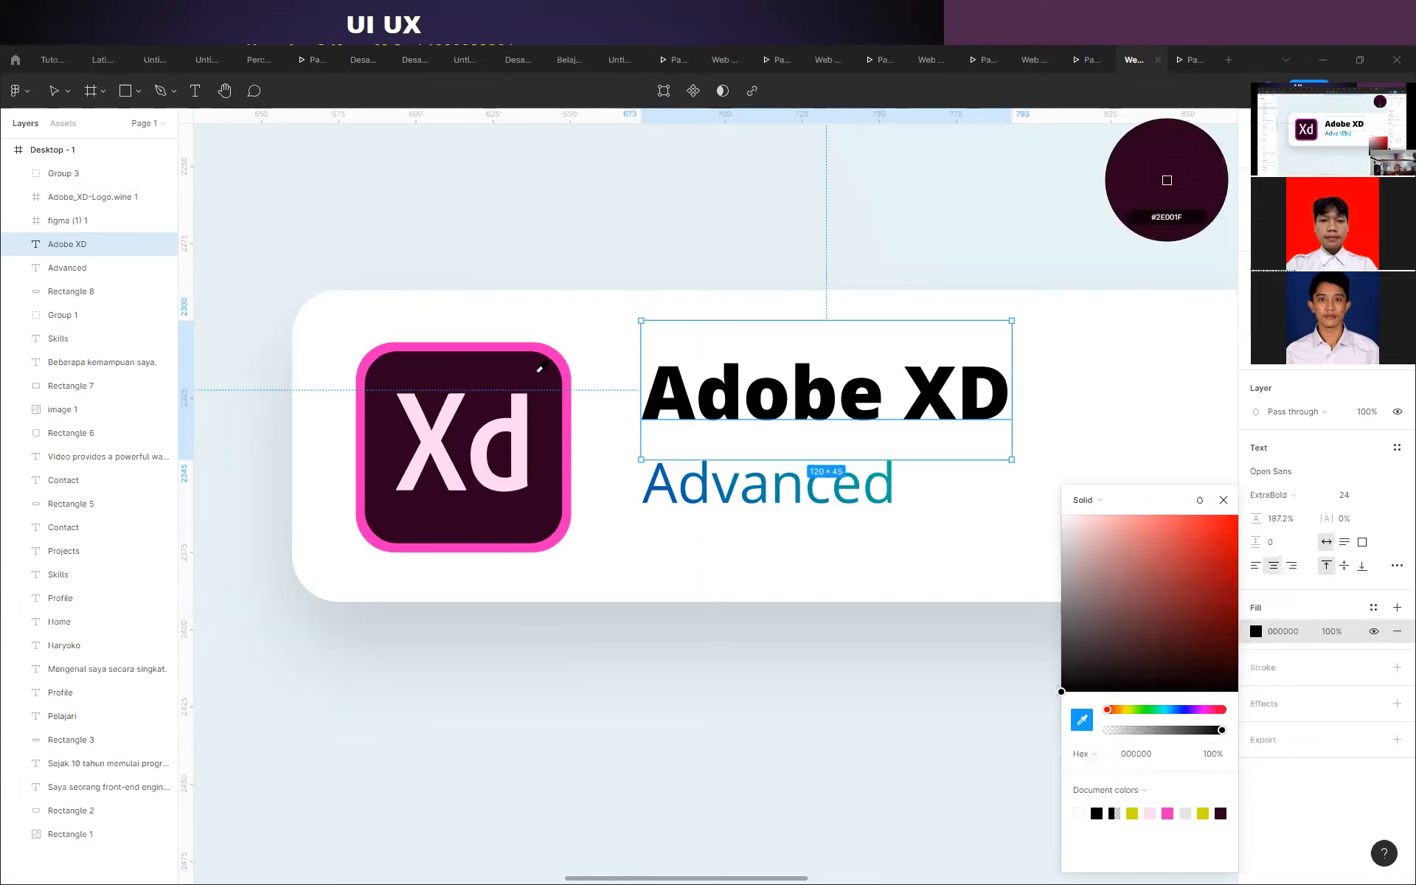
click(561, 359)
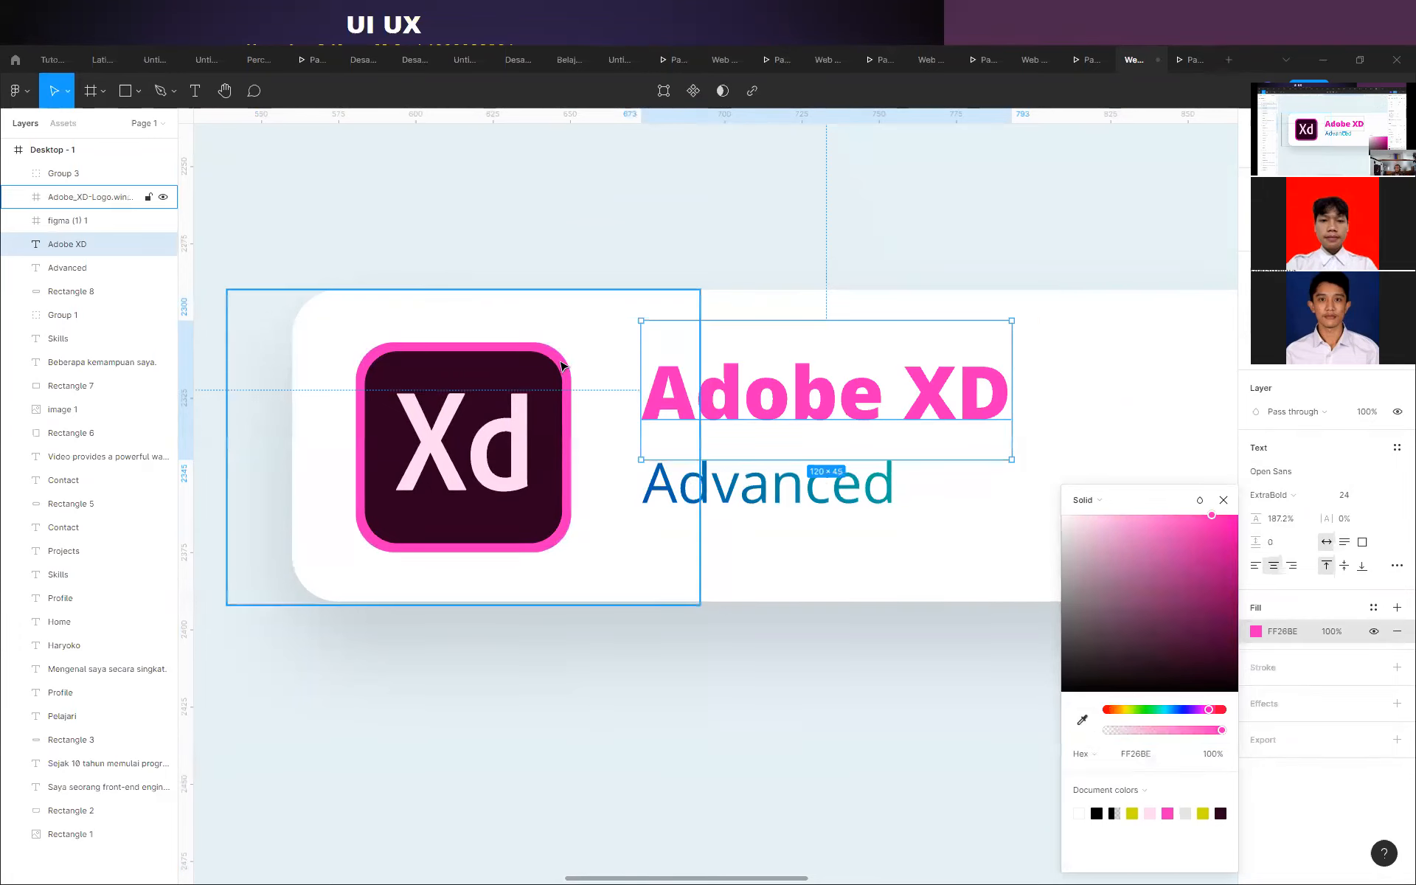
Give the Adobe XD heading a linear gradient fill whose first stop is the dark 2E001F sampled from the logo.
click(811, 487)
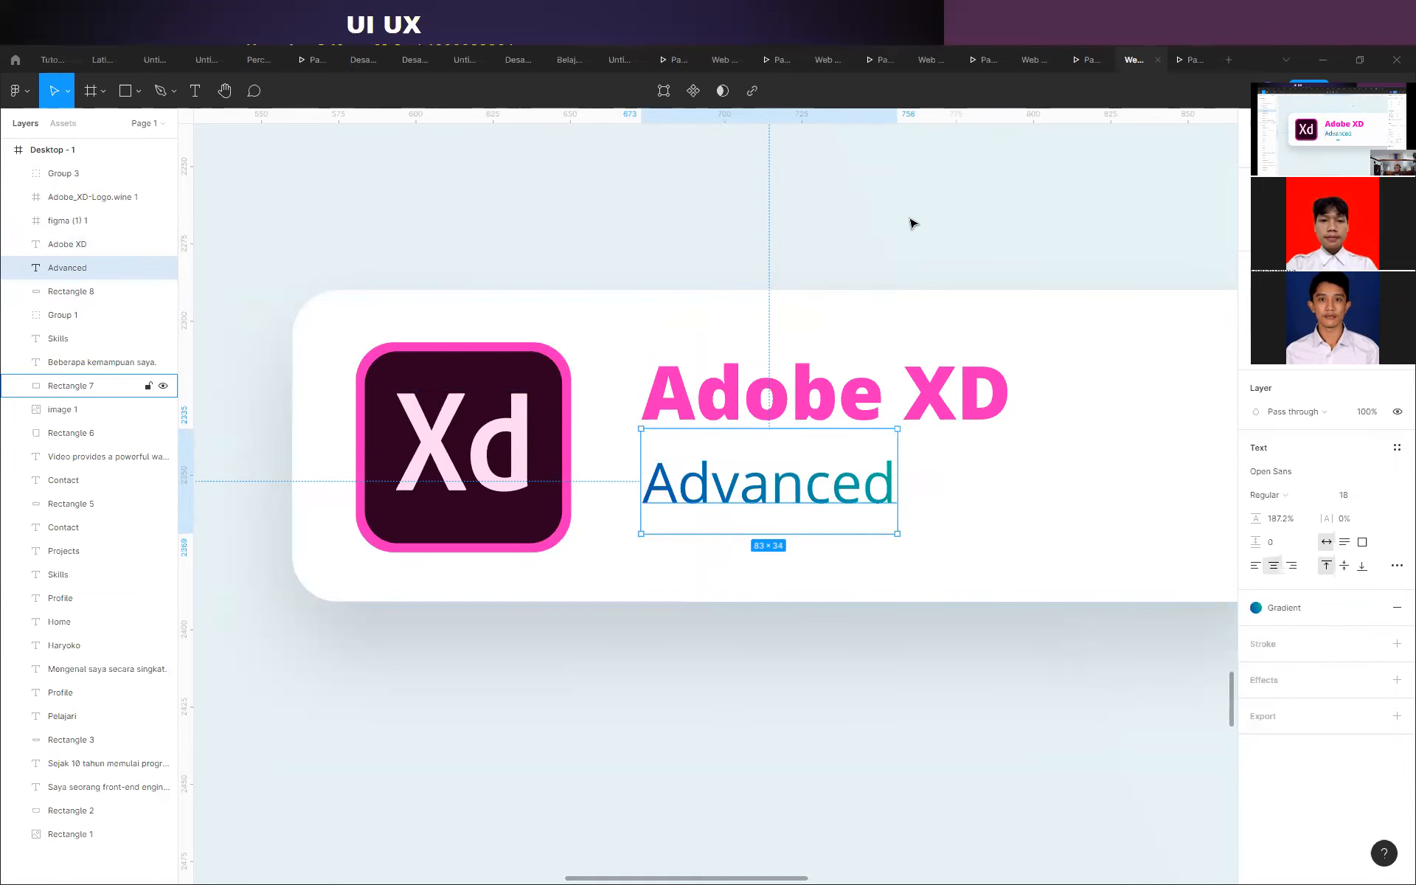
click(913, 553)
click(909, 410)
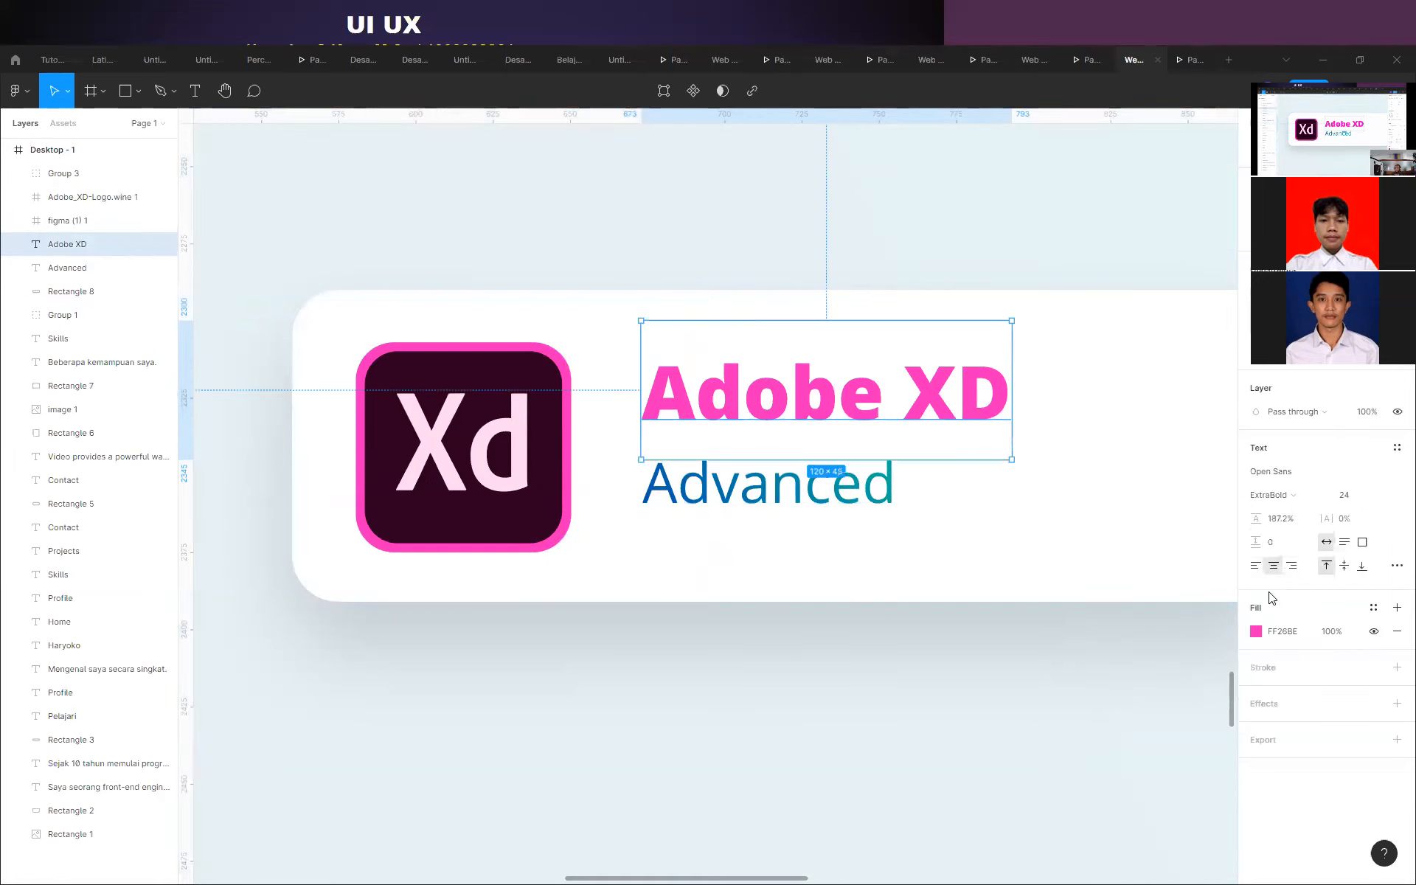
click(1255, 634)
drag(1156, 591, 1053, 510)
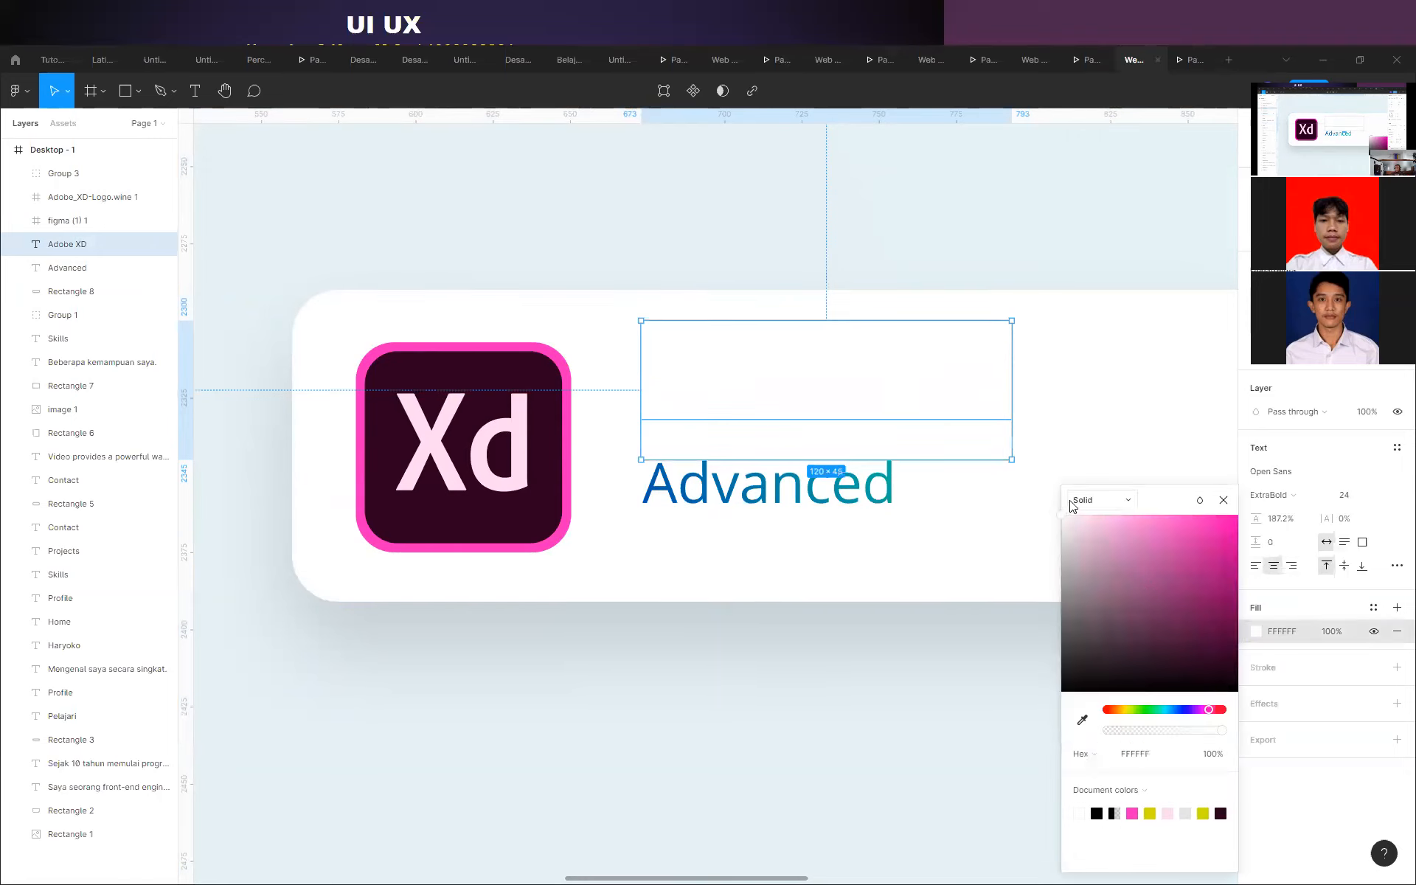
click(1075, 503)
click(1090, 519)
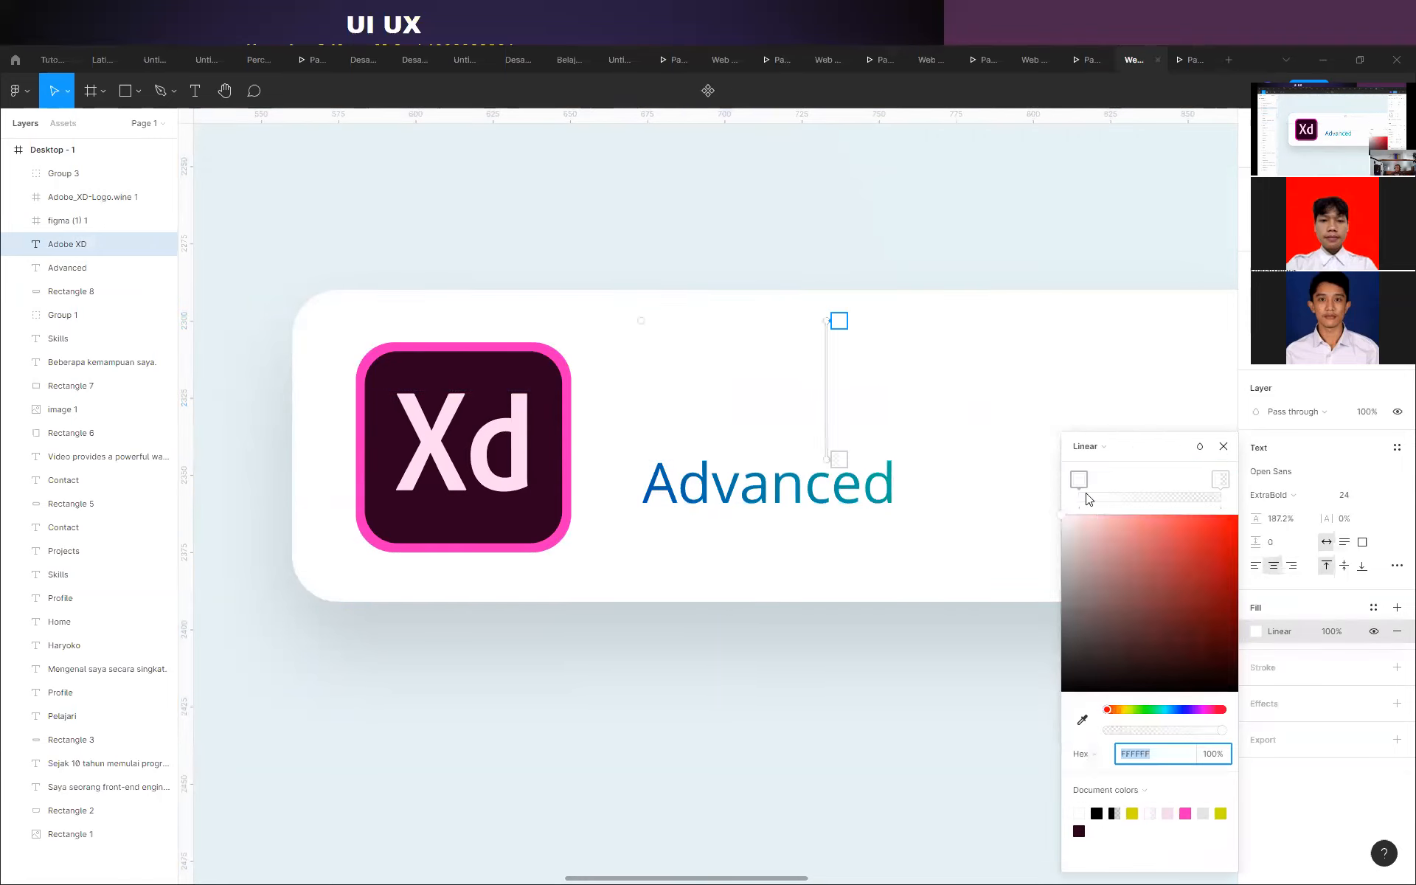
click(1082, 719)
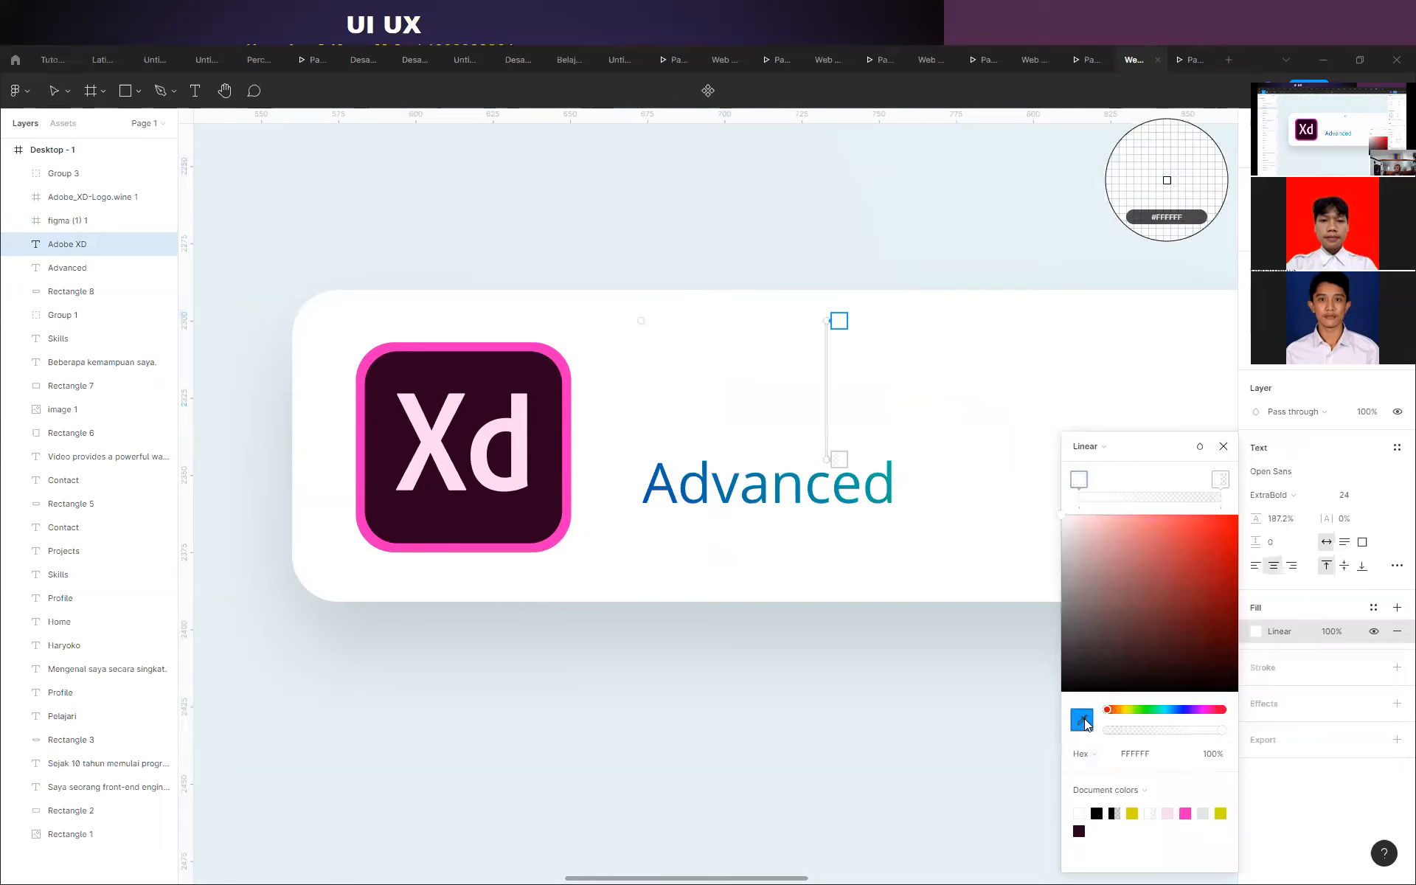
click(551, 404)
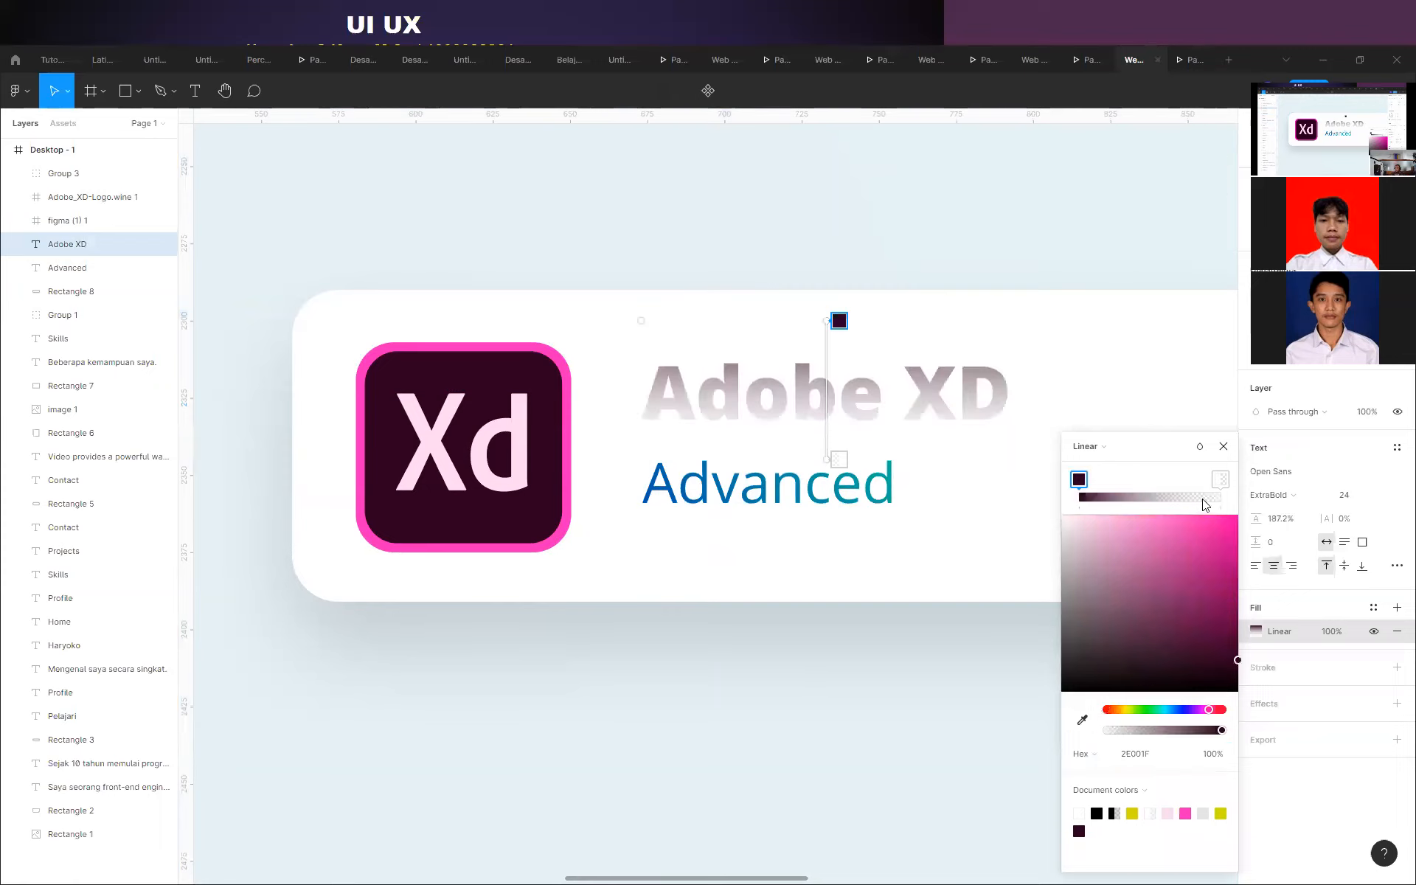
Set the heading gradient's end stop to 100% opacity and the pink FF26BE sampled from the logo's border.
click(1220, 479)
click(1210, 754)
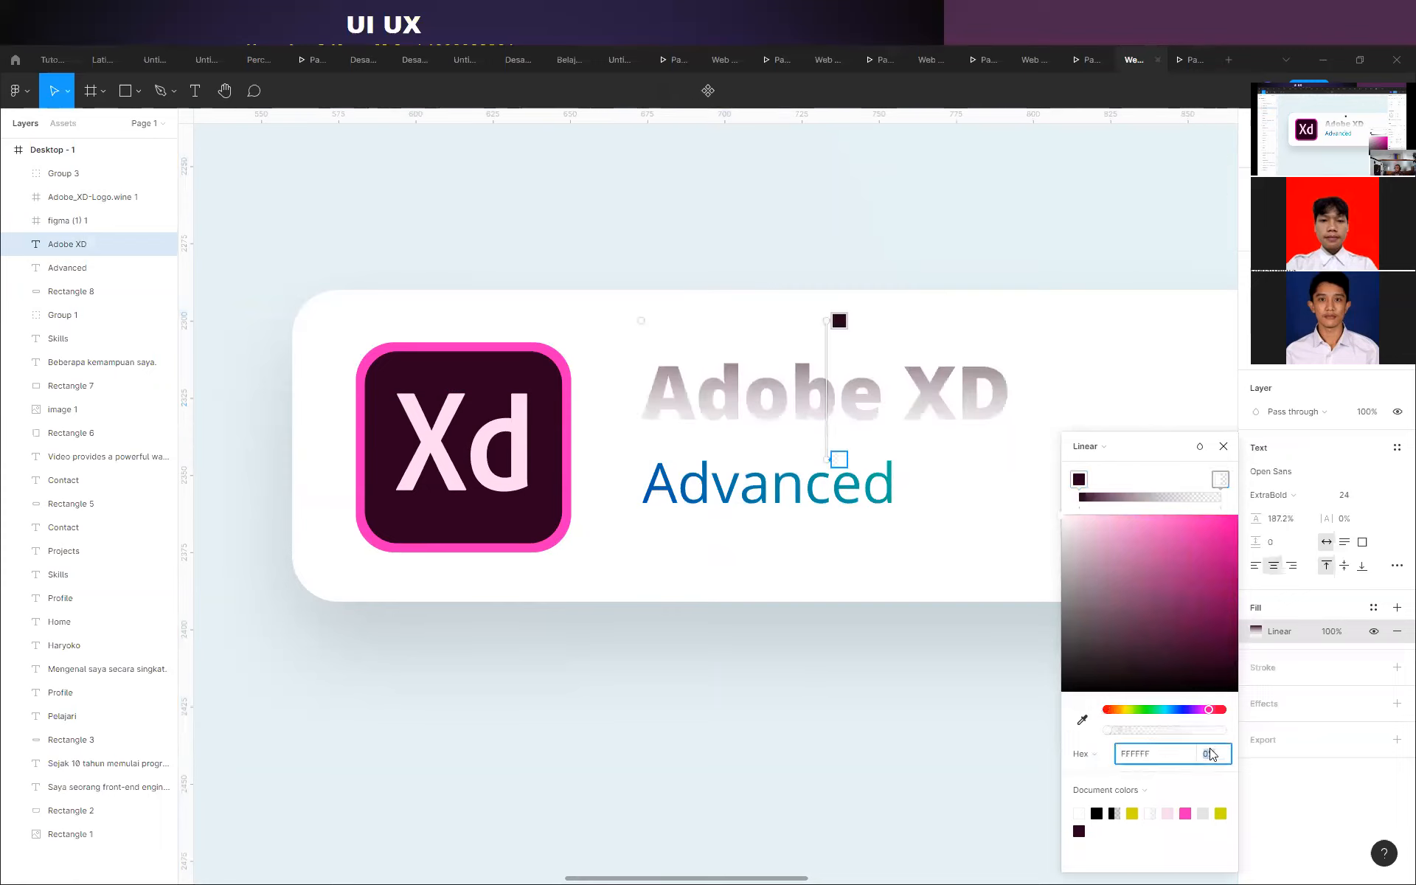
text(100)
key(Return)
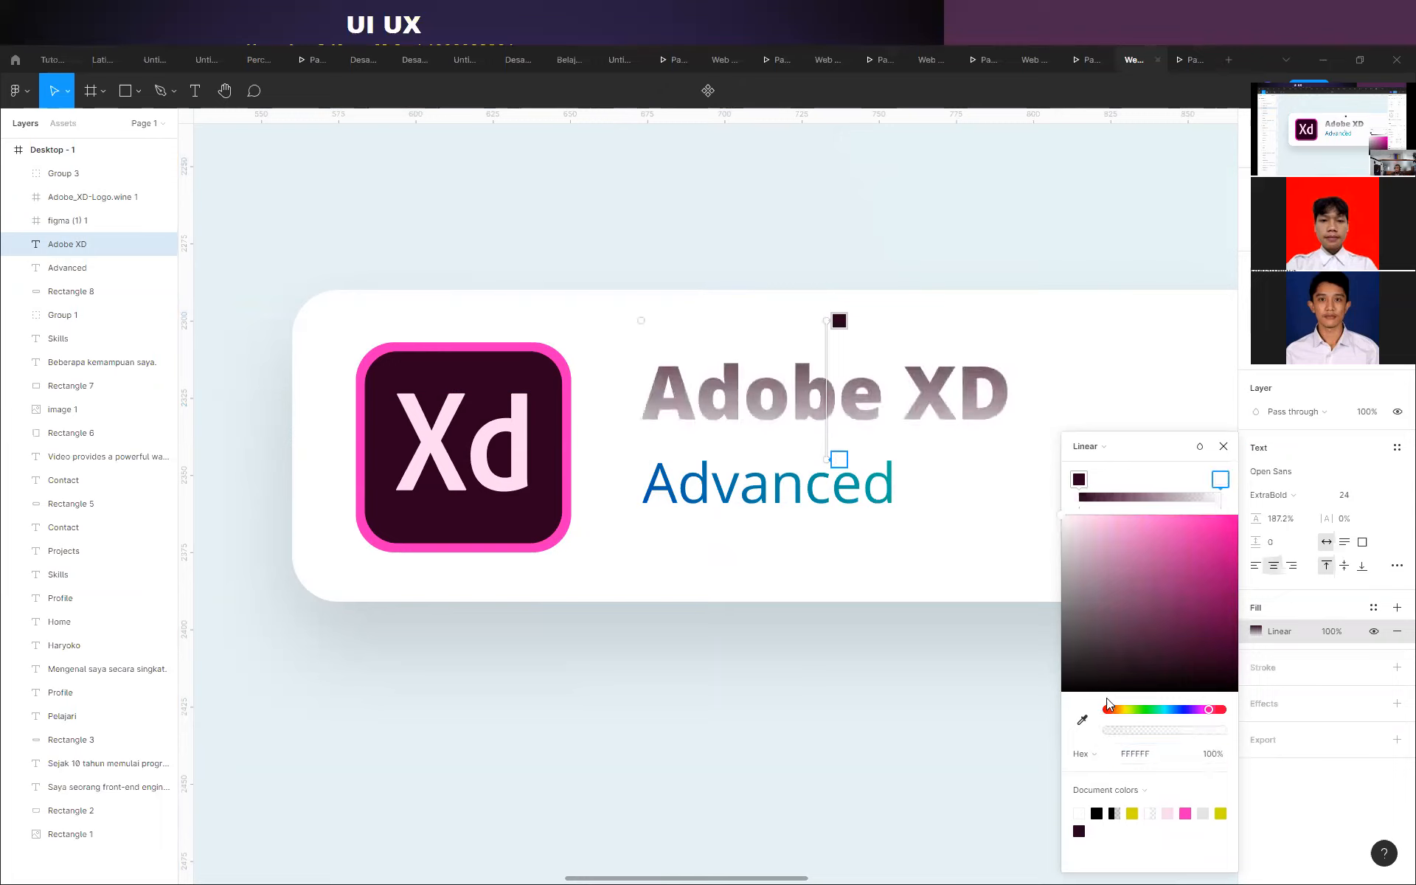
click(1082, 721)
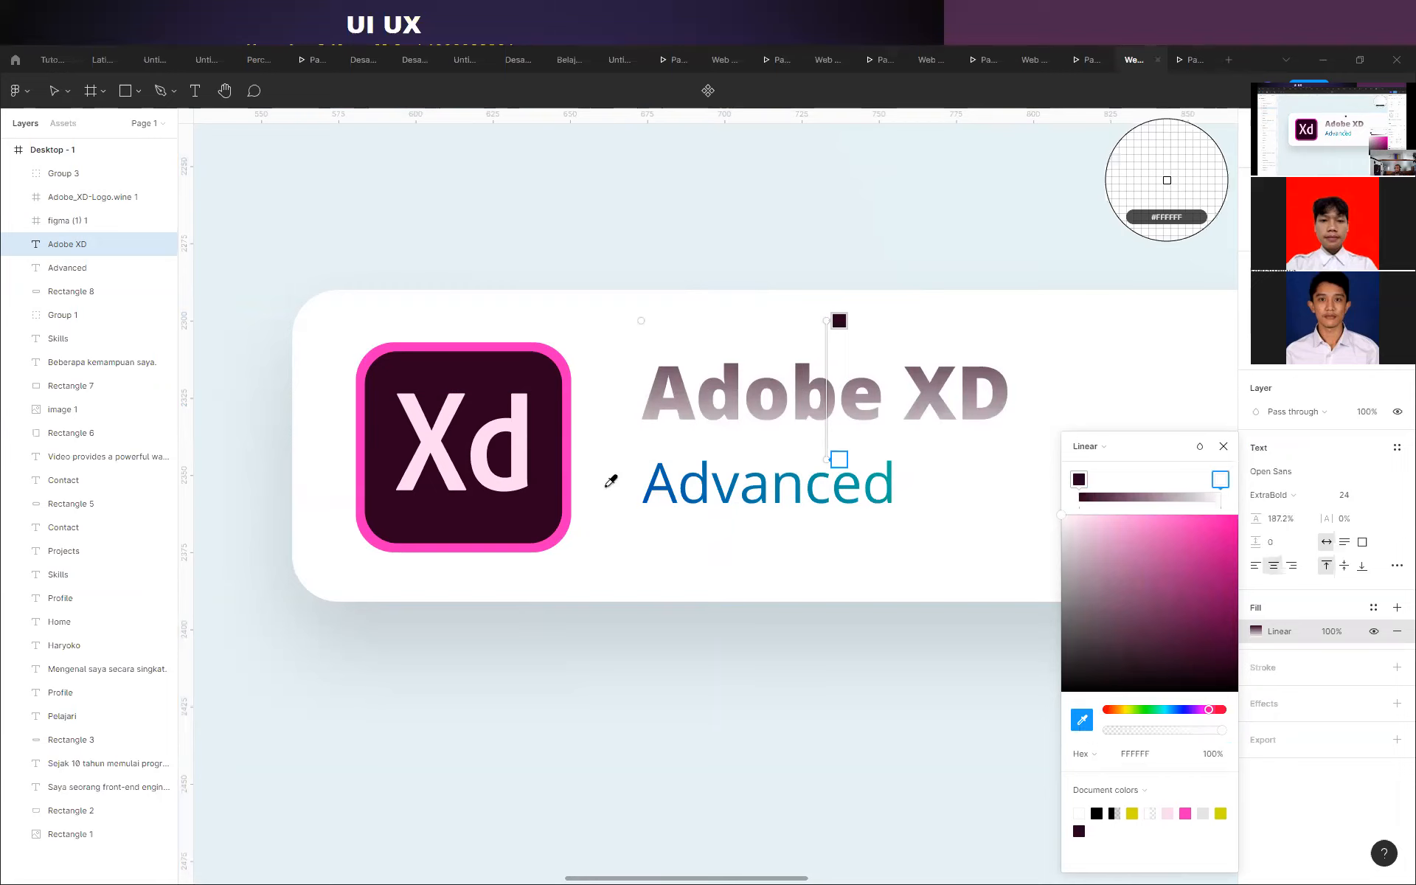
click(570, 464)
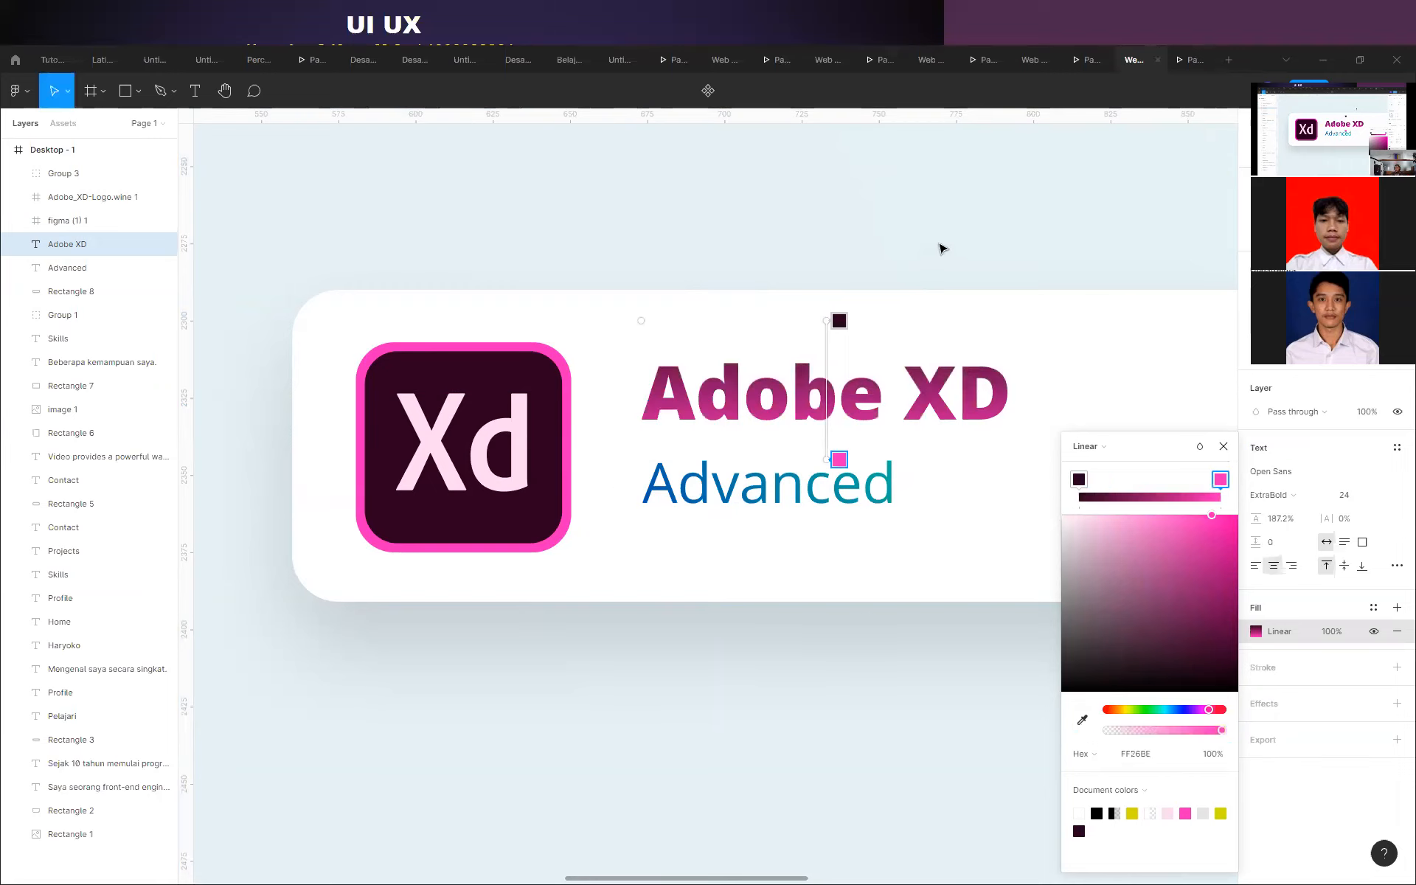
click(1224, 447)
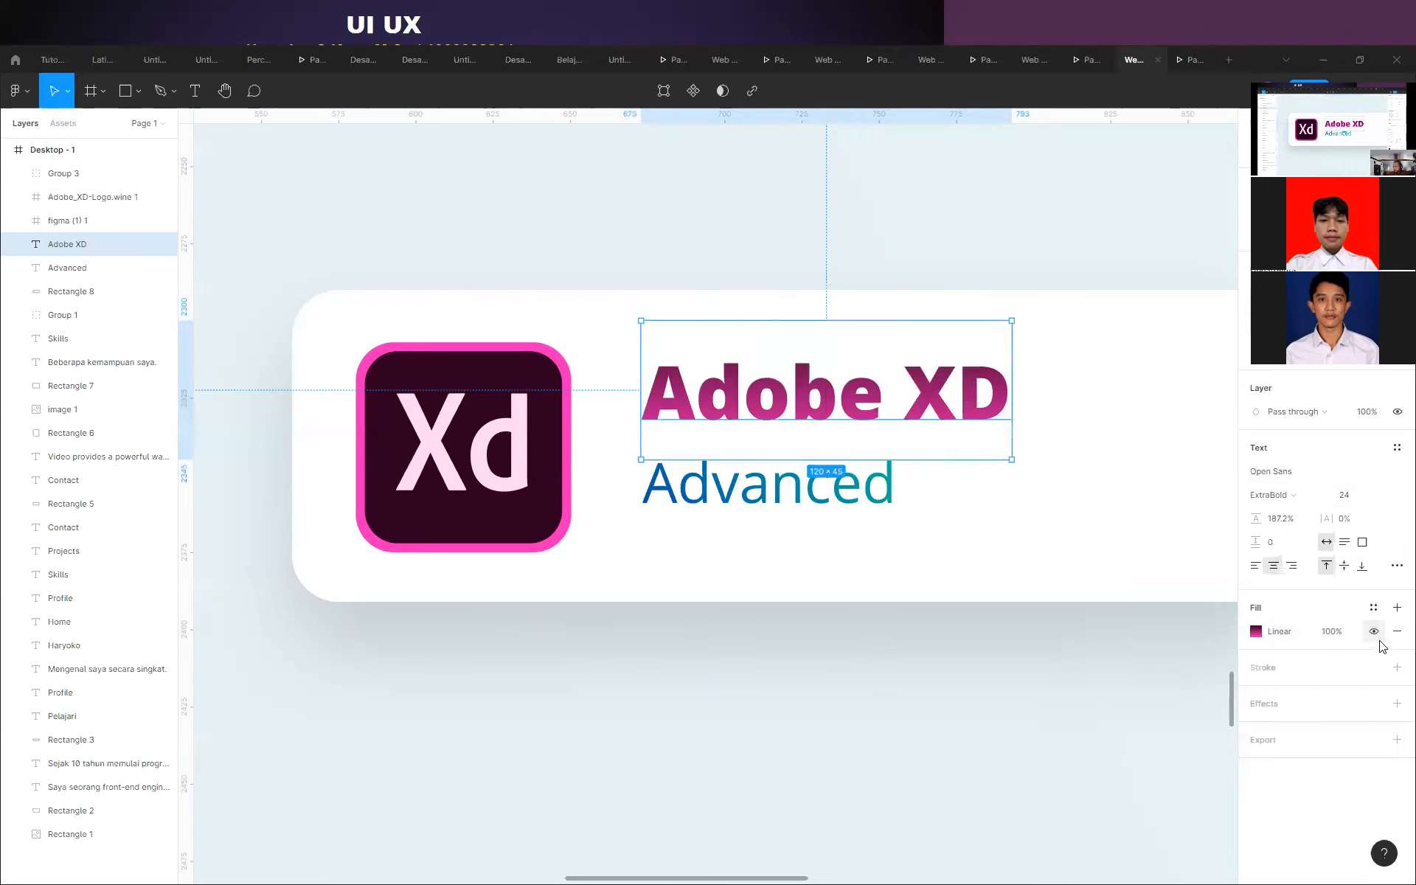
Save the Adobe XD heading's fill as a new color style named "Gradient XD".
click(1374, 608)
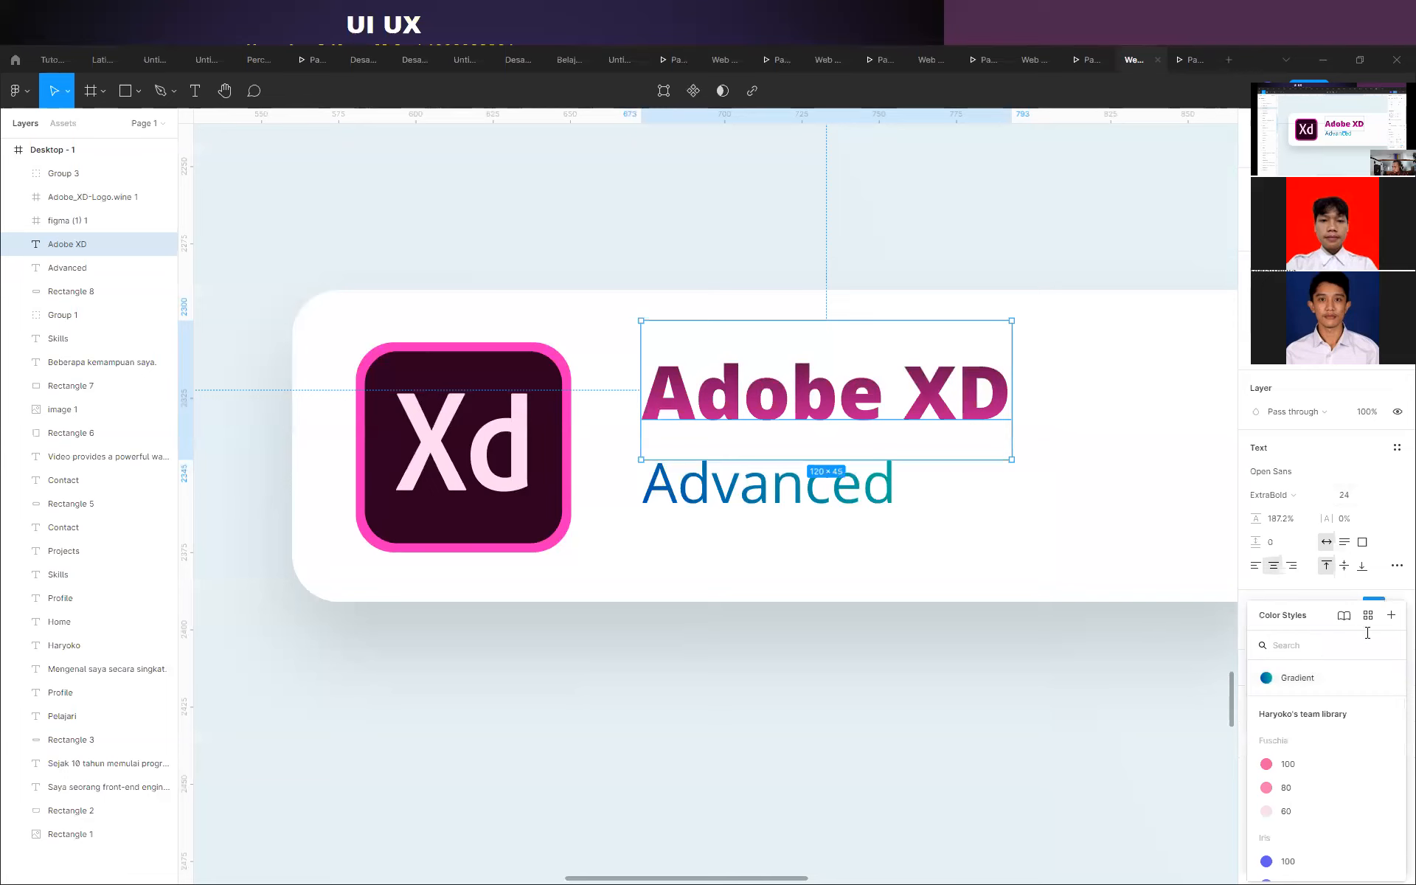
click(1392, 616)
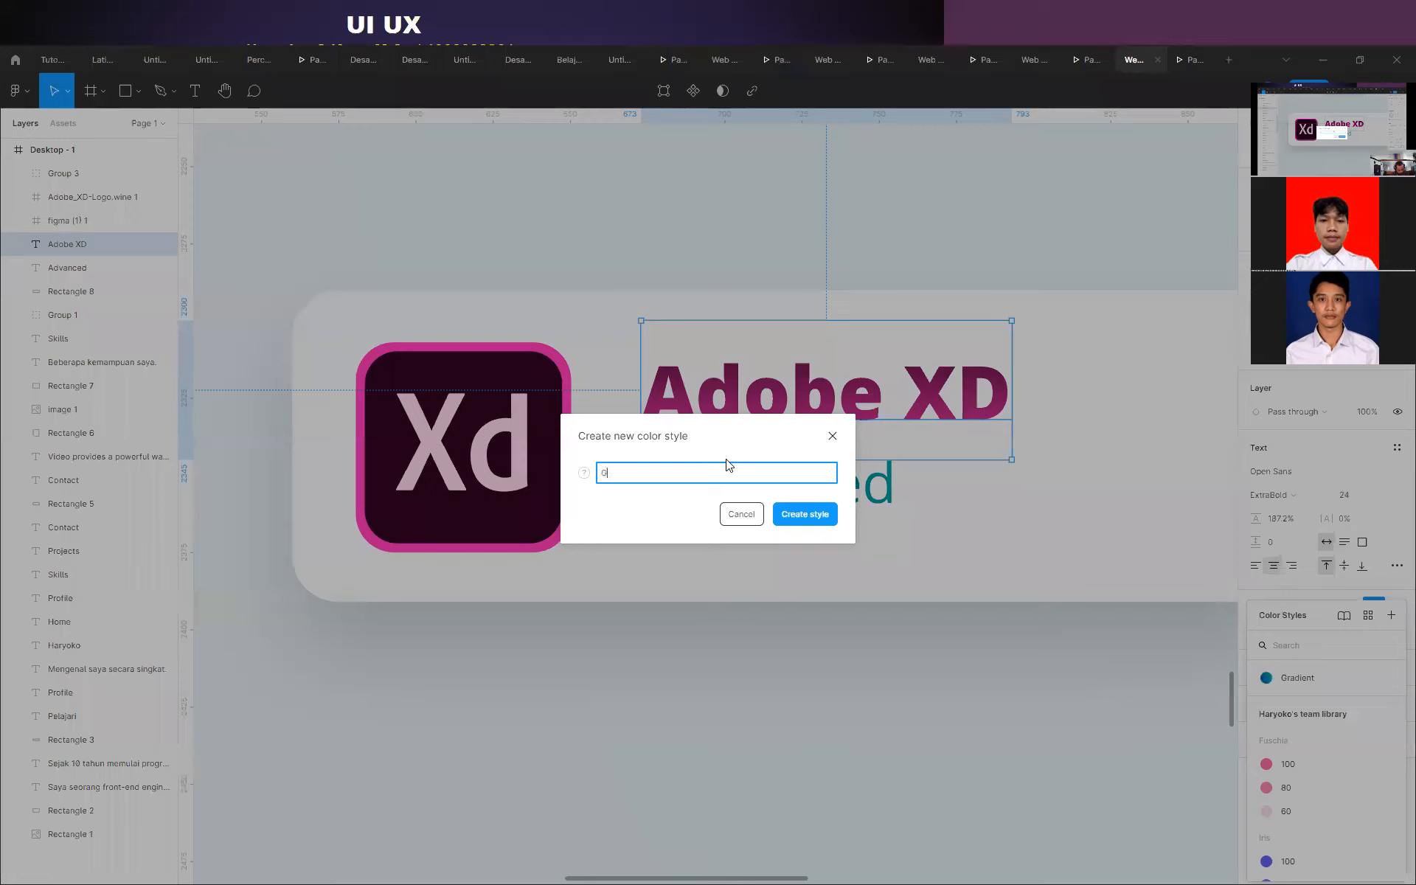
text(Gradient XD)
key(Return)
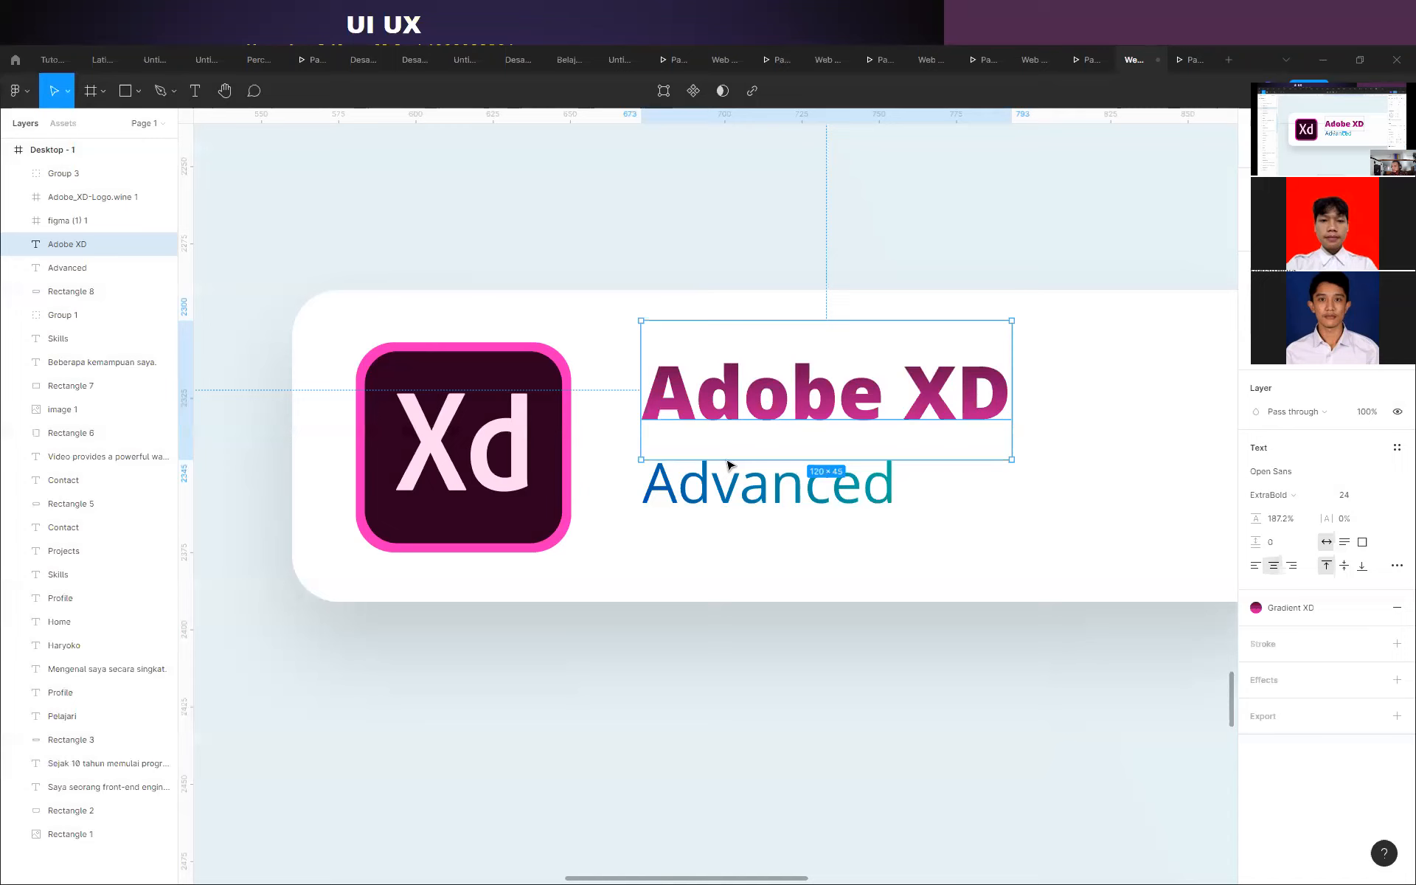
Replace the gradient fill of the middle card's Advanced label with the Gradient XD color style.
click(892, 478)
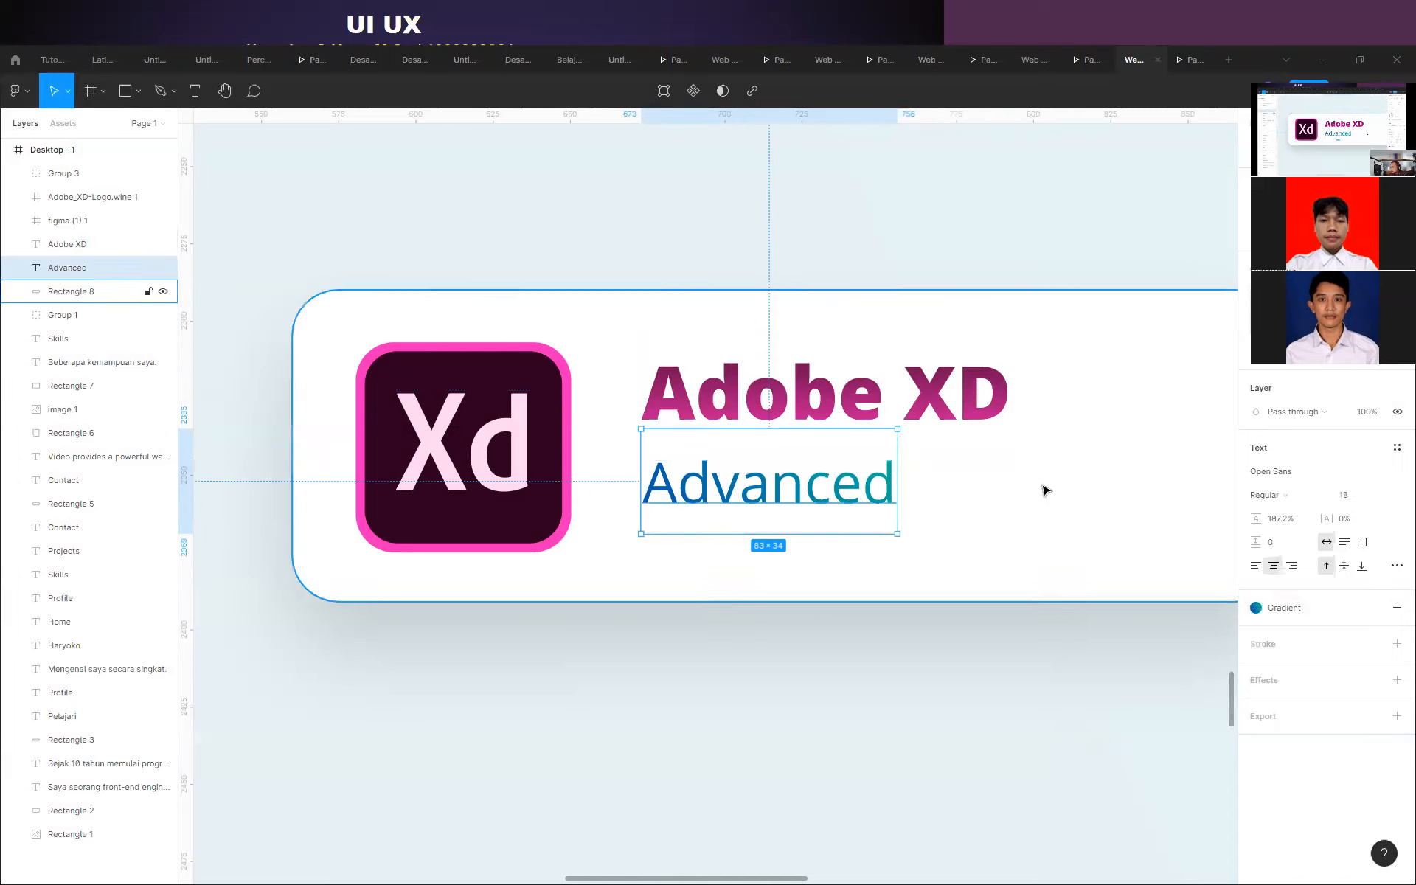
click(940, 684)
click(873, 489)
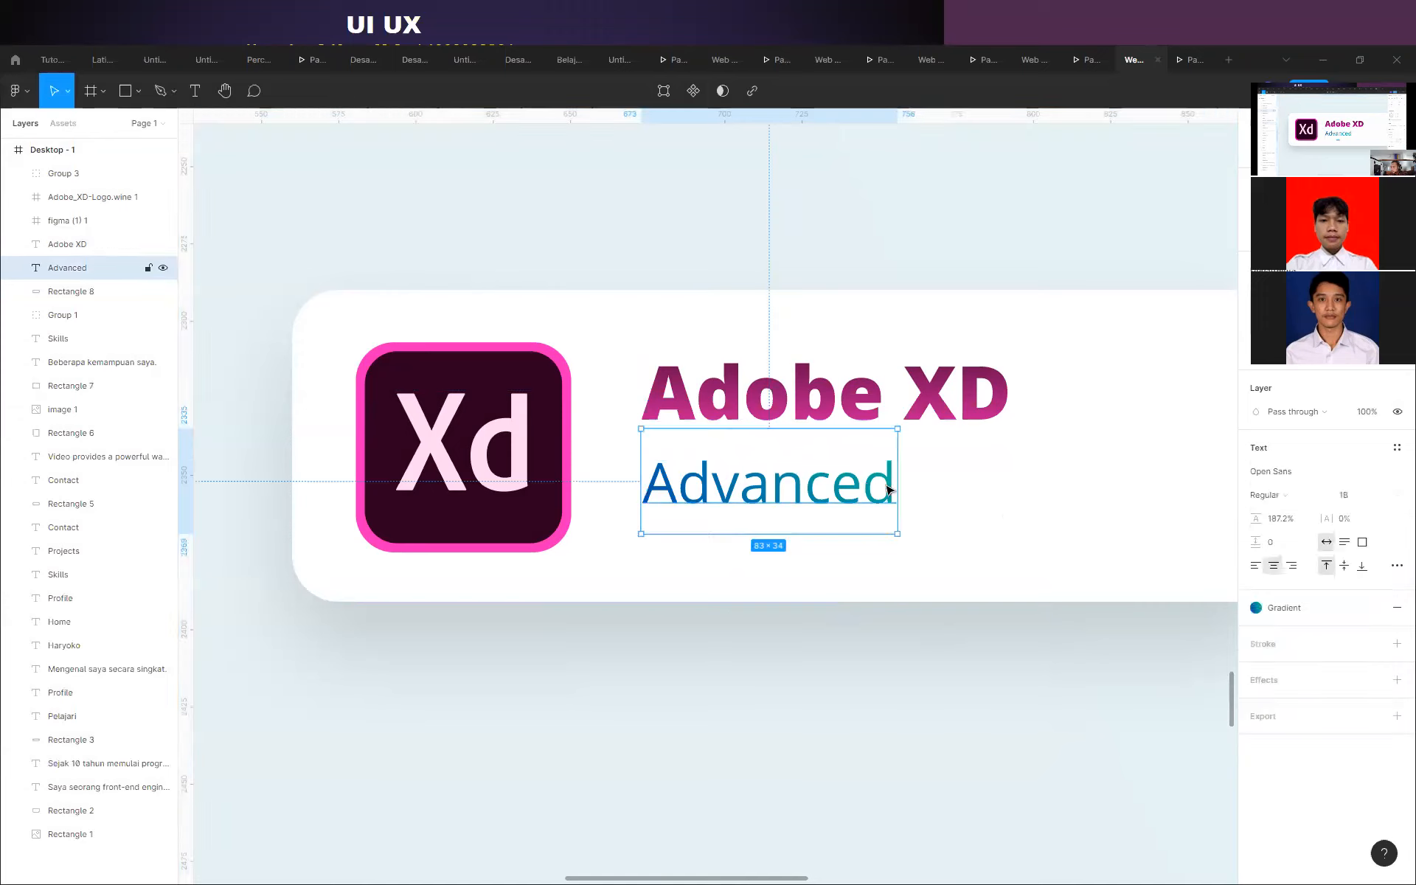
click(1396, 608)
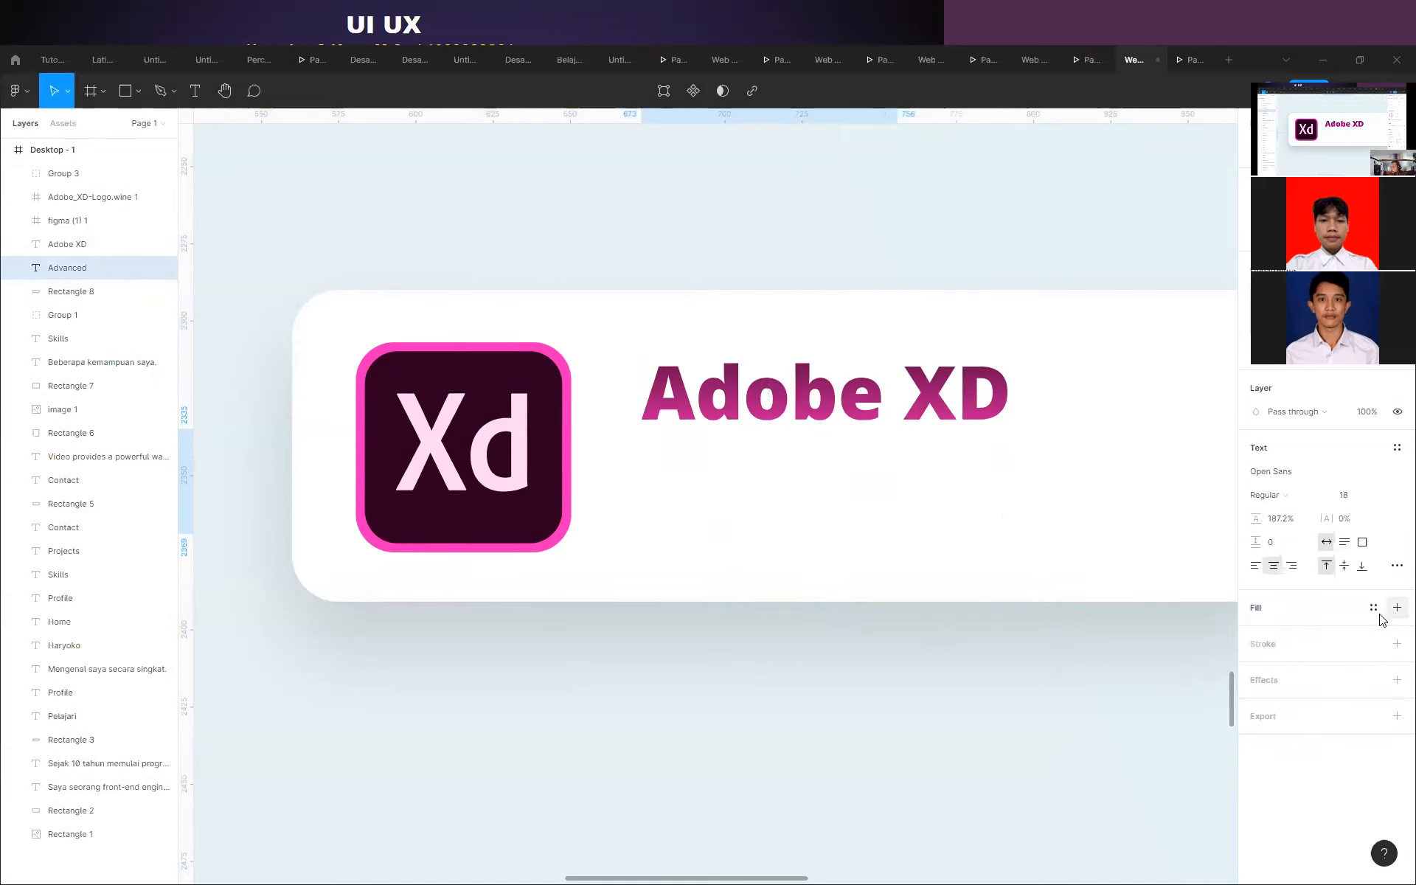
click(1373, 601)
click(1294, 679)
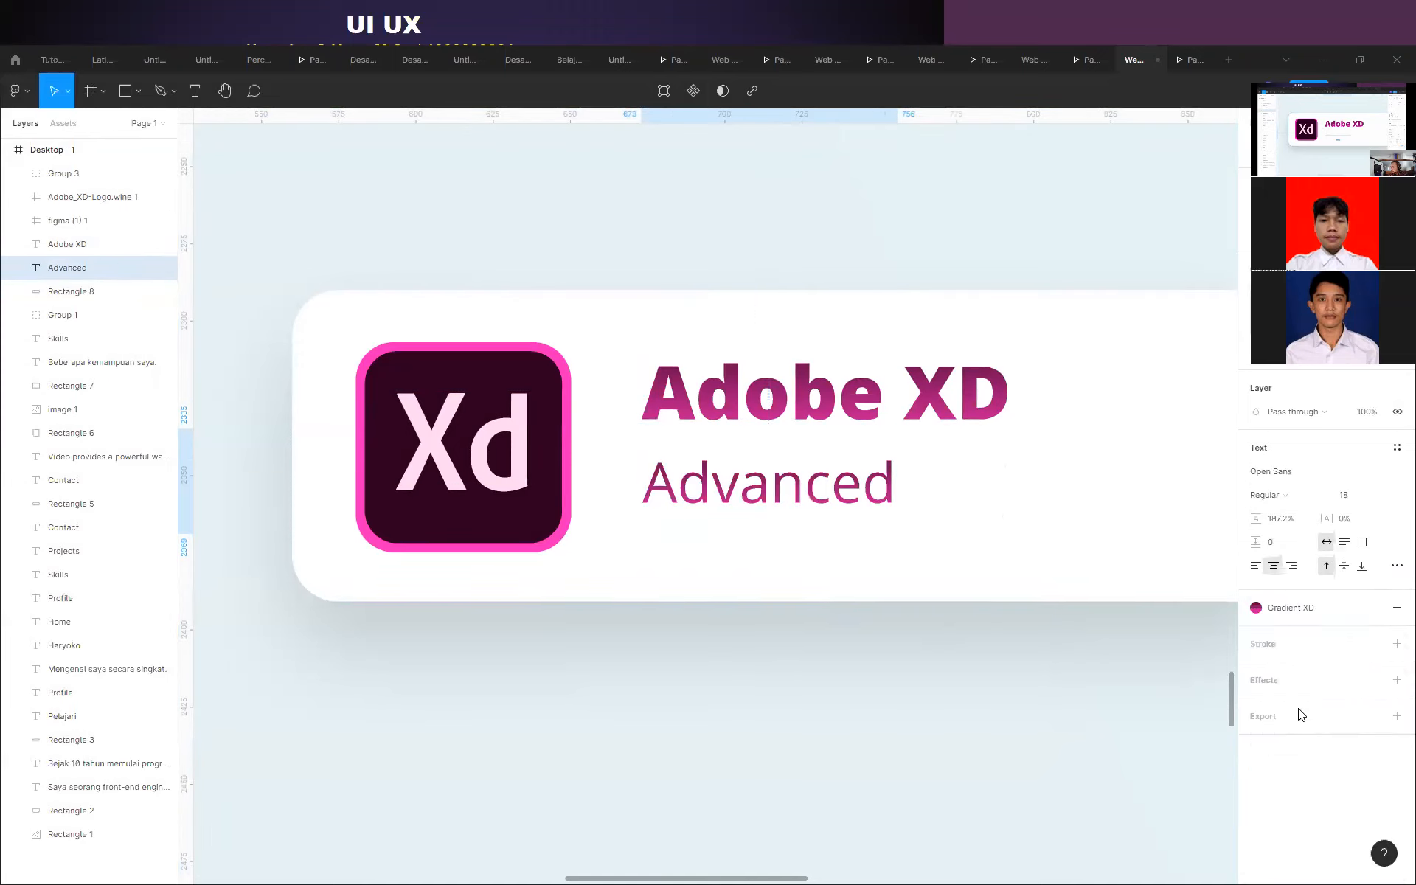
click(1034, 712)
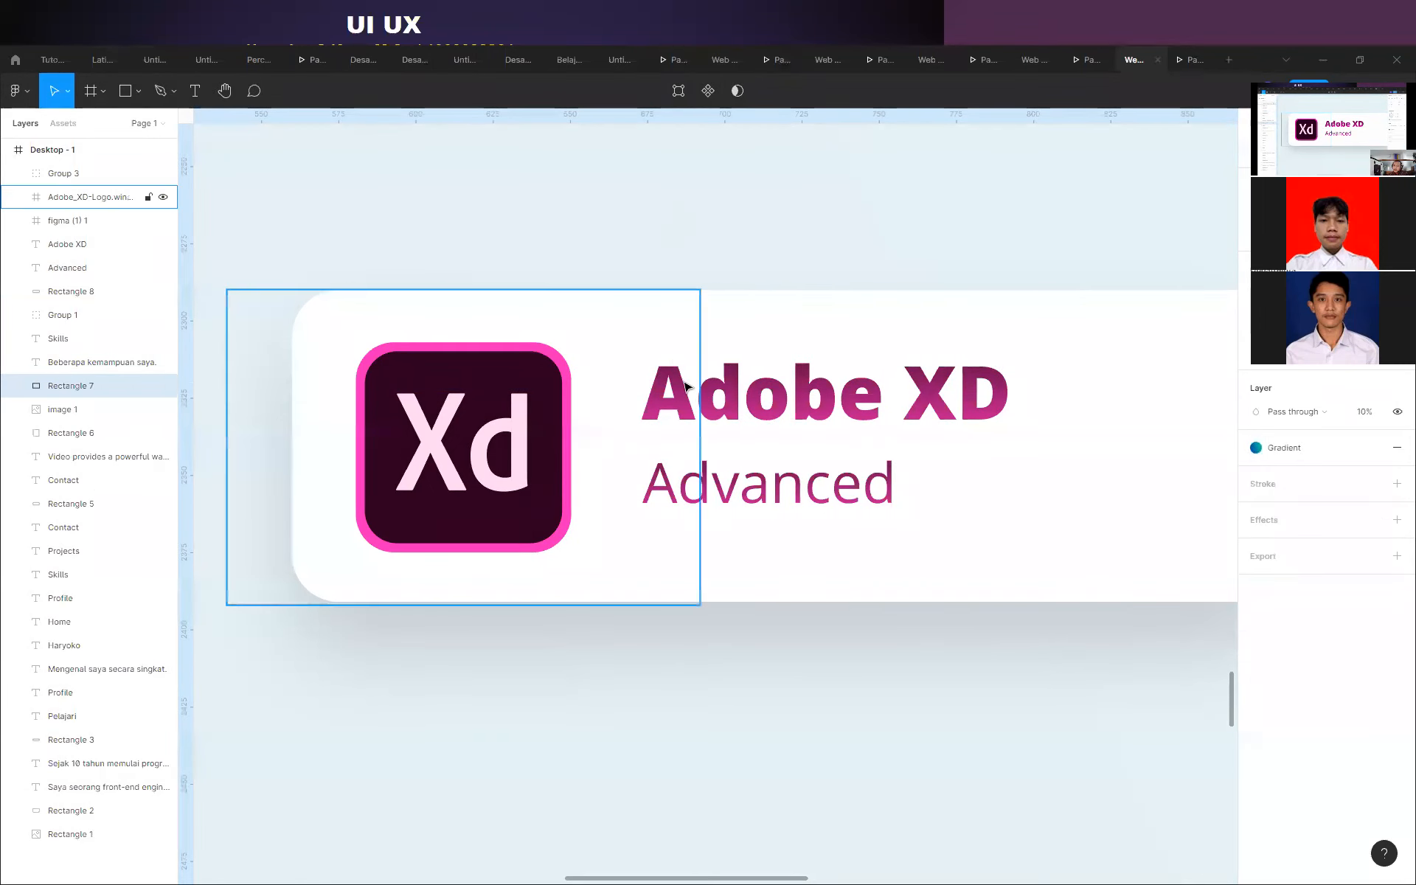
Delete the Figma icon layer hidden beneath the Adobe XD logo in the middle card.
click(535, 406)
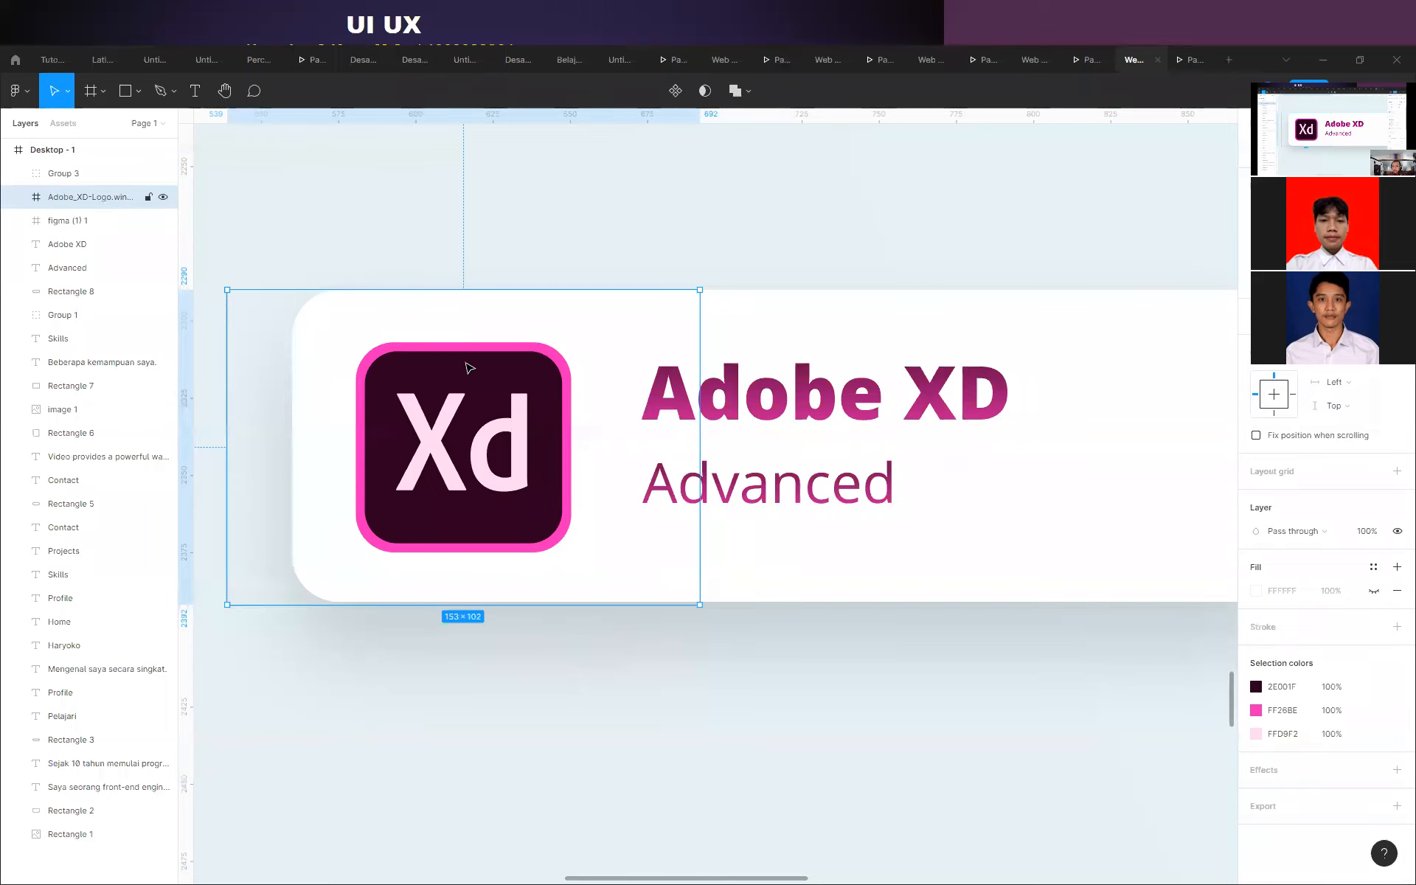
click(60, 222)
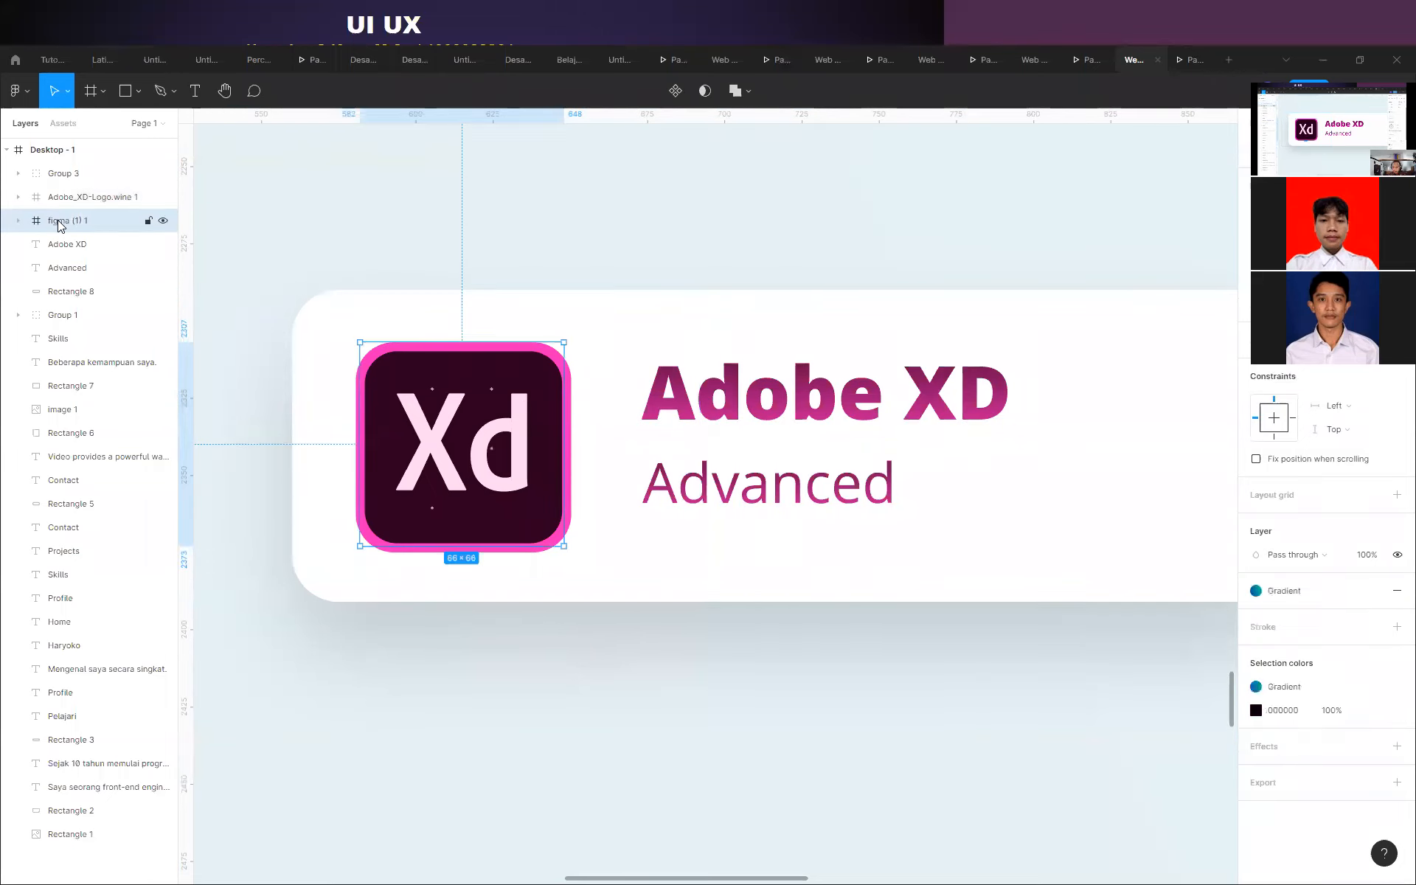
key(Delete)
scroll(607, 411, down, 10)
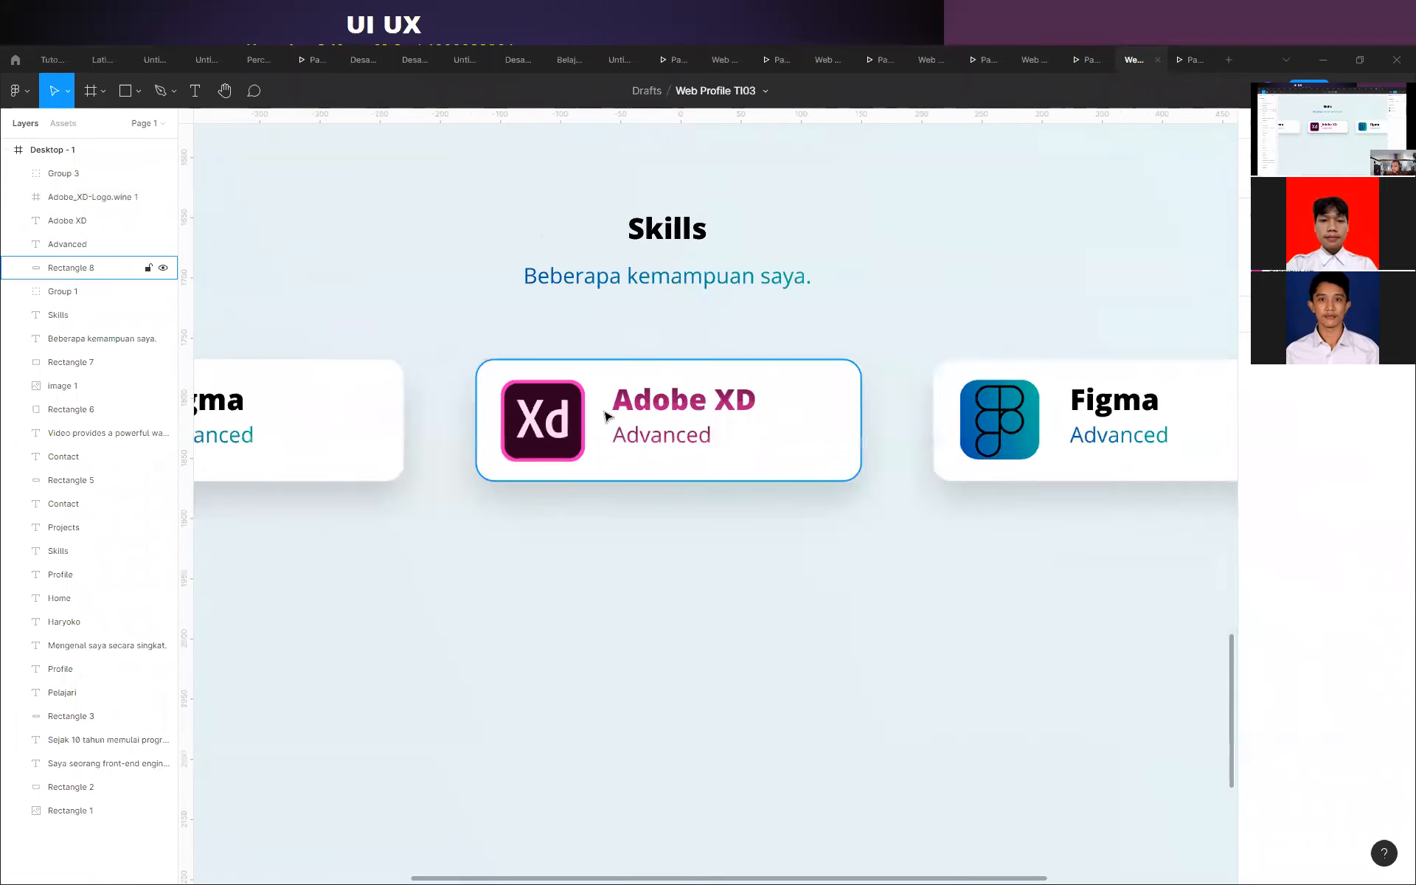
click(721, 544)
click(1138, 332)
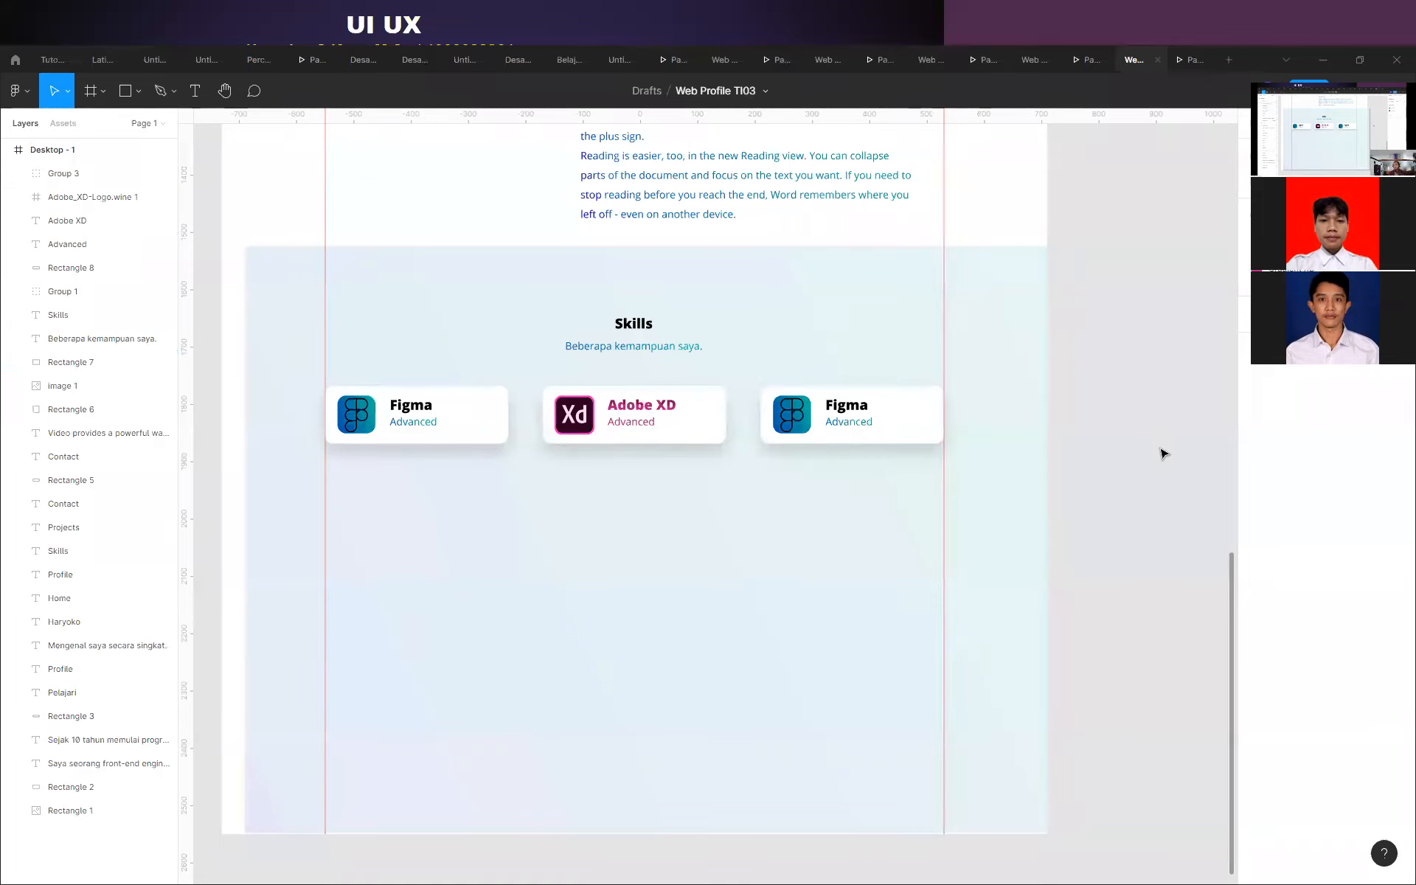
scroll(701, 542, up, 2)
scroll(797, 398, down, 2)
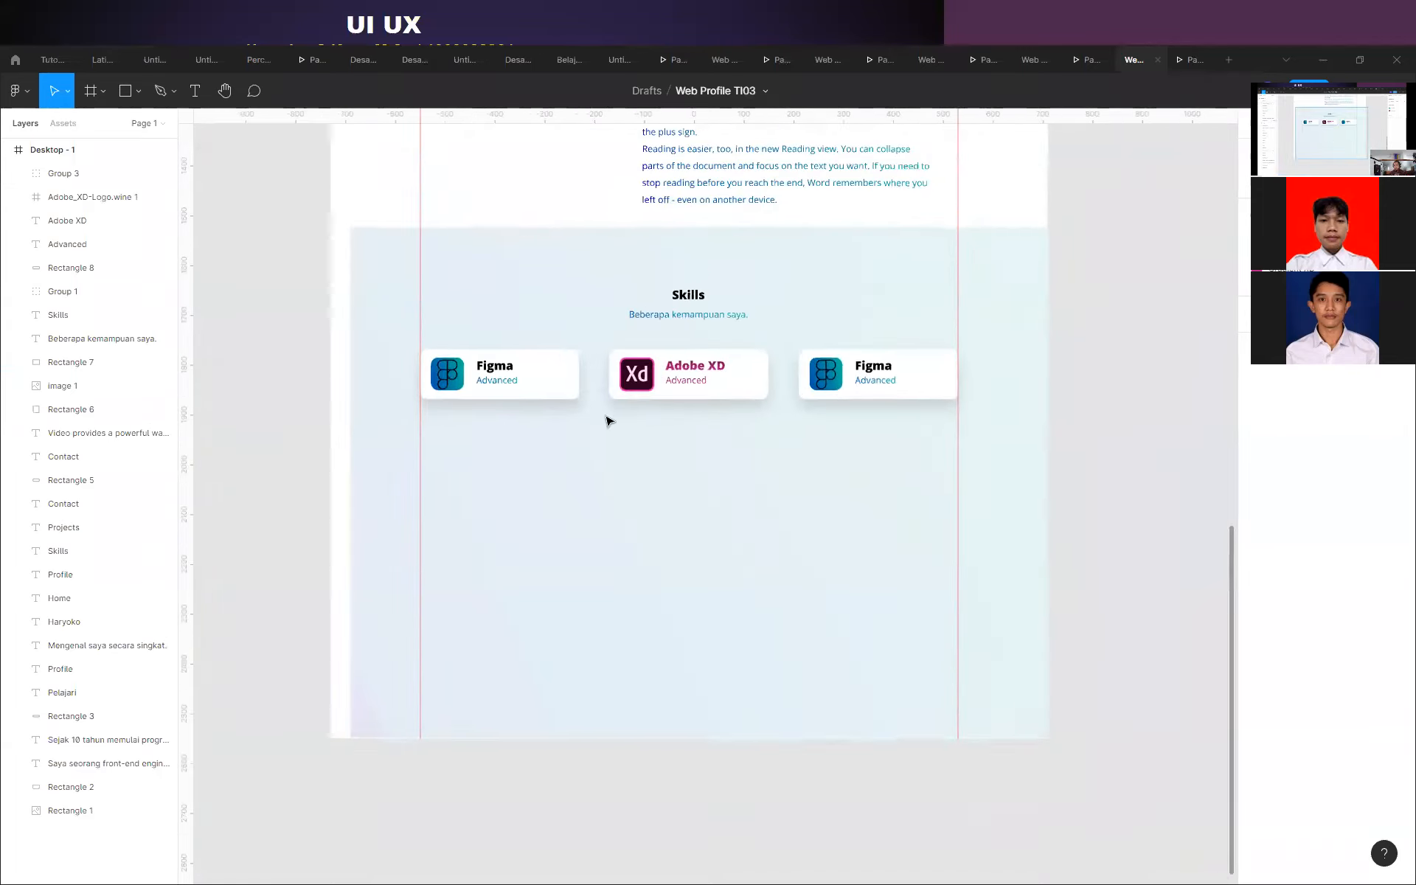
scroll(610, 421, up, 2)
Duplicate the full row of three skill cards directly below the first row, leaving a gap of about 54 px.
click(465, 380)
click(624, 381)
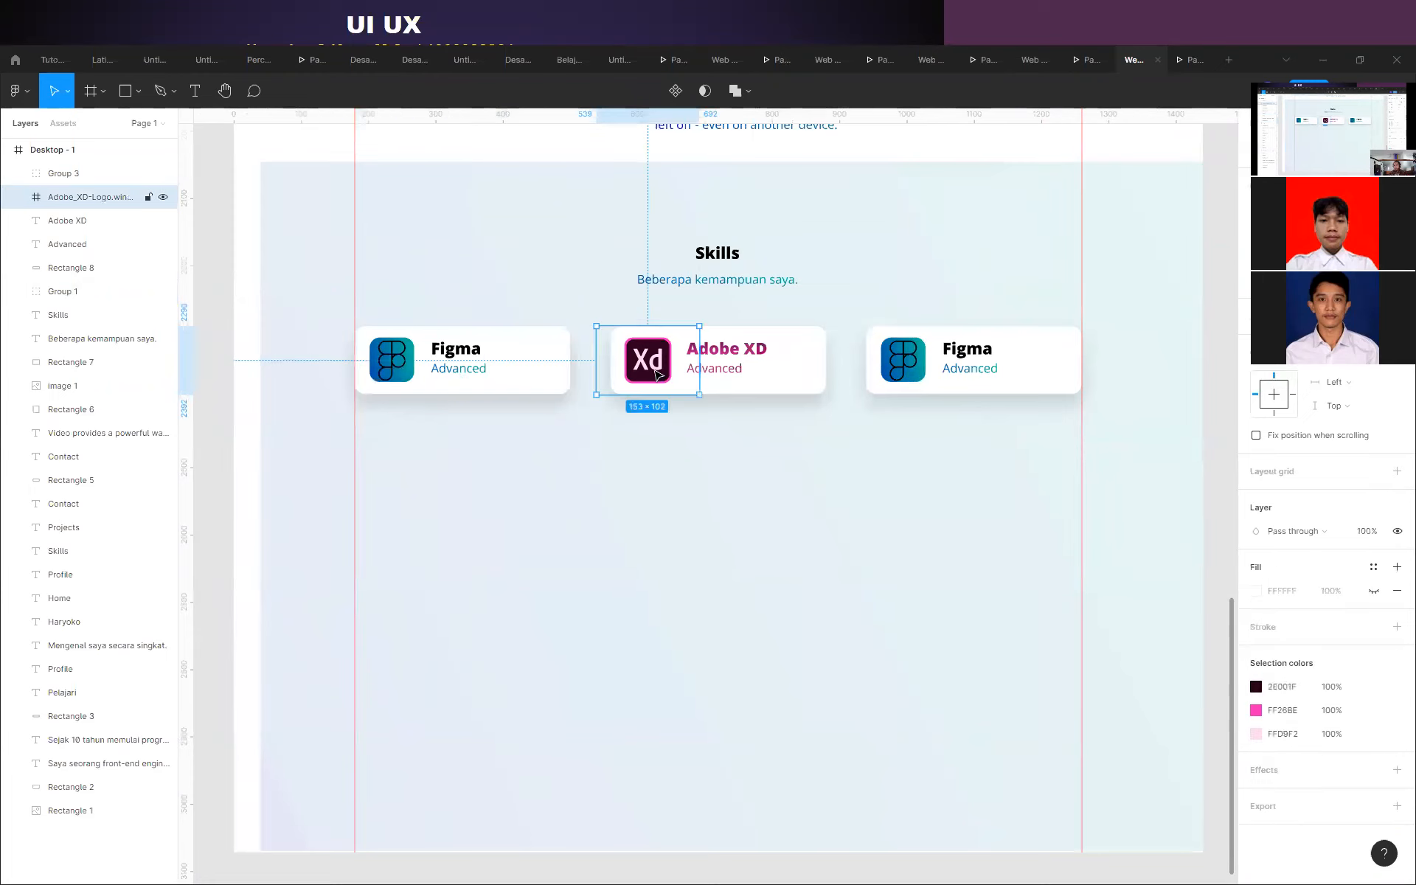
click(756, 430)
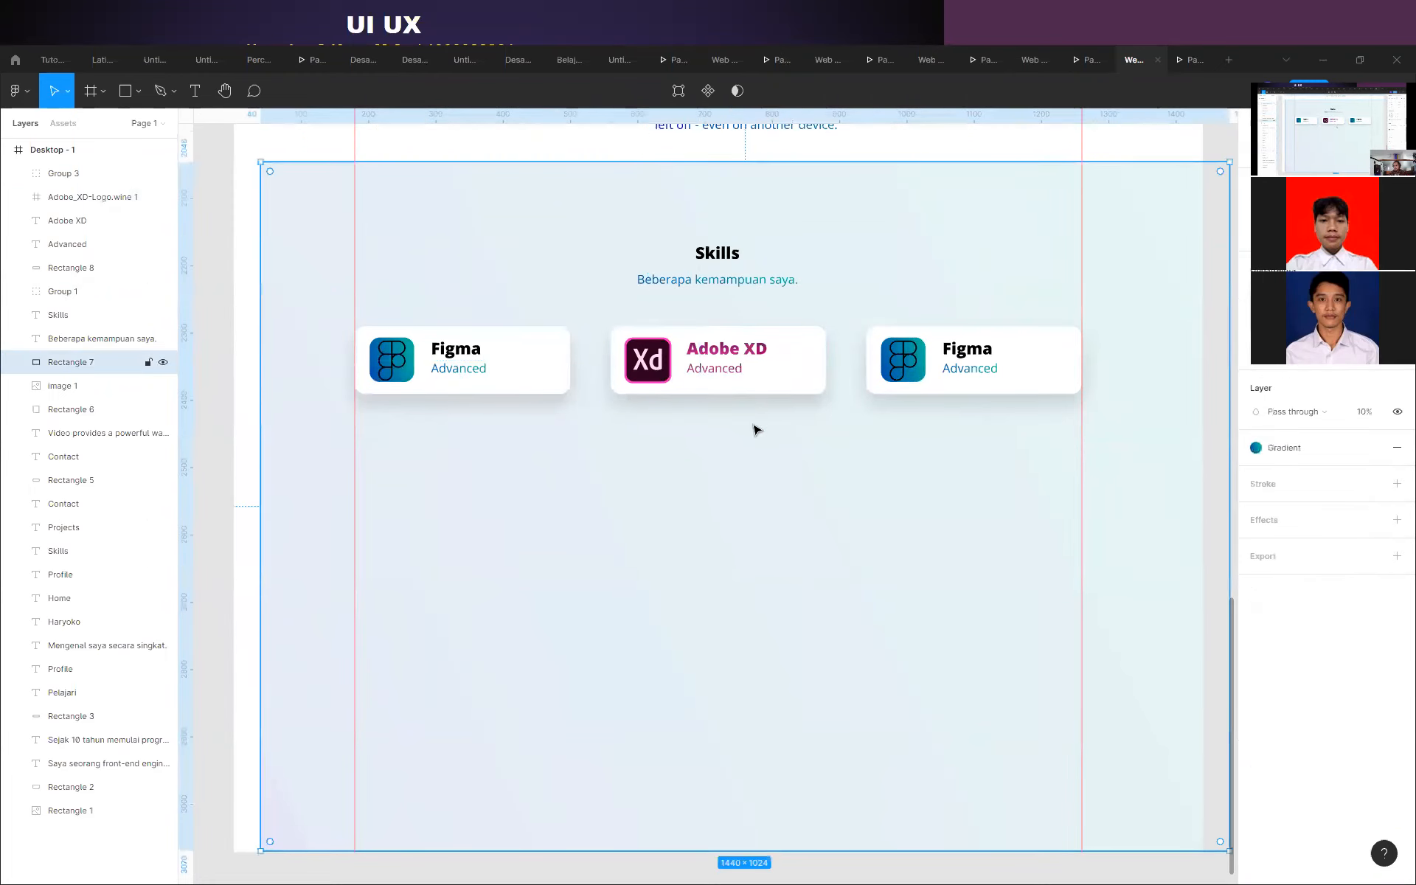
click(652, 364)
shift+click(733, 359)
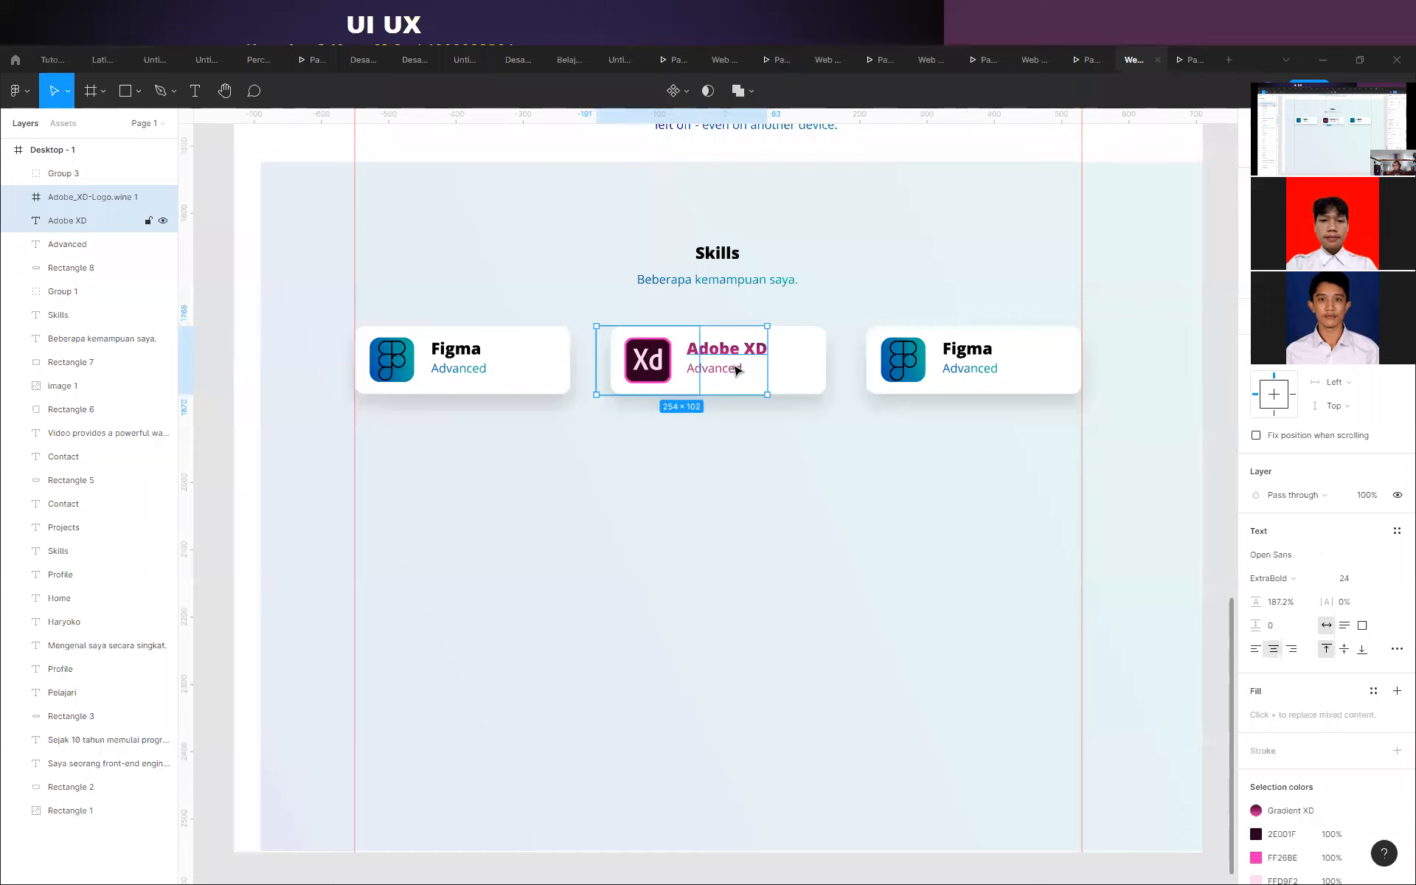
shift+click(734, 371)
shift+click(810, 373)
shift+click(1062, 378)
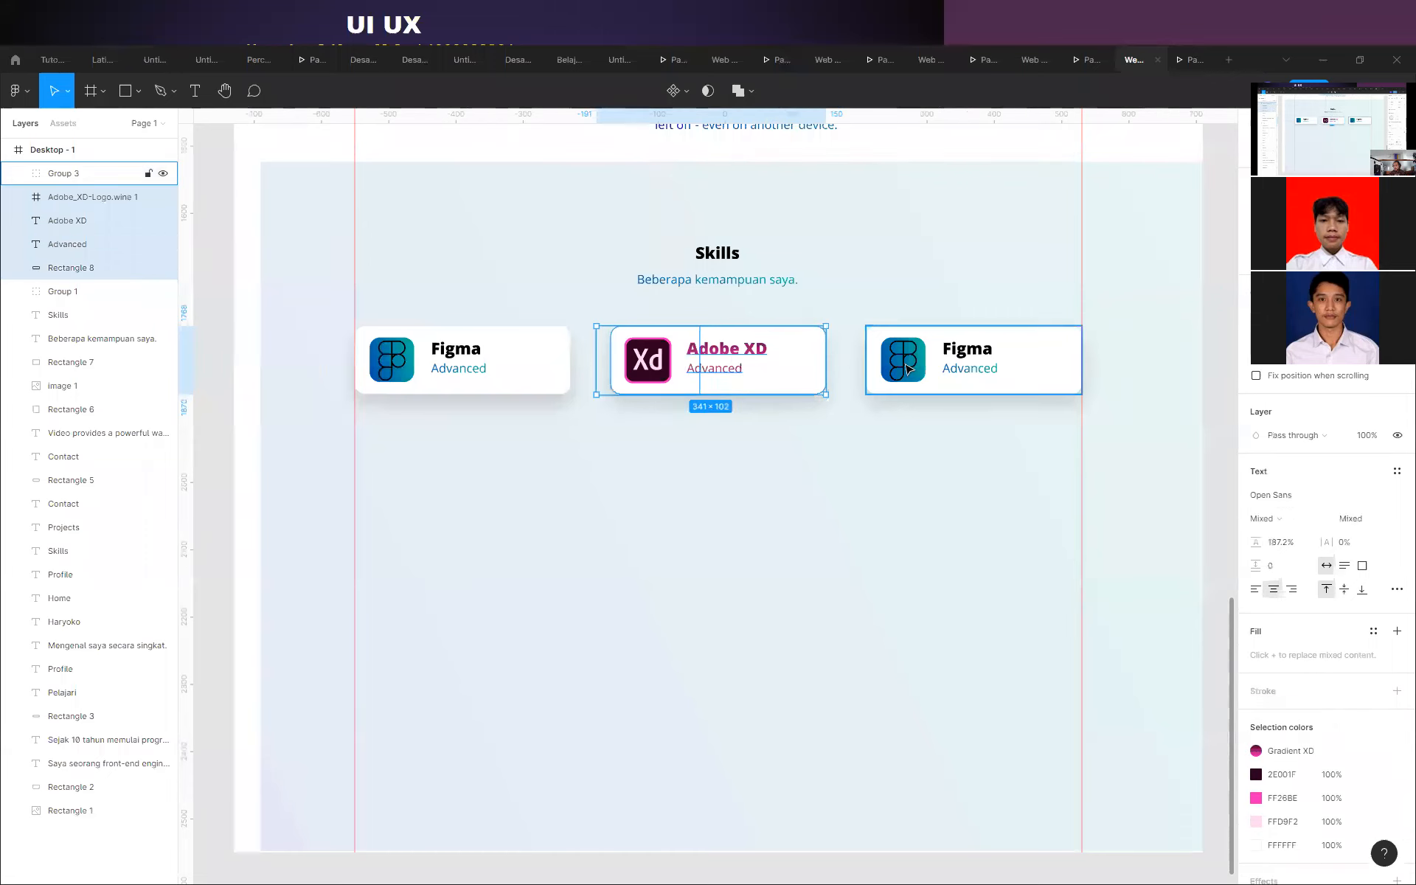
shift+click(514, 362)
drag(511, 358, 513, 463)
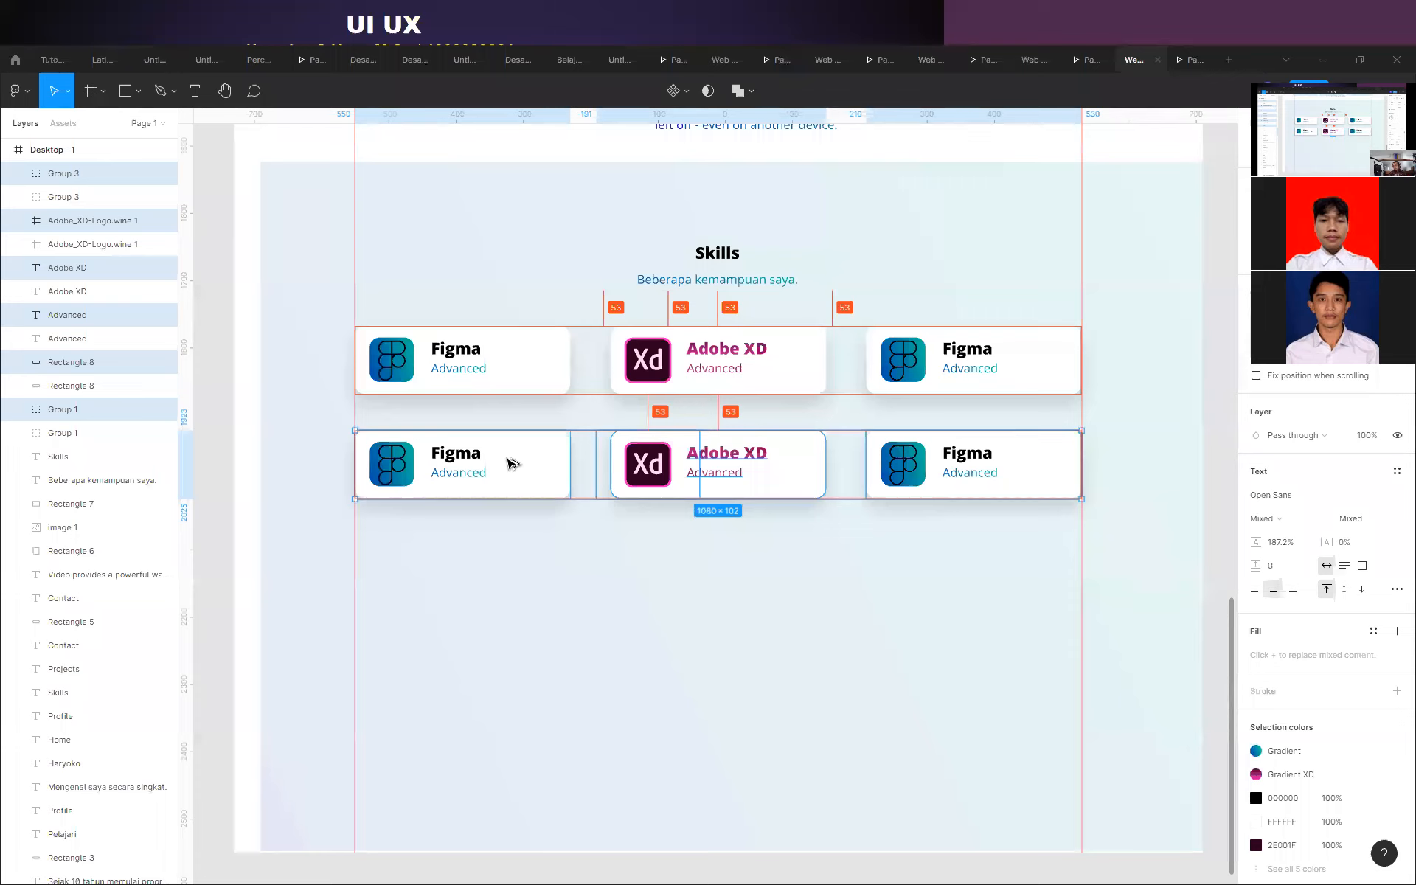
Add two more copies of the card row beneath the second, spaced 54 px apart, to form four rows.
drag(514, 464, 529, 669)
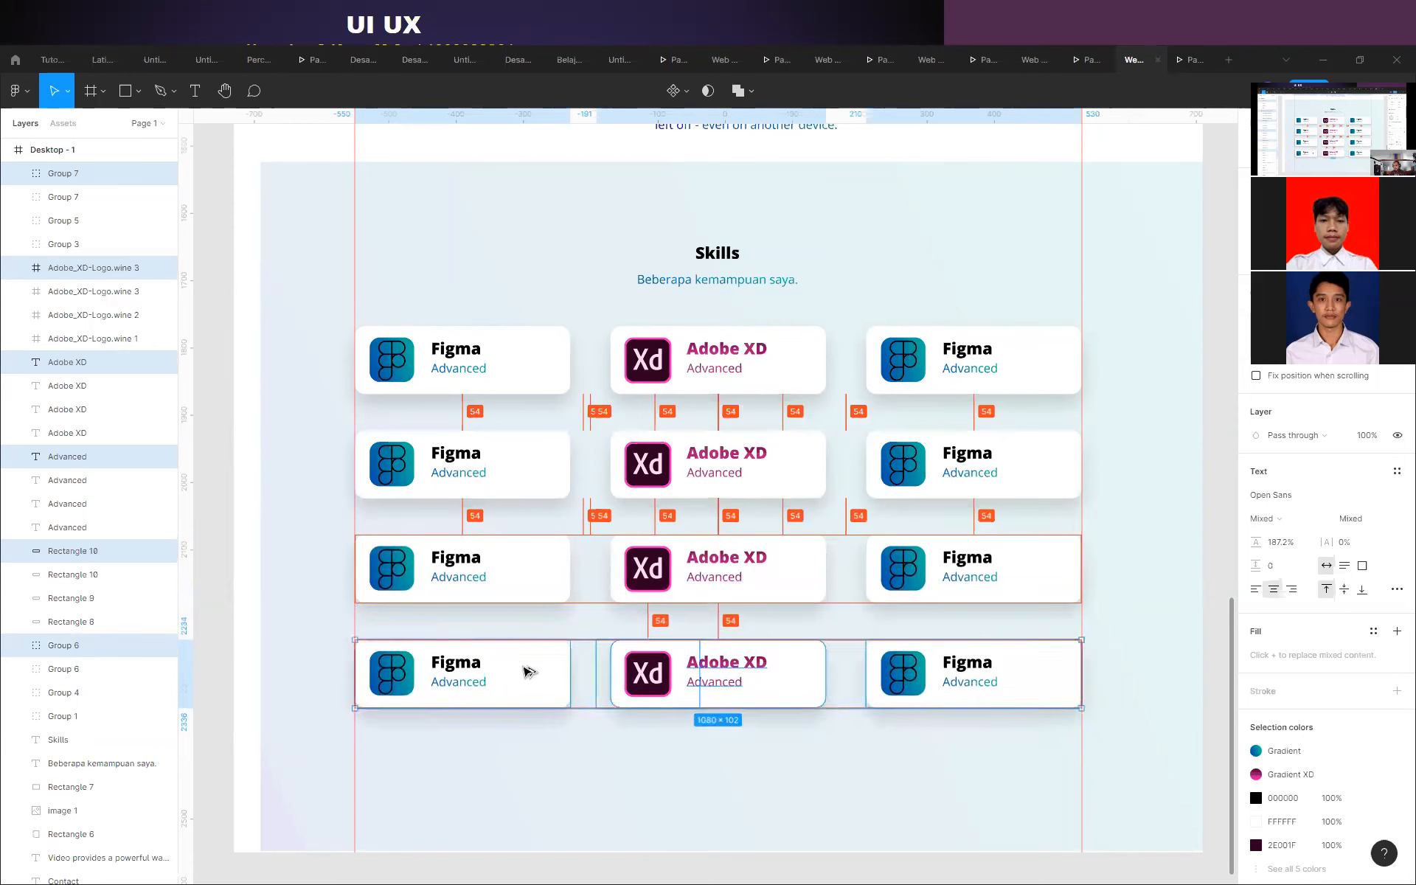
click(530, 668)
click(1153, 246)
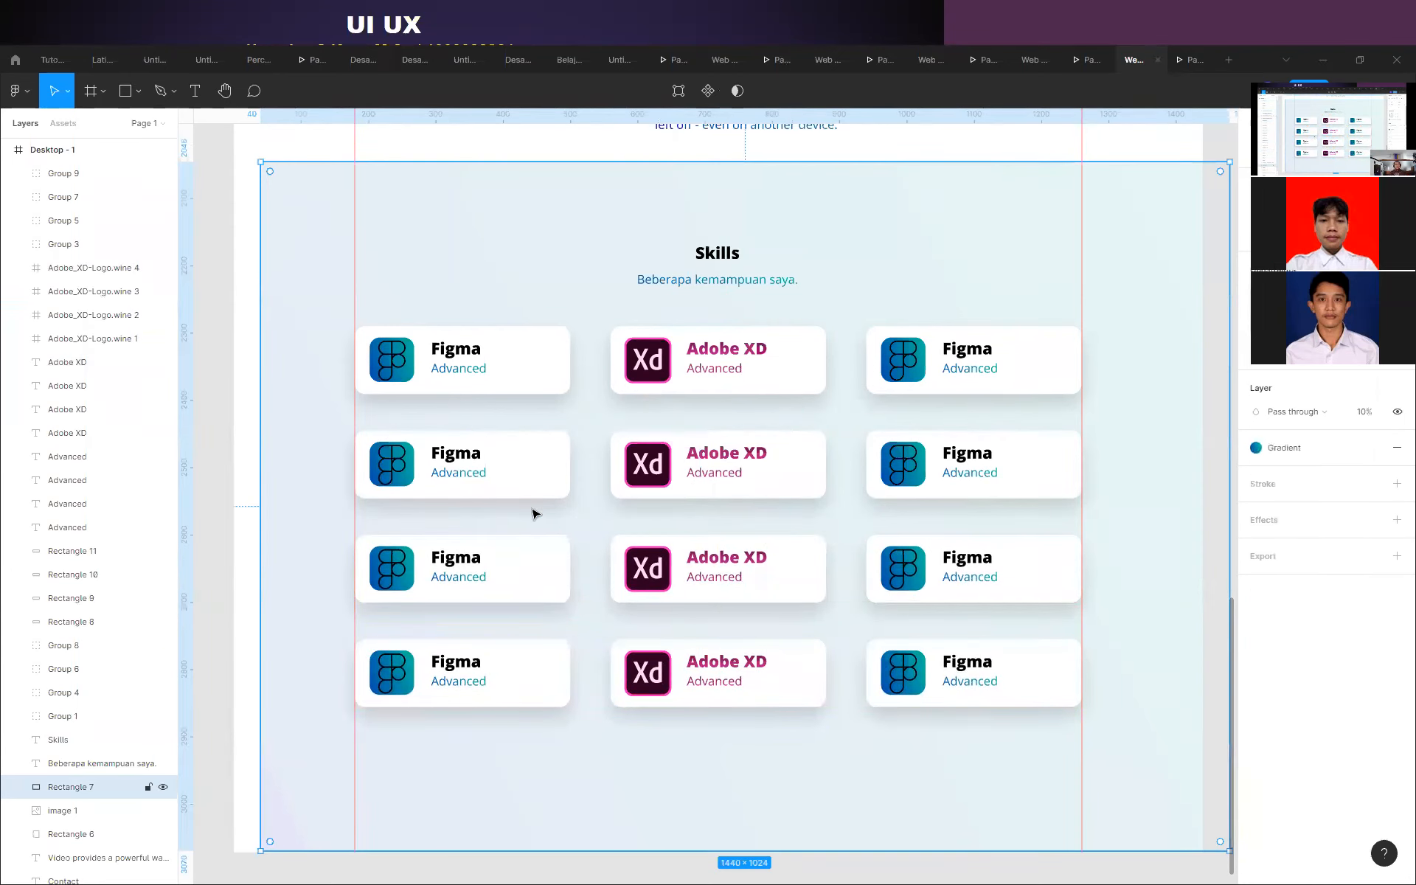
Align the 1440 × 1024 Skills background rectangle flush with the side and bottom edges of the page frame.
scroll(795, 480, up, 2)
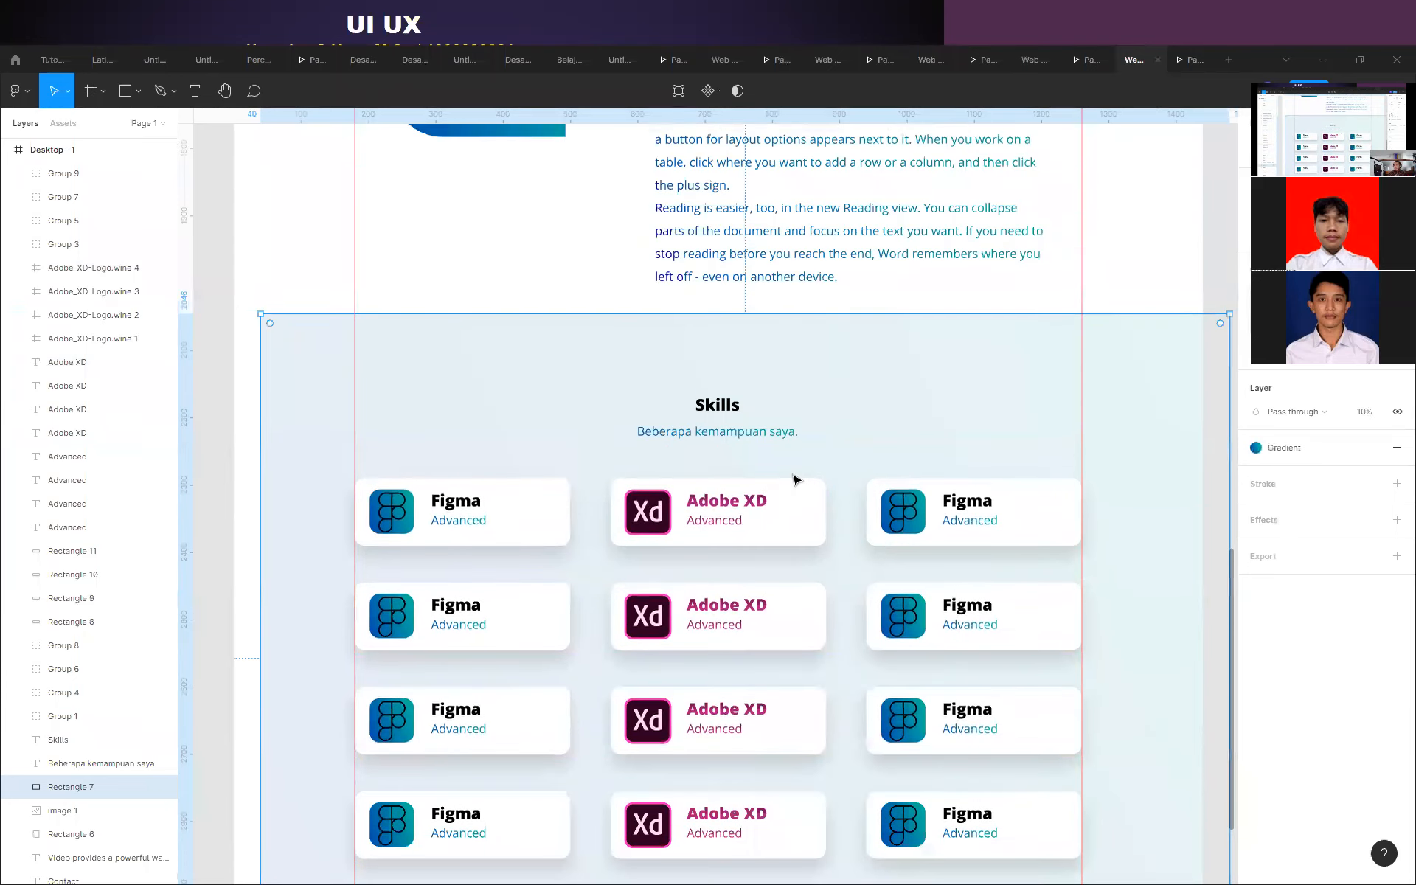
scroll(671, 376, down, 5)
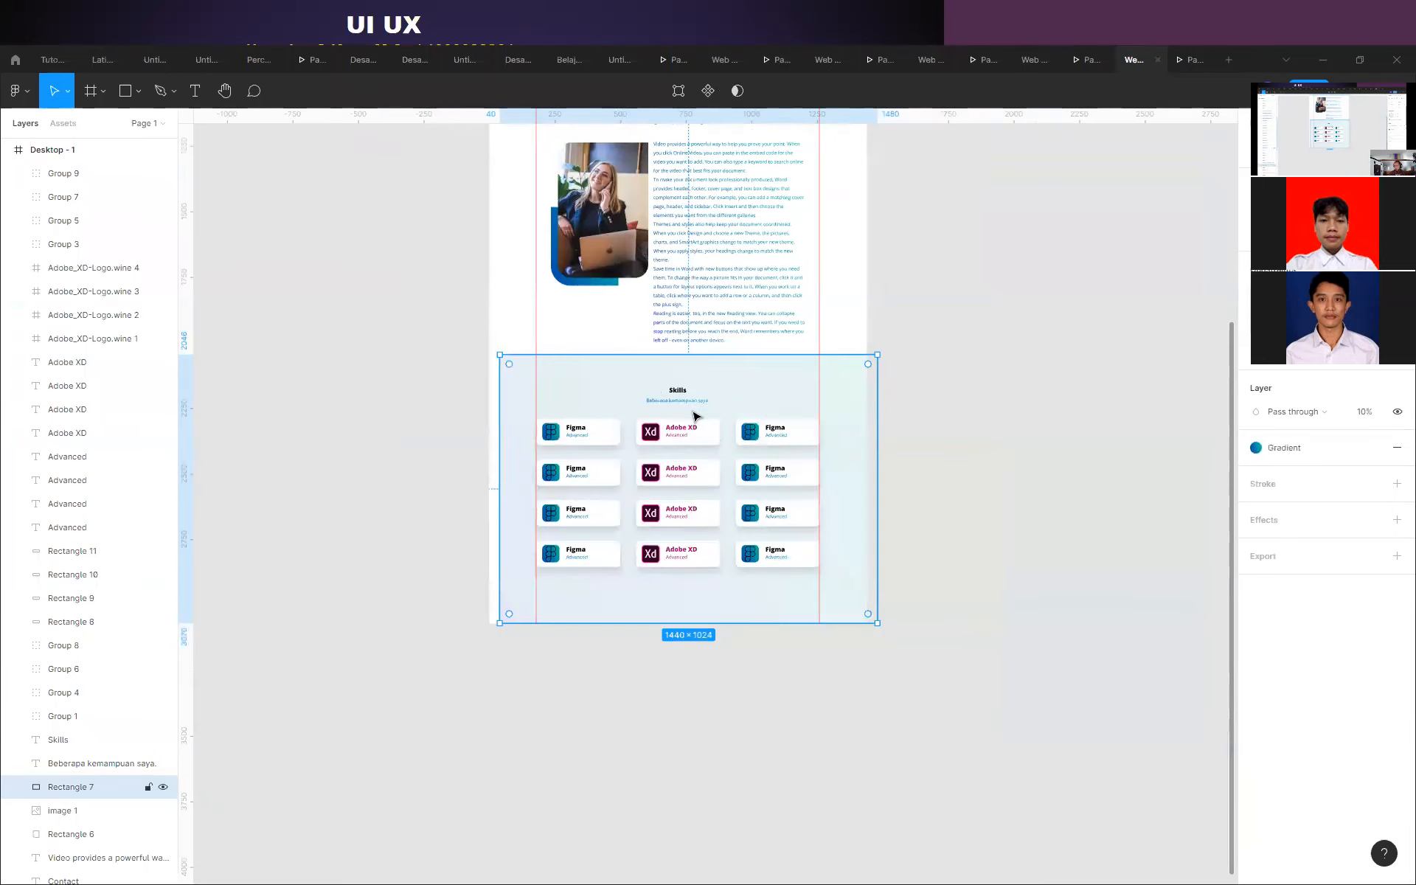
scroll(690, 428, up, 5)
key(alt)
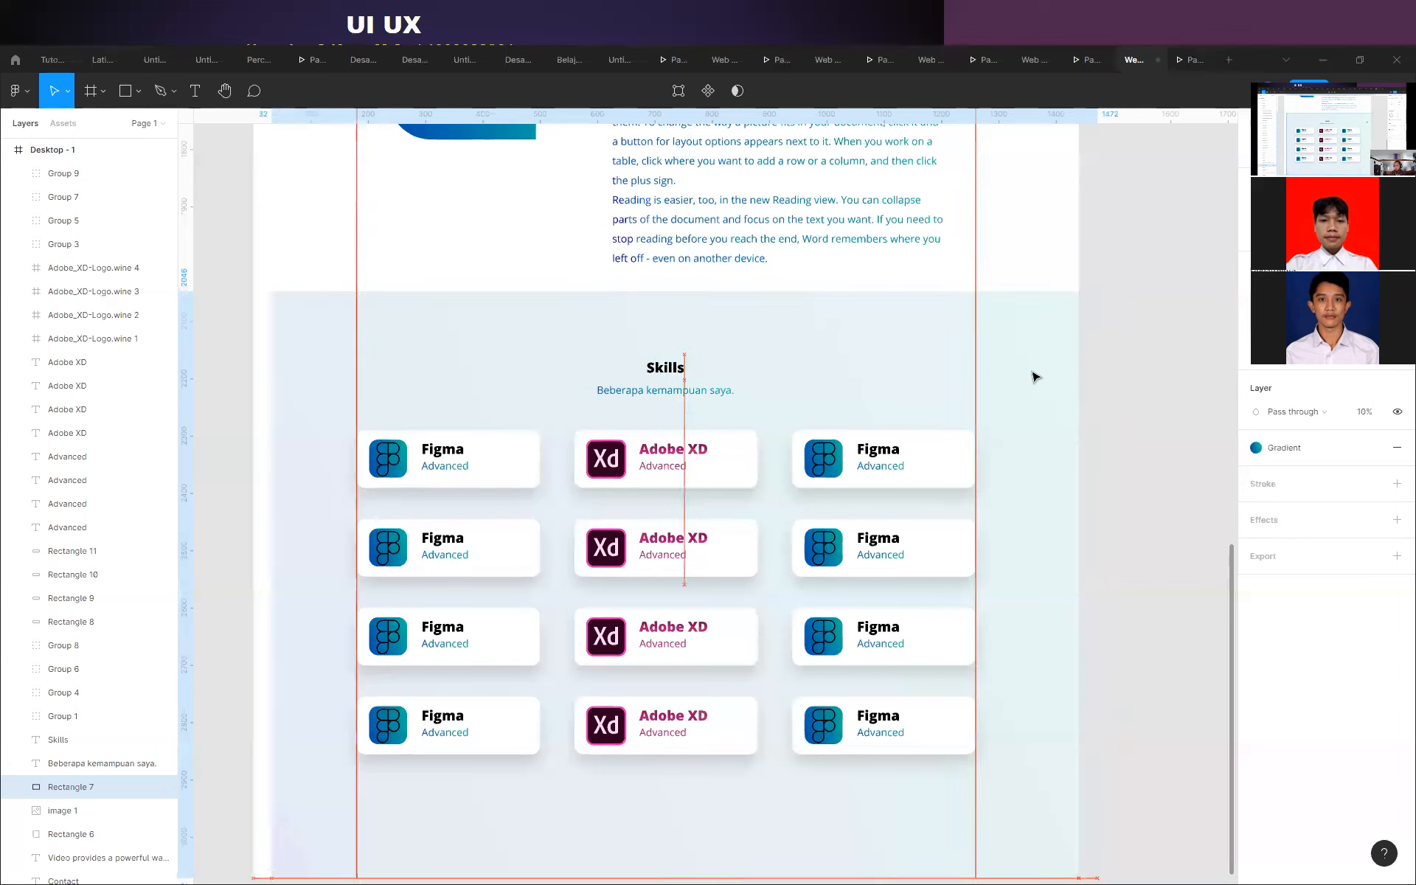
drag(1027, 374, 1037, 361)
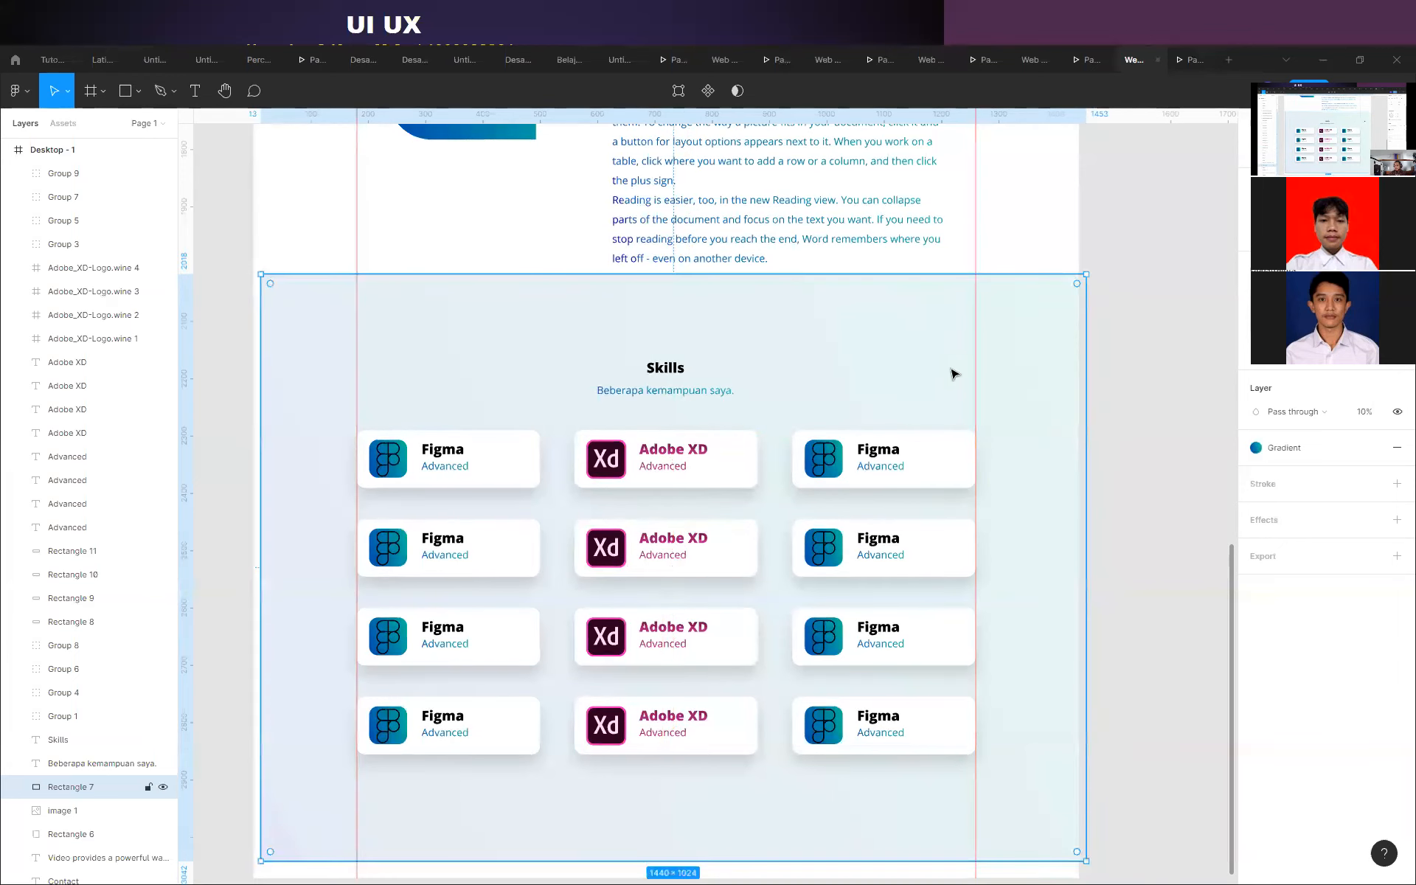
scroll(730, 585, down, 4)
scroll(693, 587, up, 4)
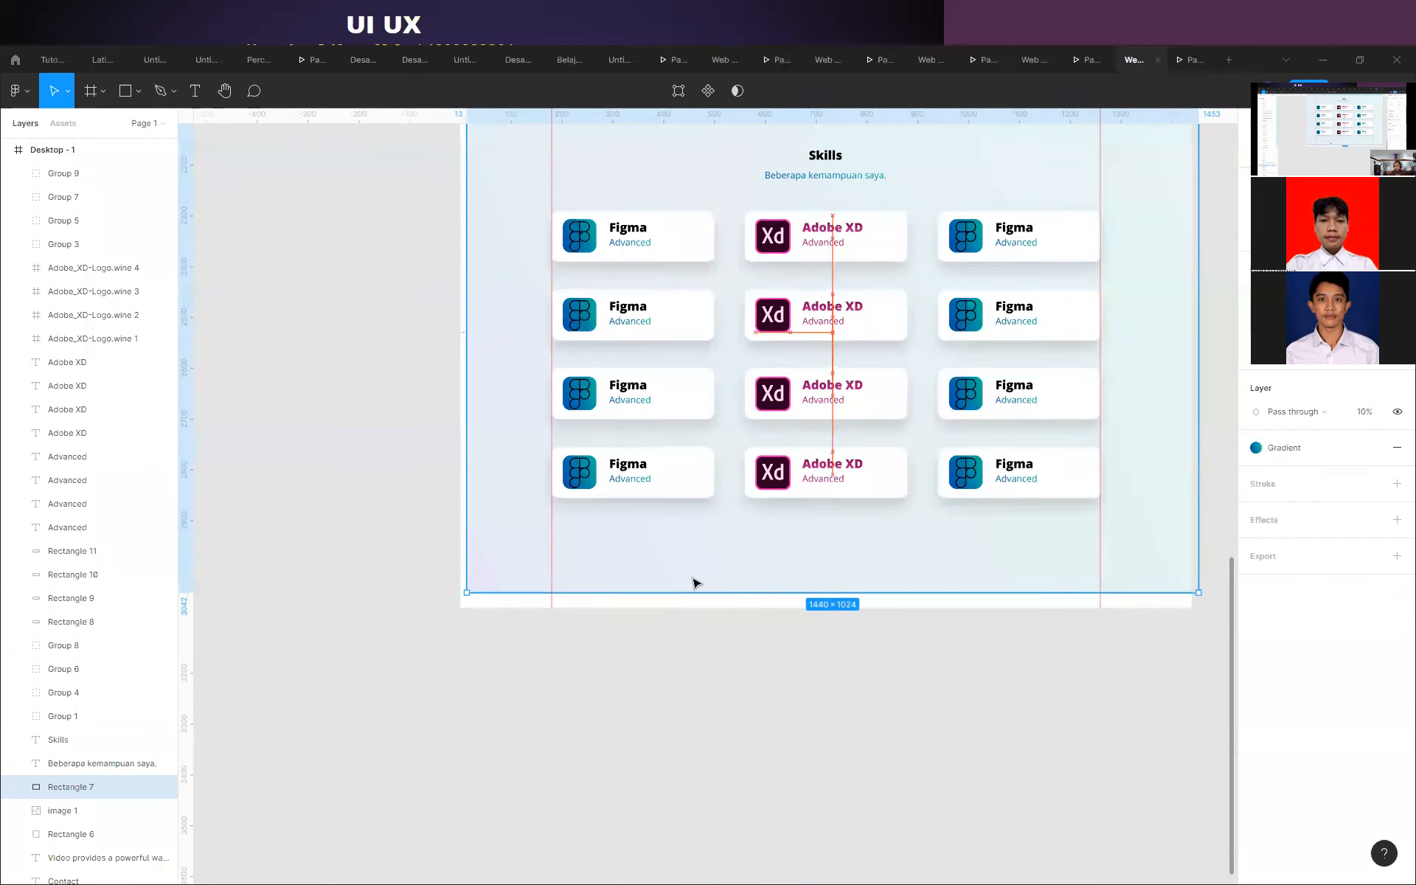
drag(695, 582, 687, 596)
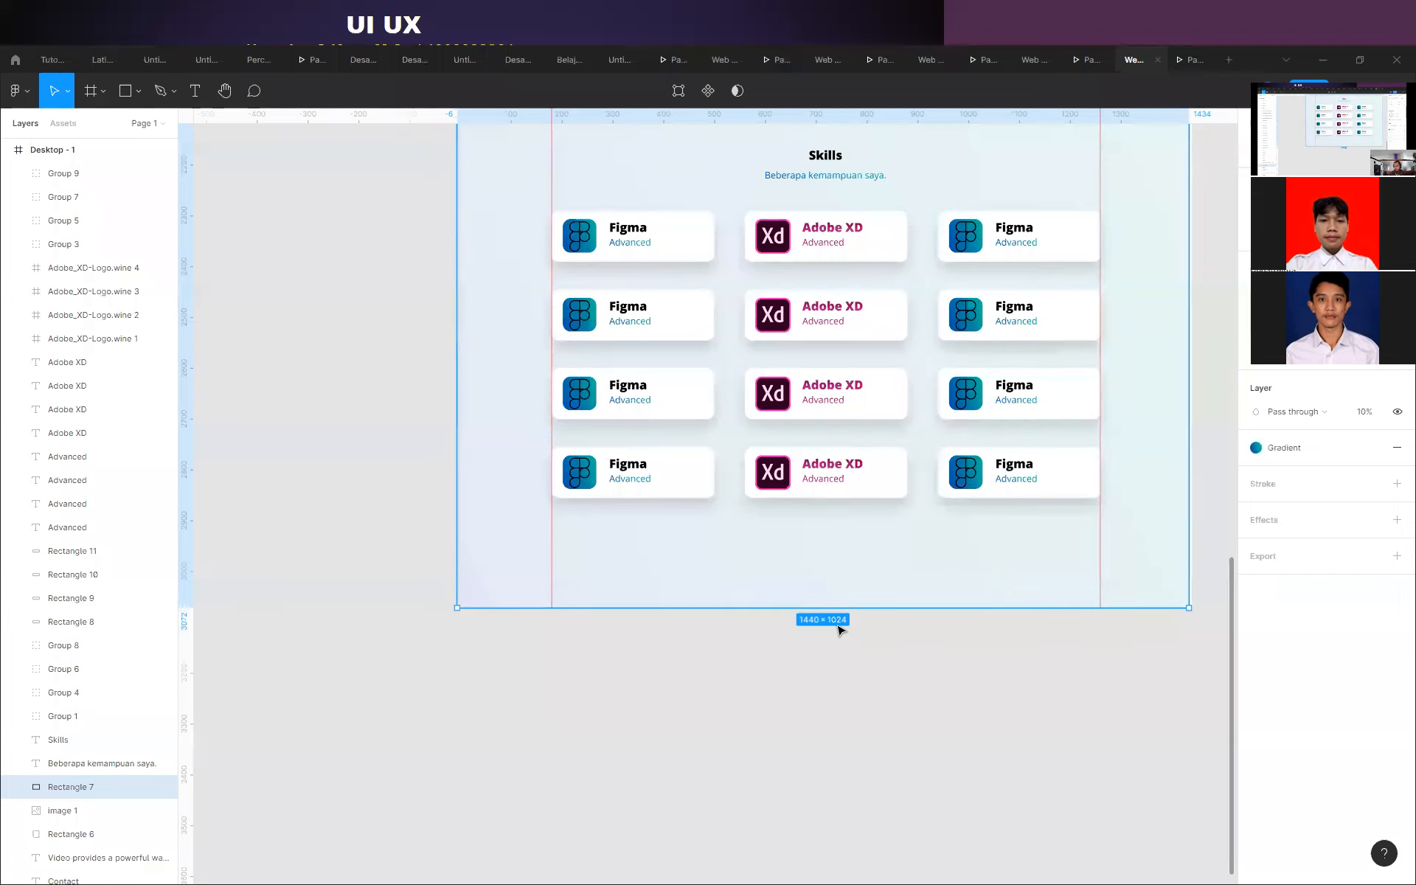
key(Right)
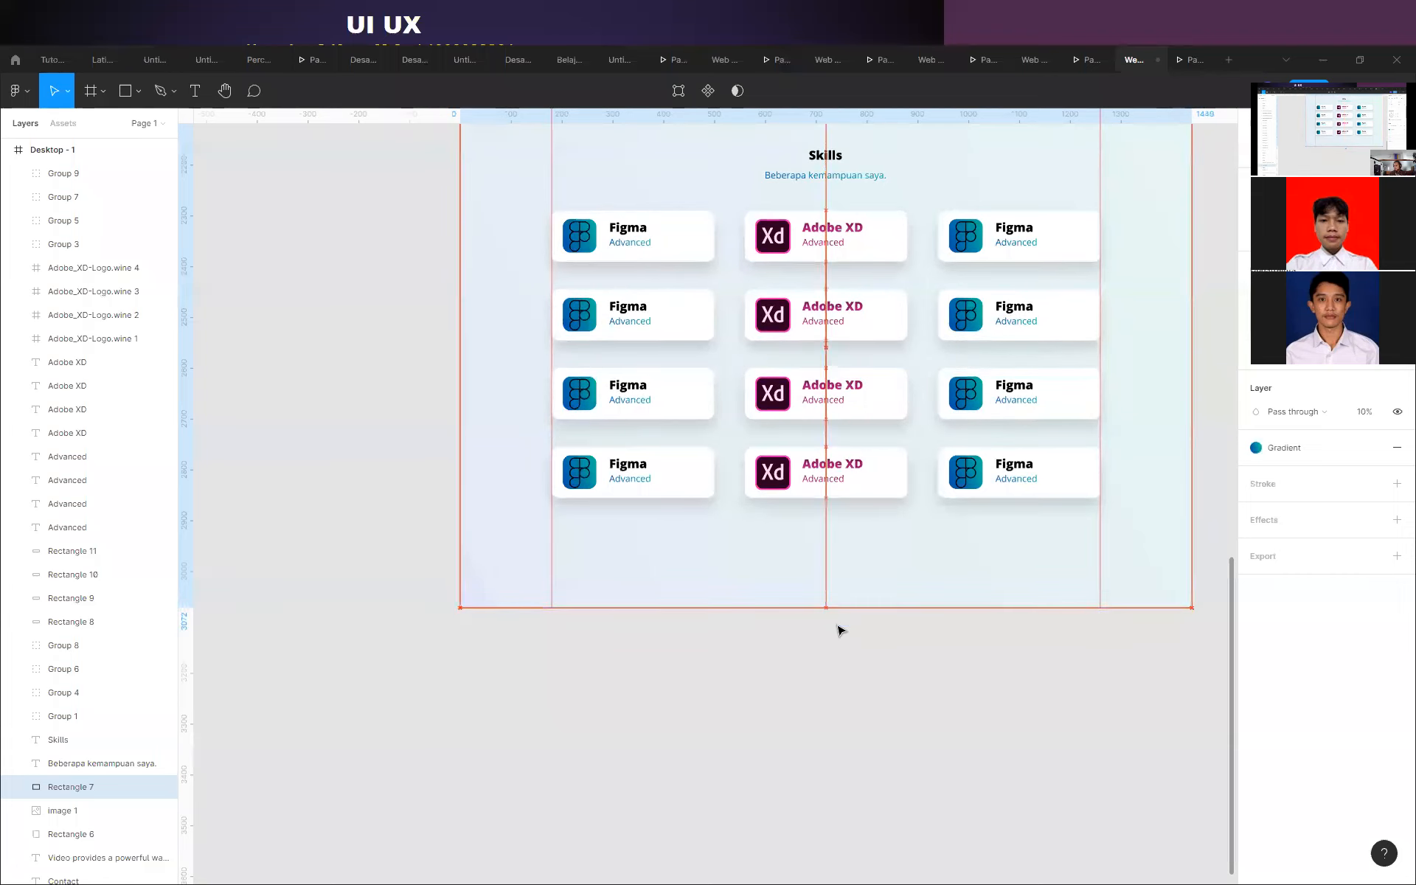
click(838, 630)
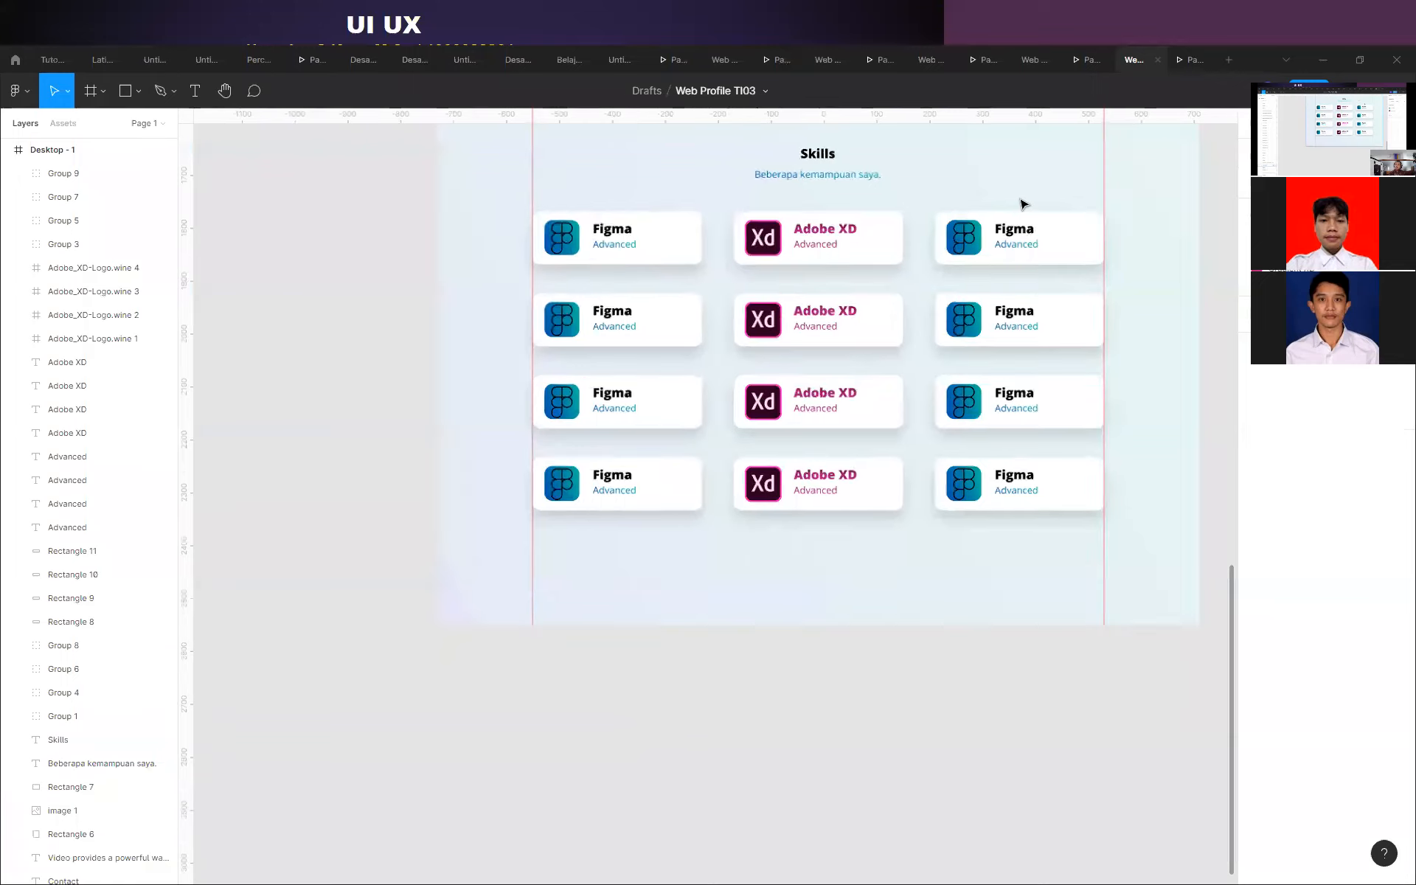
Examine the four-row skill card grid and the first Figma card up close.
scroll(733, 341, up, 5)
scroll(661, 341, down, 4)
scroll(525, 340, up, 4)
scroll(525, 340, down, 2)
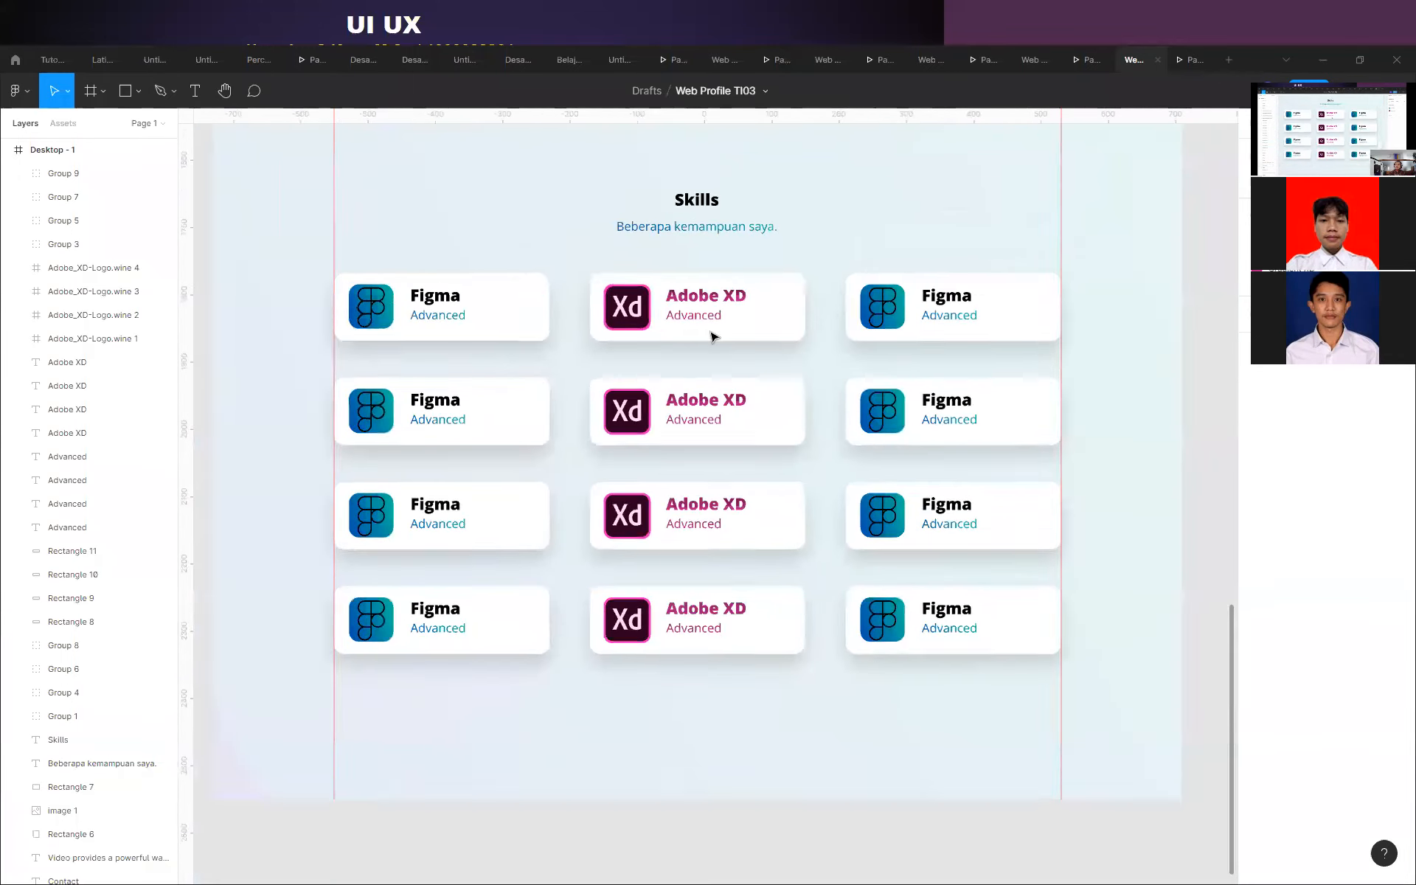
scroll(358, 319, up, 6)
click(444, 287)
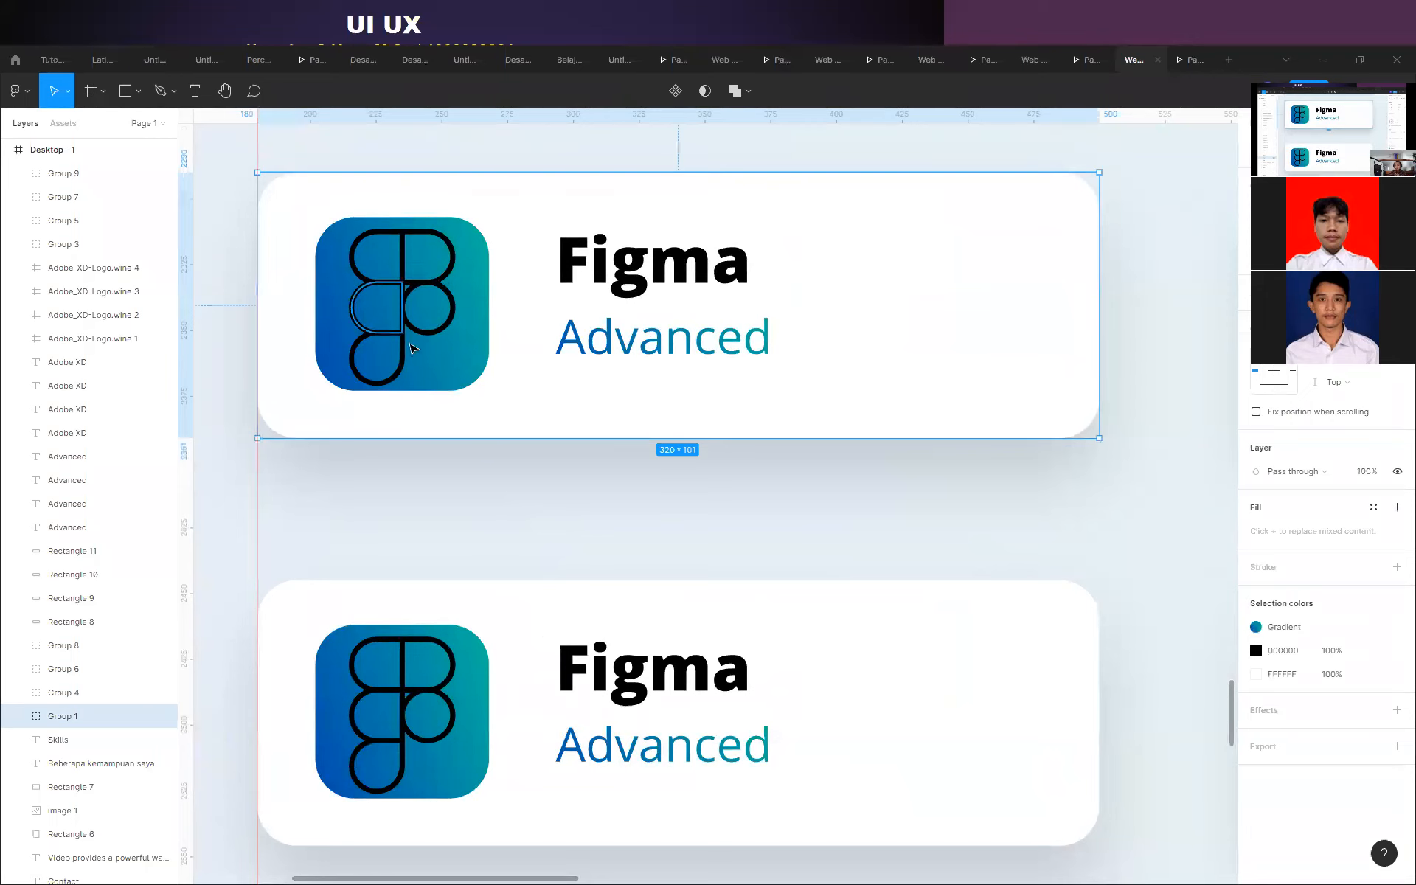
scroll(464, 369, down, 6)
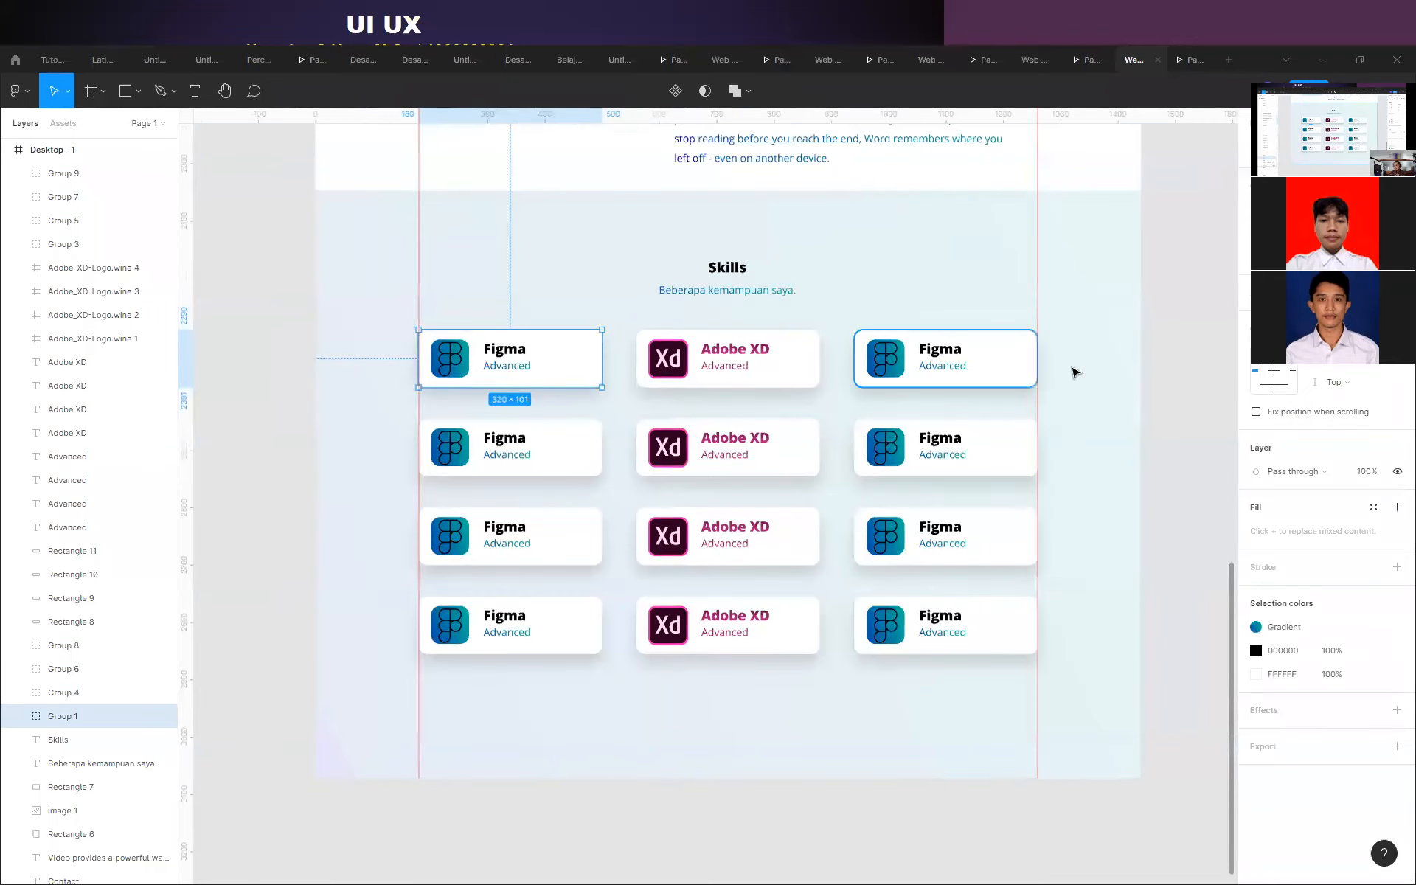
click(1188, 331)
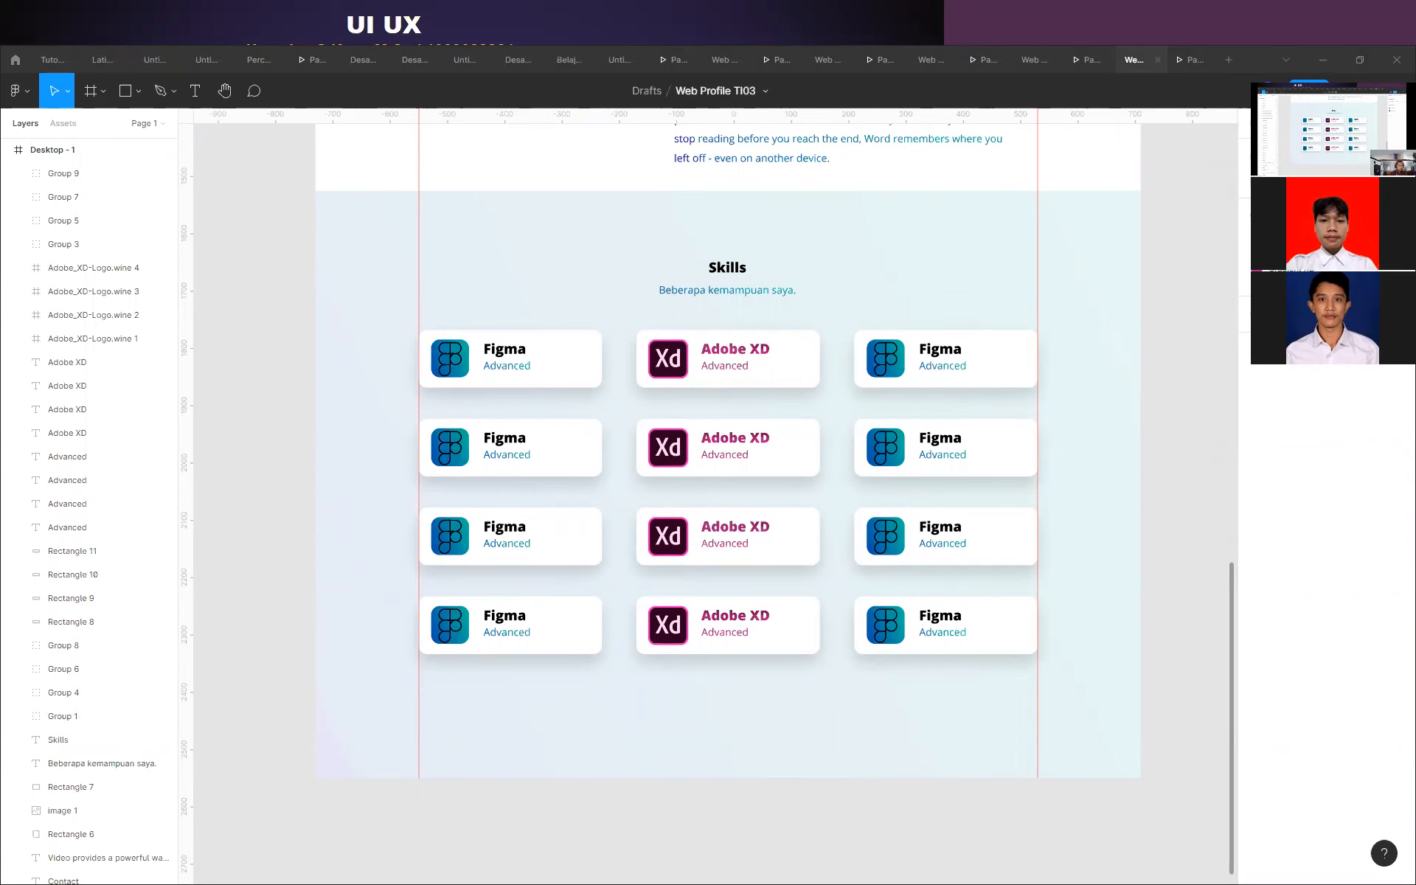
Switch to the browser, search the logo site for "toon" and download the Toon Boom Animation logo as SVG.
key(alt+Tab)
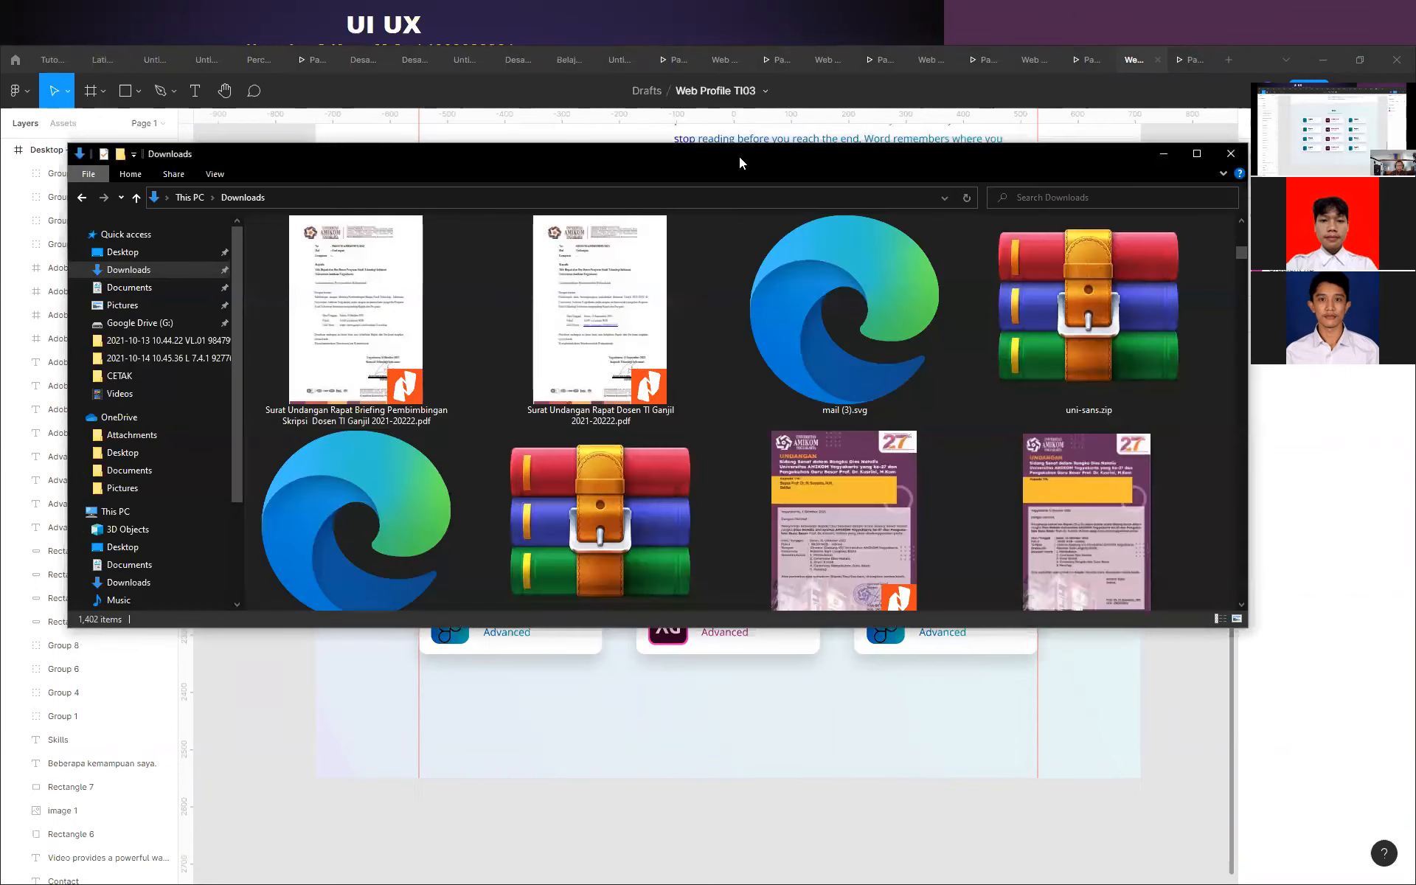
key(alt+Tab)
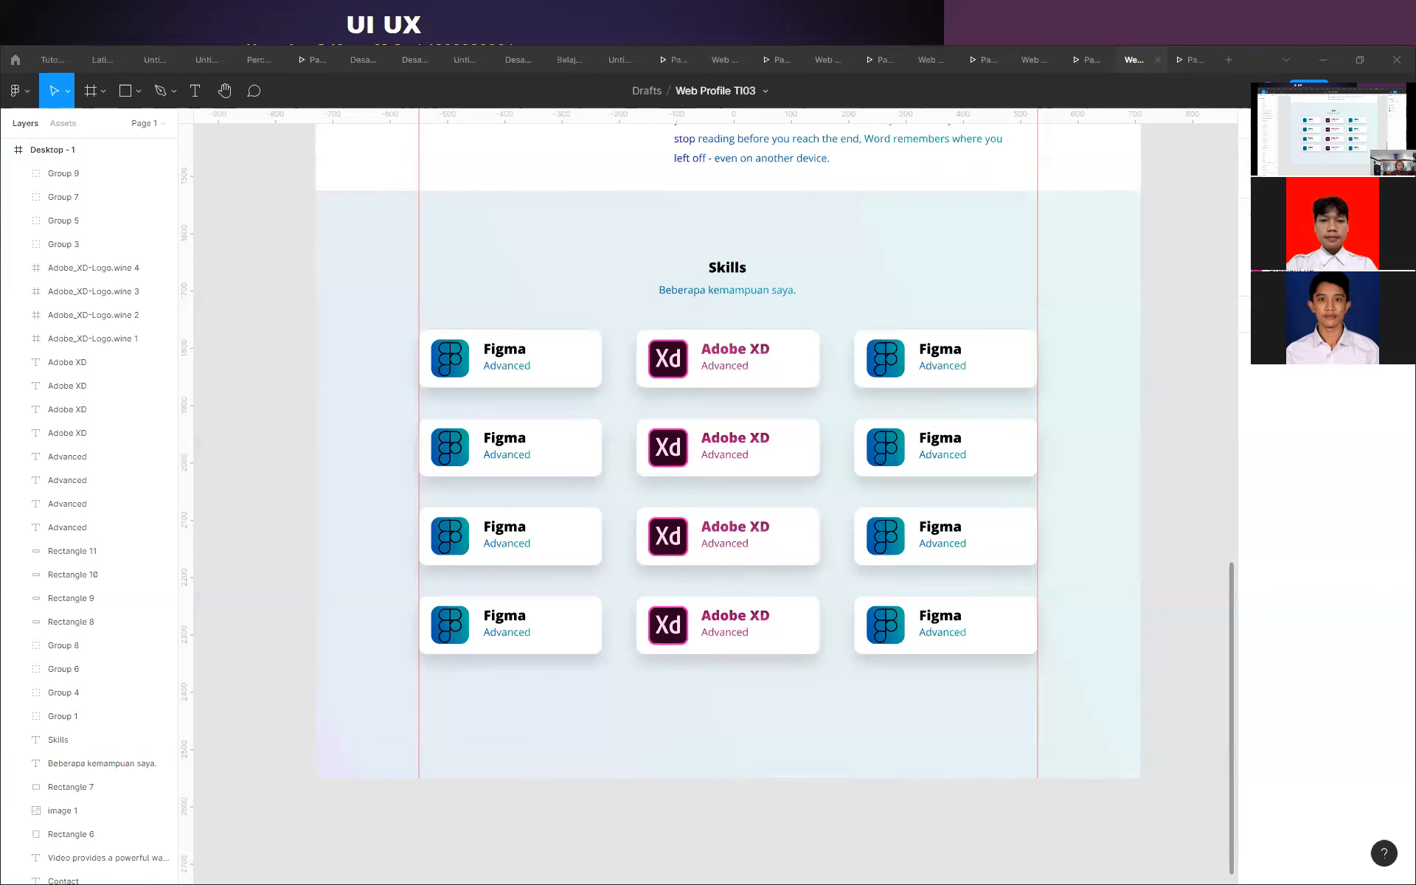
key(alt+Tab)
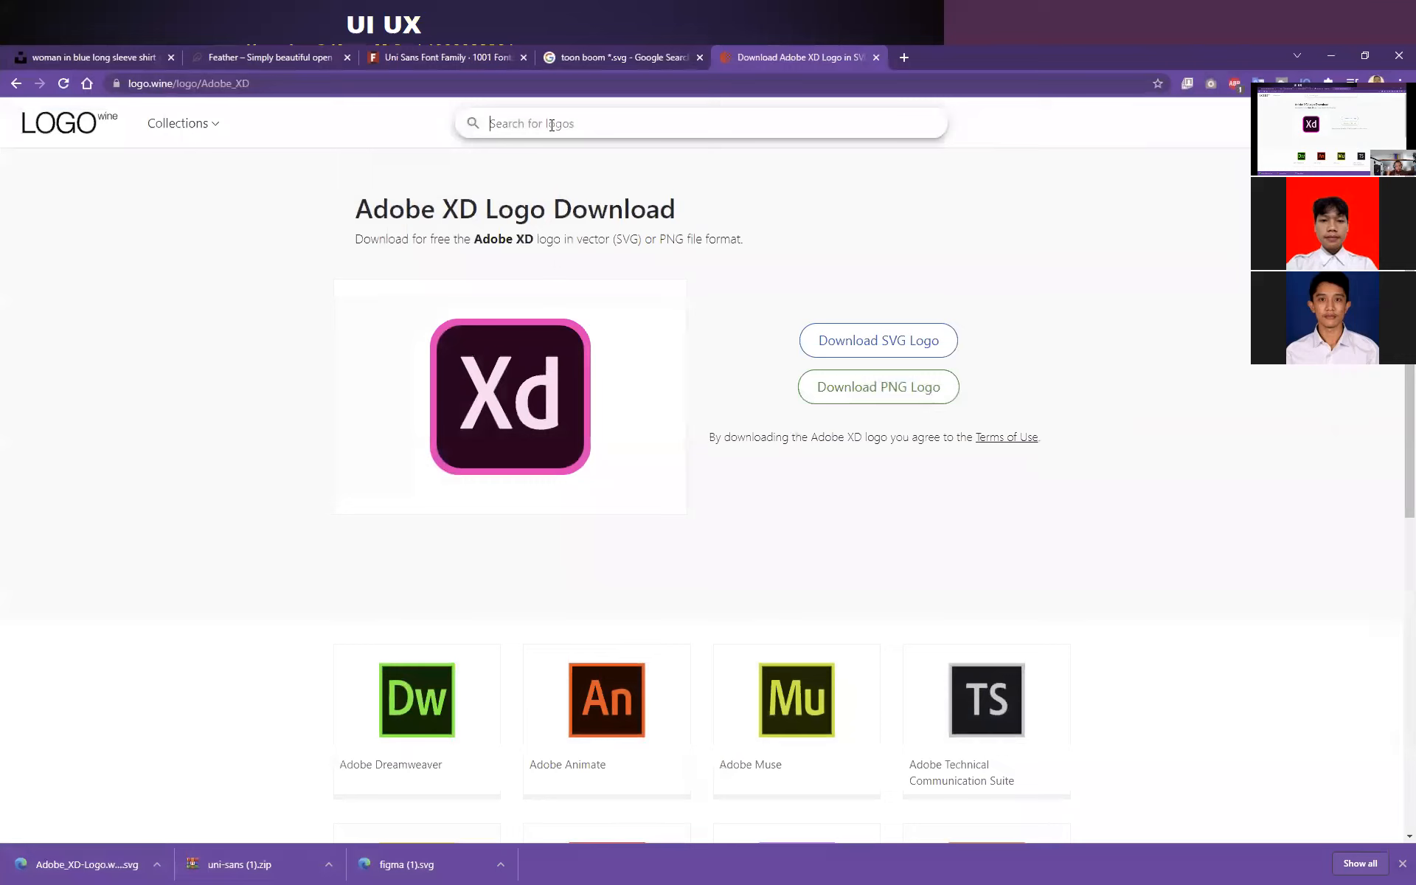
text(toon)
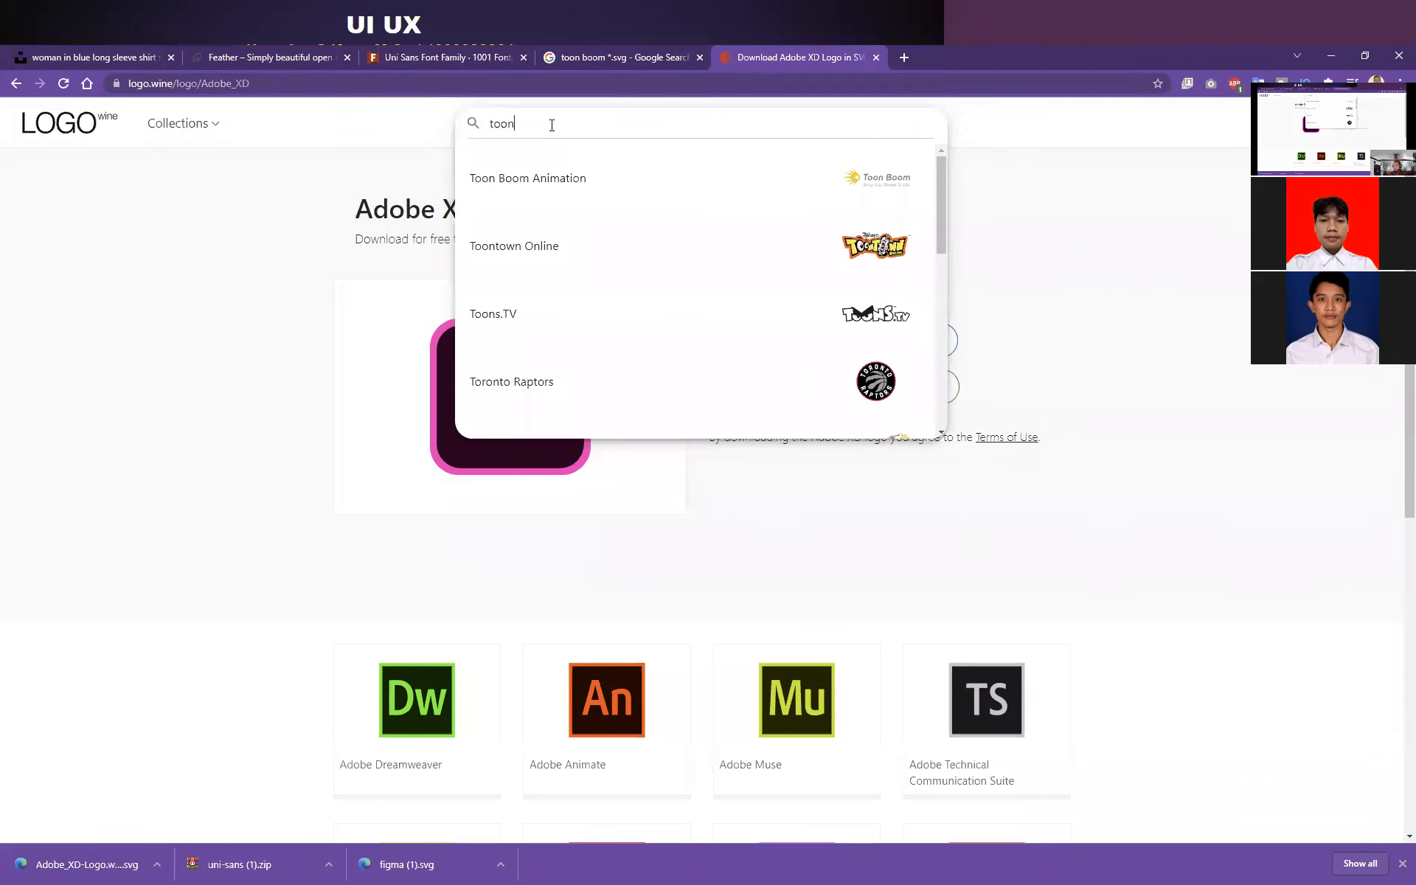
click(561, 181)
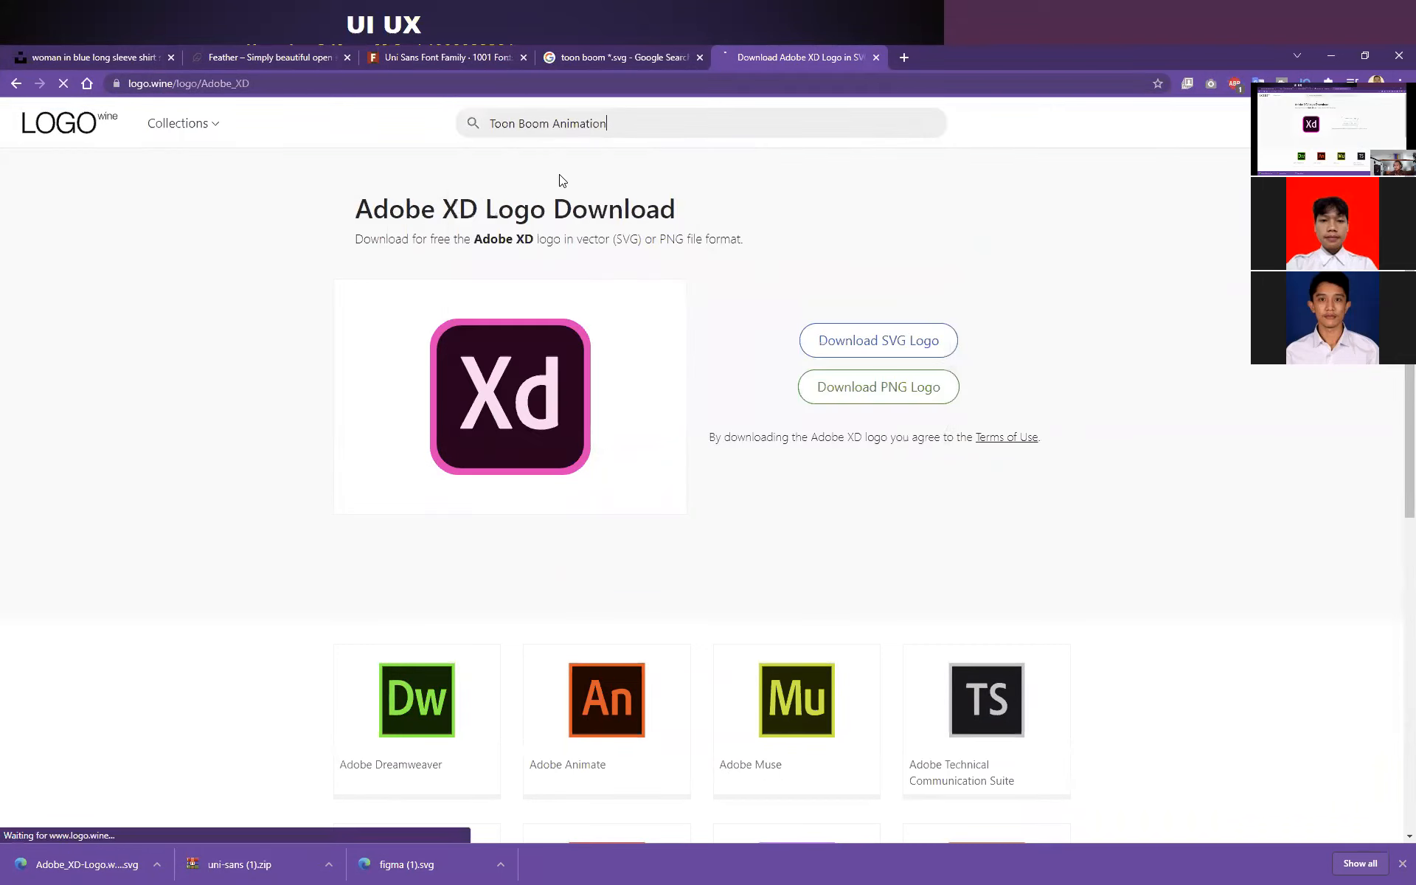
click(855, 352)
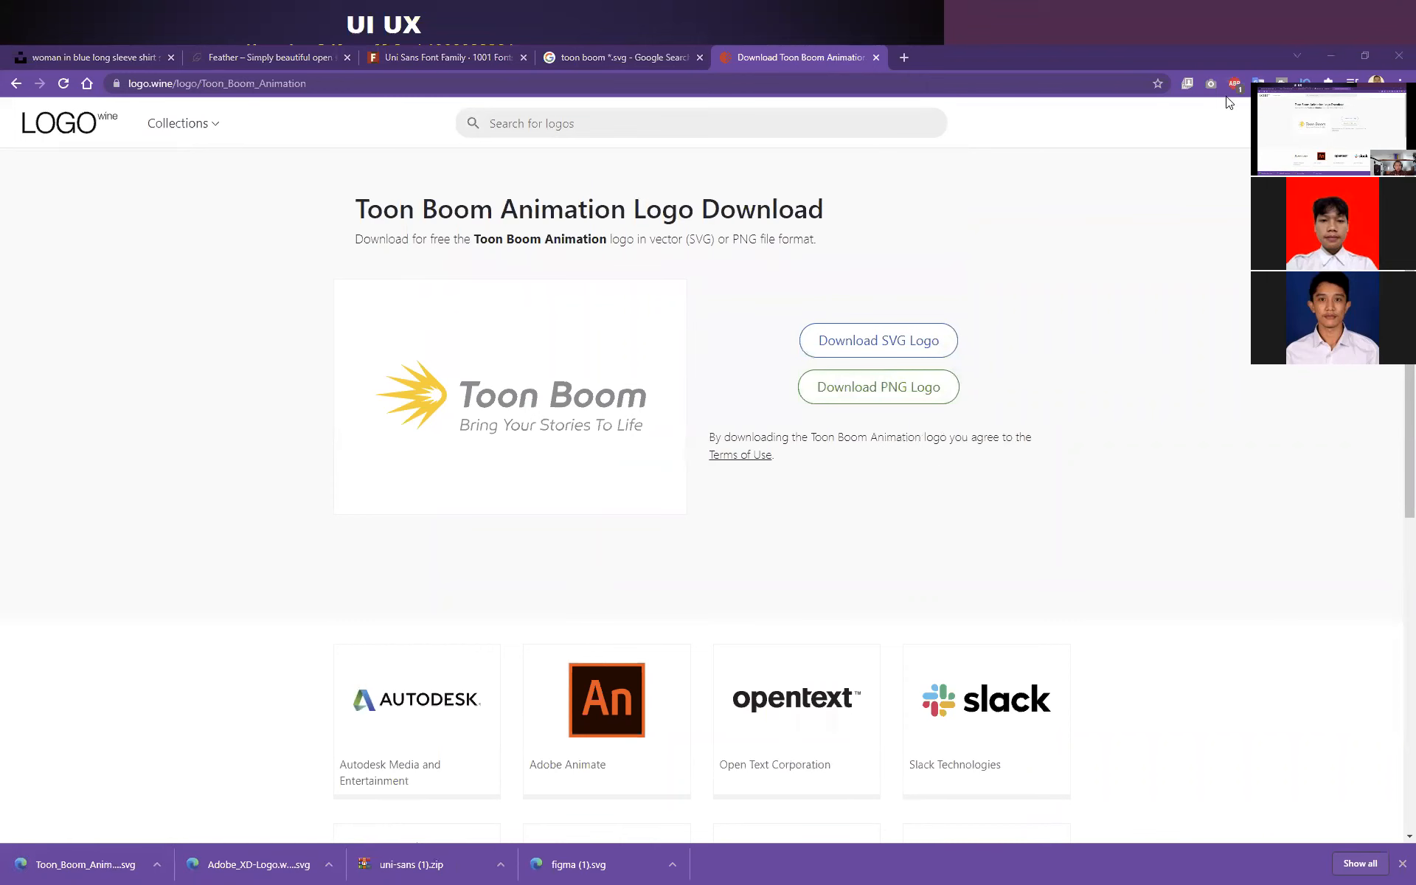
Switch back to Figma, import the downloaded Toon Boom SVG logo and scale it to about 263 × 175 above the cards.
click(1337, 65)
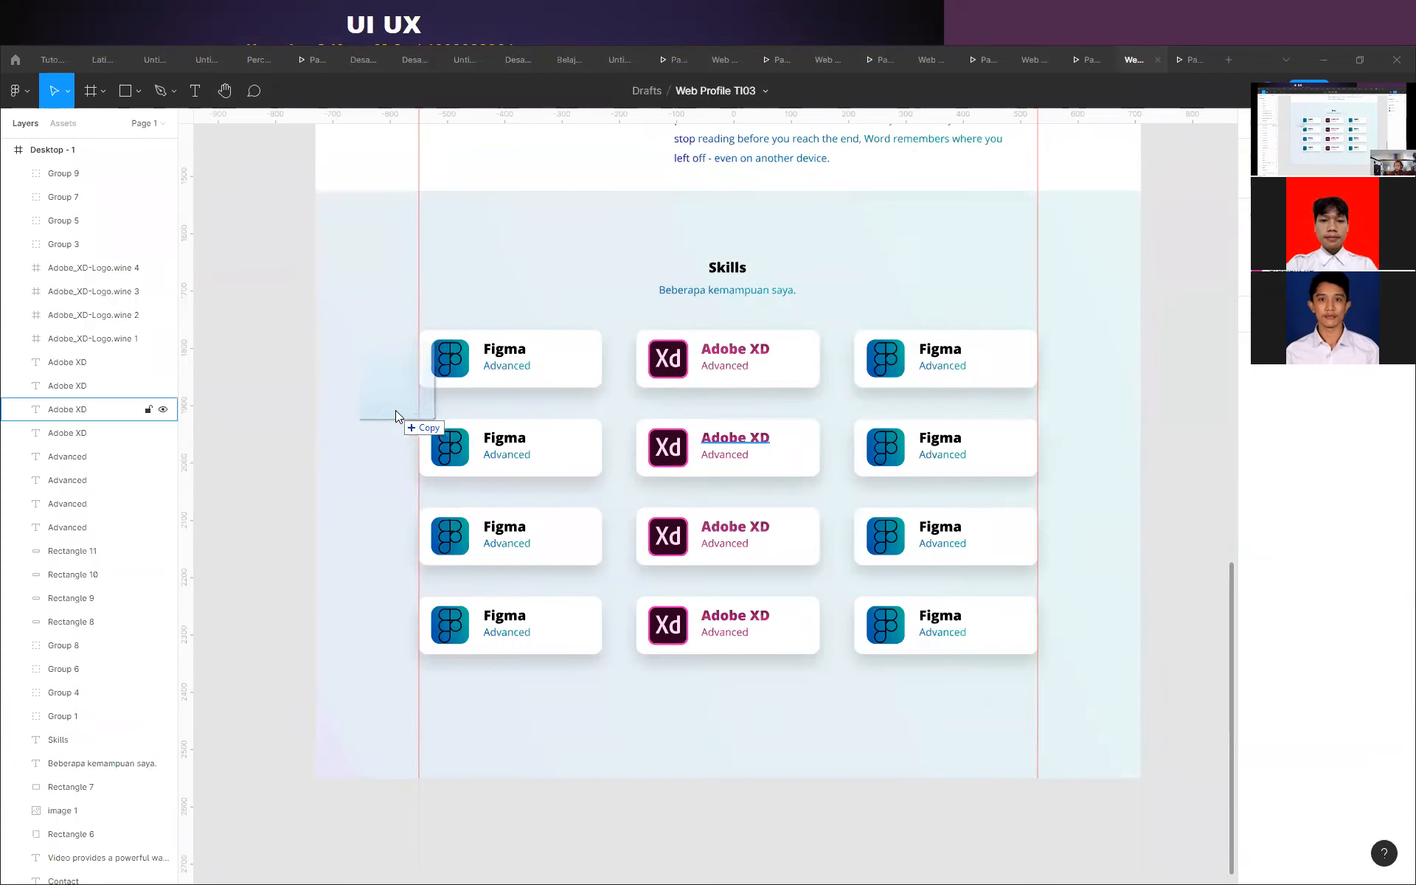
key(ctrl+v)
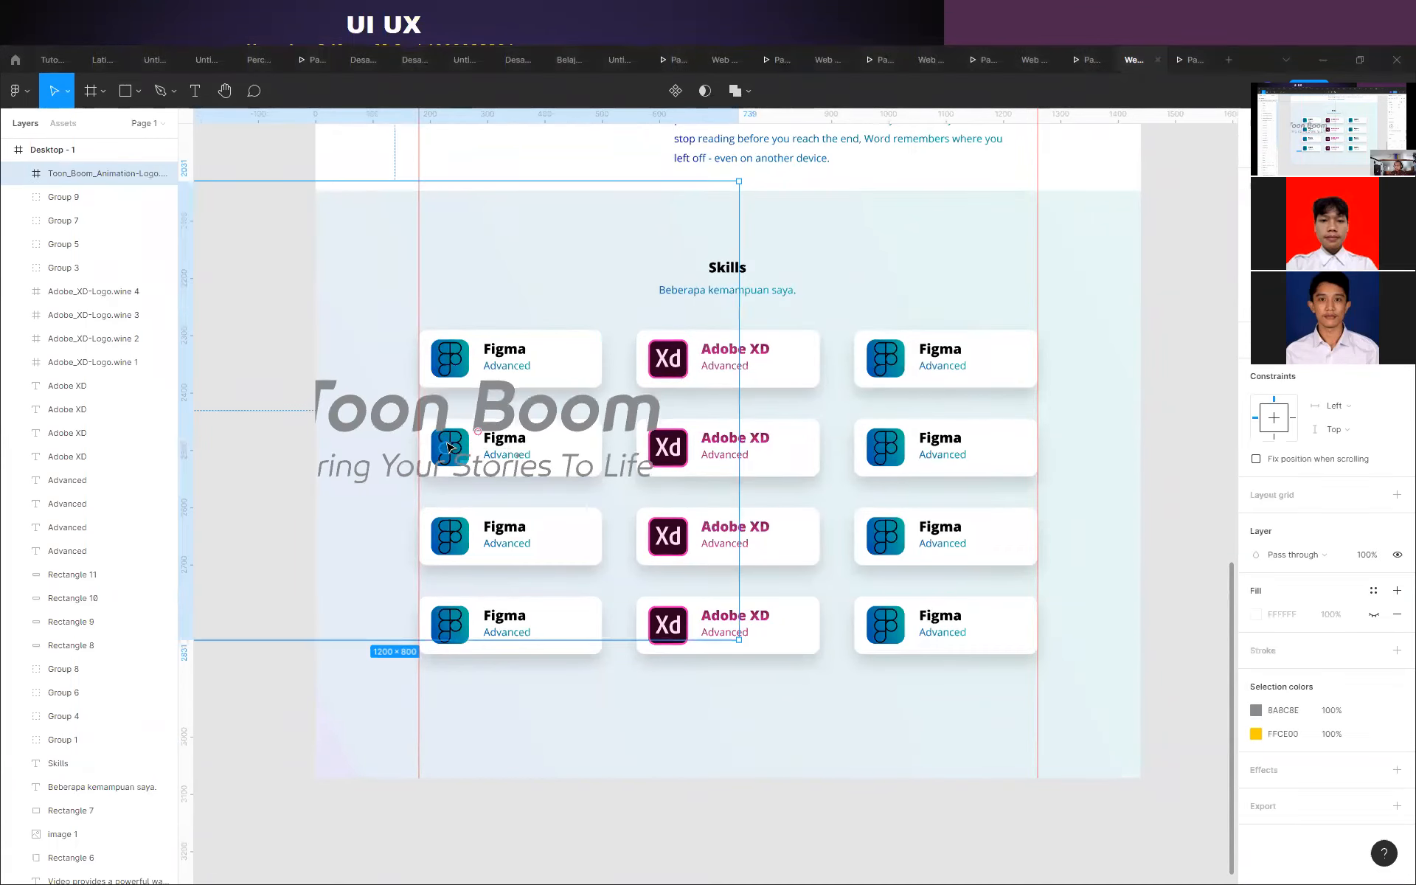
scroll(450, 447, up, 2)
scroll(450, 446, up, 1)
drag(383, 405, 795, 402)
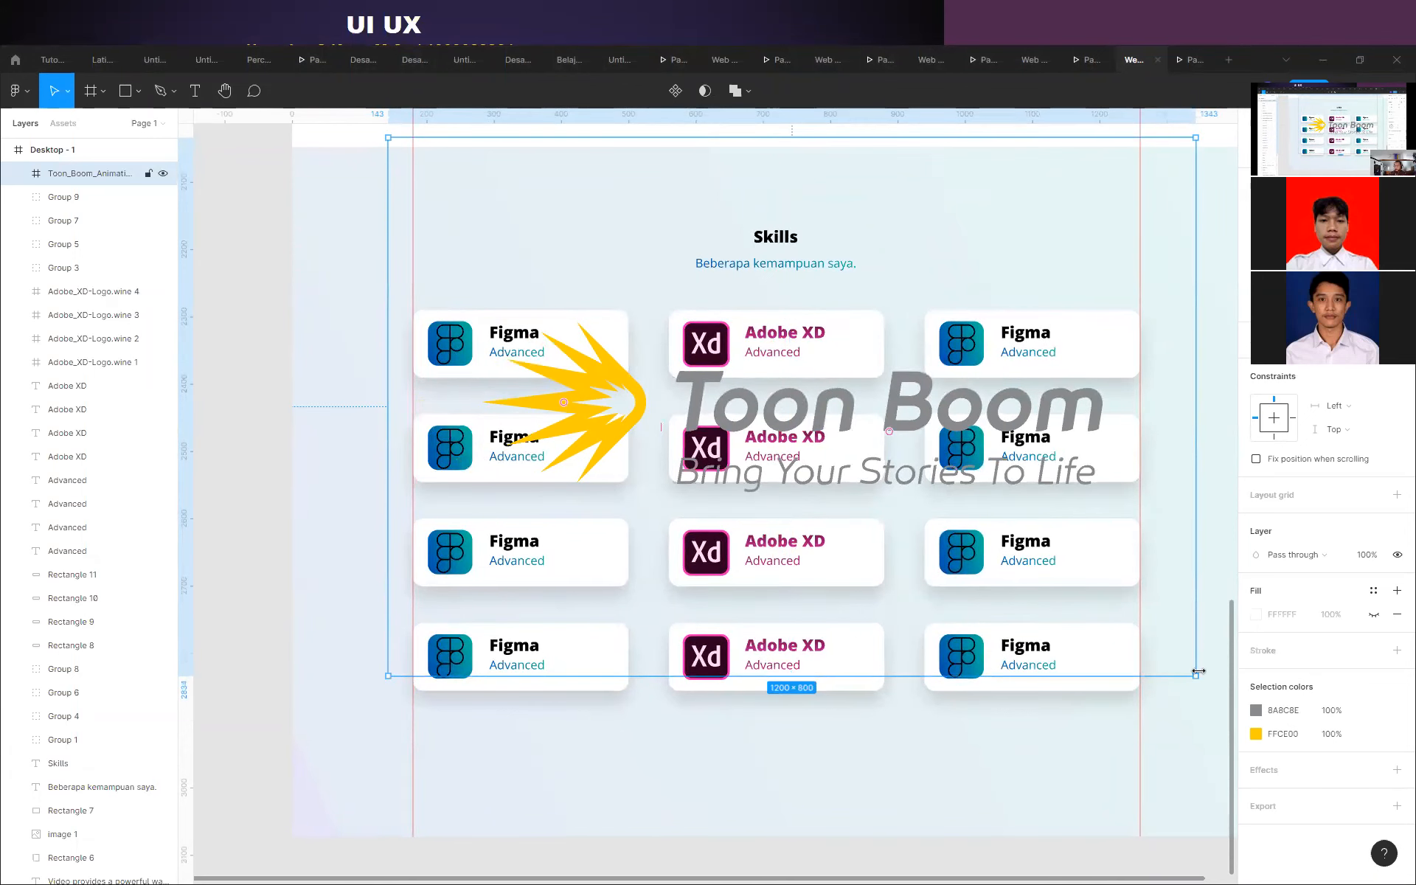
drag(1196, 676, 457, 255)
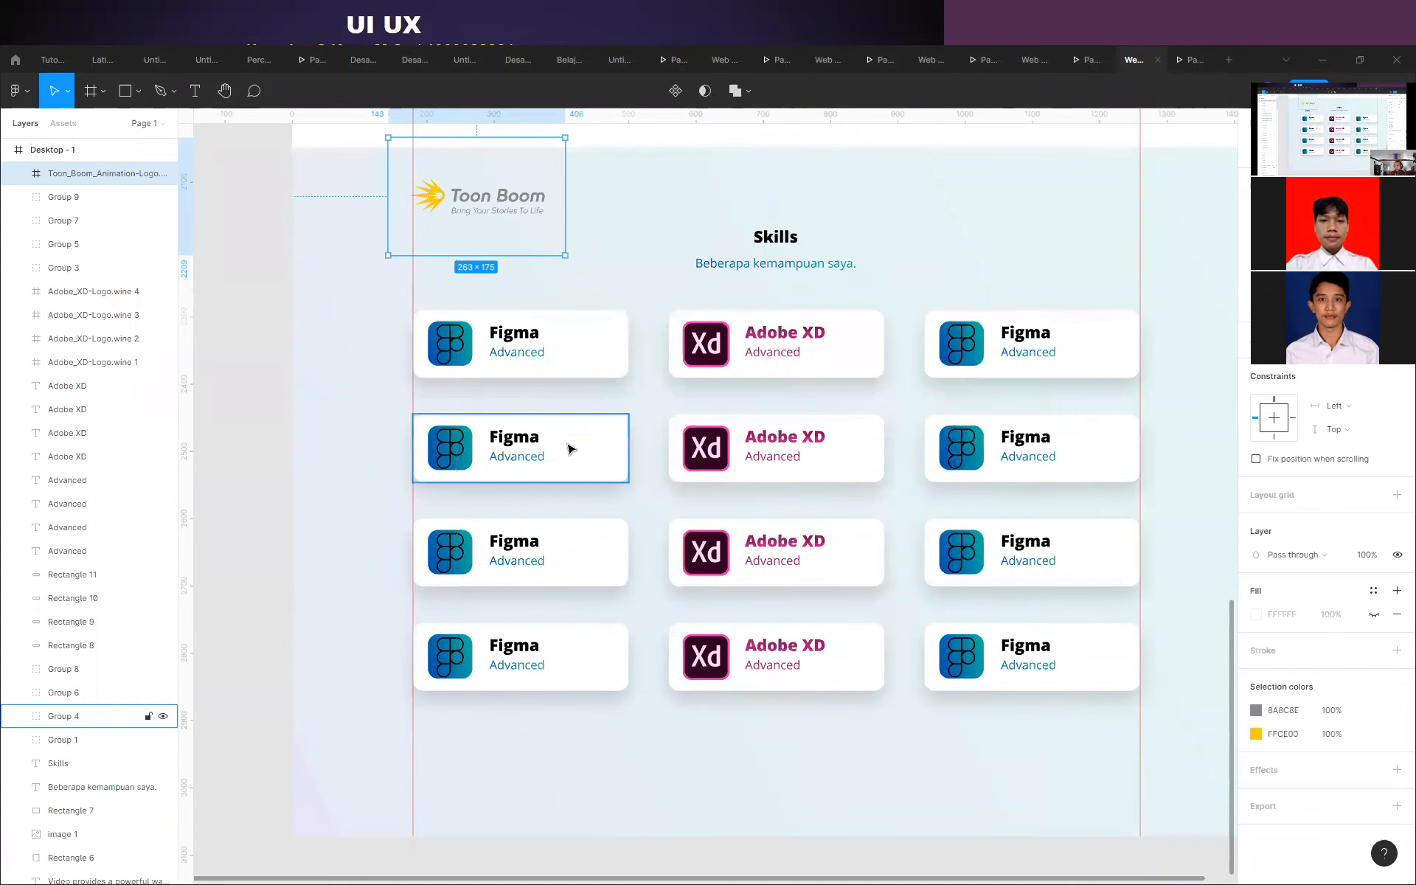
Move the Toon Boom logo layer into Group 4, the first card of the second row, above its Figma icon layer.
click(597, 474)
click(478, 194)
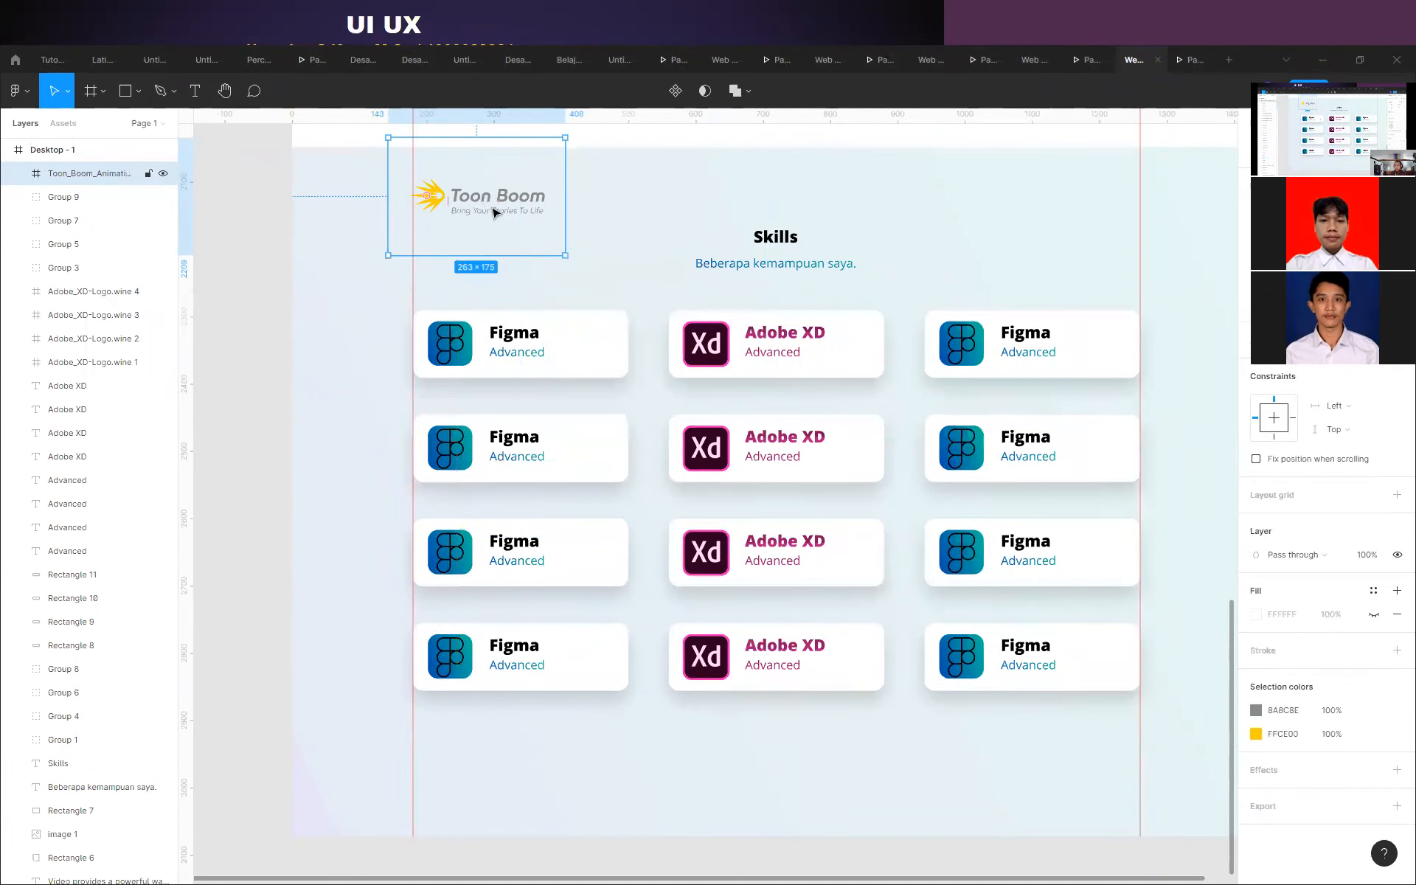
click(621, 457)
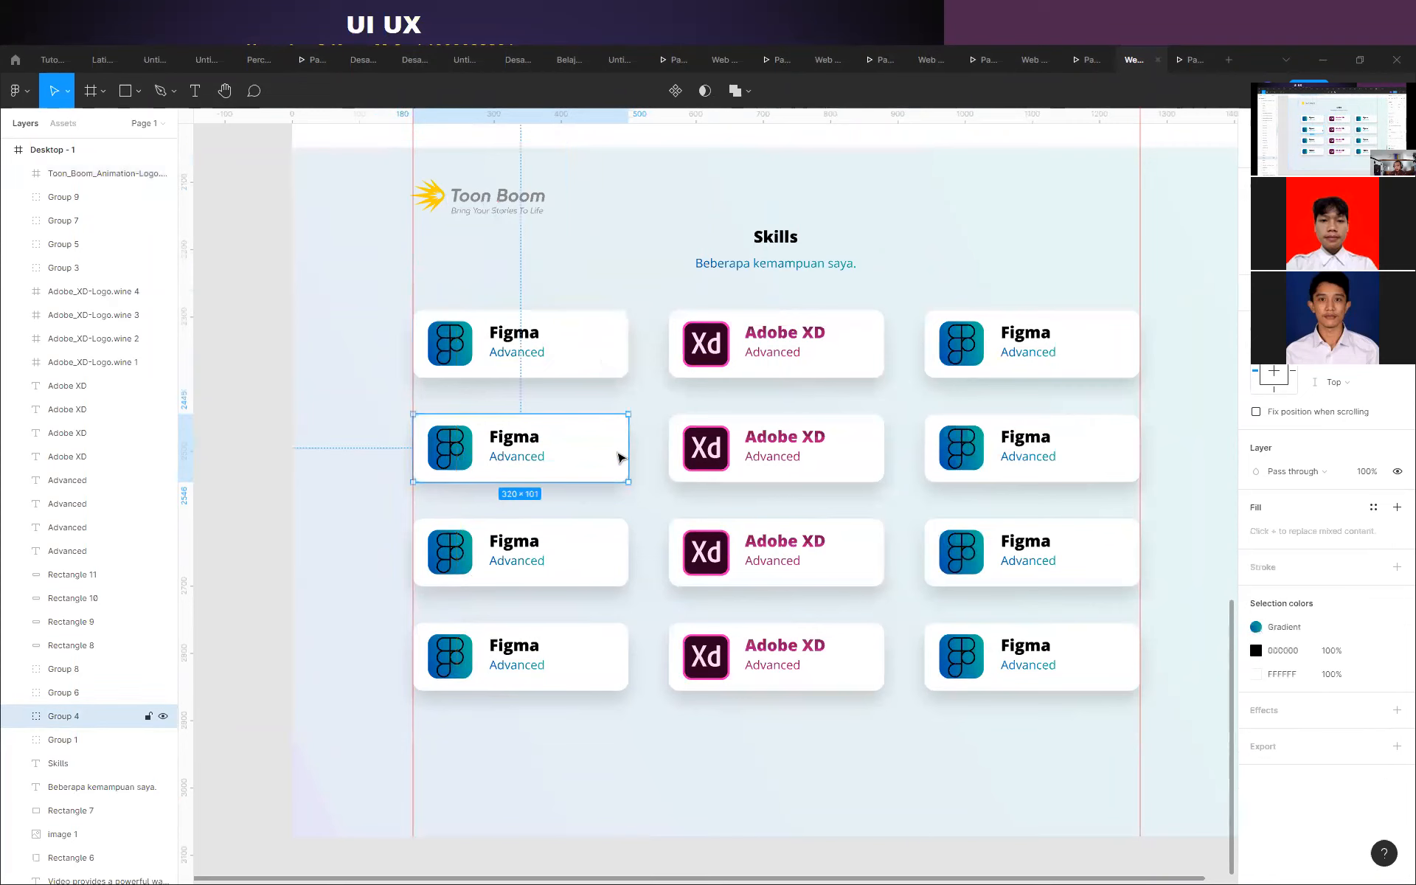
click(510, 198)
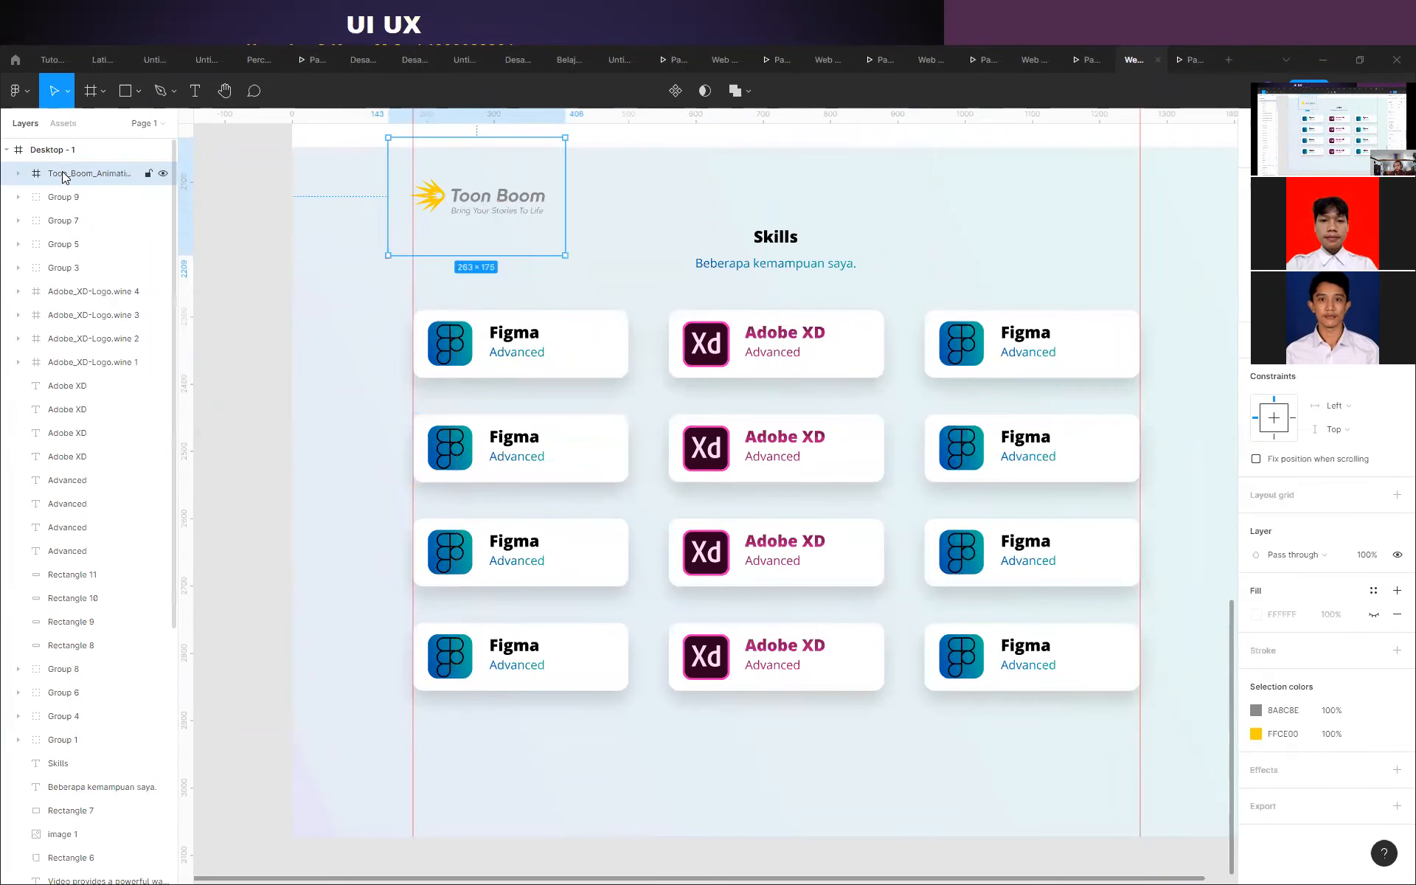
click(18, 716)
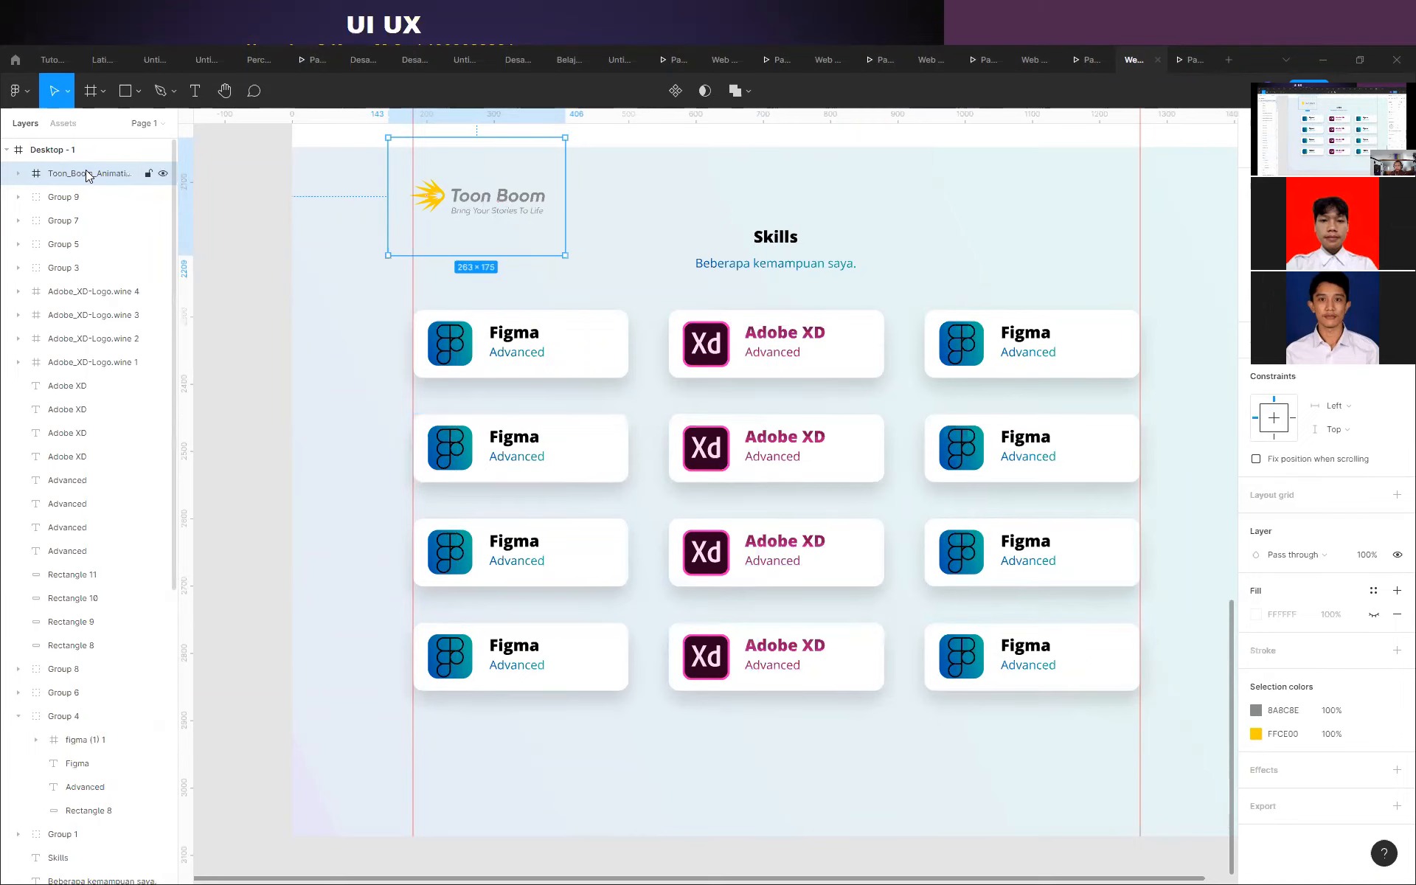
drag(83, 177, 96, 732)
Delete the Figma icon from the second row's first card and move the Toon Boom logo onto that card.
click(80, 751)
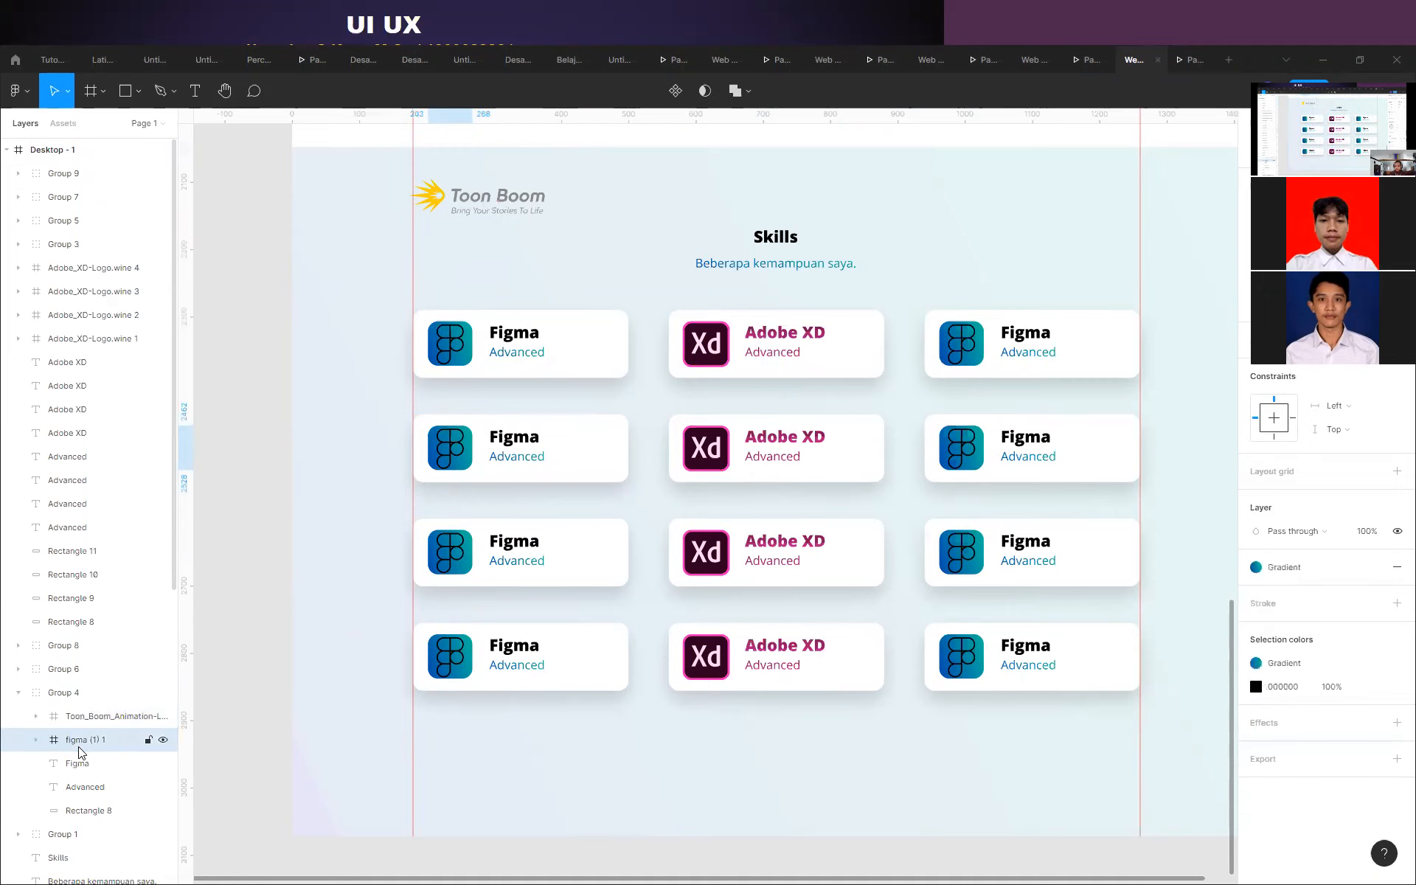
key(Delete)
click(107, 725)
drag(476, 206, 469, 448)
scroll(469, 449, up, 5)
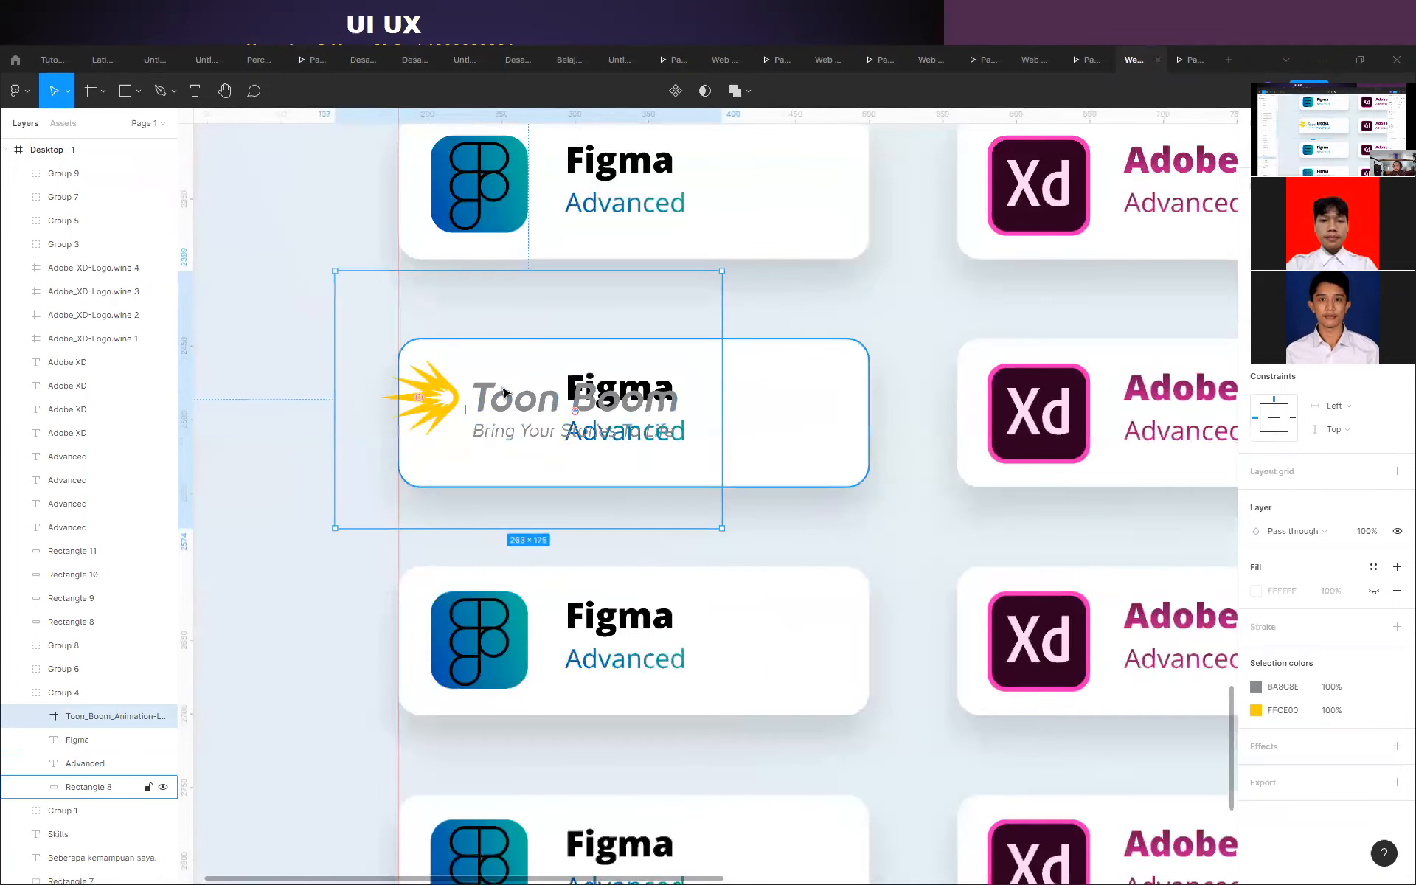
Delete the tagline beneath the Toon Boom lettering and the Figma title from the second row's first card.
click(37, 717)
click(96, 763)
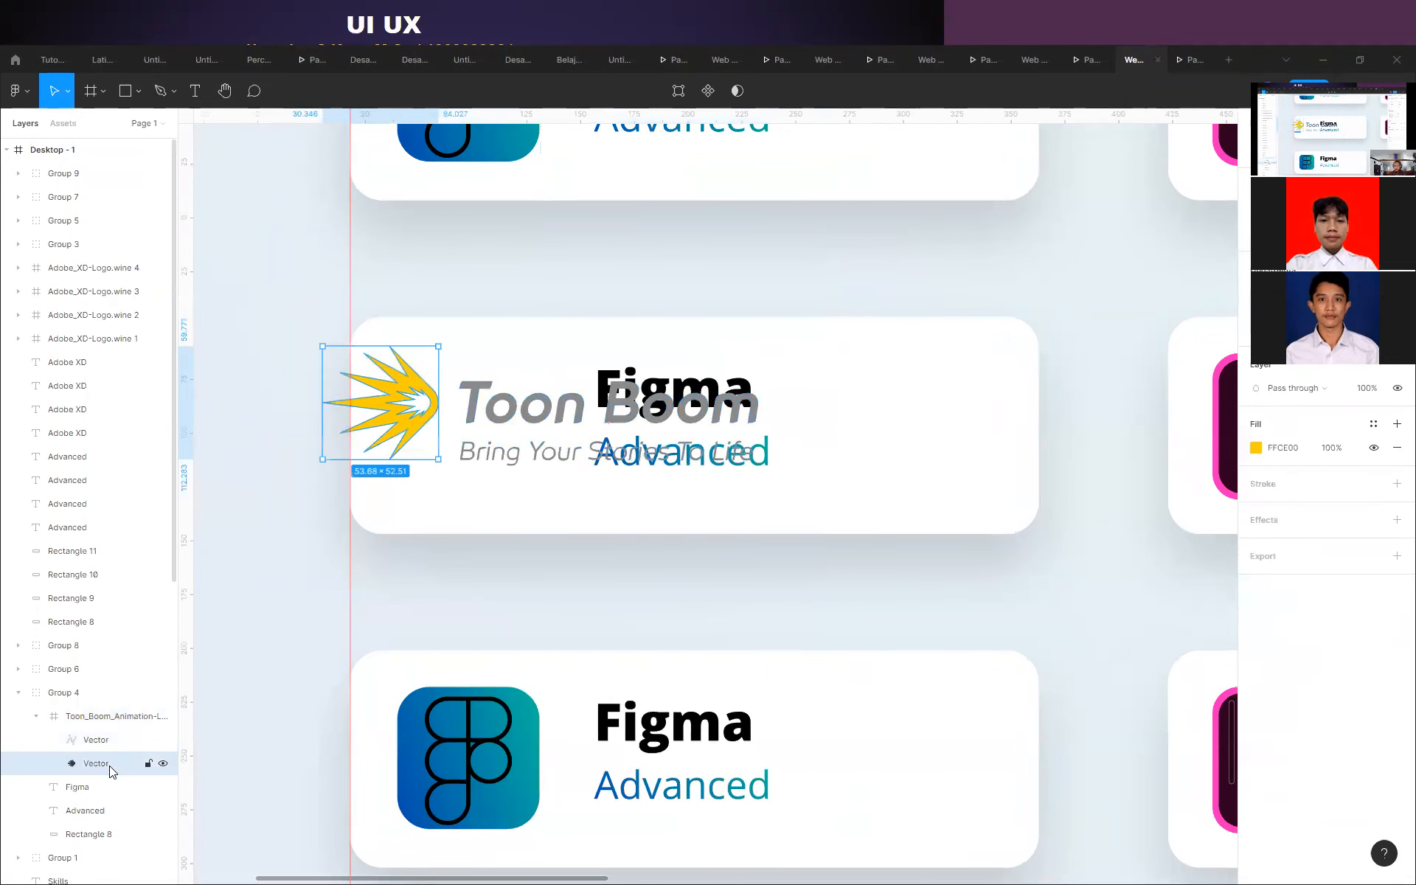
click(520, 458)
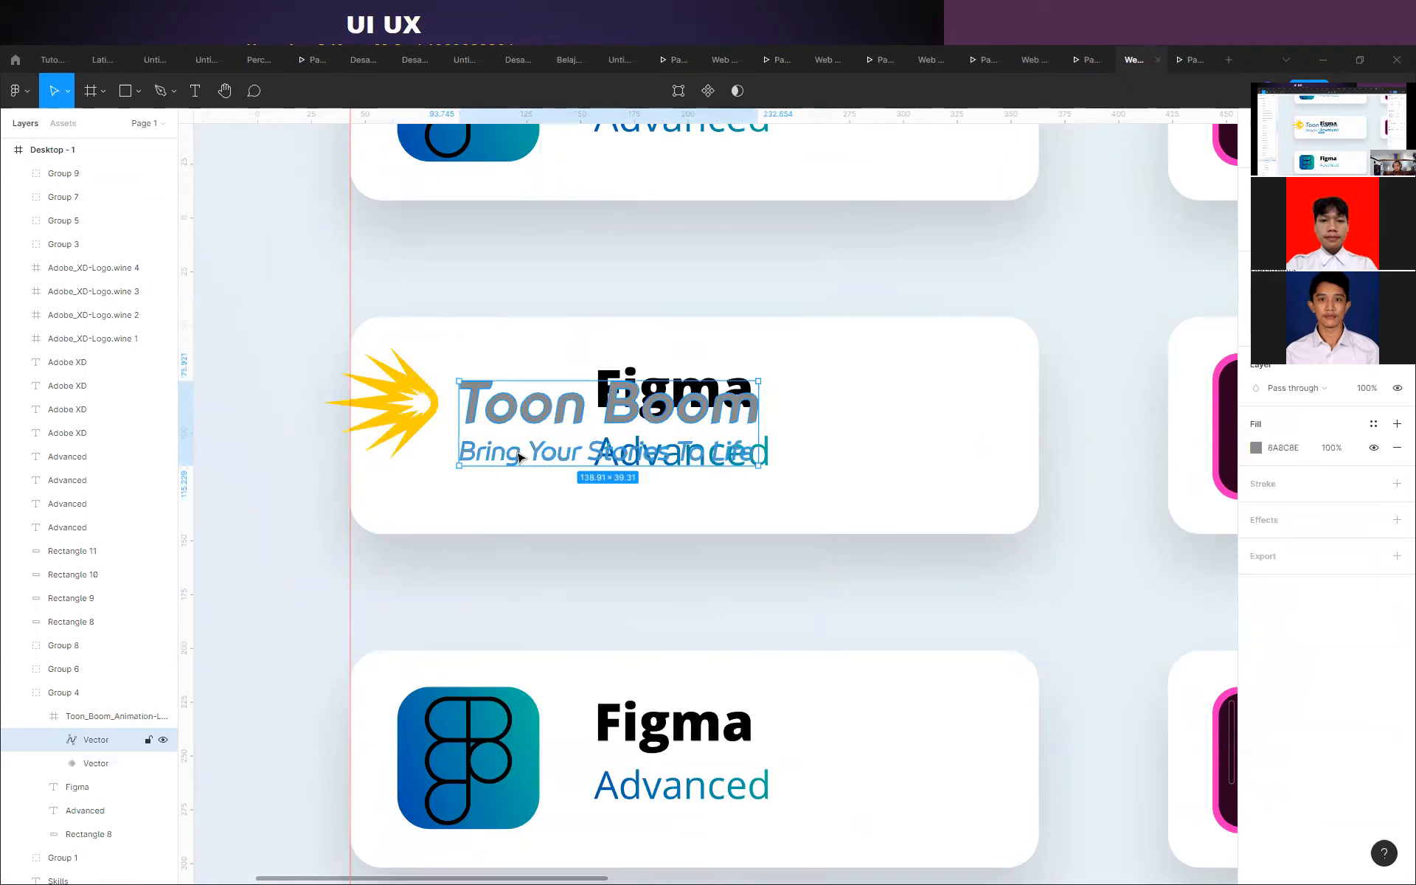
double_click(520, 457)
drag(808, 555, 428, 440)
key(Delete)
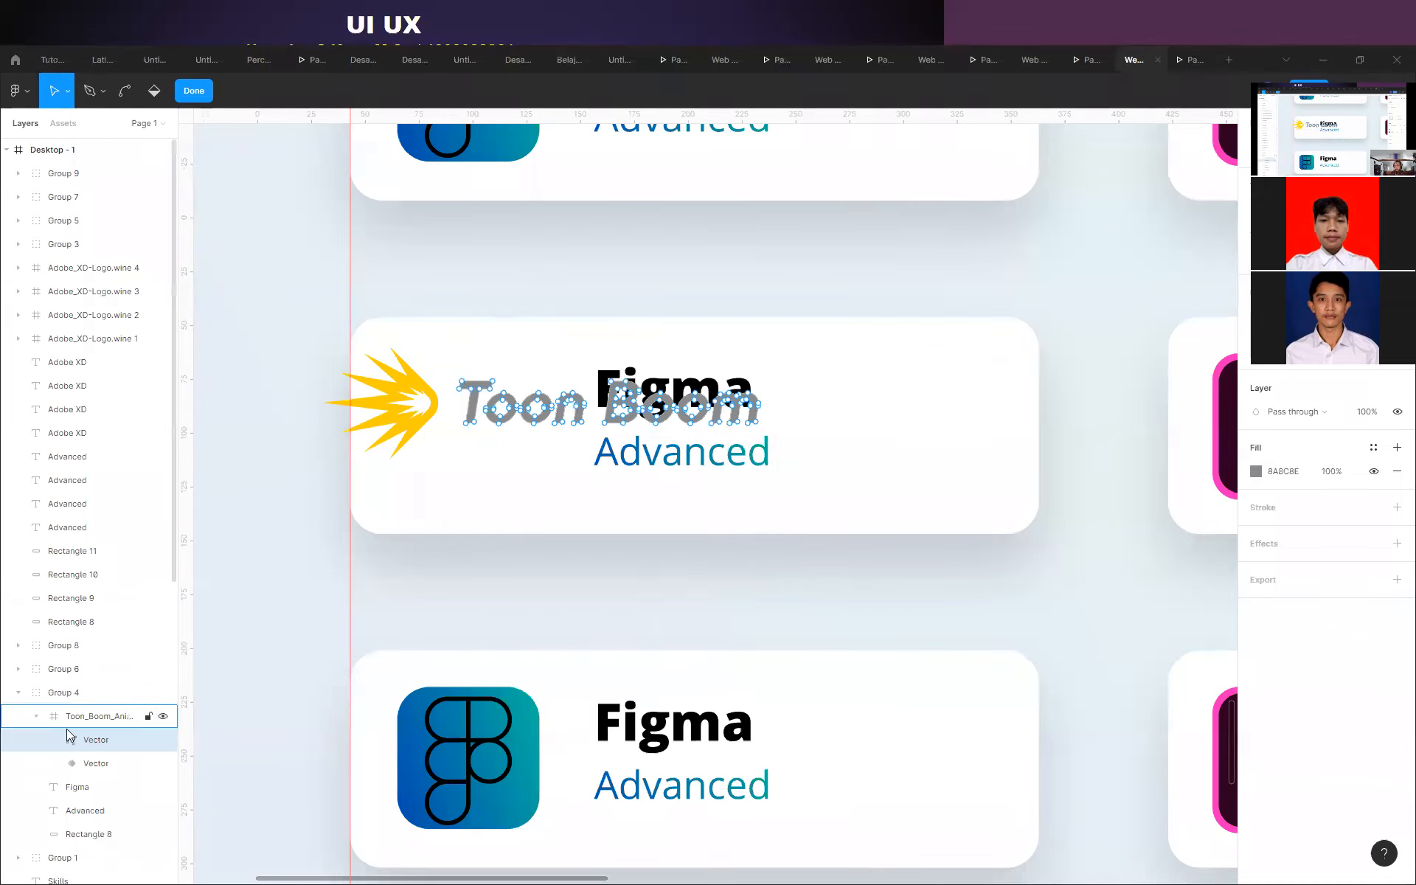
click(80, 788)
key(Delete)
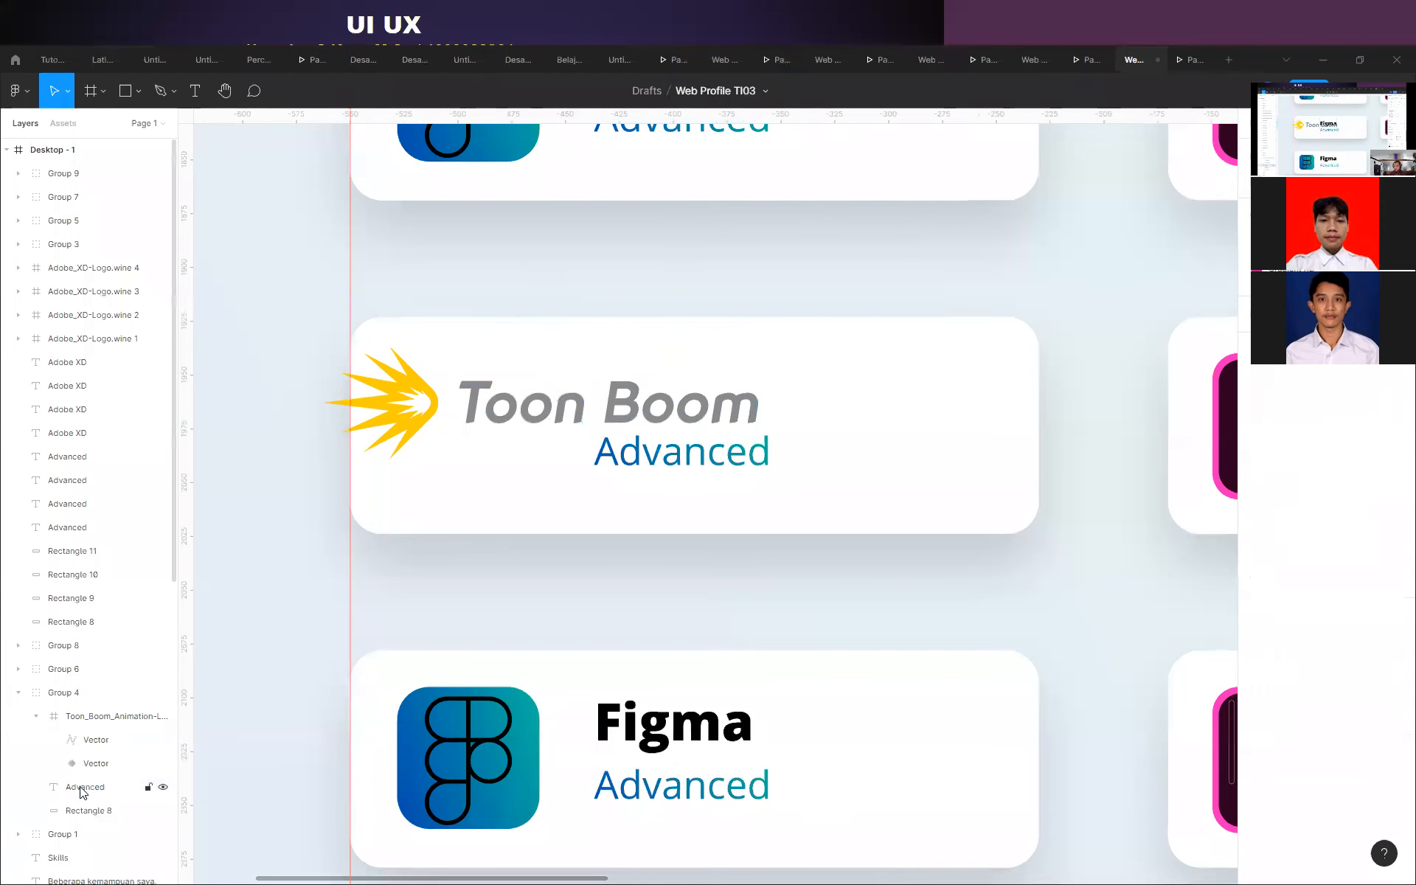
click(472, 388)
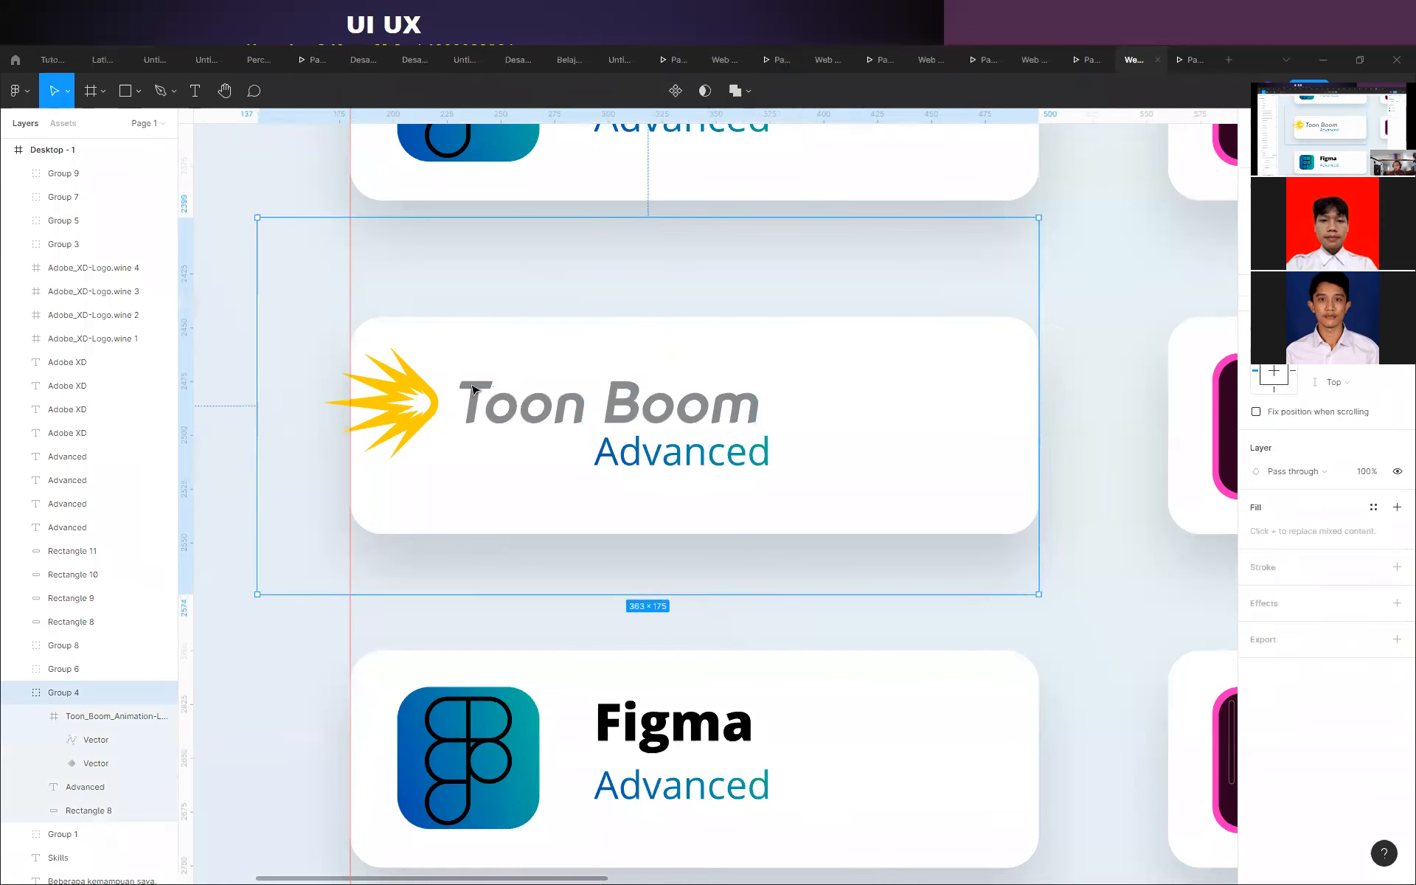
drag(472, 389, 512, 395)
key(ctrl+z)
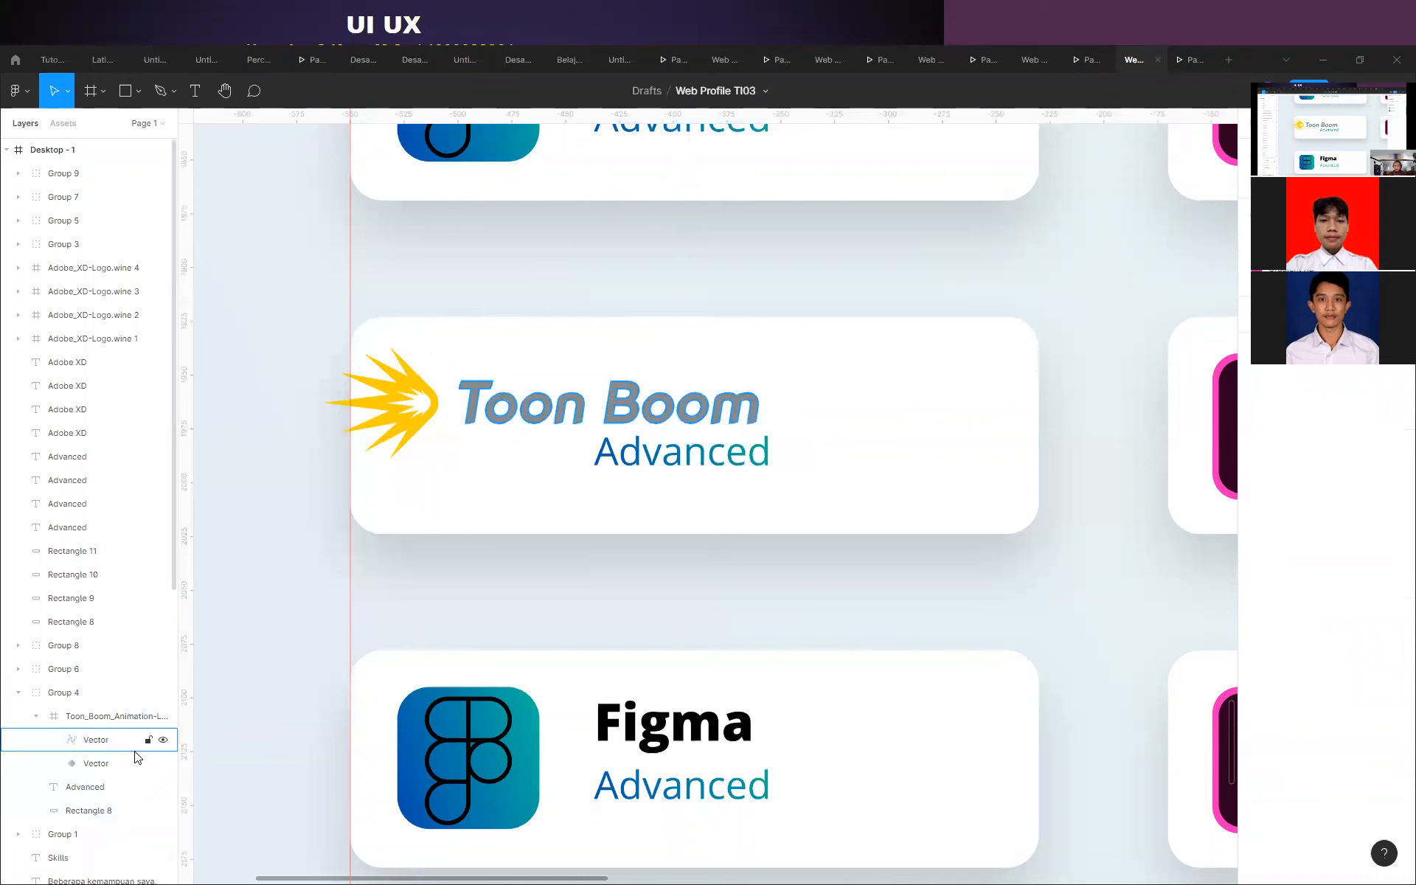
Move the Toon Boom lettering above the Advanced label and enlarge the starburst to about 65 × 64 in the card's icon area.
click(96, 713)
click(104, 746)
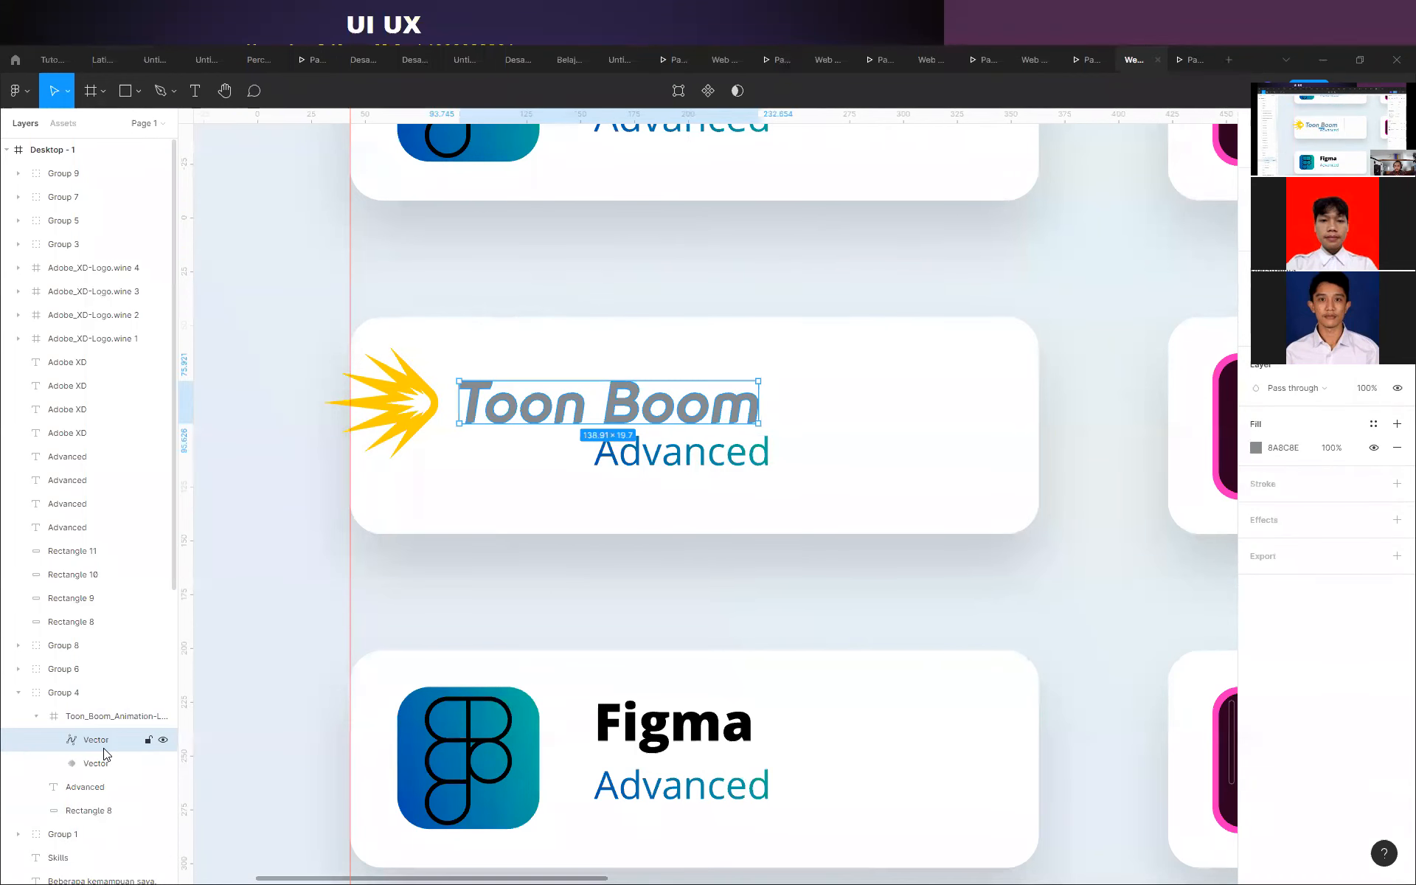
drag(413, 410, 468, 436)
drag(548, 410, 680, 410)
click(474, 444)
mouse_move(474, 445)
mouse_down()
mouse_move(497, 444)
mouse_move(546, 507)
mouse_move(494, 450)
mouse_up()
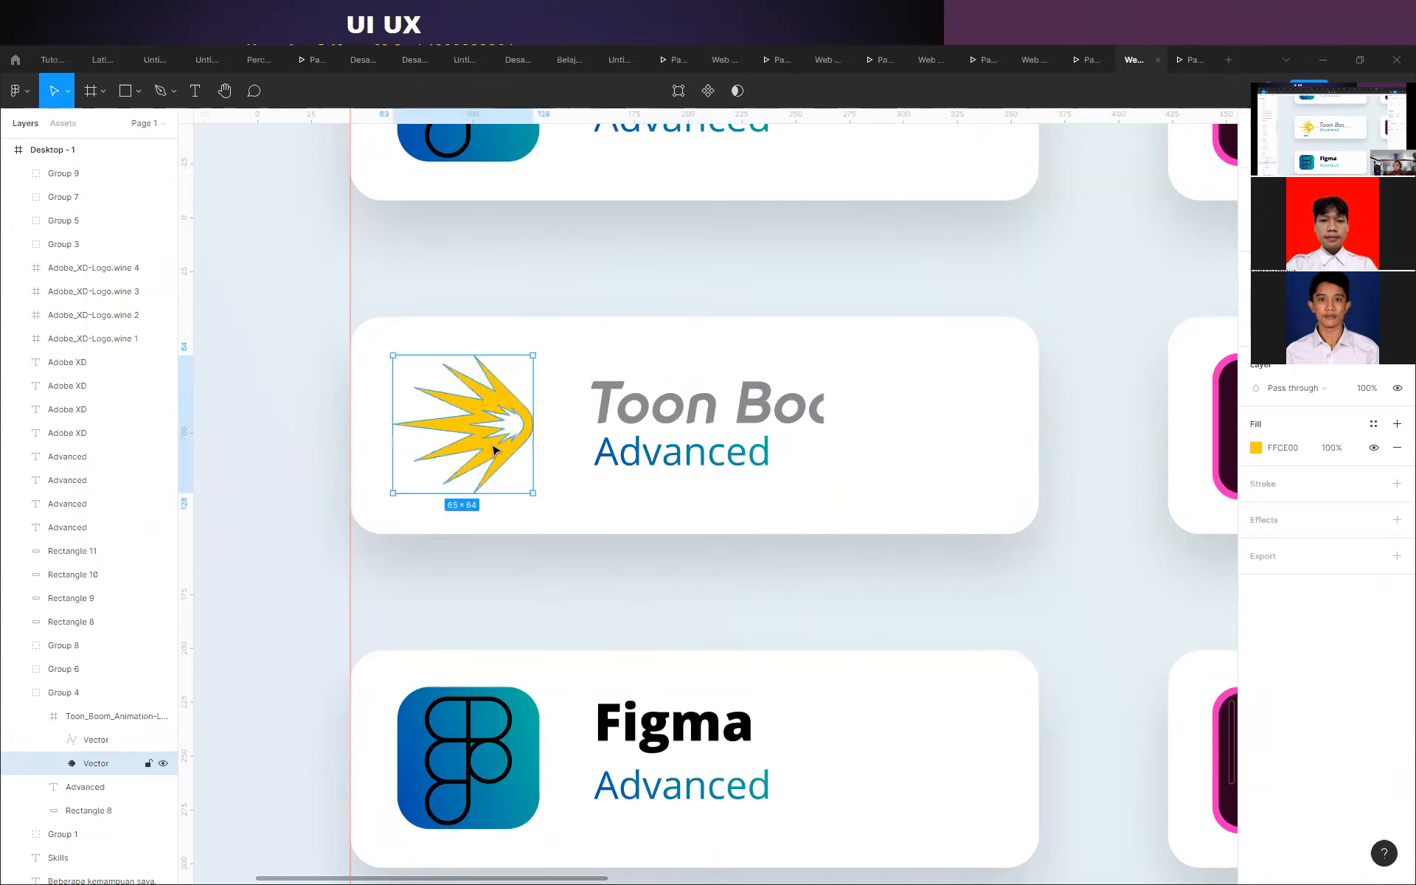
click(752, 421)
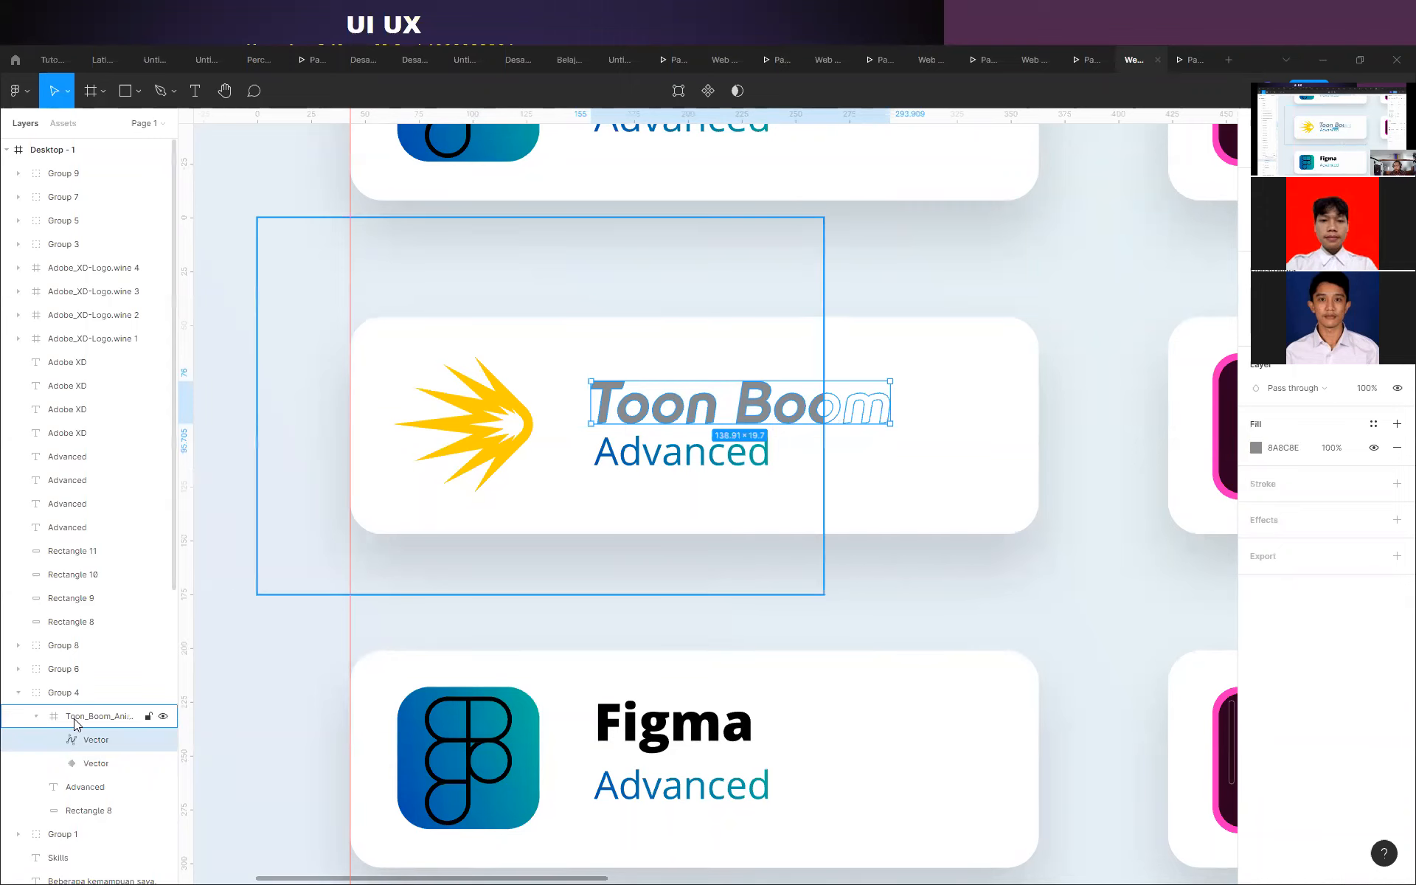
click(111, 716)
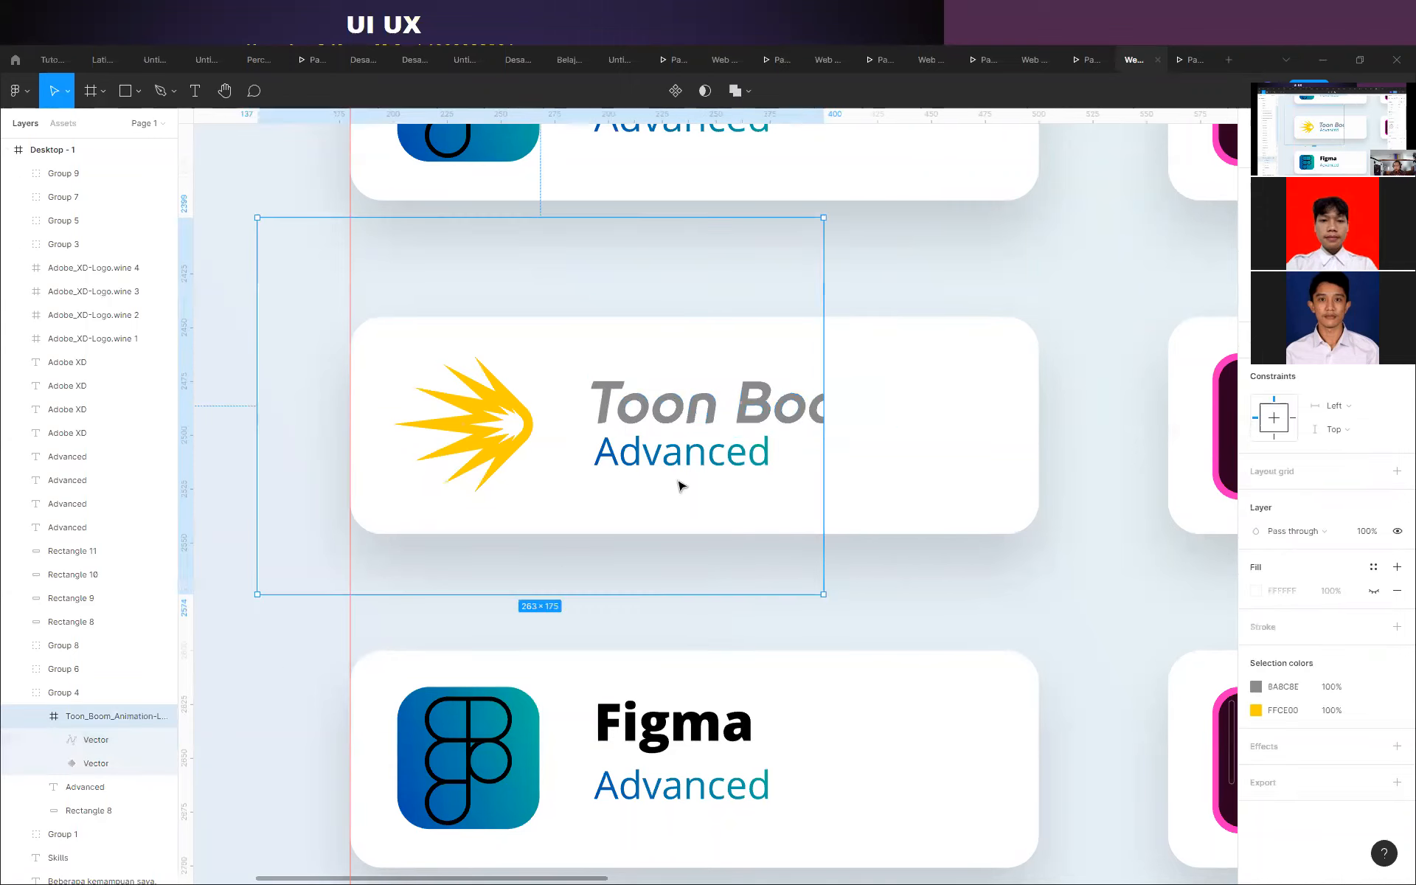
drag(824, 296, 904, 307)
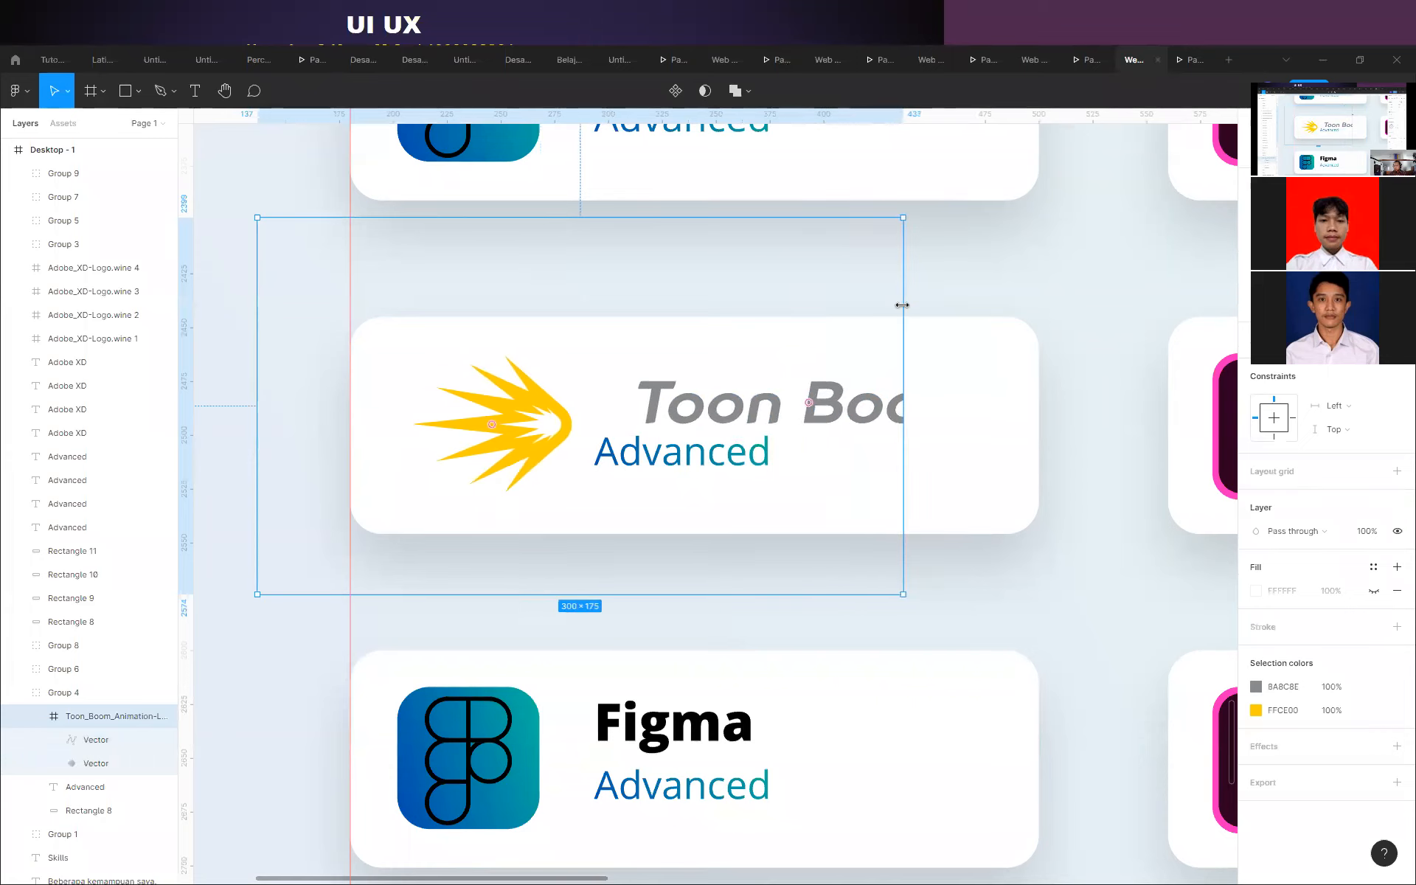
key(ctrl+z)
Shift the Toon Boom logo frame right and move its starburst and lettering back left so the whole lettering fits.
drag(646, 412, 715, 417)
click(96, 740)
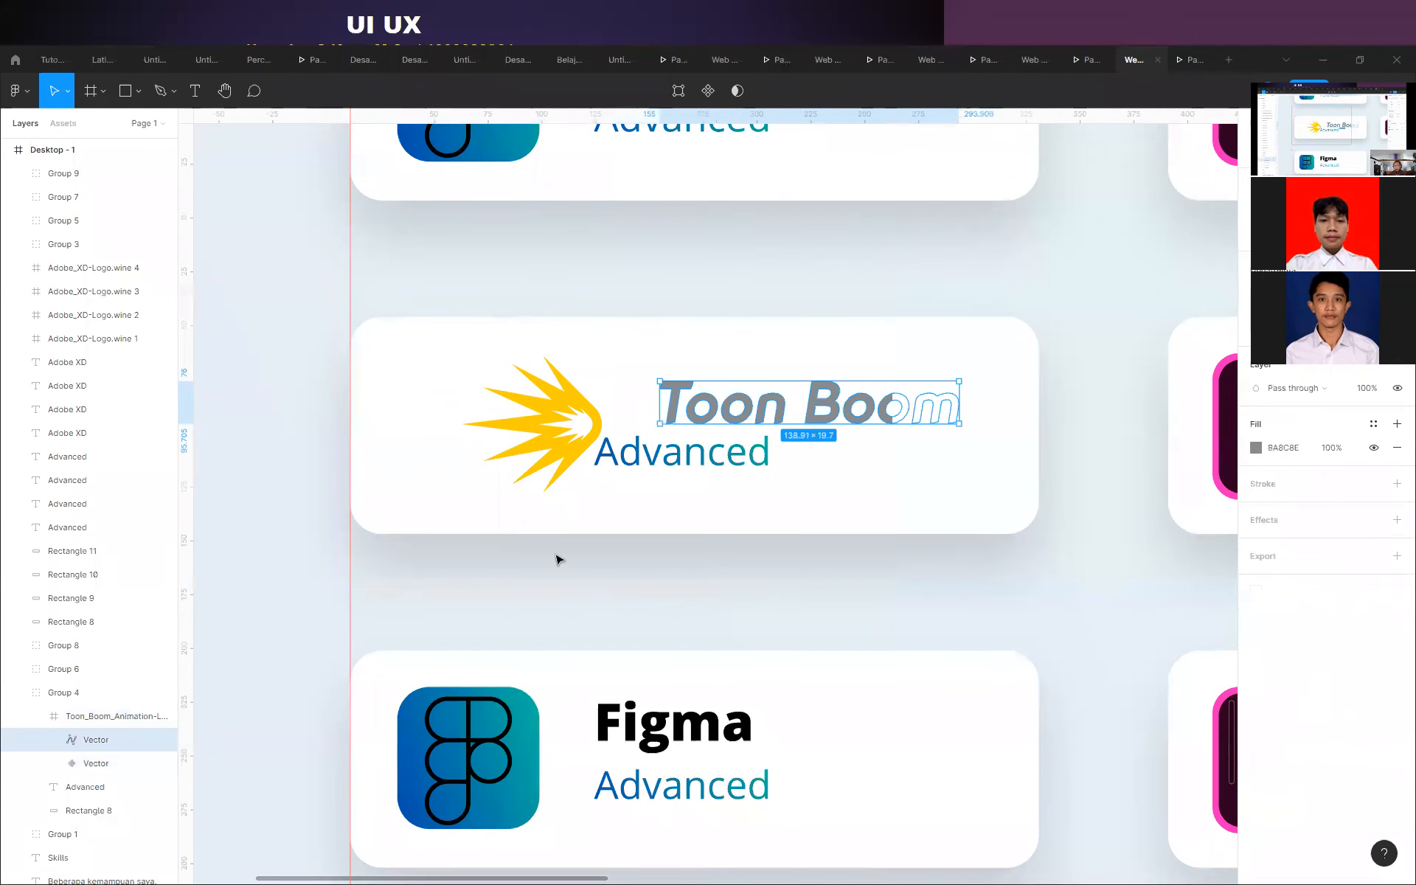
shift+click(650, 412)
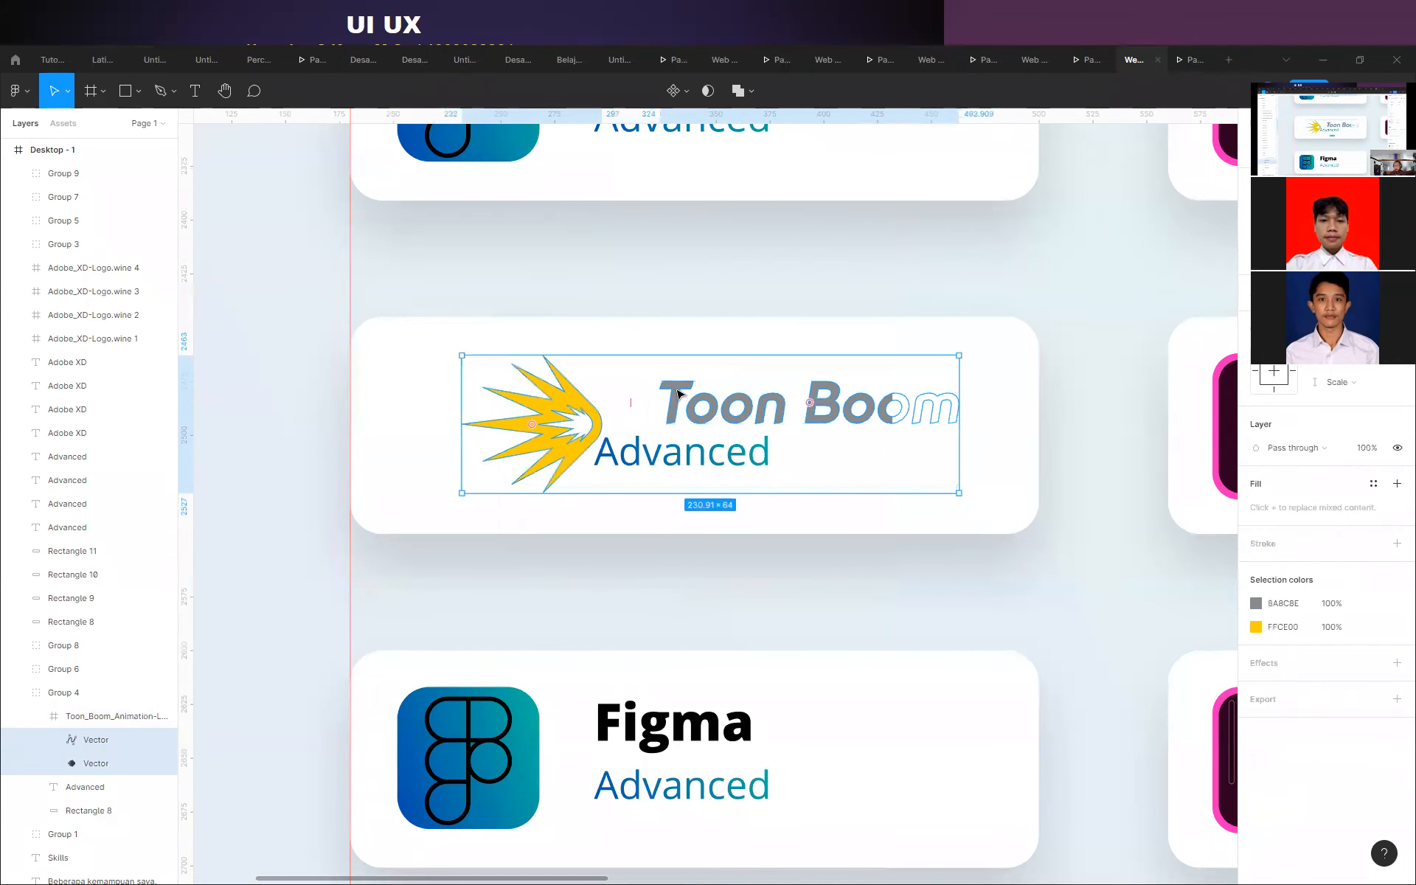
drag(677, 395, 605, 393)
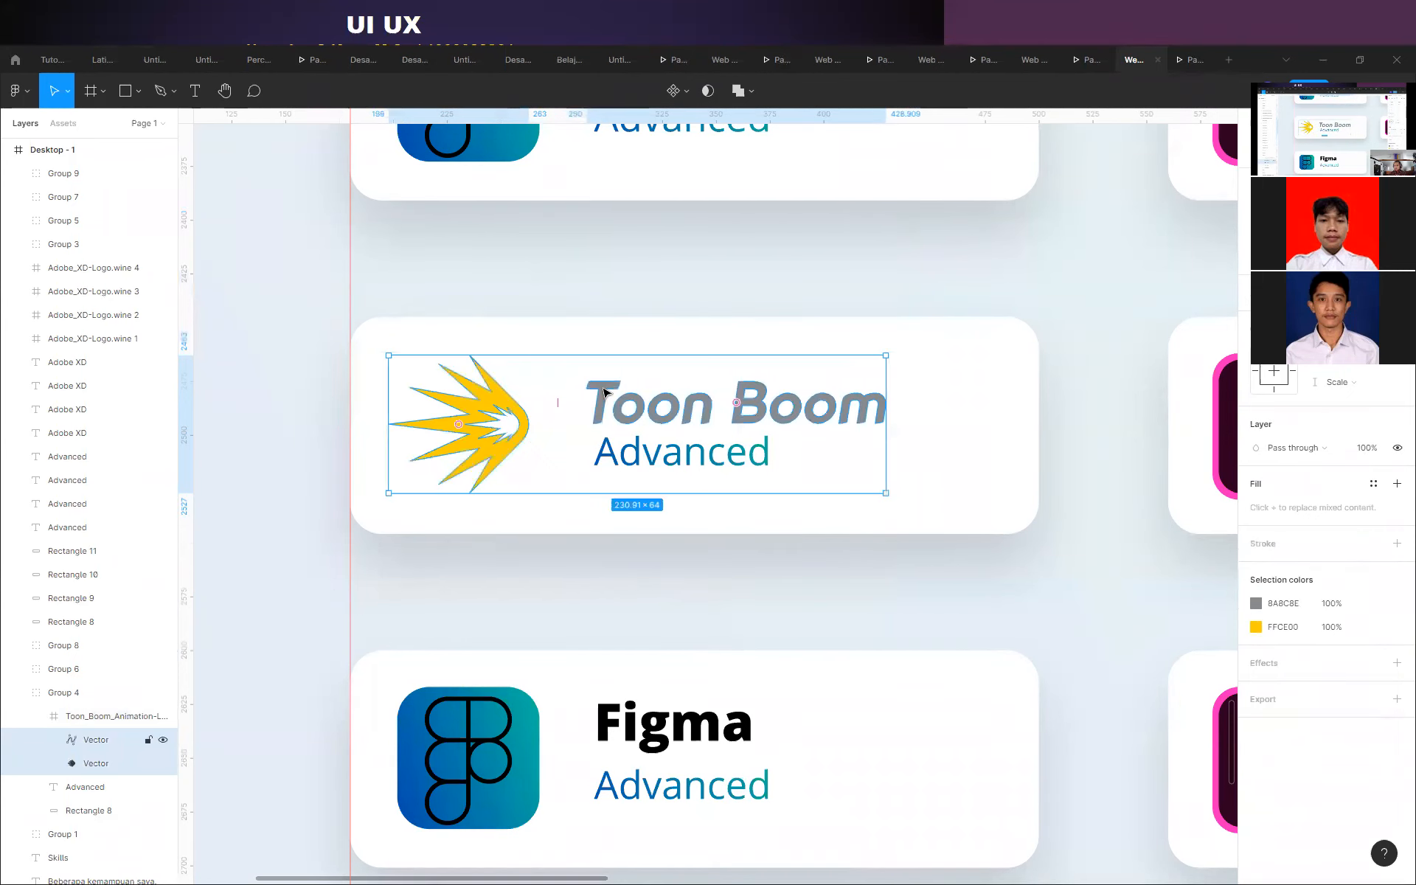
click(583, 631)
Replace the gradient fill of the Toon Boom card's Advanced label with the starburst's yellow, FFCE00.
scroll(339, 451, down, 5)
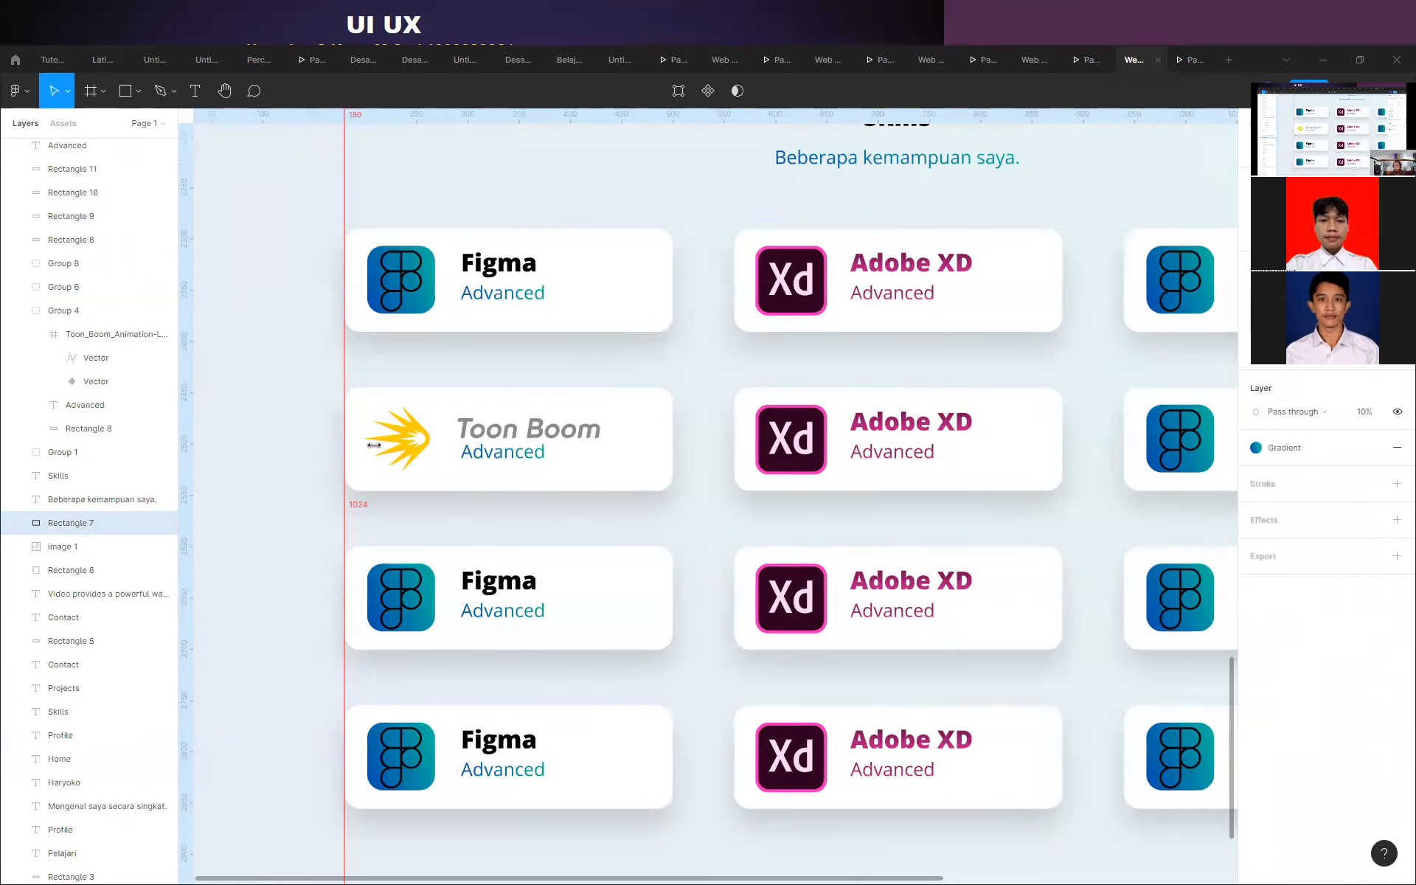
scroll(474, 496, up, 3)
click(481, 431)
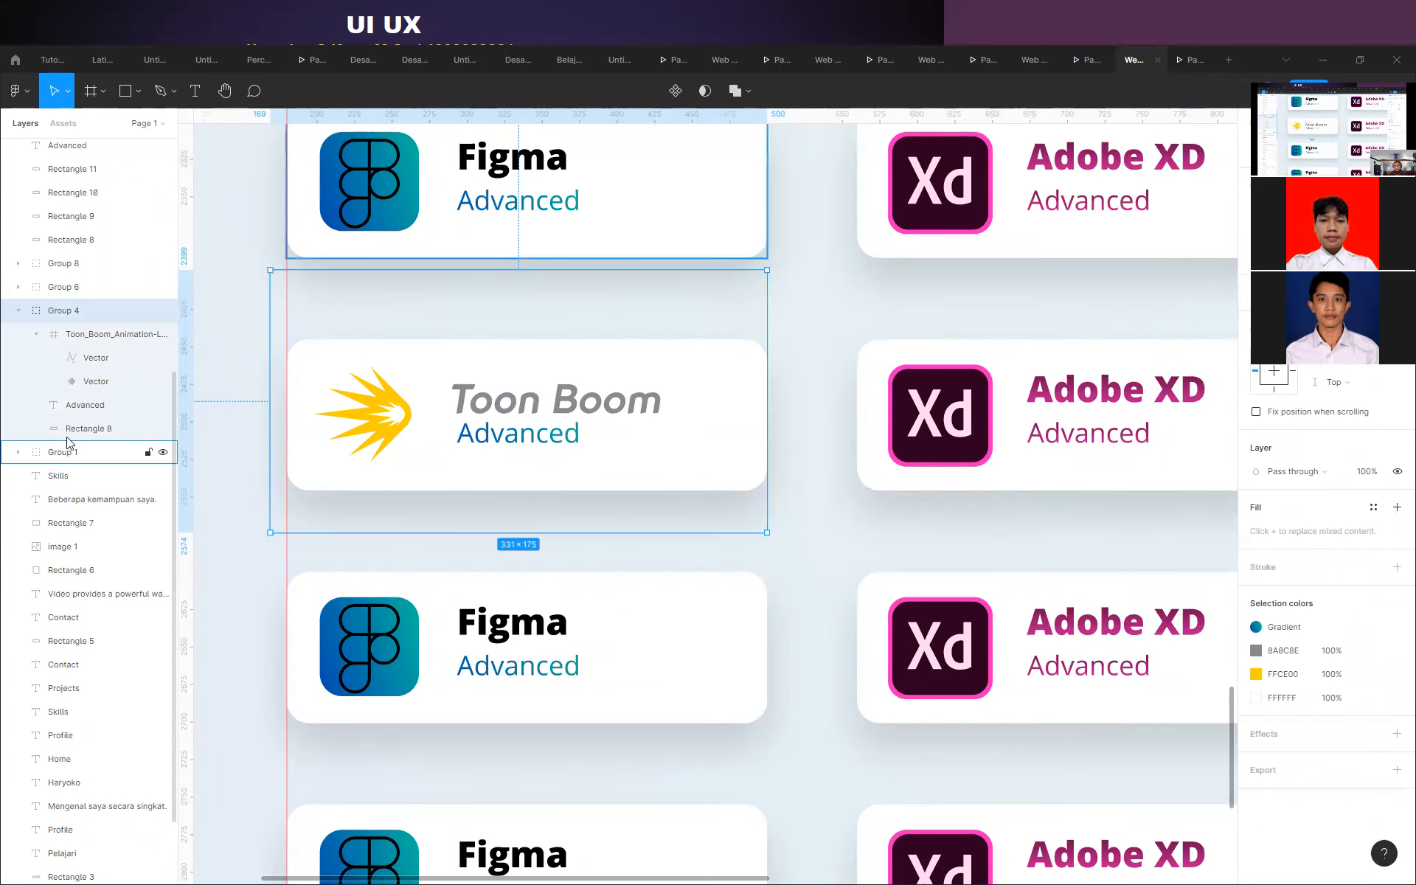
click(85, 405)
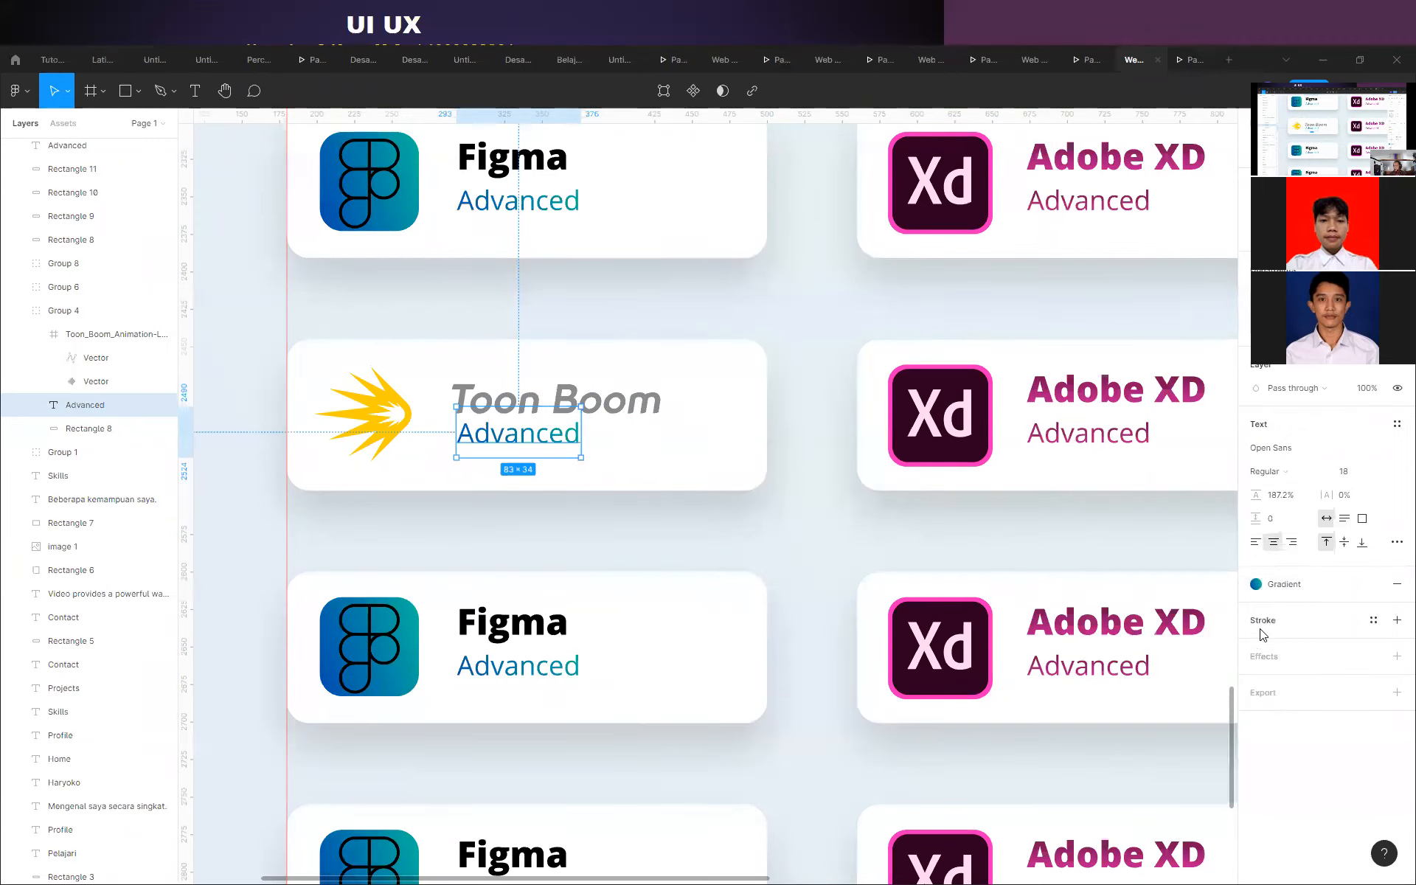
click(1270, 584)
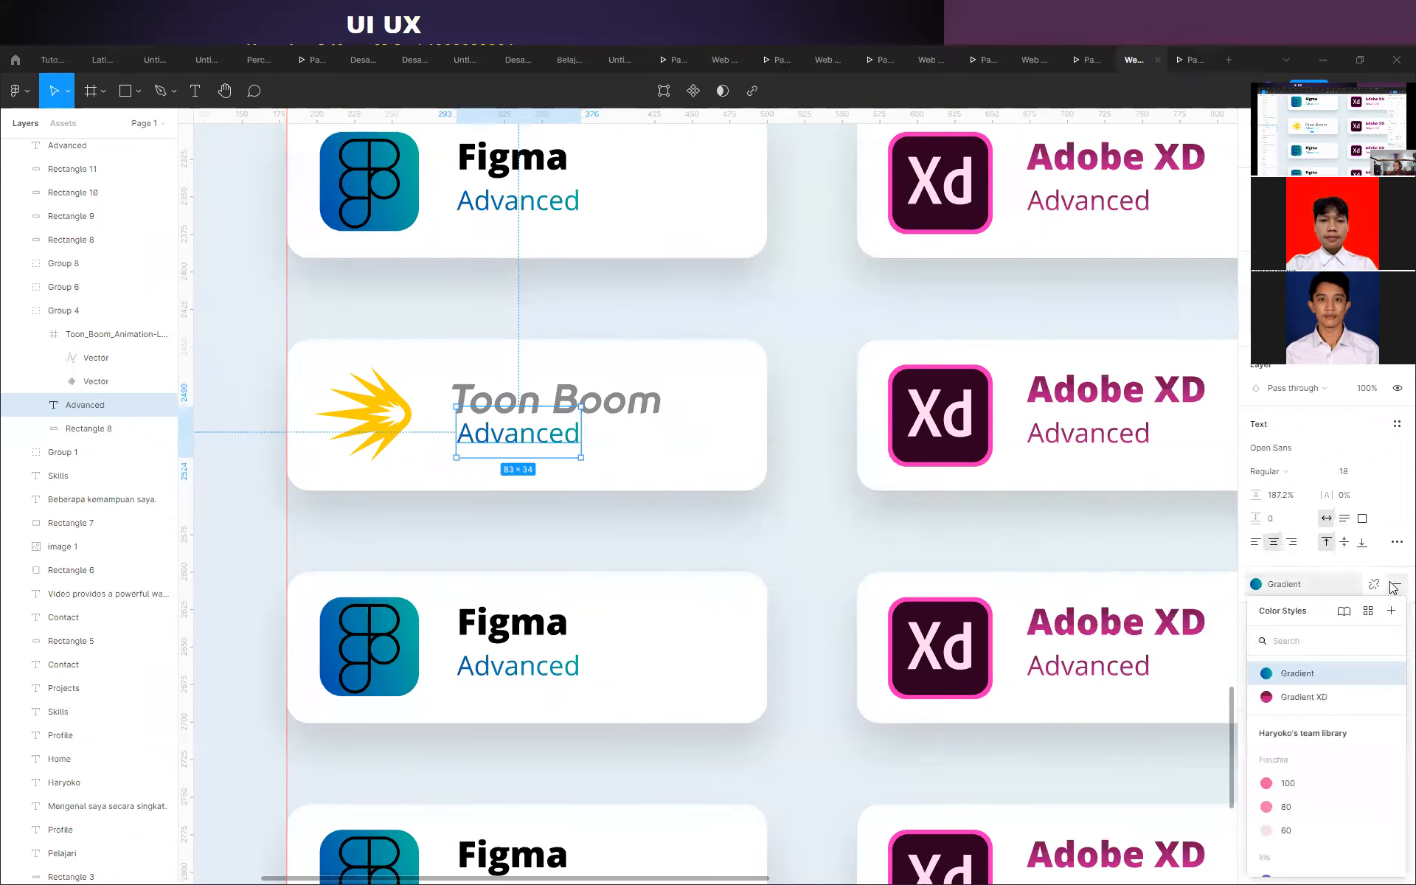
click(1397, 583)
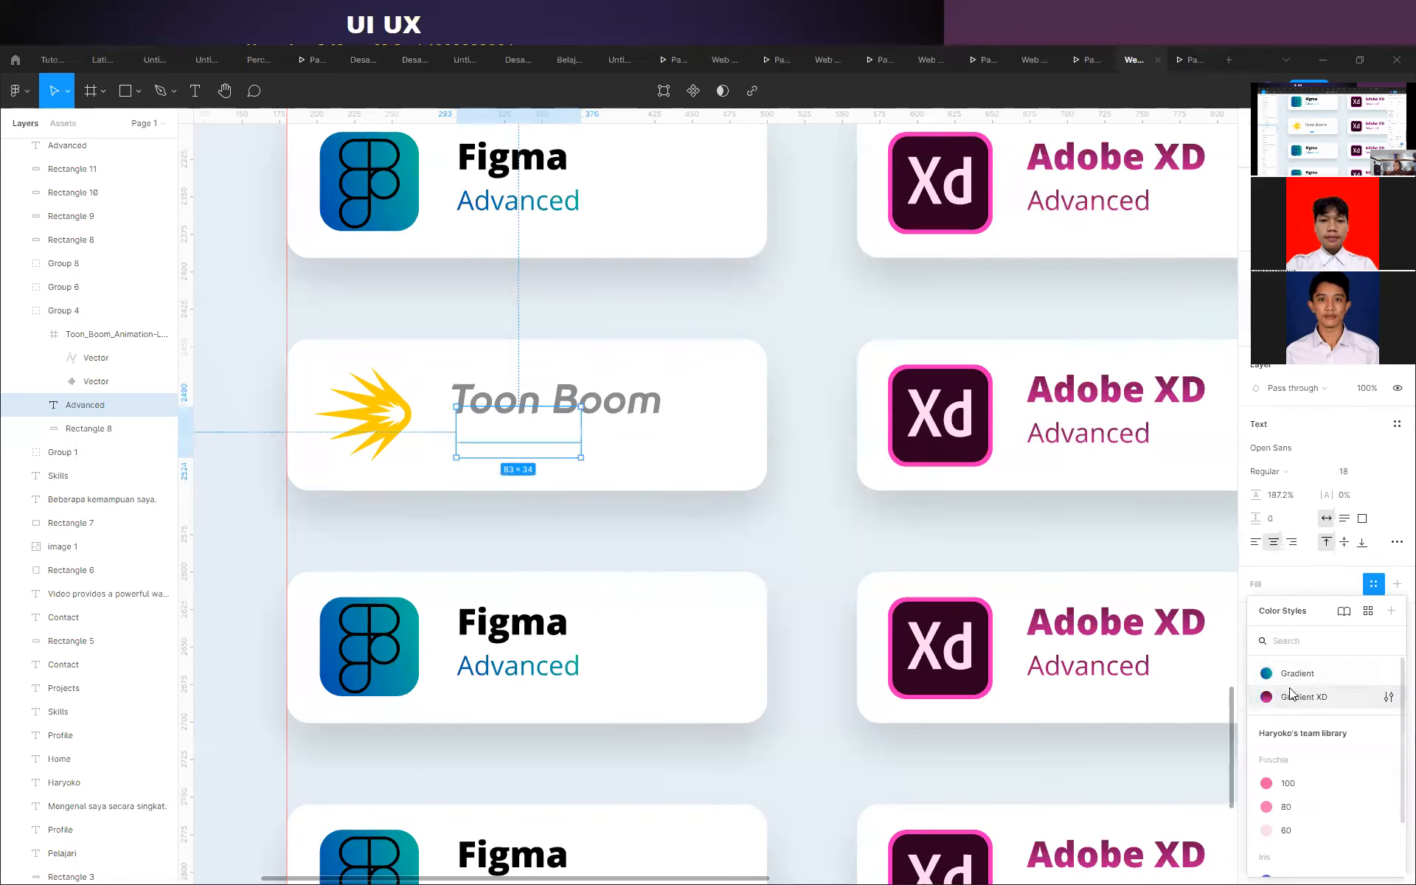
click(1271, 584)
click(1256, 607)
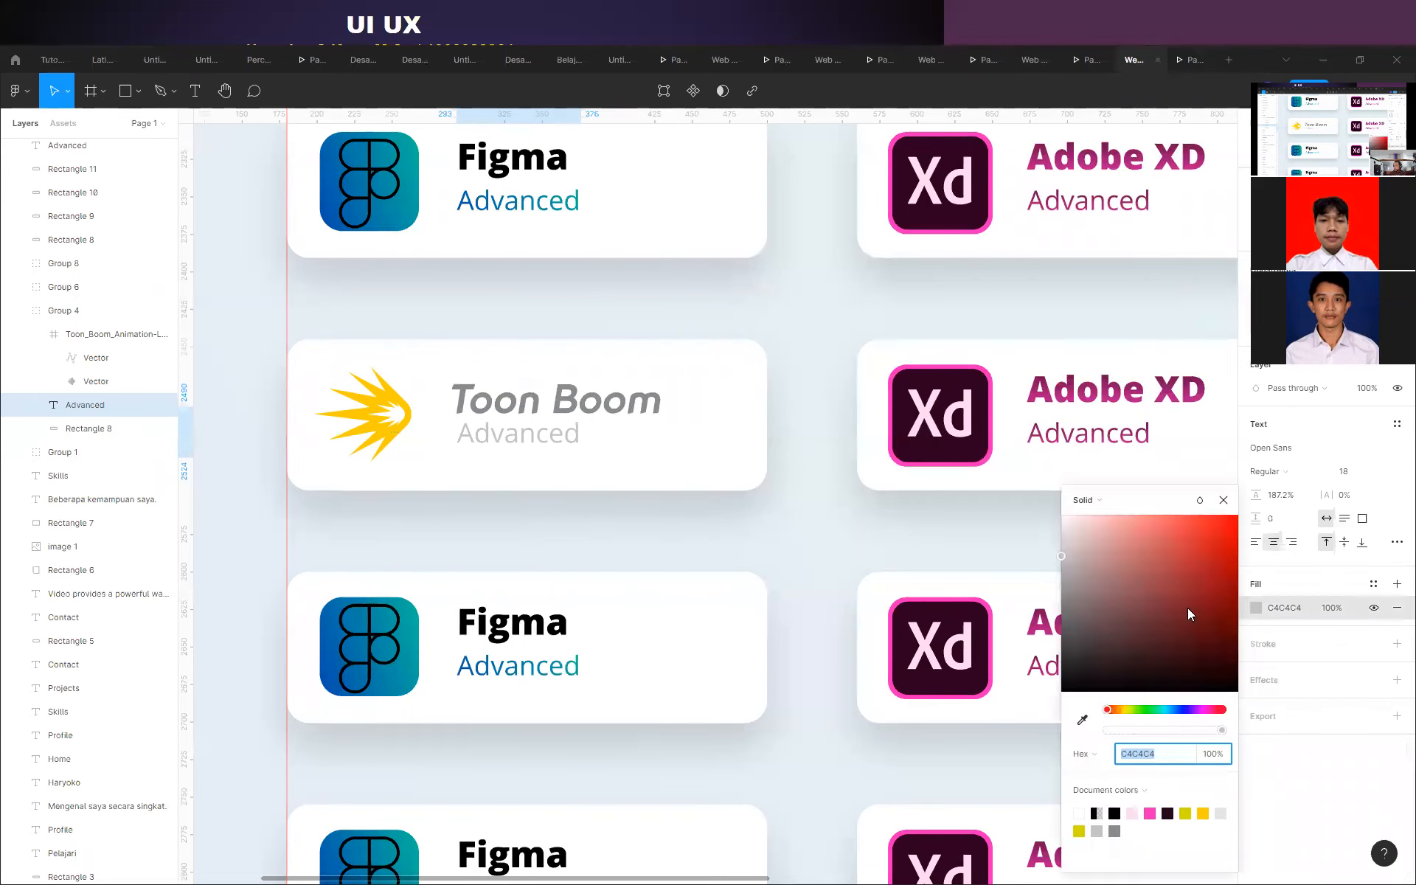
click(1082, 719)
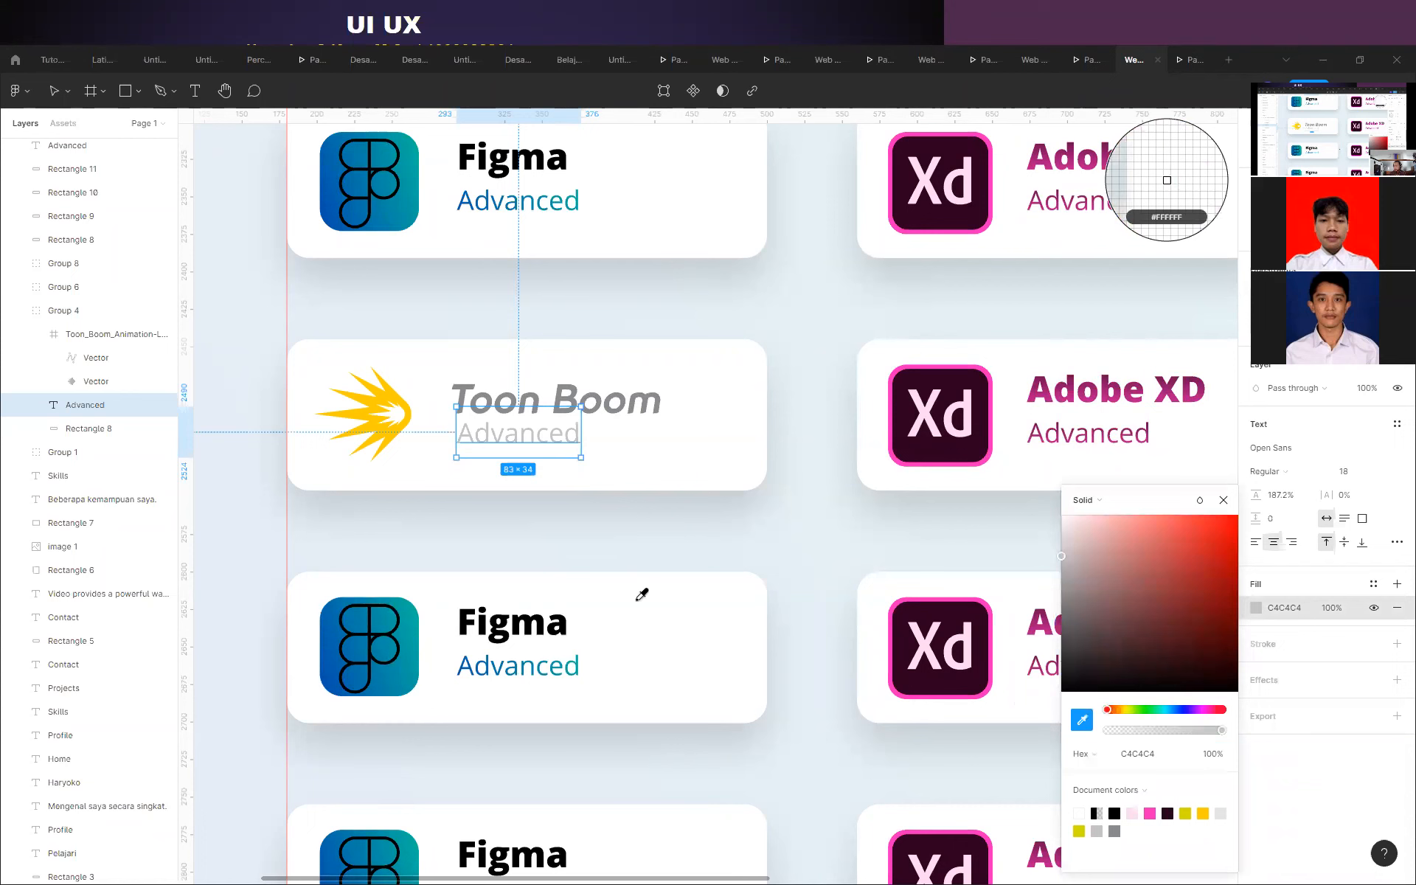
click(394, 407)
click(529, 490)
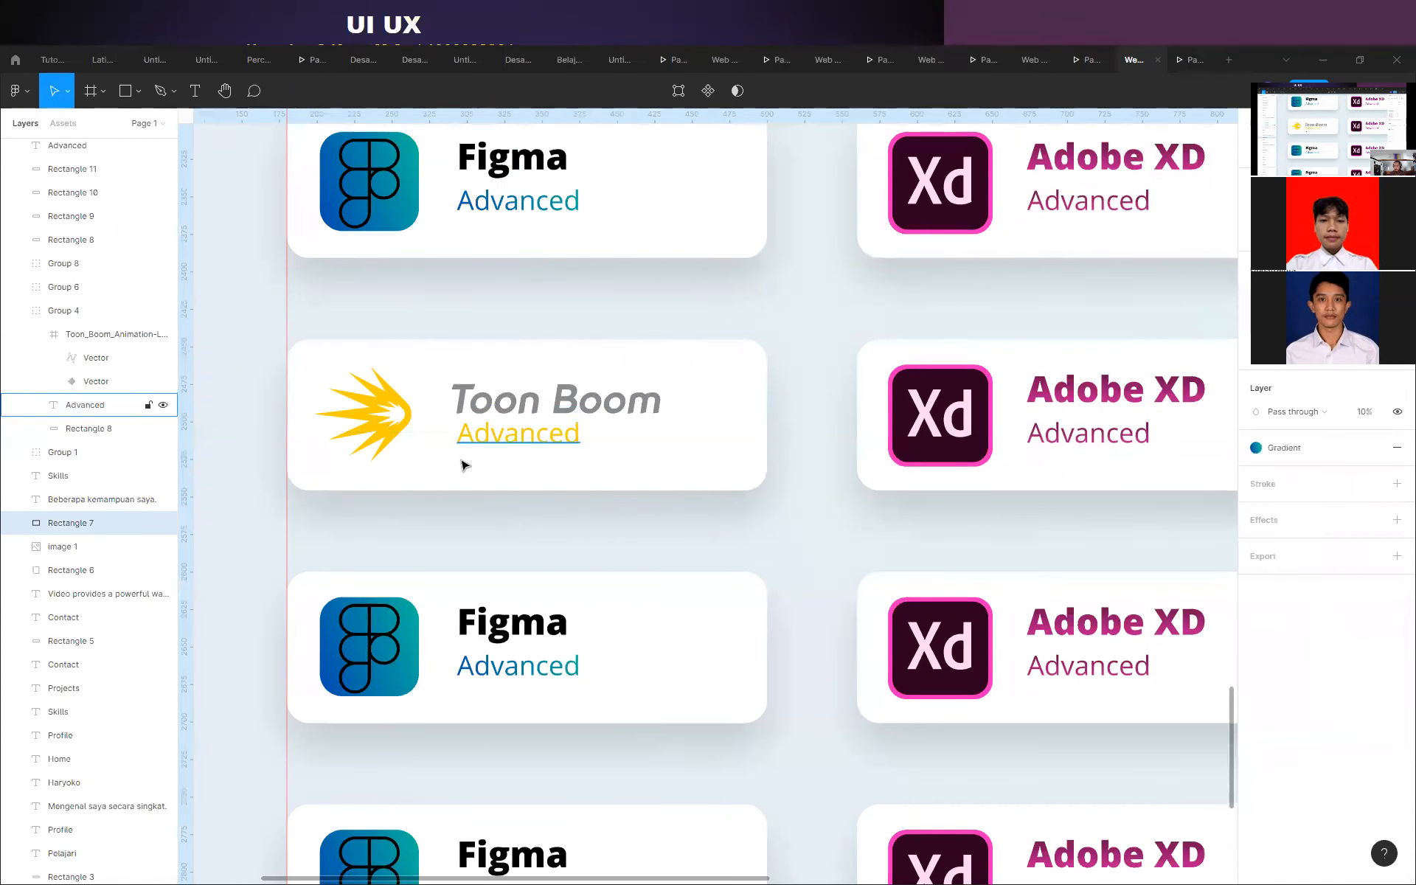
Nudge the Toon Boom card's Advanced label 1 px left to line up better with the lettering above it.
scroll(472, 443, up, 5)
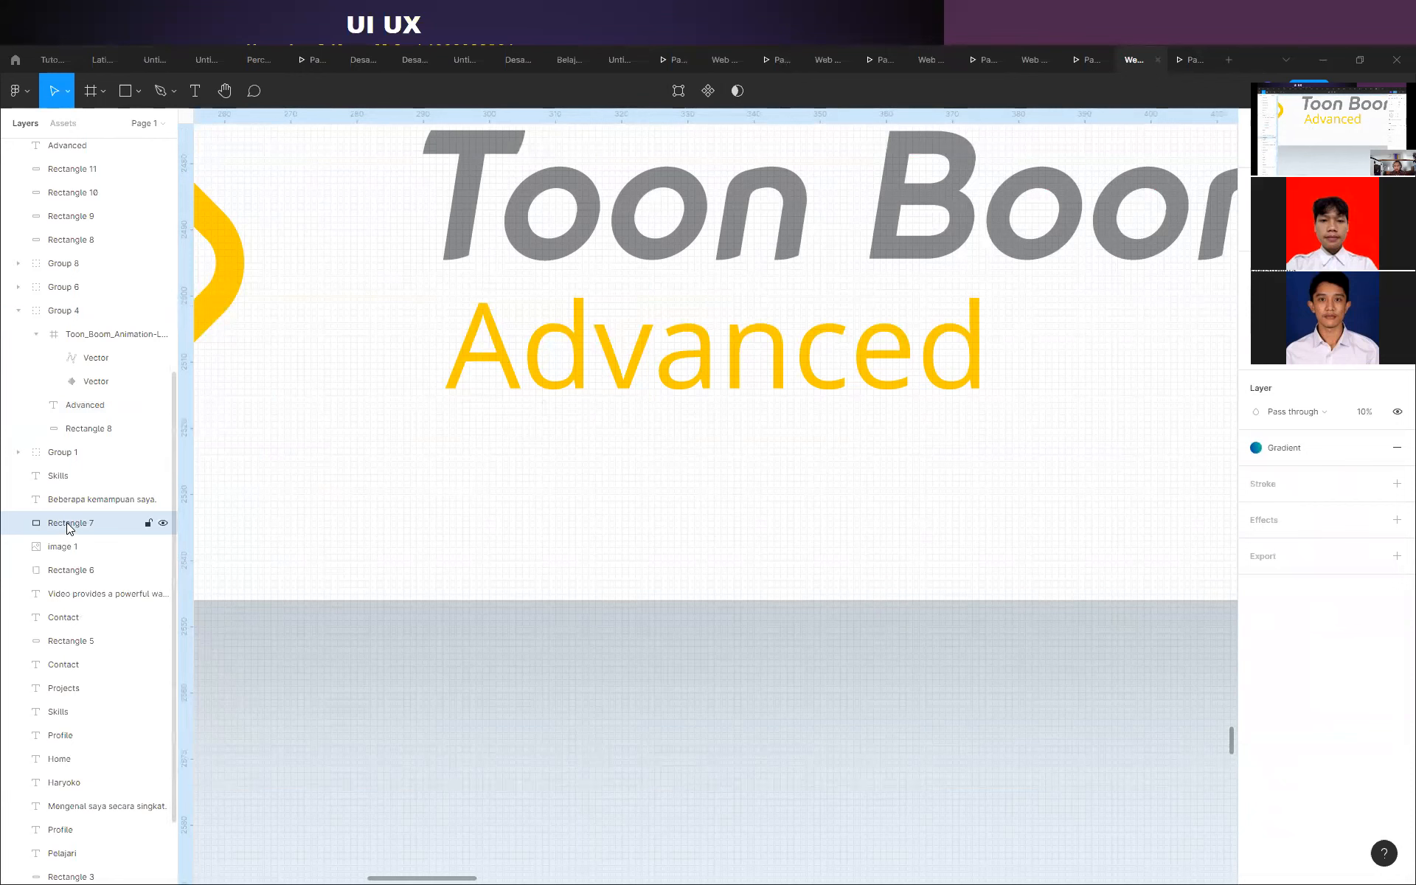
click(82, 405)
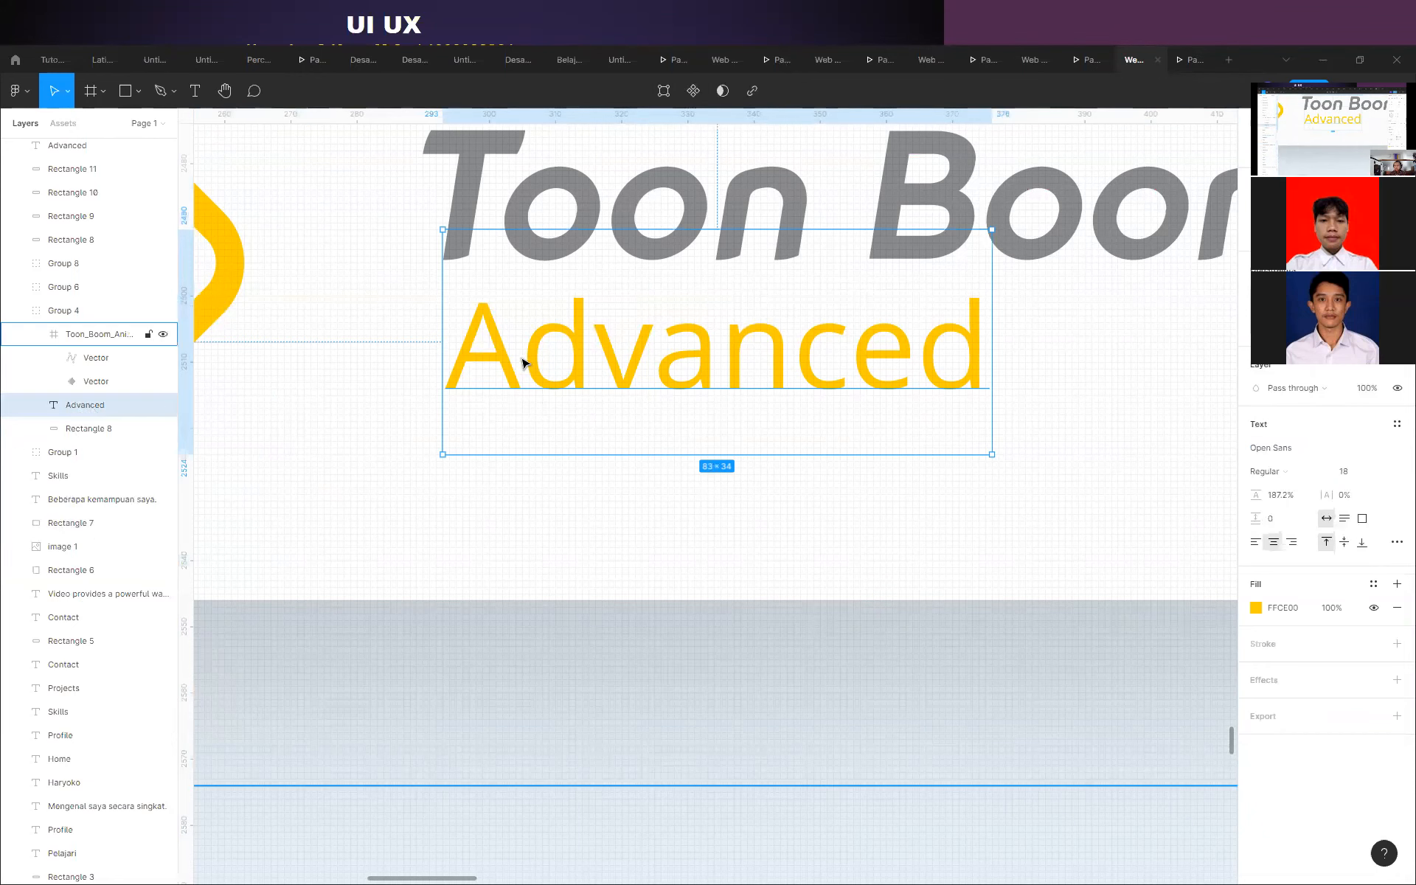
scroll(508, 483, down, 3)
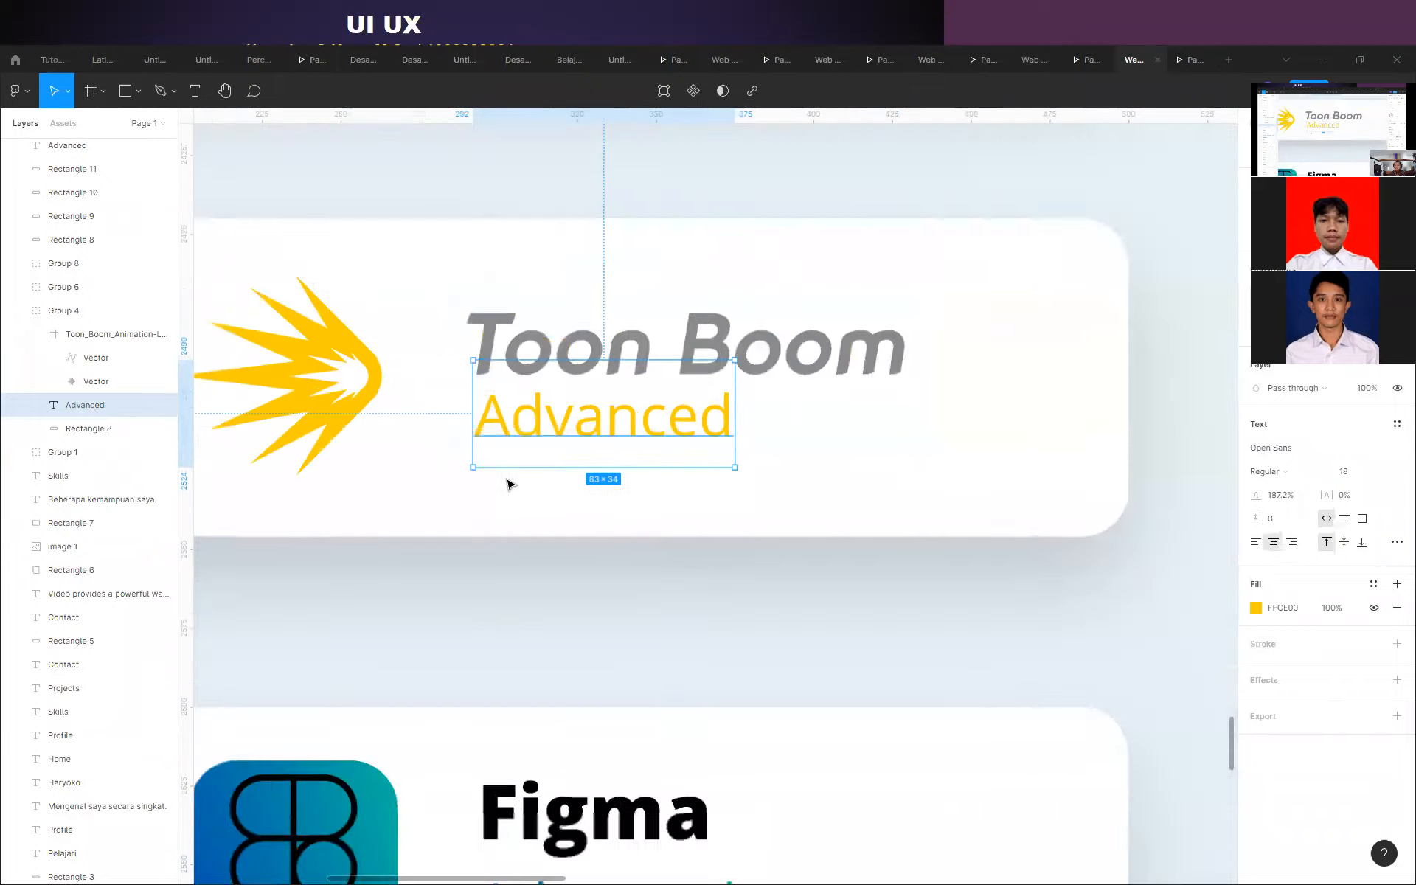
scroll(509, 483, down, 3)
click(723, 541)
scroll(300, 506, down, 4)
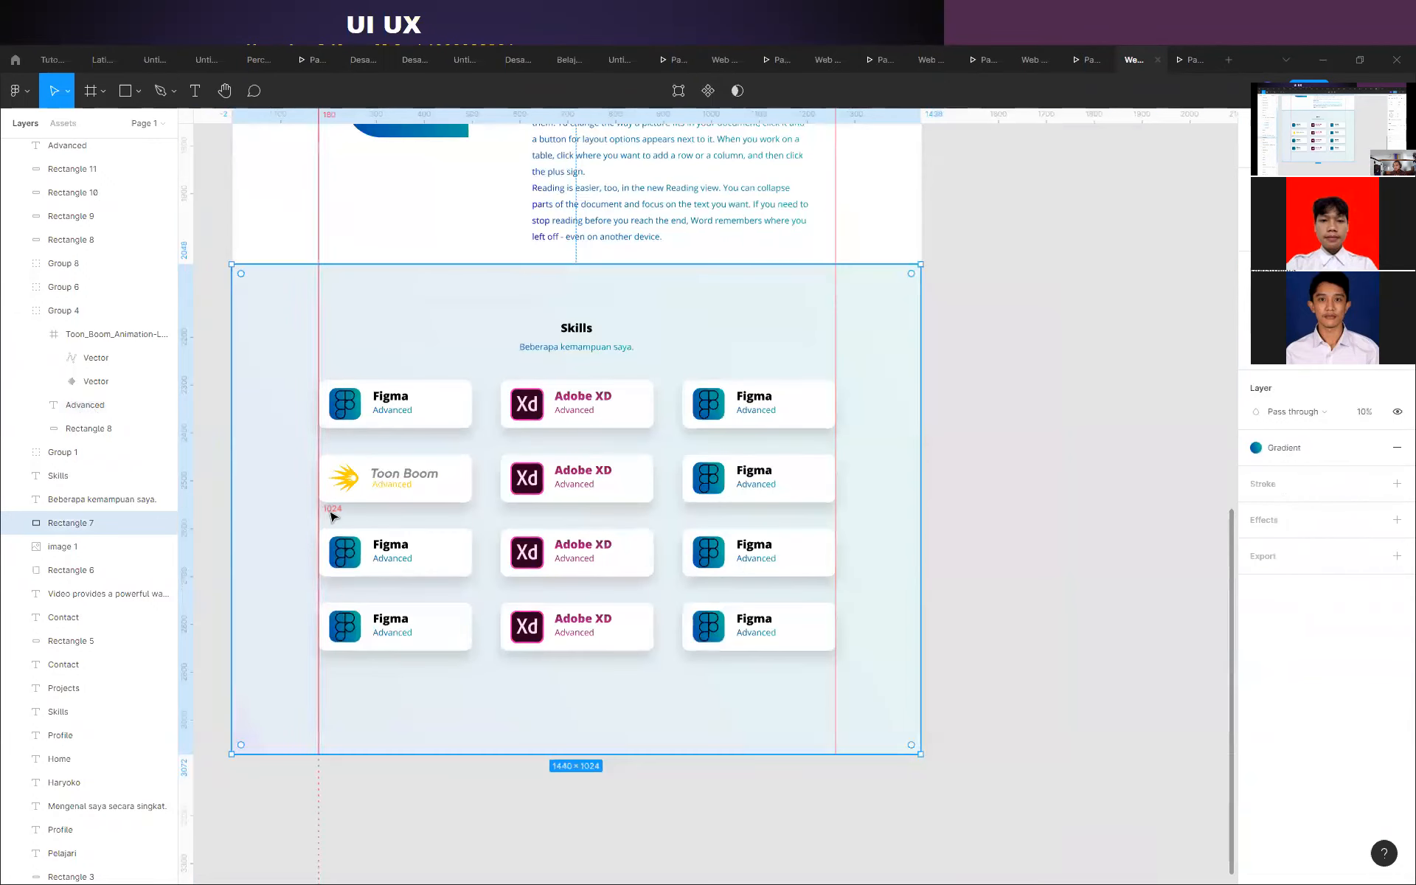
scroll(332, 515, up, 3)
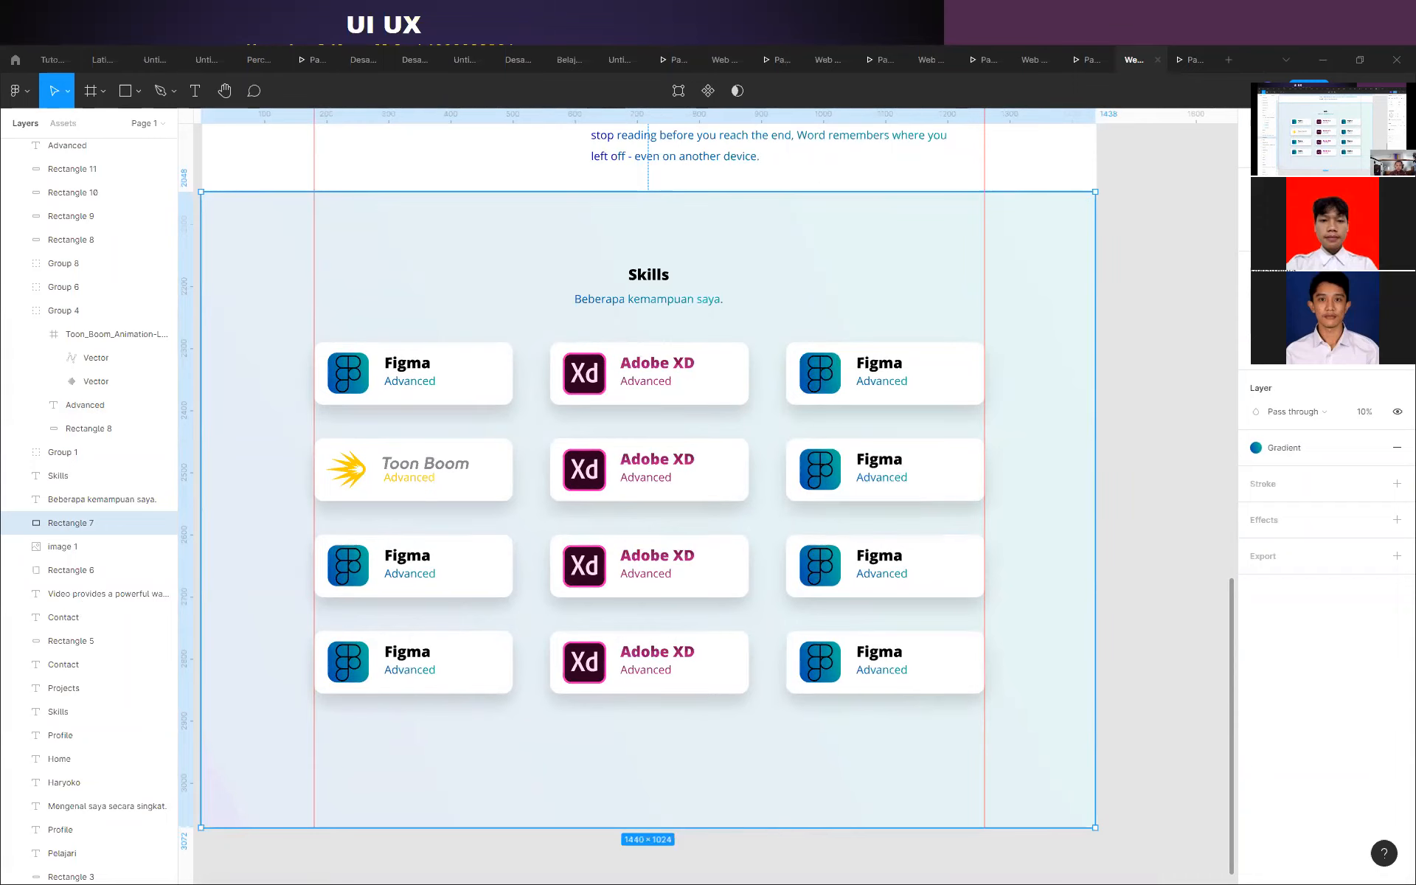
click(1185, 458)
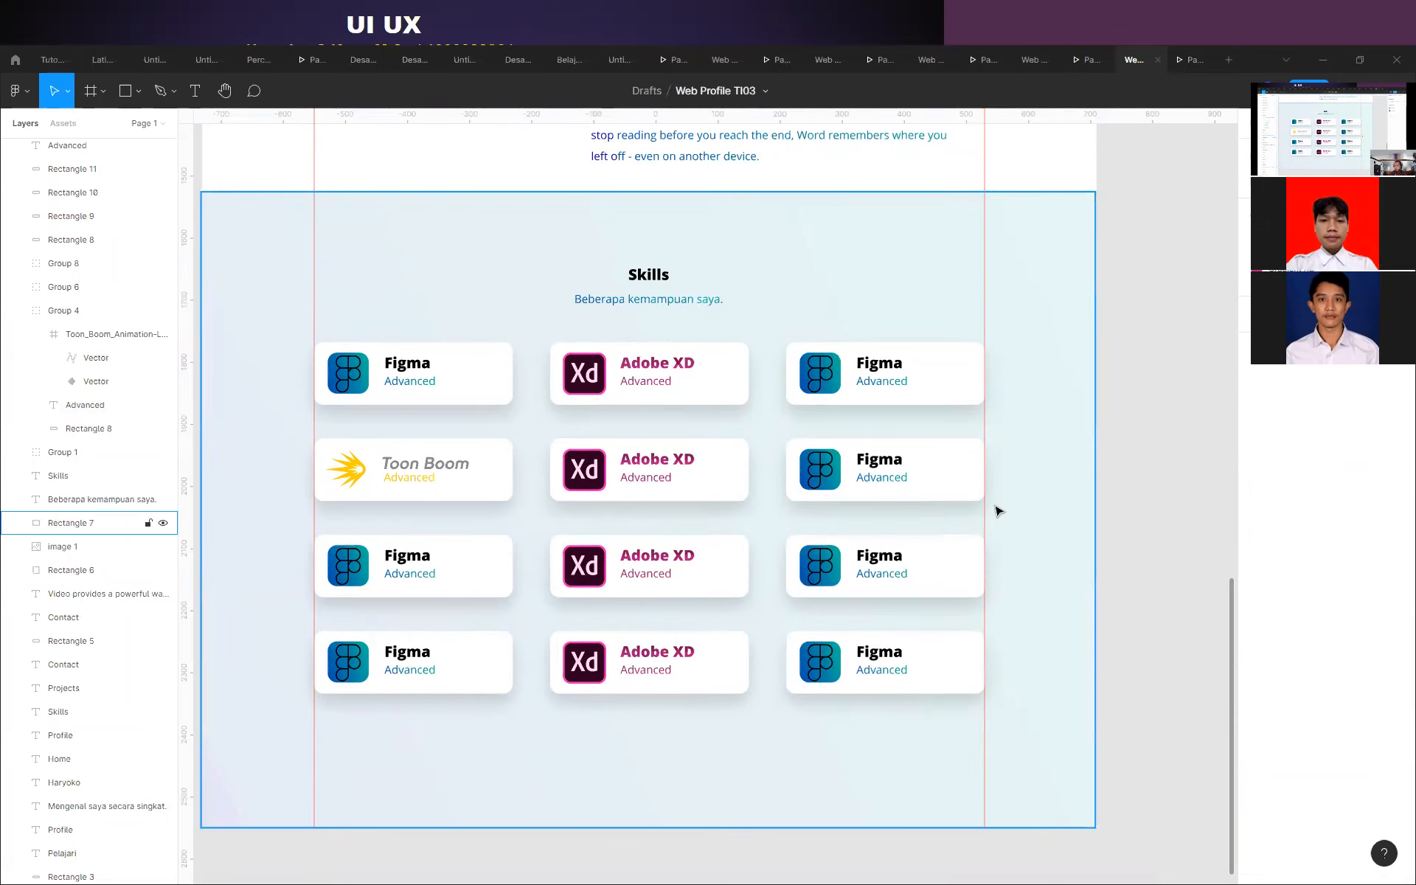
Add an on-click prototype interaction to the Skills item in the page's navigation and set its action to Scroll to.
scroll(757, 550, up, 2)
scroll(757, 549, up, 15)
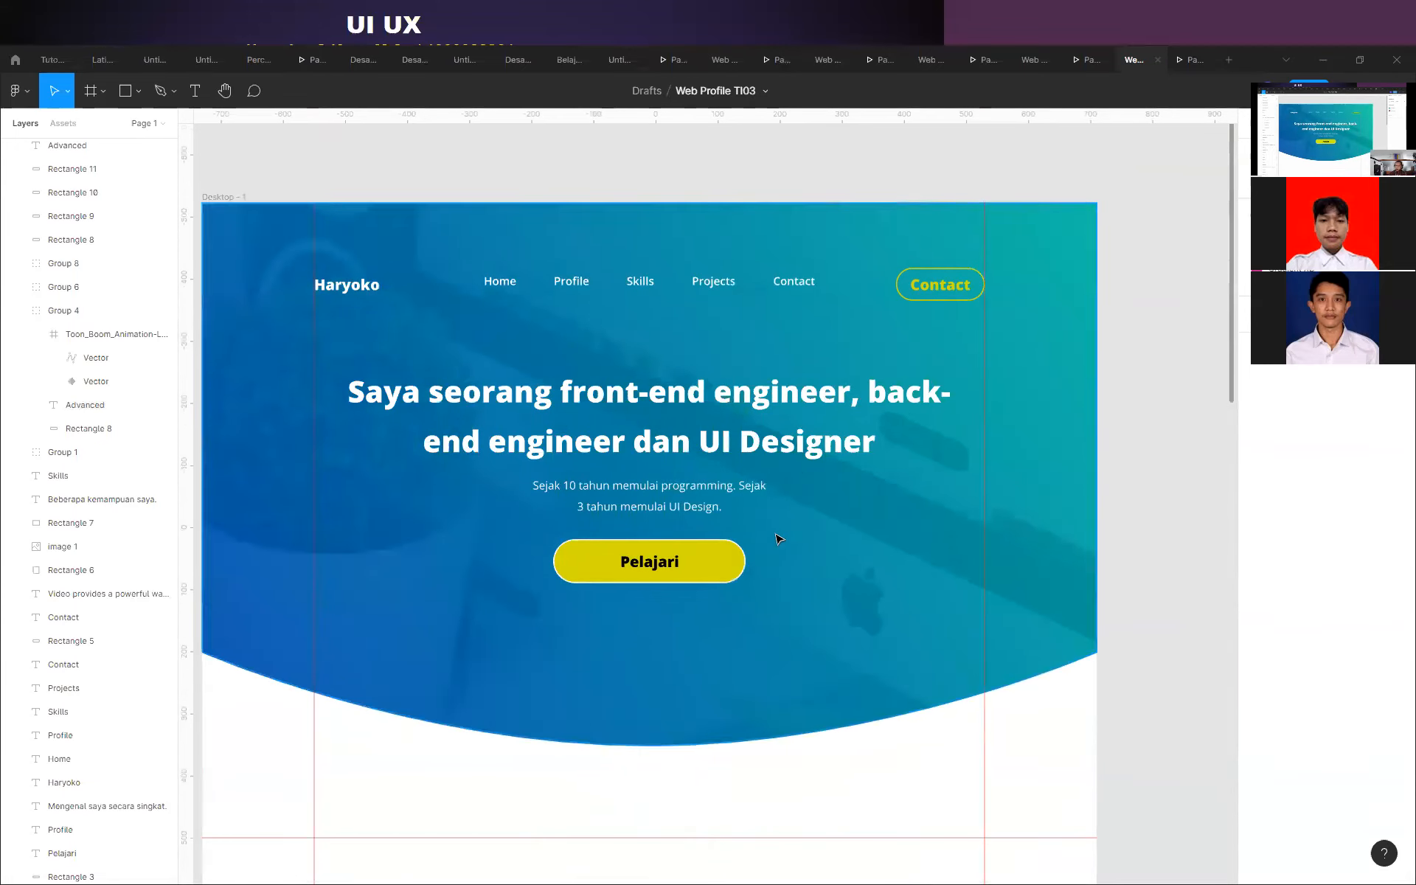
scroll(778, 539, up, 4)
drag(590, 604, 640, 613)
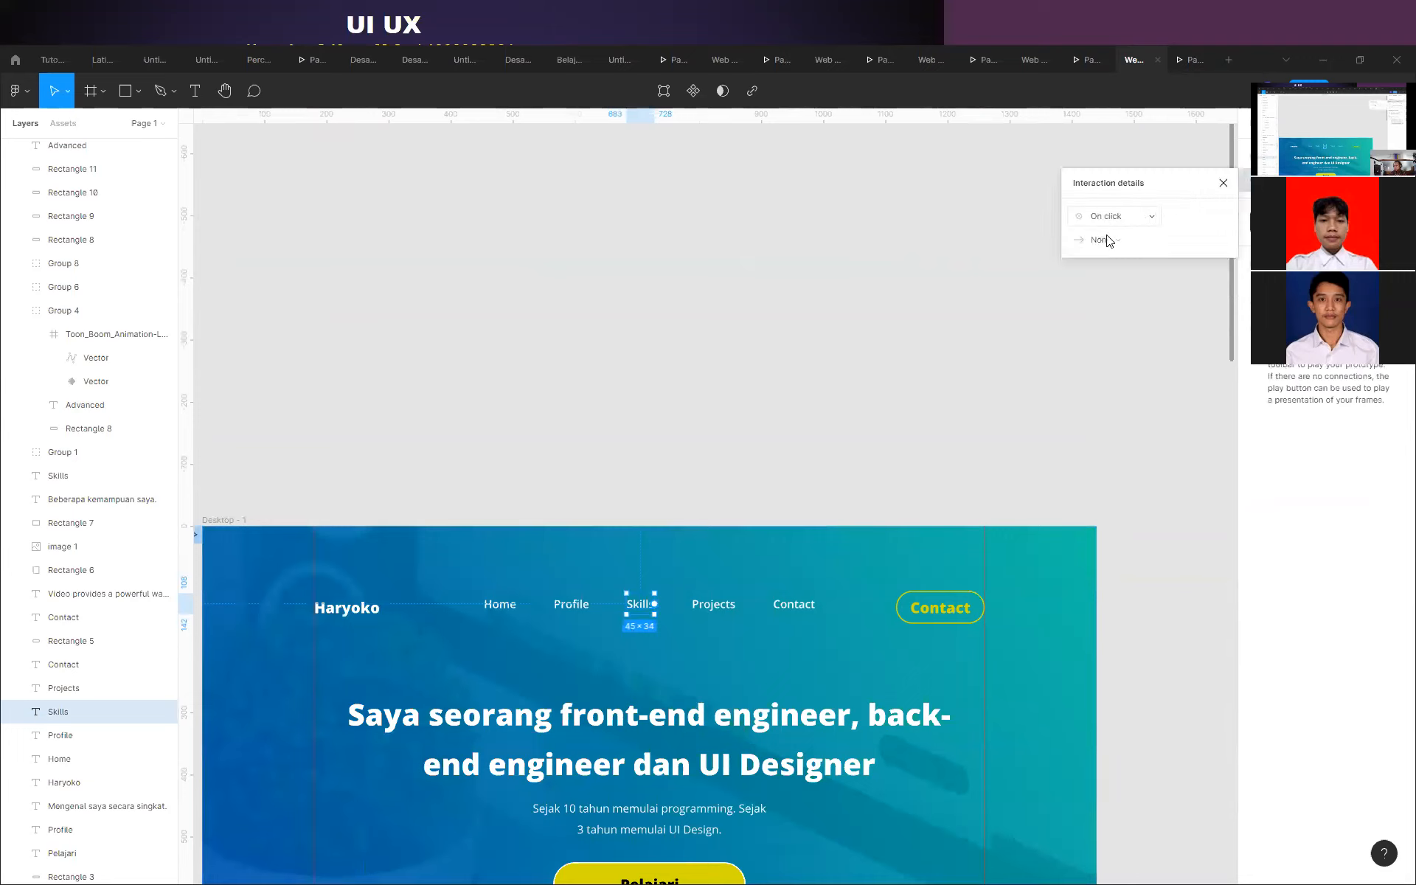
click(1106, 240)
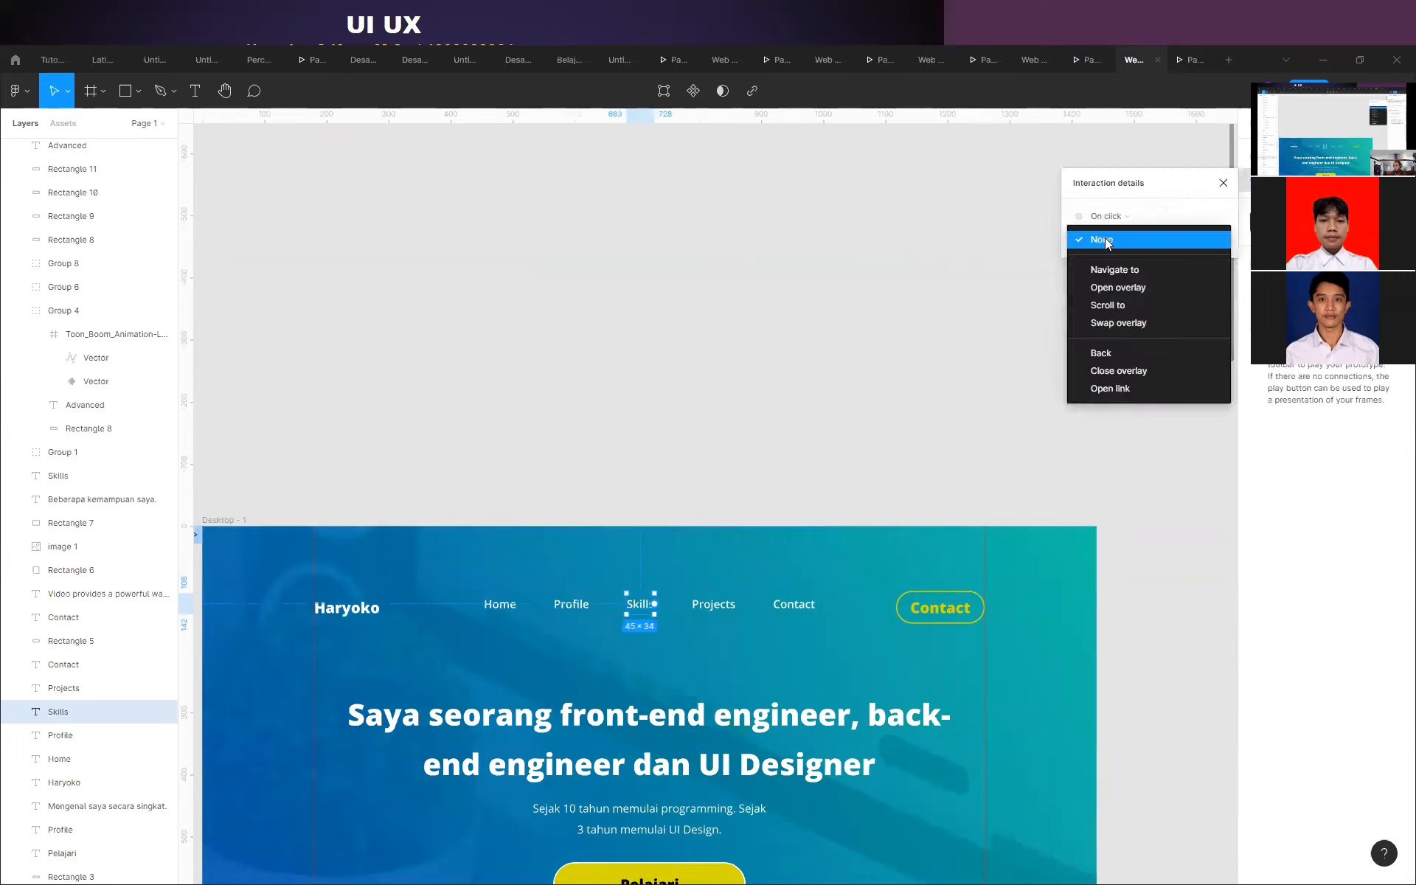
click(1130, 304)
Set the Skills heading above the skill cards as the scroll target of the navigation item's interaction.
click(1195, 242)
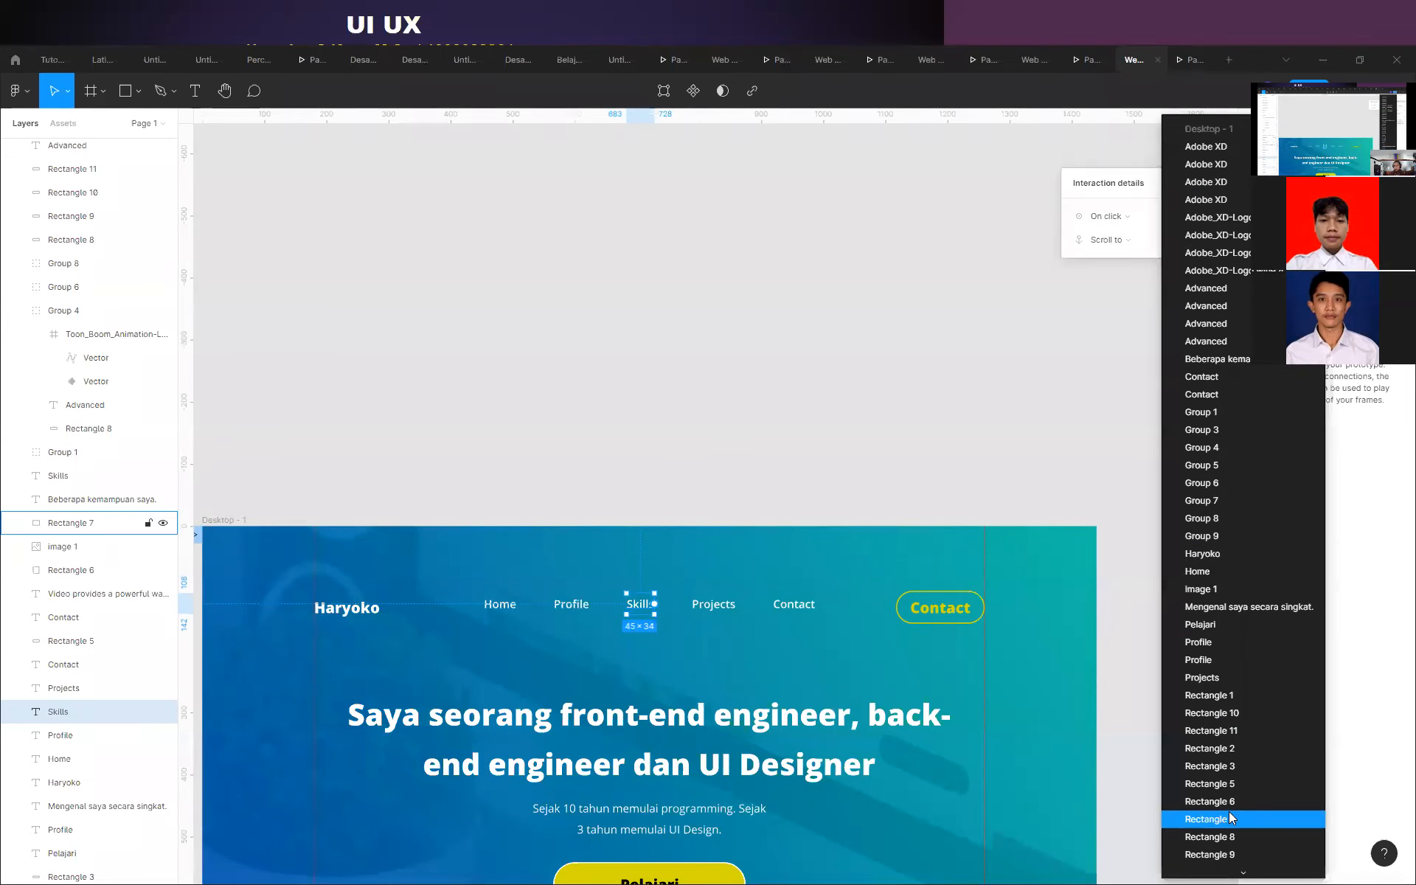
click(876, 837)
scroll(877, 838, down, 8)
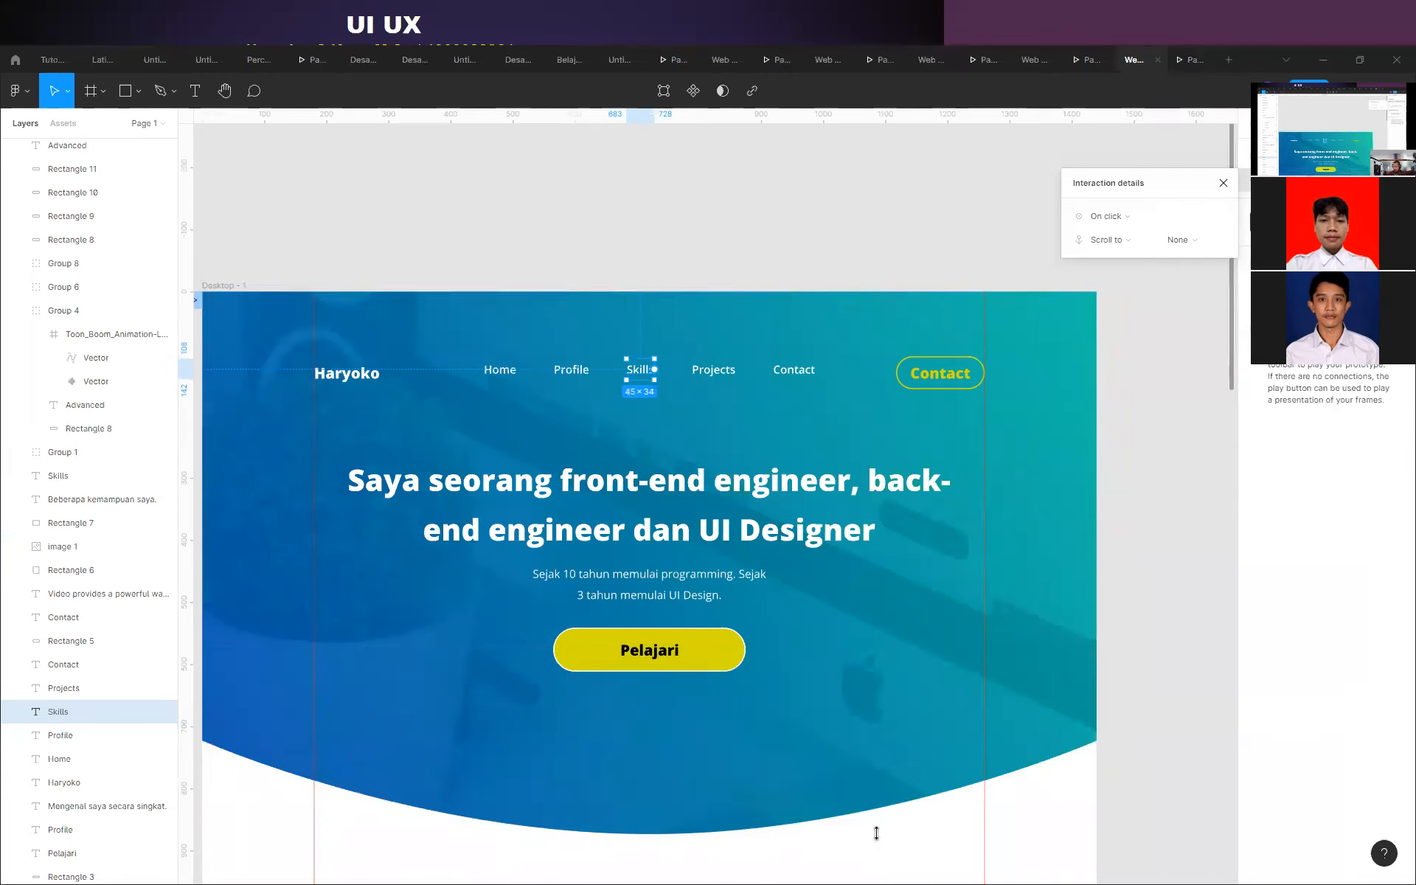
scroll(878, 838, down, 10)
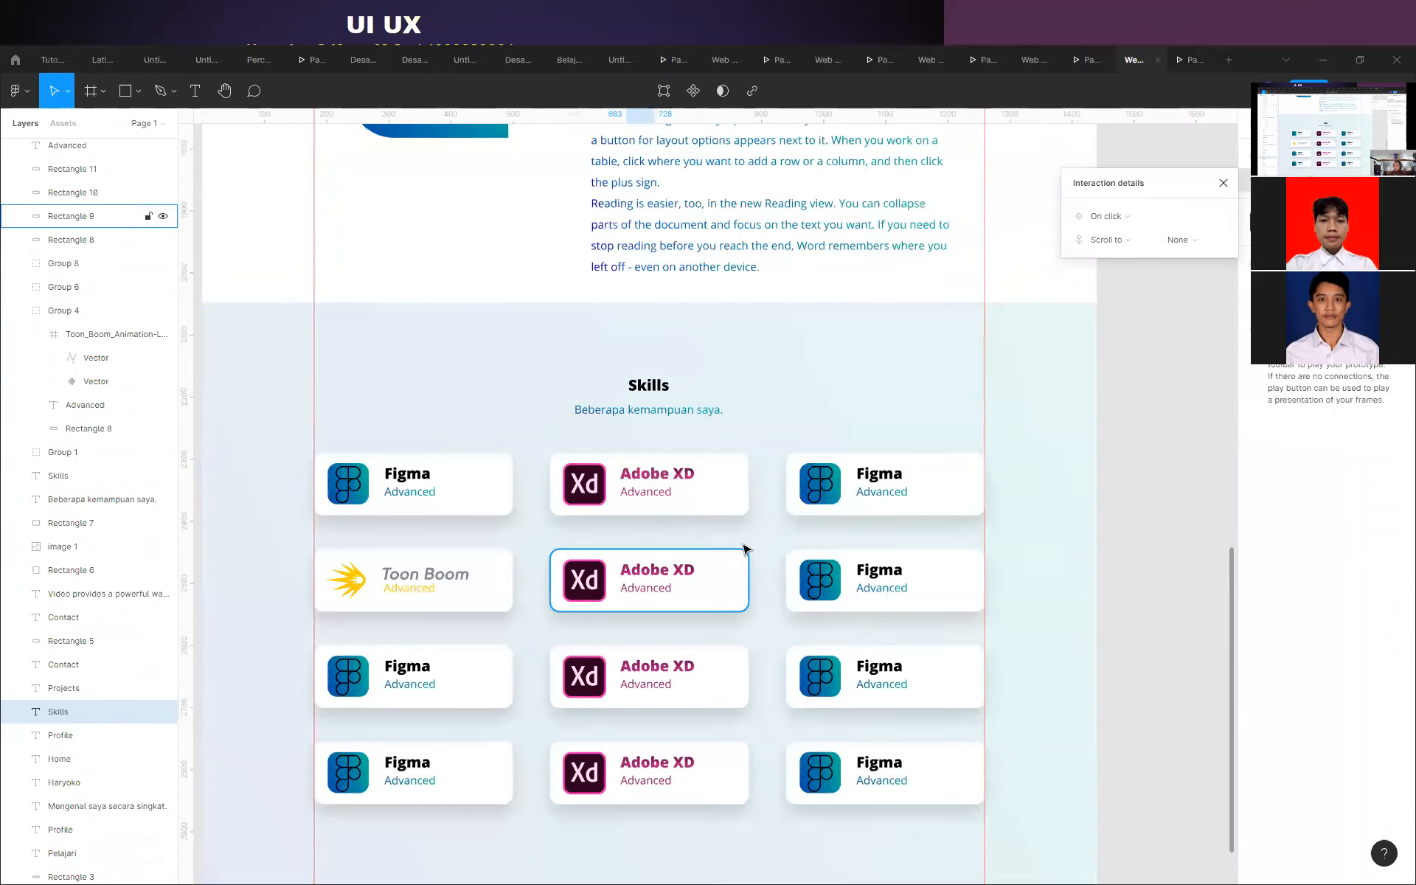
click(1184, 240)
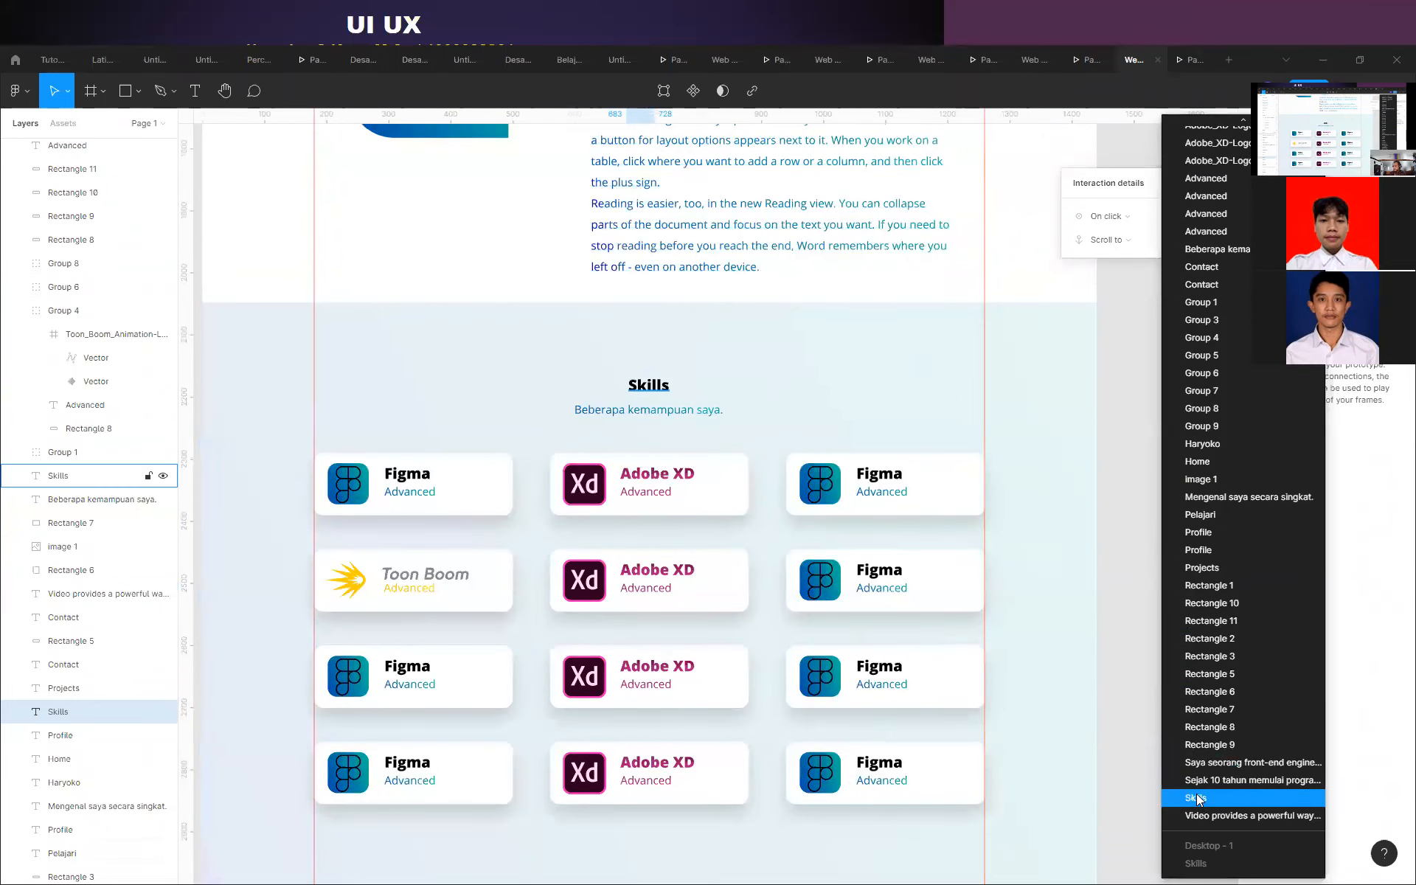
click(1196, 797)
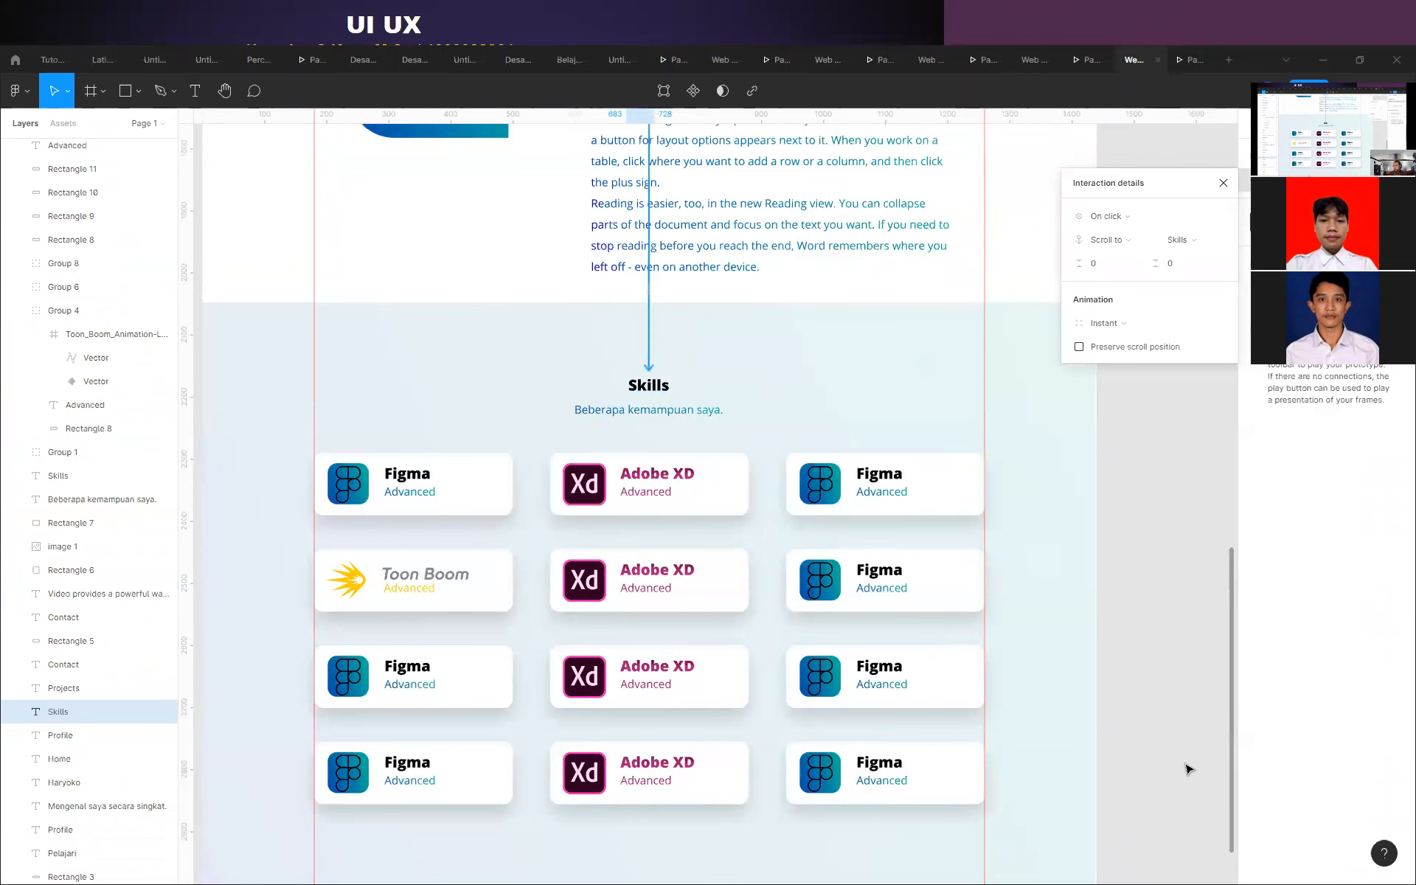
Change the scroll interaction's animation to Animate with Ease in and out back easing.
scroll(1173, 612, up, 4)
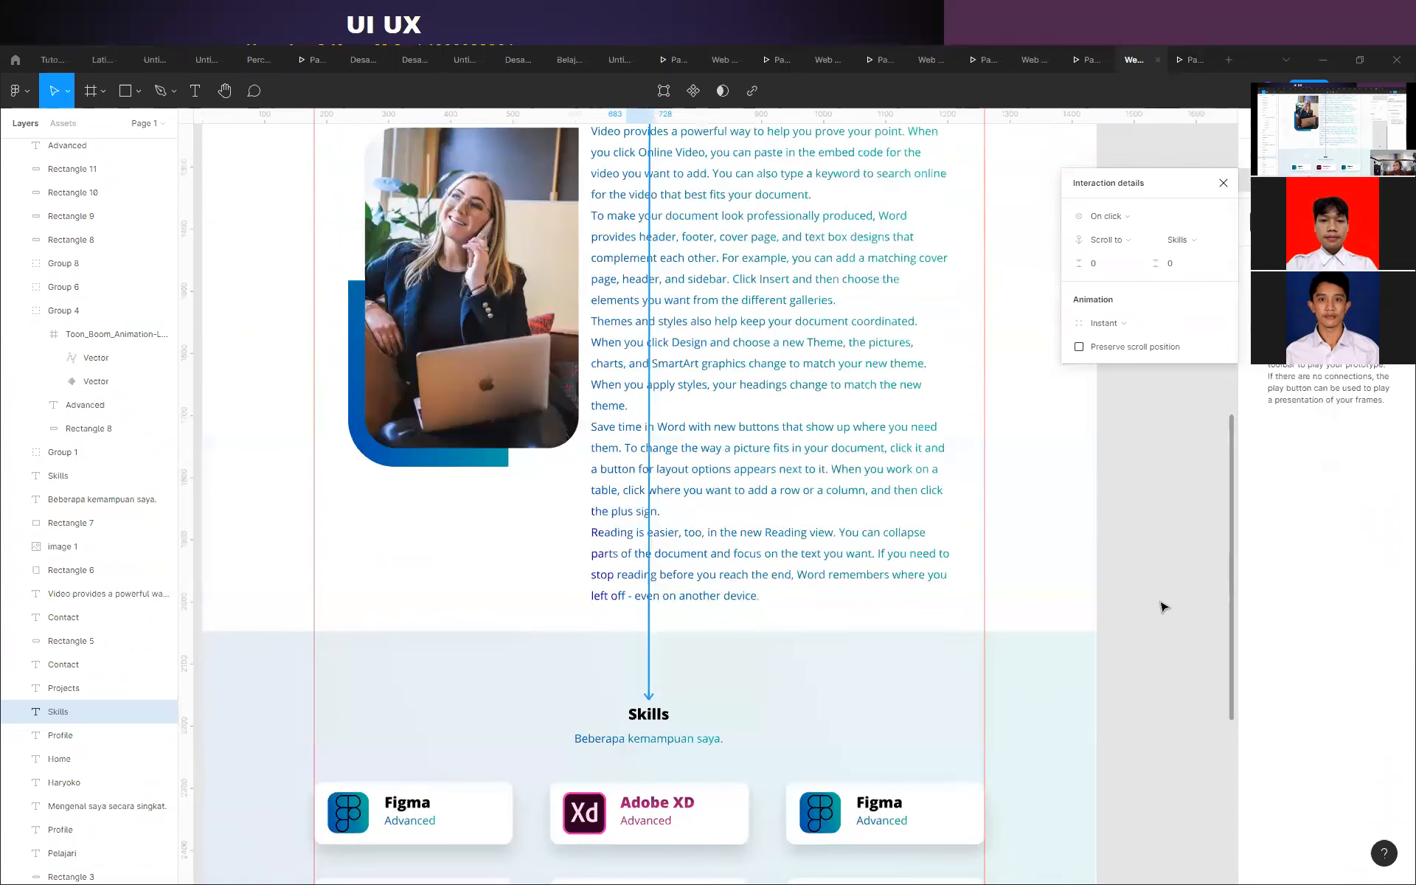
click(1104, 323)
click(1106, 341)
click(1102, 343)
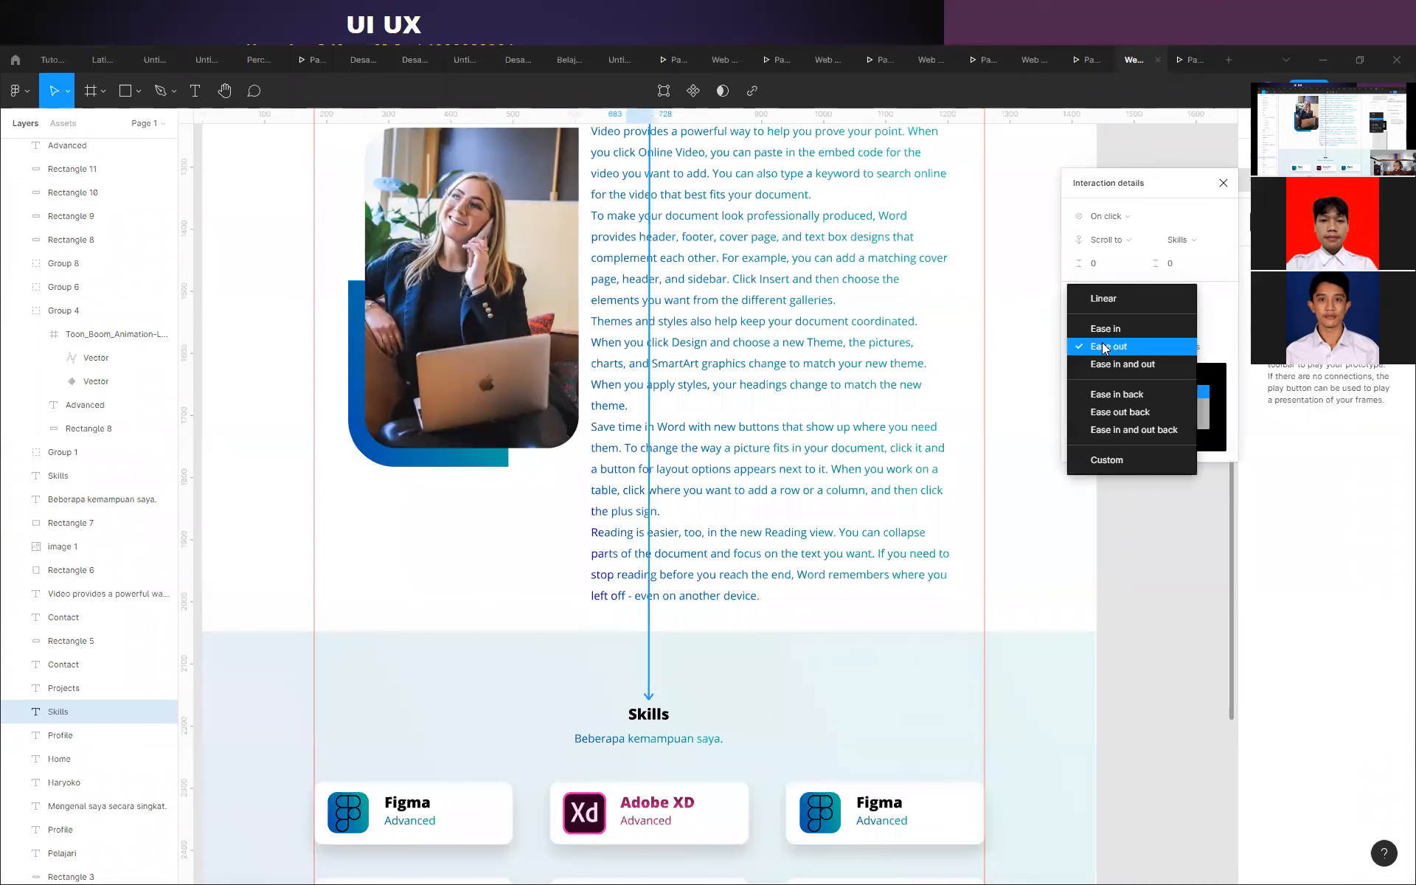
click(1119, 430)
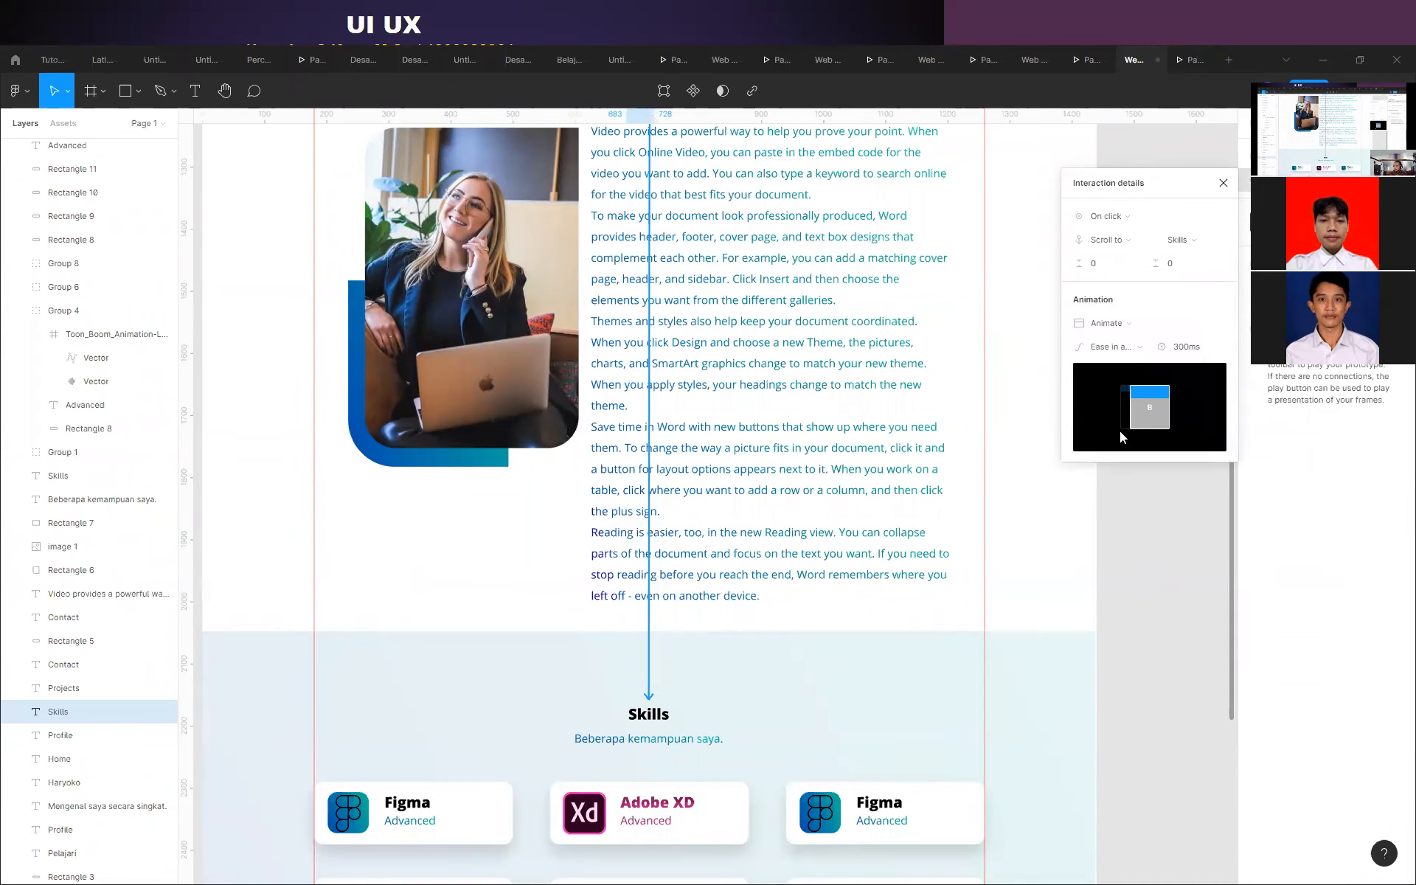
Test the Skills and Profile navigation links in the prototype preview and return to the design file.
scroll(1089, 738, up, 10)
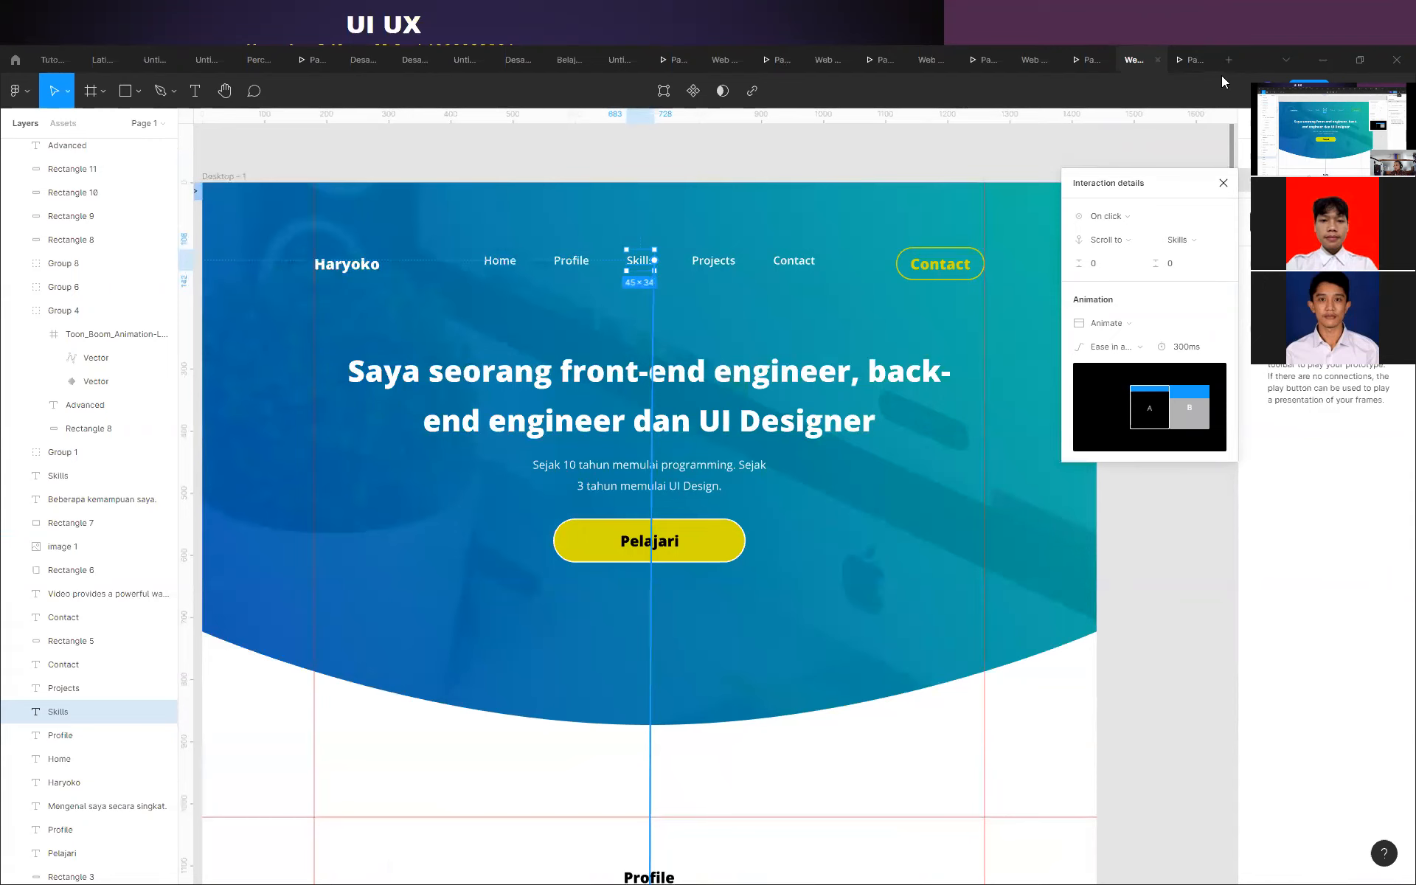
click(1189, 61)
scroll(866, 668, up, 15)
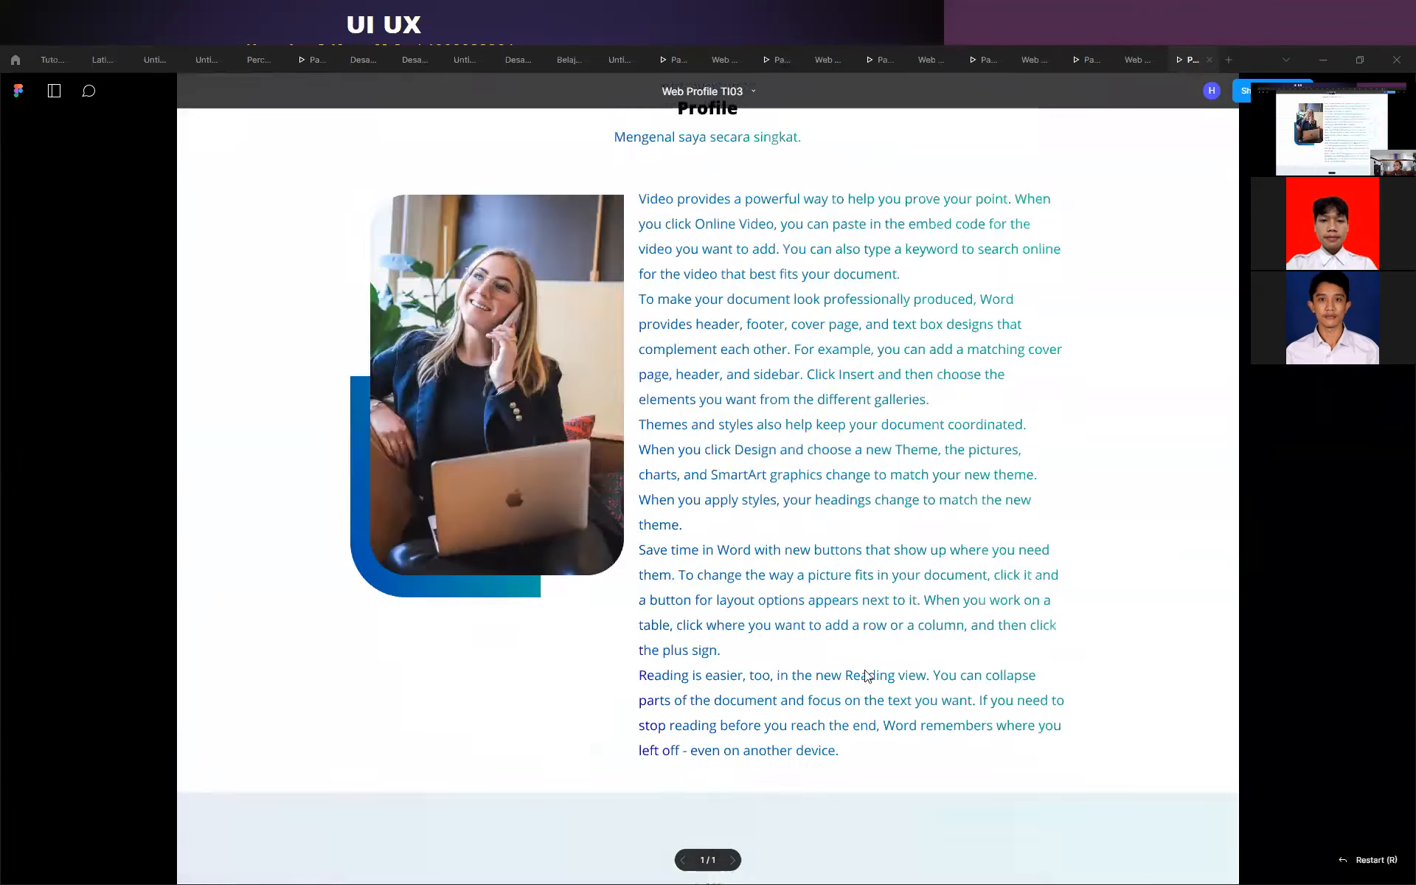
click(696, 174)
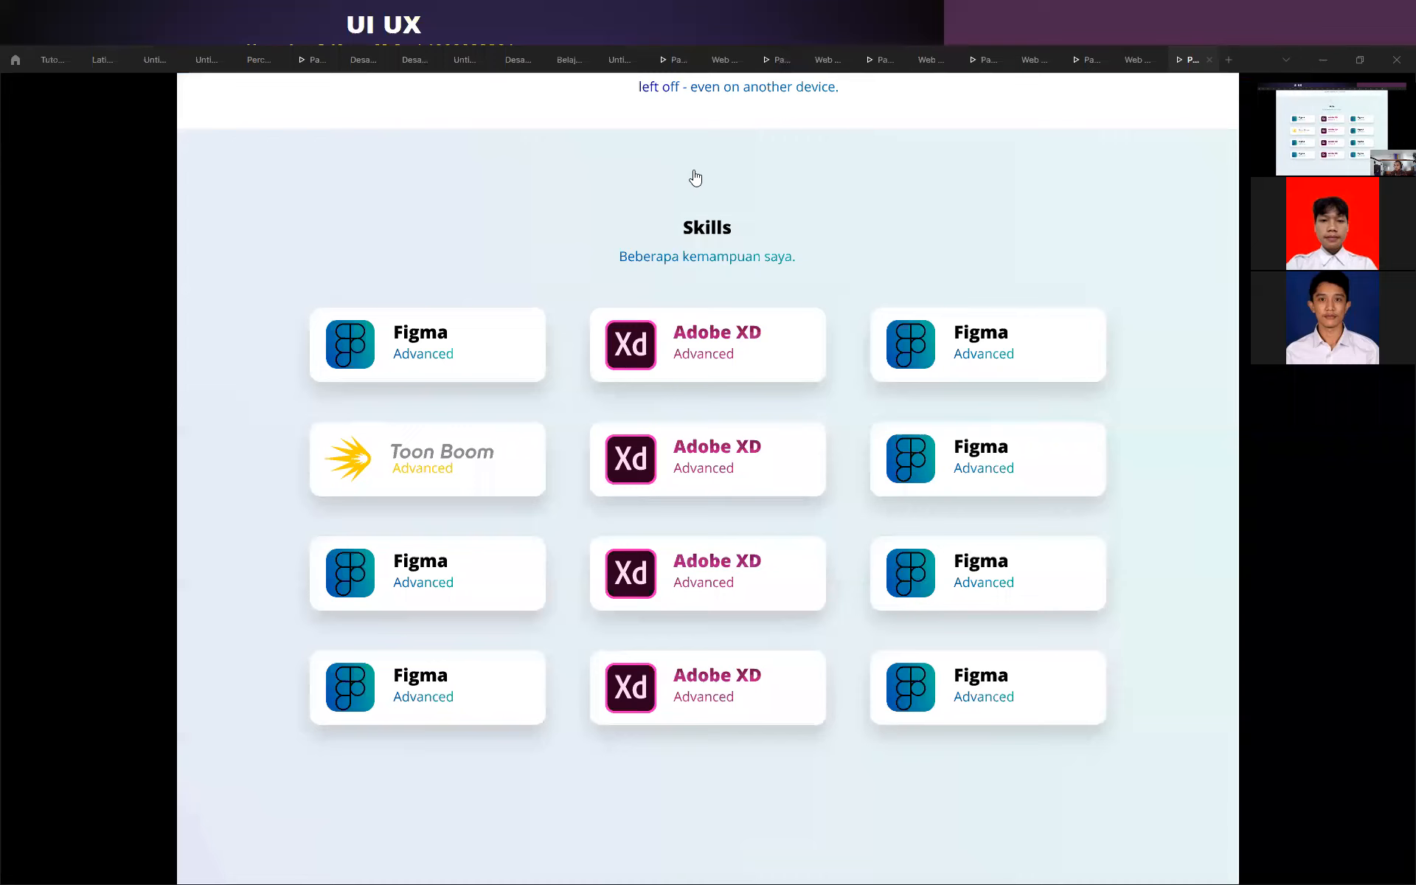
scroll(909, 435, up, 10)
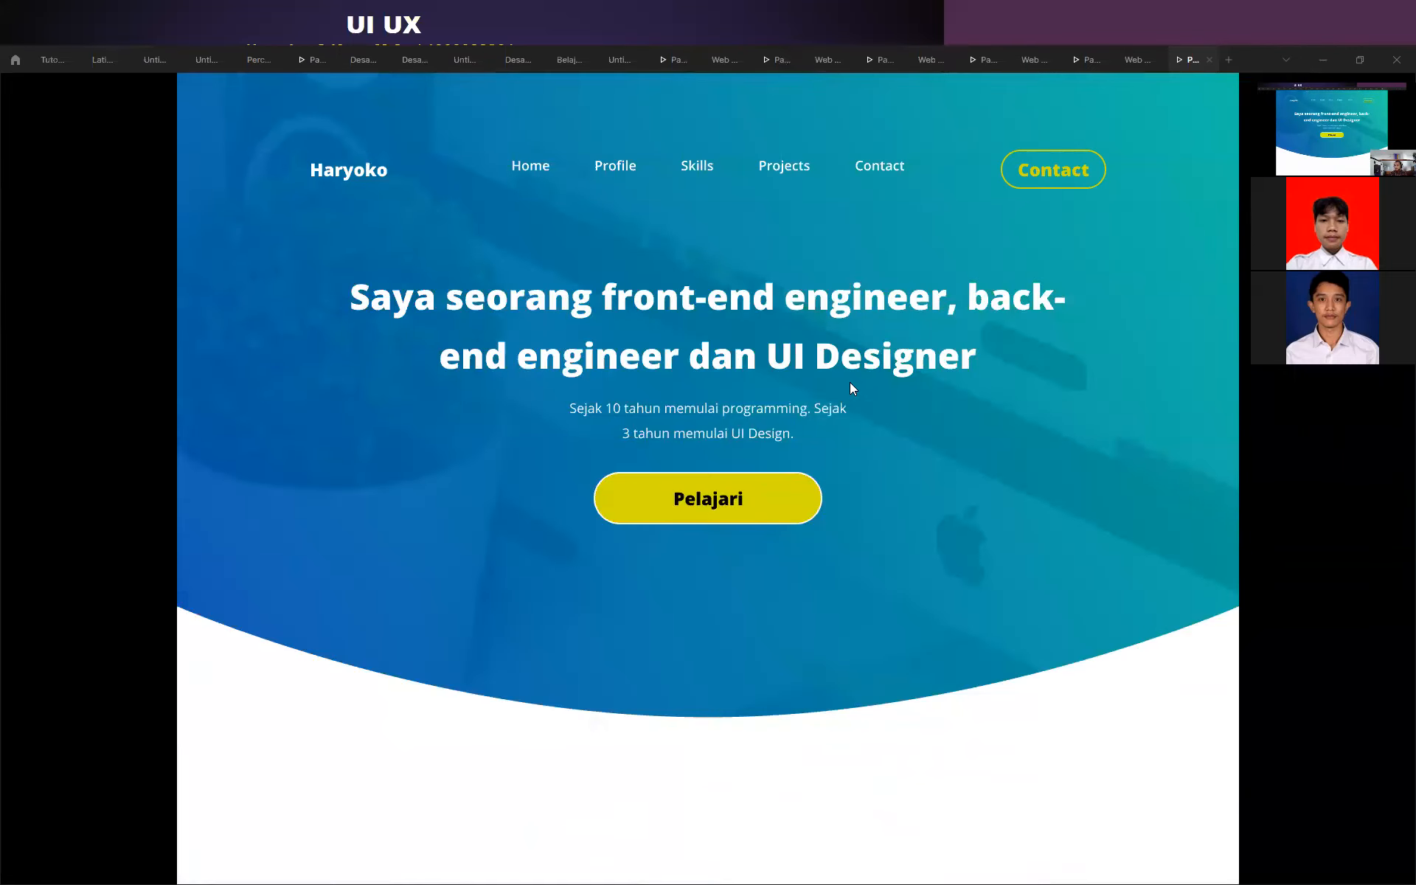
click(608, 169)
scroll(728, 267, up, 8)
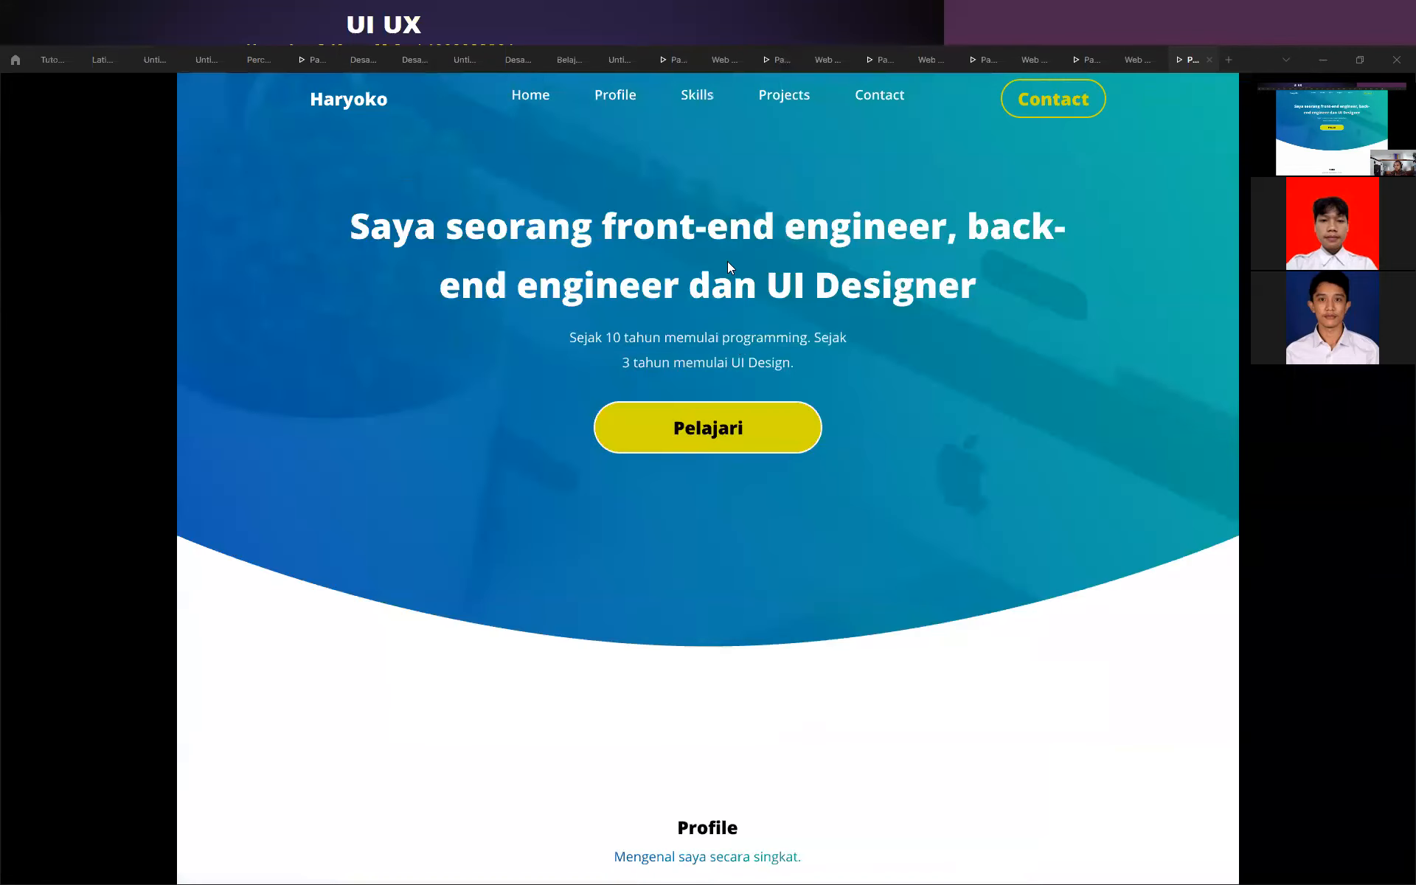
click(717, 169)
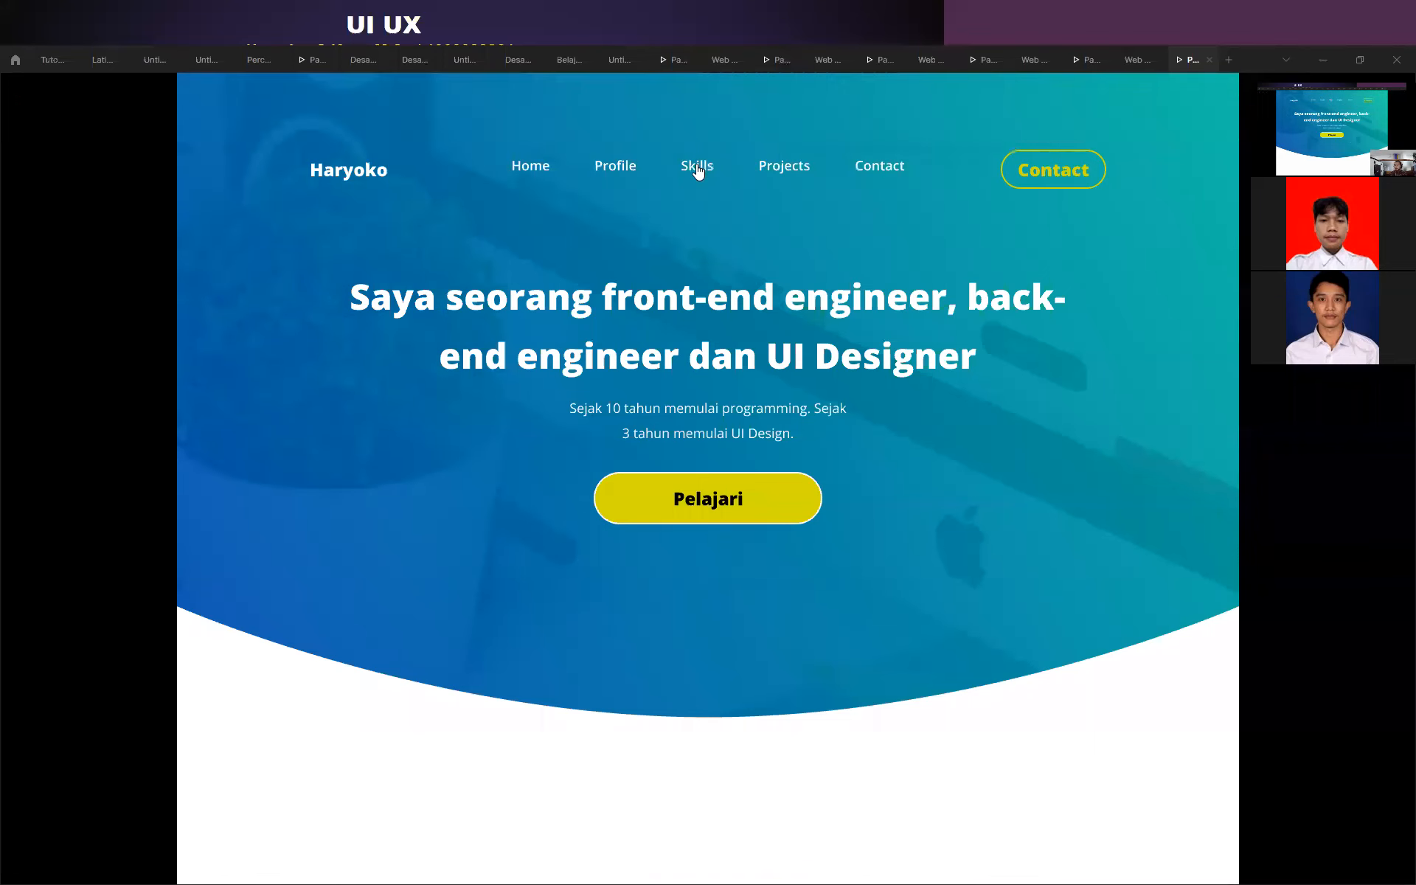
click(692, 165)
scroll(698, 171, up, 1)
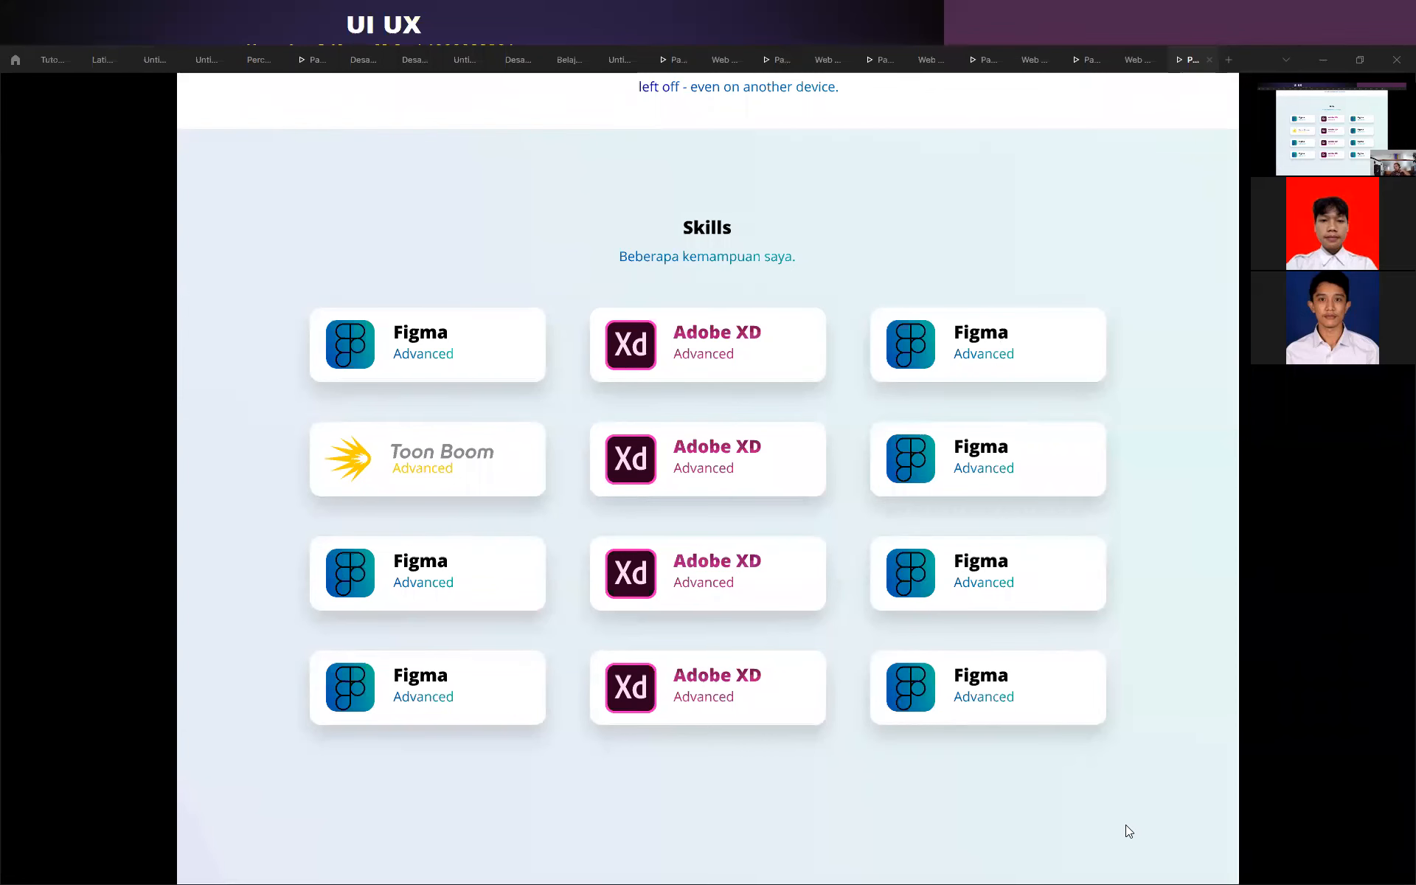
click(1135, 60)
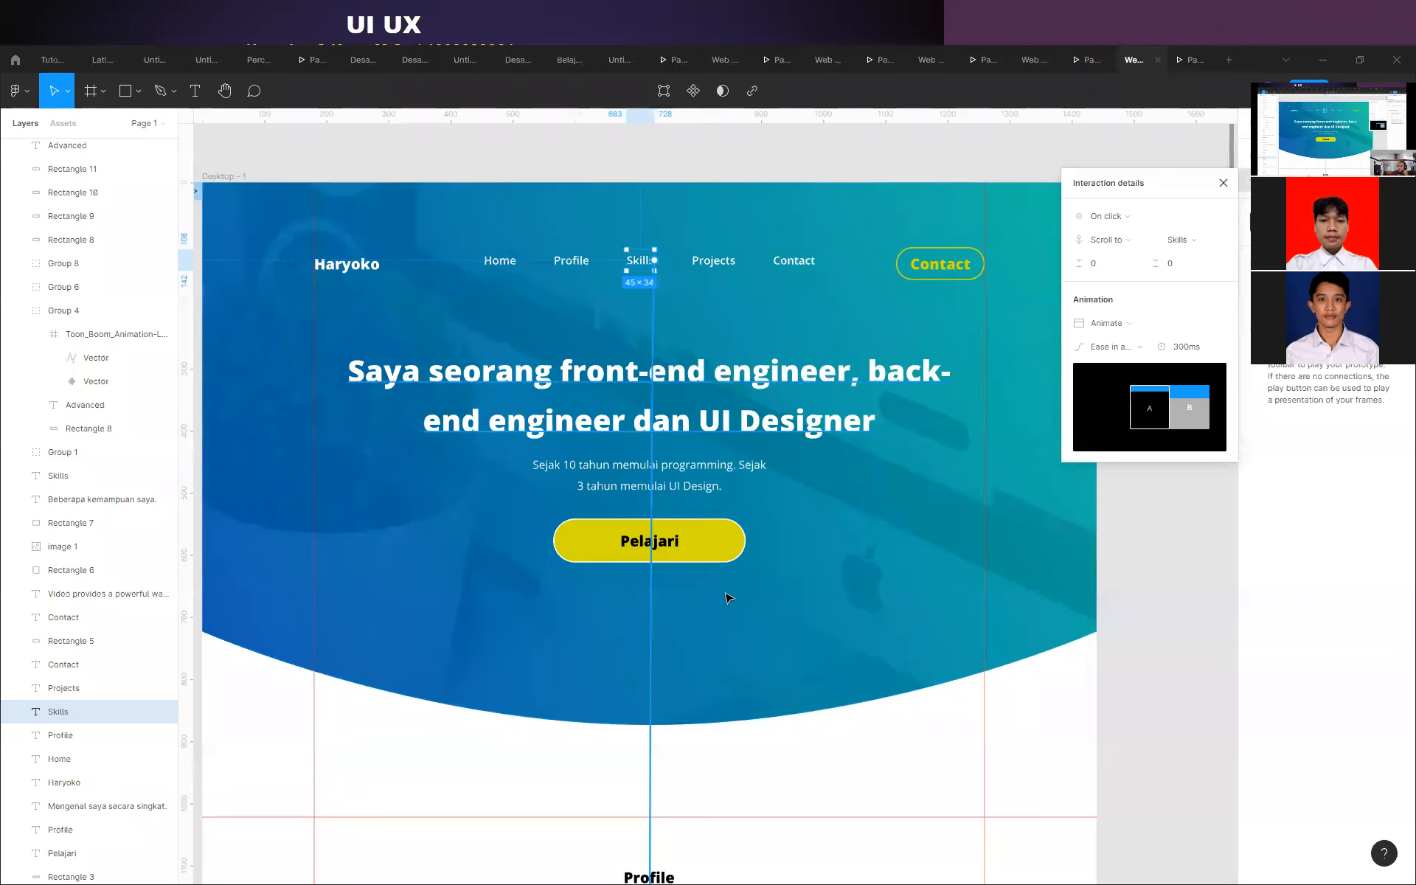
click(1113, 723)
Switch to the browser, look up the Blender logo on logo.wine and download it as an SVG.
scroll(458, 697, down, 10)
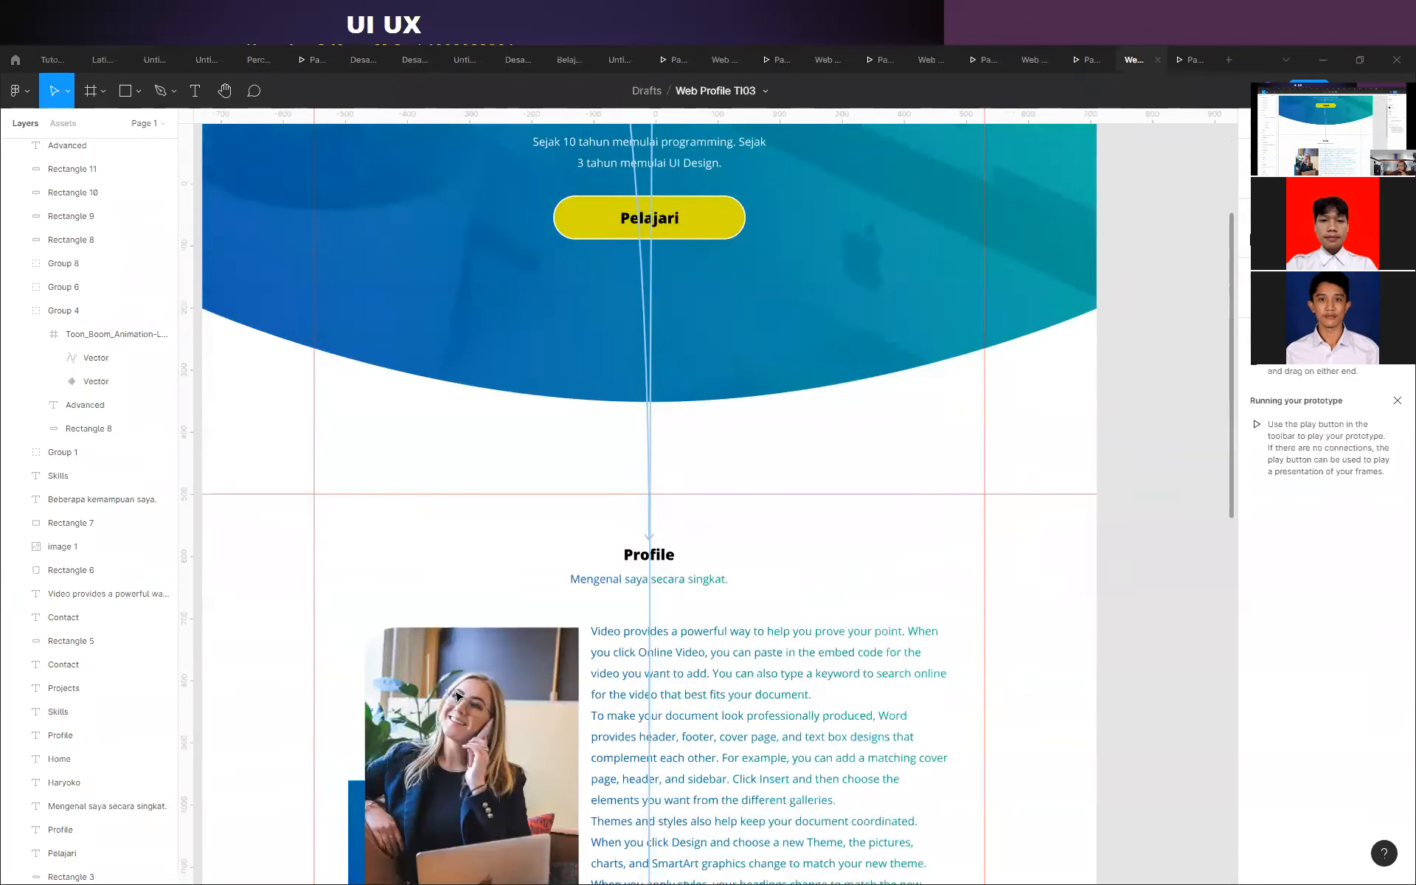
scroll(458, 696, down, 7)
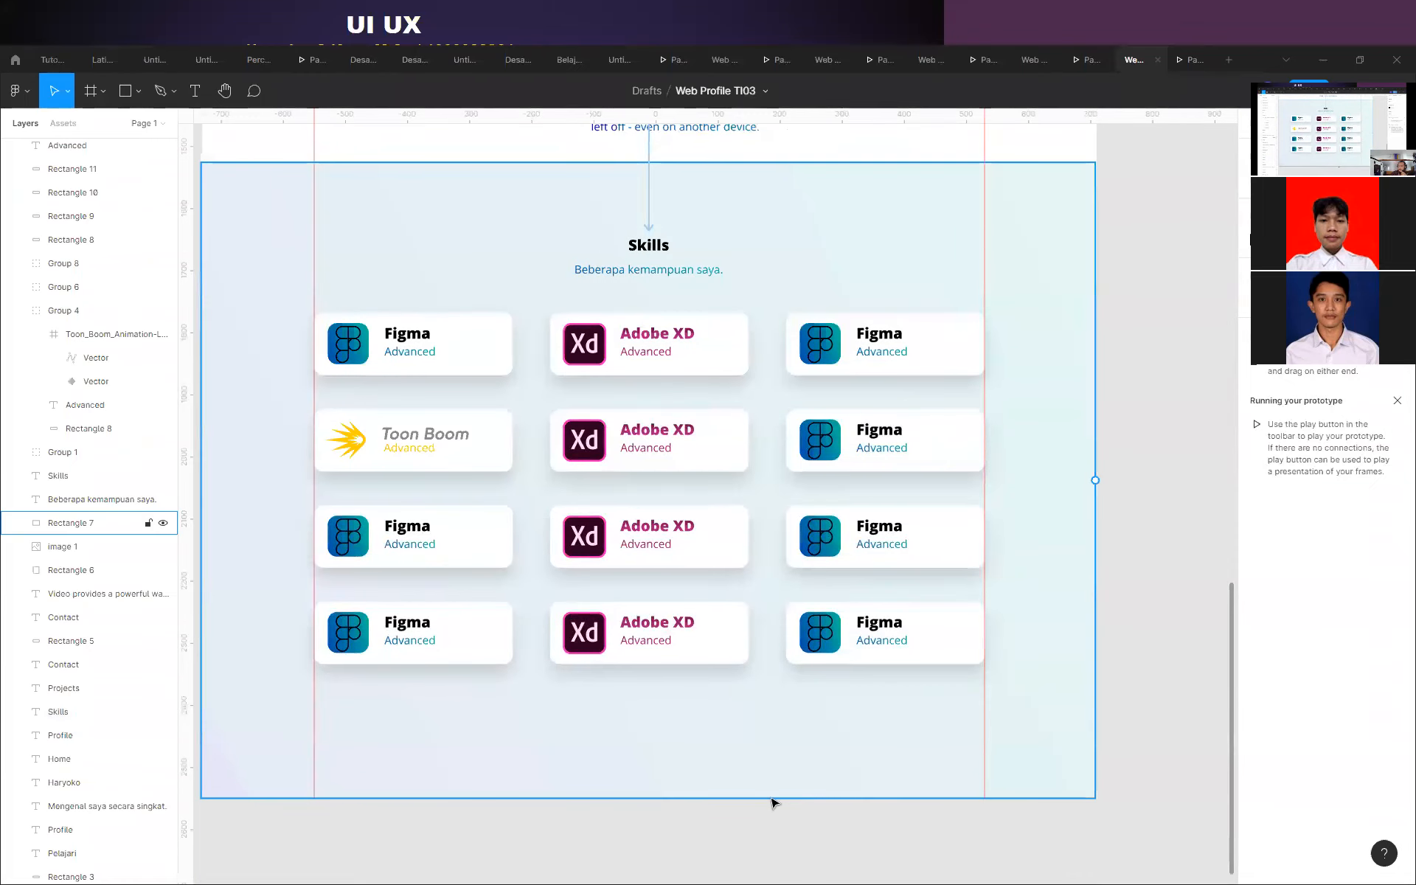
scroll(772, 803, down, 2)
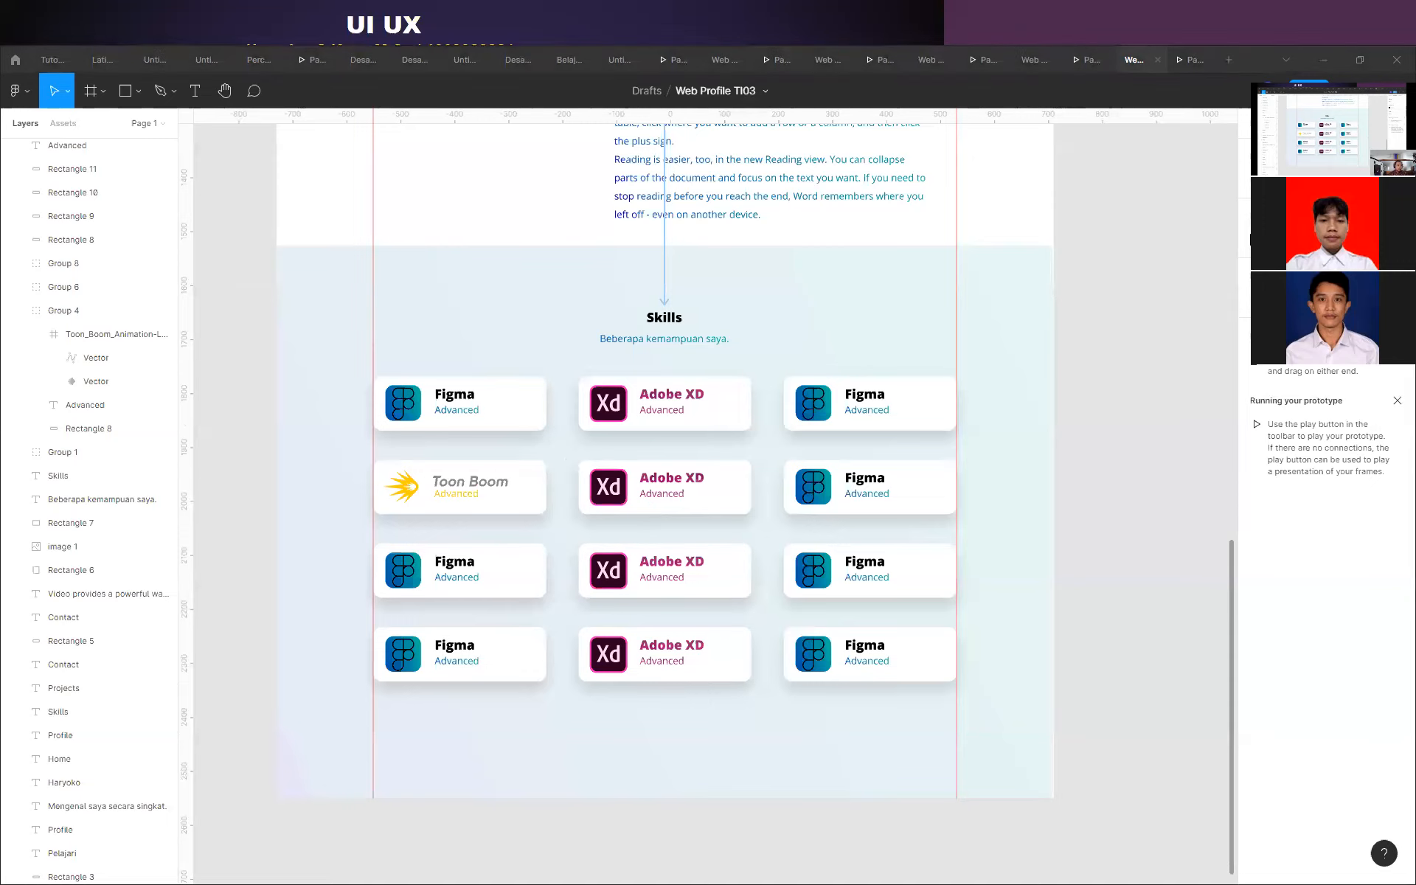
key(alt+Tab)
click(544, 136)
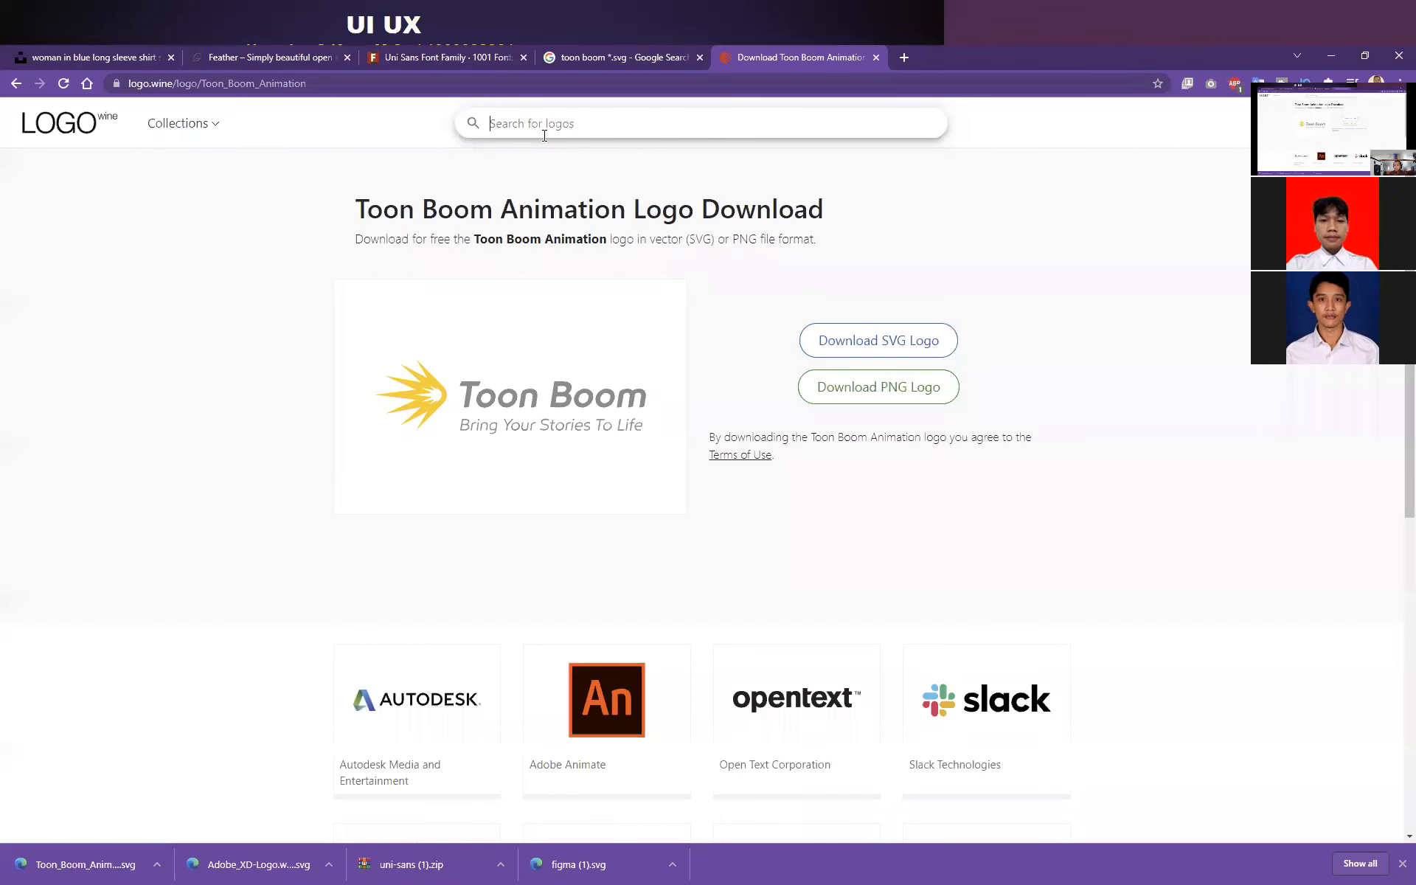
text(blender)
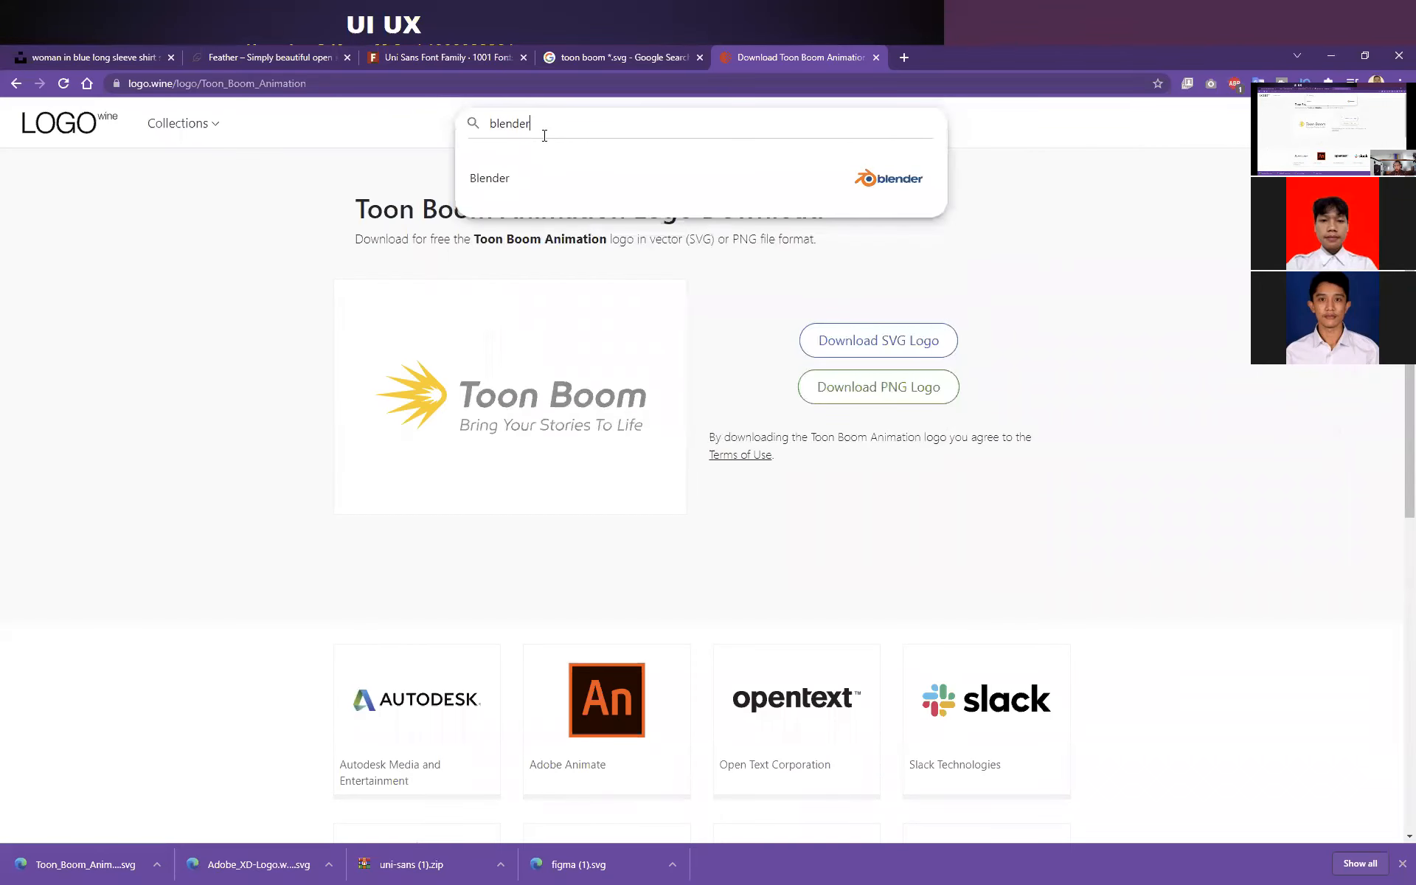
key(Return)
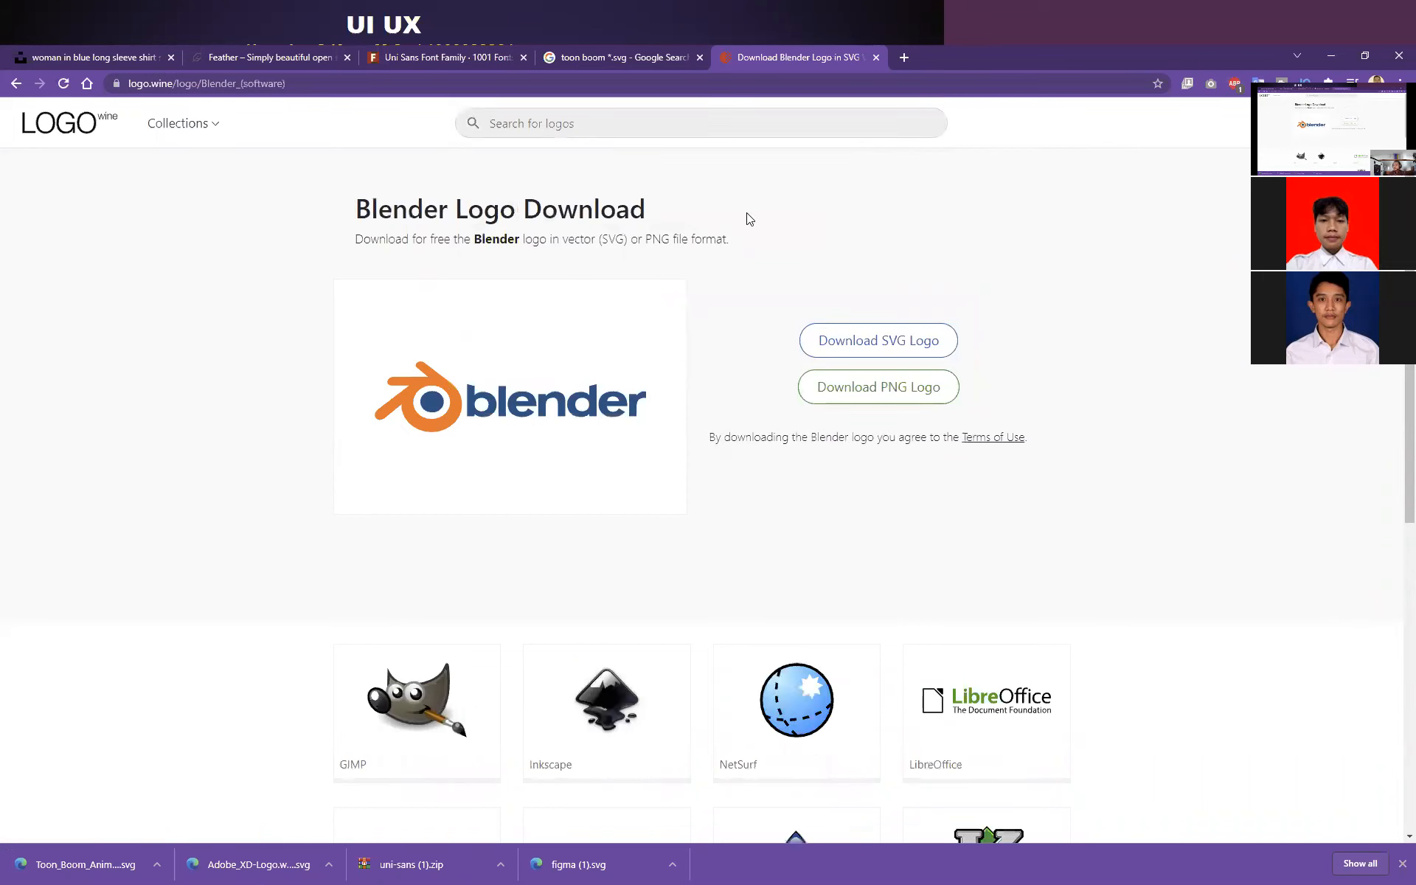
click(951, 354)
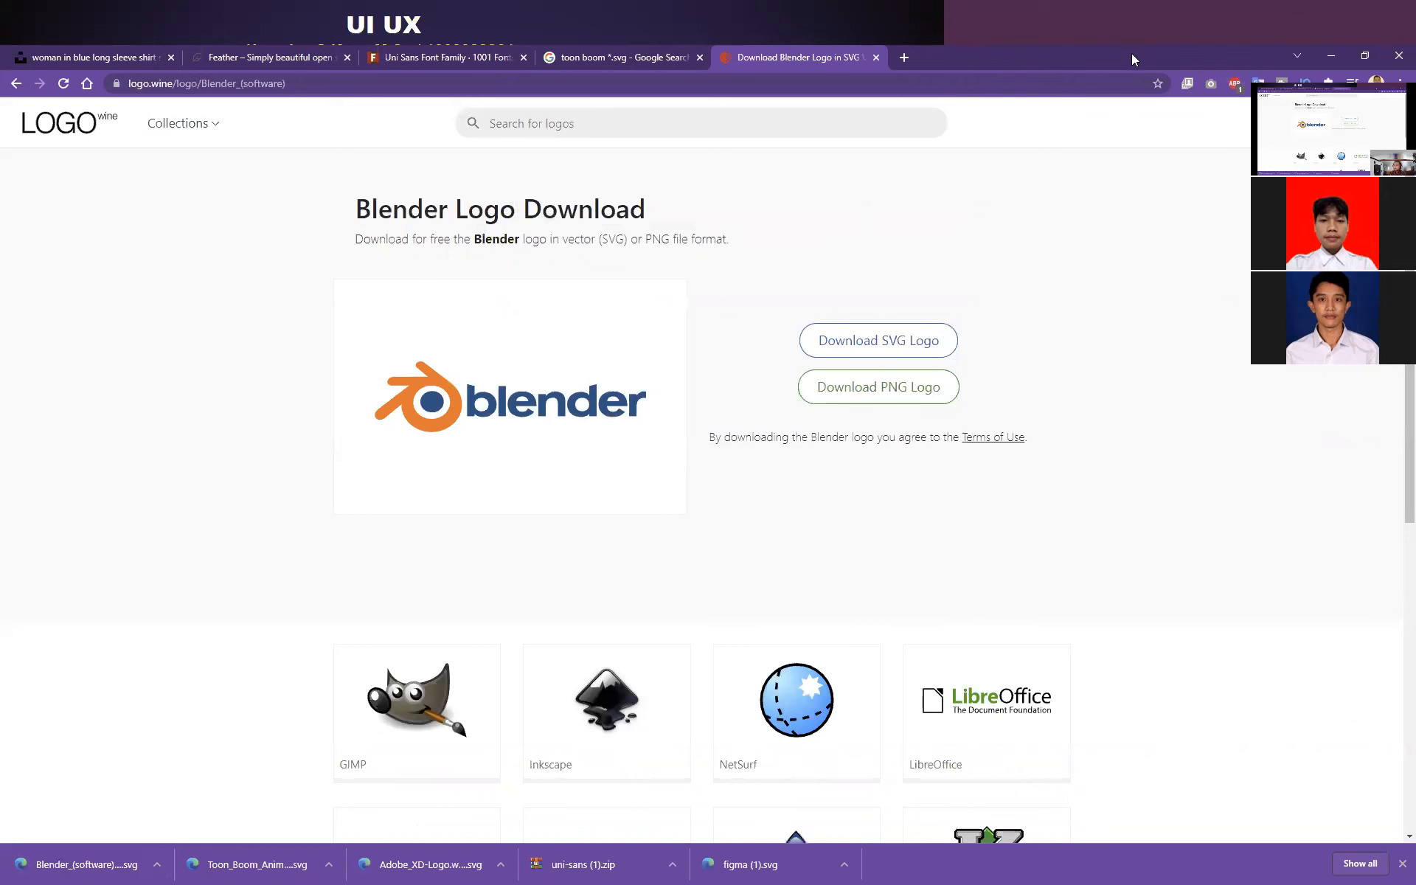
Import the downloaded Blender SVG from the browser into the web profile design file.
double_click(1155, 53)
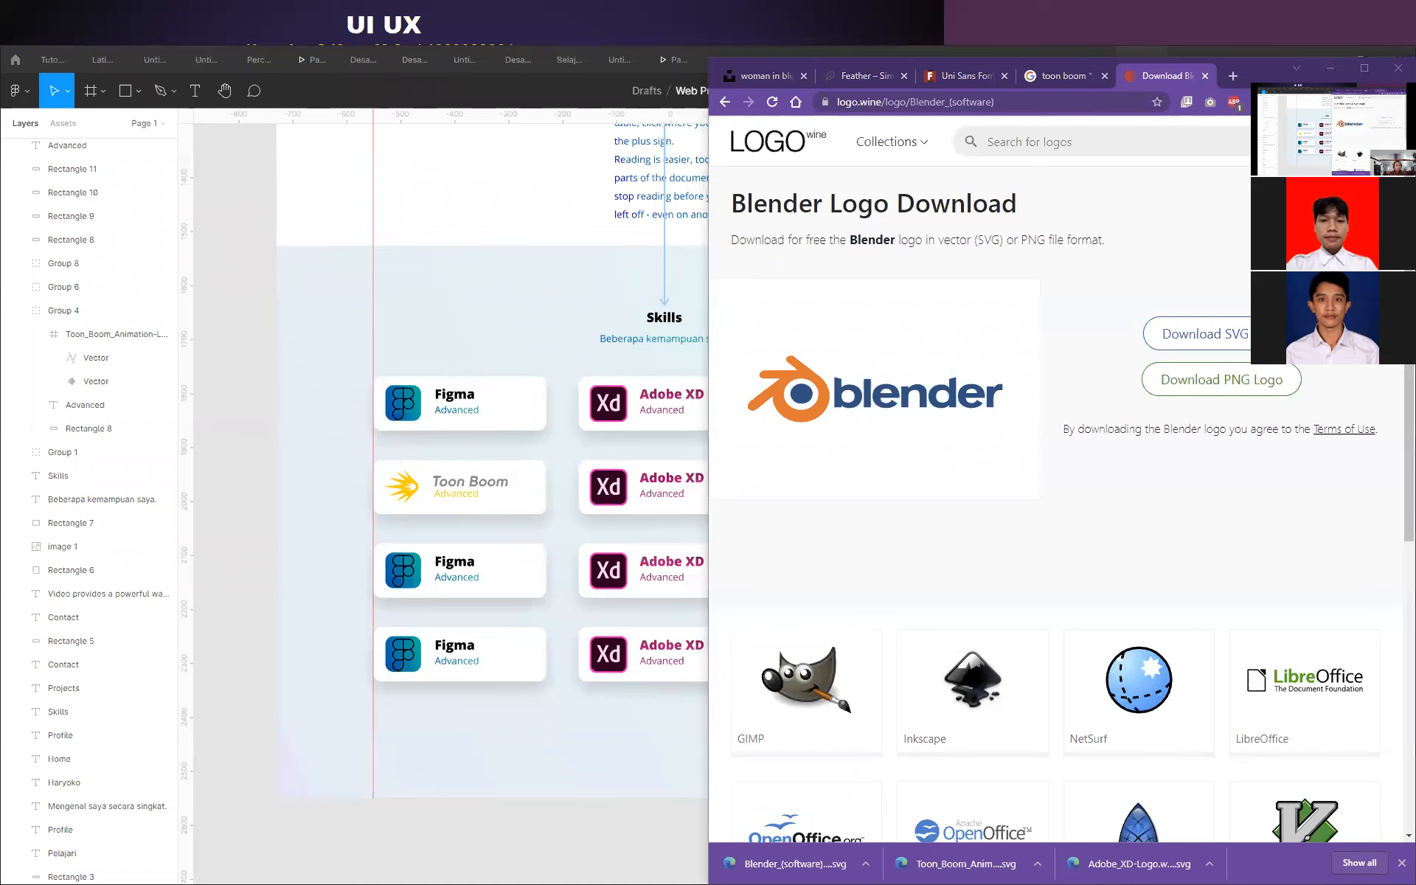
drag(795, 864, 276, 376)
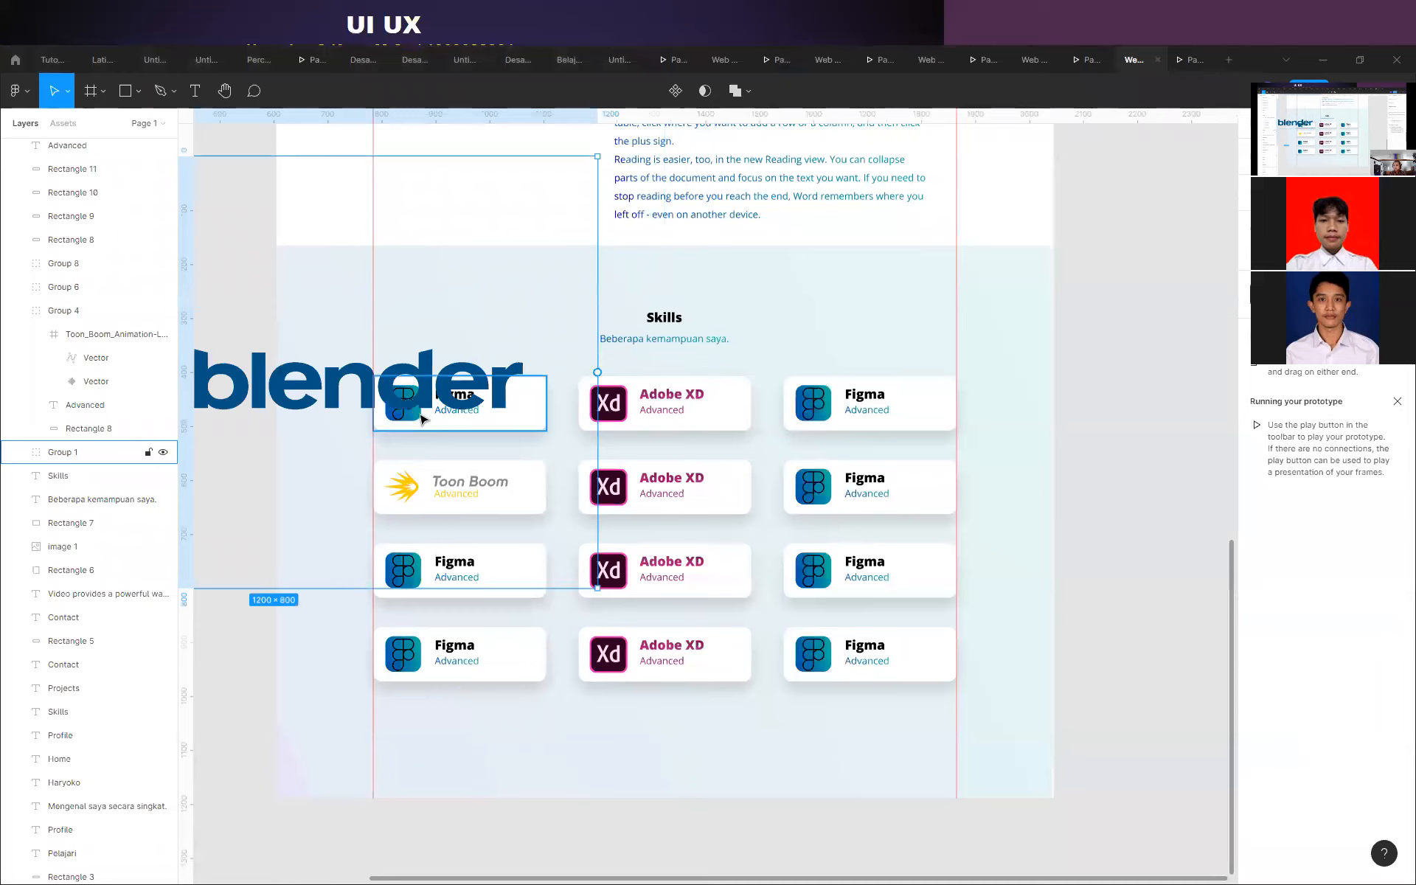
click(267, 399)
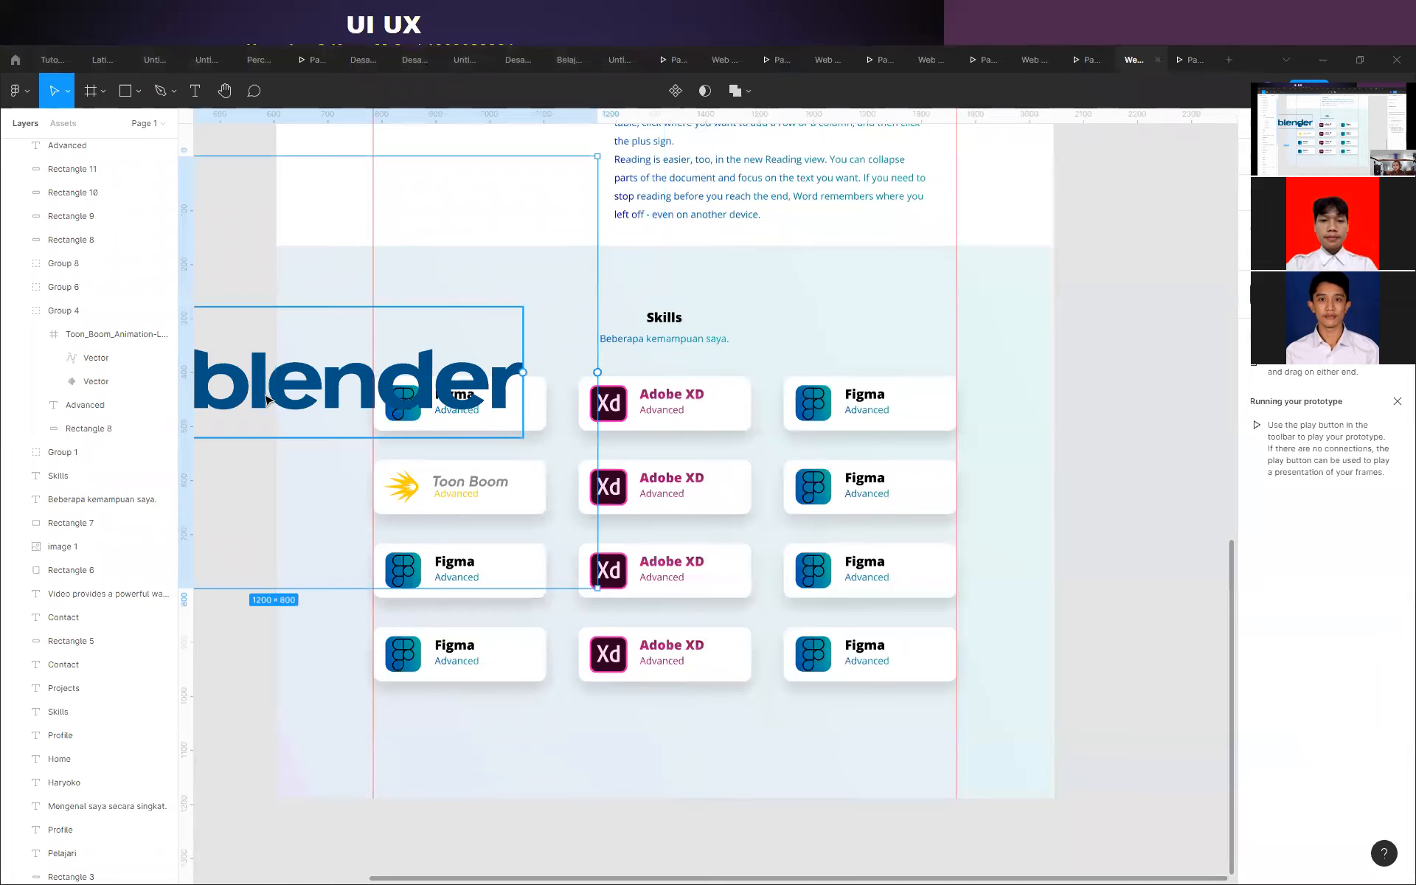
Move the Blender logo frame into the group of the first row's third card and delete that card's Figma icon.
click(904, 409)
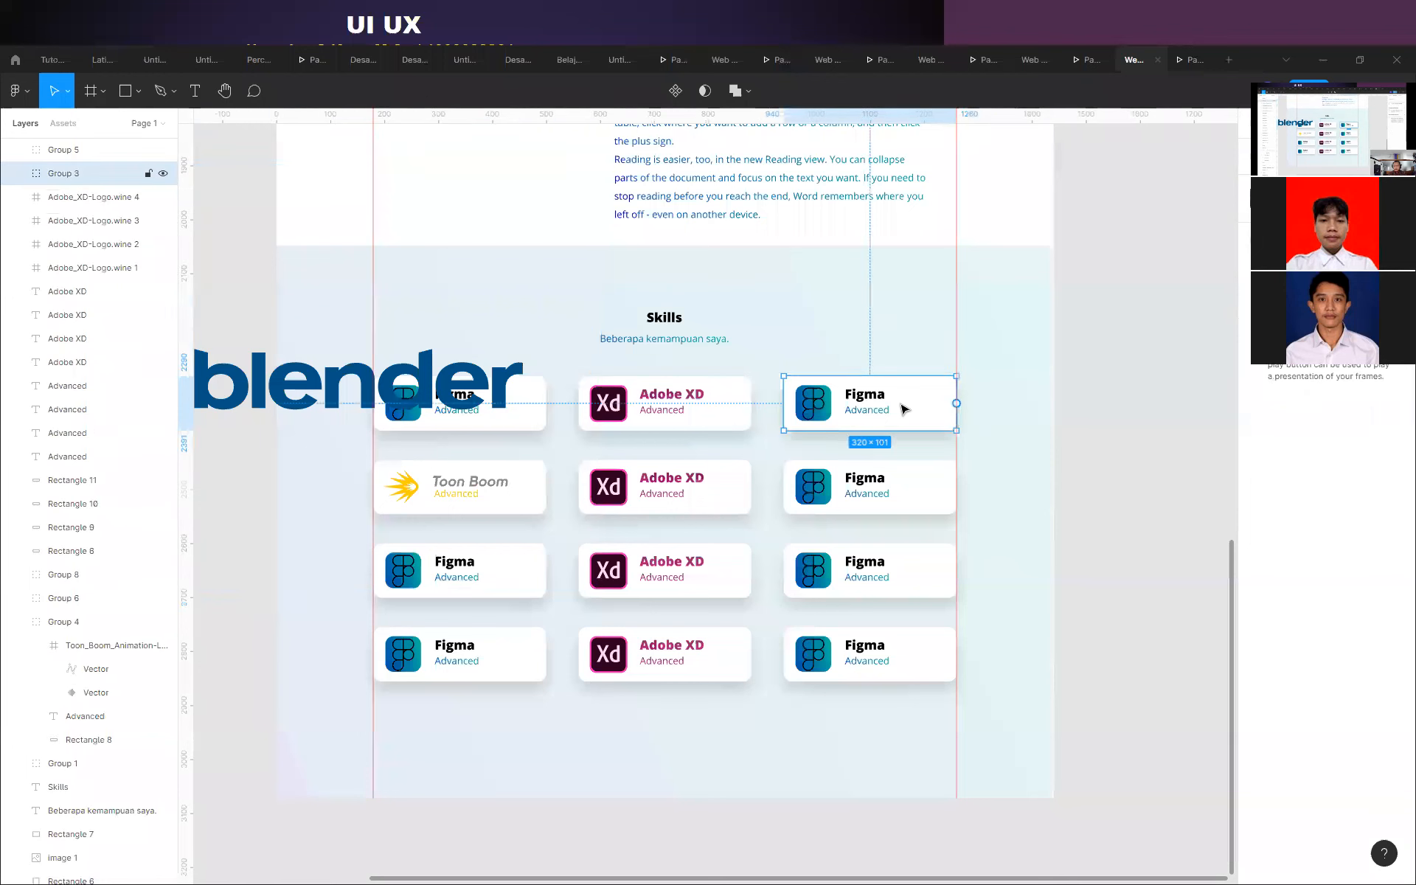
scroll(147, 222, up, 2)
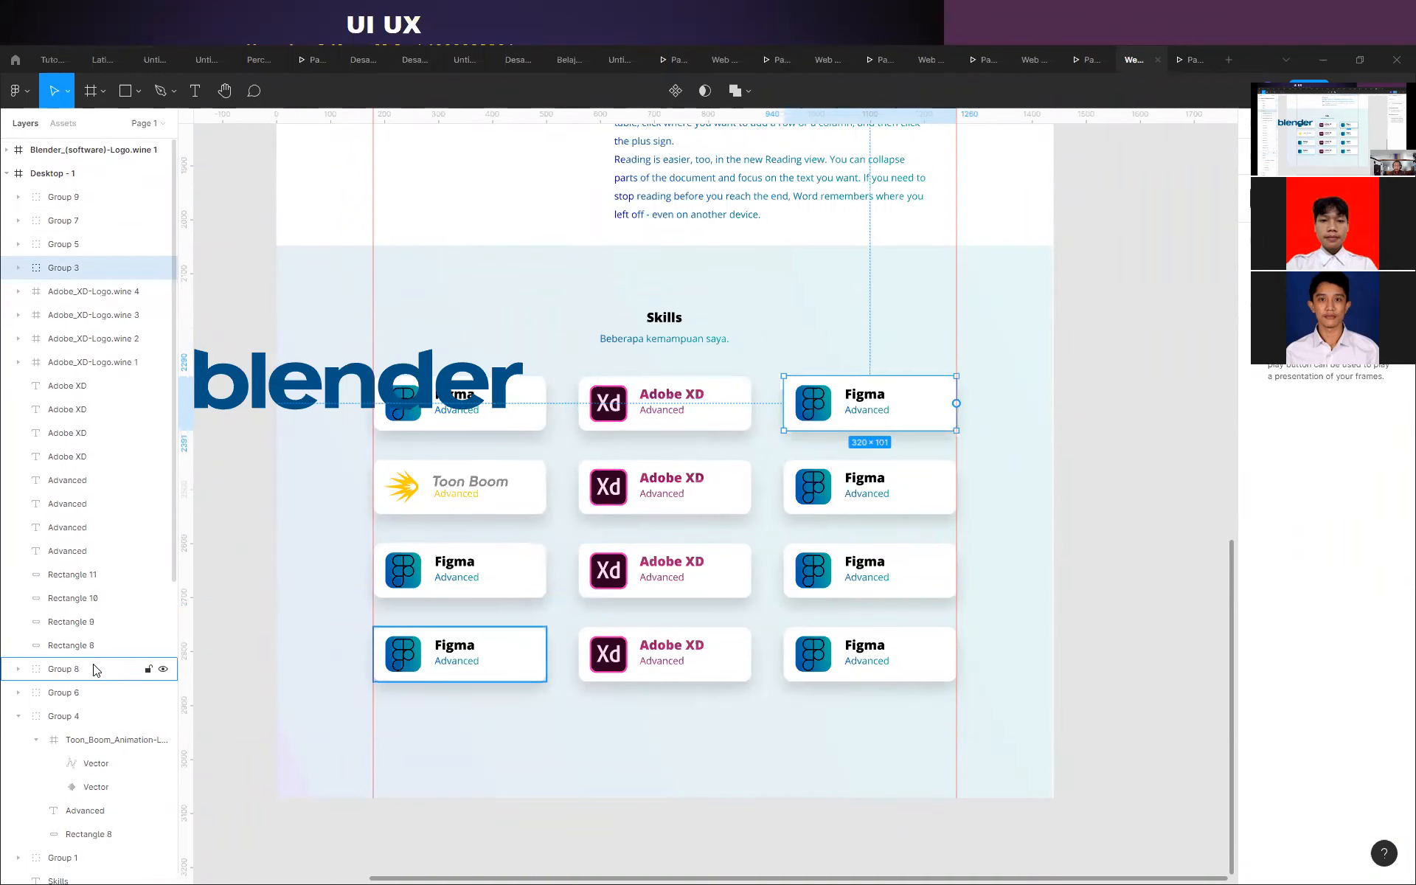
click(263, 372)
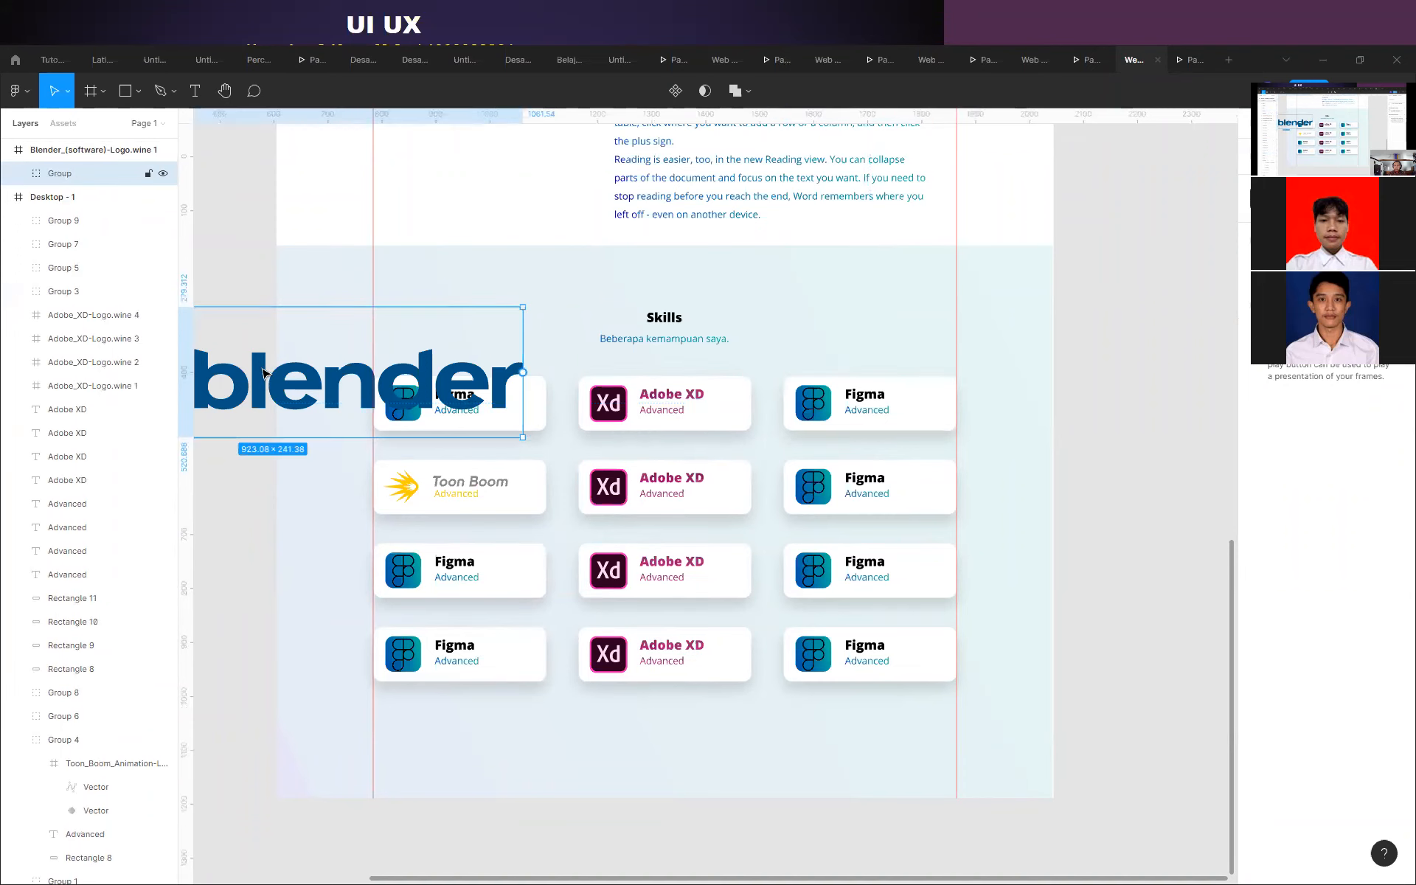
click(40, 156)
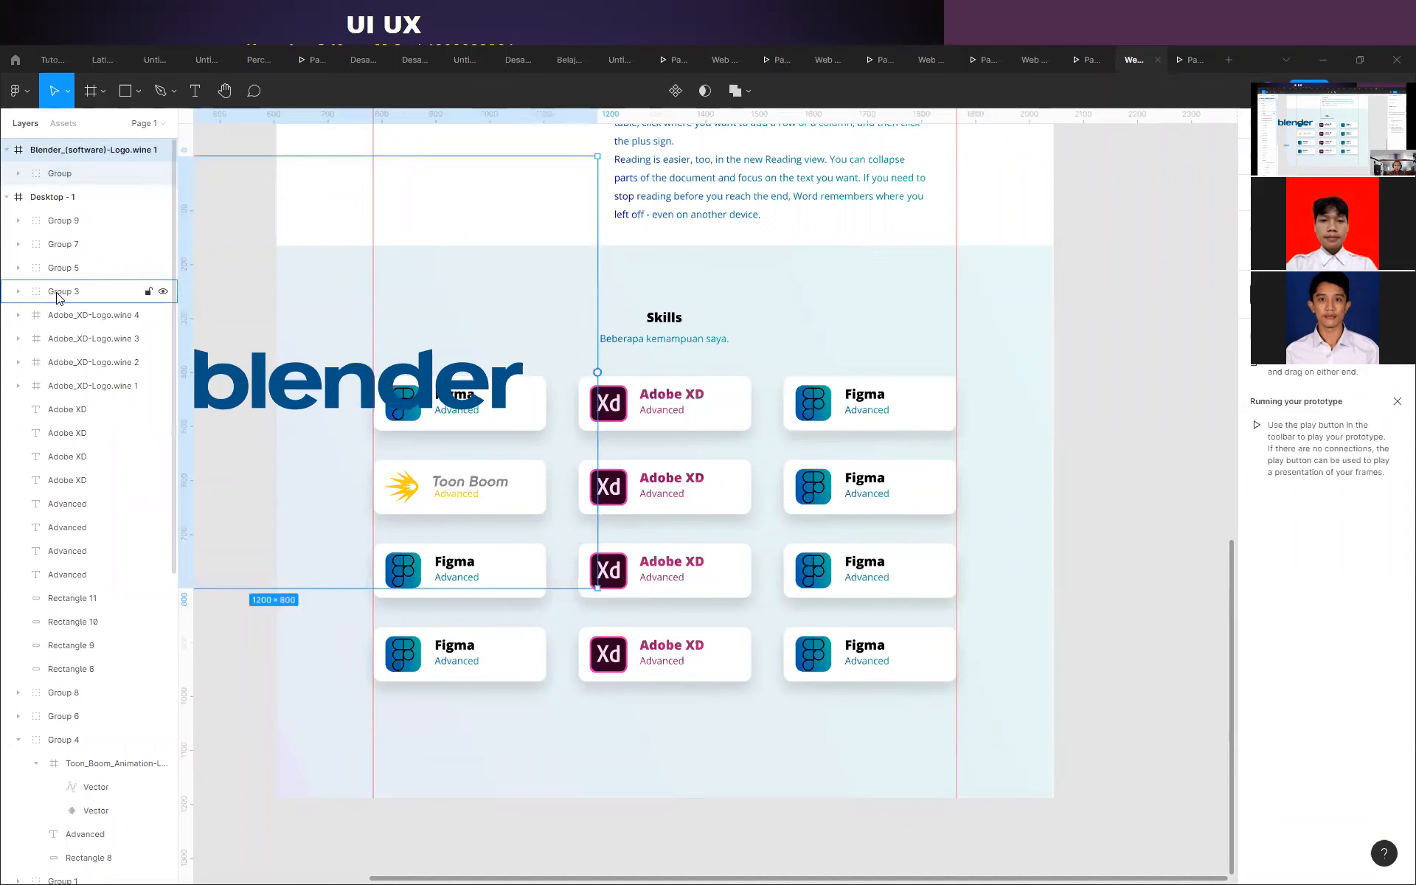
drag(59, 298, 58, 298)
scroll(85, 312, up, 2)
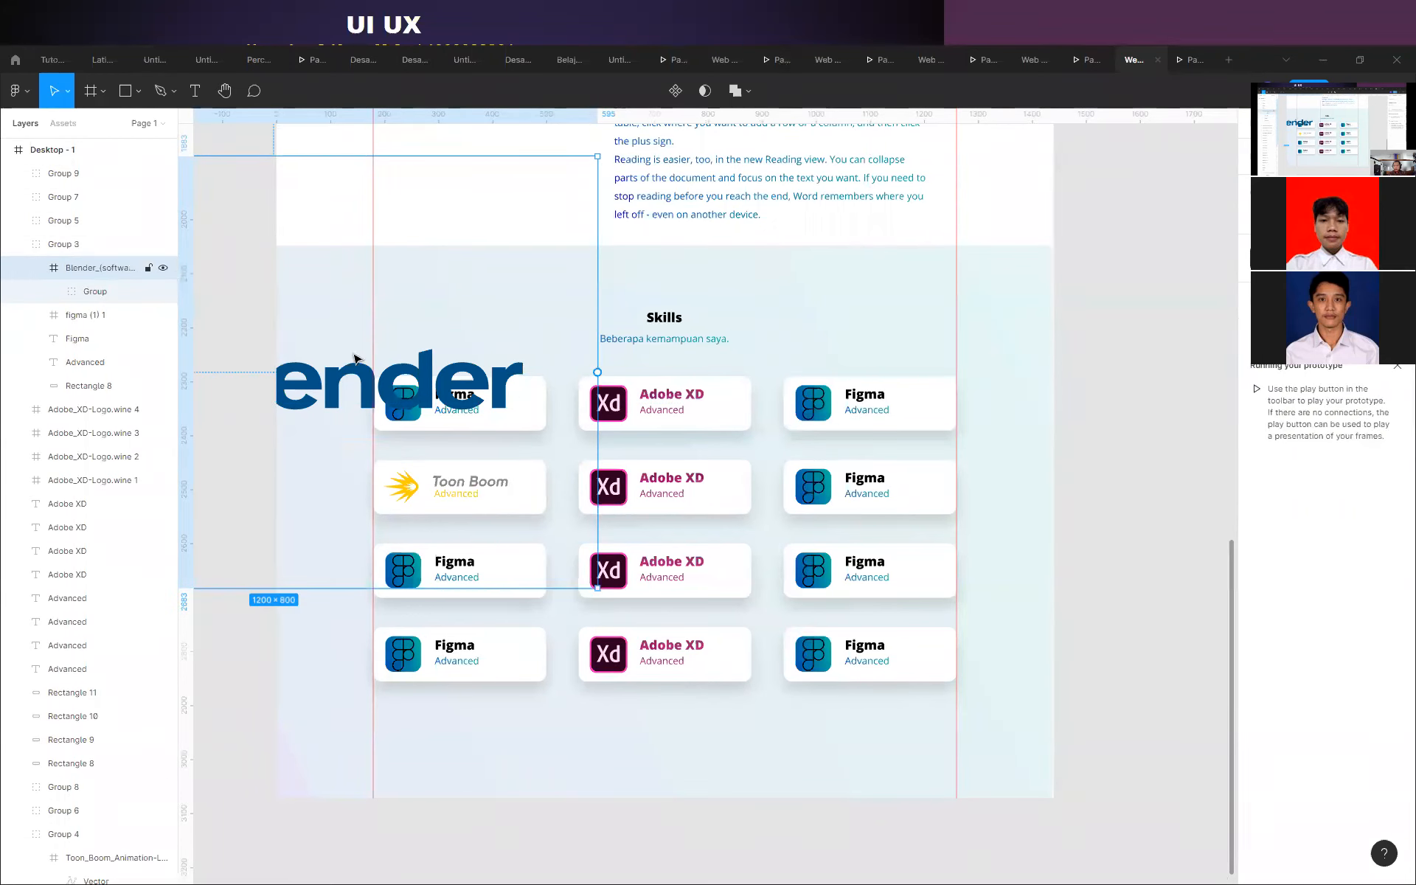
click(83, 320)
key(Delete)
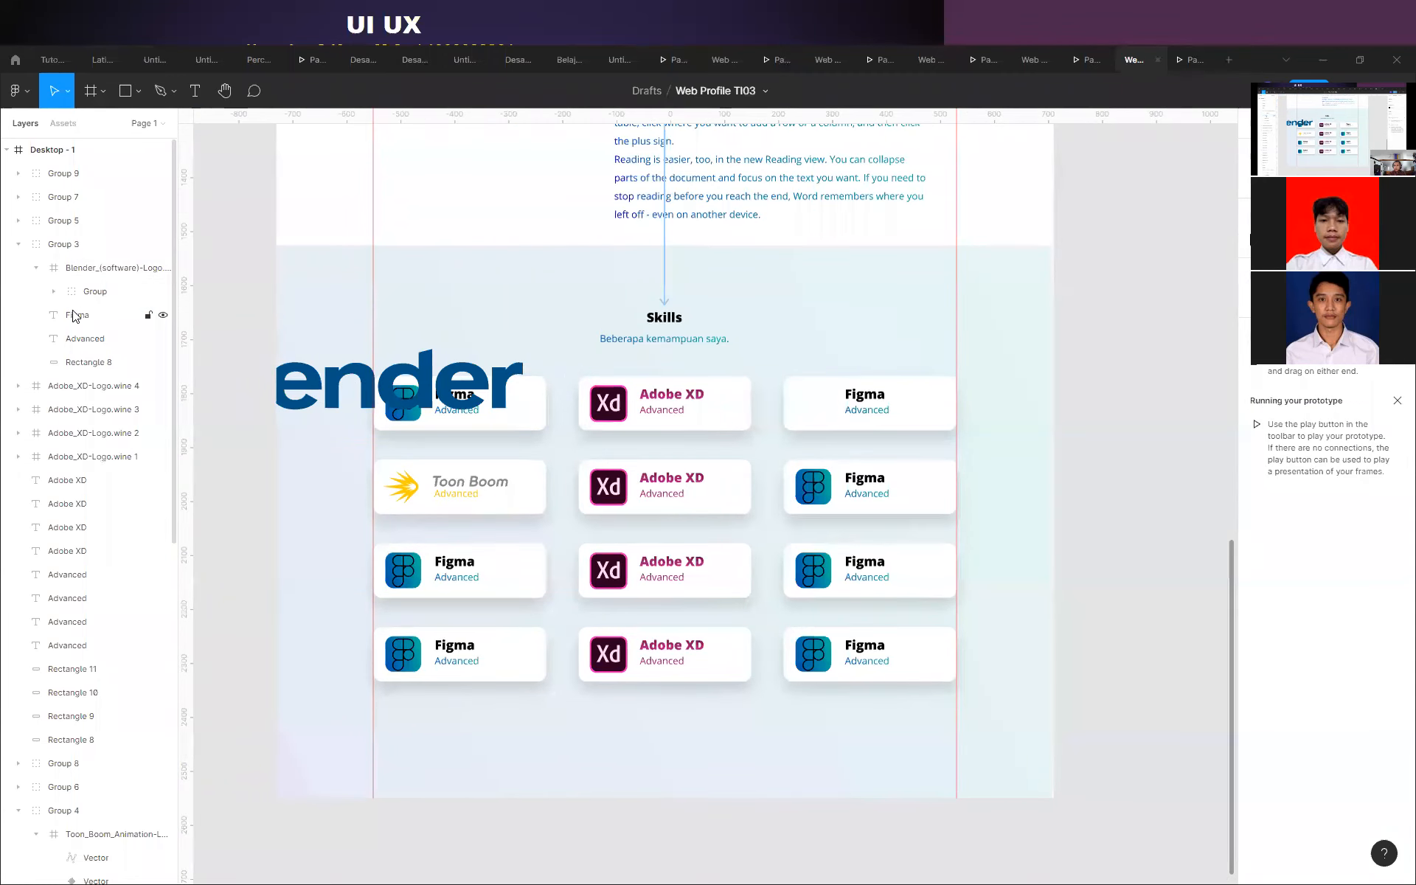
Scale the Blender logo frame down to 253 × 169 and place it over the first row's third card, aligned with its left edge.
drag(334, 379, 732, 338)
key(ctrl+z)
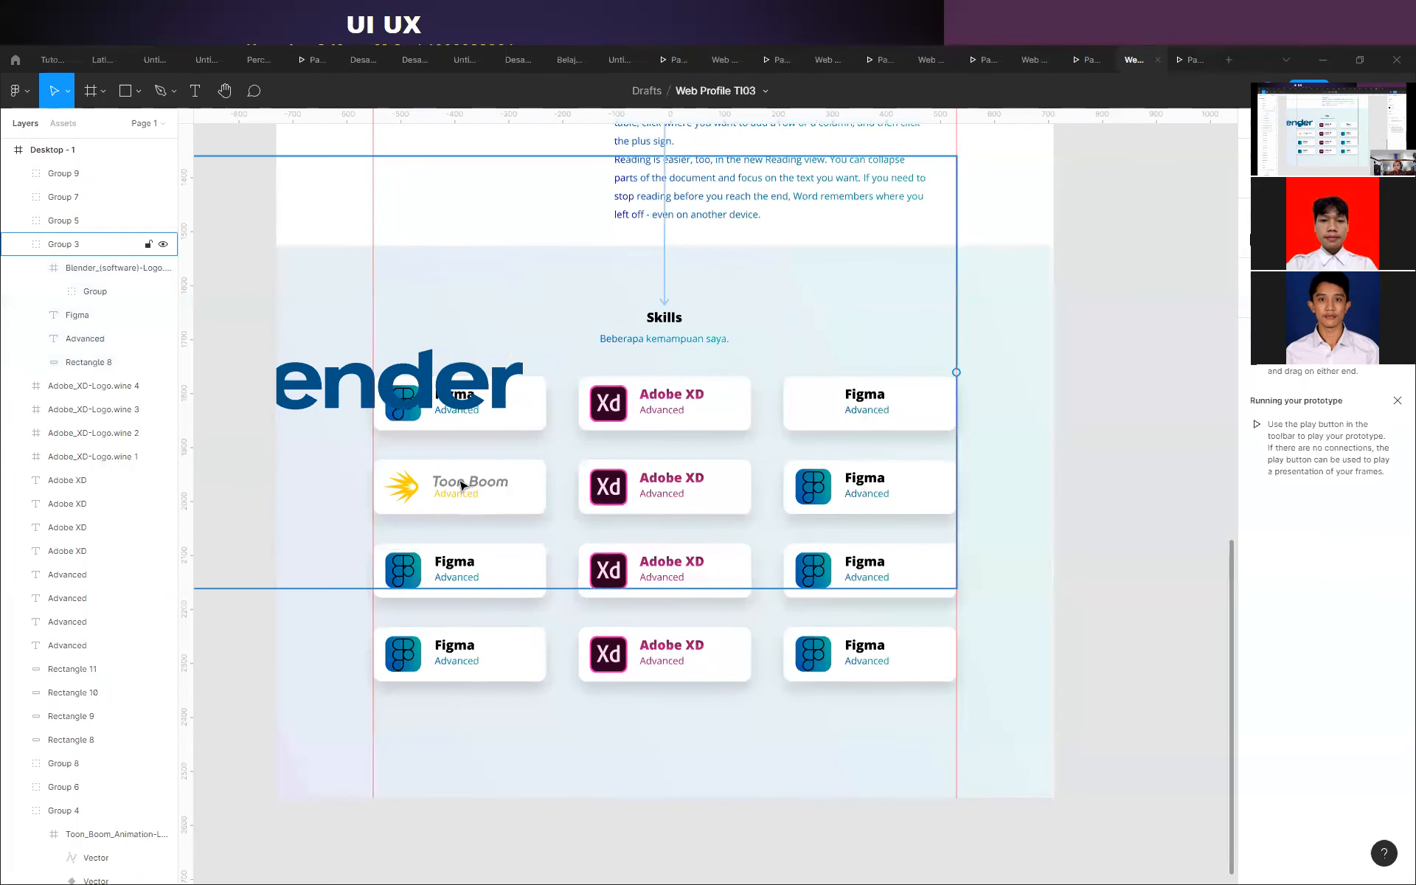
click(125, 268)
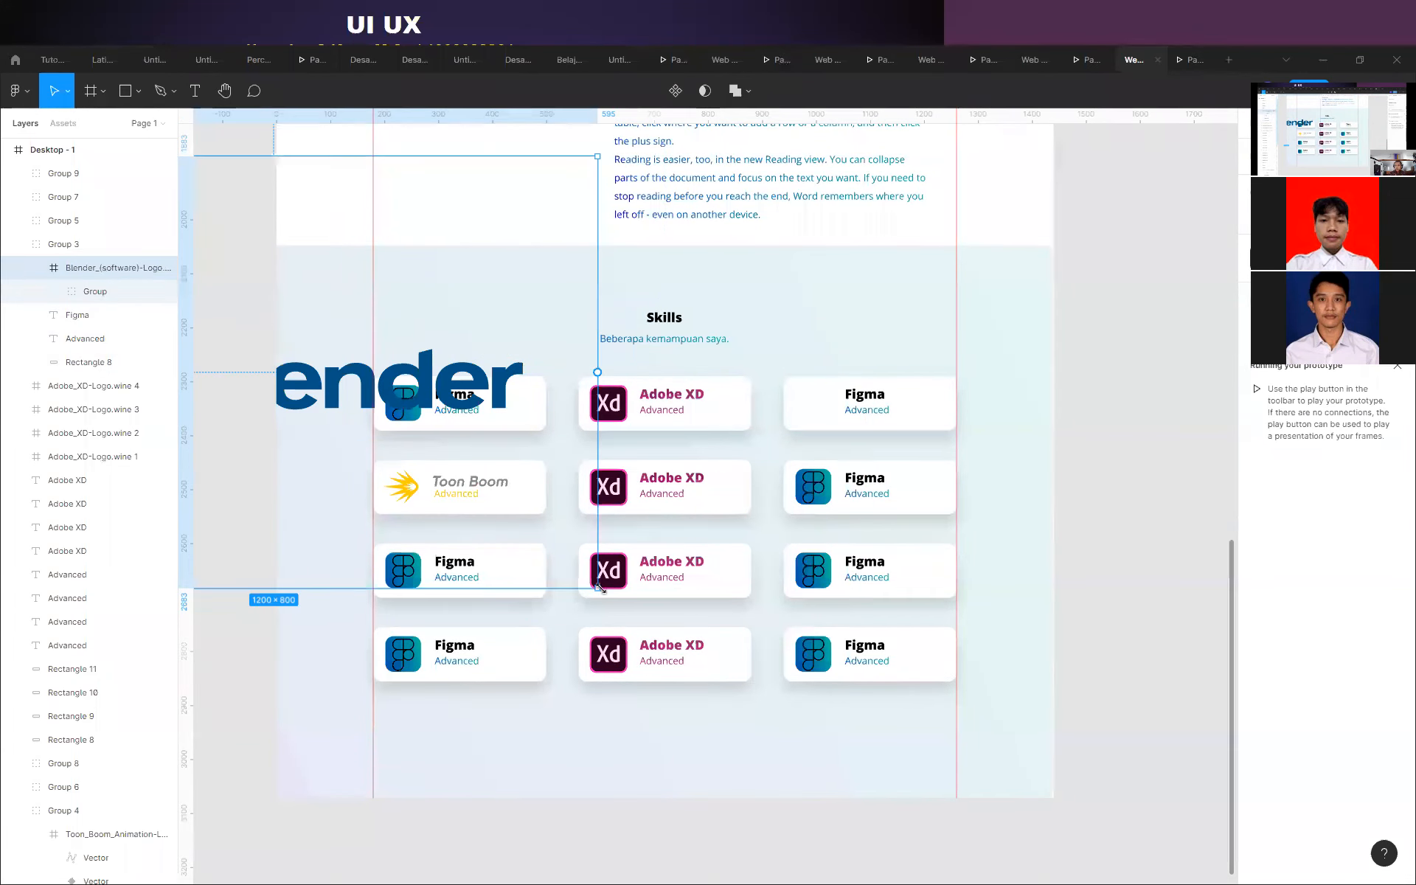
drag(599, 589, 1075, 330)
drag(1109, 458, 863, 417)
scroll(980, 465, up, 5)
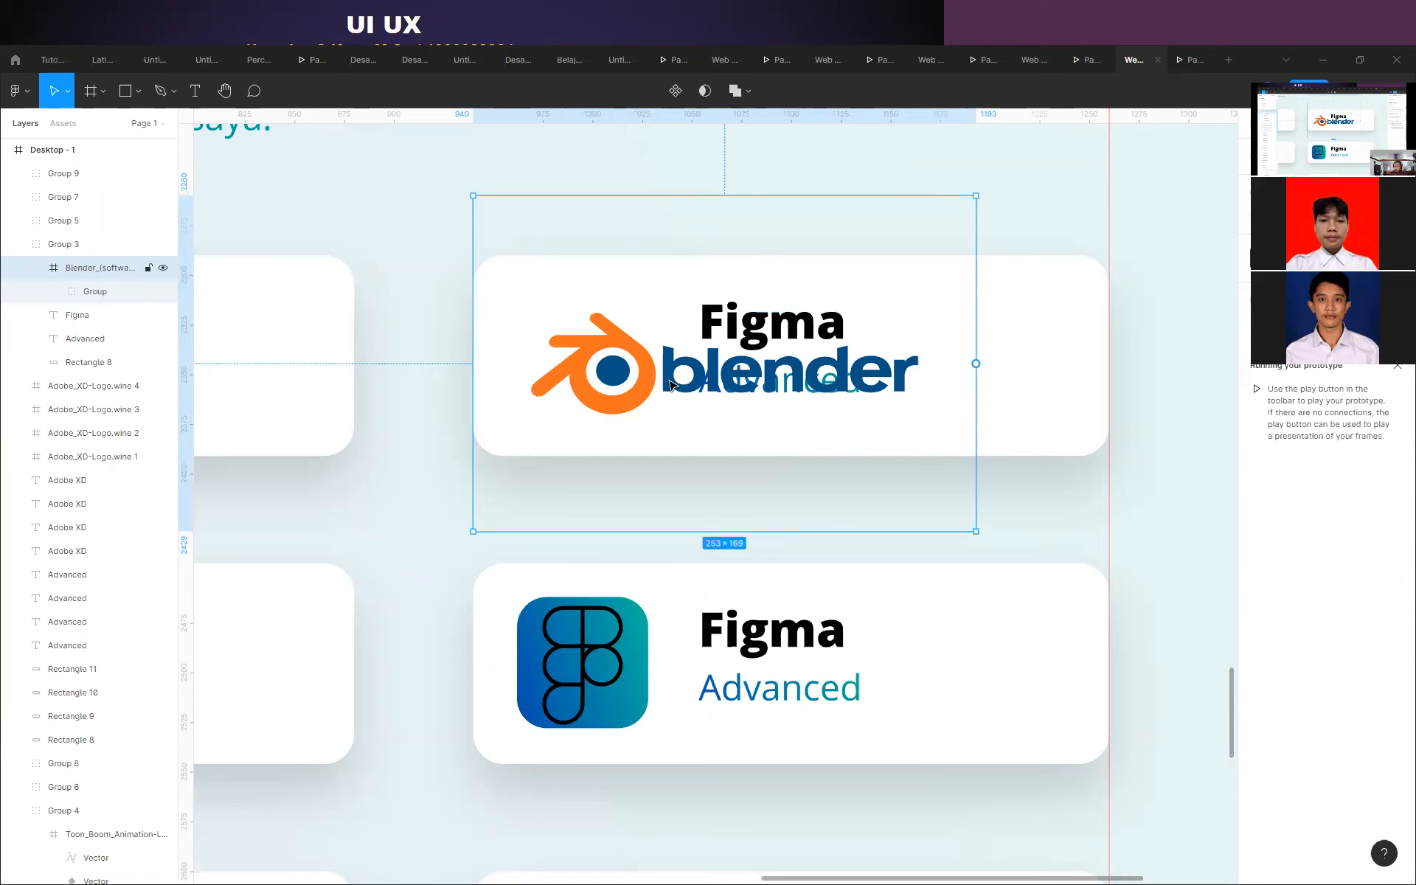
Duplicate the Blender logo frame just below the original in the same card group and delete the copy's wordmark vector.
alt+drag(669, 385, 718, 502)
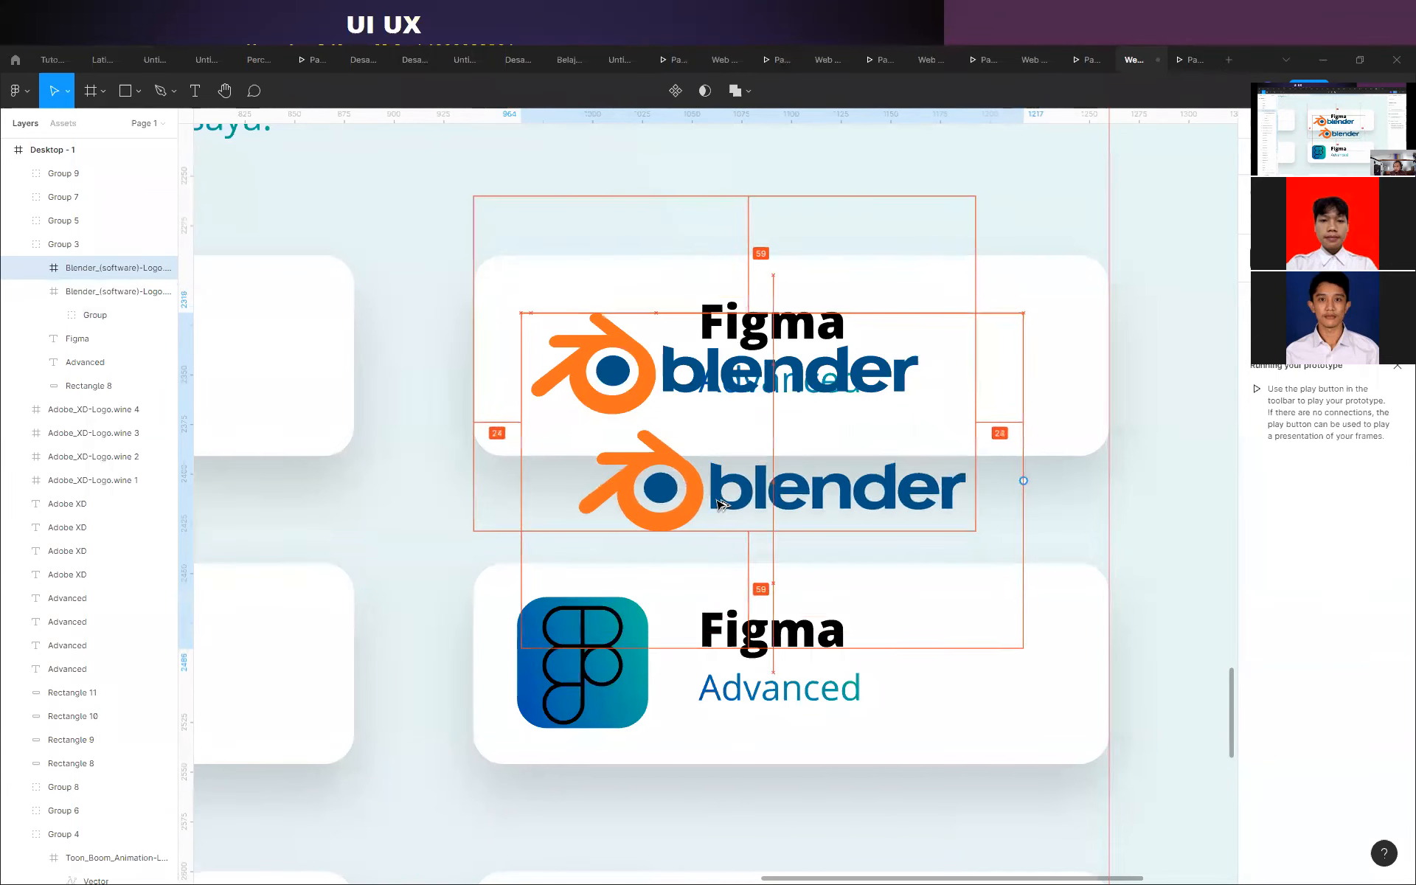
click(36, 268)
click(53, 291)
click(104, 316)
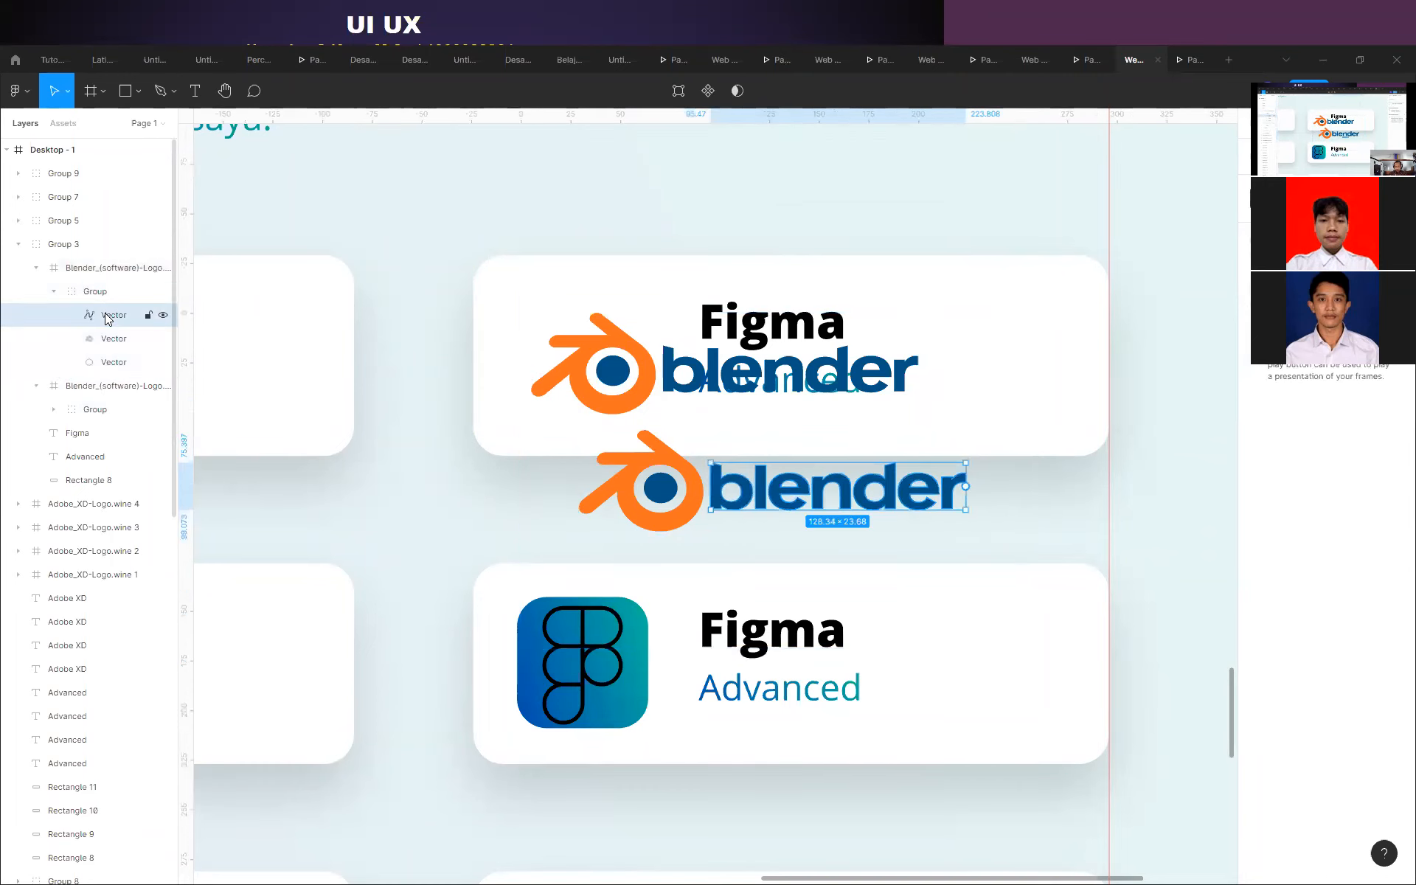
key(Delete)
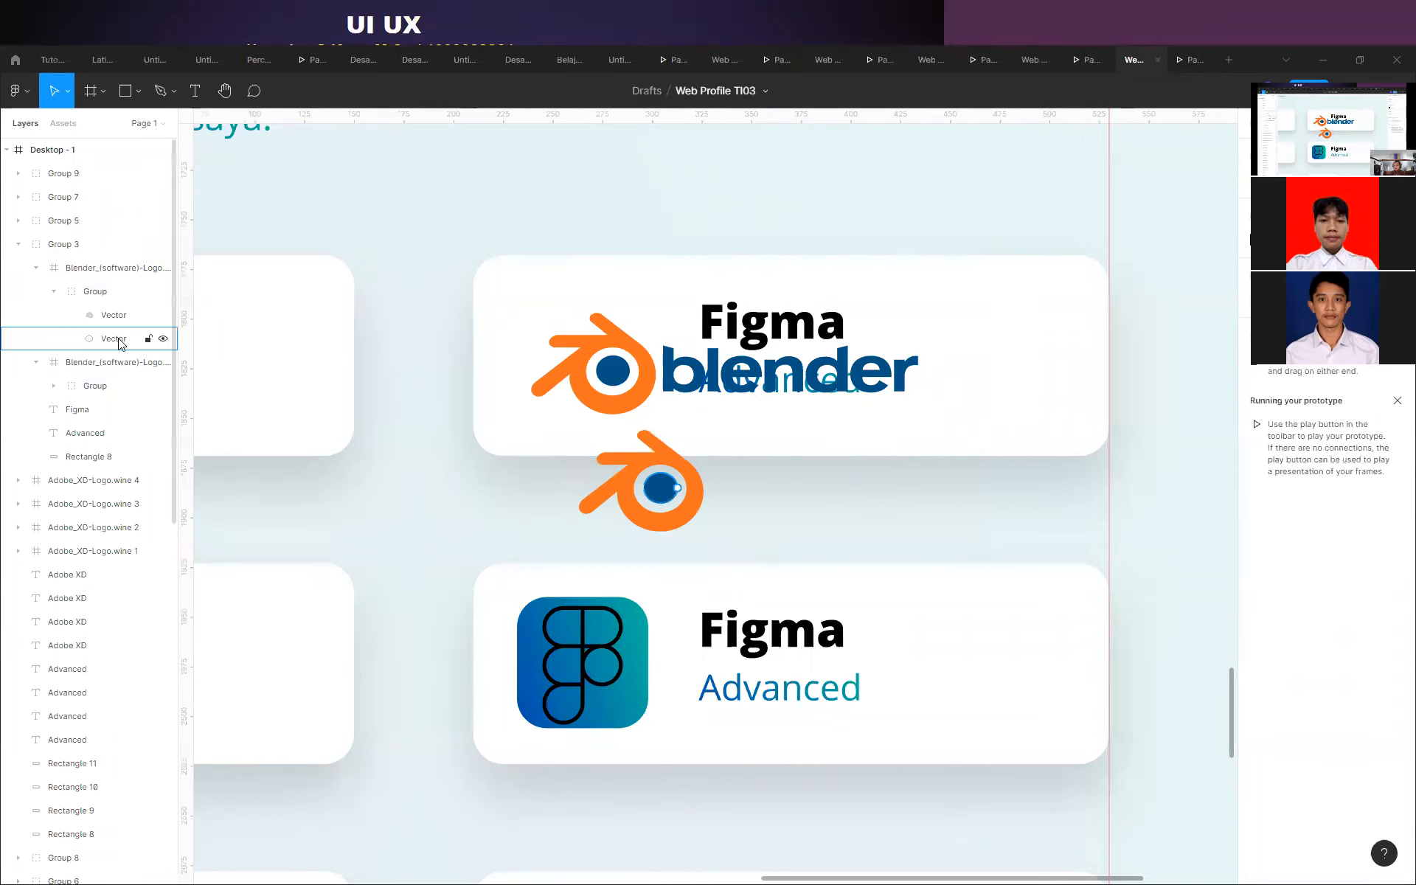
click(703, 494)
double_click(583, 463)
click(65, 270)
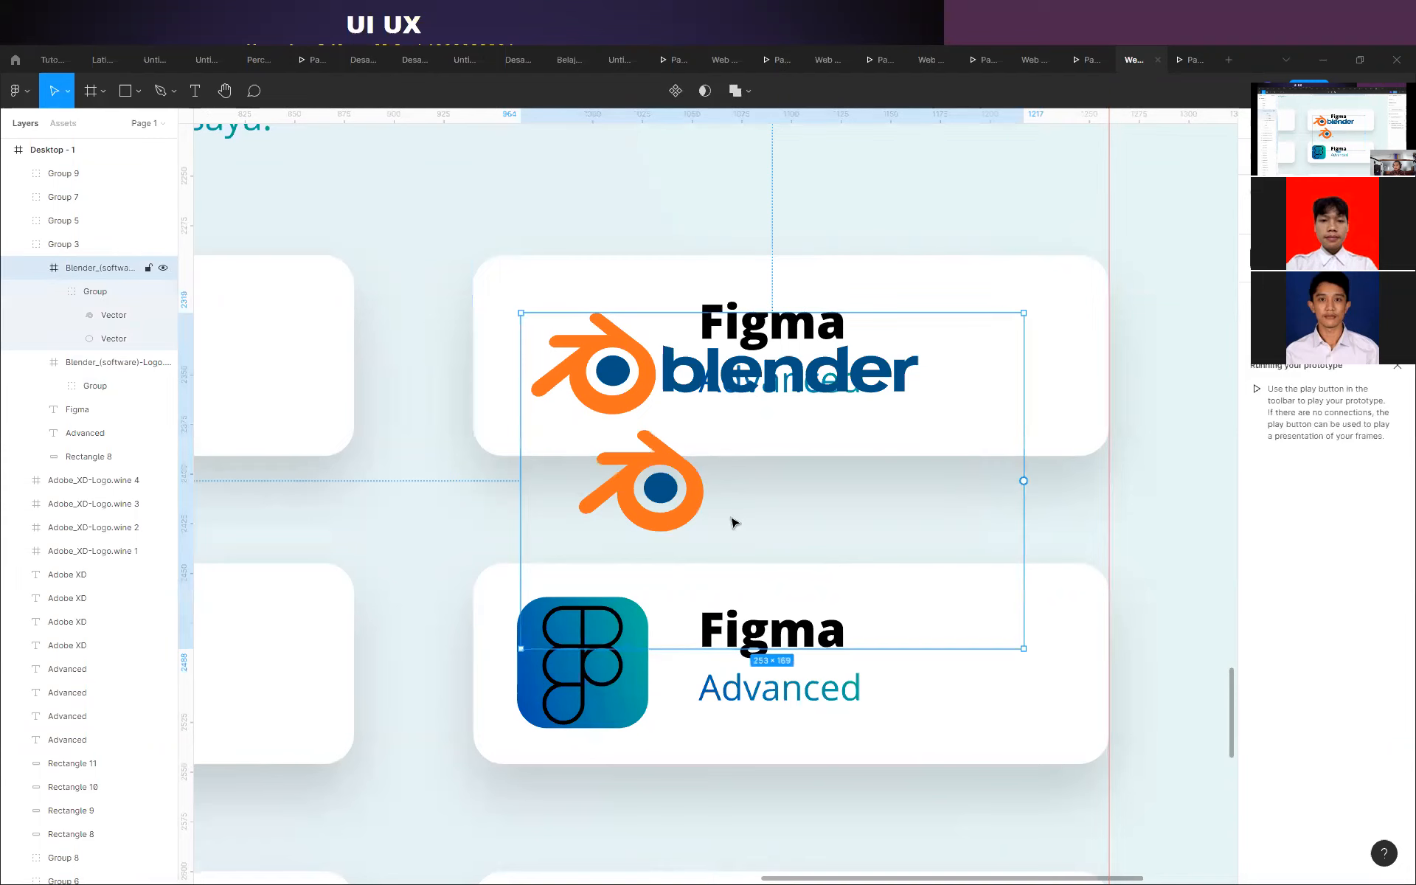
drag(1022, 649, 746, 580)
key(ctrl+z)
Move the copied Blender symbol group out of its frame directly into the card's group and delete the emptied frame.
click(103, 292)
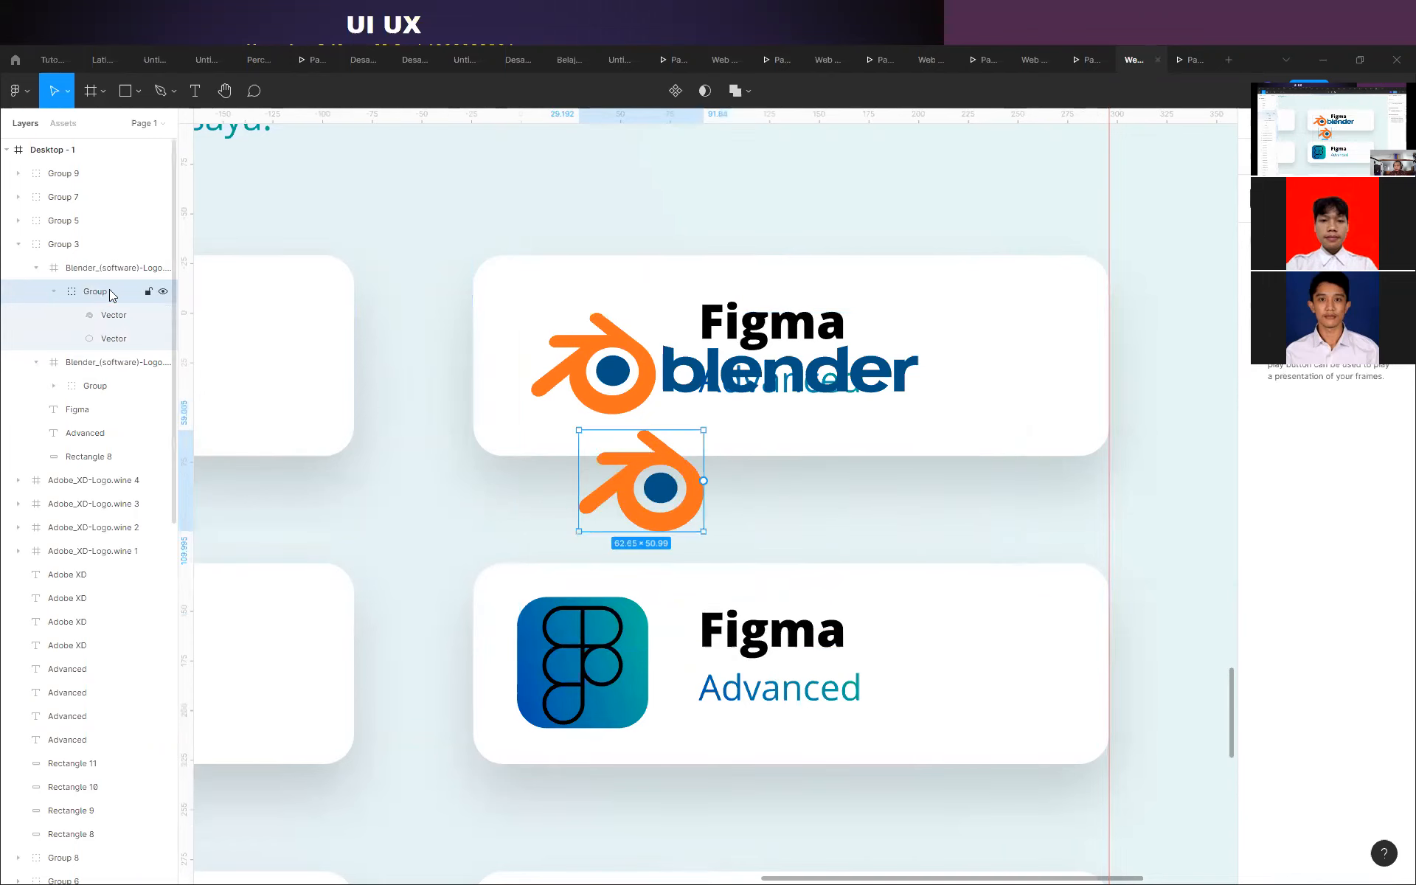
mouse_move(699, 500)
mouse_down()
mouse_move(557, 493)
mouse_move(697, 492)
mouse_move(675, 498)
mouse_up()
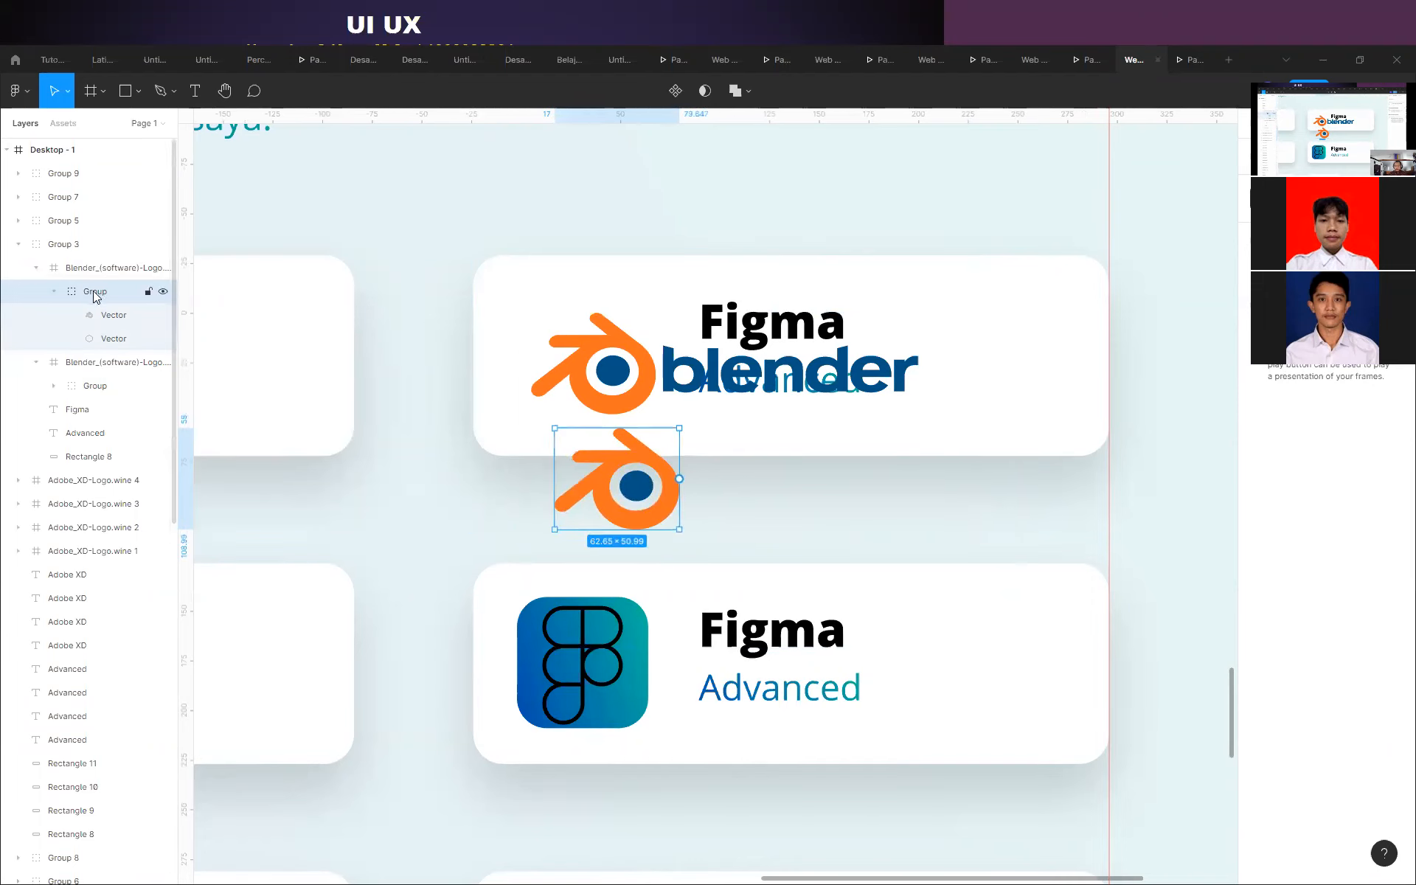
drag(94, 294, 83, 258)
click(97, 342)
key(Delete)
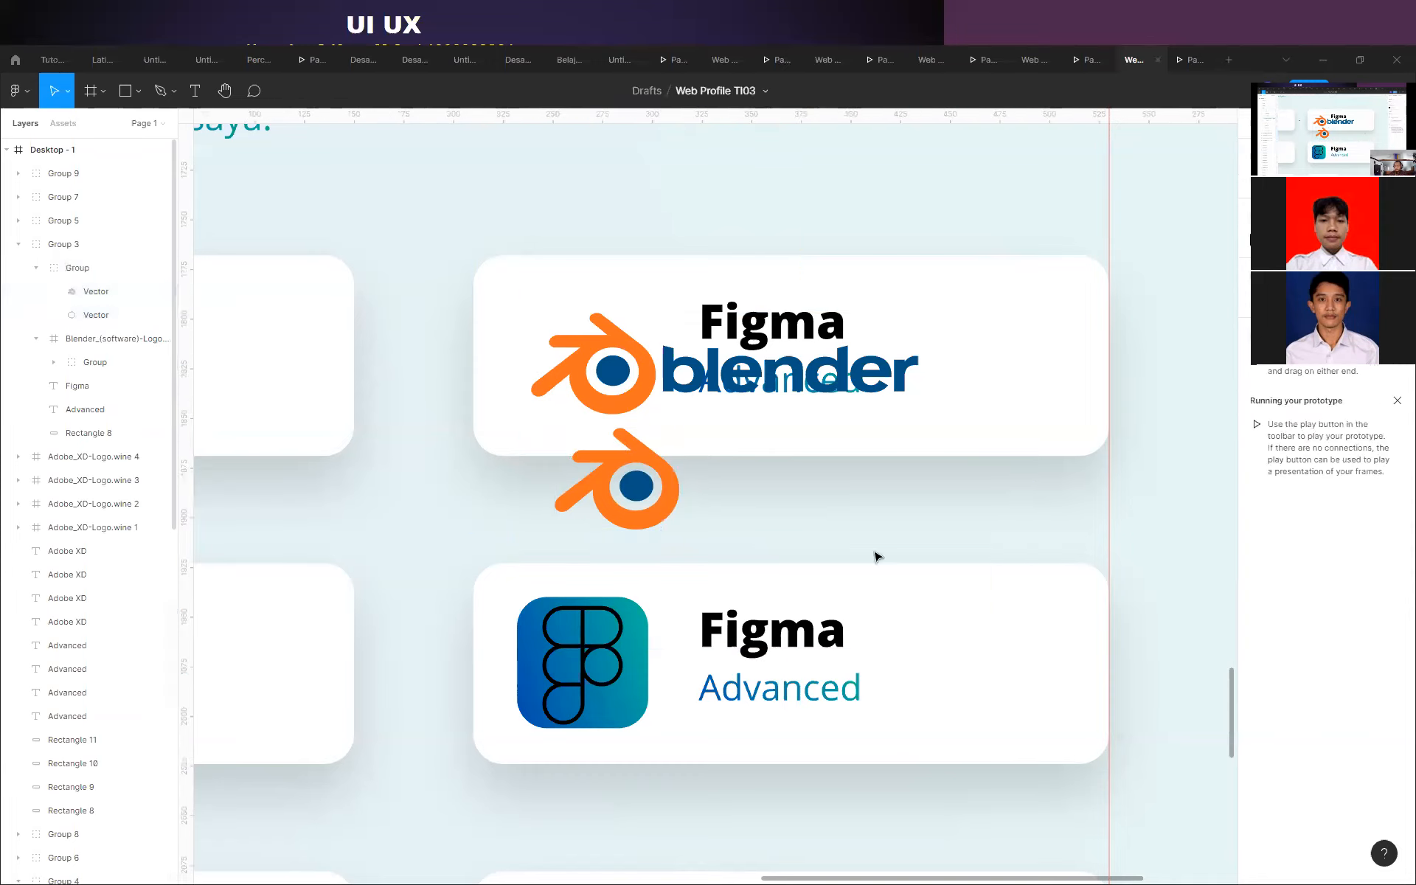
Delete the orange and blue symbol vectors from the original Blender logo frame, keeping only its wordmark.
click(671, 490)
click(77, 268)
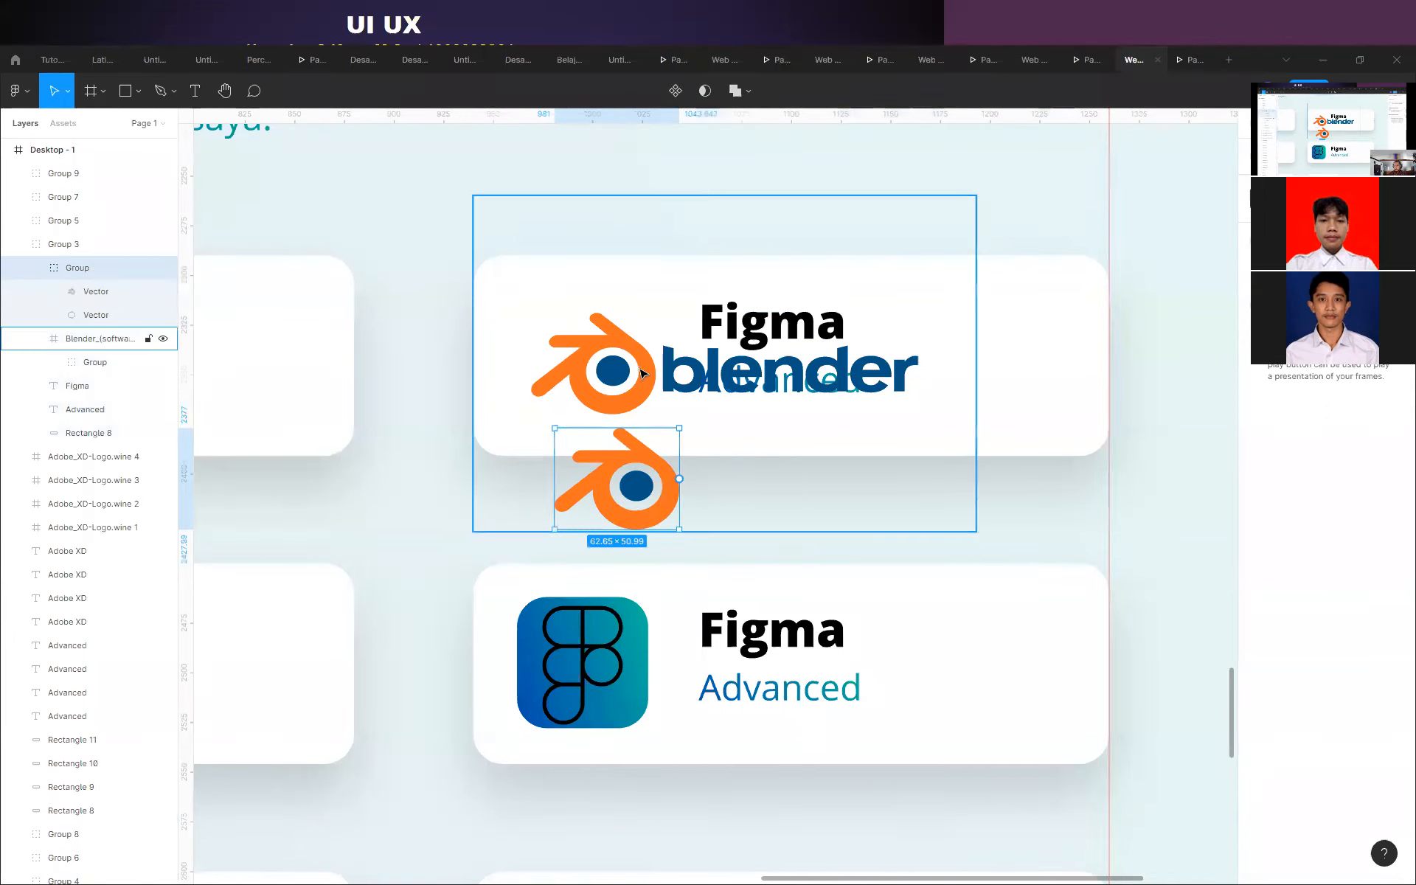
click(110, 339)
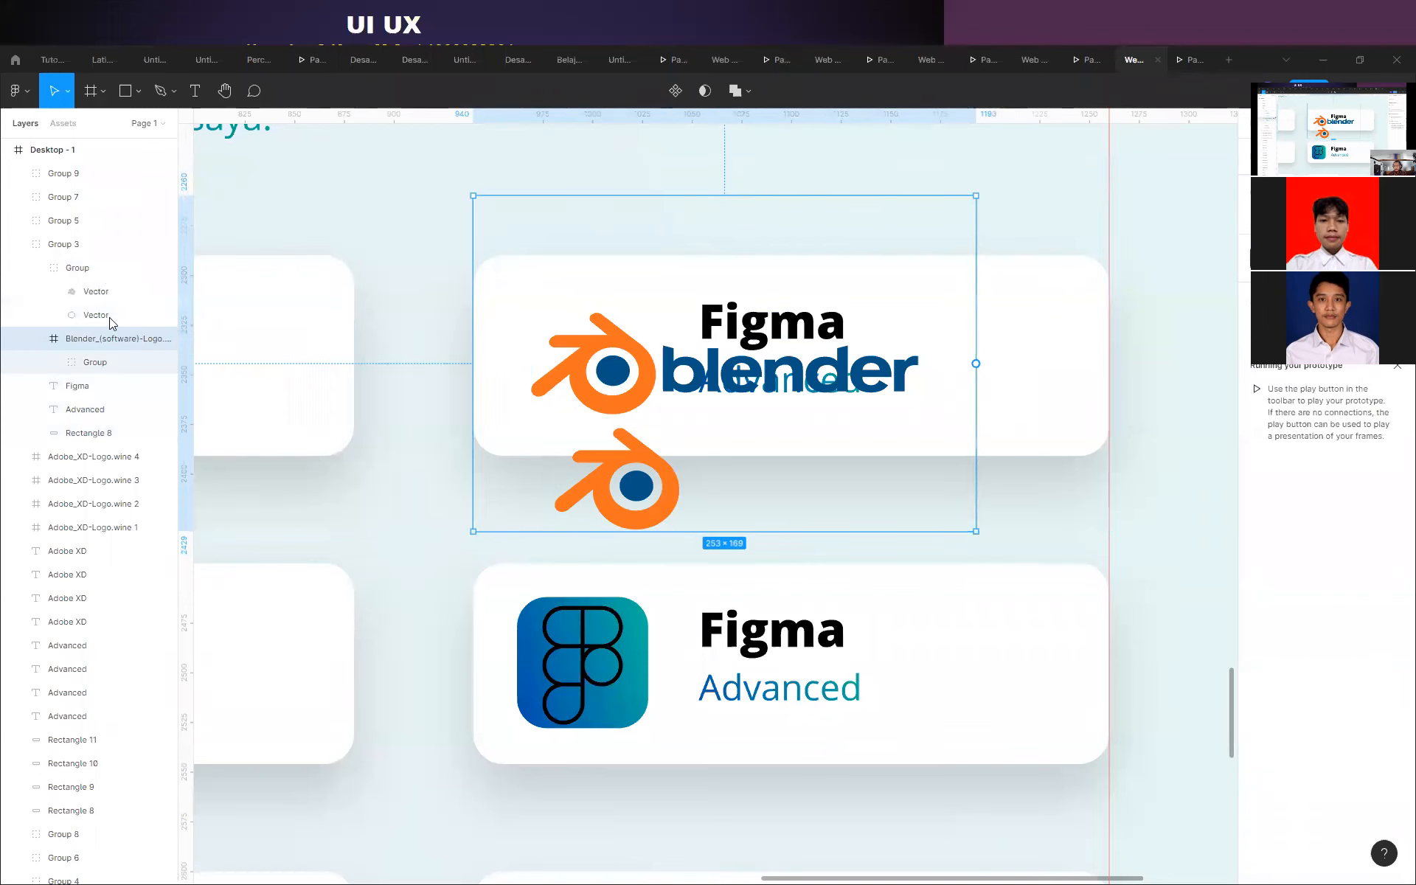
click(53, 362)
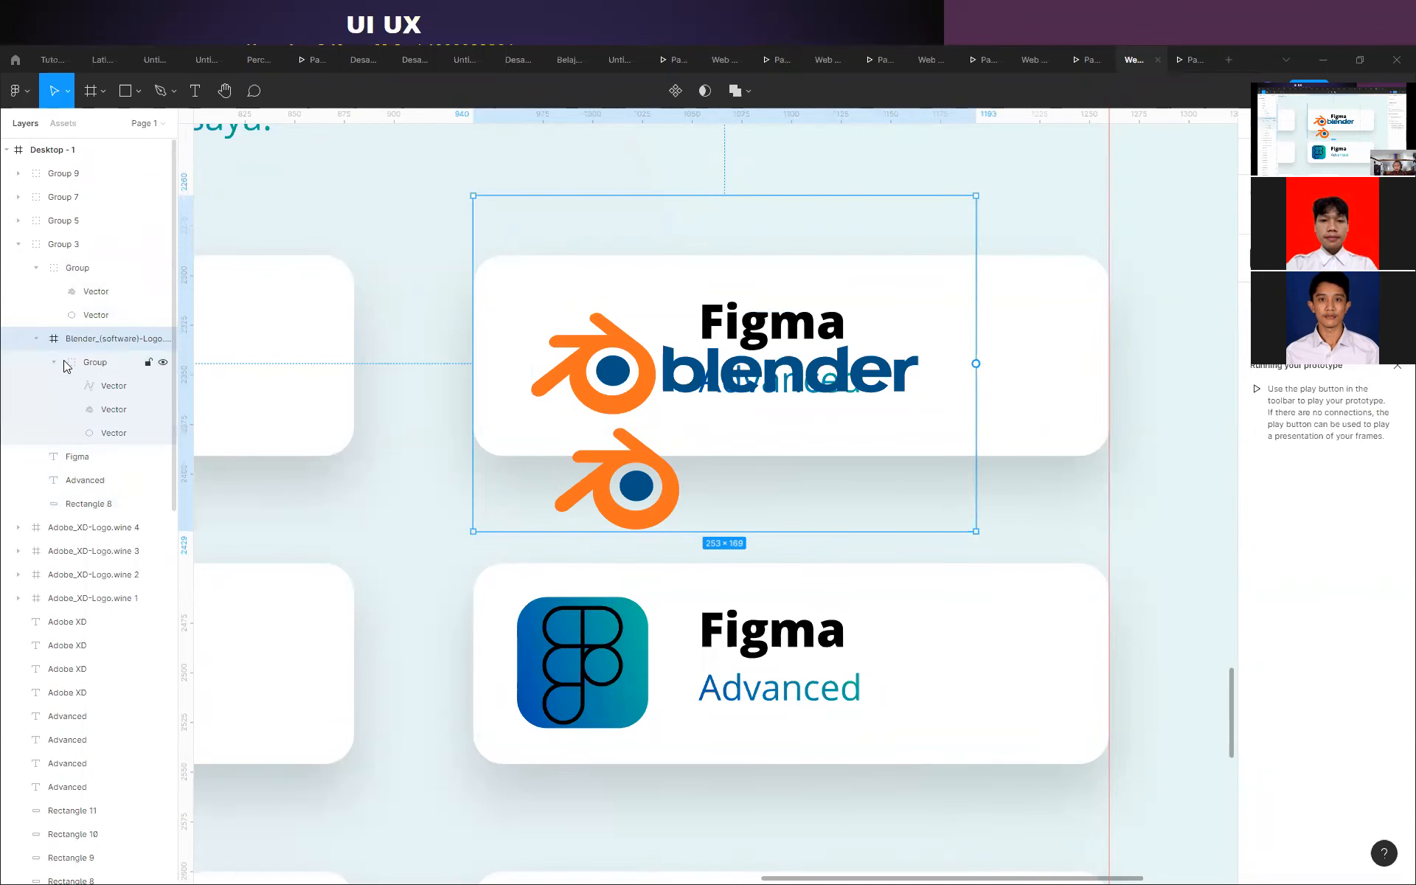
click(110, 415)
key(Delete)
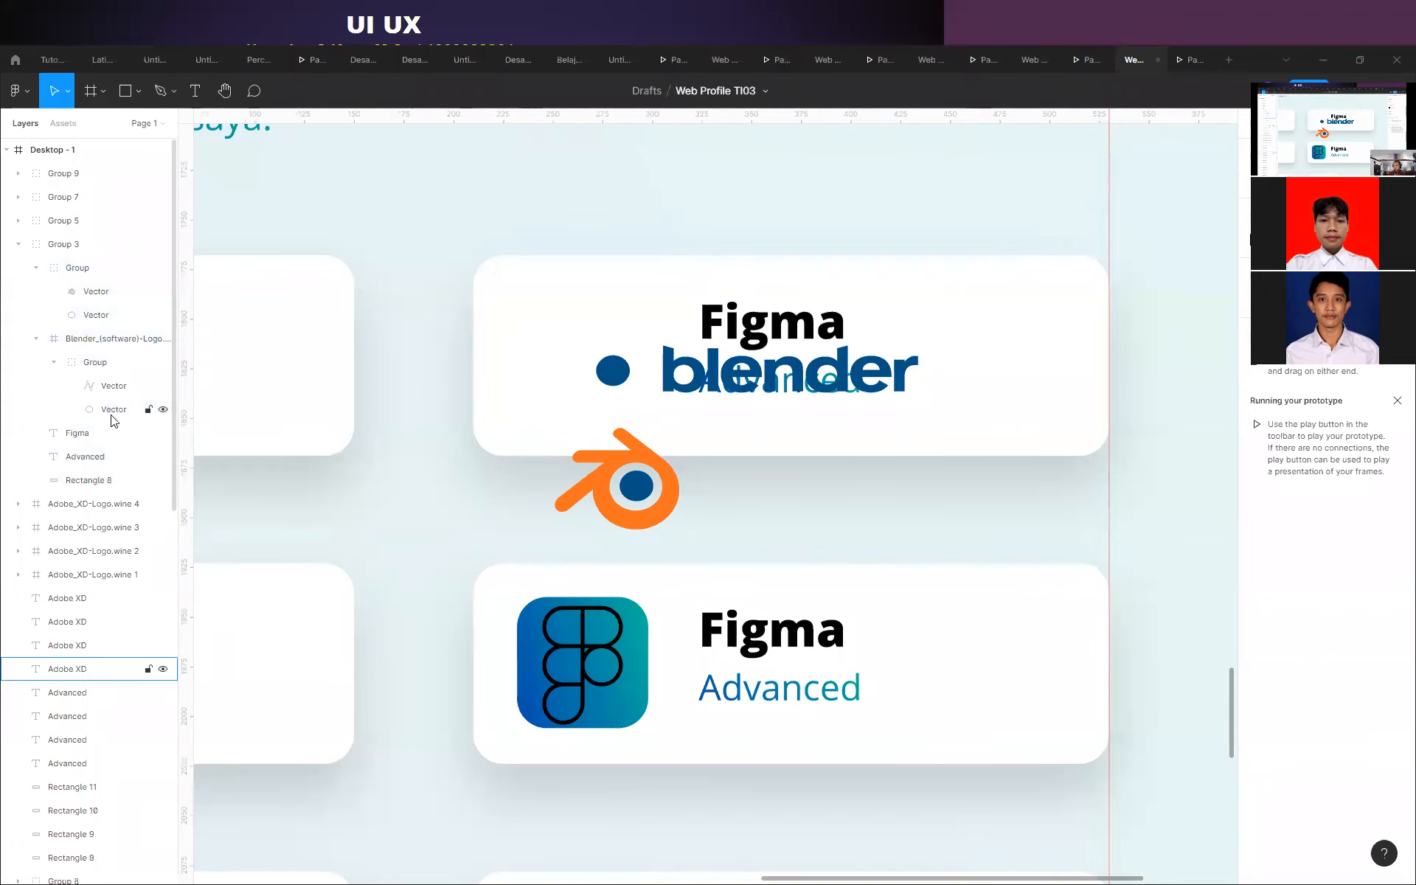
click(121, 404)
key(Delete)
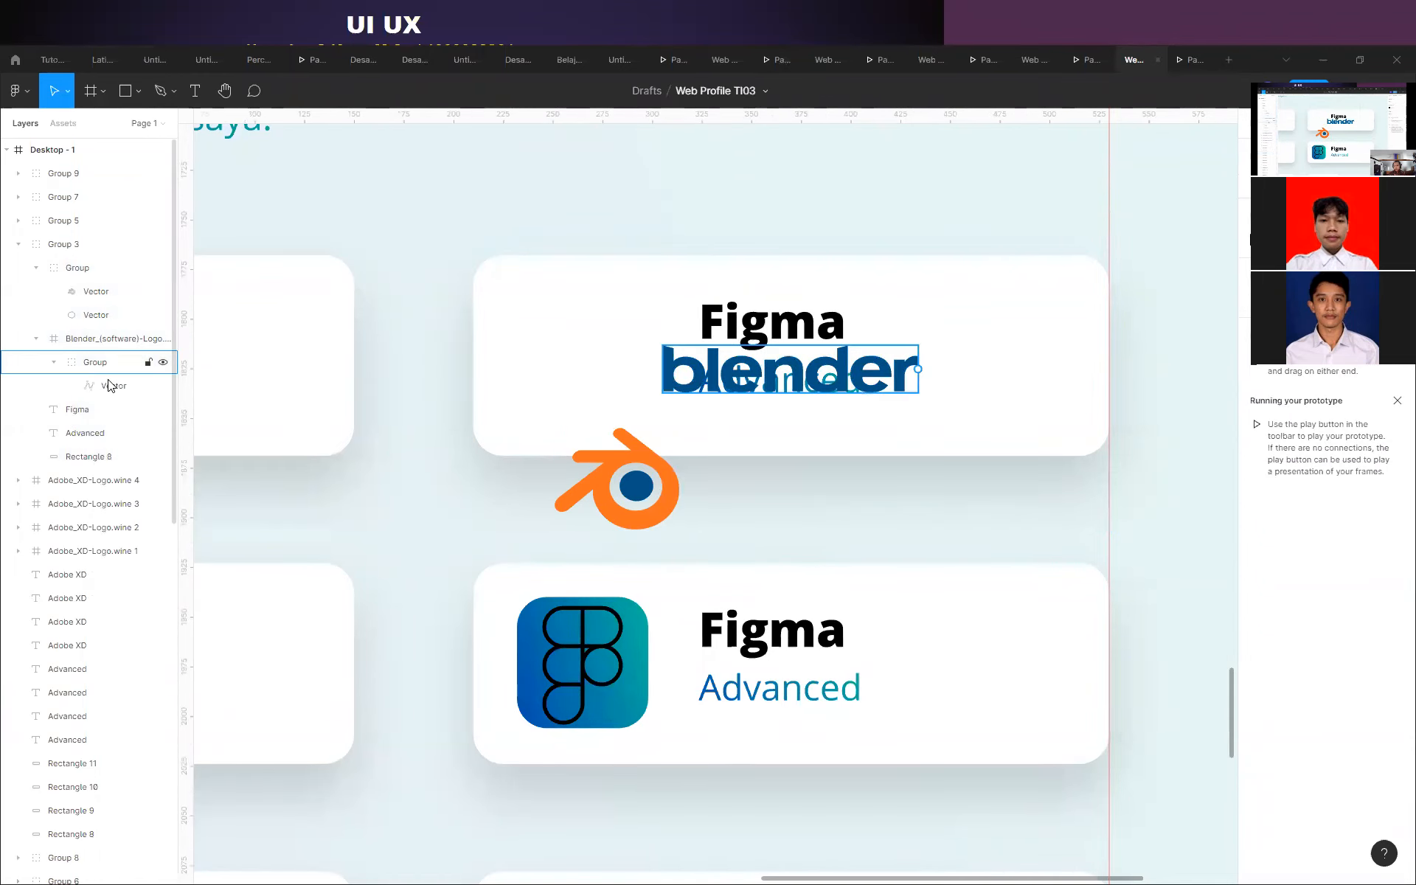
Move the Blender wordmark vector out of its frame directly into the card's group and delete the emptied frame.
click(111, 387)
drag(111, 389, 76, 260)
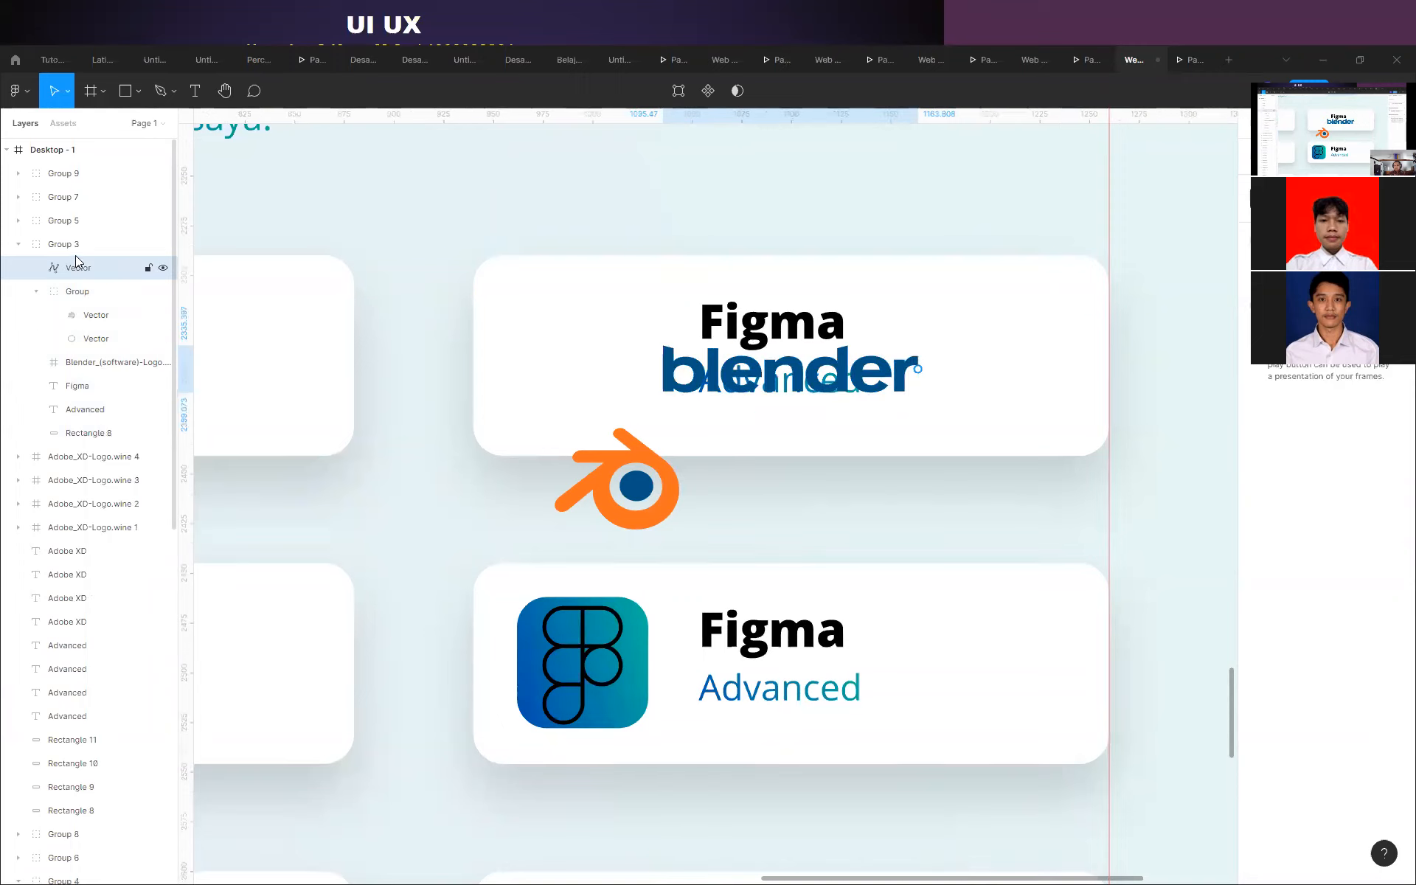
click(95, 364)
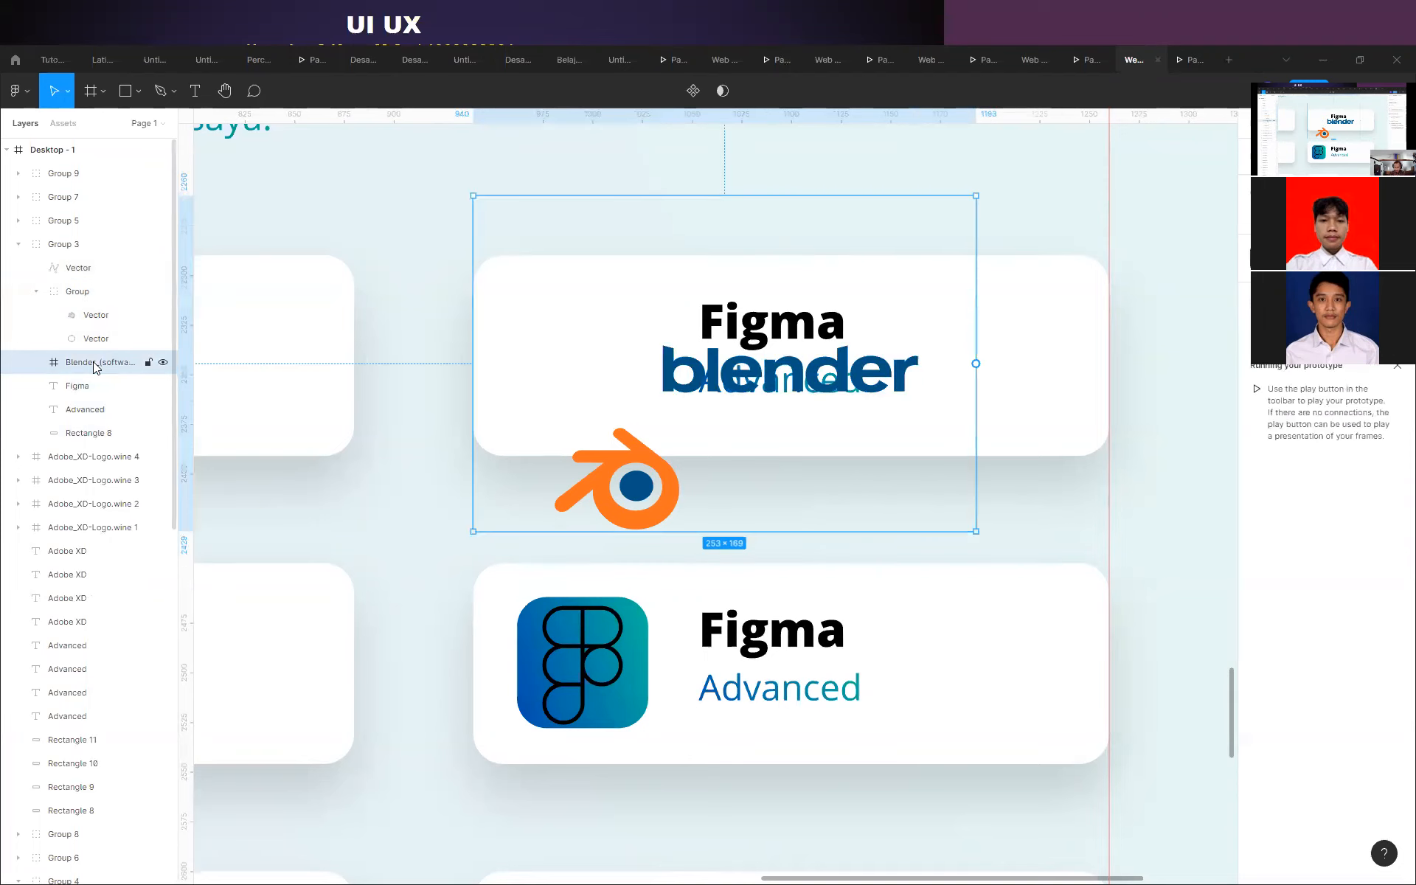
key(Delete)
Place the Blender symbol group inside the card, to the left of the wordmark.
drag(669, 485, 656, 452)
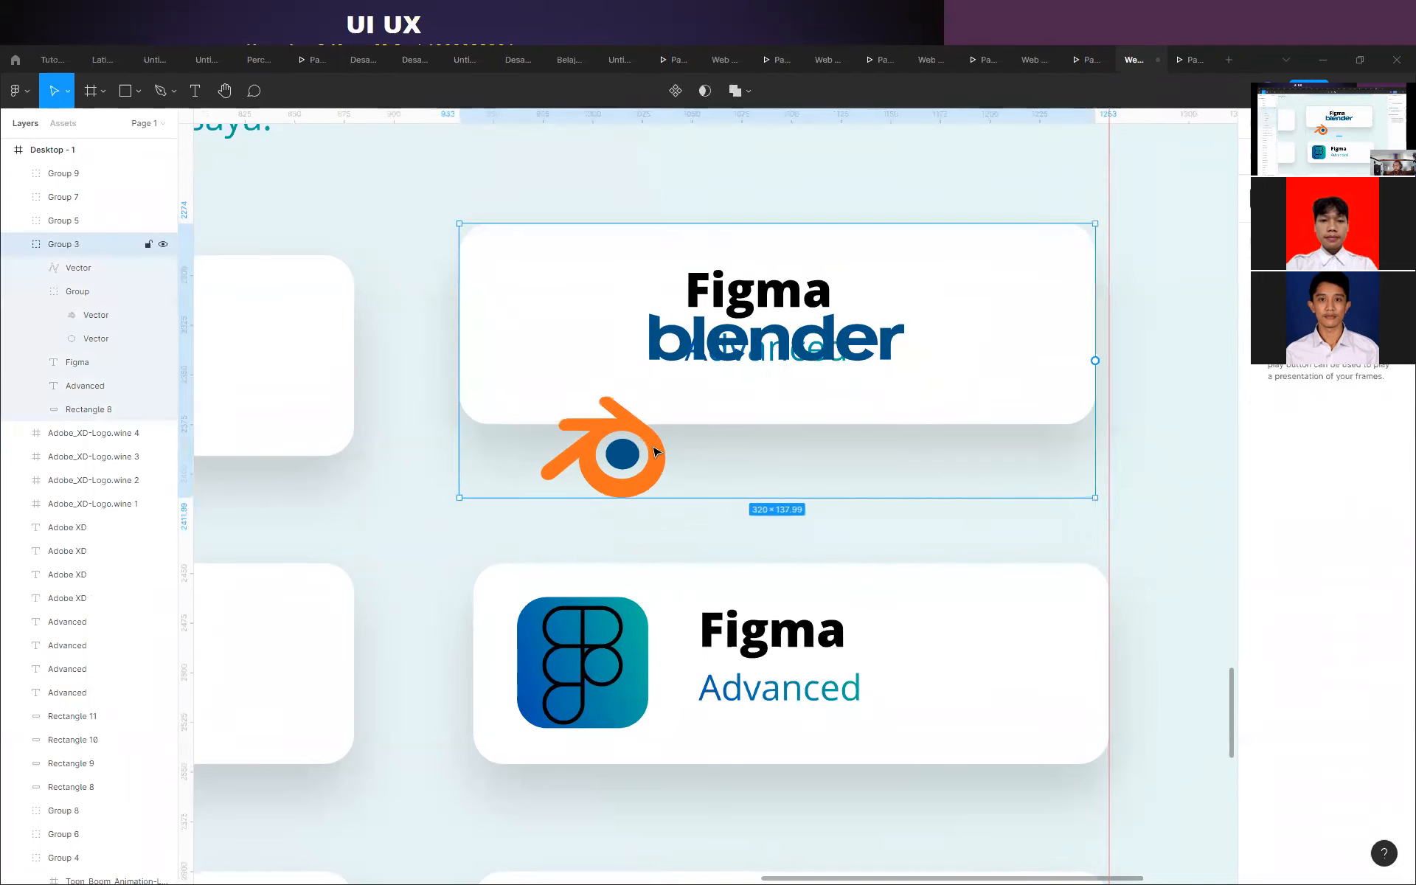
key(ctrl+z)
click(77, 291)
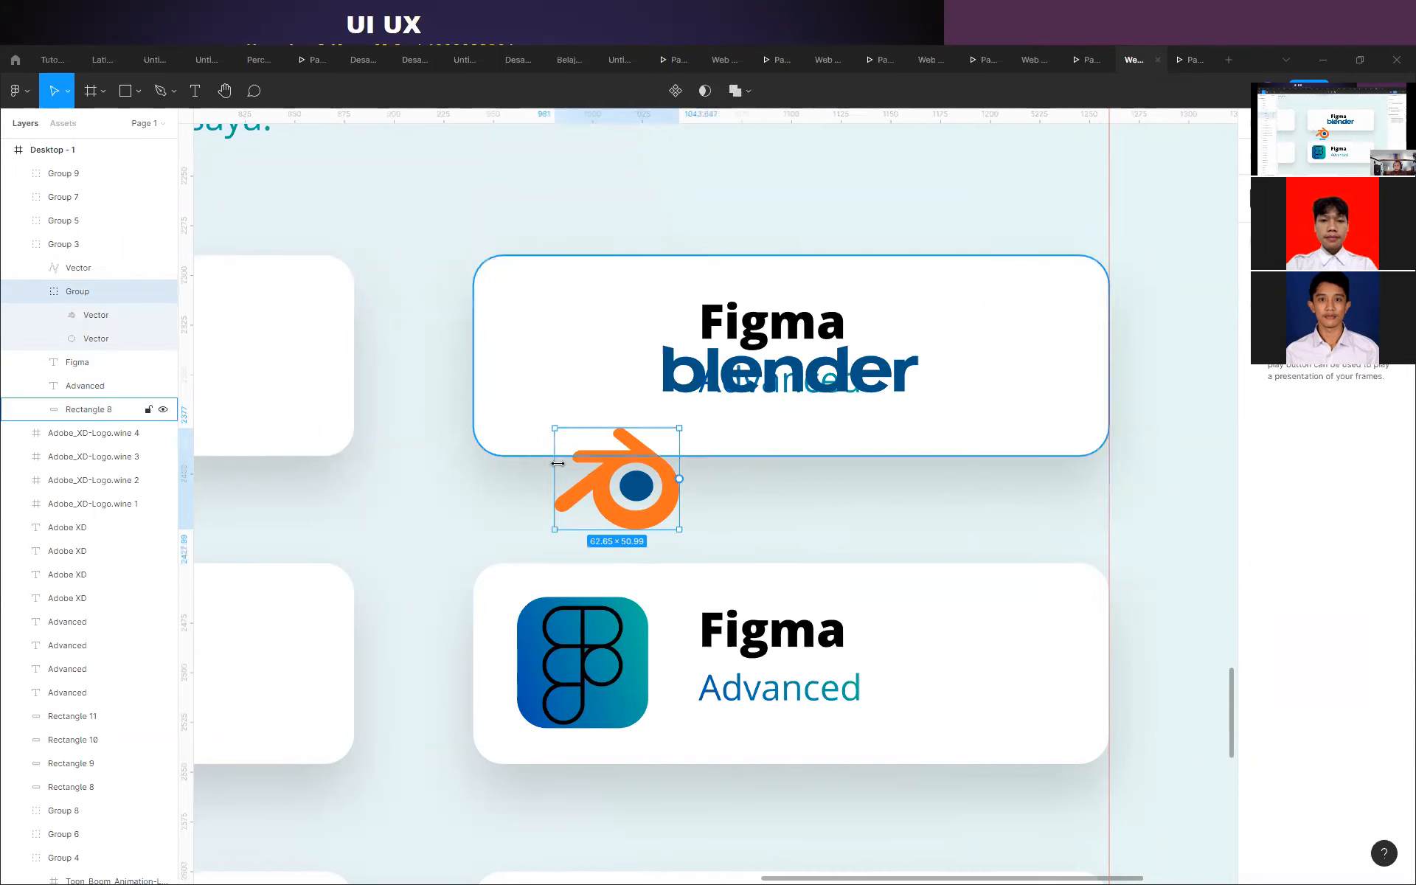
drag(599, 473, 555, 356)
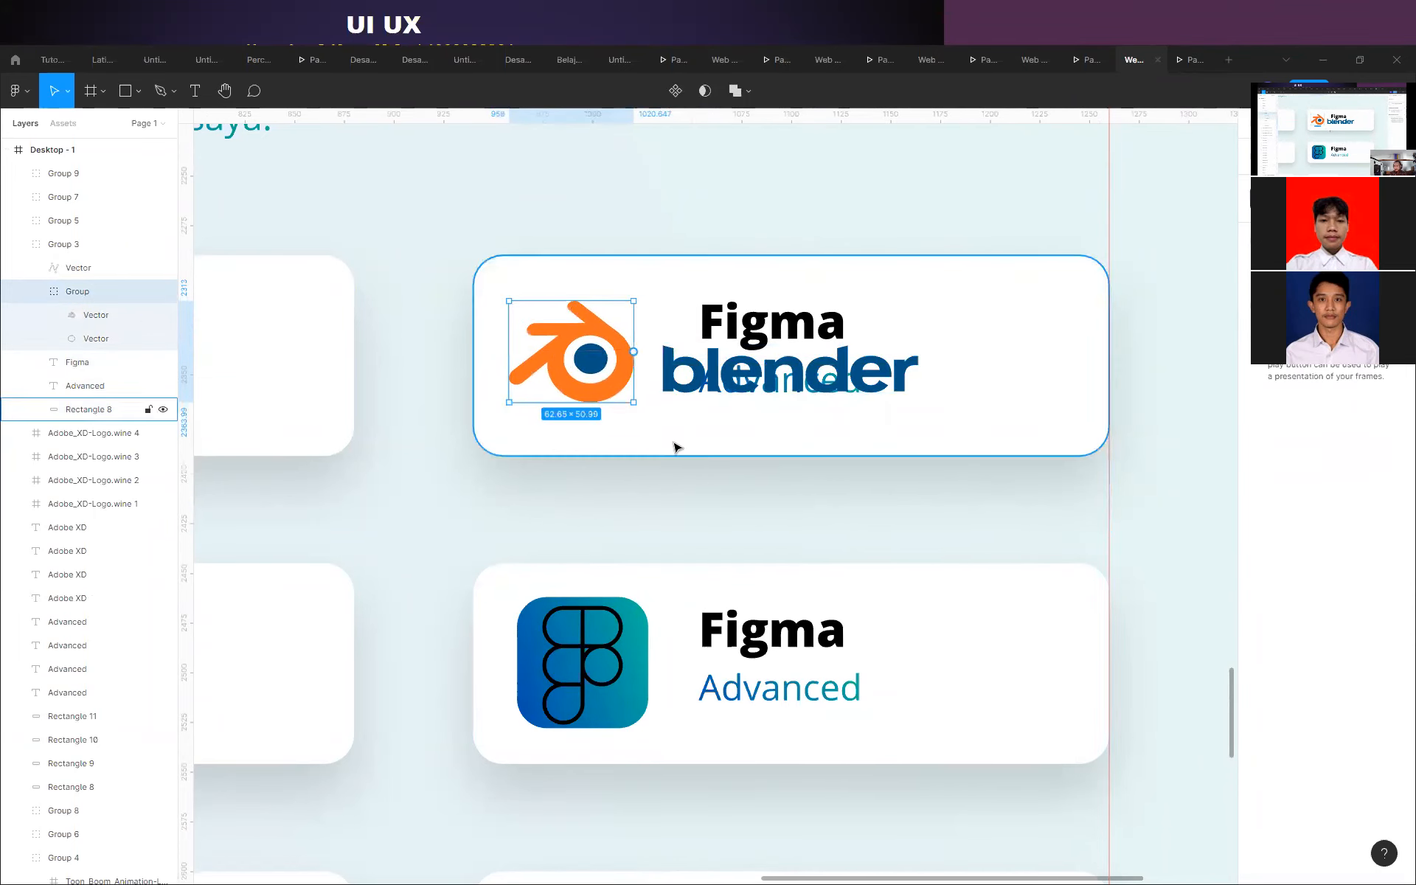
Delete the card's Figma title and place the Blender wordmark above the Advanced text, aligned with its left edge.
click(739, 338)
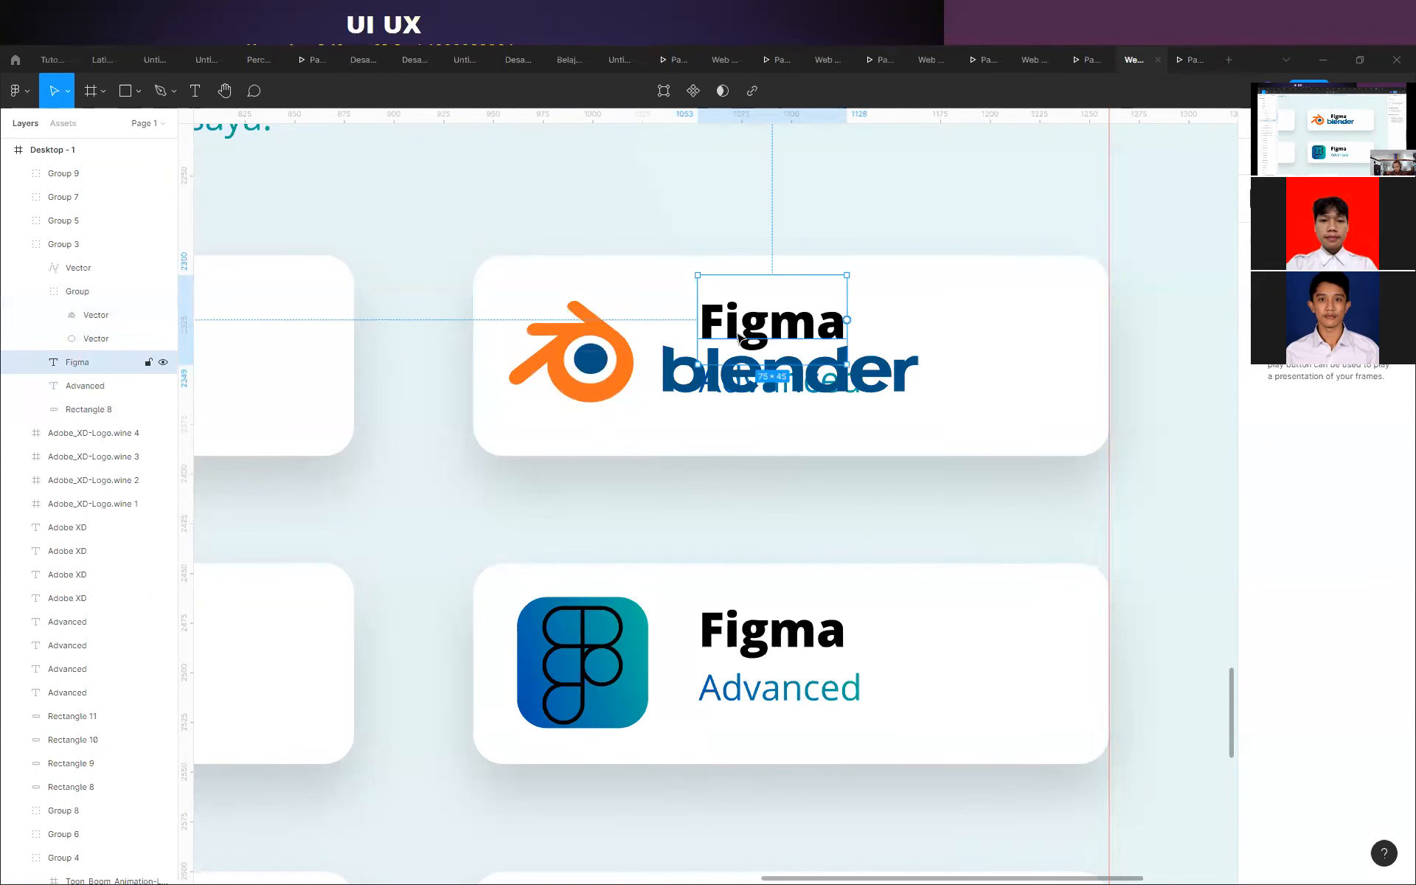
key(Delete)
drag(714, 377, 735, 353)
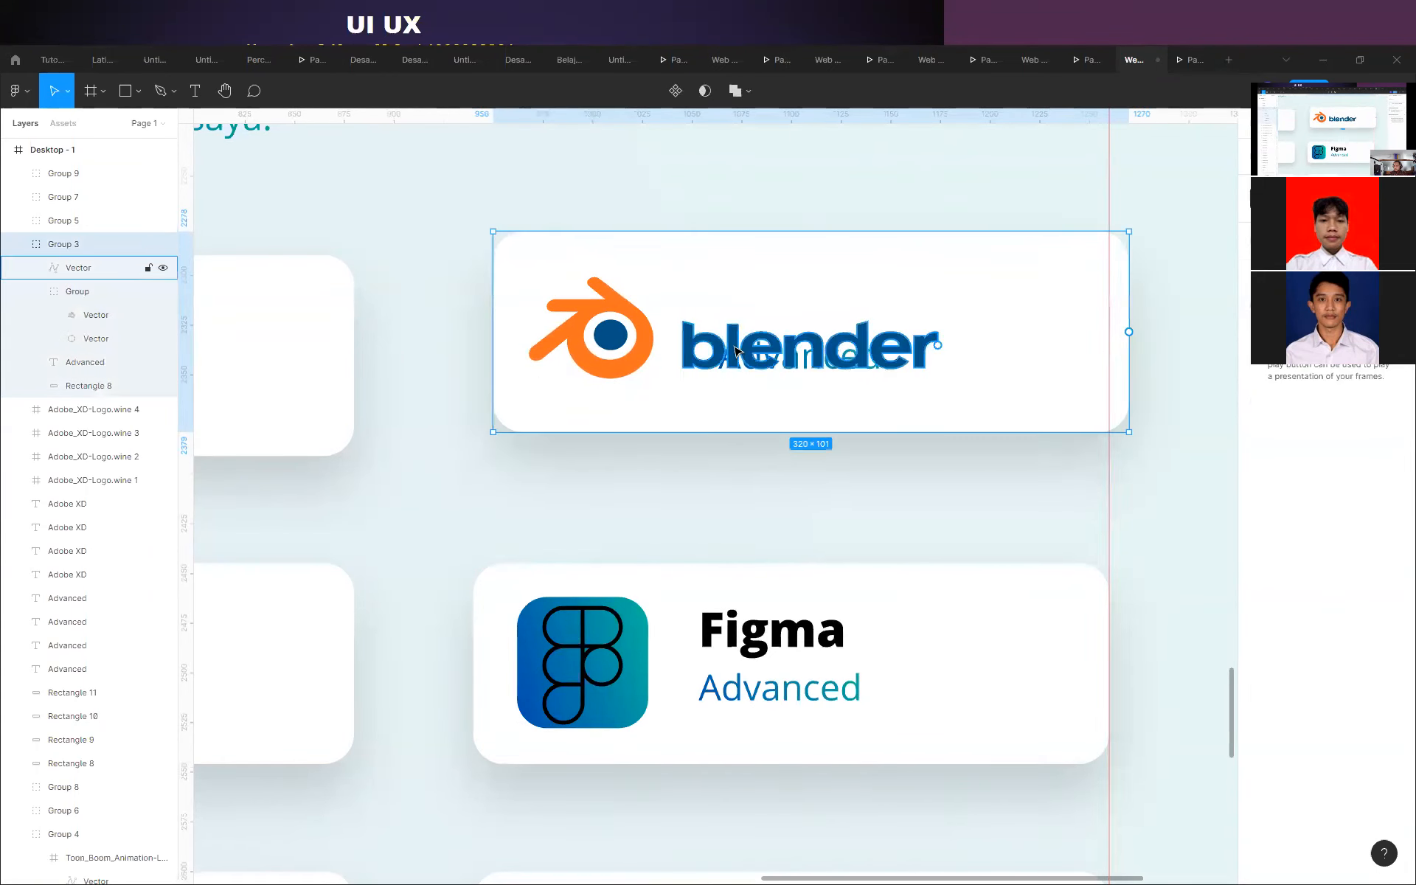
key(ctrl+z)
click(78, 268)
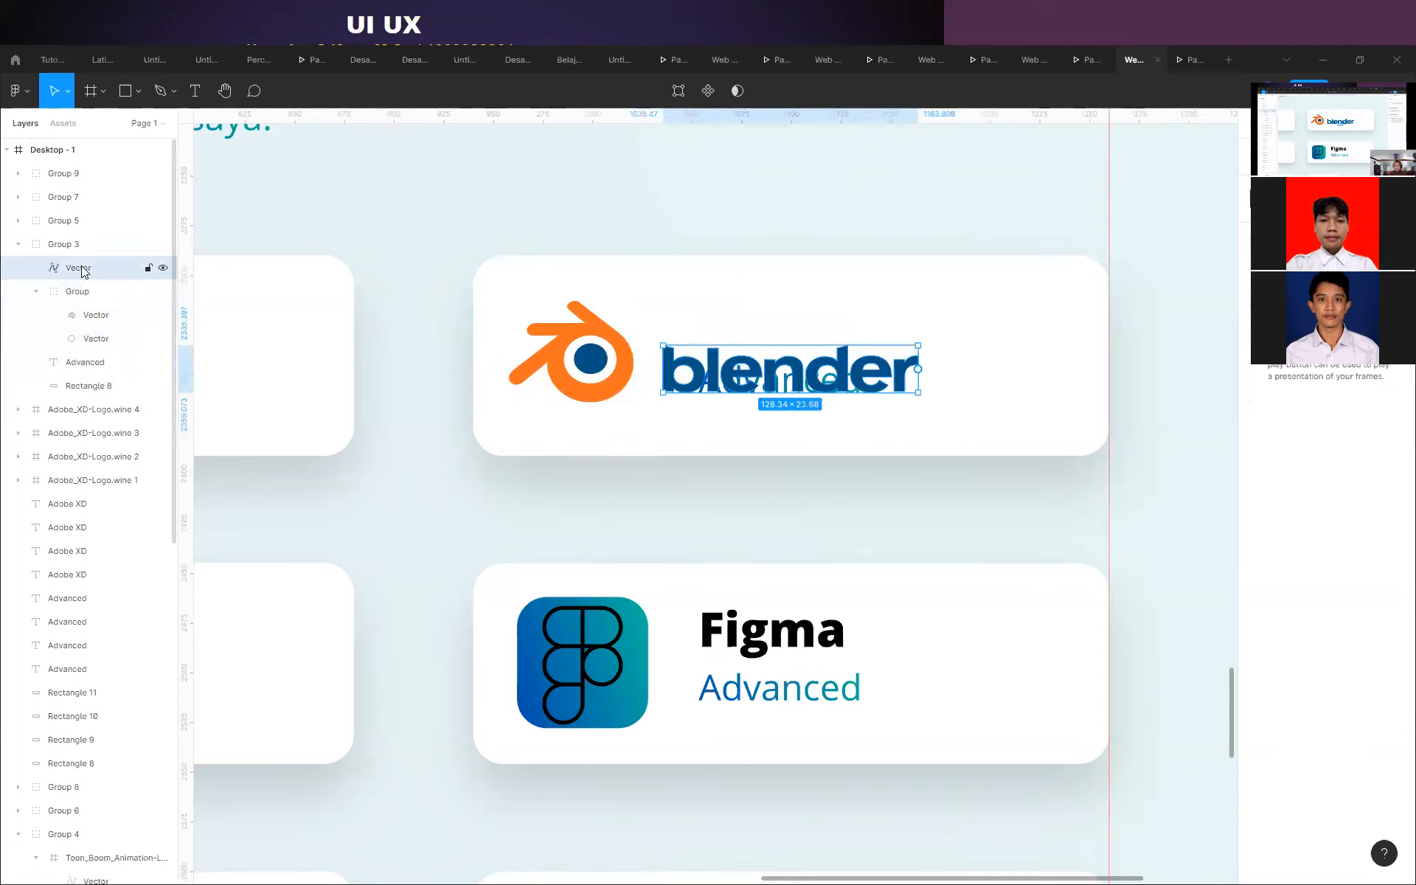
drag(691, 368, 730, 327)
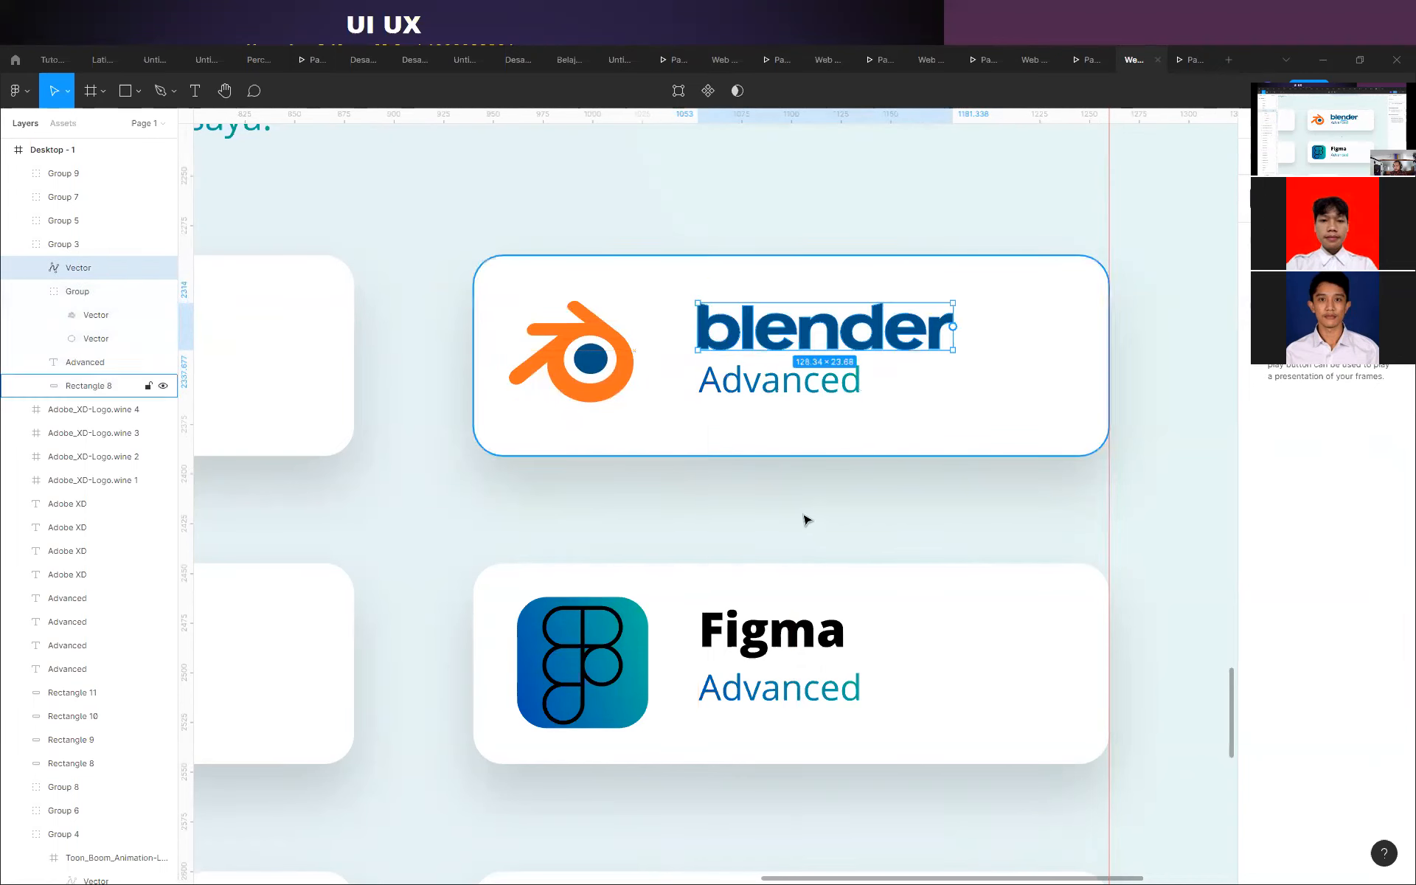
Enlarge the Blender symbol group in the card to 73 × 58.42.
click(664, 433)
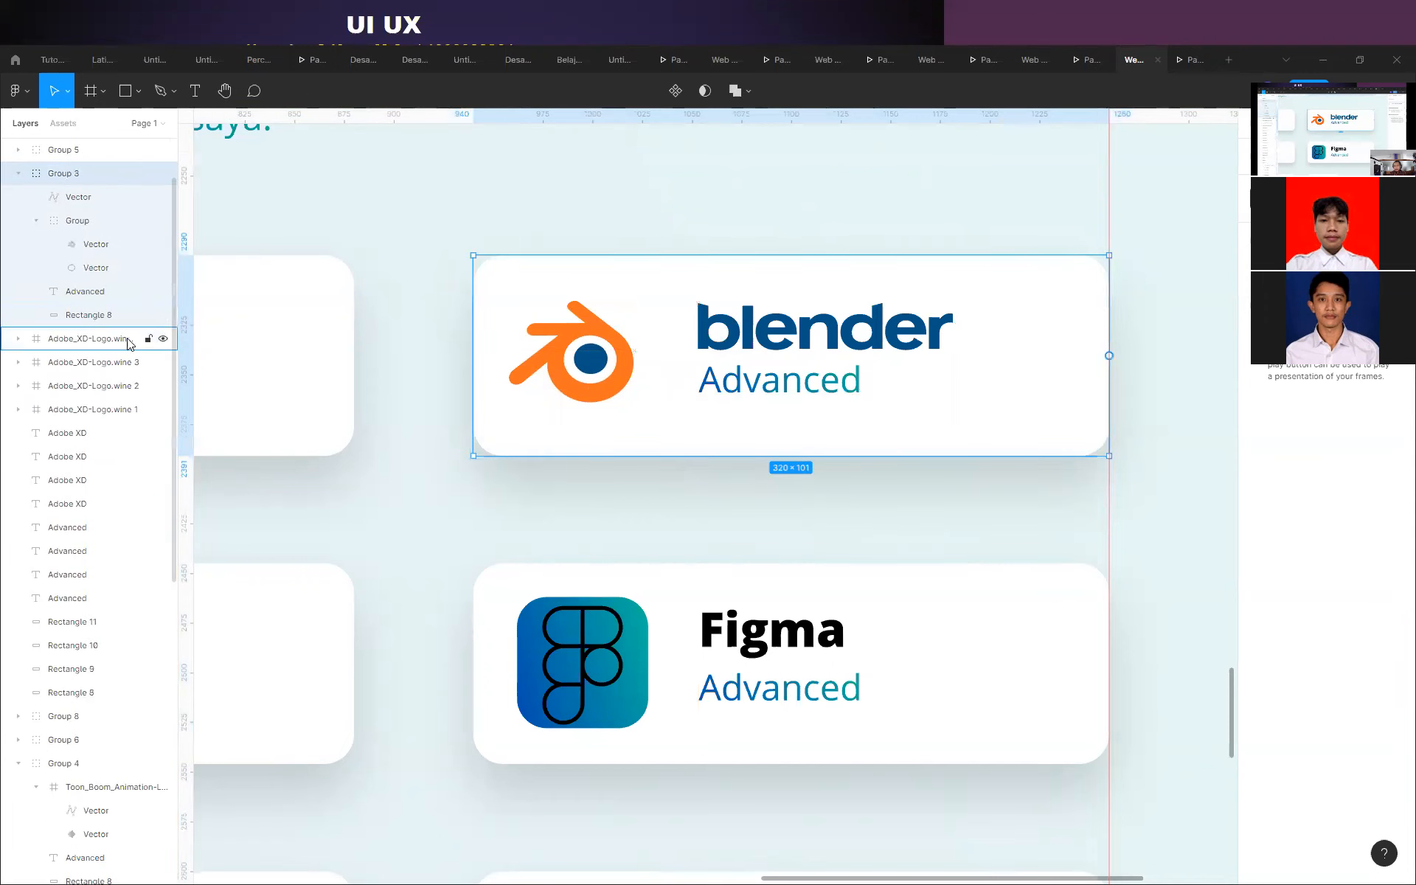
click(36, 222)
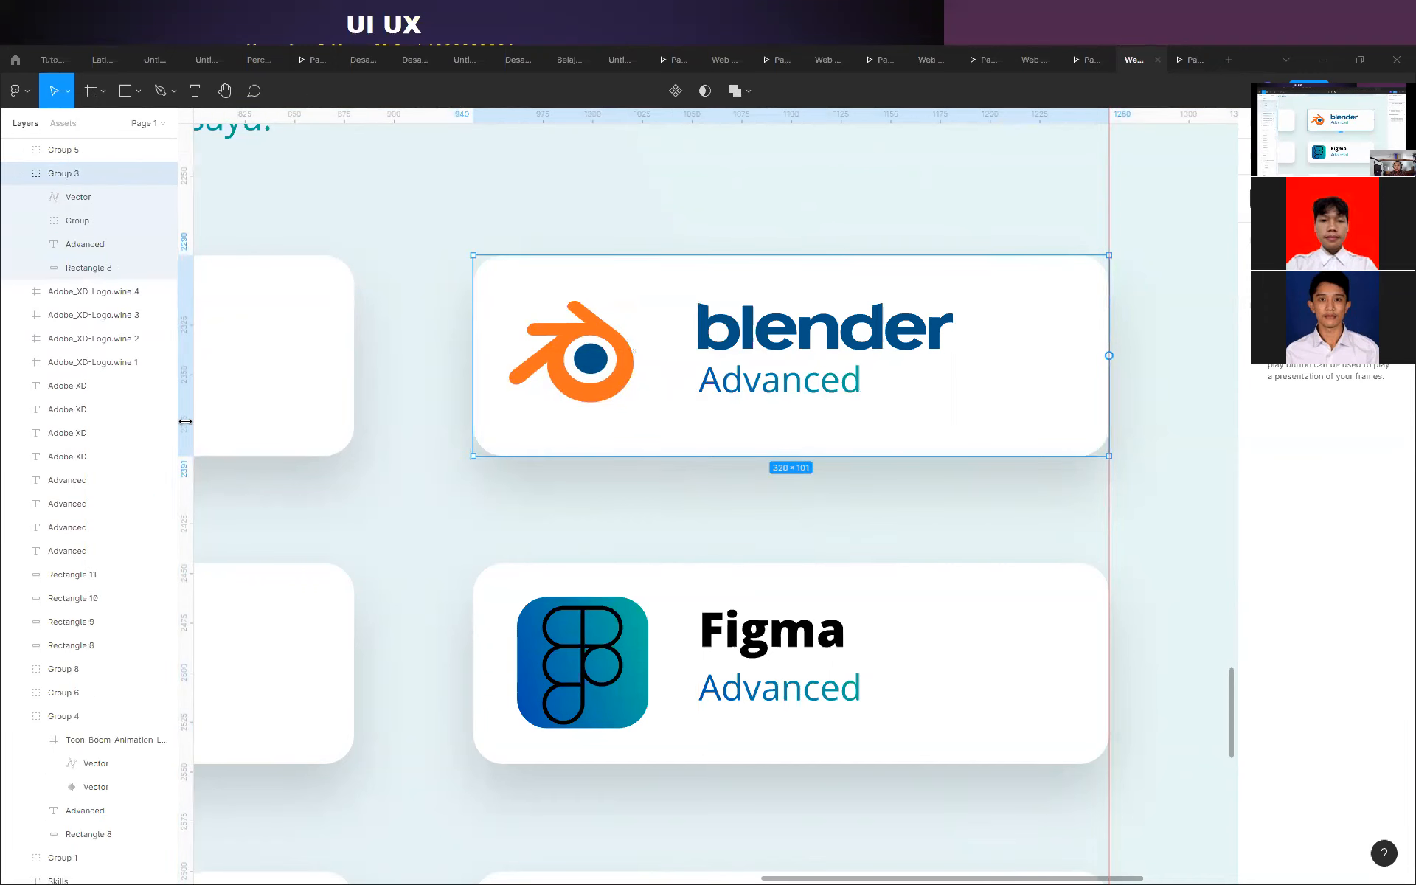
click(78, 196)
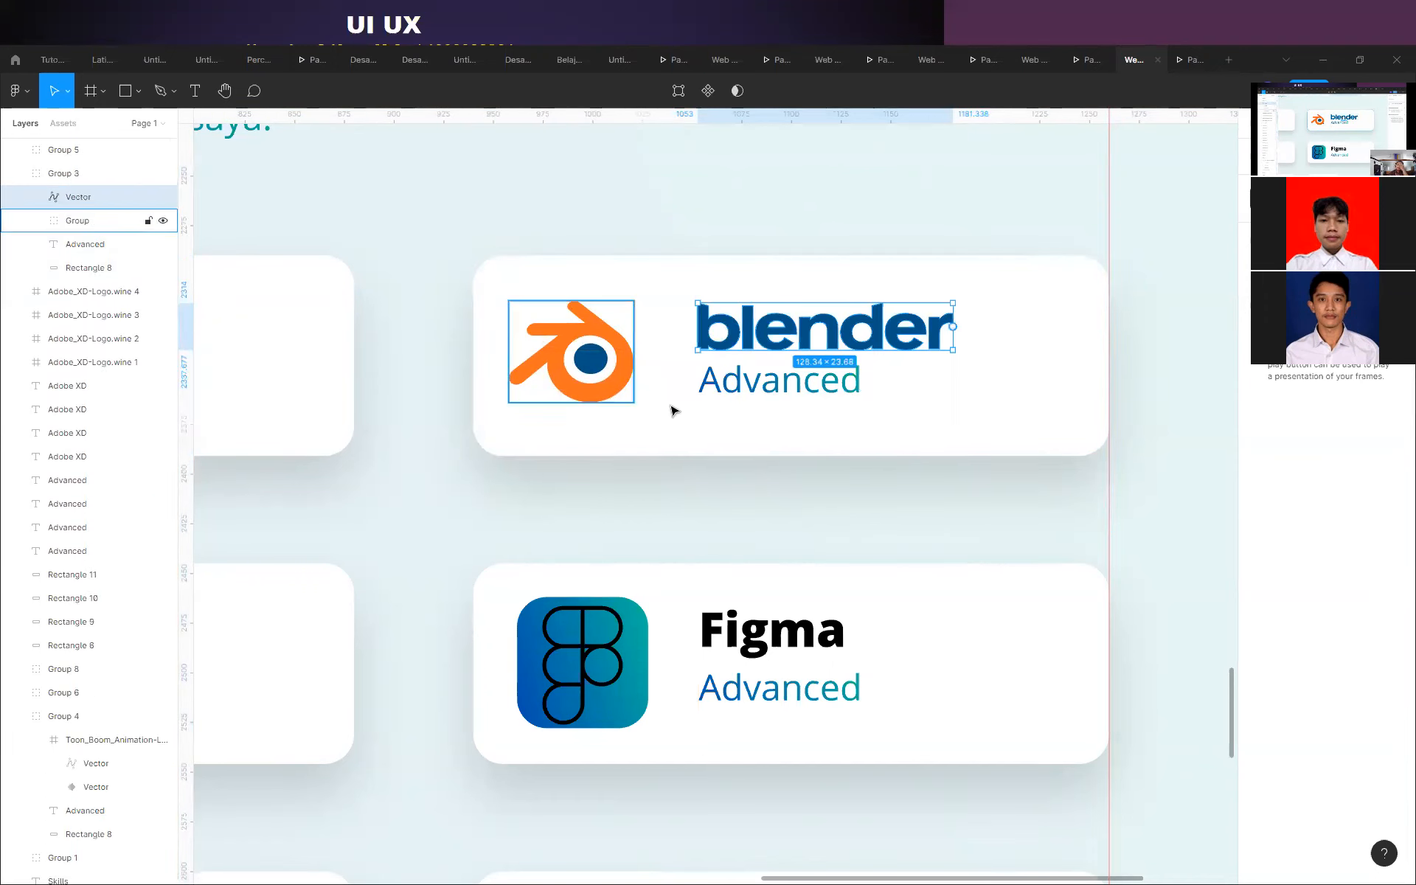
click(721, 505)
click(604, 408)
click(77, 220)
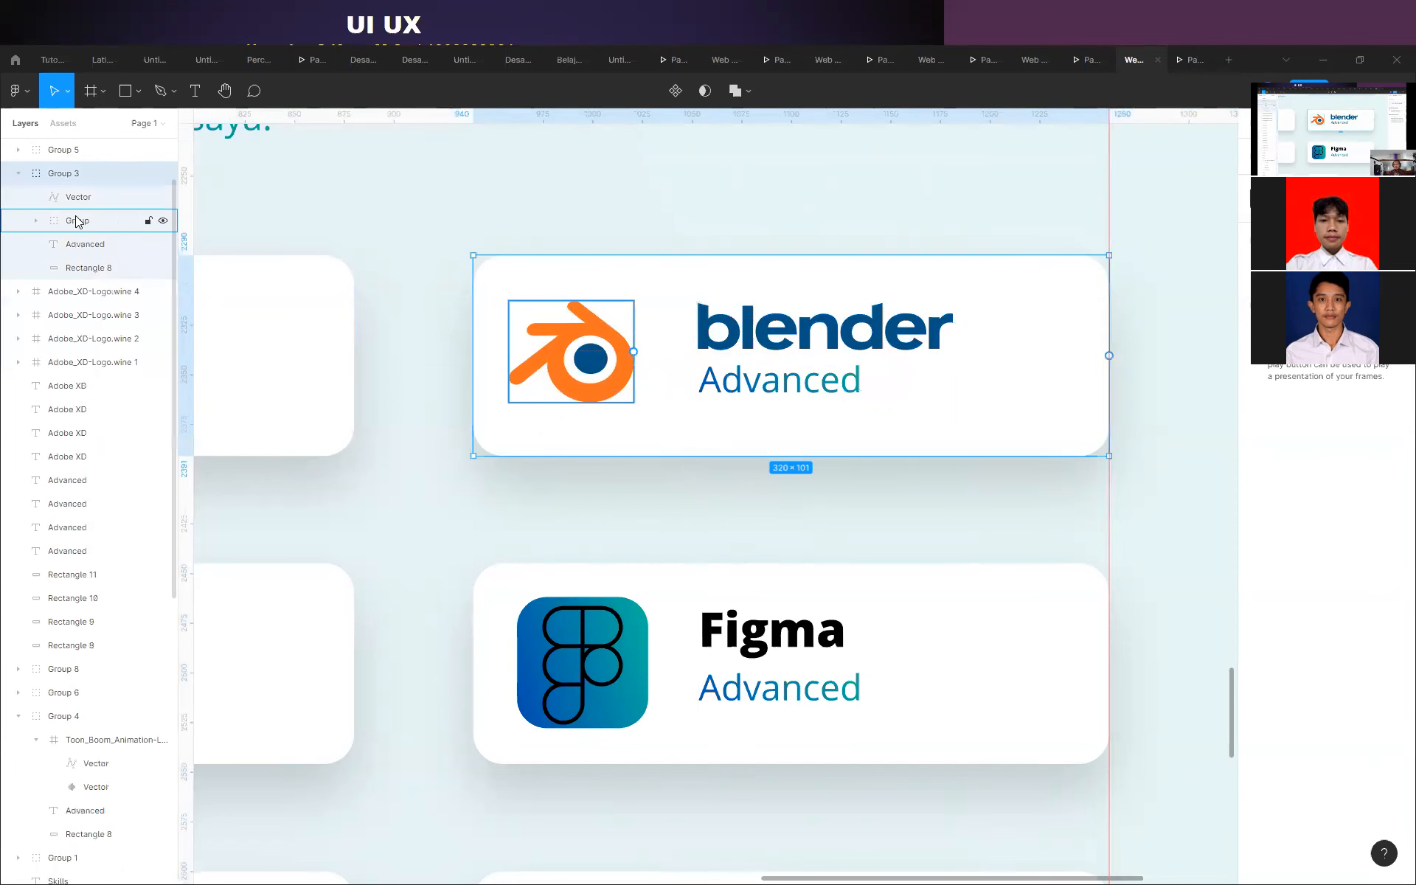
drag(634, 402, 654, 416)
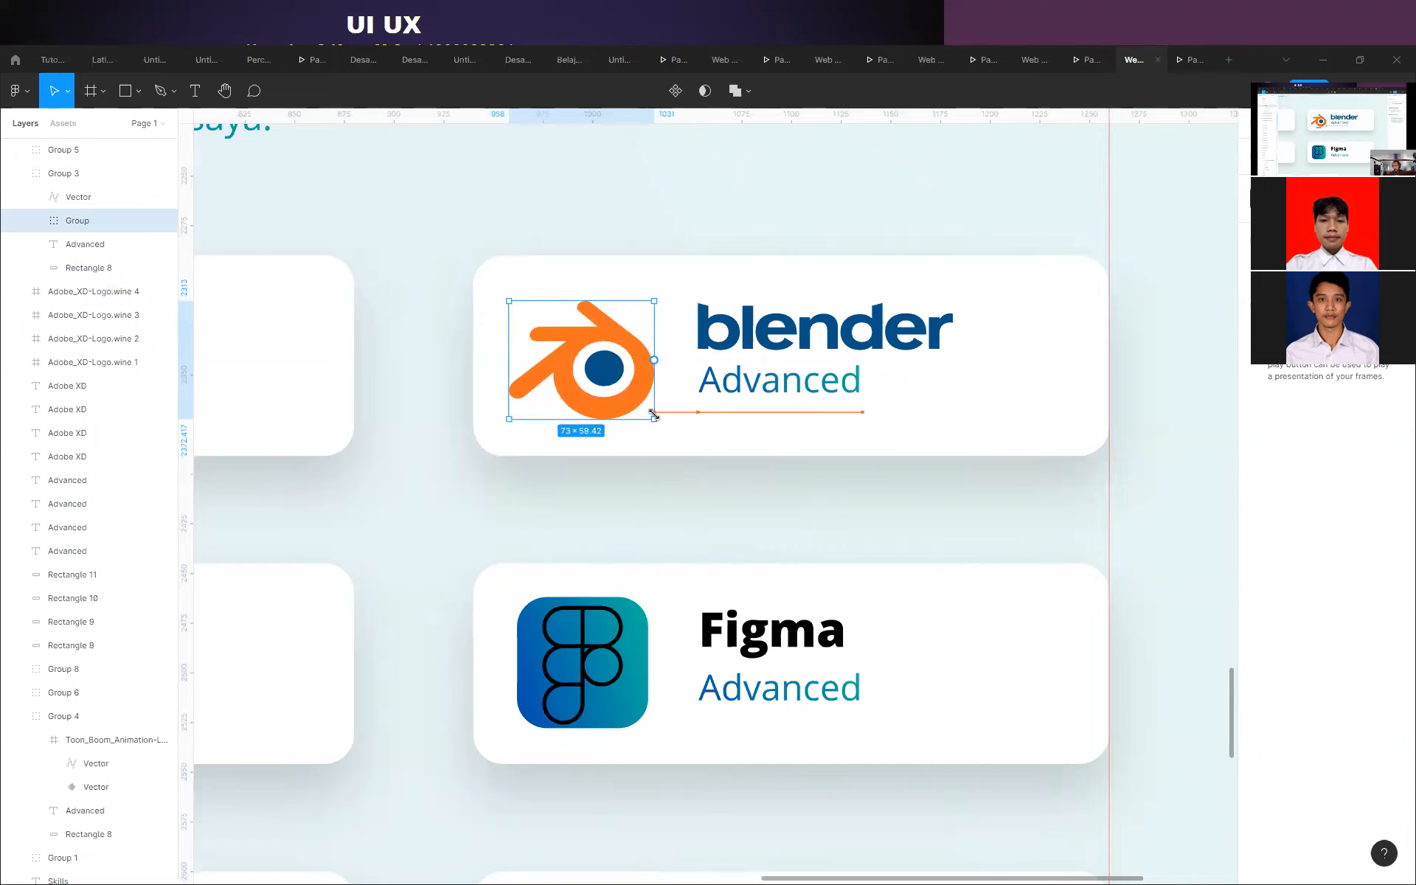
Remove the Gradient color style from the Blender card's Advanced text.
click(687, 567)
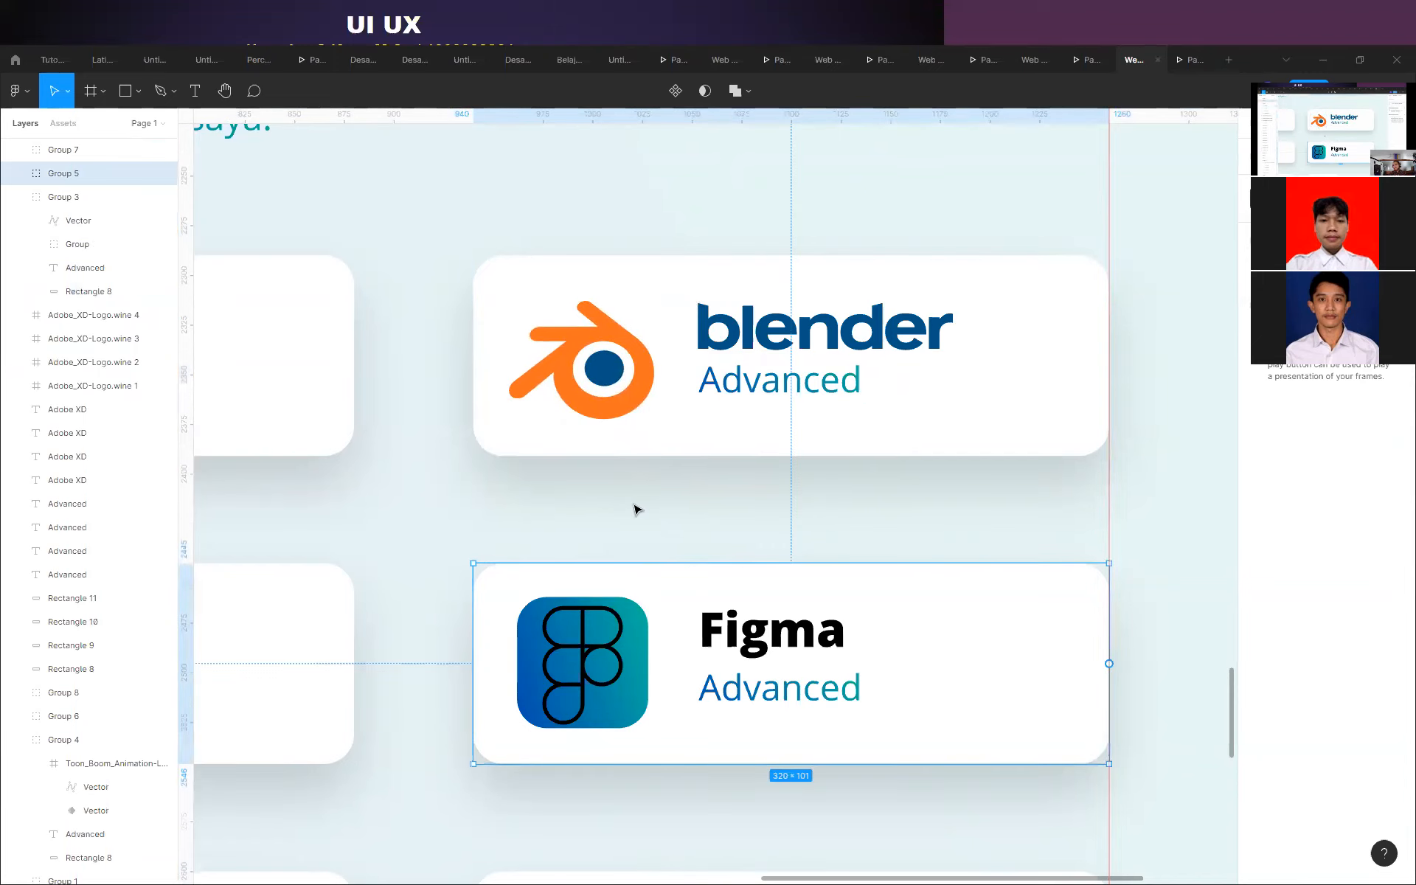
scroll(638, 508, down, 5)
scroll(524, 526, up, 3)
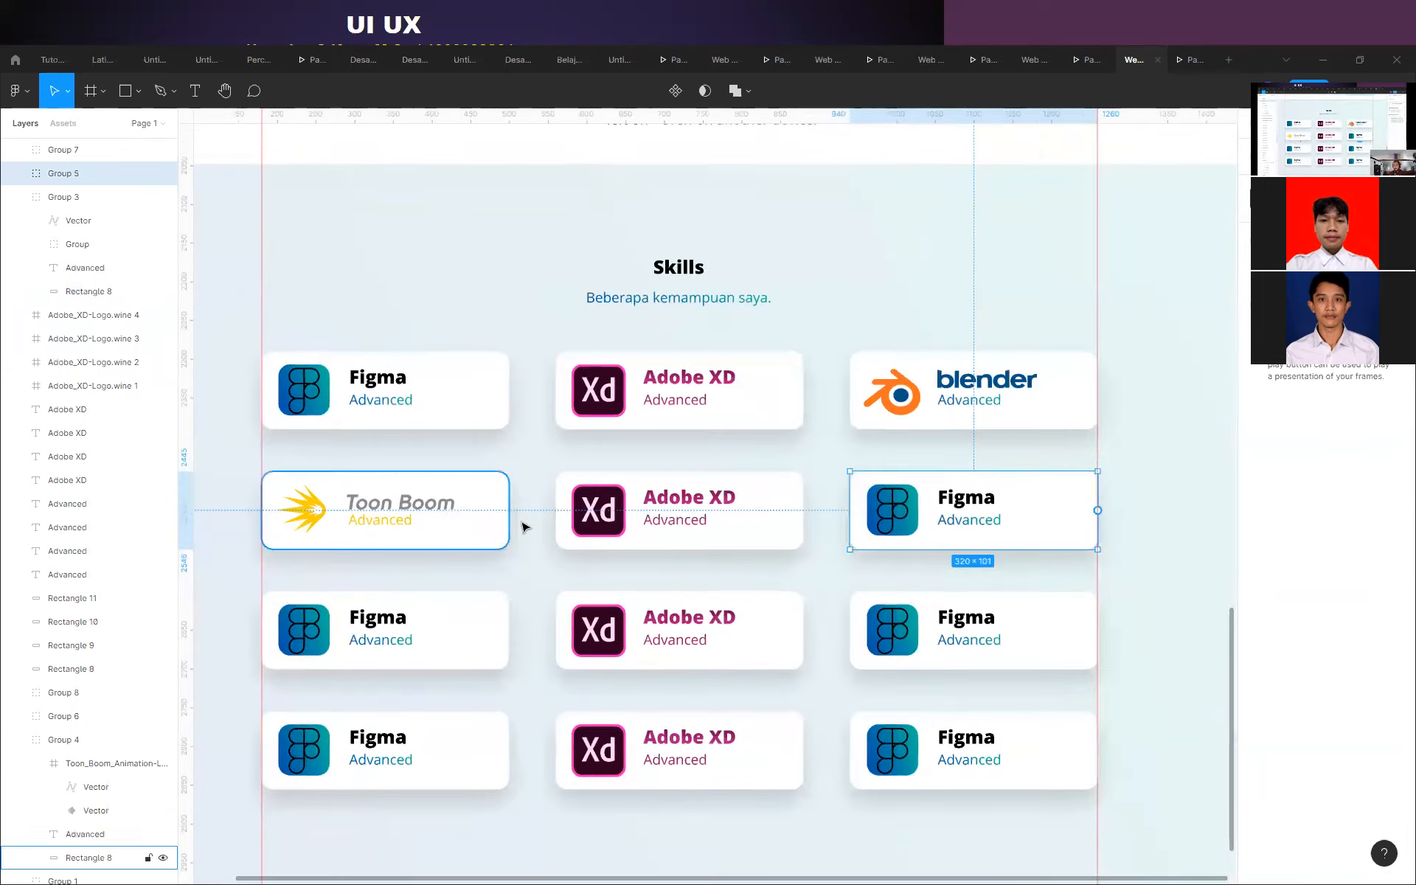
scroll(1094, 408, up, 5)
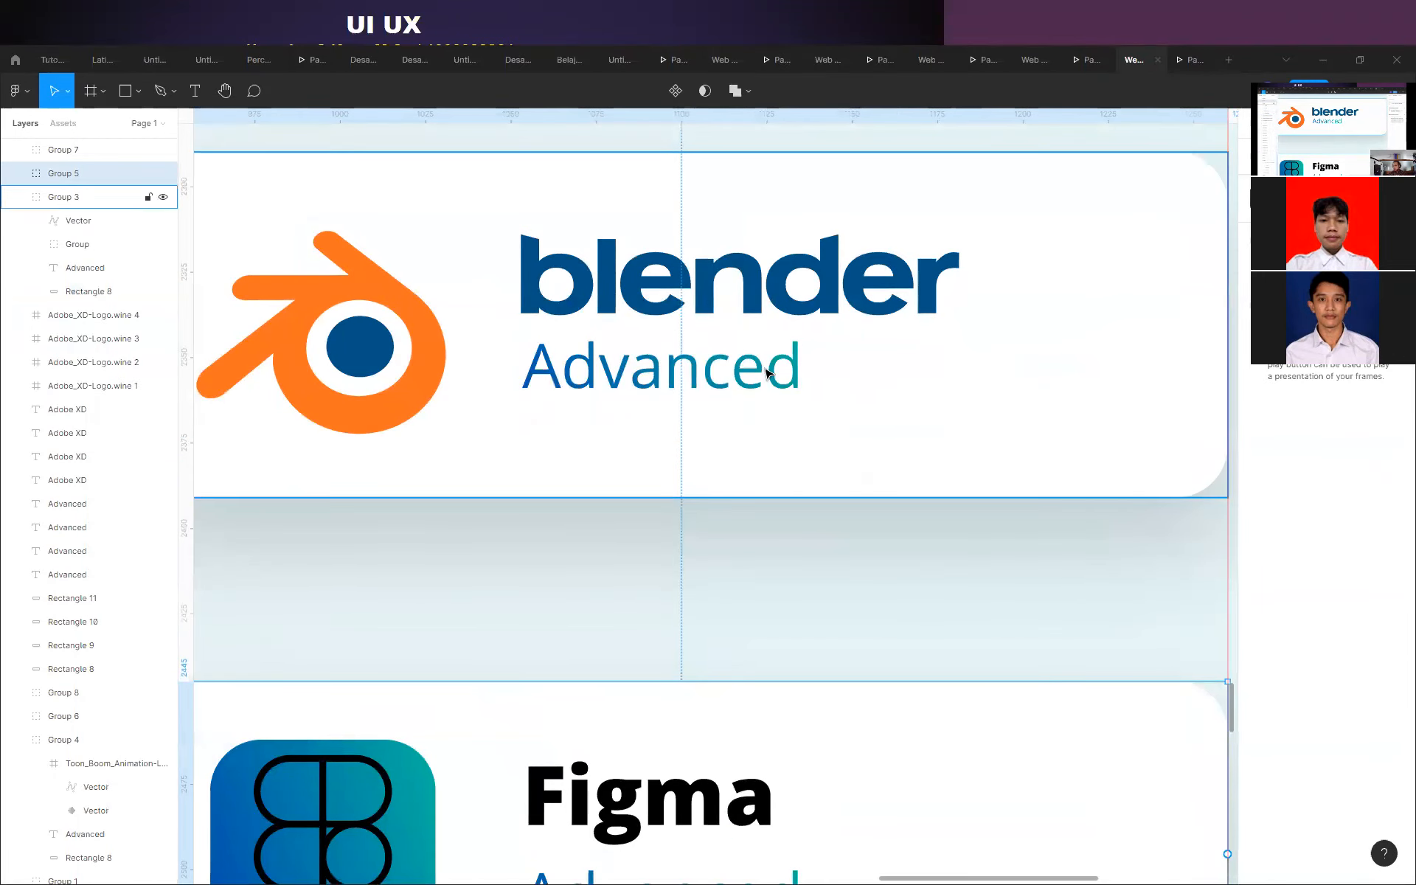
click(763, 372)
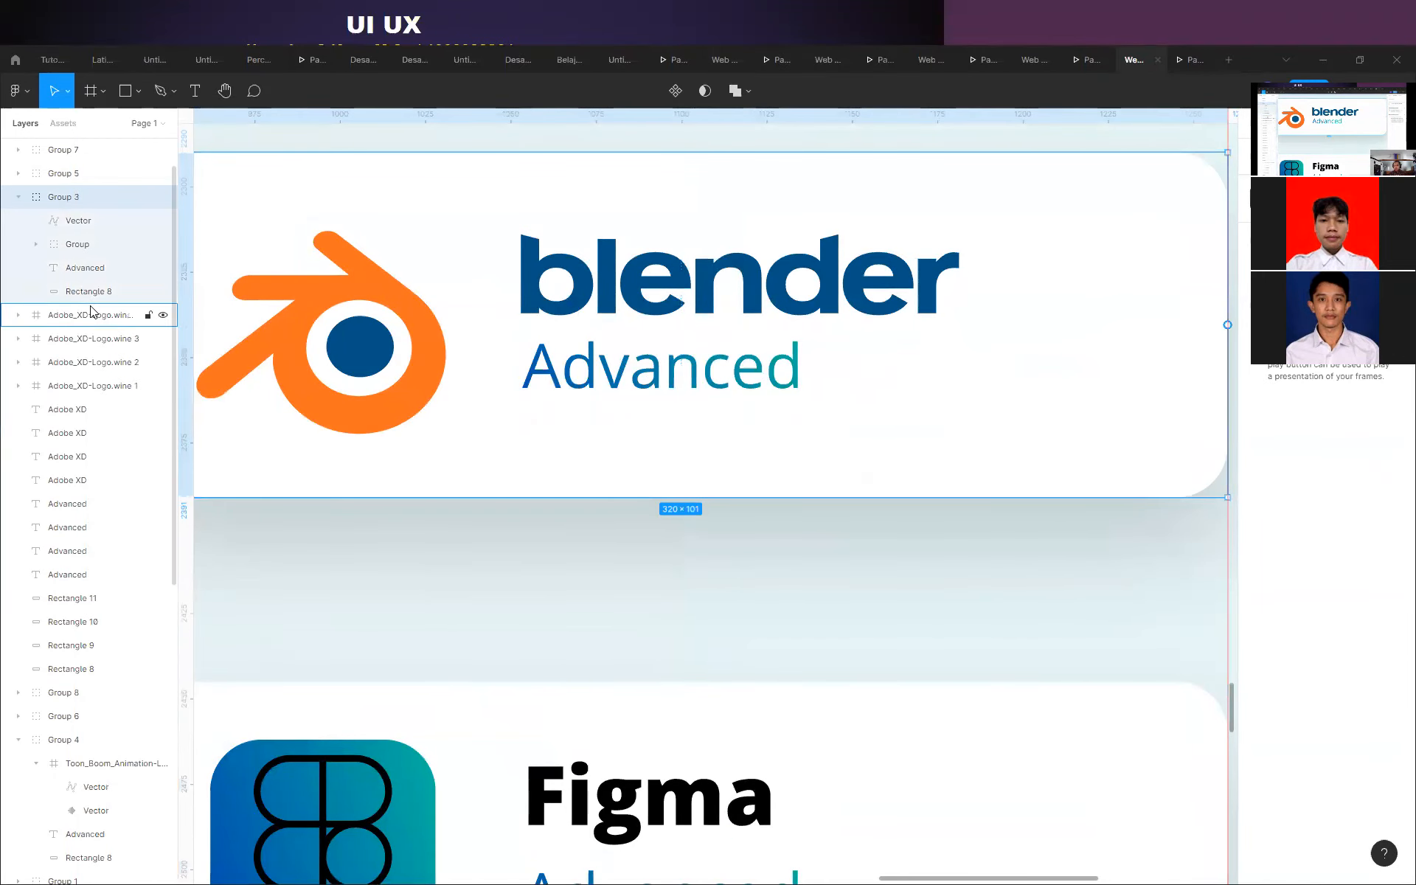
click(92, 268)
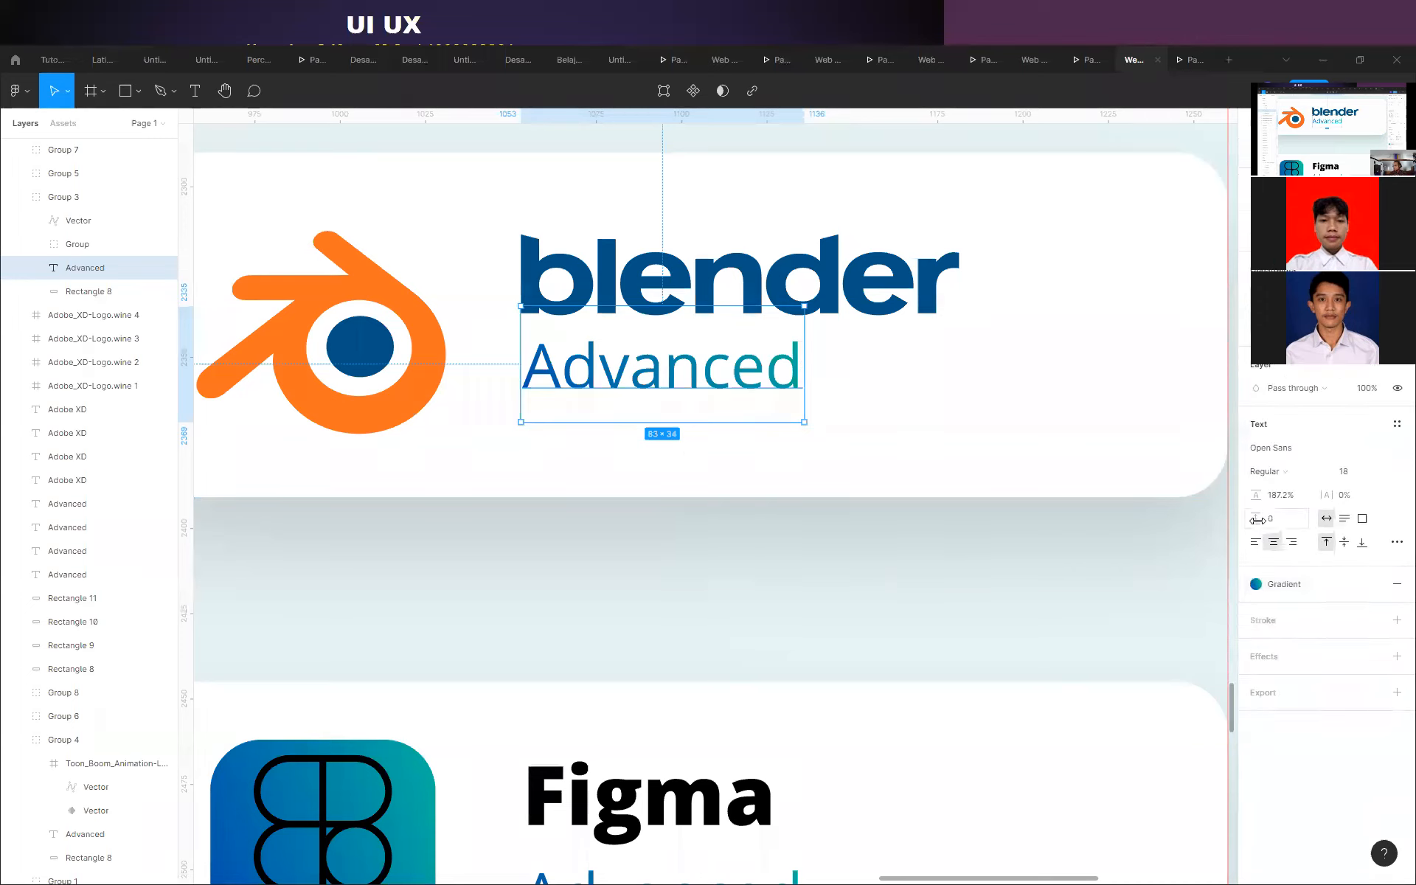
click(1257, 586)
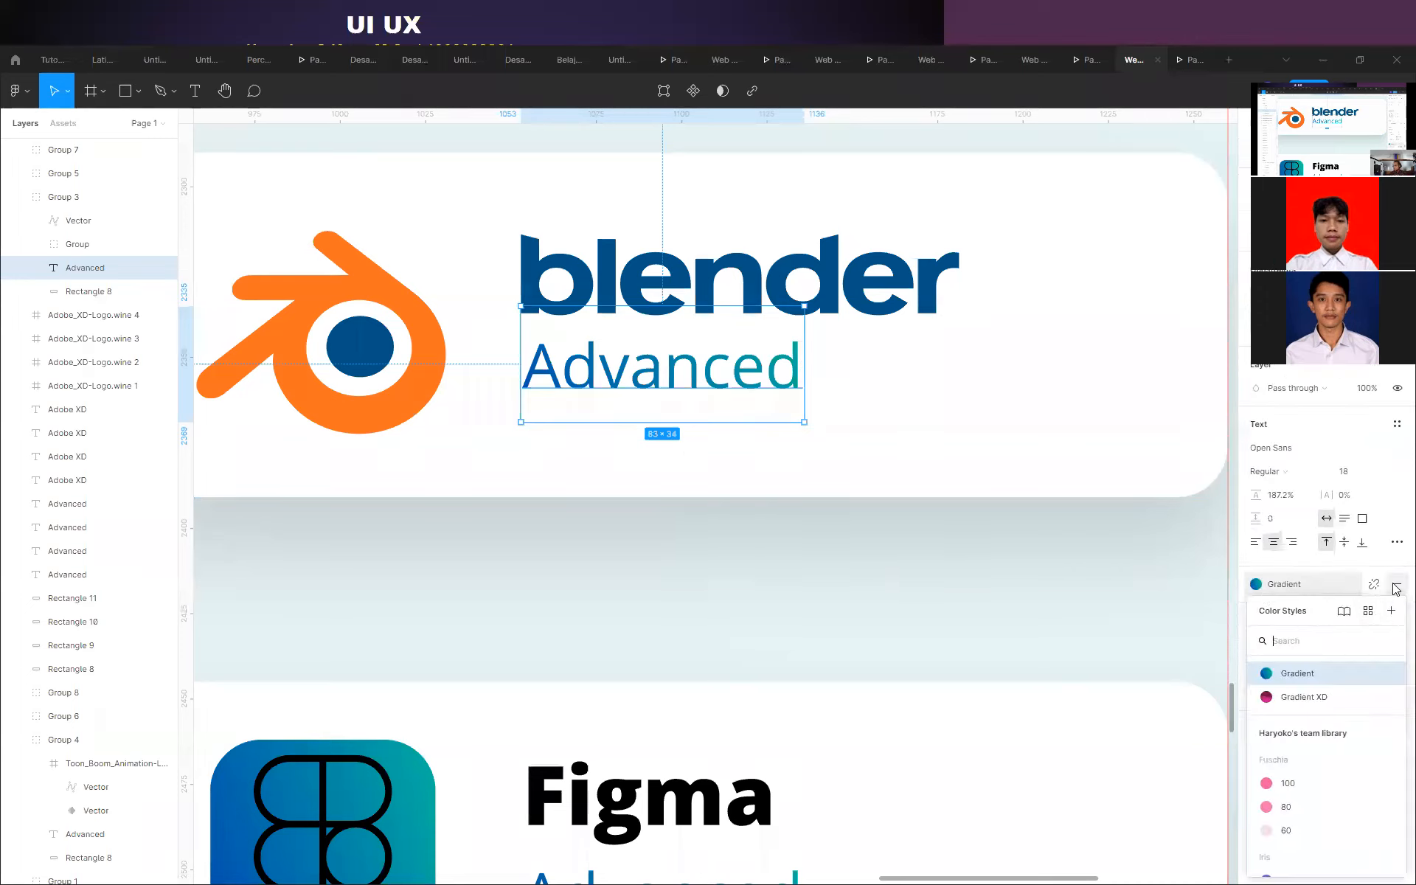
click(1397, 583)
click(1258, 586)
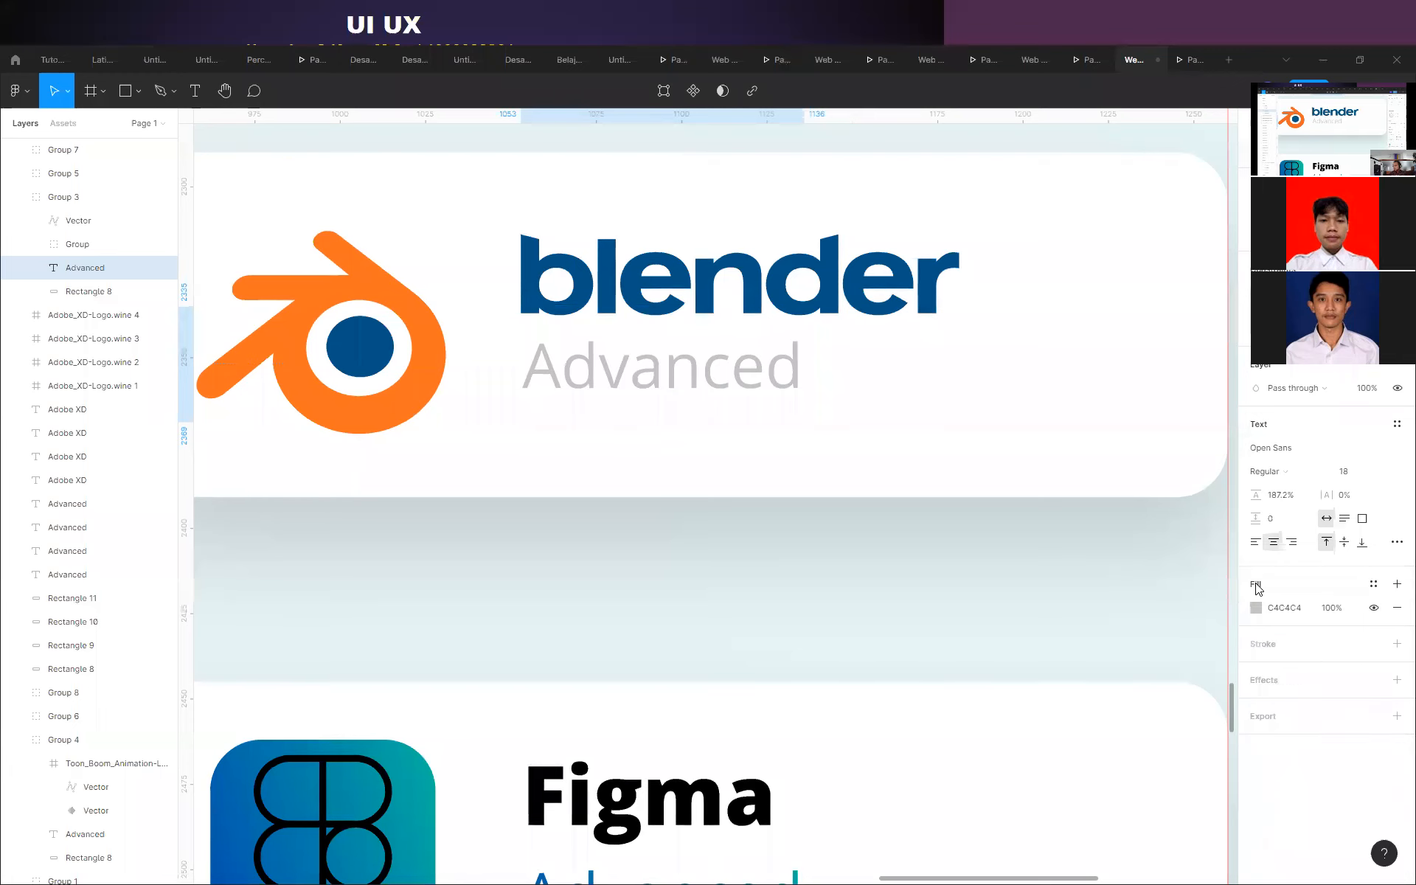
Recolor the Blender card's Advanced text with the orange sampled from the Blender symbol.
click(1255, 609)
click(1082, 720)
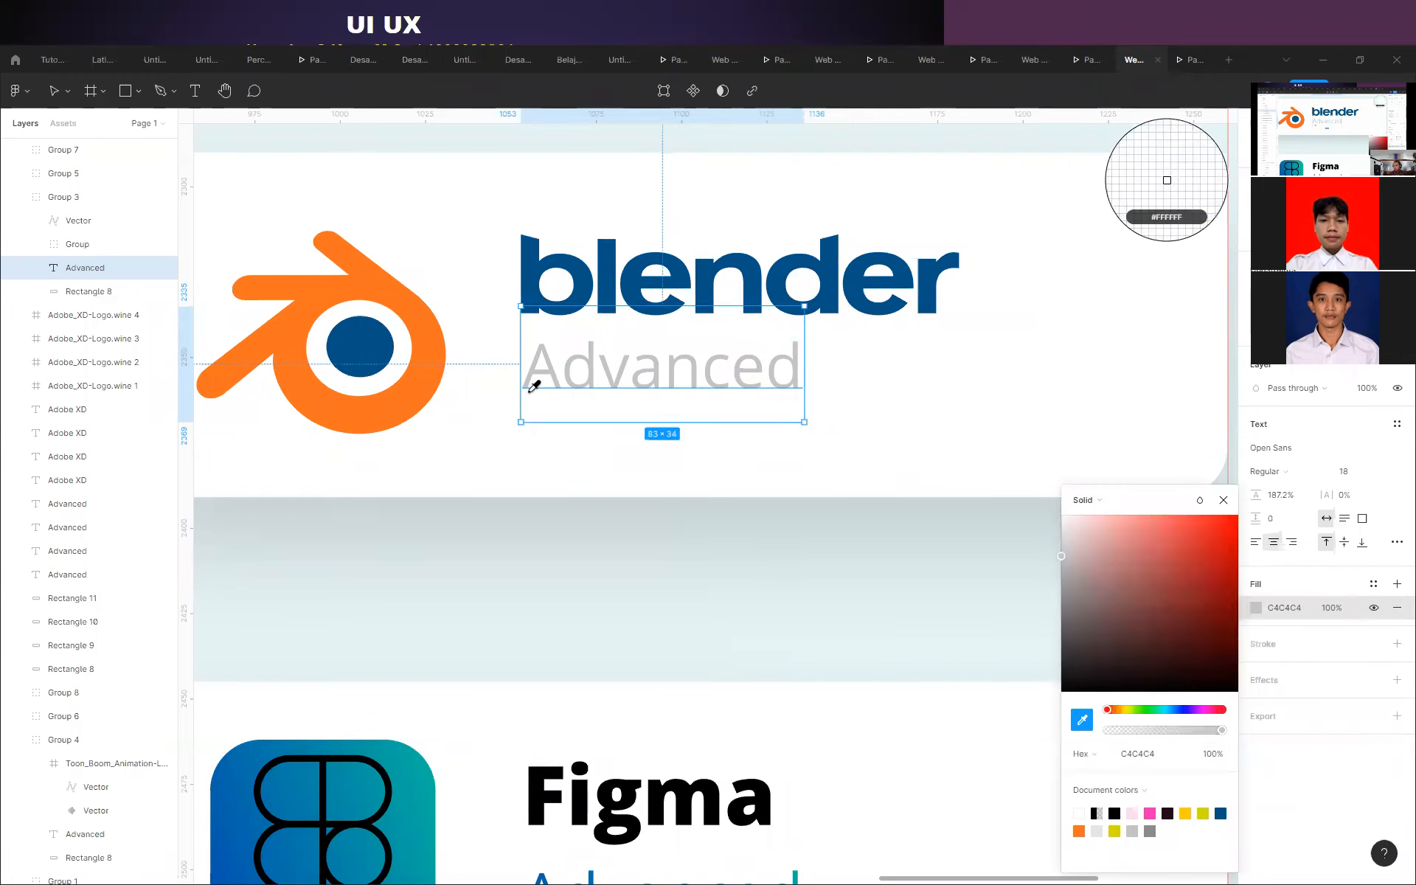
click(431, 323)
click(467, 222)
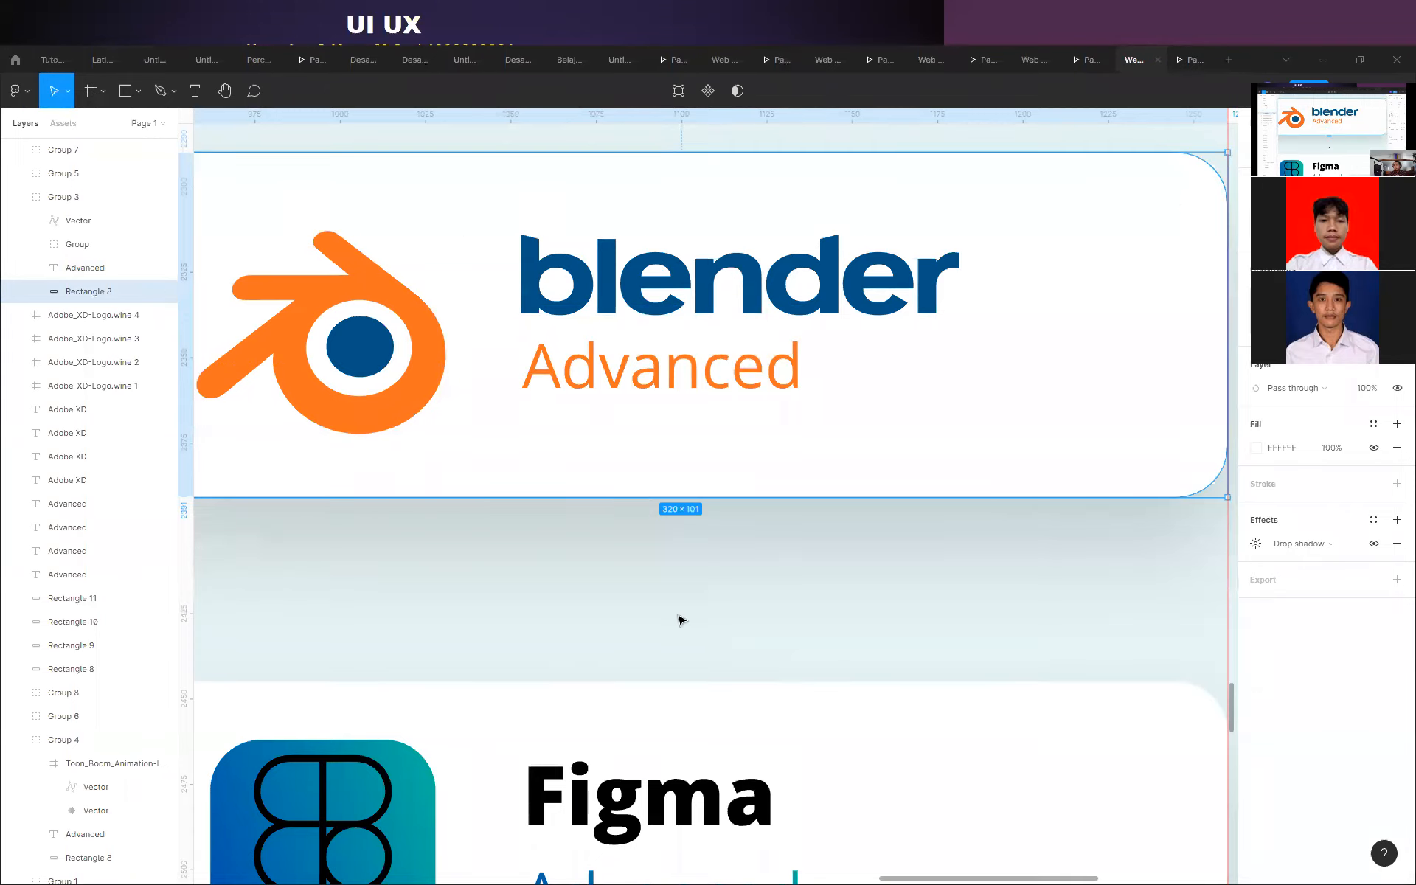
scroll(679, 619, down, 5)
scroll(726, 501, down, 3)
click(1056, 550)
scroll(914, 458, down, 4)
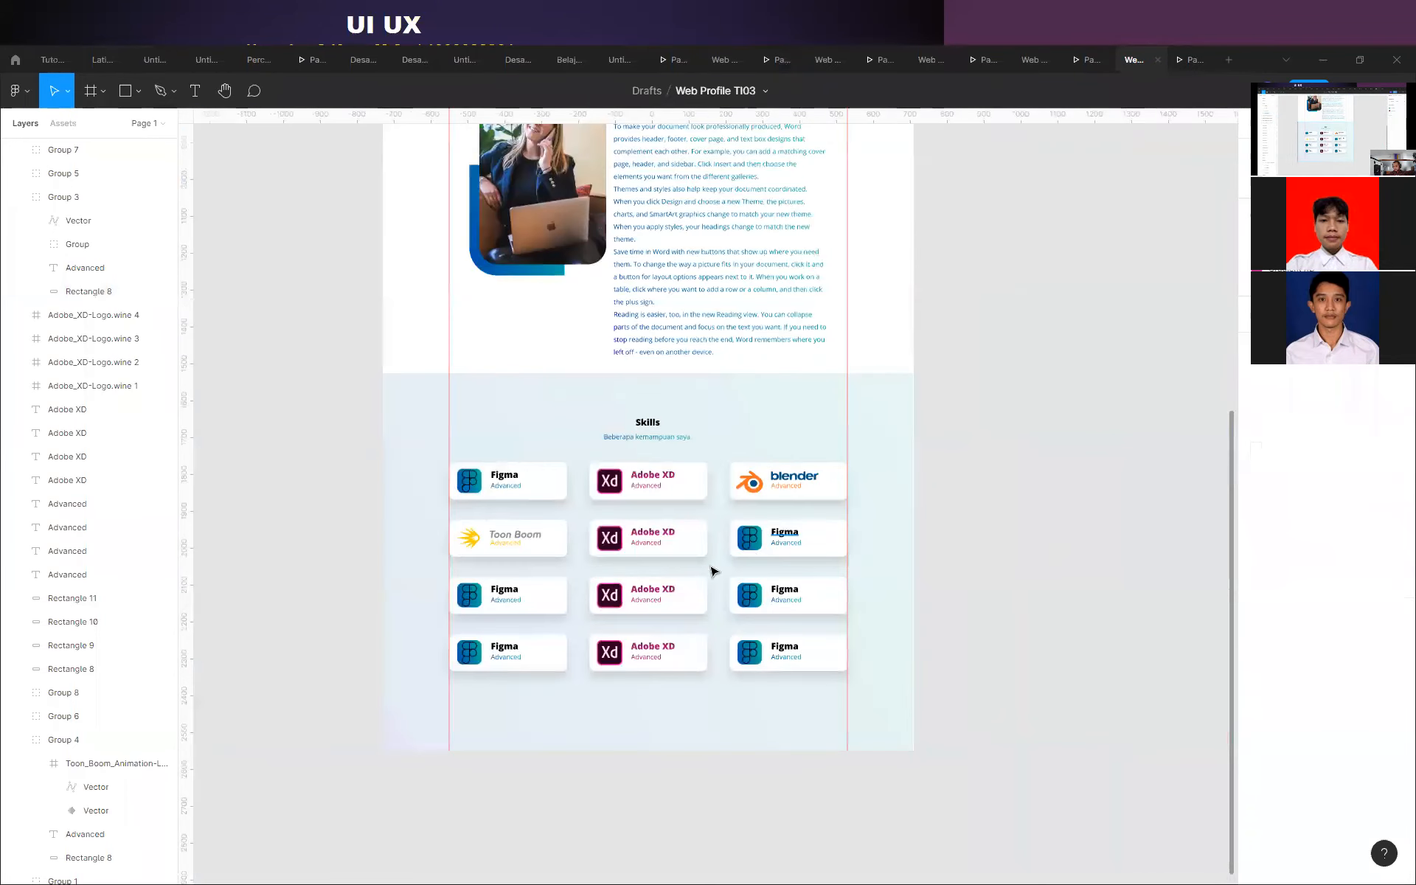
scroll(609, 589, up, 5)
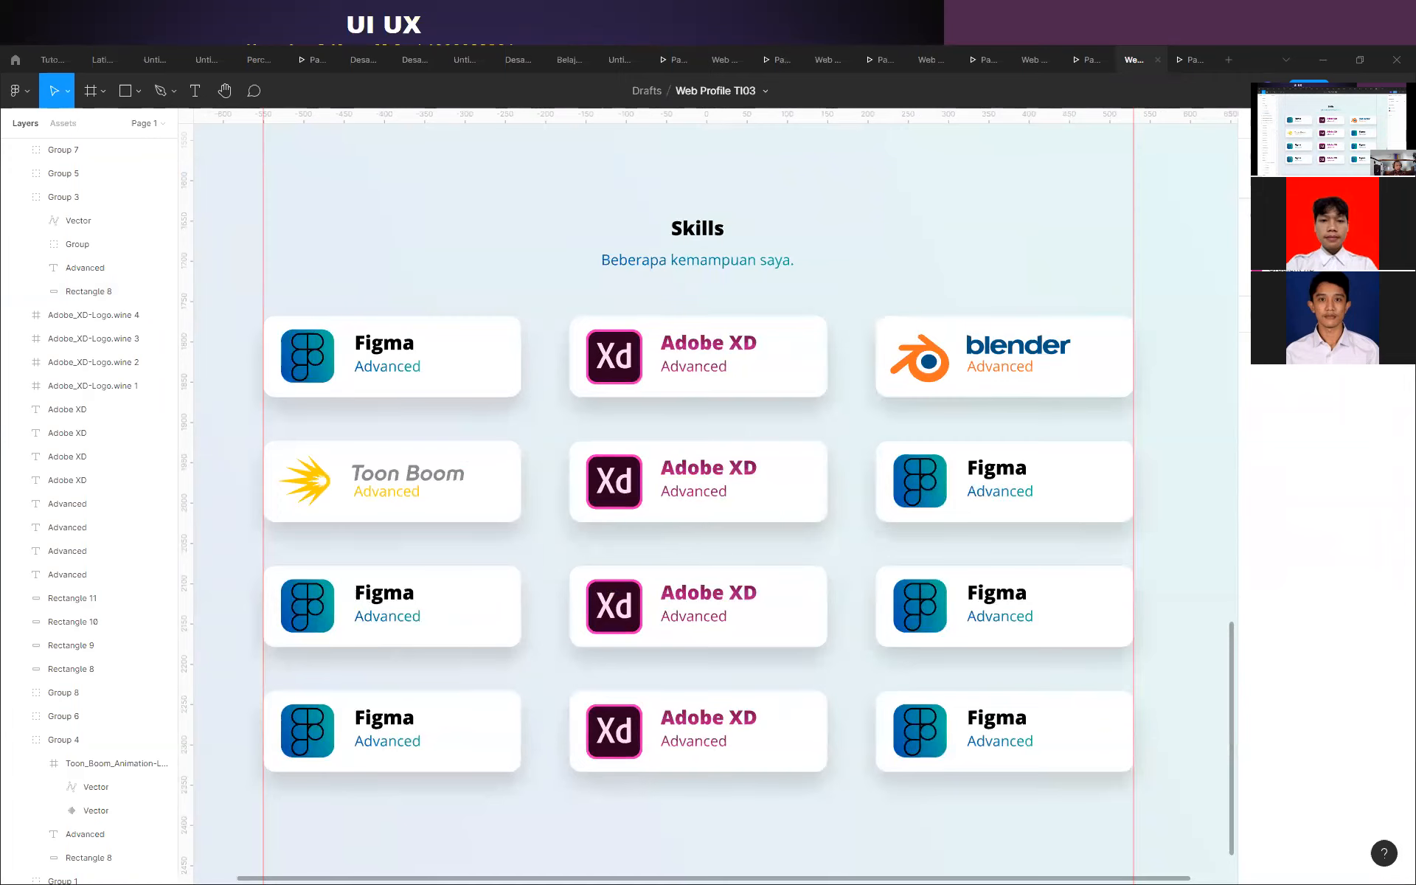
Switch to the browser and search the logo.wine site for photoshop.
key(alt+Tab)
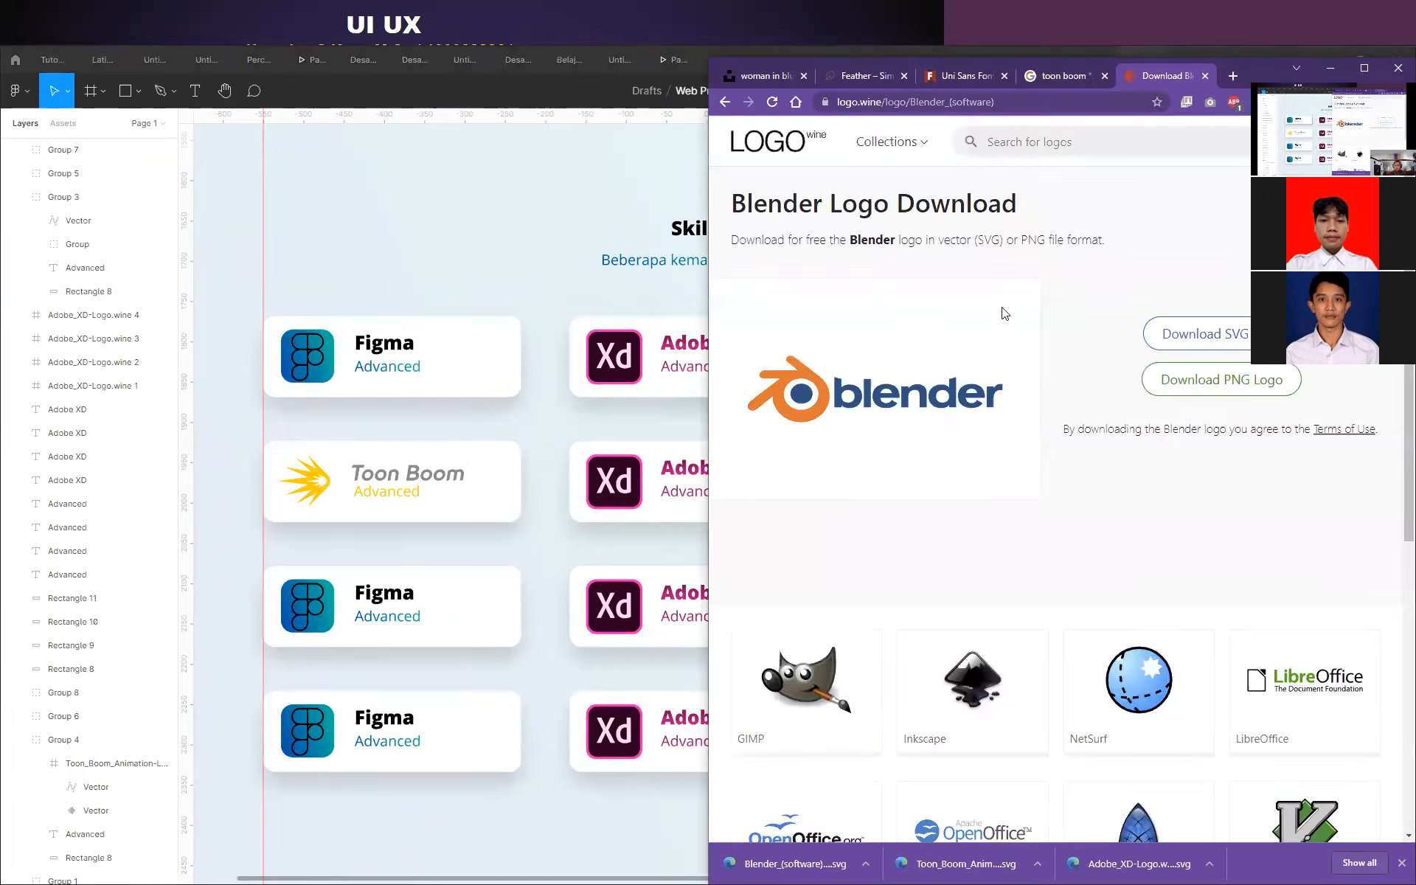
click(1061, 140)
text(photo)
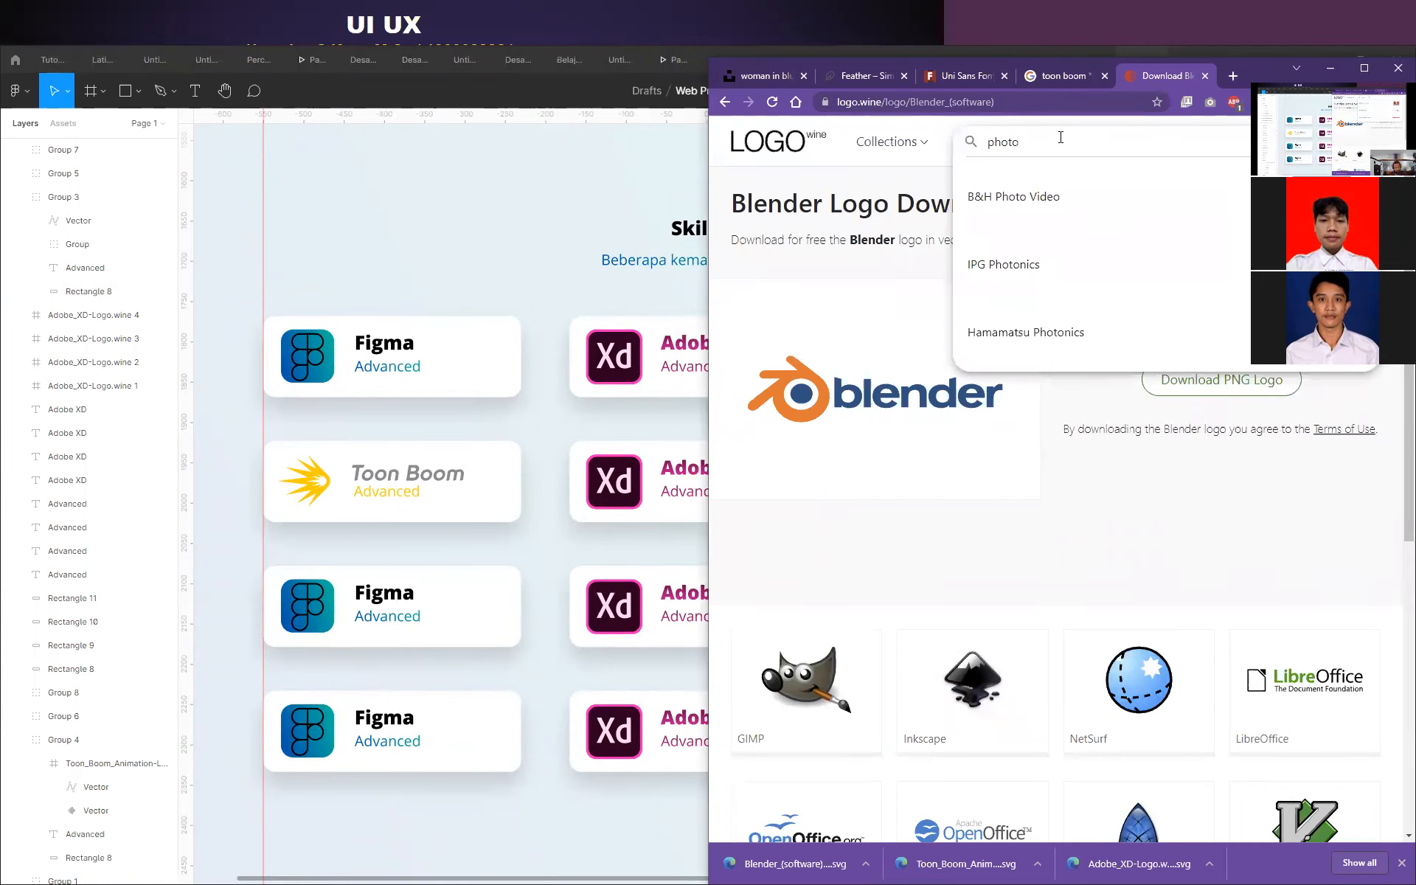
text(shop)
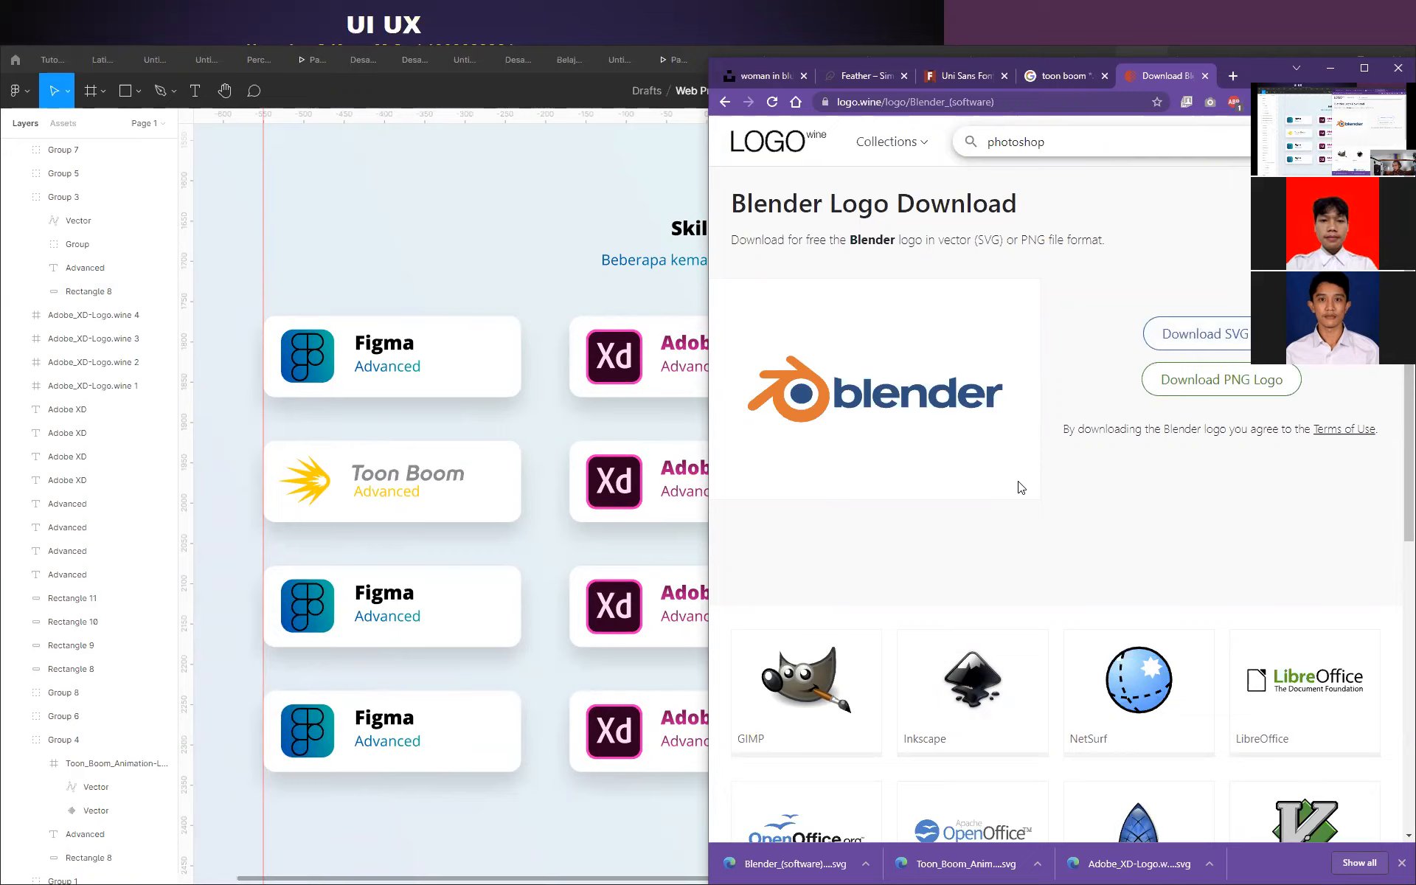
scroll(1021, 486, down, 3)
scroll(1043, 427, up, 3)
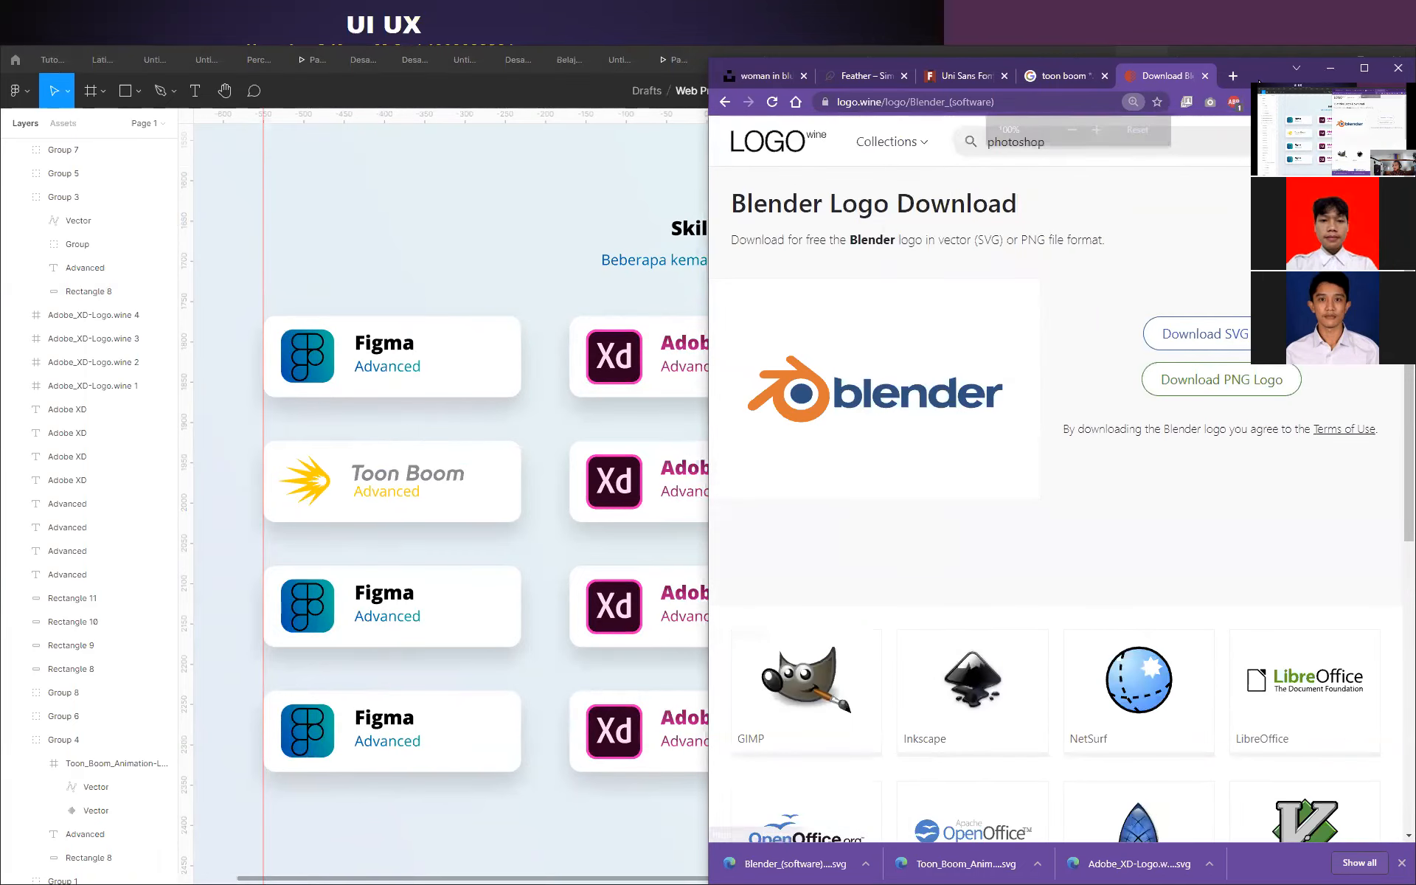
Maximize the browser window and replace the logo search term with adobe.
click(1363, 67)
click(578, 130)
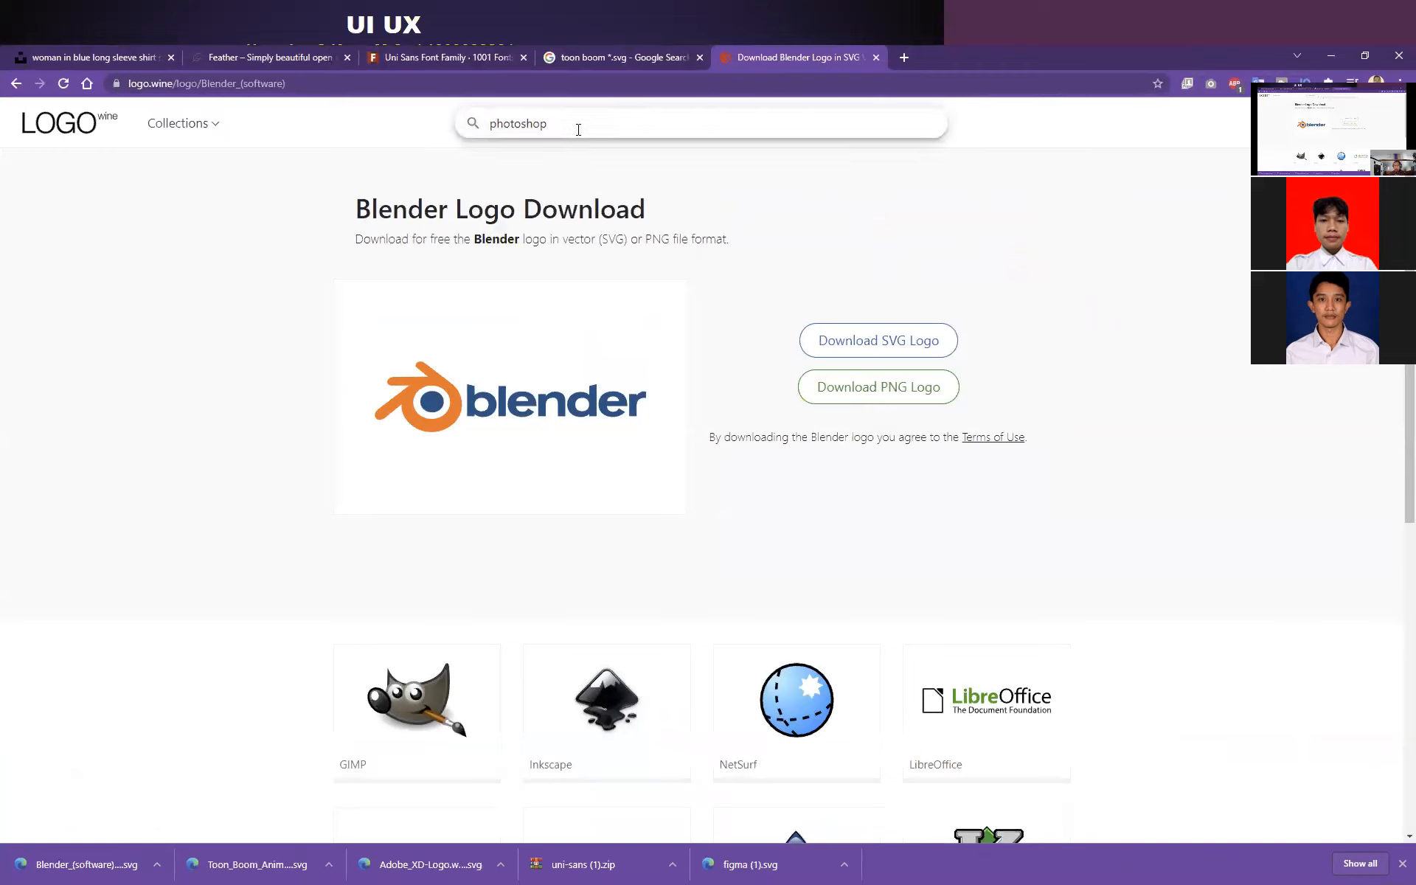
key(BackSpace)
key(BackSpace)
key(BackSpace)
key(BackSpace)
key(BackSpace)
key(BackSpace)
key(BackSpace)
key(BackSpace)
text(adobe)
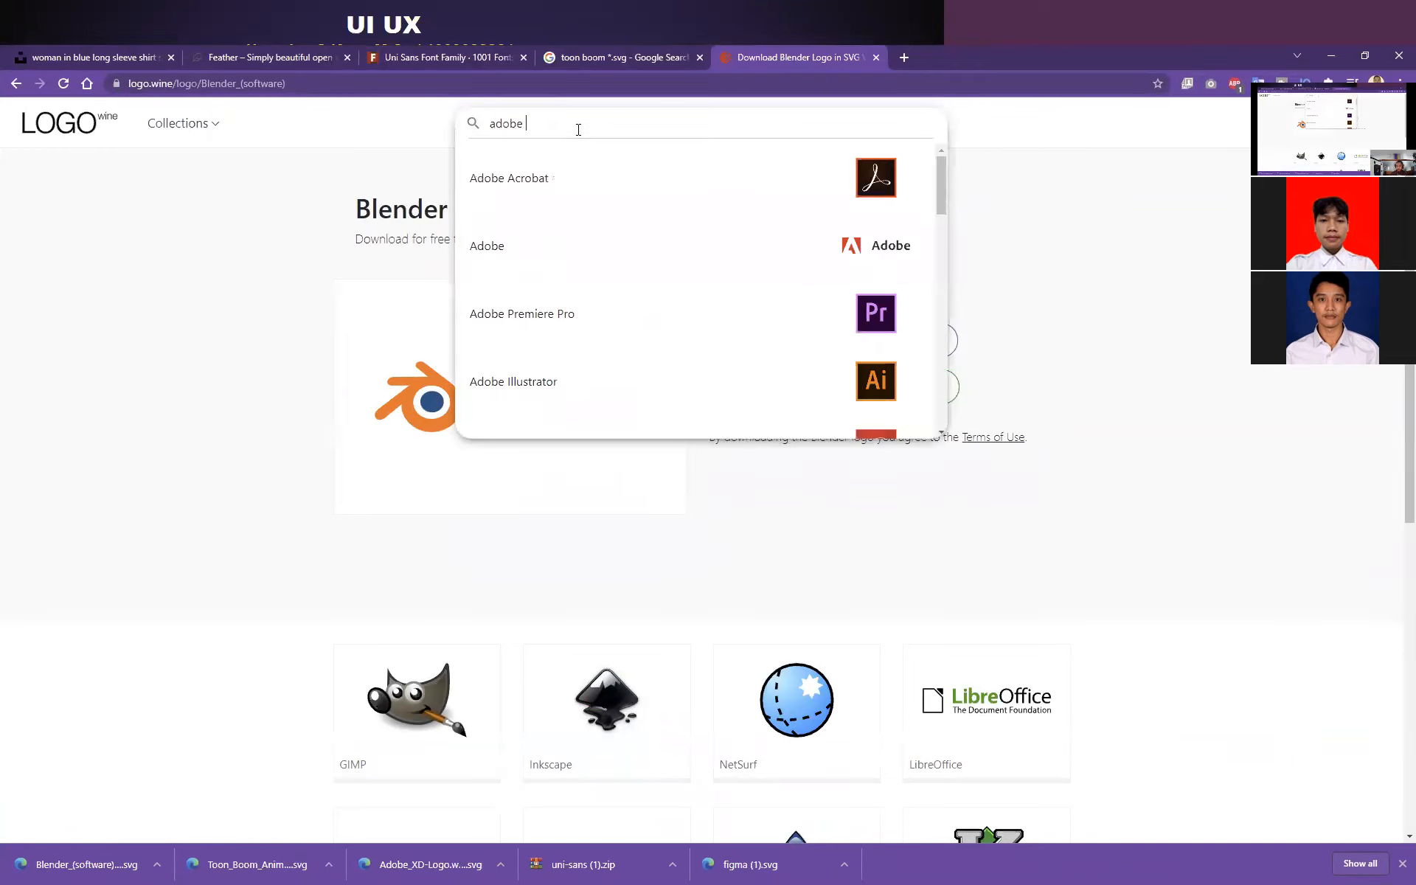
text( ph)
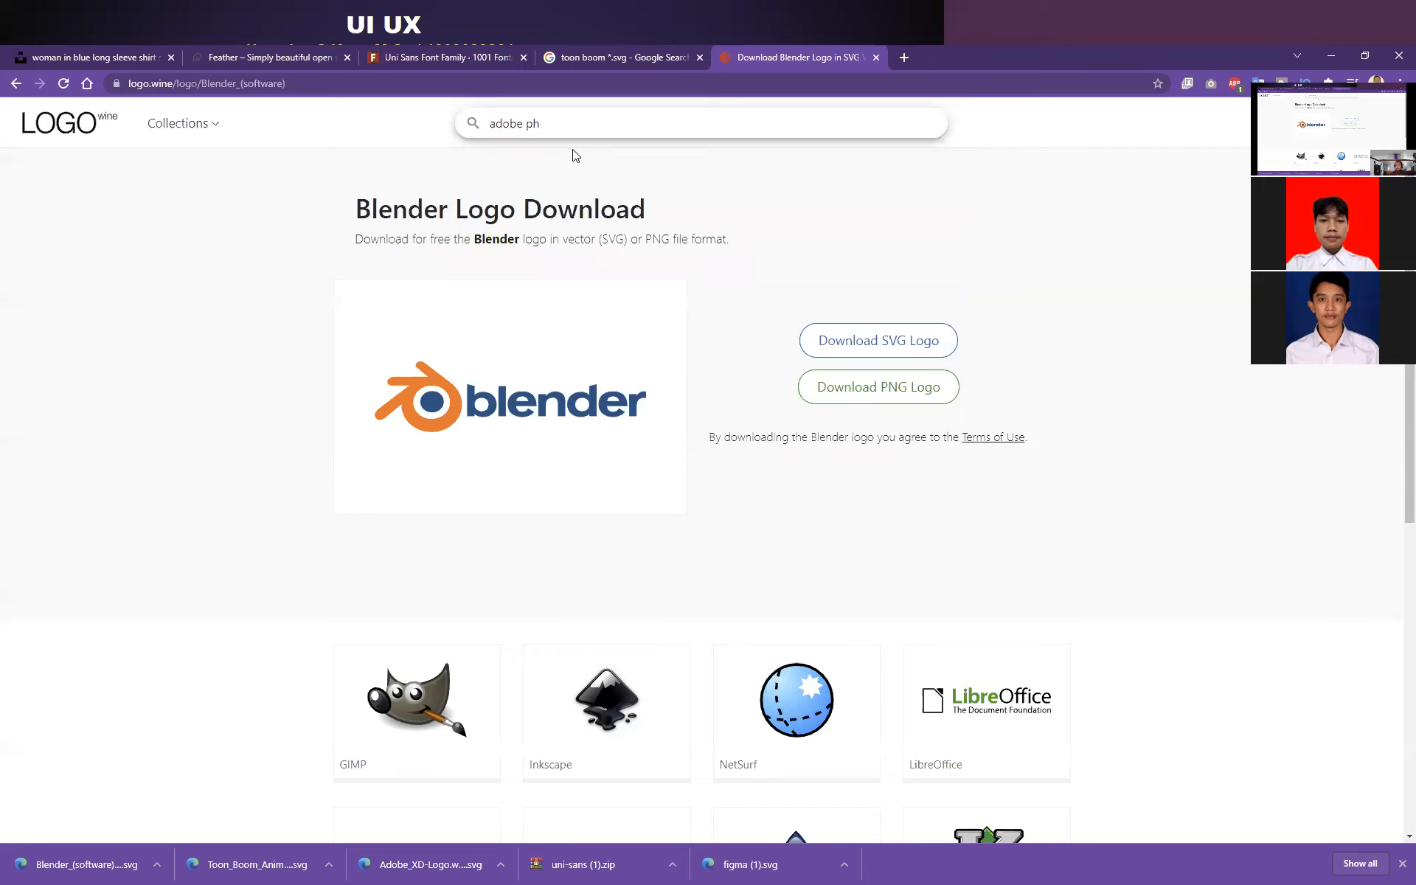
key(BackSpace)
key(BackSpace)
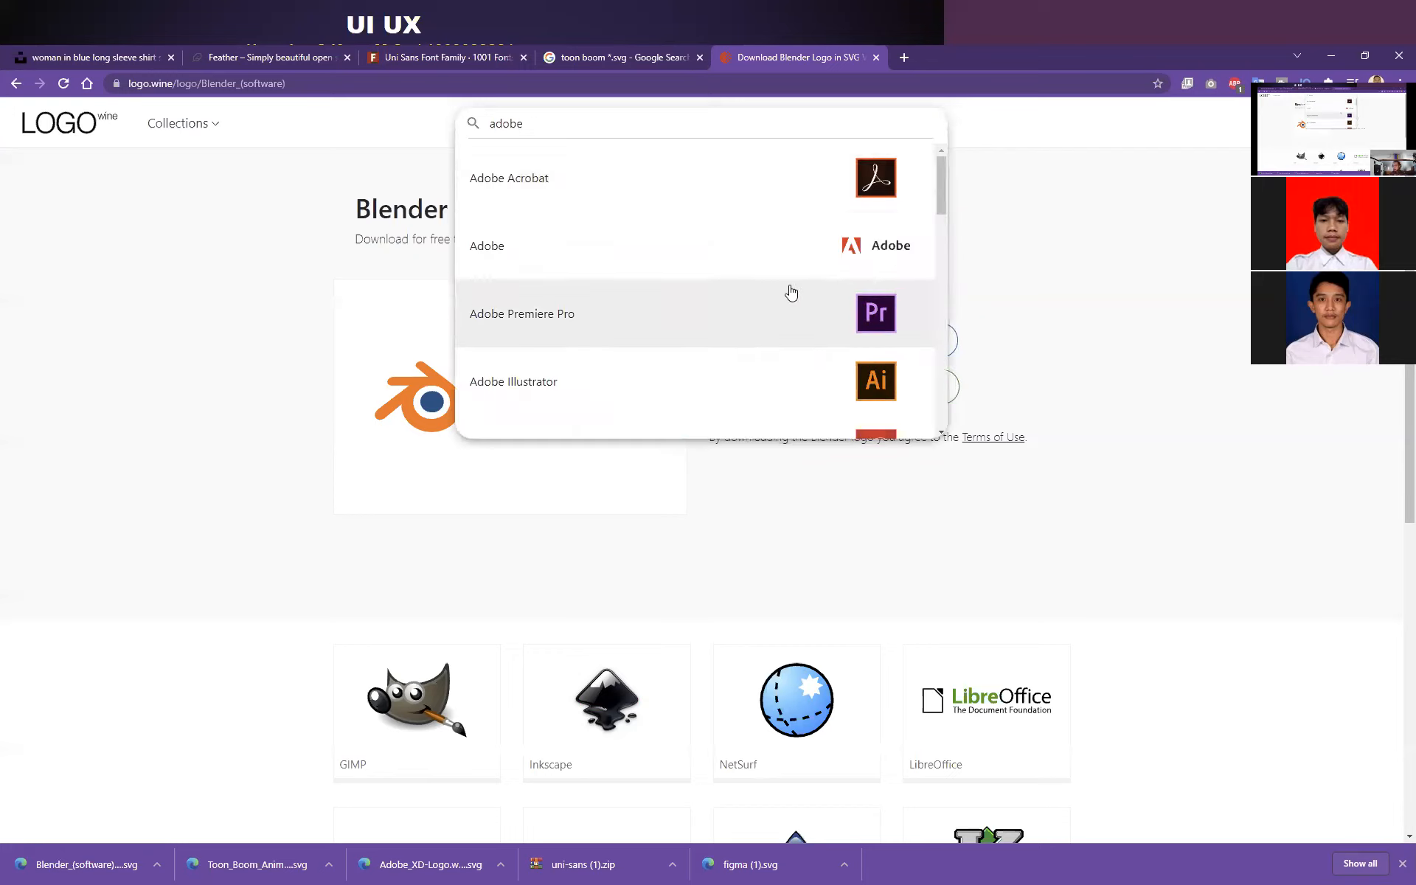
Find Adobe After Effects among the adobe search suggestions and download its logo as SVG.
scroll(789, 291, down, 5)
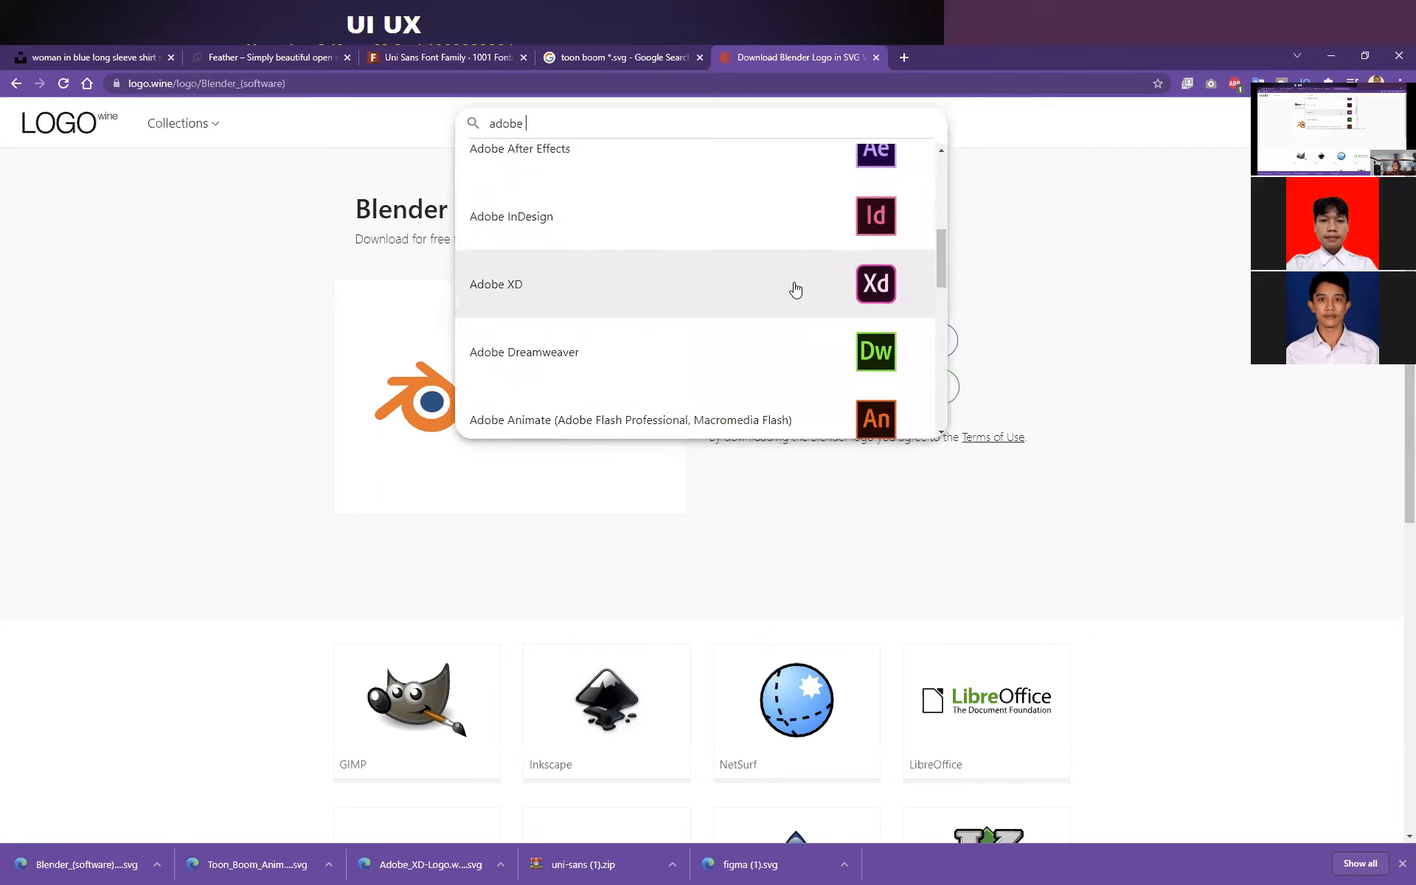
scroll(793, 291, down, 7)
scroll(795, 289, down, 3)
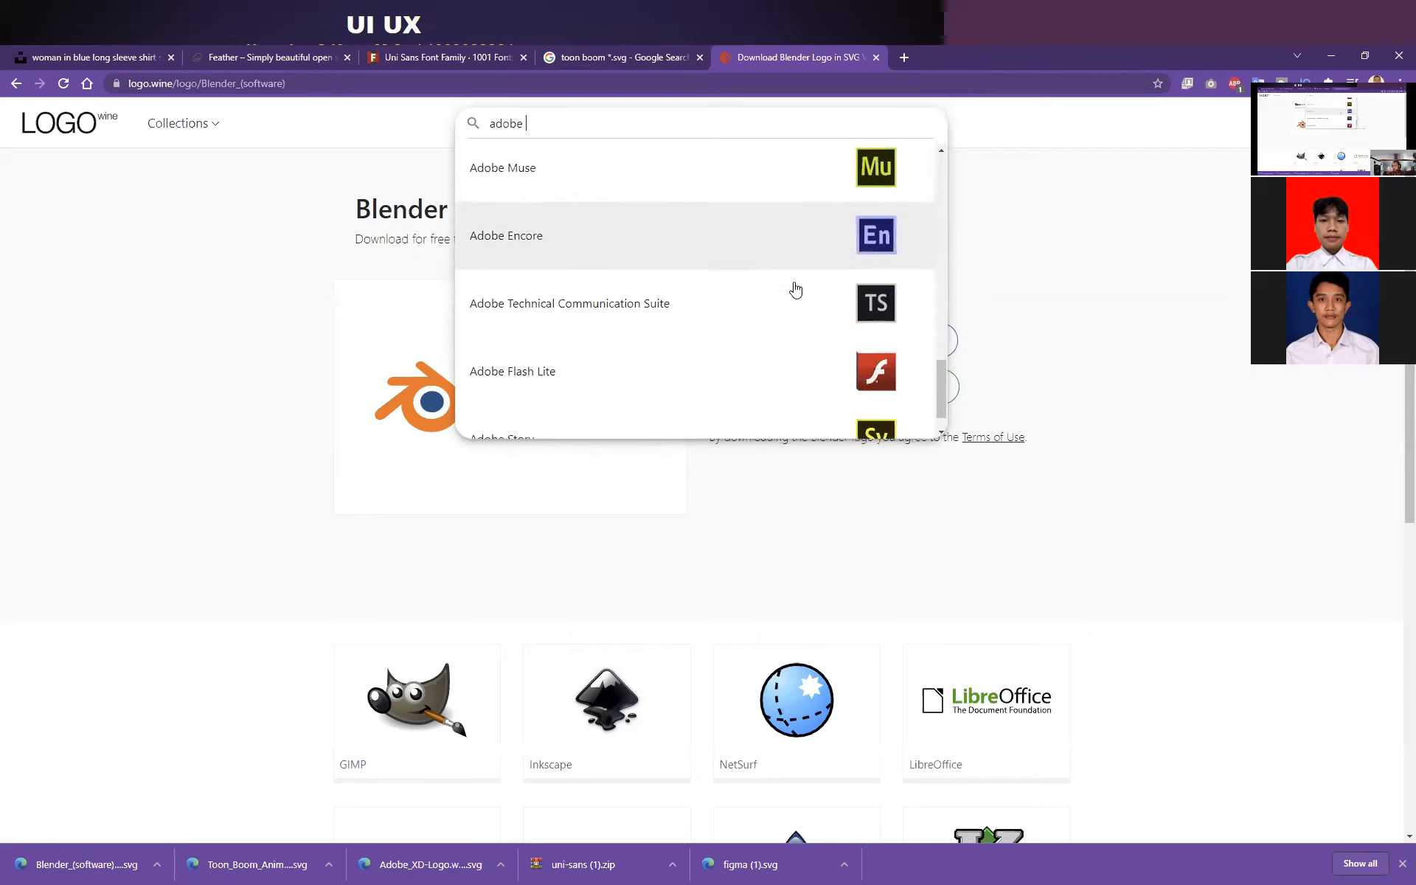
scroll(796, 288, up, 8)
scroll(796, 288, up, 4)
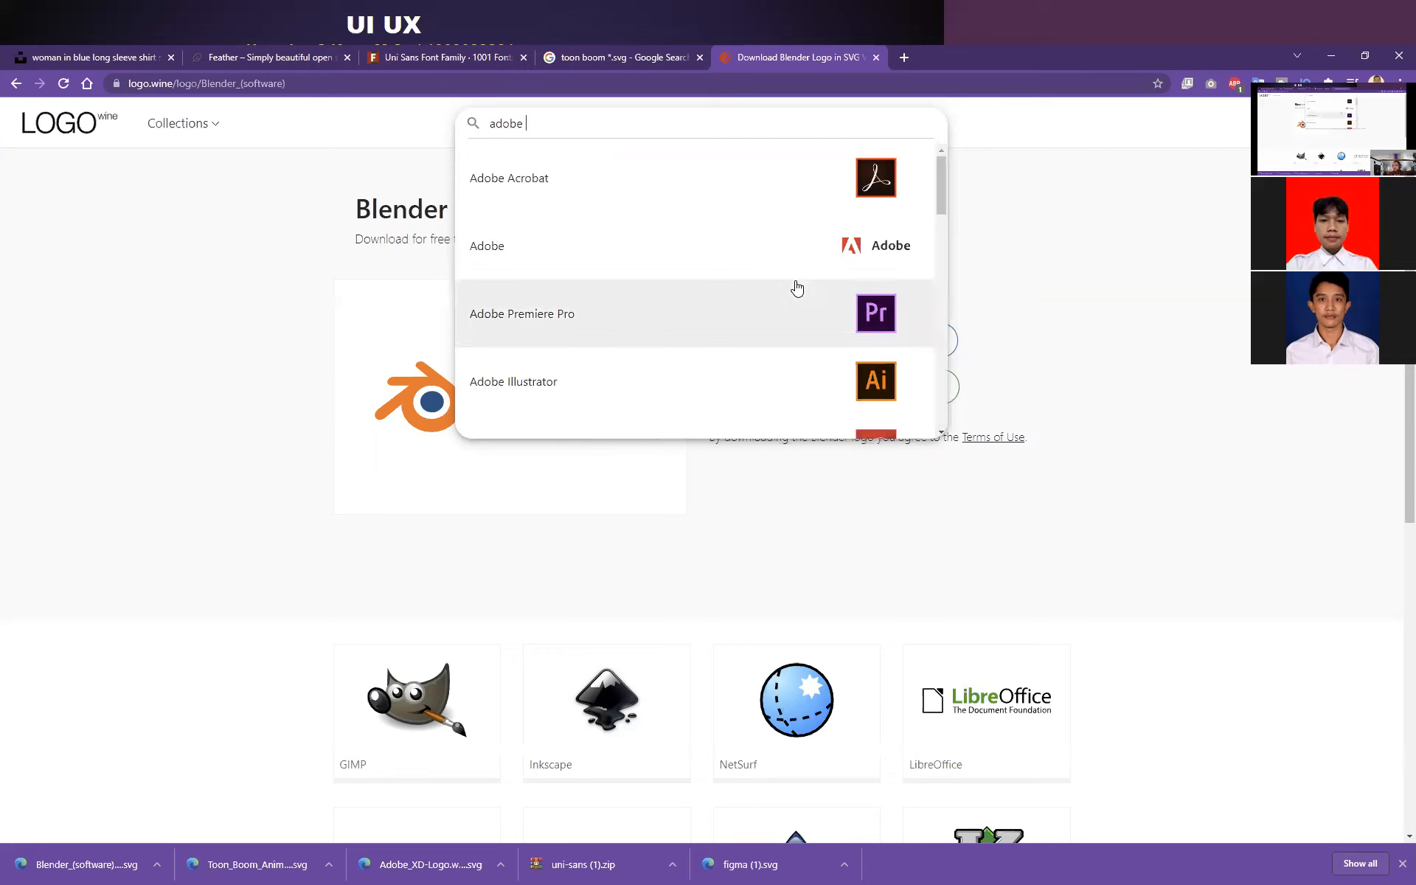
scroll(797, 287, down, 4)
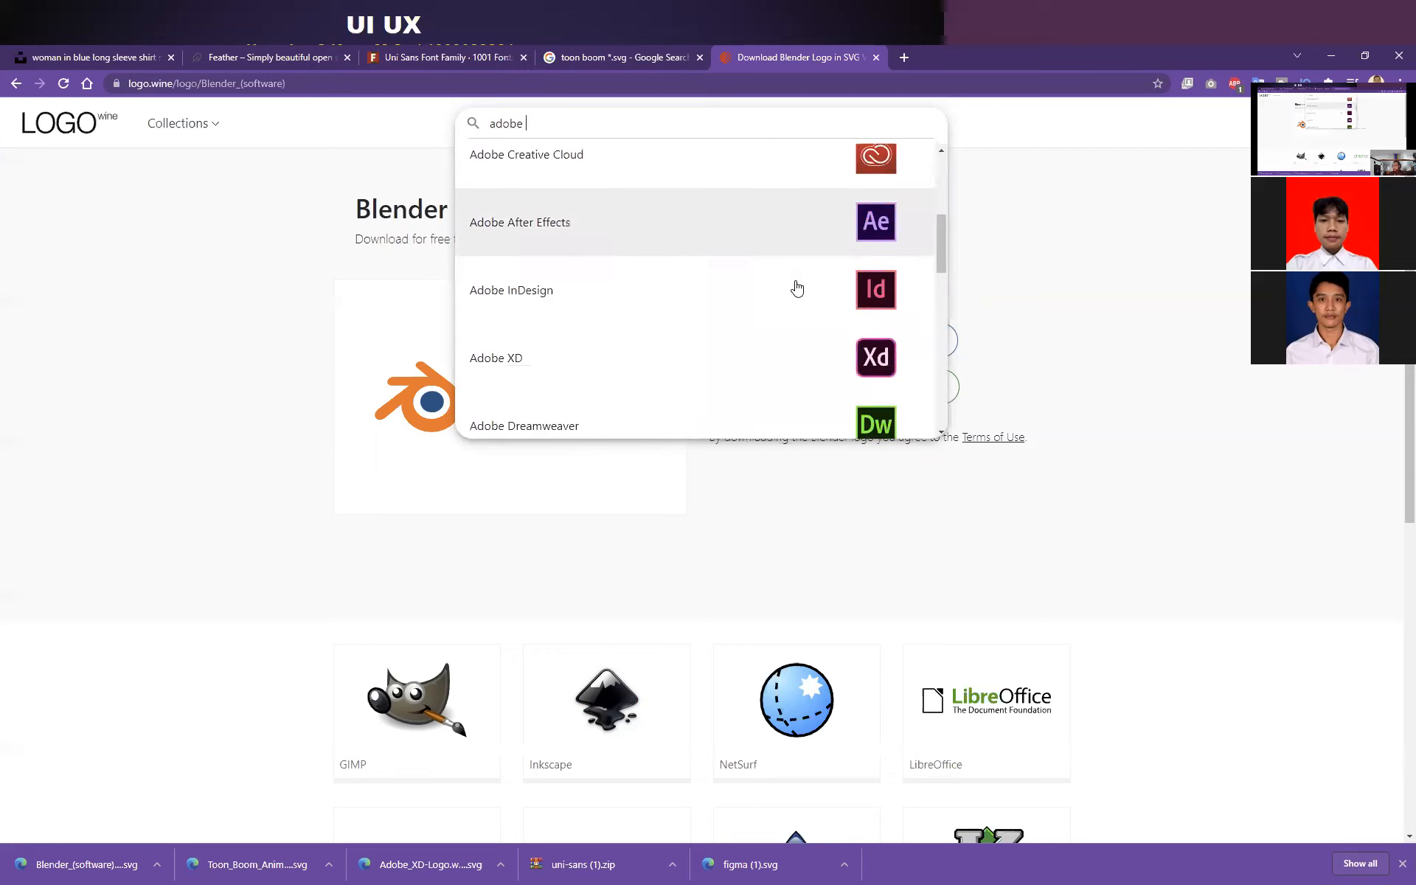
click(770, 236)
click(877, 340)
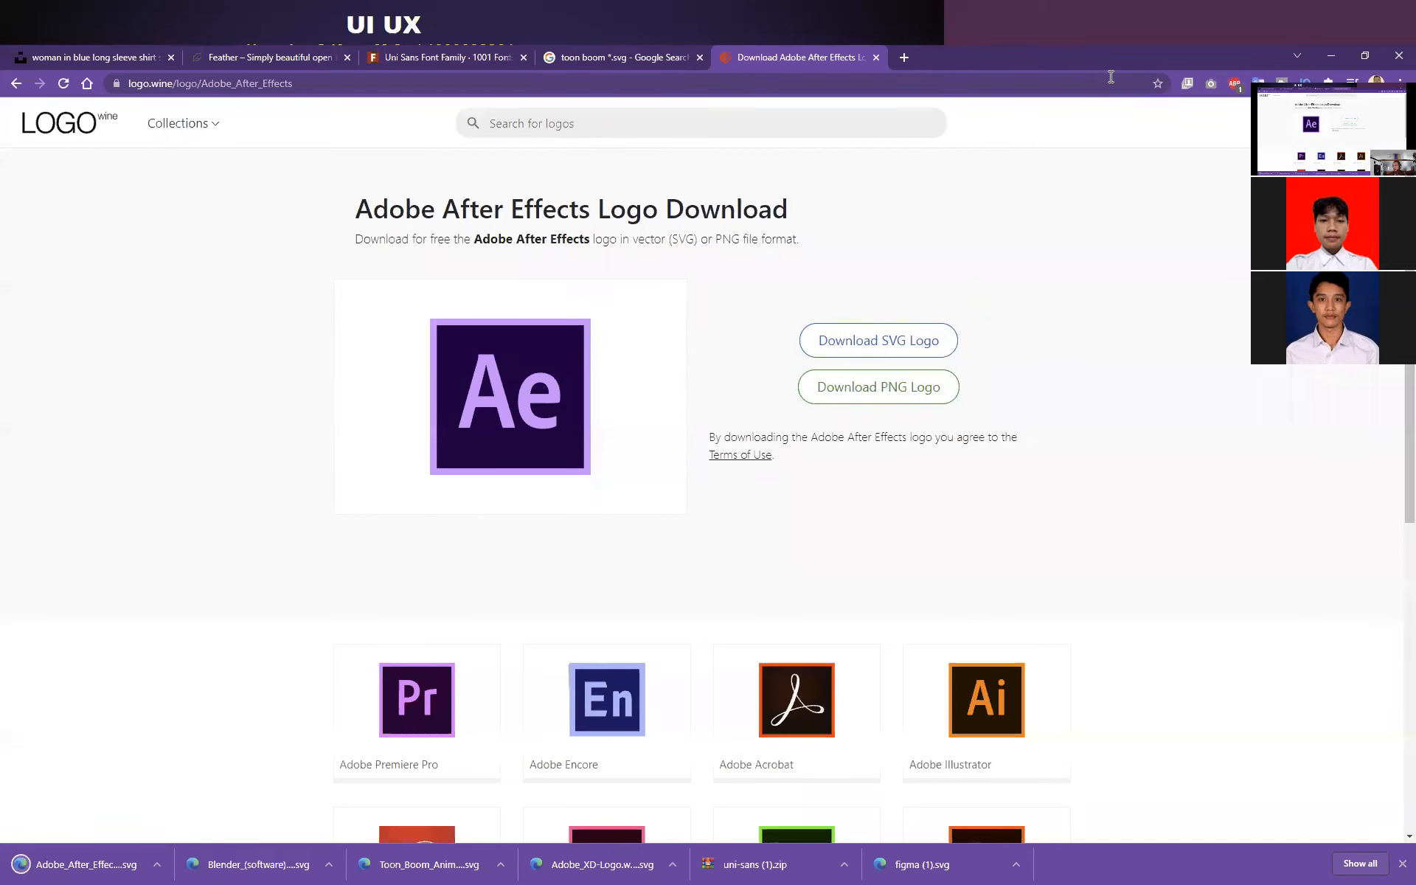
Bring the downloaded Adobe After Effects SVG into the Web Profile TI03 design in Figma, placing it over the Skills section.
key(super+Right)
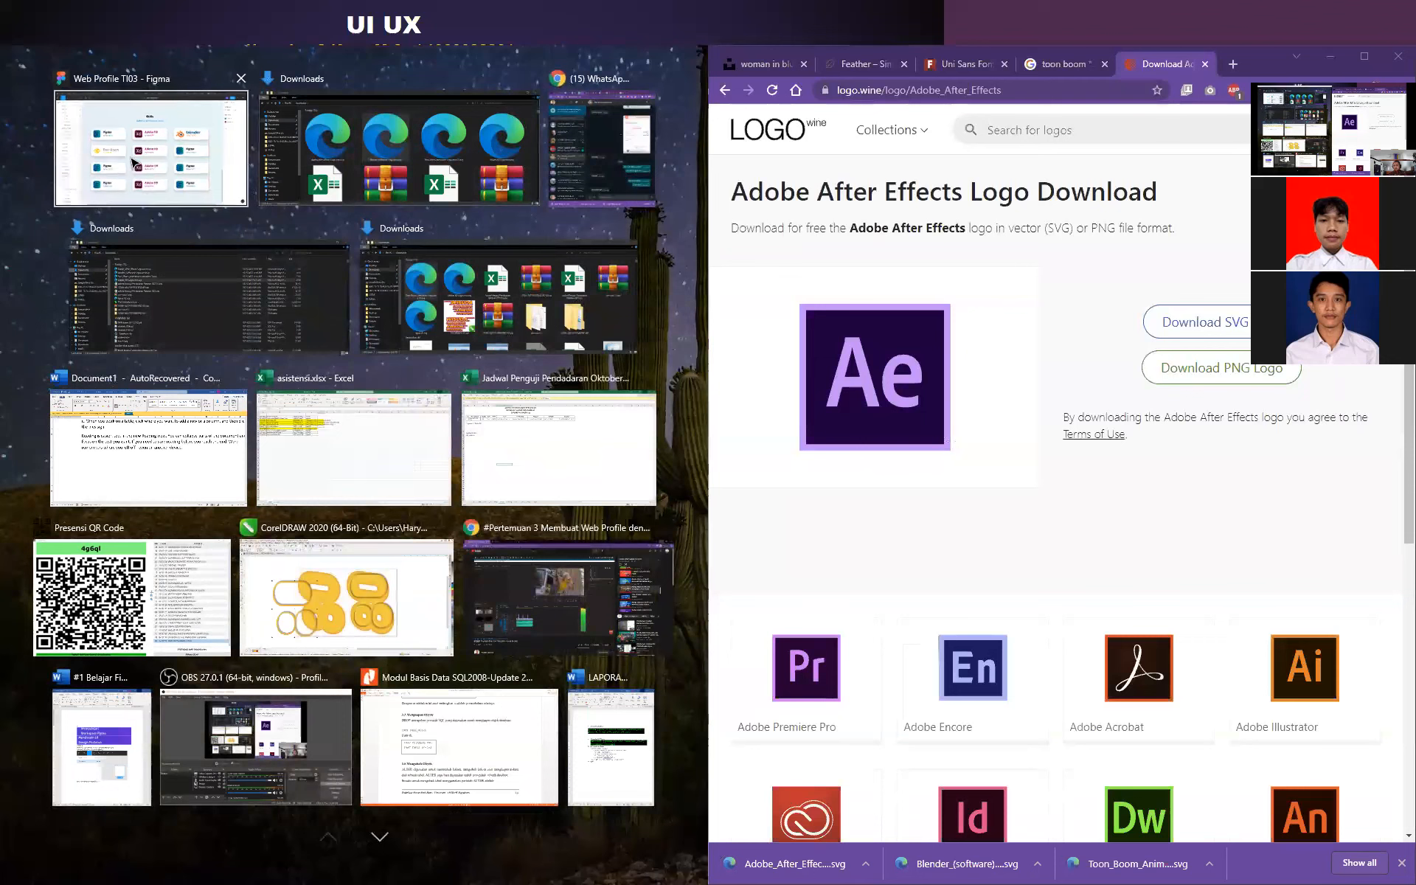
click(134, 163)
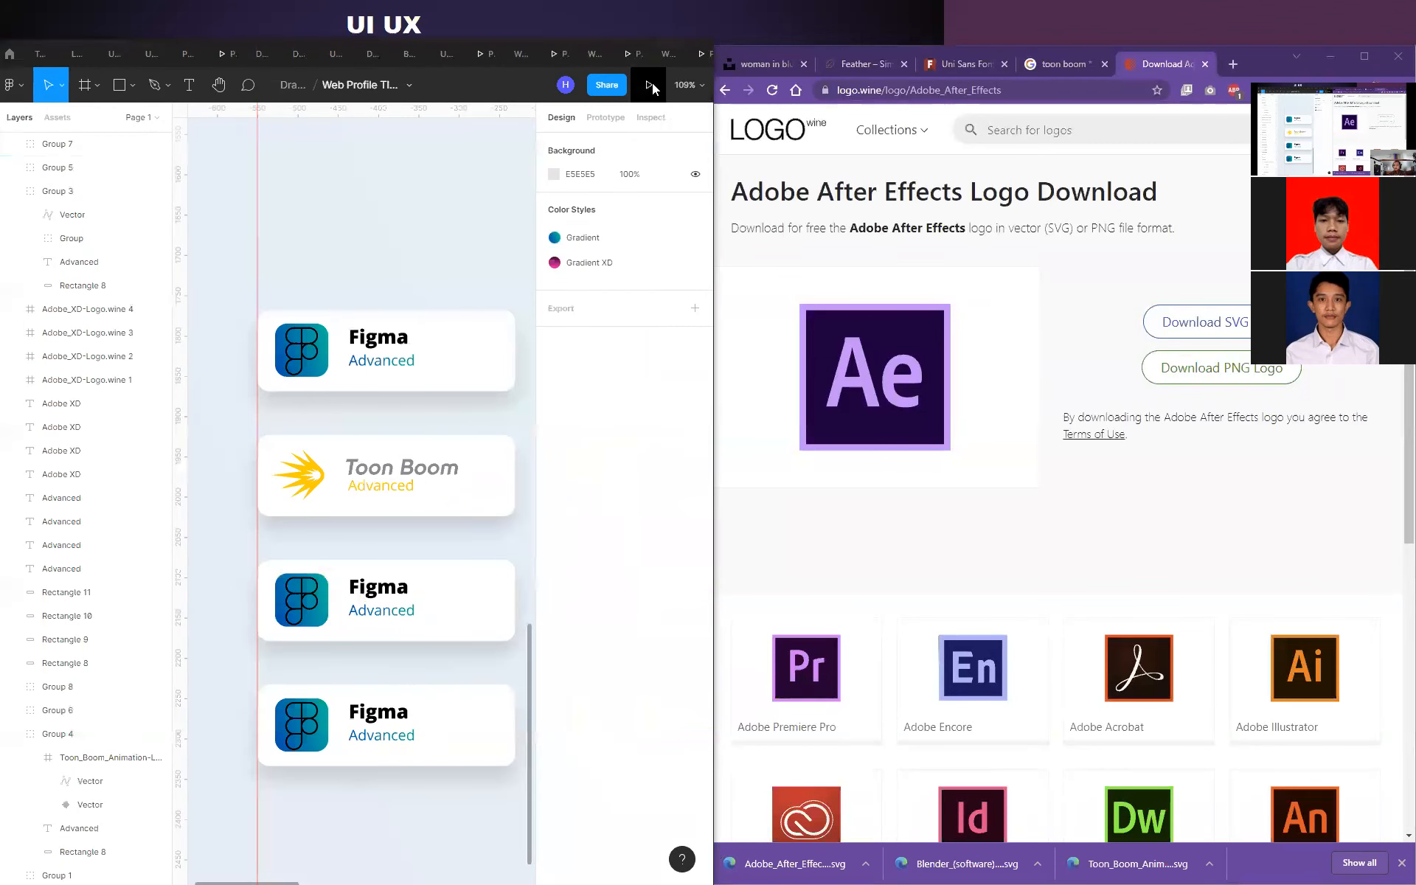
click(383, 278)
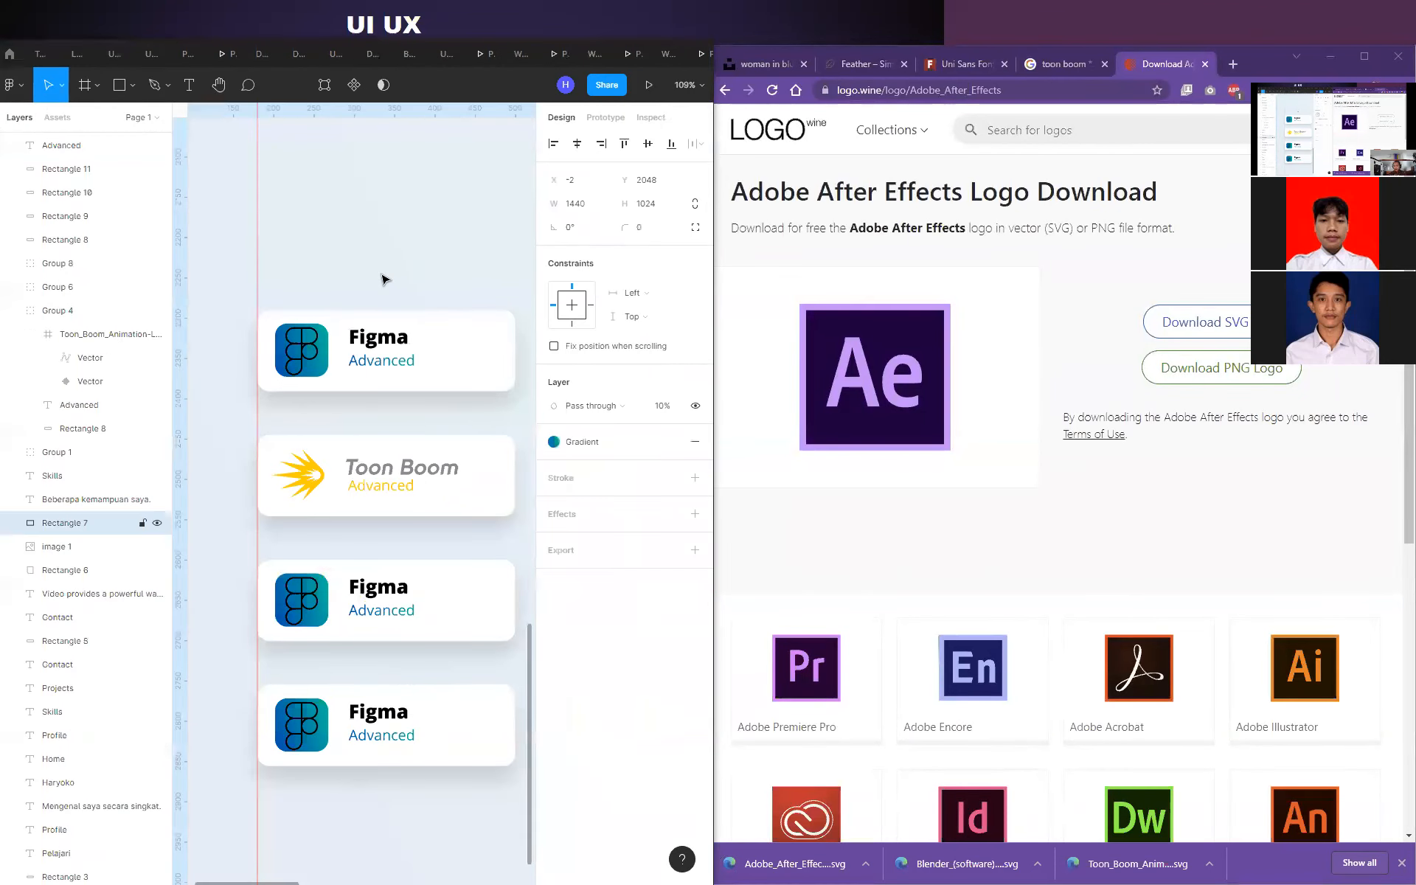
key(super+Left)
key(super+Up)
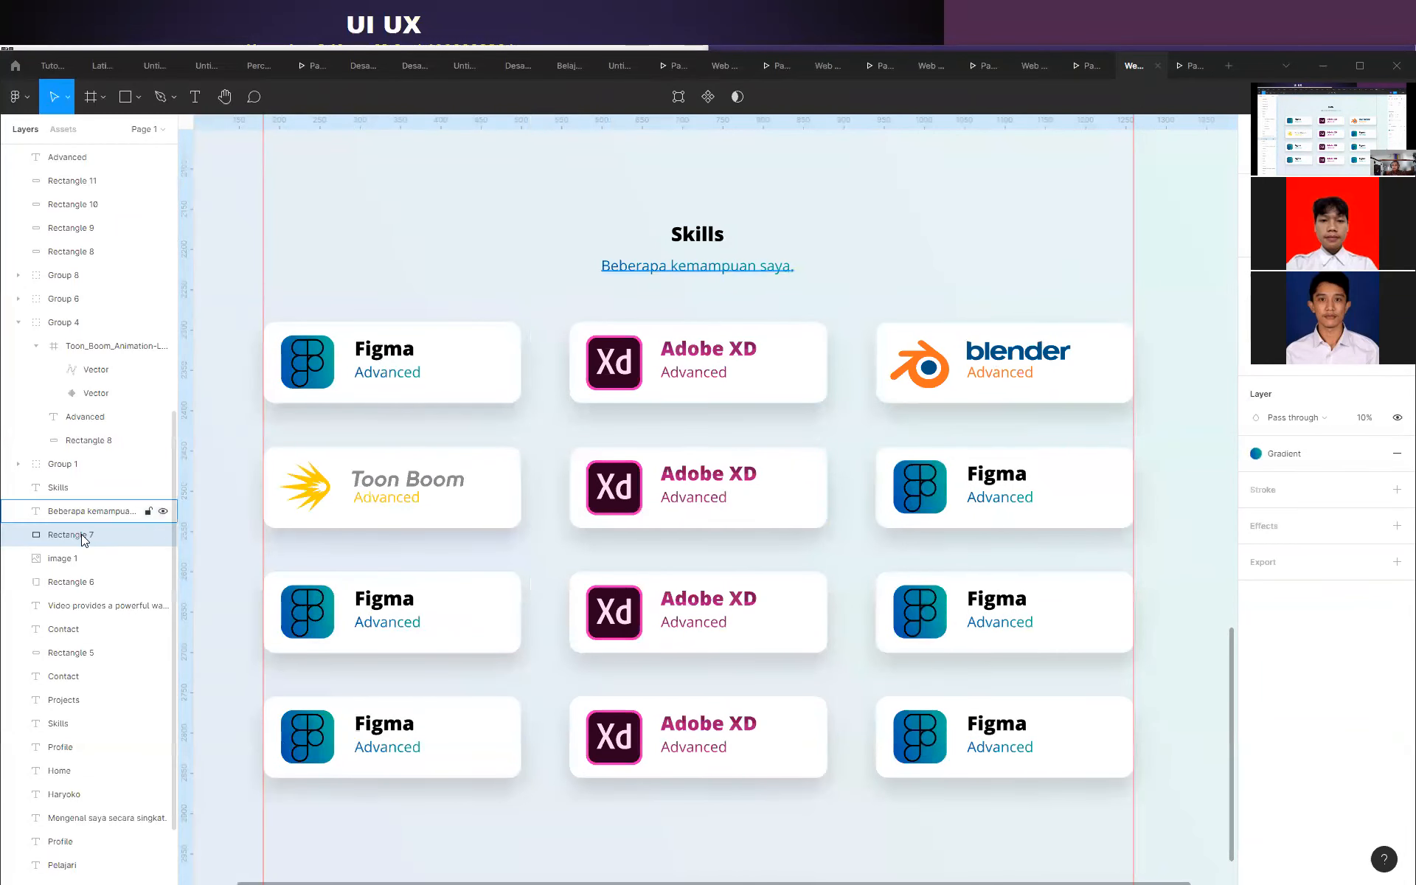
drag(132, 388, 1033, 253)
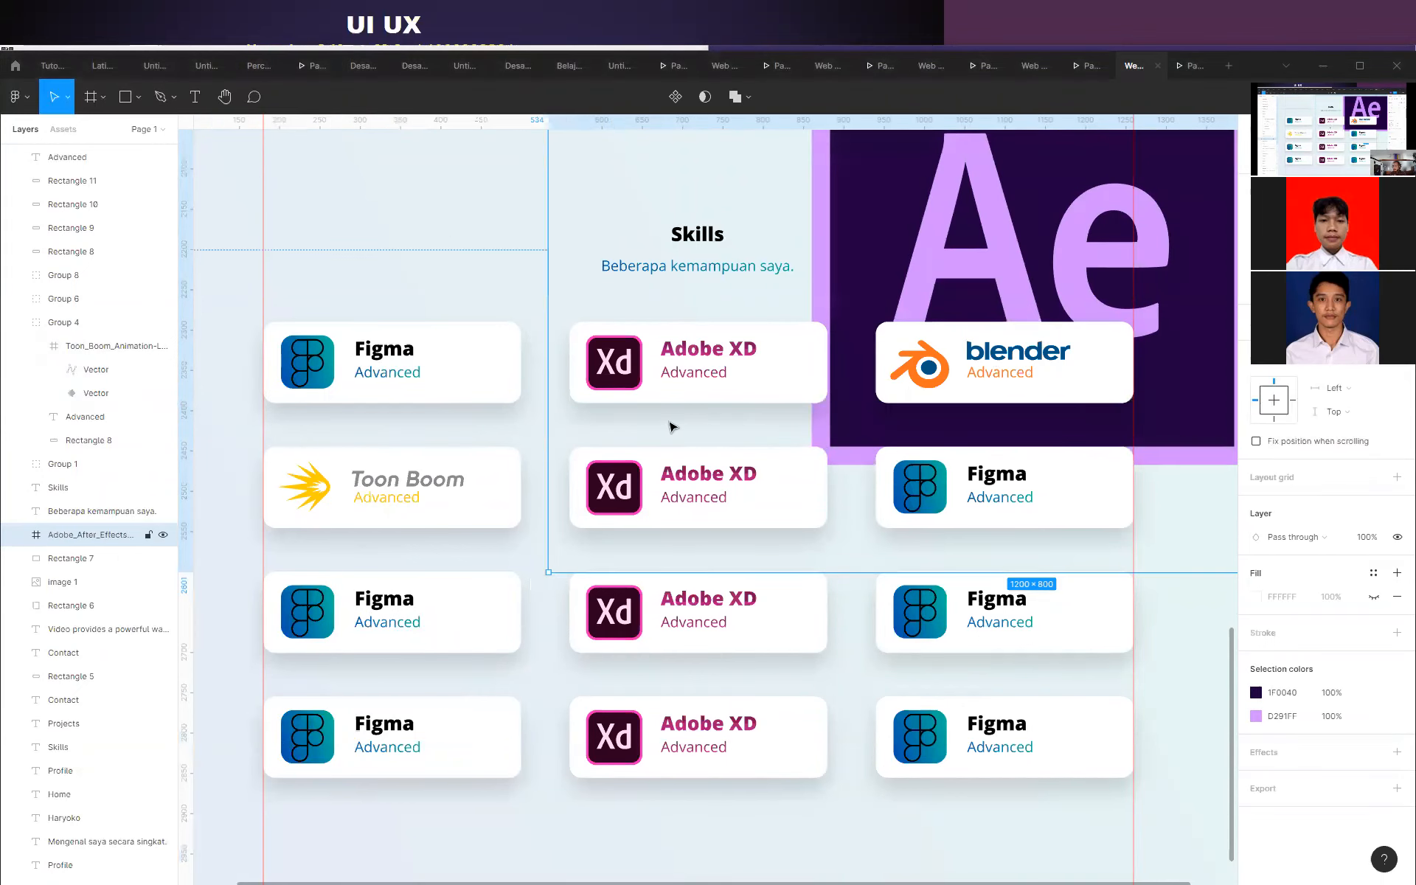
Delete the figma icon from the Figma card directly below the Blender card, keeping its title and Advanced text.
click(19, 325)
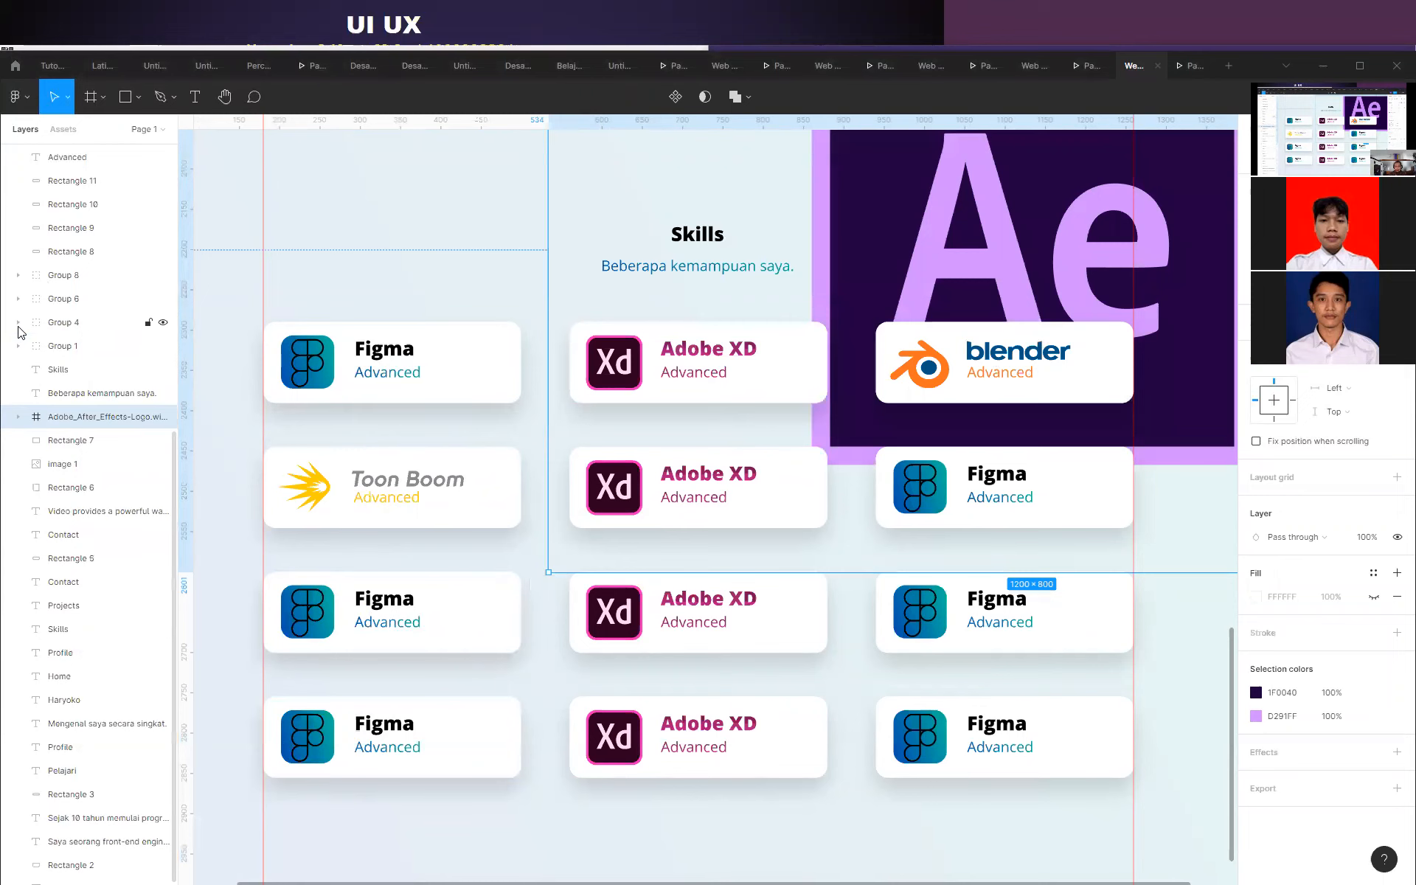
click(952, 508)
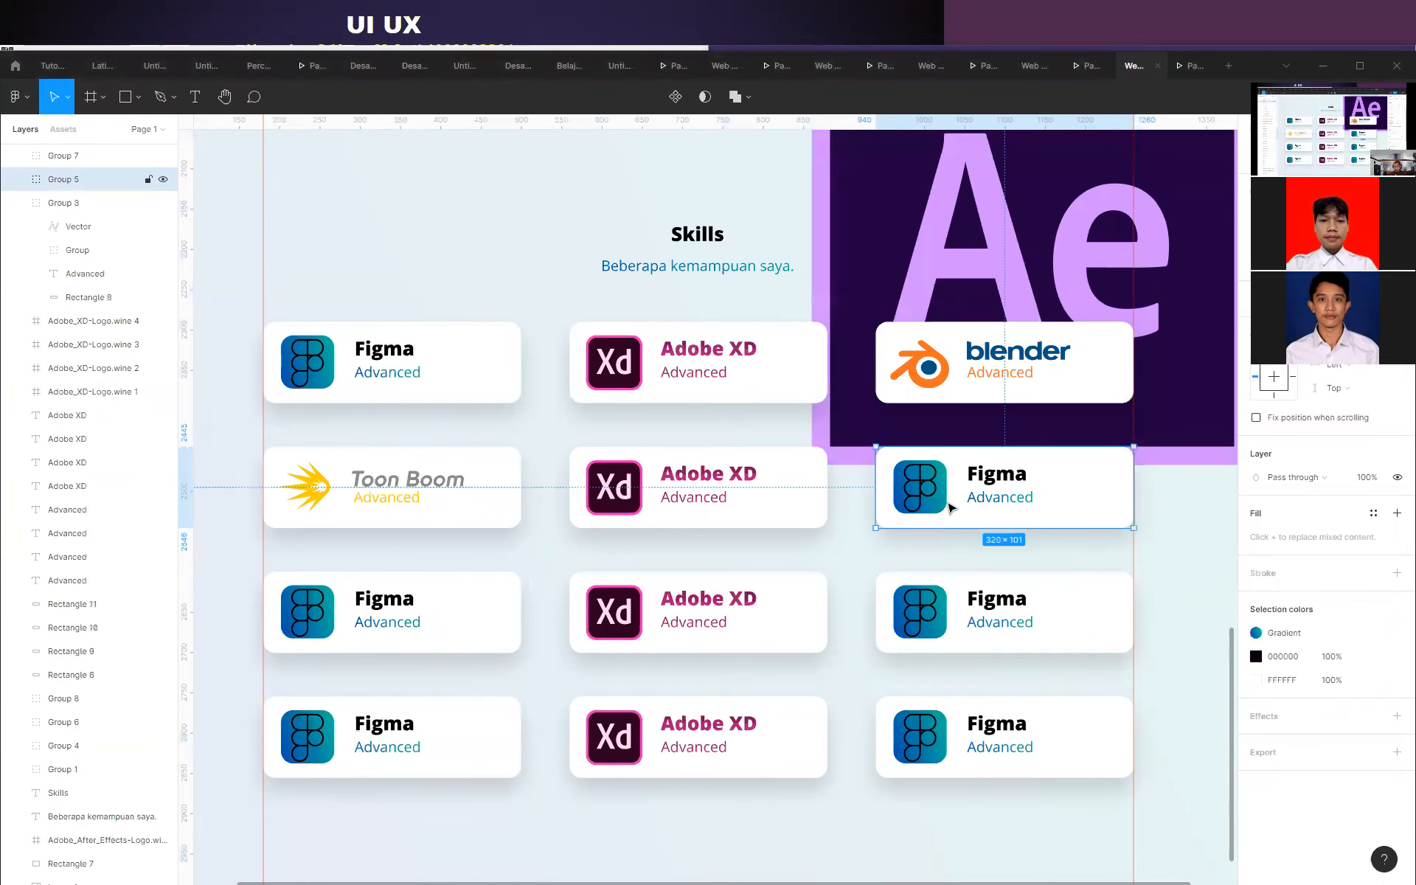
click(18, 187)
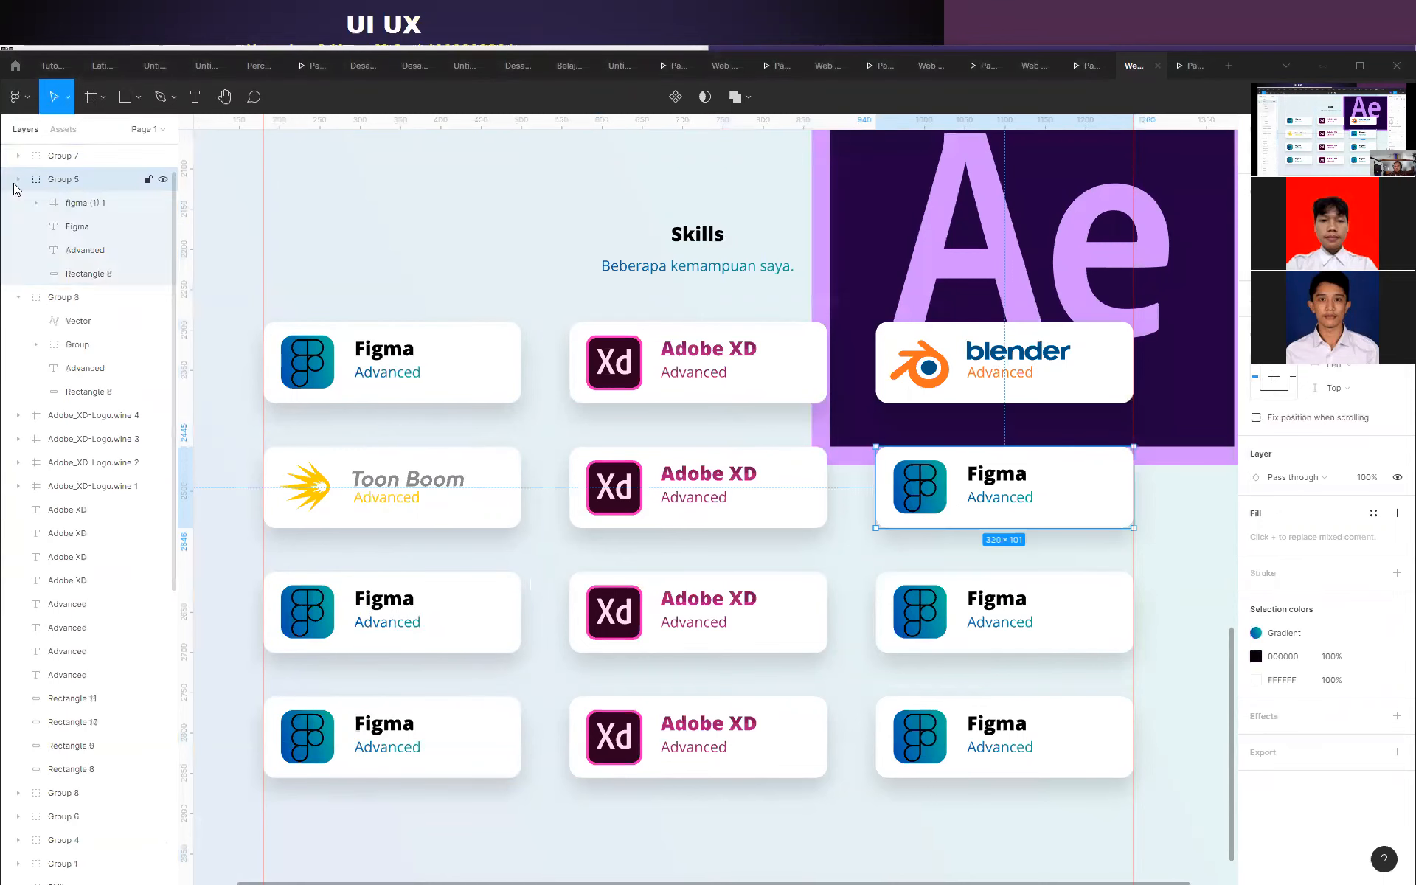
scroll(111, 332, up, 1)
click(85, 255)
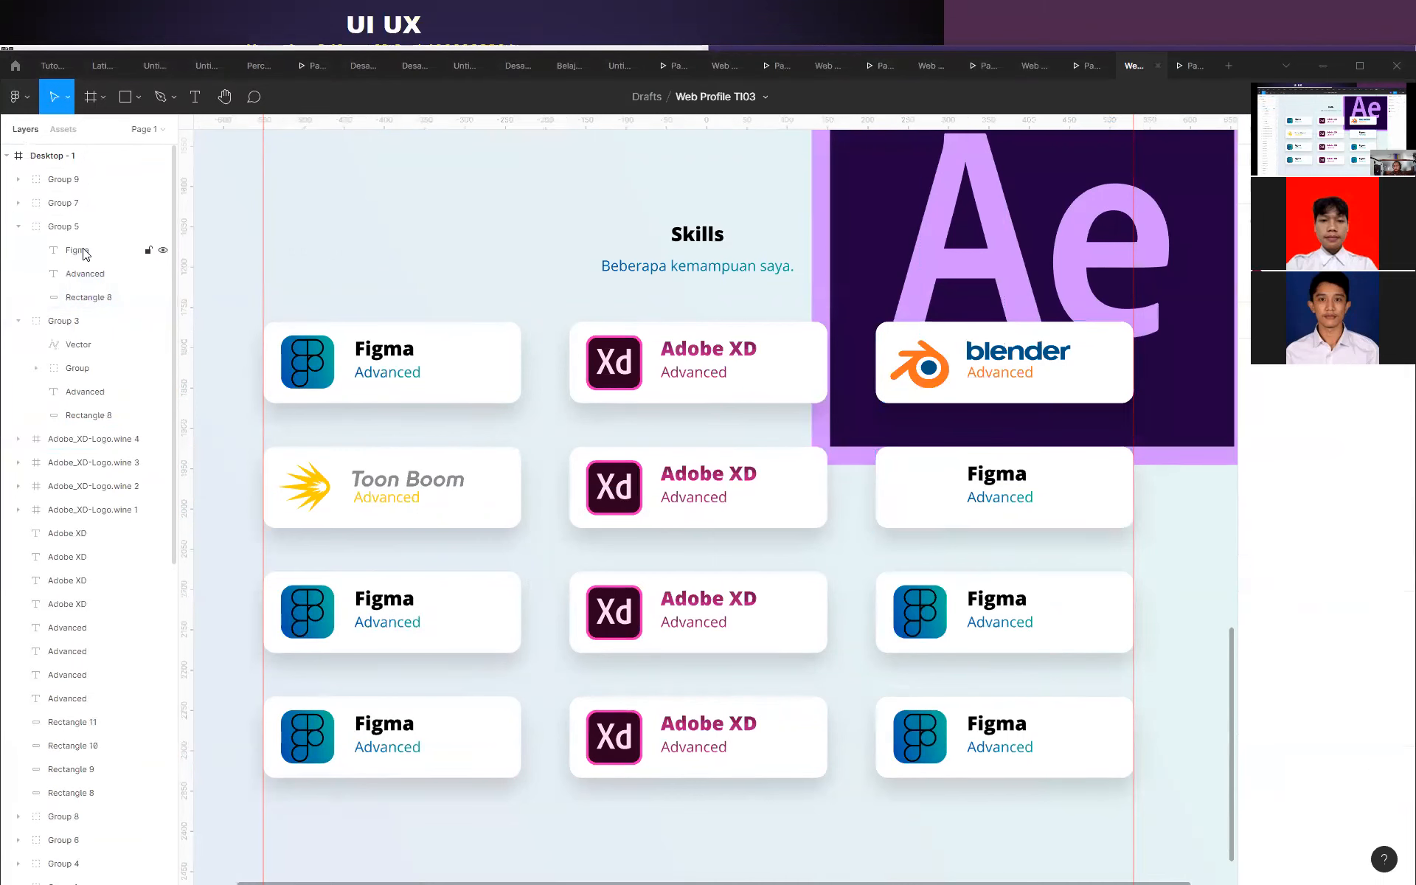
click(86, 254)
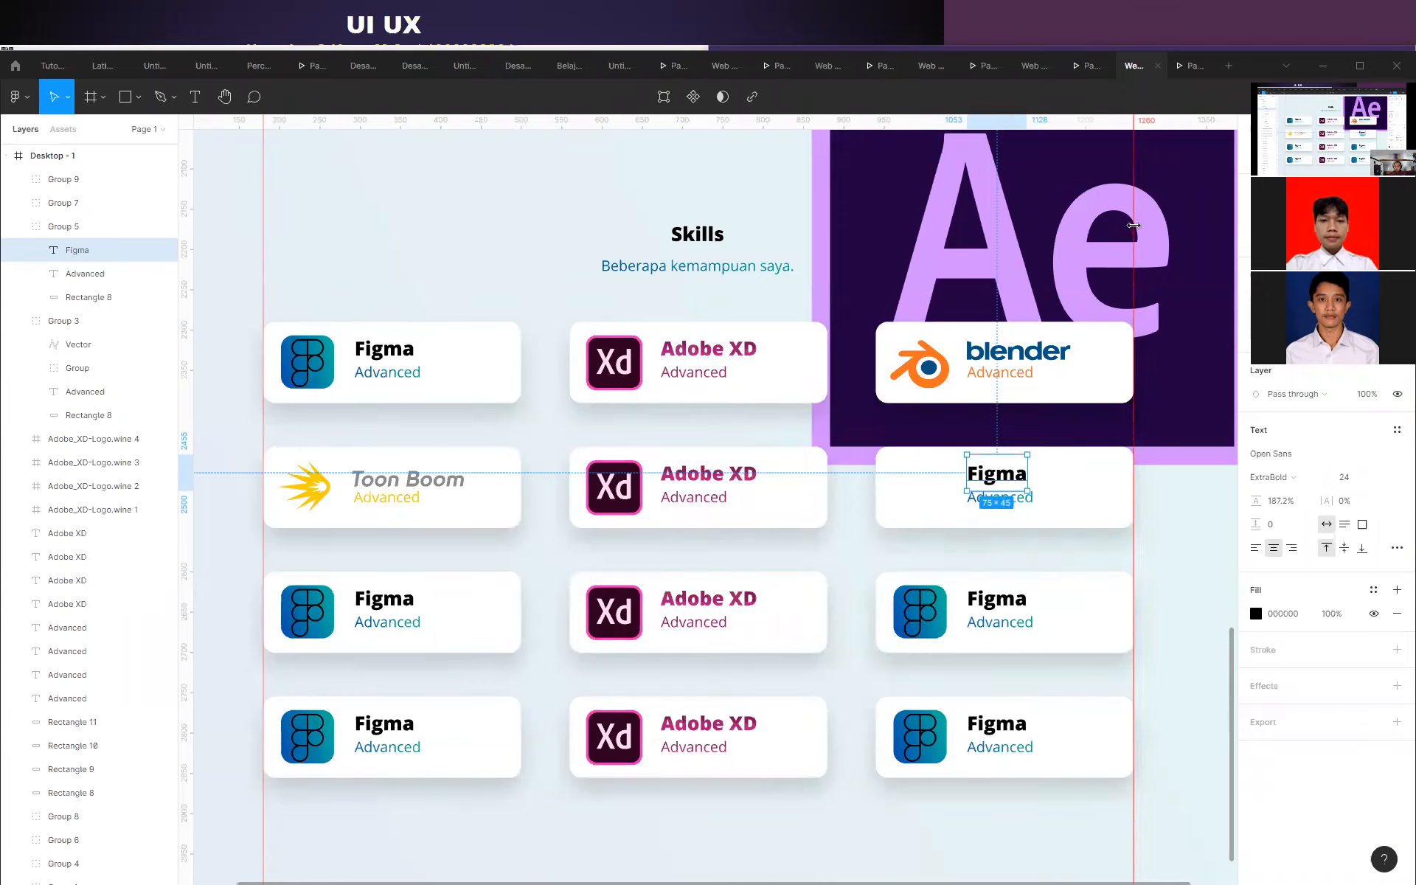
Move the After Effects logo frame into the icon-less card's group, above its Figma text layer, and scale the frame to 480 × 320.
click(1095, 225)
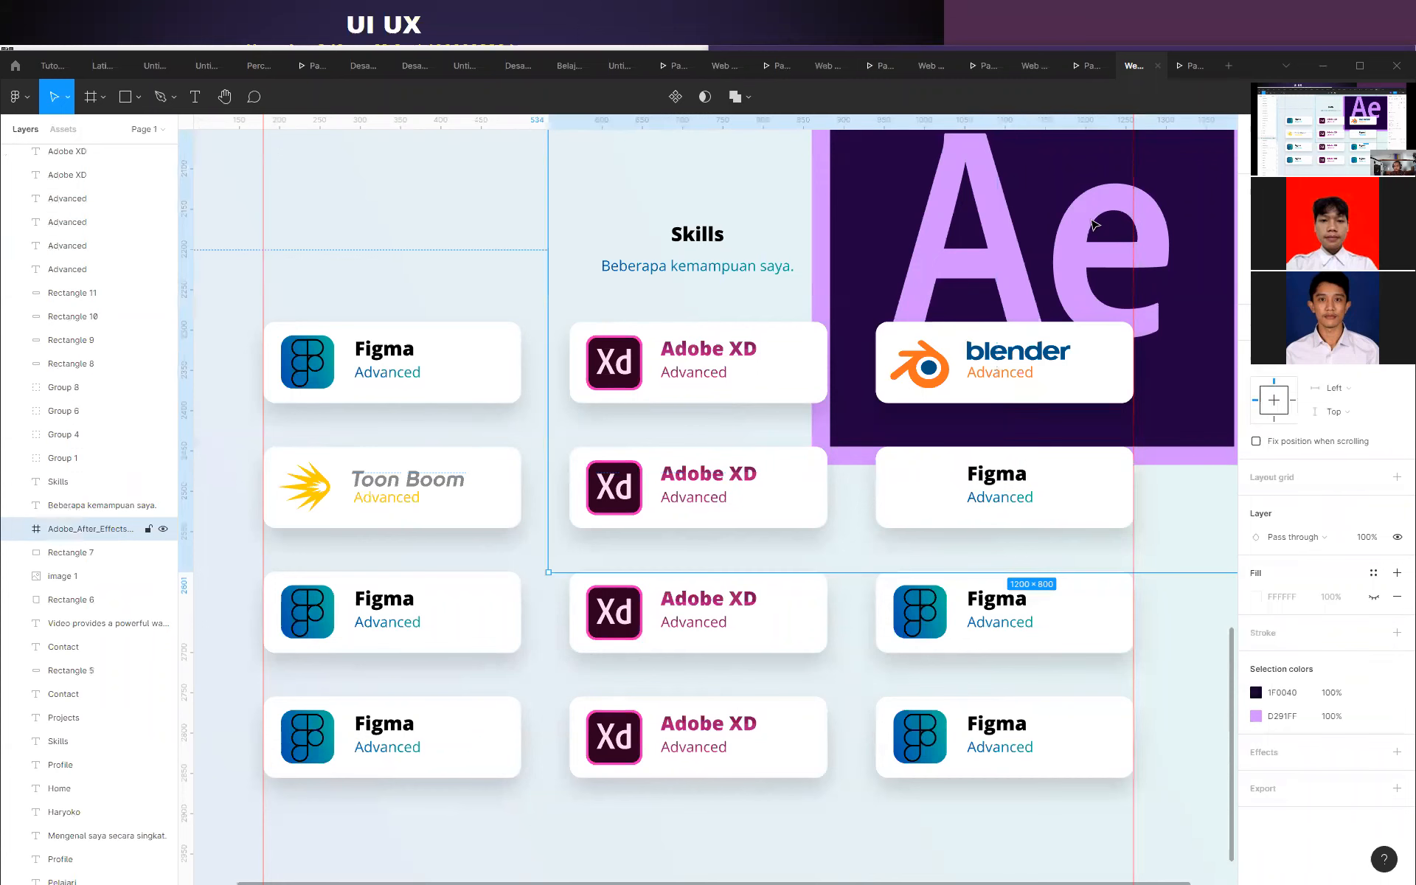
drag(94, 531, 104, 251)
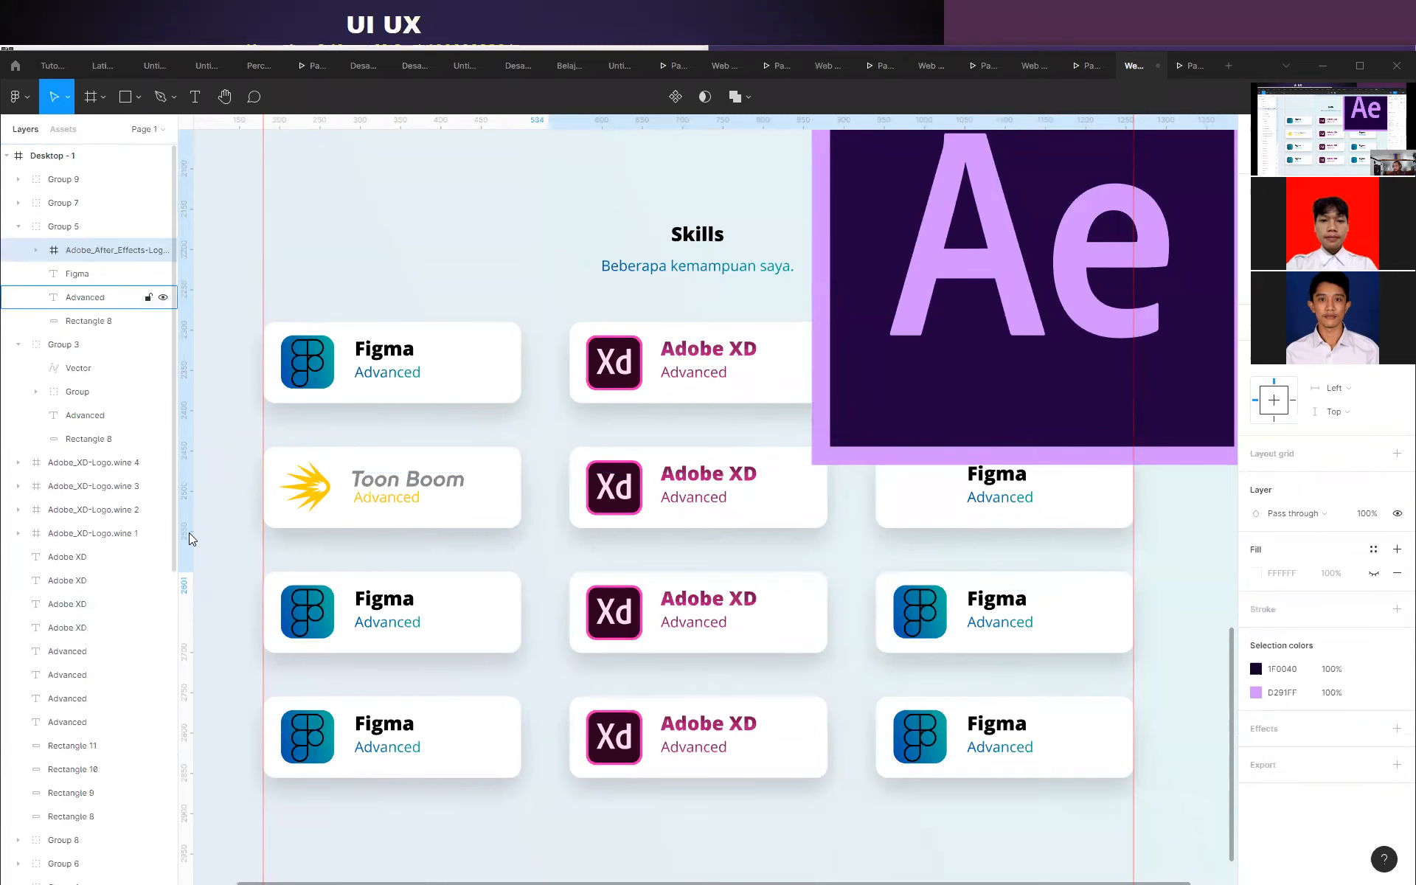
scroll(663, 647, down, 3)
scroll(1033, 479, up, 2)
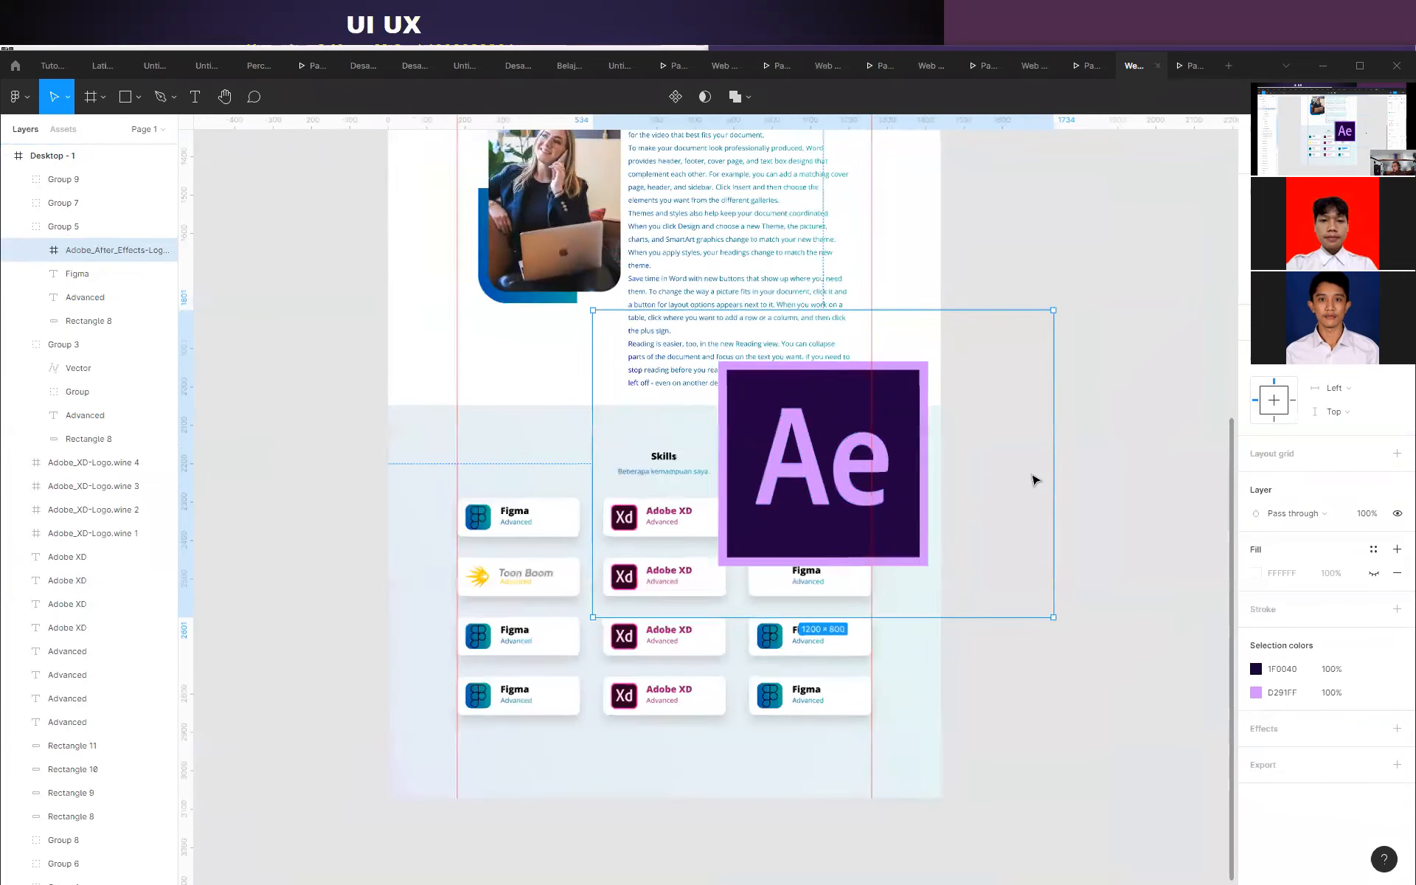
drag(1056, 295, 750, 498)
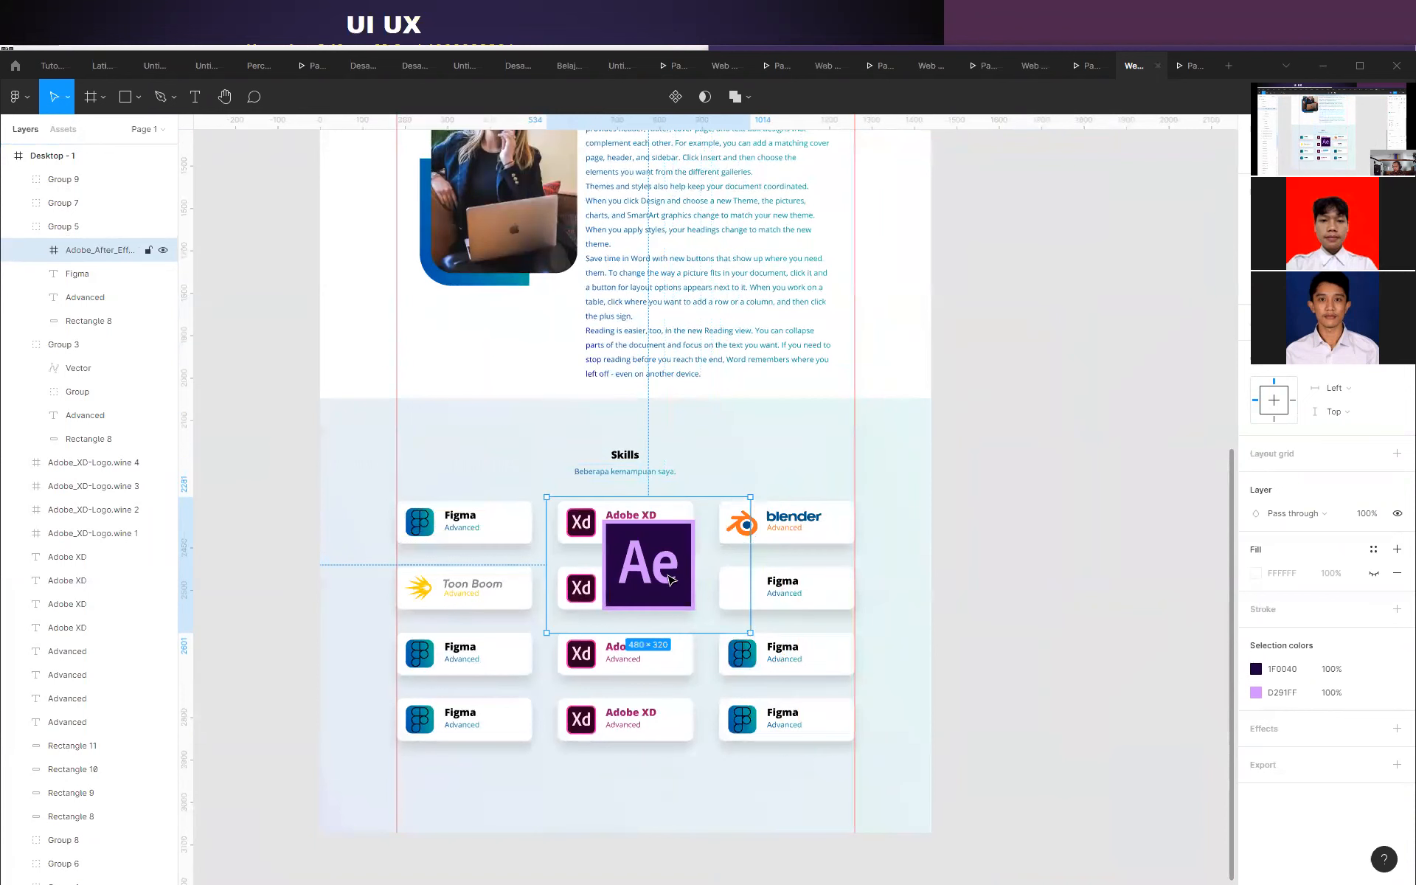
Move both After Effects logo vectors out of their frame into the card's group and delete the emptied frame.
click(38, 250)
click(97, 274)
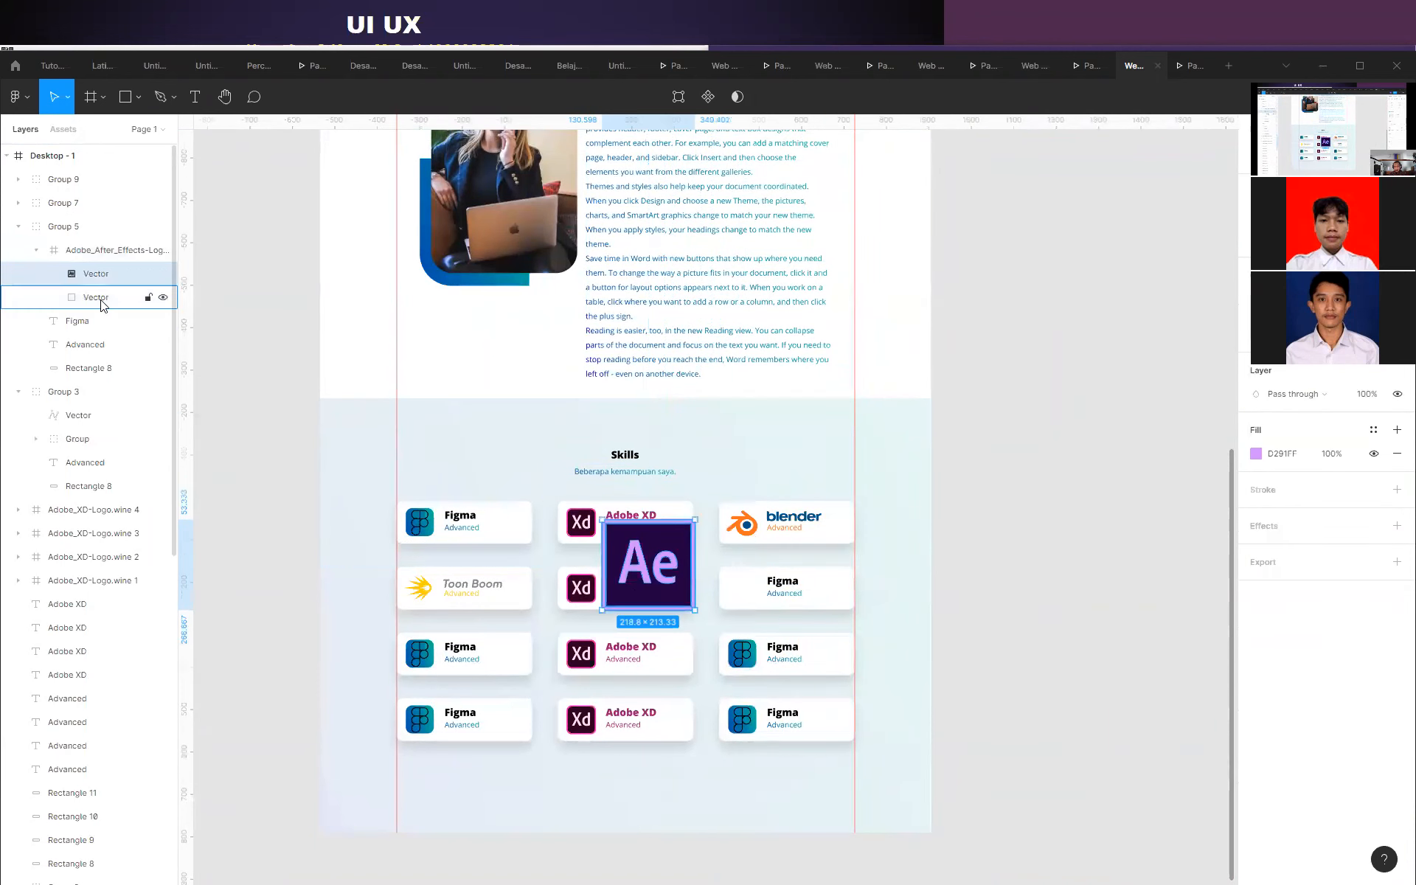
mouse_move(98, 274)
mouse_down()
mouse_move(68, 245)
mouse_move(81, 255)
mouse_up()
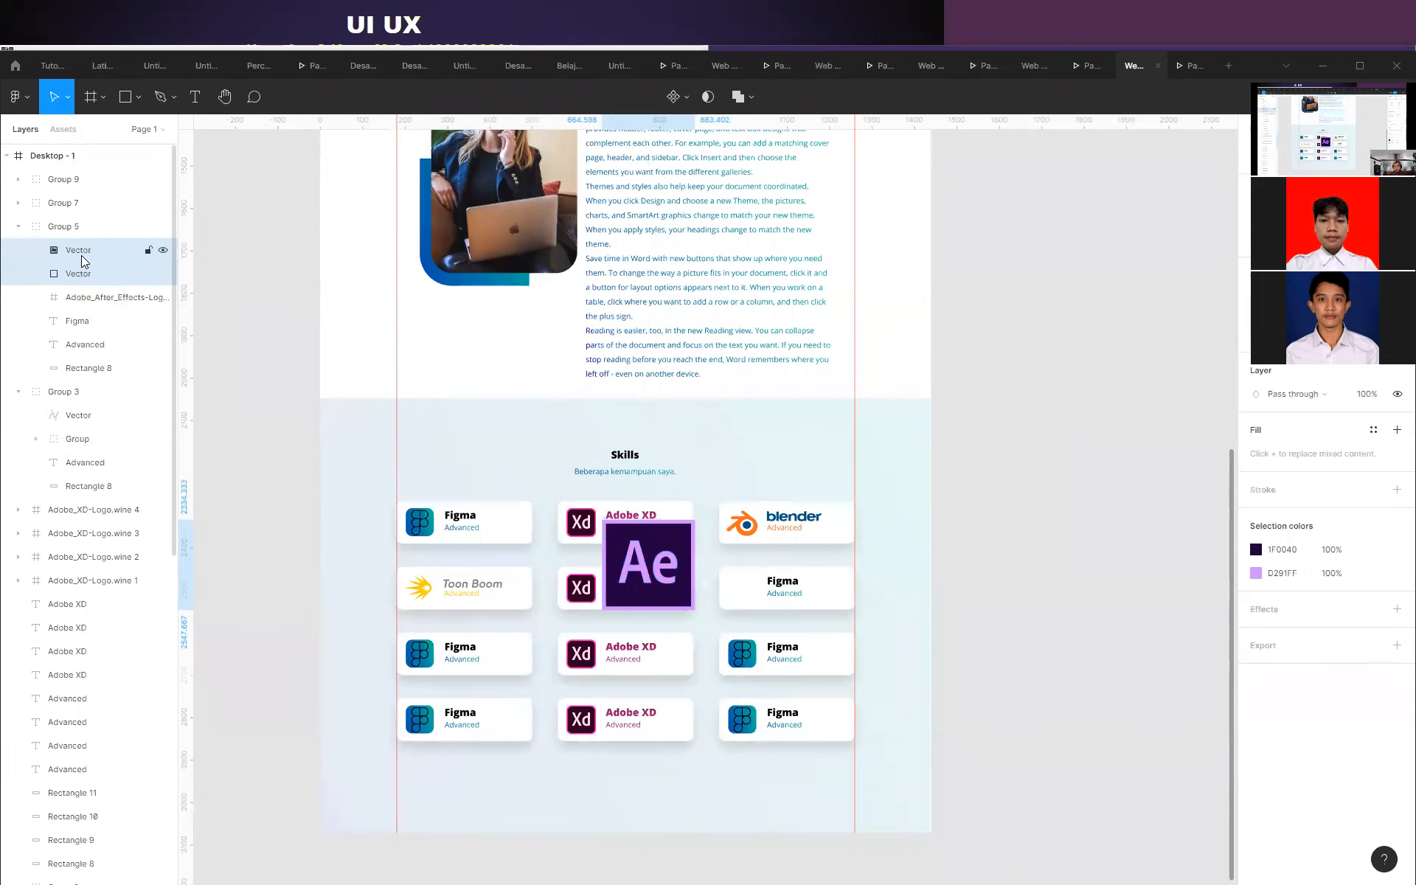
click(101, 303)
key(Delete)
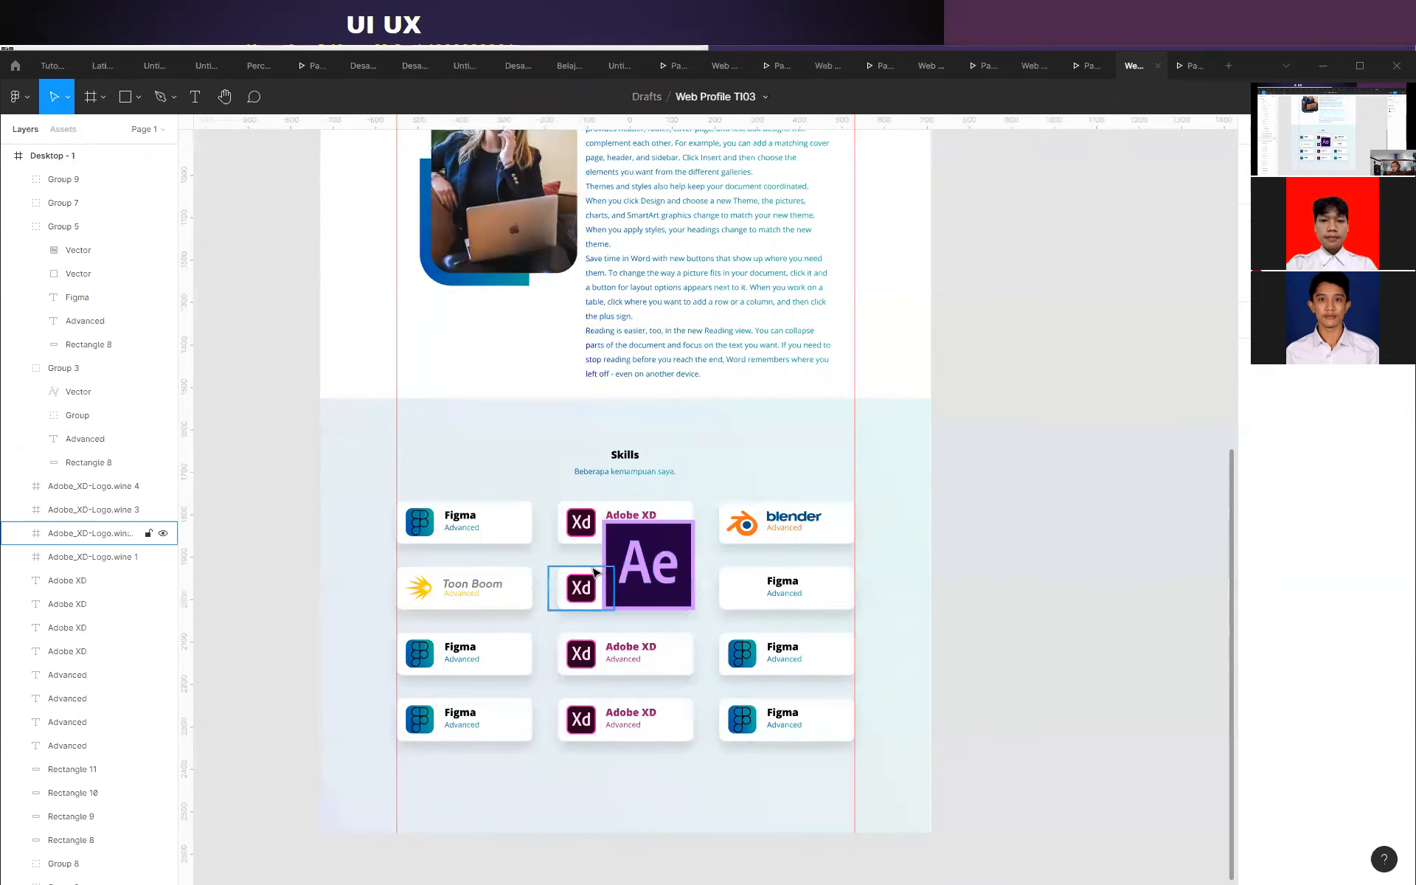
Shrink the two After Effects logo vectors together and place them in the card's icon spot beside the Figma title.
click(653, 572)
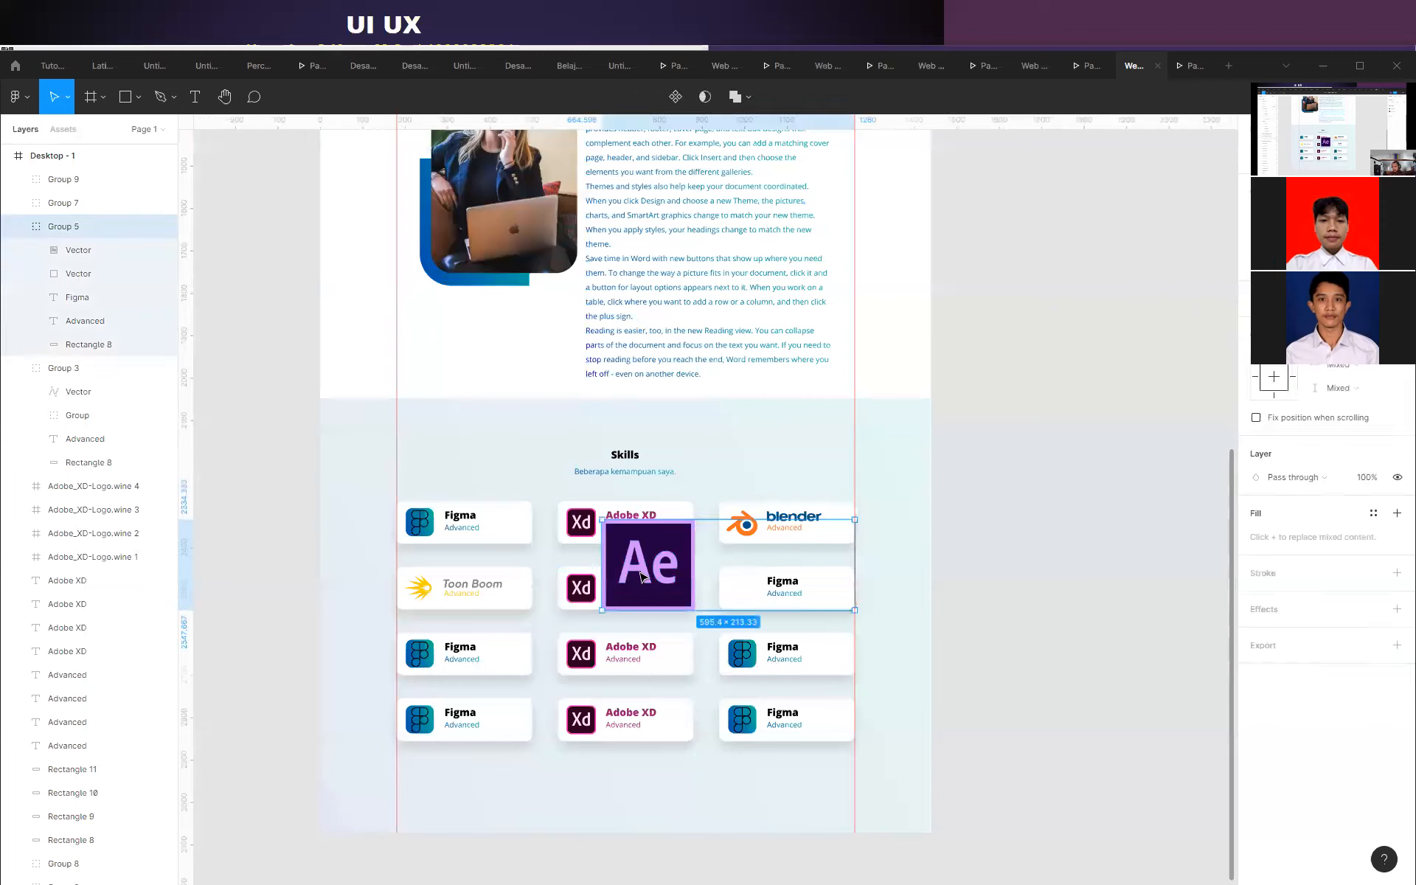
click(80, 250)
shift+click(89, 274)
drag(680, 576, 836, 589)
scroll(841, 620, up, 10)
drag(793, 478, 426, 498)
click(1021, 463)
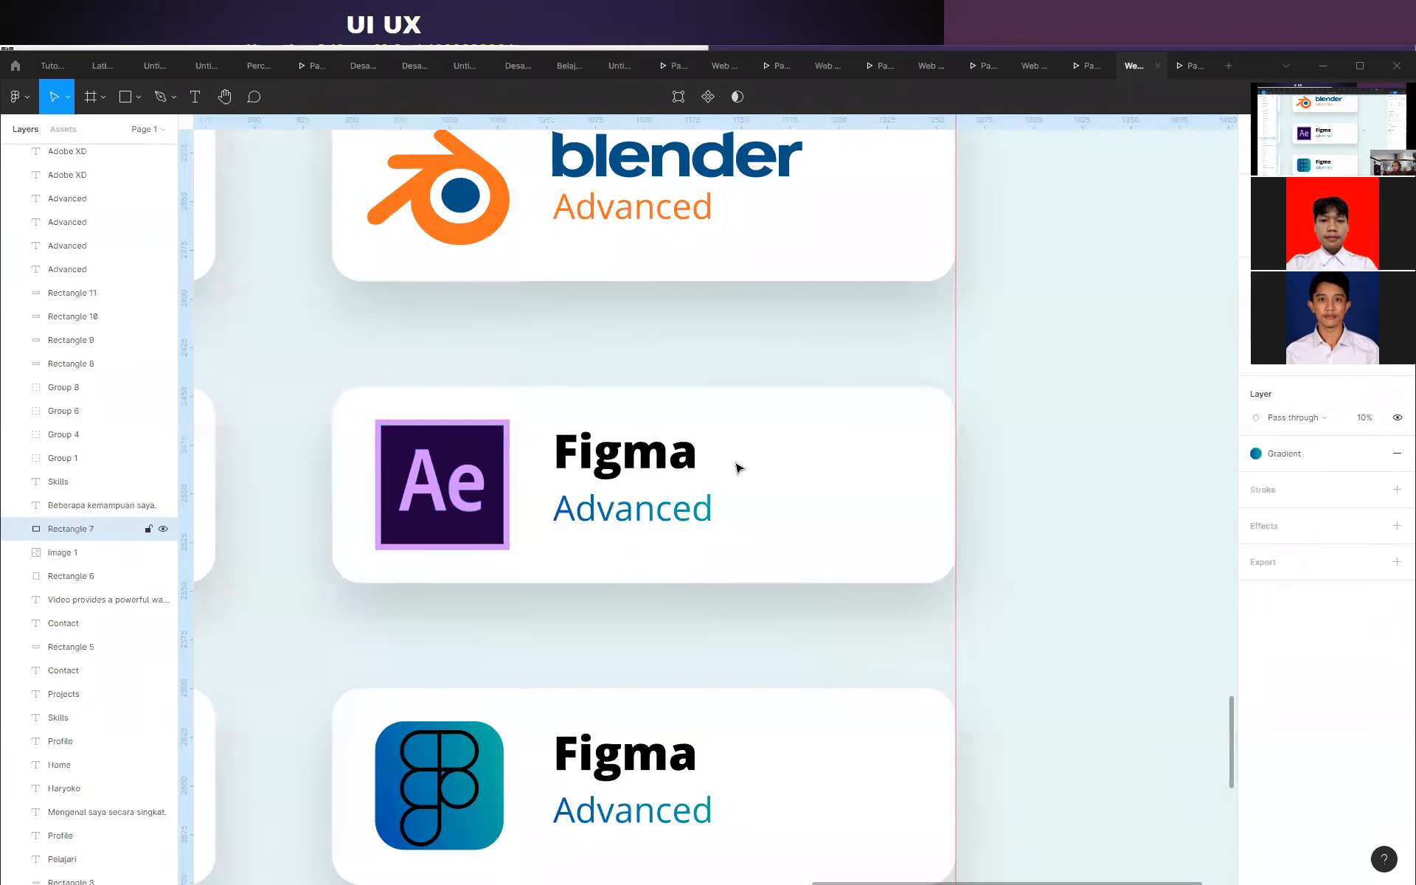
Retitle the card beside the Ae logo to After Effect and move the title to line up with the Advanced text.
double_click(614, 454)
double_click(613, 452)
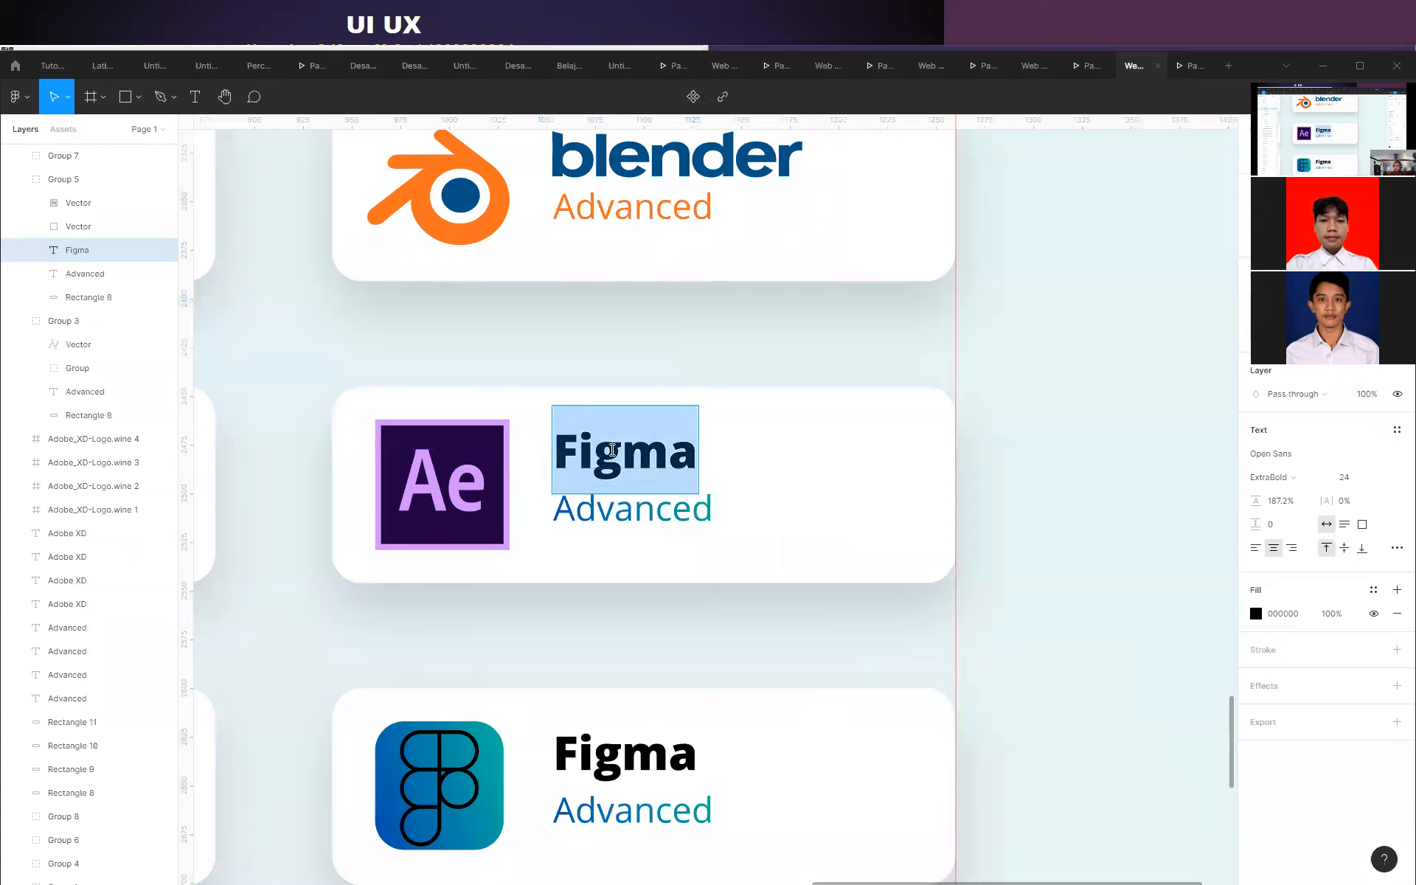
text(A)
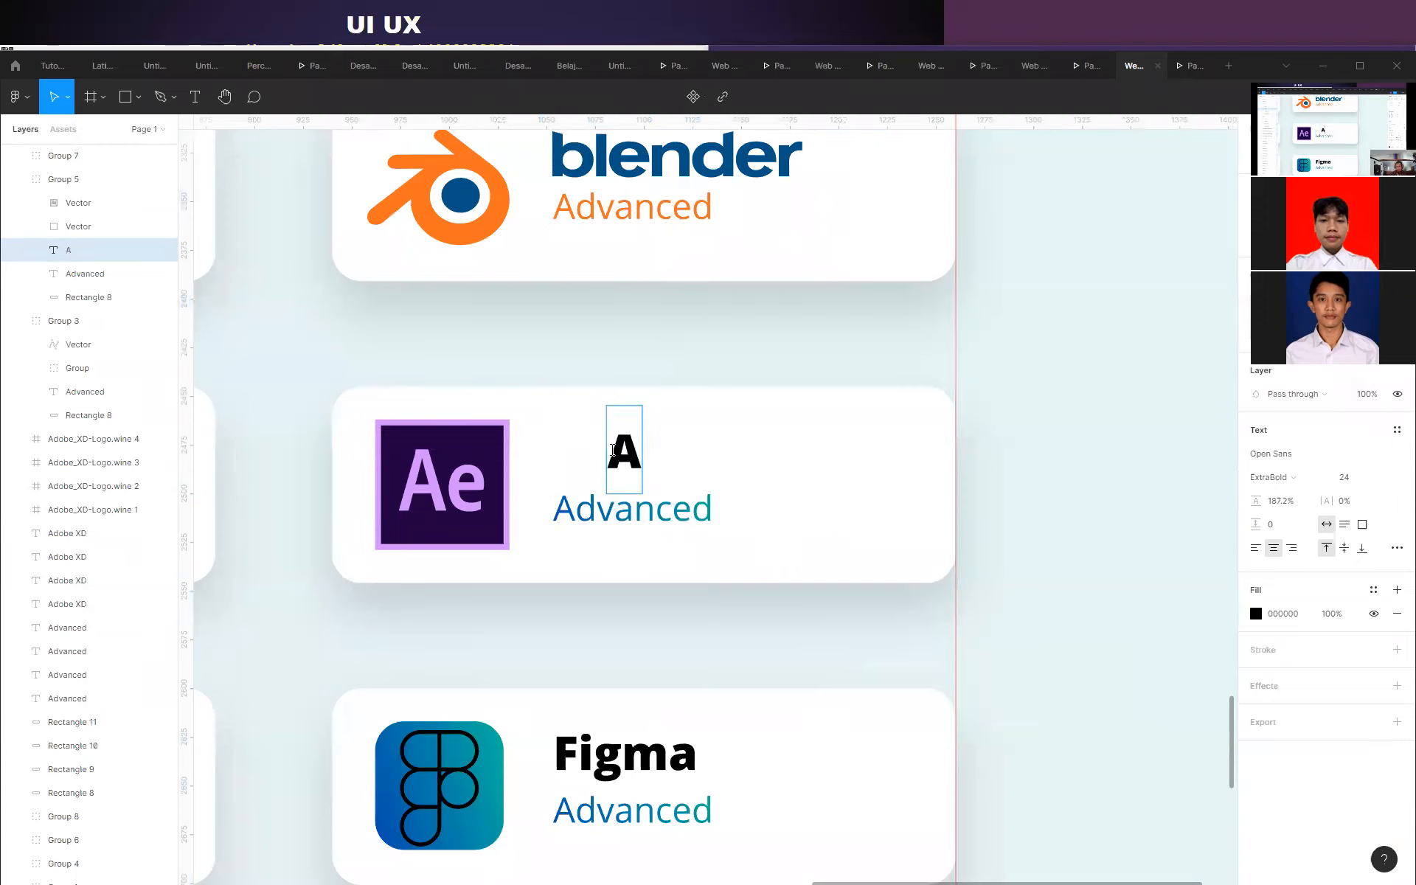
text(fter )
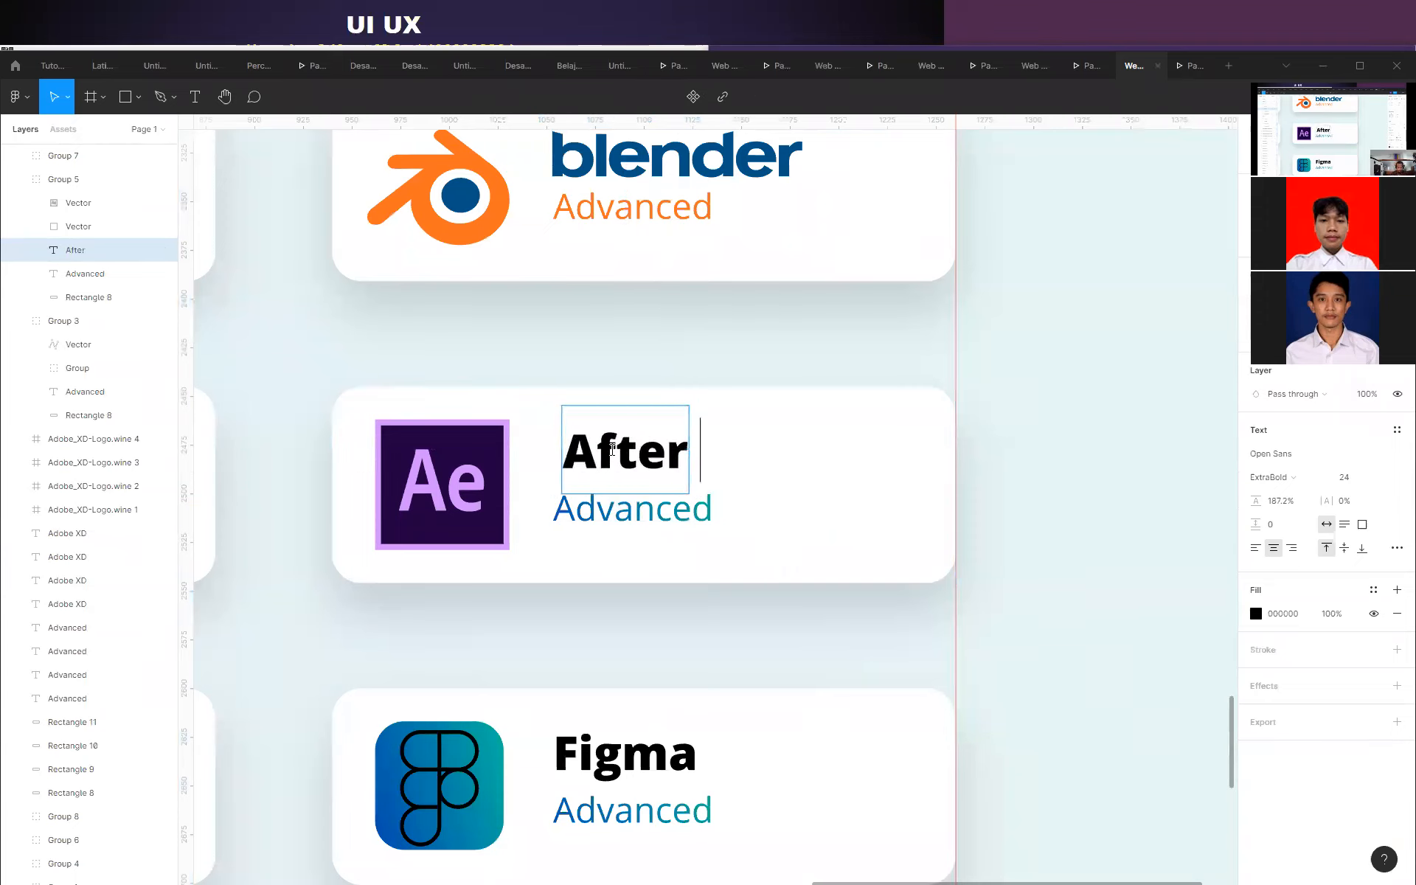
text(Effect)
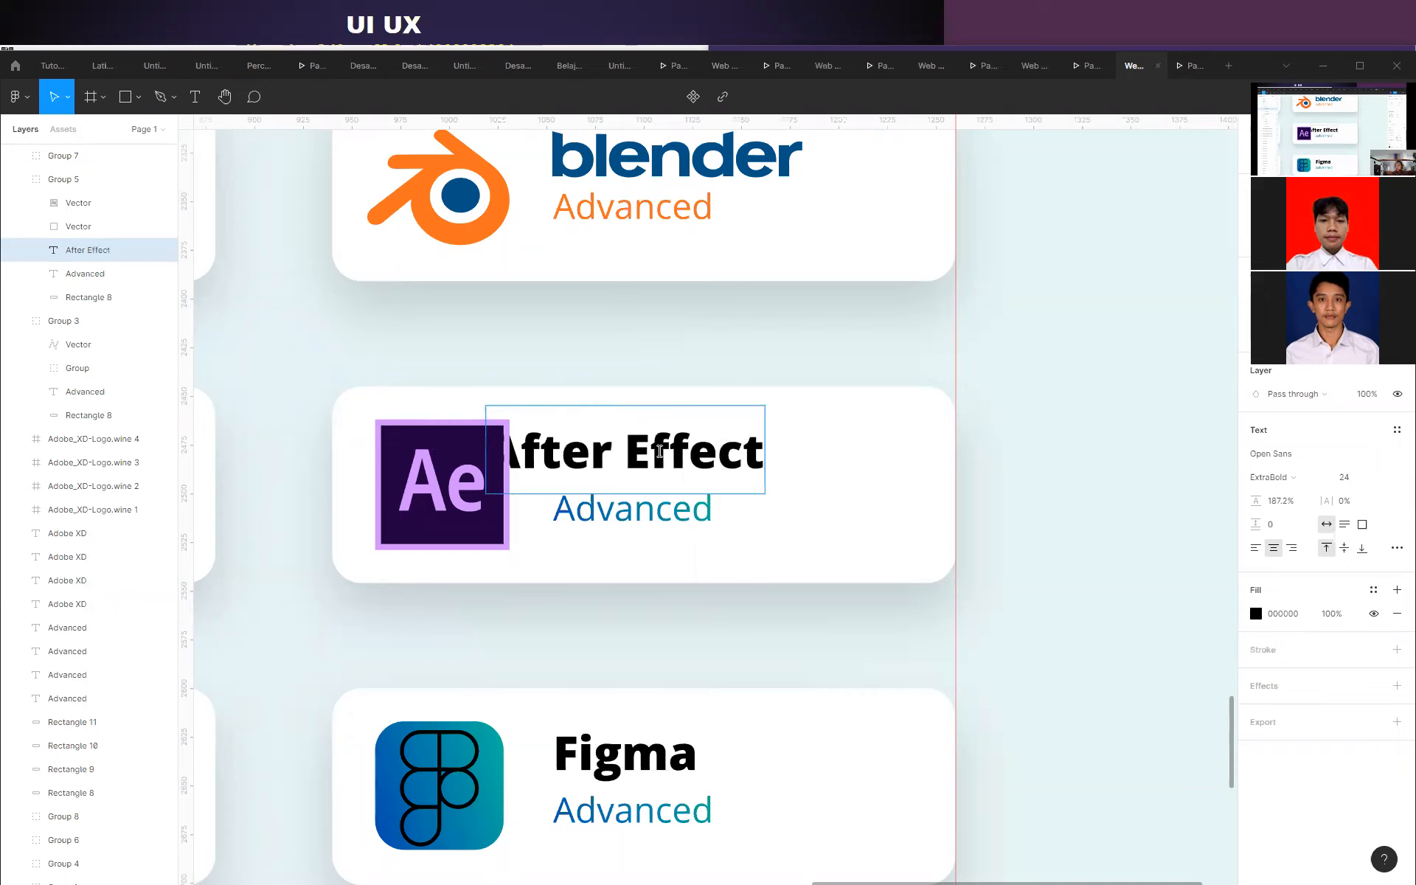
key(Escape)
drag(635, 453, 707, 457)
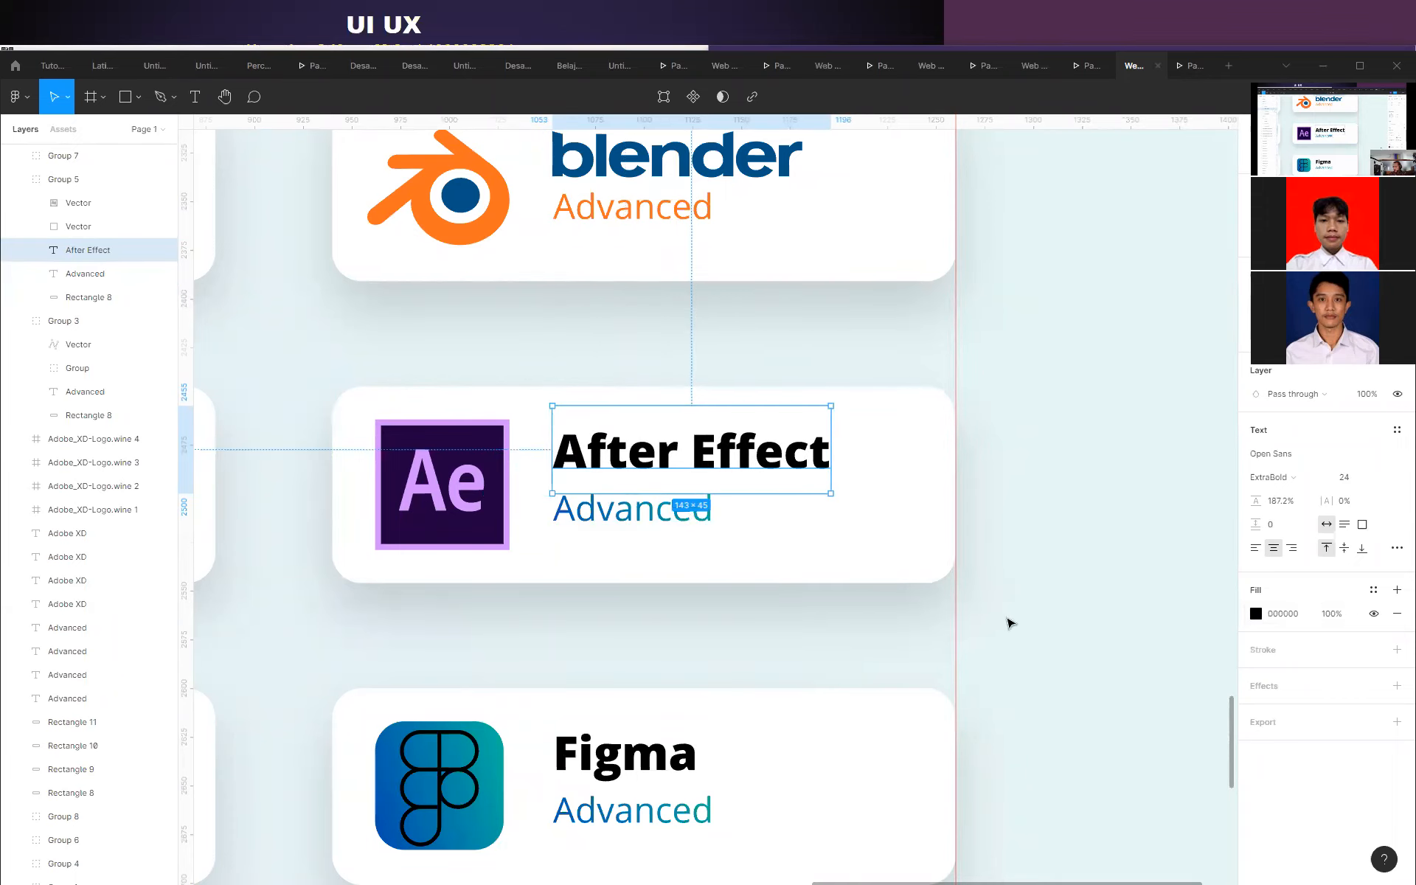
Give the After Effect title a linear gradient fill whose first stop is the dark purple sampled from the Ae logo.
scroll(1047, 604, down, 3)
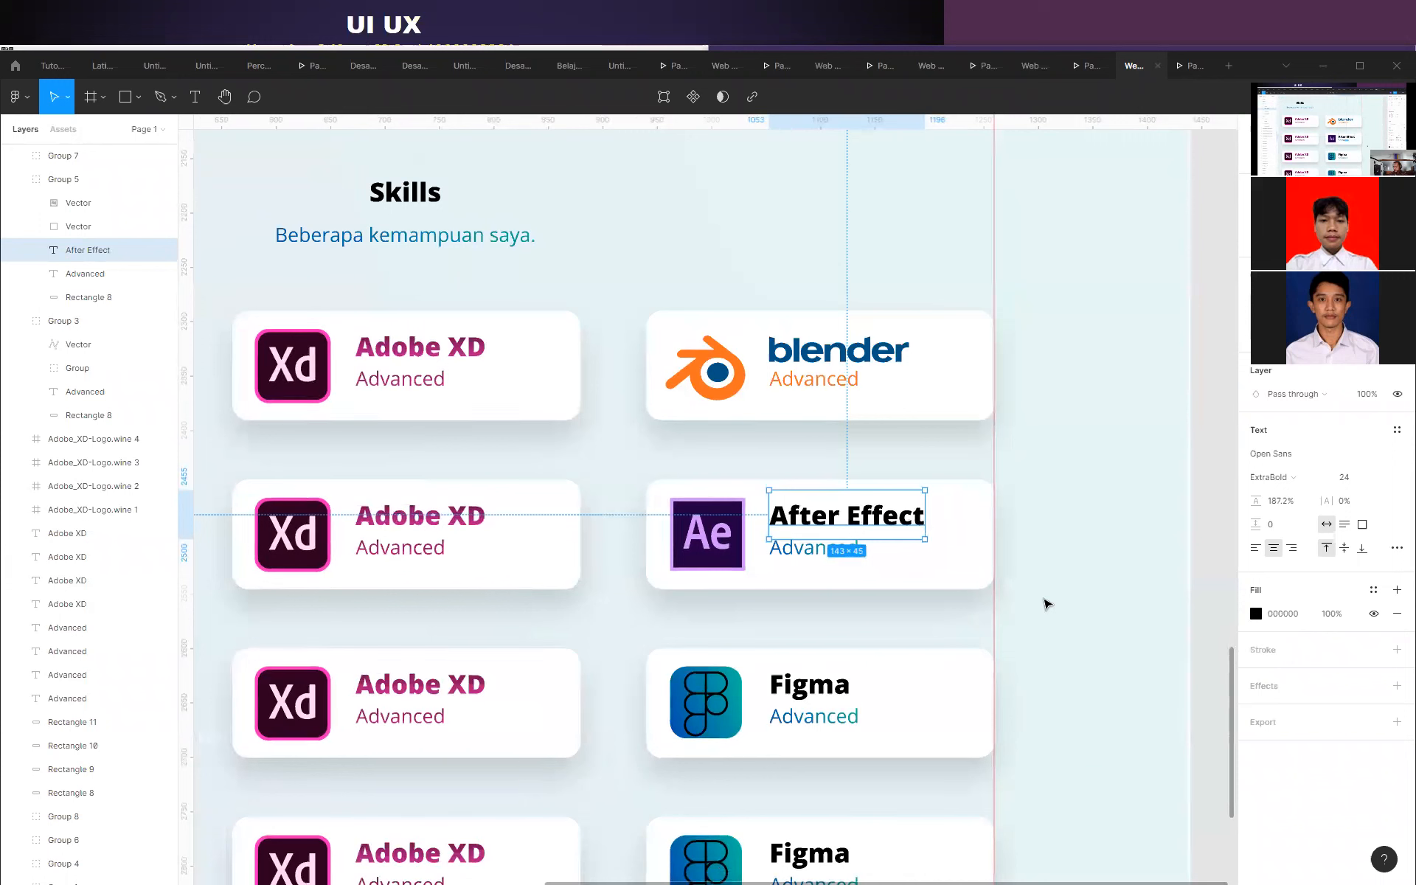
click(1256, 614)
click(1090, 507)
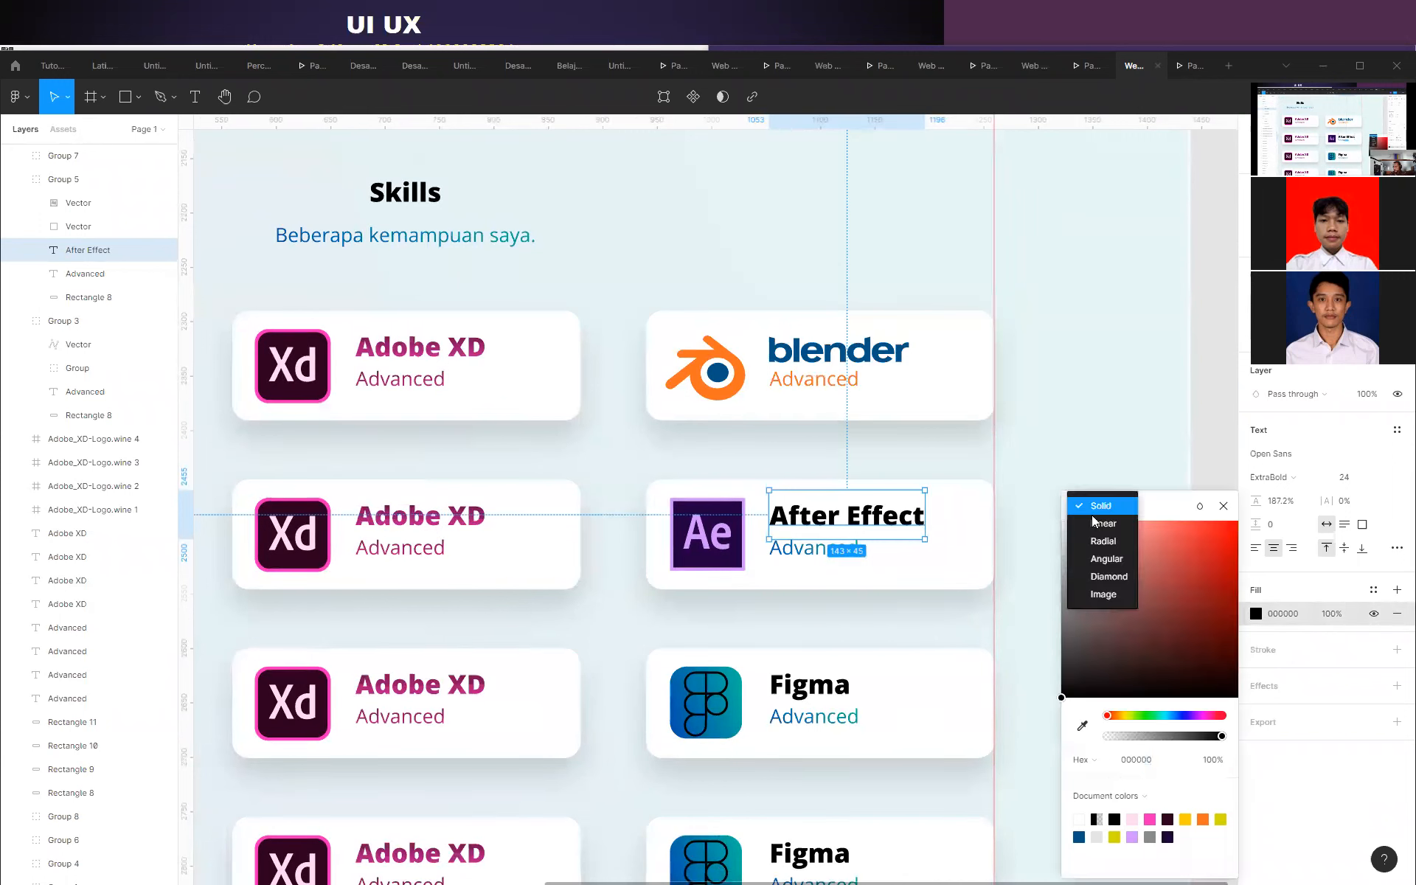
click(1109, 530)
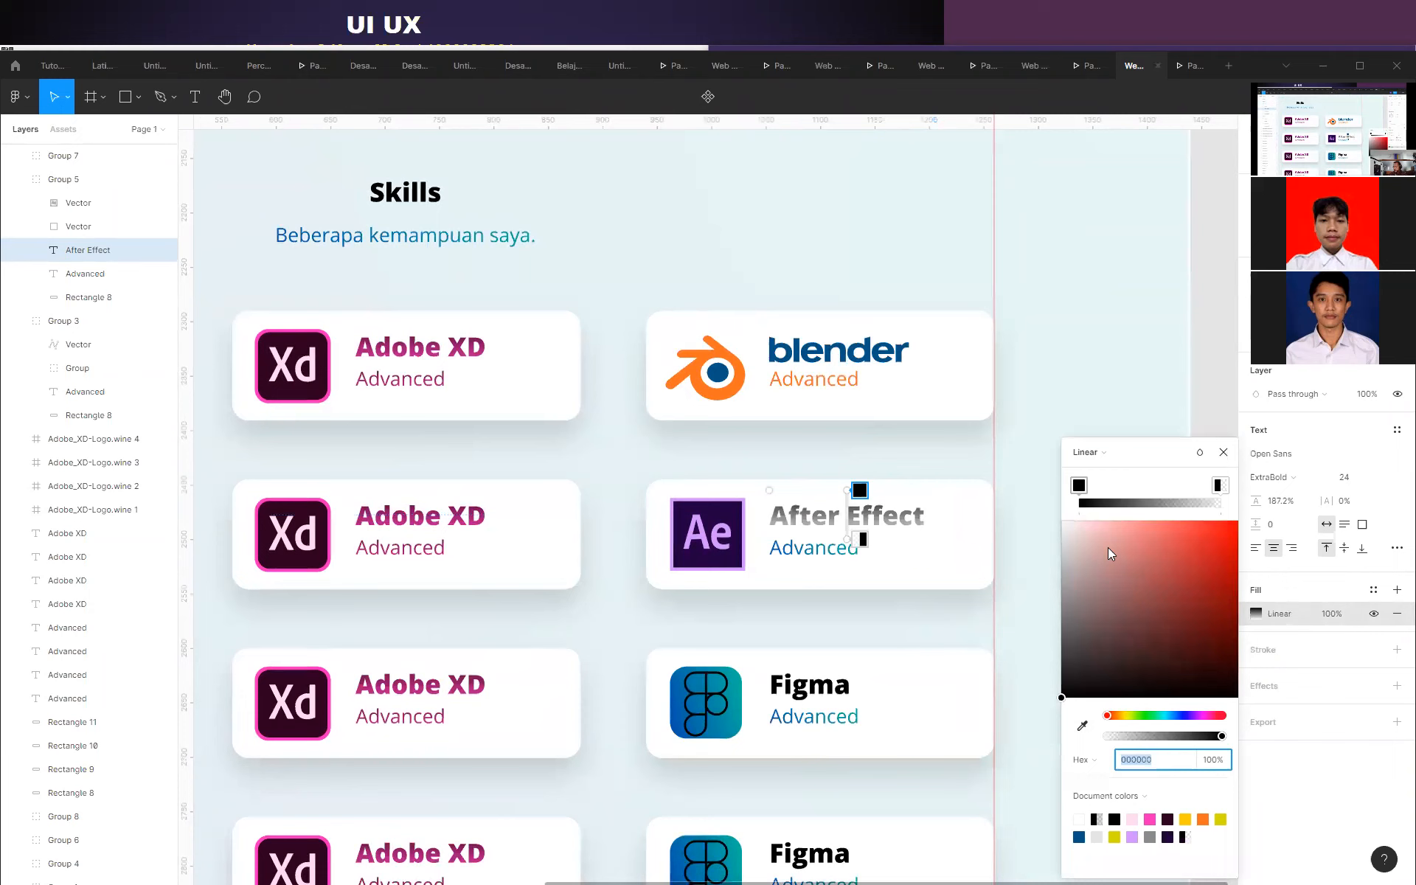
click(1085, 730)
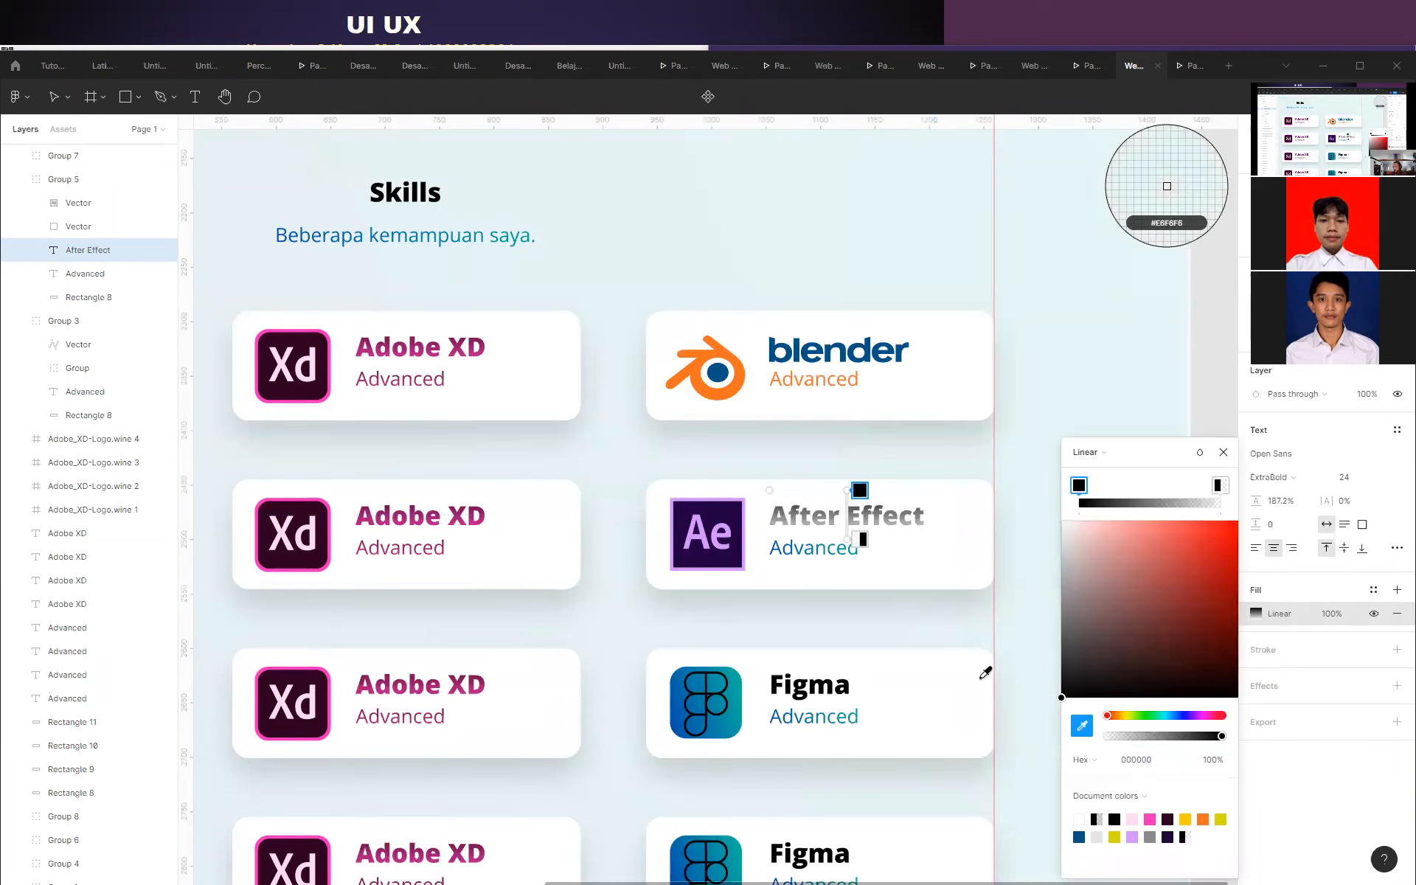
click(728, 510)
Set the title gradient's end stop to 100% opacity and the light purple D291FF sampled from the Ae logo.
click(1219, 485)
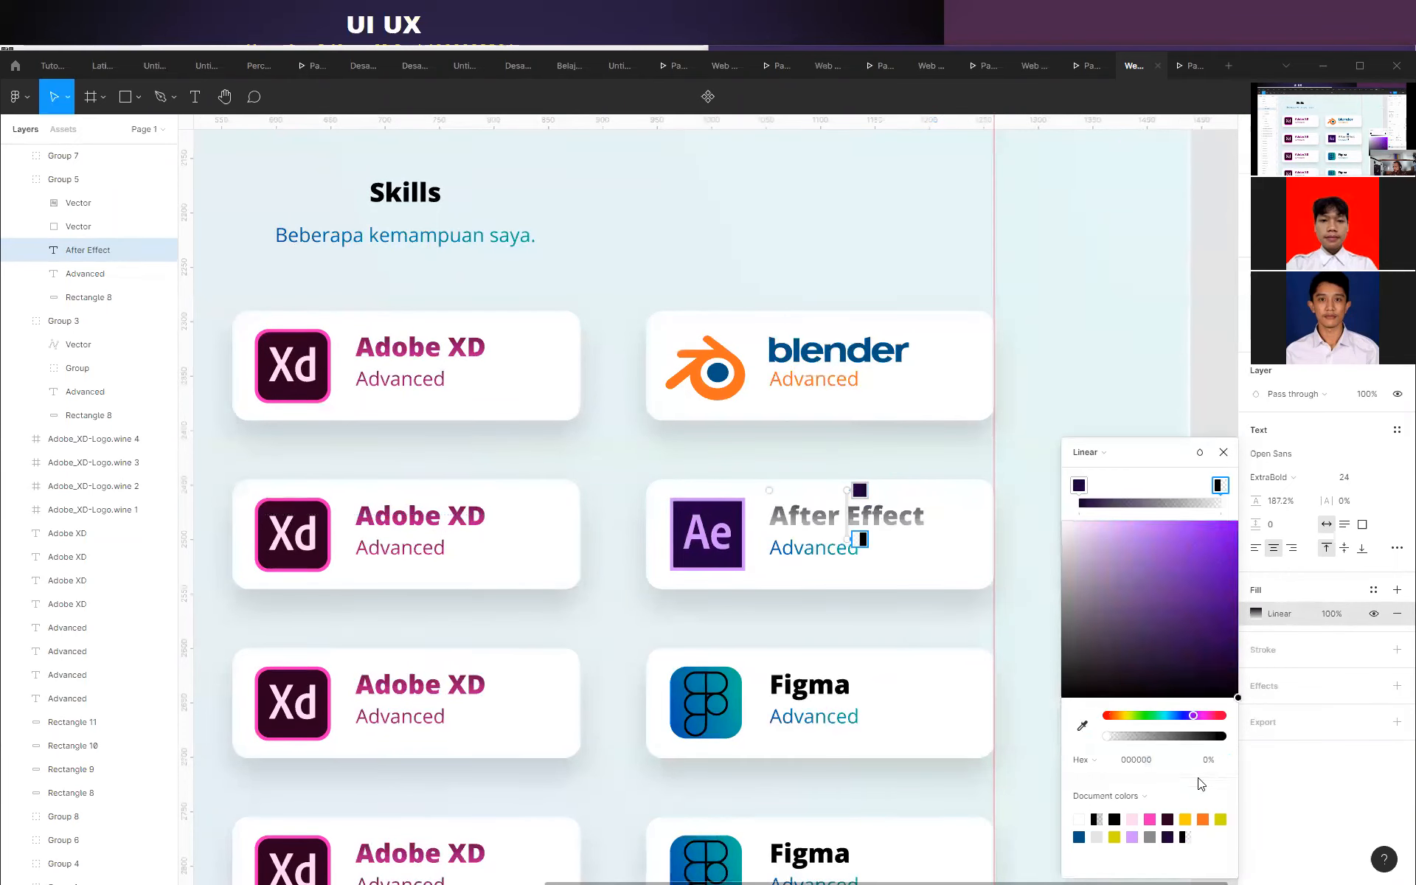
click(1209, 761)
key(Return)
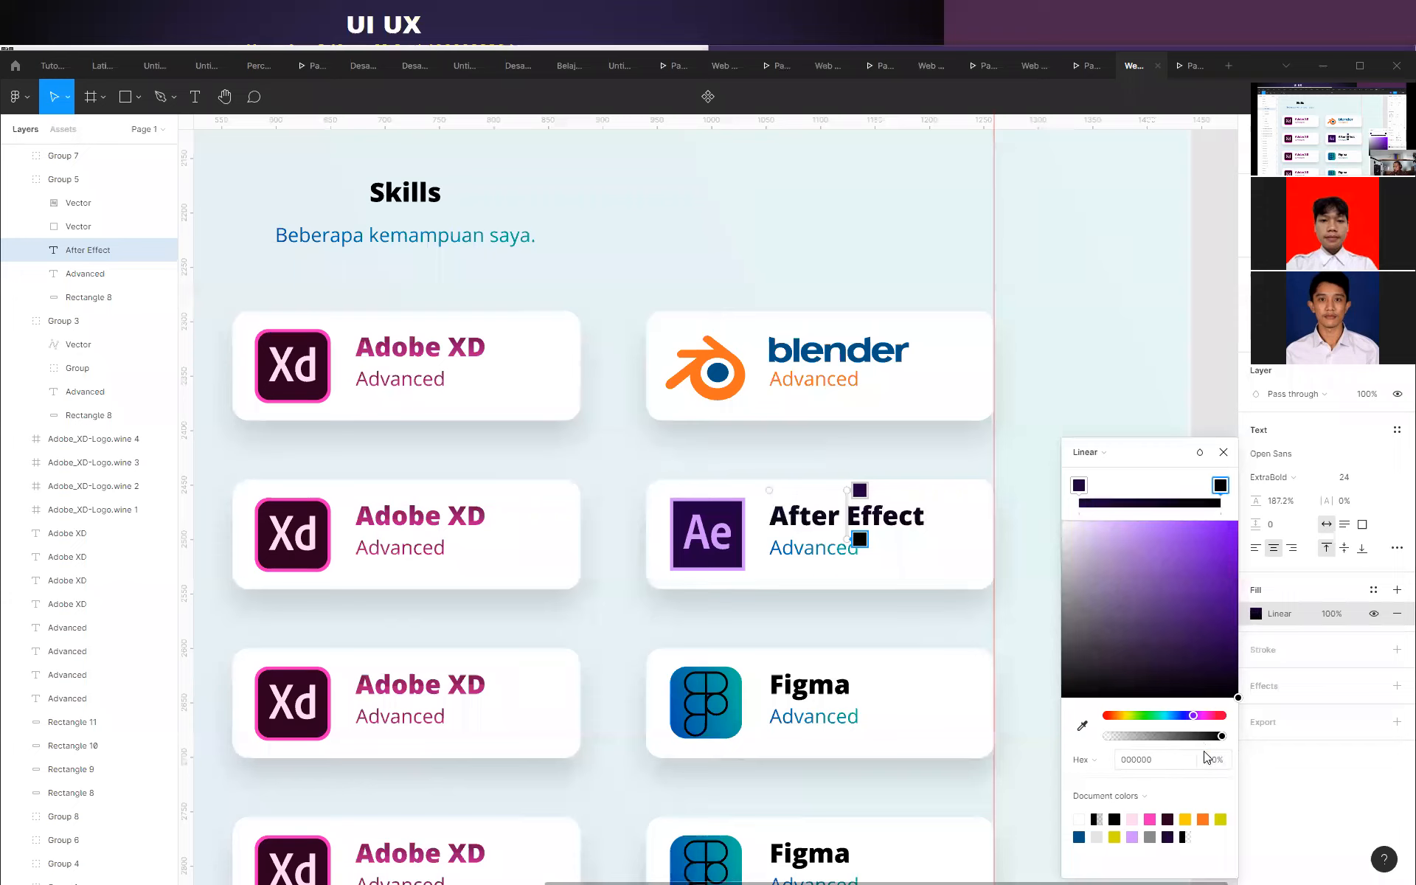
click(1082, 726)
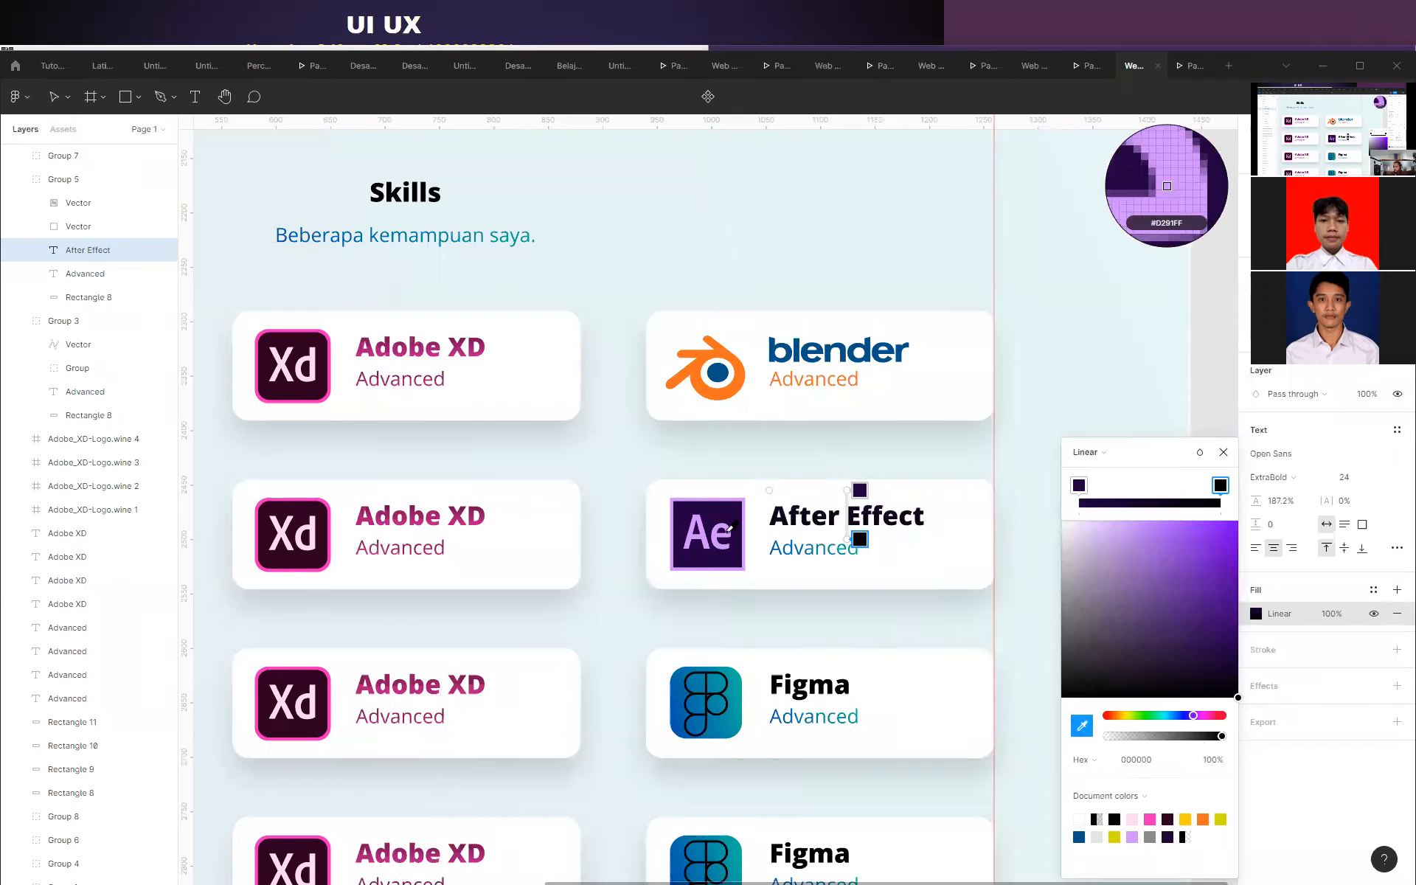
click(730, 536)
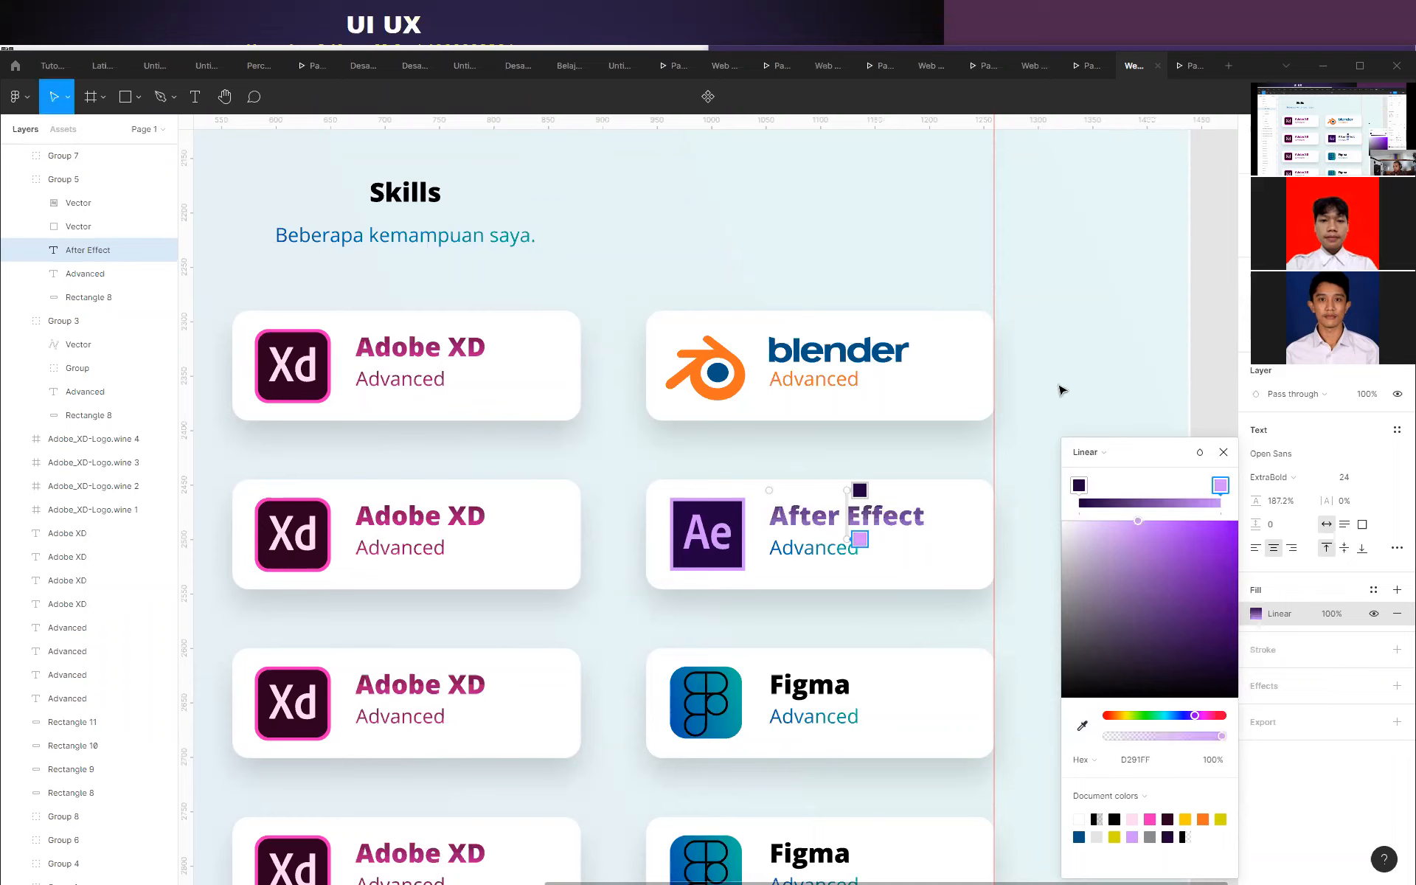
click(1223, 452)
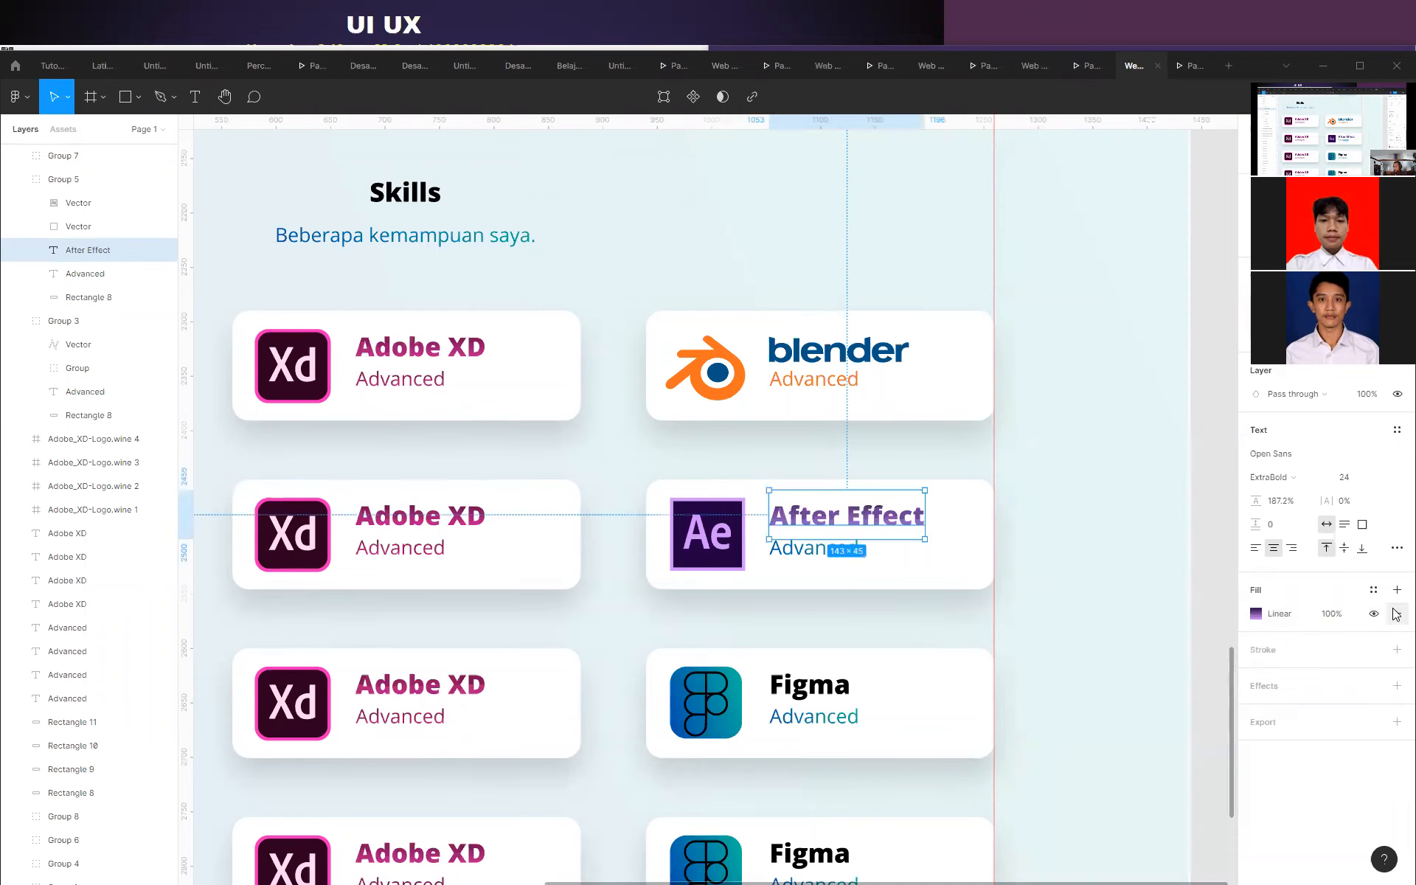
Save the After Effect title's gradient fill as a color style named Gradient AE.
click(1373, 589)
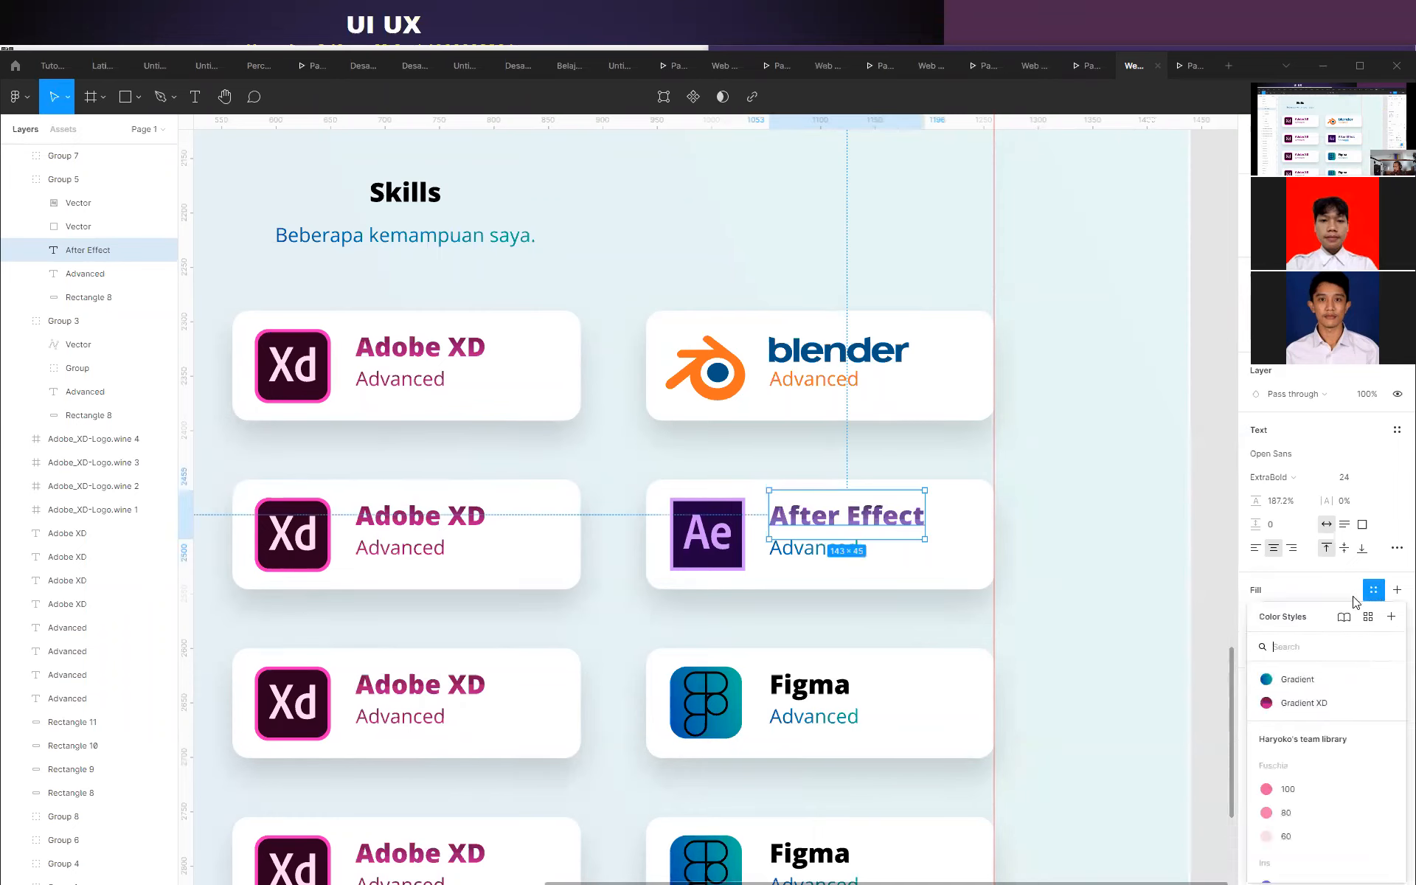
click(1391, 617)
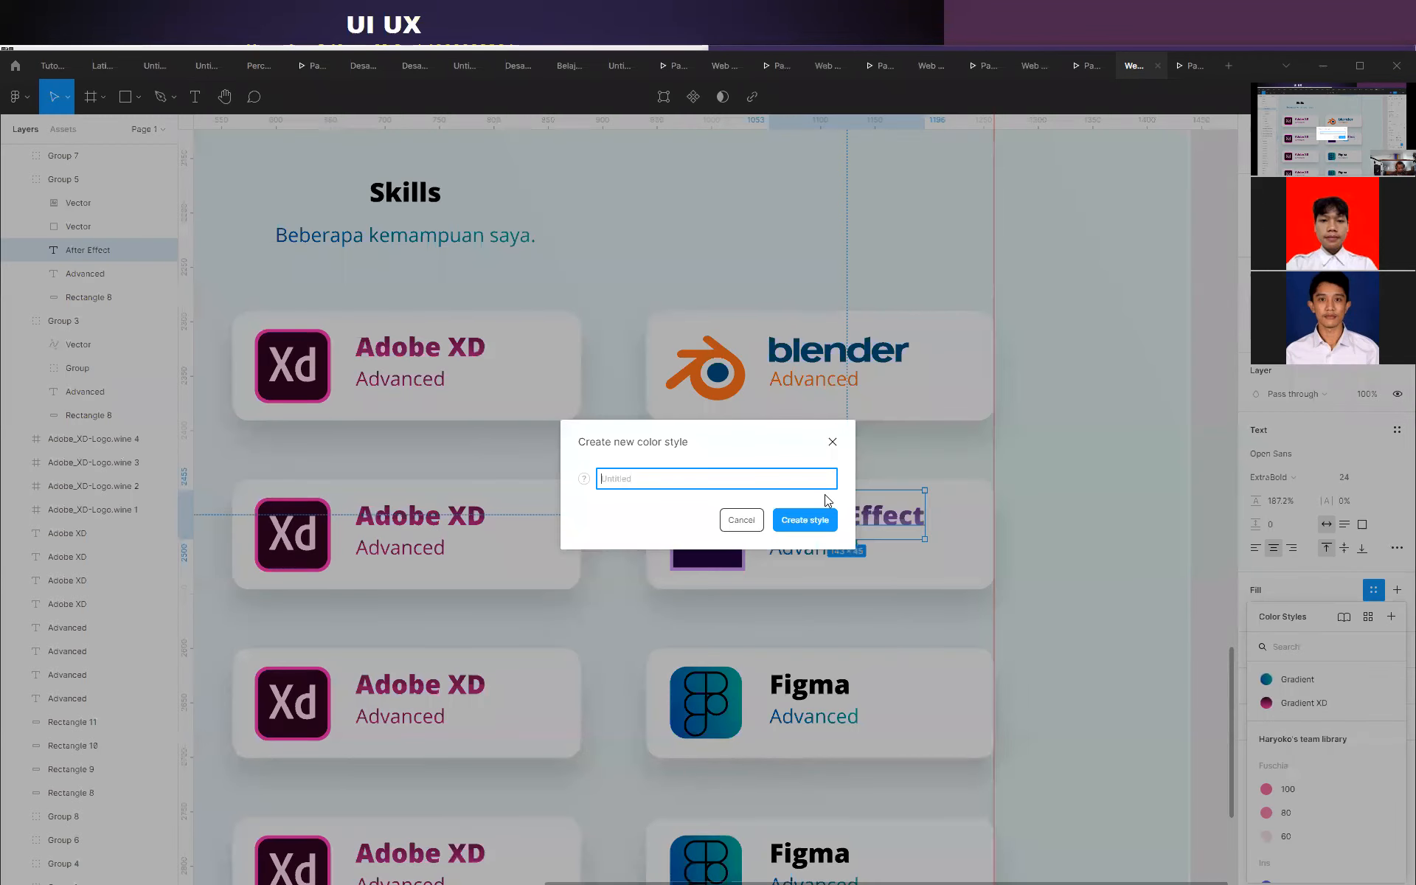
text(Gradient AE)
key(Return)
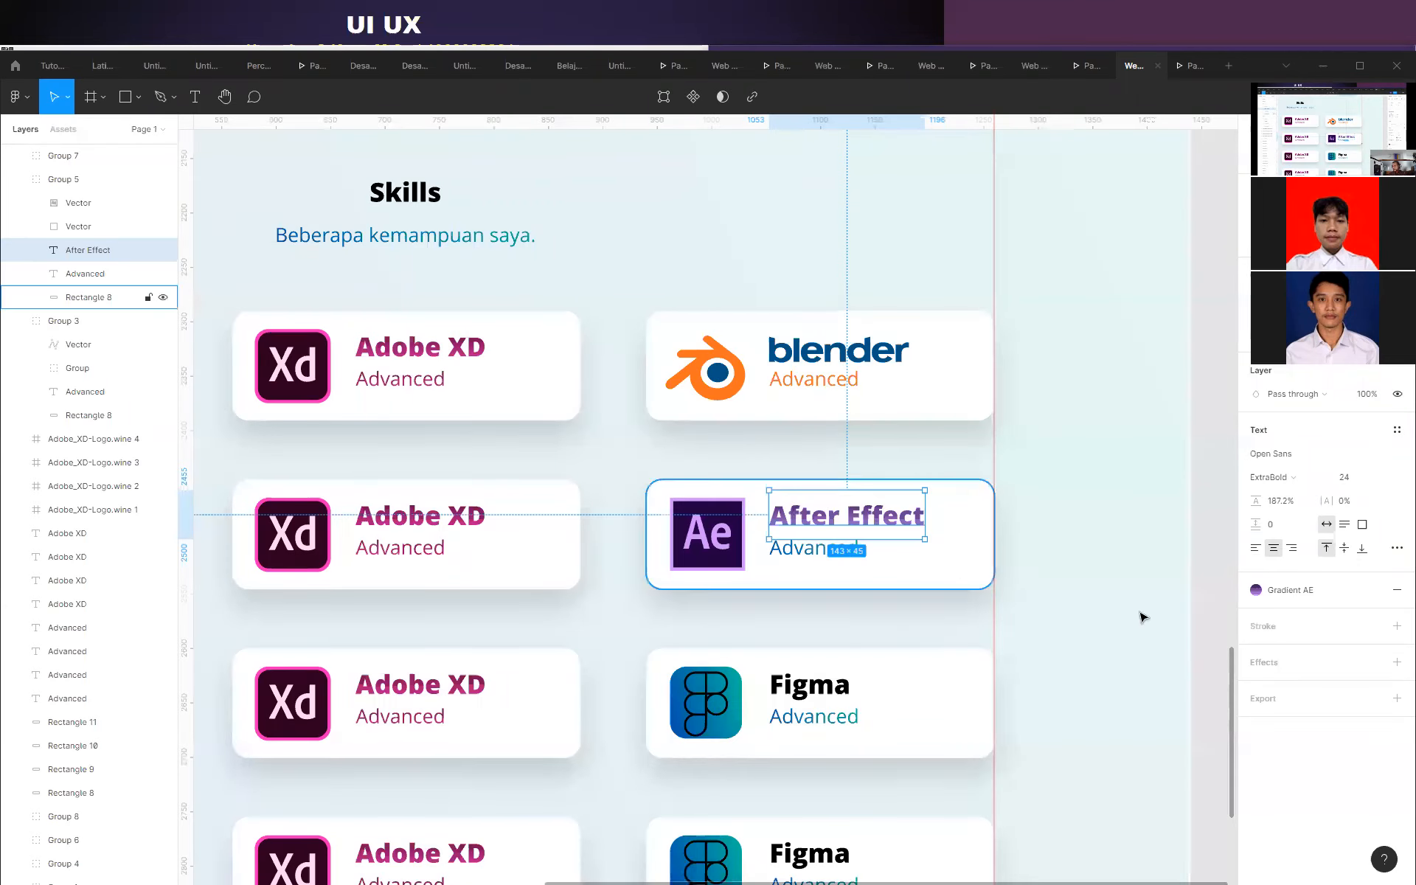
Replace the fill of the Advanced text in the After Effect card with the Gradient AE color style.
click(85, 274)
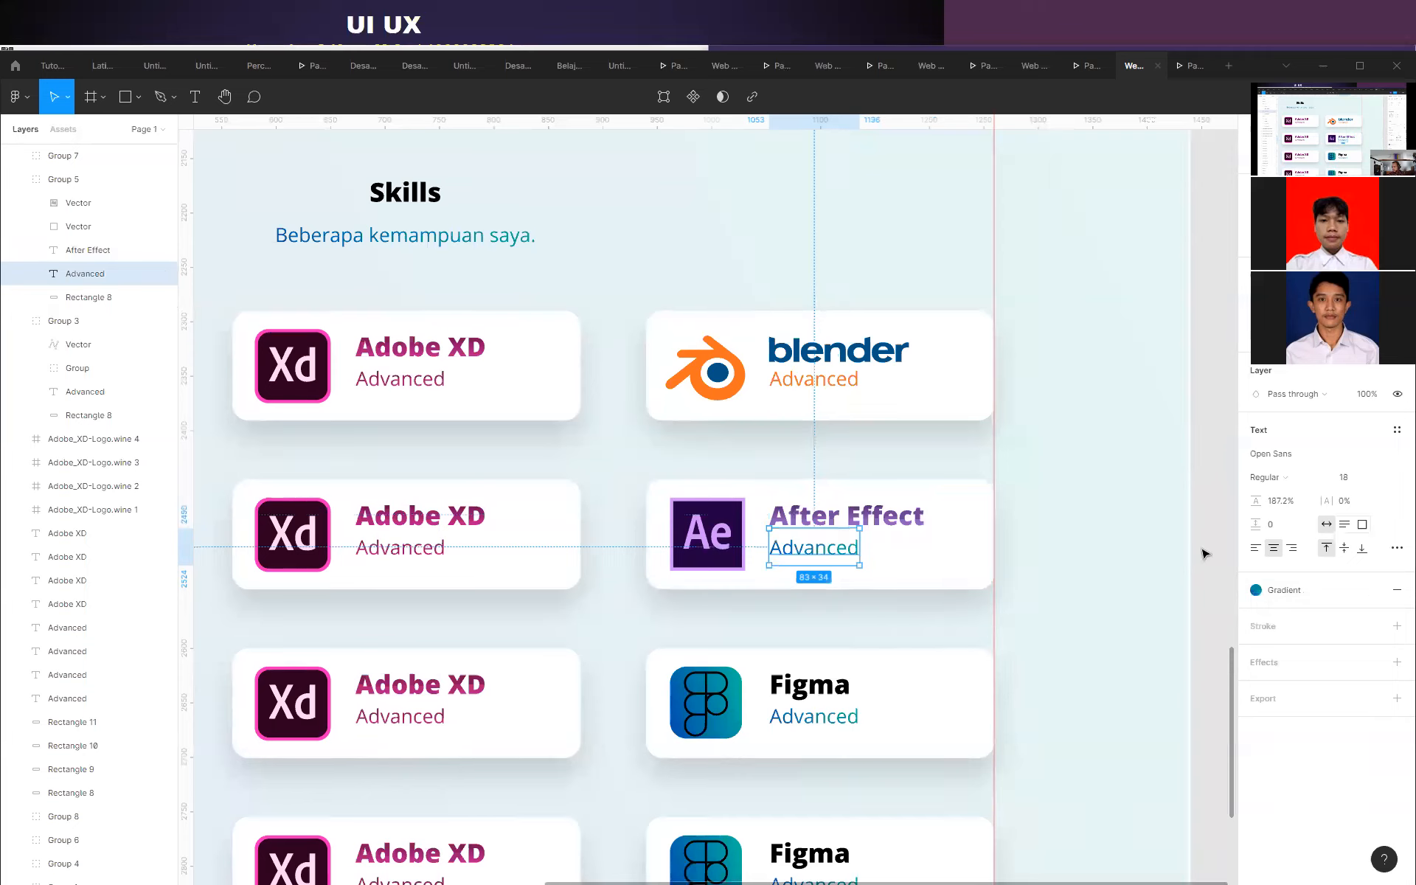
click(1090, 522)
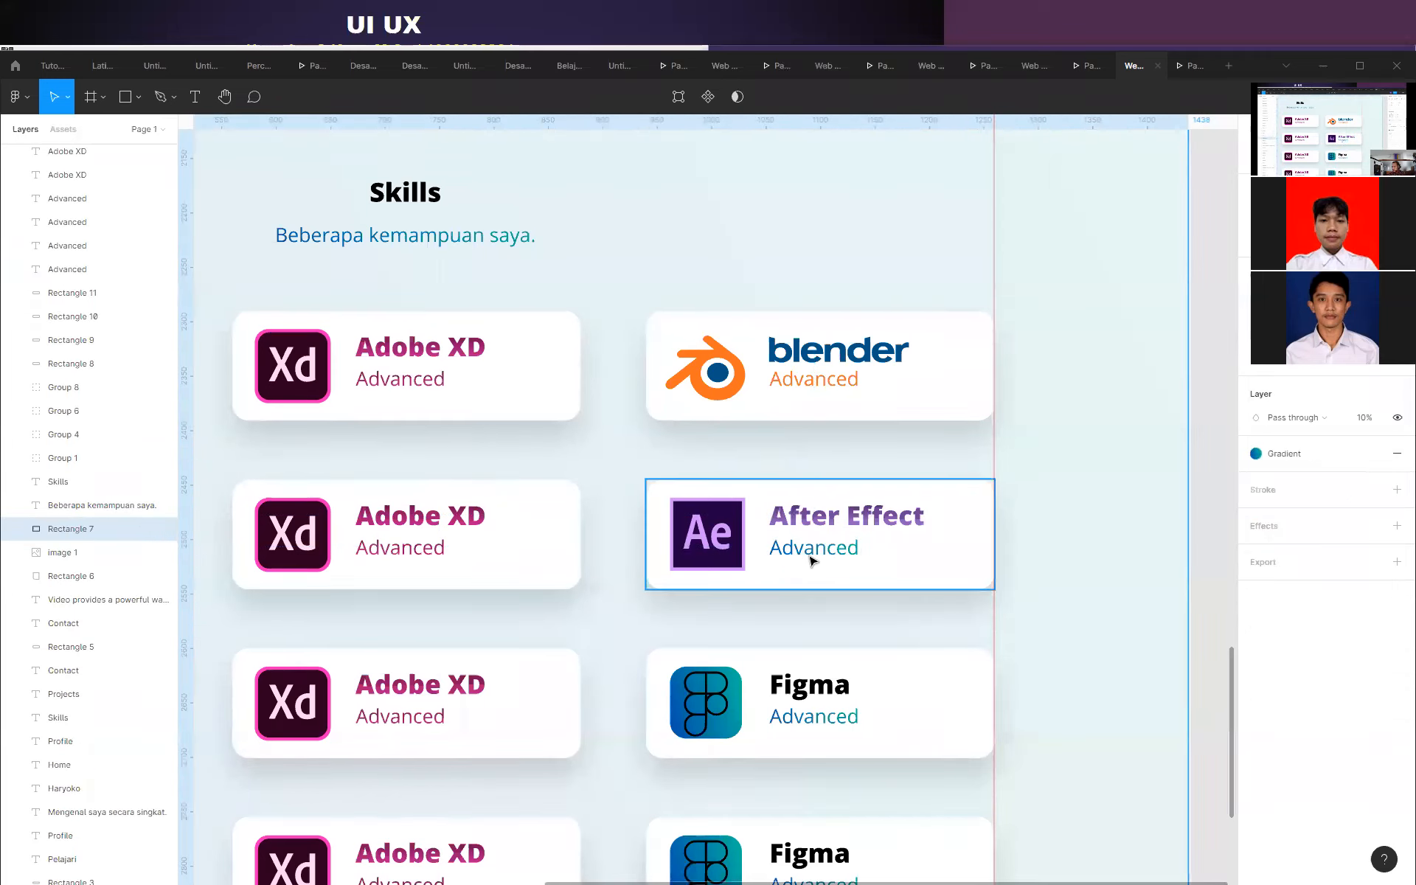
click(843, 555)
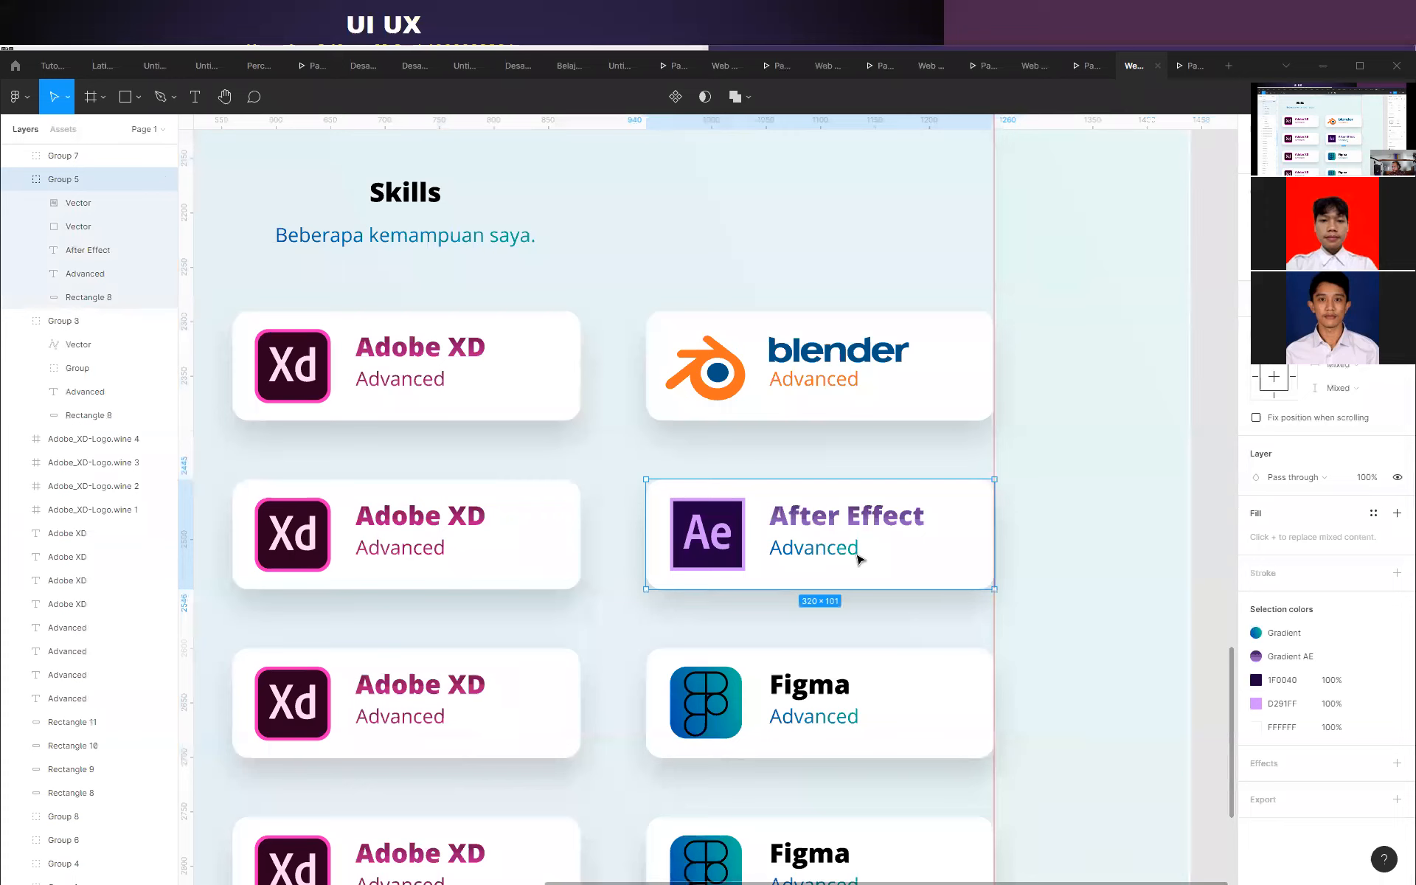
click(1005, 568)
click(855, 545)
click(88, 296)
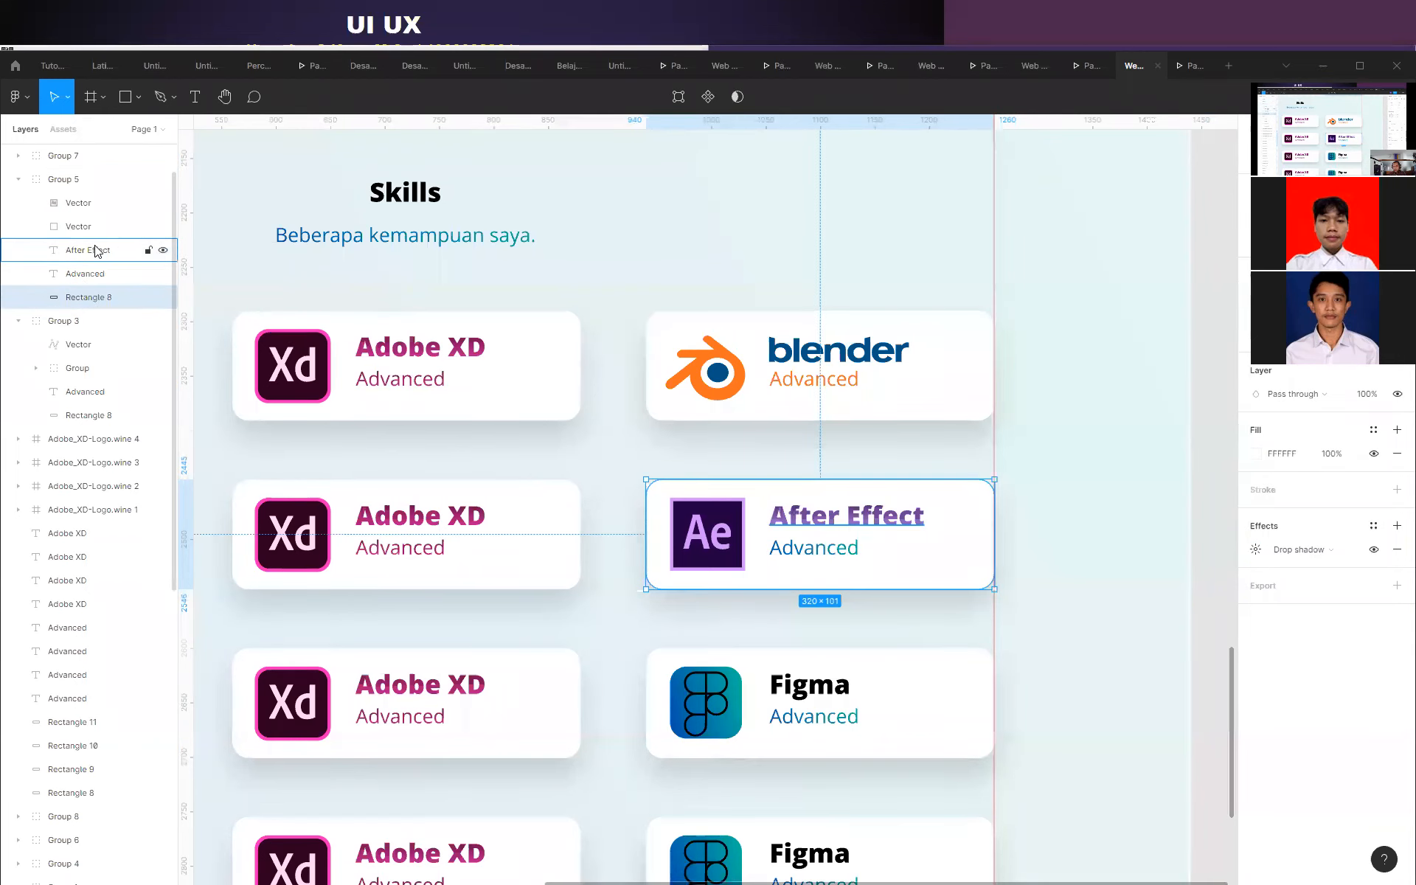
click(88, 274)
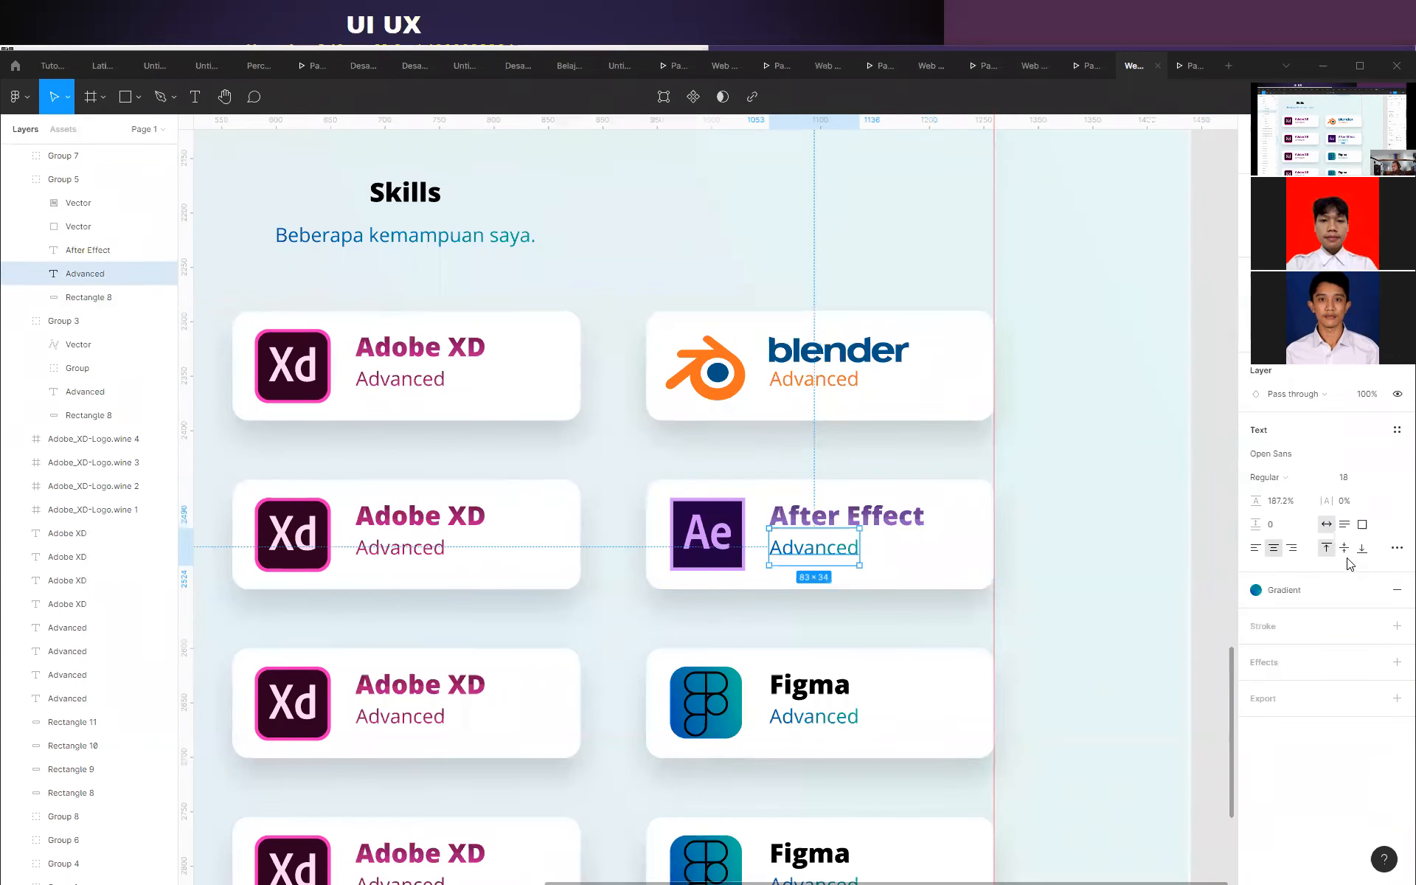
click(1396, 595)
click(1373, 590)
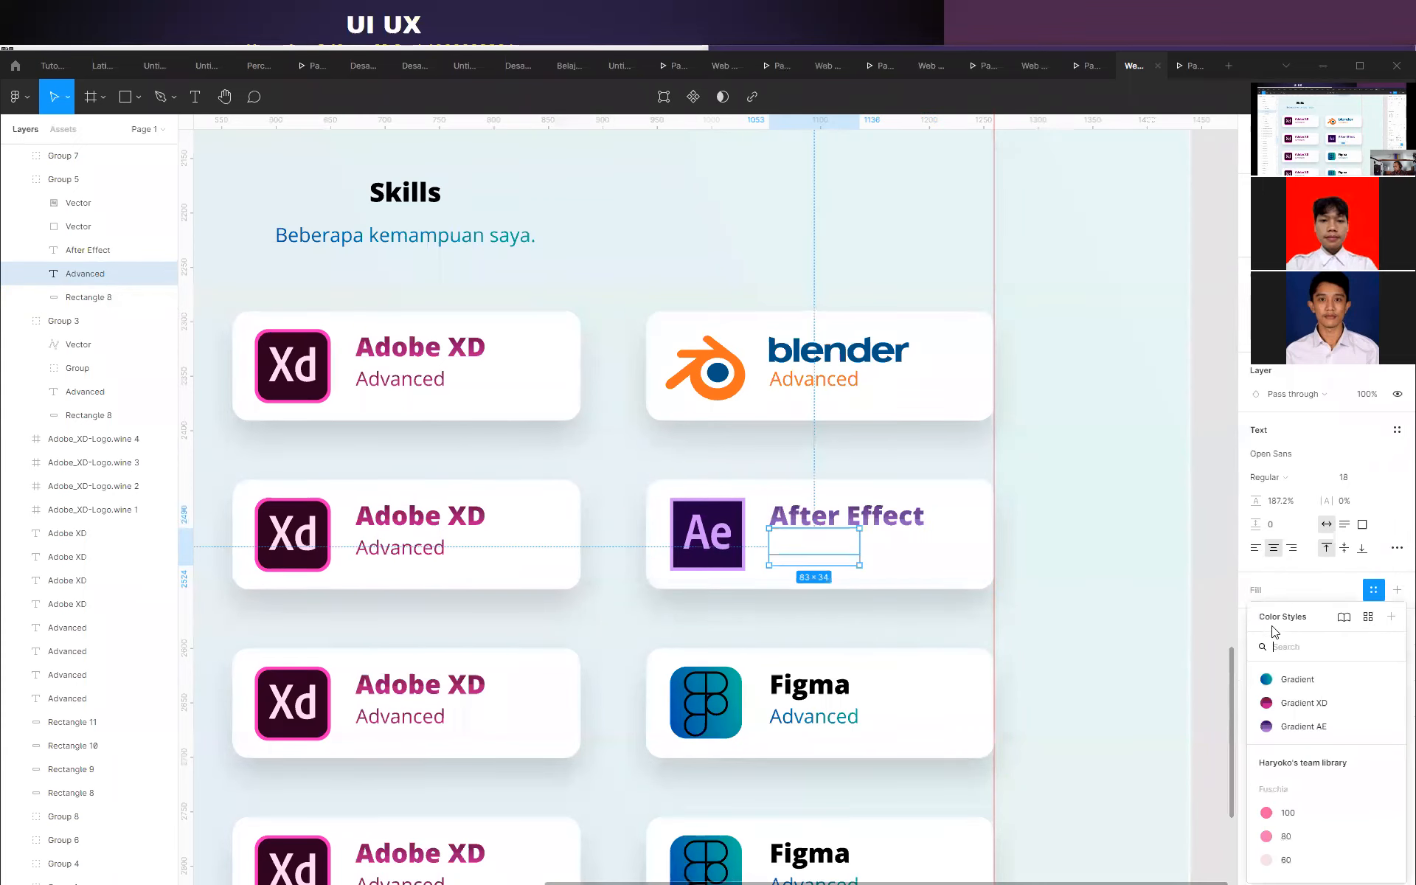
click(1309, 726)
click(1064, 632)
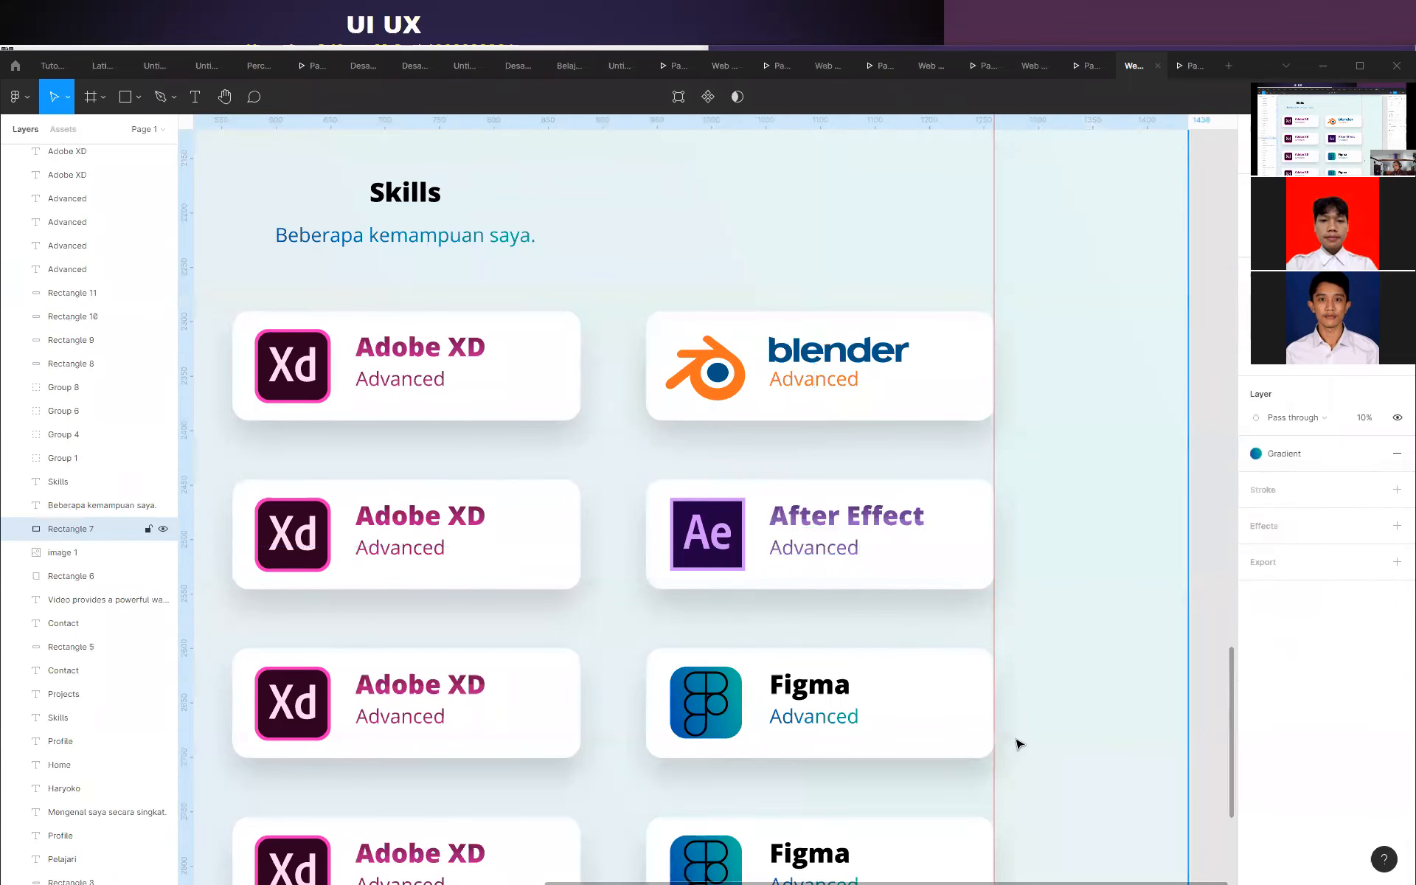
Switch to the browser, search the logo.wine site for CORELDRAW and download the CorelDRAW logo as an SVG.
scroll(850, 559, down, 7)
scroll(671, 629, up, 2)
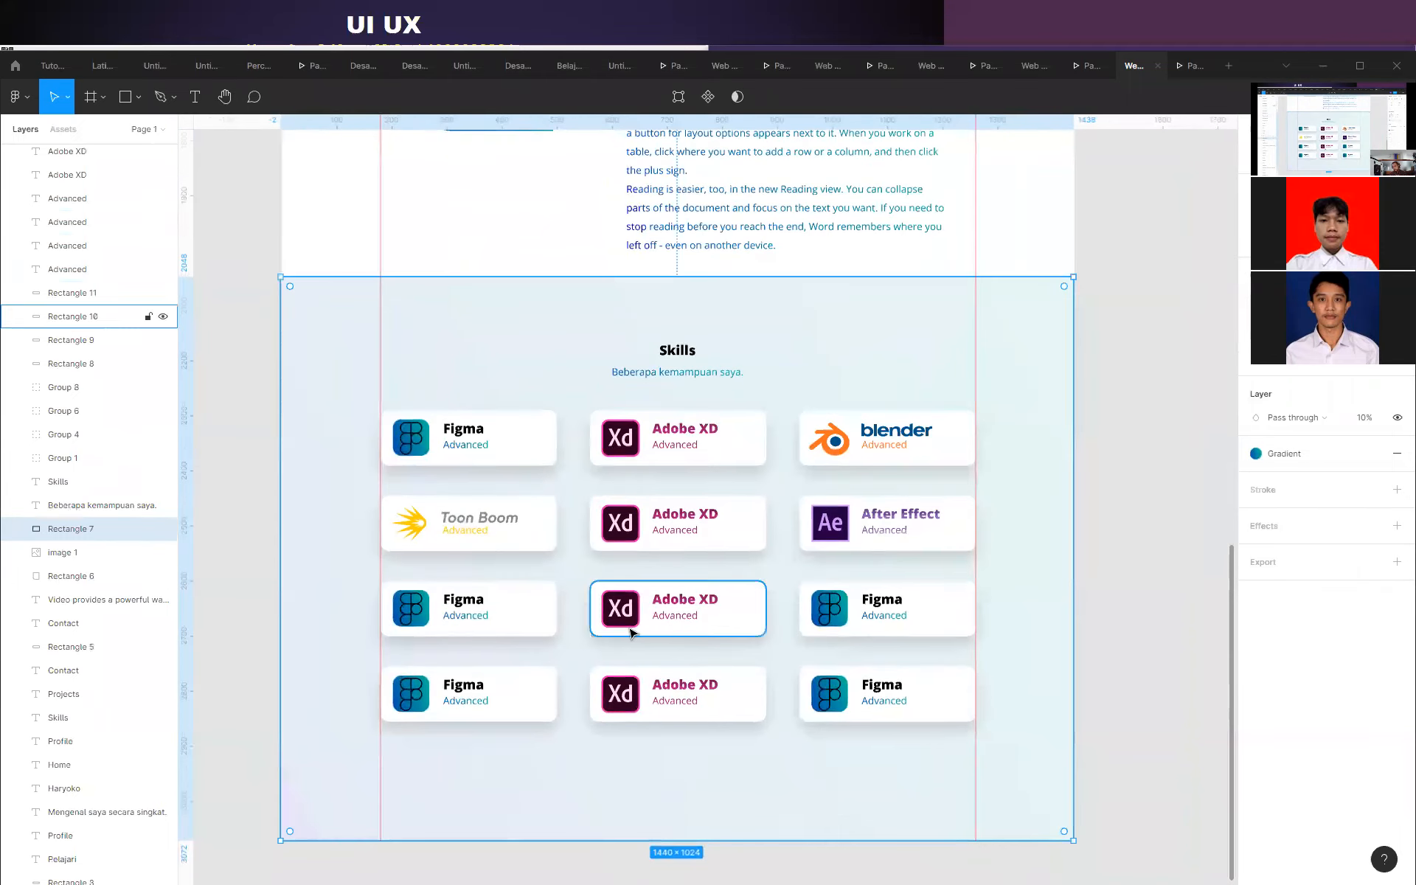
scroll(630, 632, up, 3)
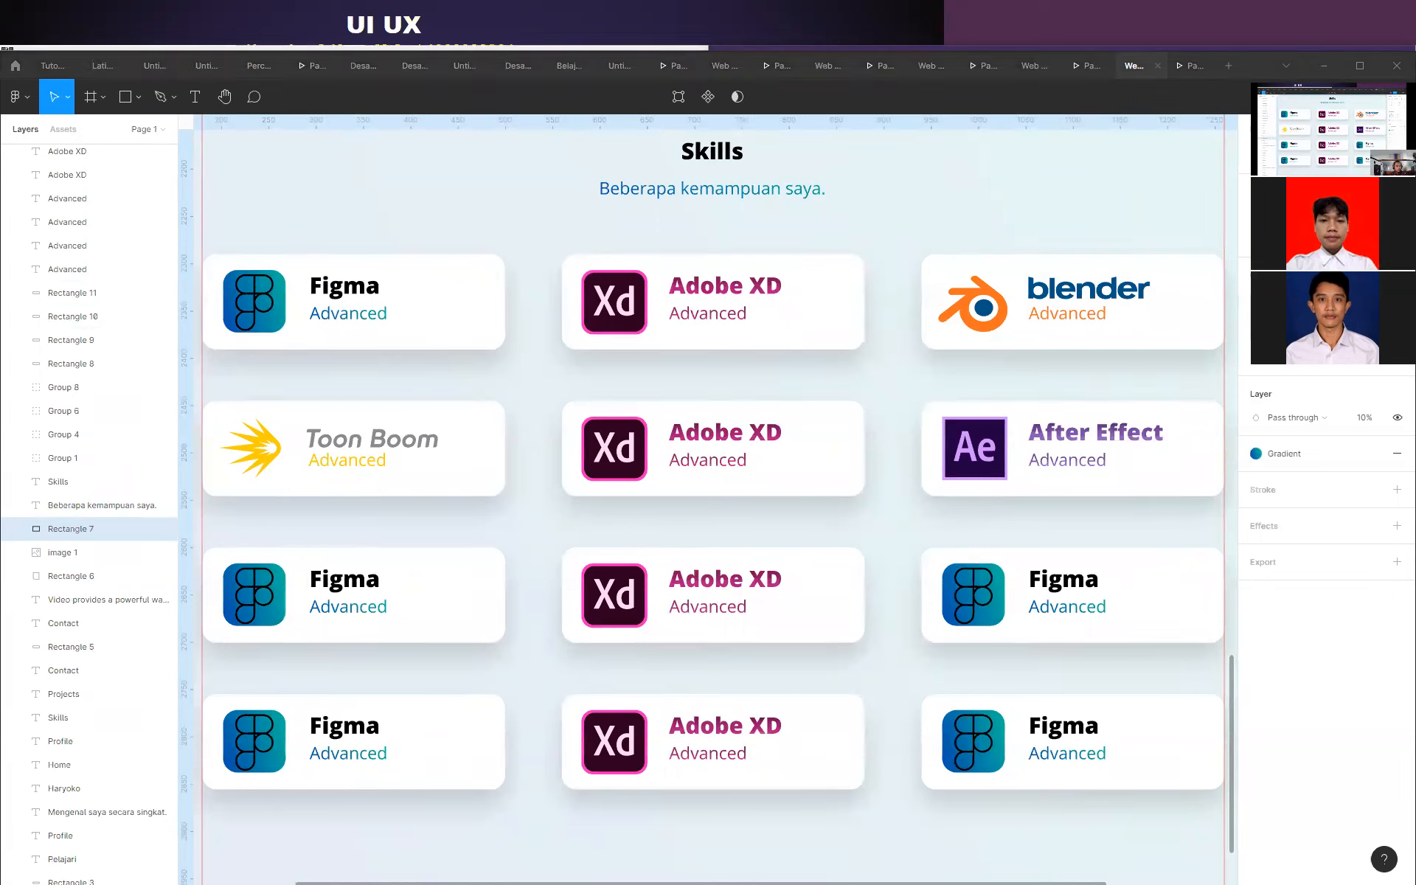
key(alt+Tab)
click(1093, 127)
text(COREL)
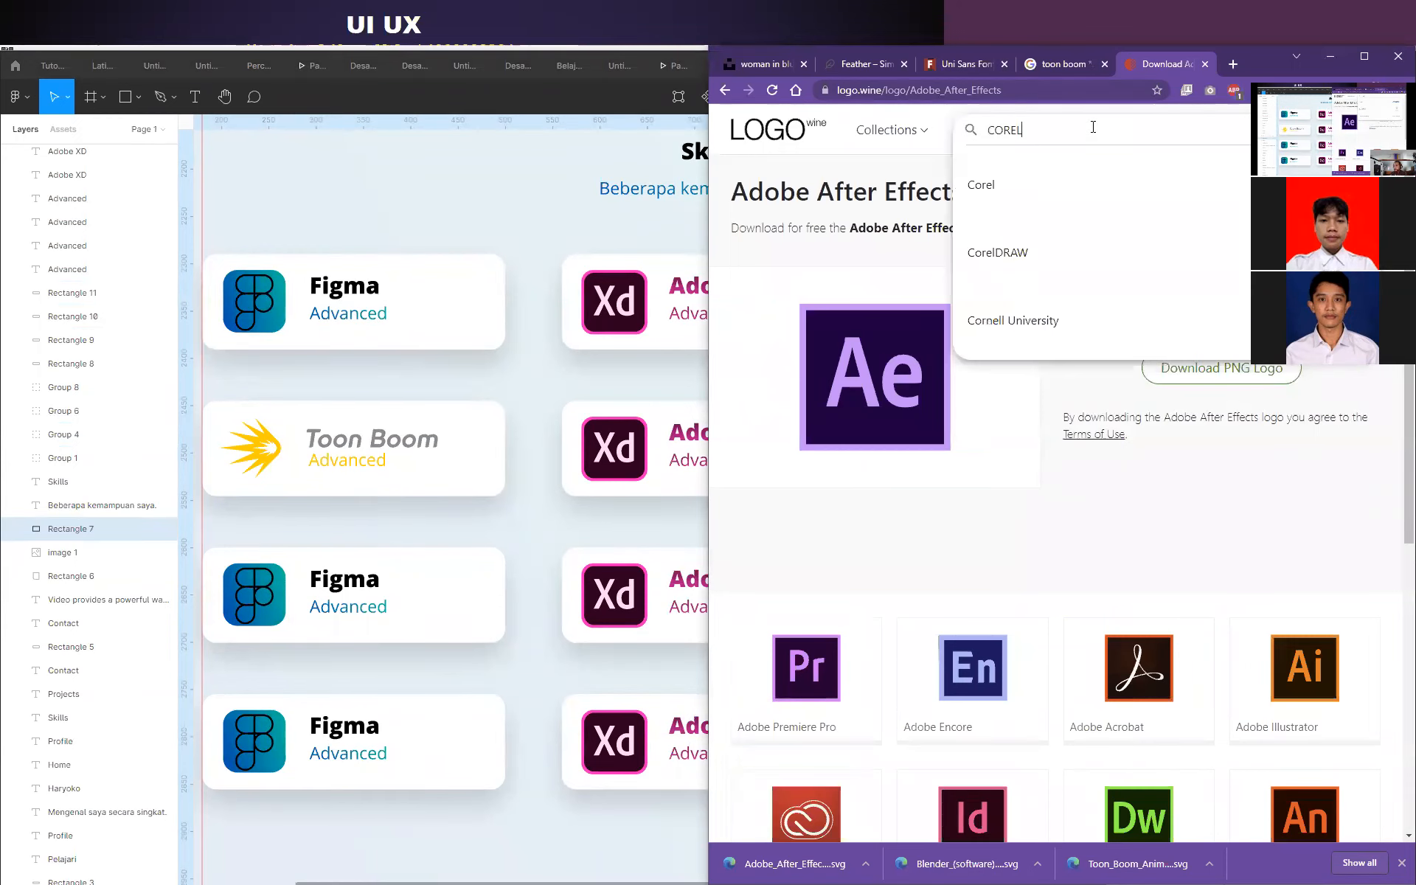
scroll(1141, 258, down, 1)
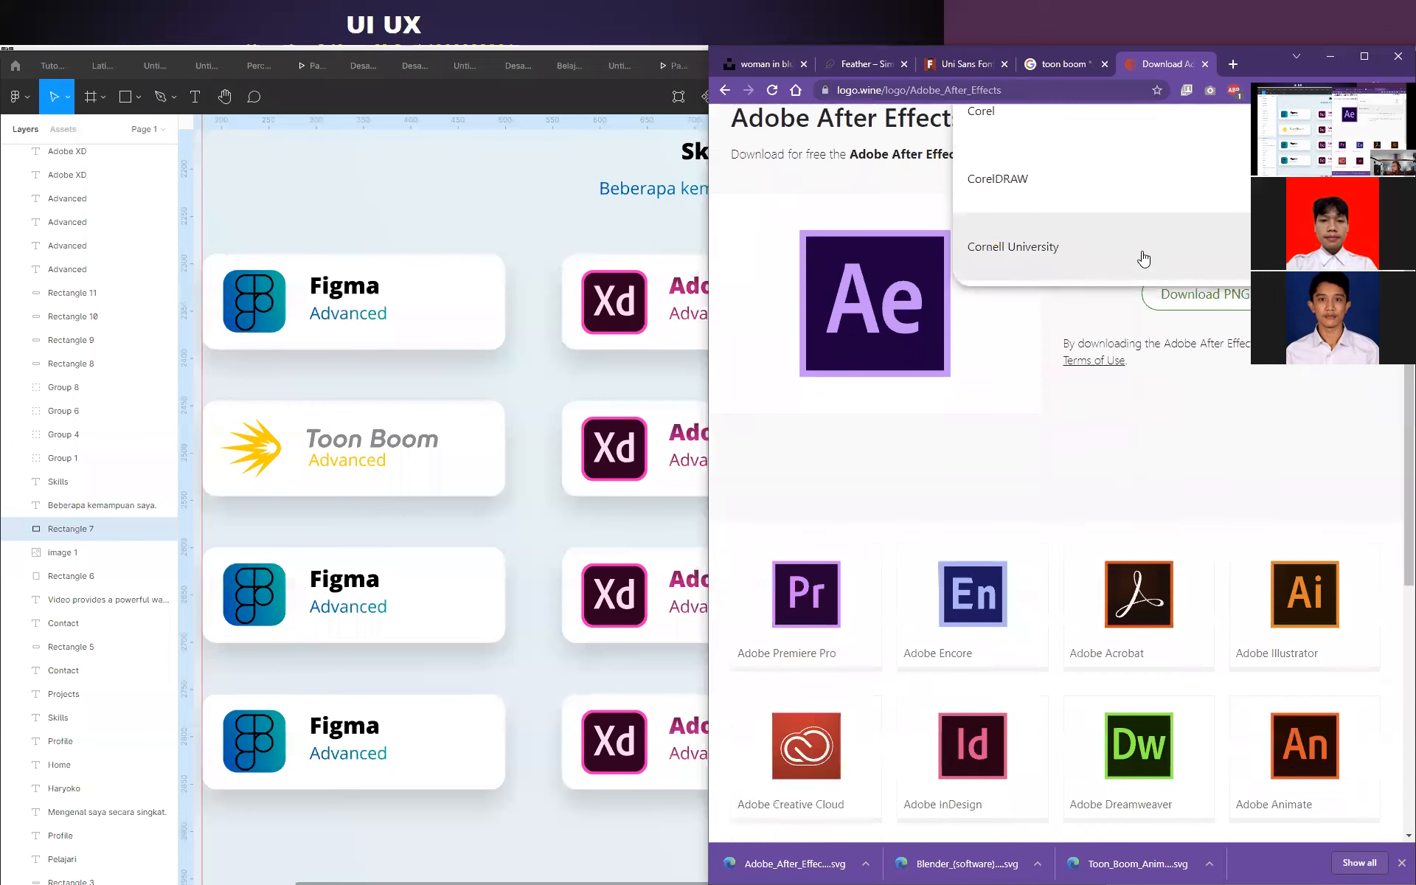
scroll(1159, 206, up, 1)
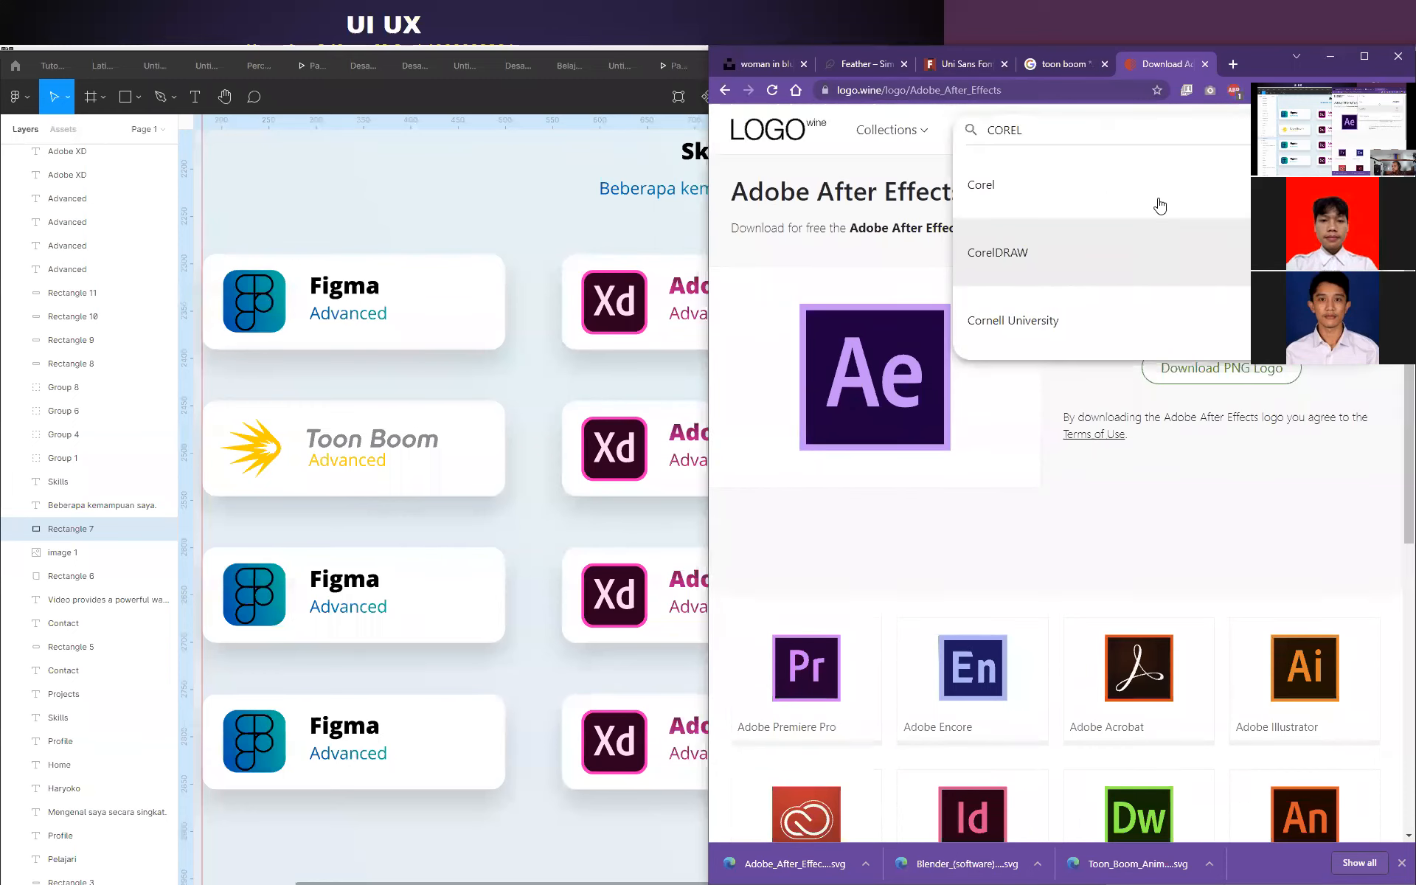
text(DR)
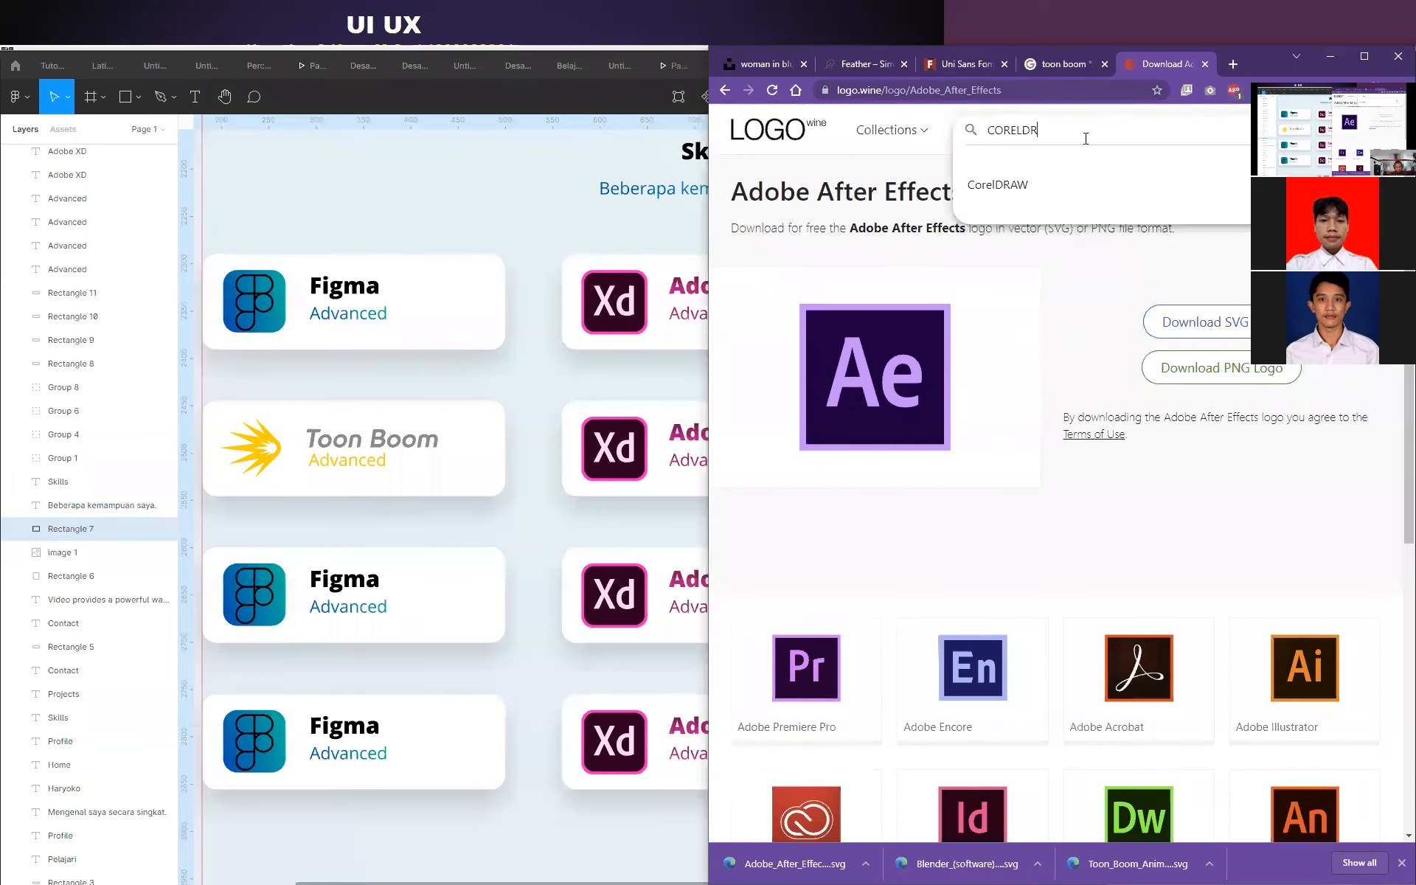
text(AW X)
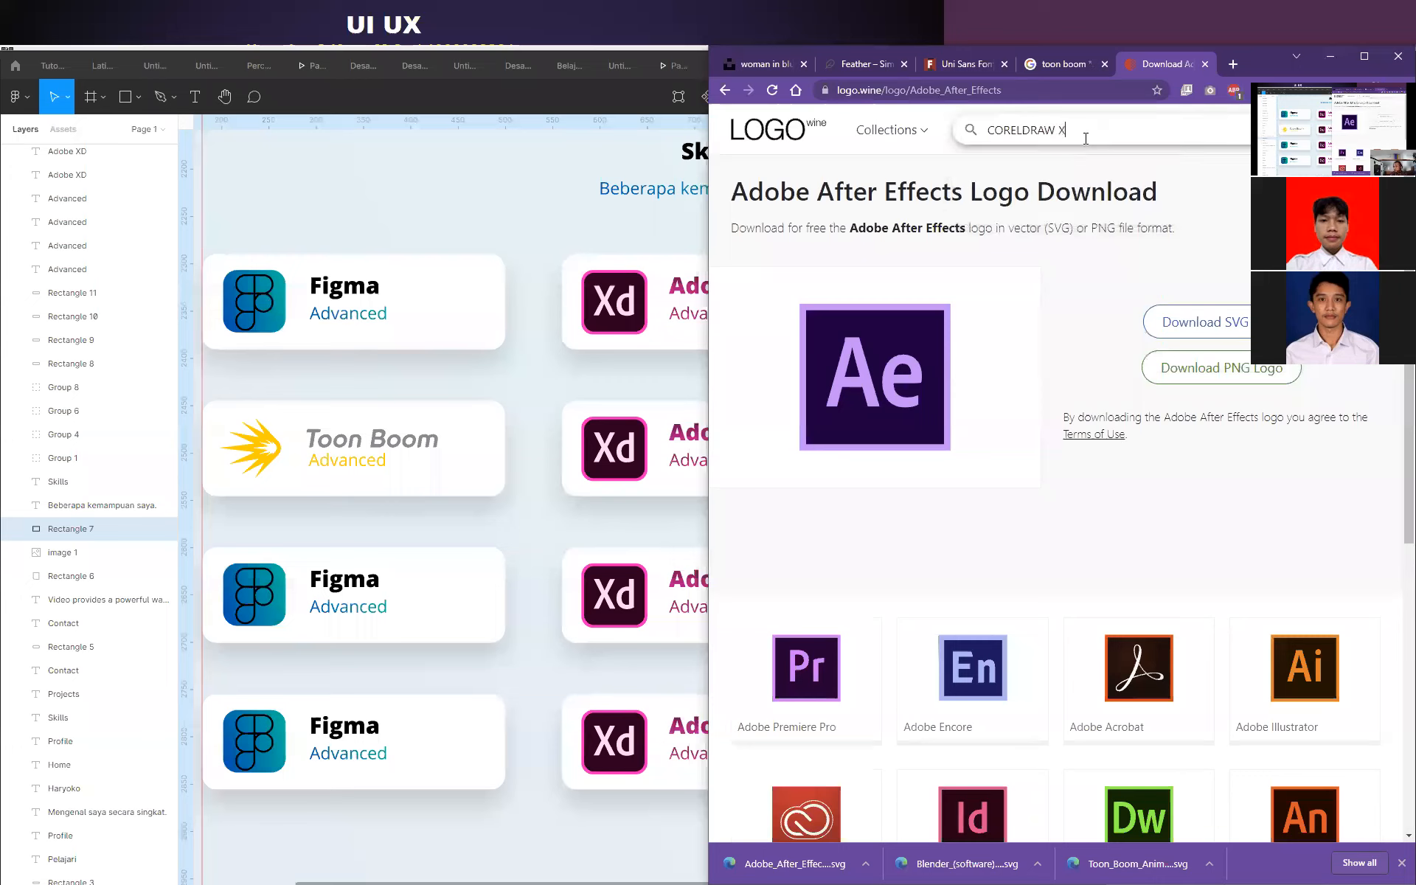
key(BackSpace)
key(BackSpace)
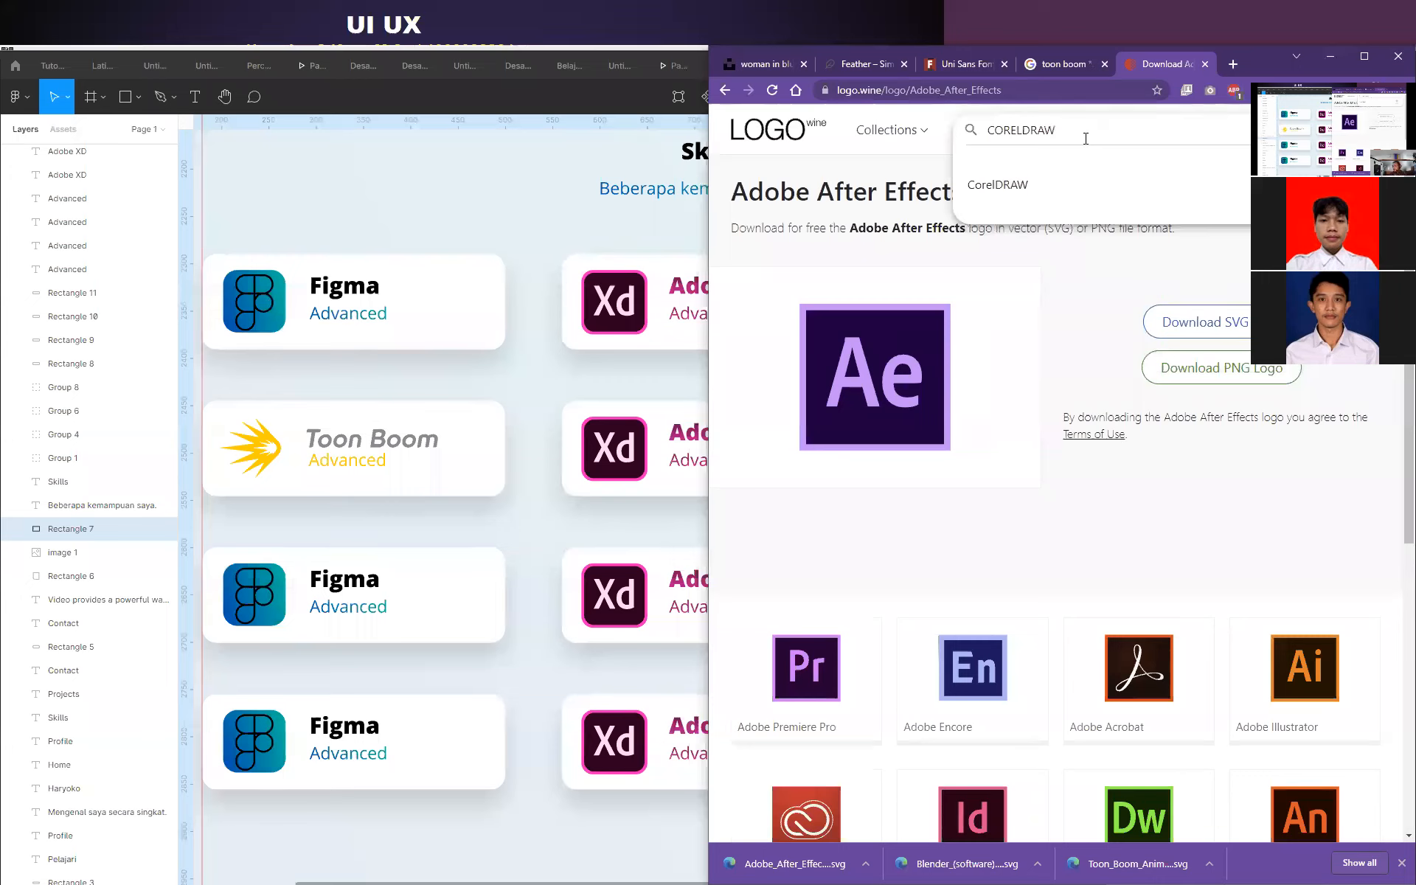
click(1096, 184)
click(1206, 322)
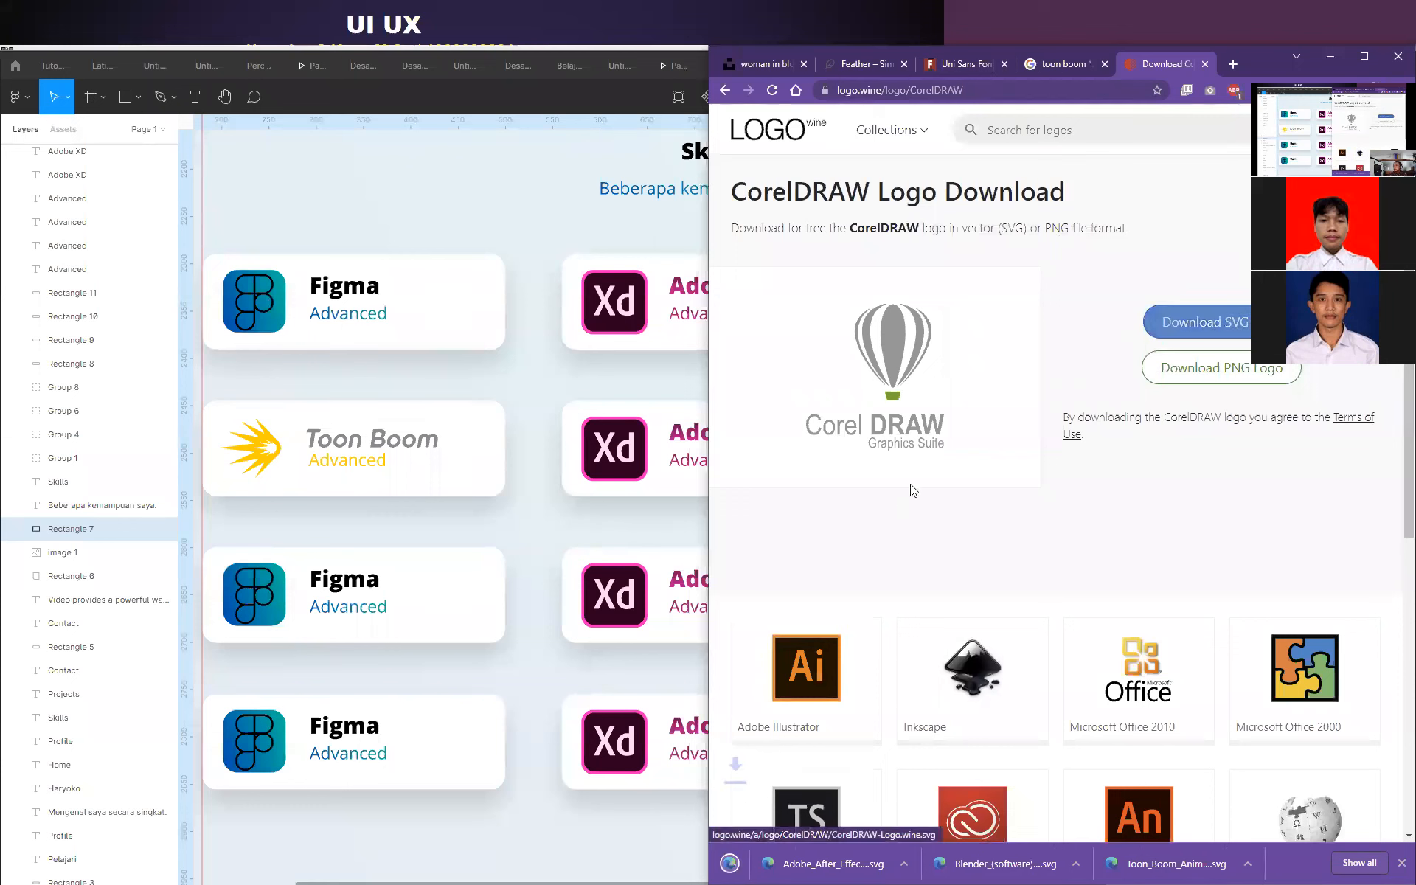
Return to Figma, import the downloaded CorelDRAW logo into the Skills section and select the second-row Adobe XD card's background.
click(1330, 56)
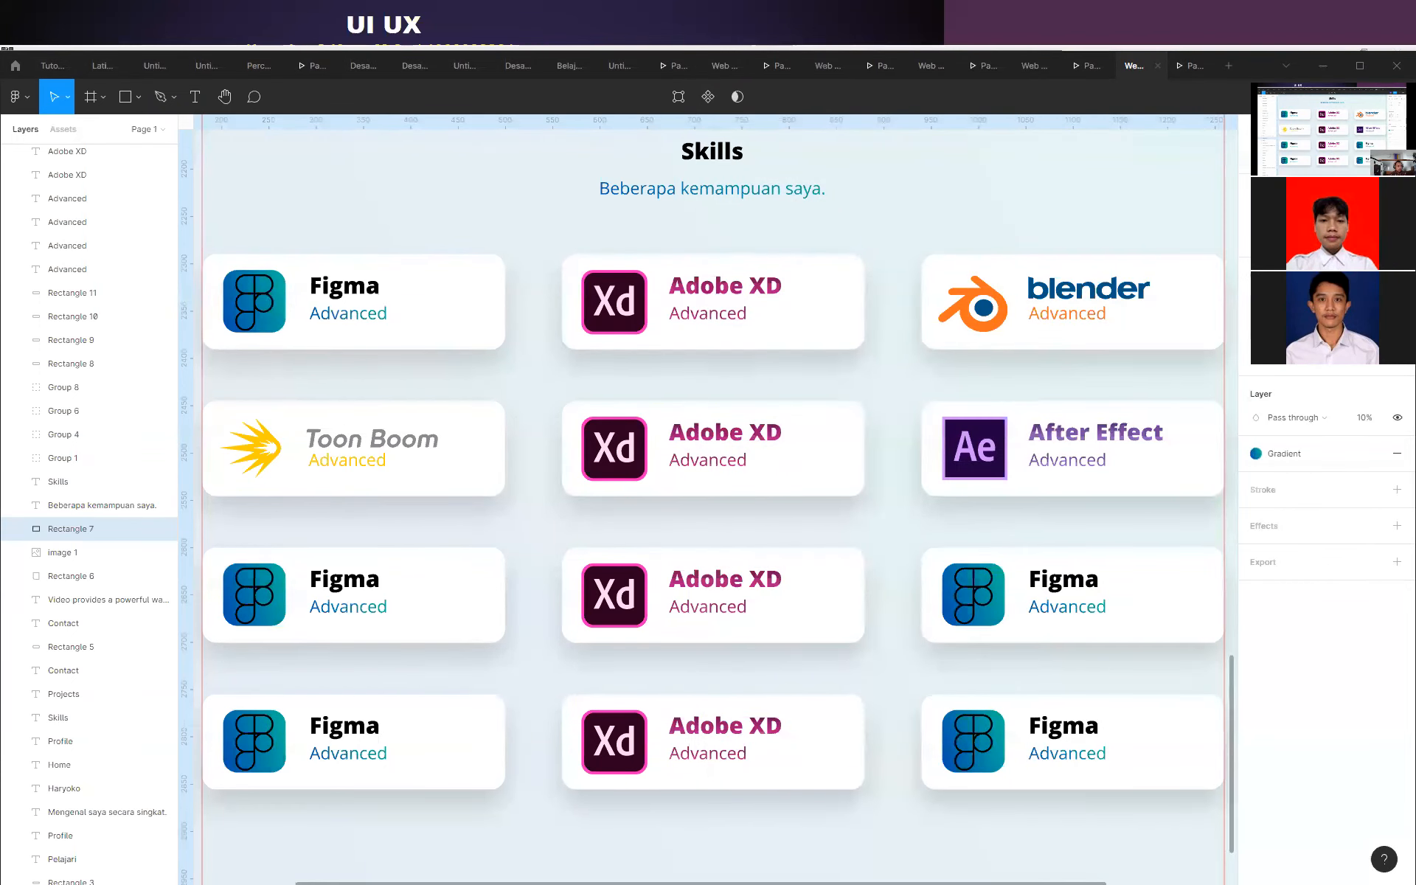
drag(2, 529, 856, 502)
click(837, 451)
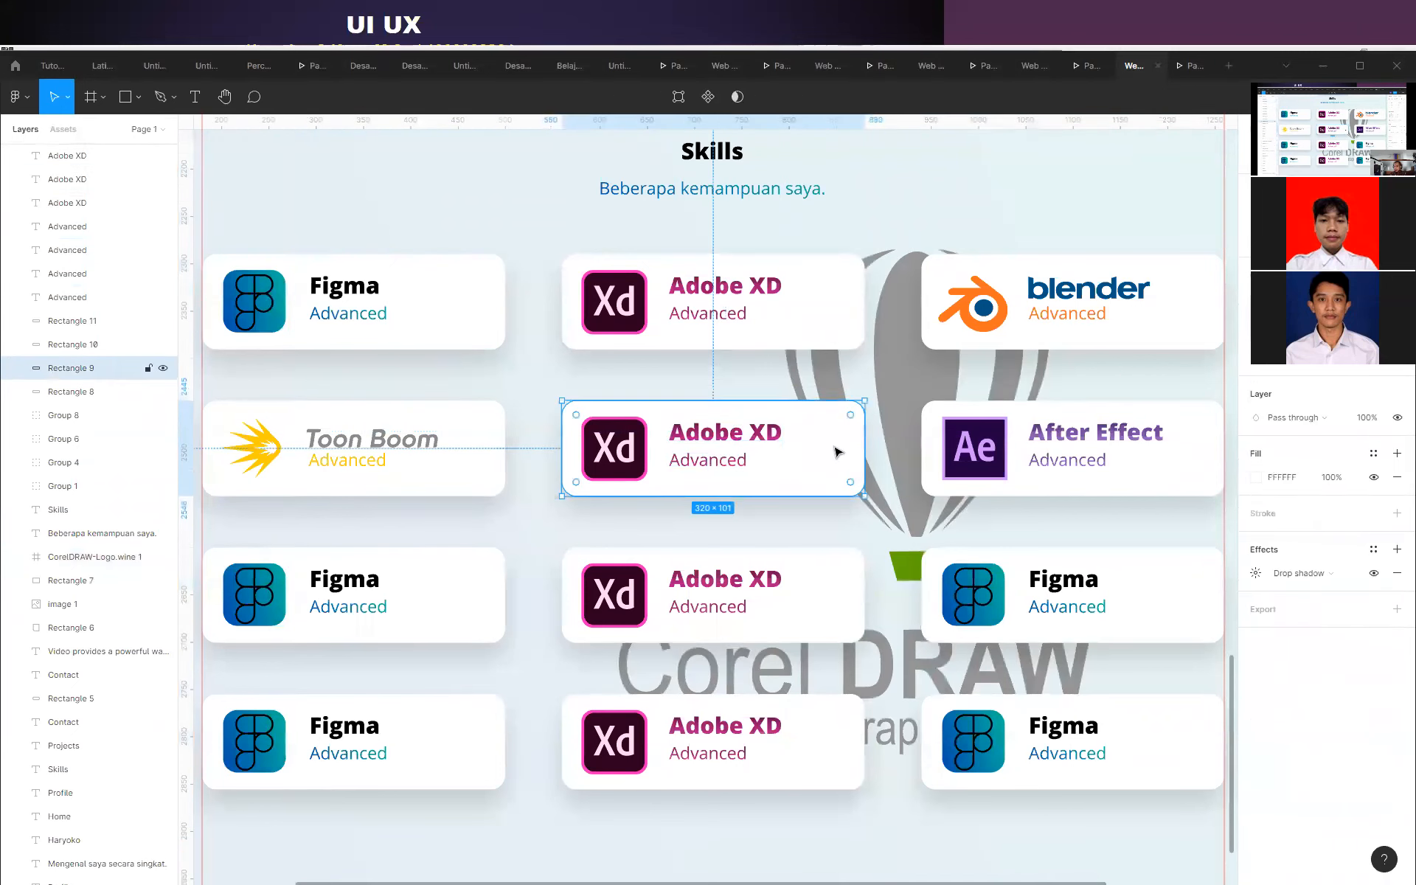
Delete the Adobe XD logo from the second-row middle card.
click(636, 446)
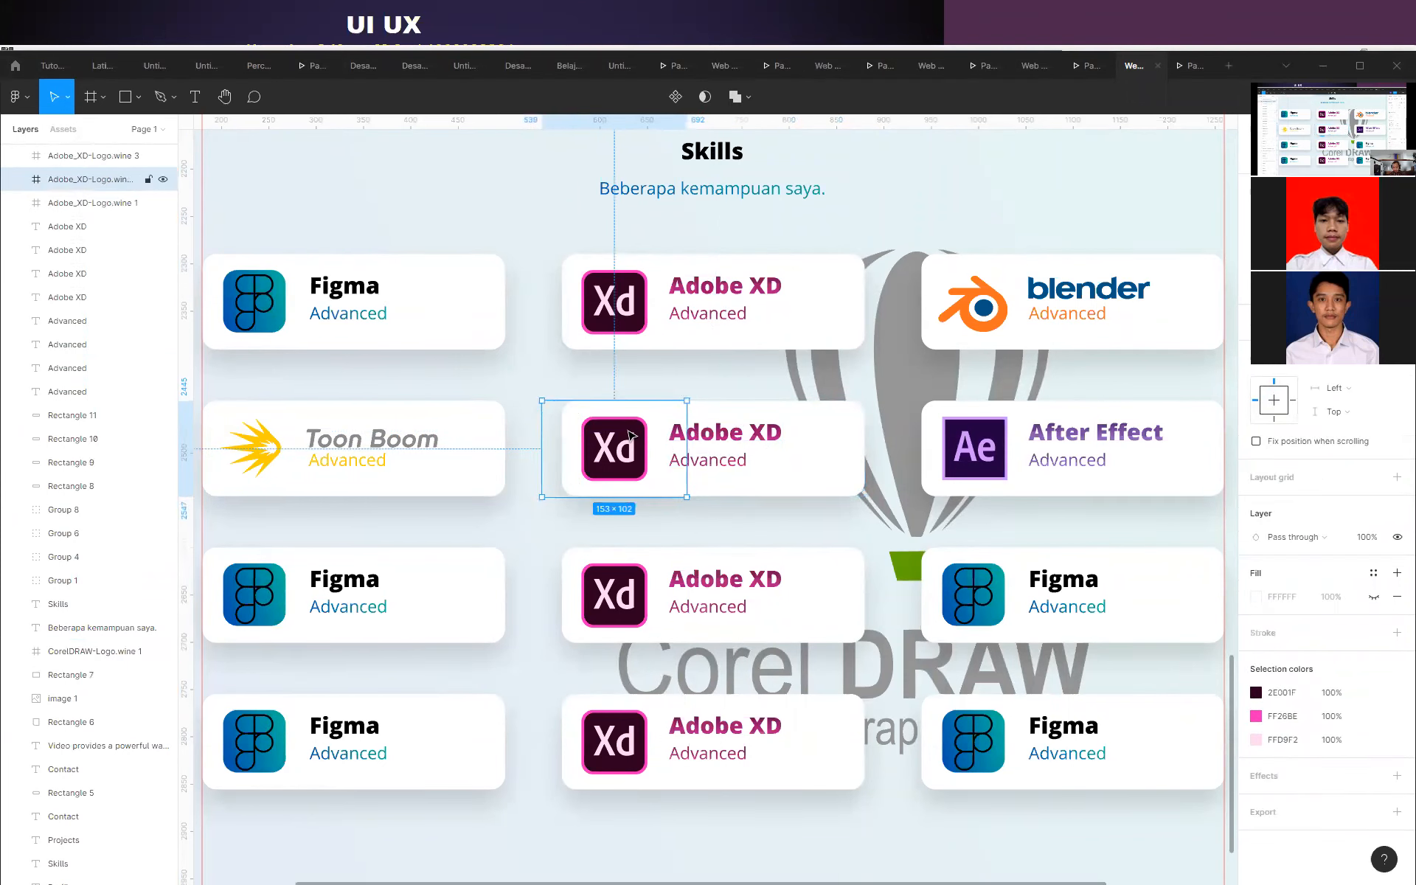
key(Delete)
click(677, 433)
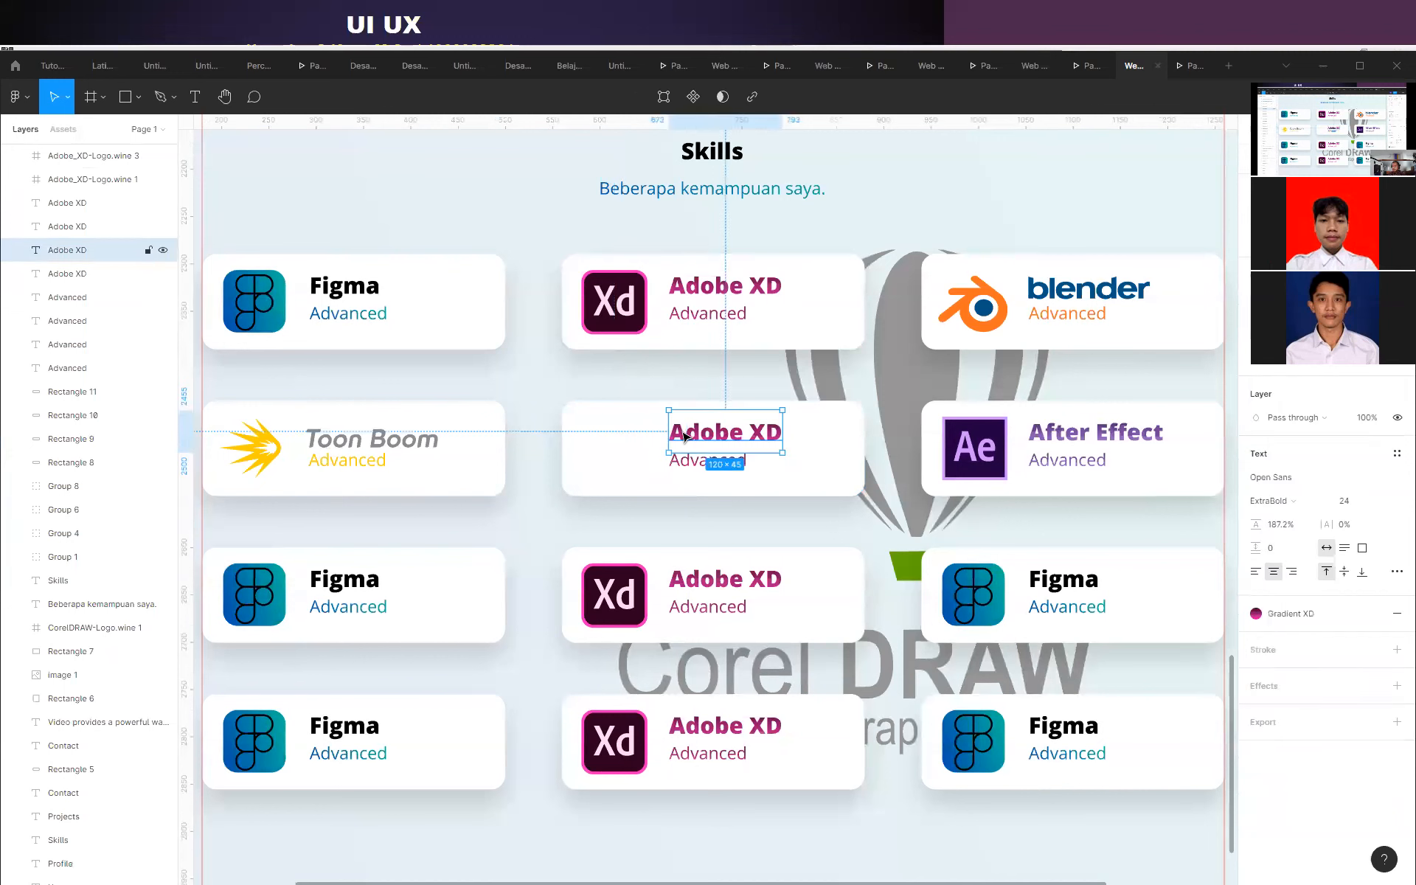
Move the CorelDRAW logo layer above the card backgrounds and try to select the second-row middle card's title, Advanced text and background together.
click(896, 393)
drag(89, 624, 81, 392)
click(769, 441)
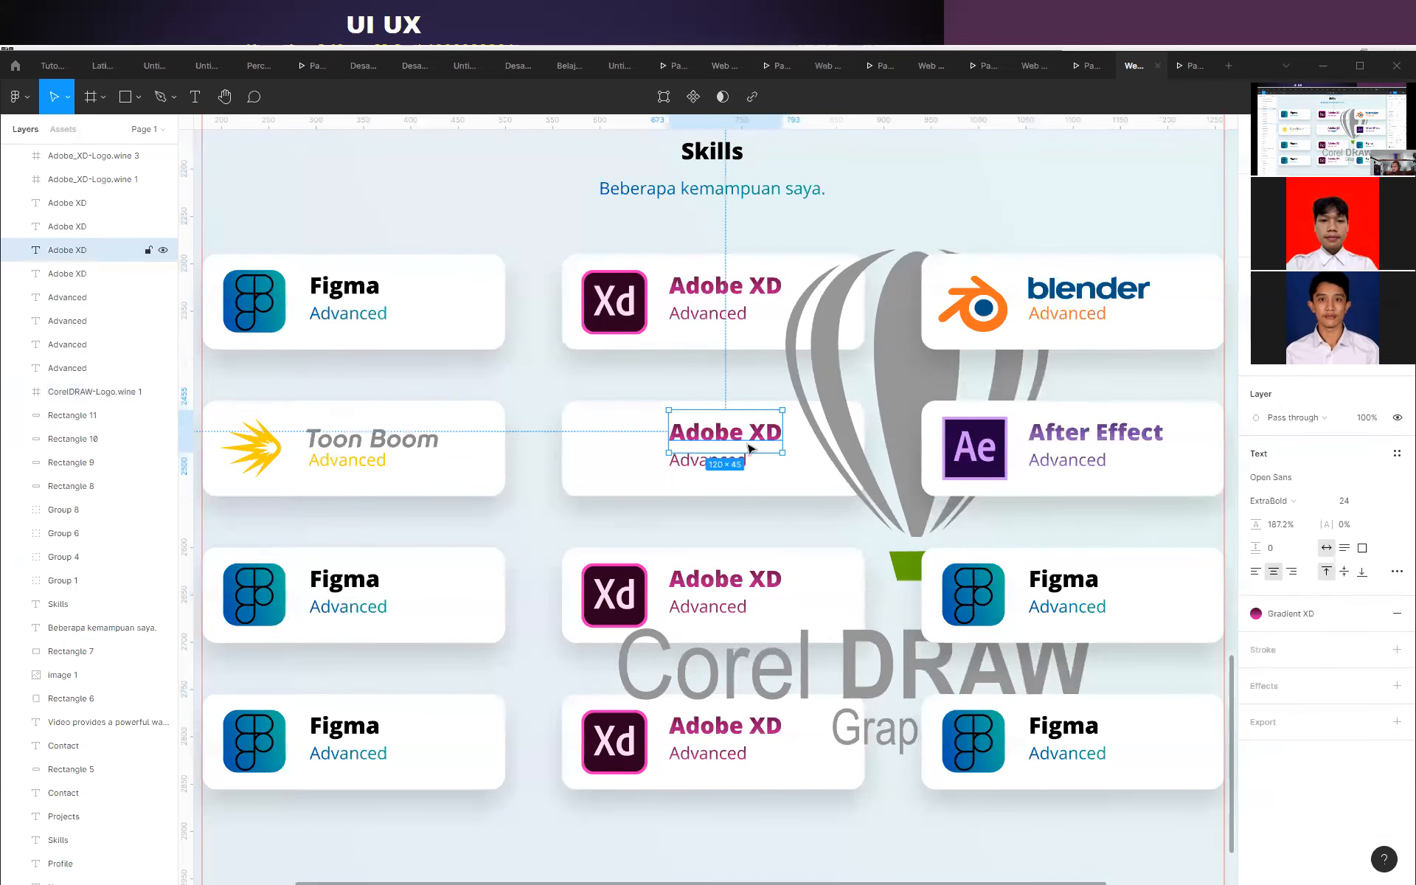
shift+click(663, 461)
shift+click(621, 435)
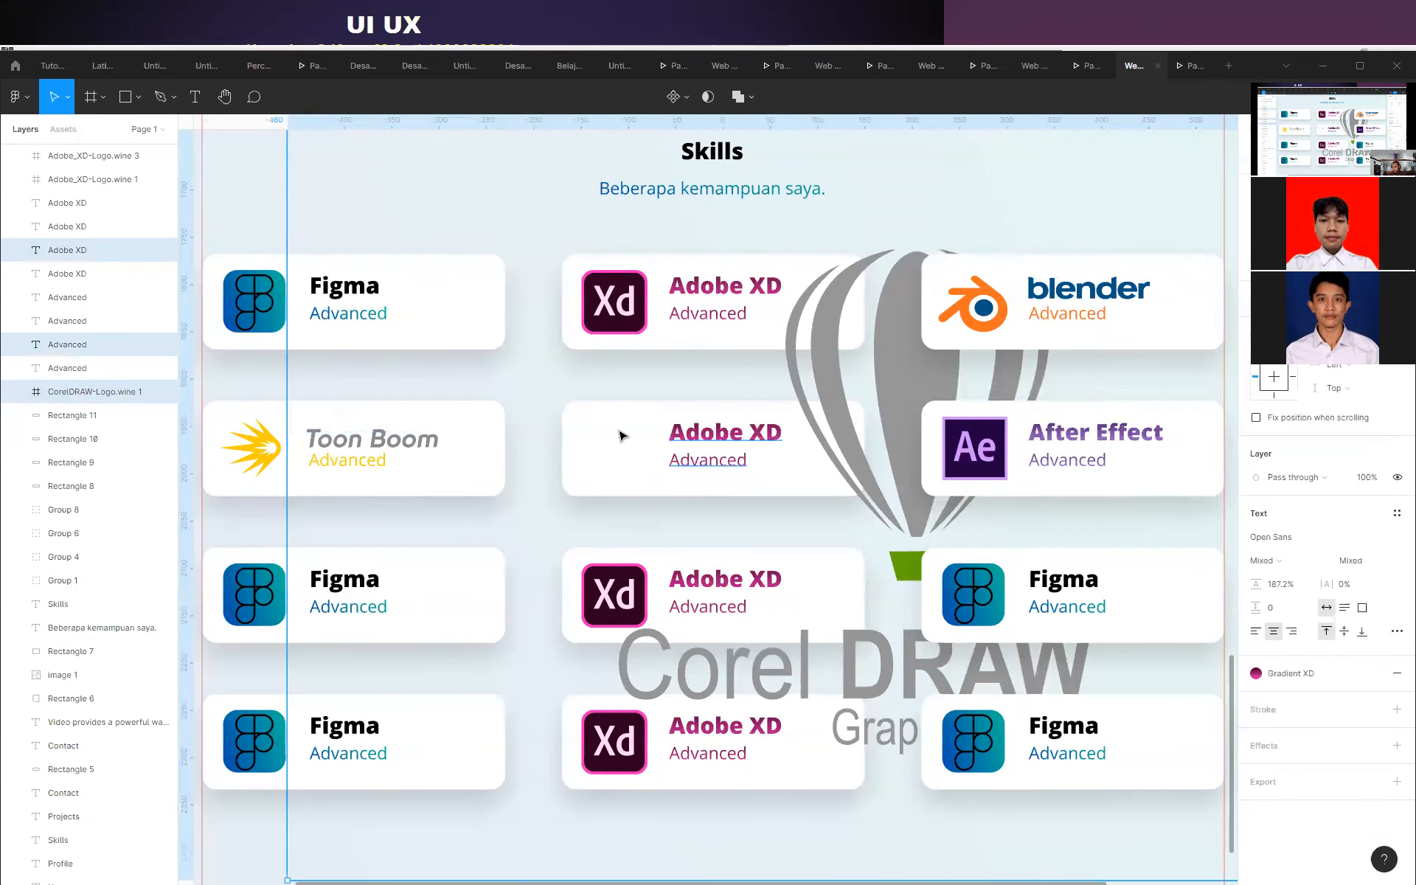
click(699, 403)
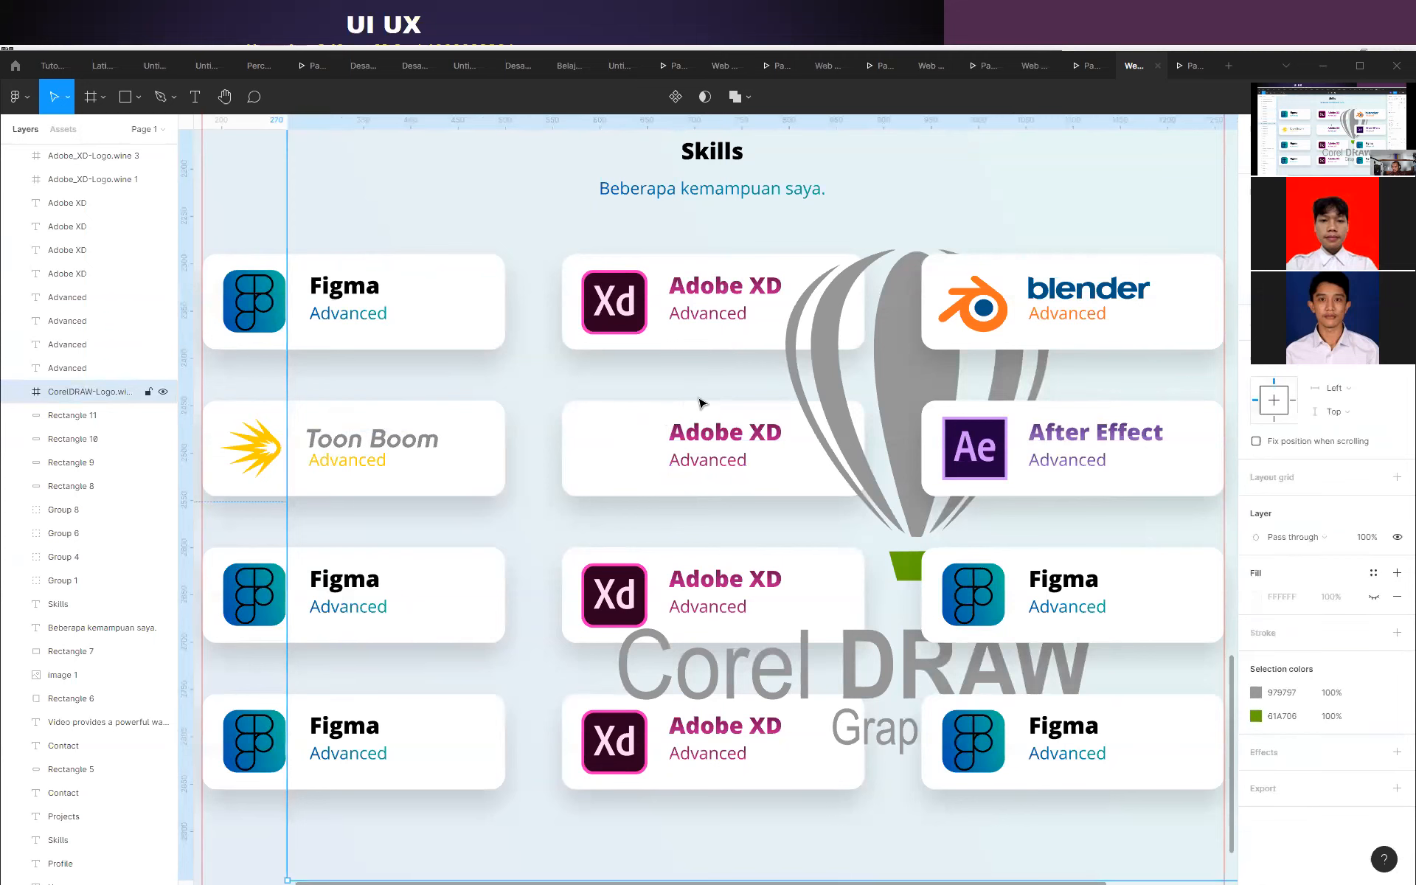
click(733, 435)
click(801, 497)
Move the CorelDRAW logo out of the Desktop - 1 frame to the front of the layer order.
drag(55, 393, 113, 148)
click(18, 249)
click(17, 273)
click(18, 344)
click(19, 344)
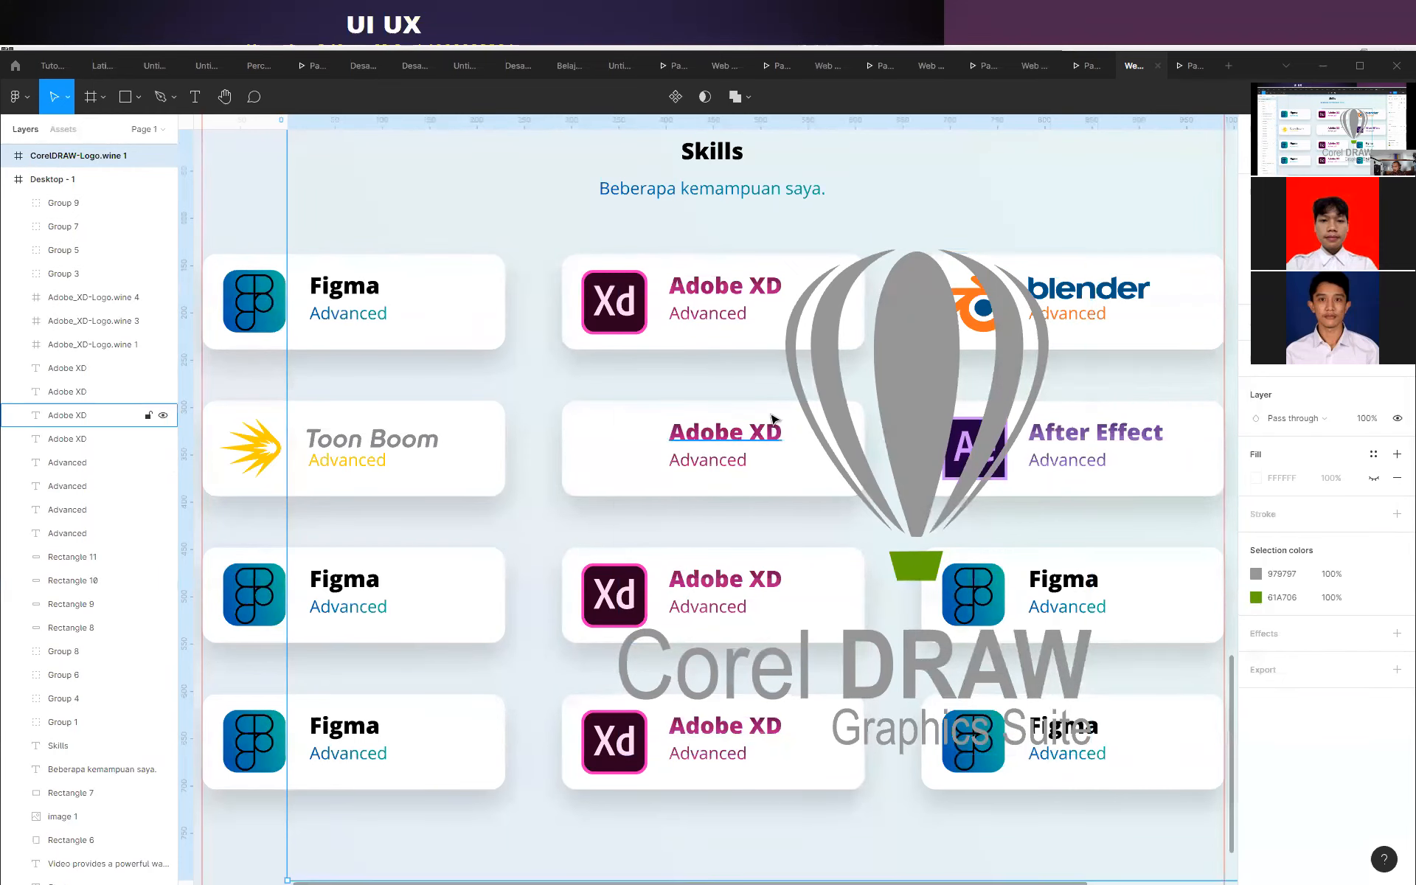
Group the second-row Adobe XD card's title, Advanced text and background, and place the CorelDRAW logo inside that group.
click(729, 435)
shift+click(674, 465)
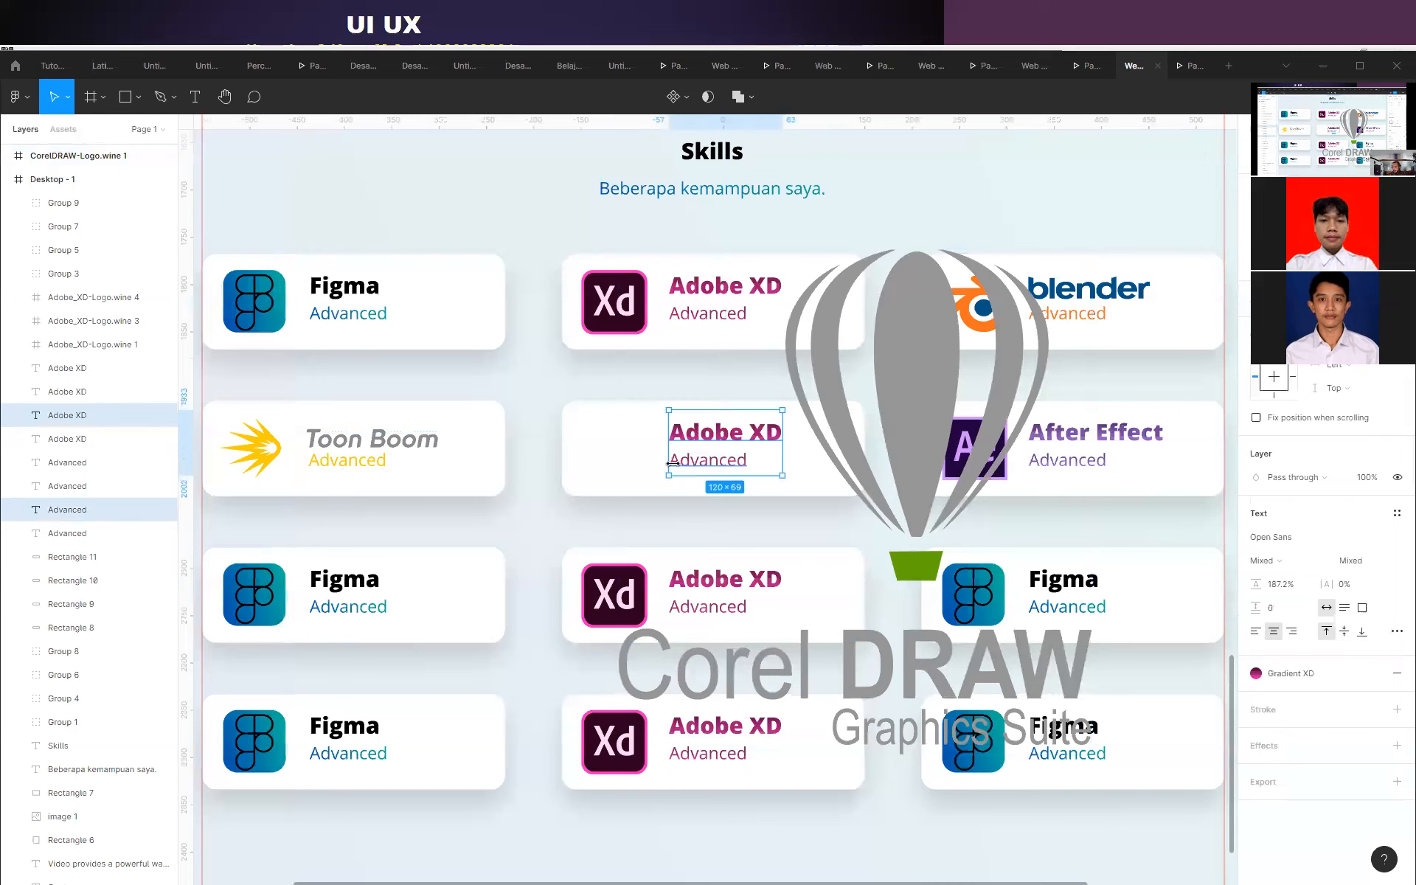
shift+click(628, 461)
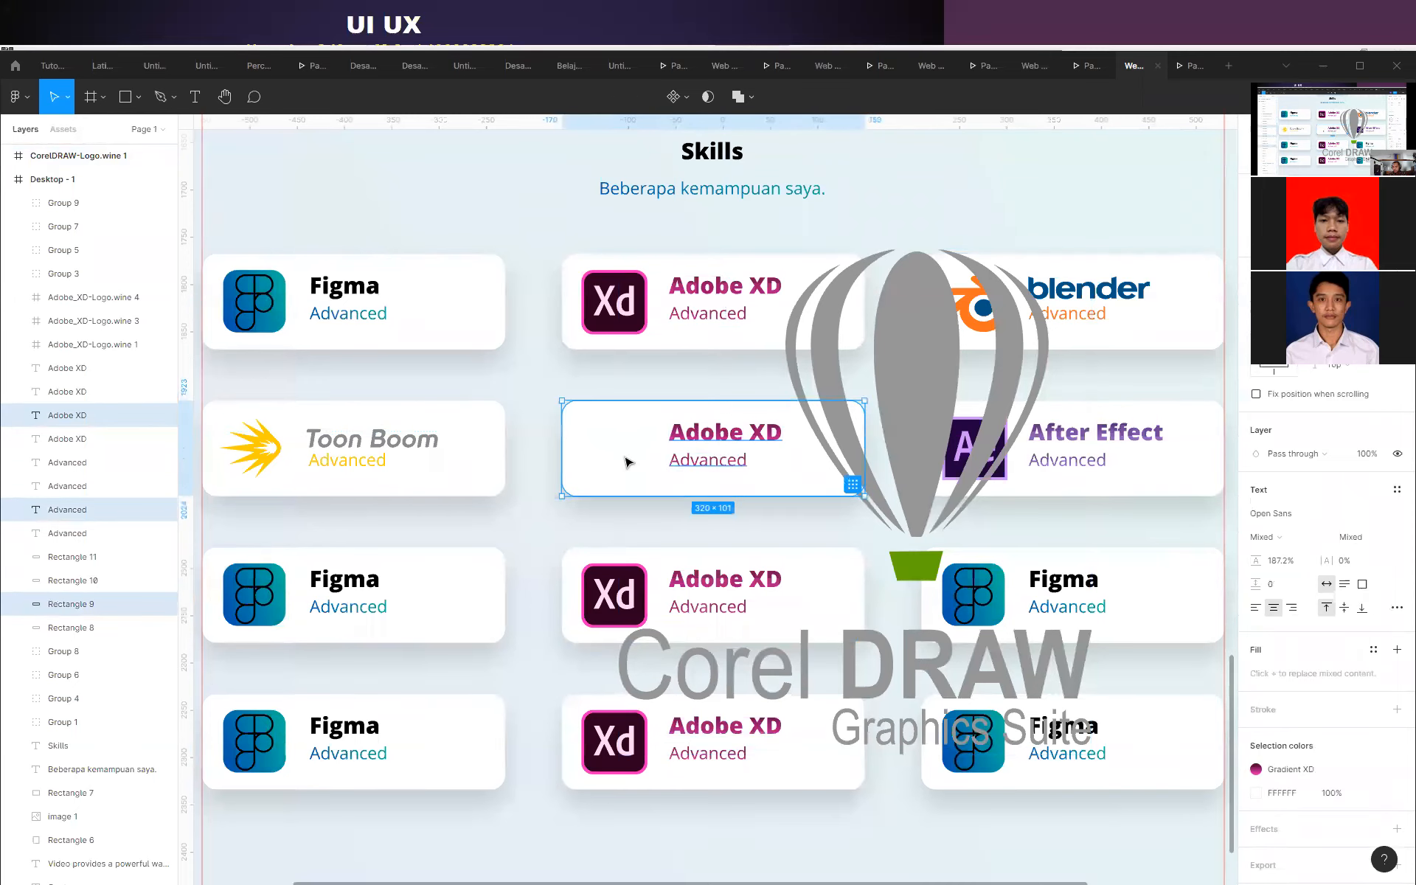
key(ctrl+g)
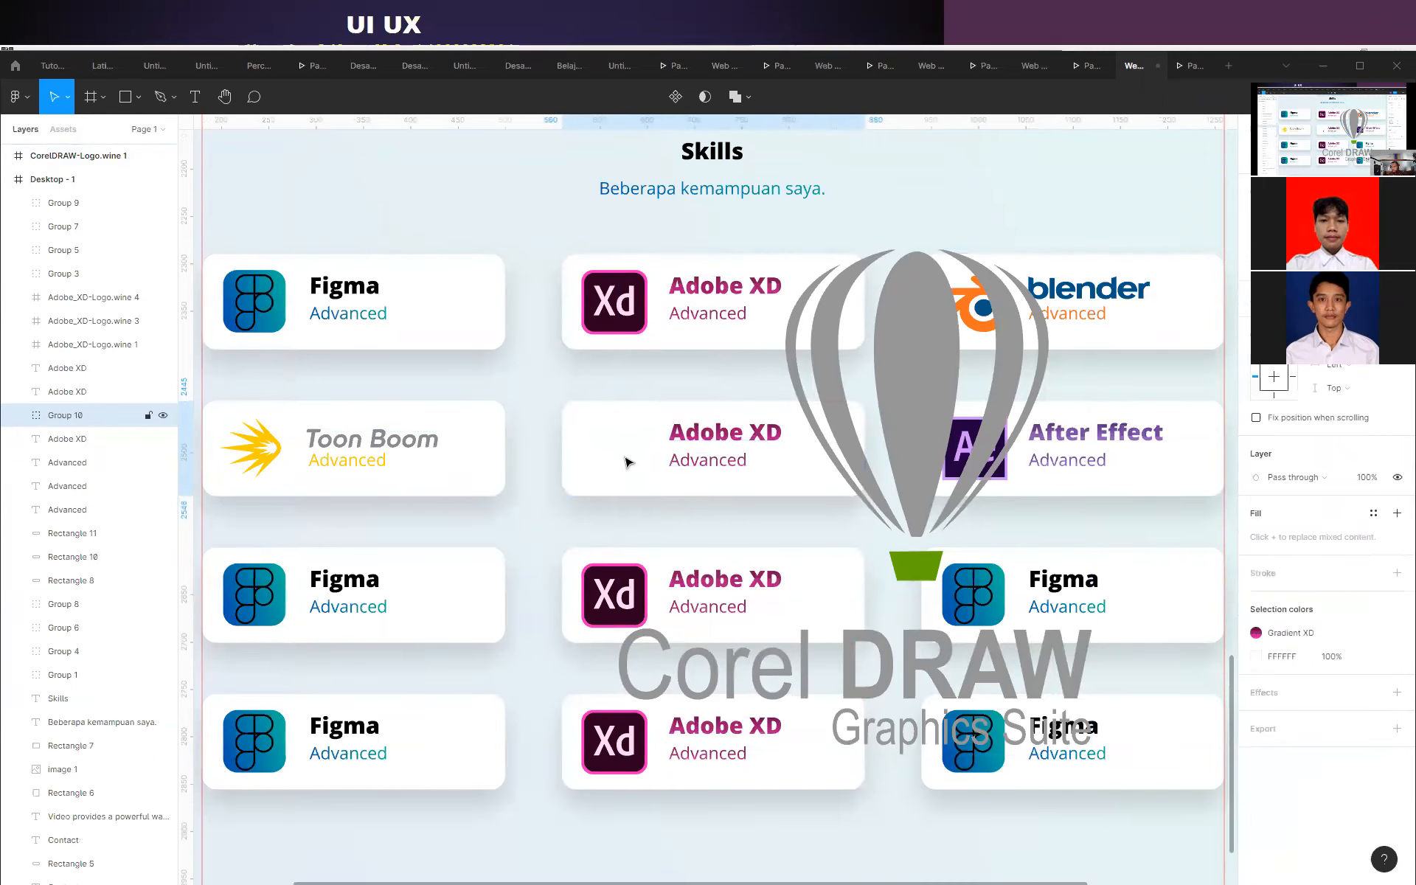
click(18, 415)
drag(78, 156, 98, 426)
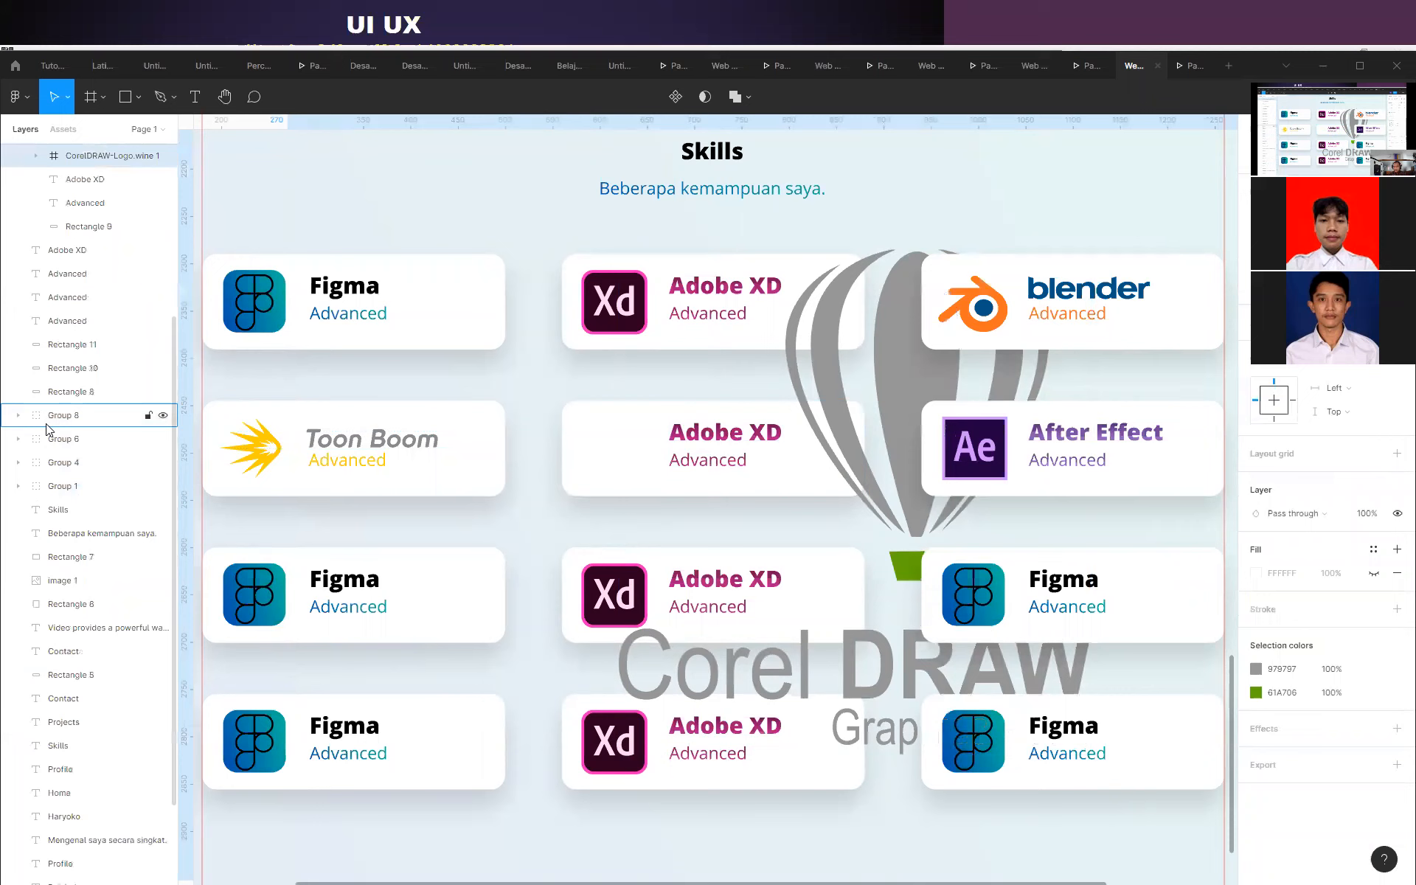
scroll(90, 453, up, 4)
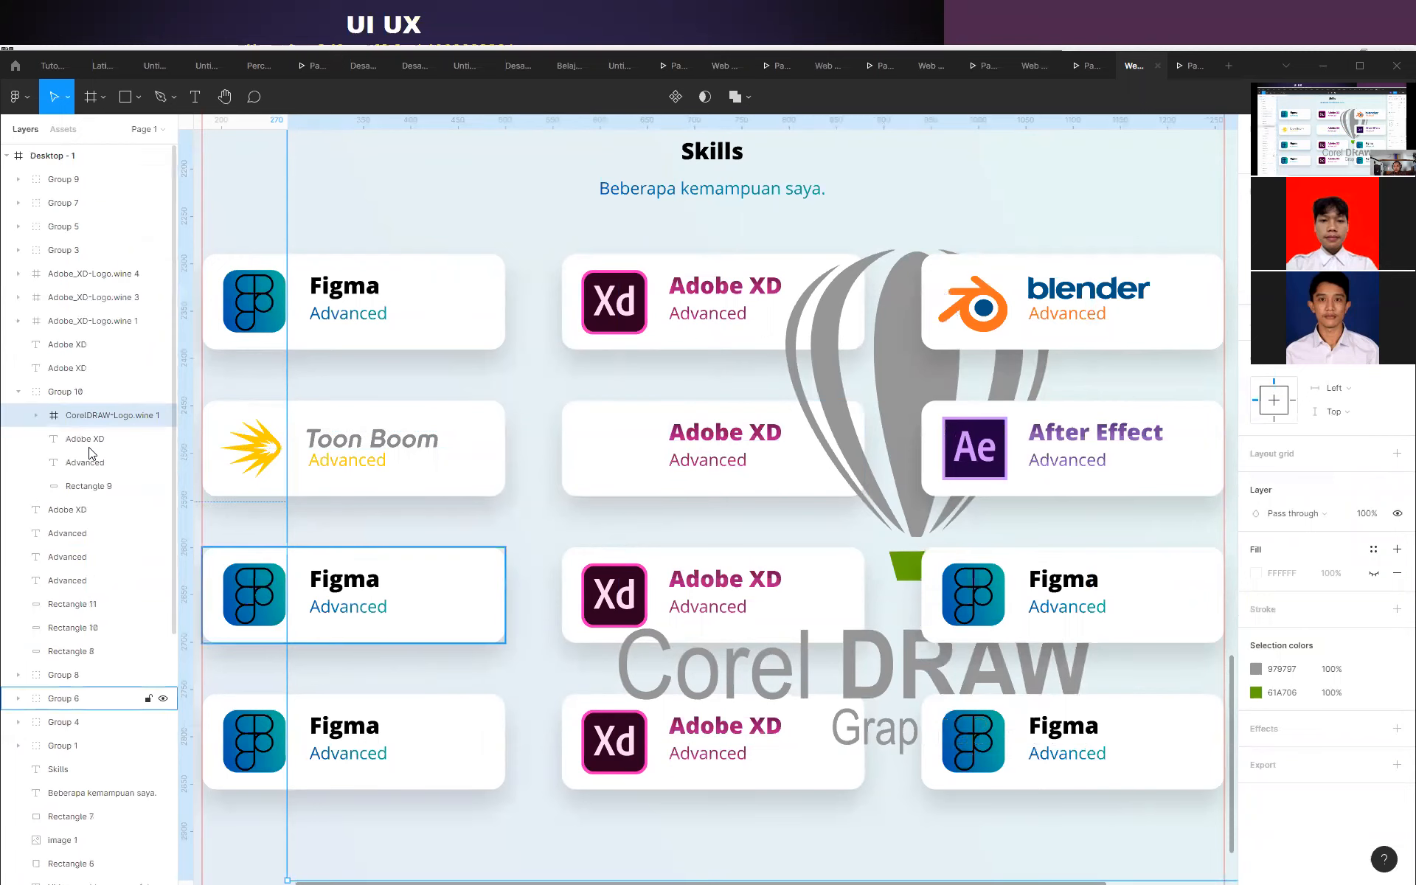
Scale the CorelDRAW artwork g5 down to about 211 × 225 and move it over the middle column's upper cards.
click(36, 415)
click(87, 440)
click(87, 440)
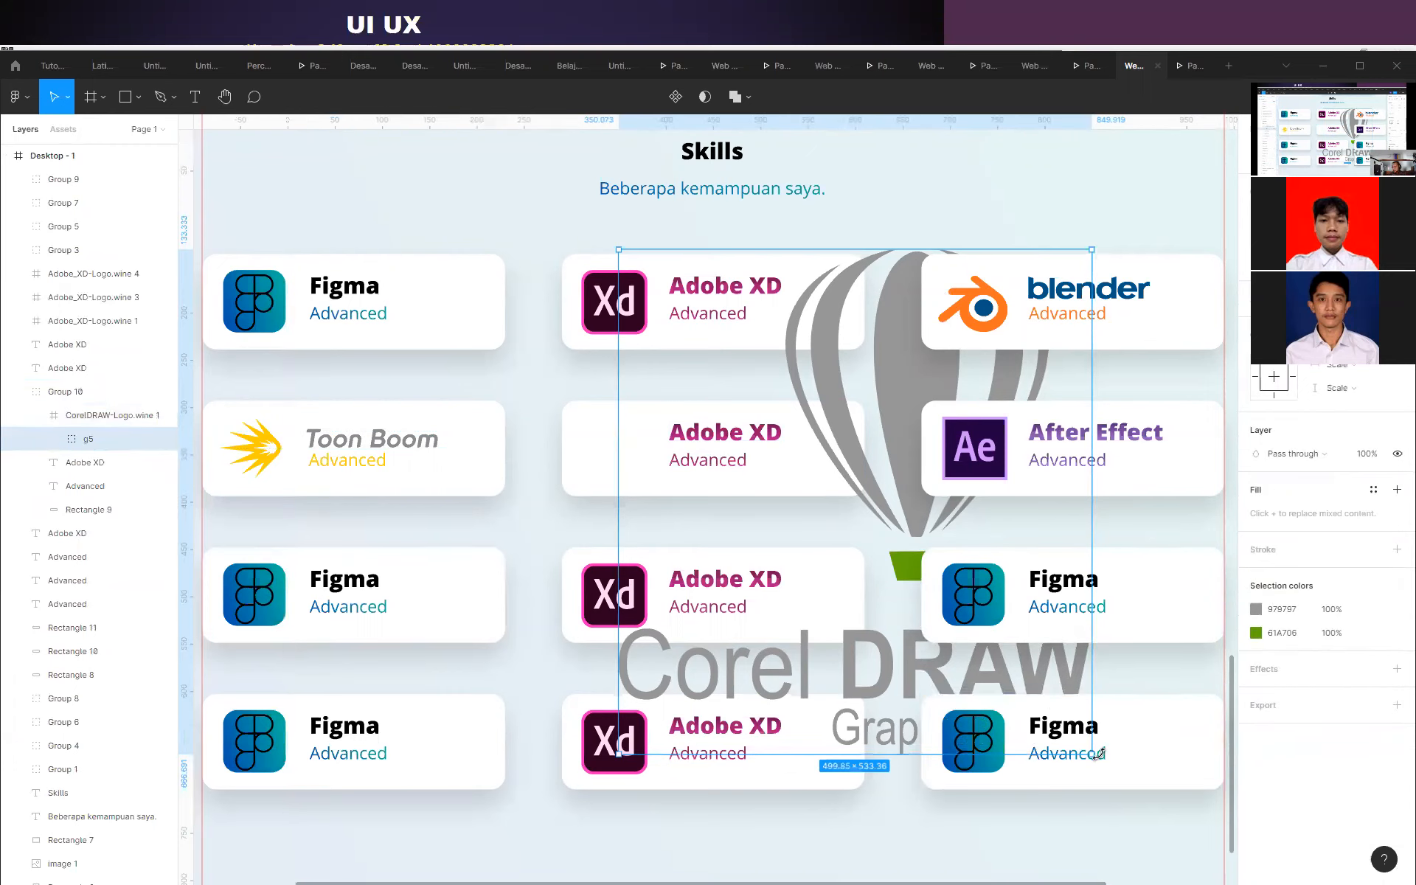
drag(1092, 757, 818, 462)
drag(764, 368, 682, 385)
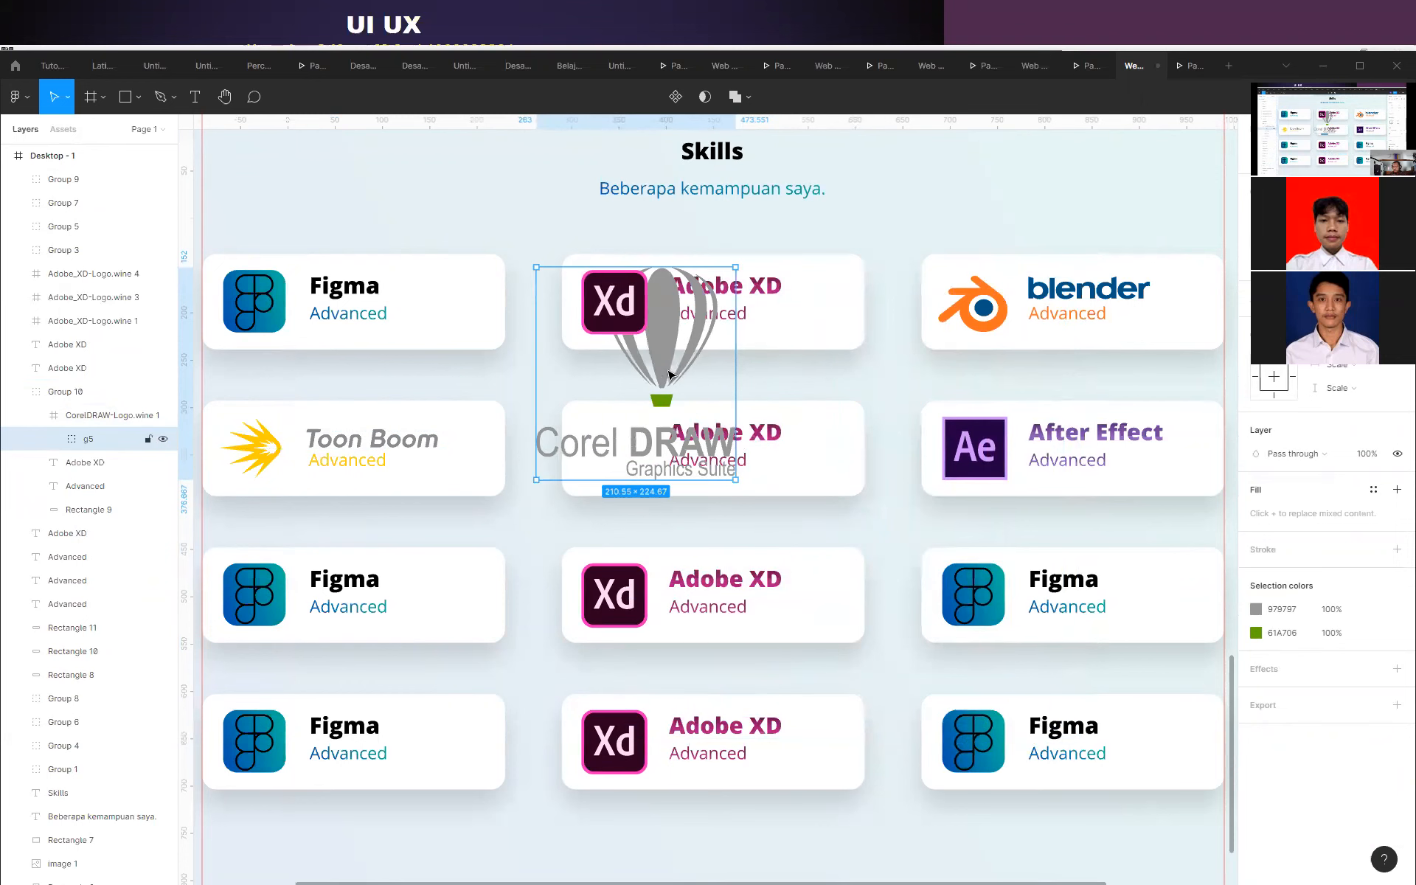
Move the Corel DRAW and Graphics Suite lettering paths out of the logo frame into the card's group.
click(54, 439)
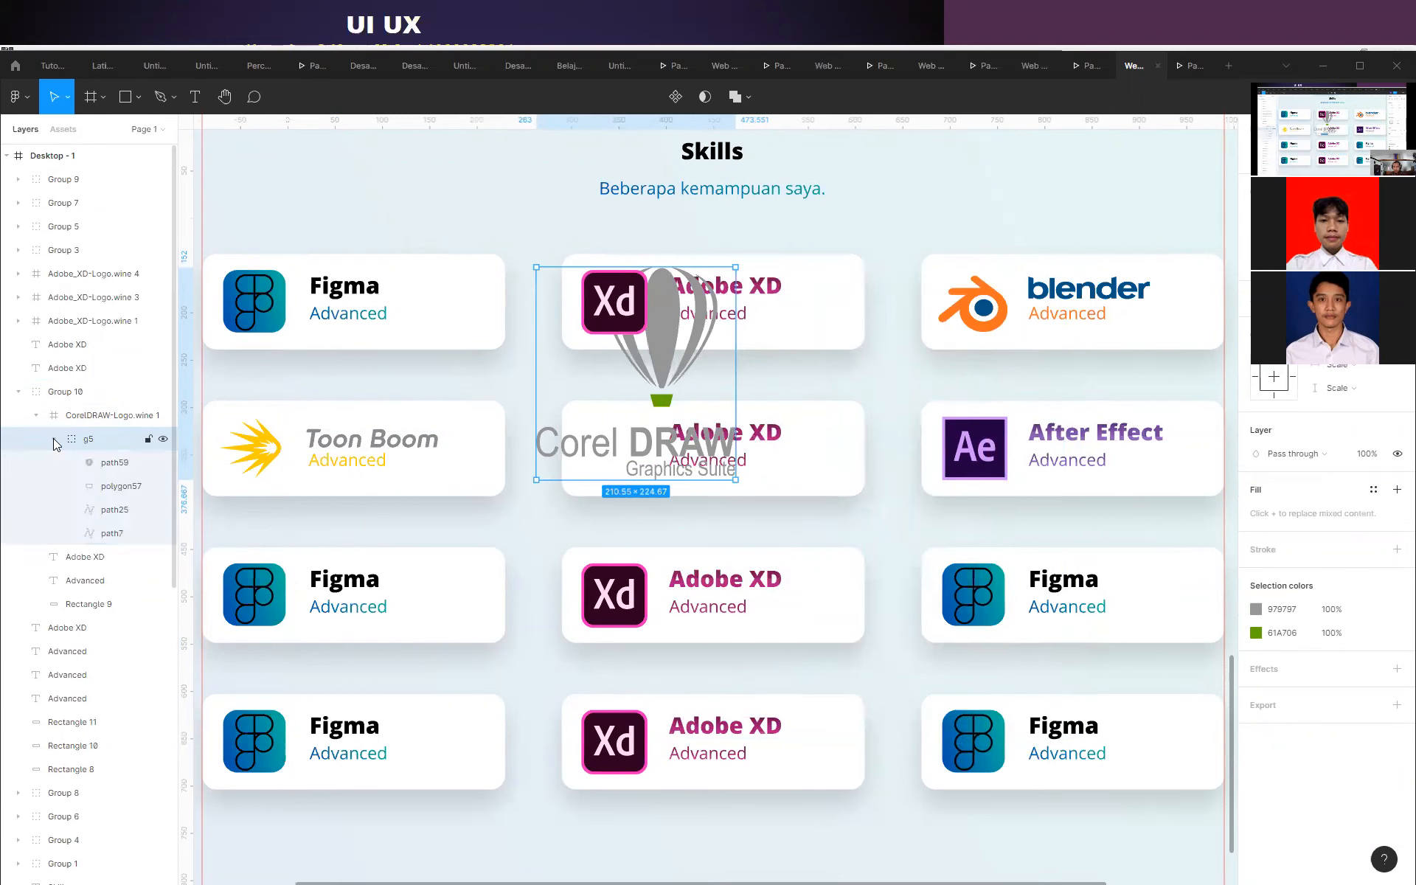
click(118, 463)
shift+click(123, 487)
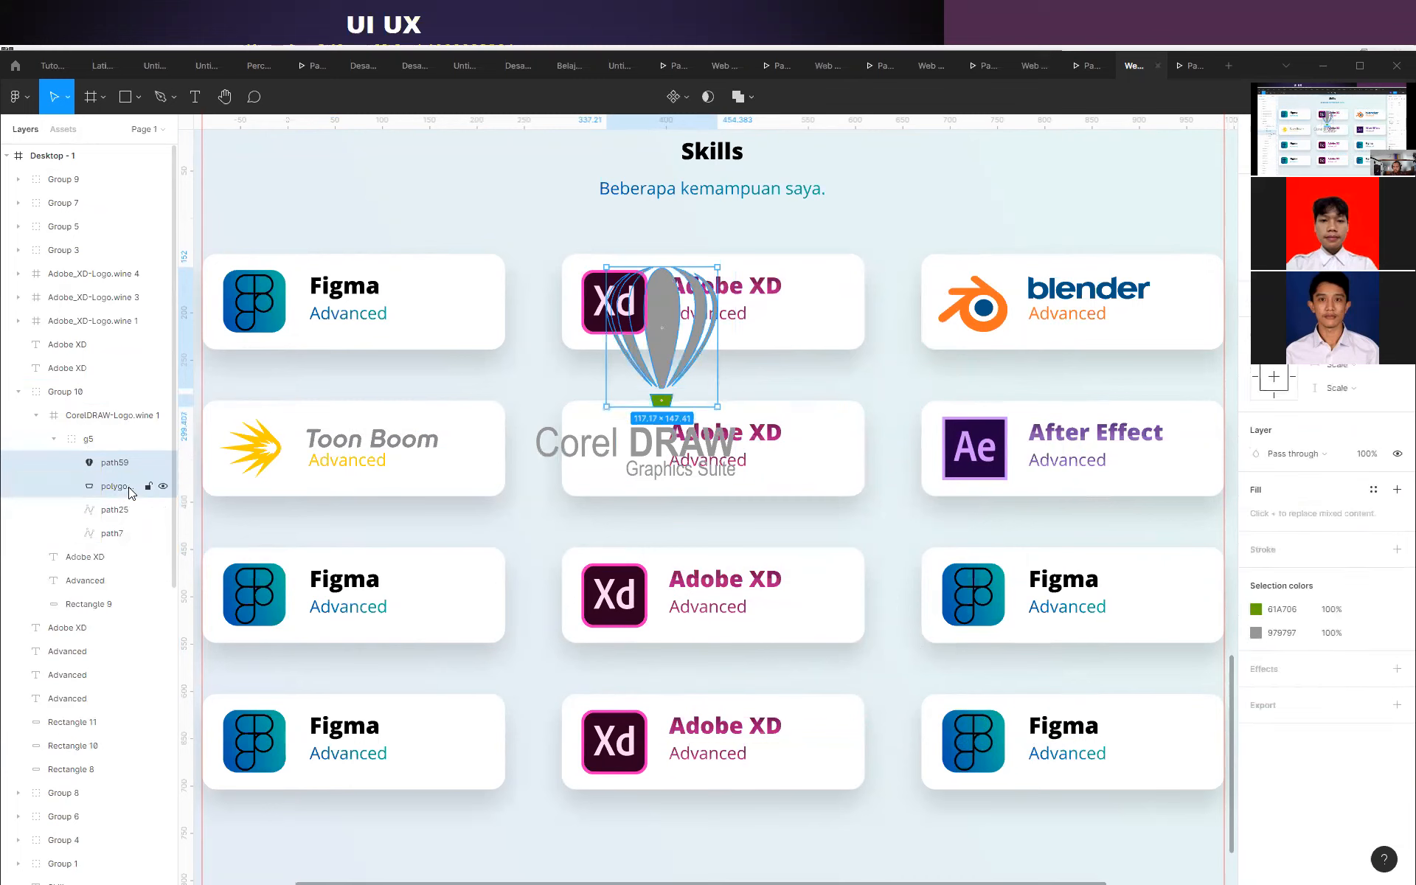
click(118, 511)
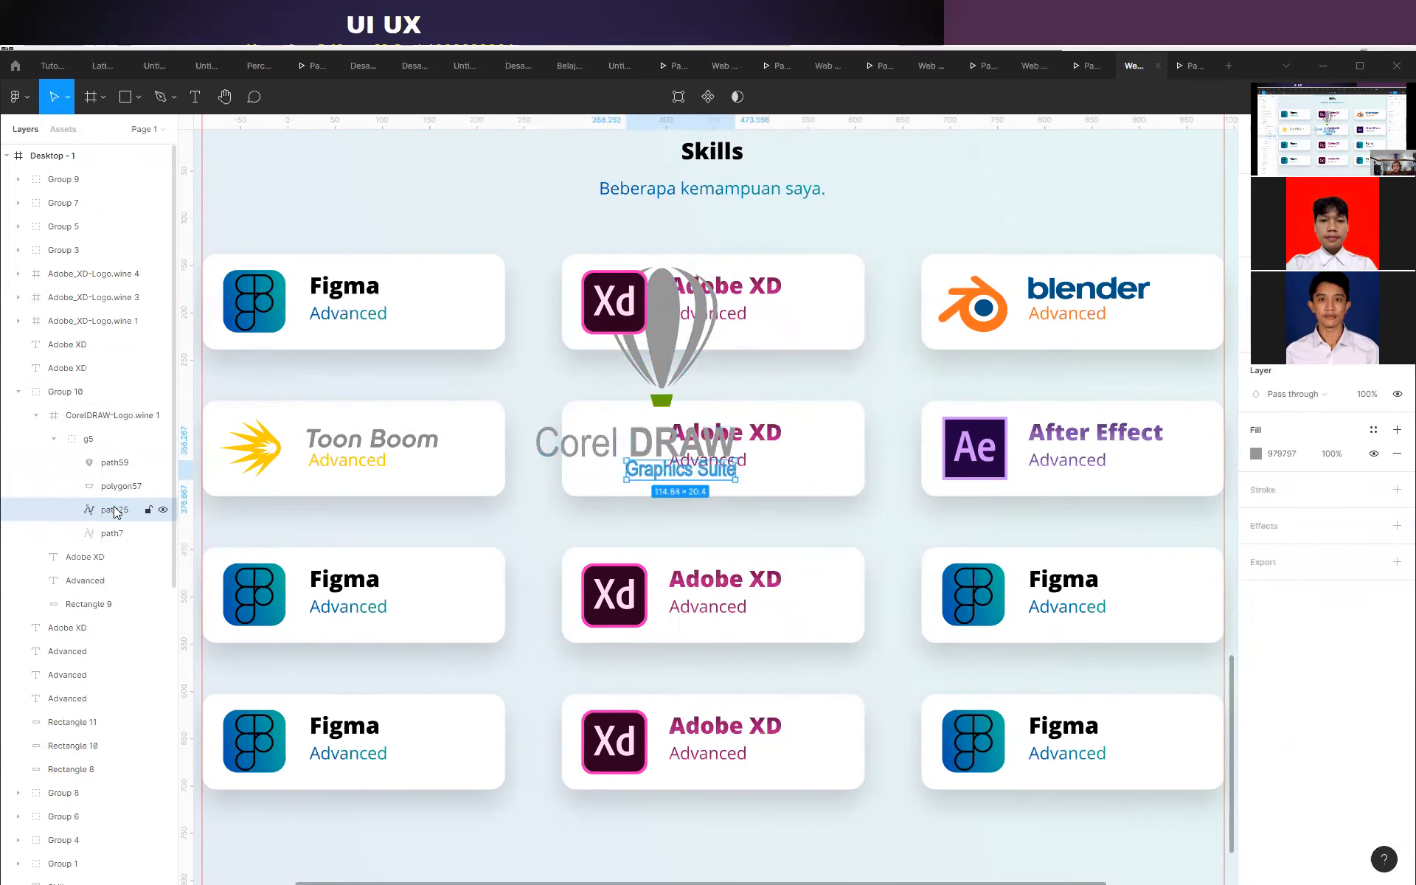
shift+click(115, 532)
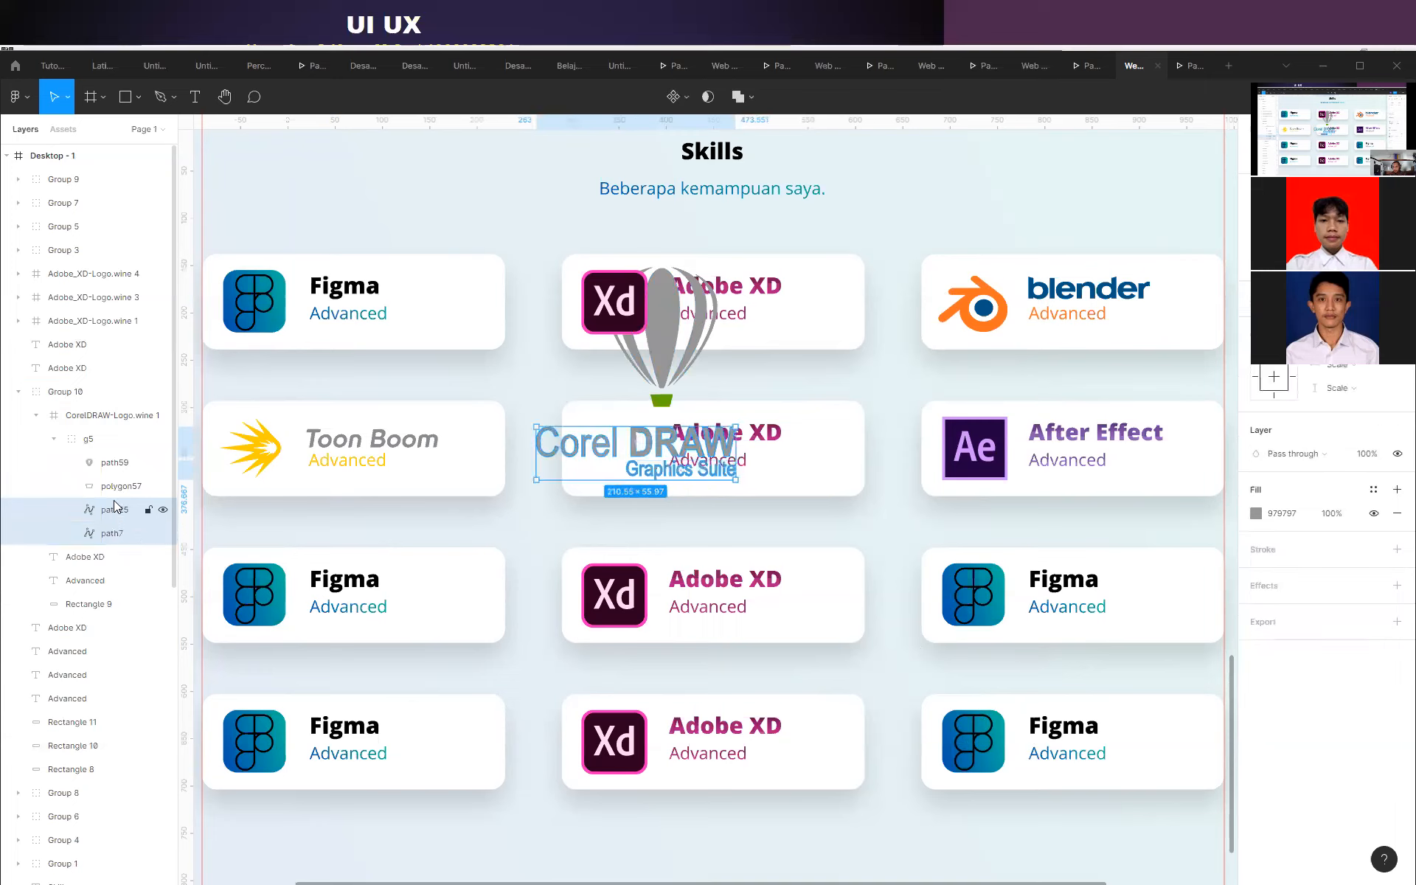
drag(115, 514, 85, 413)
Move the balloon group g5 out of the CorelDRAW logo frame and delete the emptied frame.
click(89, 467)
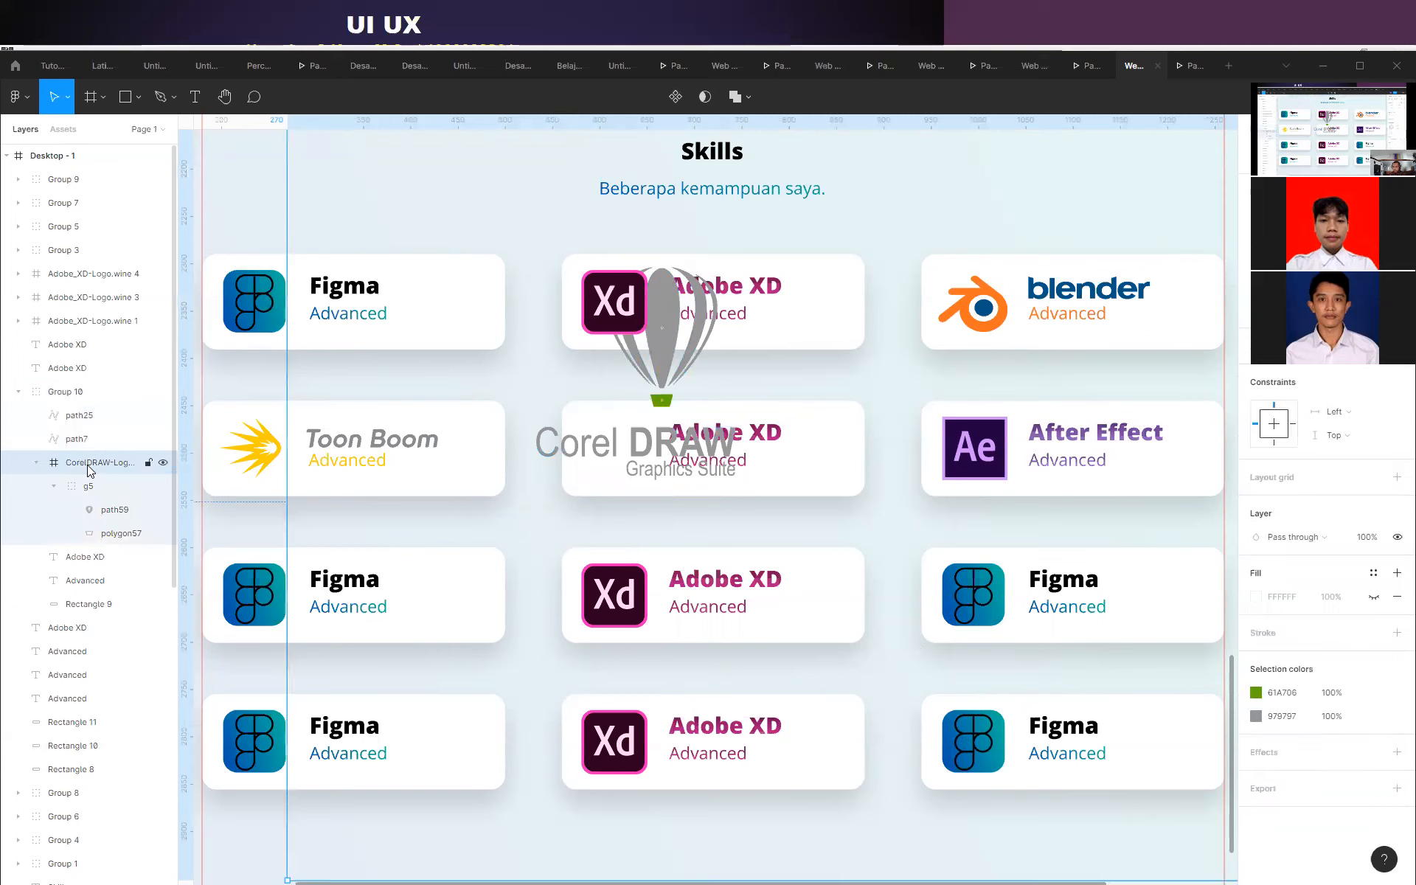
click(89, 486)
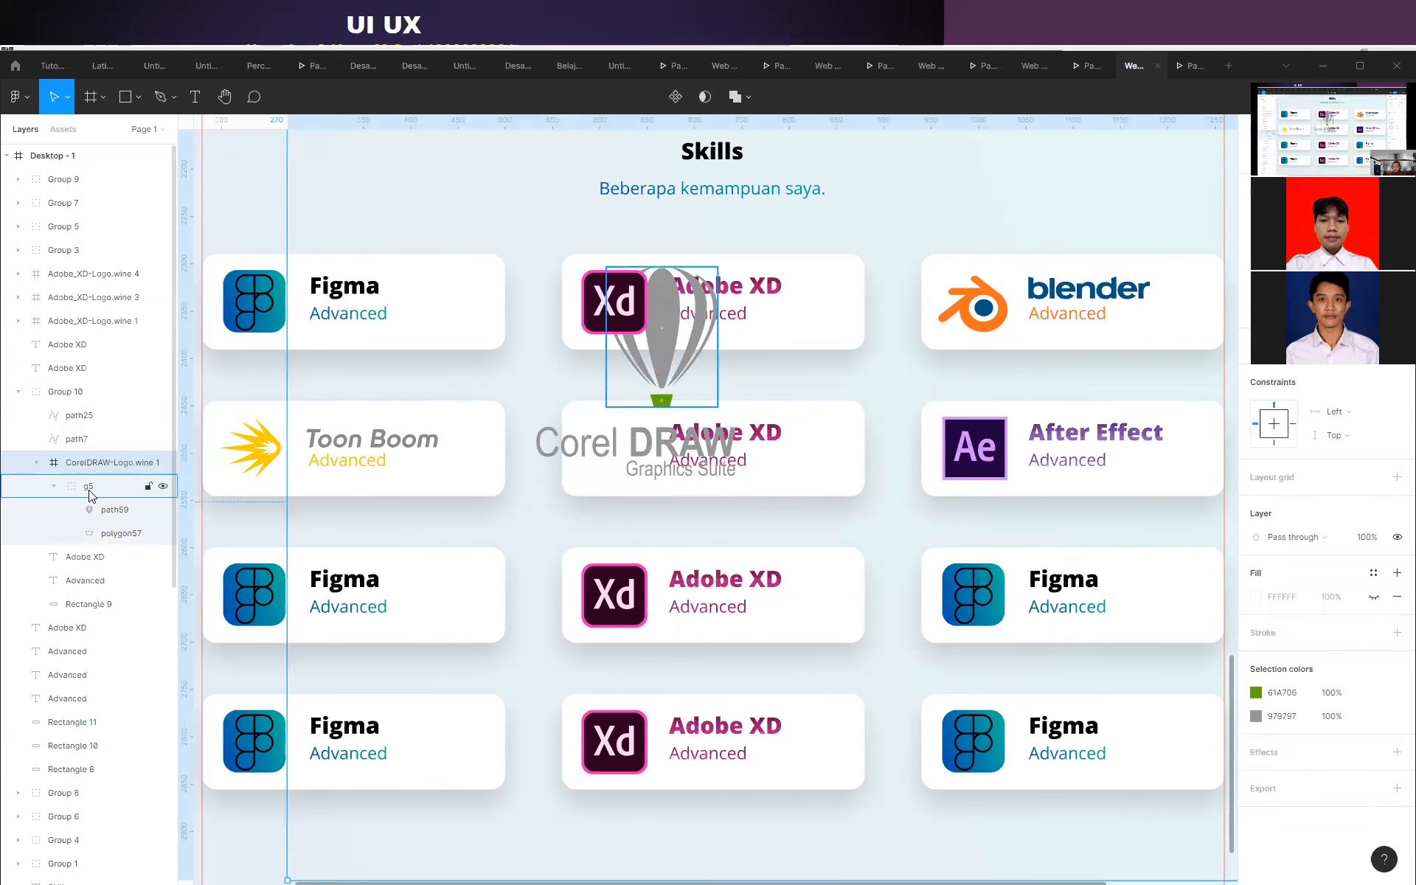
click(54, 486)
drag(89, 486, 79, 413)
click(99, 487)
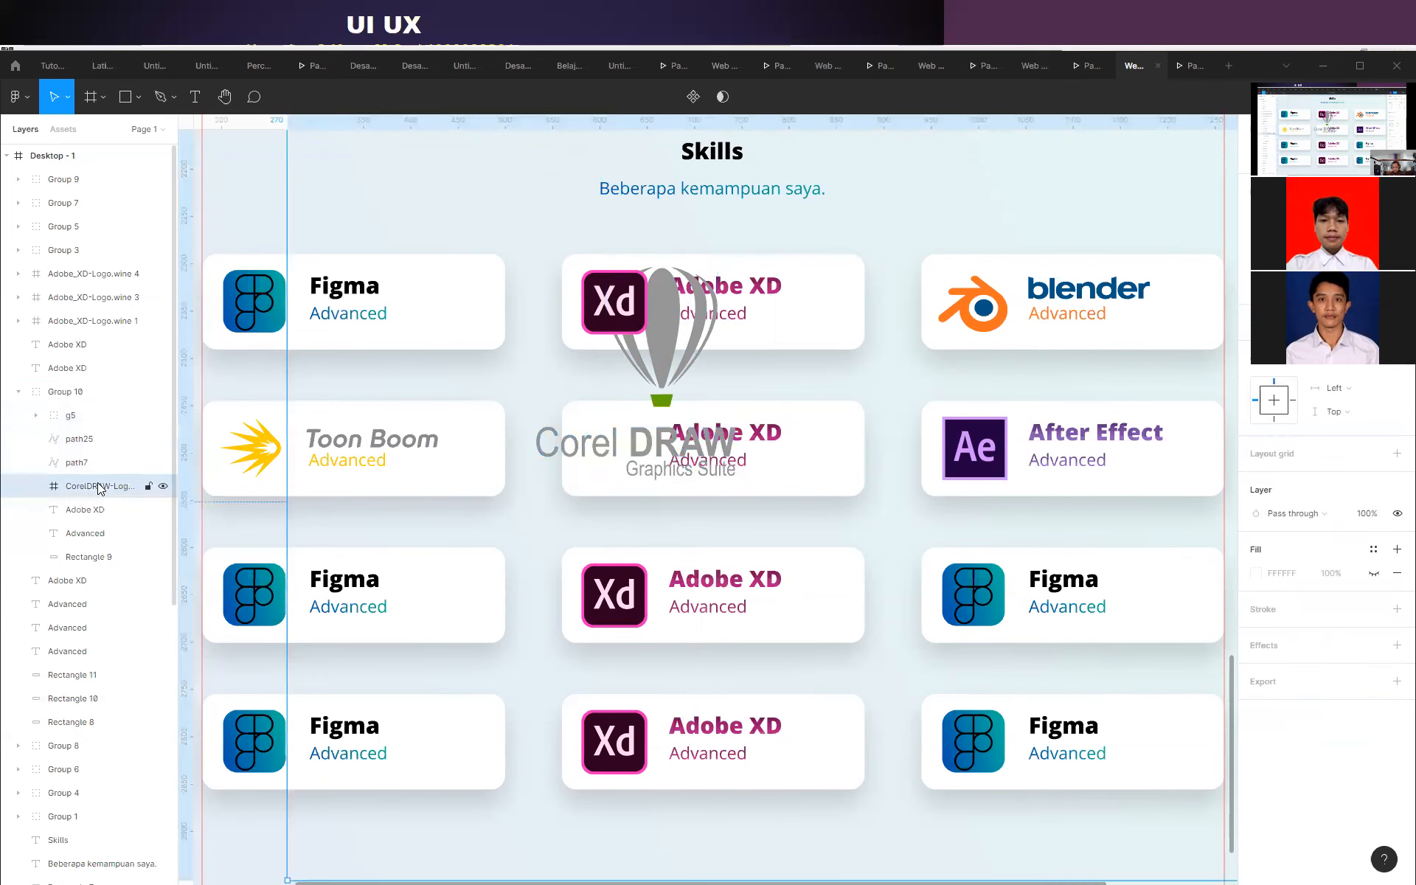
key(Delete)
Scale the balloon down to about 85 × 107 and place it in the logo area of the second-row middle card.
click(166, 416)
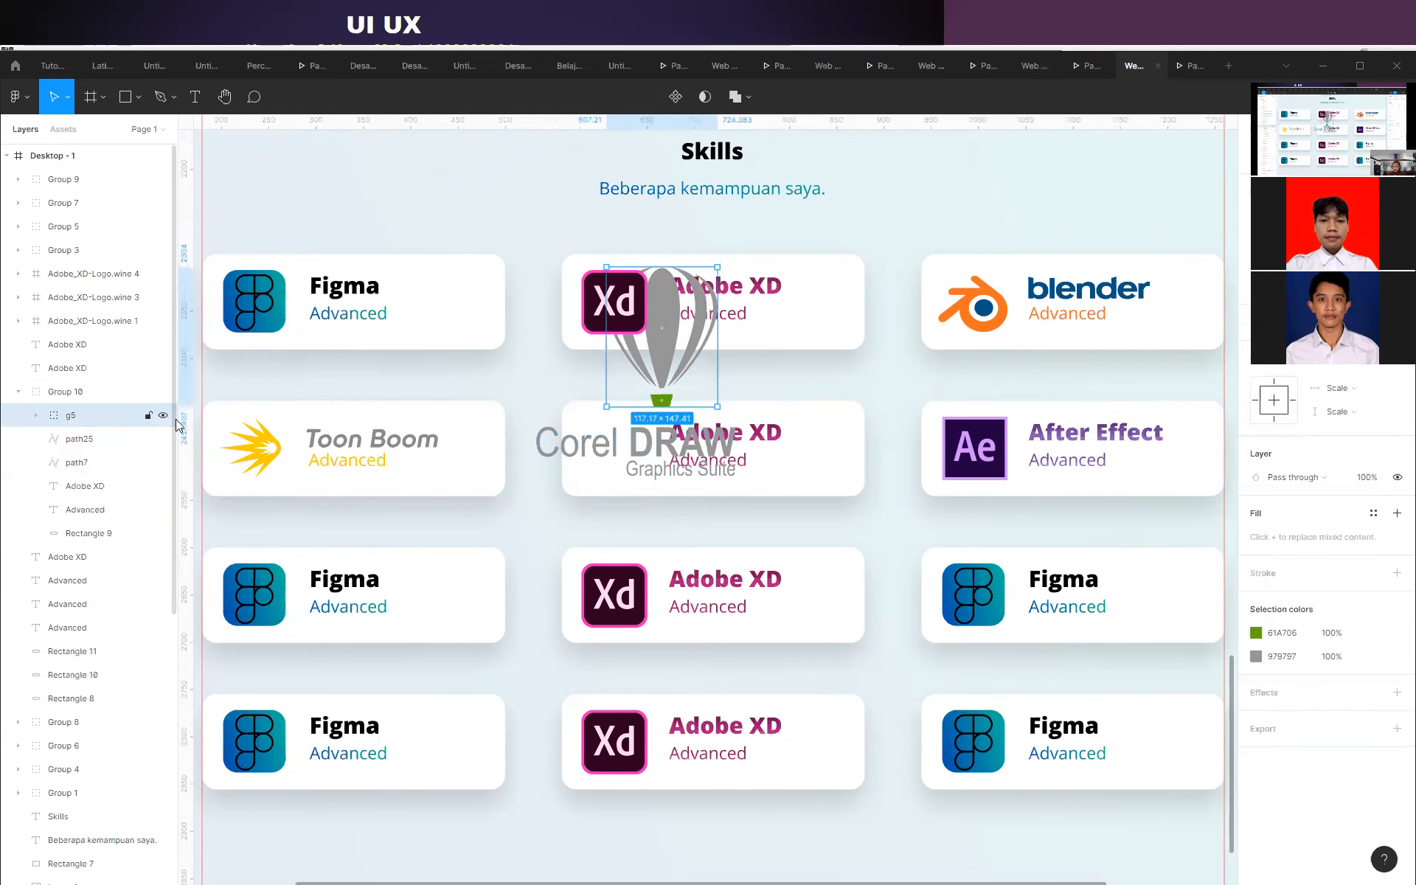
drag(717, 407, 688, 369)
drag(650, 308, 617, 443)
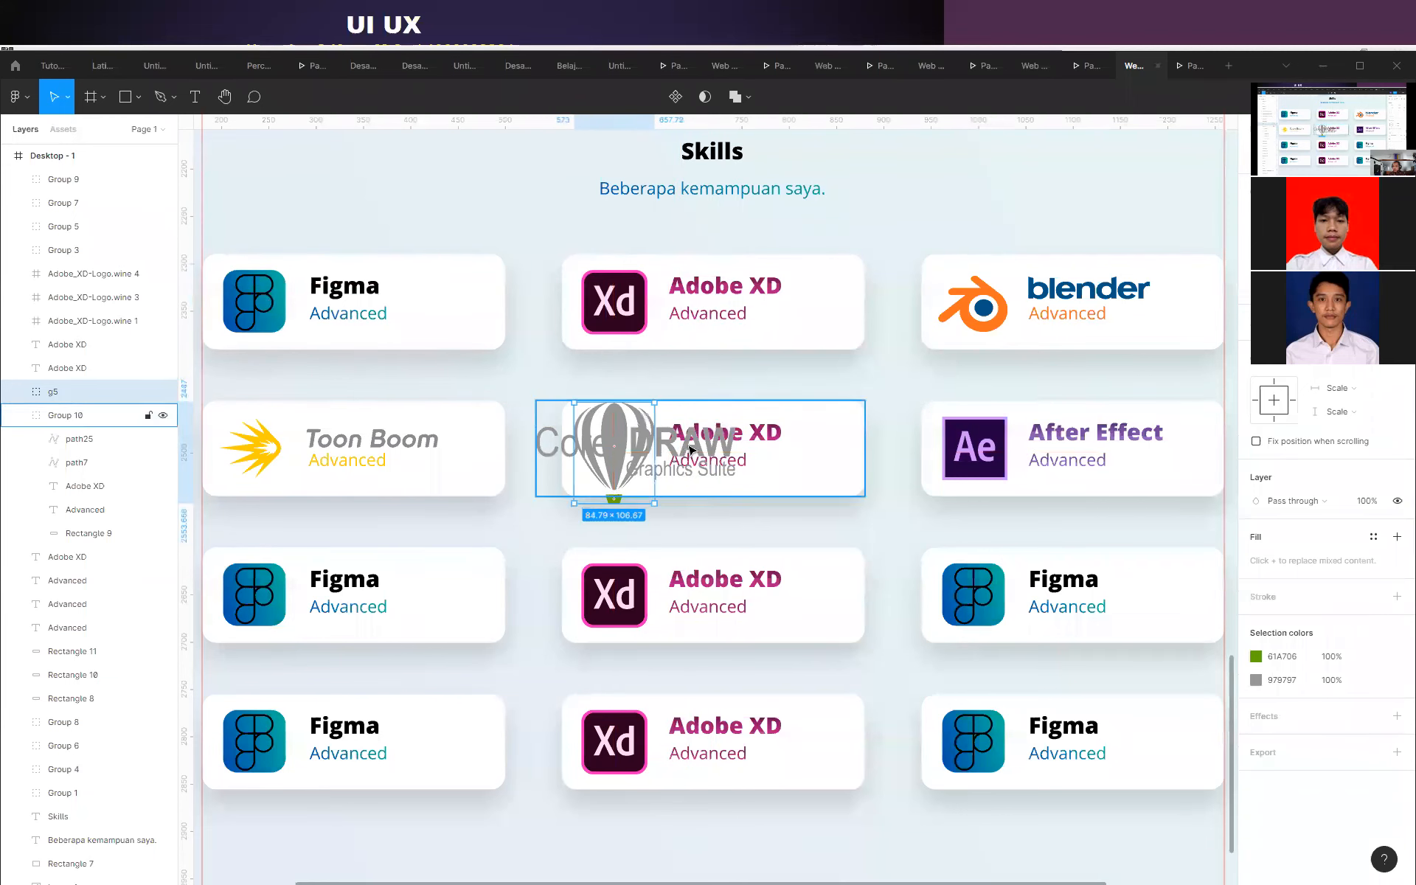
Move the Corel DRAW Graphics Suite lettering beside the balloon, group its two paths and scale it to about 131 × 35.
click(80, 441)
shift+click(77, 462)
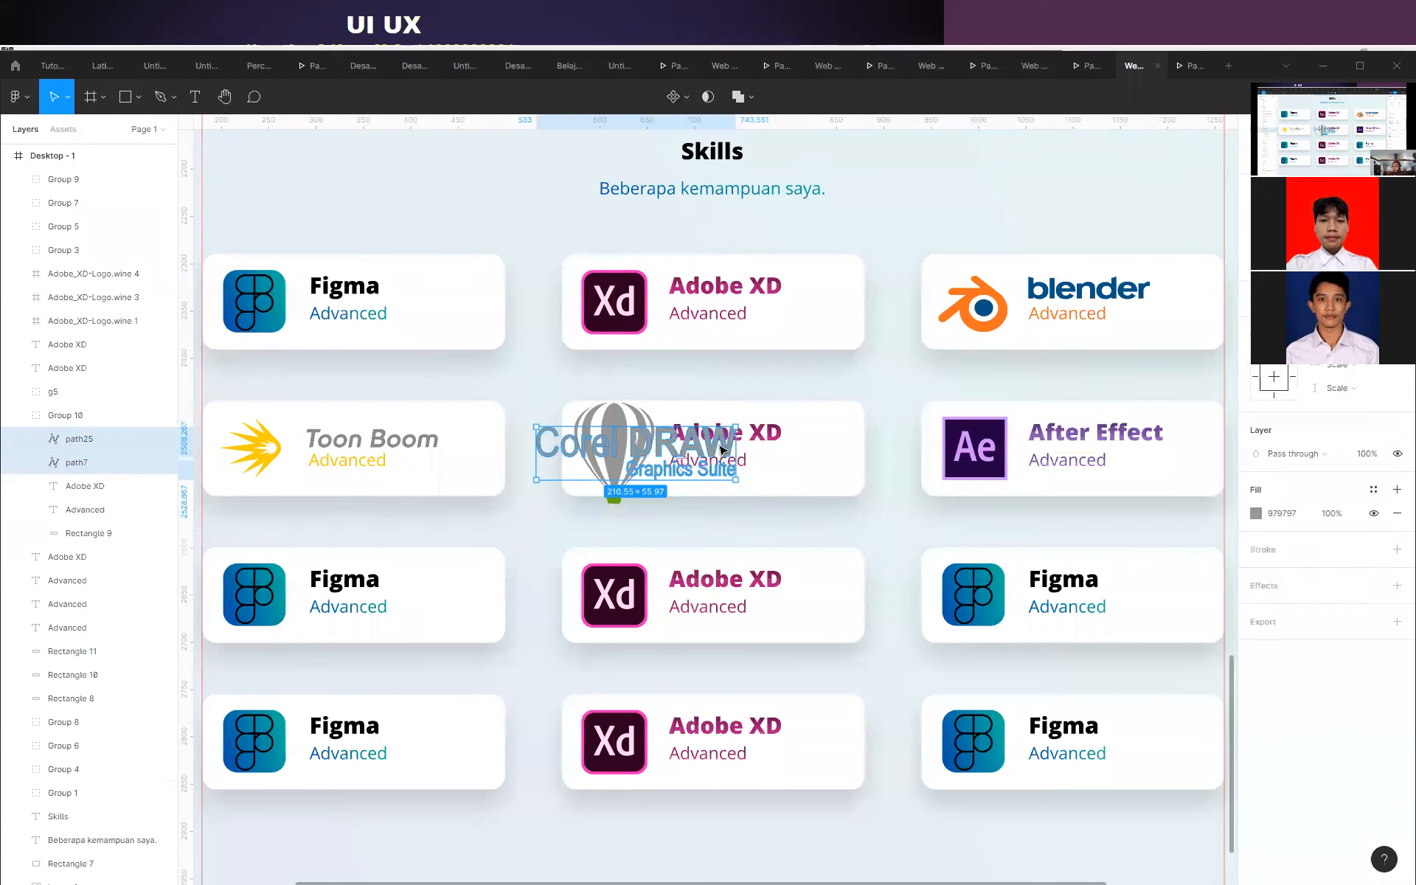
drag(723, 449, 856, 439)
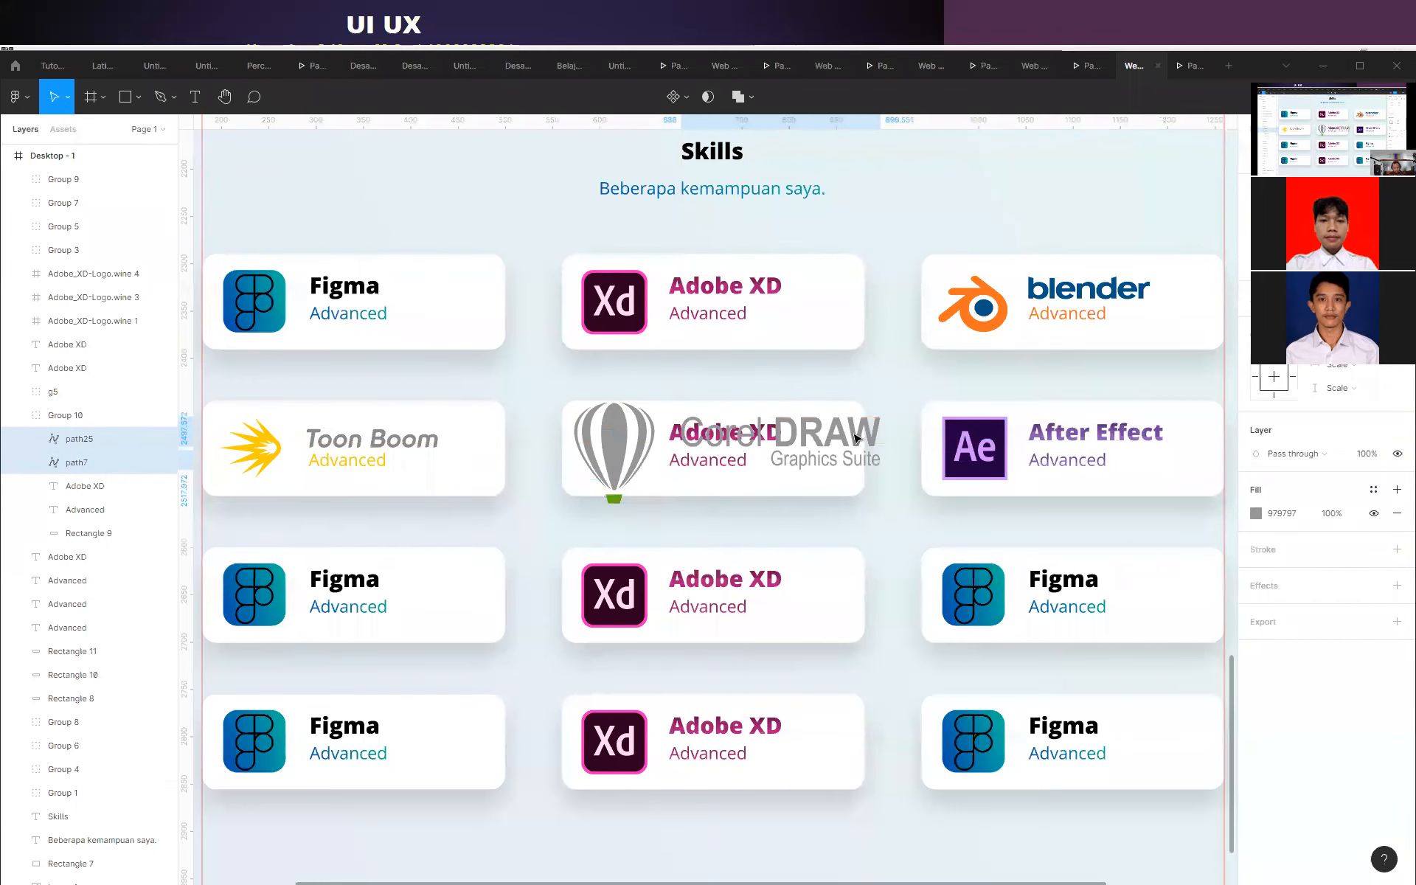
key(ctrl+g)
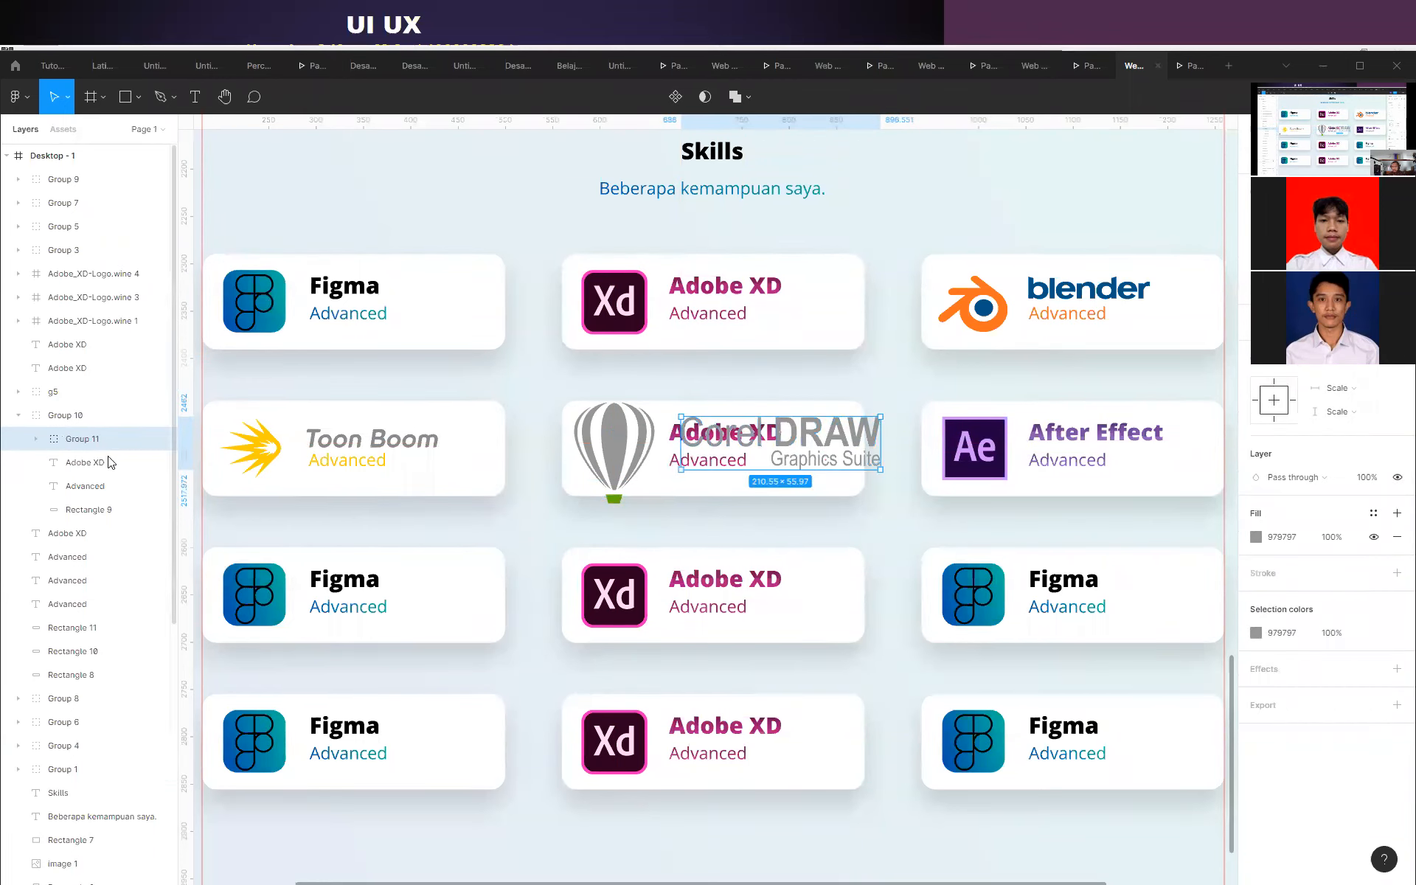
drag(877, 469, 805, 430)
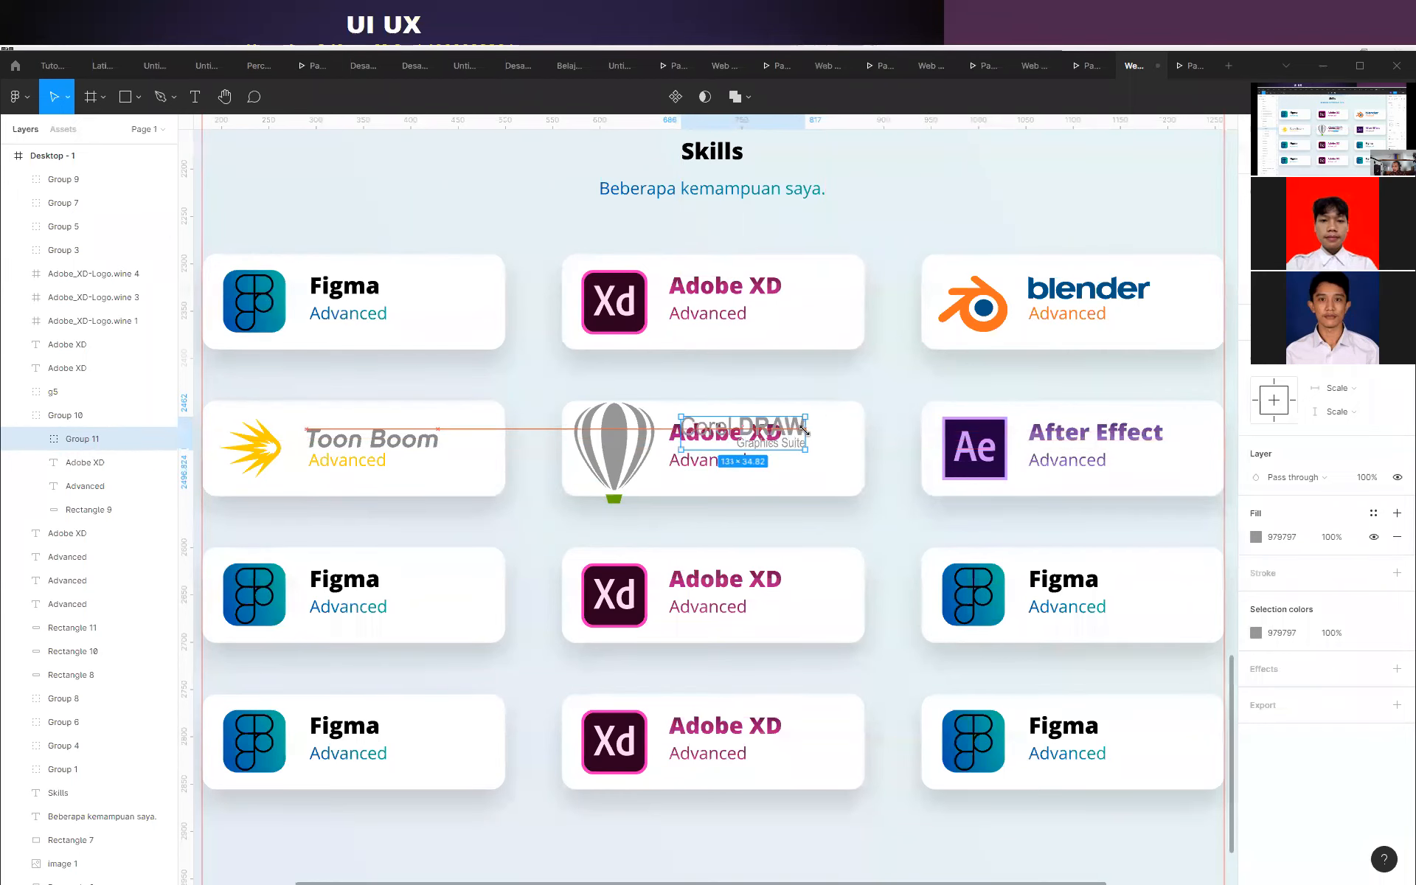
Shrink the balloon further so it fits within the height of the CorelDRAW card.
scroll(708, 500, up, 2)
click(580, 434)
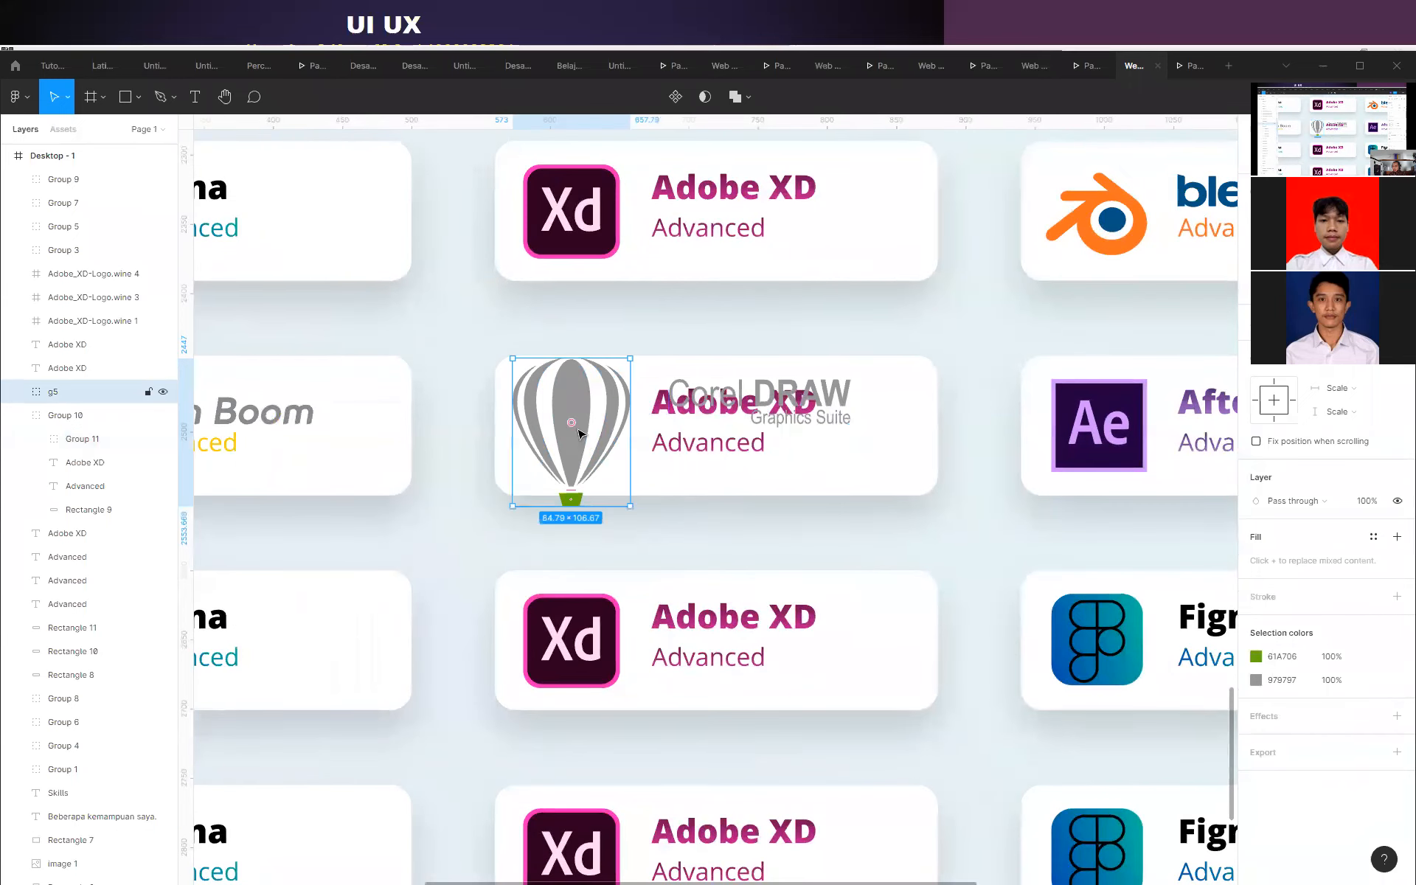
drag(630, 506, 577, 433)
click(689, 553)
scroll(626, 487, down, 1)
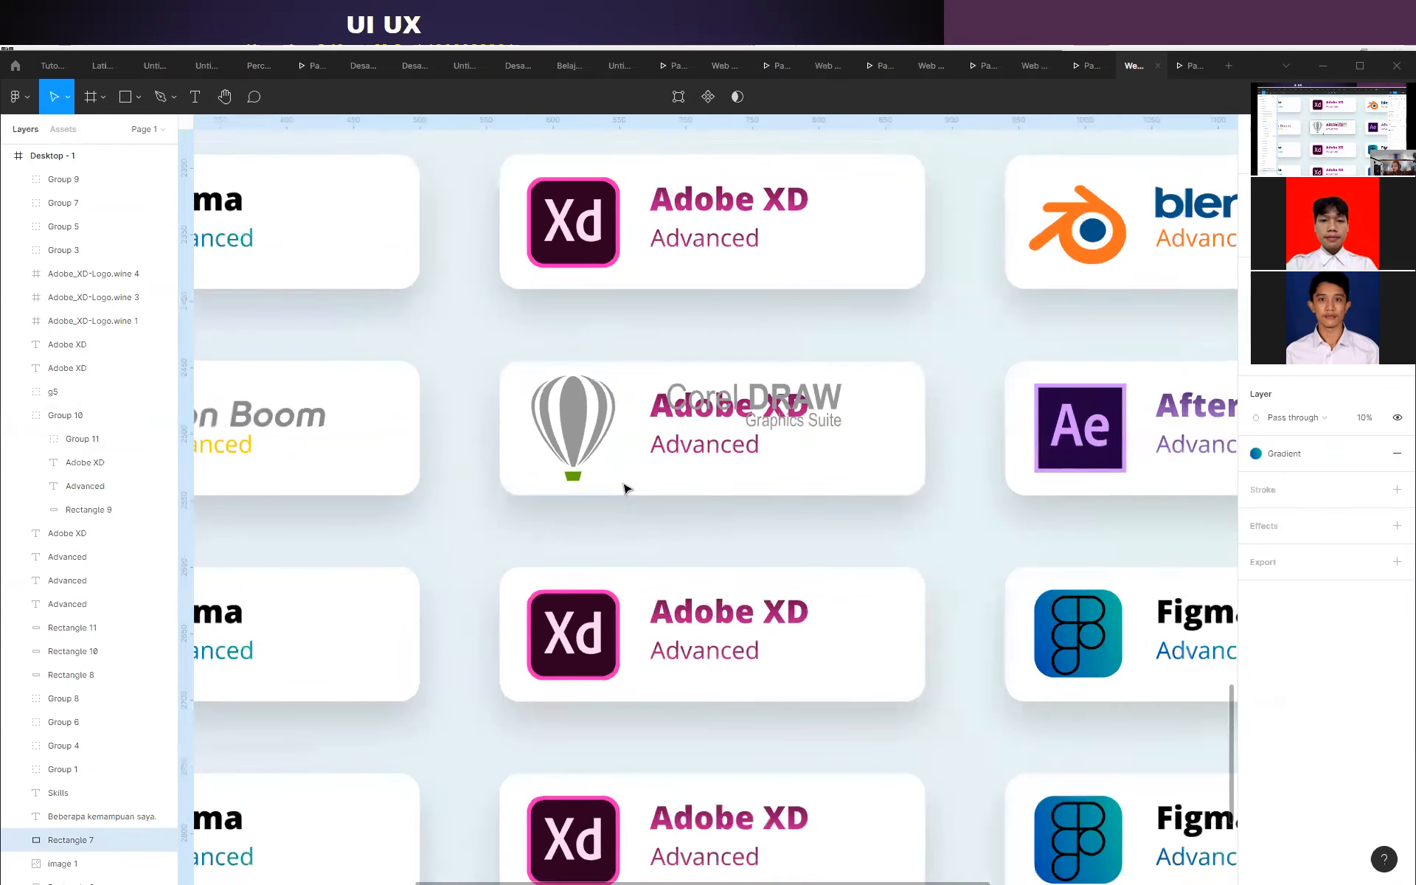
Delete the Adobe XD title behind the Corel DRAW lettering in the card.
click(660, 417)
click(111, 484)
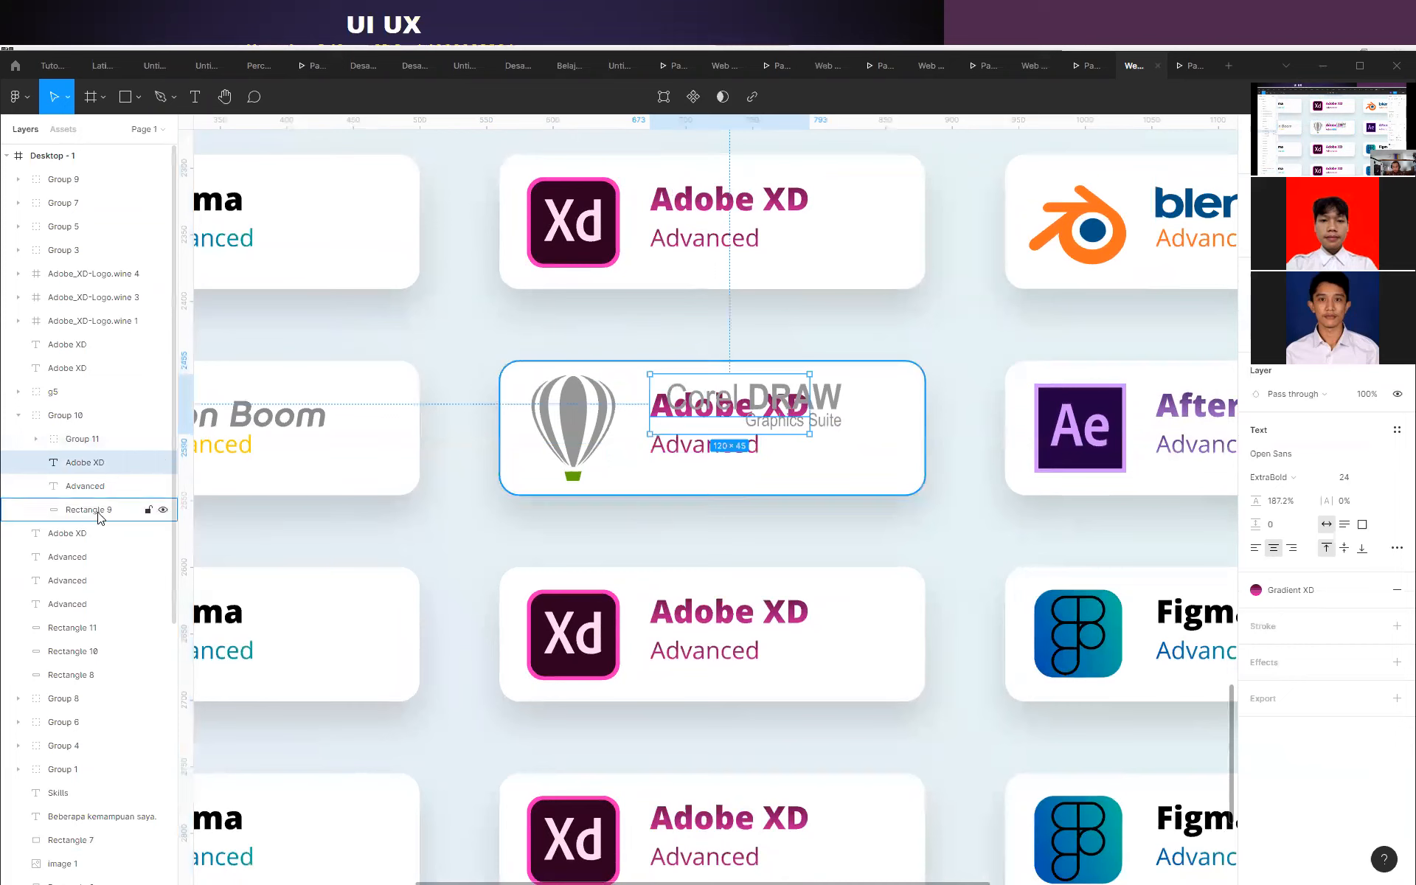
click(101, 512)
click(94, 464)
click(102, 509)
click(90, 486)
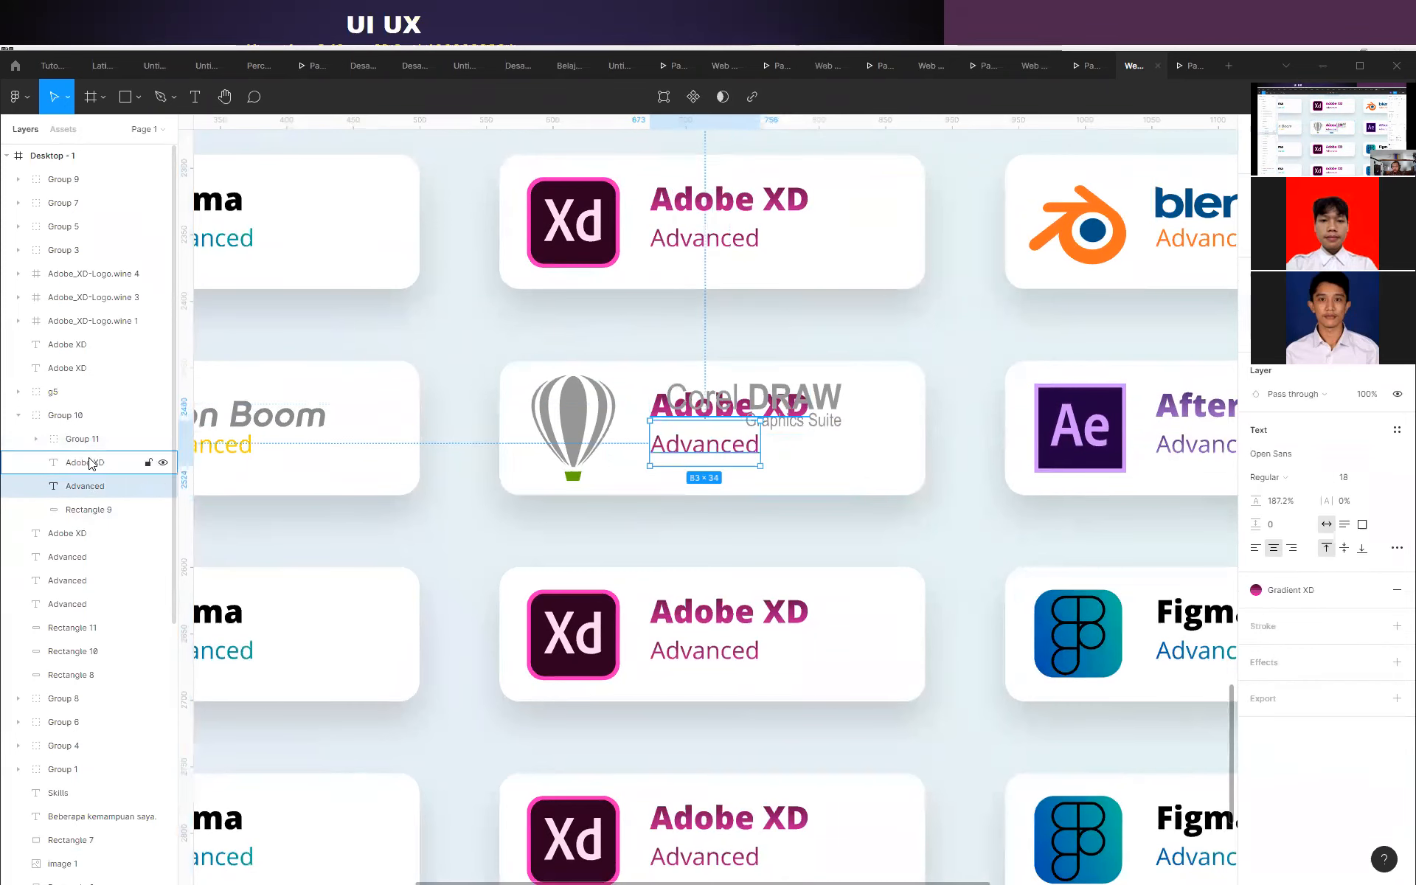
click(89, 462)
key(Delete)
Shift the Corel DRAW lettering group so its left edge lines up with the card's Advanced text.
click(763, 414)
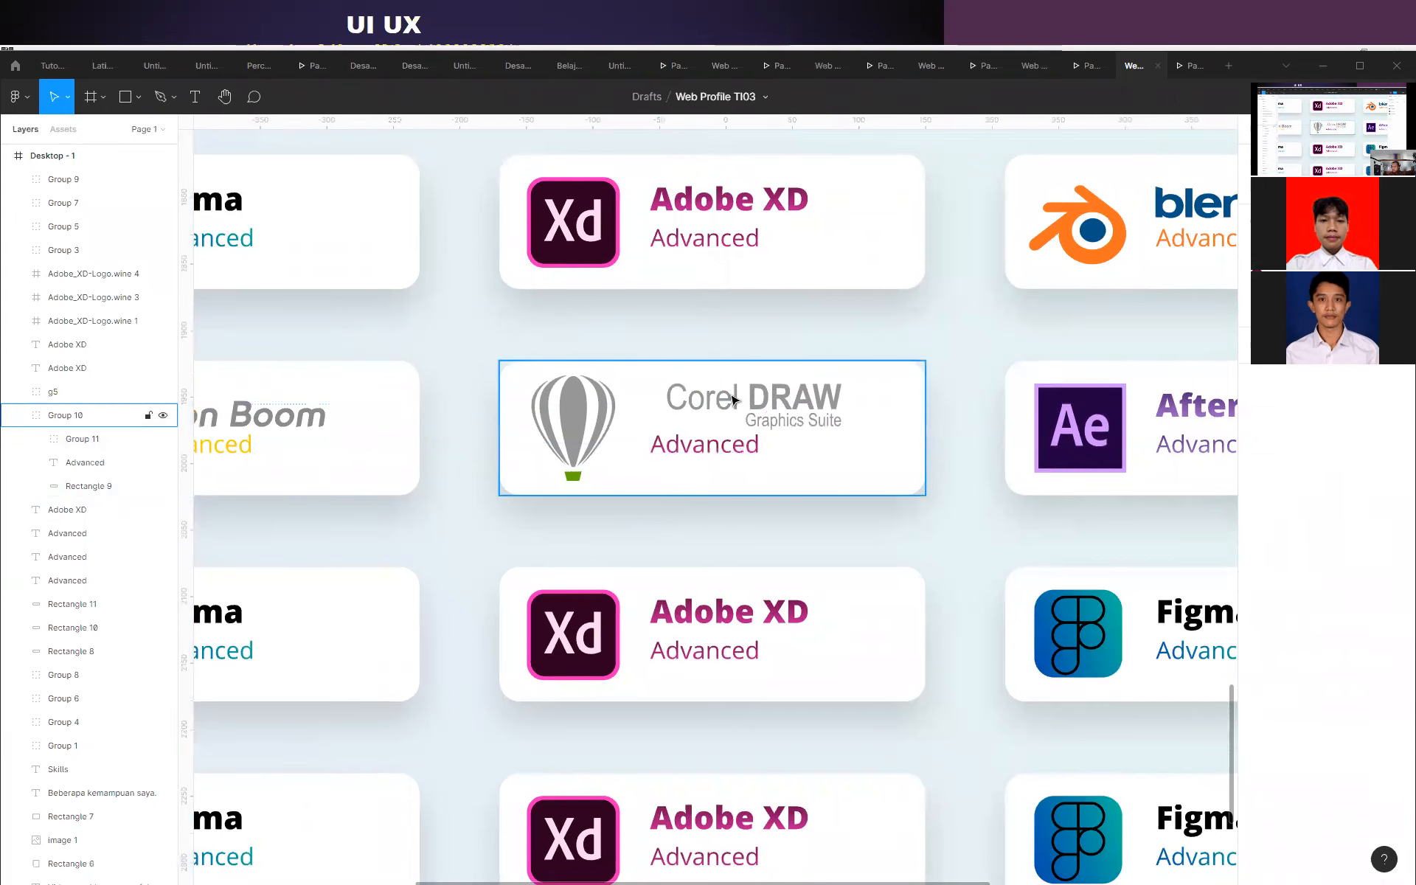
click(764, 415)
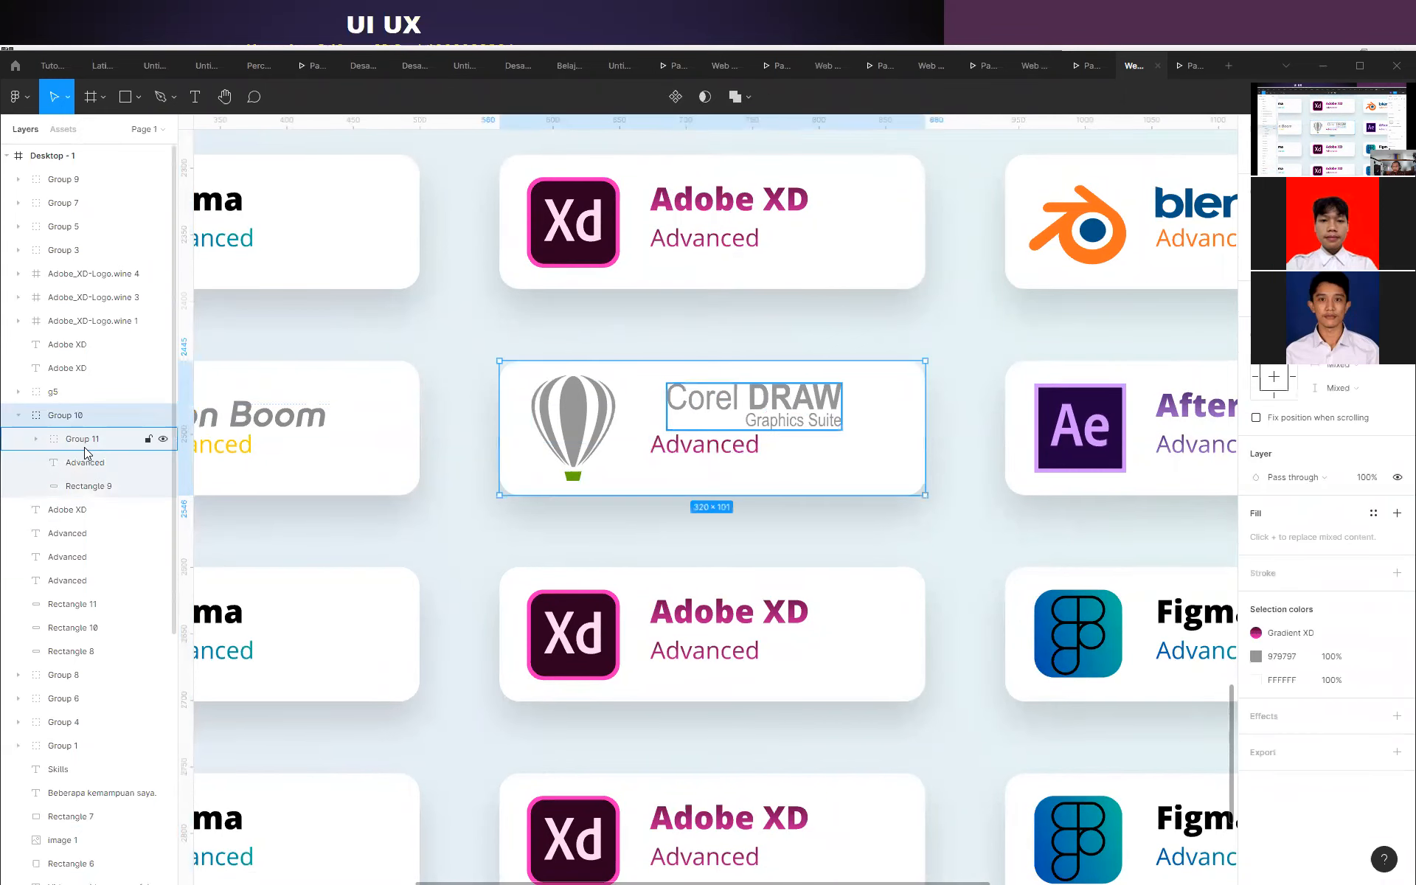
click(84, 439)
drag(786, 403, 767, 404)
Replace the gradient on the CorelDRAW card's Advanced text with a solid green sampled from the balloon's basket.
click(705, 444)
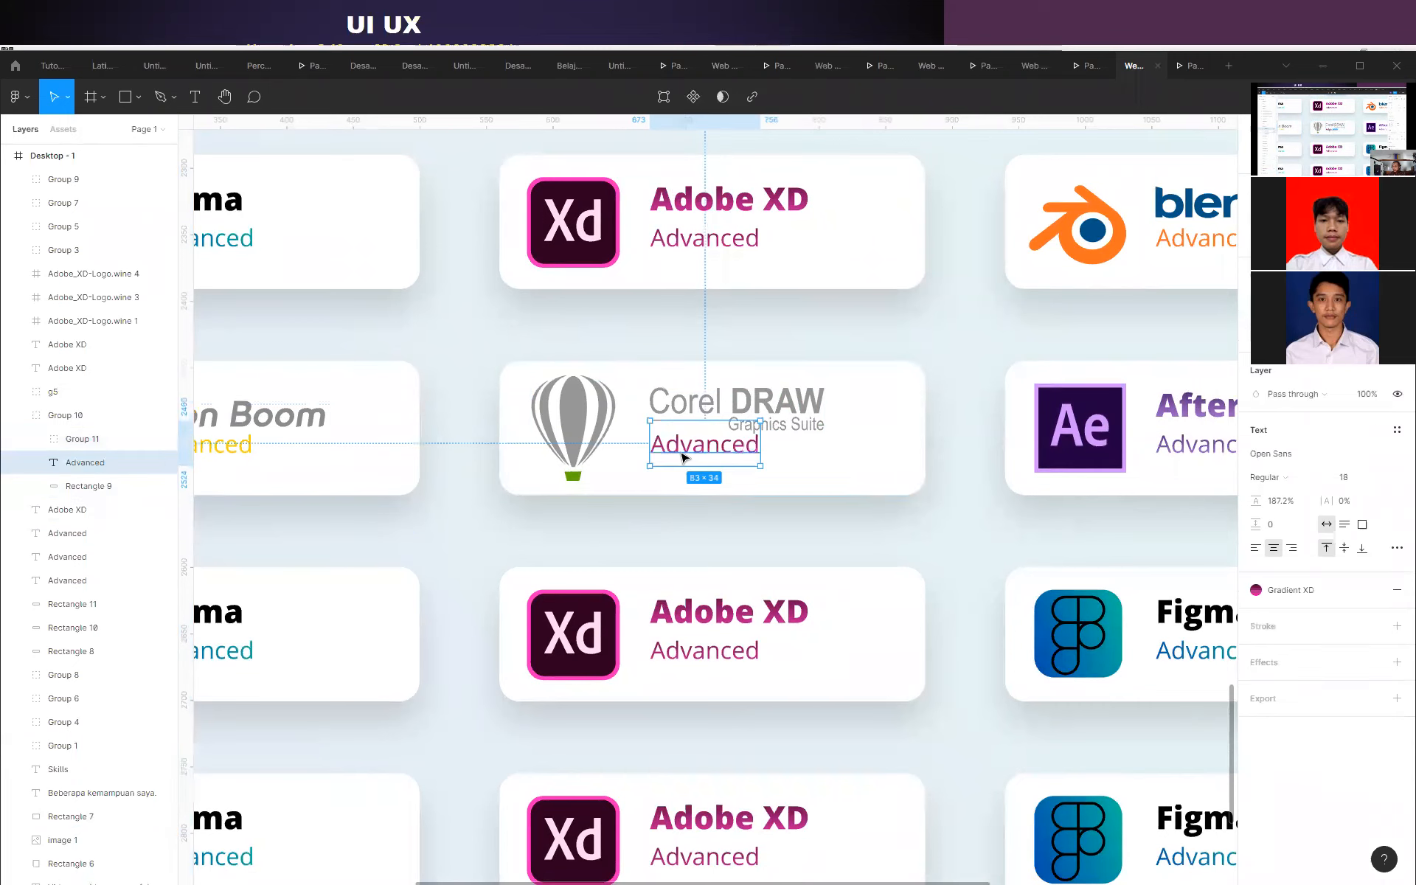
click(85, 487)
click(85, 462)
click(1397, 589)
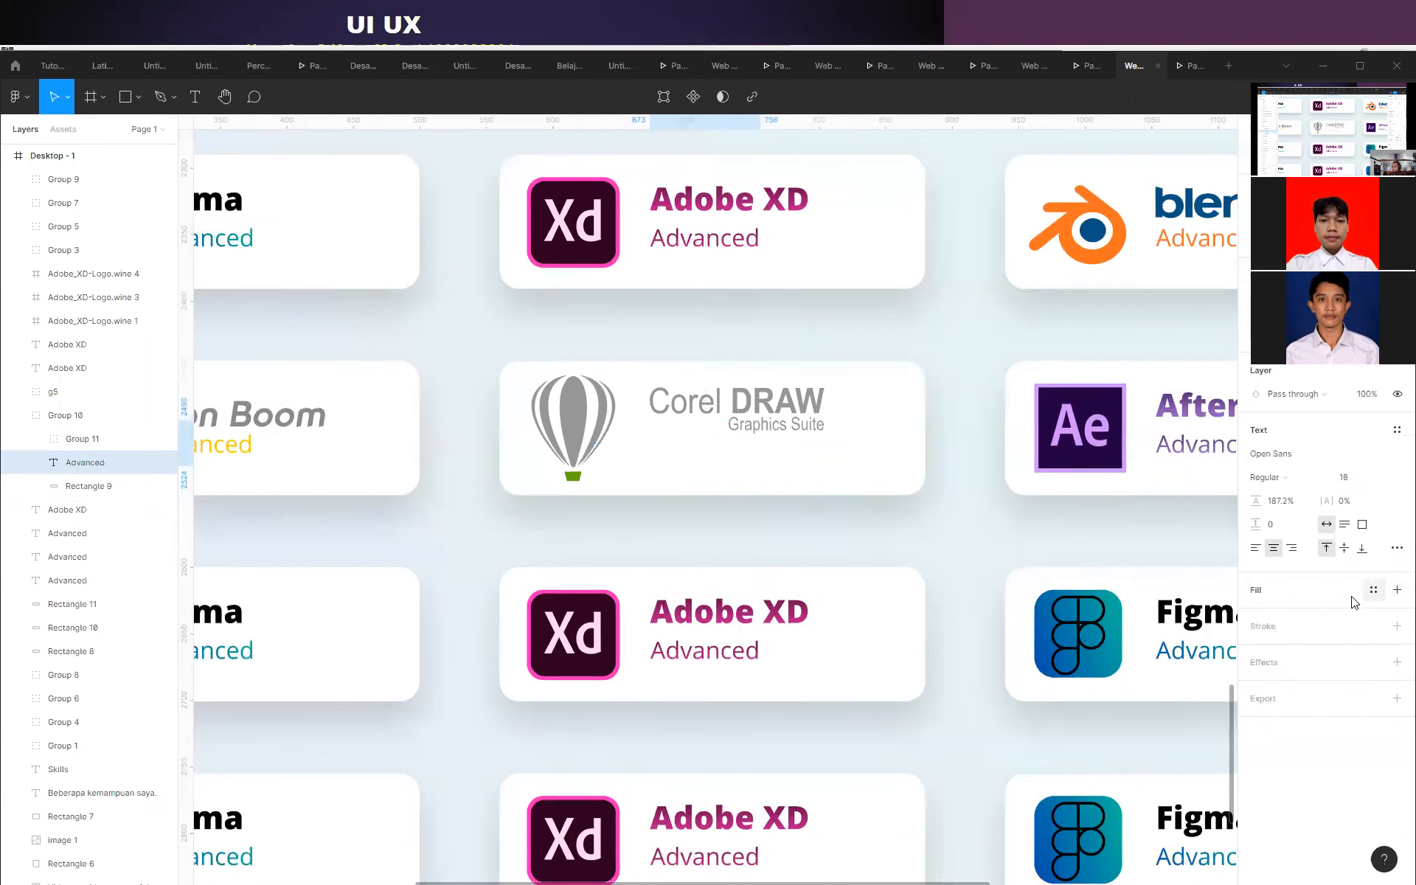
click(1397, 590)
click(1256, 613)
click(1082, 725)
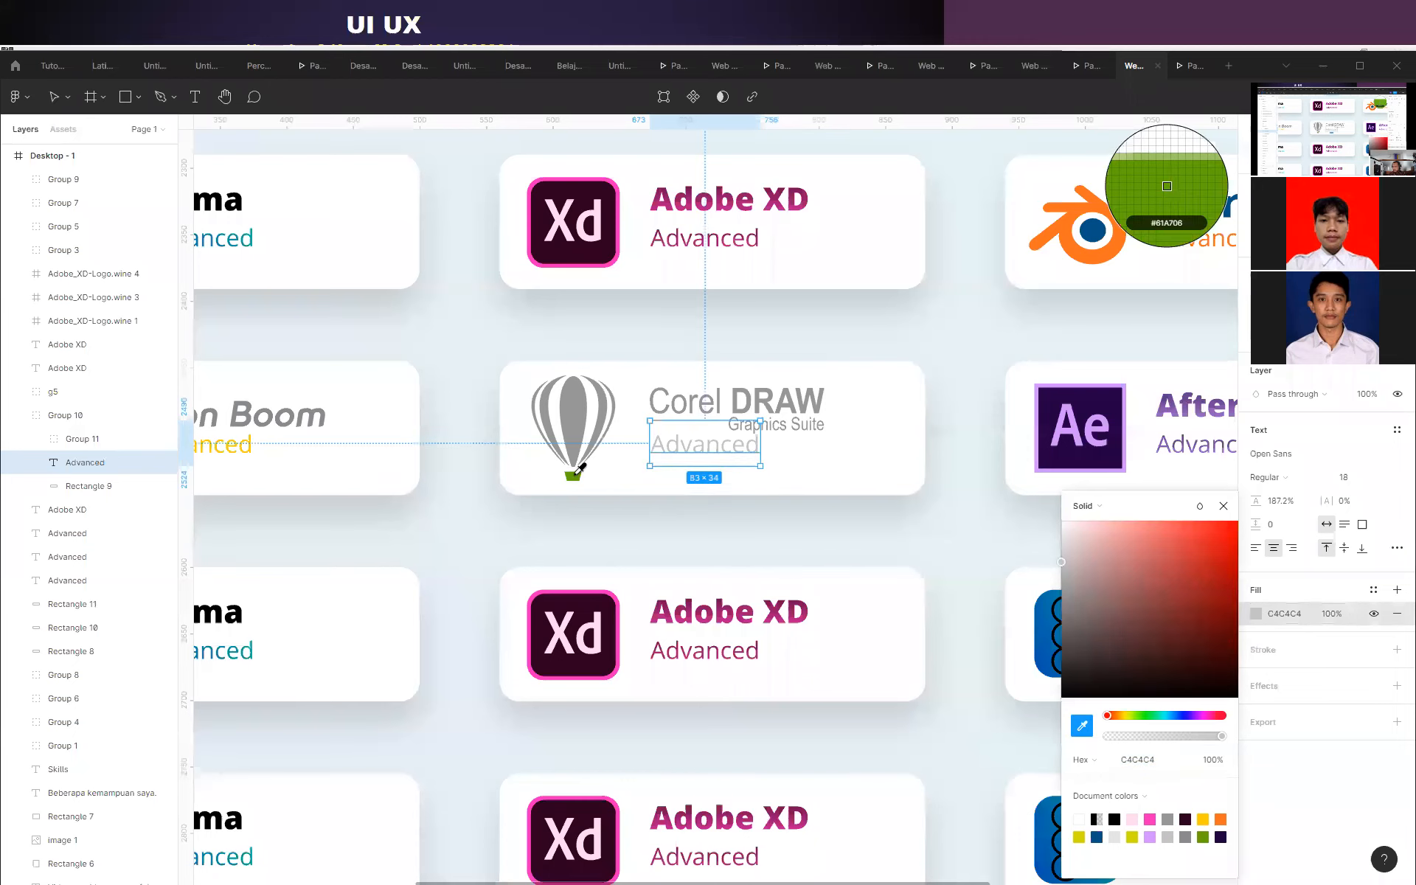
click(578, 472)
click(797, 509)
Check the skill cards on the canvas and in the prototype preview, and test the Profile navigation link.
scroll(607, 442, down, 5)
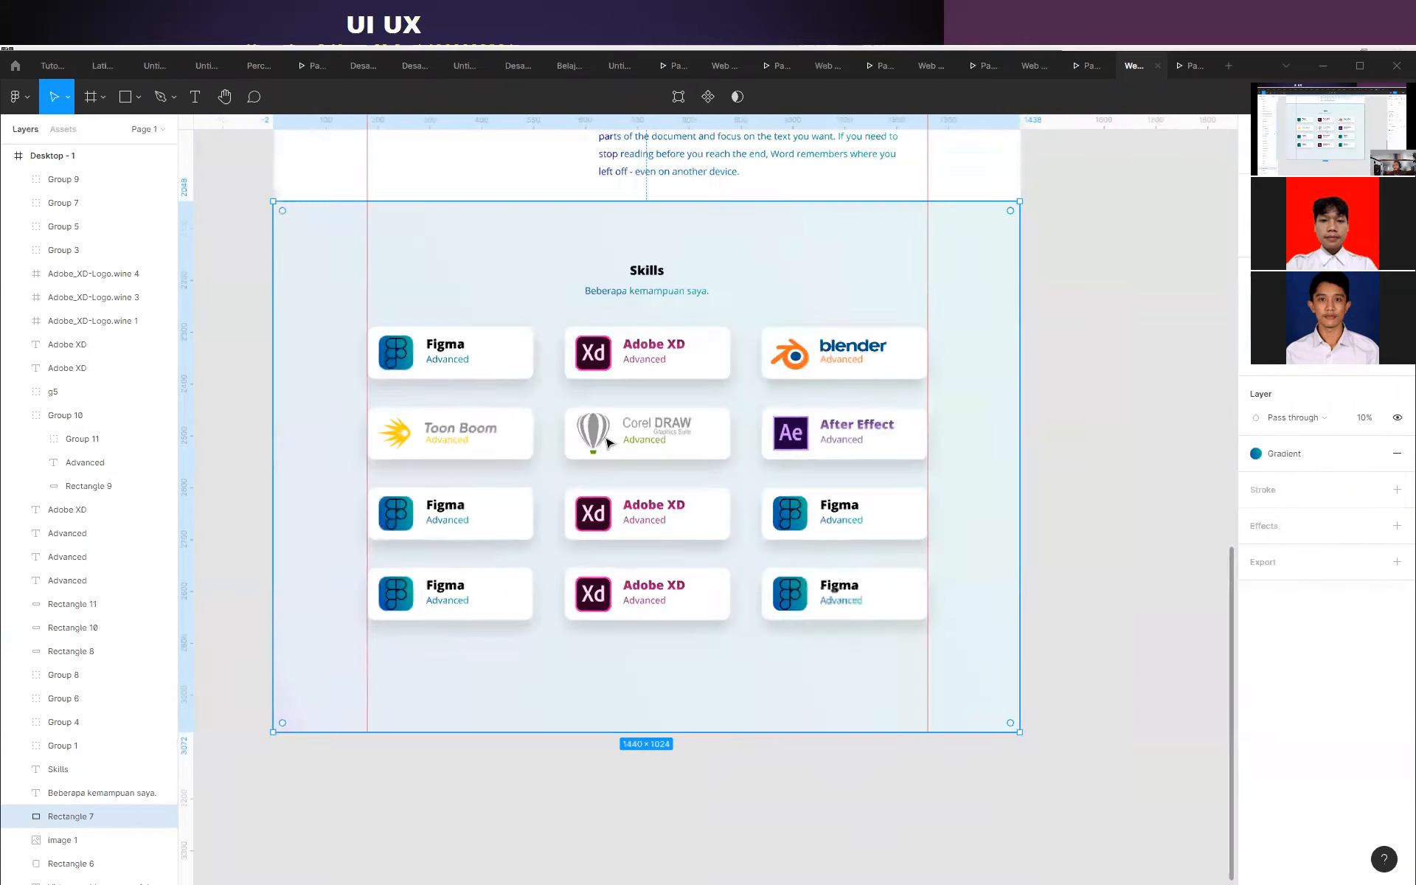
scroll(690, 497, up, 3)
scroll(689, 497, up, 1)
scroll(1065, 247, down, 2)
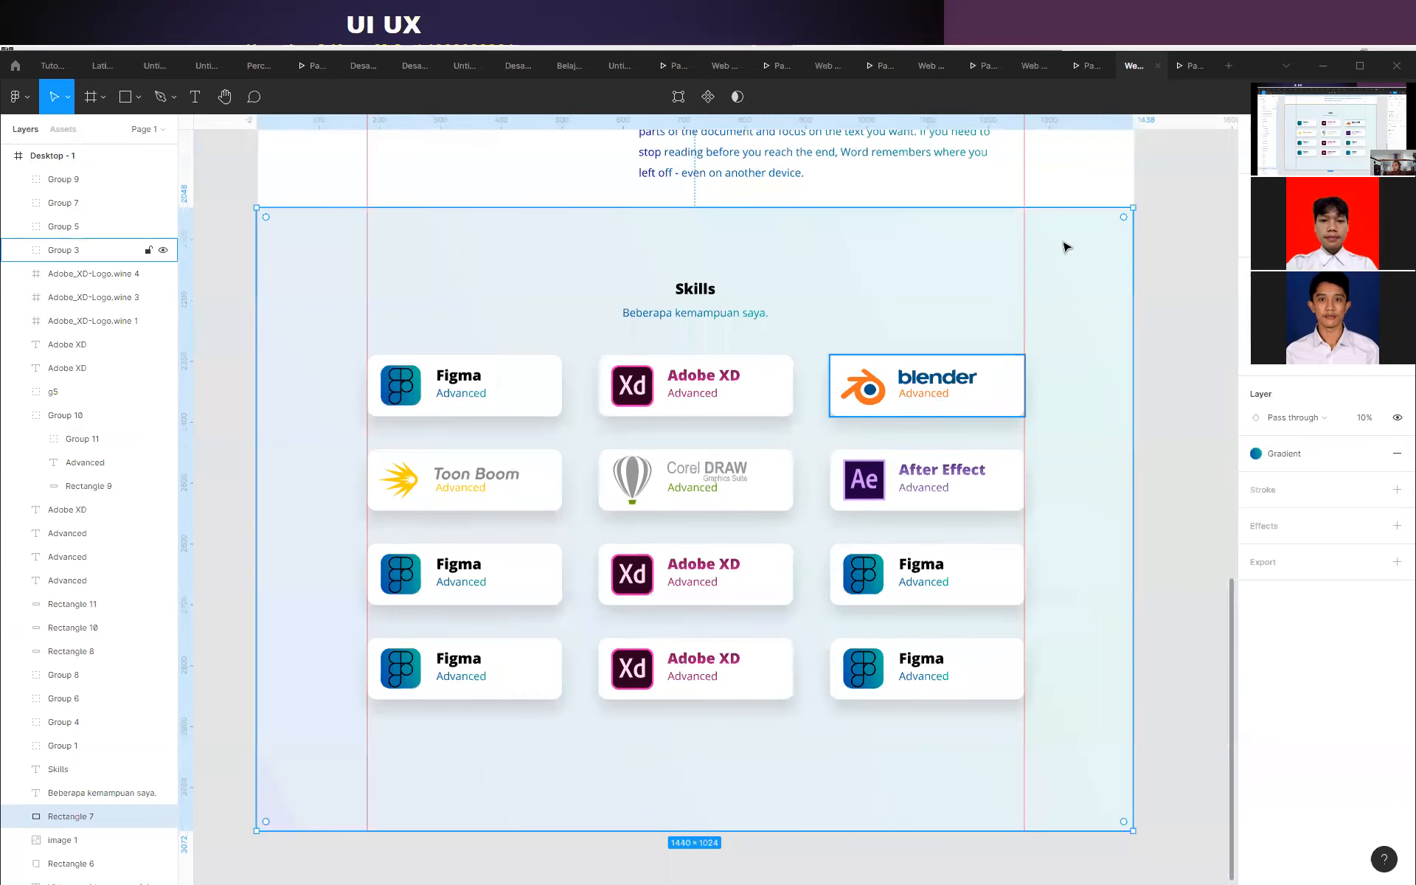
click(1190, 65)
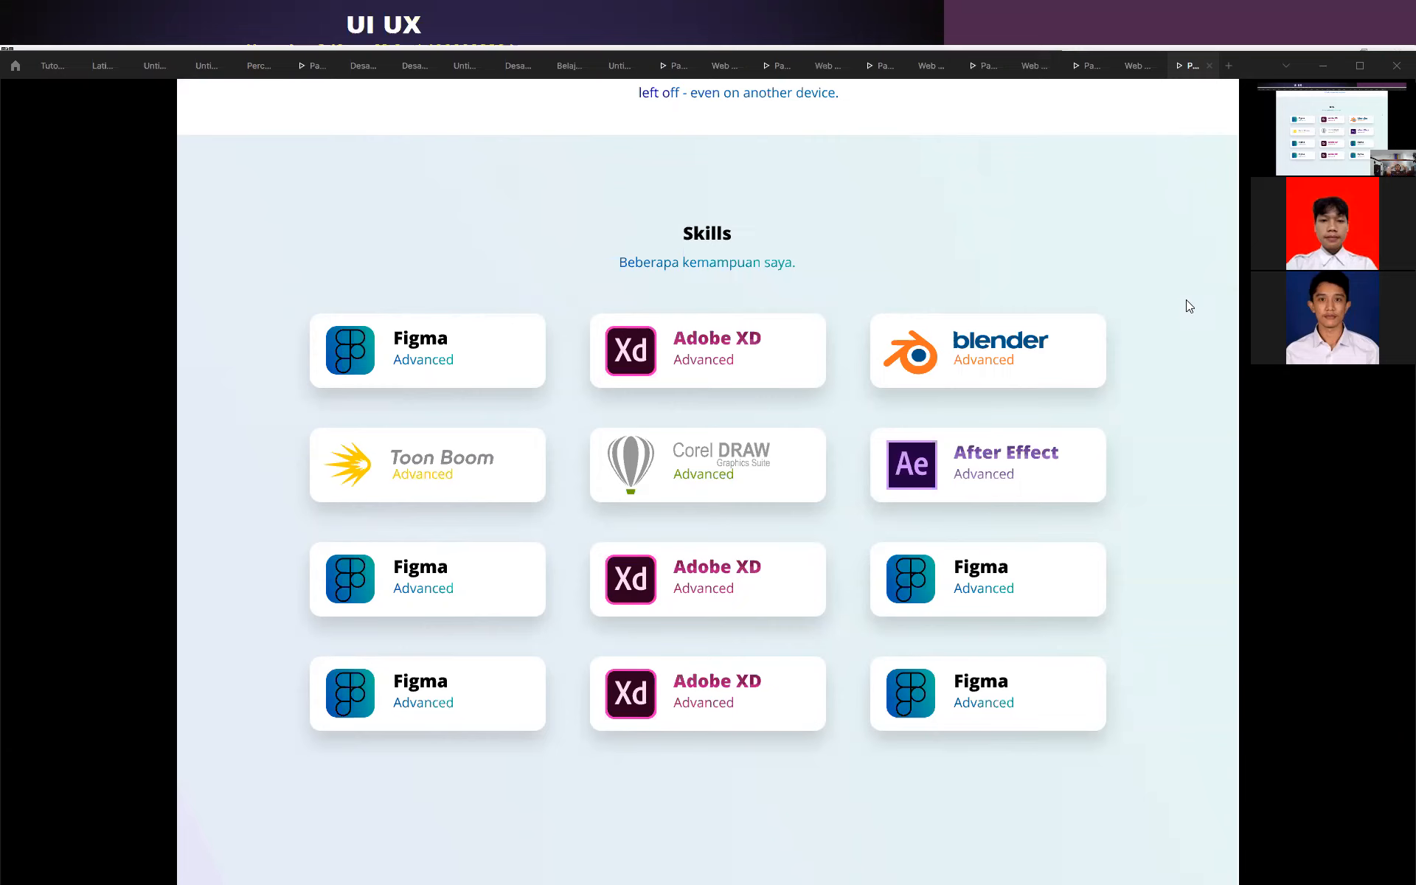
scroll(1093, 373, up, 15)
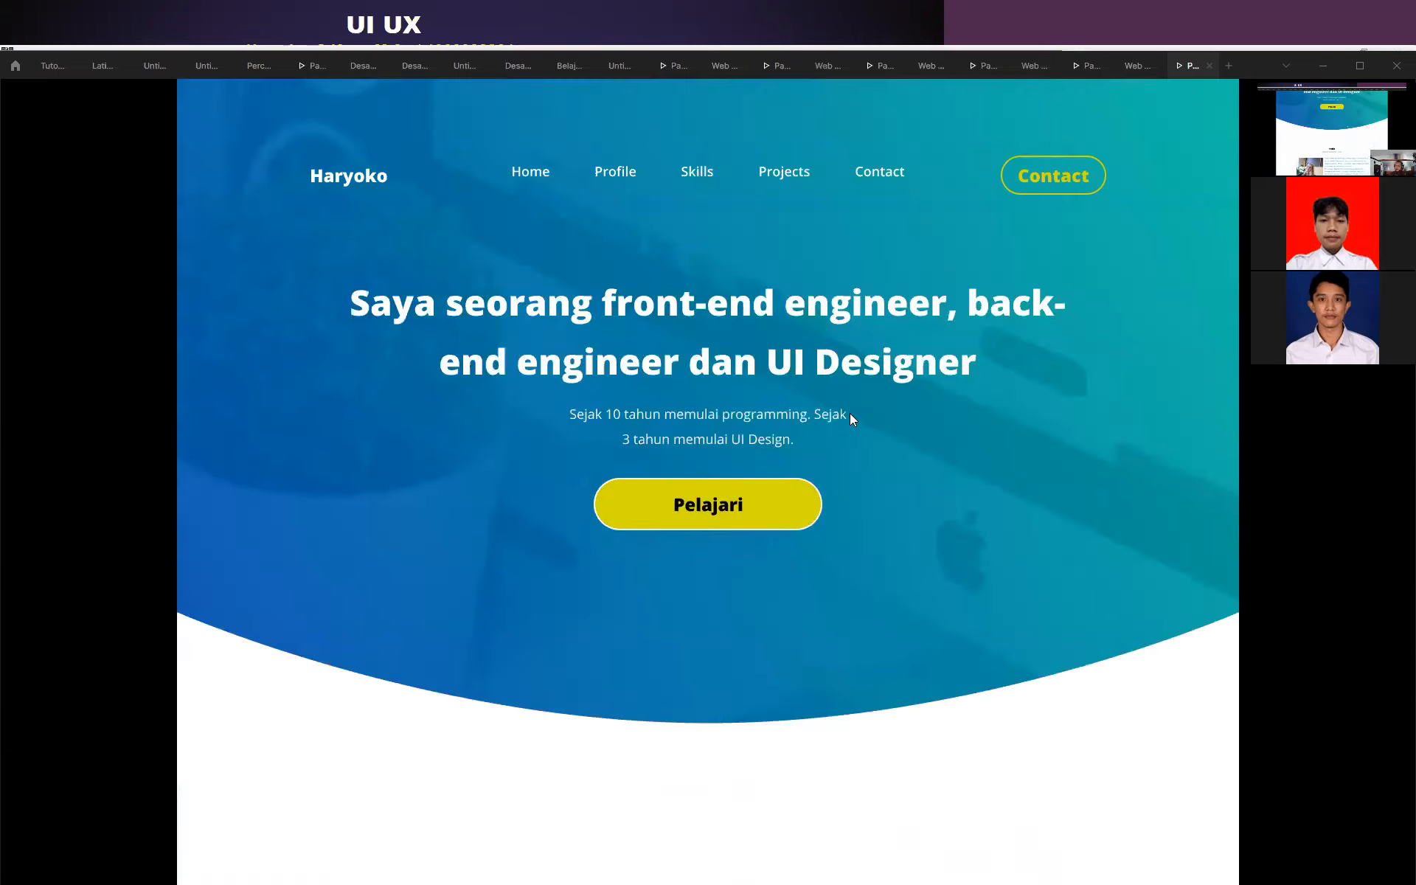
click(622, 177)
scroll(759, 547, up, 10)
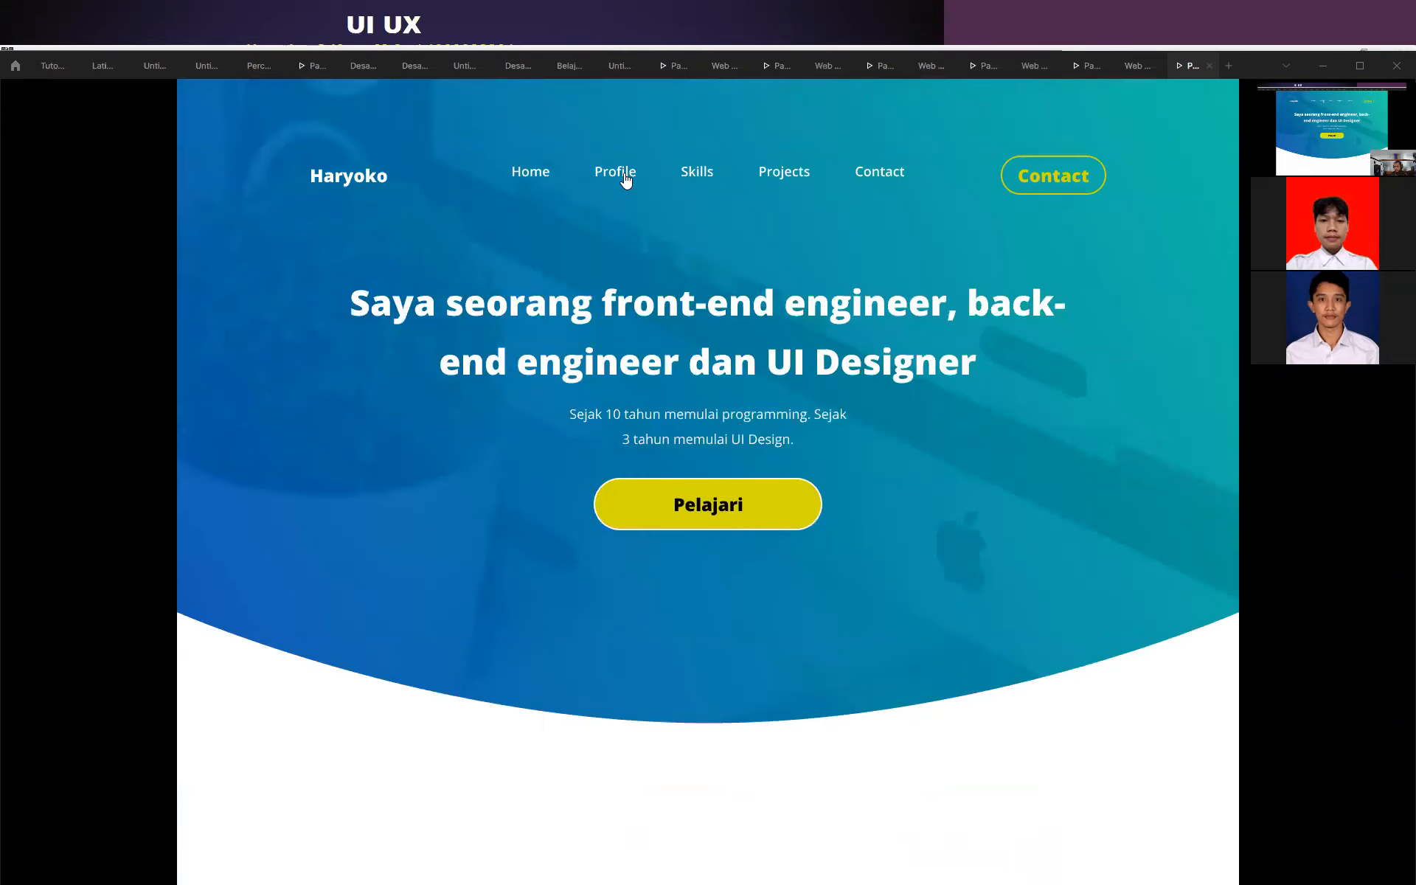
click(626, 179)
scroll(754, 511, down, 8)
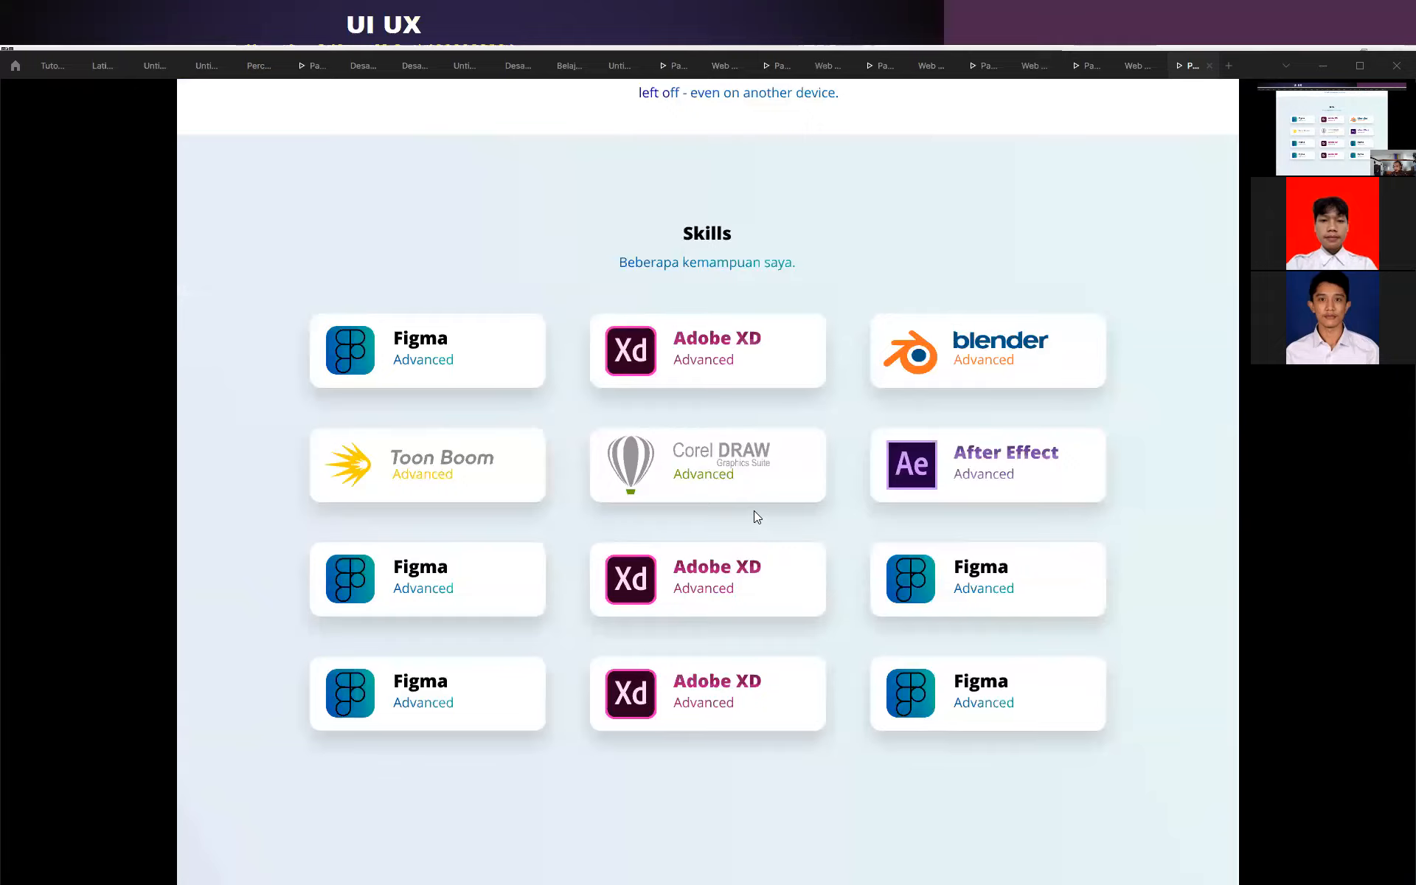
scroll(754, 510, up, 15)
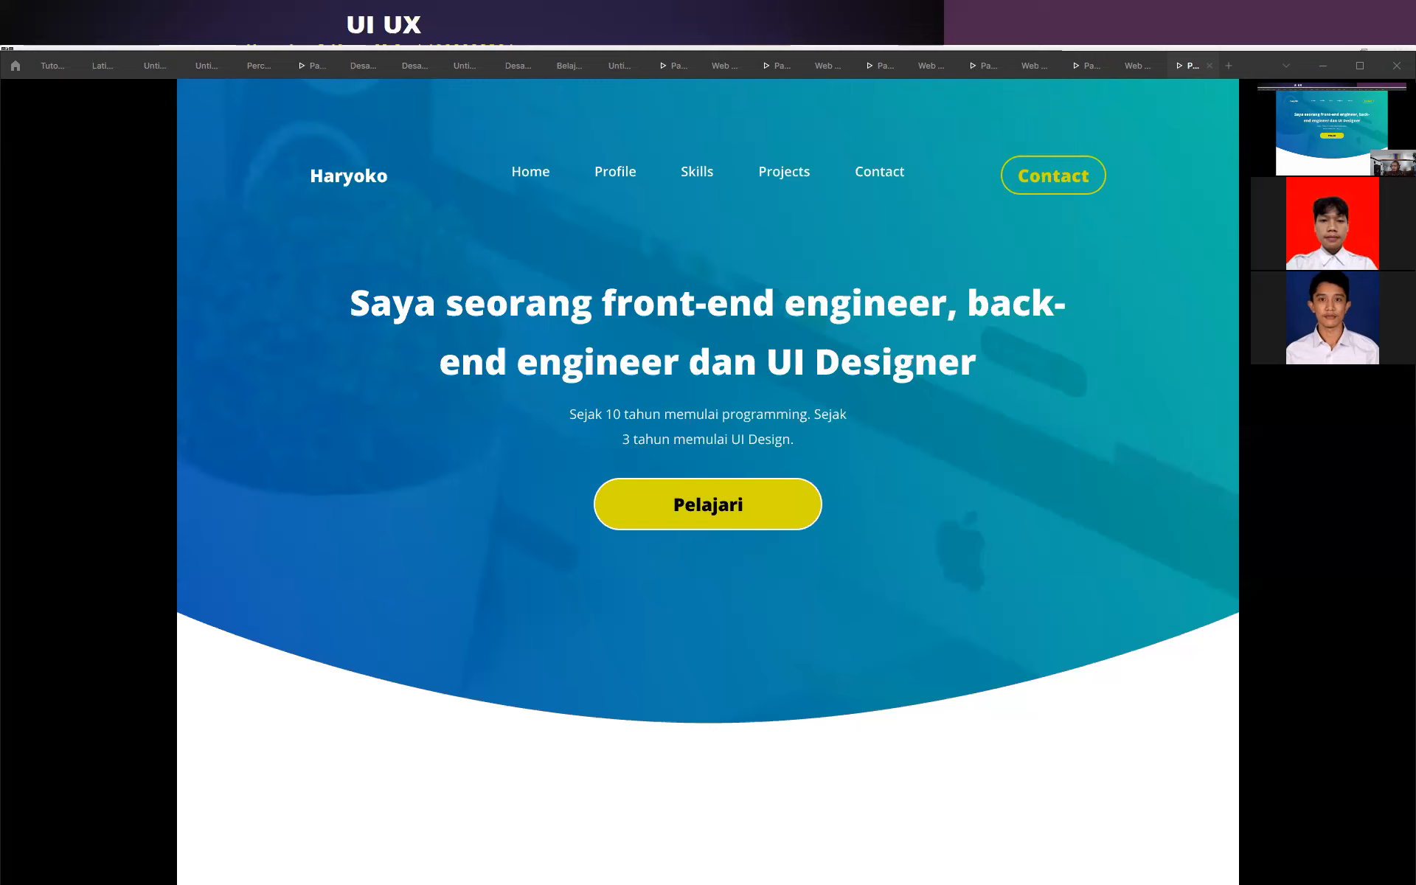
Test the Skills navigation link from the prototype's Home section and look over the page around the cards.
click(696, 173)
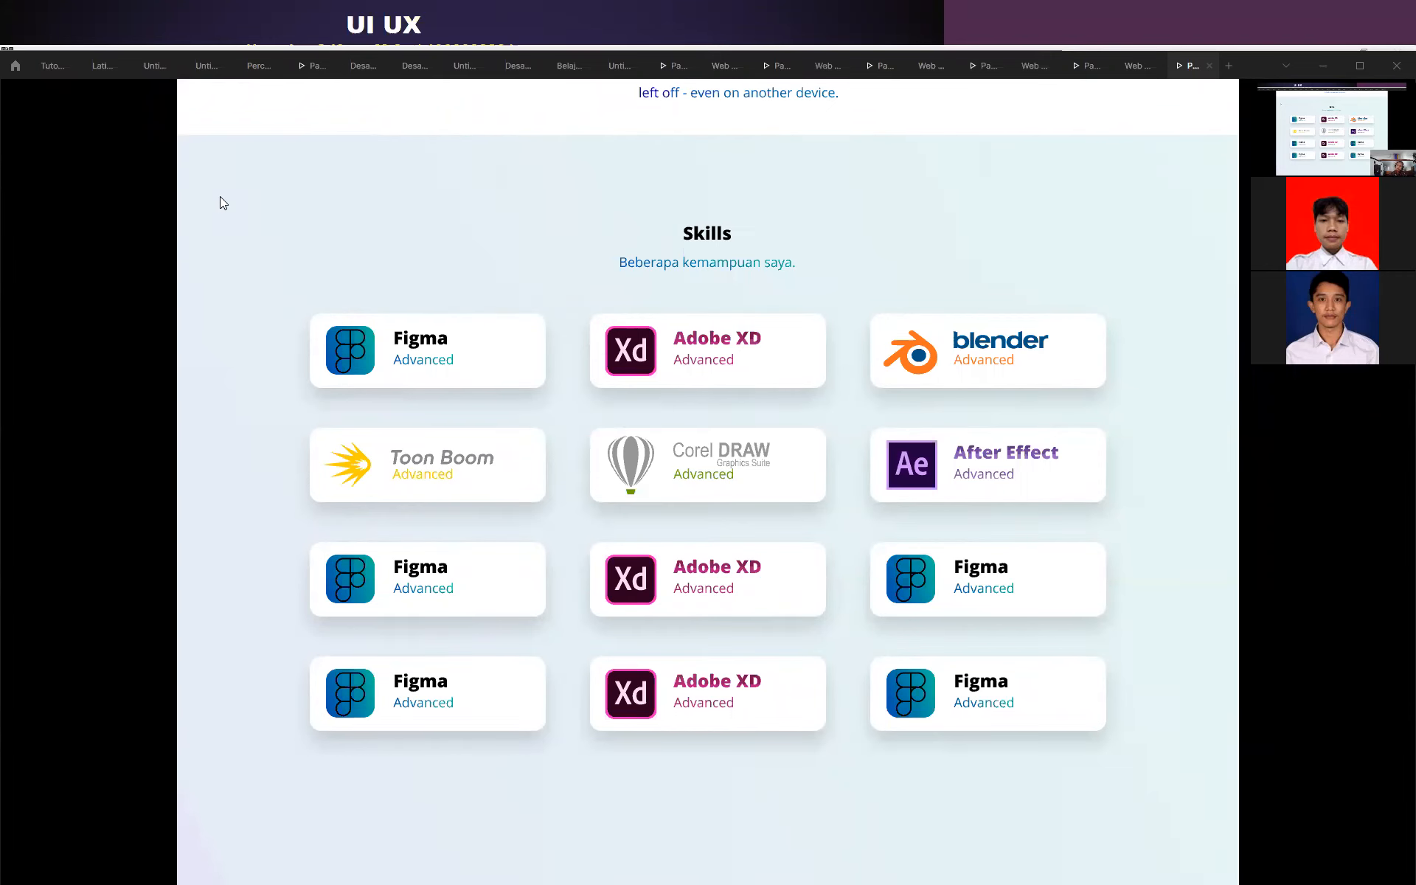
scroll(410, 373, up, 6)
scroll(413, 374, down, 10)
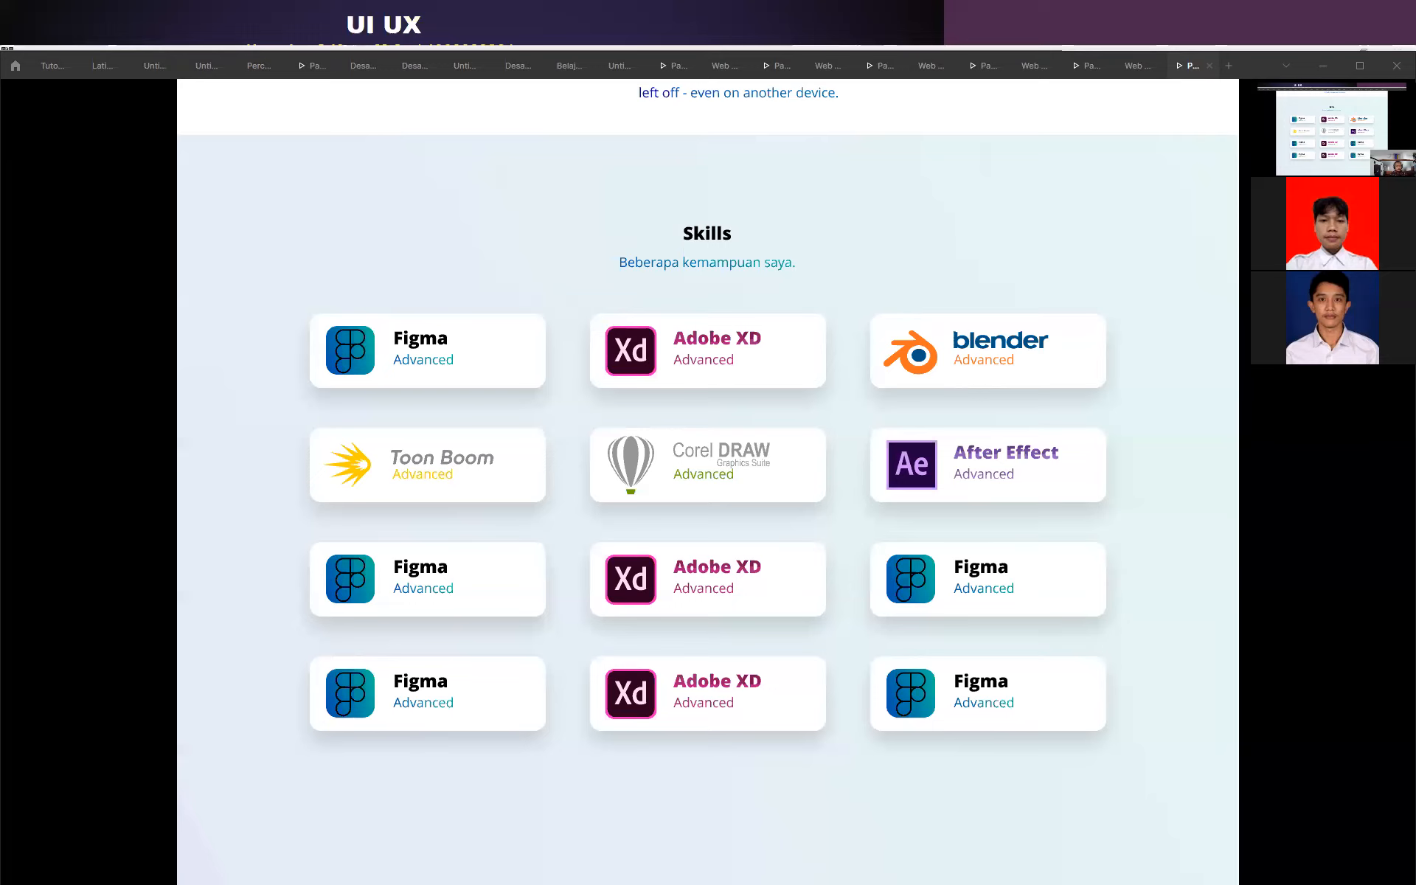
Switch to Chrome, open waskita.amikom.ac.id and sign in through E-Mail AMIKOM with the lecturer's Google account.
double_click(825, 402)
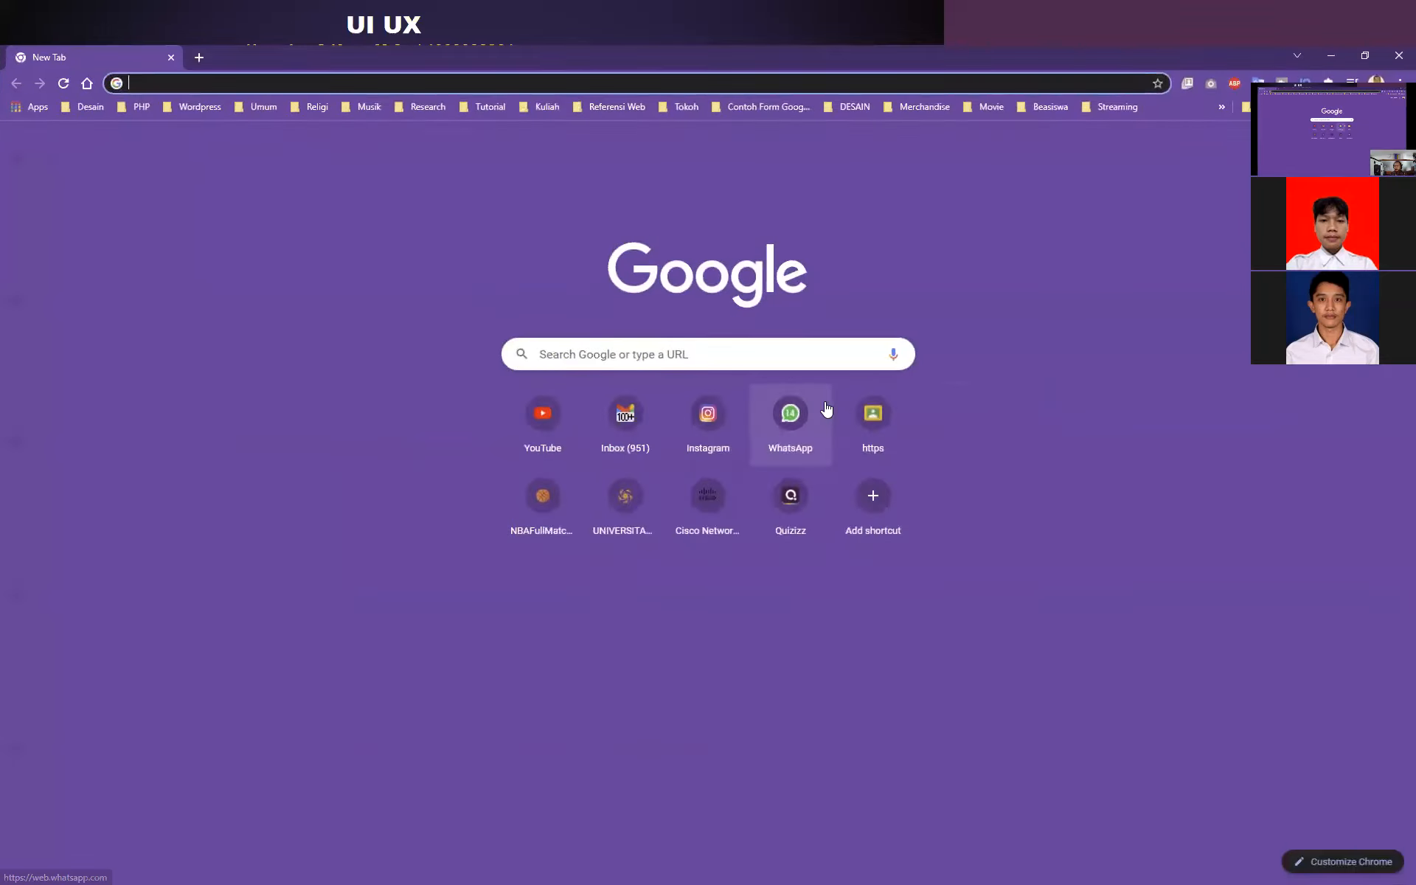
text(WASKita.amikom.ac.id)
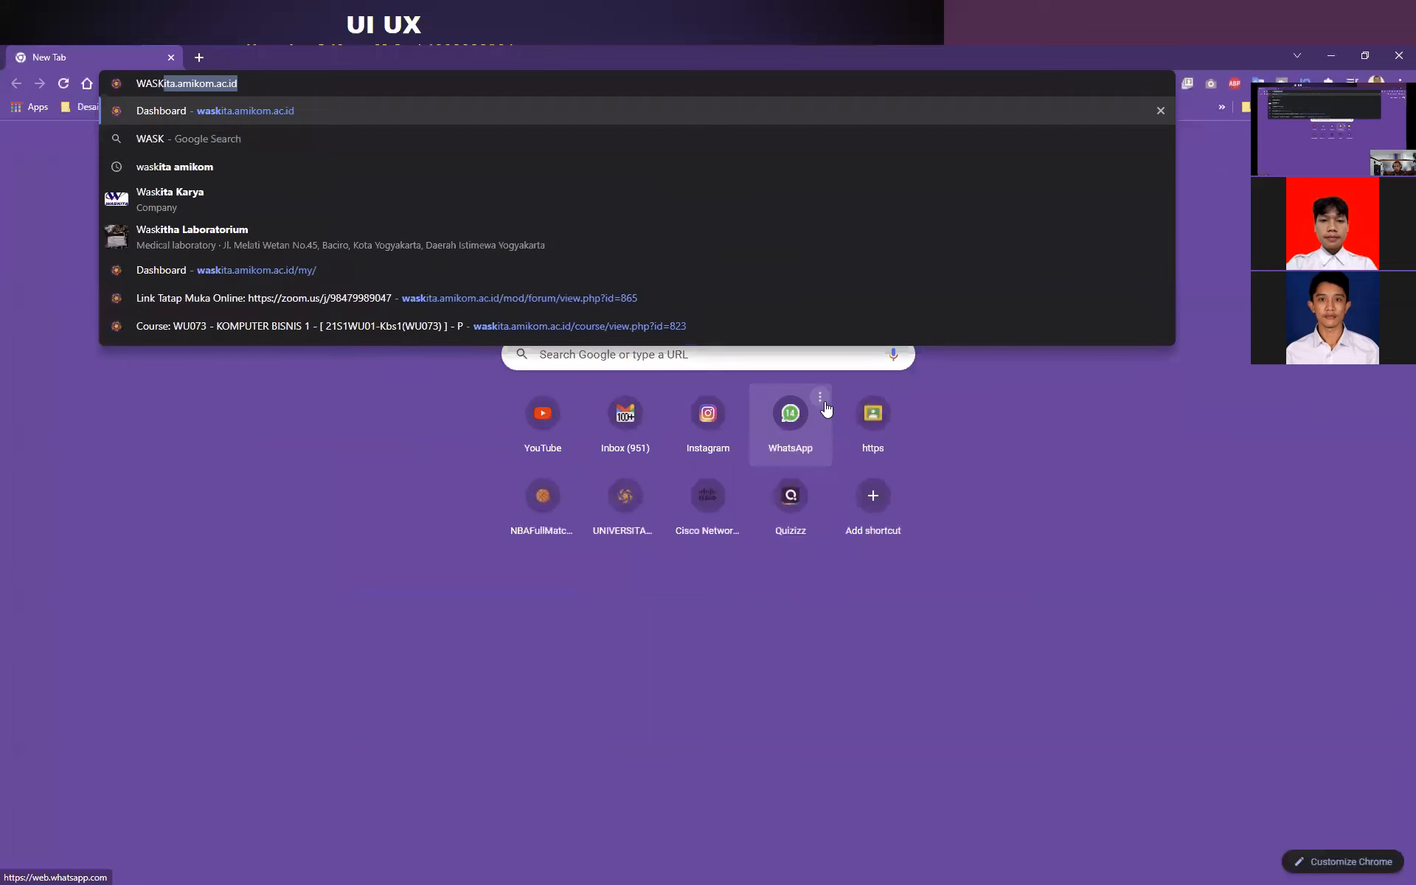
key(Return)
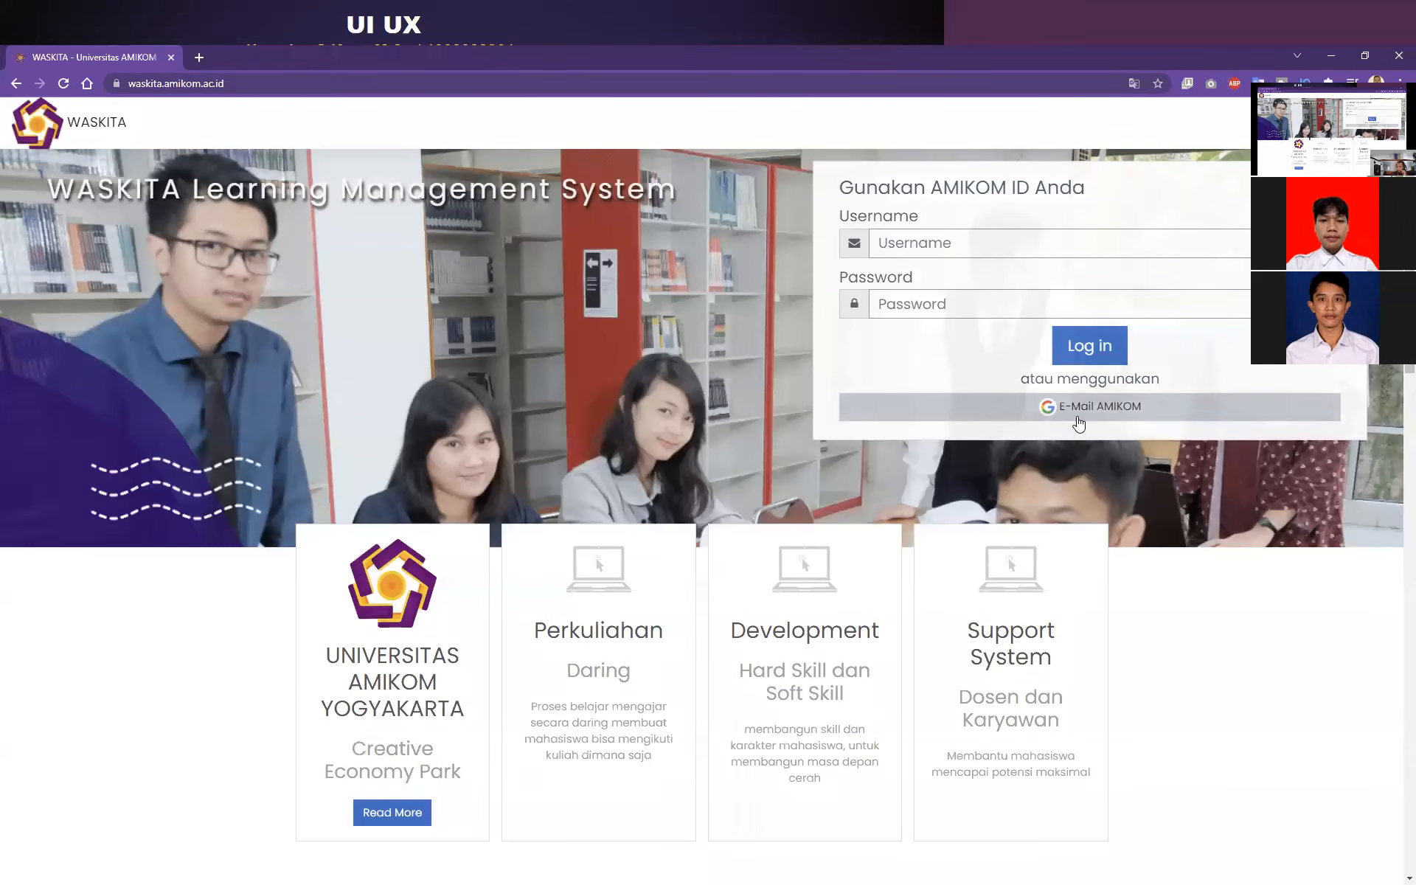
click(1078, 421)
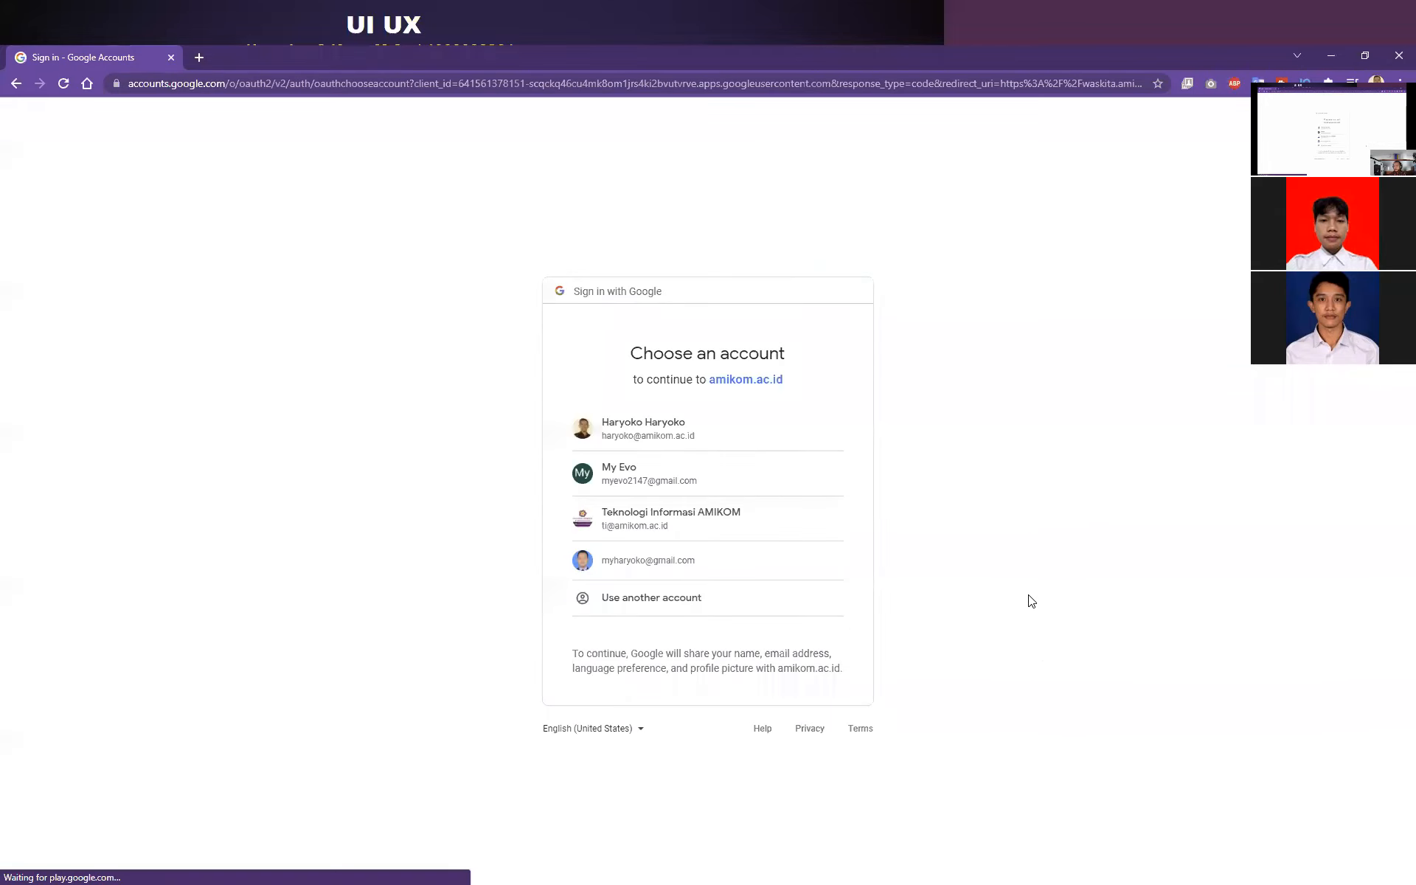
click(705, 435)
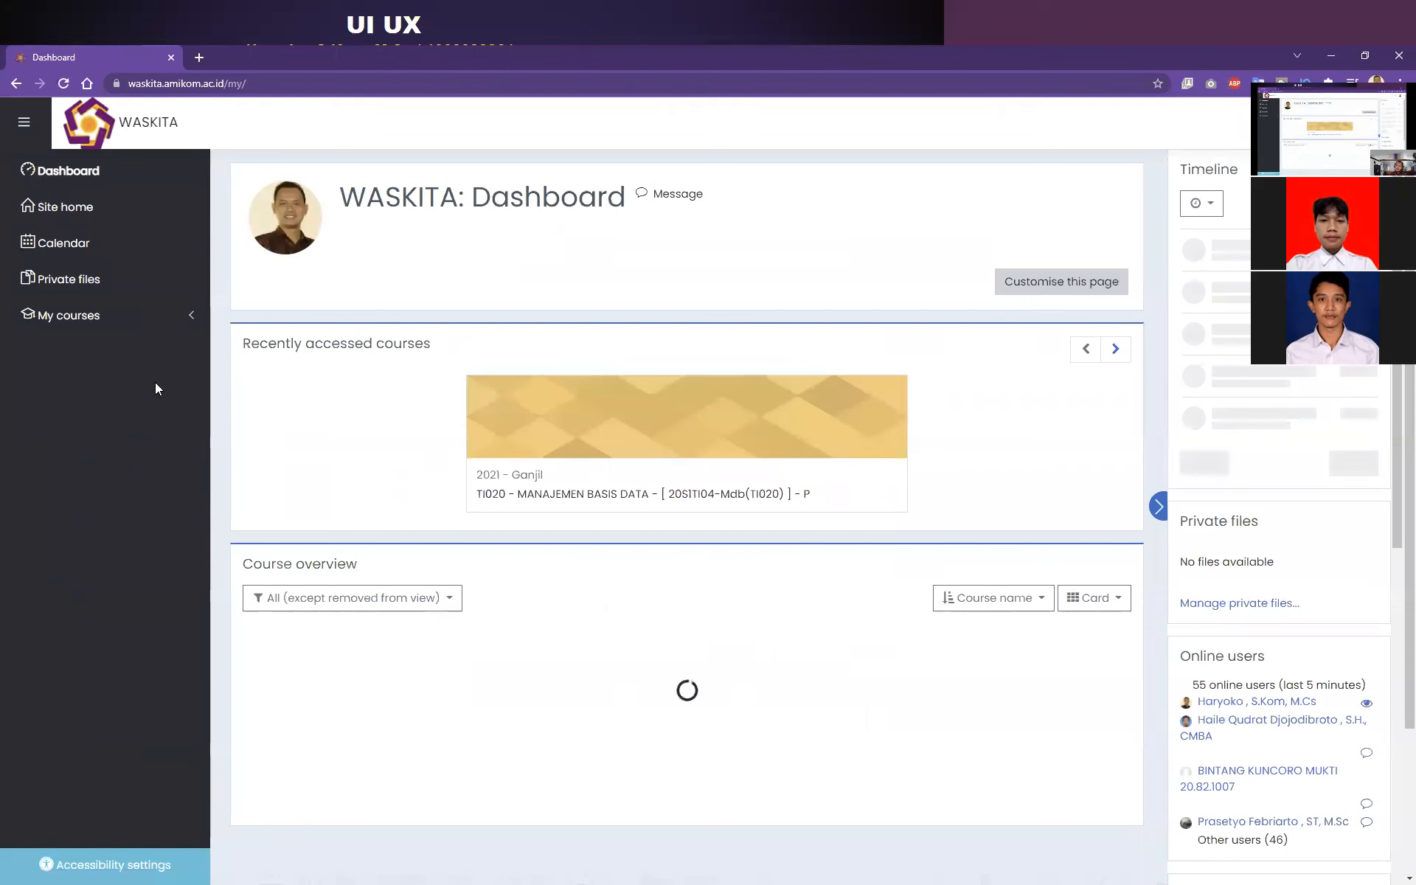
Open the course TI103 - 20S1TI03-Algo(TI103) - P and turn on its editing mode.
click(148, 315)
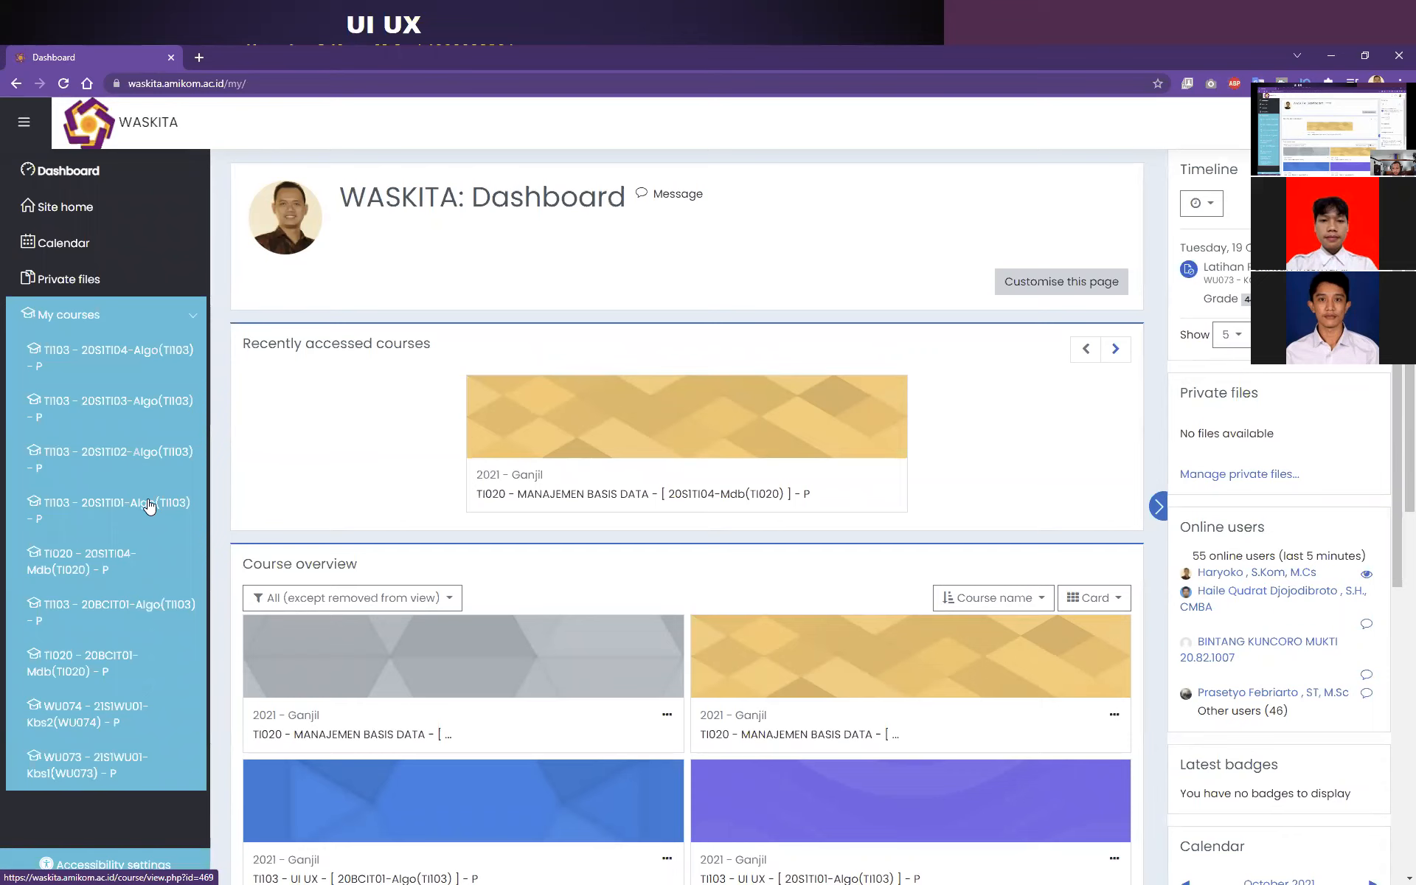
click(114, 402)
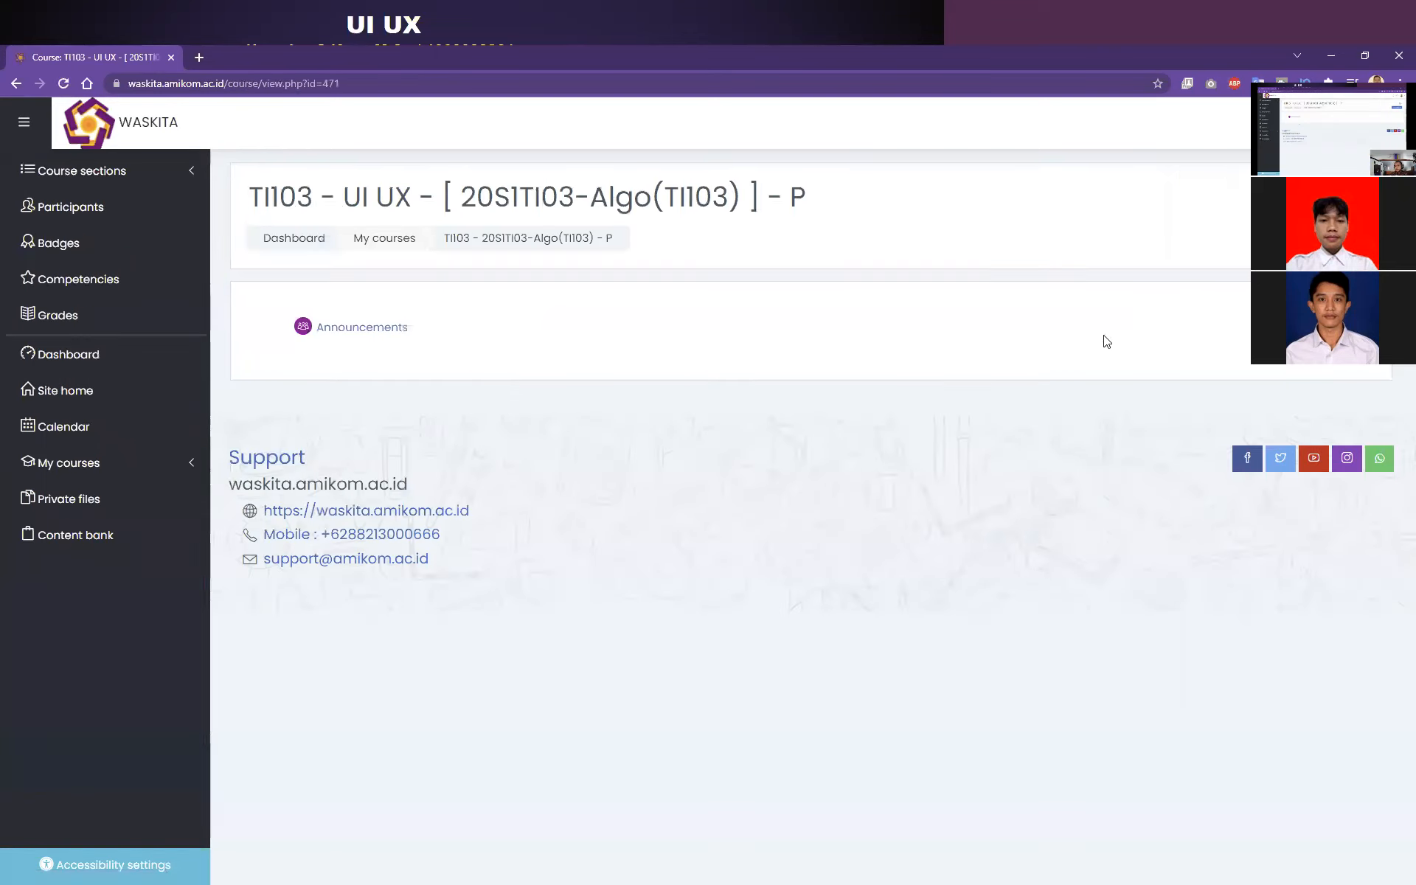
click(1321, 239)
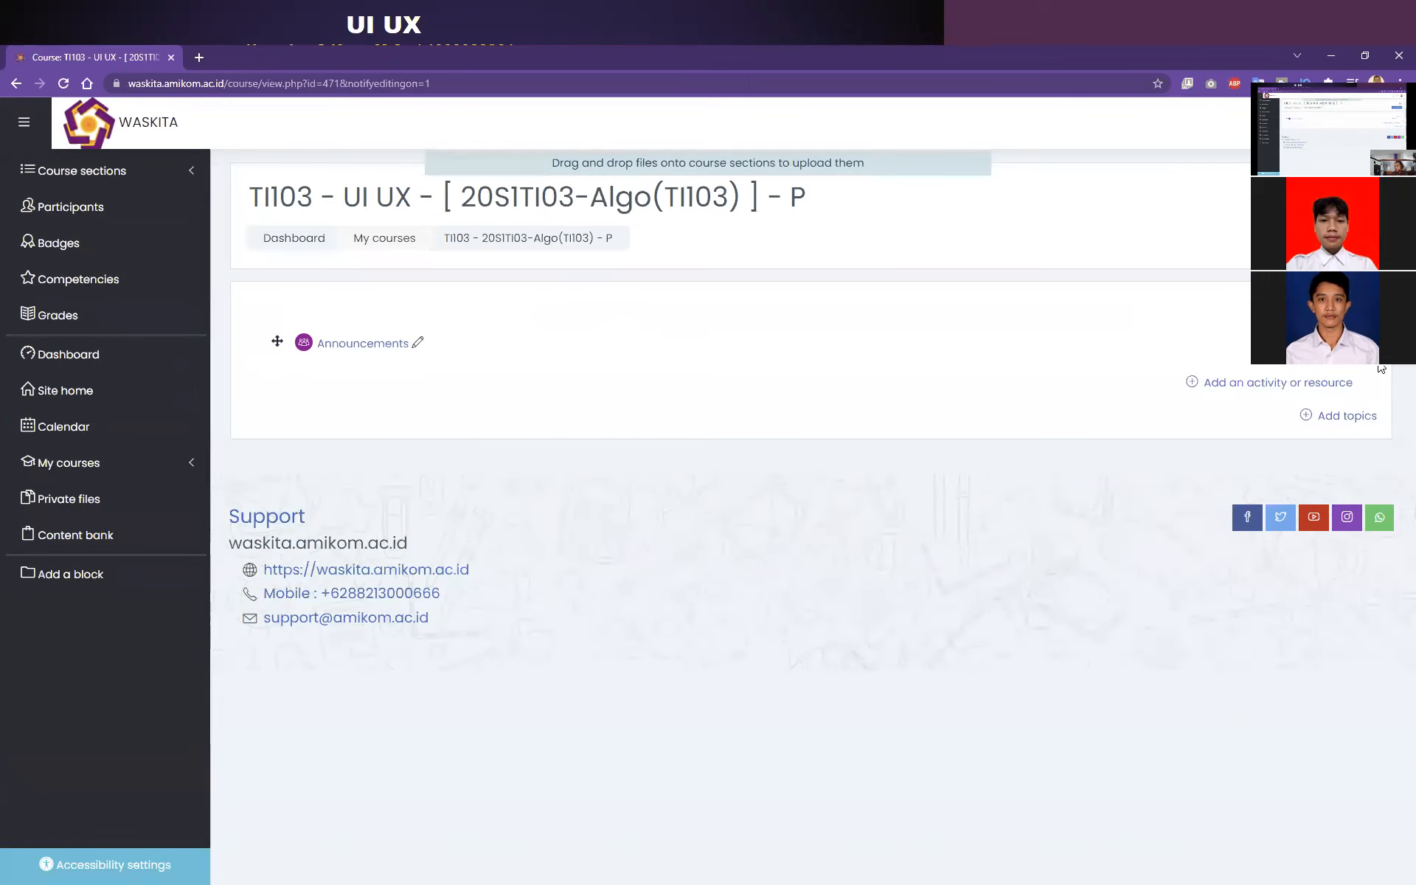
Start a new URL resource in the course, name it "Rekaman Perkuliahan Pertemuan Ke-3", and return to the Figma prototype.
click(1328, 383)
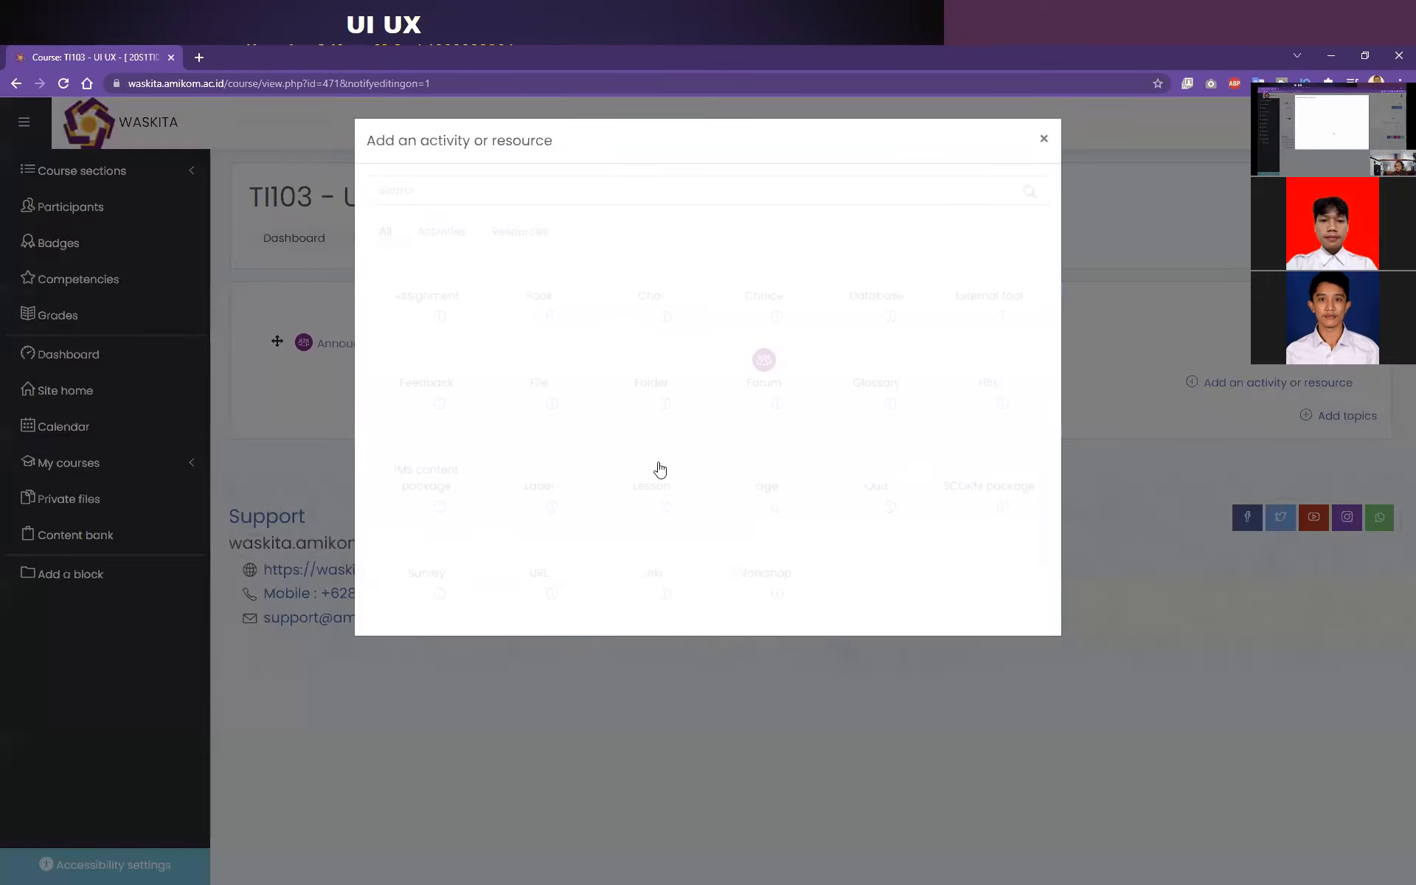
click(557, 600)
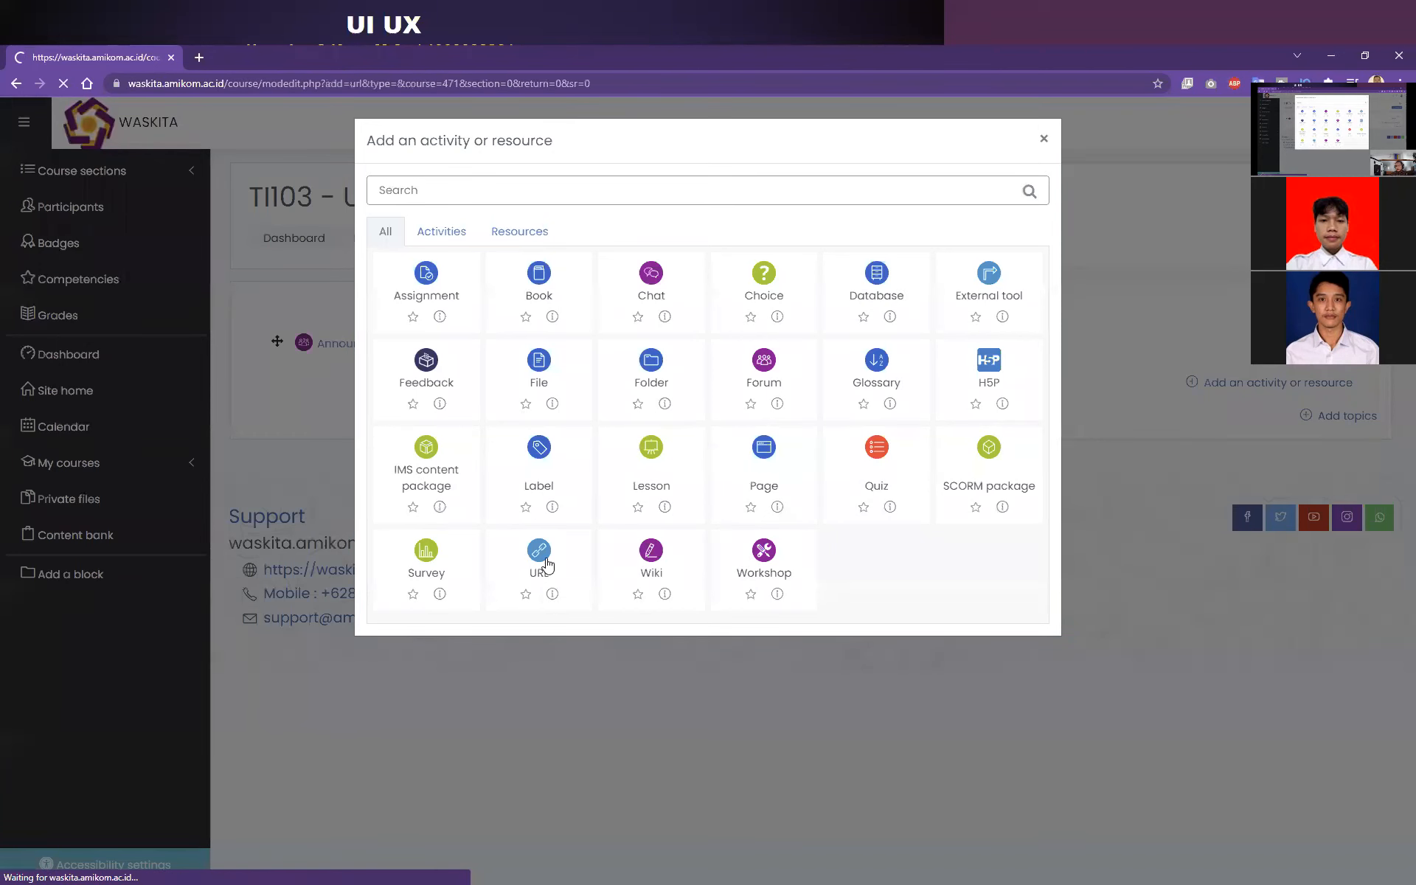
click(612, 387)
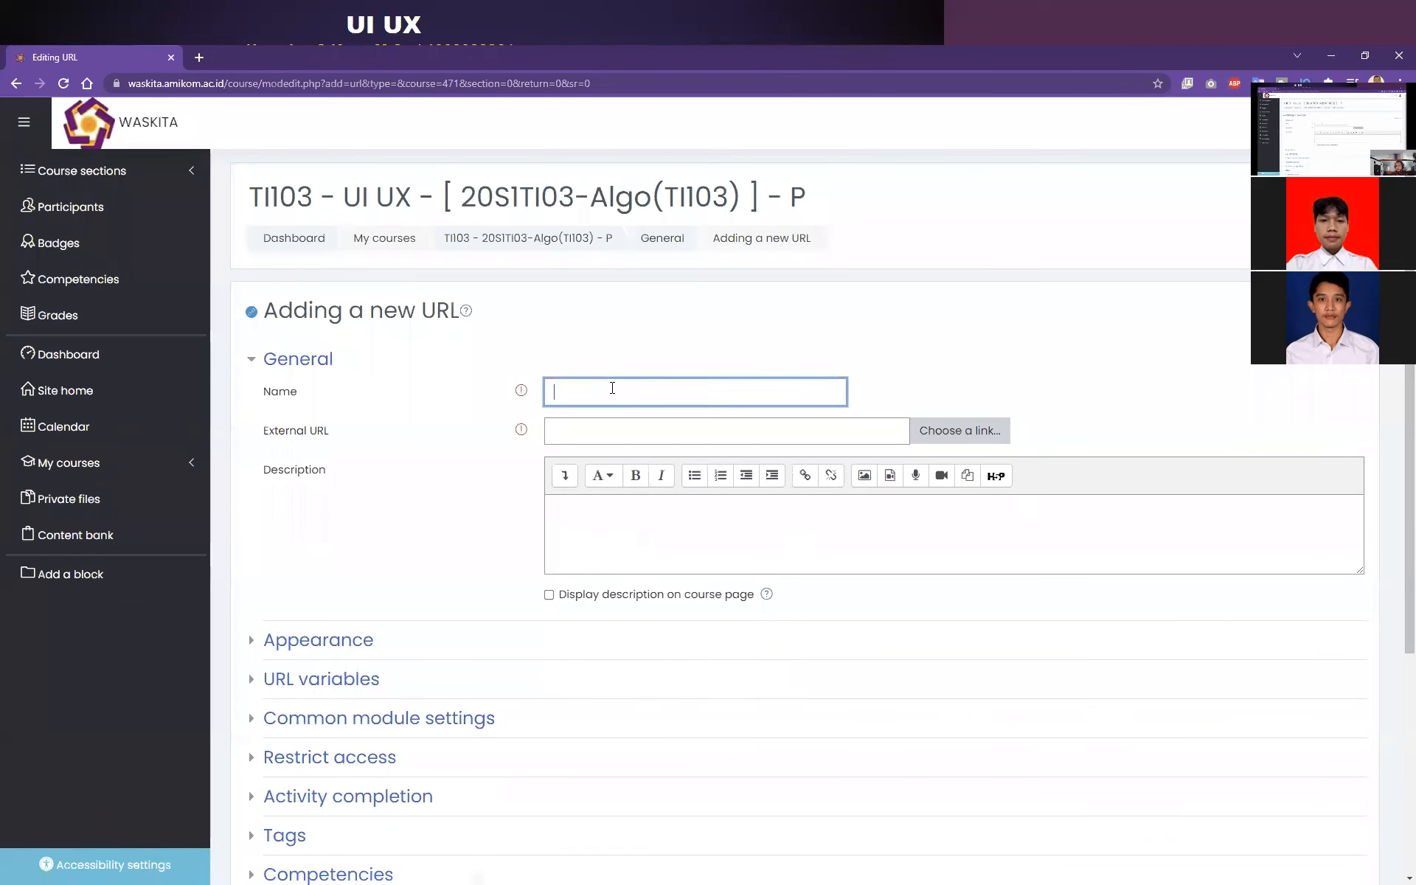
text(R)
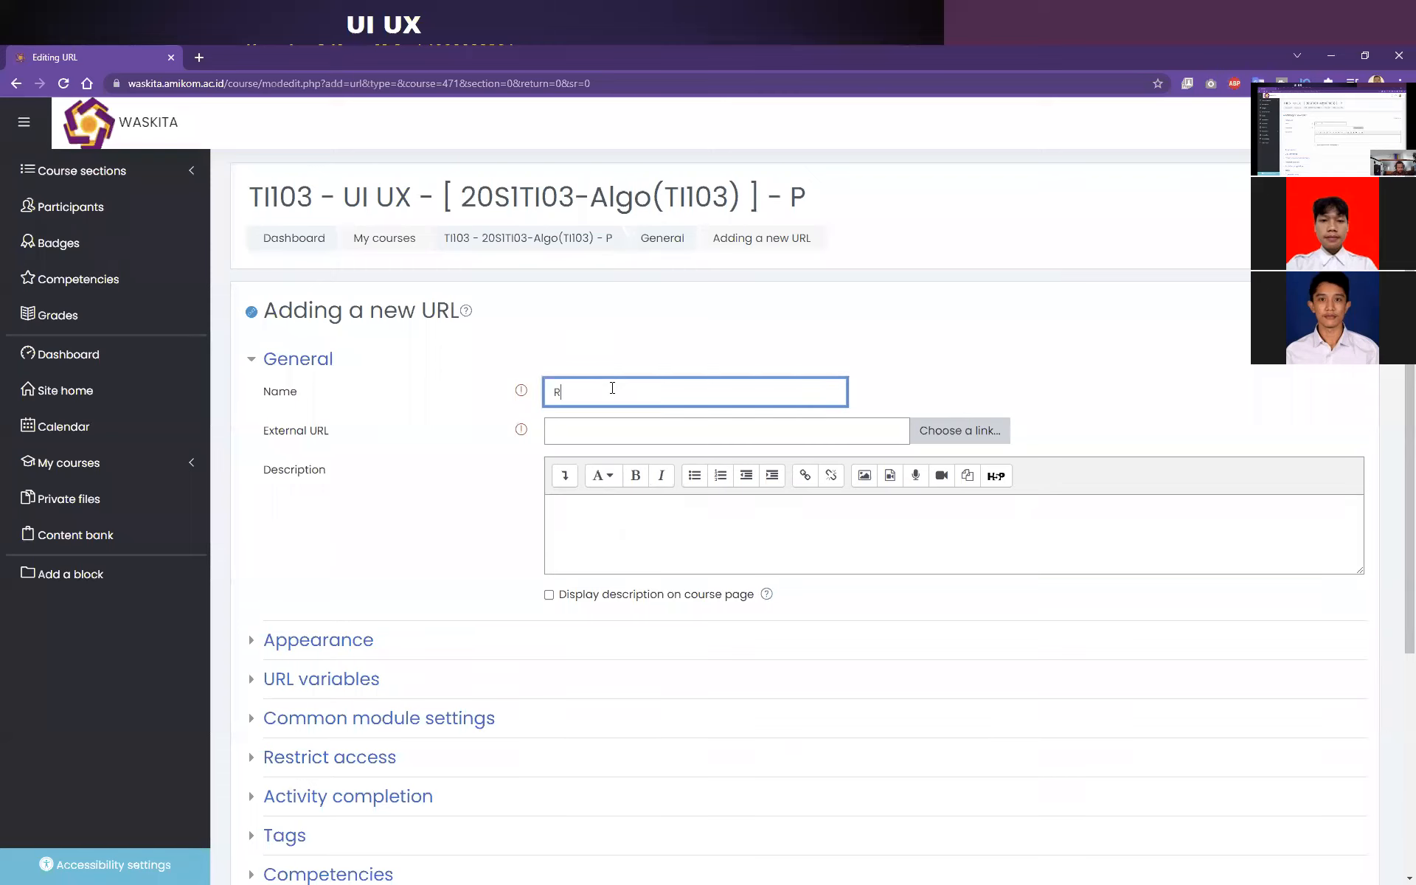
text(ekaman Perku)
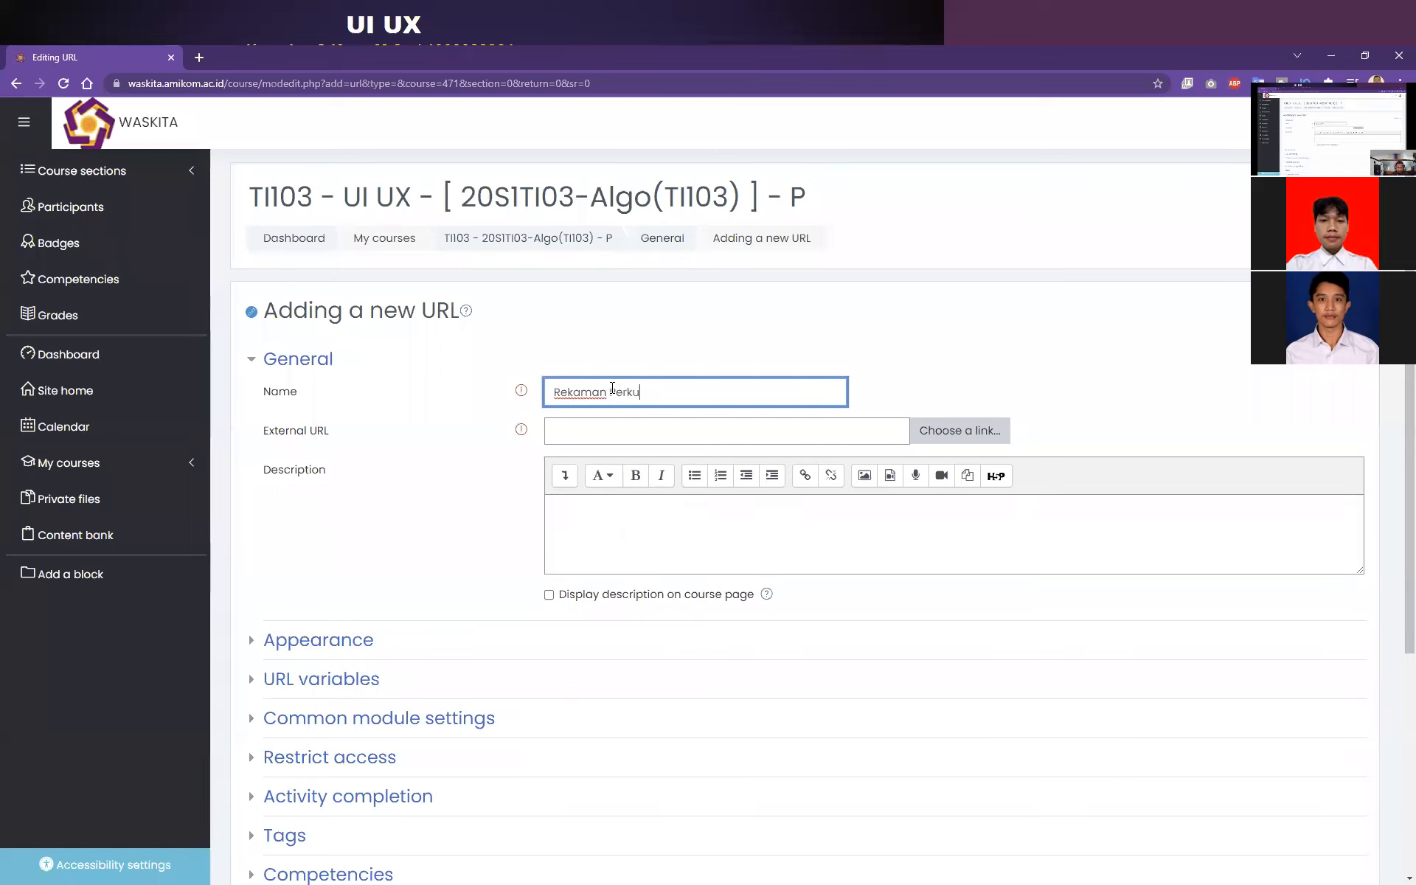
text(liahan P)
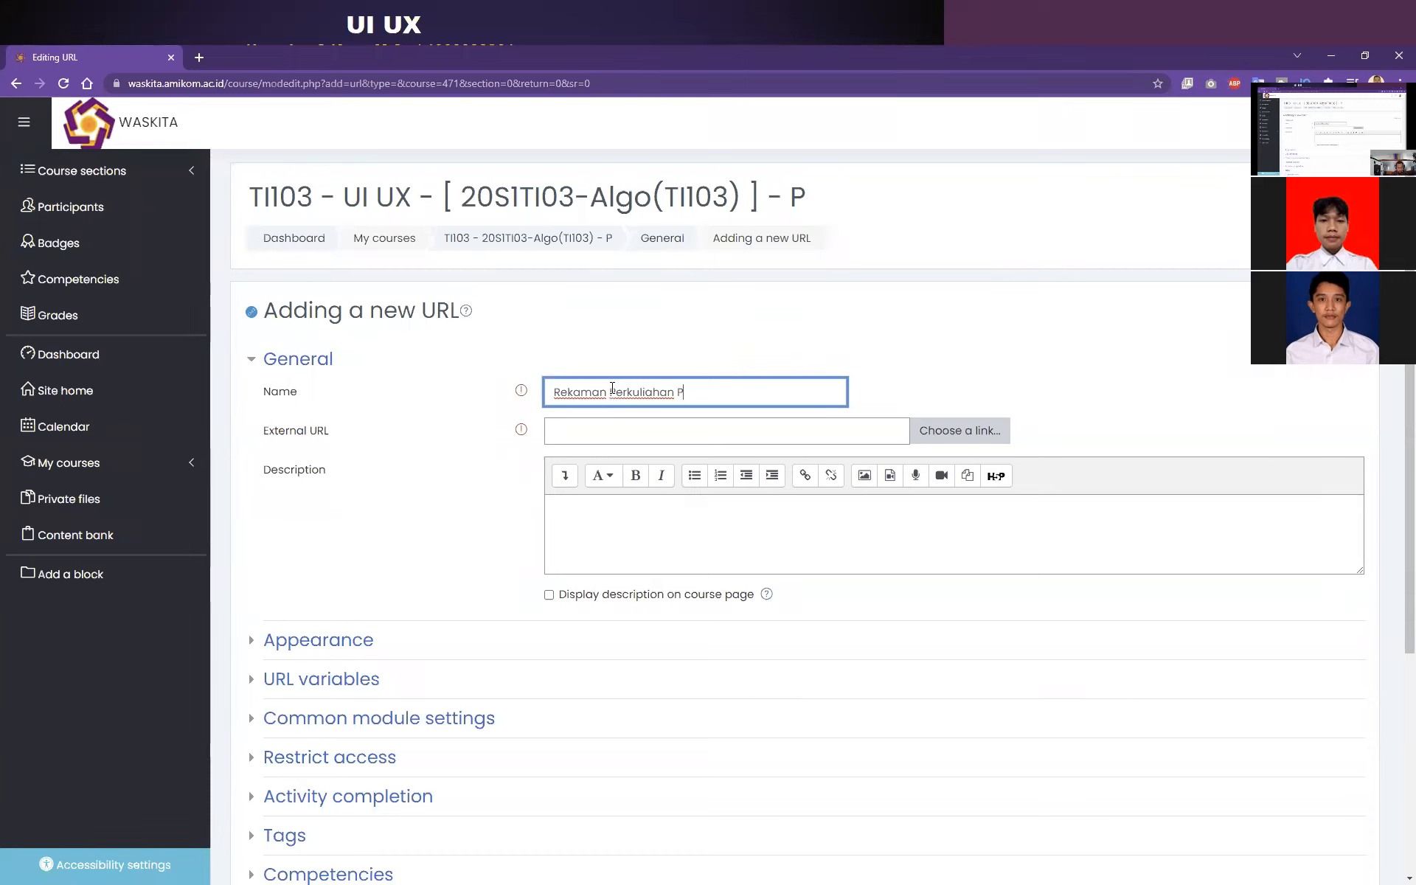
text(ertemuan K)
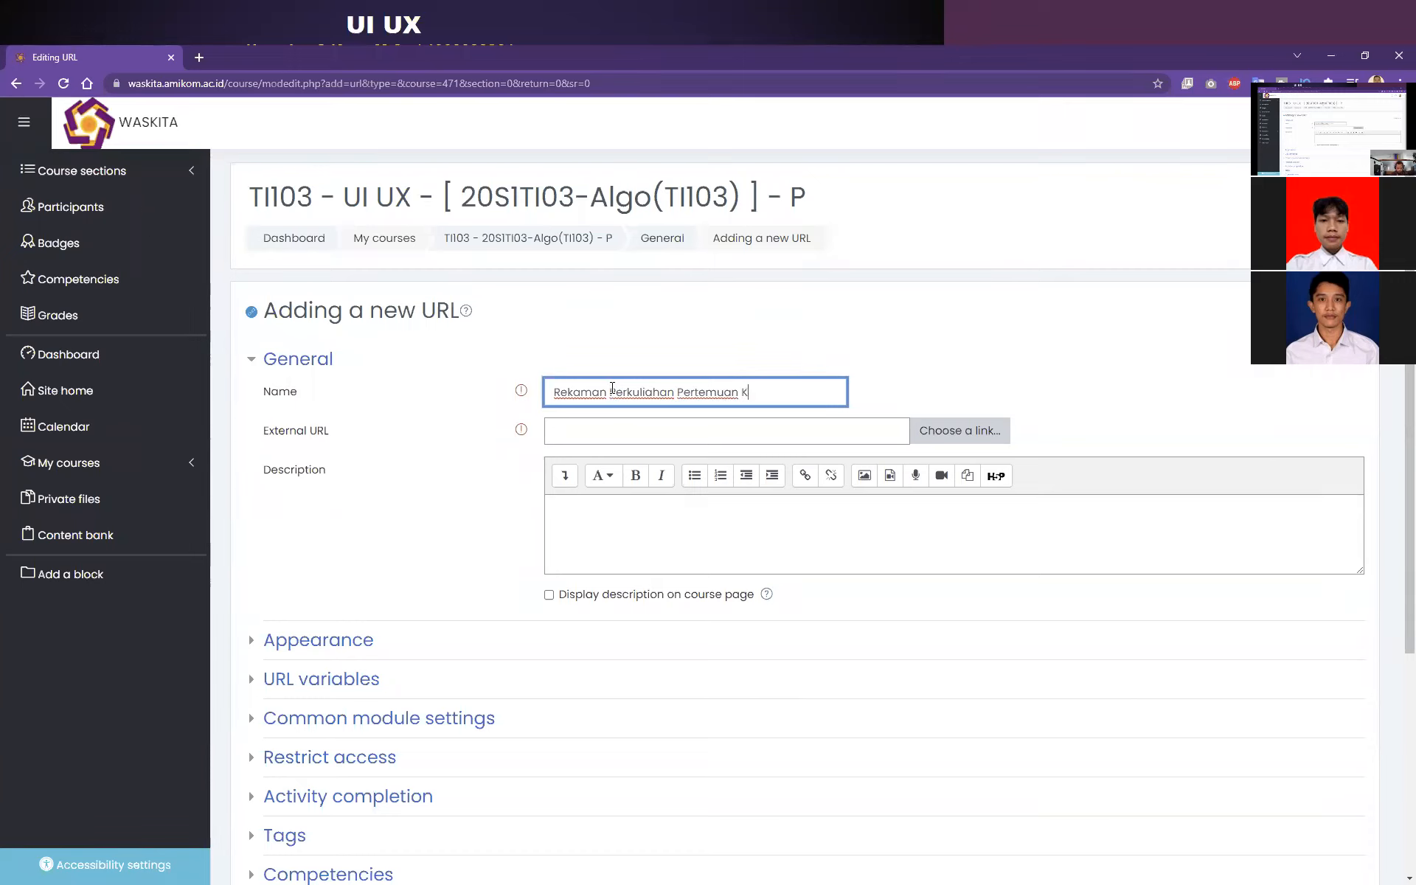
text(e-3)
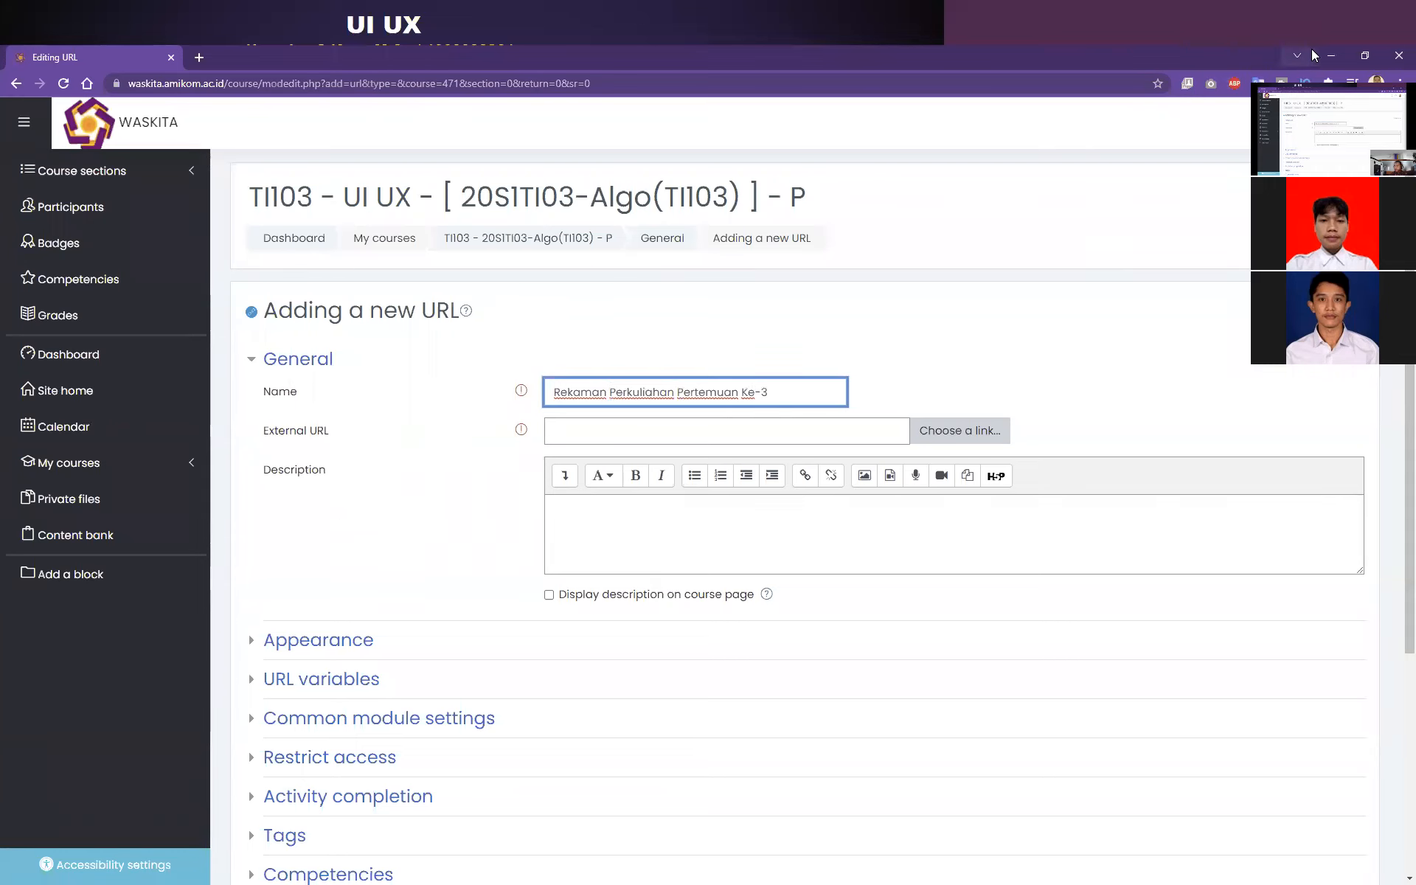
click(1340, 59)
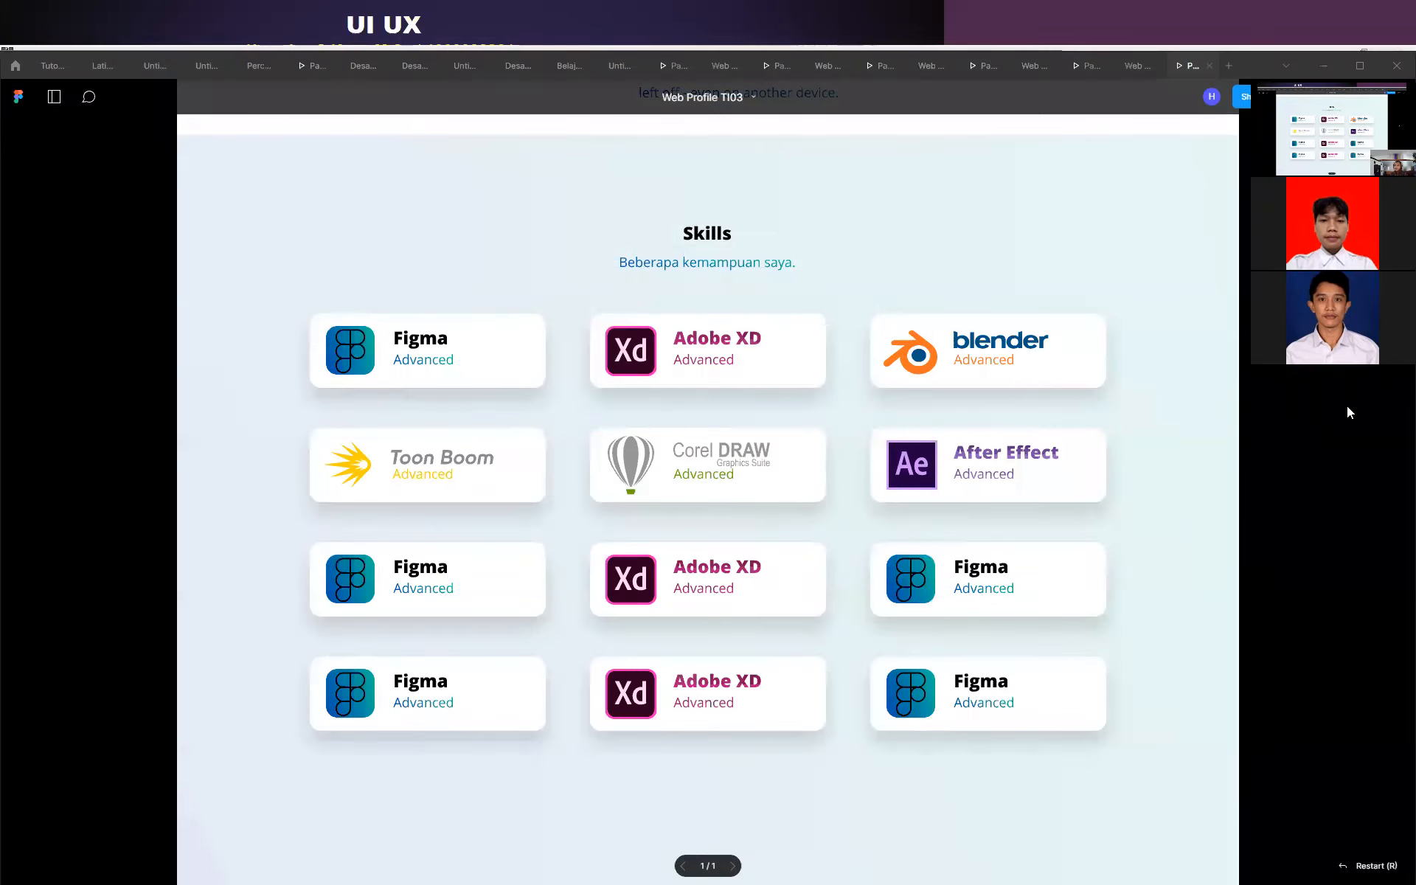